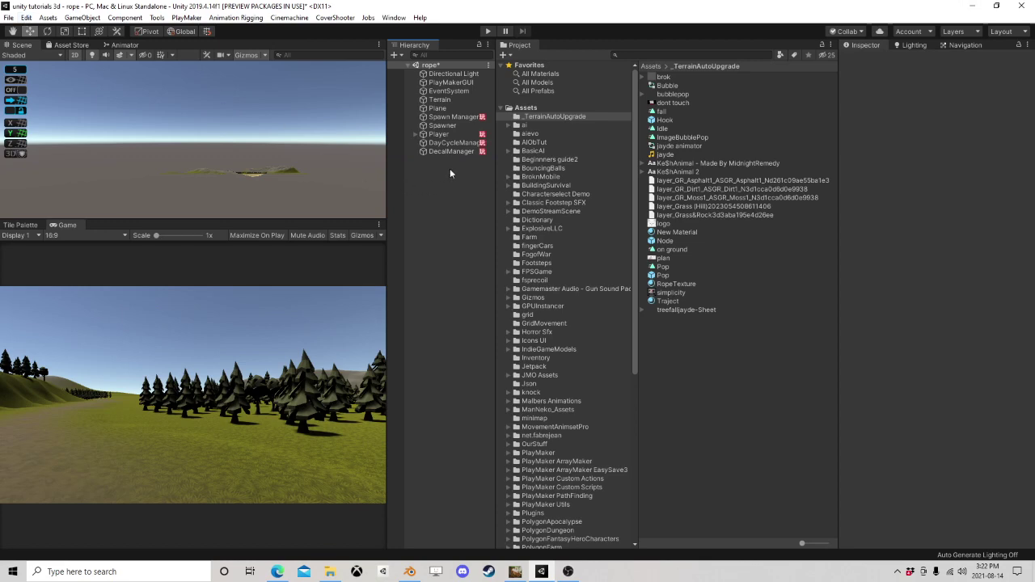
# Step: Turn off 2D mode and frame the Player capsule in the Scene view
pyautogui.click(444, 135)
pyautogui.press('f')
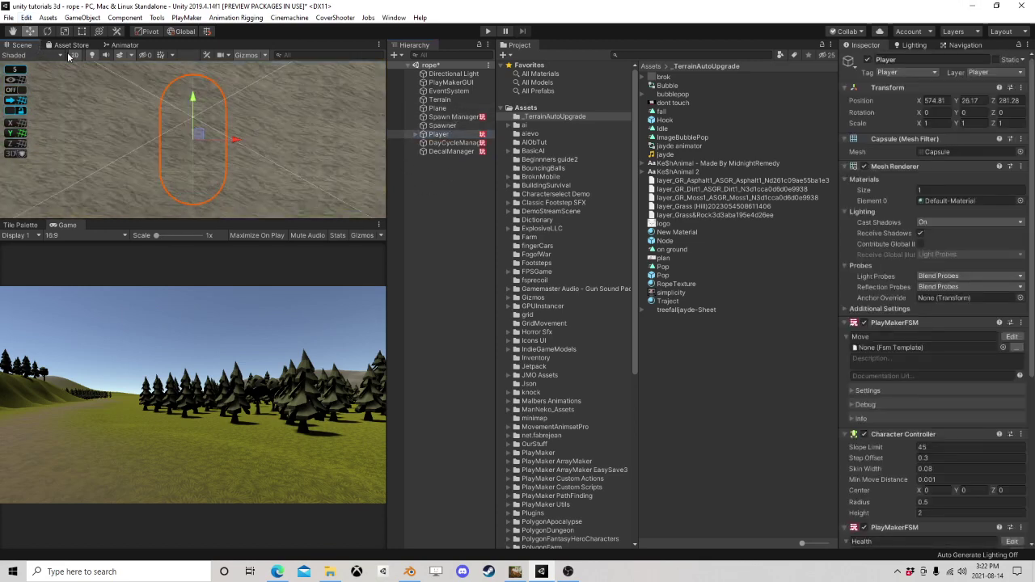
pyautogui.click(72, 55)
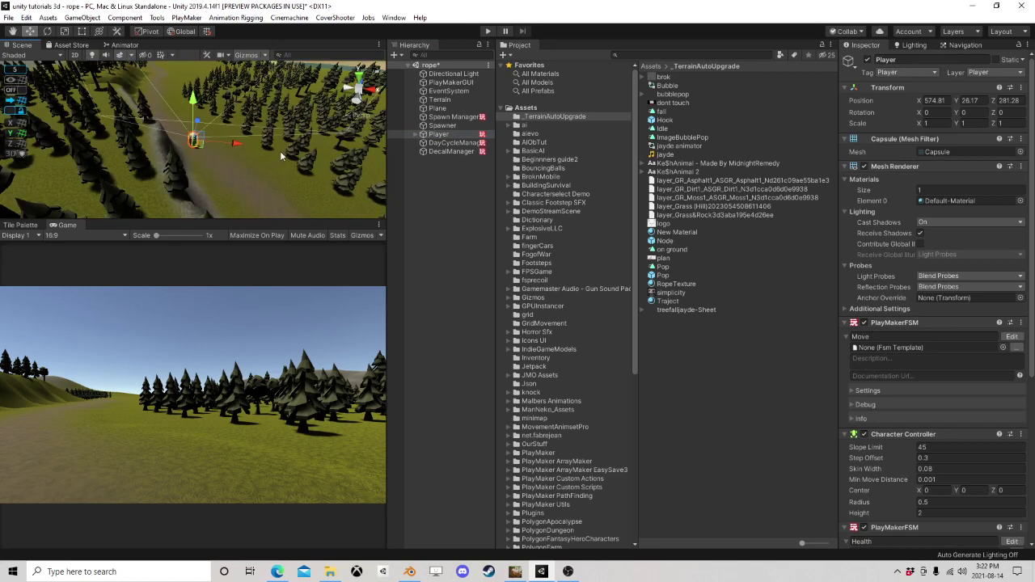
pyautogui.moveTo(280, 151); pyautogui.dragTo(207, 181, button='right')
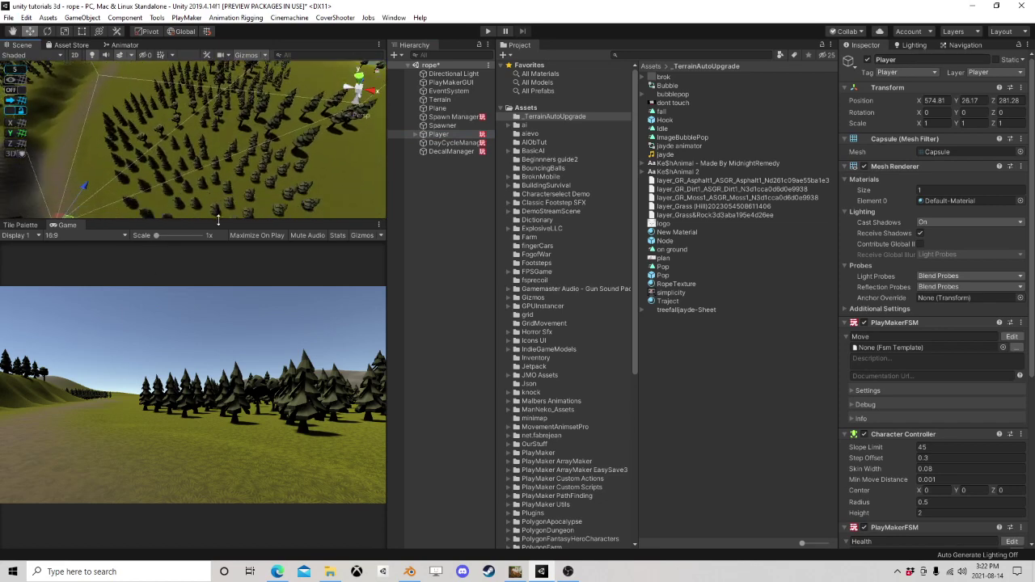
# Step: Enlarge the Scene view over the Game view and bring the Player capsule into close view
pyautogui.moveTo(218, 219); pyautogui.dragTo(217, 388)
pyautogui.moveTo(169, 322); pyautogui.dragTo(65, 234, button='right')
pyautogui.scroll(5, 265, 291)
pyautogui.moveTo(265, 291); pyautogui.dragTo(209, 254, button='right')
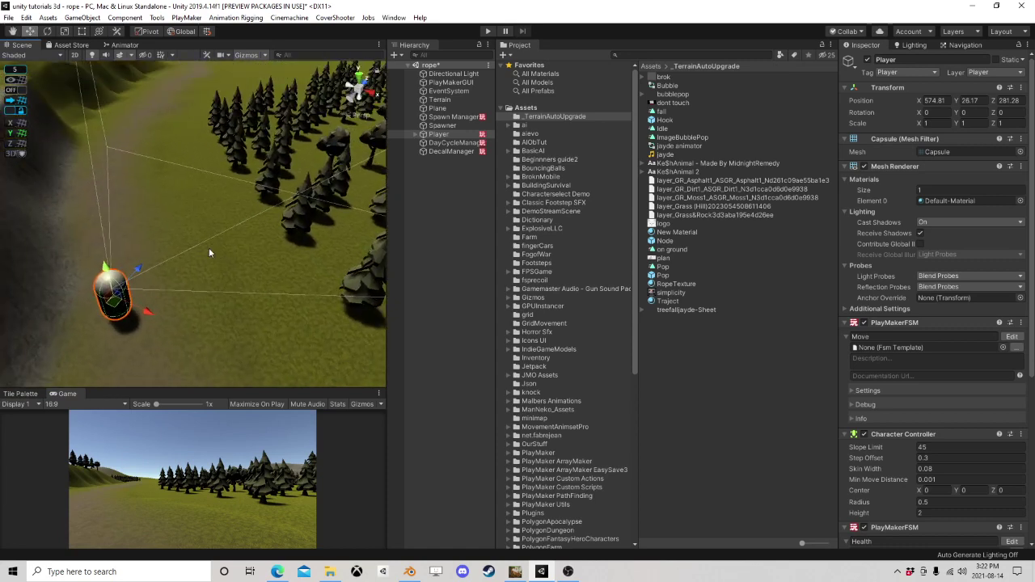
pyautogui.moveTo(209, 253); pyautogui.dragTo(236, 194, button='middle')
pyautogui.scroll(4, 241, 201)
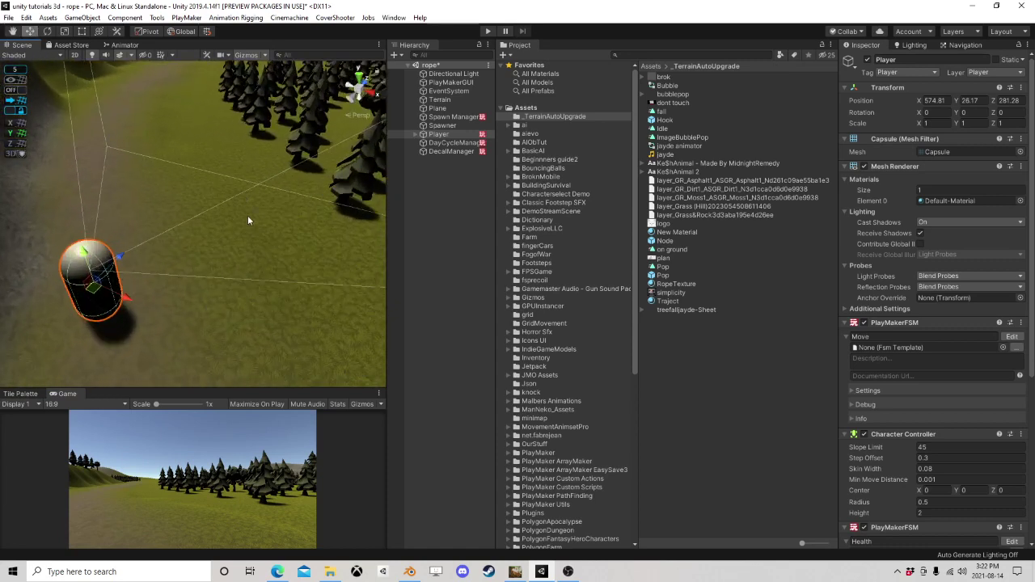
pyautogui.scroll(-3, 225, 244)
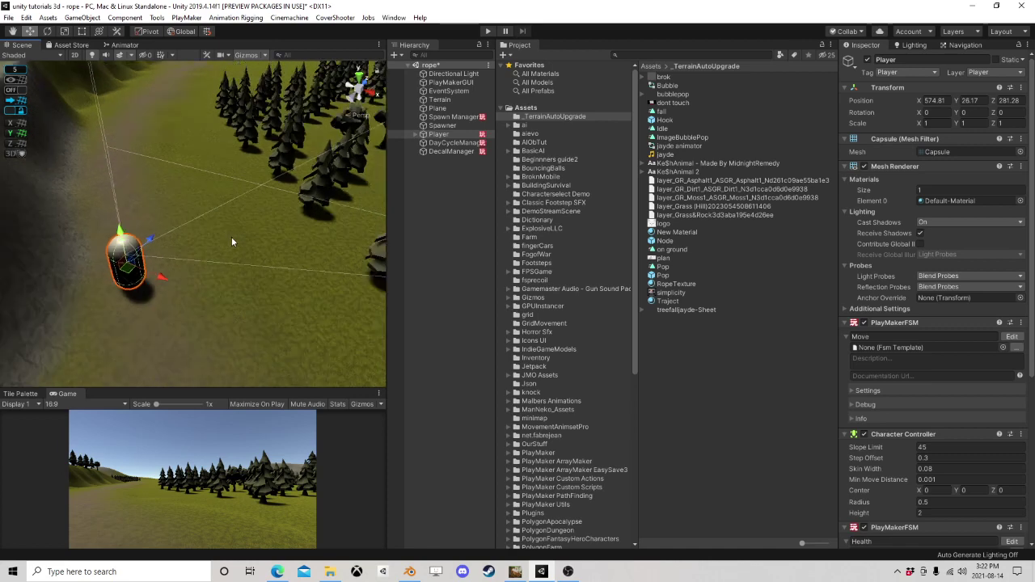
pyautogui.moveTo(231, 237); pyautogui.dragTo(240, 265, button='middle')
pyautogui.scroll(3, 239, 262)
pyautogui.moveTo(240, 266); pyautogui.dragTo(249, 285, button='right')
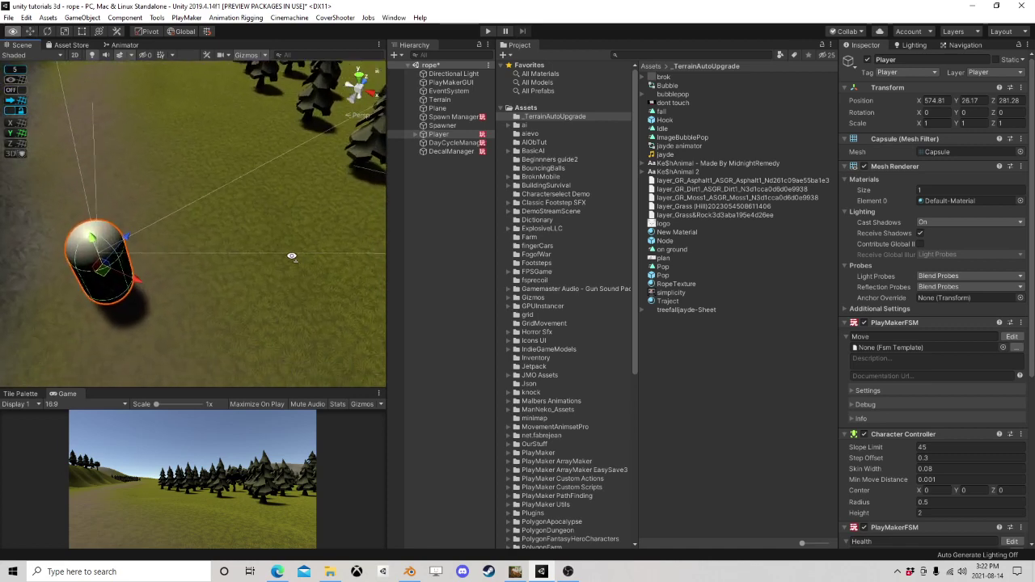
# Step: Inspect the components of the DecalManager, Spawn Manager and Plane objects
pyautogui.click(451, 151)
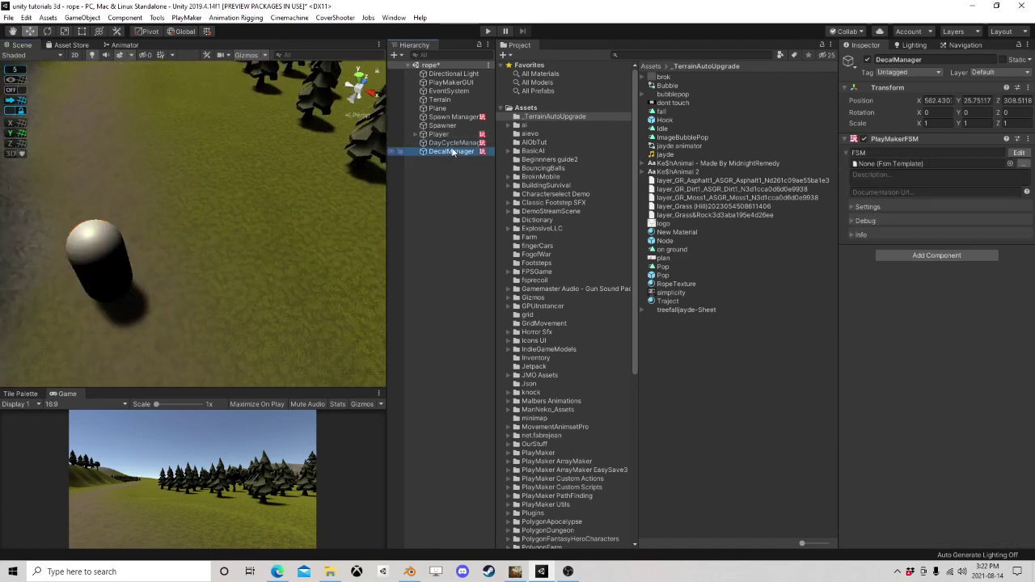
pyautogui.moveTo(451, 143); pyautogui.dragTo(447, 121)
pyautogui.click(448, 119)
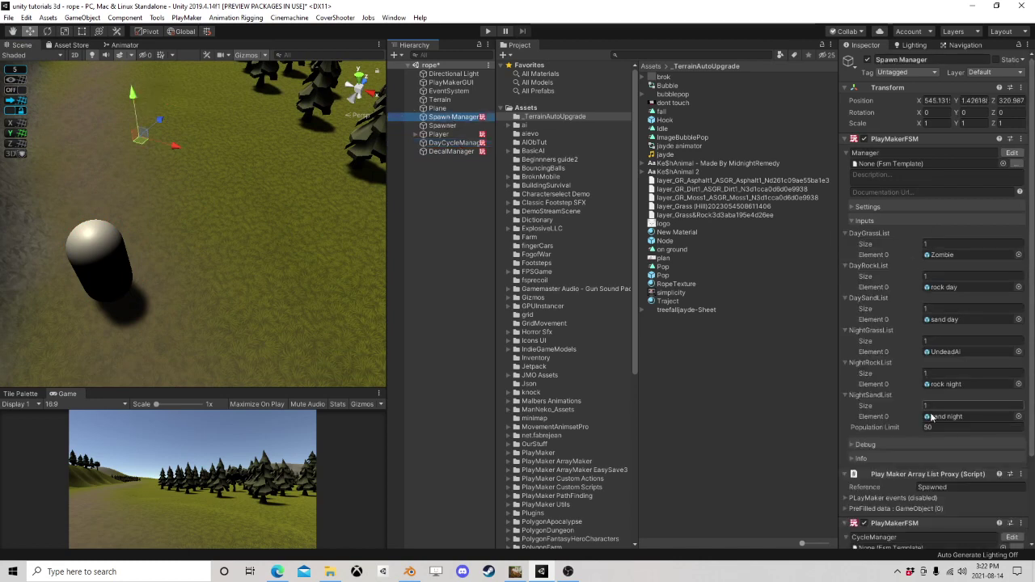
pyautogui.click(438, 108)
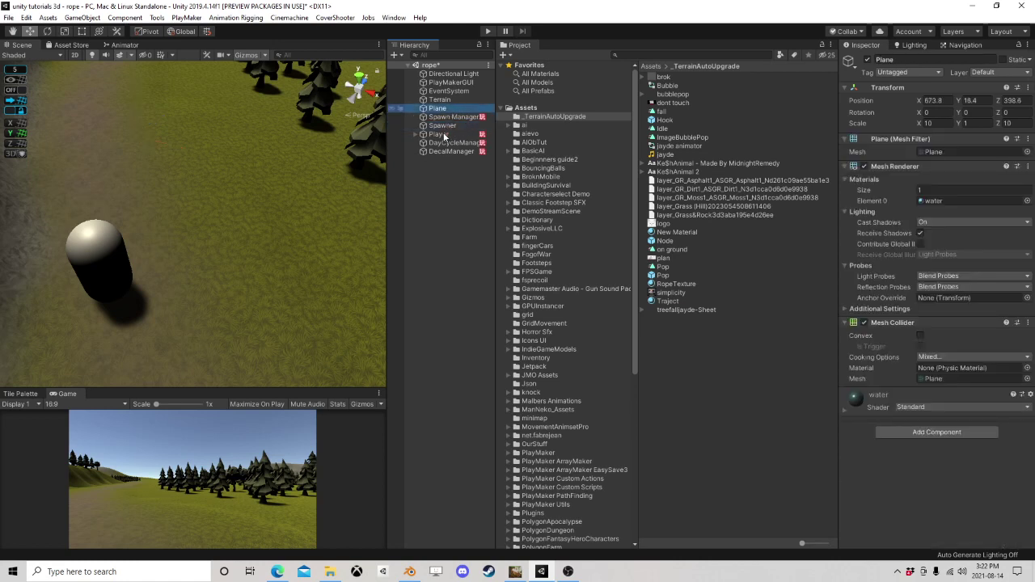
# Step: Open the Player's Shoot FSM for editing and review the actions of State 5 and State 3
pyautogui.click(453, 133)
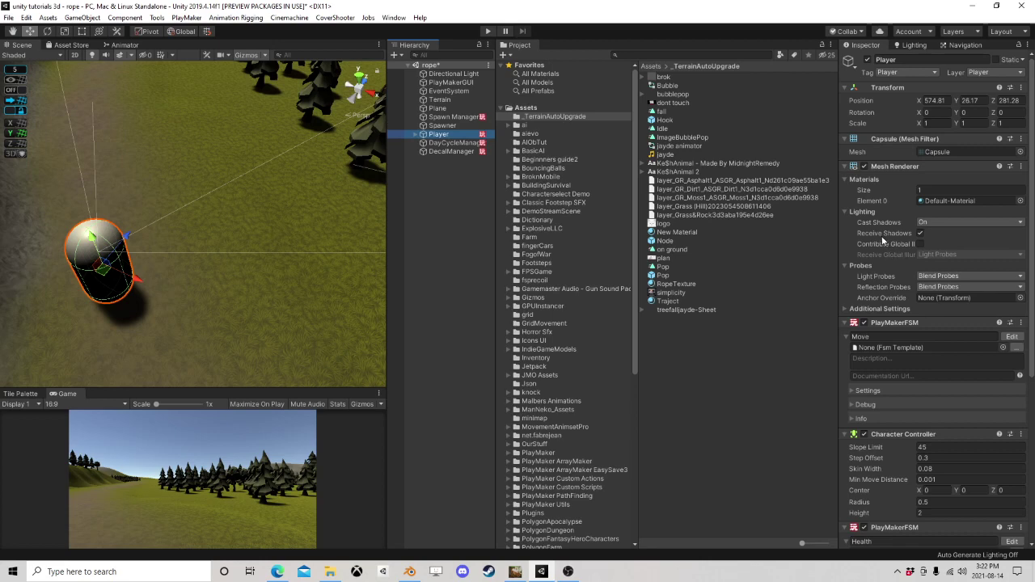
pyautogui.scroll(-5, 889, 246)
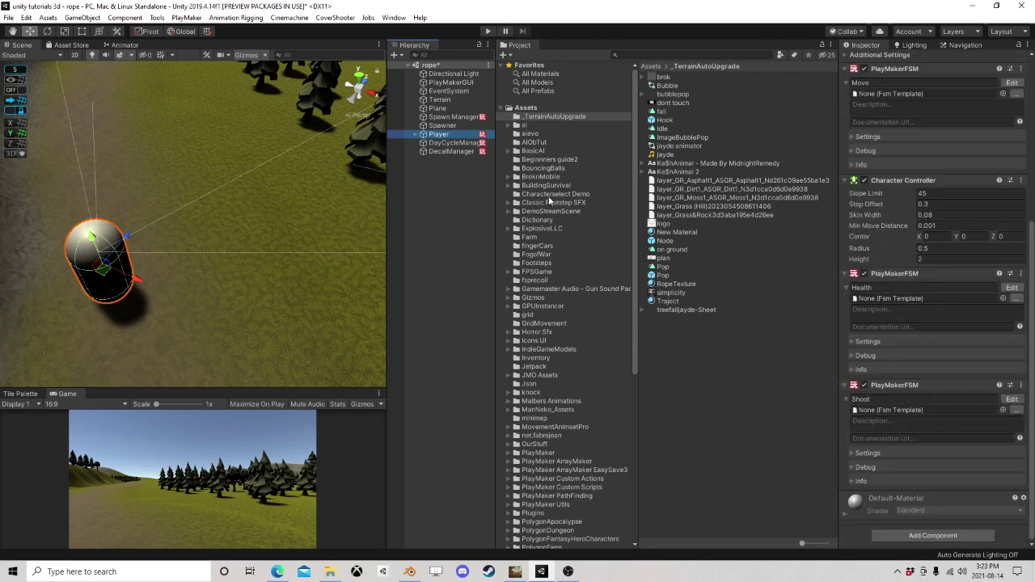
pyautogui.click(1012, 400)
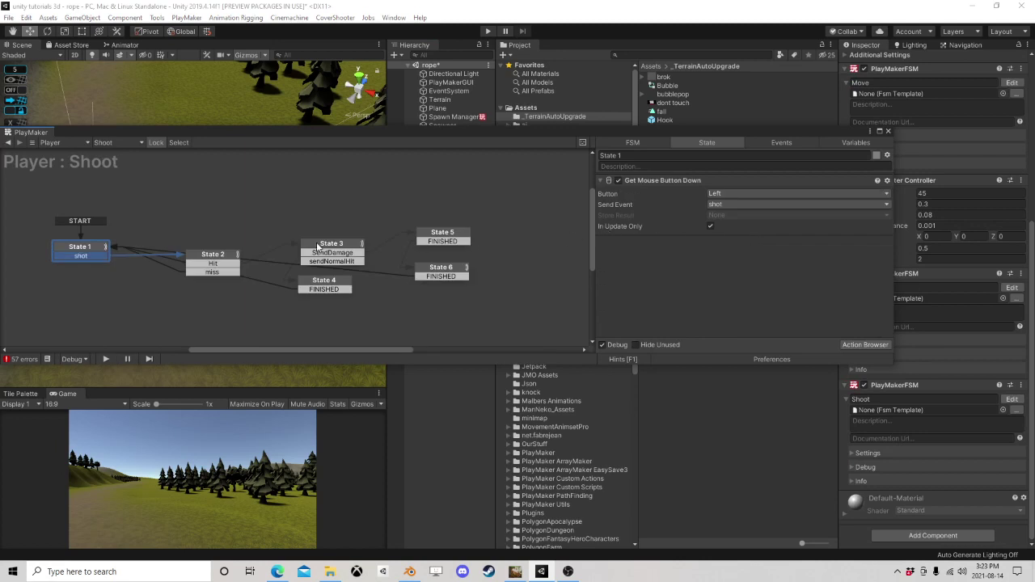
pyautogui.click(318, 247)
pyautogui.click(433, 240)
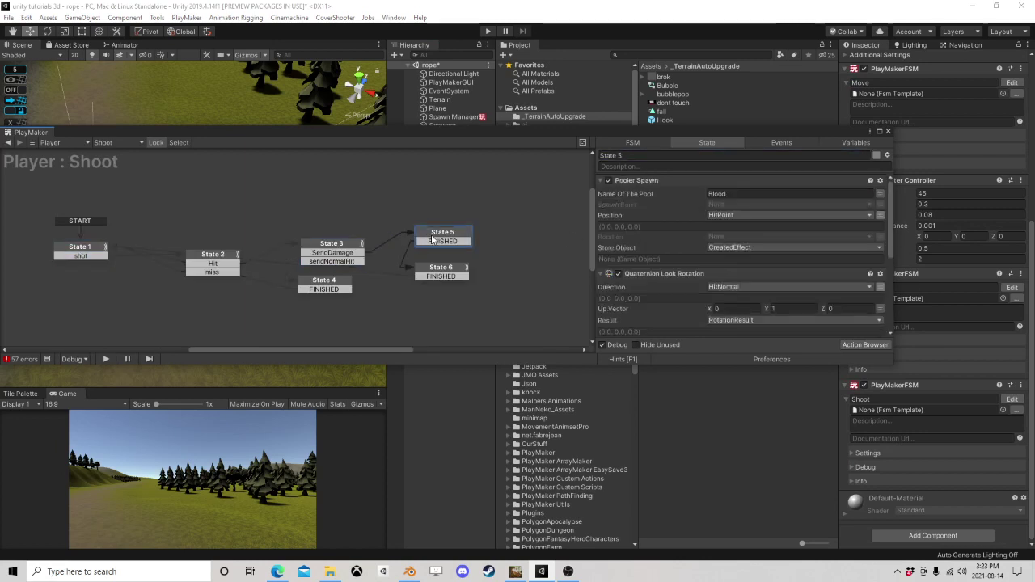
pyautogui.scroll(-5, 710, 247)
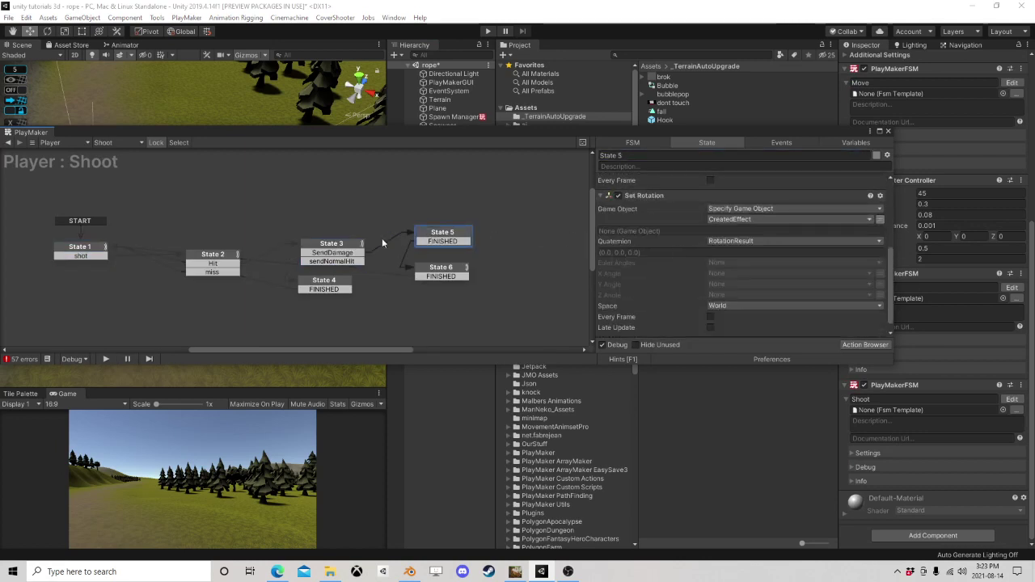
pyautogui.click(340, 246)
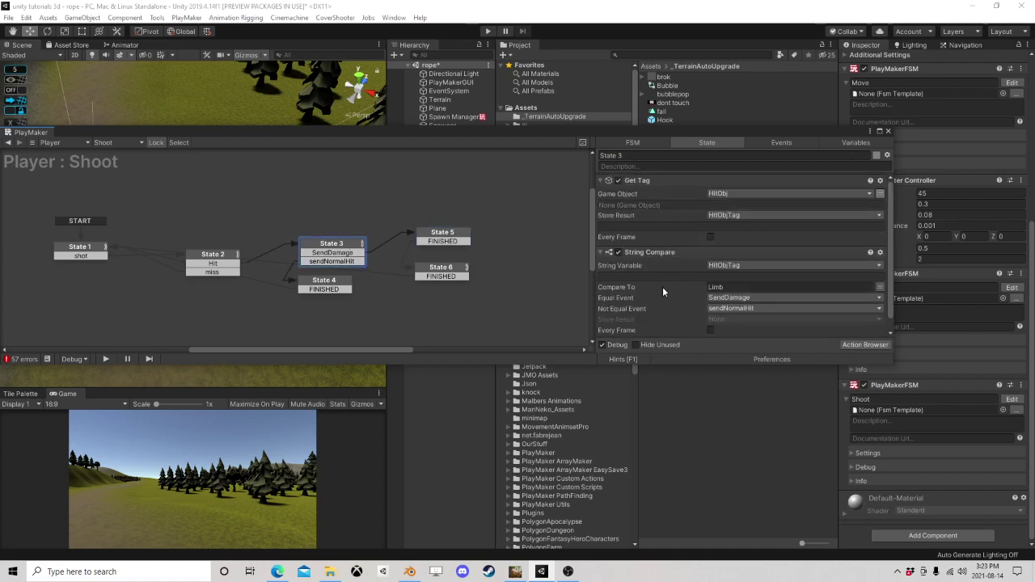
# Step: Examine State 5's blood effect spawning and rotation actions in the Shoot FSM
pyautogui.click(444, 239)
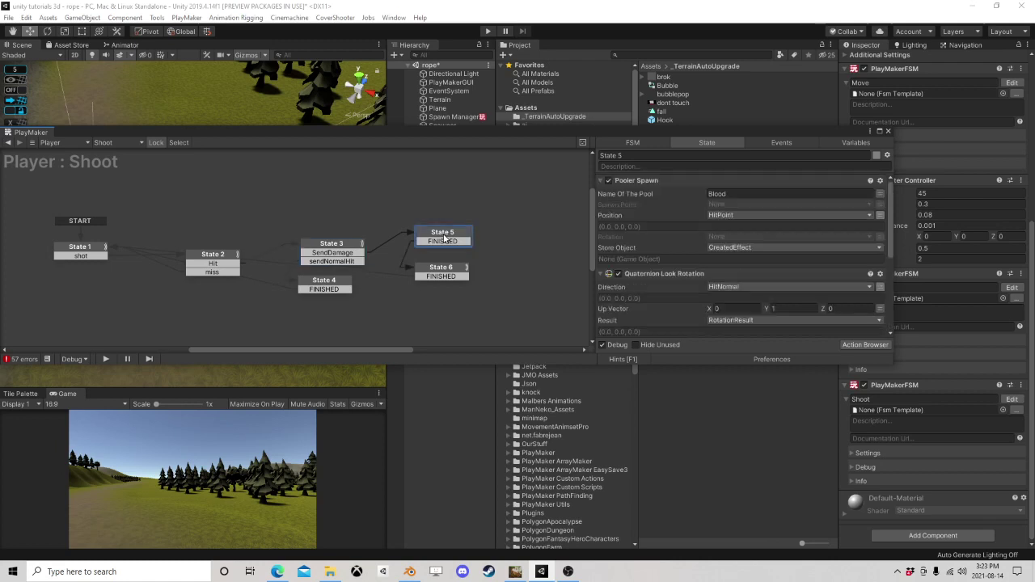
pyautogui.scroll(-3, 694, 221)
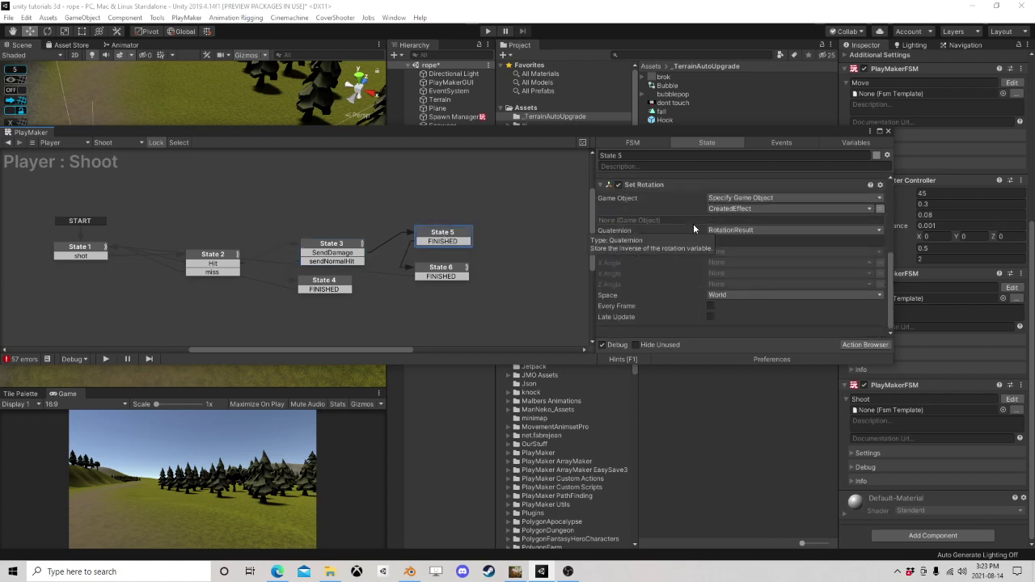
pyautogui.scroll(3, 693, 224)
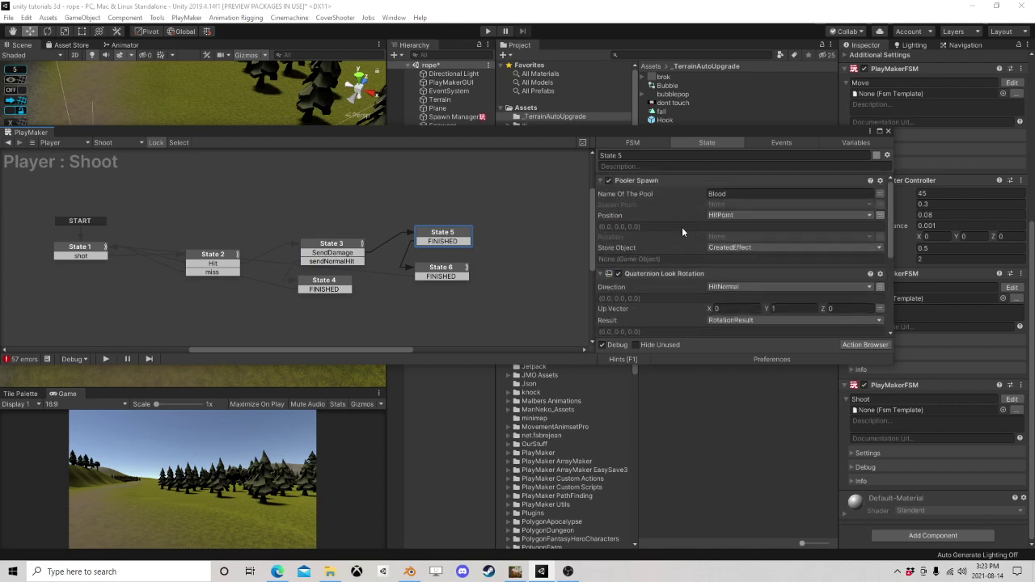
pyautogui.scroll(-5, 681, 230)
pyautogui.scroll(5, 682, 234)
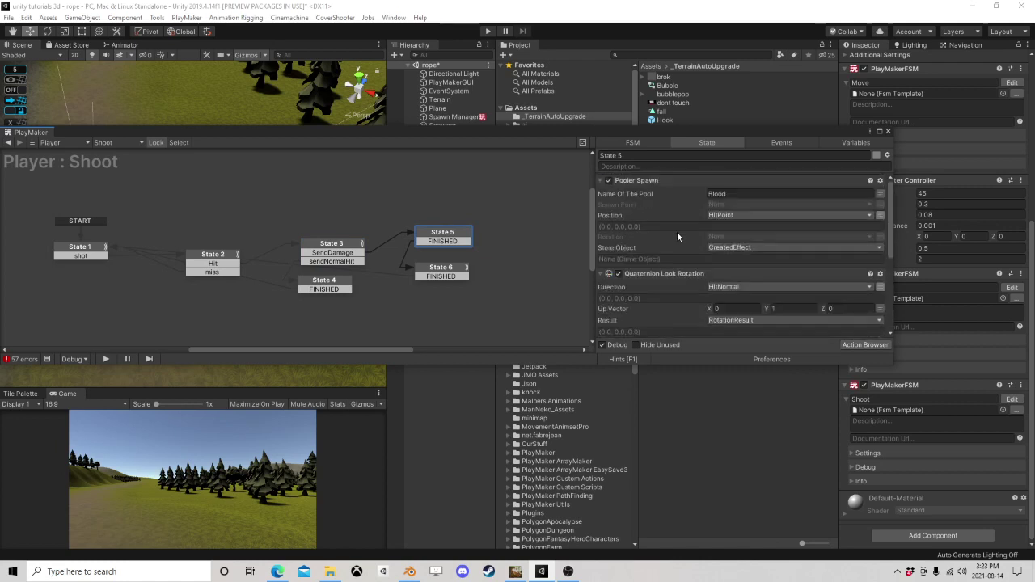
# Step: Review State 6's damage calculation and Send Event actions, and close the FSM editor
pyautogui.click(446, 270)
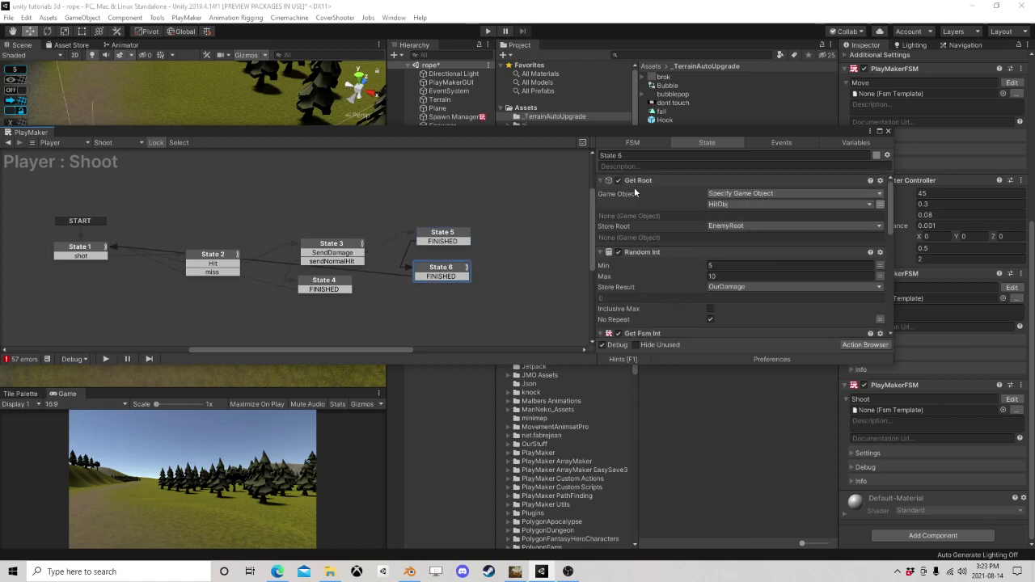
pyautogui.scroll(-8, 638, 218)
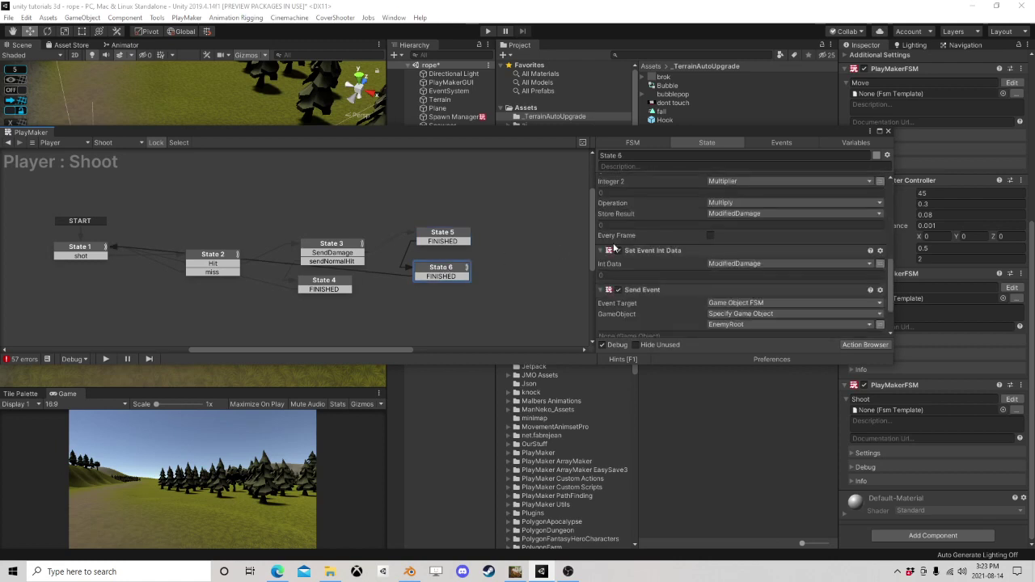
pyautogui.scroll(-3, 615, 248)
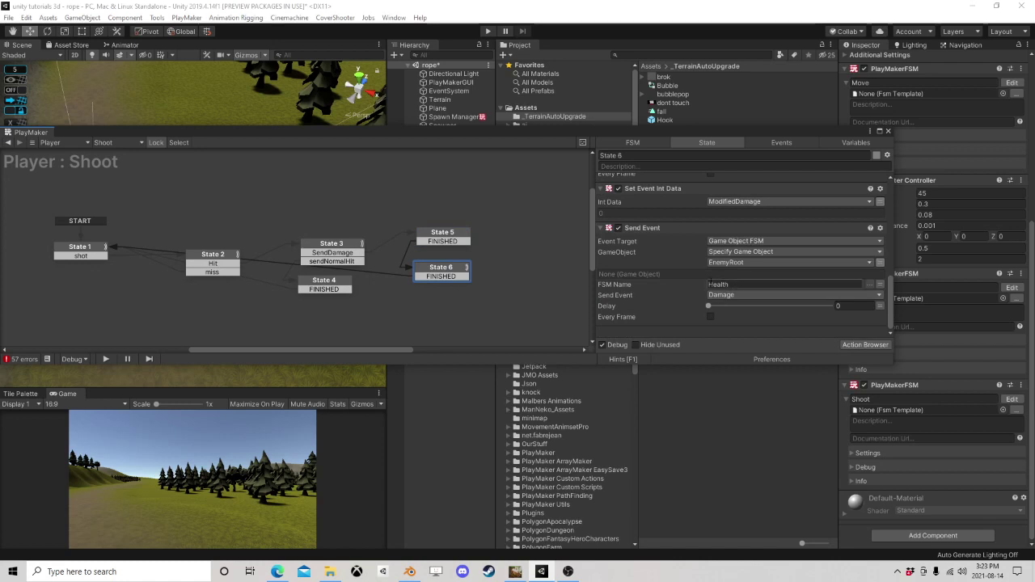
pyautogui.click(889, 131)
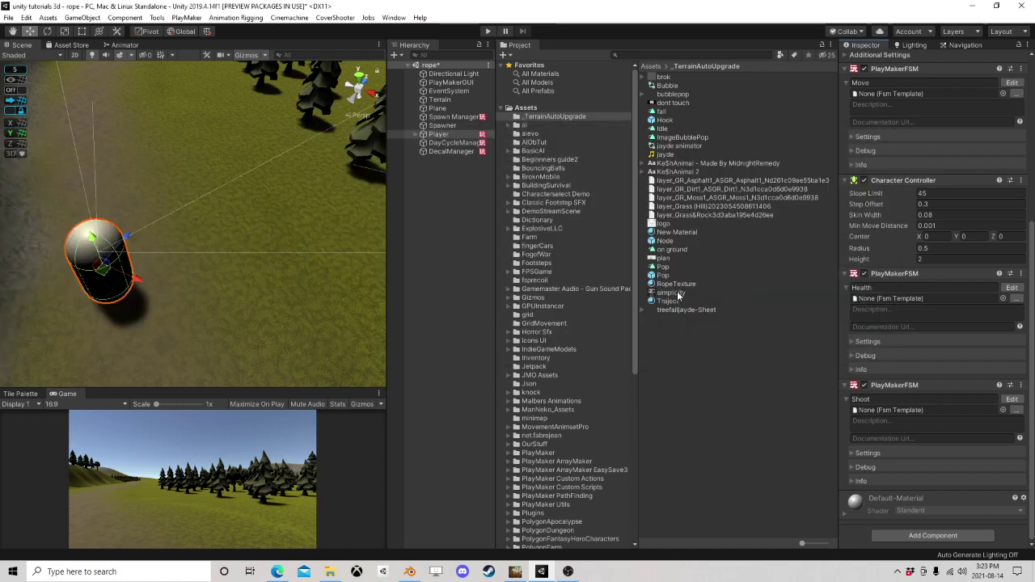
# Step: Open the Zombie prefab from Spawn Manager's DayGrassList and review State 2 and State 3 of its Health FSM
pyautogui.click(452, 116)
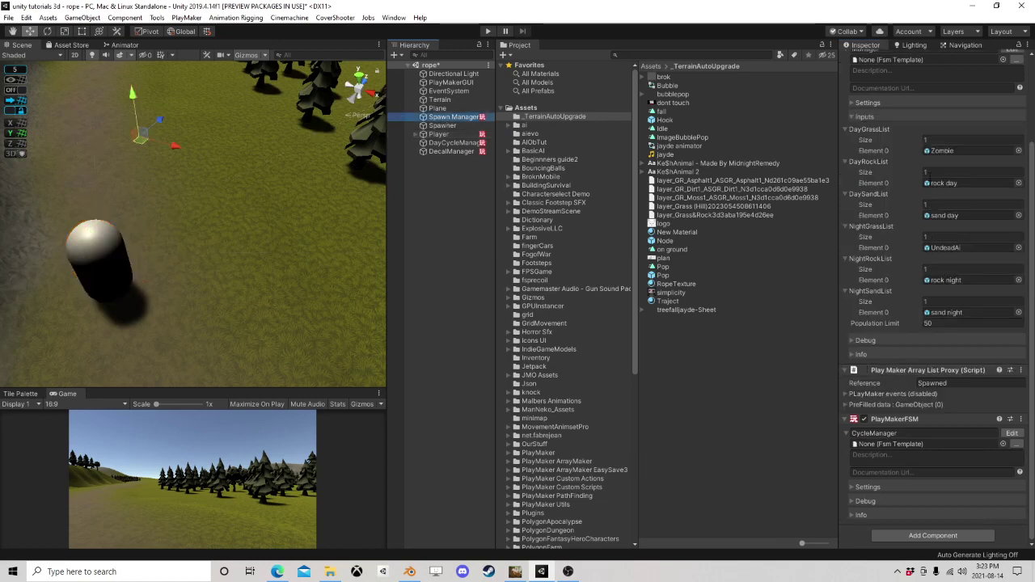
pyautogui.click(936, 152)
pyautogui.click(665, 233)
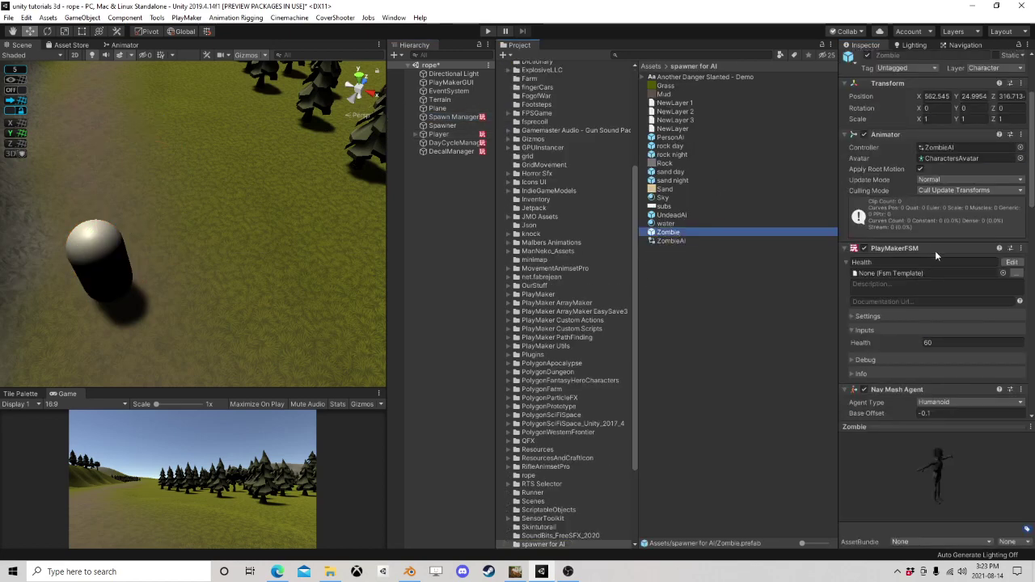
pyautogui.click(1012, 262)
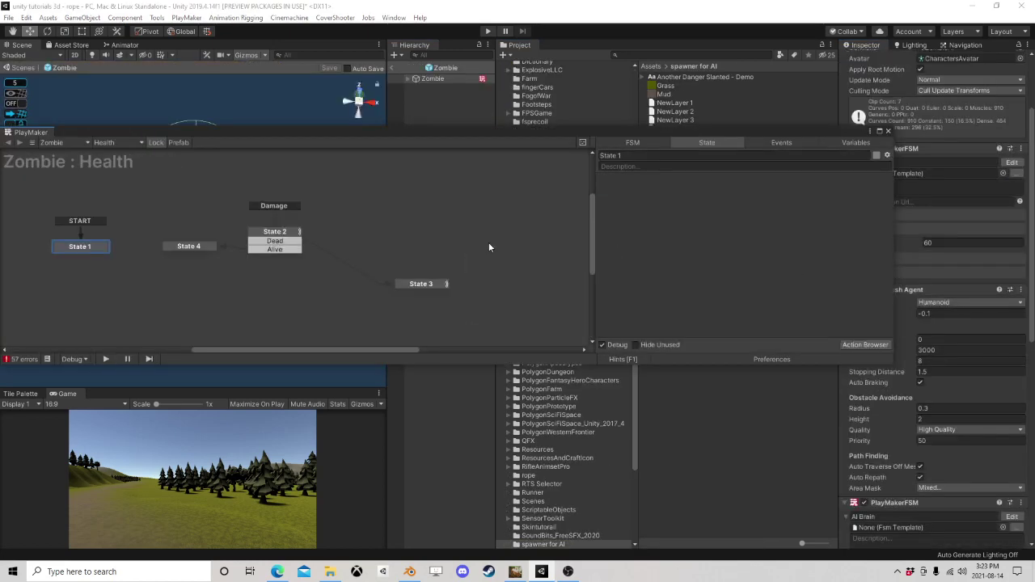
pyautogui.click(309, 233)
pyautogui.click(427, 286)
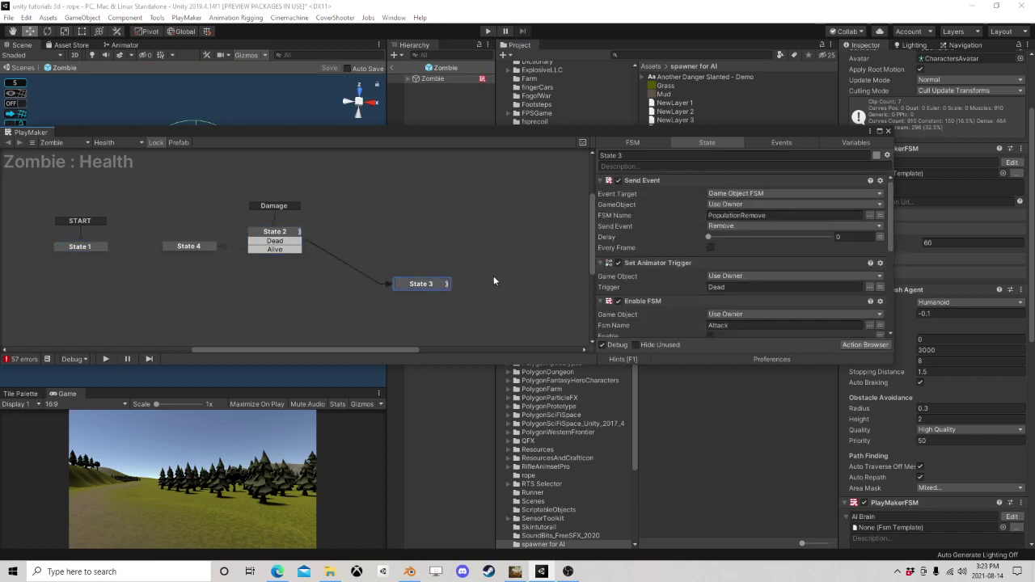
pyautogui.click(888, 131)
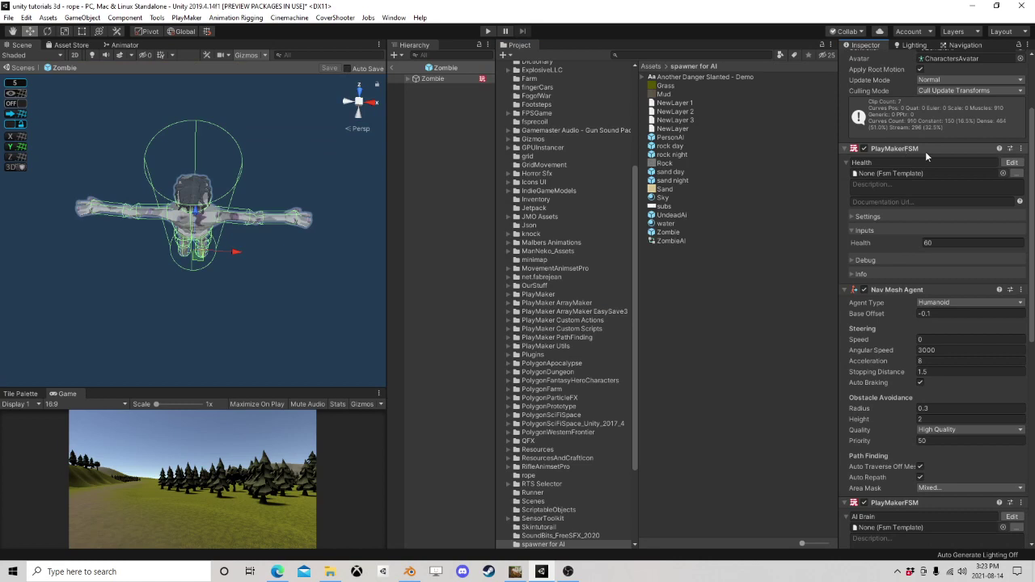
# Step: Review the Zombie prefab's remaining FSM components and return to the rope scene
pyautogui.scroll(-5, 888, 283)
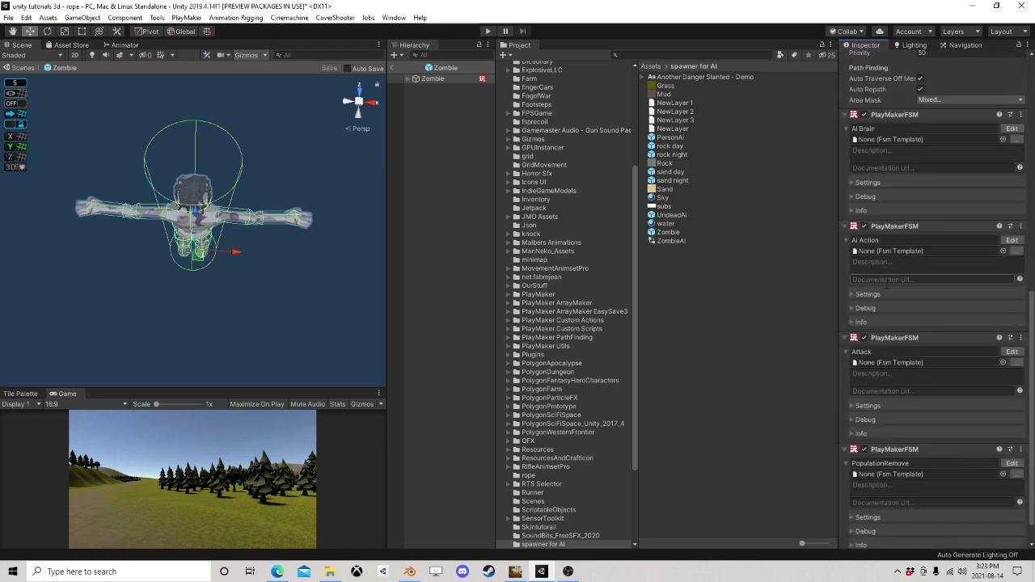
pyautogui.scroll(-1, 888, 299)
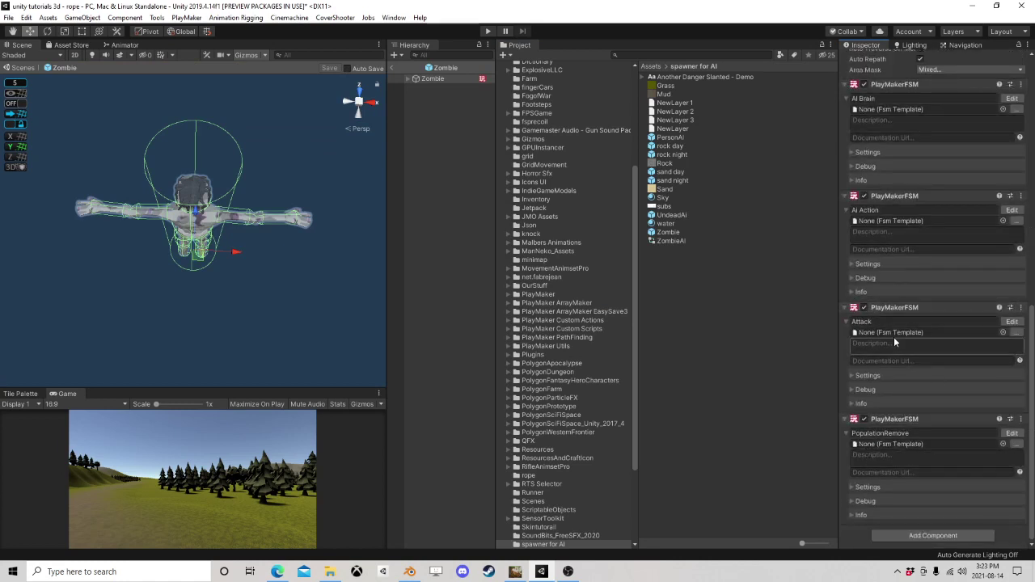
pyautogui.click(393, 68)
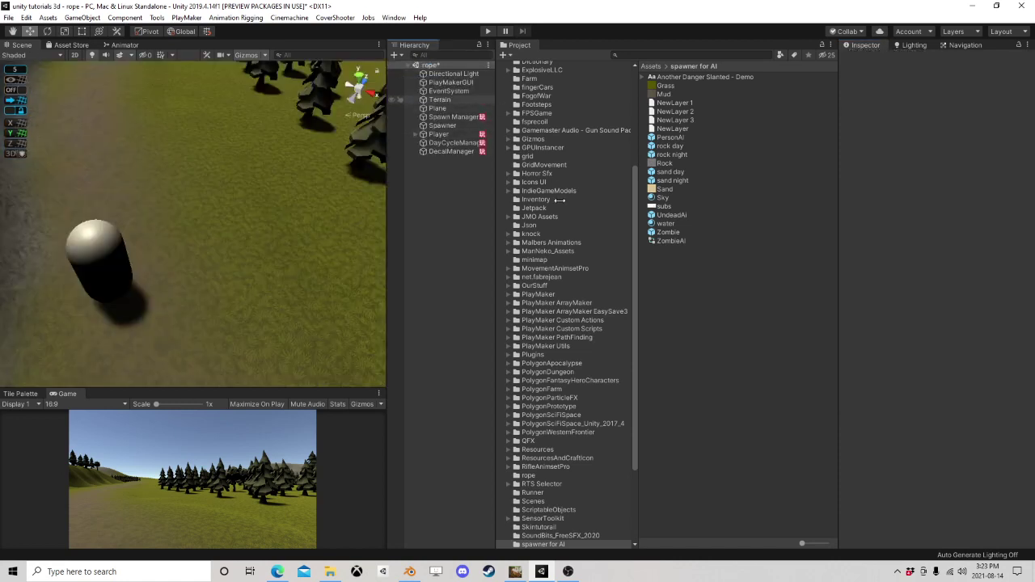
# Step: Place the Deer prefab from the Malbers Animations Forest Pack's Deer models in the scene beside the capsule
pyautogui.scroll(-4, 561, 202)
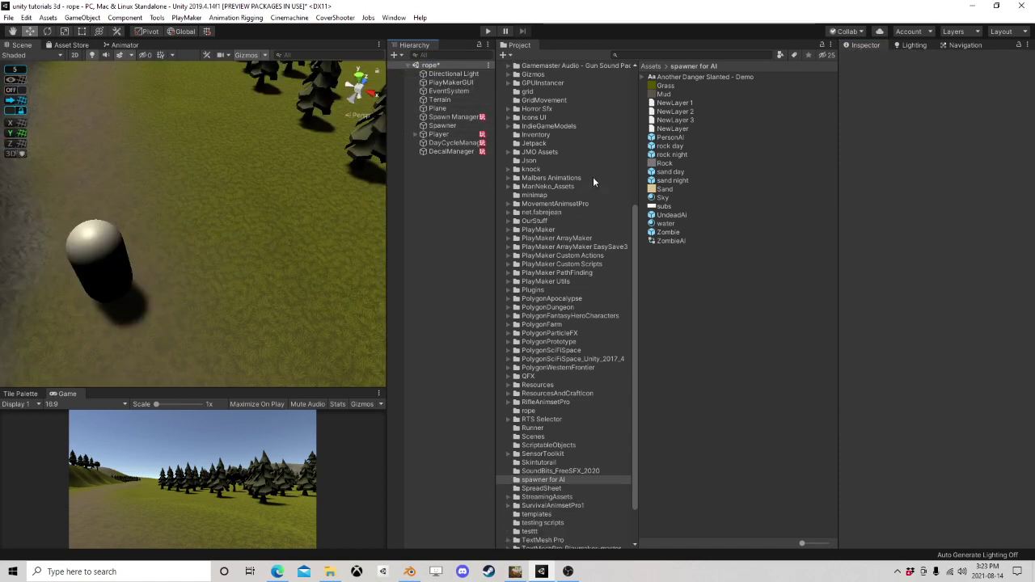
pyautogui.click(508, 178)
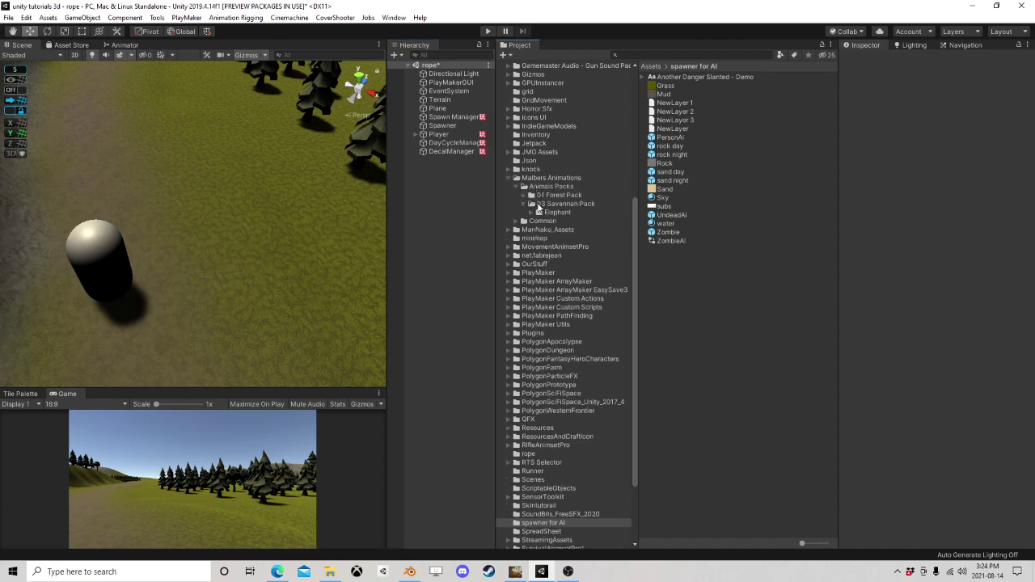
pyautogui.click(523, 197)
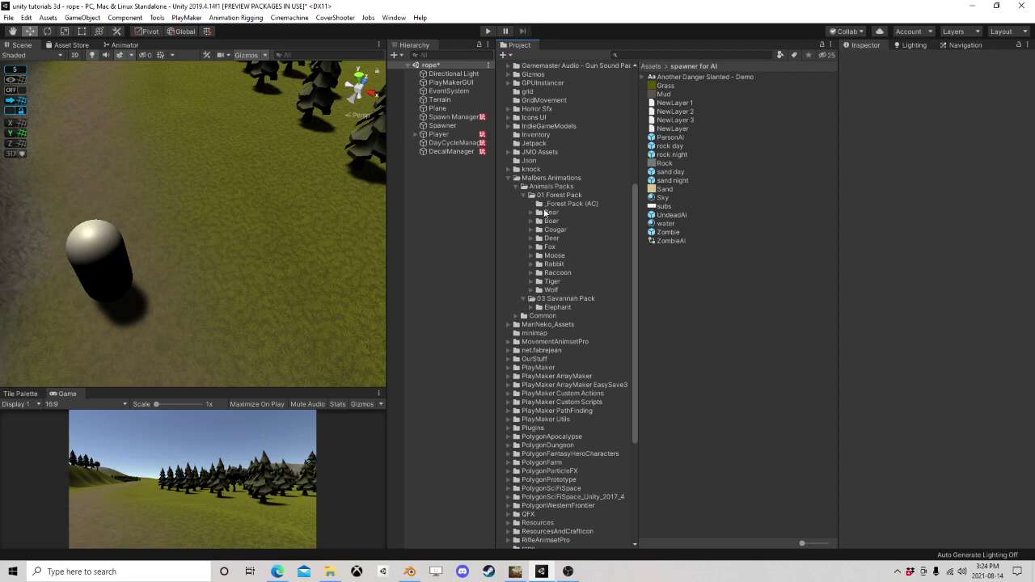
pyautogui.click(544, 213)
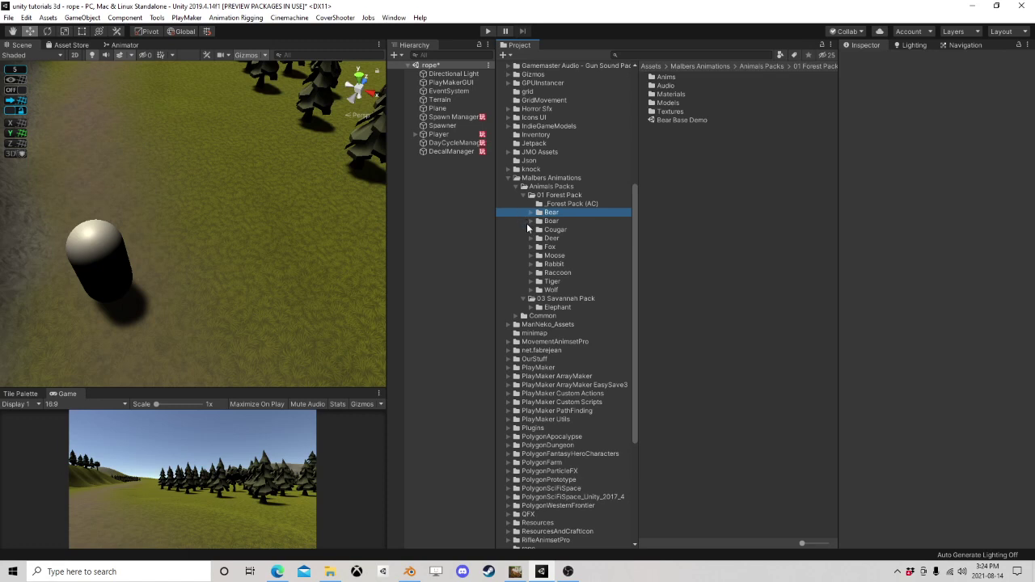
pyautogui.click(531, 239)
pyautogui.click(551, 239)
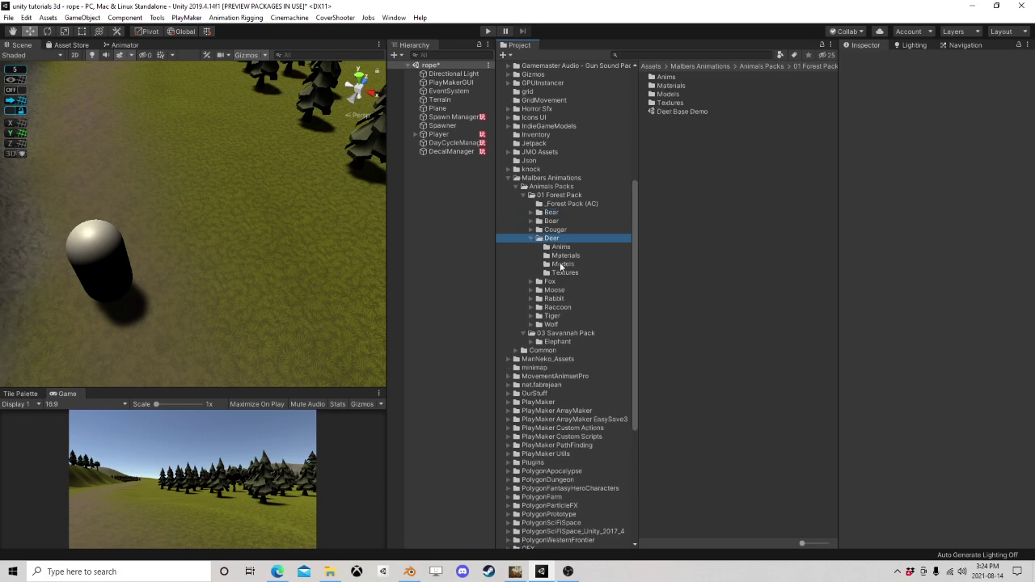
pyautogui.click(562, 265)
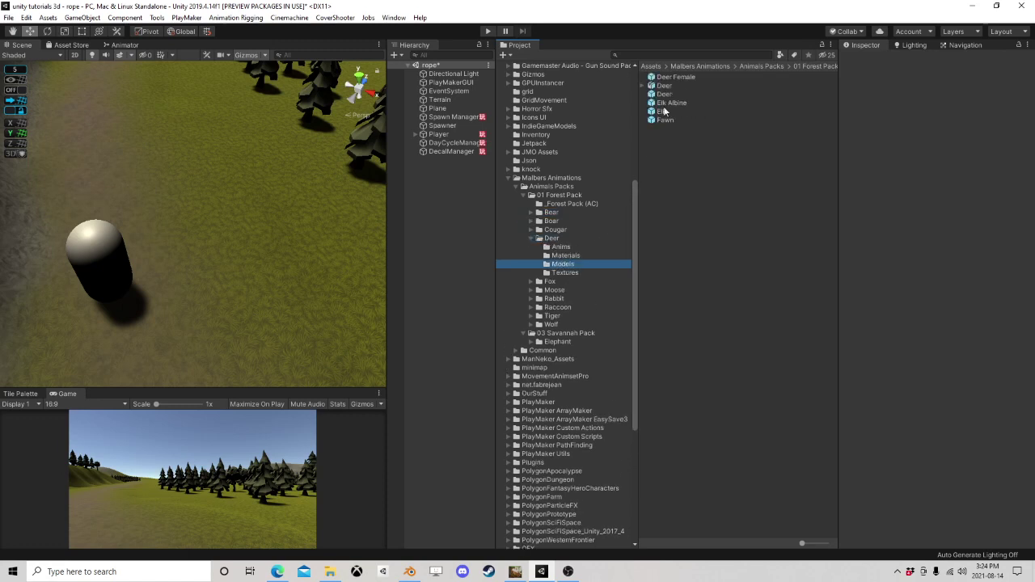
pyautogui.moveTo(665, 94); pyautogui.dragTo(117, 172)
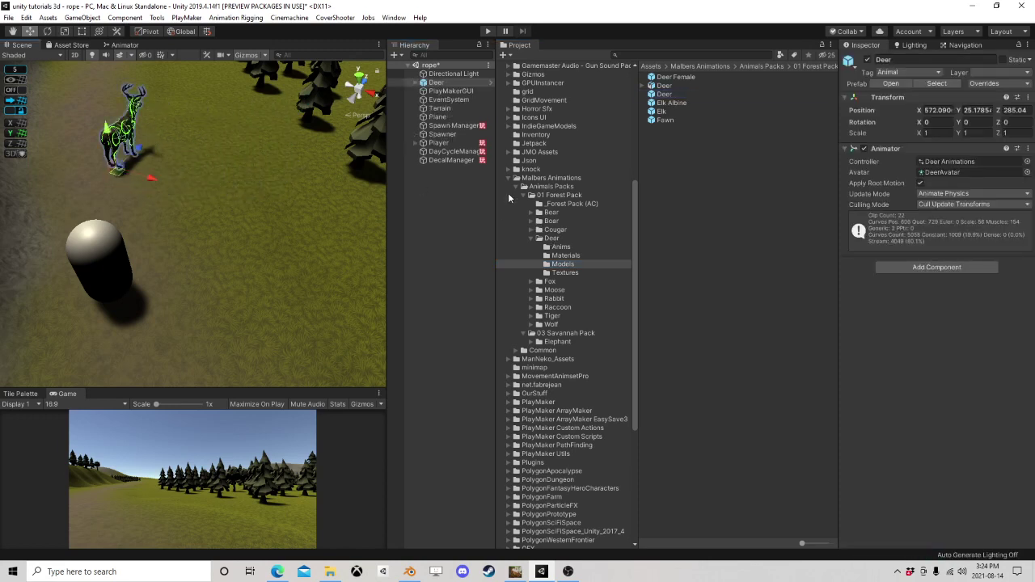
# Step: Place the Rabbit PA prefab from the Forest Pack's Rabbit models beside the deer, and collapse the Malbers Animations folder
pyautogui.click(531, 239)
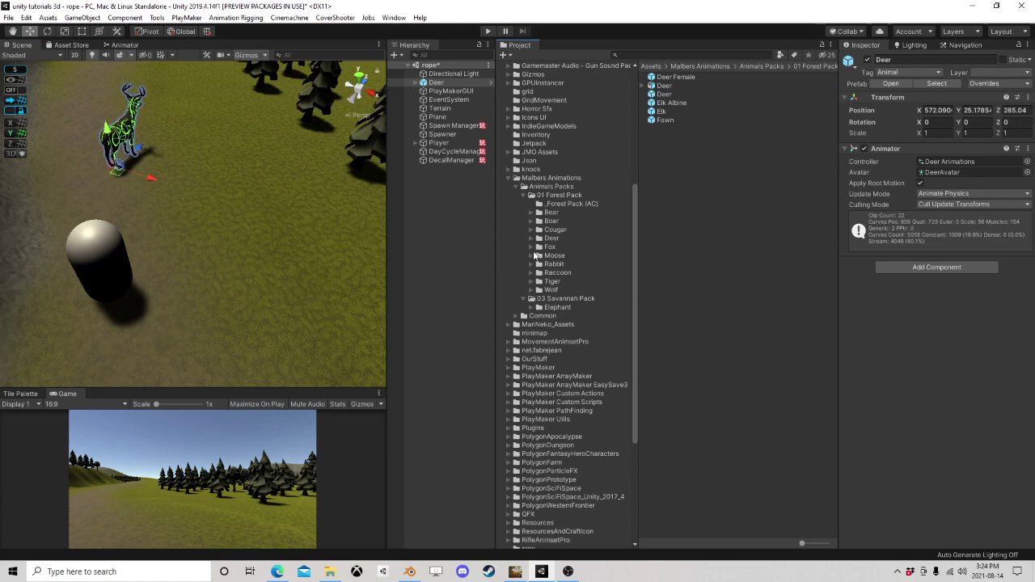
pyautogui.click(530, 263)
pyautogui.click(552, 292)
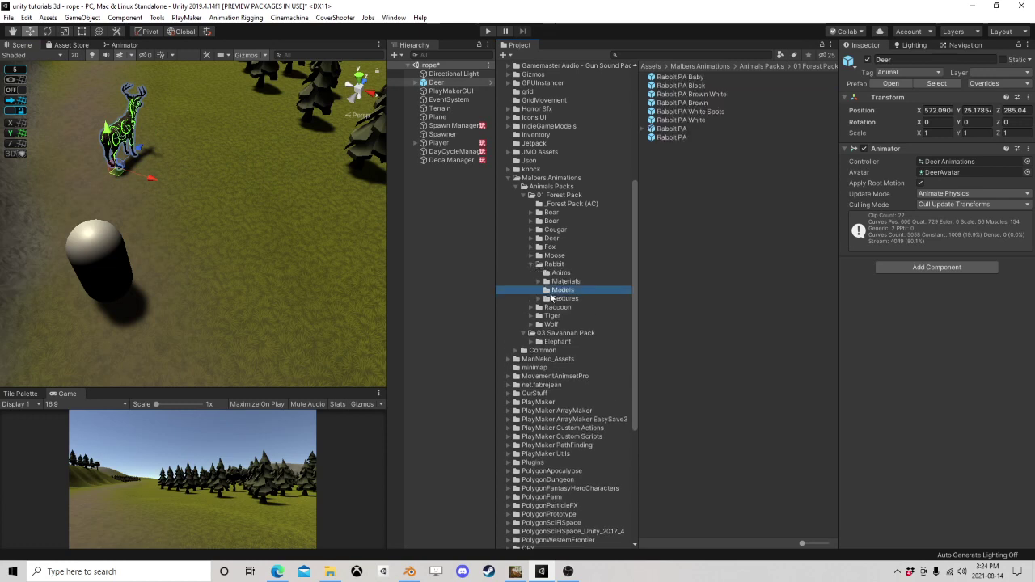
pyautogui.moveTo(682, 137); pyautogui.dragTo(168, 176)
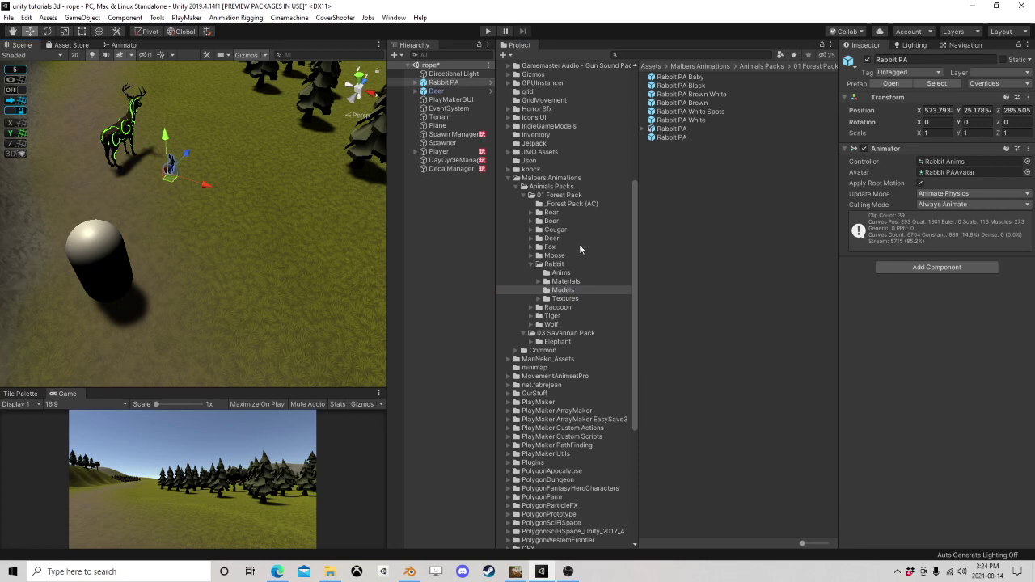
pyautogui.click(509, 178)
# Step: Shift the rabbit to about X 573.72, Z 285.79 and the deer to about X 572.1, Z 285.27
pyautogui.moveTo(264, 171); pyautogui.dragTo(249, 250, button='middle')
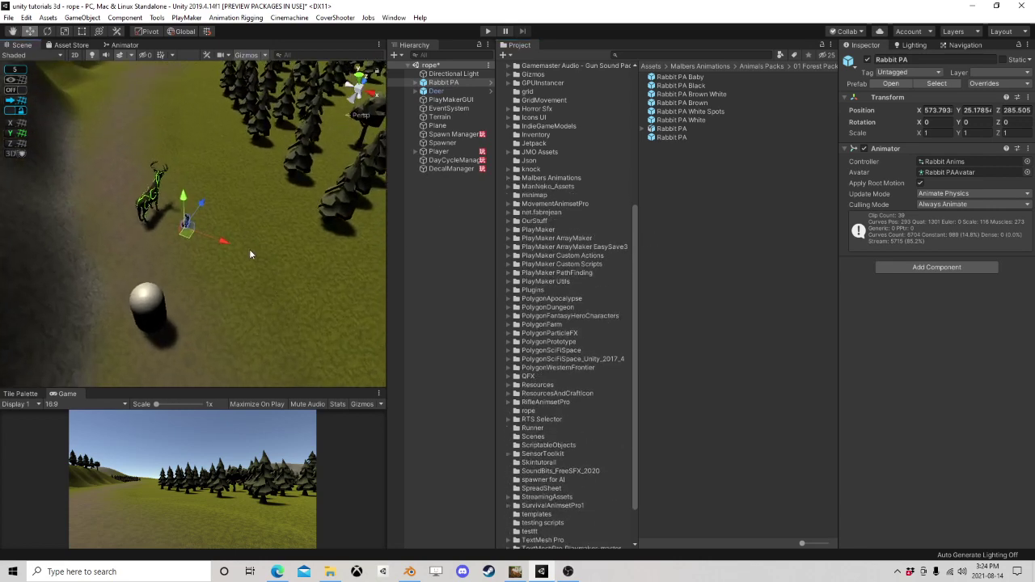
pyautogui.scroll(5, 256, 195)
pyautogui.scroll(-4, 263, 202)
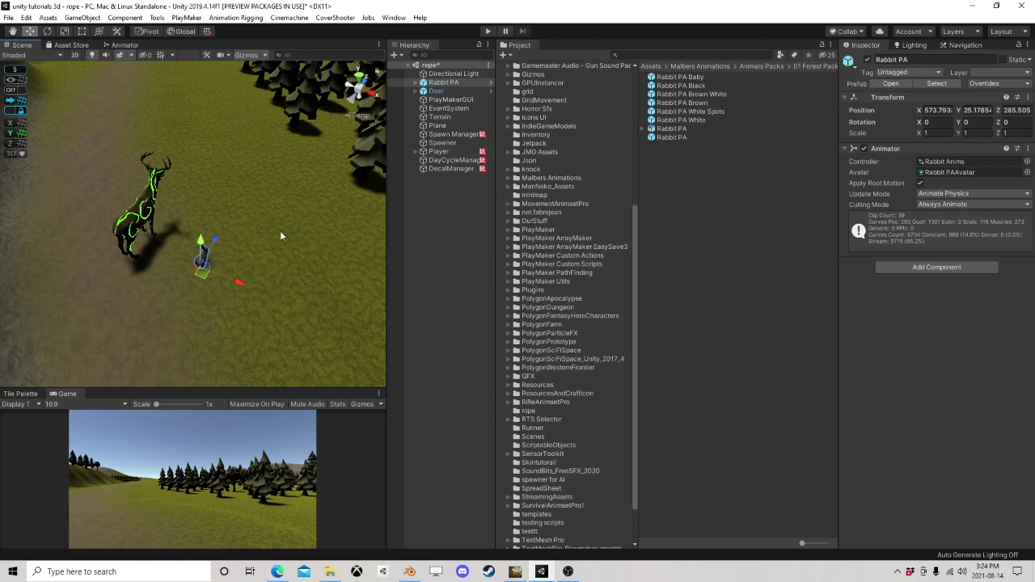
pyautogui.moveTo(196, 268); pyautogui.dragTo(206, 267)
pyautogui.click(450, 91)
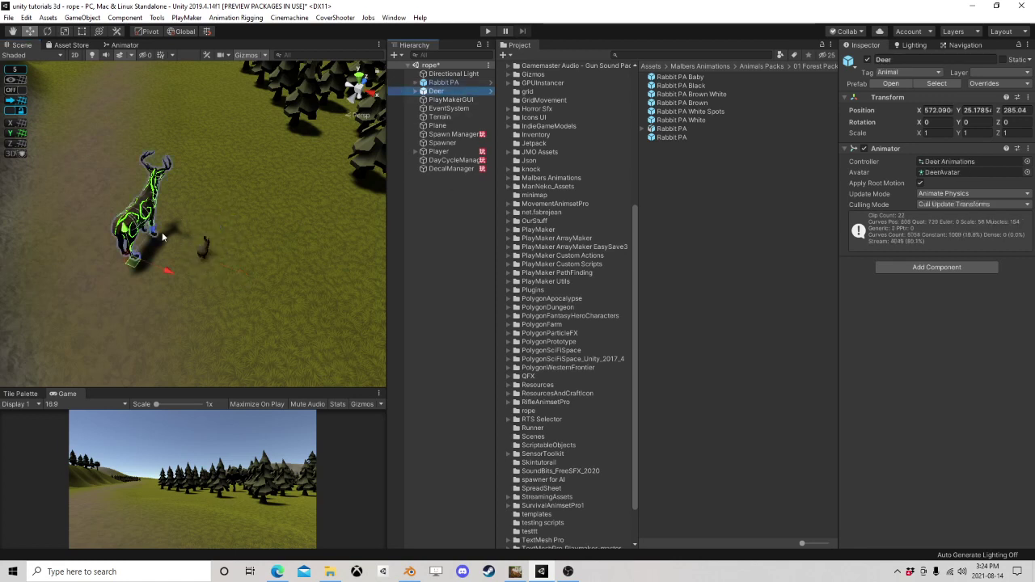
pyautogui.moveTo(134, 268); pyautogui.dragTo(140, 257)
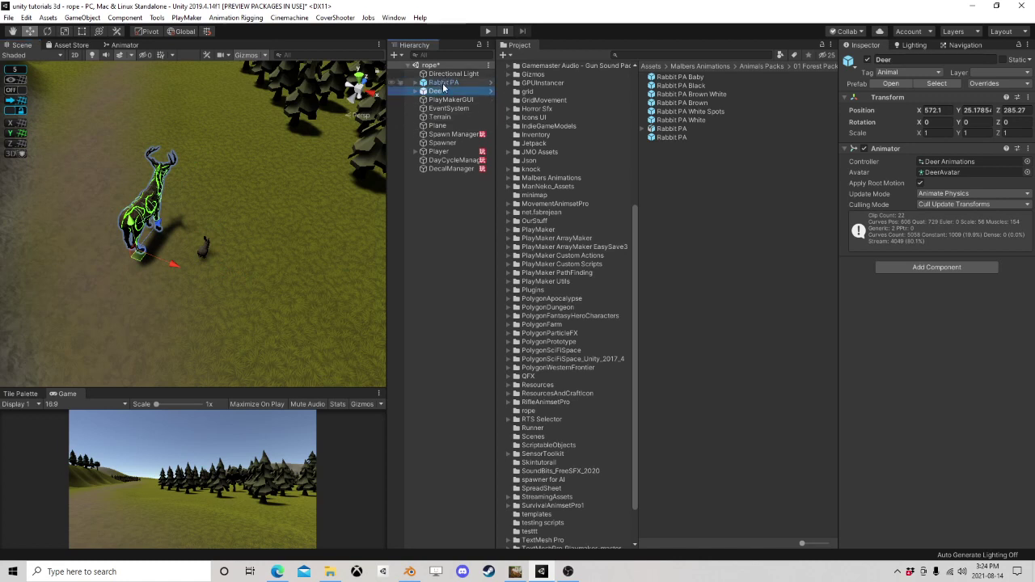
# Step: Deactivate the Magic mesh under the Deer's Meshes object and collapse the deer's hierarchy
pyautogui.click(415, 91)
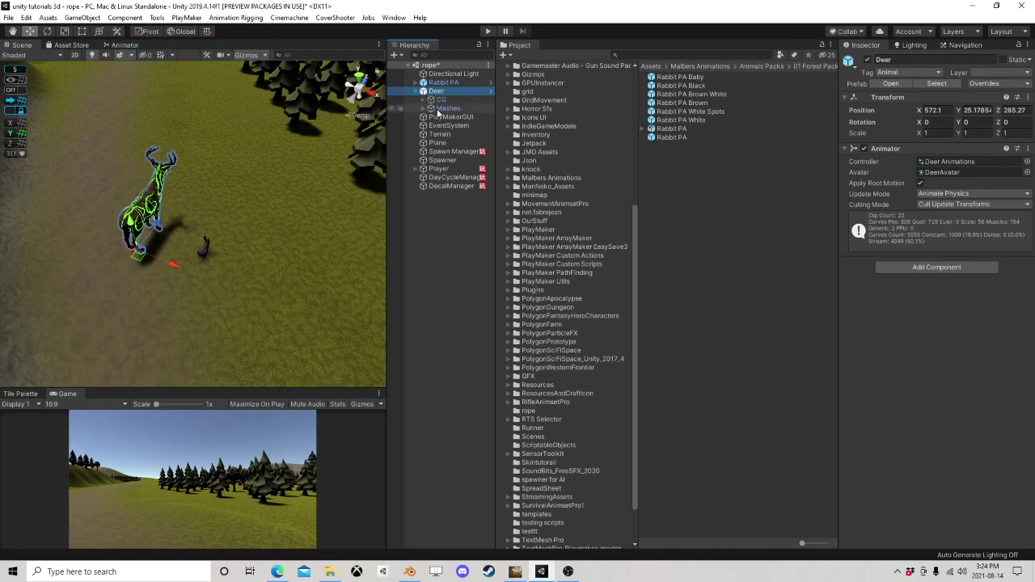
pyautogui.click(424, 108)
pyautogui.click(451, 126)
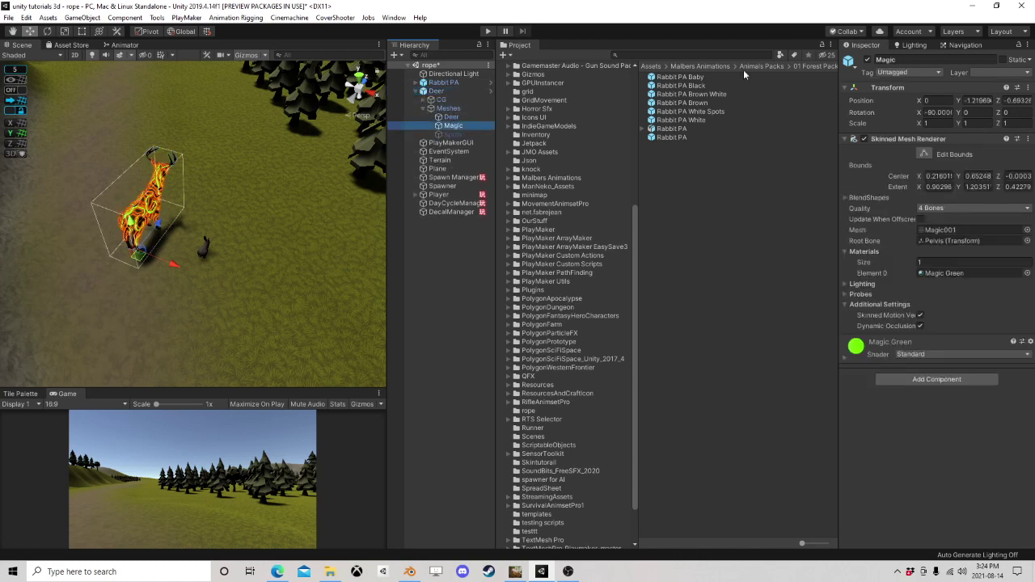
pyautogui.click(868, 60)
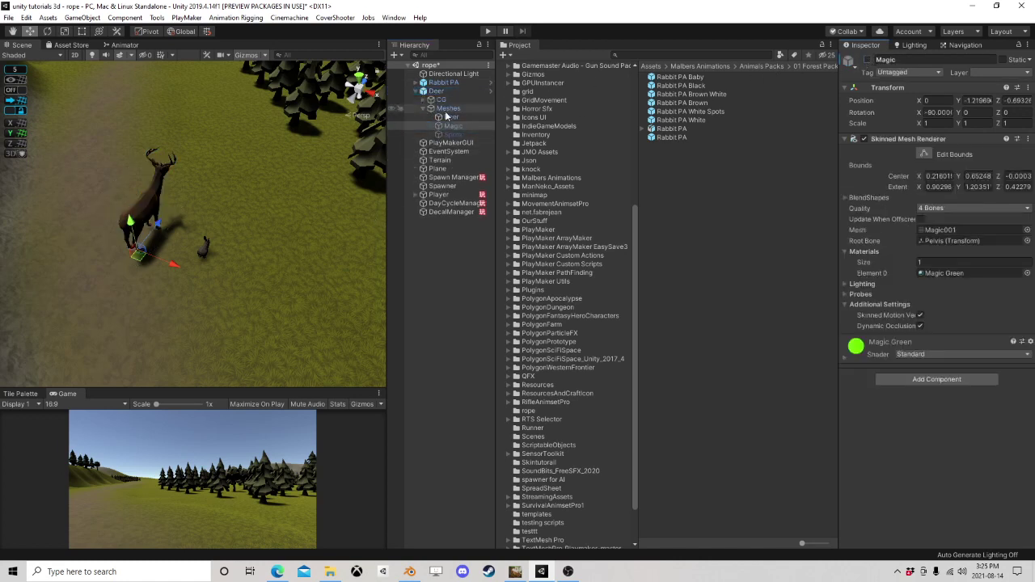
pyautogui.click(430, 108)
pyautogui.click(416, 91)
# Step: Unpack the Deer and Rabbit PA prefab instances in the scene together
pyautogui.click(437, 90)
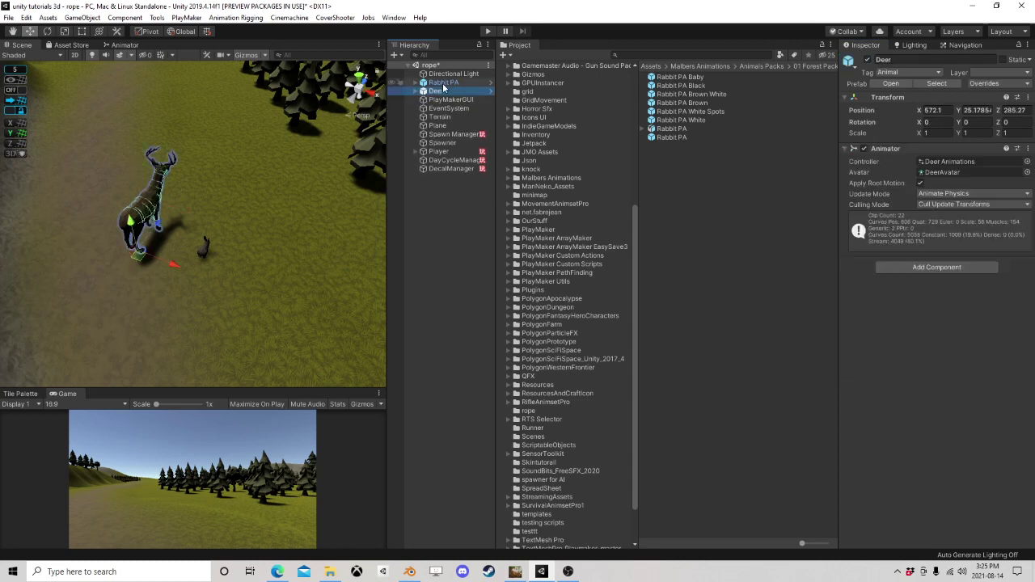
pyautogui.keyDown('ctrl'); pyautogui.click(443, 83); pyautogui.keyUp('ctrl')
pyautogui.rightClick(443, 83)
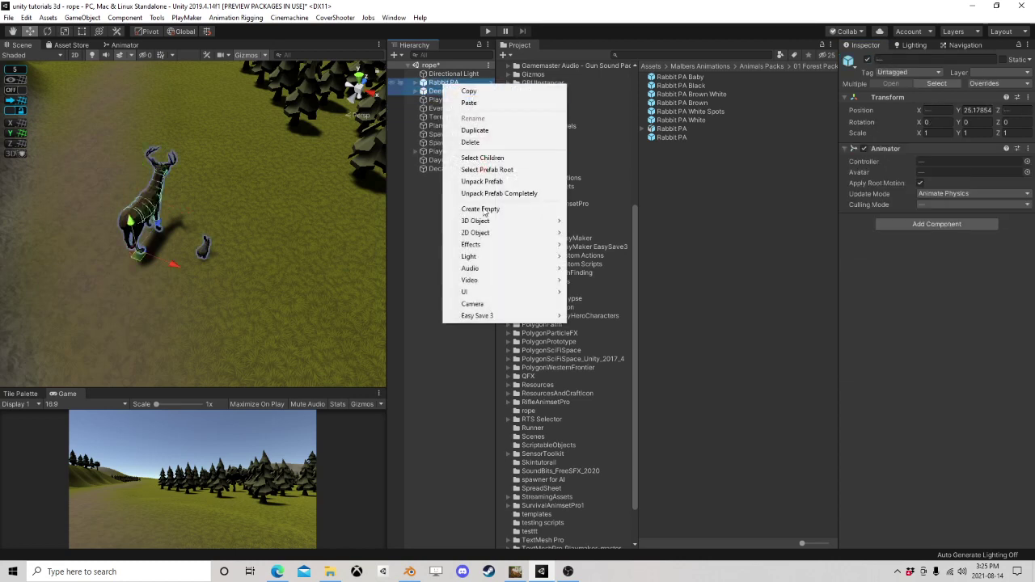
pyautogui.click(516, 182)
# Step: Move Rabbit PA away from the deer to about X 572.74, Z 288.57, and turn off Apply Root Motion on its Animator
pyautogui.scroll(-2, 307, 227)
pyautogui.moveTo(296, 235); pyautogui.dragTo(239, 220, button='right')
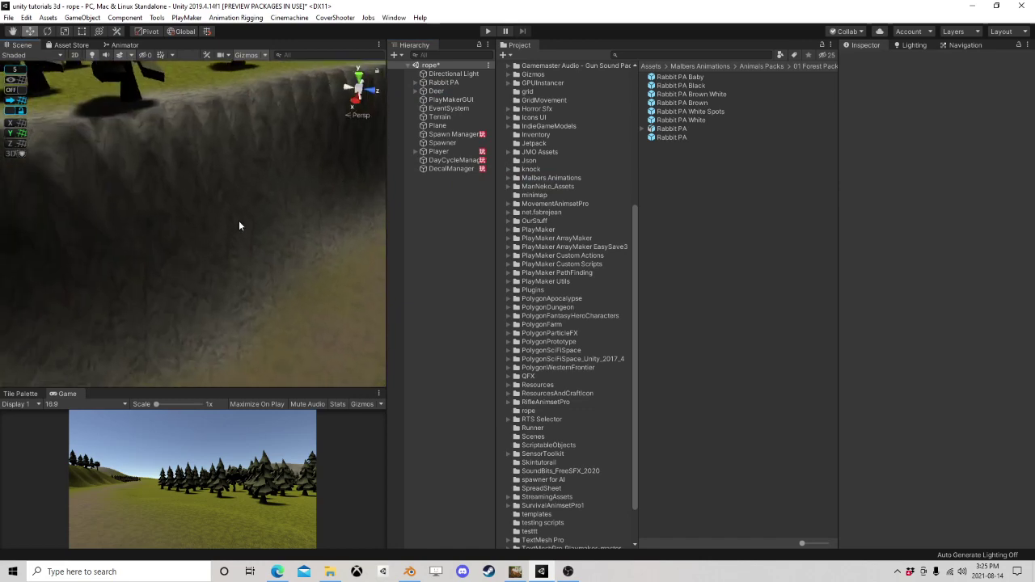
pyautogui.moveTo(239, 220); pyautogui.dragTo(101, 147, button='middle')
pyautogui.scroll(-2, 323, 231)
pyautogui.moveTo(324, 231); pyautogui.dragTo(242, 245, button='right')
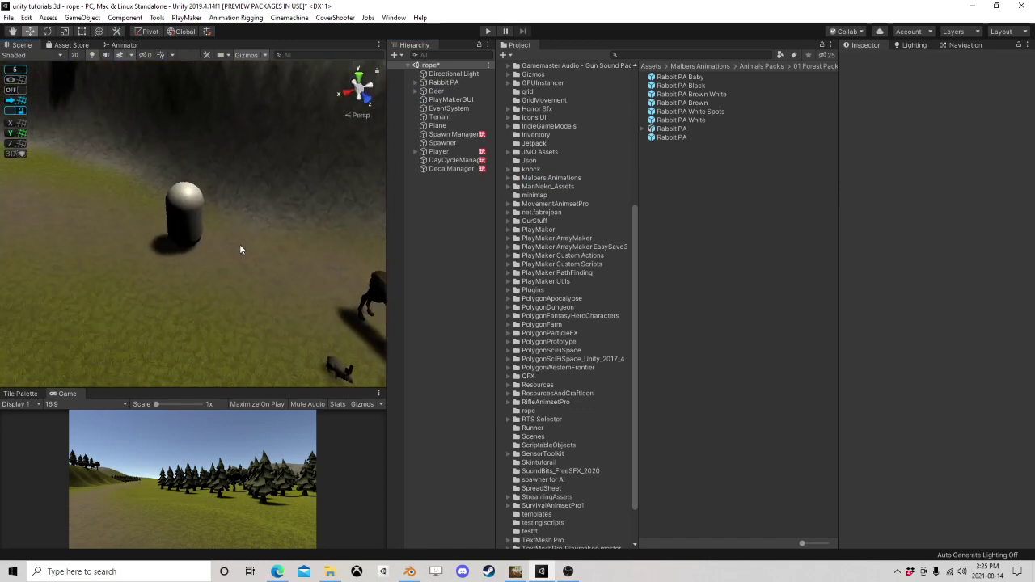
pyautogui.moveTo(242, 245); pyautogui.dragTo(151, 211, button='middle')
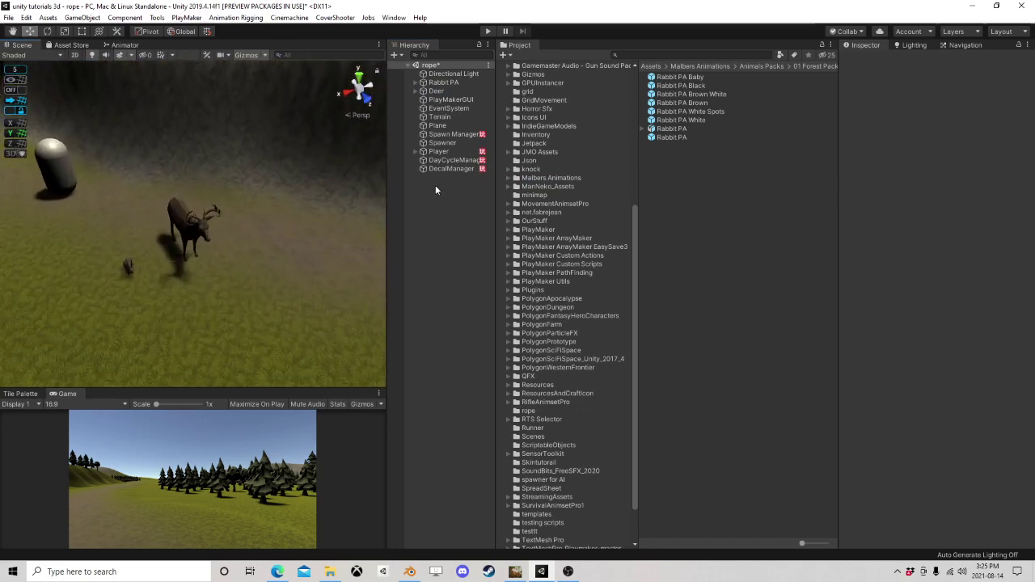
pyautogui.click(440, 82)
pyautogui.scroll(-2, 150, 190)
pyautogui.moveTo(151, 190); pyautogui.dragTo(158, 242, button='right')
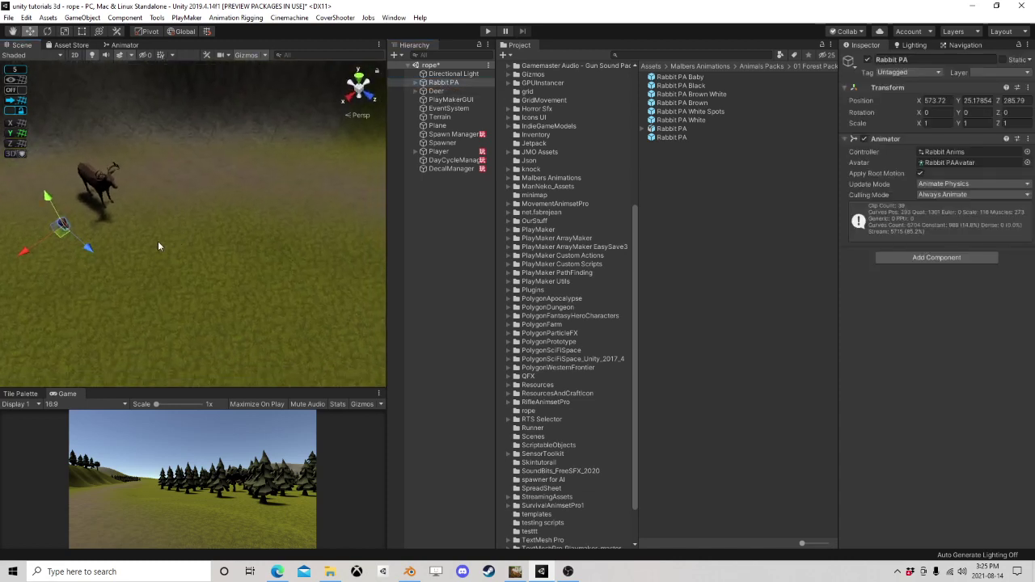
pyautogui.moveTo(158, 242); pyautogui.dragTo(225, 223, button='middle')
pyautogui.scroll(3, 225, 222)
pyautogui.moveTo(166, 216); pyautogui.dragTo(279, 240)
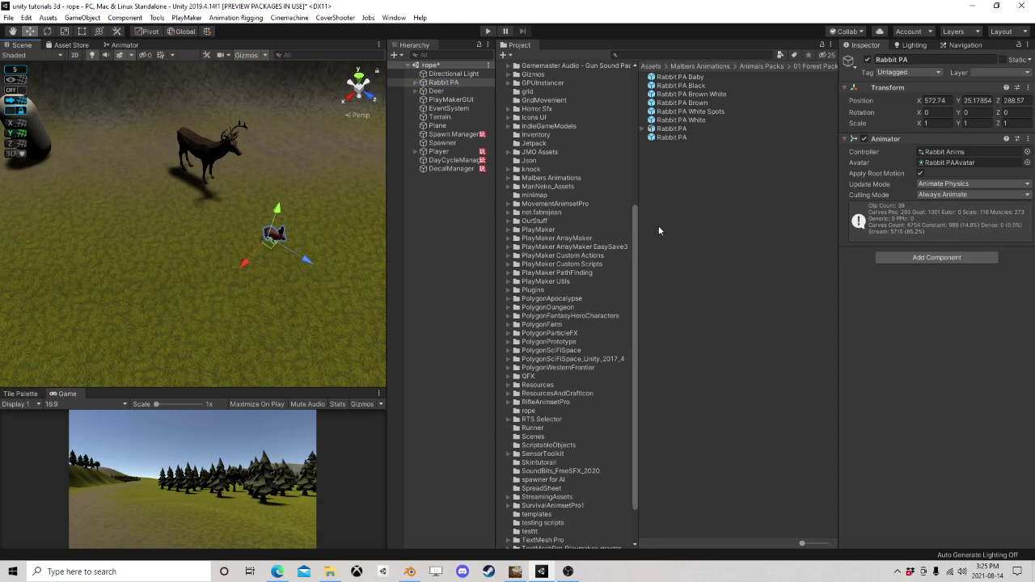
pyautogui.click(920, 174)
# Step: Locate the Zombie prefab through Spawn Manager's DayGrassList and copy its Health PlayMakerFSM component
pyautogui.scroll(-3, 568, 310)
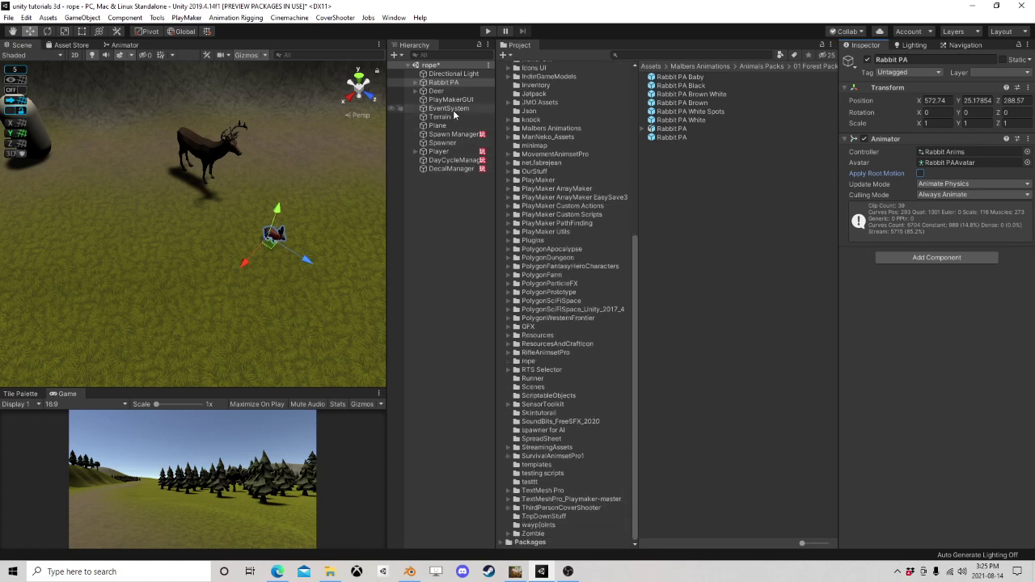
pyautogui.click(442, 144)
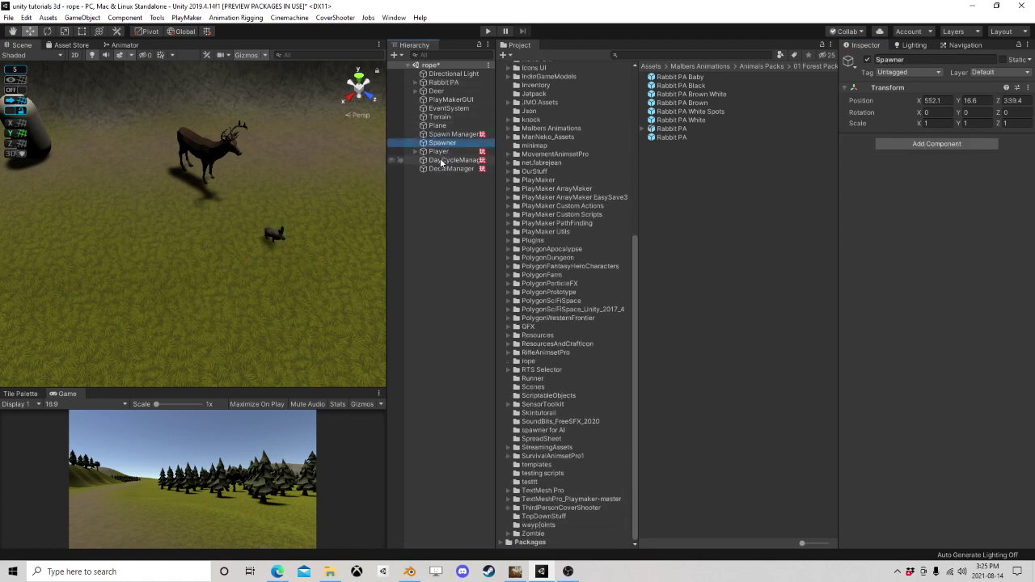
pyautogui.click(450, 160)
pyautogui.click(439, 151)
pyautogui.click(450, 134)
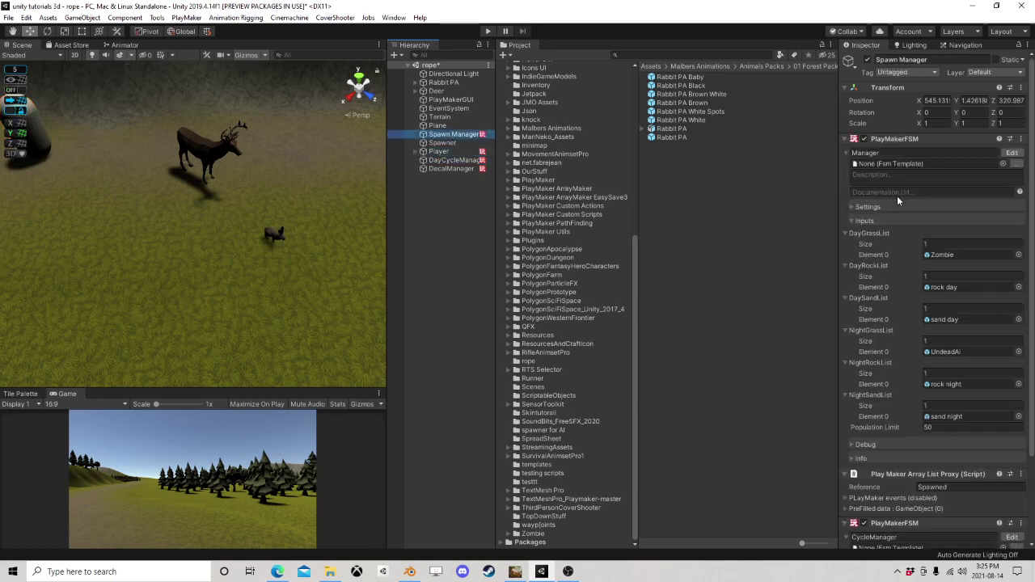
pyautogui.click(971, 255)
pyautogui.click(668, 232)
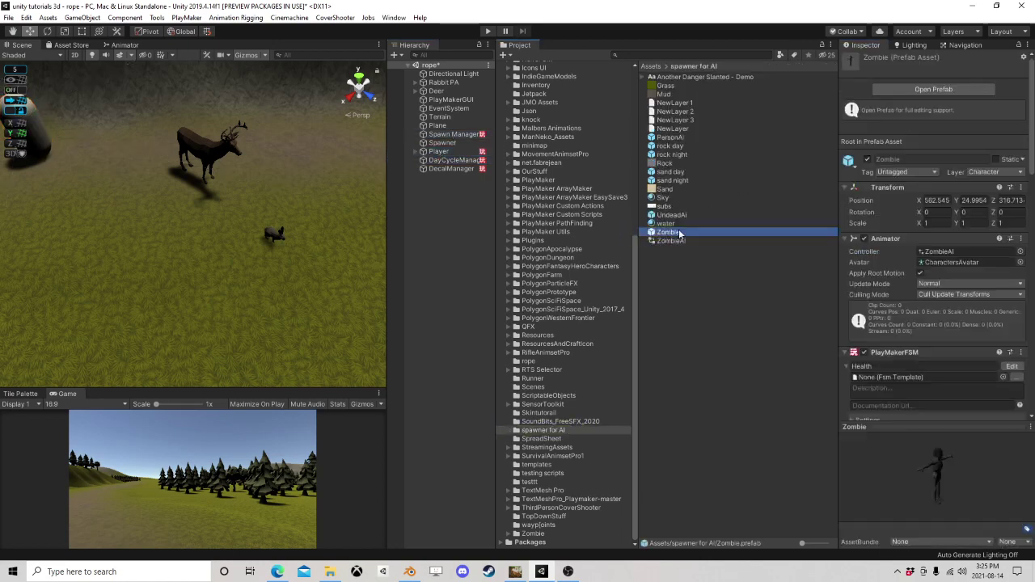
pyautogui.scroll(-4, 906, 218)
pyautogui.rightClick(904, 161)
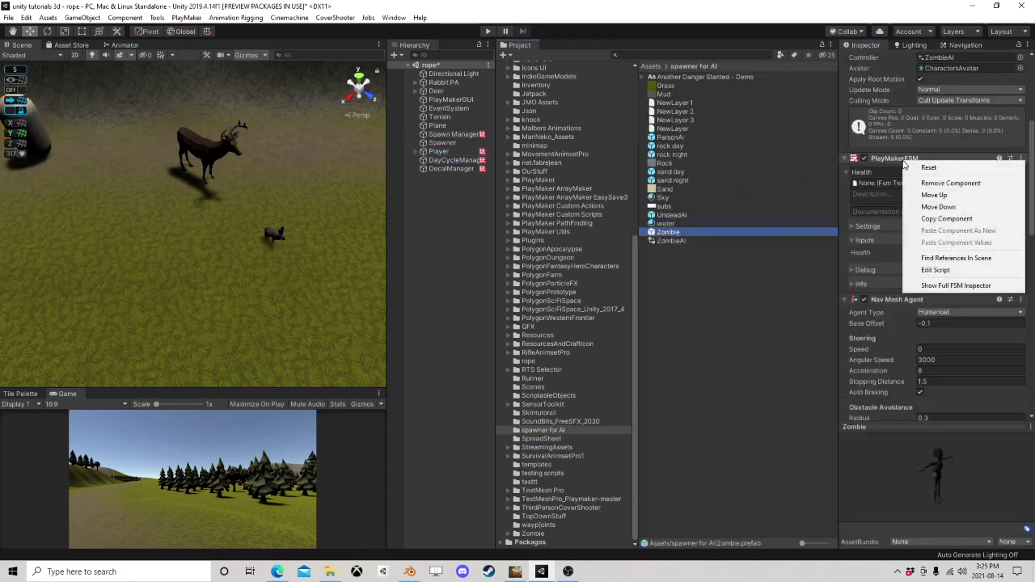
pyautogui.click(952, 219)
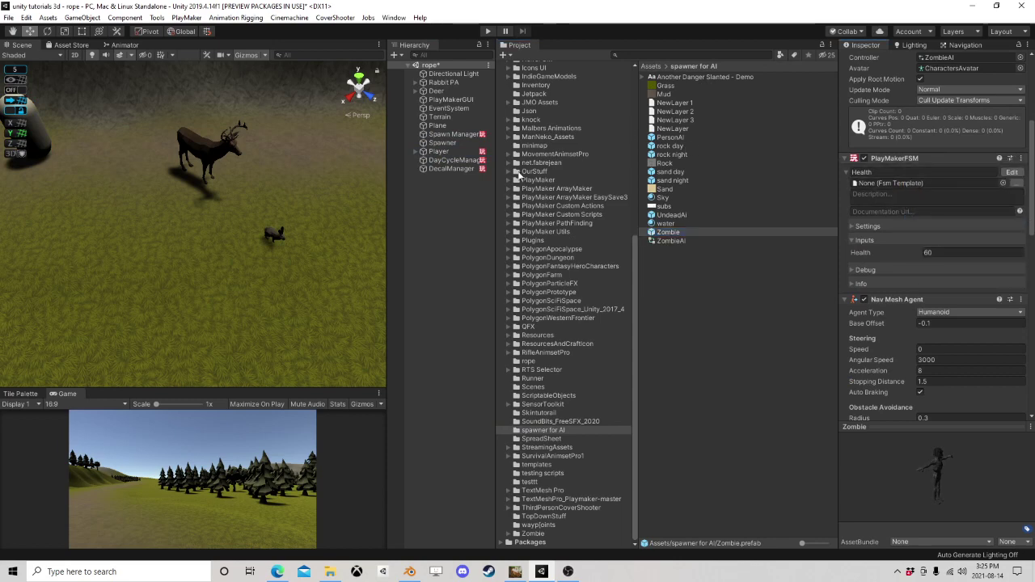
# Step: Paste the copied Health FSM as a new component on Rabbit PA and set its Health input to 15
pyautogui.click(444, 83)
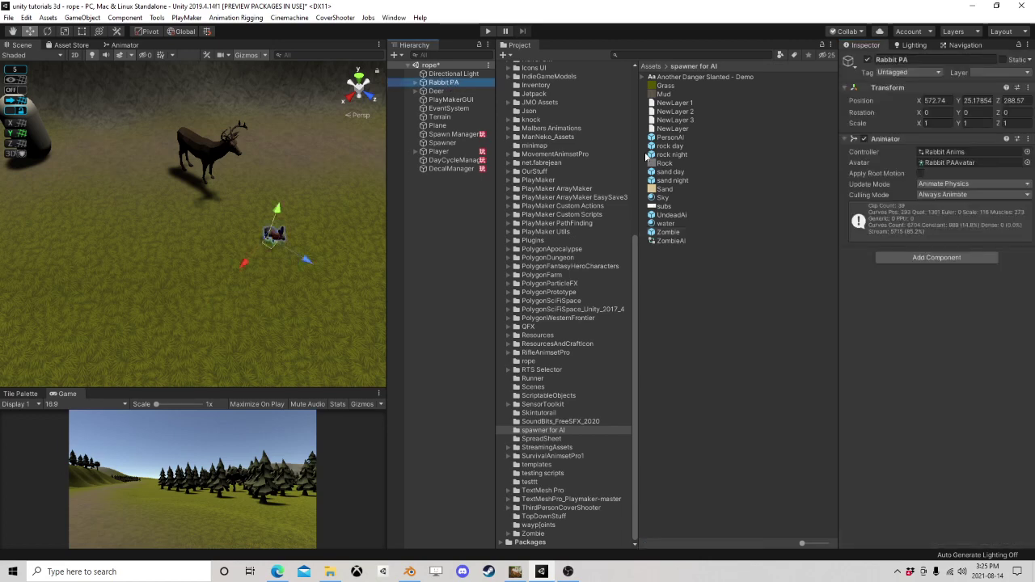
pyautogui.click(1027, 138)
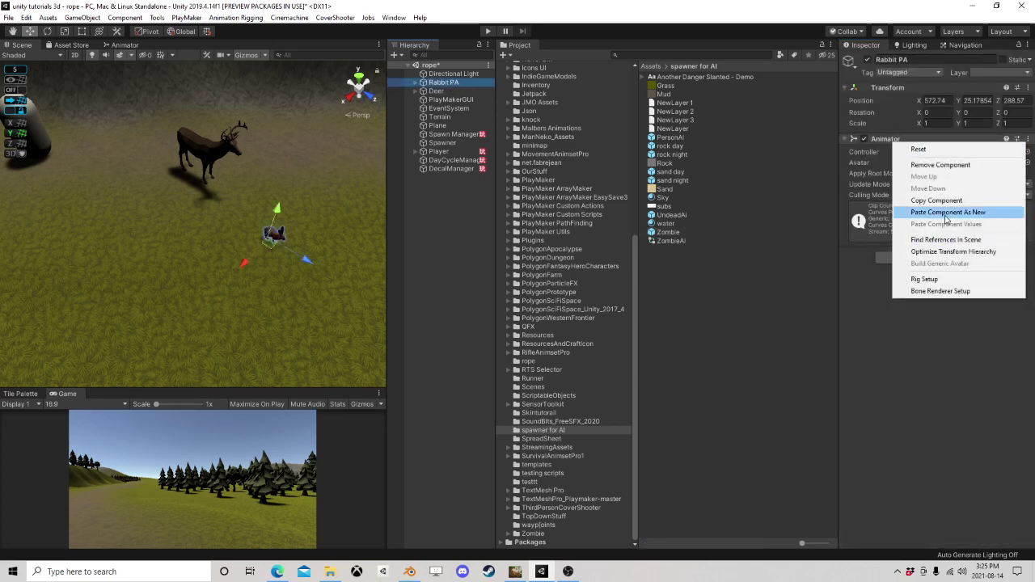
pyautogui.click(943, 212)
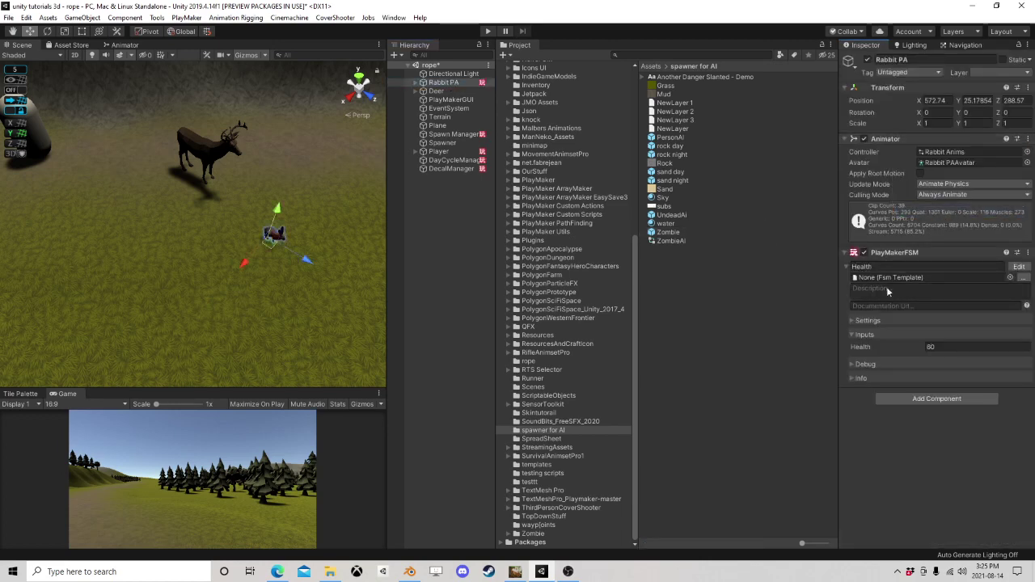
pyautogui.click(939, 346)
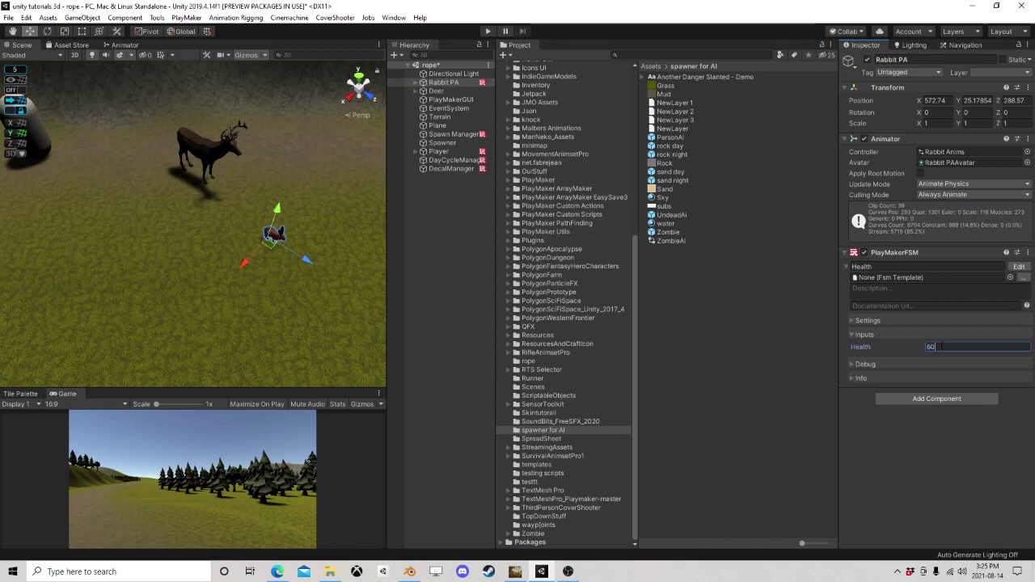
pyautogui.write('15')
# Step: Place the Zombie prefab in the scene and copy the Health PlayMakerFSM component from its UpperLeg_L bone
pyautogui.moveTo(668, 232); pyautogui.dragTo(428, 250)
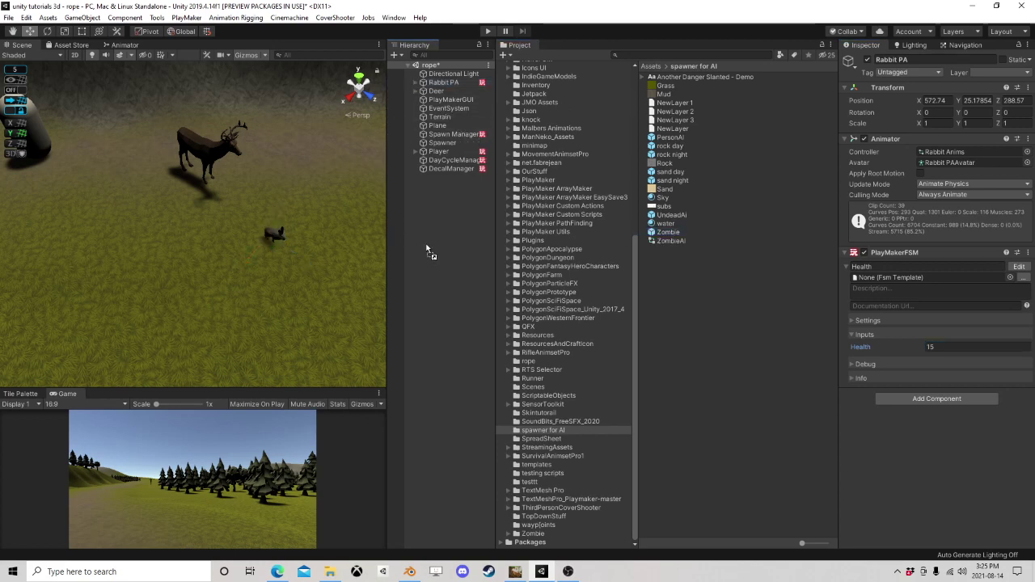
pyautogui.click(416, 177)
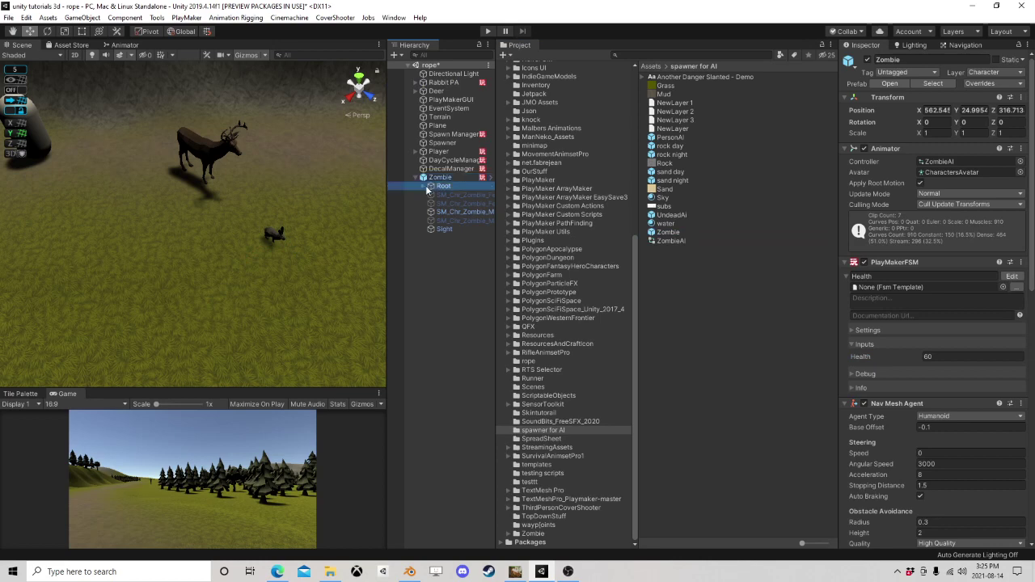
pyautogui.click(427, 187)
pyautogui.click(423, 186)
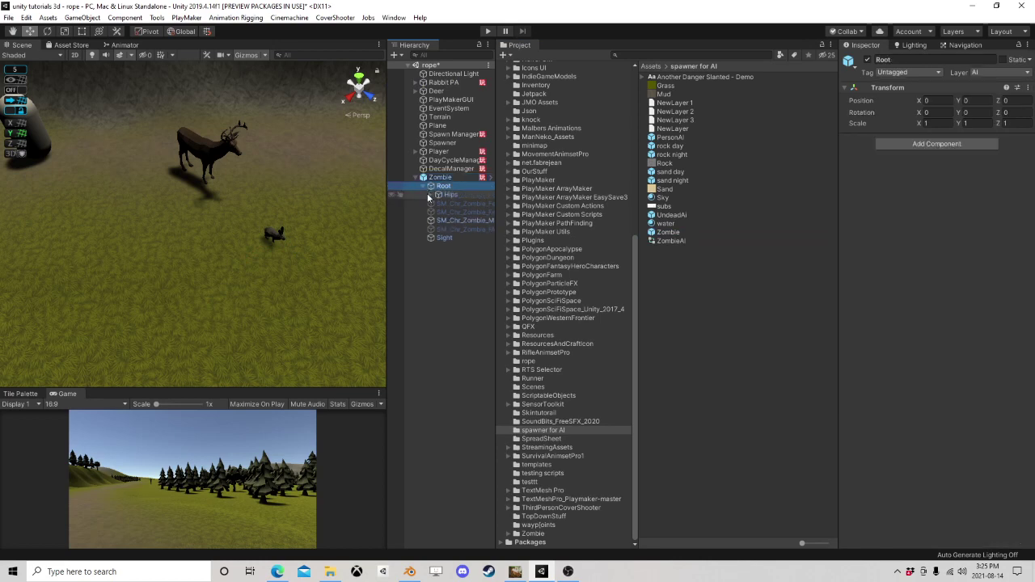
pyautogui.click(430, 195)
pyautogui.click(453, 213)
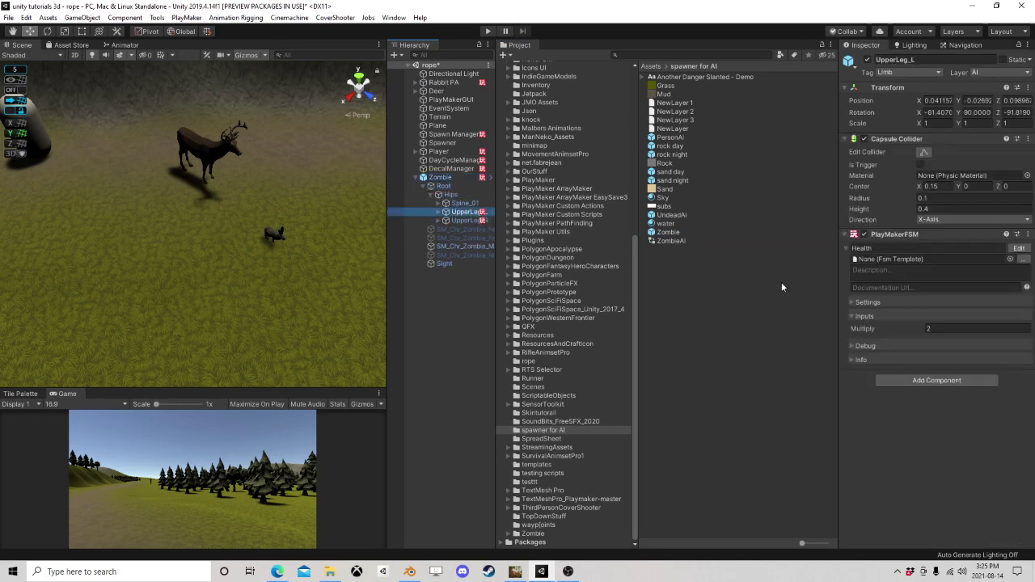
pyautogui.rightClick(897, 235)
pyautogui.click(939, 292)
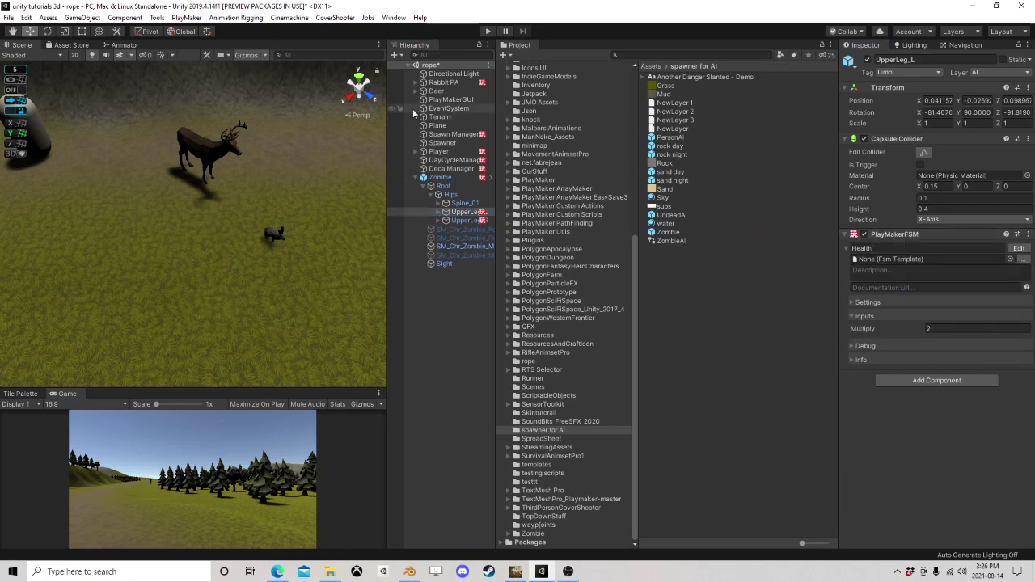
# Step: Examine Rabbit PA's child objects, including the RabbitPolyArt mesh and the Pelvis bone, against the model up close
pyautogui.click(414, 83)
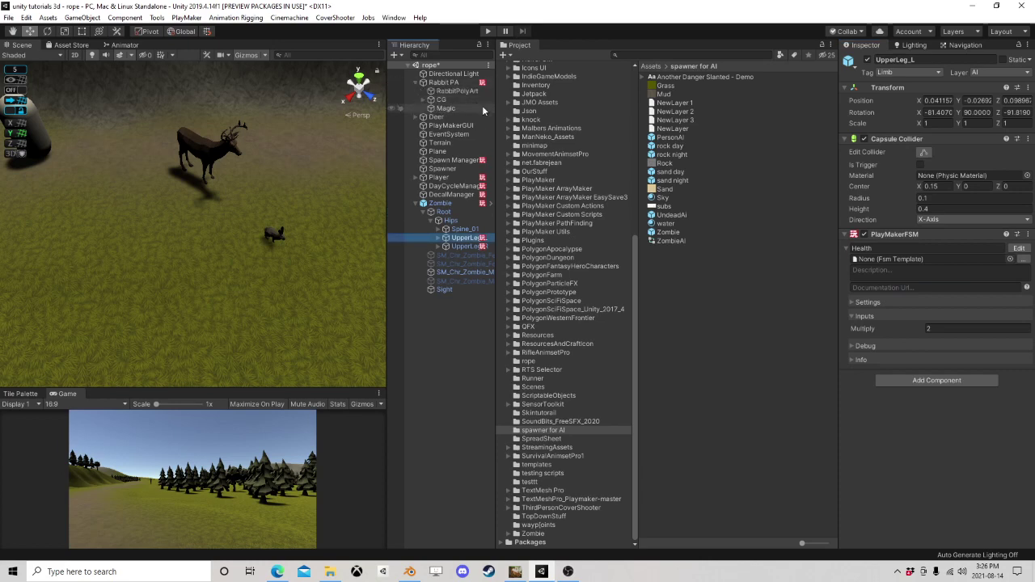
pyautogui.moveTo(498, 108); pyautogui.dragTo(512, 135)
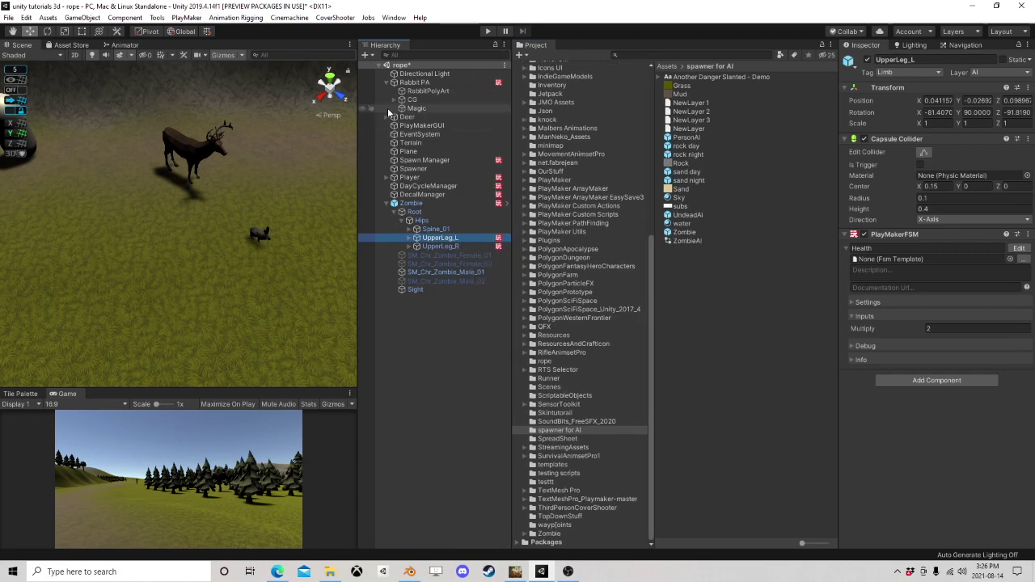
pyautogui.moveTo(359, 135); pyautogui.dragTo(383, 130)
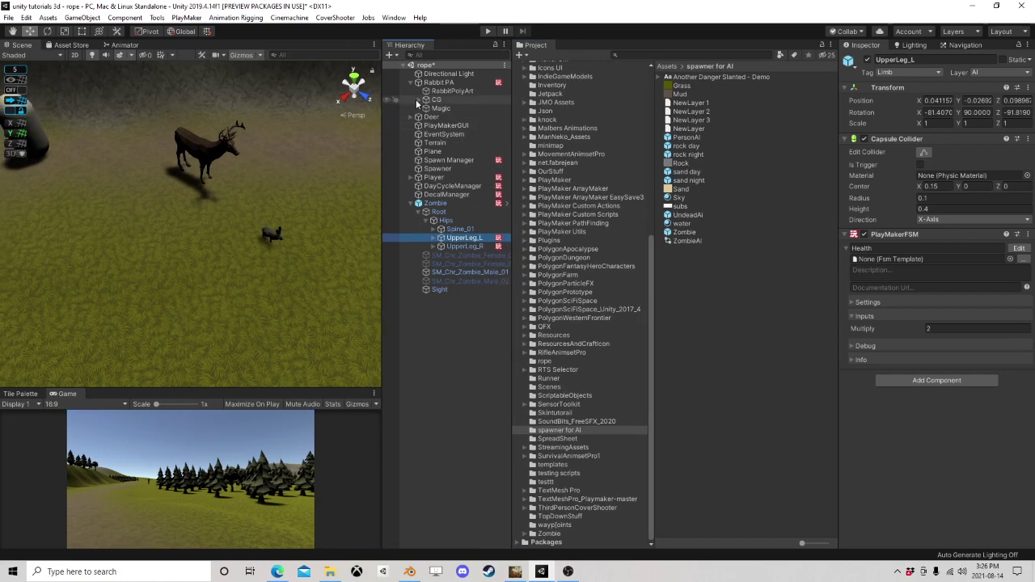
pyautogui.click(418, 100)
pyautogui.click(450, 91)
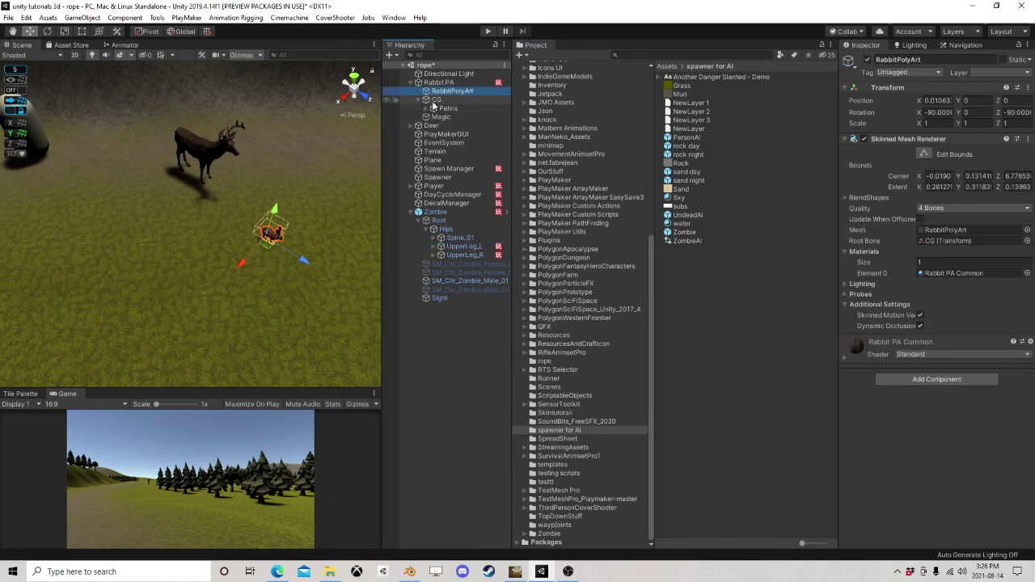
pyautogui.click(447, 109)
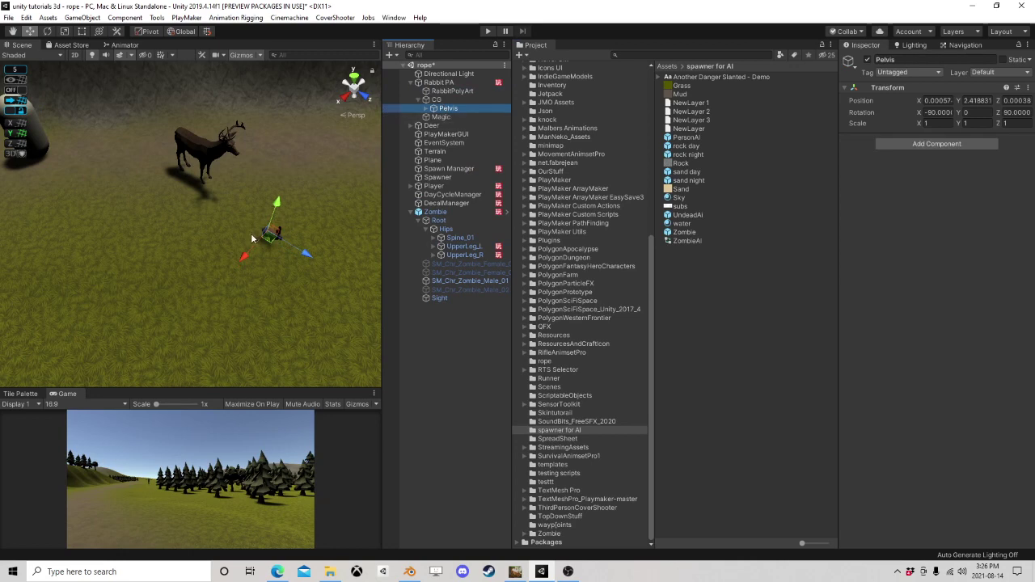
pyautogui.scroll(5, 254, 234)
pyautogui.moveTo(257, 144); pyautogui.dragTo(263, 220, button='middle')
pyautogui.press('f')
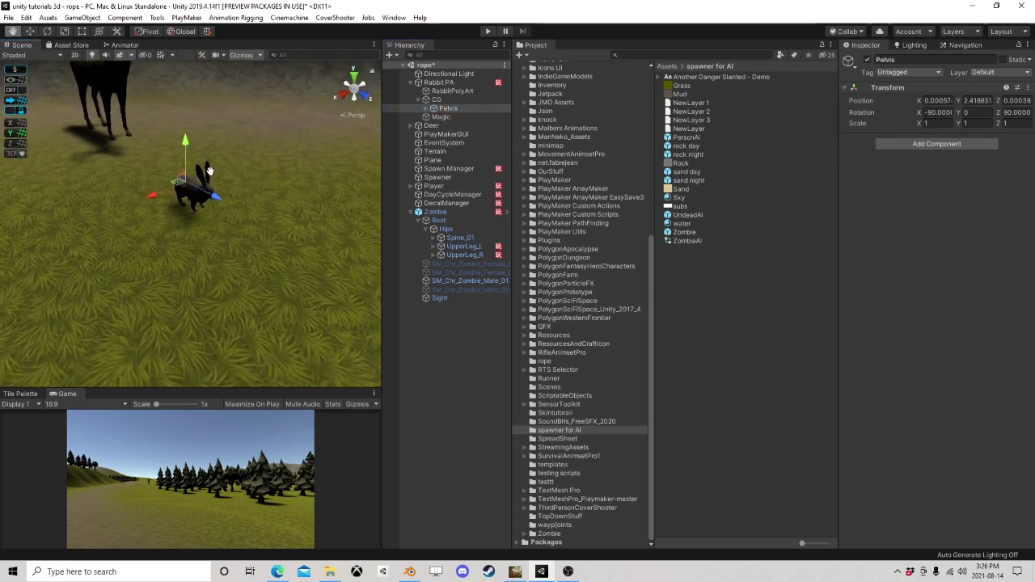
pyautogui.moveTo(219, 169); pyautogui.dragTo(240, 201, button='middle')
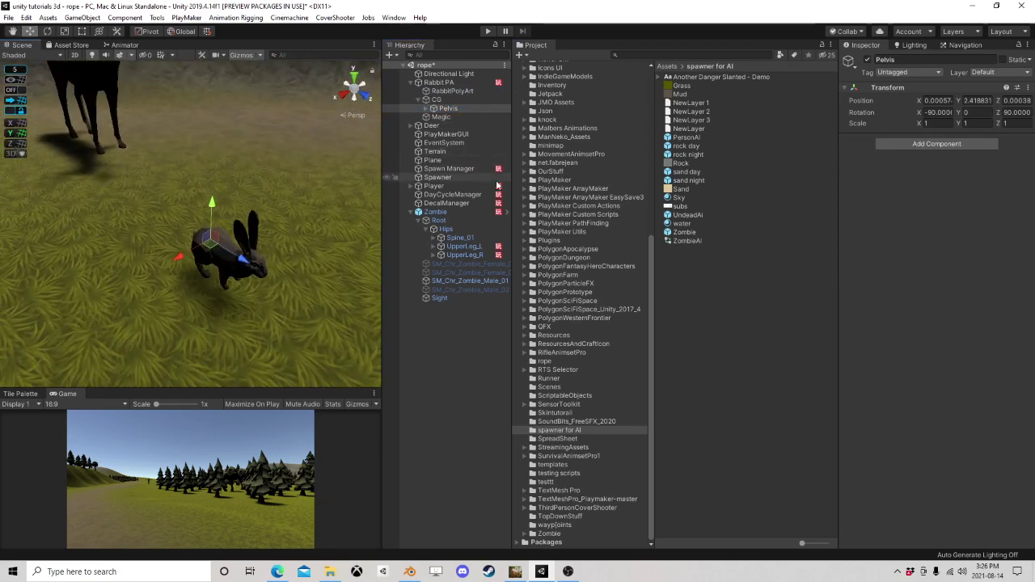
# Step: Paste the copied limb Health FSM as a new component on Rabbit PA's CG object
pyautogui.click(449, 83)
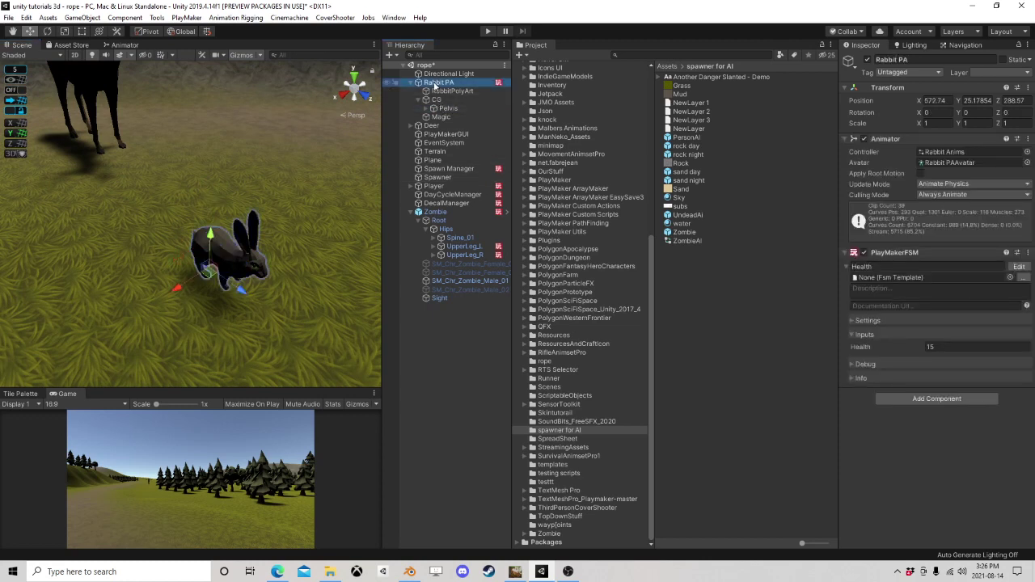
pyautogui.click(438, 99)
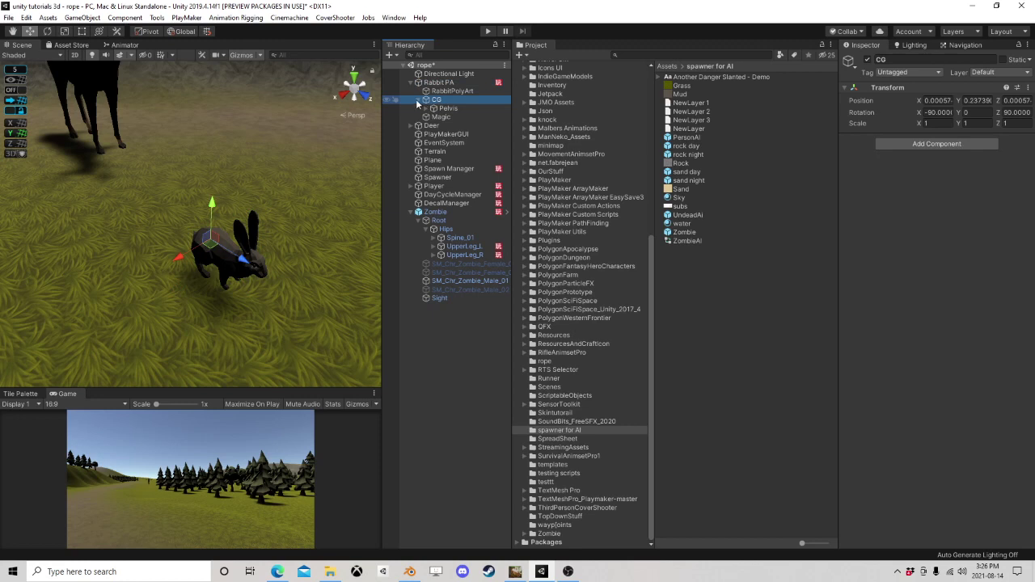
pyautogui.click(417, 100)
pyautogui.click(438, 82)
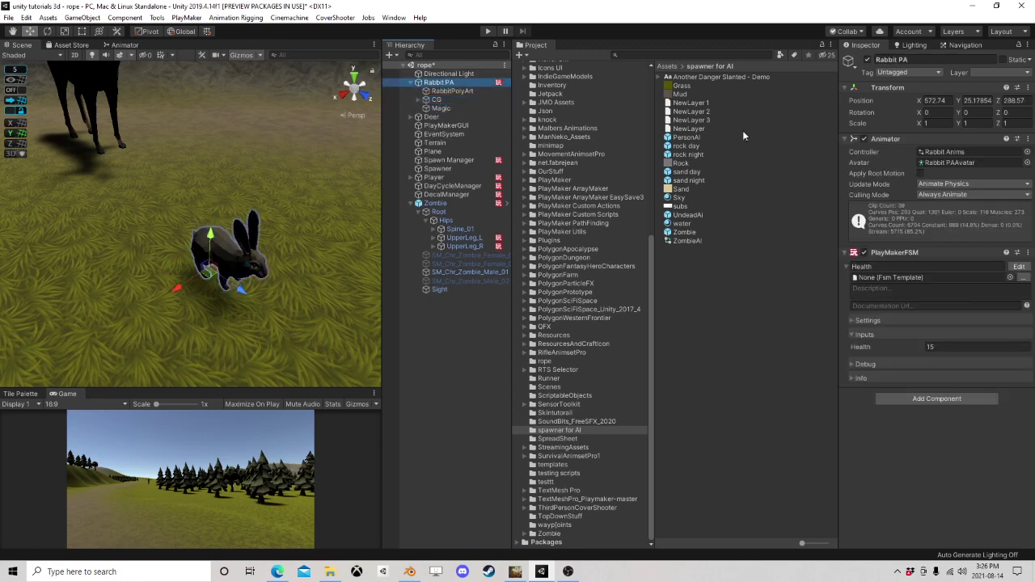
pyautogui.click(437, 100)
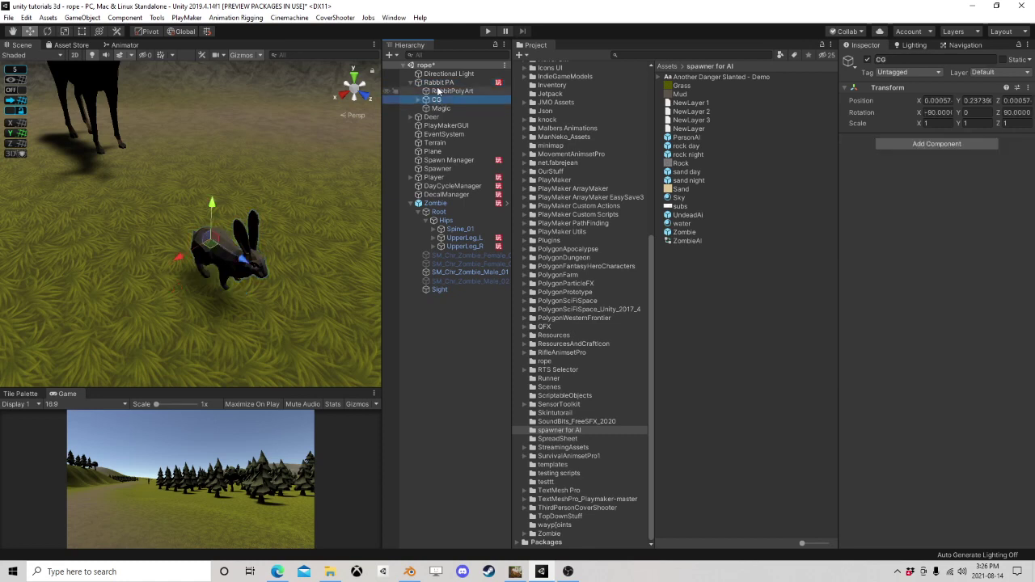
pyautogui.click(441, 91)
pyautogui.click(436, 101)
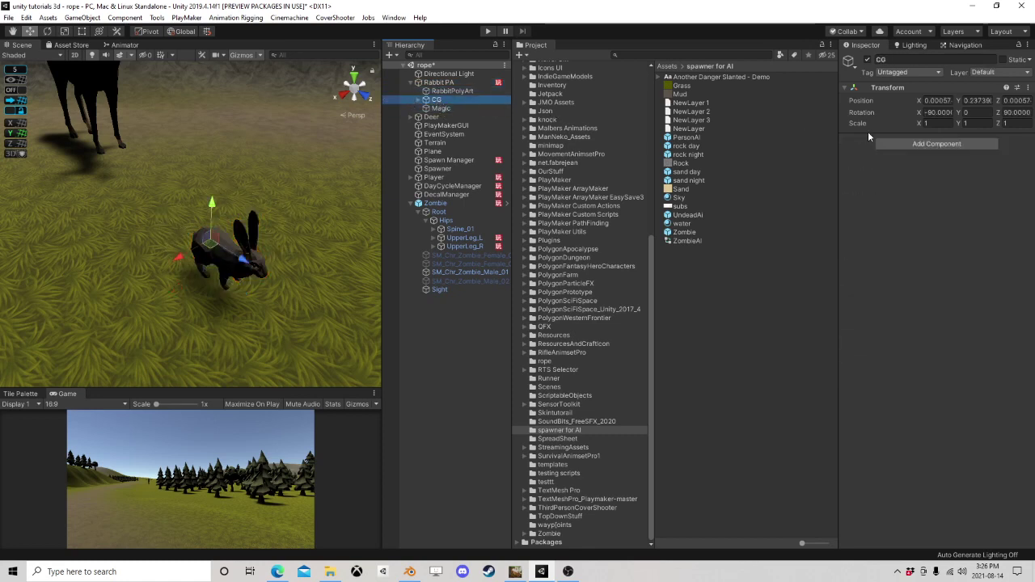
pyautogui.rightClick(890, 88)
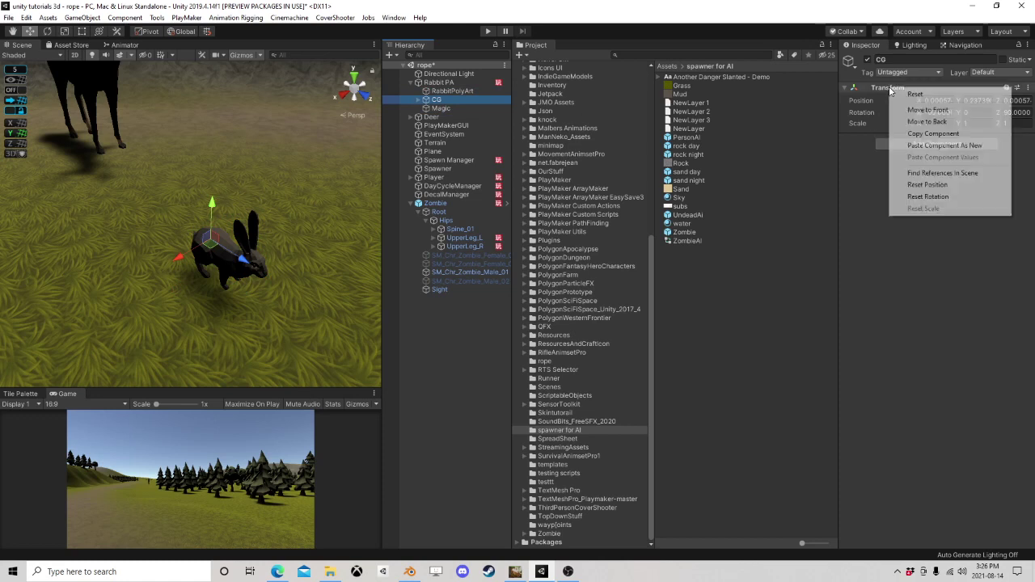
pyautogui.click(950, 144)
# Step: Add a Sphere Collider component to the rabbit's CG object
pyautogui.click(938, 285)
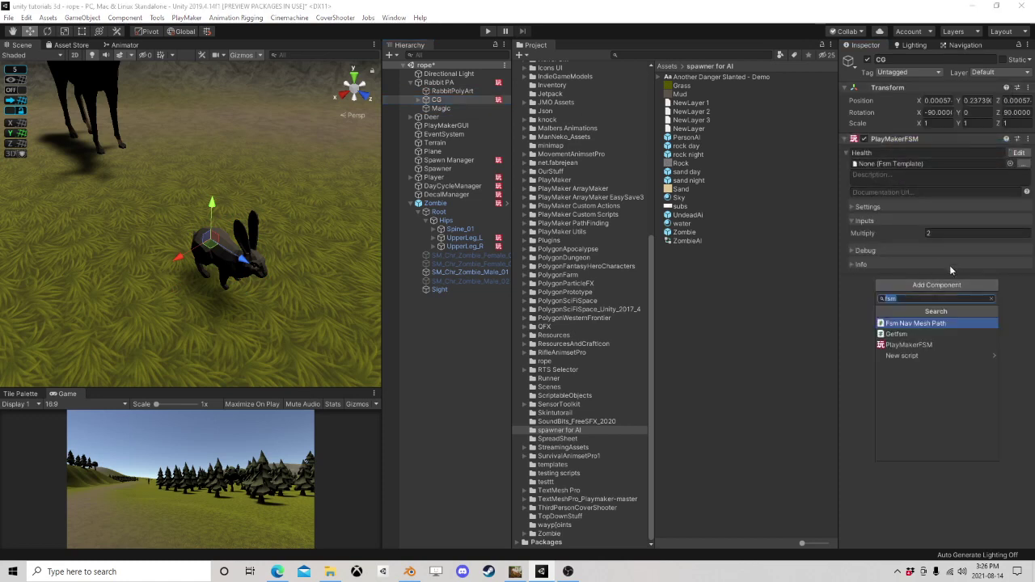
pyautogui.write('ca')
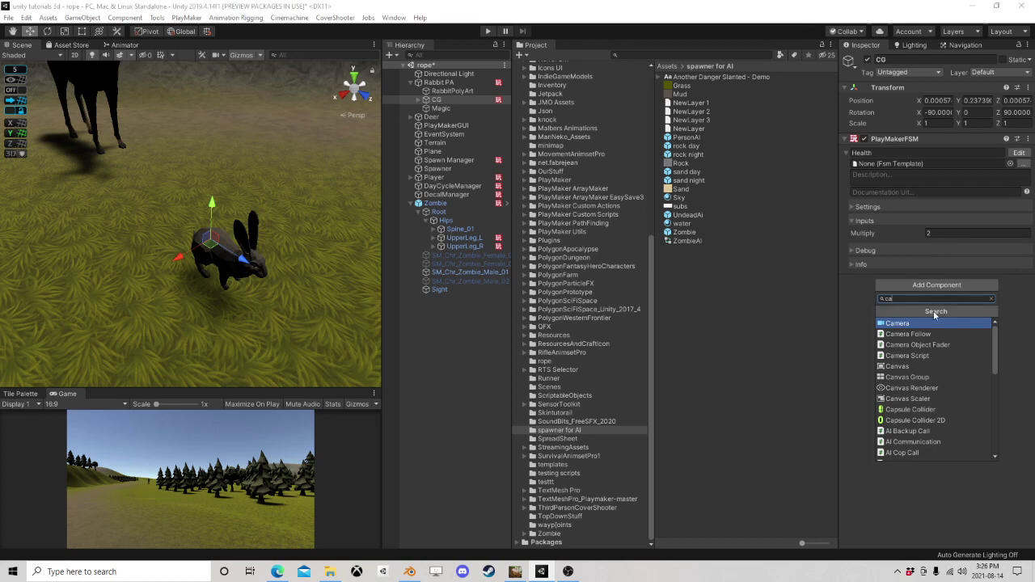
pyautogui.press('BackSpace')
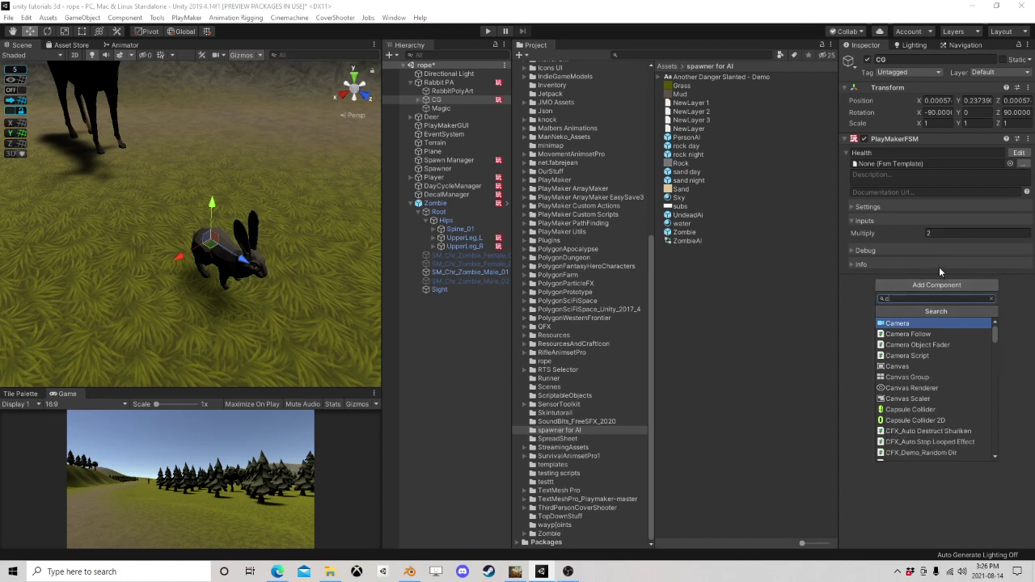
pyautogui.press('BackSpace')
pyautogui.write('sphere')
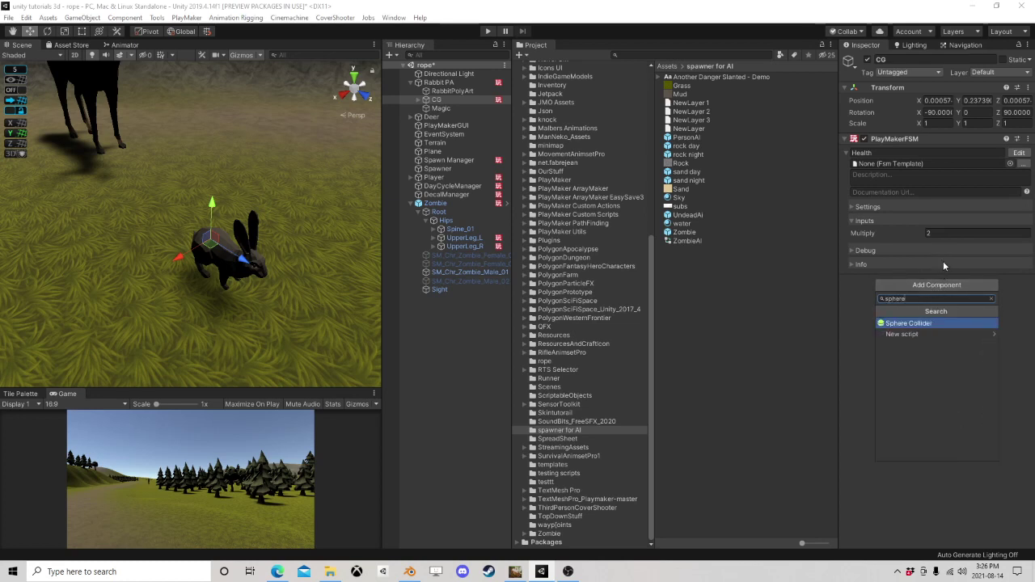
pyautogui.press('Return')
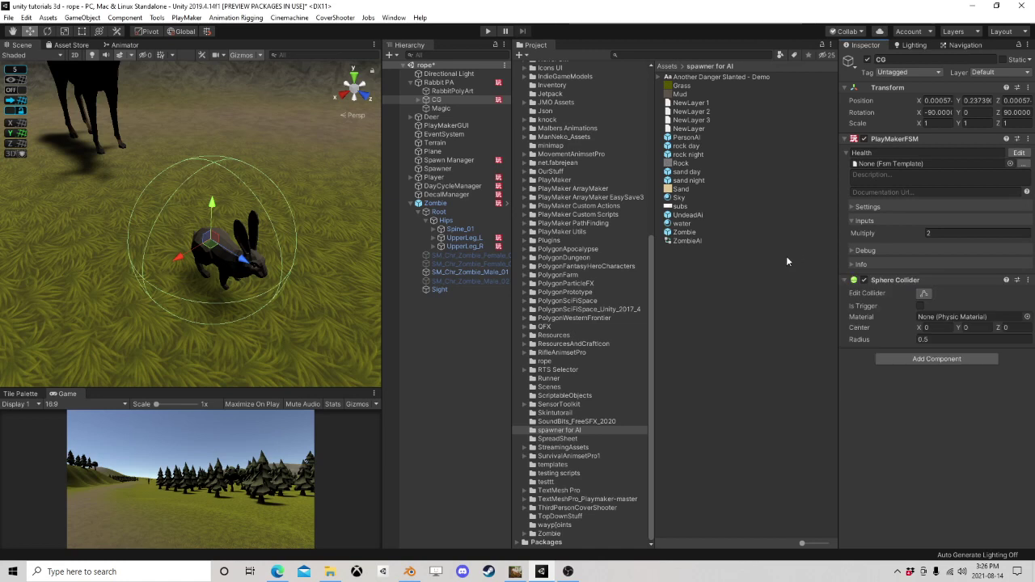
# Step: Try the Sphere Collider with radius 0.2 and center X -0.18, and remove it from CG
pyautogui.write('.2')
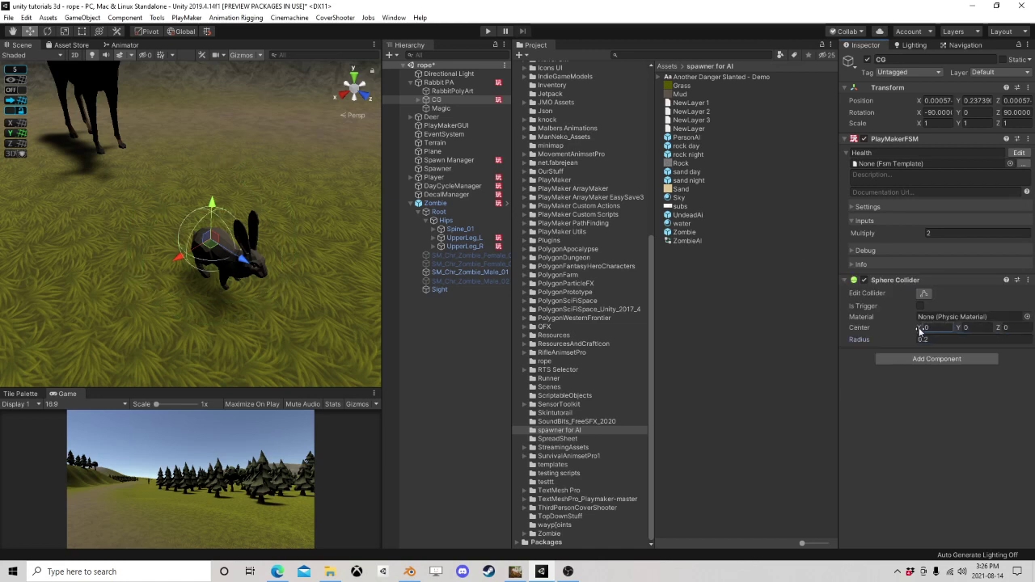
pyautogui.moveTo(920, 330); pyautogui.dragTo(913, 327)
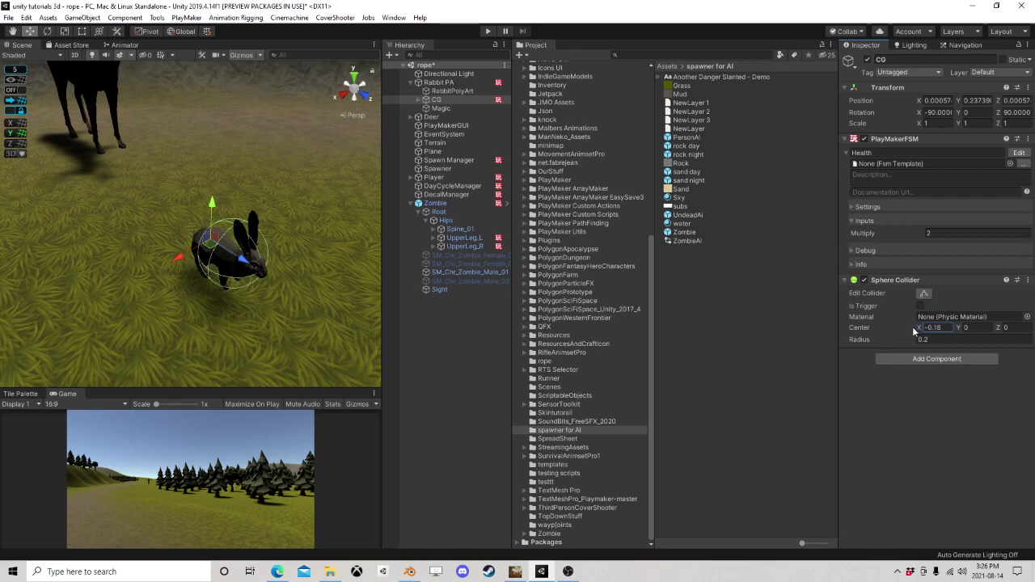
pyautogui.keyDown('alt'); pyautogui.moveTo(340, 242); pyautogui.dragTo(267, 295); pyautogui.keyUp('alt')
pyautogui.rightClick(930, 281)
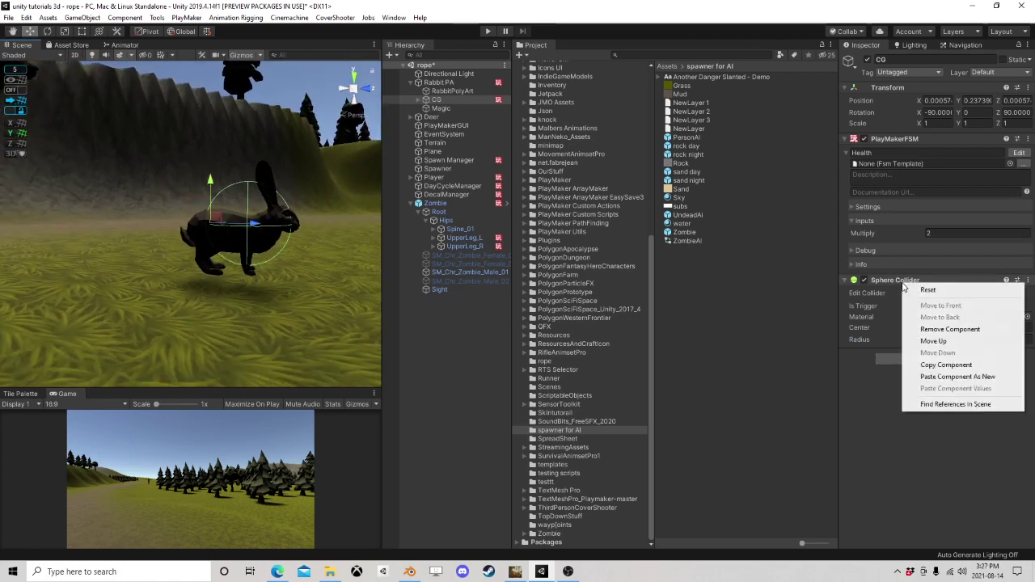
pyautogui.click(914, 330)
# Step: Add a Capsule Collider to CG with radius 0.17 and its direction along the X-Axis
pyautogui.click(932, 286)
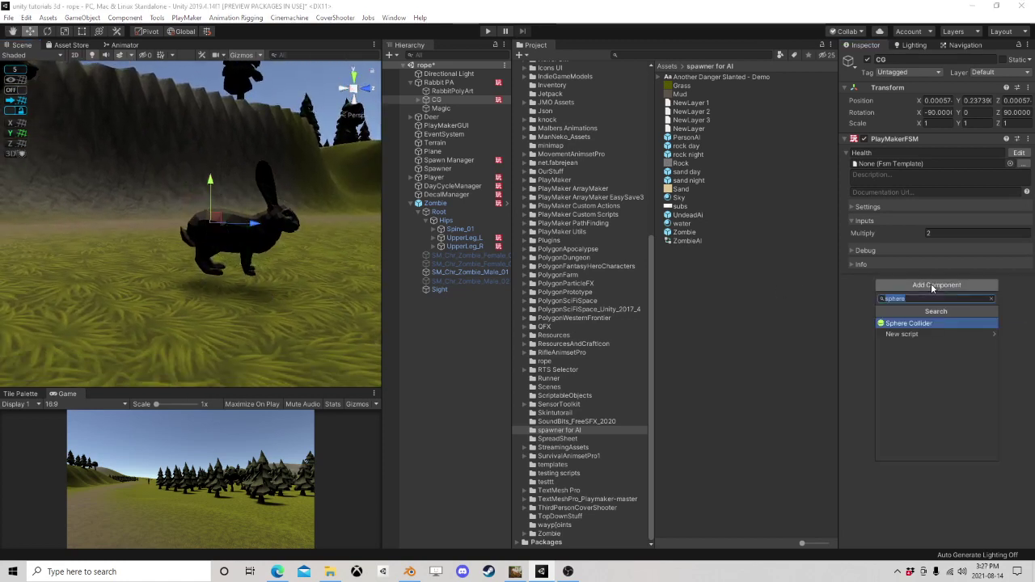
pyautogui.write('capsule')
pyautogui.click(901, 323)
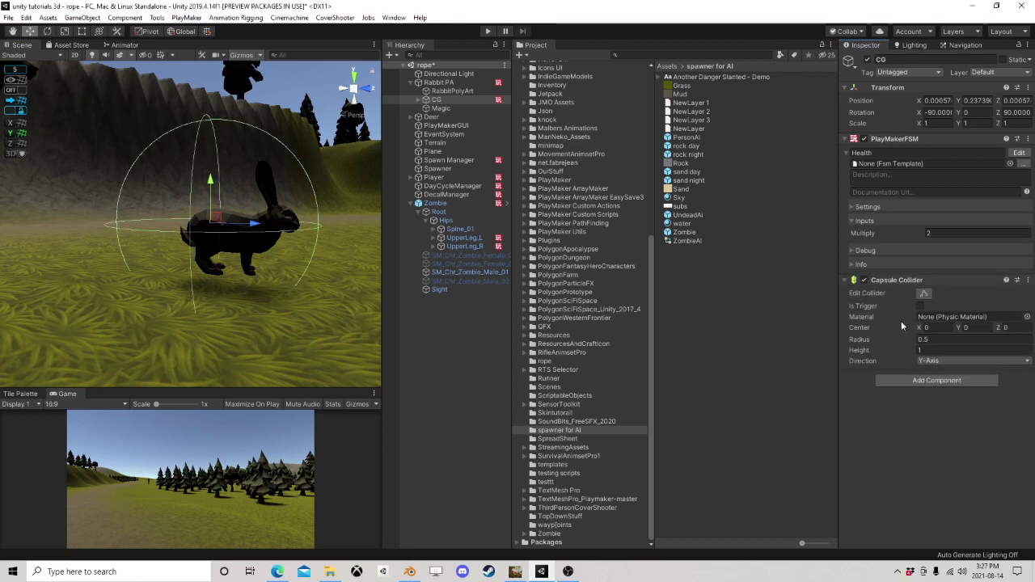
pyautogui.click(930, 339)
pyautogui.moveTo(911, 339); pyautogui.dragTo(904, 340)
pyautogui.click(930, 360)
pyautogui.click(935, 370)
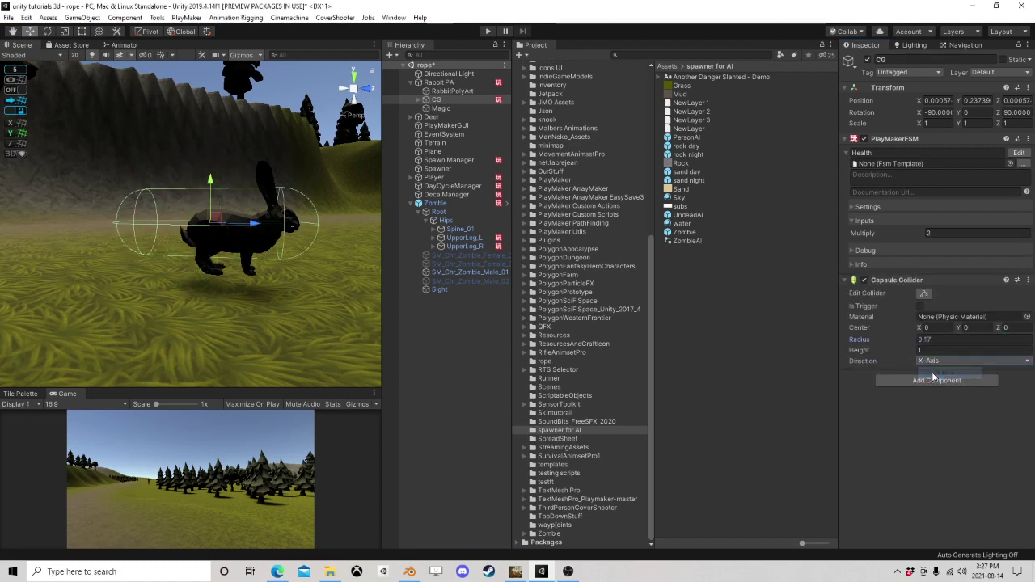
# Step: Fit the Capsule Collider around the rabbit's body with height 0.58 and center X -0.15, Y 0, Z -0.03
pyautogui.moveTo(910, 349); pyautogui.dragTo(913, 326)
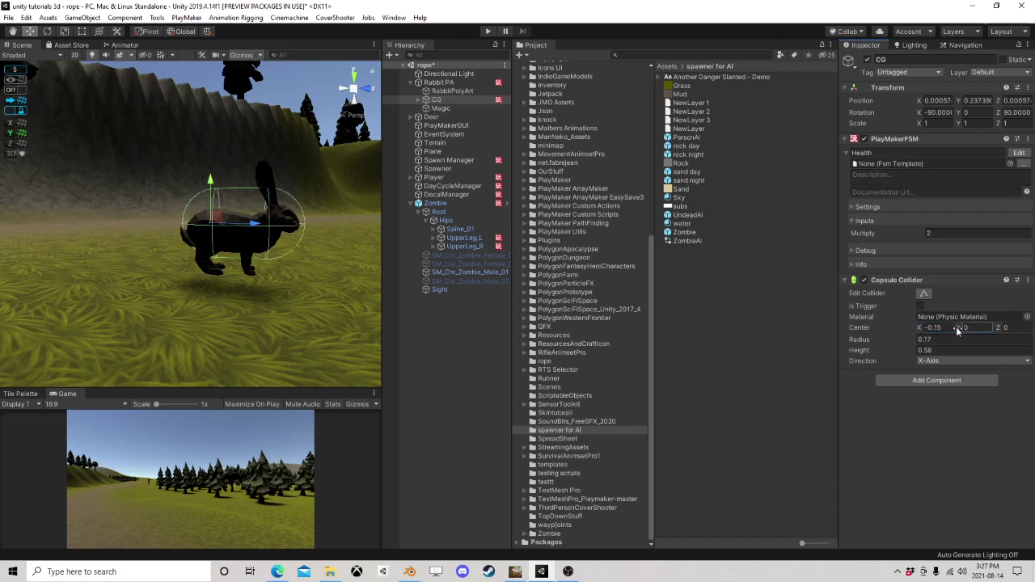
pyautogui.moveTo(957, 329); pyautogui.dragTo(955, 328)
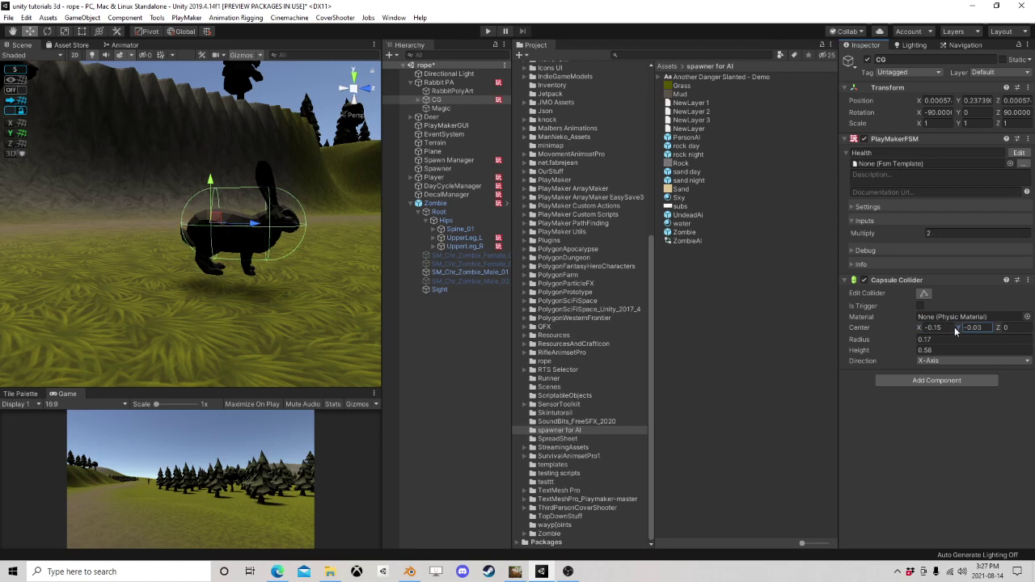
pyautogui.write('0')
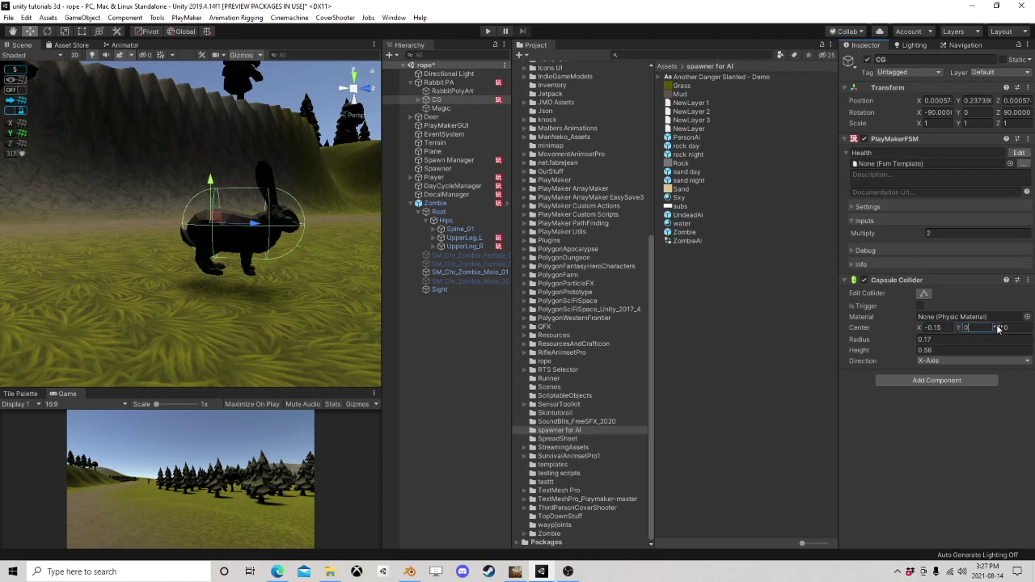
pyautogui.moveTo(999, 328); pyautogui.dragTo(1003, 329)
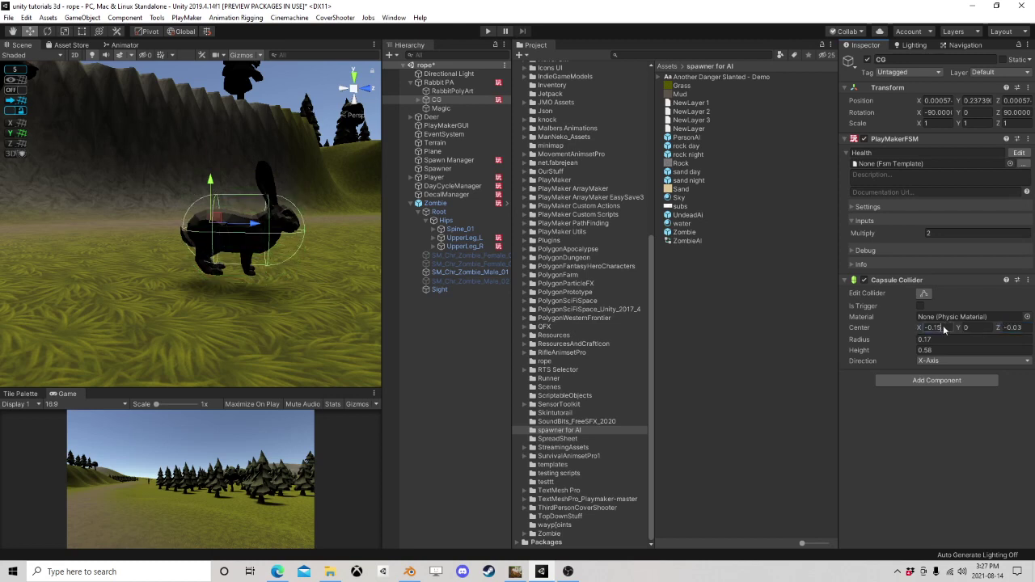
pyautogui.moveTo(211, 296); pyautogui.dragTo(248, 221, button='right')
pyautogui.press('s')
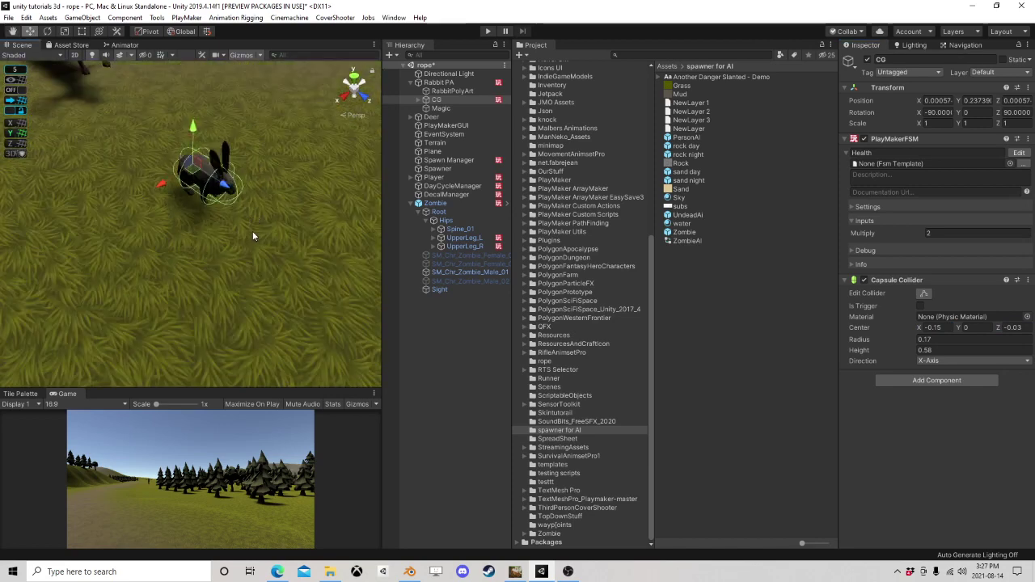
pyautogui.moveTo(203, 286); pyautogui.dragTo(307, 249, button='right')
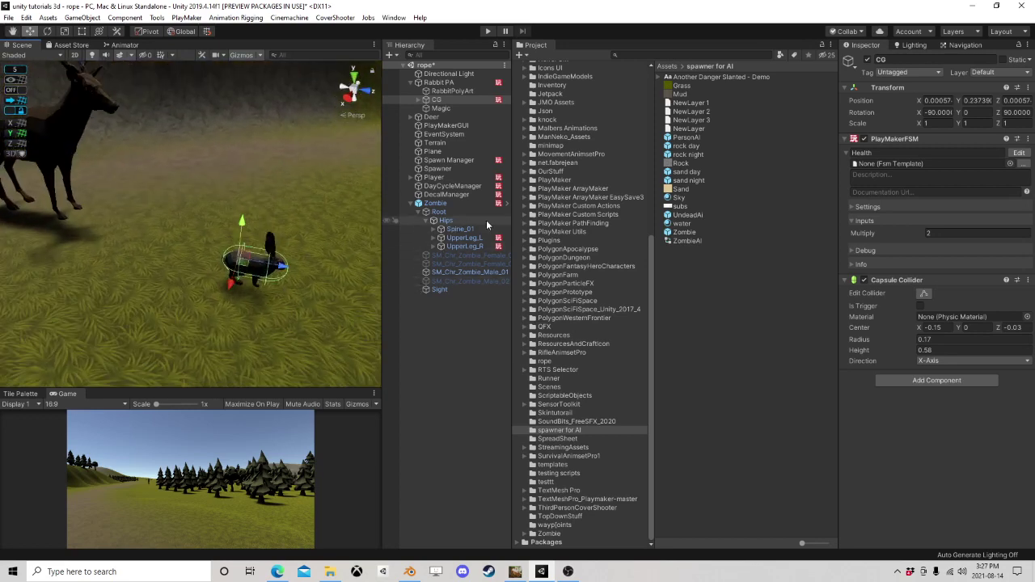
# Step: Set the rabbit's CG object to the AI layer for this object only, matching the zombie's upper leg
pyautogui.click(465, 238)
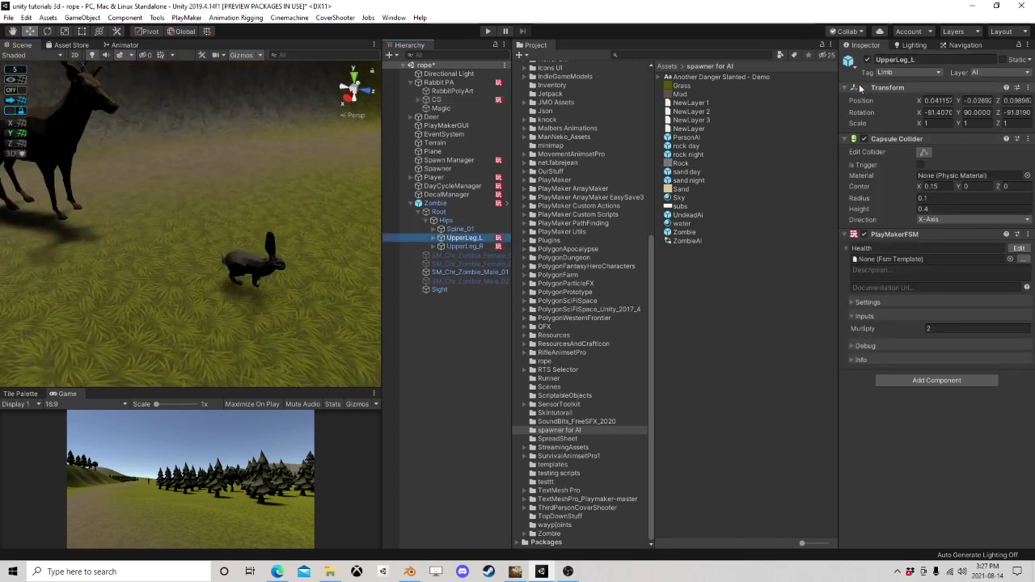
pyautogui.click(411, 203)
pyautogui.click(442, 205)
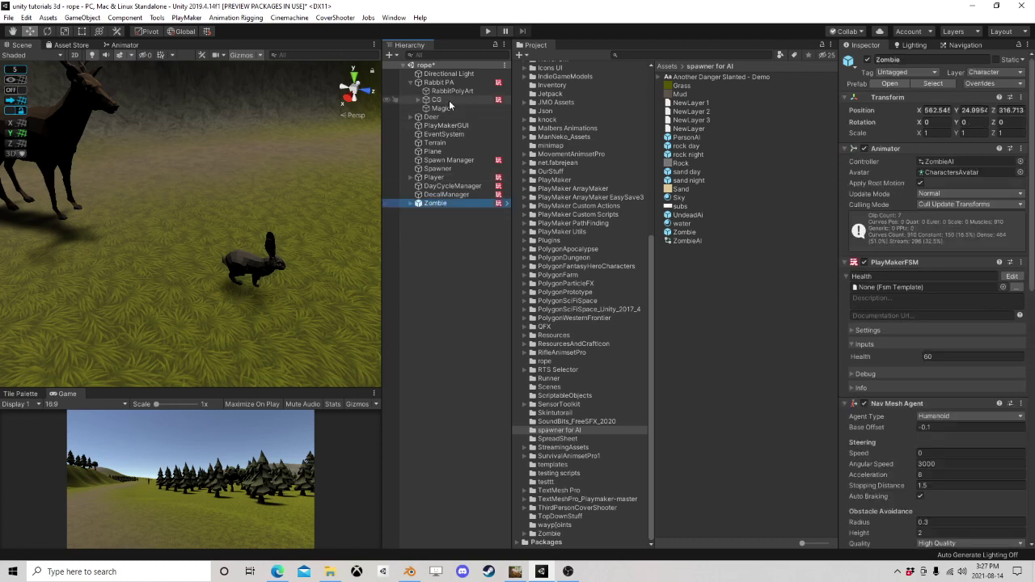
pyautogui.click(452, 100)
pyautogui.click(991, 72)
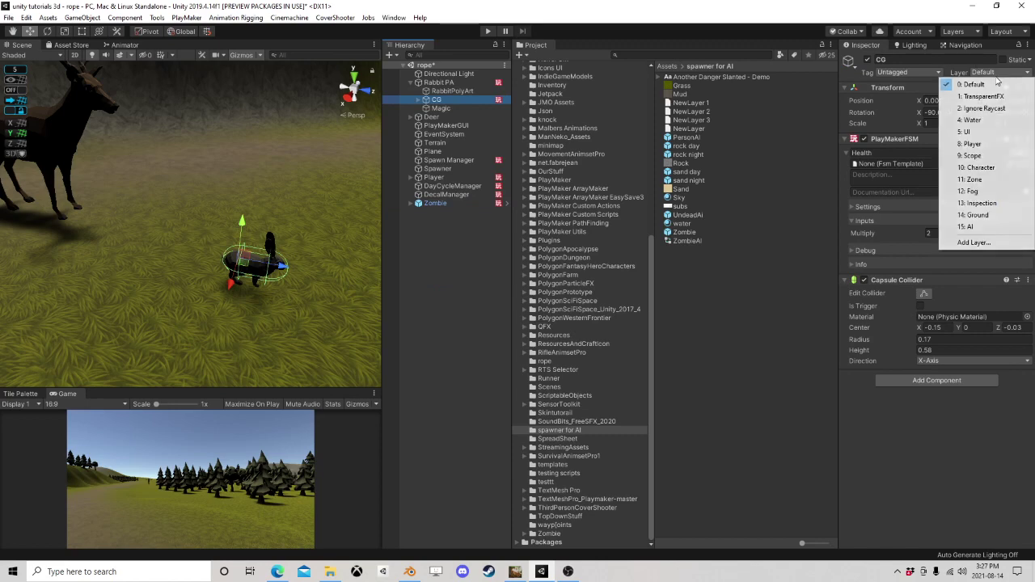
pyautogui.click(975, 228)
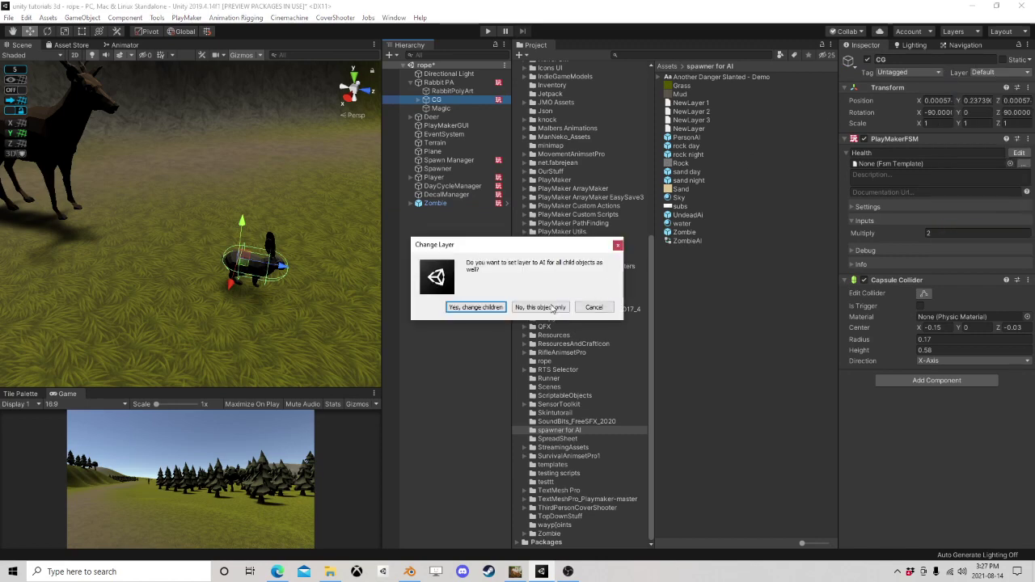
pyautogui.click(550, 309)
pyautogui.click(520, 310)
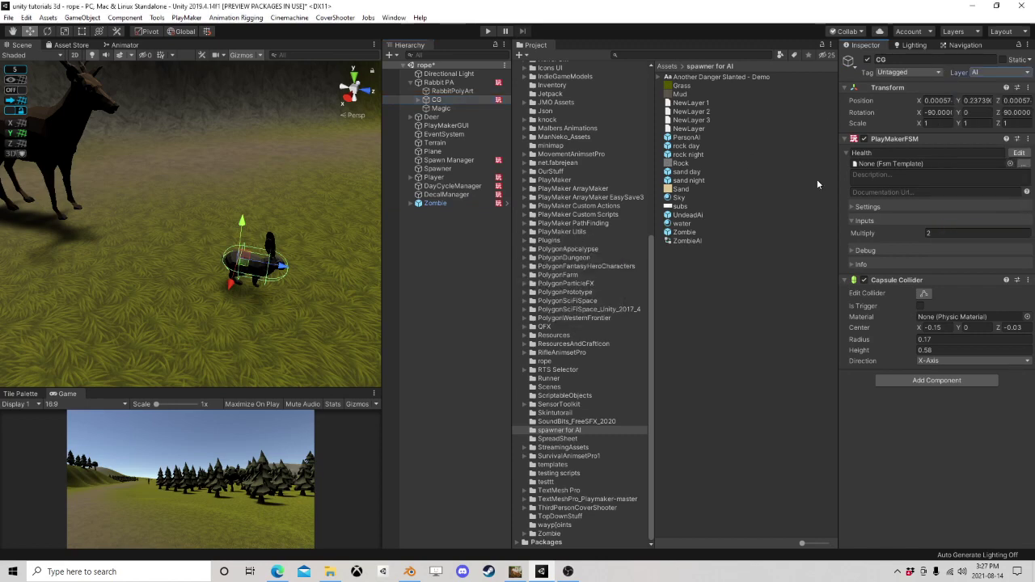
# Step: Tag the rabbit's CG object as Limb
pyautogui.click(889, 72)
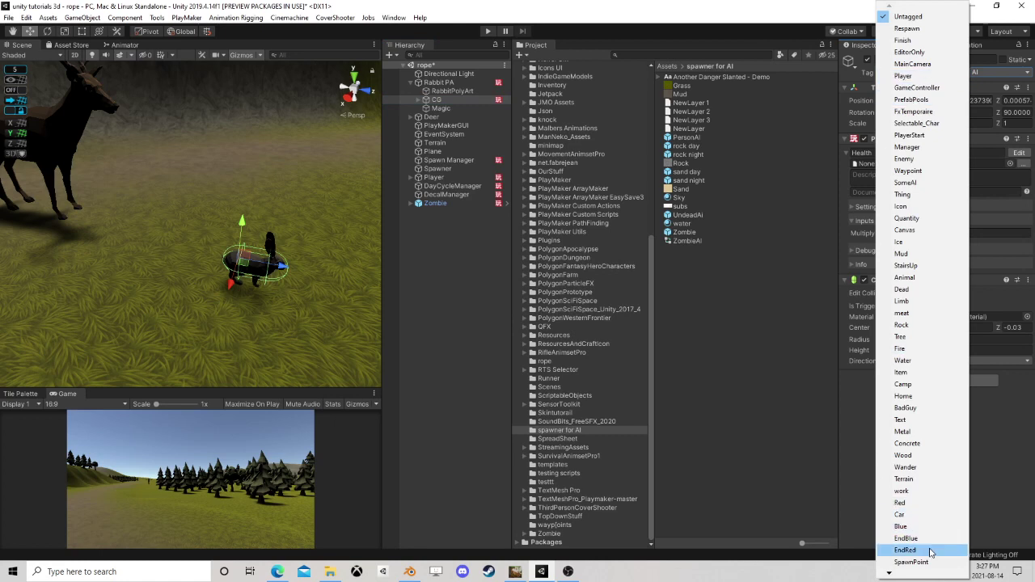
pyautogui.scroll(-1, 930, 575)
pyautogui.scroll(-3, 929, 575)
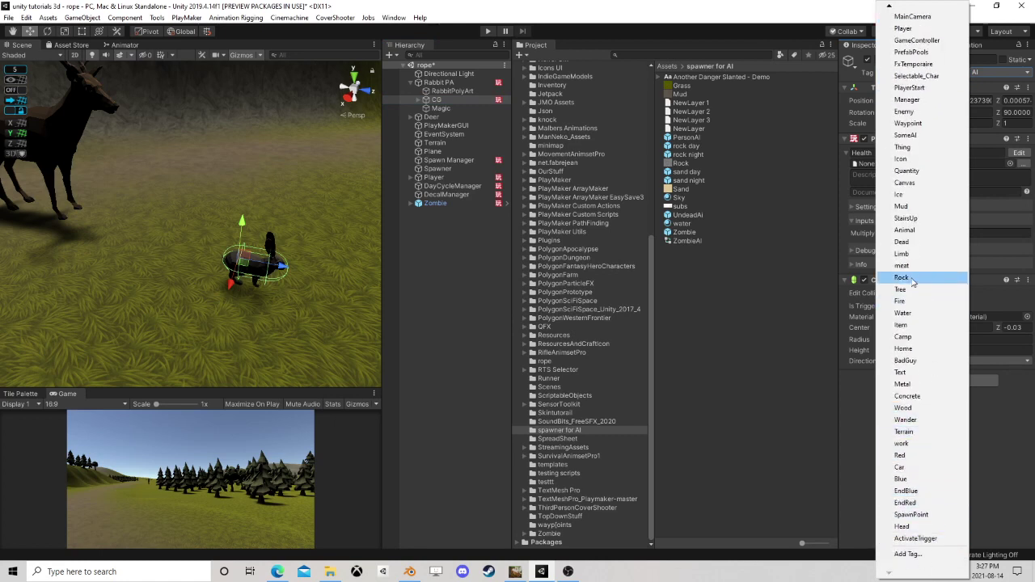
pyautogui.click(930, 254)
pyautogui.click(426, 249)
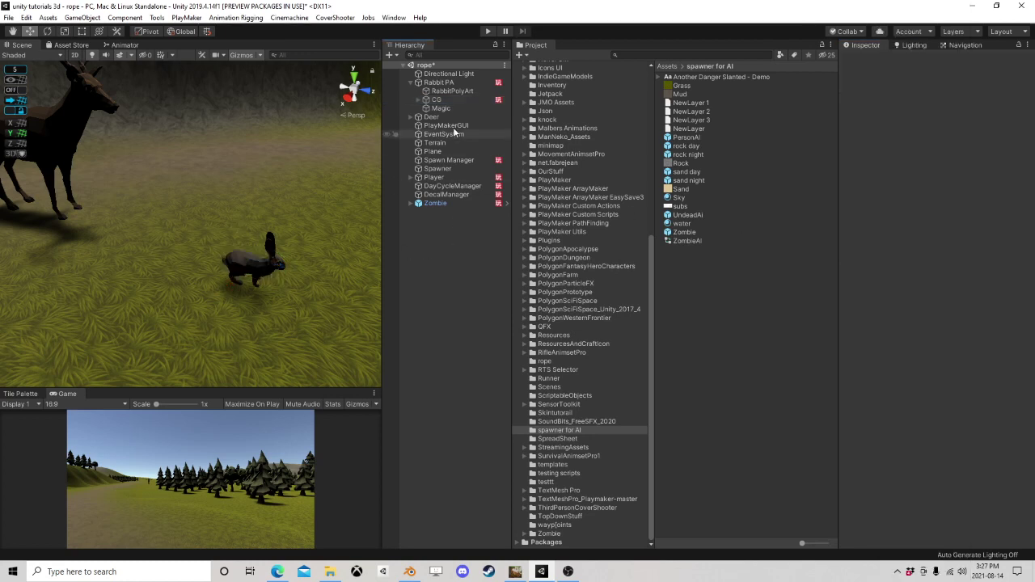
# Step: Delete the Zombie object from the scene and deactivate the Deer object
pyautogui.click(449, 84)
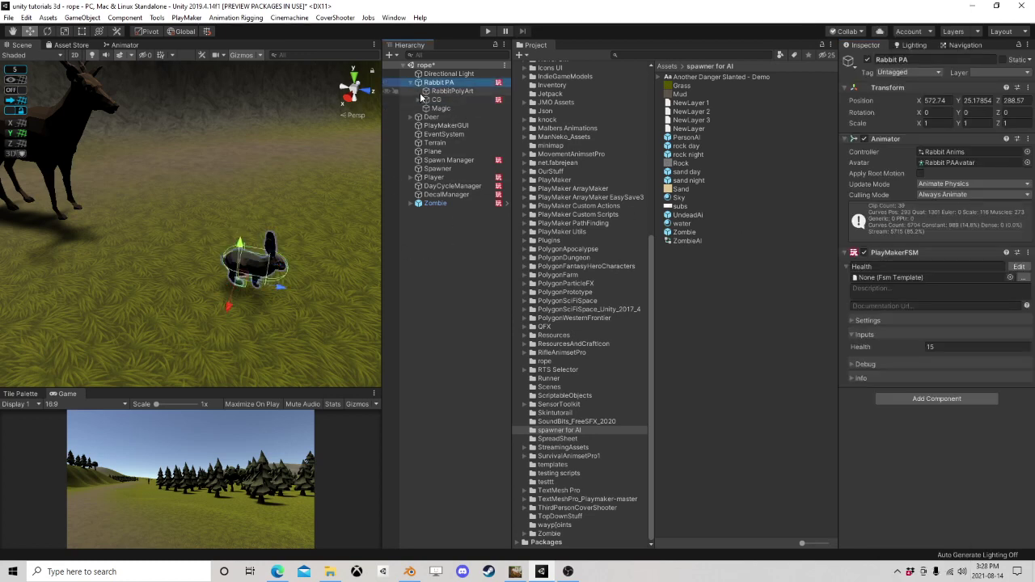
pyautogui.click(411, 83)
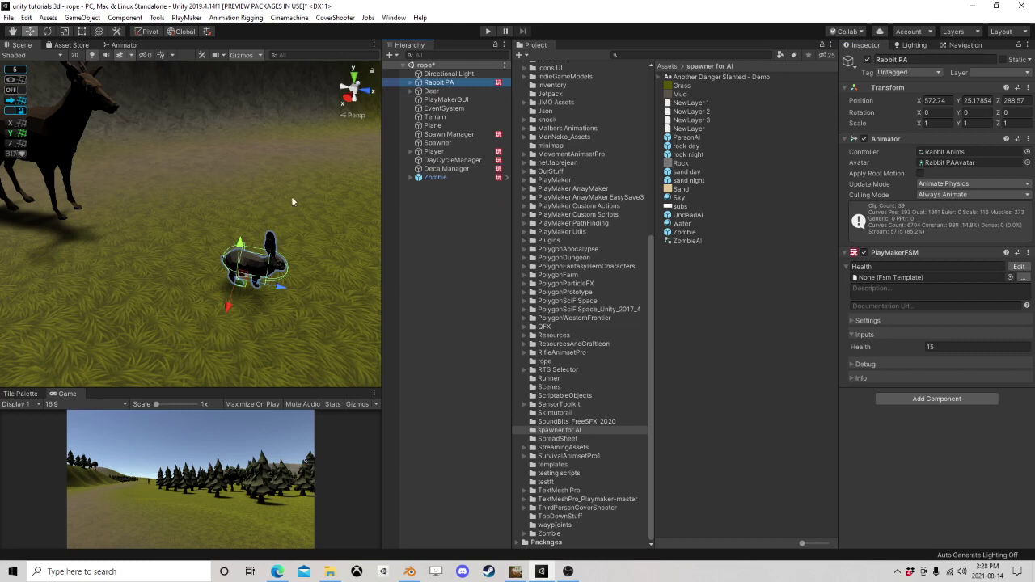
pyautogui.click(432, 178)
pyautogui.press('Delete')
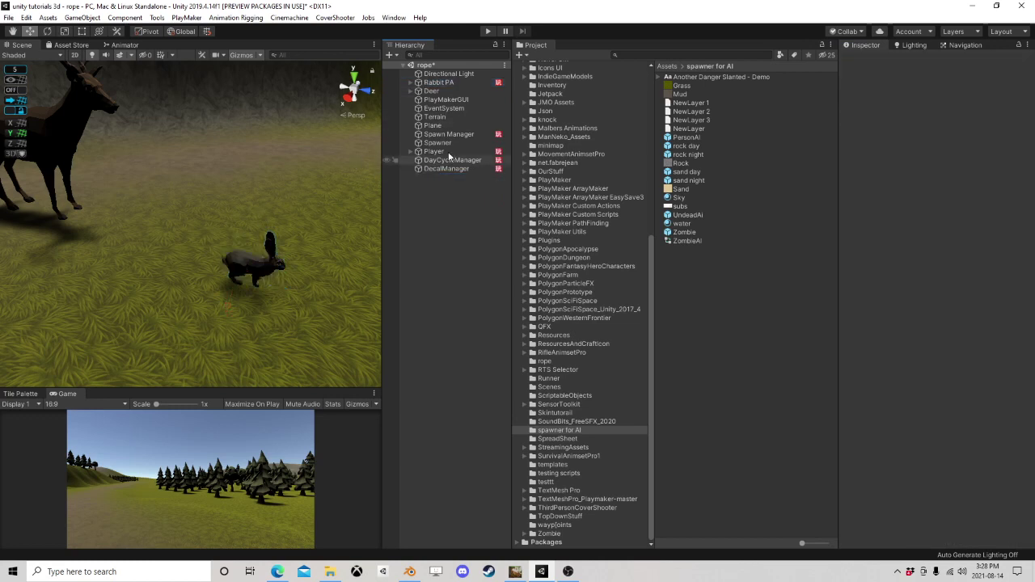
pyautogui.click(448, 91)
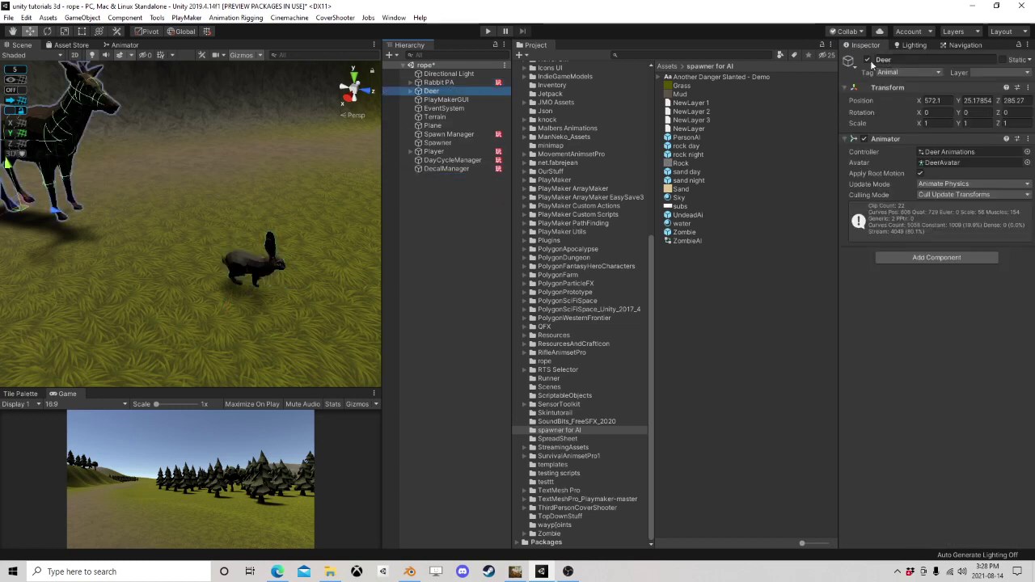
pyautogui.click(868, 60)
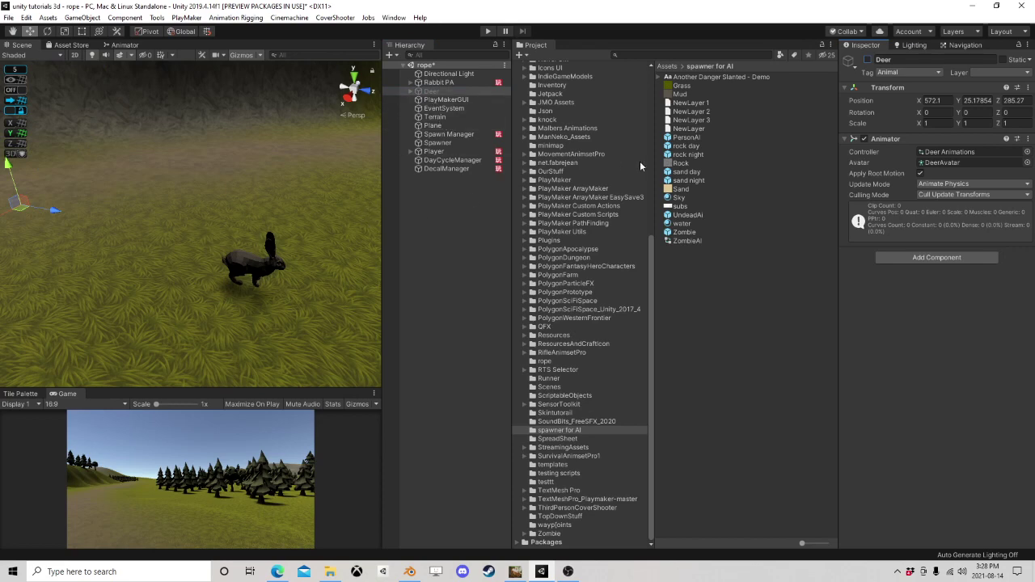
# Step: Play-test the scene by walking the player around and moving the rabbit to another spot on the grass while the game runs
pyautogui.click(445, 84)
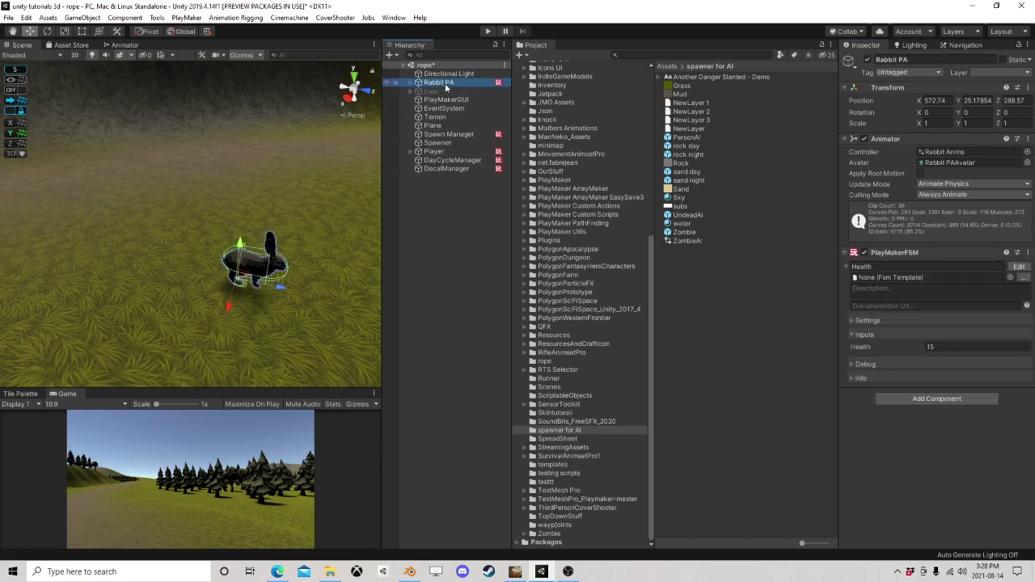
pyautogui.moveTo(259, 242)
pyautogui.mouseDown(button='right')
pyautogui.moveTo(243, 230)
pyautogui.moveTo(349, 194)
pyautogui.moveTo(244, 248)
pyautogui.mouseUp(button='right')
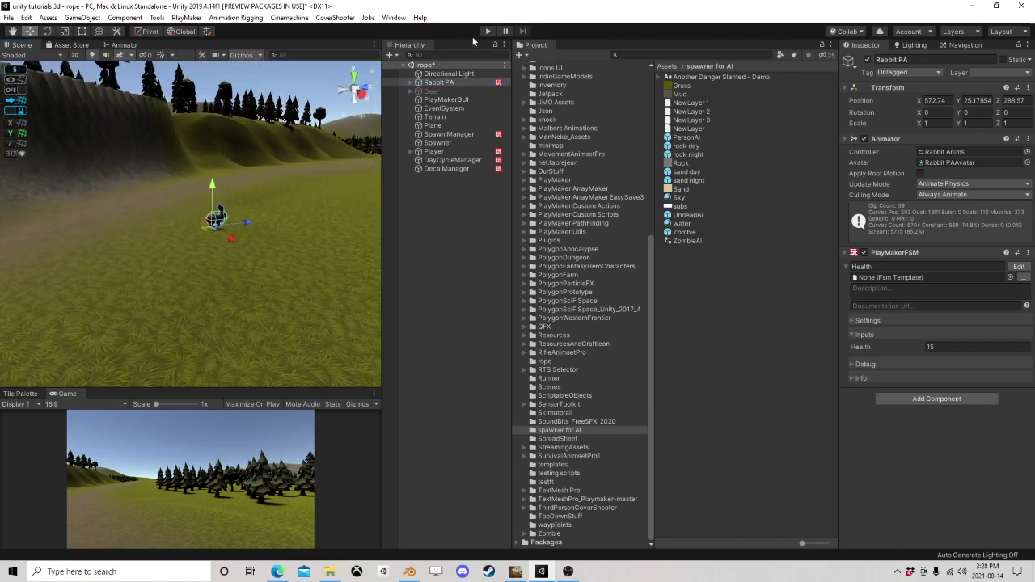
pyautogui.click(488, 32)
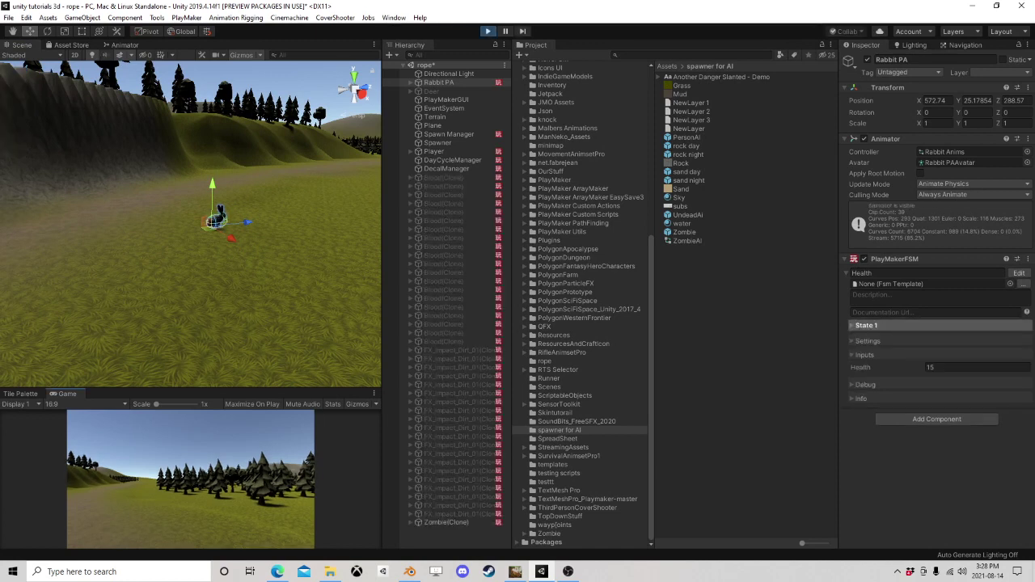
pyautogui.press('w')
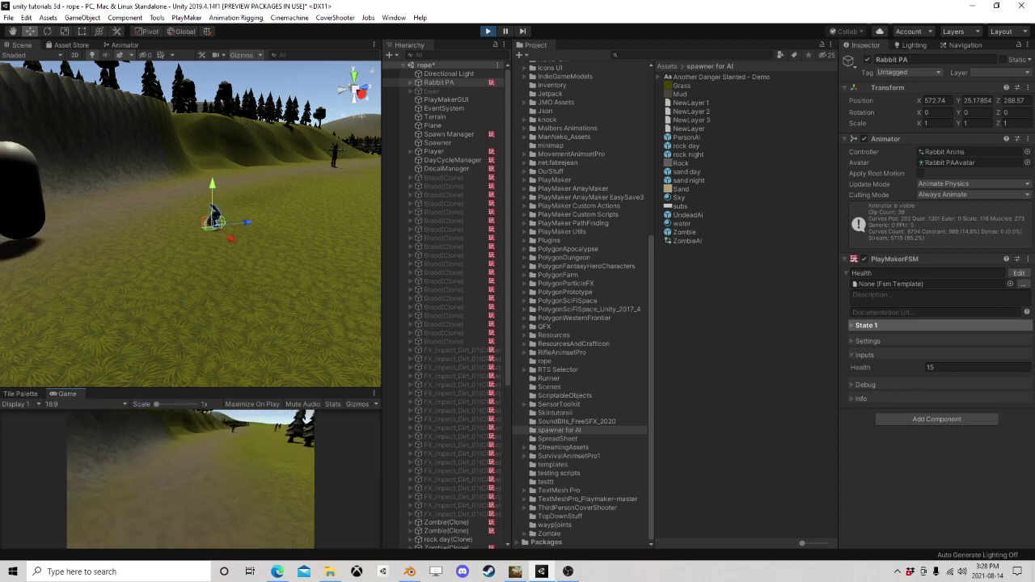
pyautogui.press('w')
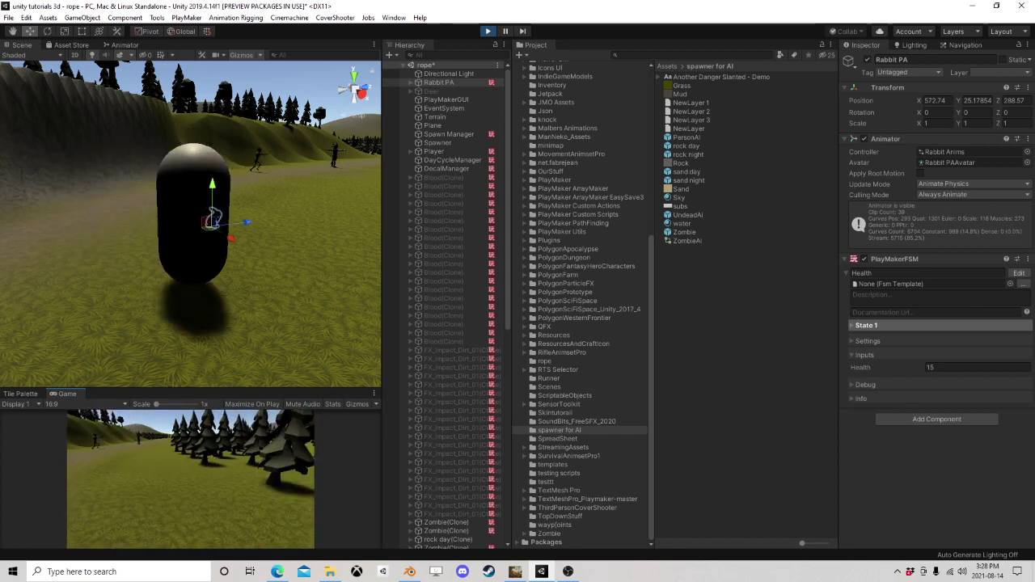
pyautogui.click(451, 82)
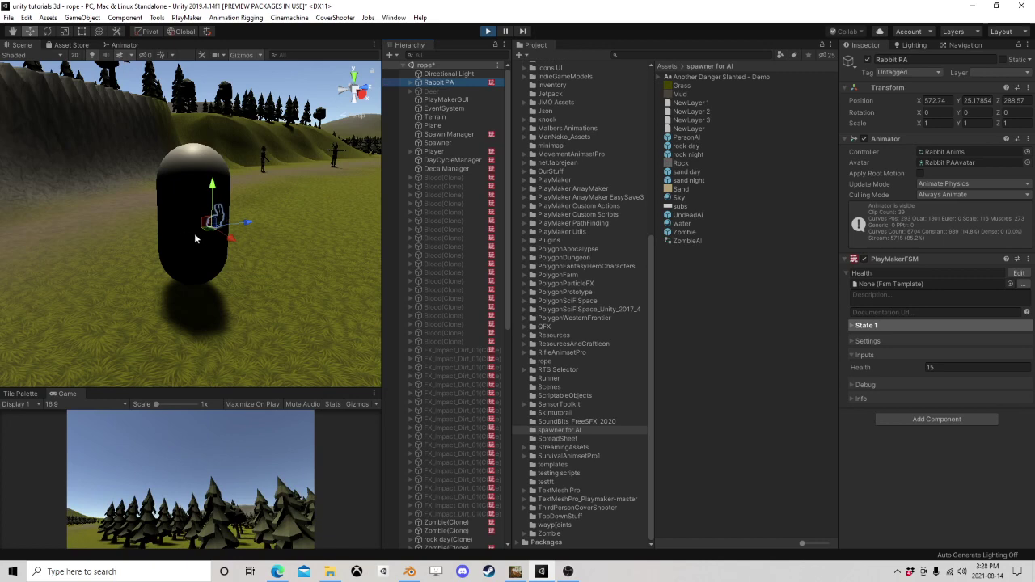
pyautogui.moveTo(209, 235); pyautogui.dragTo(280, 192)
pyautogui.click(258, 469)
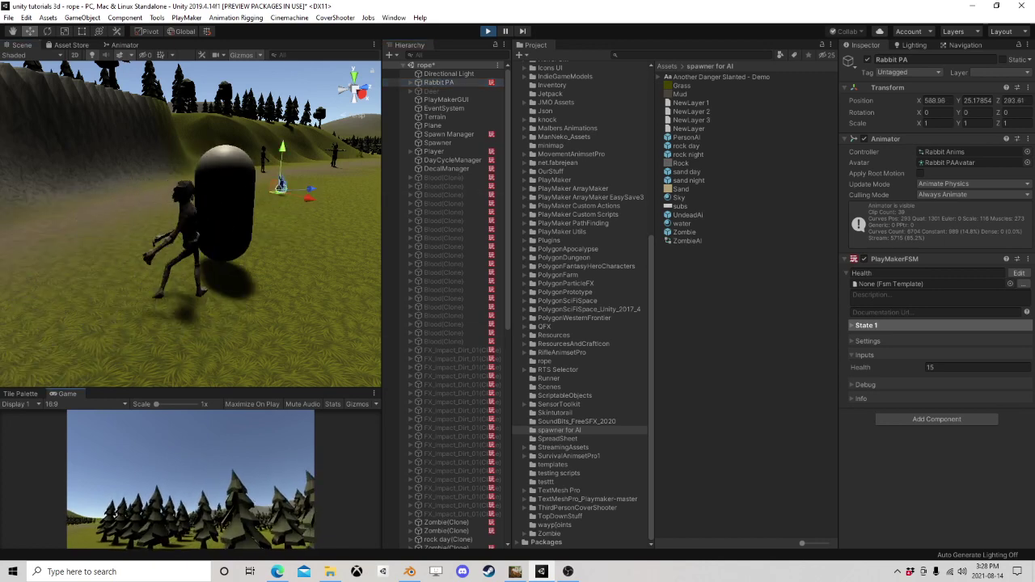
pyautogui.press('w')
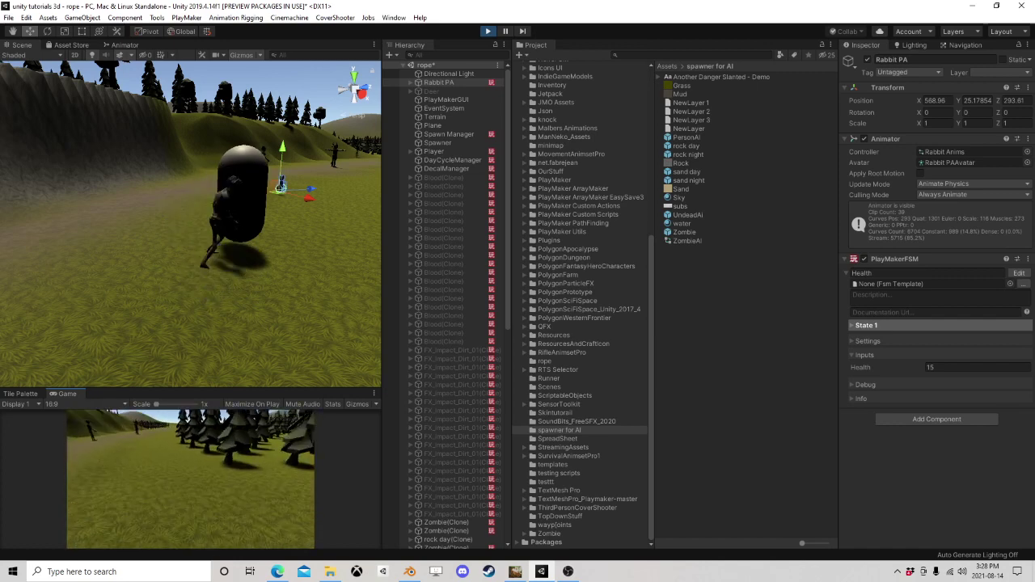
pyautogui.press('Escape')
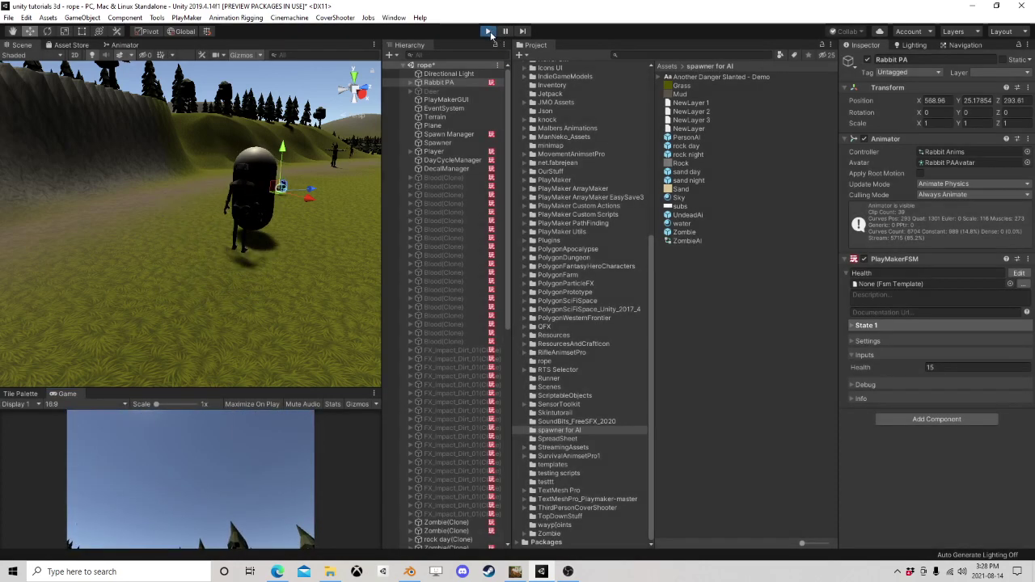
pyautogui.click(489, 33)
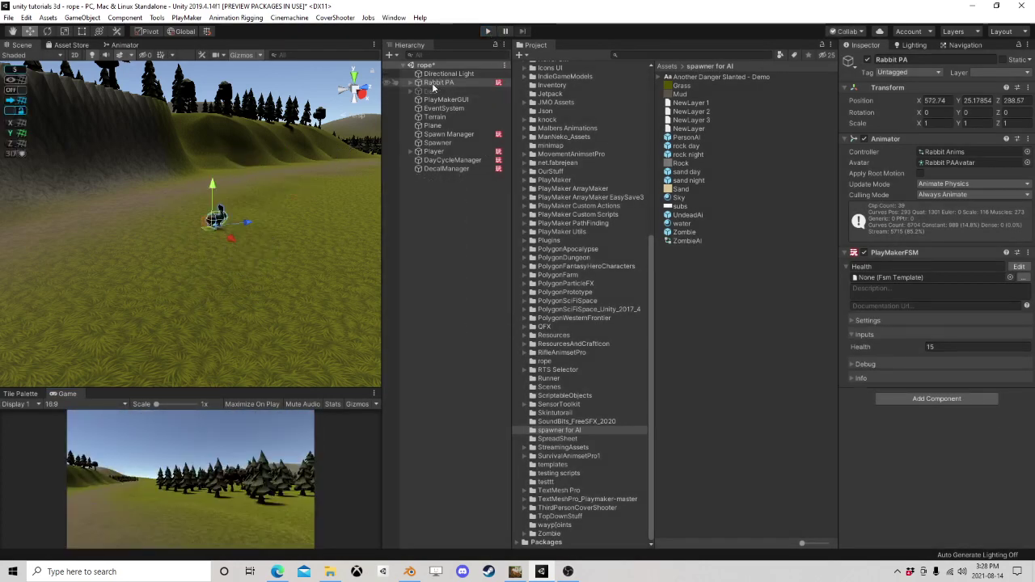
# Step: Set the Rabbit PA object's layer to Character for this object only, leaving out its children
pyautogui.click(988, 72)
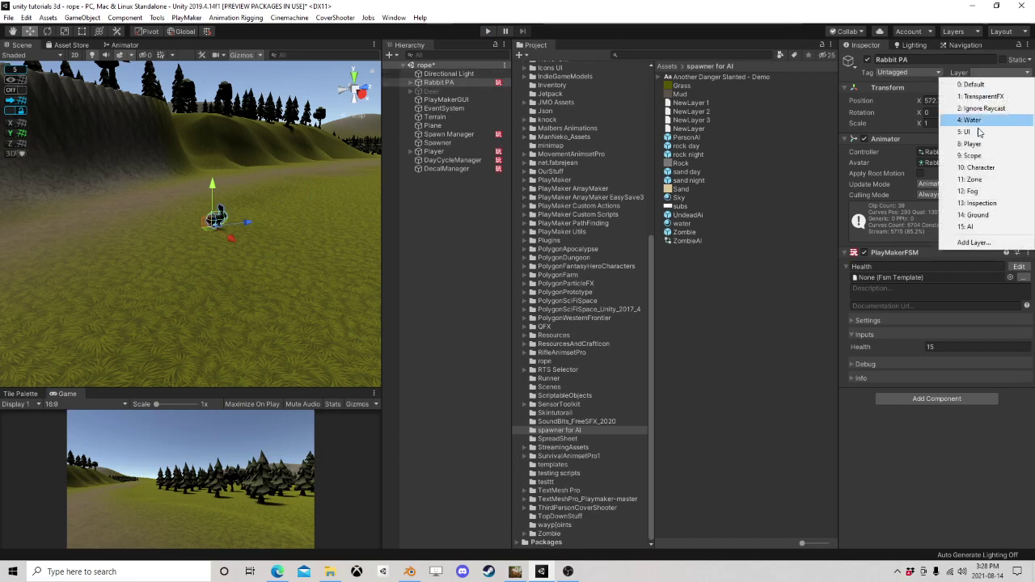
pyautogui.click(981, 168)
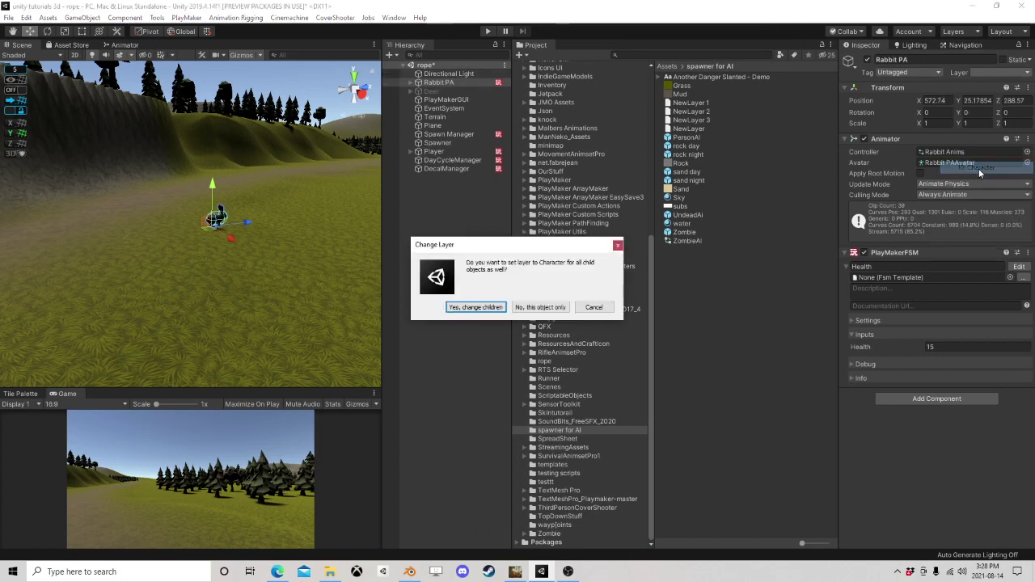
pyautogui.click(538, 307)
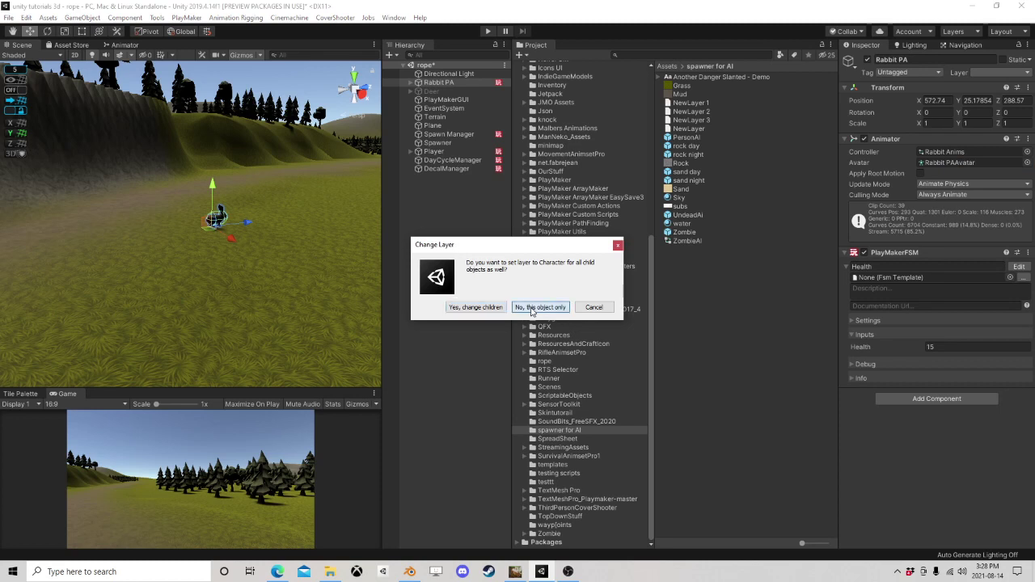
# Step: Set the layer of the rabbit's RabbitPolyArt mesh object to Default
pyautogui.click(410, 82)
pyautogui.click(437, 92)
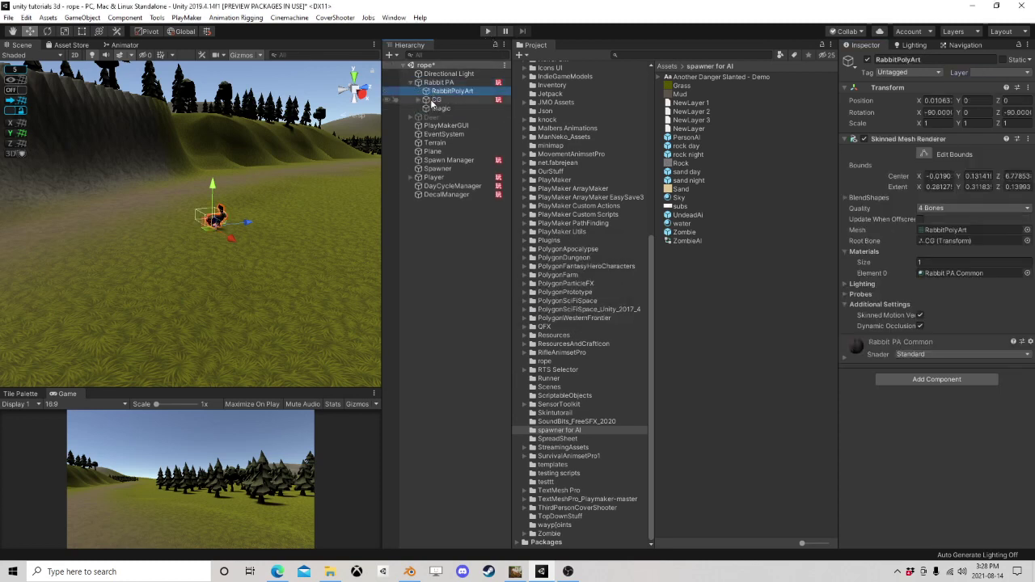
pyautogui.click(977, 73)
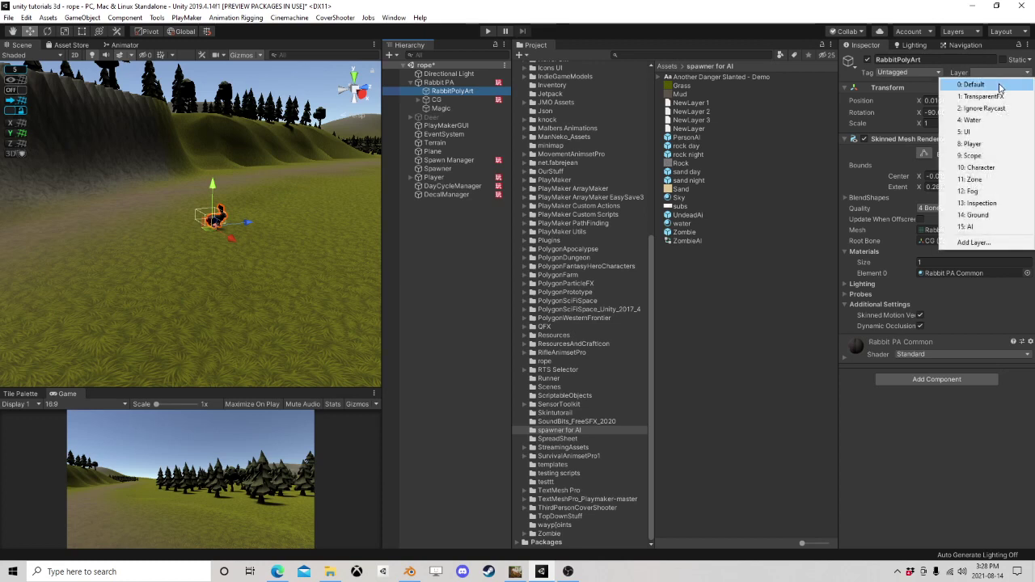
pyautogui.click(998, 85)
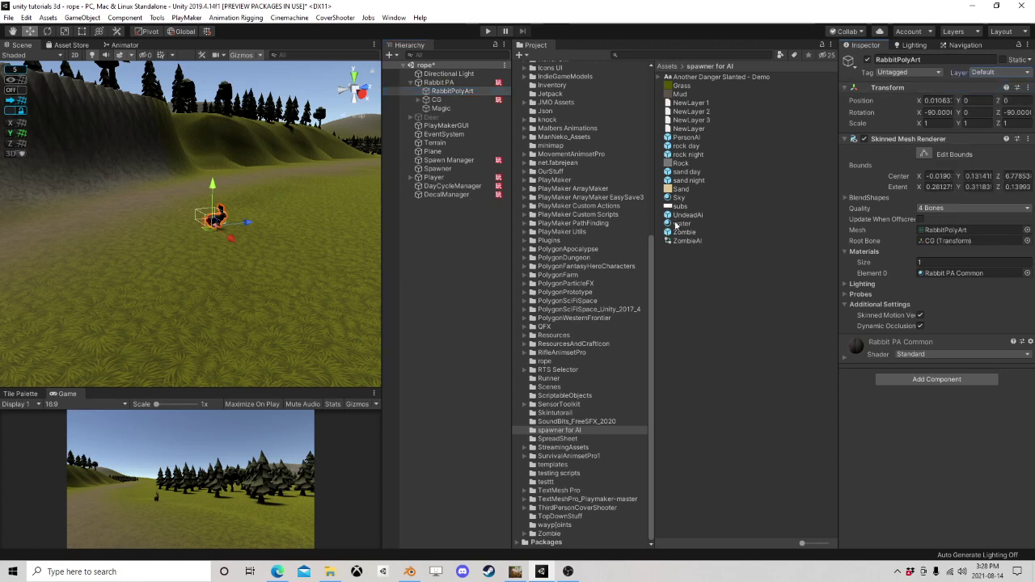
pyautogui.click(410, 84)
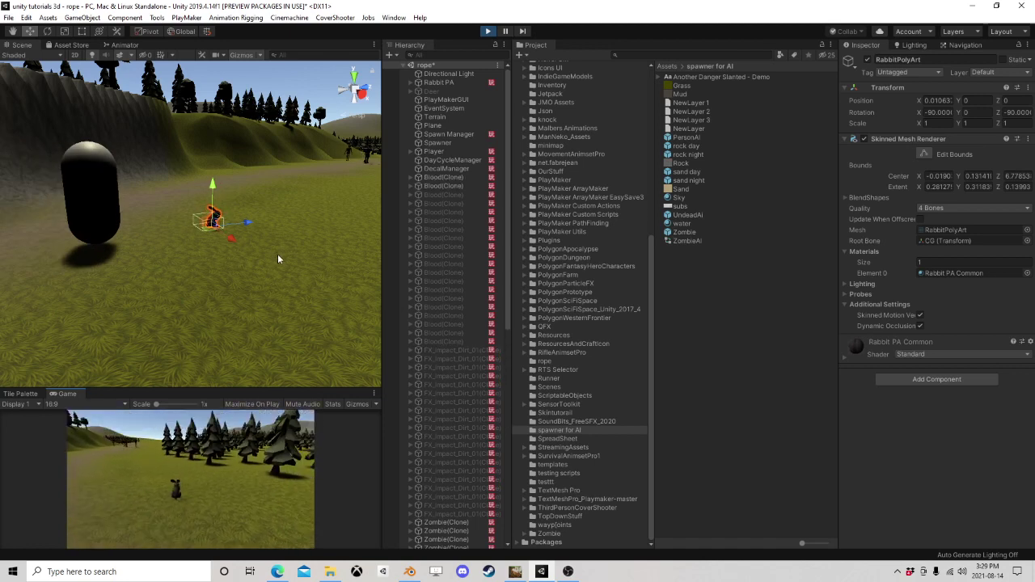
# Step: Pause the running play test, inspect the Health value on Rabbit PA's FSM, and end the test
pyautogui.click(505, 32)
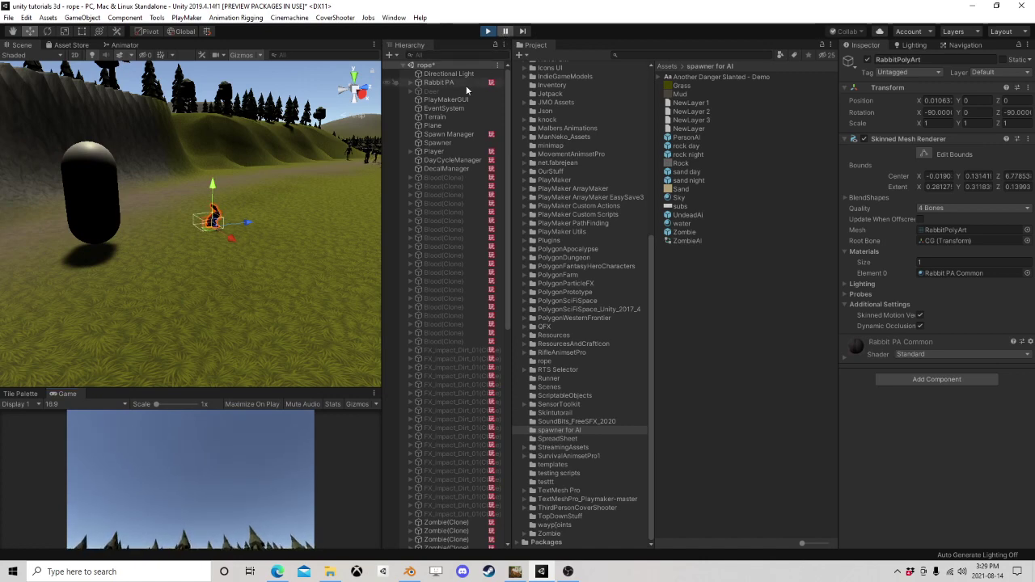
pyautogui.click(447, 82)
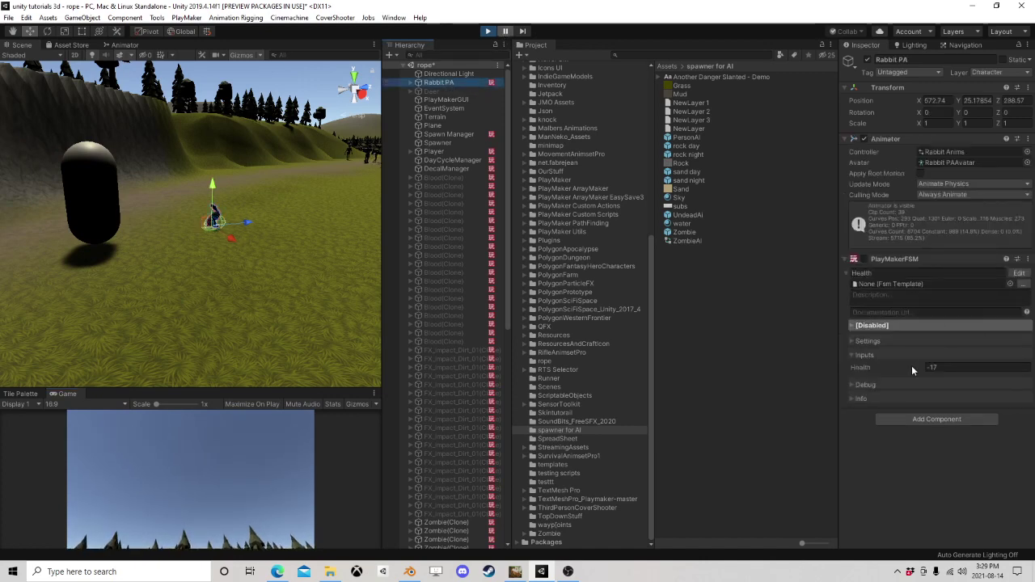
pyautogui.click(489, 31)
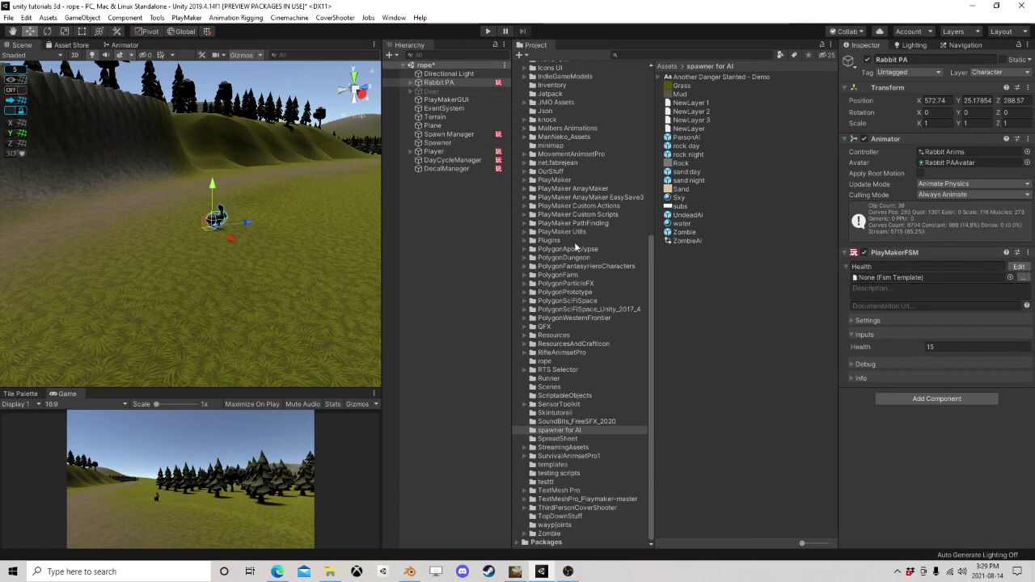
pyautogui.scroll(6, 574, 242)
pyautogui.rightClick(542, 112)
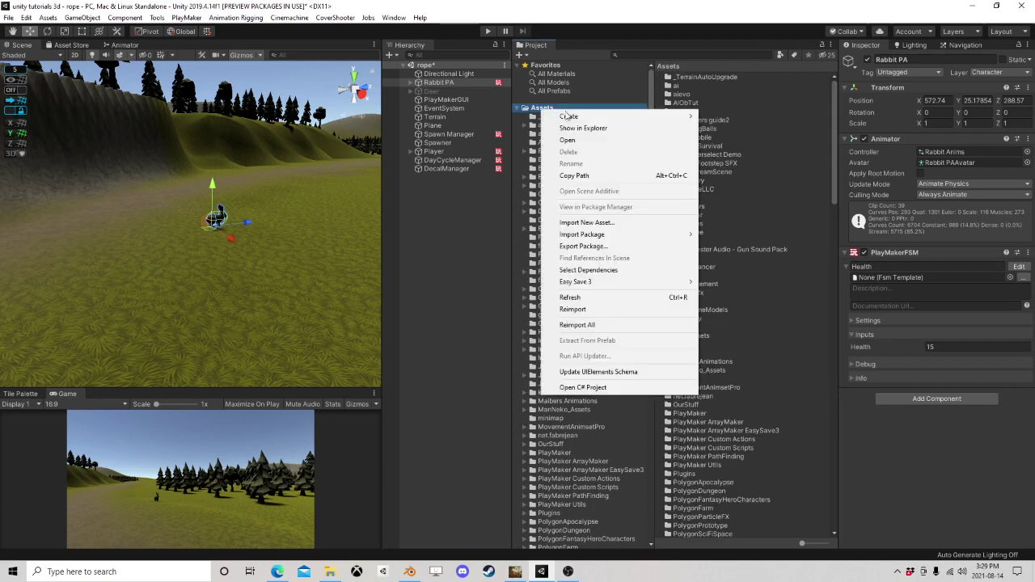
pyautogui.moveTo(615, 117)
pyautogui.click(891, 422)
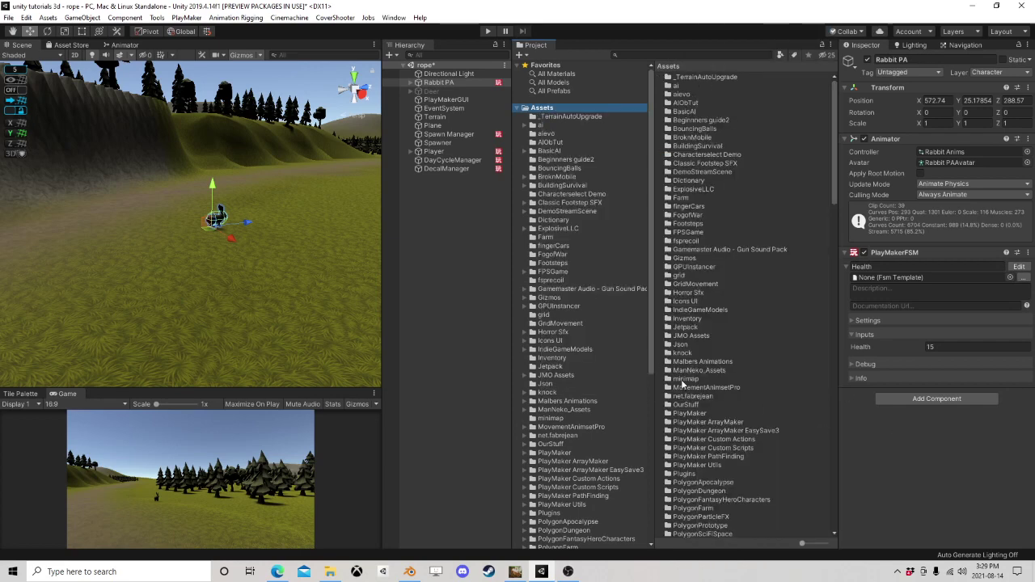
pyautogui.scroll(-10, 593, 394)
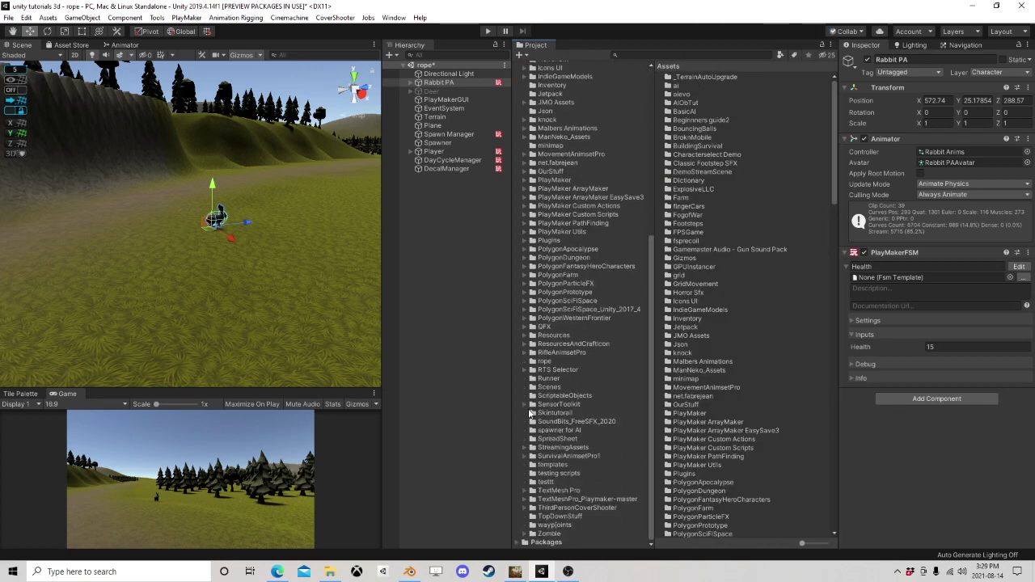
# Step: Create a folder named AI inside the spawner for AI folder
pyautogui.click(542, 432)
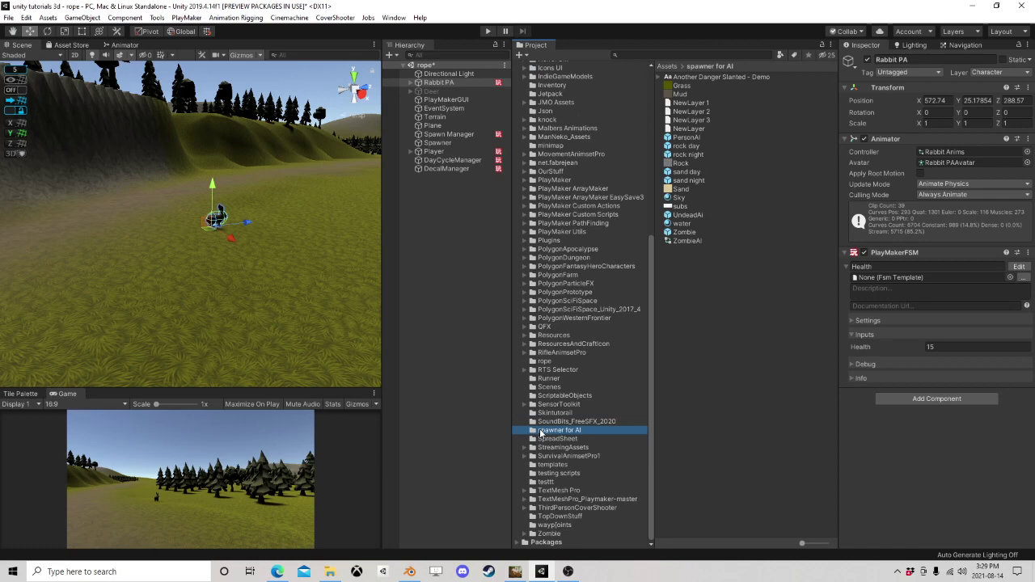
pyautogui.rightClick(682, 299)
pyautogui.moveTo(712, 20)
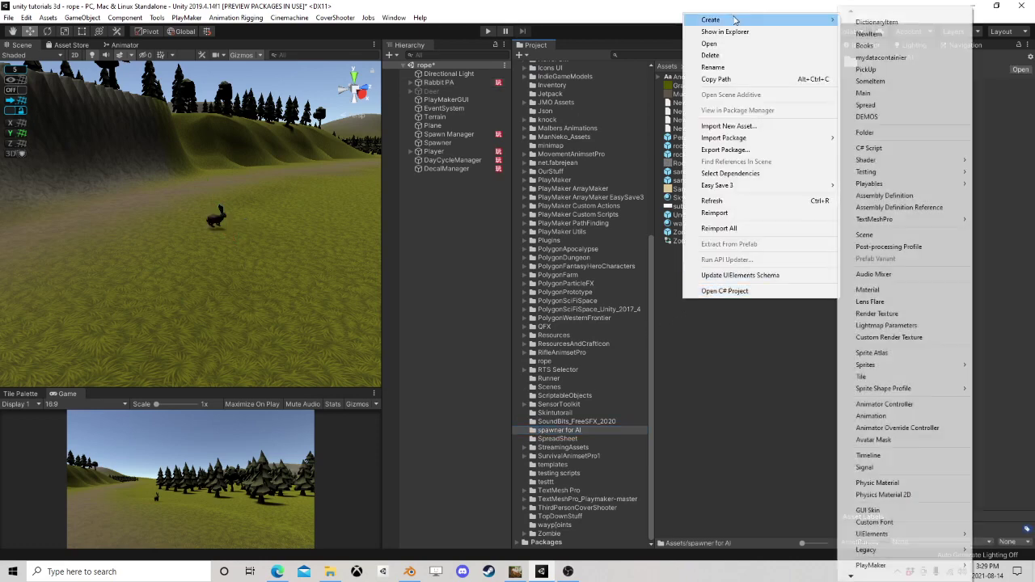
pyautogui.click(870, 133)
pyautogui.write('A')
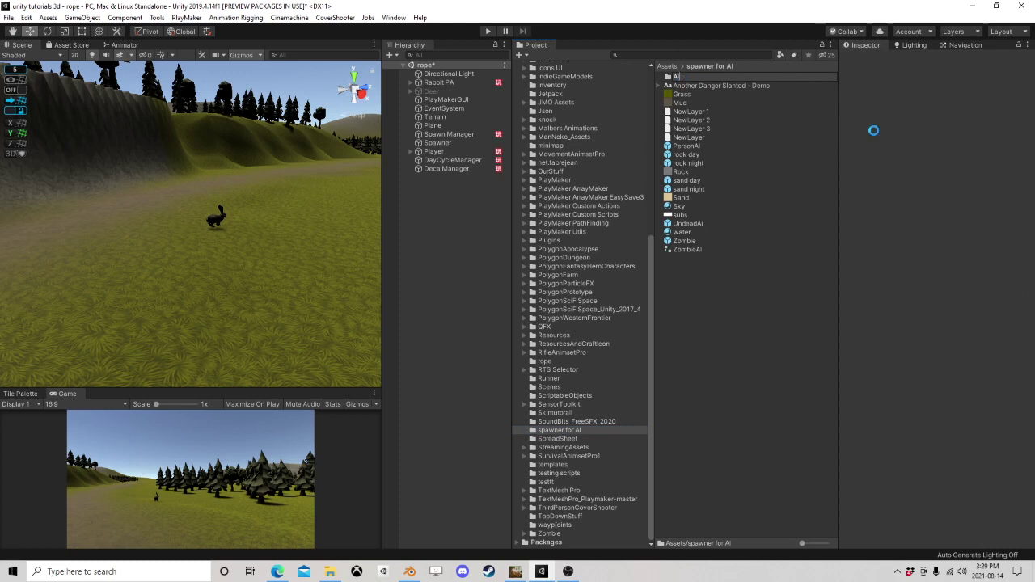
pyautogui.press('Return')
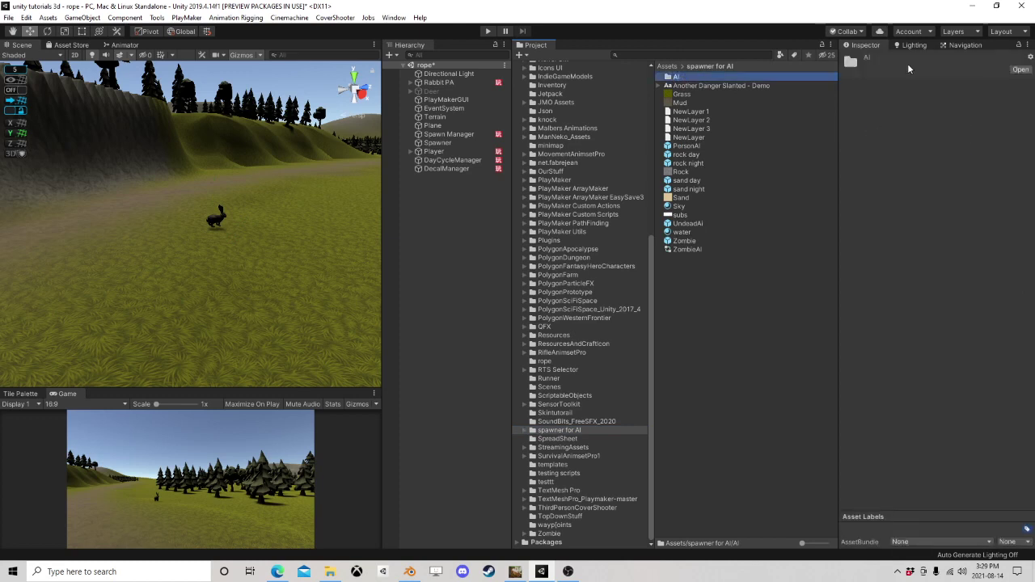
# Step: Create an Animator Controller named Rabbit inside the new AI folder and assign it as the controller of Rabbit PA's Animator
pyautogui.doubleClick(694, 79)
pyautogui.rightClick(684, 118)
pyautogui.moveTo(761, 130)
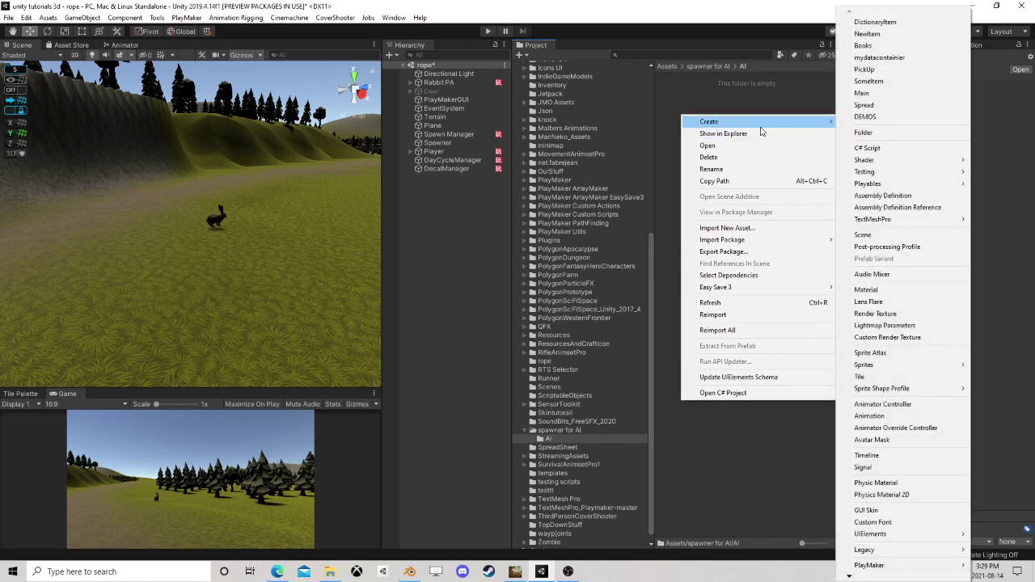
pyautogui.click(907, 405)
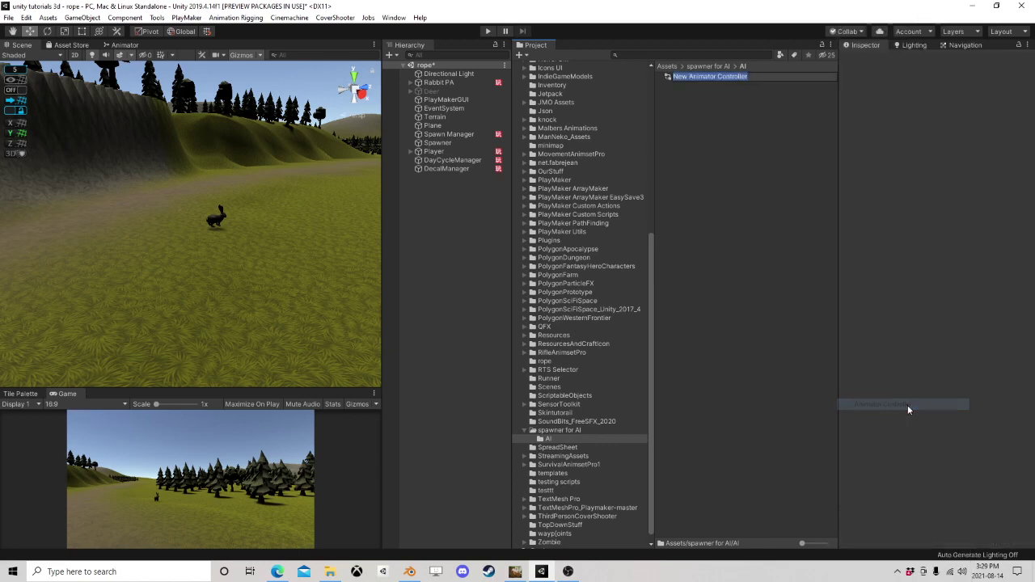
pyautogui.write('Rabbit')
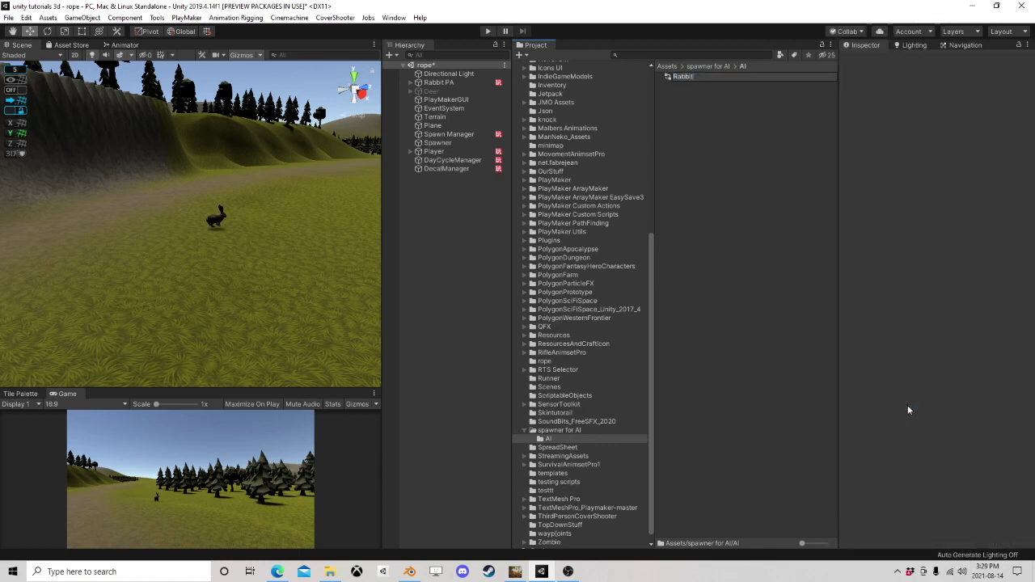
pyautogui.press('Return')
pyautogui.click(441, 82)
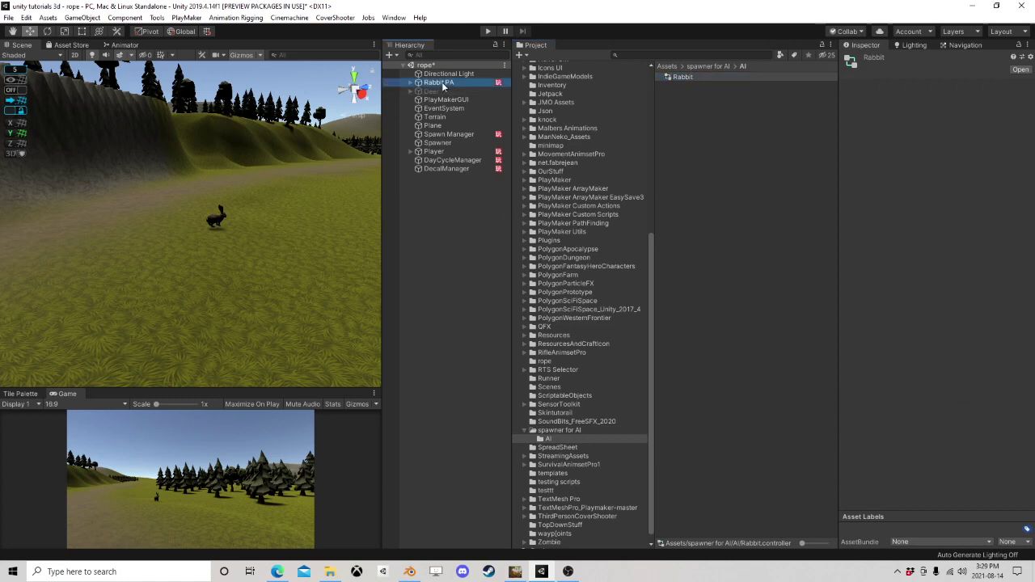
pyautogui.moveTo(736, 77); pyautogui.dragTo(963, 153)
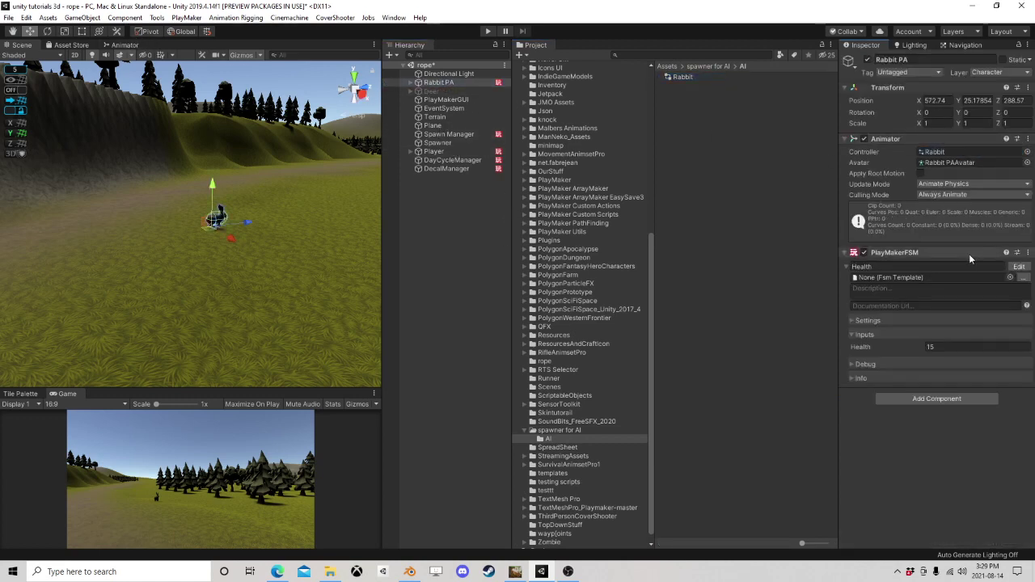
# Step: Reposition State 4 and State 3 in Rabbit PA's Health FSM graph and review the actions in both states
pyautogui.click(1019, 266)
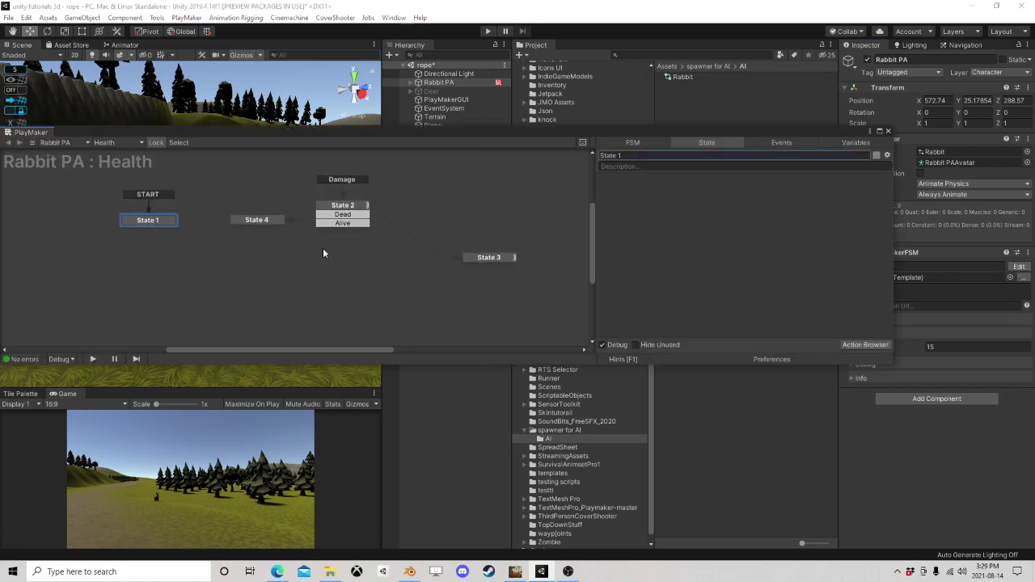
pyautogui.moveTo(262, 218); pyautogui.dragTo(269, 250)
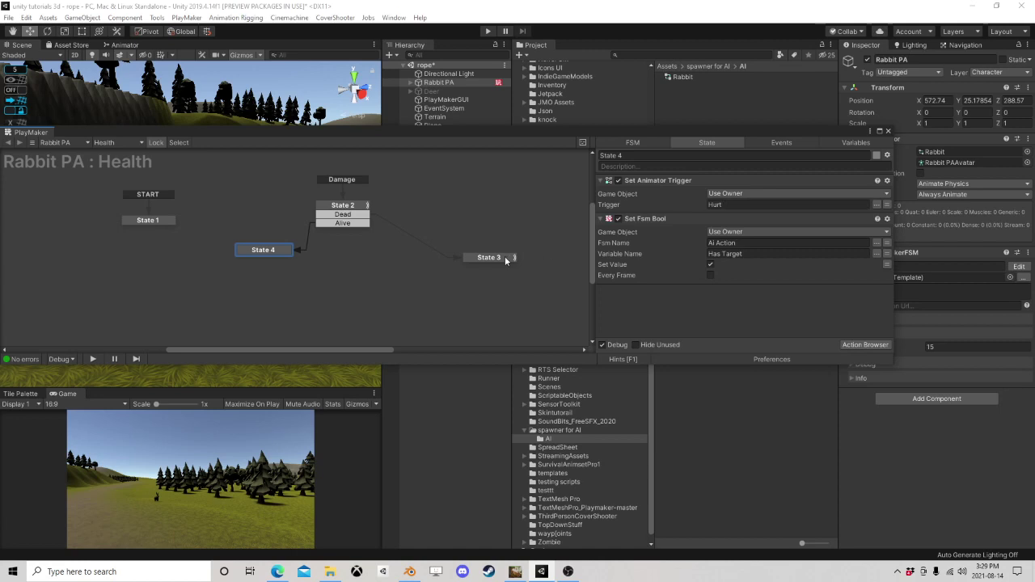
pyautogui.moveTo(488, 257); pyautogui.dragTo(445, 236)
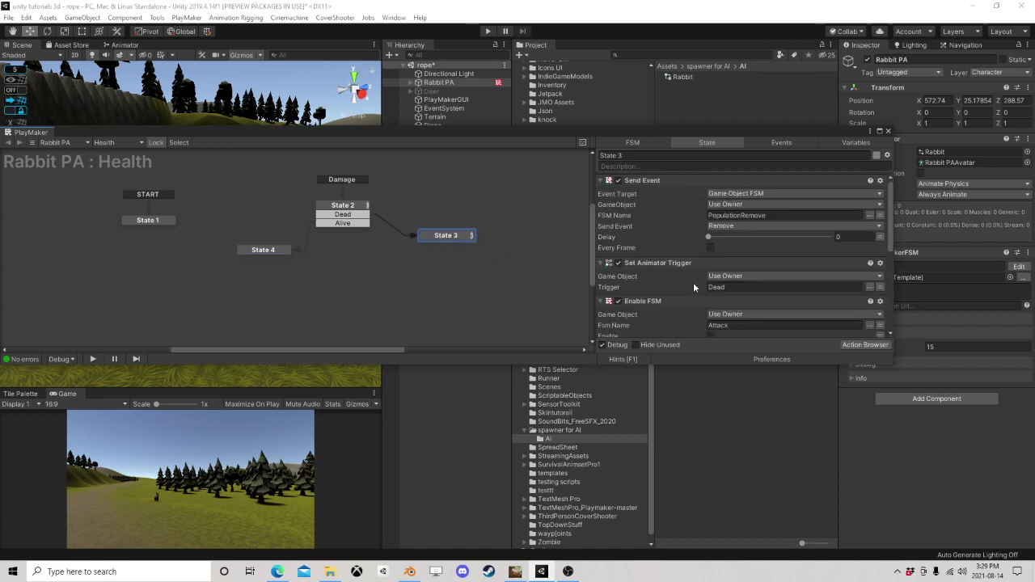
pyautogui.scroll(-2, 703, 284)
pyautogui.scroll(-4, 765, 267)
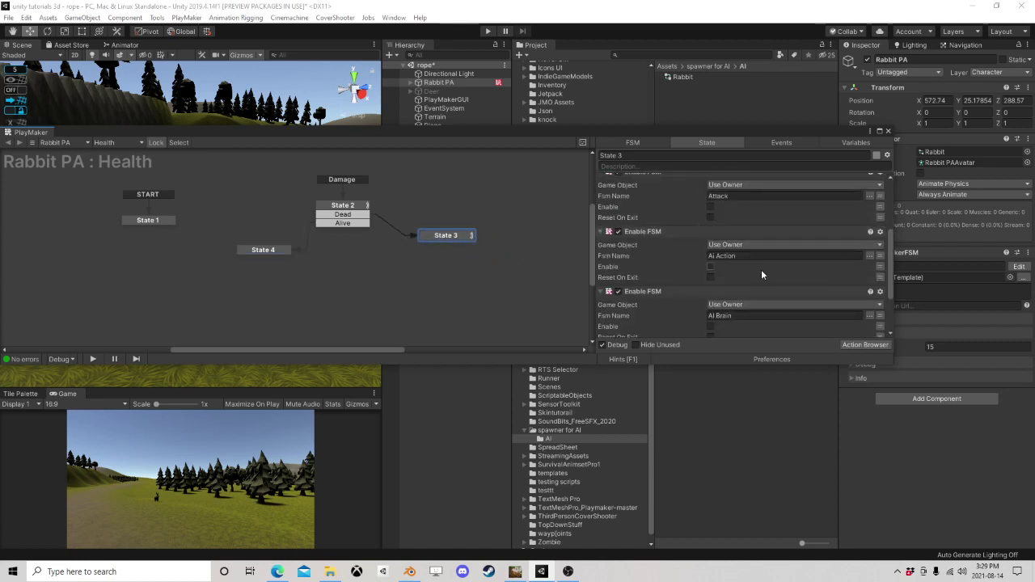
pyautogui.click(888, 131)
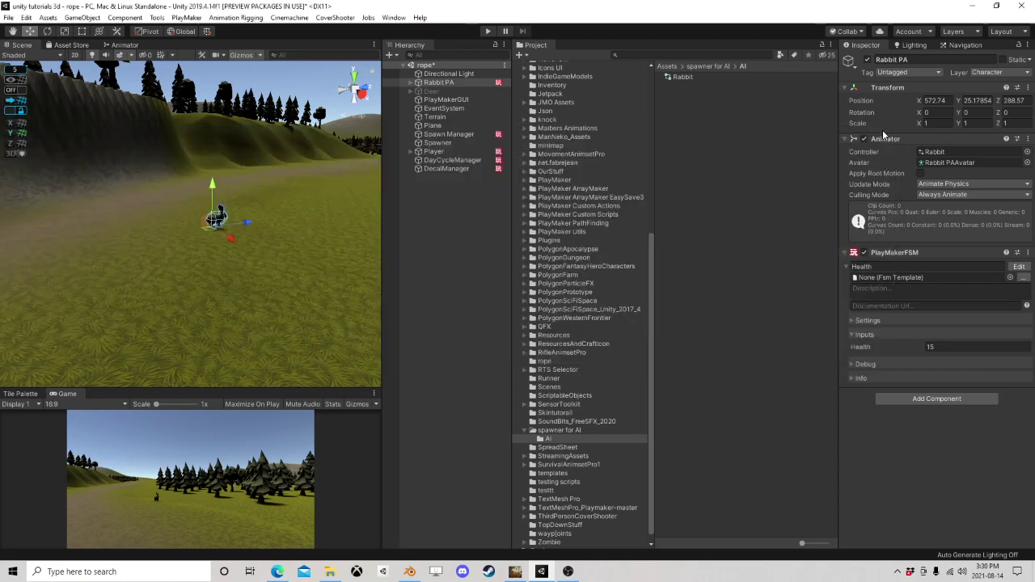
# Step: Add a trigger parameter named Hurt to the Rabbit animator controller
pyautogui.click(124, 45)
pyautogui.moveTo(305, 208); pyautogui.dragTo(337, 214, button='middle')
pyautogui.scroll(3, 322, 201)
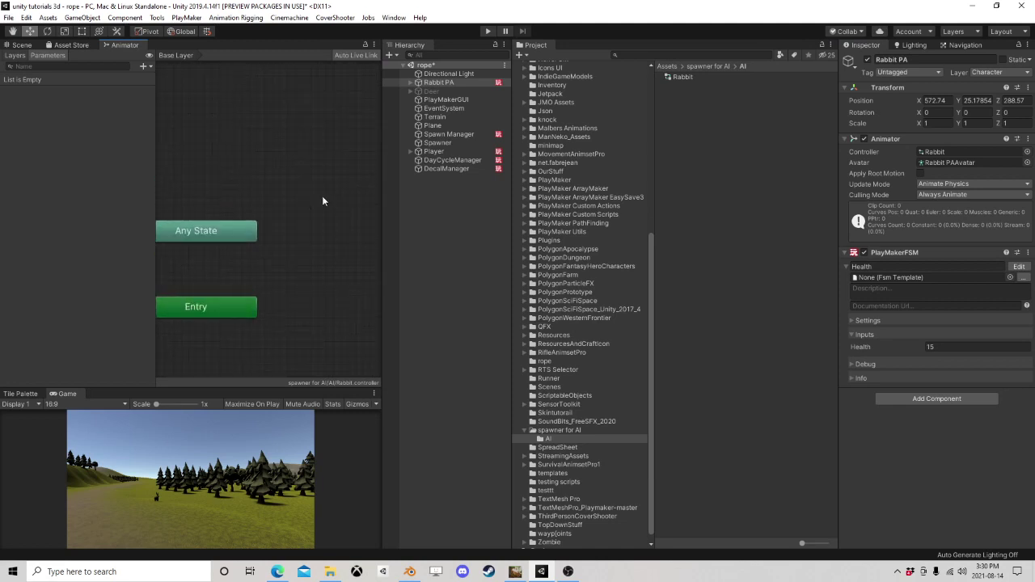
pyautogui.scroll(10, 578, 275)
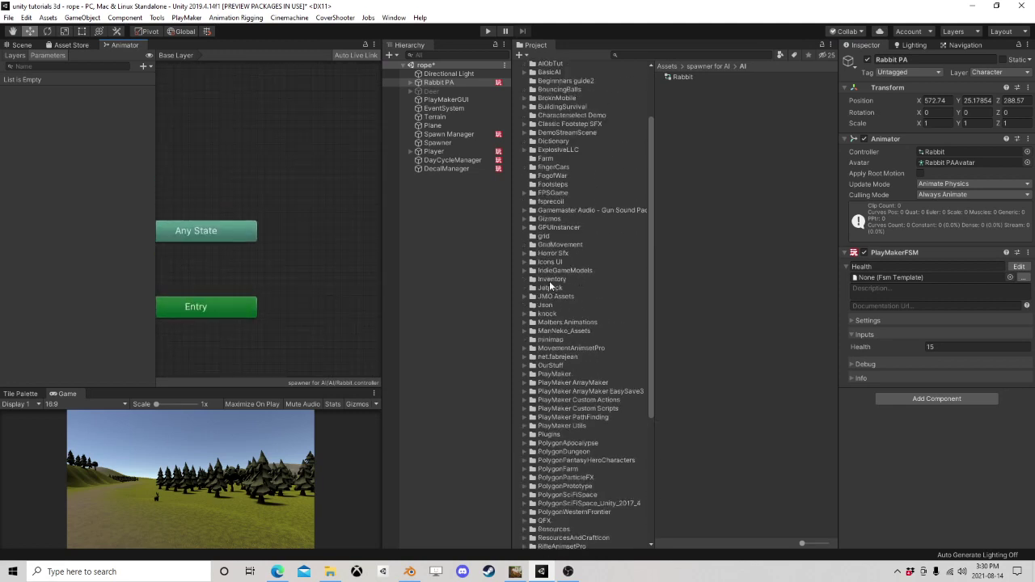
pyautogui.click(144, 67)
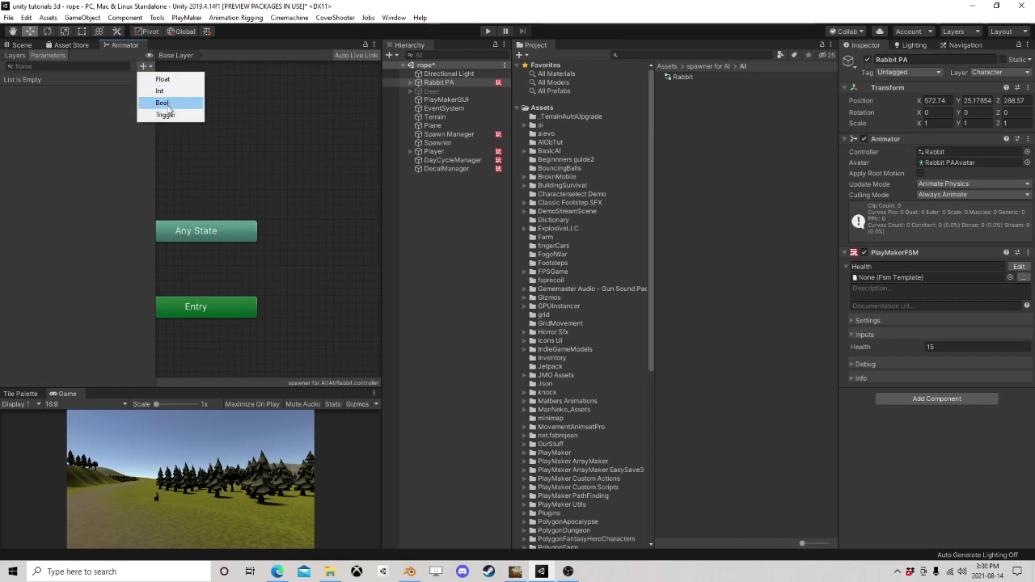
pyautogui.click(167, 115)
pyautogui.write('Hurt')
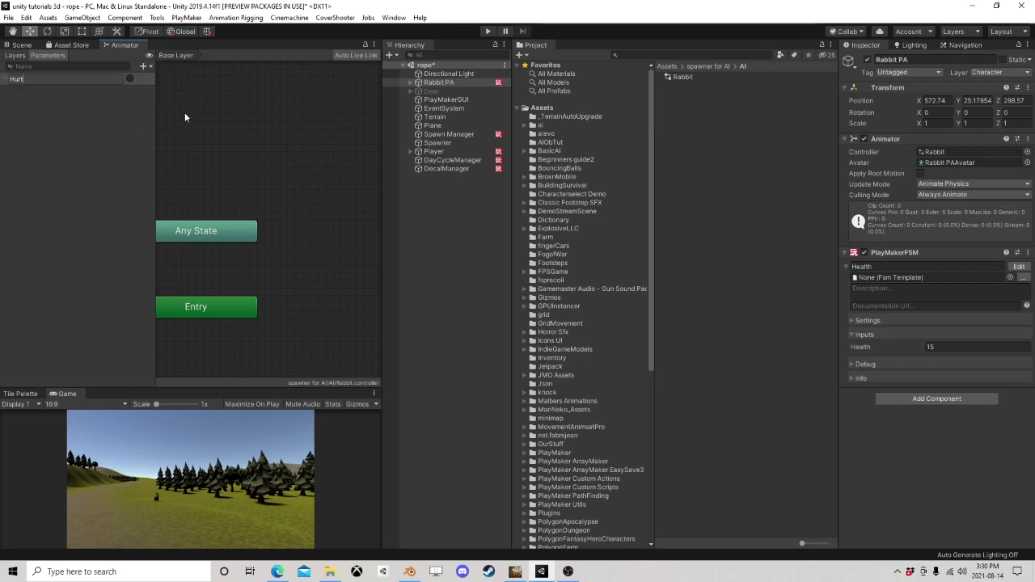
pyautogui.press('Return')
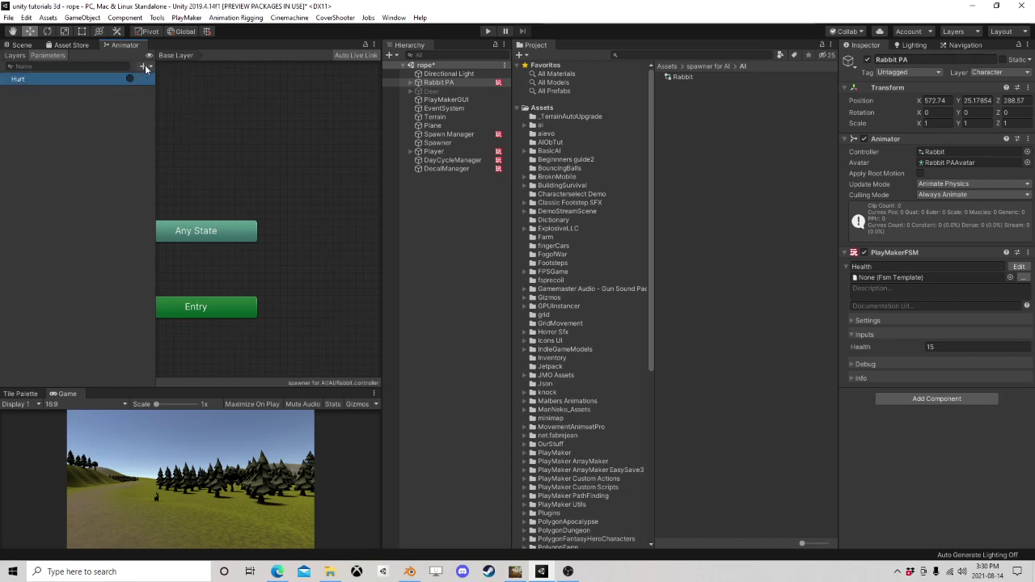
# Step: Add a second trigger parameter named Dead to the Rabbit animator controller
pyautogui.click(145, 67)
pyautogui.click(171, 114)
pyautogui.write('D')
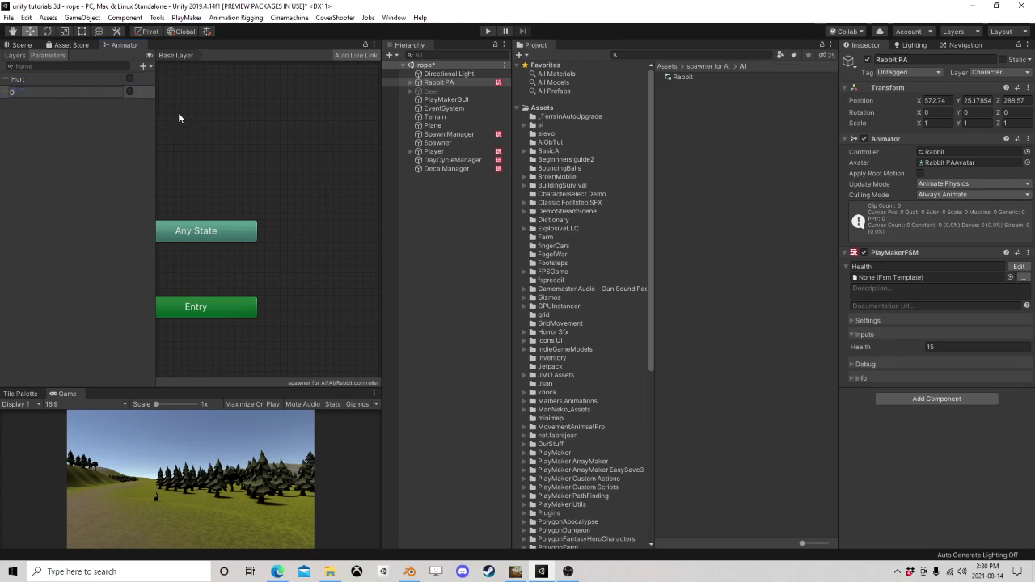
pyautogui.write('ead')
pyautogui.press('Return')
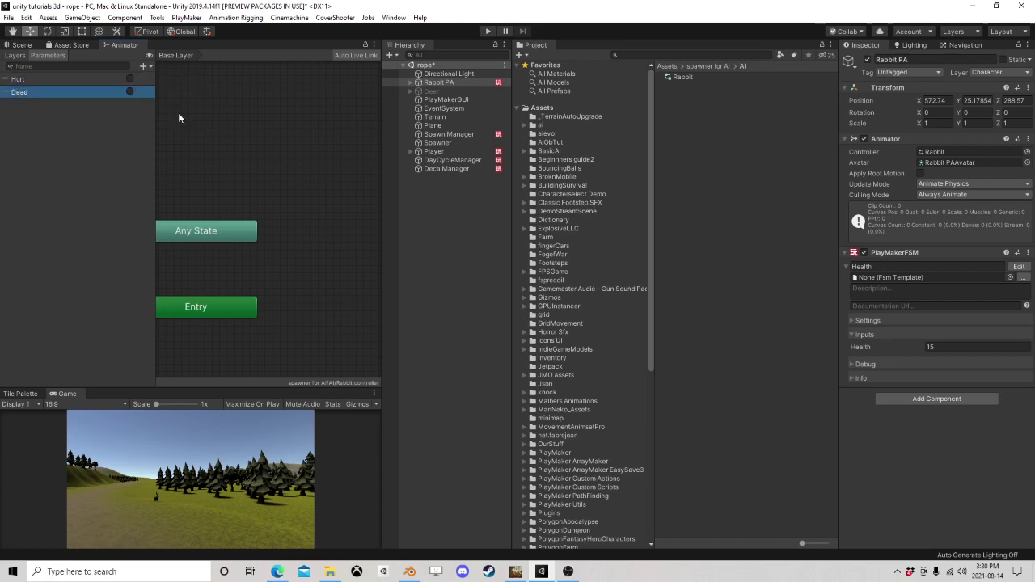
# Step: Add a bool parameter named IsMoving to the Rabbit animator controller
pyautogui.click(144, 66)
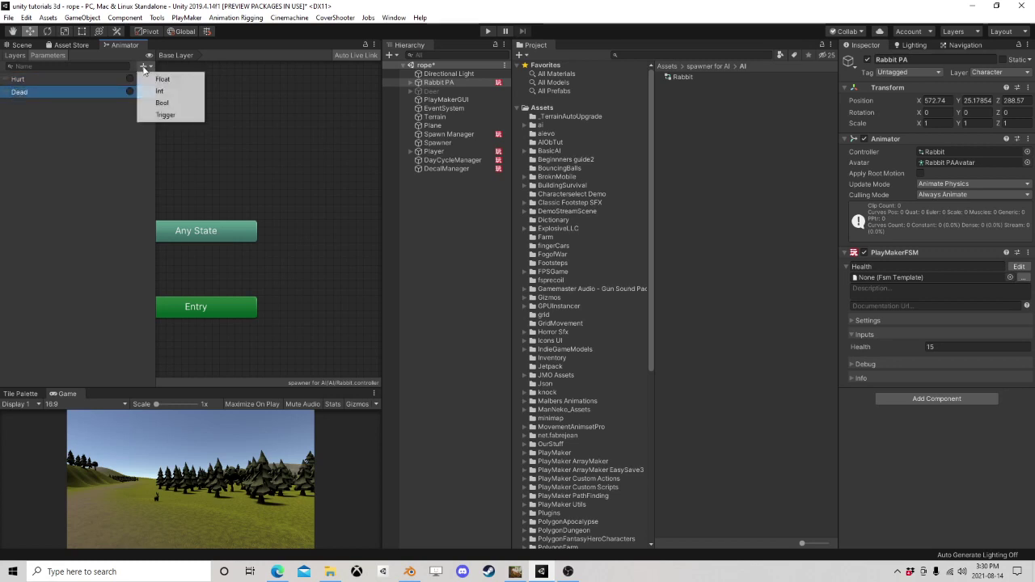
pyautogui.click(171, 103)
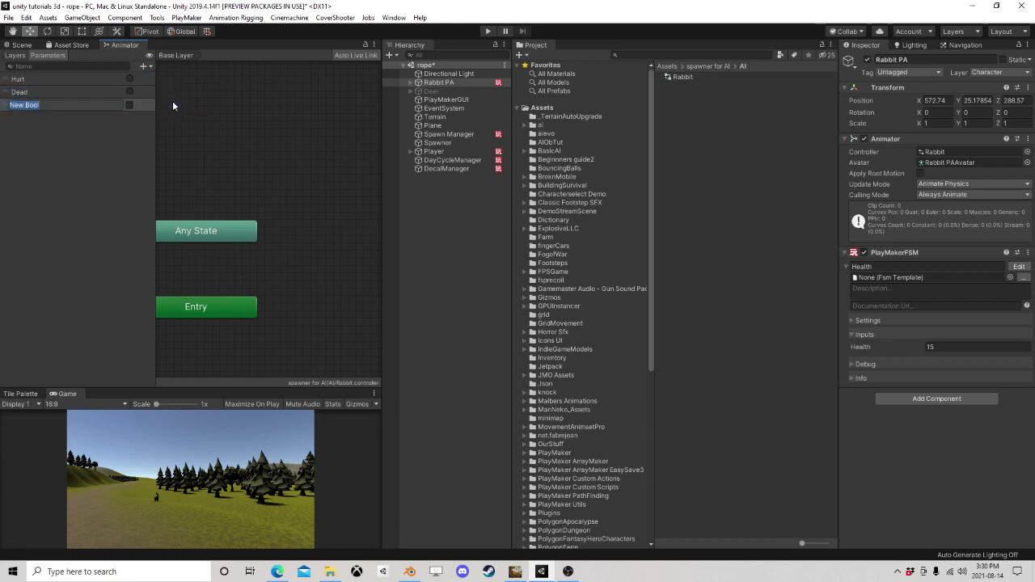
pyautogui.write('isMoving')
pyautogui.press('Return')
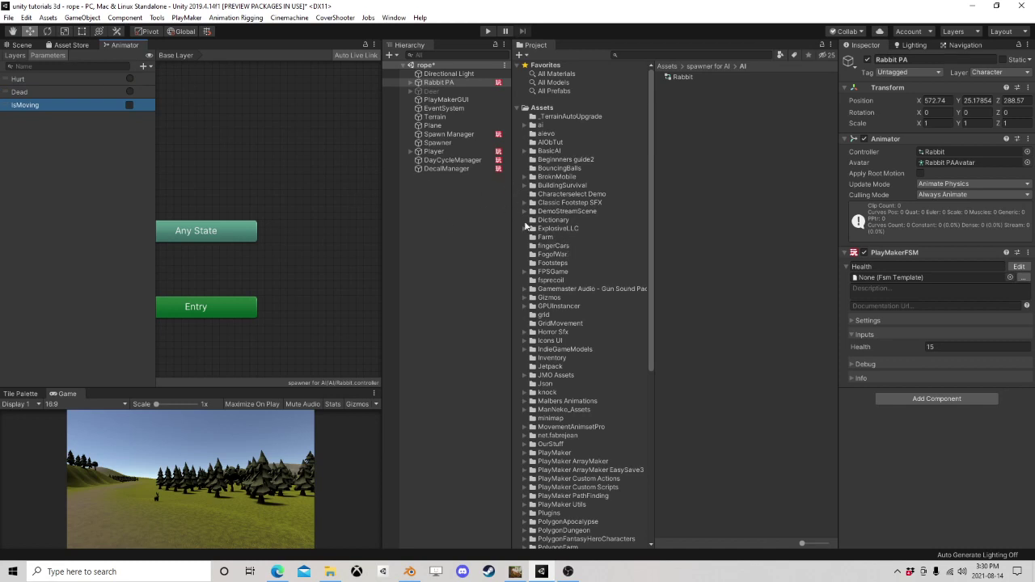
pyautogui.scroll(-2, 544, 243)
# Step: Delete the IsMoving parameter from the Rabbit animator controller
pyautogui.click(144, 66)
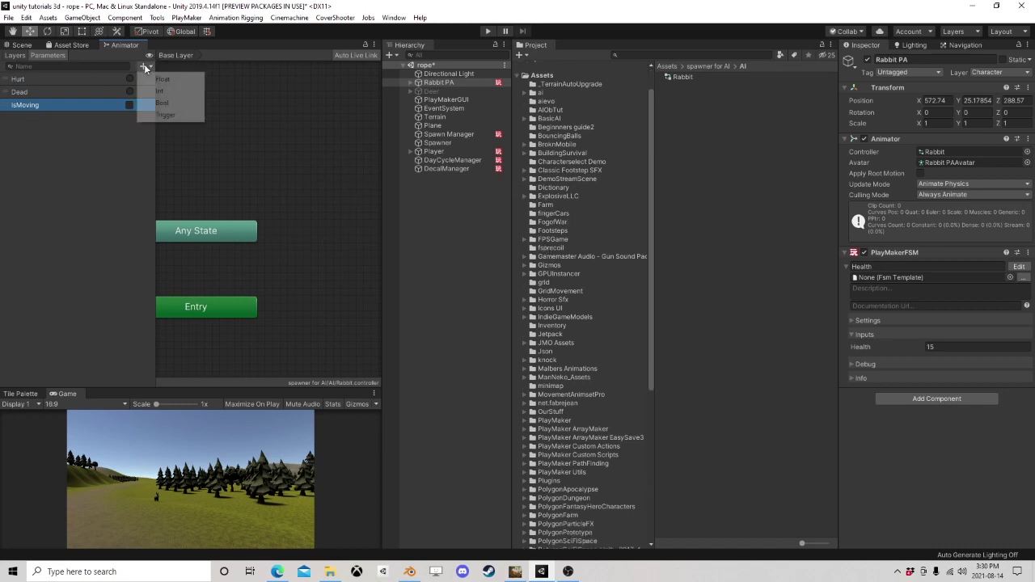
pyautogui.click(65, 155)
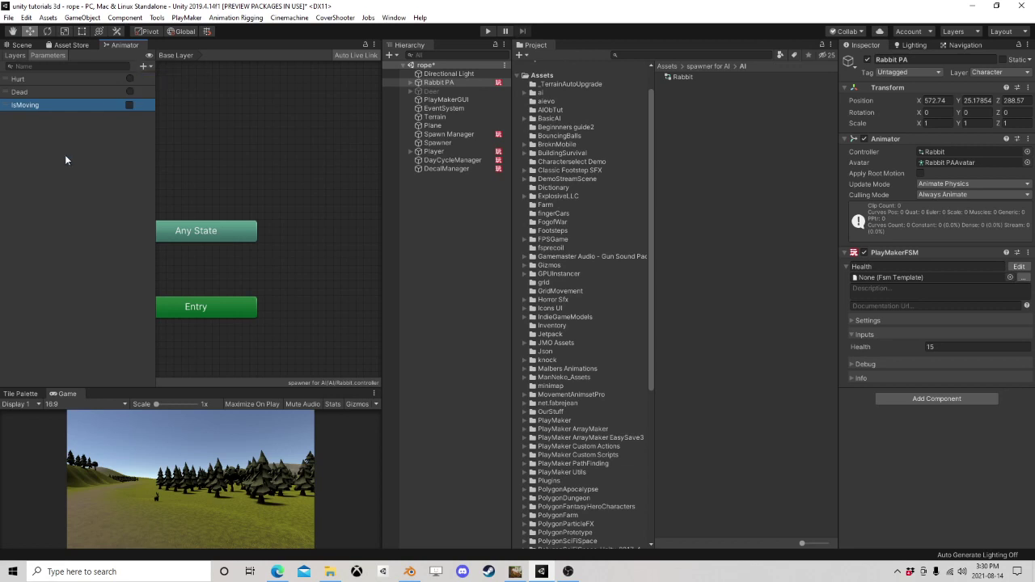
pyautogui.rightClick(40, 102)
pyautogui.click(61, 114)
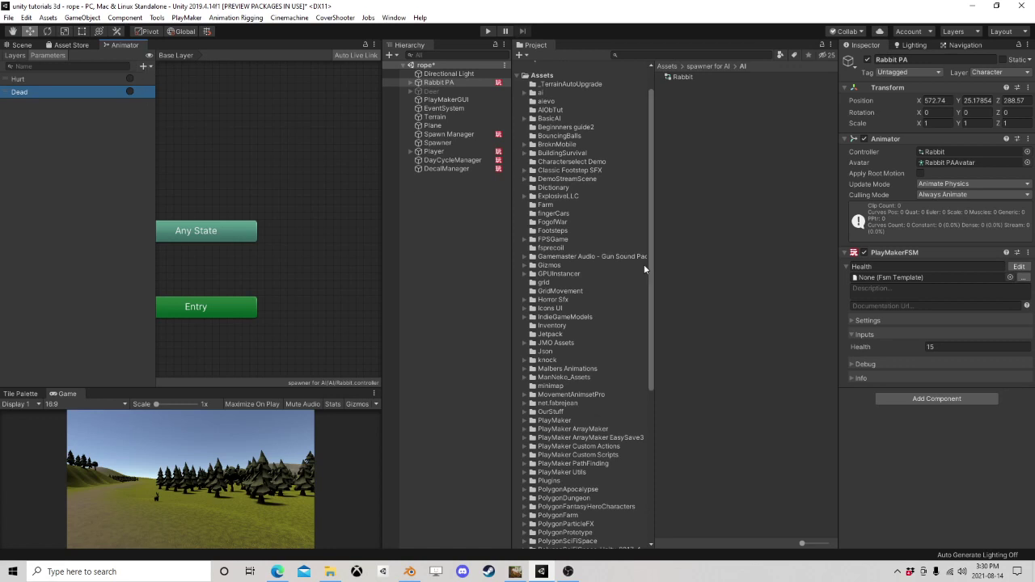
# Step: Open the rabbit's Anims folder in the Malbers Animations 01 Forest Pack and bring back the Scene view
pyautogui.scroll(-5, 558, 301)
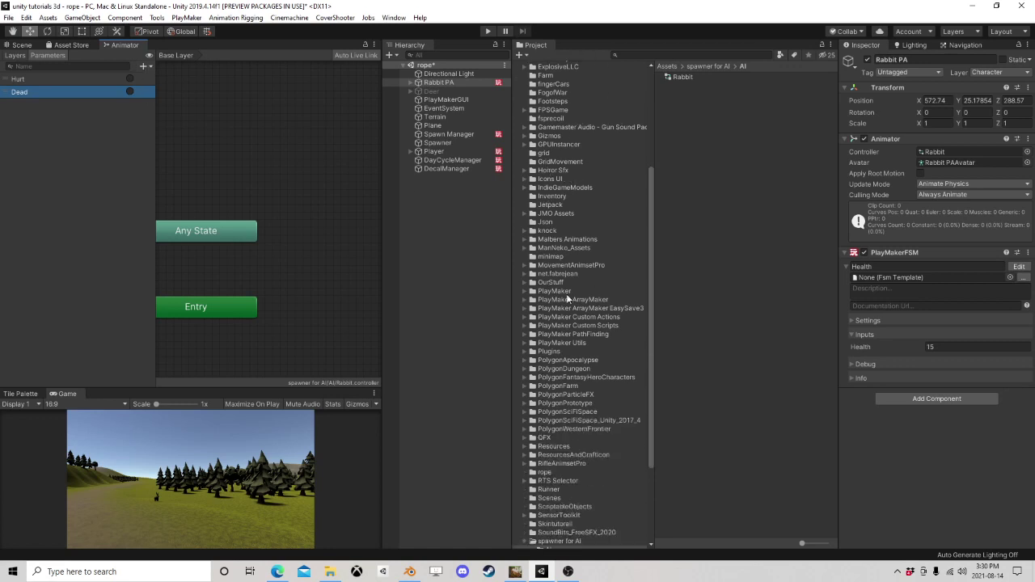
pyautogui.click(524, 240)
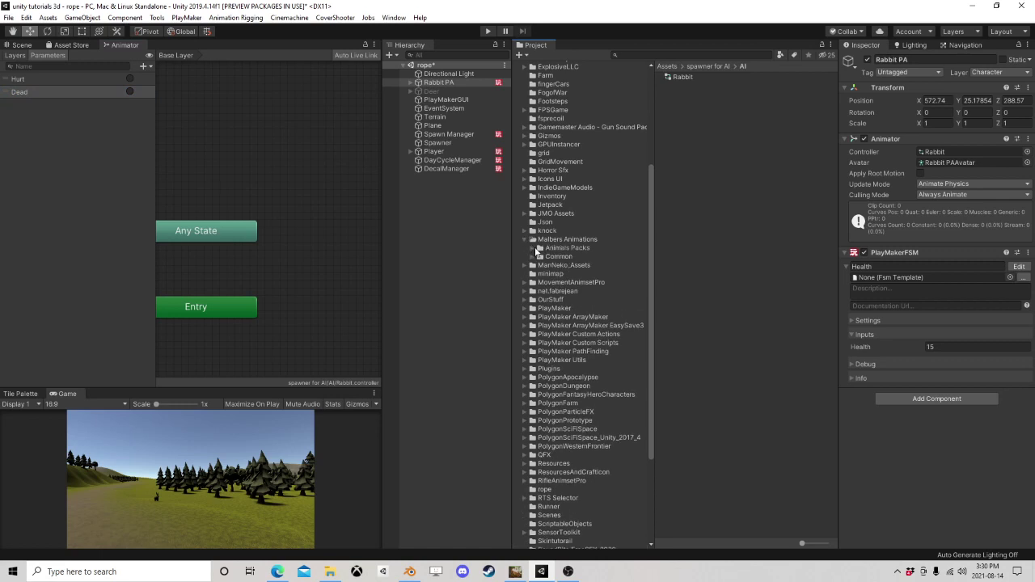
pyautogui.click(531, 248)
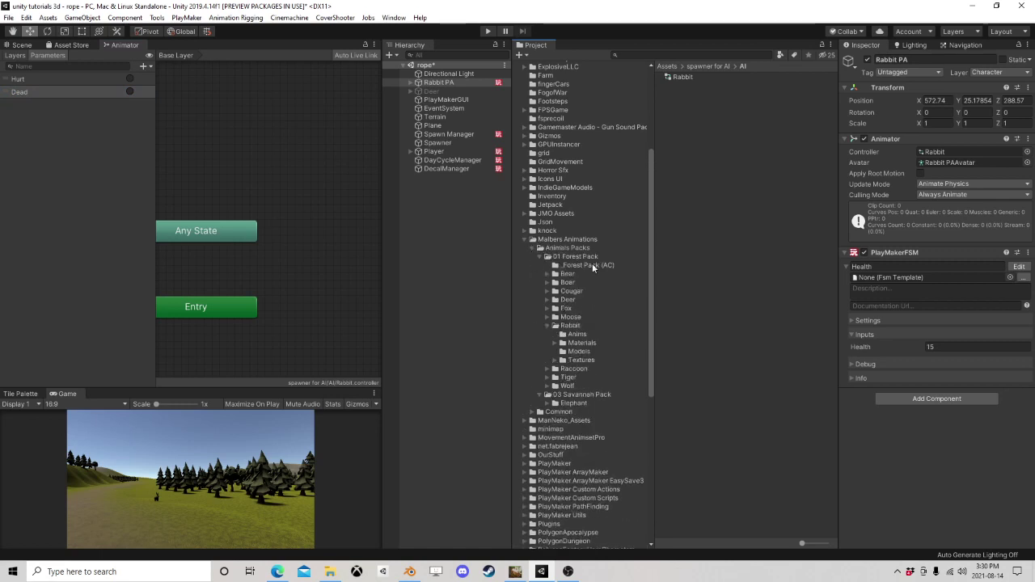
pyautogui.click(573, 335)
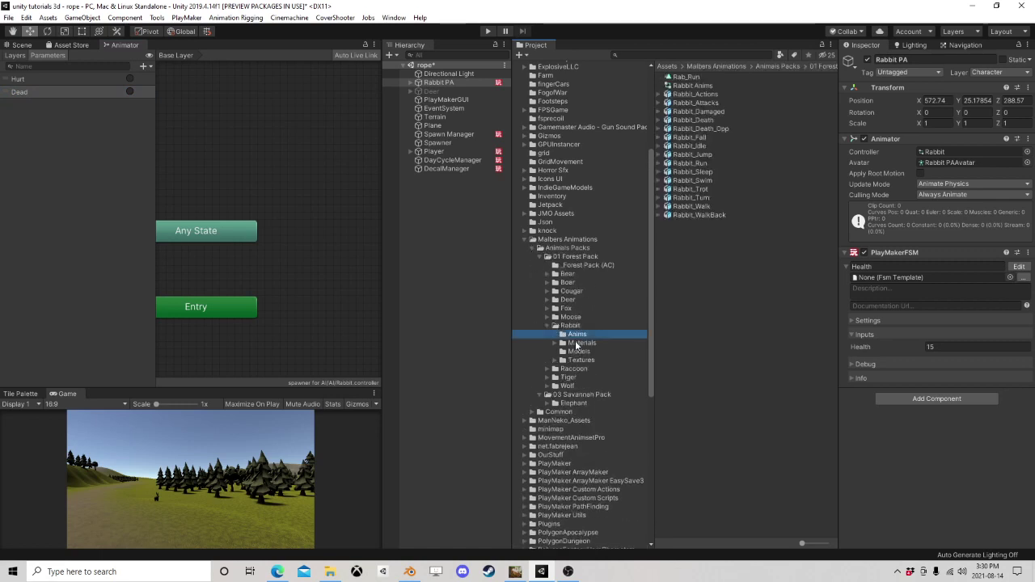
pyautogui.click(23, 45)
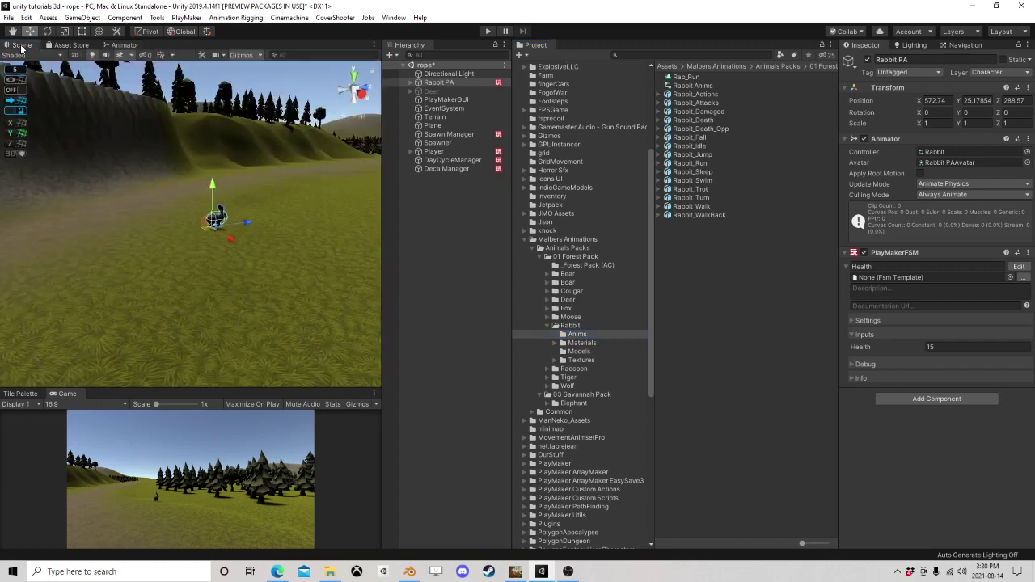
# Step: Preview the clips in Rabbit_Actions, including Rab_Hang_Death, Rab_Hole_Enter and Rab_Hole_Stay, with the Animator graph open and the clip preview enlarged
pyautogui.moveTo(233, 142); pyautogui.dragTo(215, 192, button='middle')
pyautogui.click(124, 45)
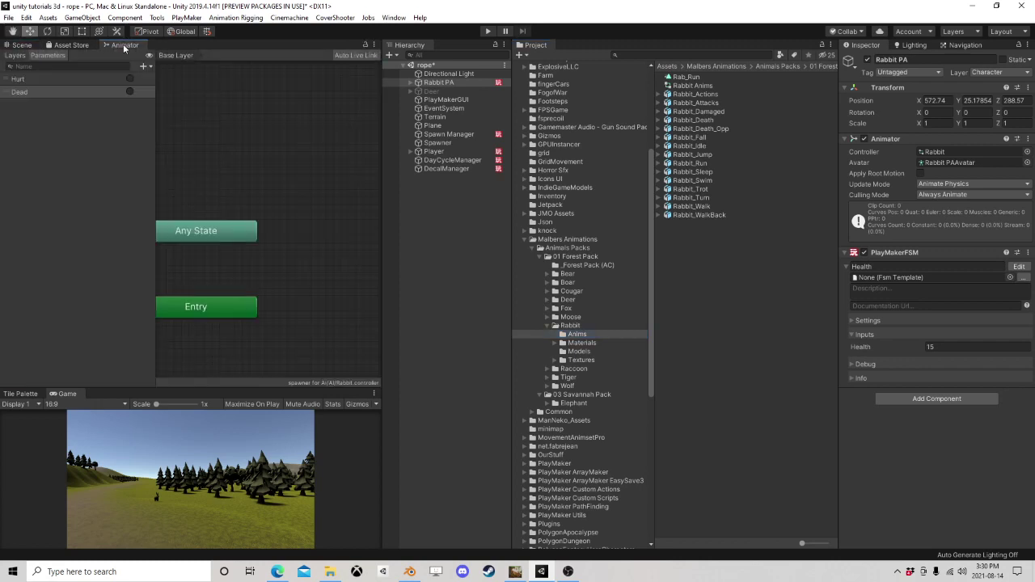
pyautogui.click(660, 95)
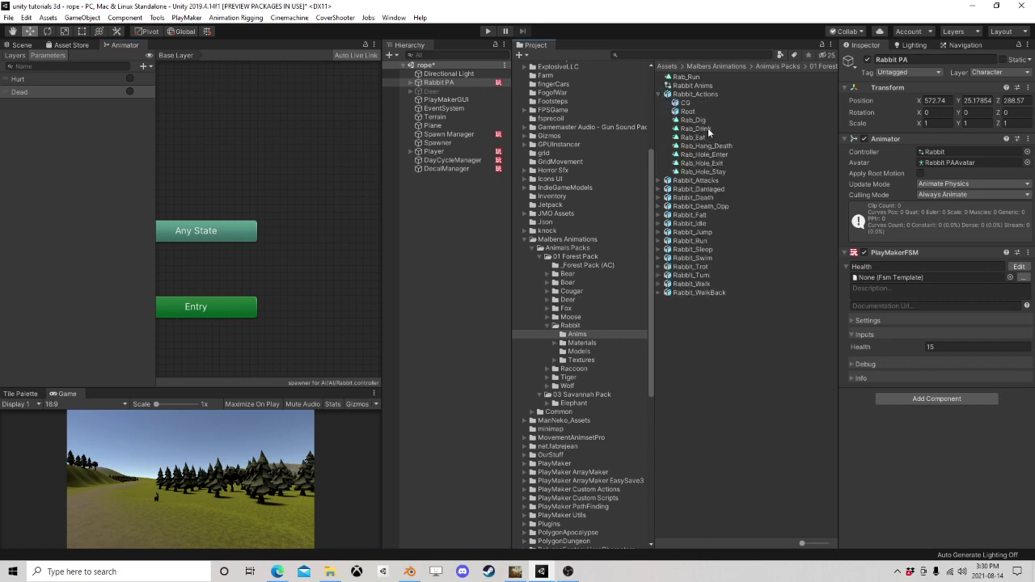
pyautogui.click(695, 146)
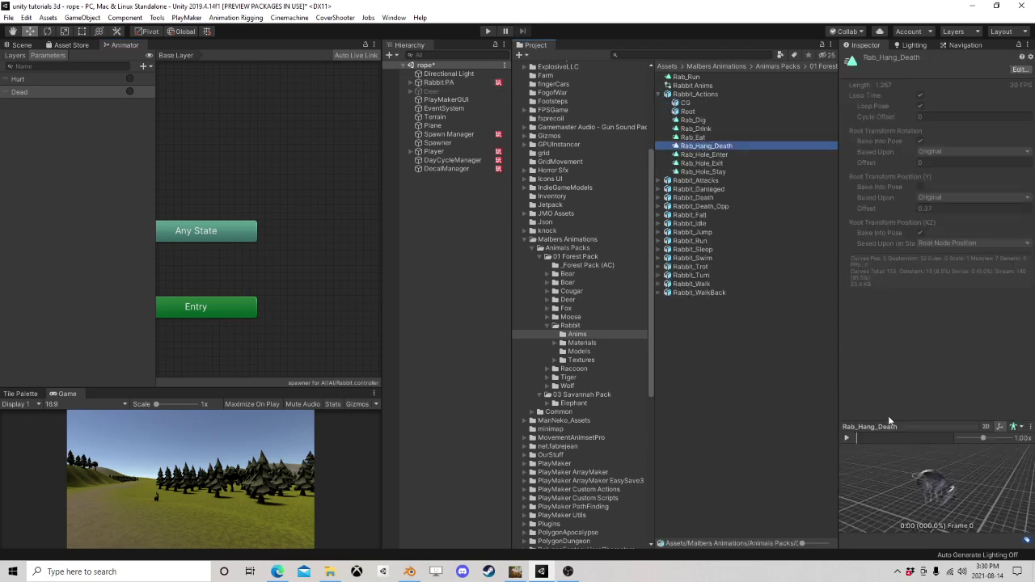
pyautogui.moveTo(899, 429); pyautogui.dragTo(895, 287)
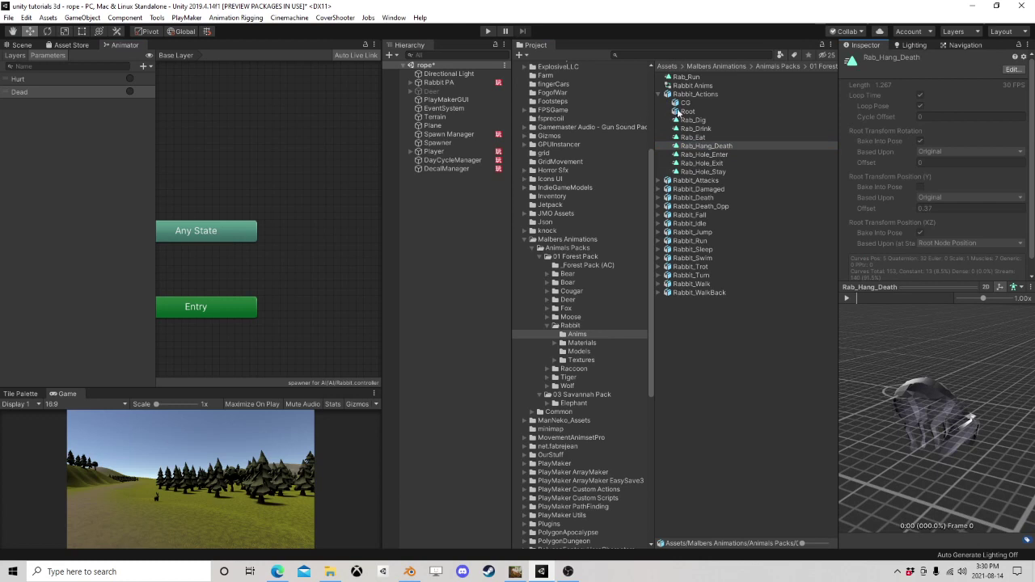
pyautogui.click(697, 155)
pyautogui.click(847, 299)
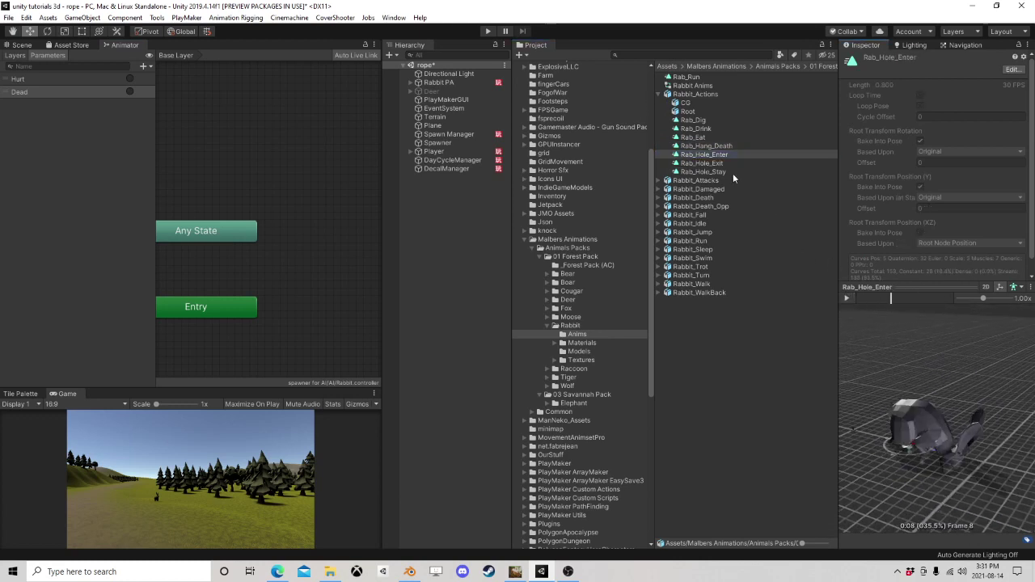
pyautogui.click(702, 162)
pyautogui.click(703, 172)
pyautogui.click(847, 298)
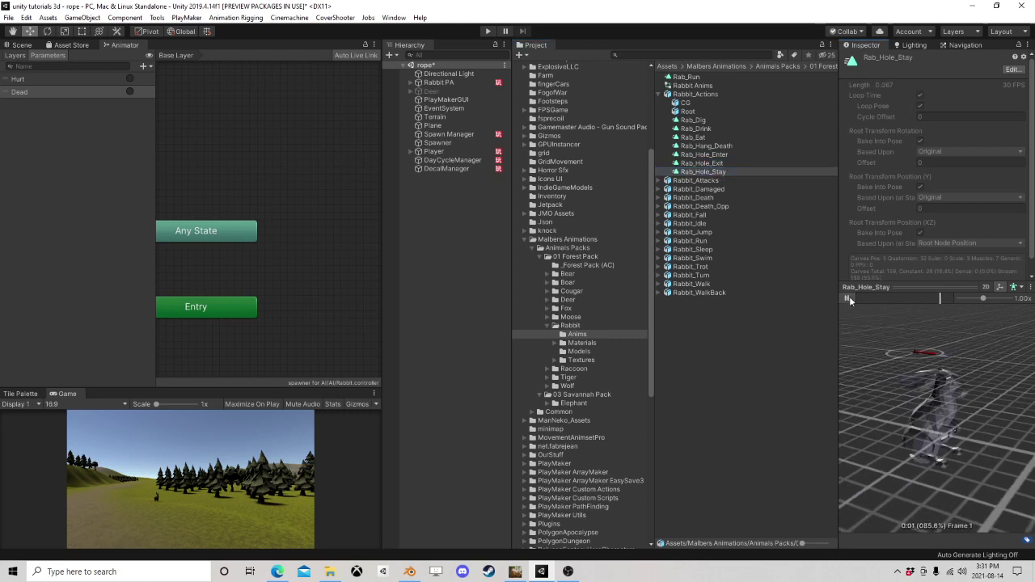
pyautogui.click(847, 298)
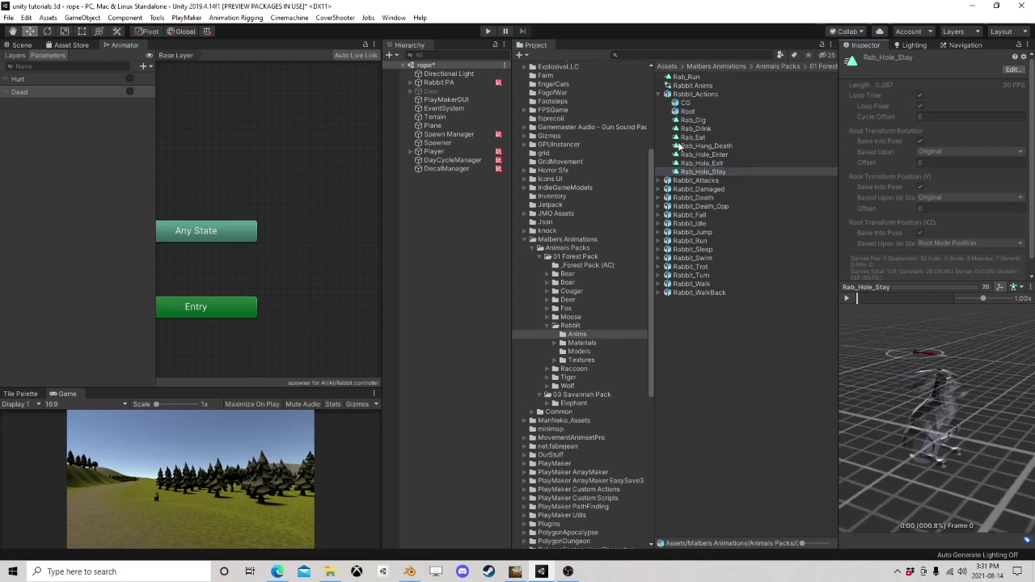
# Step: Compare the hurt animations in Rabbit_Damaged, playing Rab_Damage_Right, Rab_Damage_Right Mask and Rab_Damage_Back_Left
pyautogui.click(659, 94)
pyautogui.click(660, 103)
pyautogui.click(659, 104)
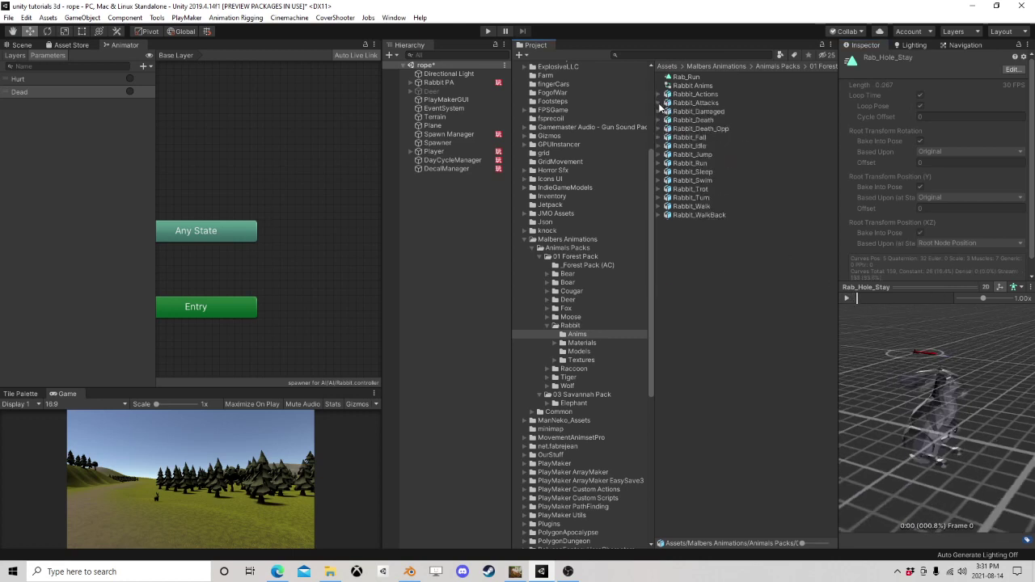
pyautogui.click(659, 111)
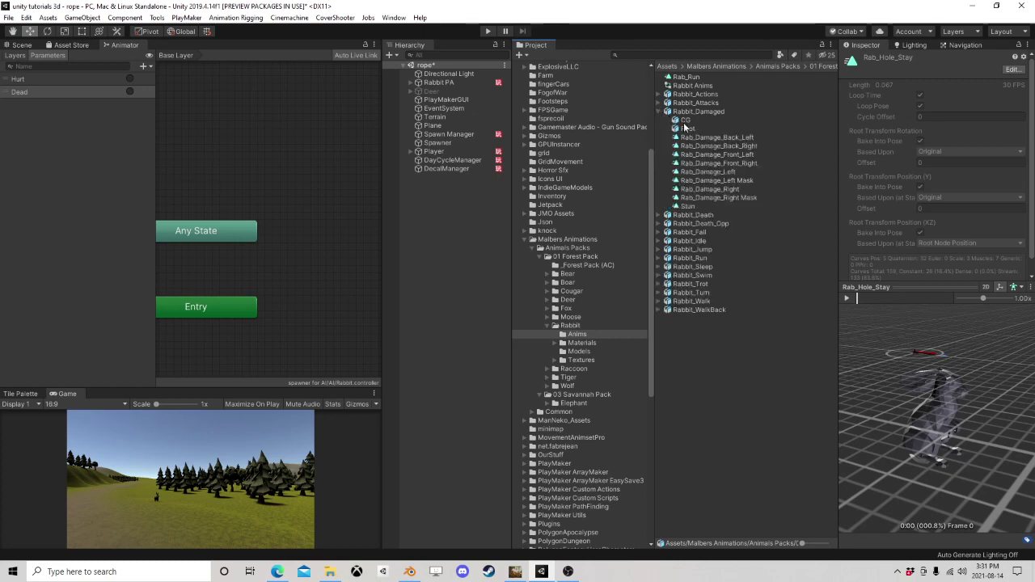
pyautogui.click(723, 163)
pyautogui.click(722, 189)
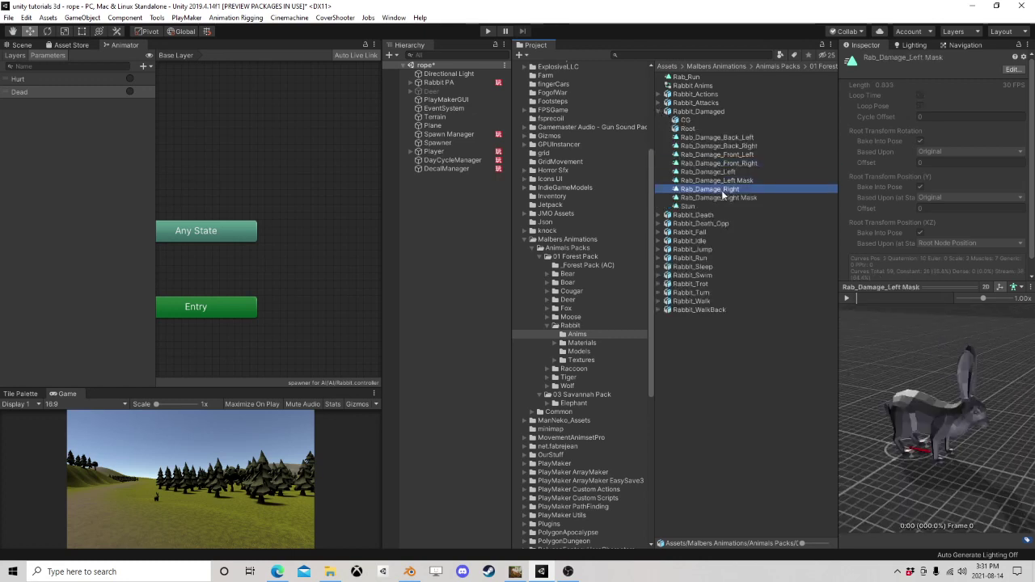
pyautogui.click(848, 298)
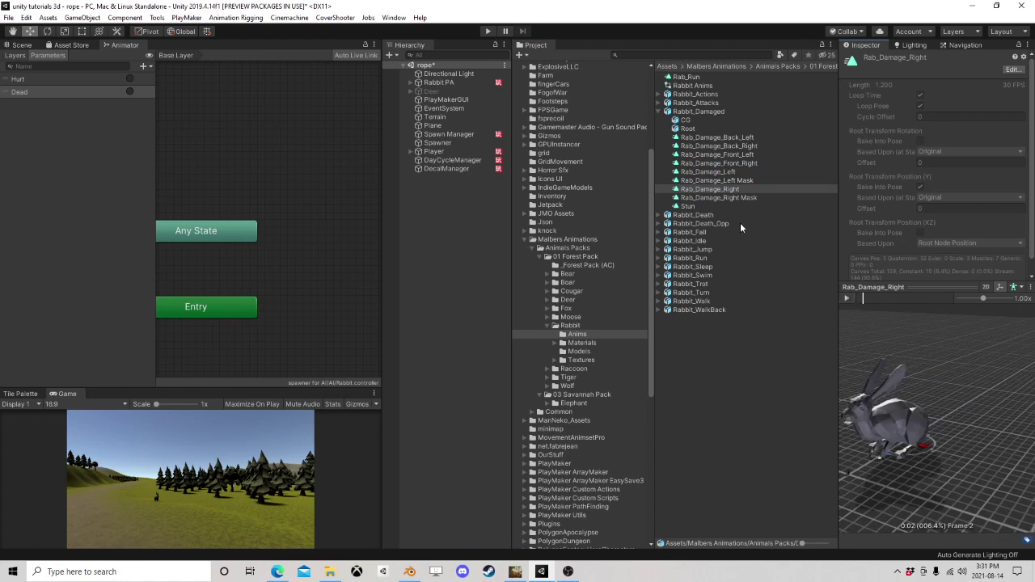
pyautogui.click(728, 198)
pyautogui.click(846, 301)
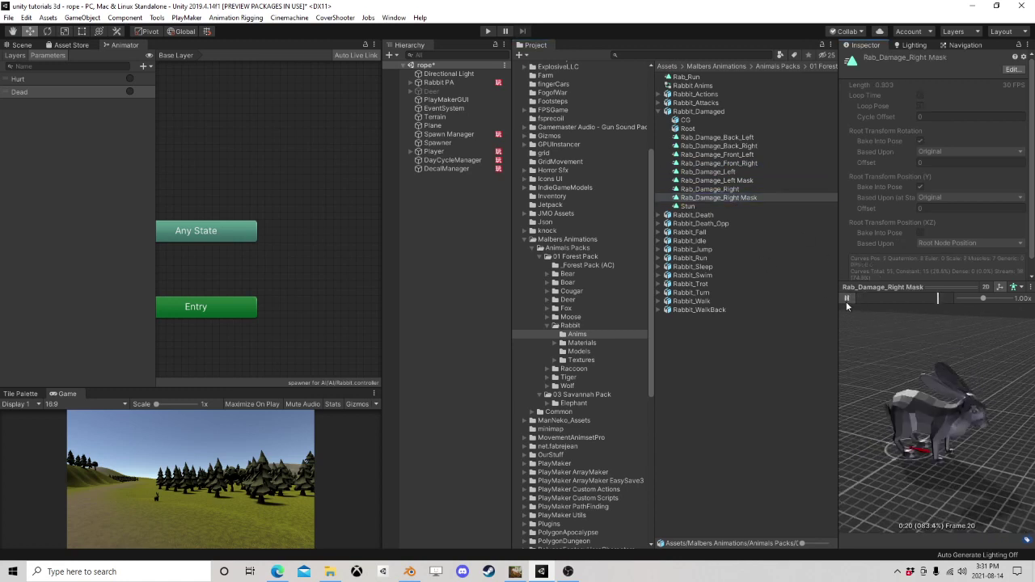
pyautogui.click(717, 138)
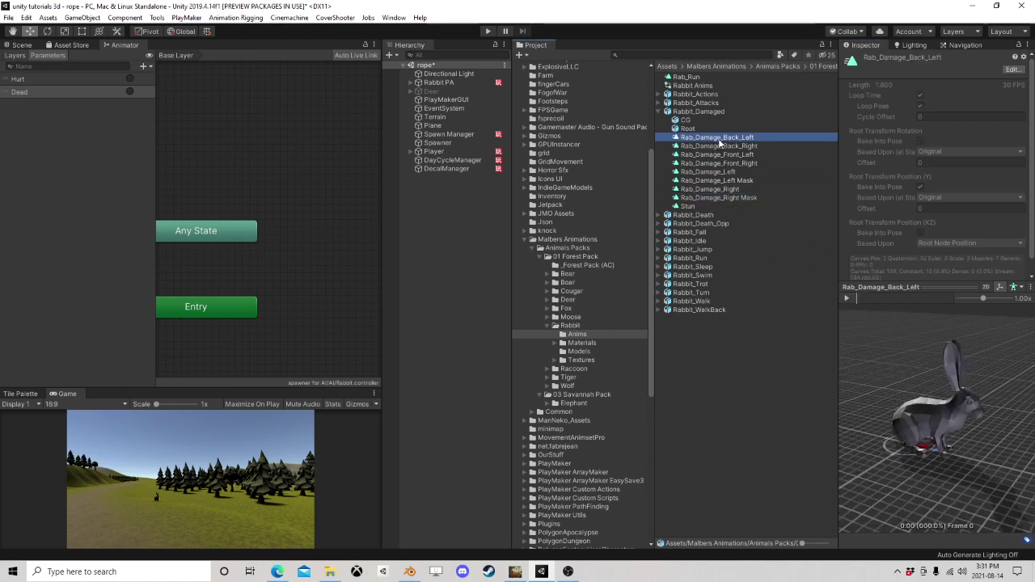
pyautogui.click(847, 299)
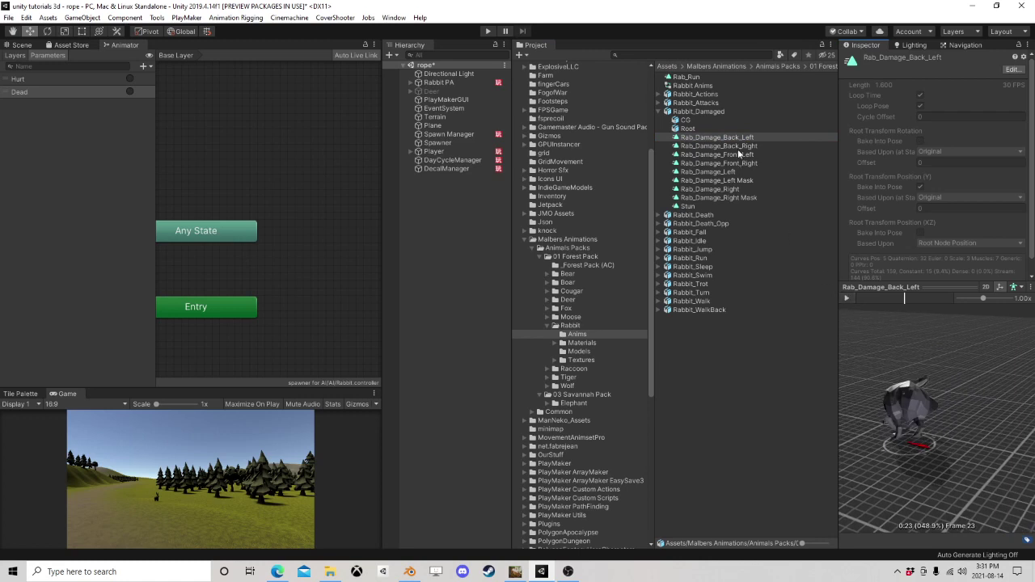
pyautogui.click(738, 147)
pyautogui.click(738, 155)
pyautogui.click(738, 164)
pyautogui.click(737, 172)
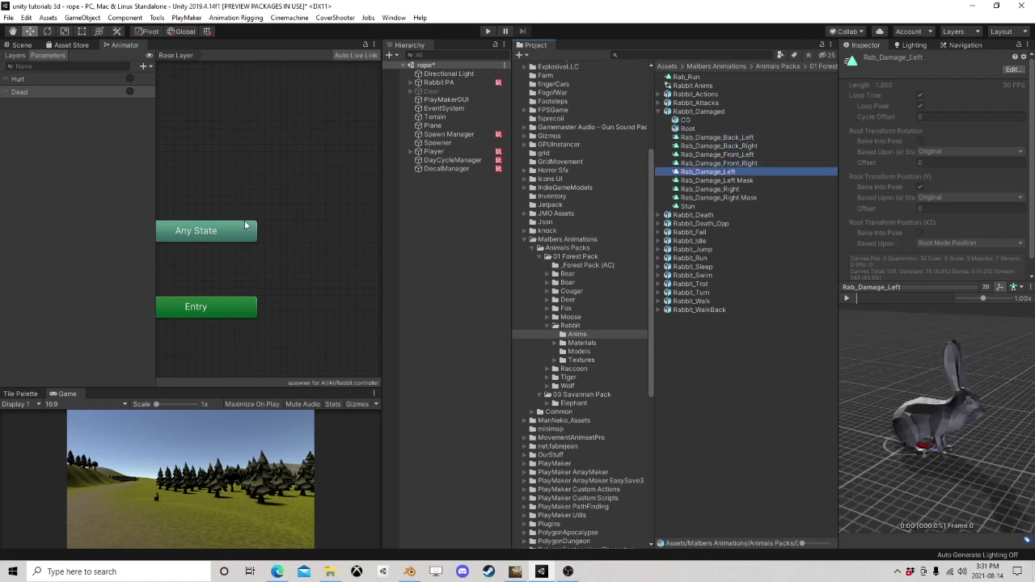
# Step: Add the Rab_Damage_Front_Left clip as a state in the Rabbit animator and make a transition to it from Any State
pyautogui.scroll(1, 387, 253)
pyautogui.moveTo(245, 222)
pyautogui.mouseDown(button='middle')
pyautogui.moveTo(386, 253)
pyautogui.moveTo(229, 216)
pyautogui.moveTo(261, 224)
pyautogui.mouseUp(button='middle')
pyautogui.scroll(-7, 252, 215)
pyautogui.scroll(3, 257, 220)
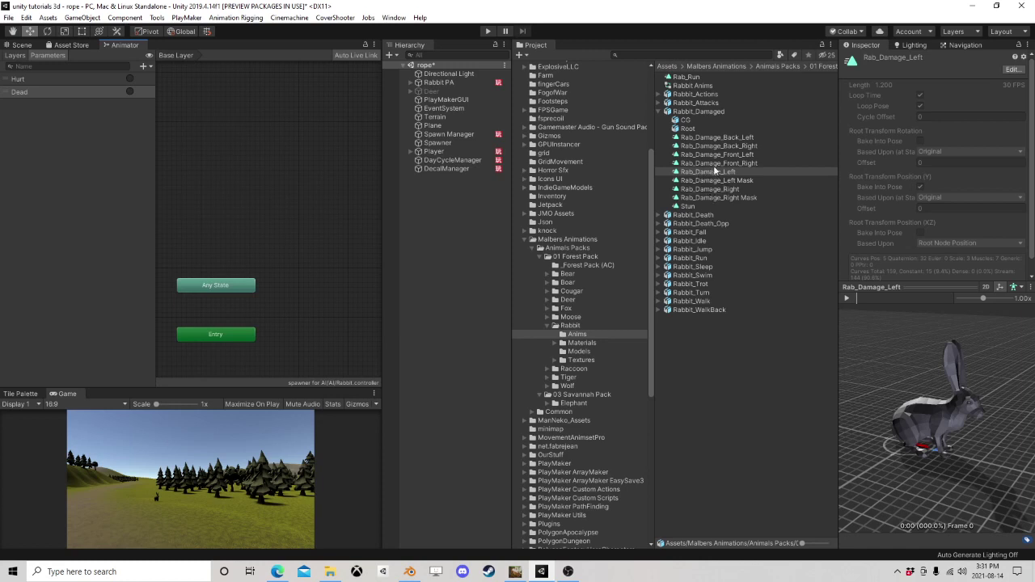
pyautogui.moveTo(725, 153); pyautogui.dragTo(216, 224)
pyautogui.rightClick(227, 288)
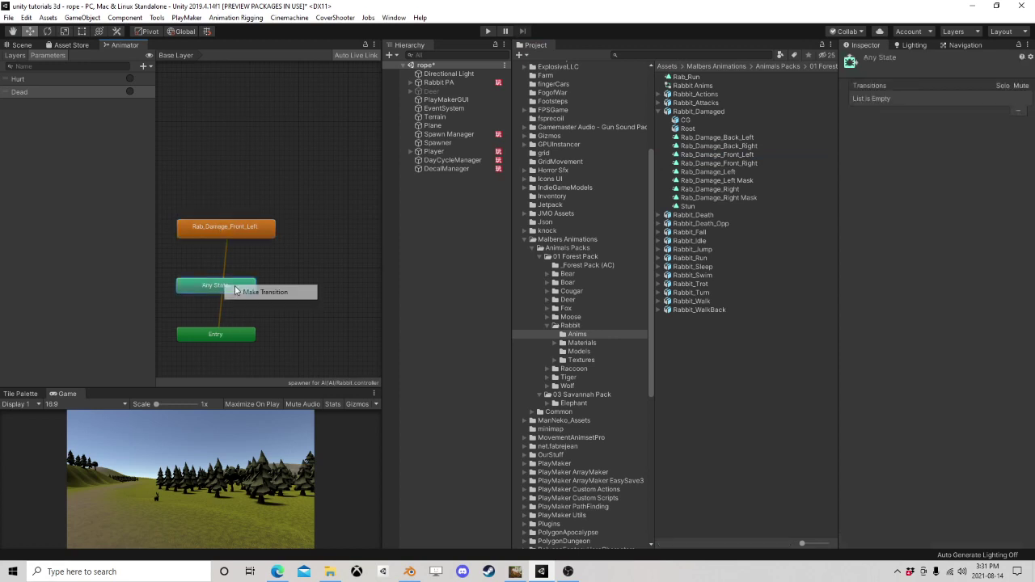
pyautogui.click(266, 292)
pyautogui.click(252, 237)
# Step: Set the Any State to Rab_Damage_Front_Left transition's duration to 0 and add Hurt as its condition
pyautogui.click(221, 261)
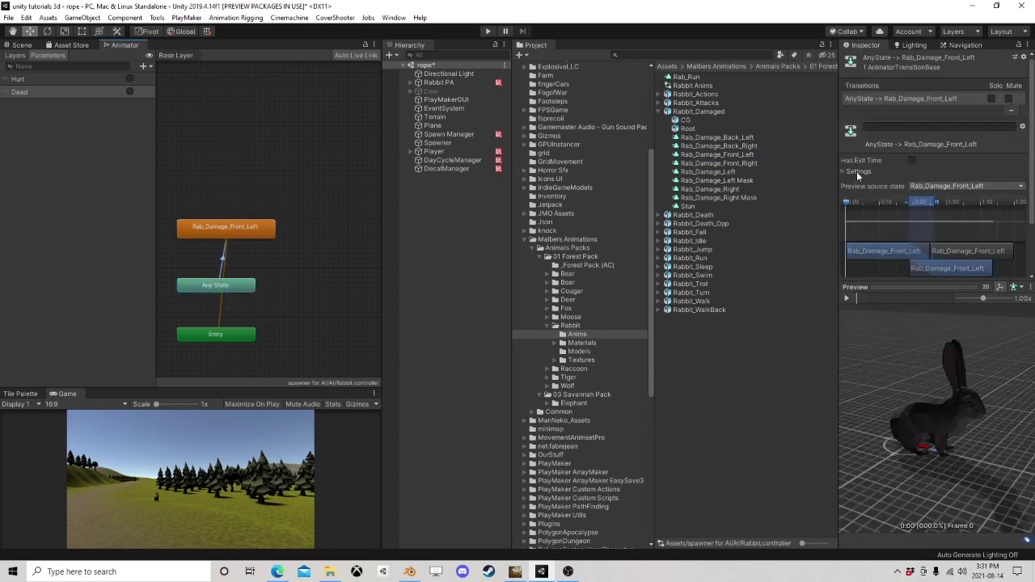
pyautogui.click(844, 171)
pyautogui.click(938, 203)
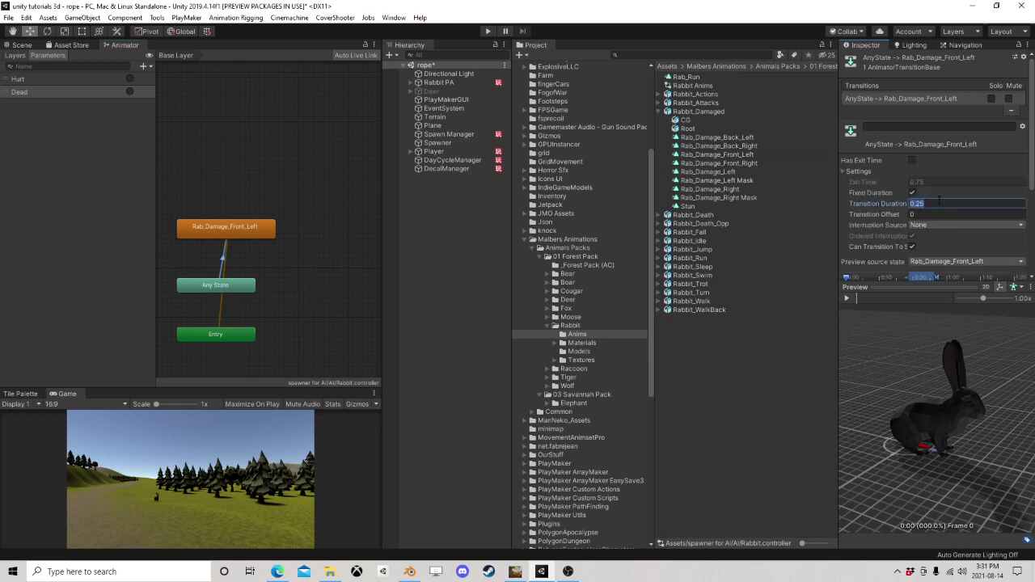
pyautogui.write('0')
pyautogui.scroll(-3, 932, 184)
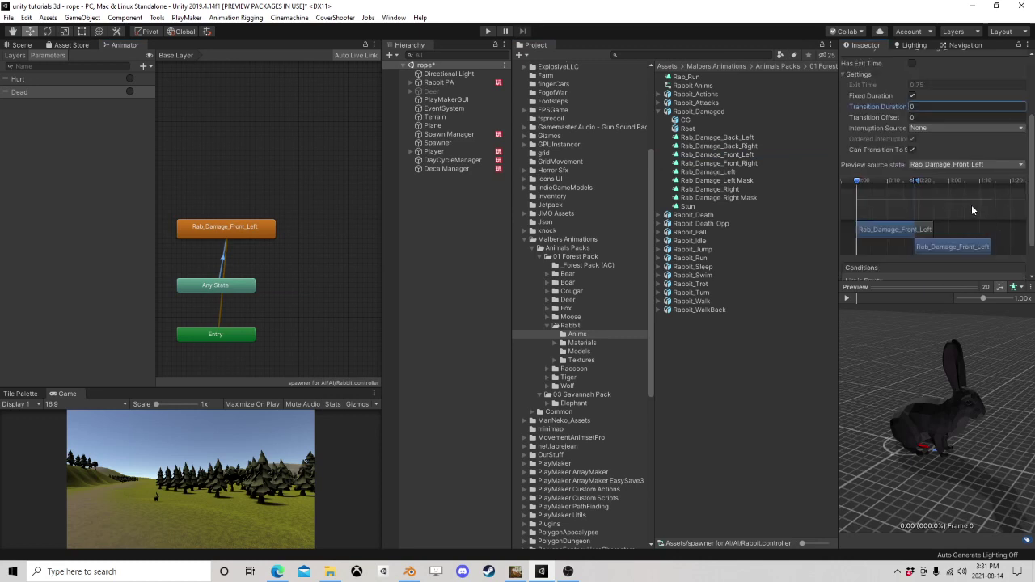
pyautogui.scroll(-2, 894, 270)
pyautogui.click(995, 249)
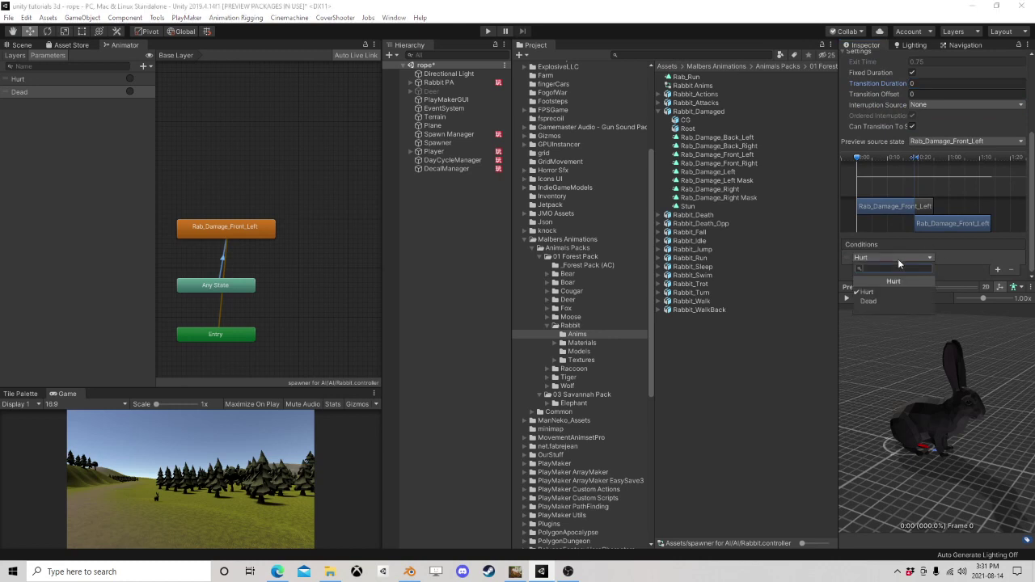
# Step: Preview Rab_Death01 and Rab_Death02, and add Rab_Death02 as a state with a transition from Any State
pyautogui.click(659, 112)
pyautogui.click(660, 120)
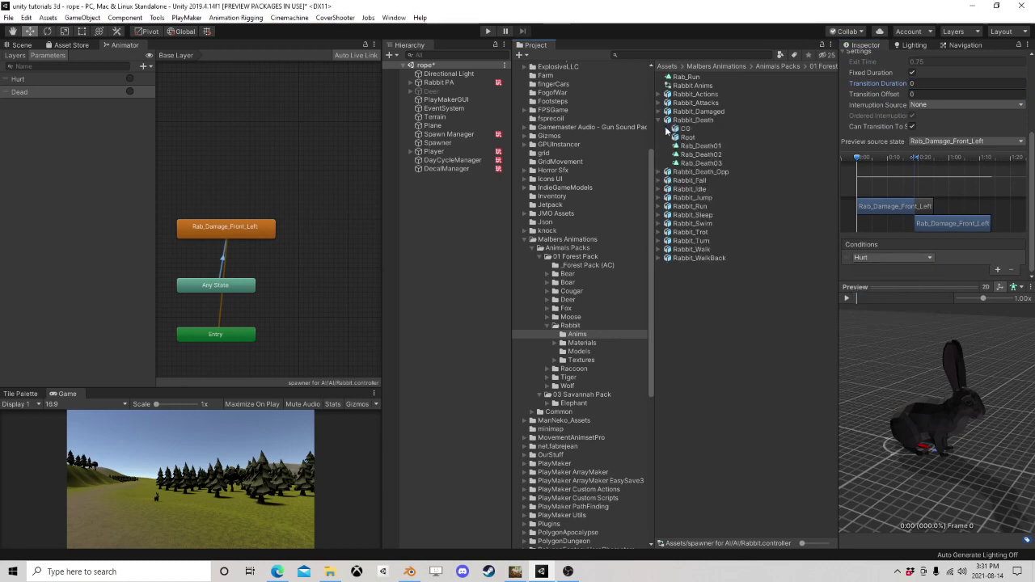
pyautogui.click(700, 146)
pyautogui.click(848, 298)
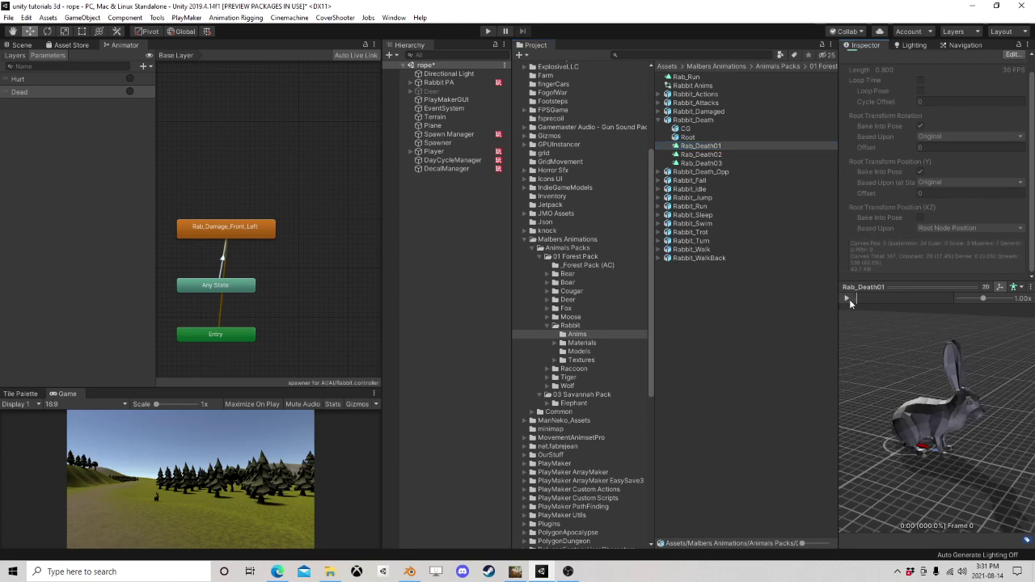
pyautogui.click(702, 154)
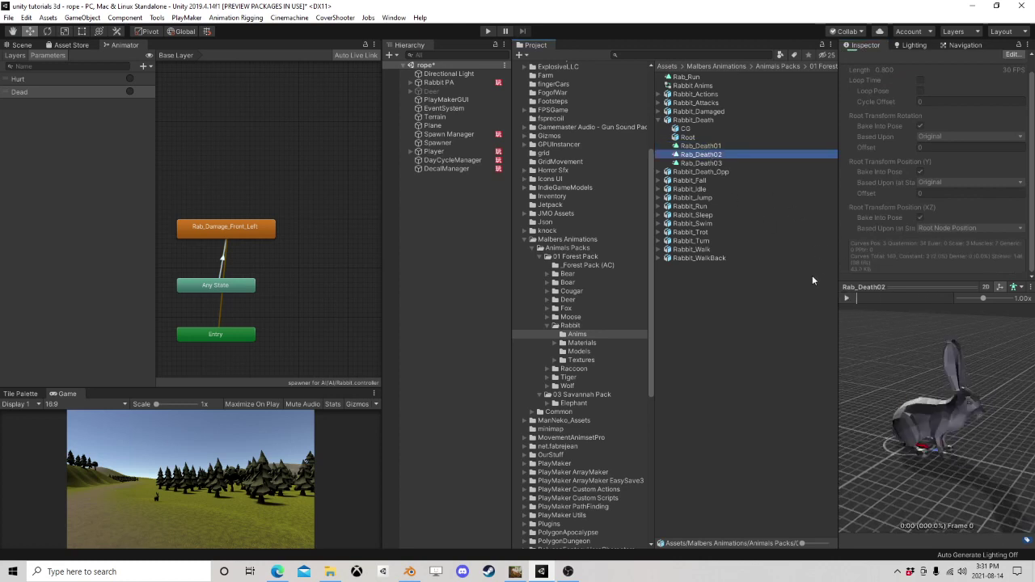
pyautogui.click(847, 299)
pyautogui.moveTo(703, 155); pyautogui.dragTo(211, 169)
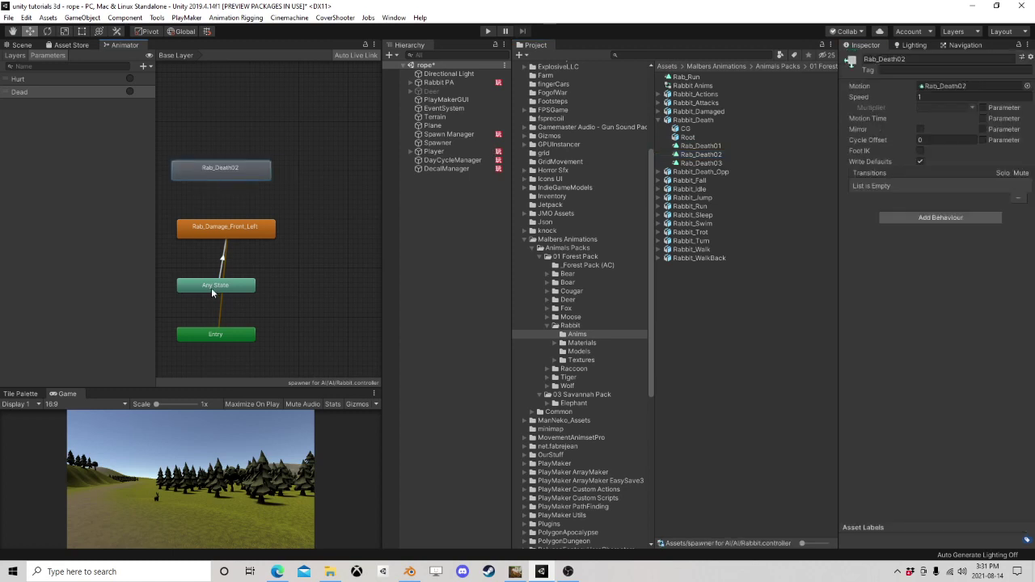
pyautogui.rightClick(211, 288)
pyautogui.click(238, 295)
pyautogui.click(229, 171)
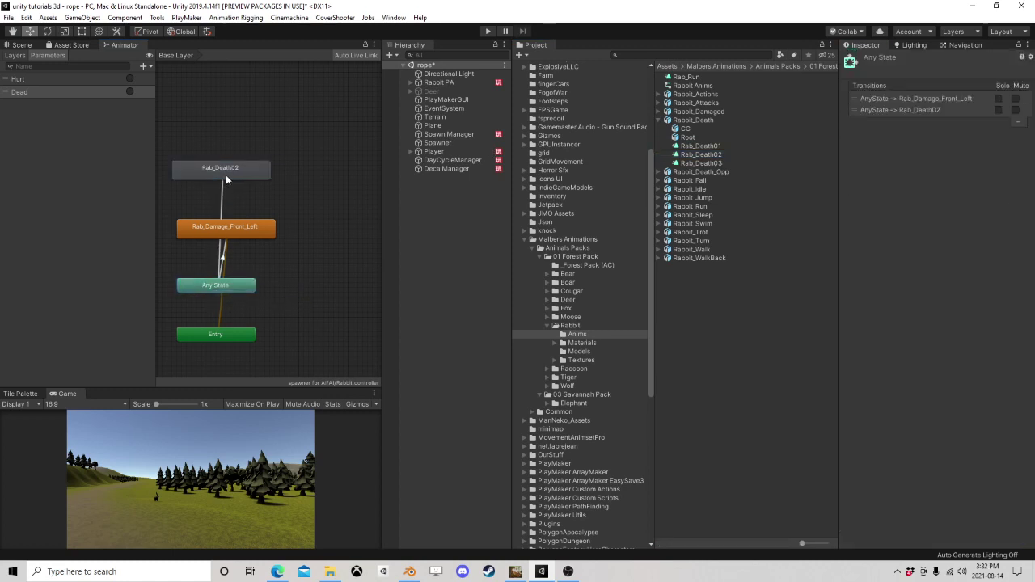
# Step: Set the Any State to Rab_Death02 transition's duration to 0 and add Dead as its condition
pyautogui.click(223, 187)
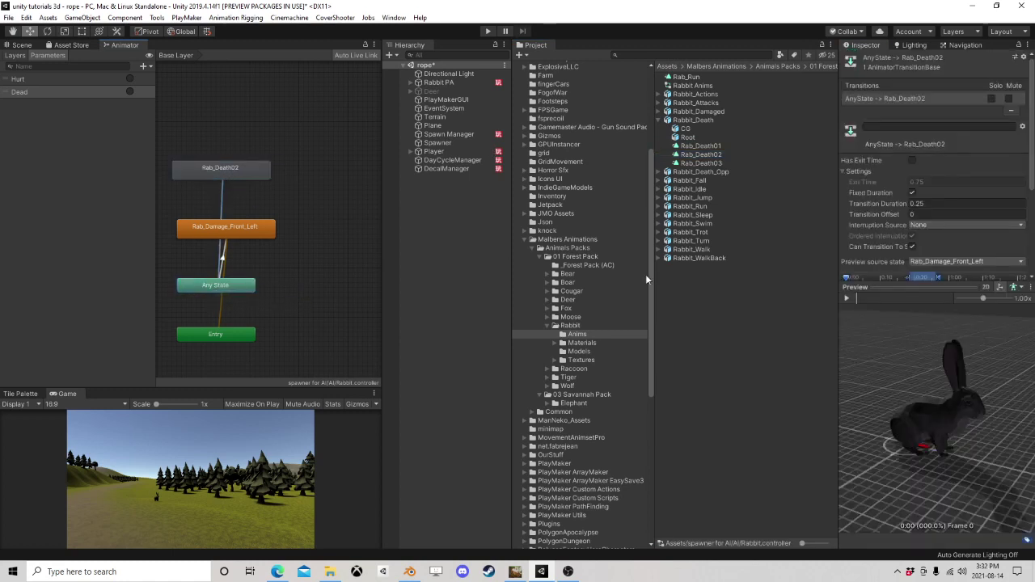
pyautogui.doubleClick(918, 203)
pyautogui.write('0')
pyautogui.scroll(-2, 977, 178)
pyautogui.scroll(-1, 977, 178)
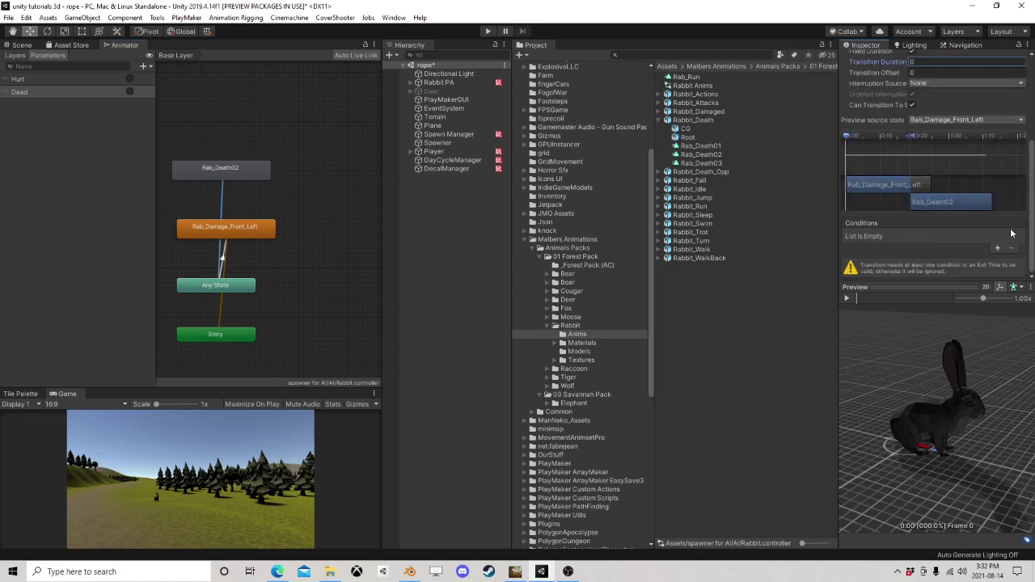
pyautogui.click(999, 252)
pyautogui.click(893, 257)
pyautogui.click(873, 300)
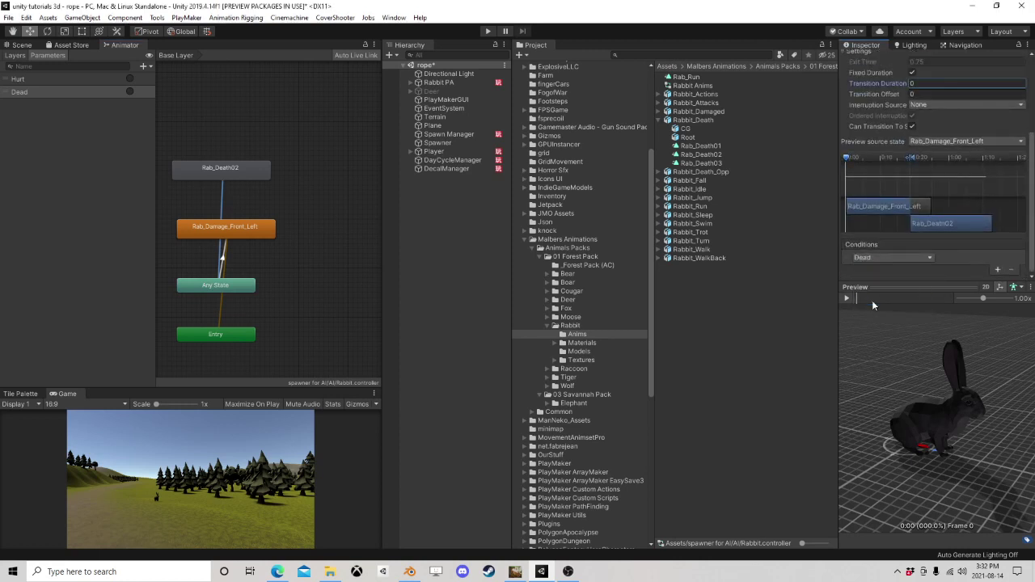
# Step: Spread the Rab_Death02 and Rab_Damage_Front_Left states apart above Any State in the animator graph
pyautogui.moveTo(241, 182); pyautogui.dragTo(211, 187)
pyautogui.scroll(-3, 213, 227)
pyautogui.moveTo(213, 228); pyautogui.dragTo(233, 212)
pyautogui.moveTo(313, 254); pyautogui.dragTo(263, 232, button='middle')
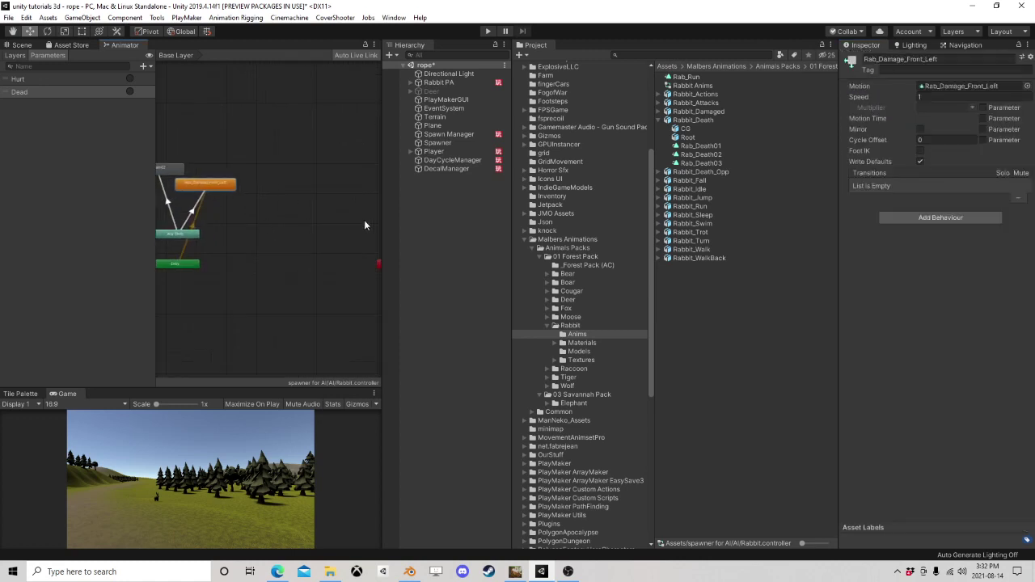
# Step: Add a Nav Mesh Agent component to Rabbit PA and inspect its cylinder in the Scene view alongside the agent's settings
pyautogui.click(547, 326)
pyautogui.click(442, 84)
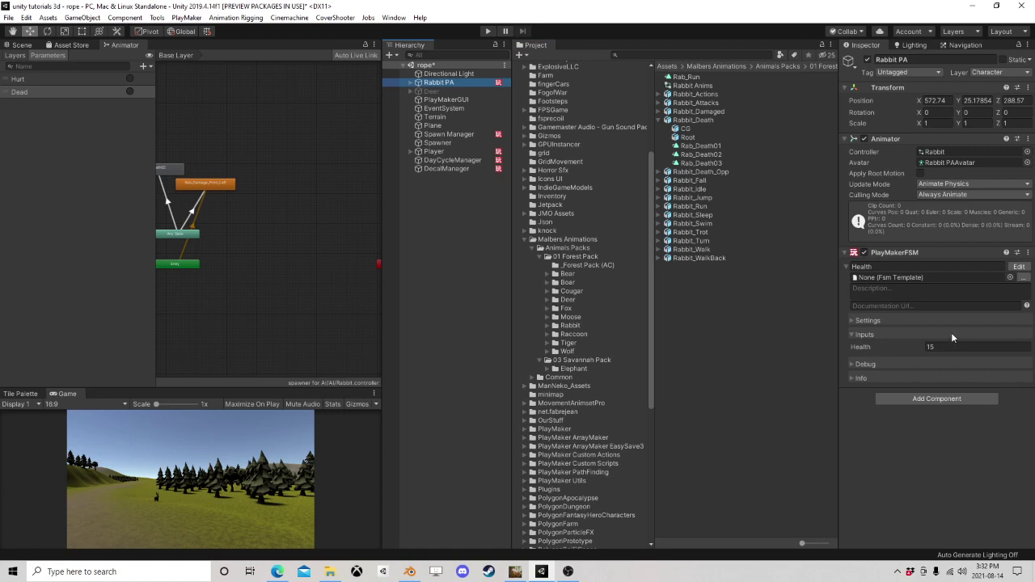
pyautogui.click(960, 399)
pyautogui.write('navmesh')
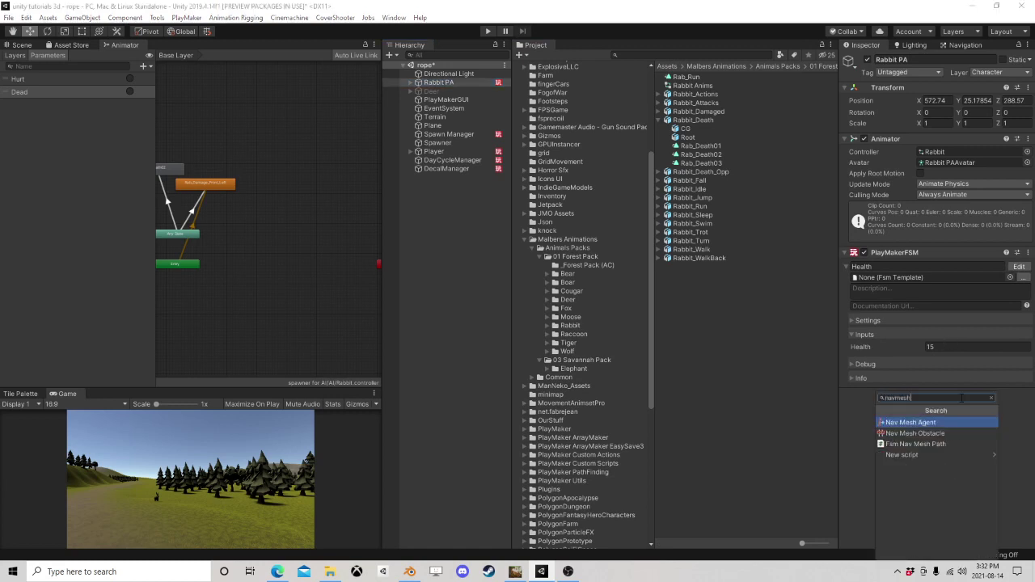
pyautogui.press('Return')
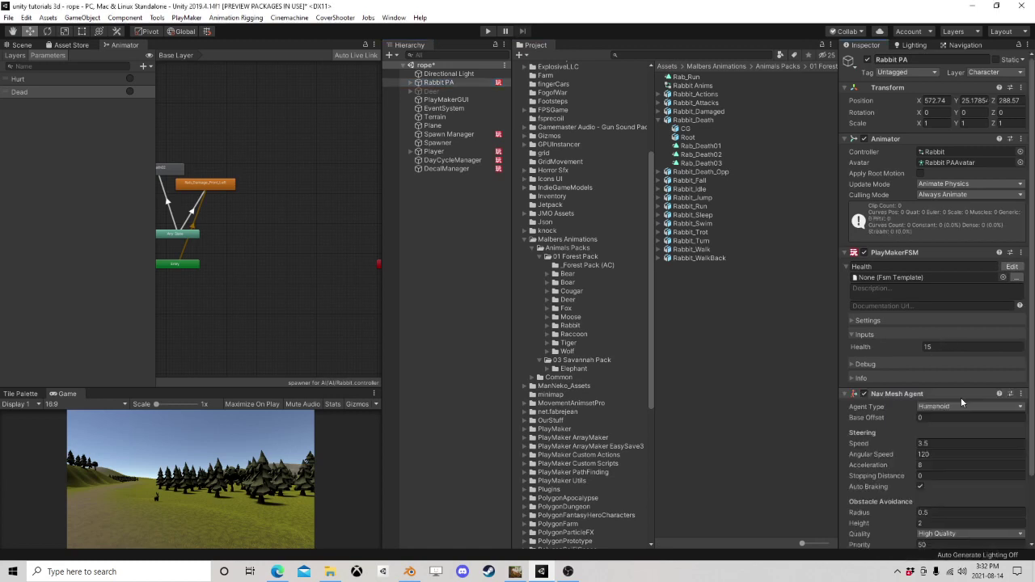
pyautogui.click(22, 45)
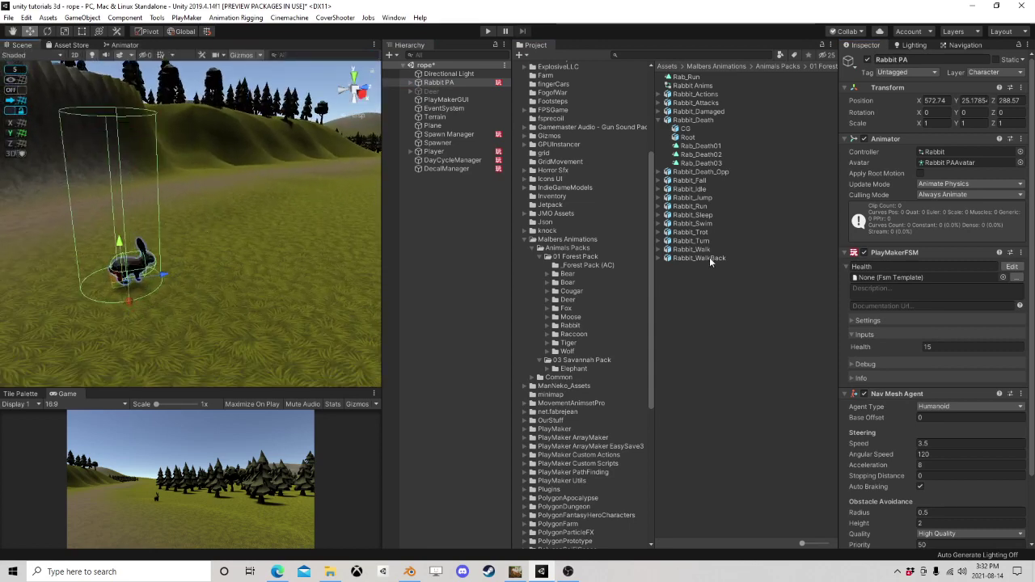
pyautogui.scroll(-3, 939, 412)
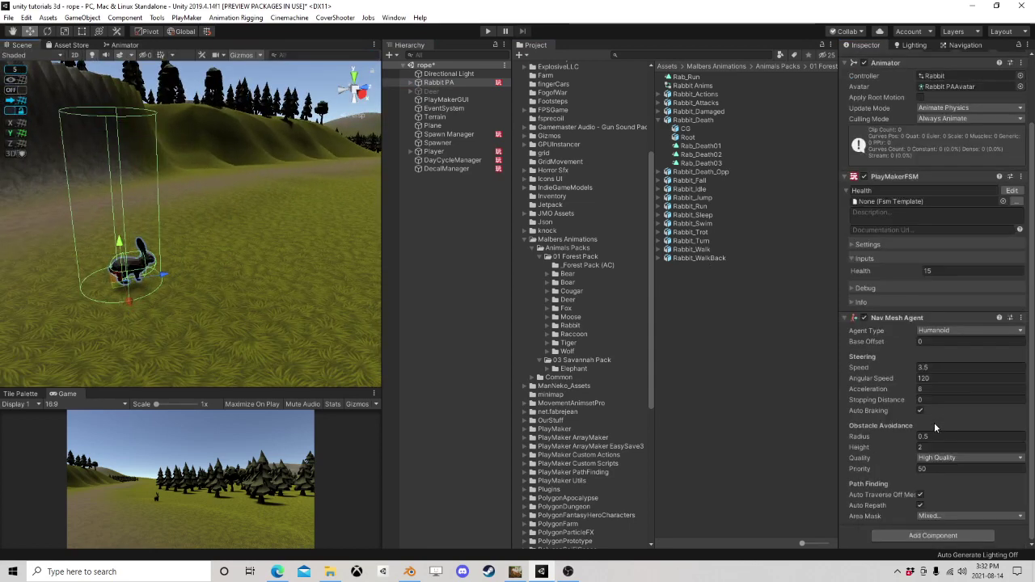
# Step: Set the rabbit's Nav Mesh Agent Speed to 1 and Stopping Distance to 1
pyautogui.click(949, 368)
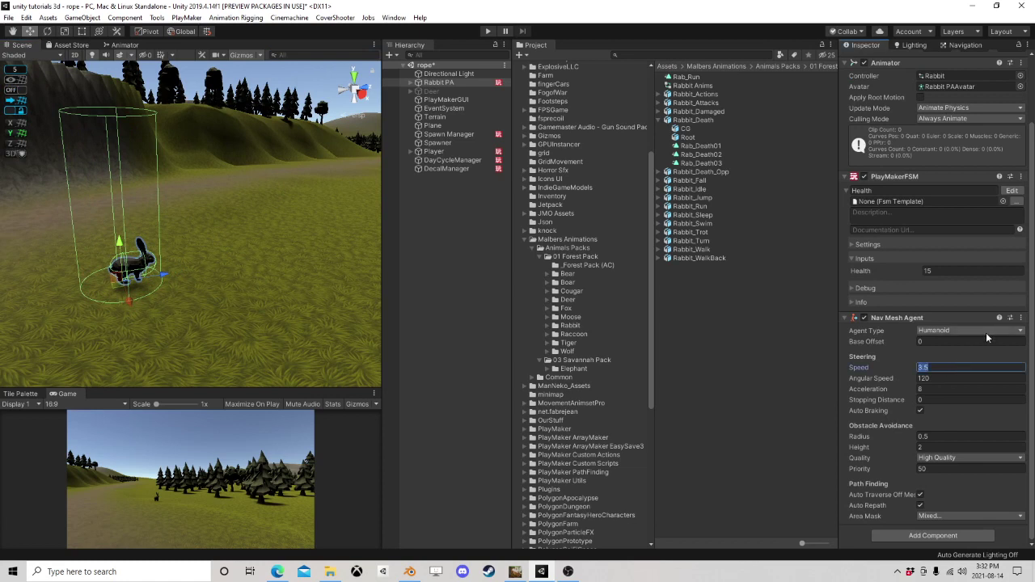
pyautogui.write('1')
pyautogui.click(930, 388)
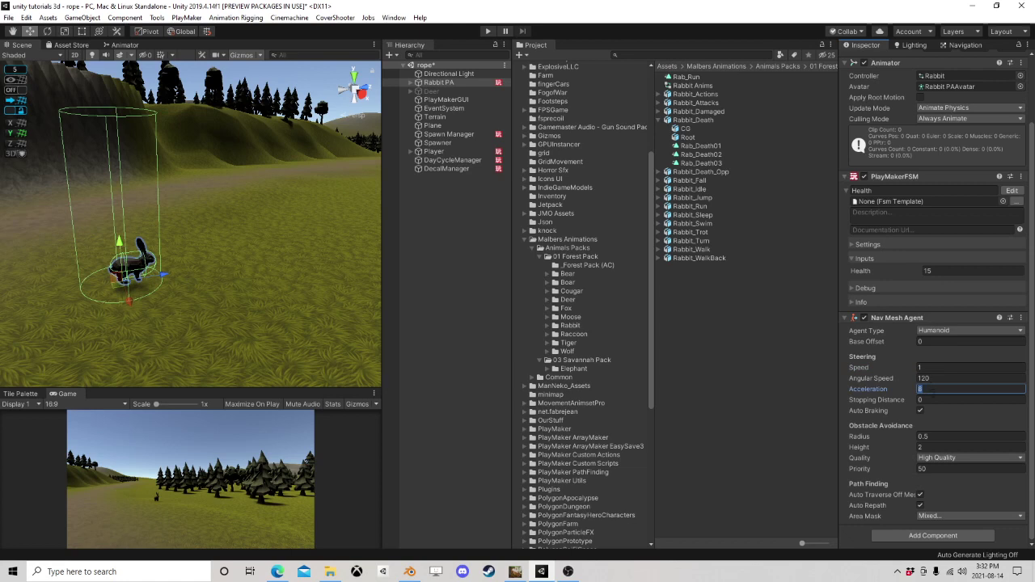
pyautogui.write('6')
pyautogui.click(933, 400)
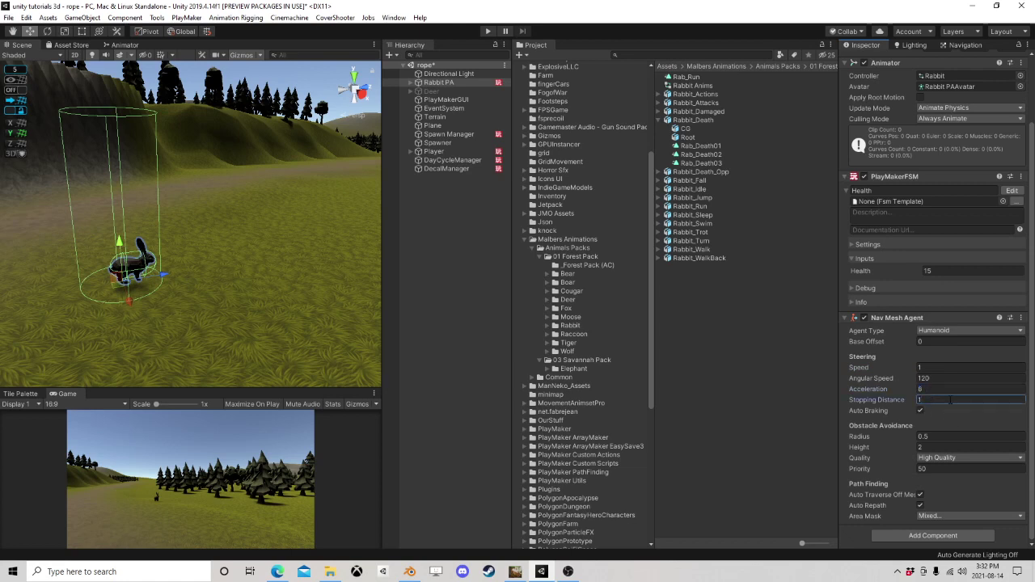
pyautogui.write('1')
# Step: Set the Nav Mesh Agent's obstacle avoidance Radius to 0.15 and Height to 0.5, and collapse the component
pyautogui.click(942, 435)
pyautogui.write('.15')
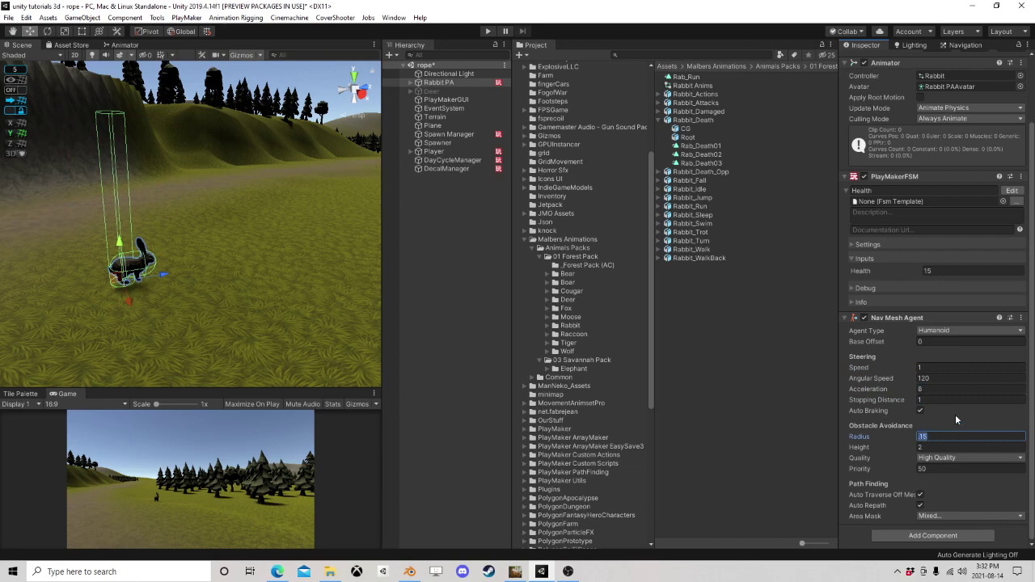
pyautogui.click(946, 399)
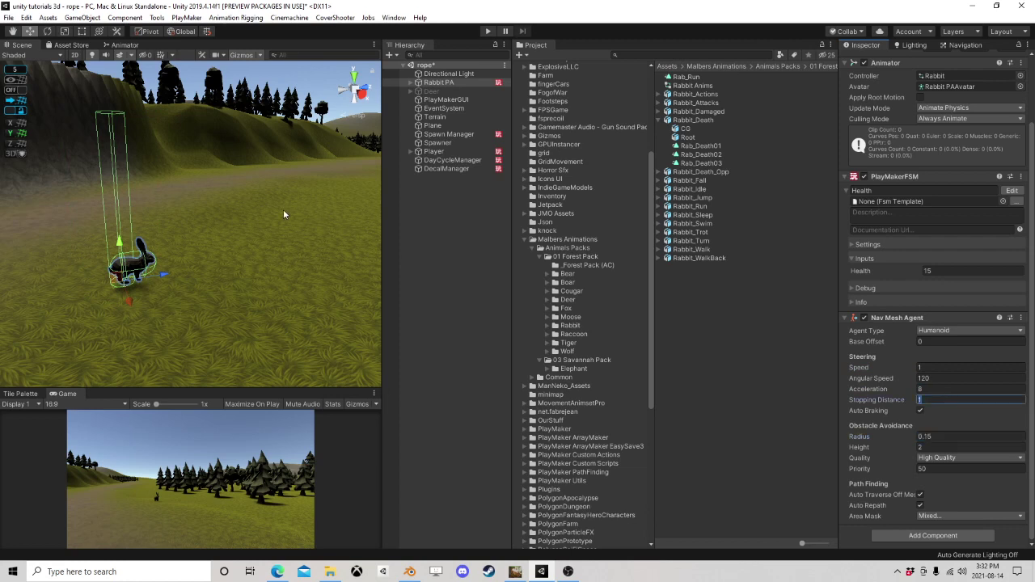
pyautogui.click(946, 451)
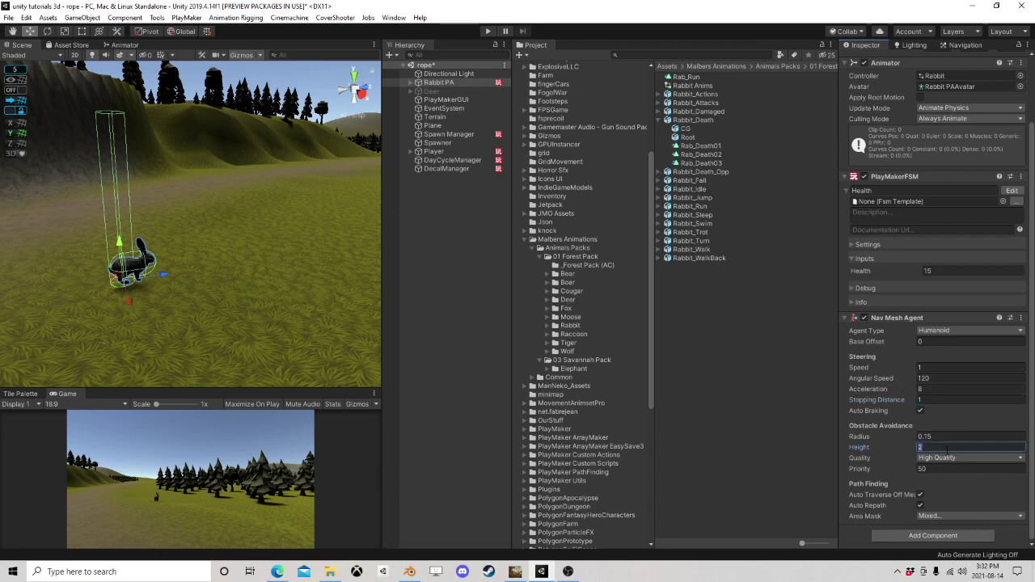
pyautogui.write('0.5')
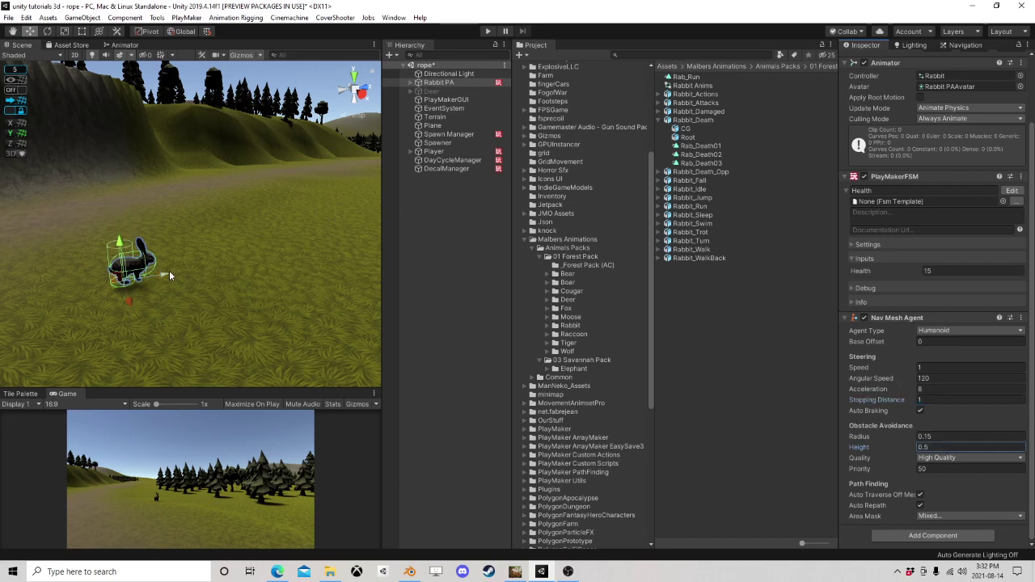
pyautogui.moveTo(169, 276); pyautogui.dragTo(168, 252, button='right')
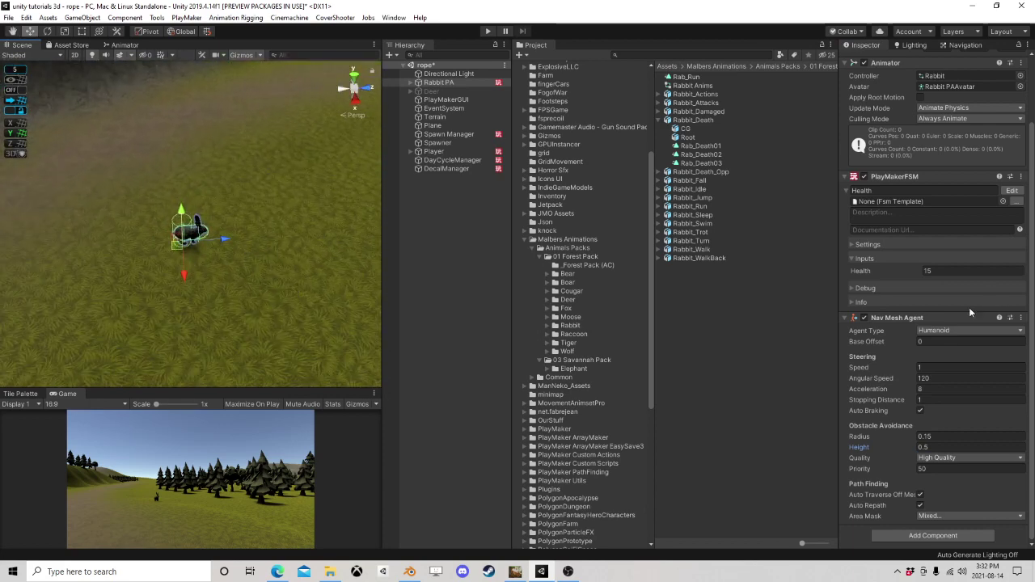
pyautogui.click(846, 317)
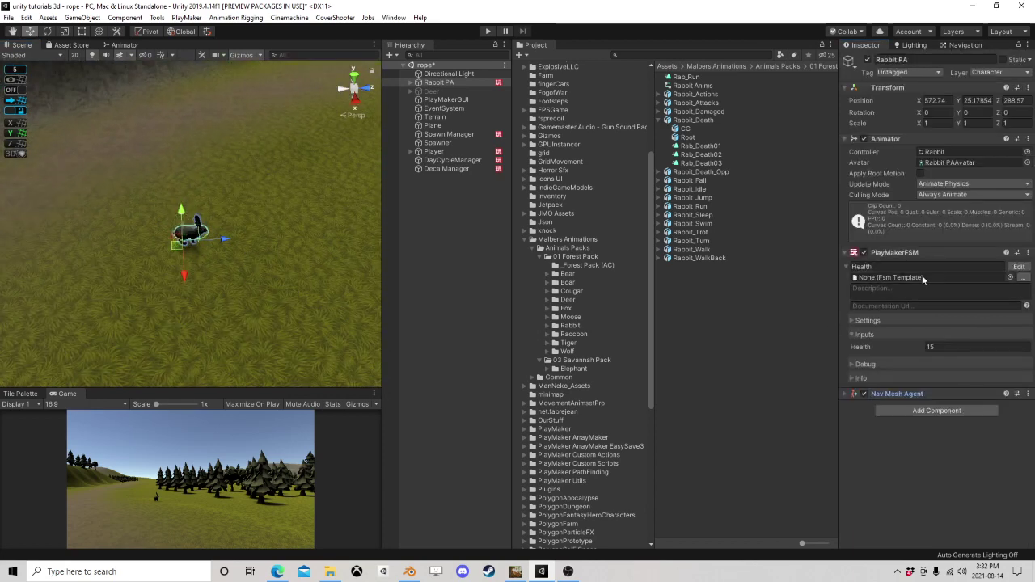
# Step: Add a second PlayMakerFSM component to Rabbit PA and name it AIBrain
pyautogui.click(927, 409)
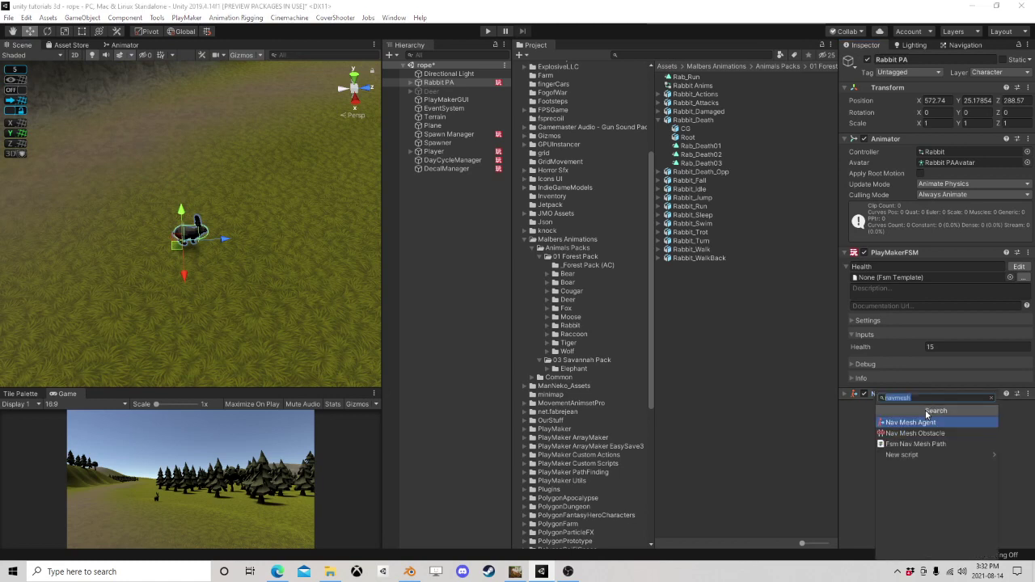
pyautogui.click(852, 412)
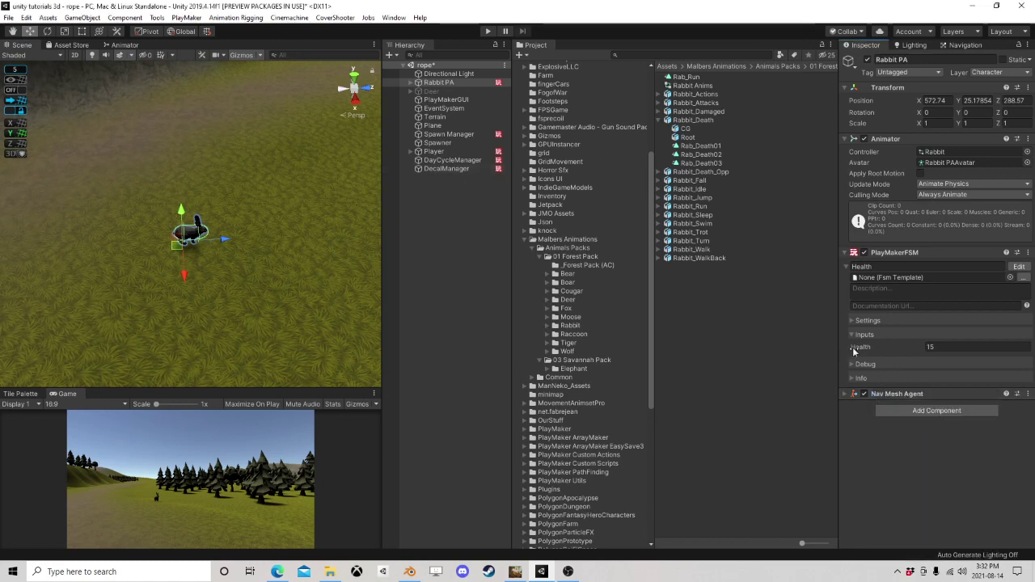
pyautogui.click(932, 410)
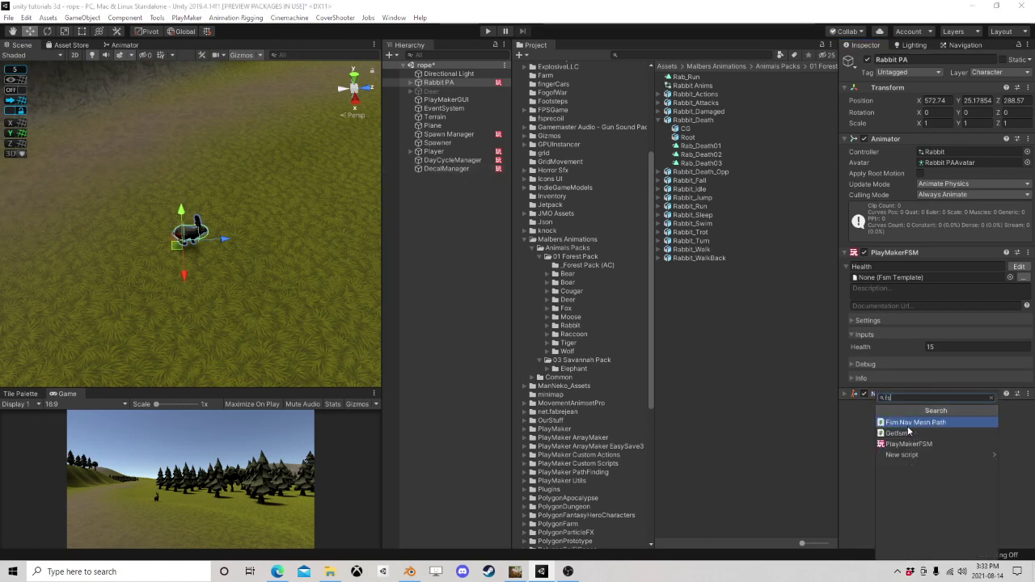
pyautogui.write('playmaker')
pyautogui.click(908, 437)
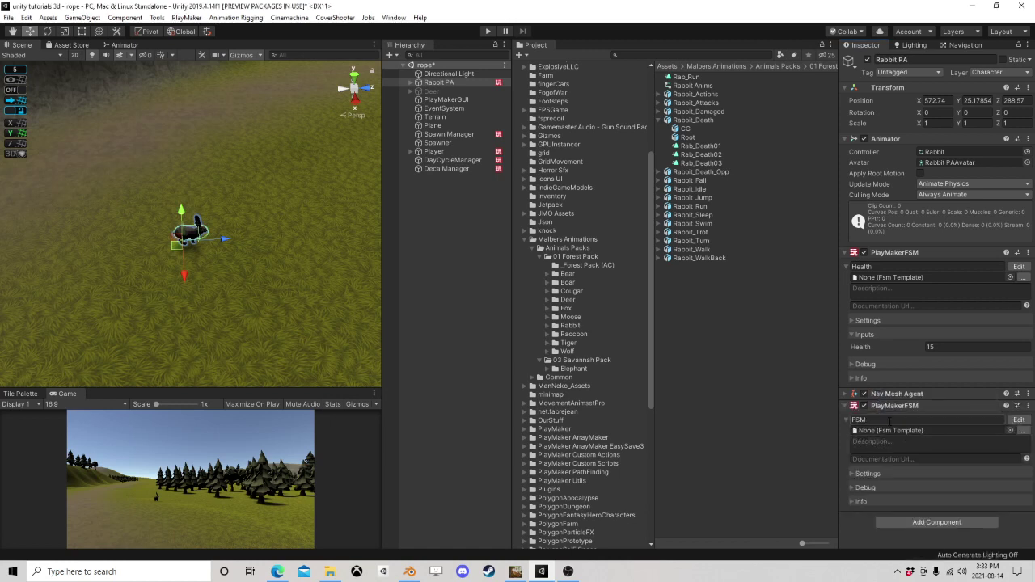
pyautogui.click(890, 420)
pyautogui.write('AIBrain')
# Step: In State 3 of the Health FSM, retarget the Enable FSM action for "AI Brain" to AIBrain and close the editor
pyautogui.click(1020, 266)
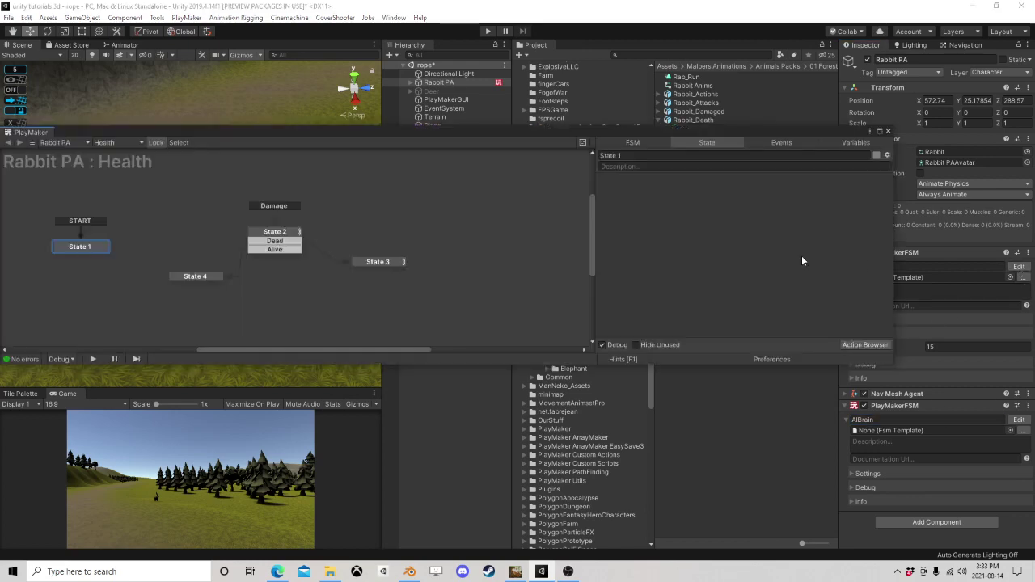
pyautogui.click(399, 262)
pyautogui.scroll(-4, 705, 281)
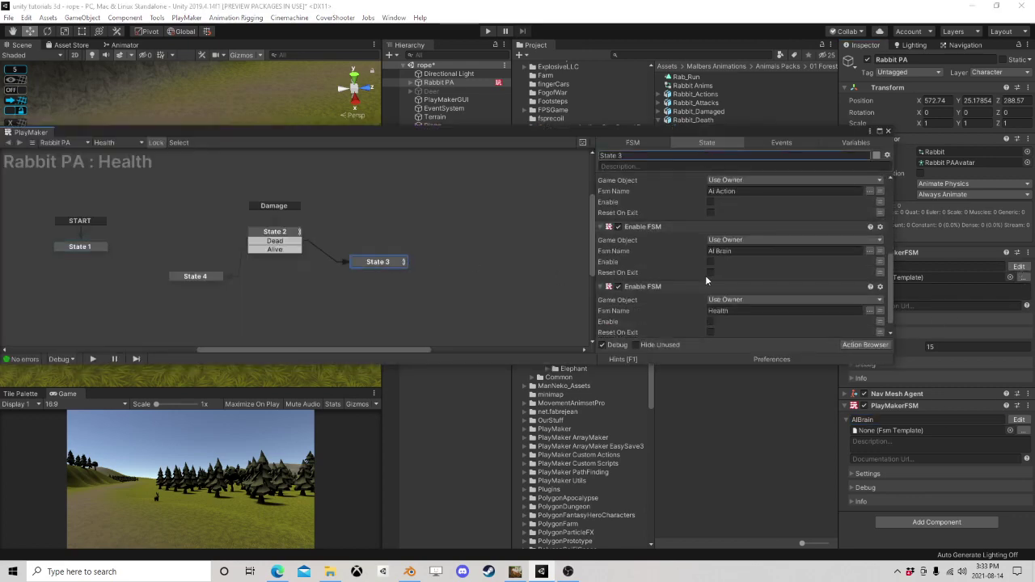
pyautogui.click(869, 251)
pyautogui.click(891, 259)
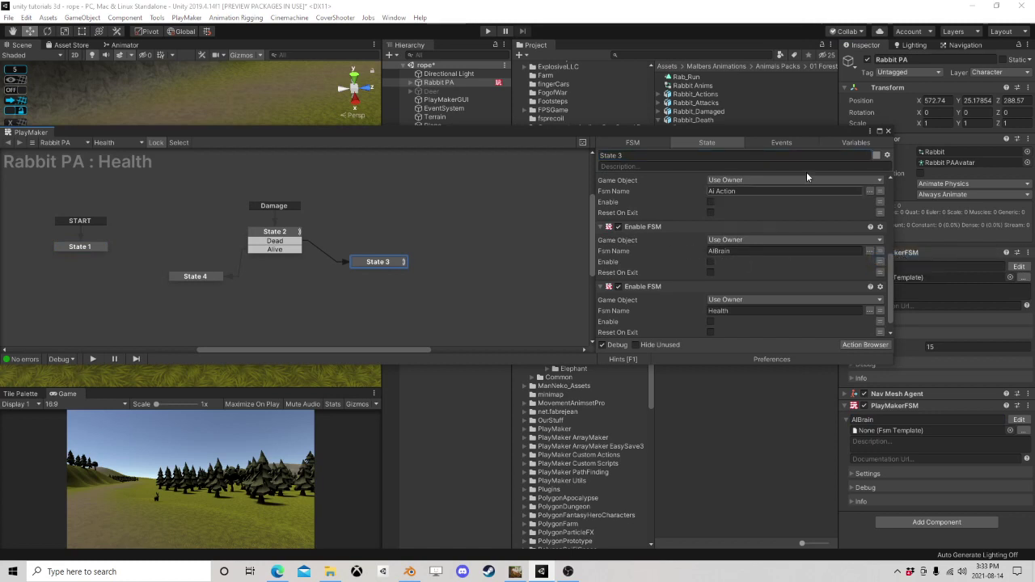
pyautogui.click(889, 132)
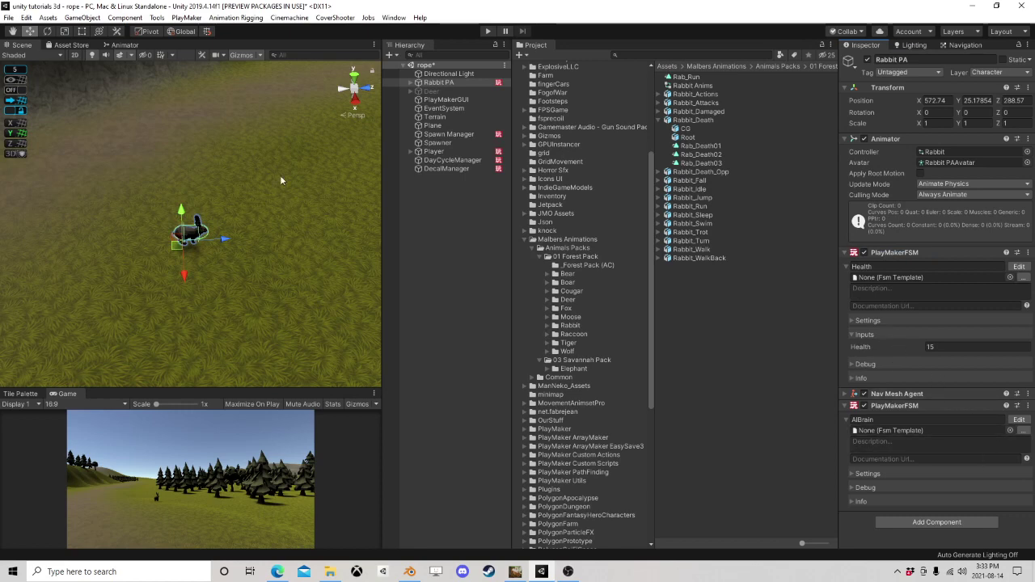
pyautogui.scroll(-3, 211, 198)
pyautogui.scroll(3, 354, 238)
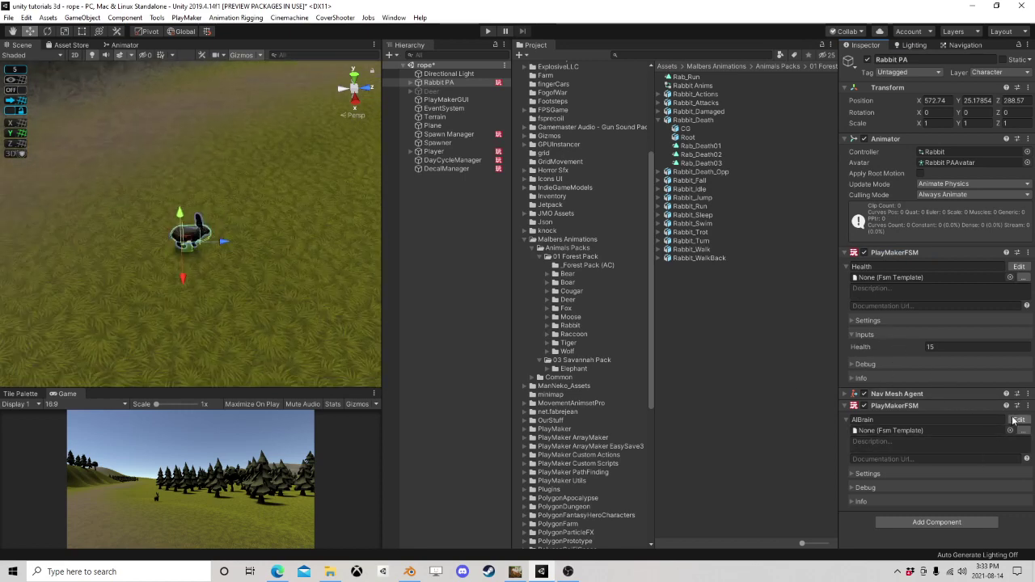
pyautogui.scroll(-2, 219, 211)
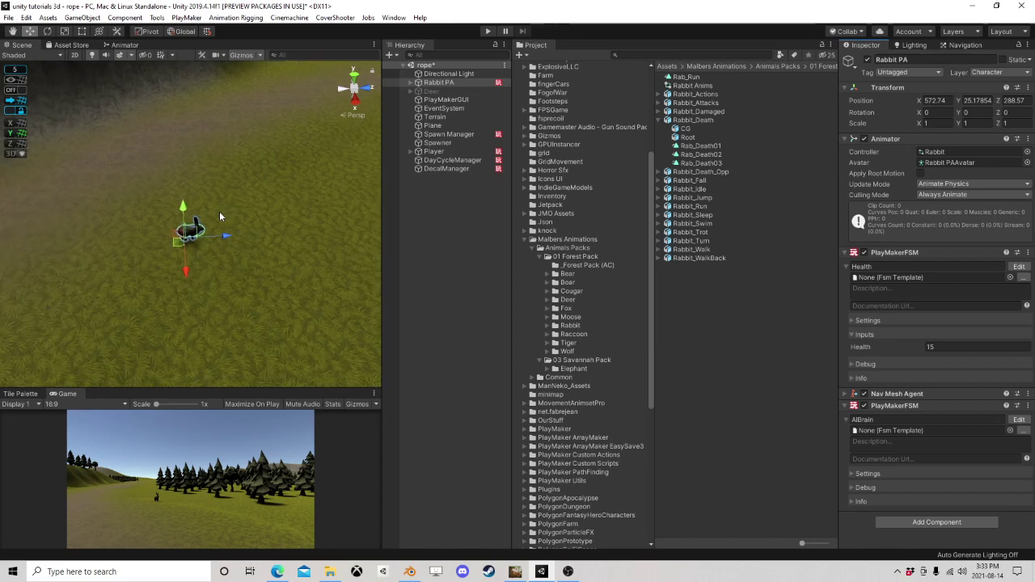
pyautogui.scroll(-2, 215, 220)
pyautogui.moveTo(218, 209); pyautogui.dragTo(214, 238, button='right')
pyautogui.scroll(2, 214, 237)
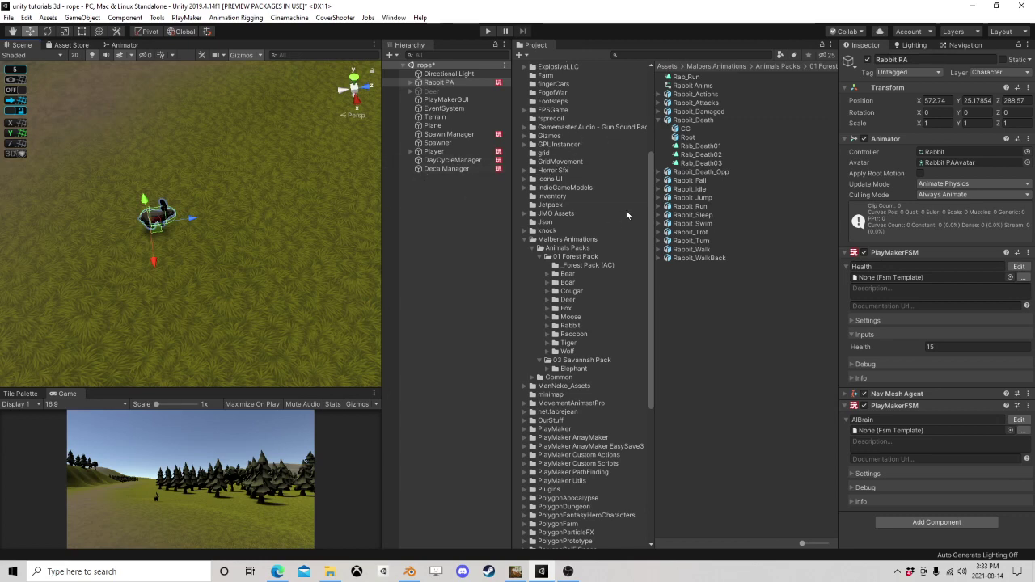
# Step: Add another PlayMakerFSM component to Rabbit PA and name it AiSight
pyautogui.click(659, 120)
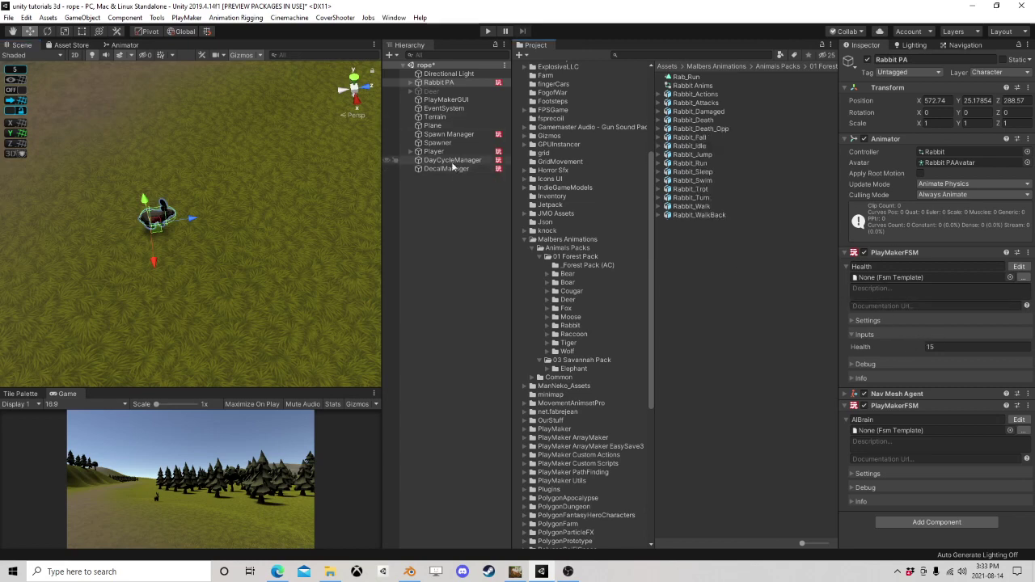
pyautogui.click(913, 522)
pyautogui.click(883, 444)
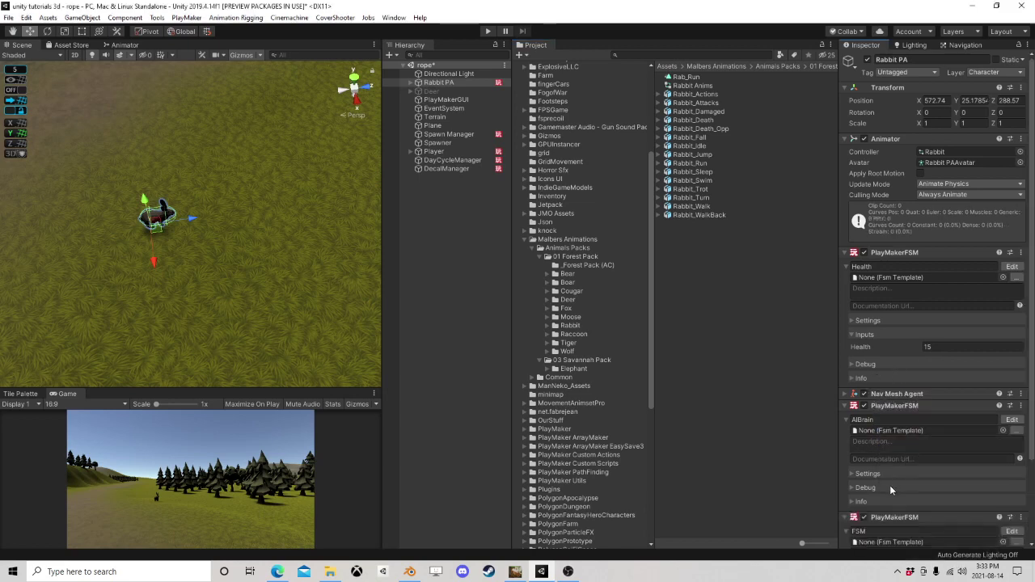
pyautogui.click(878, 433)
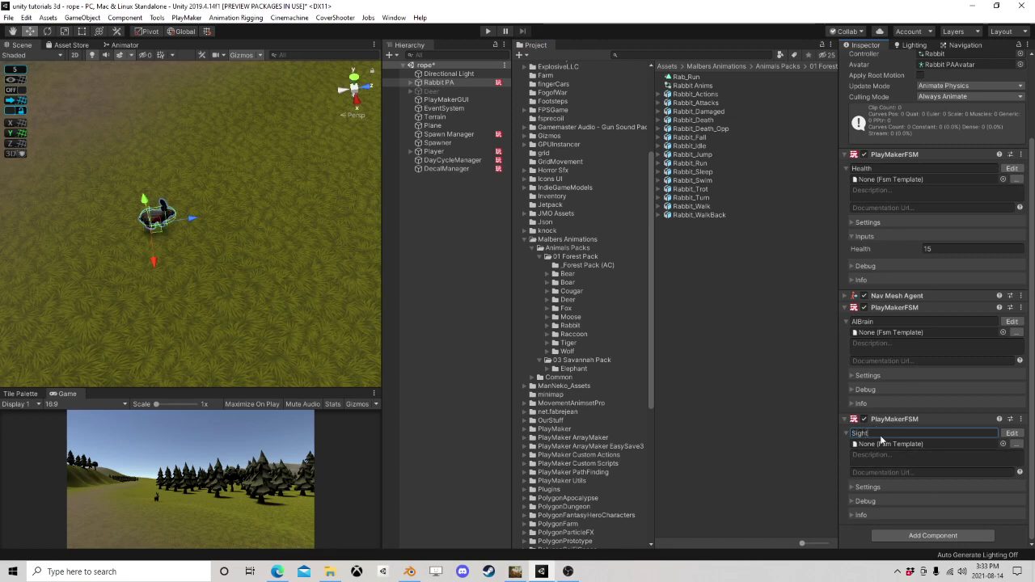
pyautogui.press('Home')
pyautogui.write('AI')
# Step: Open the AiSight FSM for editing, reposition its start state, and add a second state beside it
pyautogui.click(1012, 433)
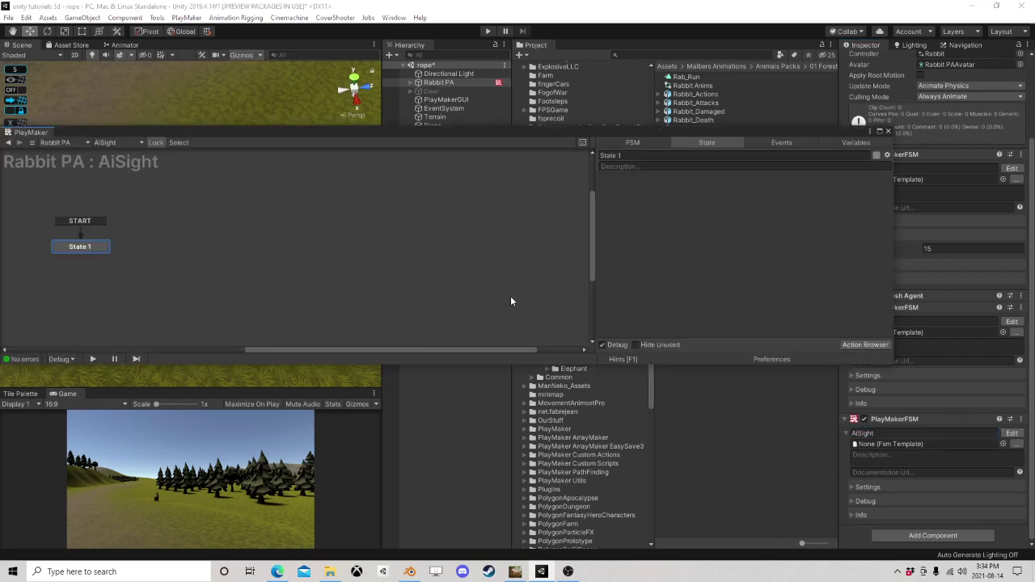
pyautogui.moveTo(69, 247); pyautogui.dragTo(149, 226)
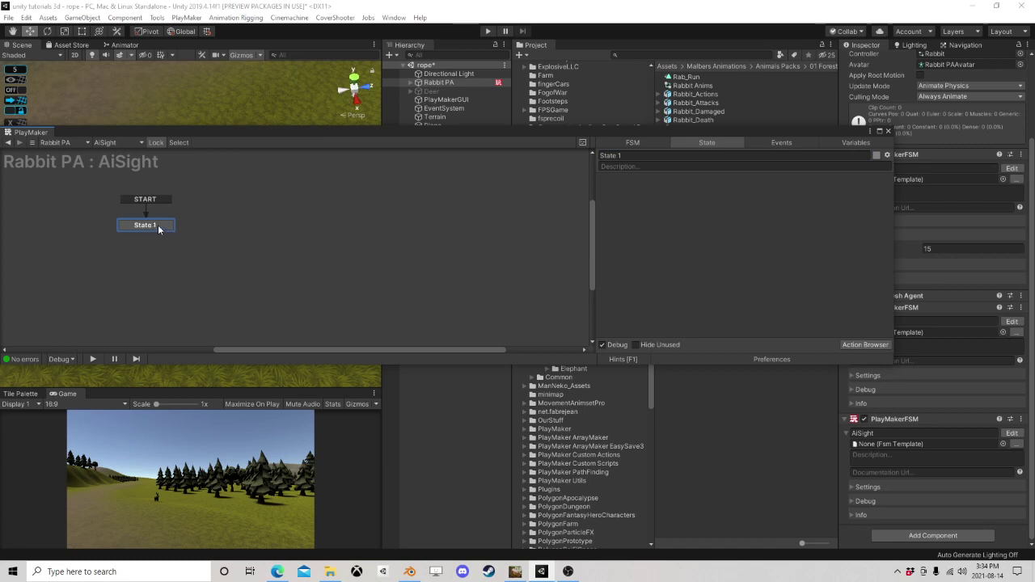
pyautogui.rightClick(158, 225)
pyautogui.click(299, 206)
pyautogui.rightClick(213, 230)
pyautogui.click(243, 235)
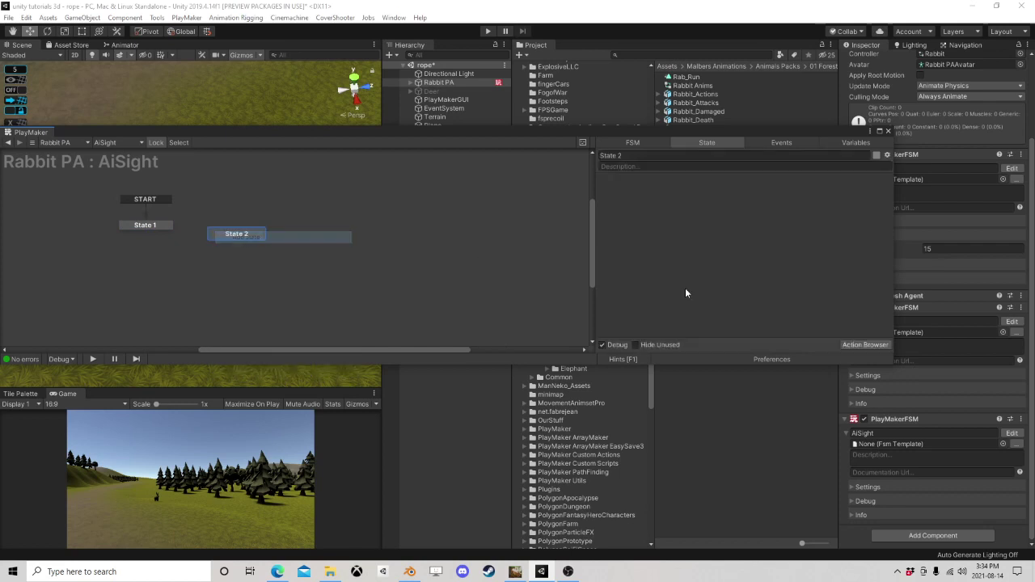
# Step: Find the Get Overlap Sphere action and add it to State 2 of the AiSight FSM
pyautogui.click(864, 344)
pyautogui.write('o')
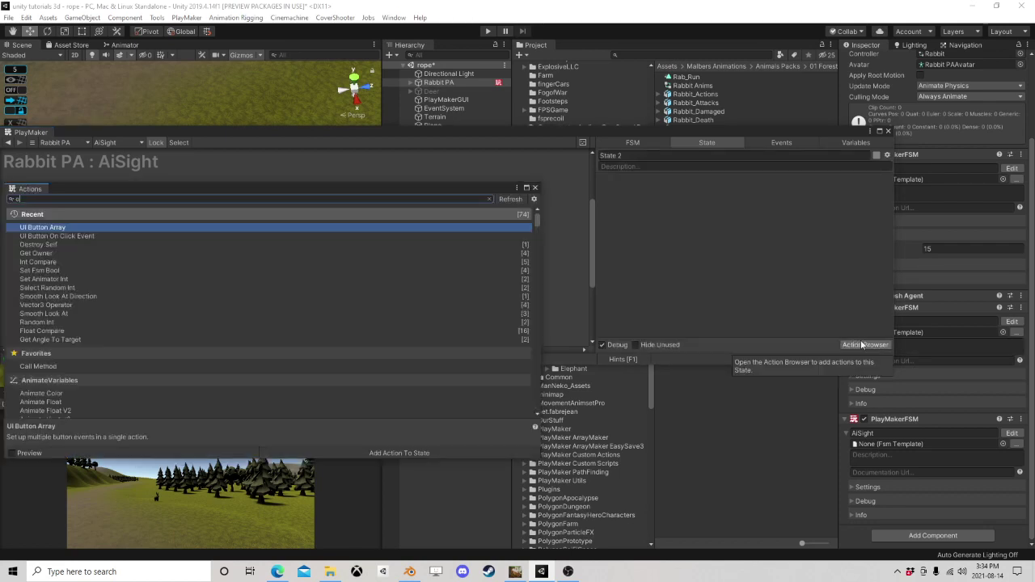
pyautogui.write('verlap')
pyautogui.press('Down')
pyautogui.press('Down')
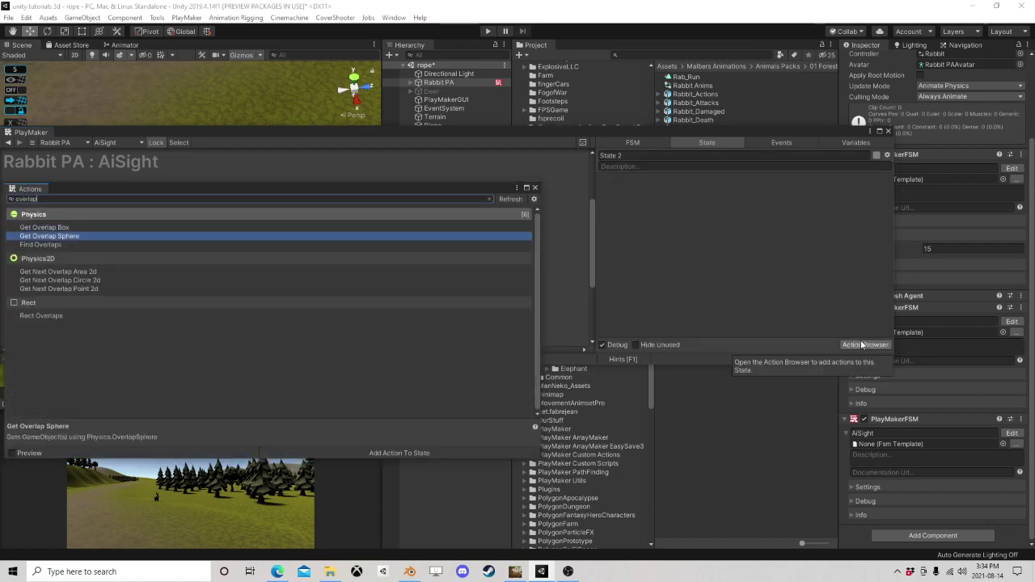
pyautogui.press('Up')
pyautogui.press('Return')
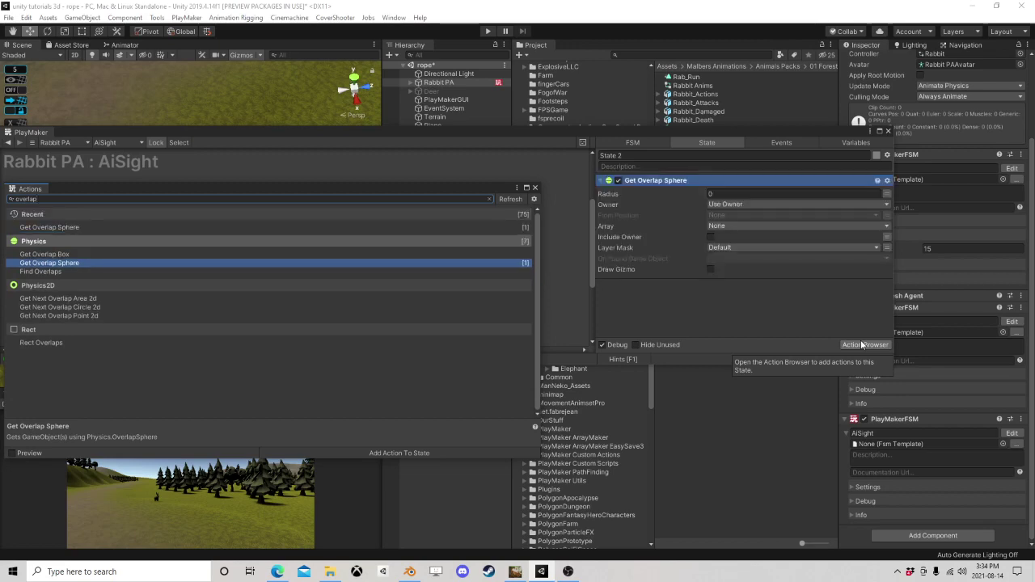
pyautogui.click(534, 188)
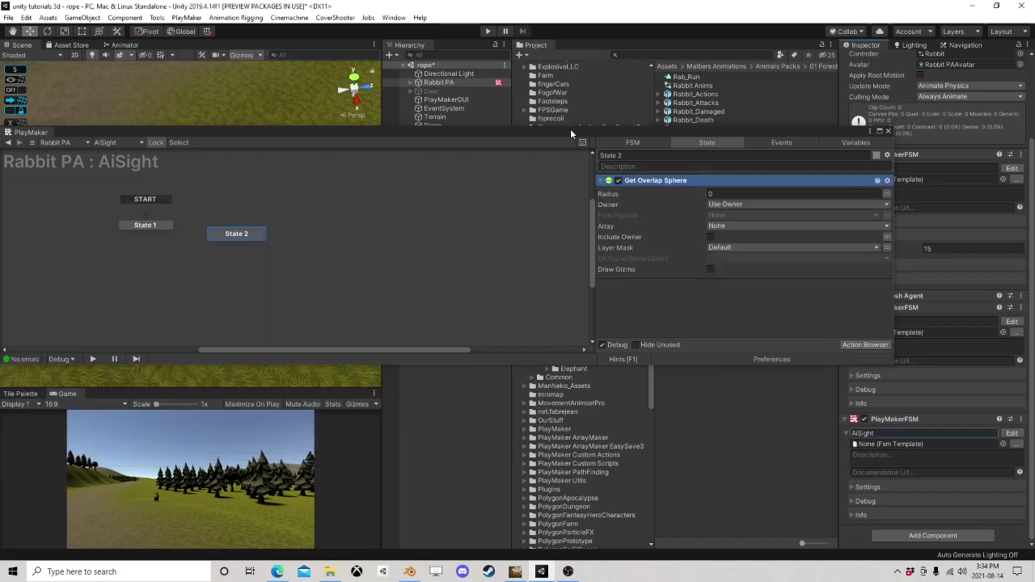
# Step: Set the Get Overlap Sphere Radius to 20 and store its results in a new array variable named SeenObjects
pyautogui.moveTo(569, 129); pyautogui.dragTo(566, 238)
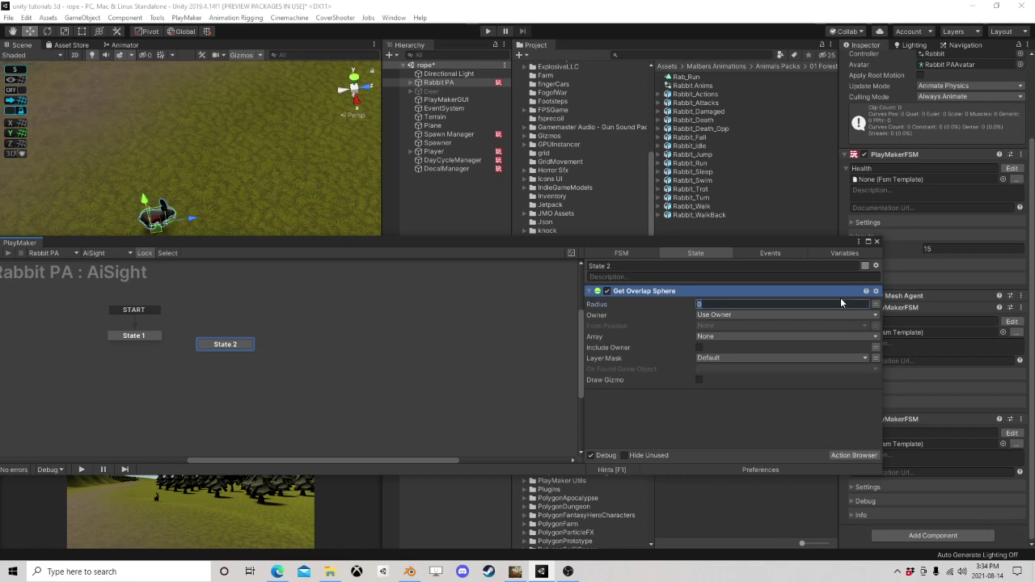
pyautogui.write('15')
pyautogui.press('BackSpace')
pyautogui.press('BackSpace')
pyautogui.write('20')
pyautogui.click(719, 334)
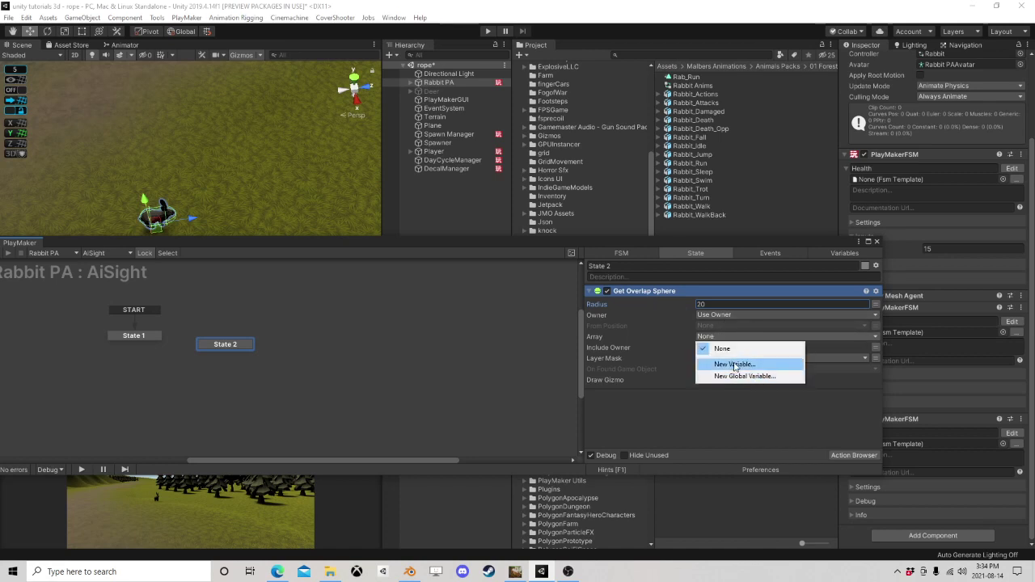
pyautogui.click(720, 361)
pyautogui.write('SeenObjects')
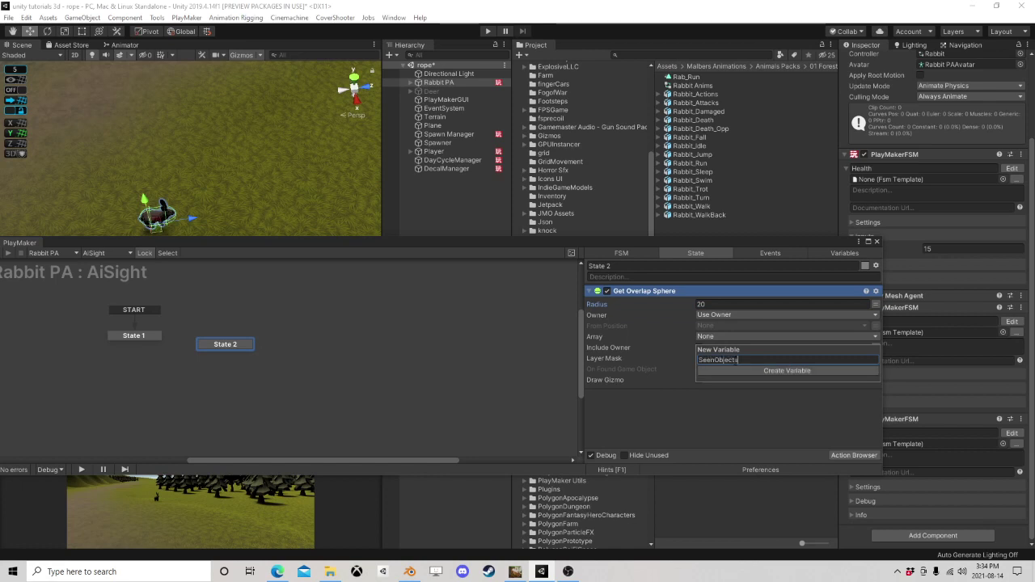
pyautogui.press('Return')
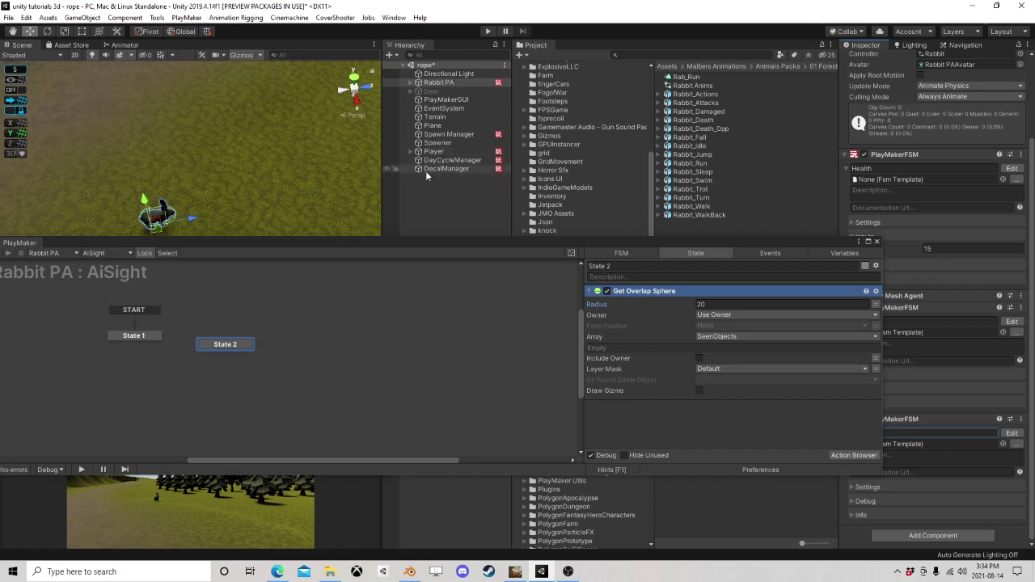
# Step: Check the Player object's layer and set the Get Overlap Sphere Layer Mask to Player in the AiSight FSM
pyautogui.click(435, 151)
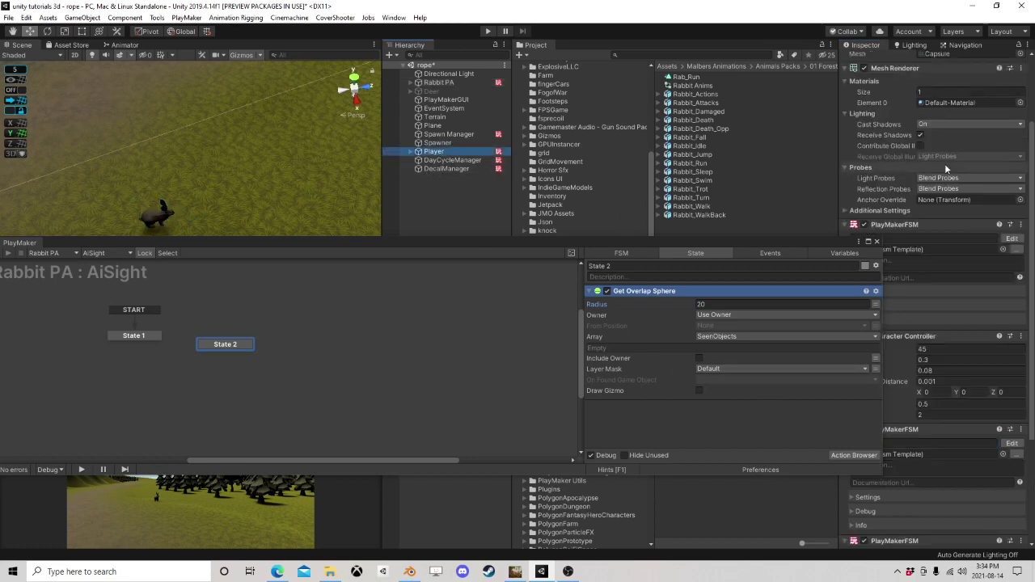
pyautogui.moveTo(829, 244); pyautogui.dragTo(754, 230)
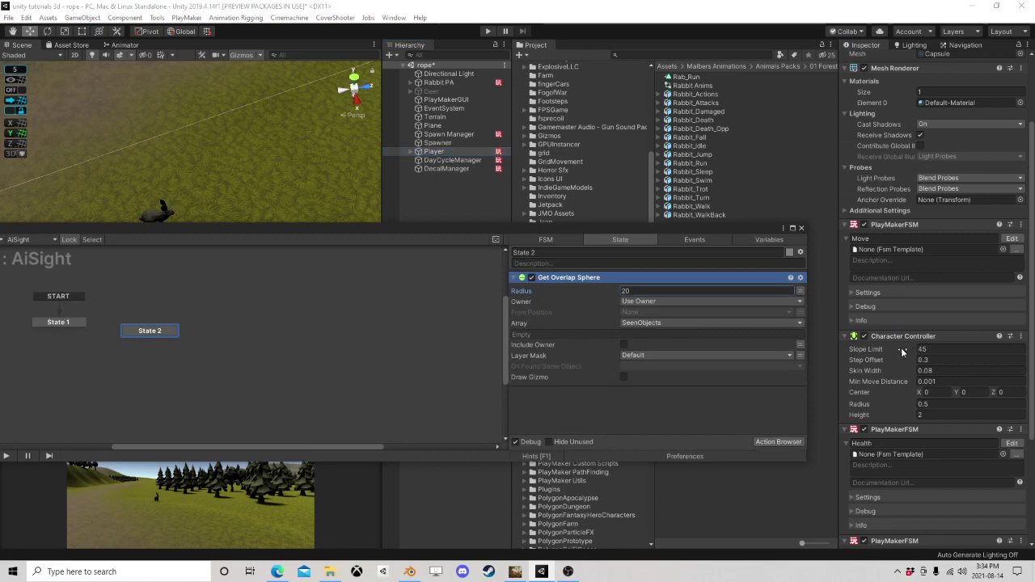
pyautogui.scroll(-4, 920, 358)
pyautogui.scroll(4, 921, 357)
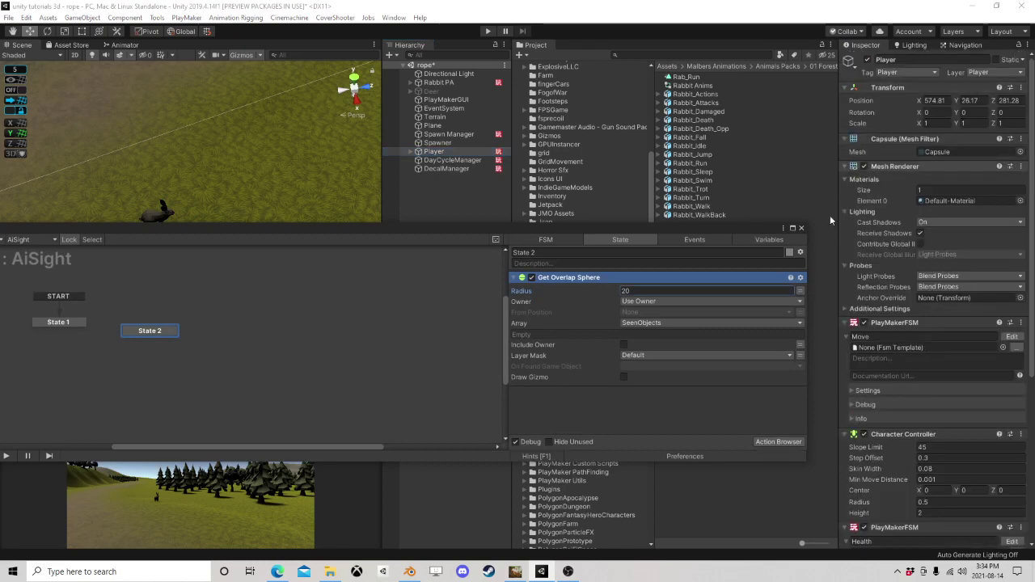
pyautogui.click(624, 356)
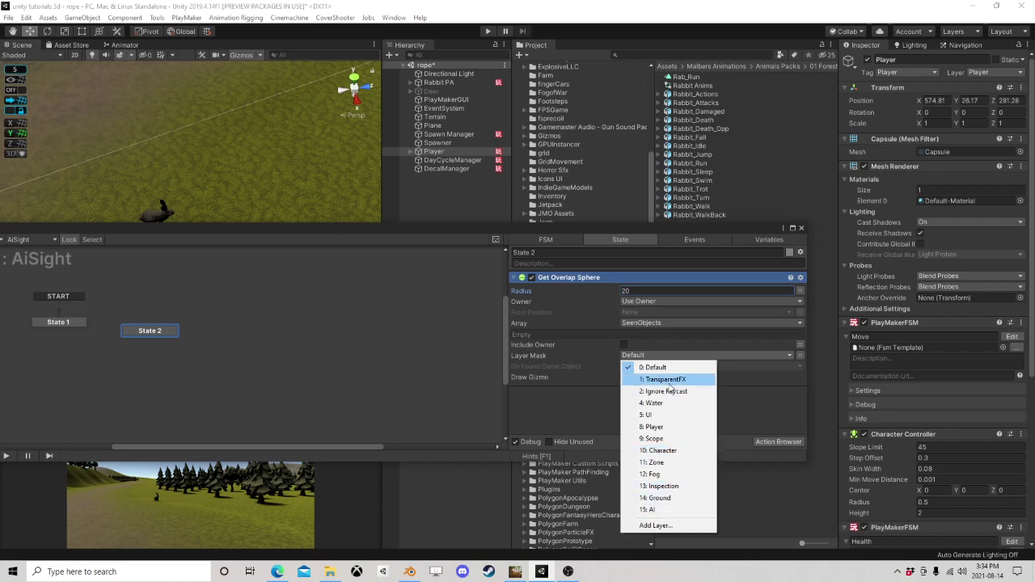
pyautogui.click(672, 427)
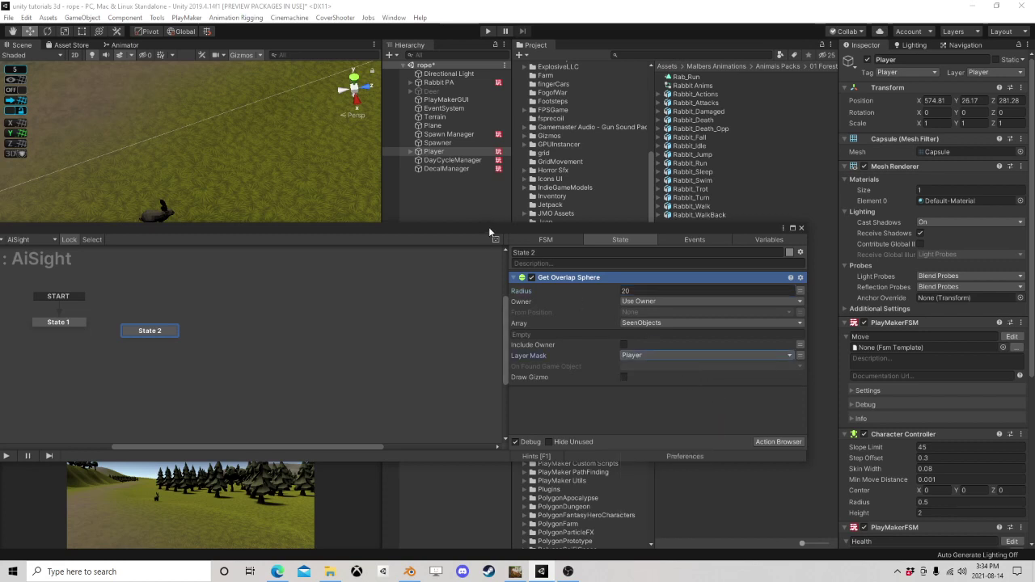
pyautogui.moveTo(490, 228); pyautogui.dragTo(492, 296)
pyautogui.moveTo(191, 194); pyautogui.dragTo(247, 169, button='right')
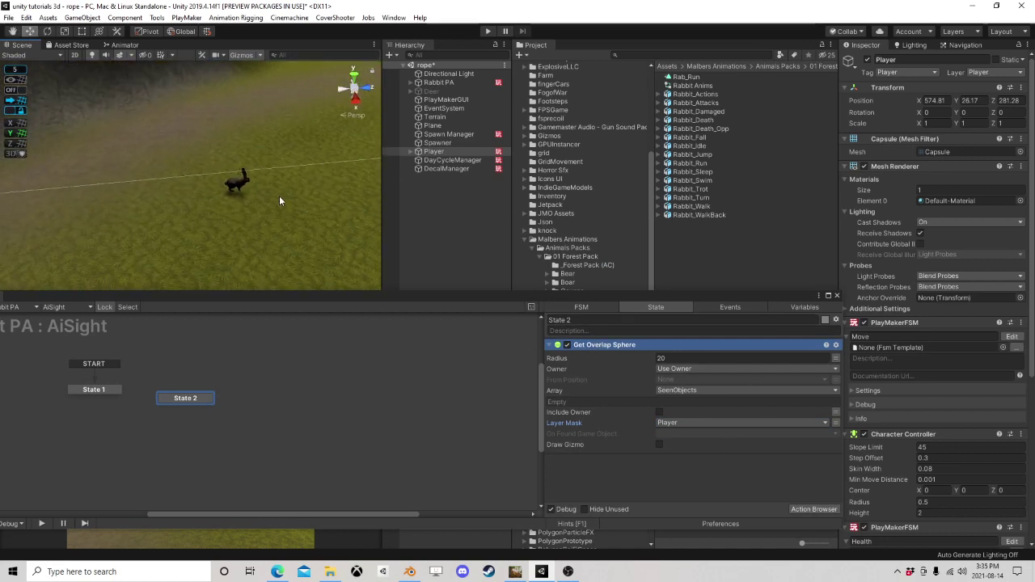
pyautogui.scroll(-3, 263, 190)
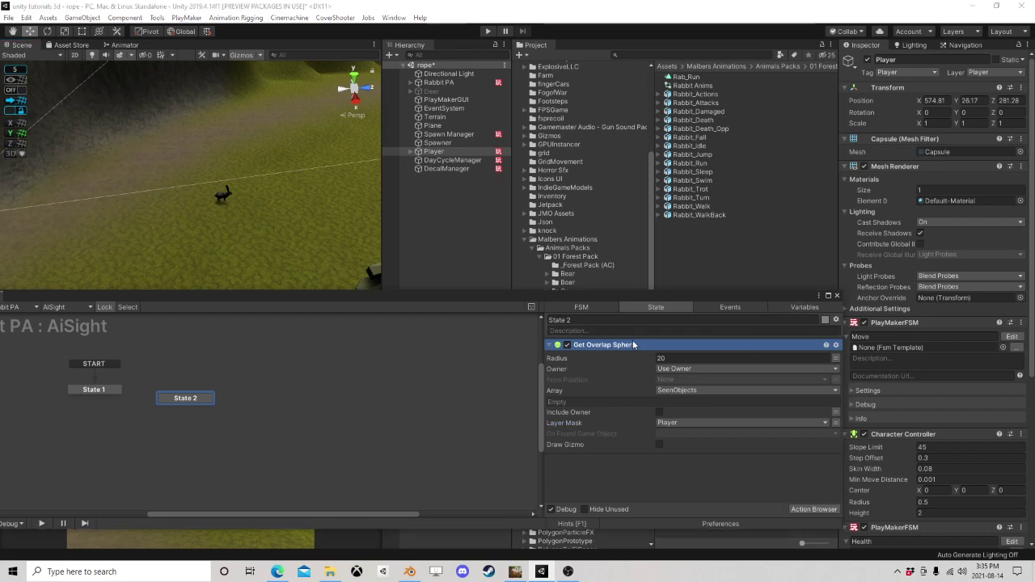
# Step: Close the FSM editor and add the Zombie prefab from the spawner for AI folder to the scene
pyautogui.click(838, 295)
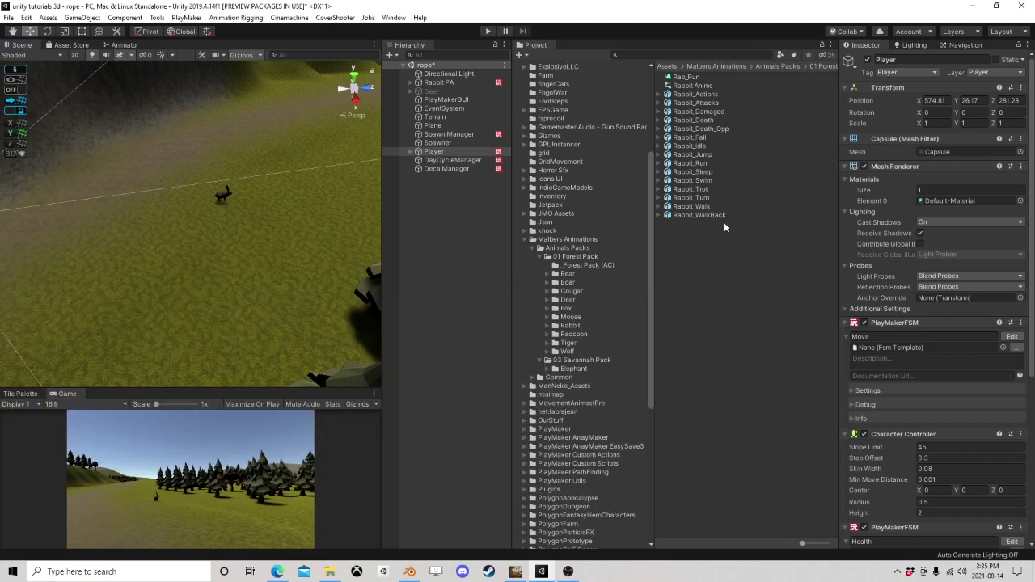
pyautogui.scroll(-10, 562, 354)
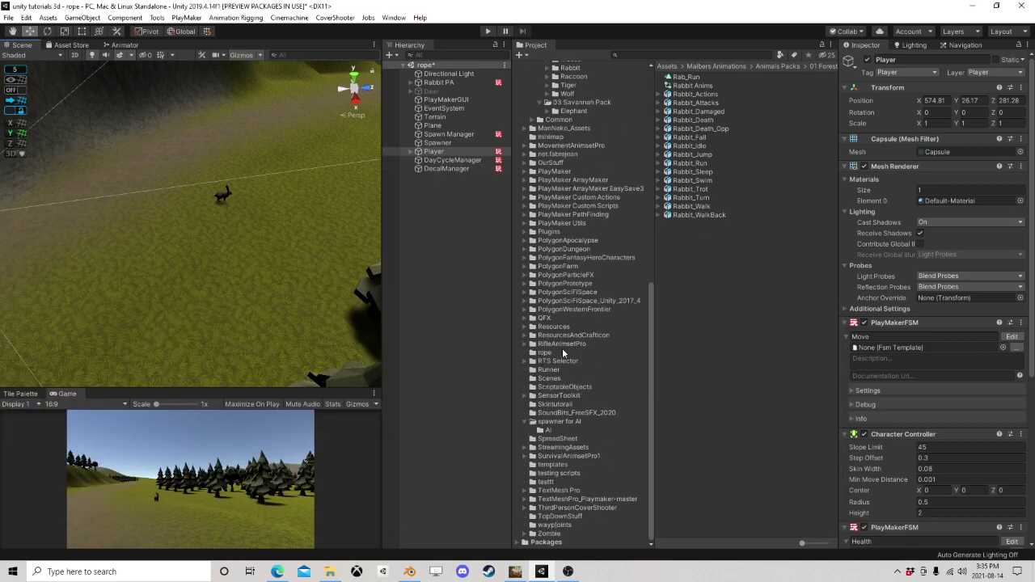
pyautogui.click(560, 421)
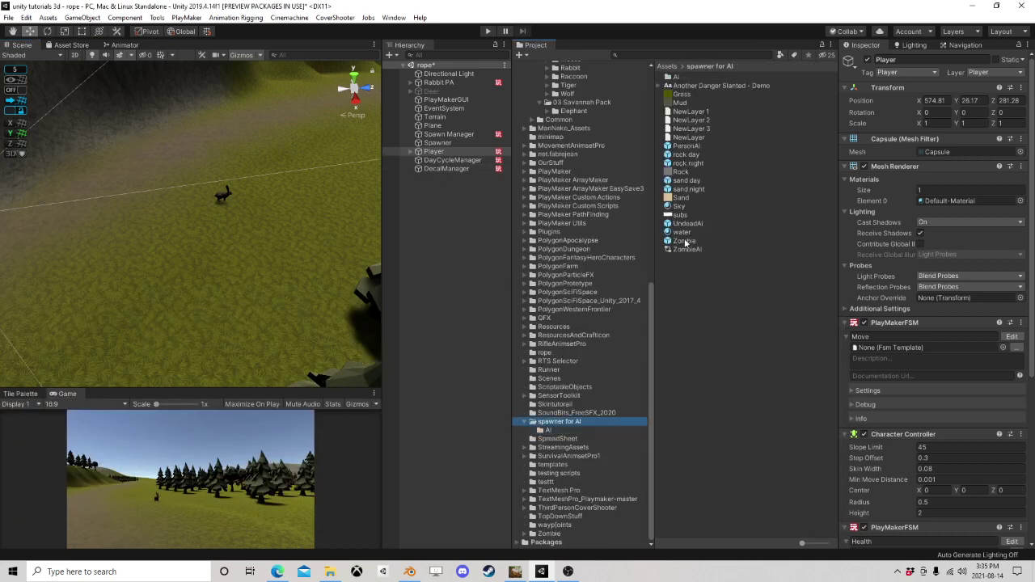
pyautogui.moveTo(686, 241); pyautogui.dragTo(484, 233)
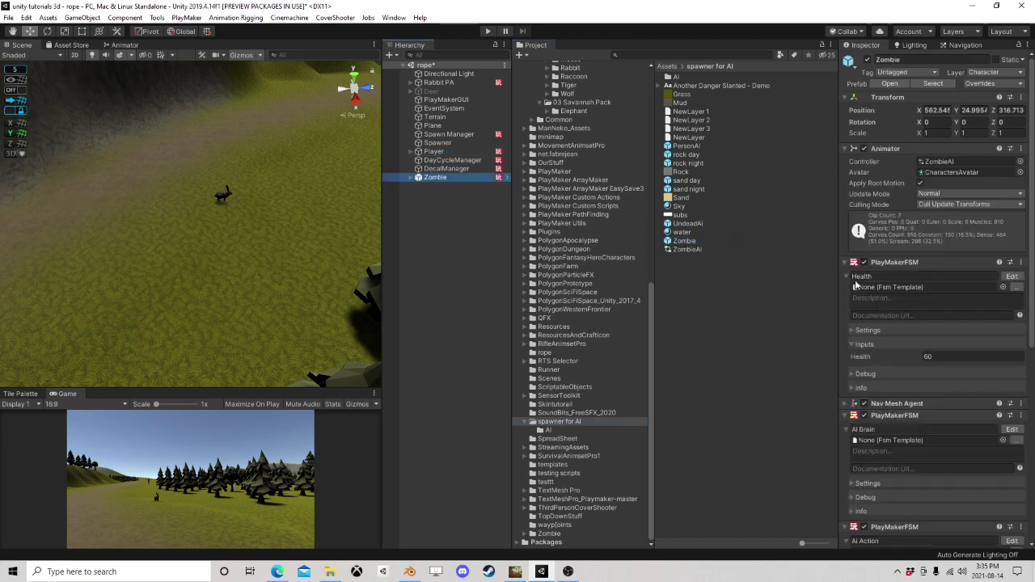
# Step: Copy the Zombie's AI Brain FSM component and paste its values into Rabbit PA's AIBrain FSM component
pyautogui.click(1012, 430)
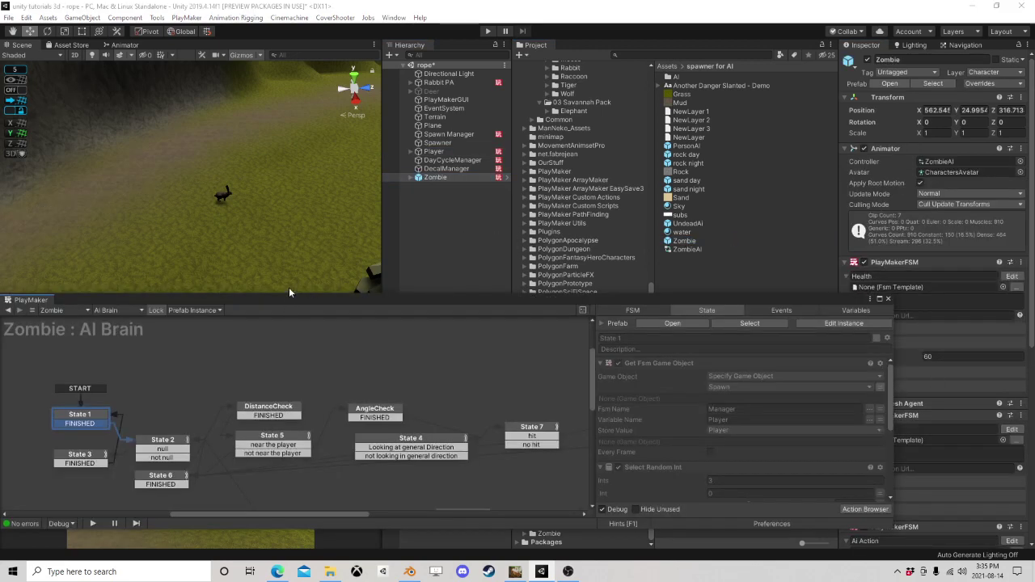
pyautogui.scroll(-5, 194, 364)
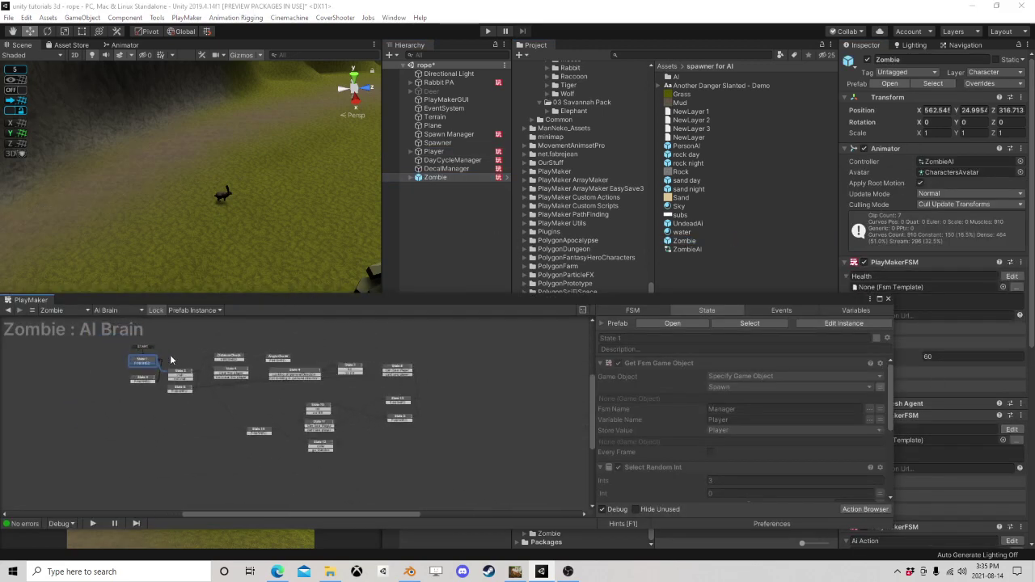
pyautogui.click(149, 362)
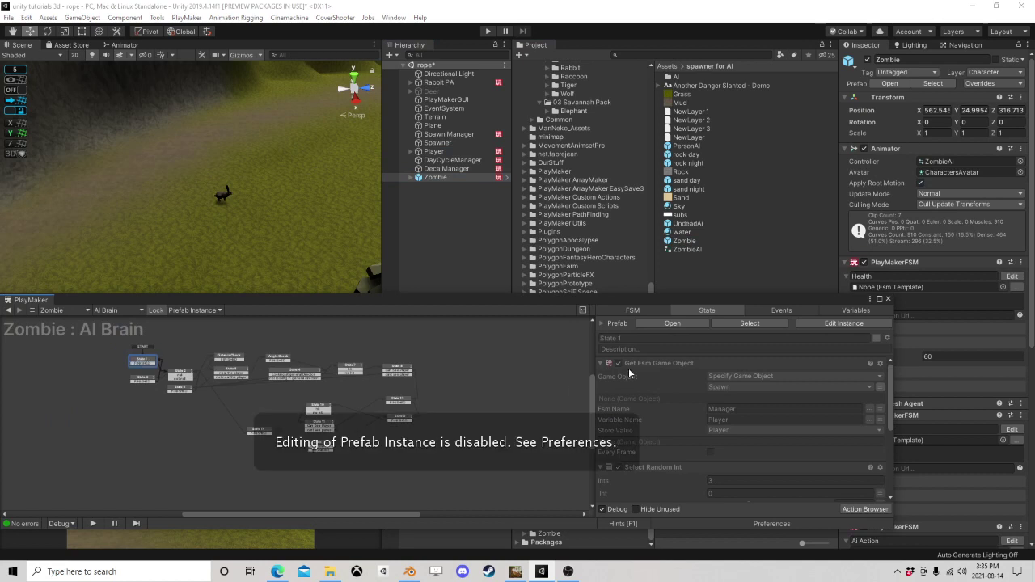
pyautogui.click(888, 299)
pyautogui.rightClick(890, 417)
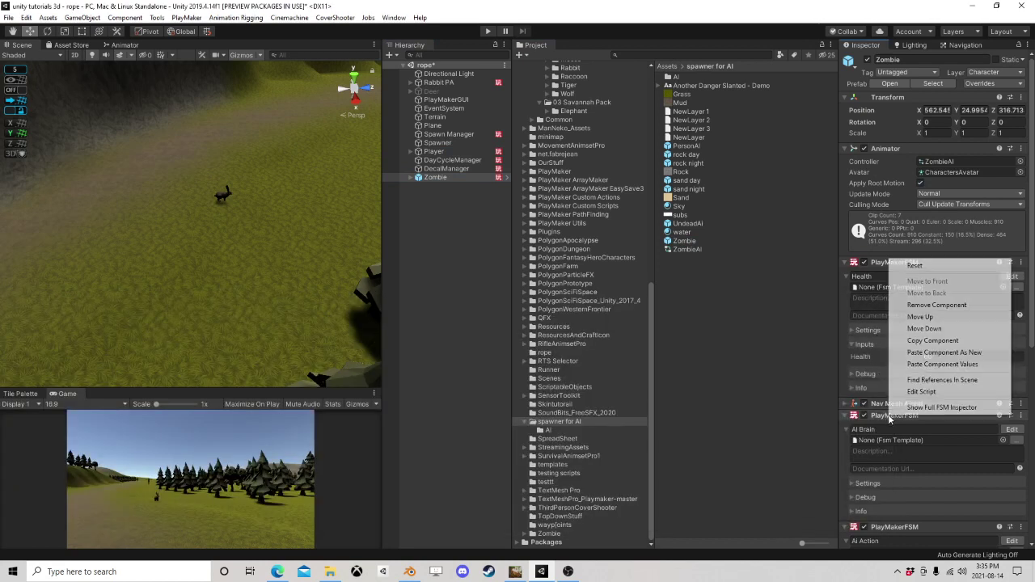
pyautogui.click(946, 341)
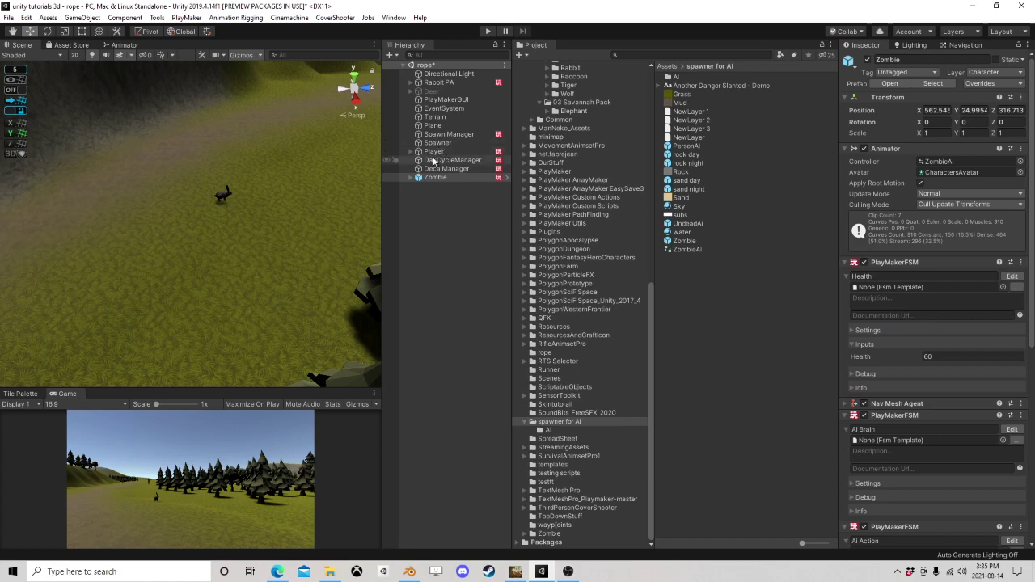
pyautogui.click(430, 82)
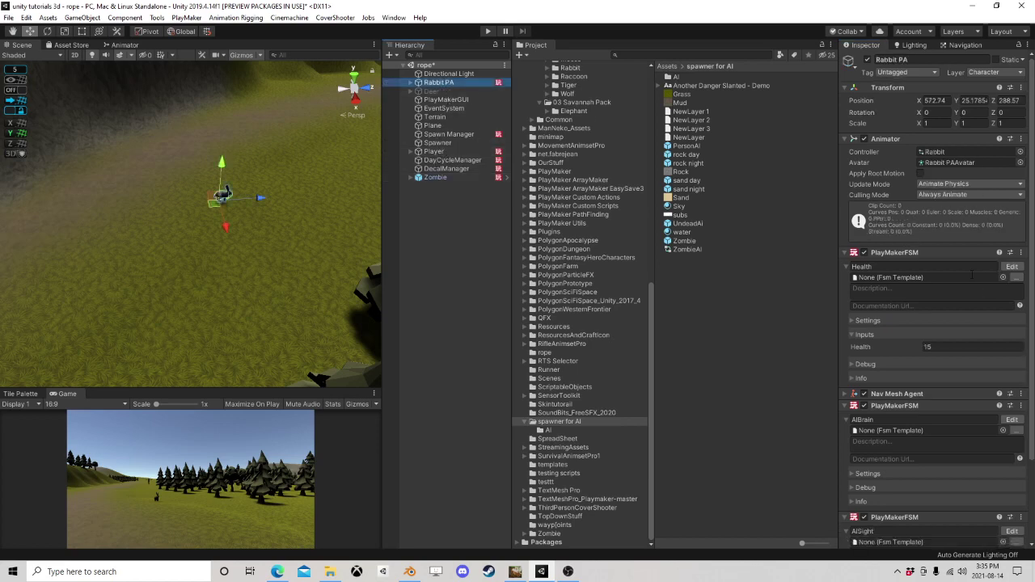
pyautogui.rightClick(896, 407)
pyautogui.click(969, 356)
# Step: In State 3 of Rabbit PA's Health FSM, set the Fsm Name of the AIBrain Enable FSM action to AI Brain
pyautogui.click(1010, 266)
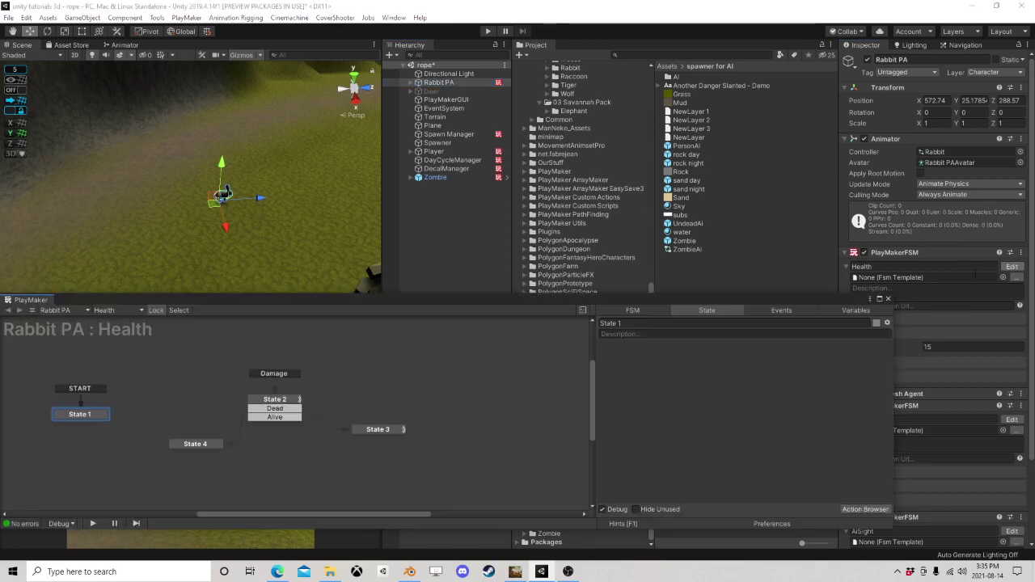
pyautogui.click(359, 429)
pyautogui.scroll(-5, 641, 431)
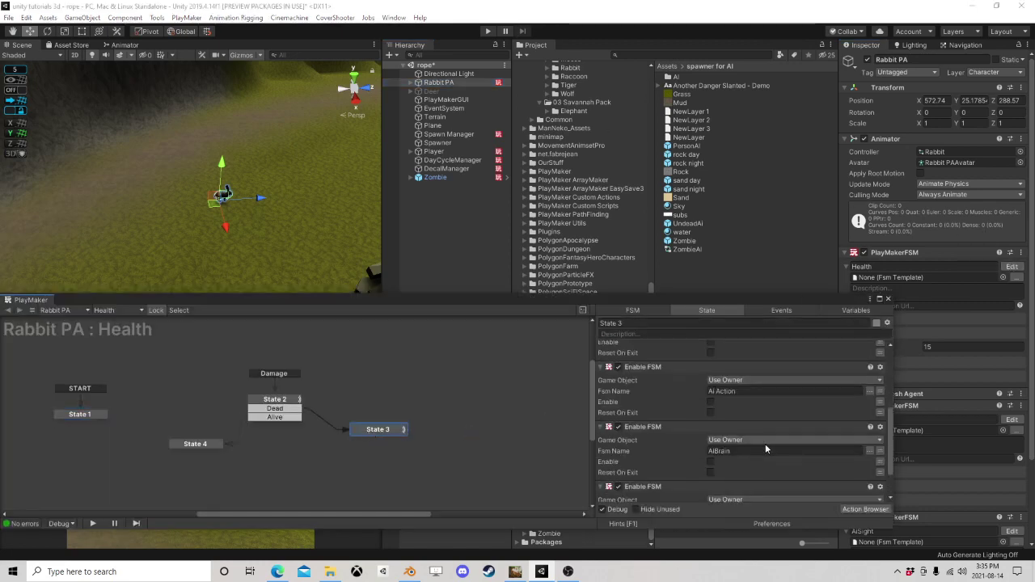
pyautogui.click(869, 450)
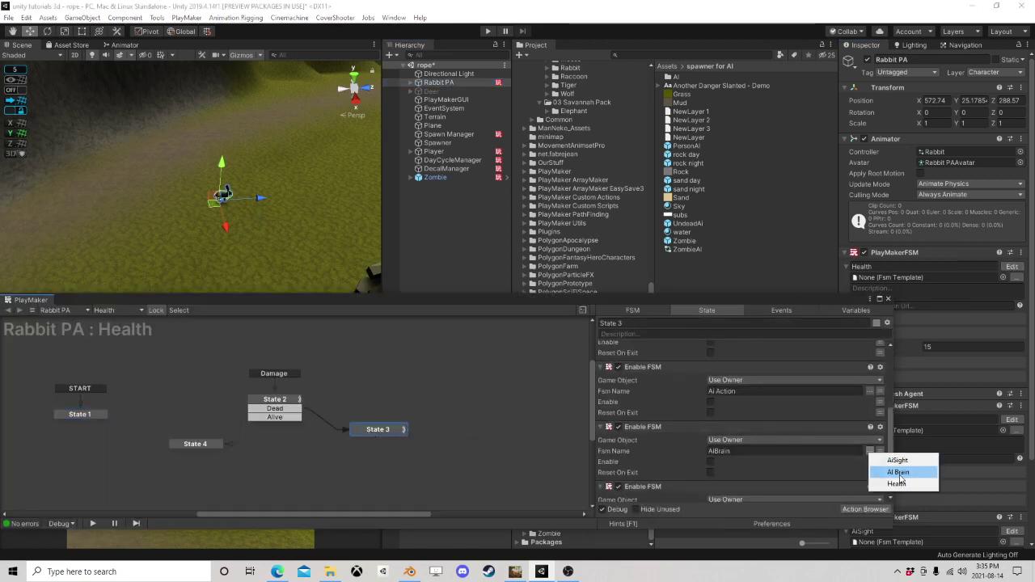
pyautogui.click(898, 473)
pyautogui.click(888, 299)
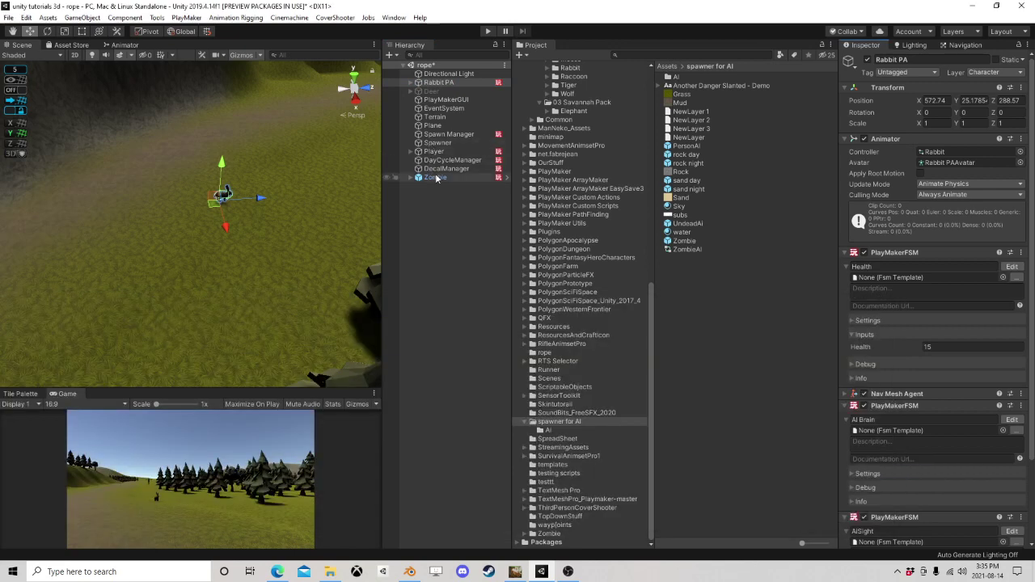
# Step: Open Rabbit PA's AI Brain FSM for editing and reposition the editor window for a clear view of its states
pyautogui.click(435, 178)
pyautogui.click(439, 83)
pyautogui.scroll(-3, 880, 267)
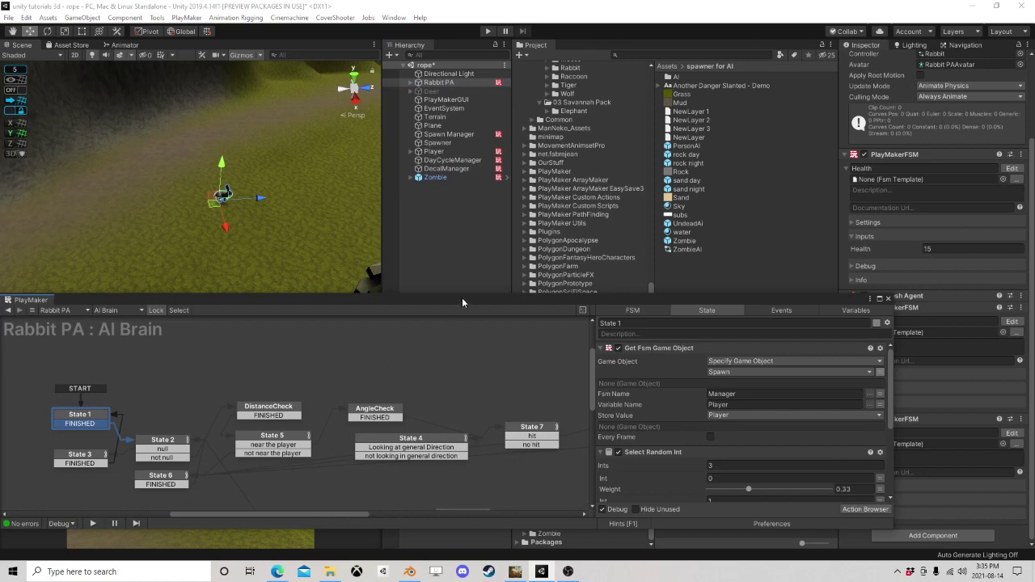
pyautogui.moveTo(462, 301); pyautogui.dragTo(513, 134)
pyautogui.moveTo(229, 260); pyautogui.dragTo(384, 241, button='middle')
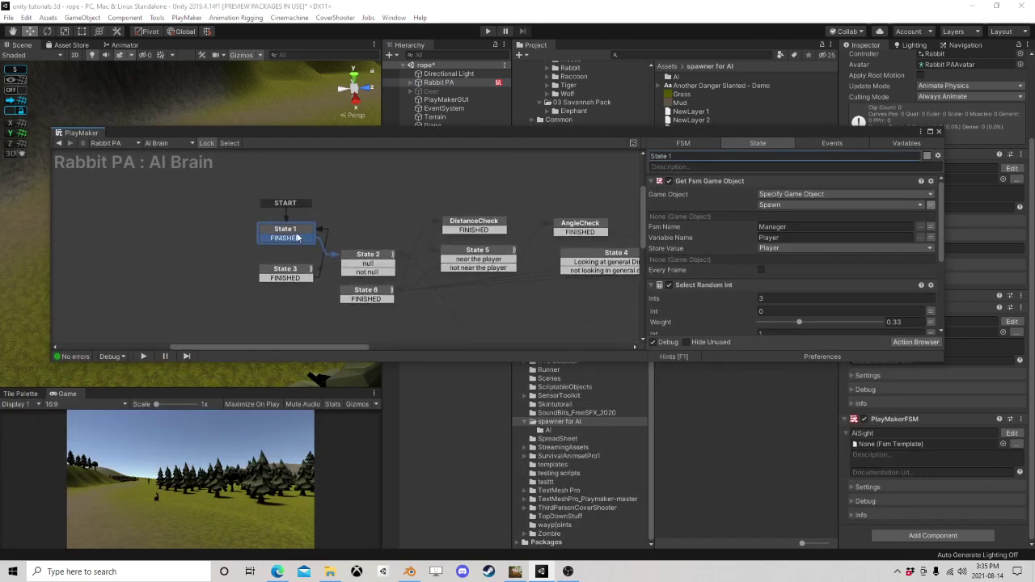
# Step: Delete the Select Random Int and Set Animator Int actions from State 1 of the AI Brain FSM
pyautogui.click(297, 233)
pyautogui.scroll(-3, 744, 256)
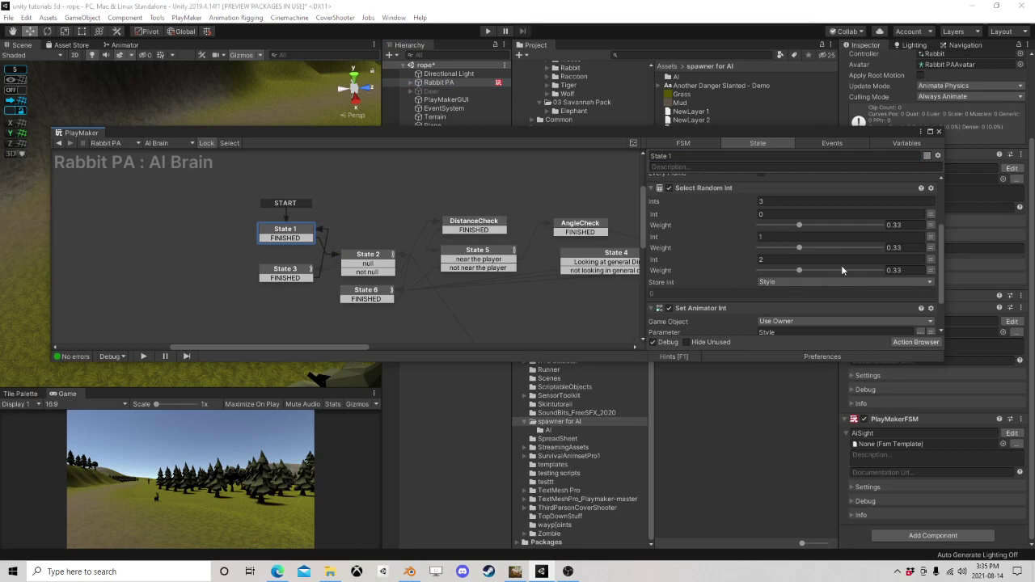
pyautogui.scroll(2, 732, 222)
pyautogui.click(698, 249)
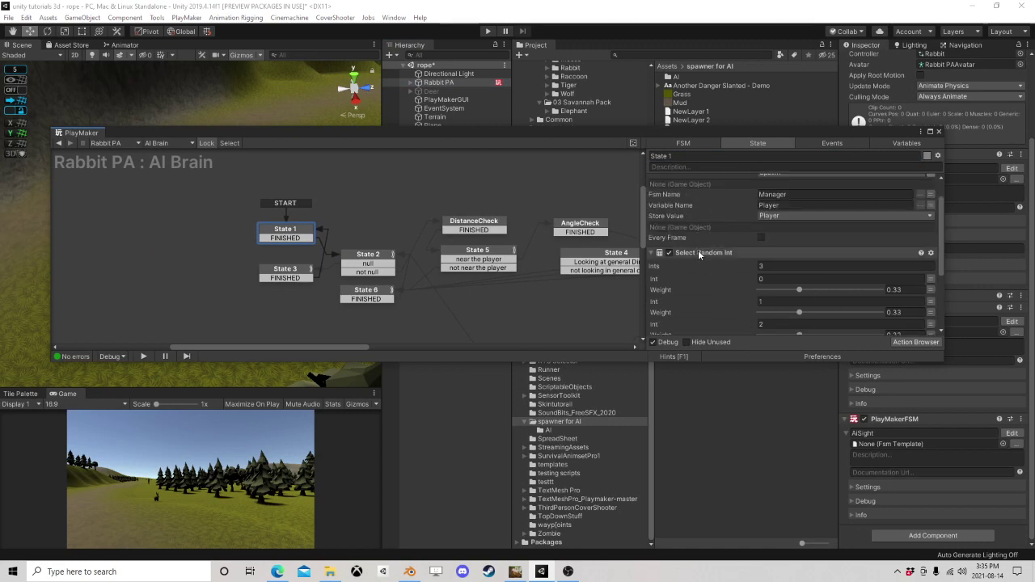
pyautogui.press('Delete')
pyautogui.click(702, 257)
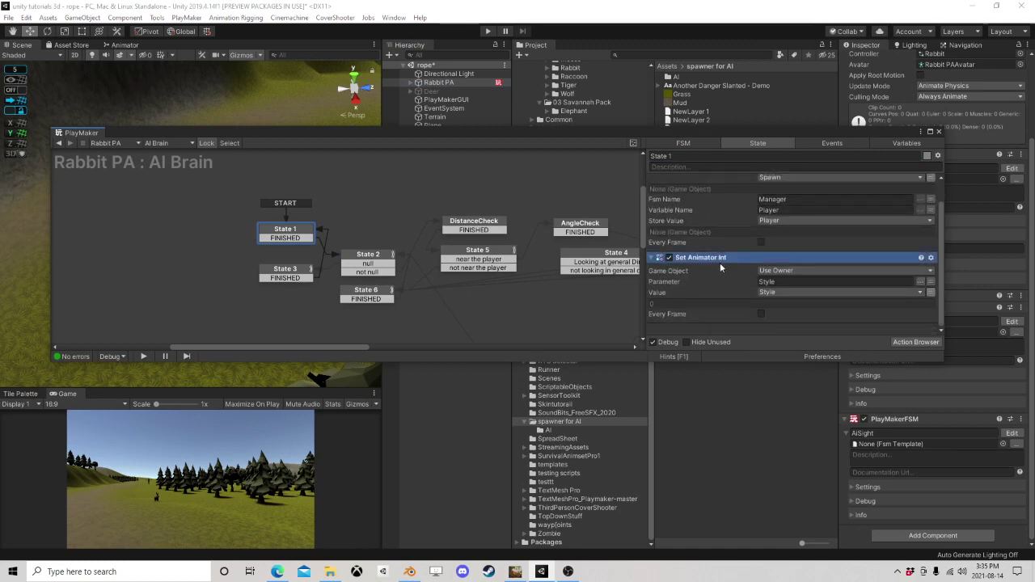
pyautogui.press('Delete')
# Step: Rearrange States 1, 2, 3 and 6 of the AI Brain FSM so they are spread apart around State 2
pyautogui.moveTo(306, 237); pyautogui.dragTo(278, 224)
pyautogui.click(363, 260)
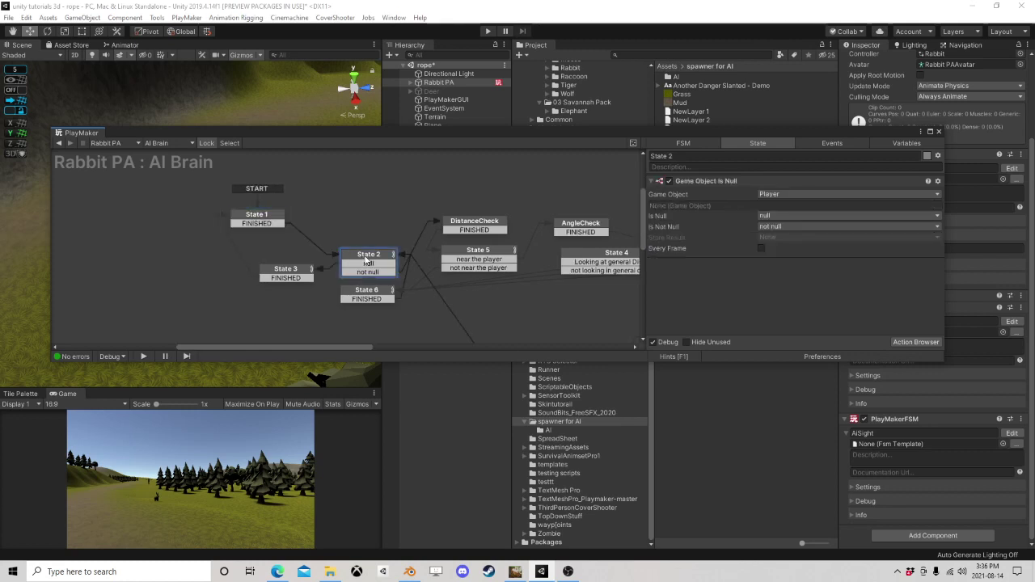
pyautogui.click(293, 270)
pyautogui.moveTo(293, 270); pyautogui.dragTo(224, 253)
pyautogui.moveTo(366, 257); pyautogui.dragTo(311, 249)
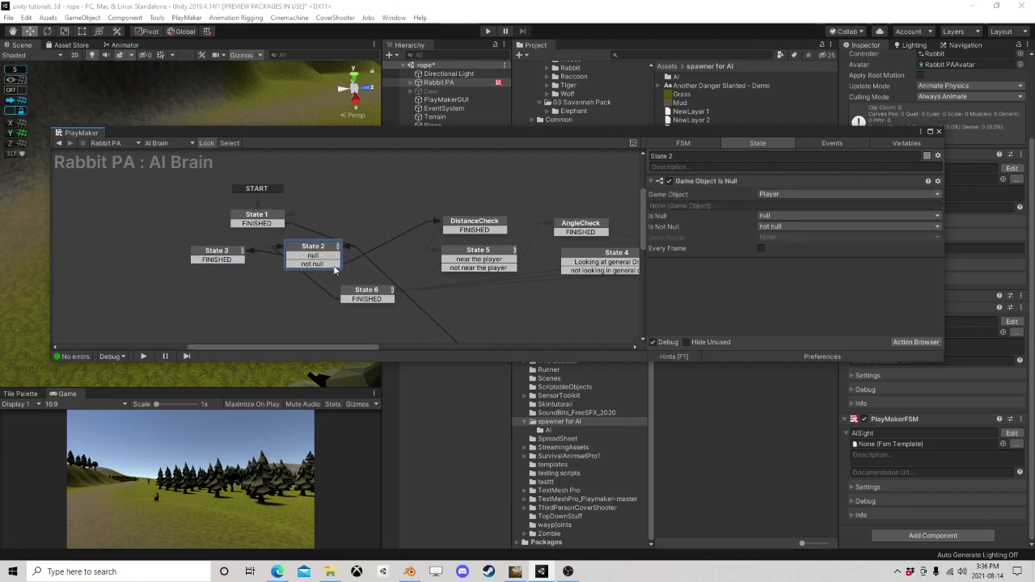
pyautogui.click(366, 293)
pyautogui.moveTo(366, 293); pyautogui.dragTo(406, 316)
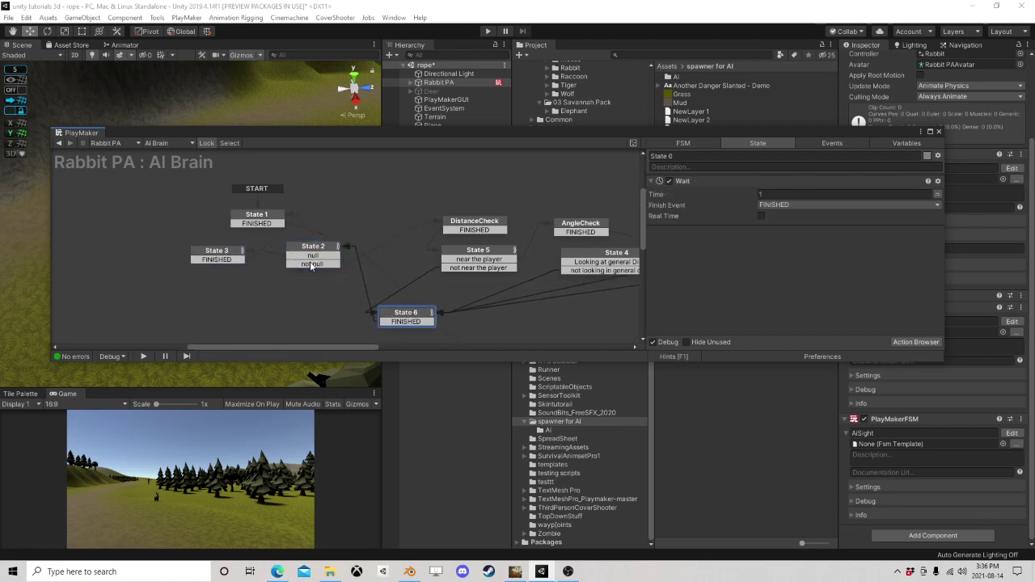
# Step: Review the DistanceCheck, State 5 and State 6 actions, and move State 6 directly below State 2
pyautogui.moveTo(315, 263); pyautogui.dragTo(464, 229)
pyautogui.click(465, 229)
pyautogui.moveTo(464, 230); pyautogui.dragTo(332, 221, button='middle')
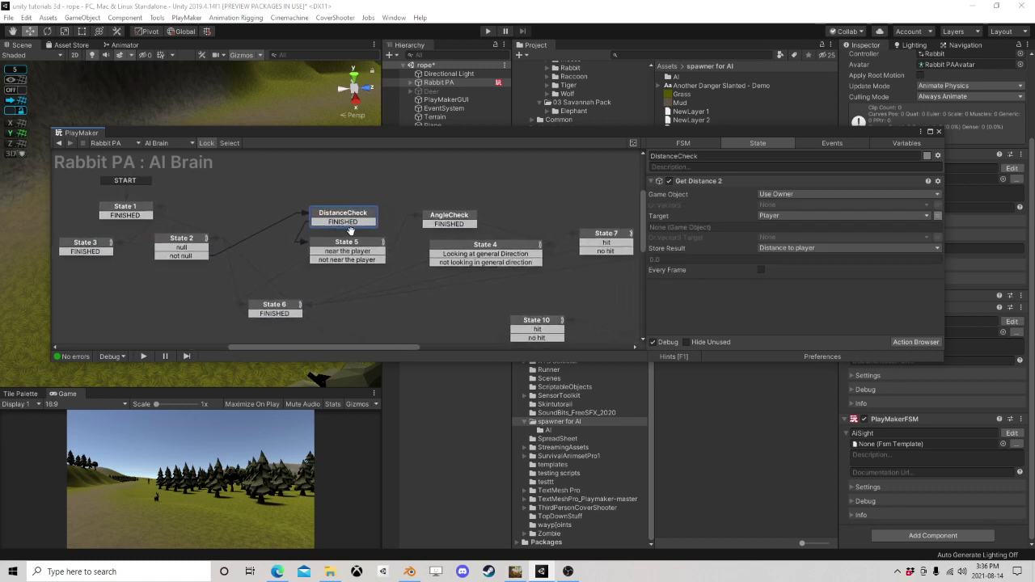
pyautogui.click(343, 243)
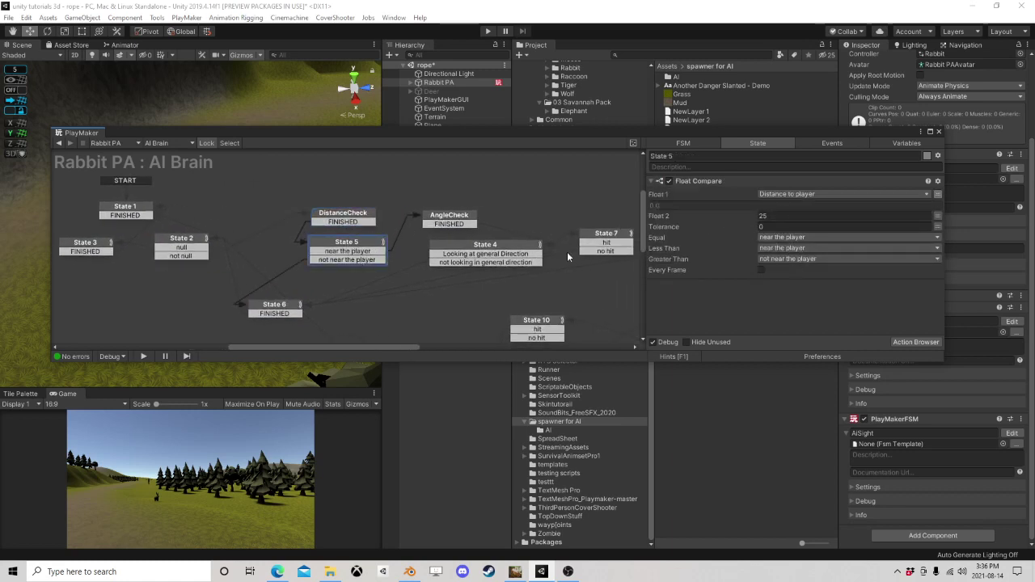
pyautogui.click(335, 259)
pyautogui.click(278, 310)
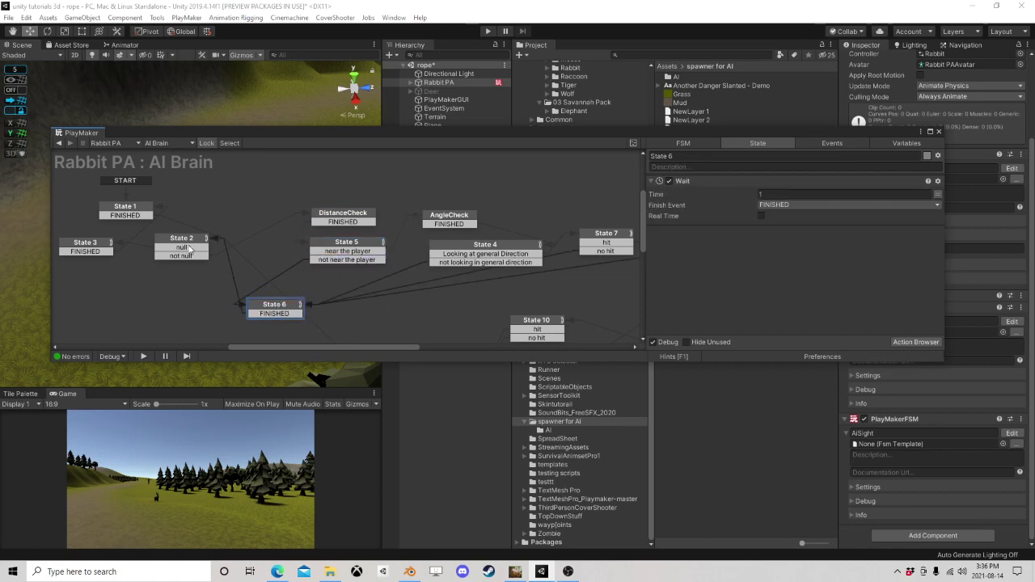
pyautogui.moveTo(278, 307); pyautogui.dragTo(184, 277)
# Step: Review the AngleCheck and State 4 actions, and shift State 4 closer beneath AngleCheck
pyautogui.click(349, 256)
pyautogui.moveTo(390, 261); pyautogui.dragTo(230, 259, button='middle')
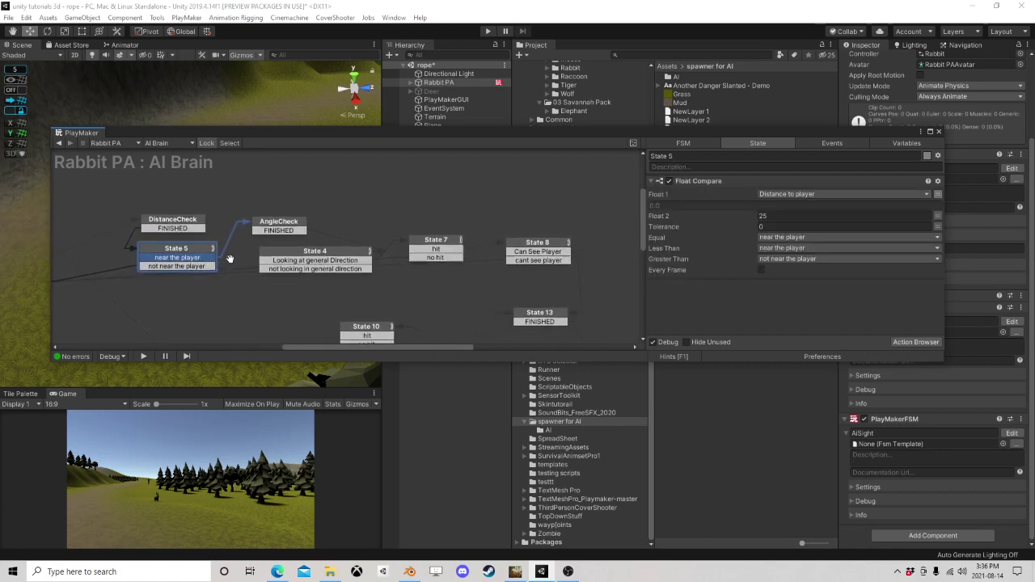
pyautogui.click(277, 227)
pyautogui.moveTo(321, 289); pyautogui.dragTo(376, 253, button='middle')
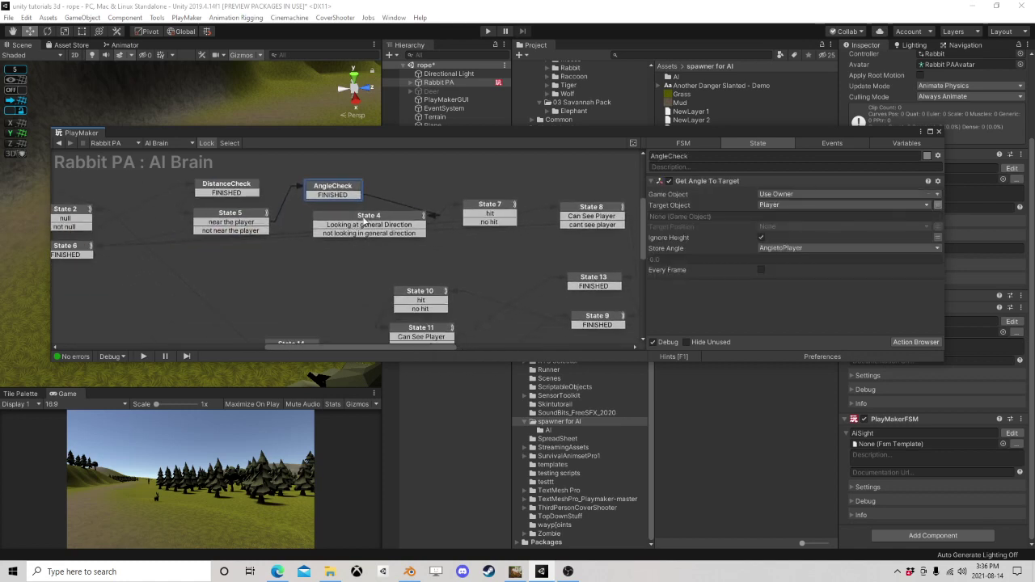
pyautogui.moveTo(364, 222); pyautogui.dragTo(363, 215)
pyautogui.click(393, 220)
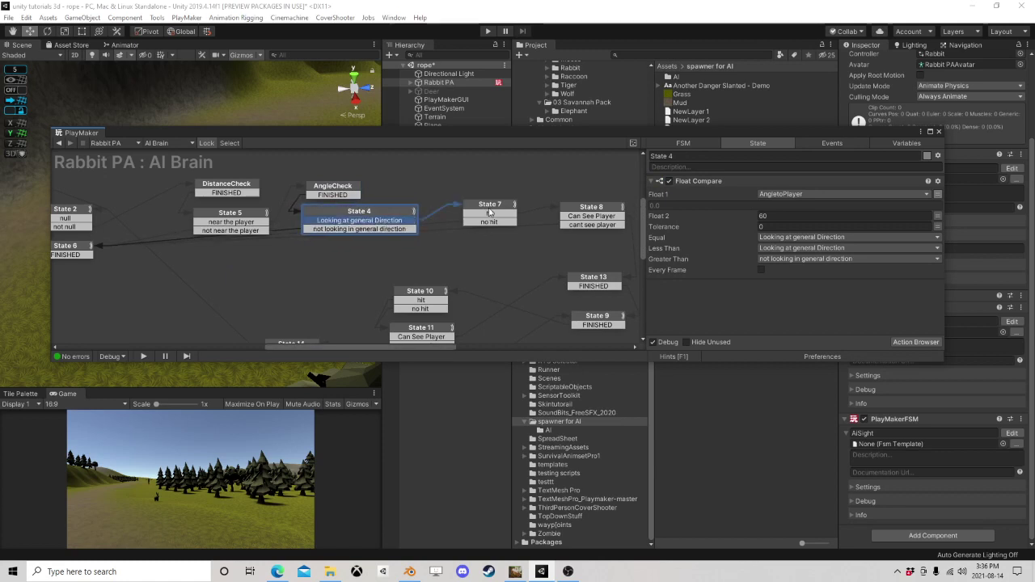
# Step: Check State 7's raycast source, and create an empty child object named Sight under Rabbit PA
pyautogui.click(493, 208)
pyautogui.scroll(-3, 737, 268)
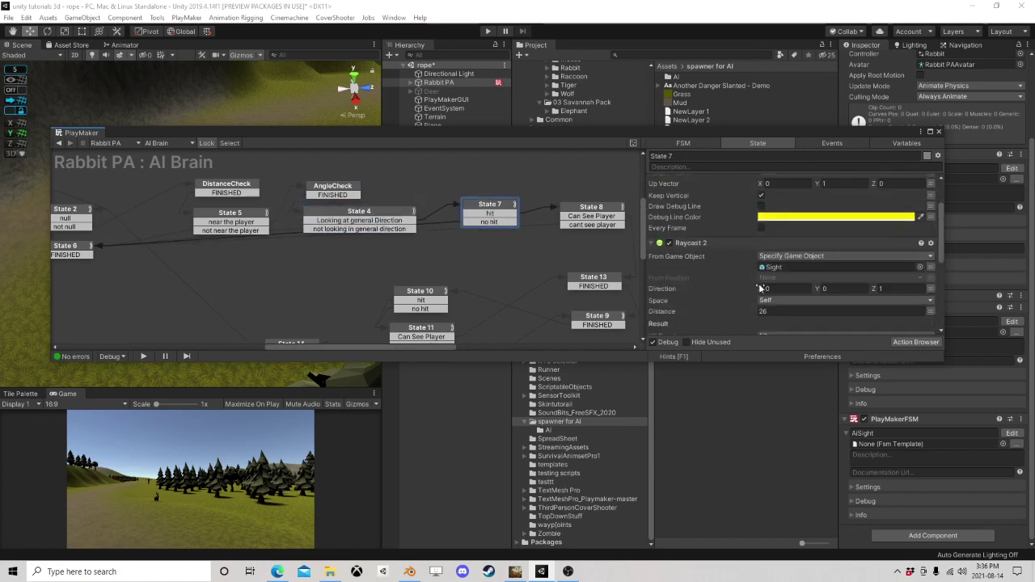
pyautogui.moveTo(659, 135); pyautogui.dragTo(662, 284)
pyautogui.click(413, 83)
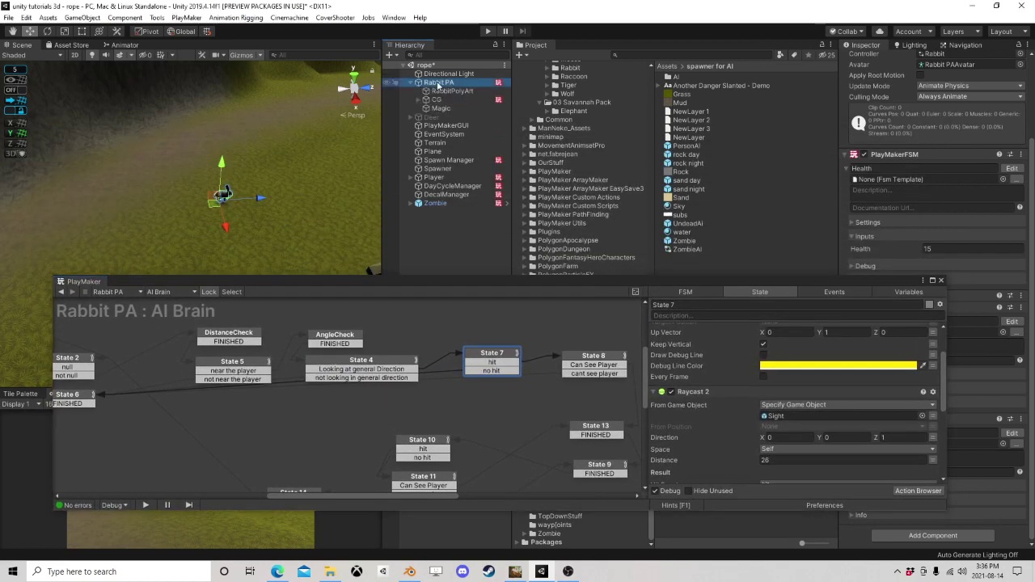
pyautogui.rightClick(438, 85)
pyautogui.click(463, 183)
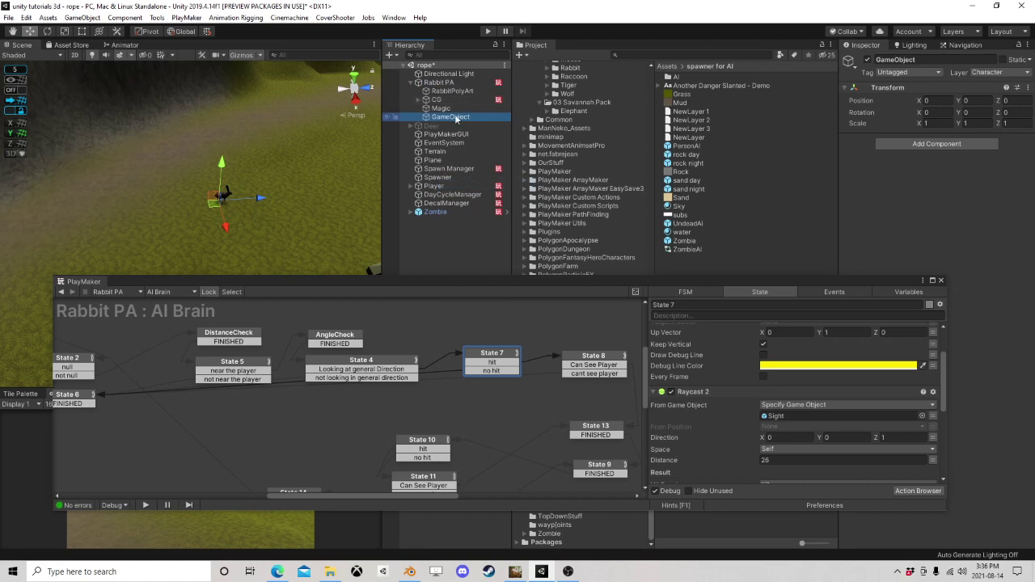
pyautogui.click(456, 118)
pyautogui.write('Sight')
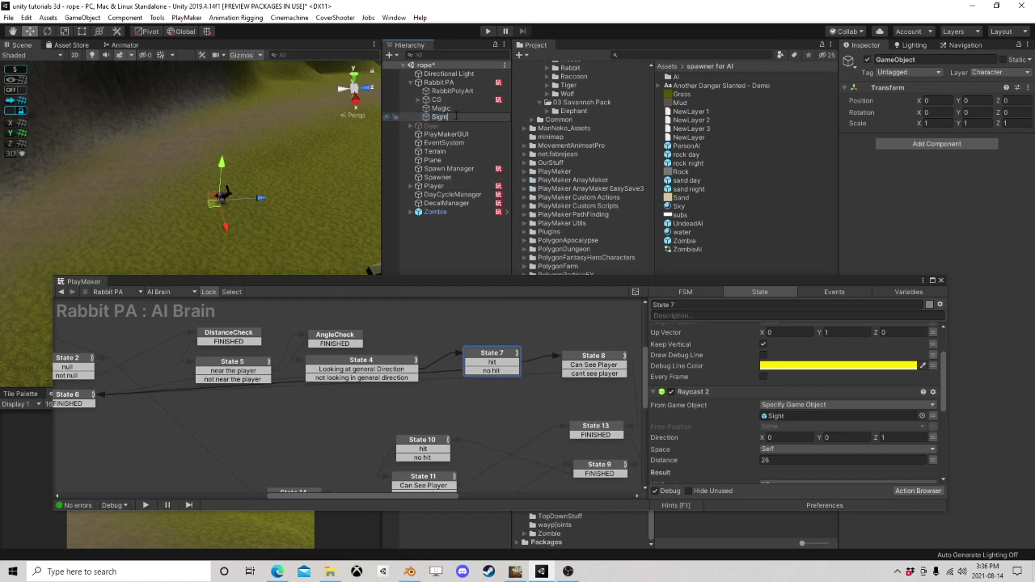
pyautogui.press('Return')
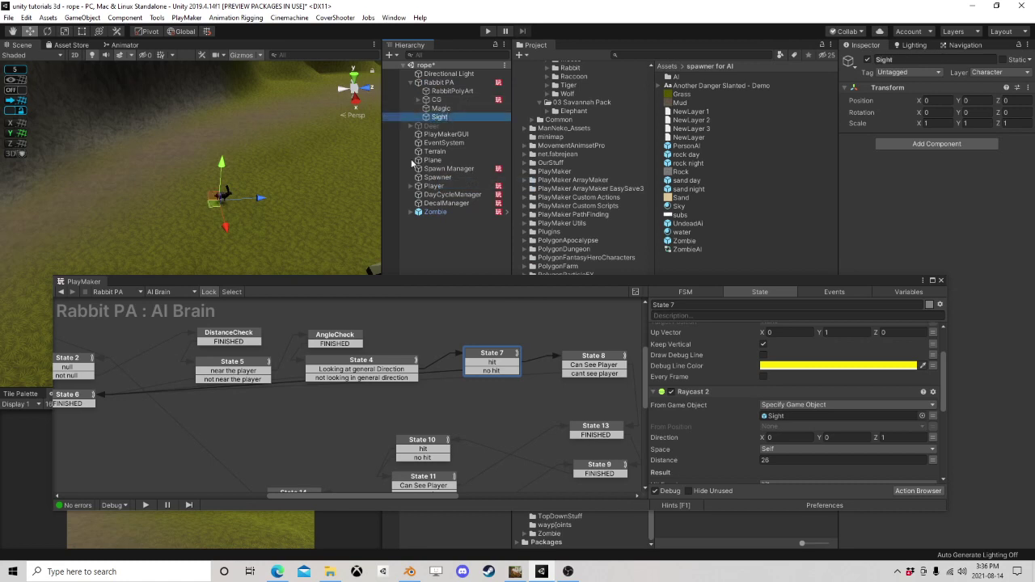
# Step: Position the rabbit's Sight object at Y 0.5 and move it forward to about Z 0.34, near the head
pyautogui.click(972, 100)
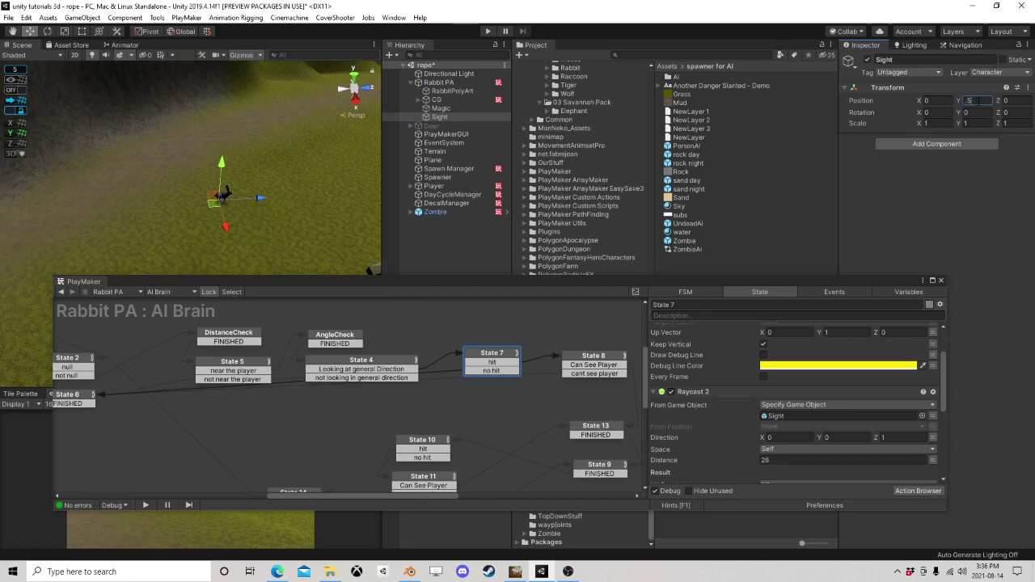
pyautogui.write('5')
pyautogui.press('BackSpace')
pyautogui.write('0.5')
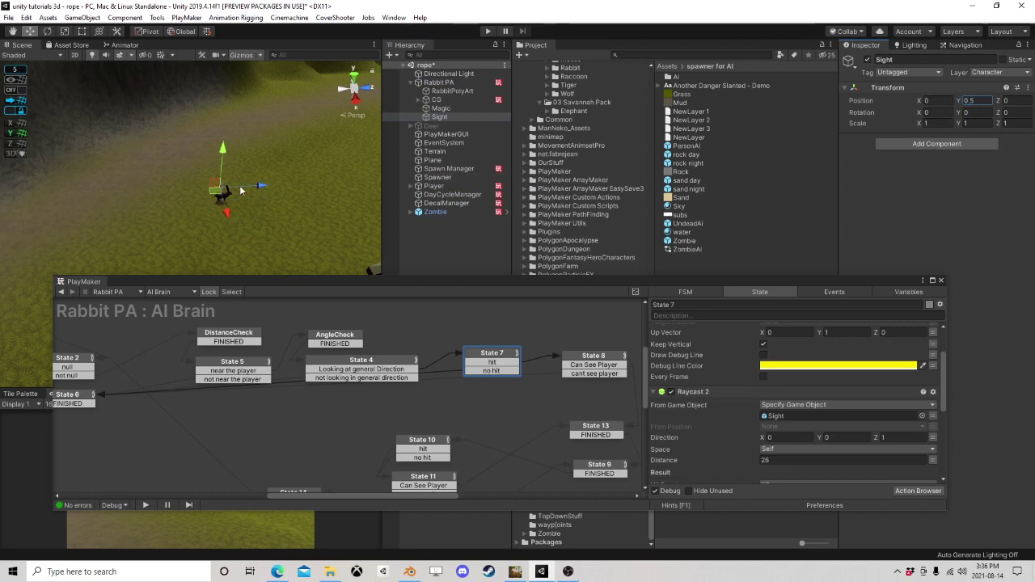
pyautogui.moveTo(243, 192); pyautogui.dragTo(222, 177, button='right')
pyautogui.moveTo(223, 177); pyautogui.dragTo(225, 183, button='middle')
pyautogui.scroll(8, 224, 183)
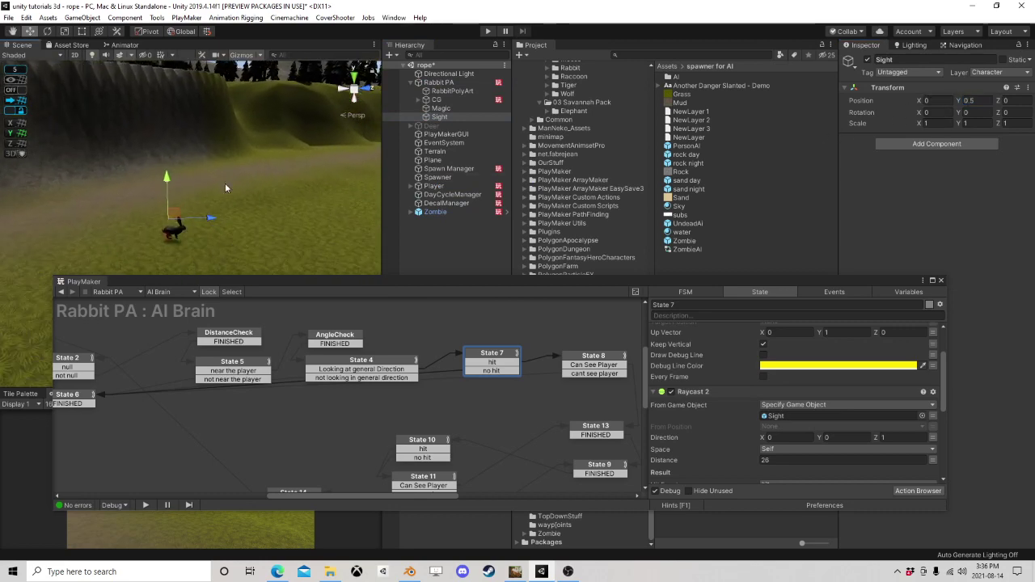
pyautogui.moveTo(210, 219); pyautogui.dragTo(225, 217)
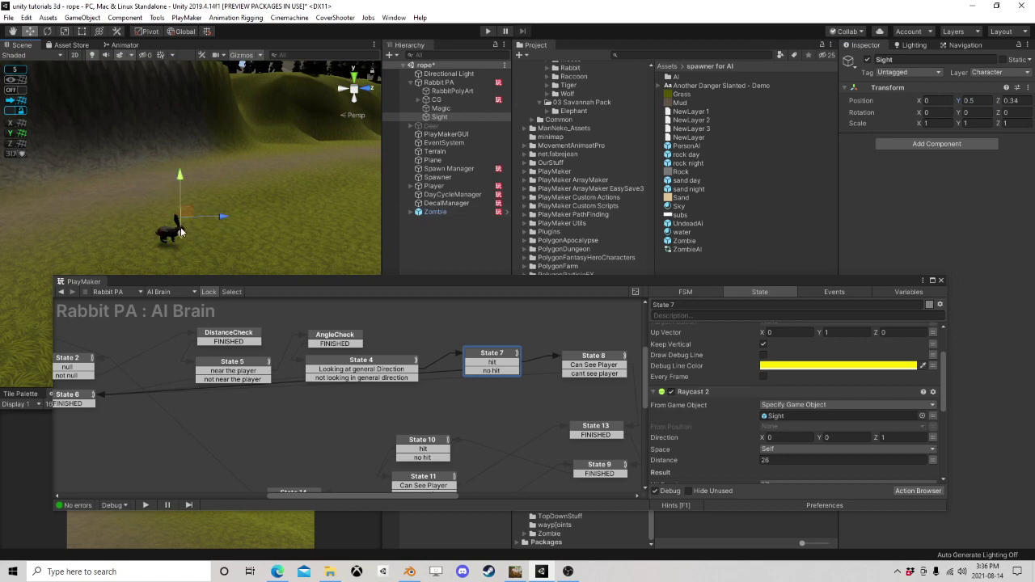
# Step: Assign the rabbit's Sight object to the Raycast 2 and Look At actions of State 7
pyautogui.moveTo(715, 281); pyautogui.dragTo(578, 220)
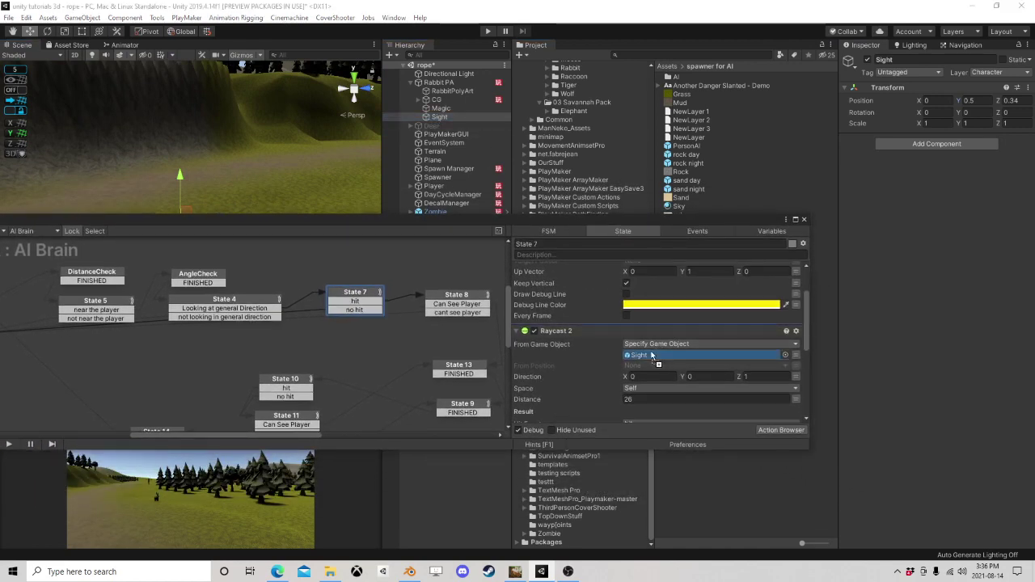
pyautogui.scroll(3, 667, 346)
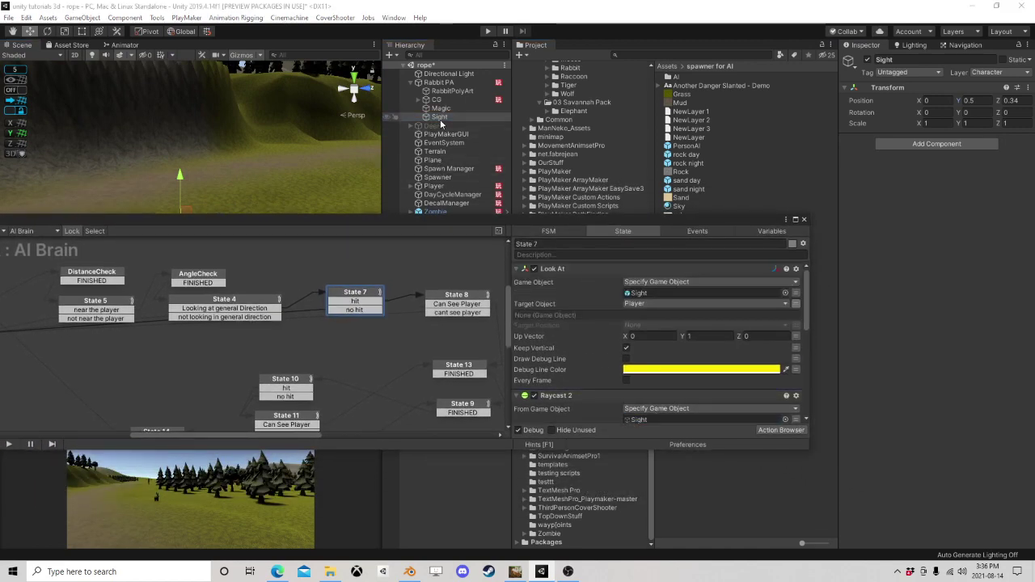
pyautogui.moveTo(440, 117); pyautogui.dragTo(664, 293)
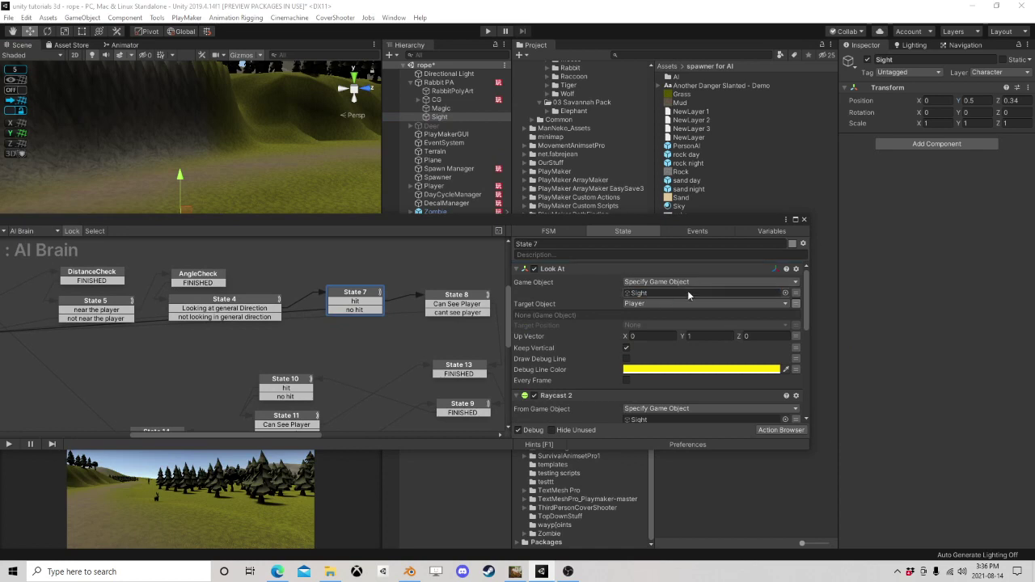
pyautogui.scroll(-5, 689, 307)
pyautogui.scroll(-3, 696, 327)
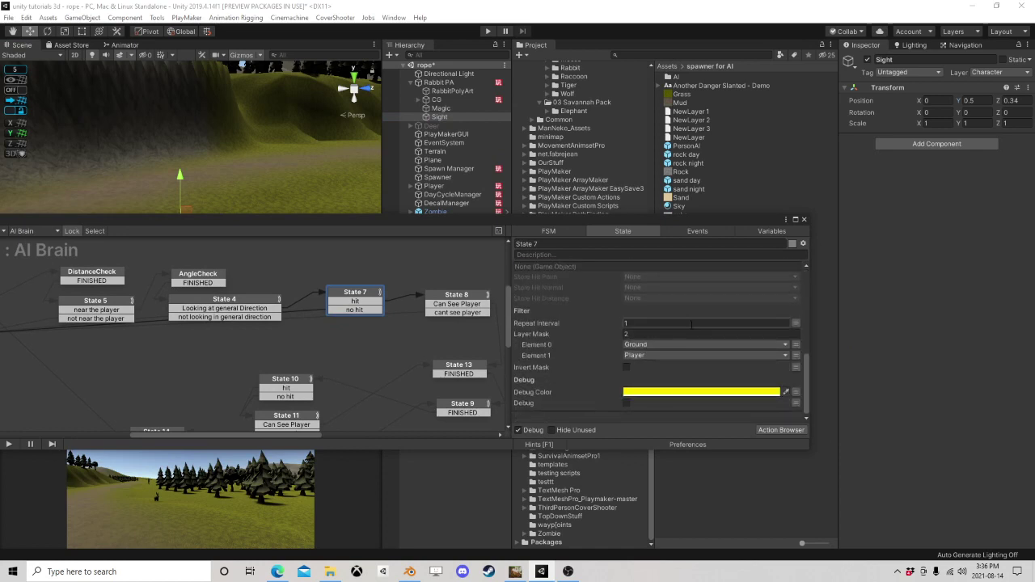
pyautogui.scroll(8, 692, 326)
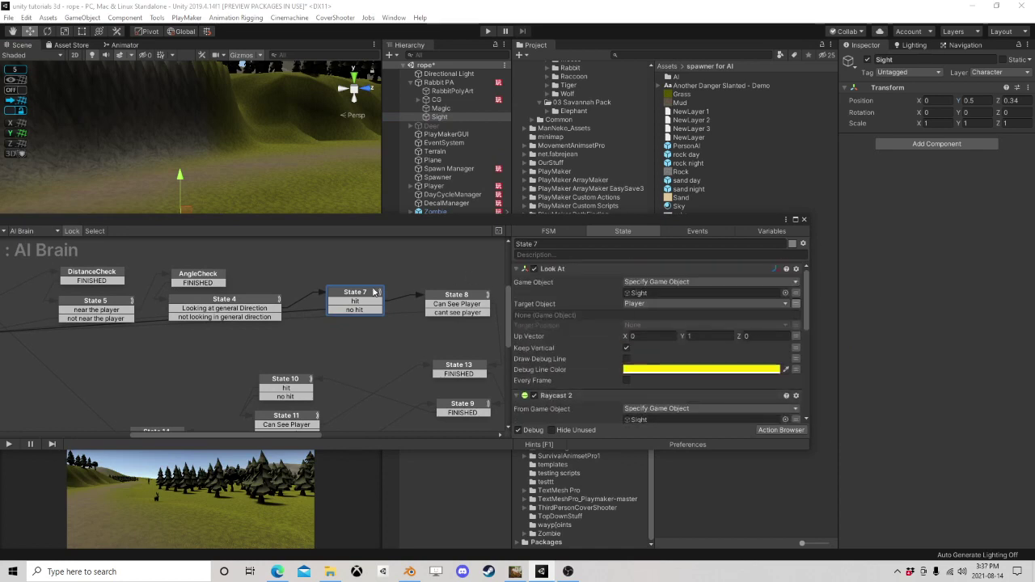
# Step: Examine State 7's no hit transition and the actions of States 8, 13 and 9 in the AI Brain FSM
pyautogui.click(366, 311)
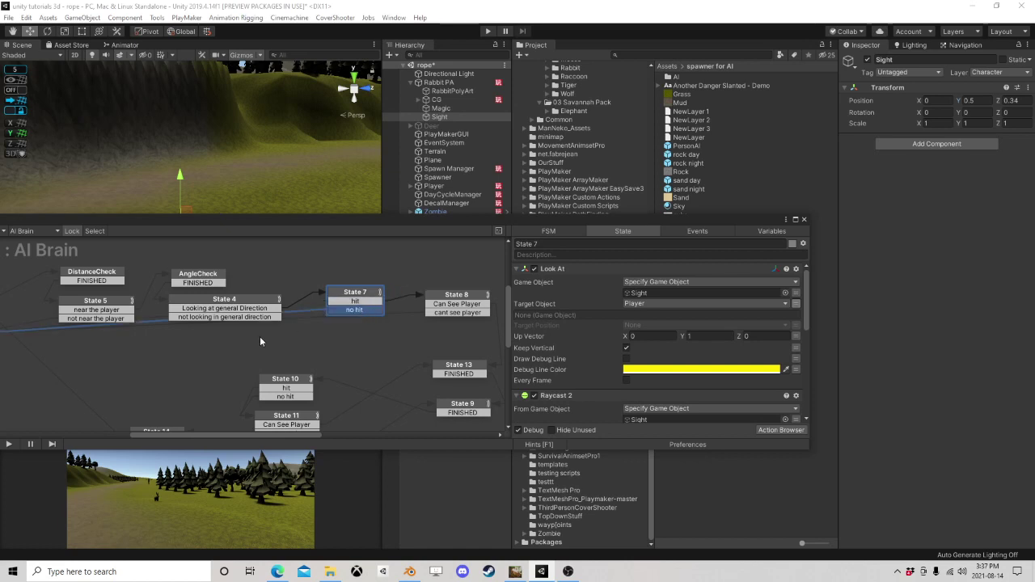
pyautogui.moveTo(138, 355); pyautogui.dragTo(366, 305, button='middle')
pyautogui.click(155, 325)
pyautogui.click(372, 305)
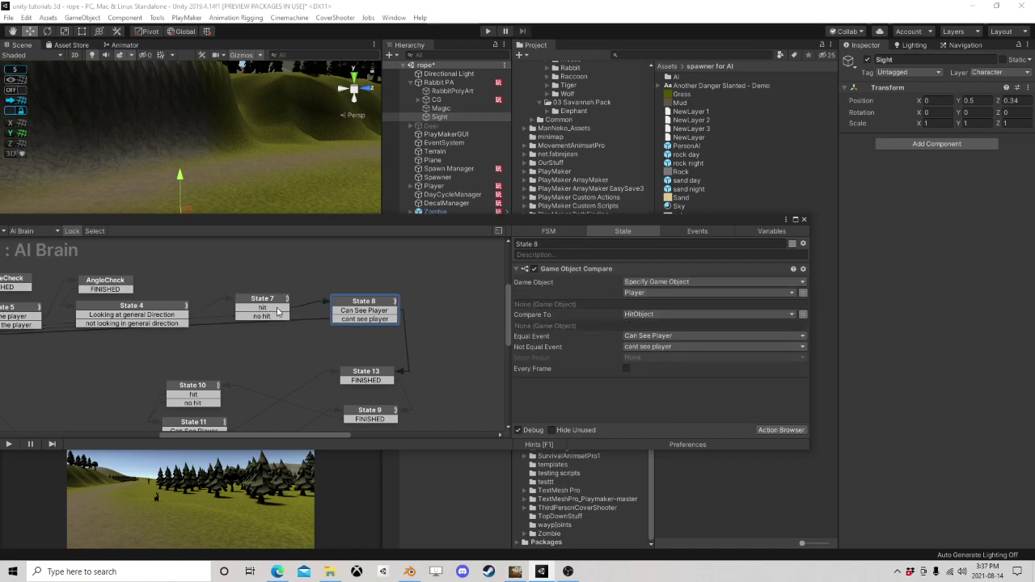
pyautogui.click(278, 311)
pyautogui.moveTo(275, 311); pyautogui.dragTo(287, 225, button='middle')
pyautogui.click(390, 289)
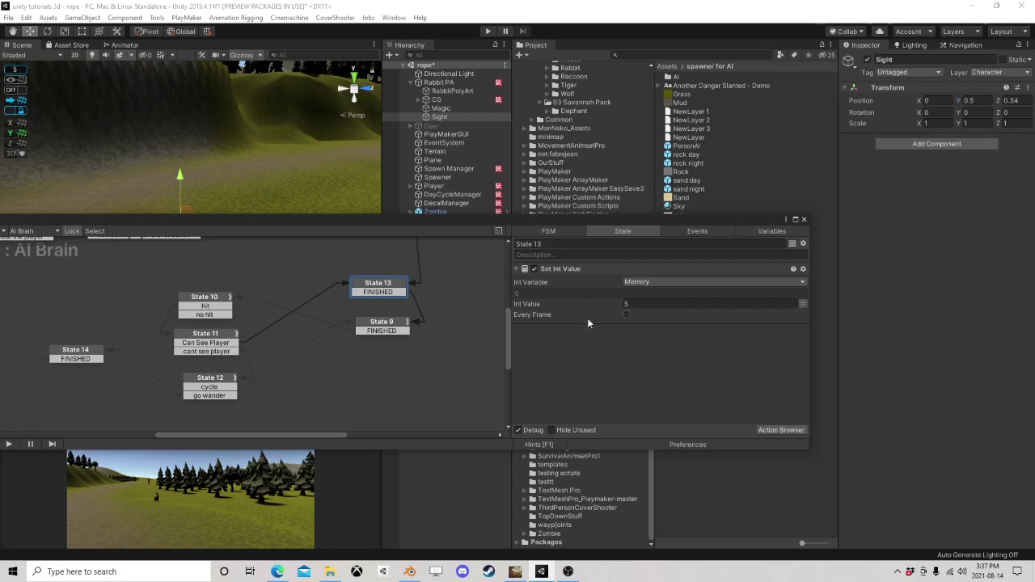
pyautogui.click(386, 327)
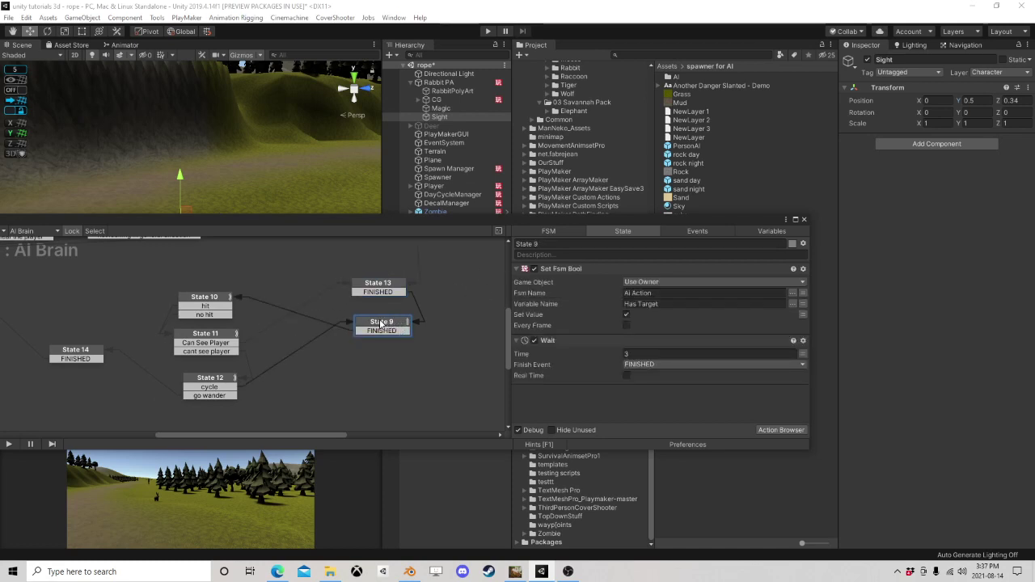
pyautogui.scroll(-5, 388, 327)
pyautogui.scroll(3, 364, 334)
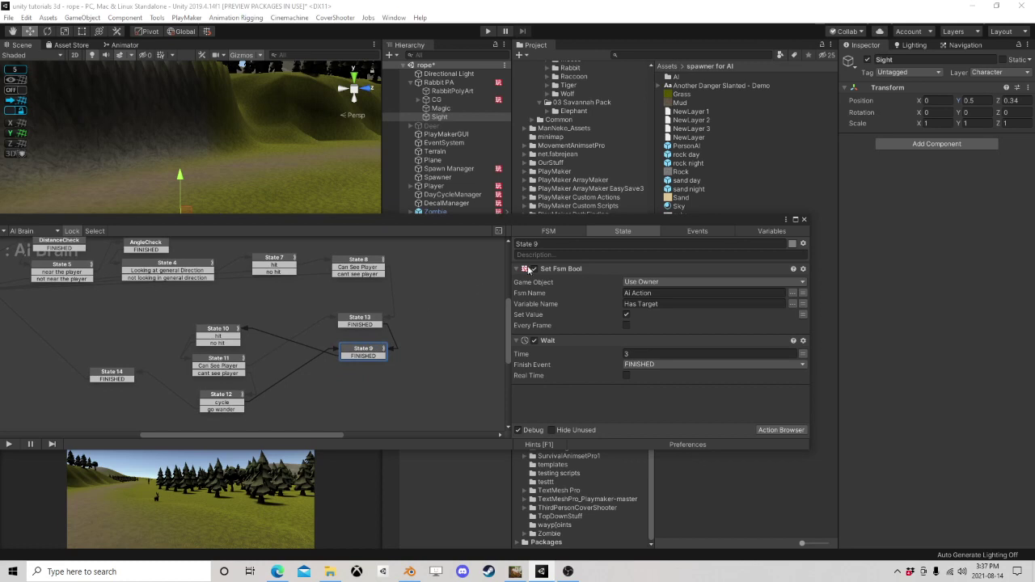
# Step: Rearrange the AI Brain graph so State 13 sits beside State 8 and State 9 lies below and between them
pyautogui.moveTo(76, 328); pyautogui.dragTo(143, 334)
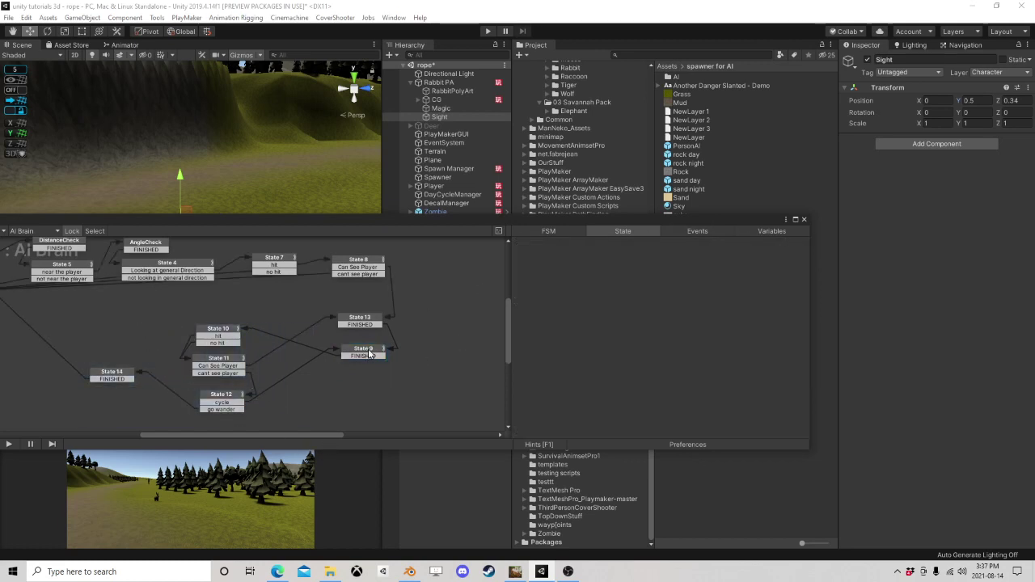
pyautogui.moveTo(368, 354); pyautogui.dragTo(334, 373)
pyautogui.moveTo(365, 320); pyautogui.dragTo(410, 325)
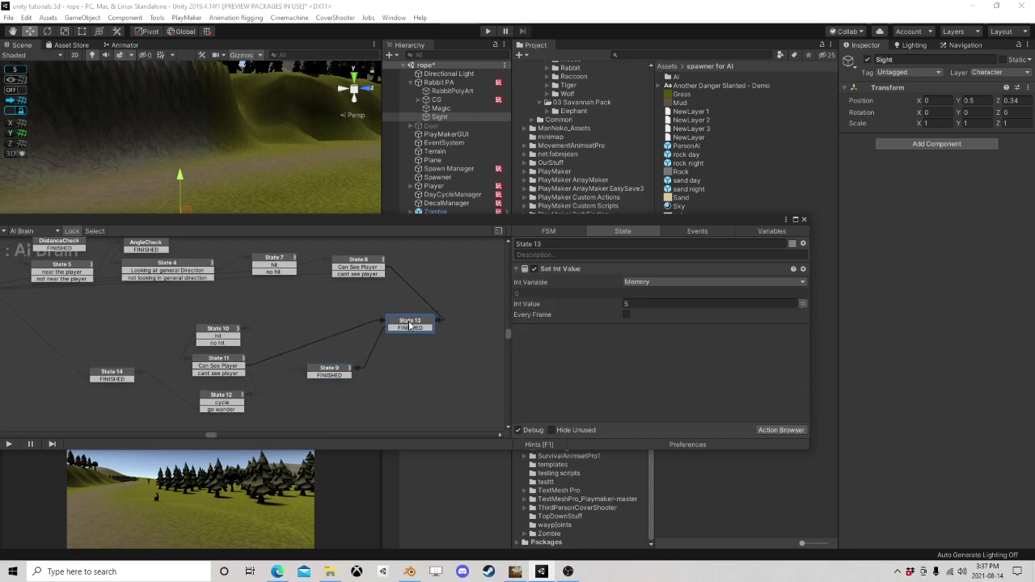
pyautogui.moveTo(462, 223); pyautogui.dragTo(486, 236)
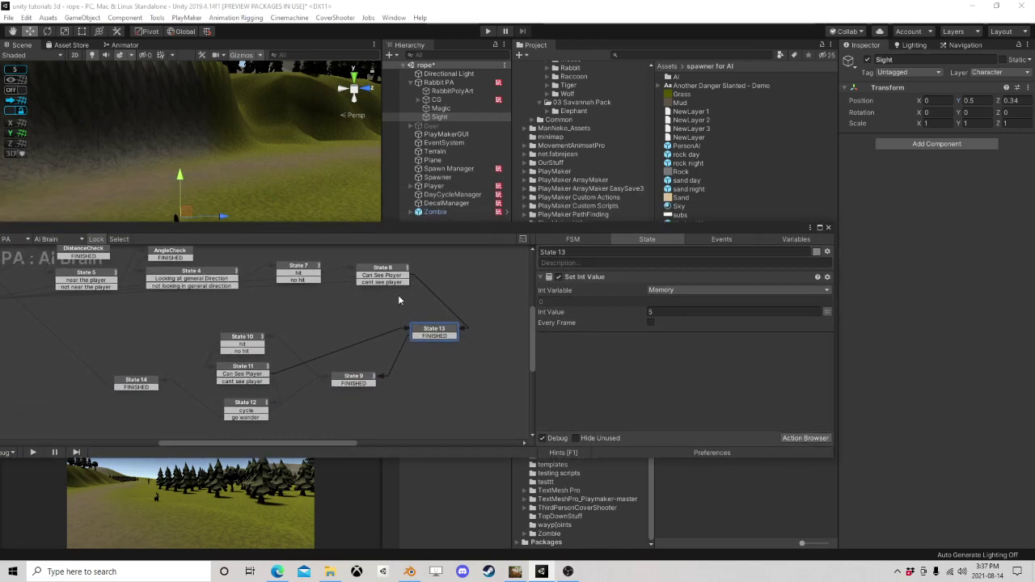
pyautogui.click(399, 287)
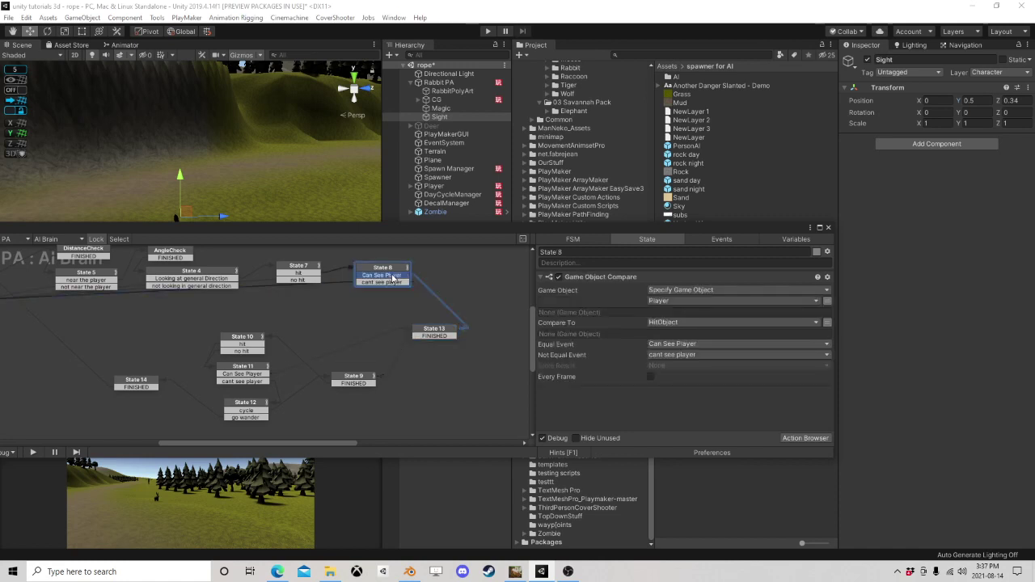
pyautogui.click(434, 333)
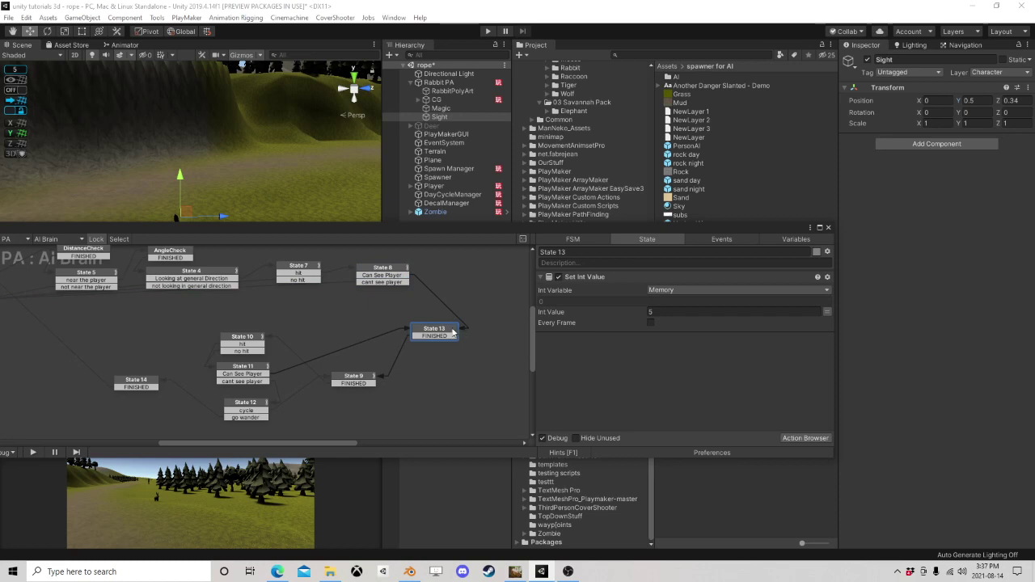
pyautogui.moveTo(437, 331); pyautogui.dragTo(475, 288)
pyautogui.click(352, 381)
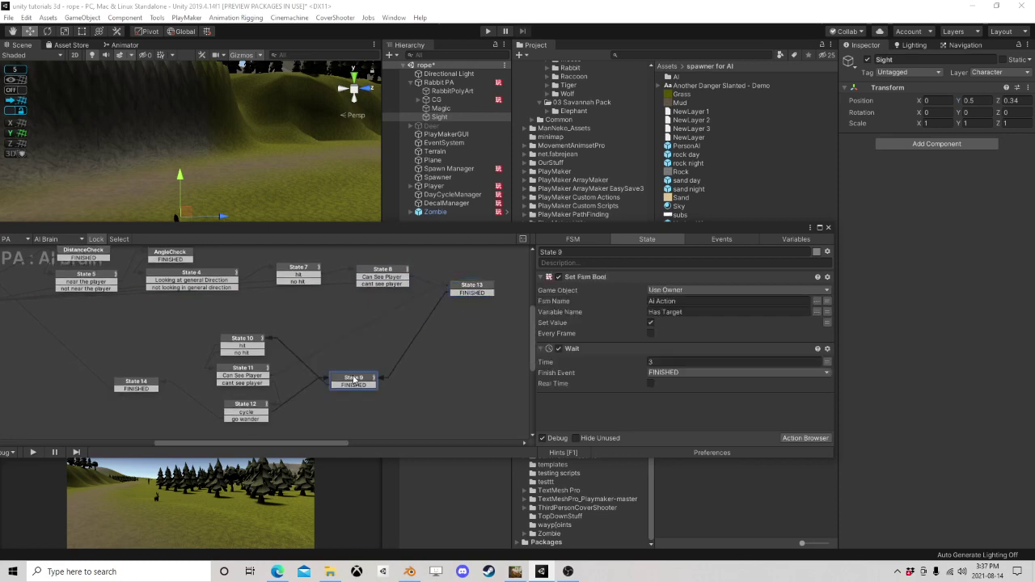
pyautogui.moveTo(350, 381); pyautogui.dragTo(434, 337)
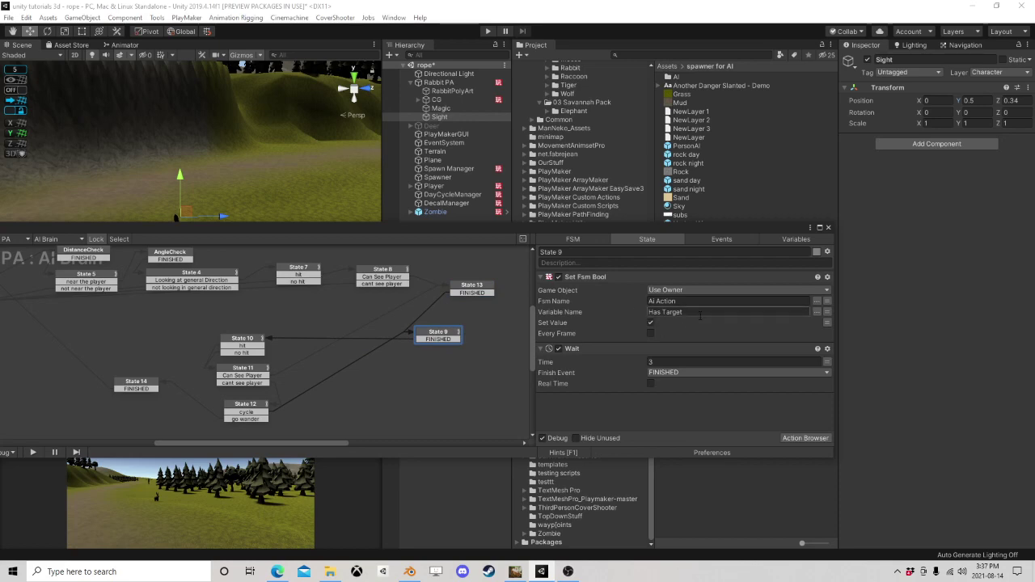
# Step: Copy the AI Action FSM component from the Zombie and paste it as a new component on Rabbit PA
pyautogui.moveTo(680, 233); pyautogui.dragTo(549, 234)
pyautogui.click(435, 211)
pyautogui.scroll(-5, 967, 329)
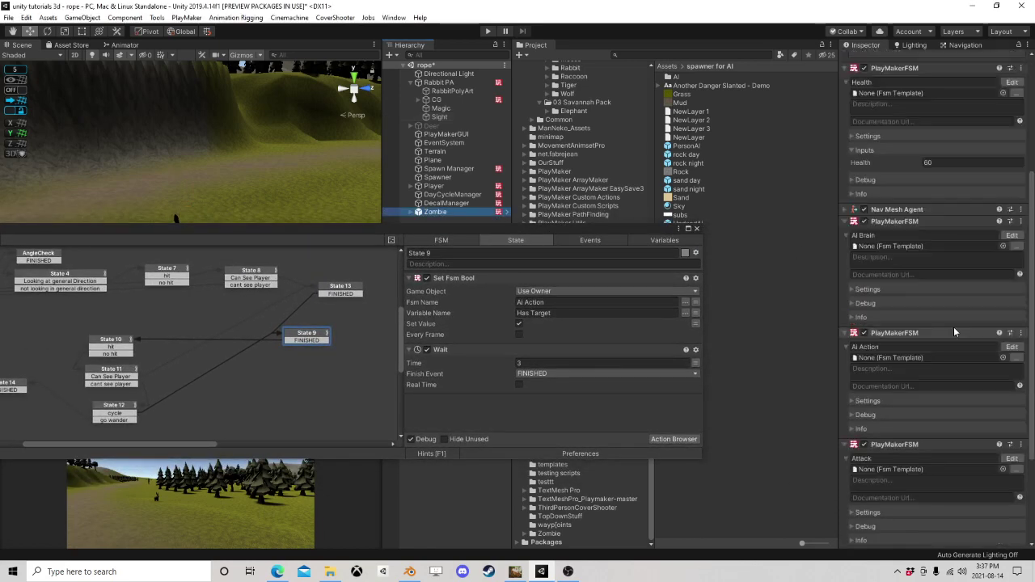
pyautogui.rightClick(896, 337)
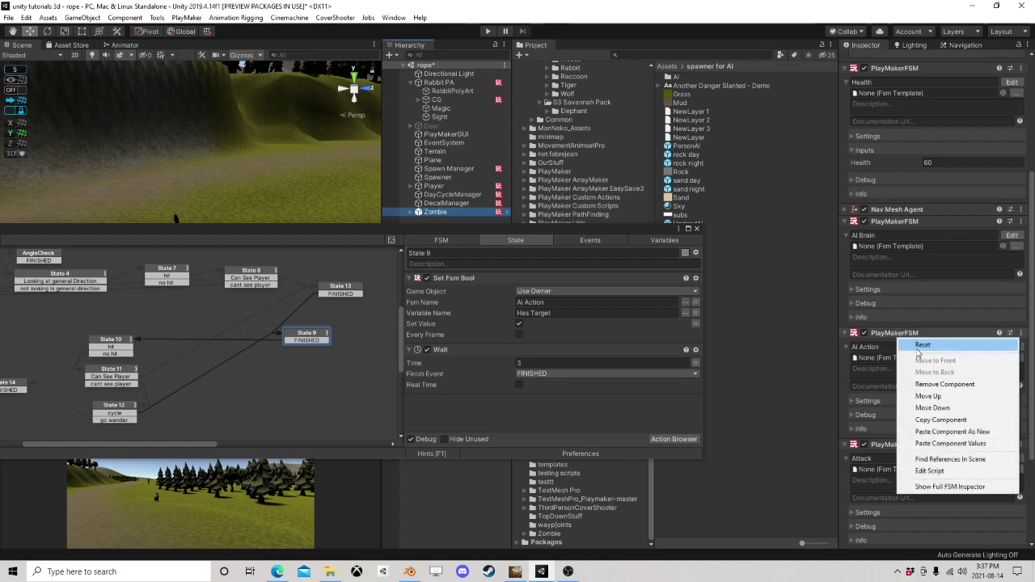
pyautogui.click(942, 420)
pyautogui.click(467, 83)
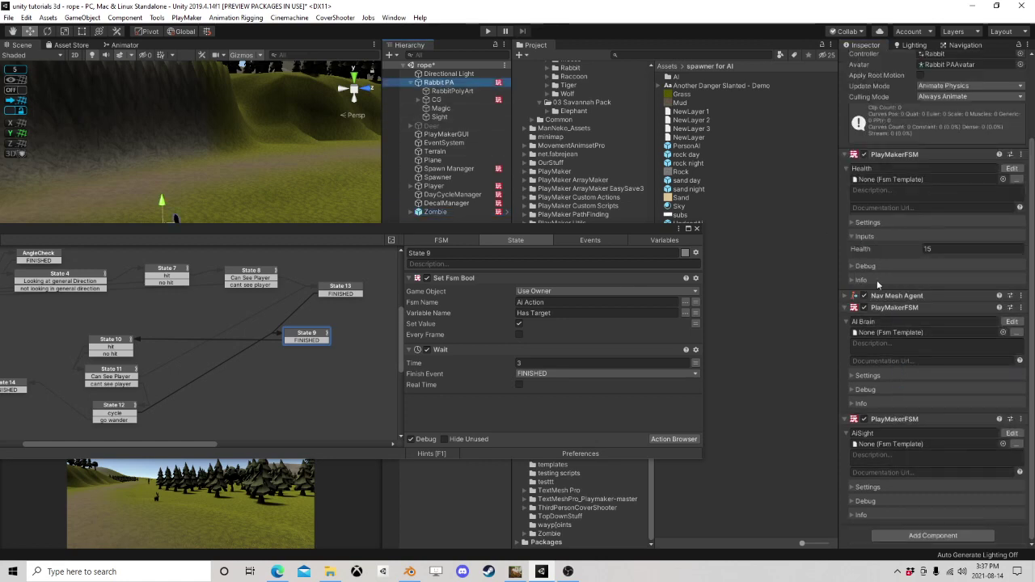
pyautogui.rightClick(895, 308)
pyautogui.click(939, 405)
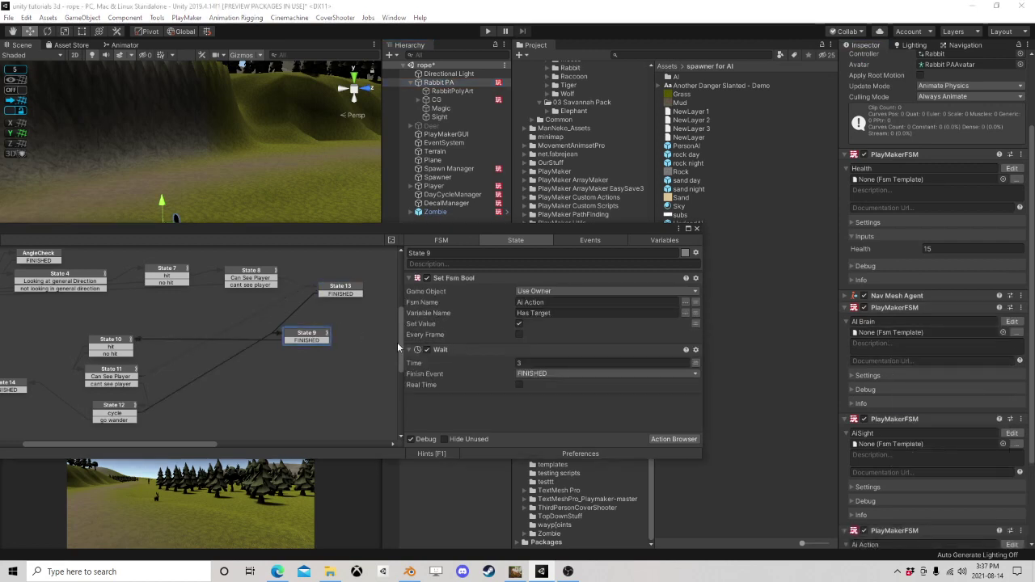
# Step: Move State 9 of the AI Brain FSM directly beneath State 13
pyautogui.click(293, 343)
pyautogui.moveTo(264, 358); pyautogui.dragTo(230, 358, button='middle')
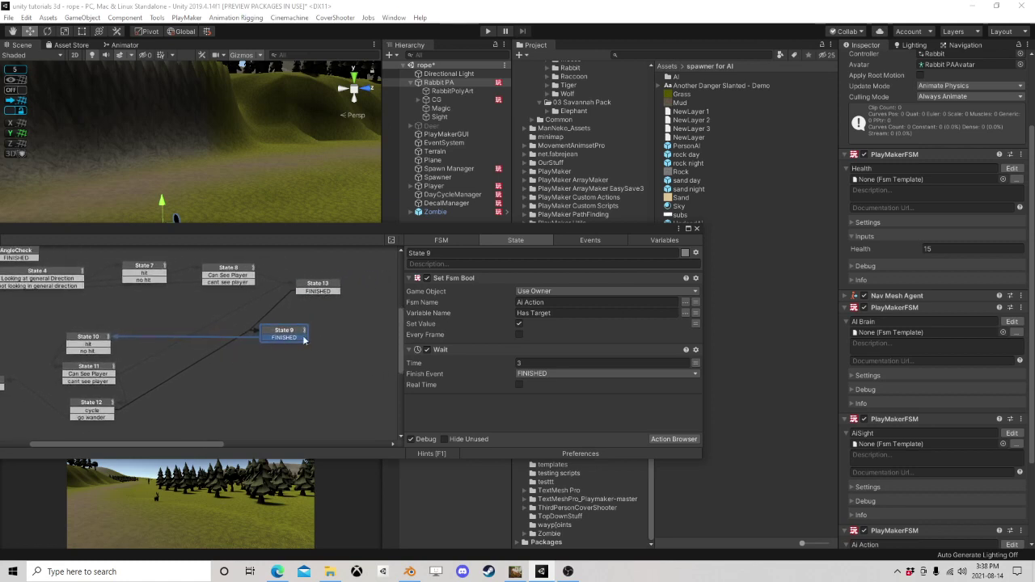
pyautogui.moveTo(273, 330); pyautogui.dragTo(307, 318)
pyautogui.moveTo(218, 361); pyautogui.dragTo(280, 350, button='middle')
pyautogui.scroll(1, 243, 344)
# Step: Review State 10's Look At and Raycast 2 actions, and move State 10 closer to State 9
pyautogui.click(151, 325)
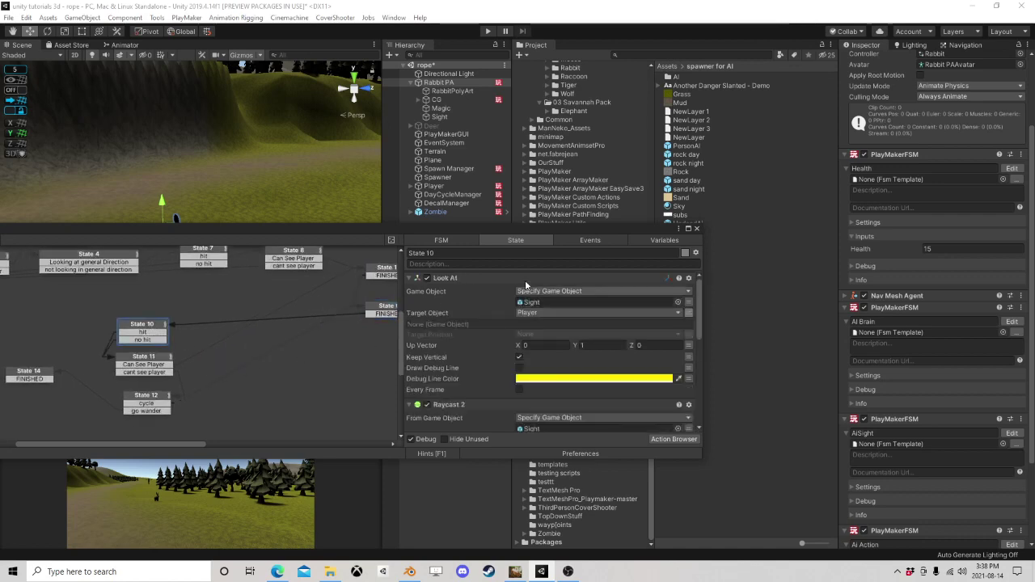
pyautogui.moveTo(482, 233); pyautogui.dragTo(551, 167)
pyautogui.scroll(-8, 607, 333)
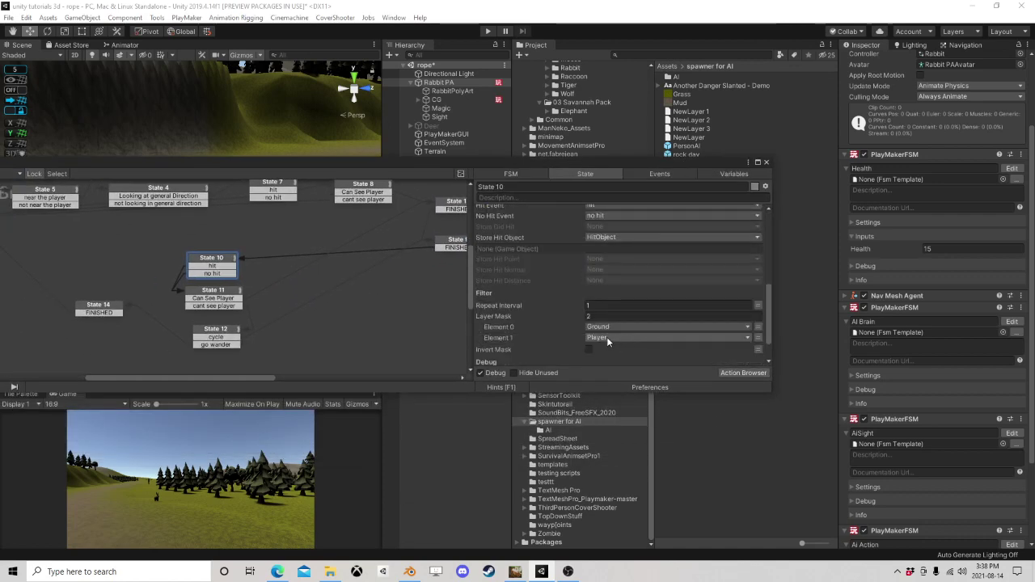
pyautogui.scroll(8, 607, 333)
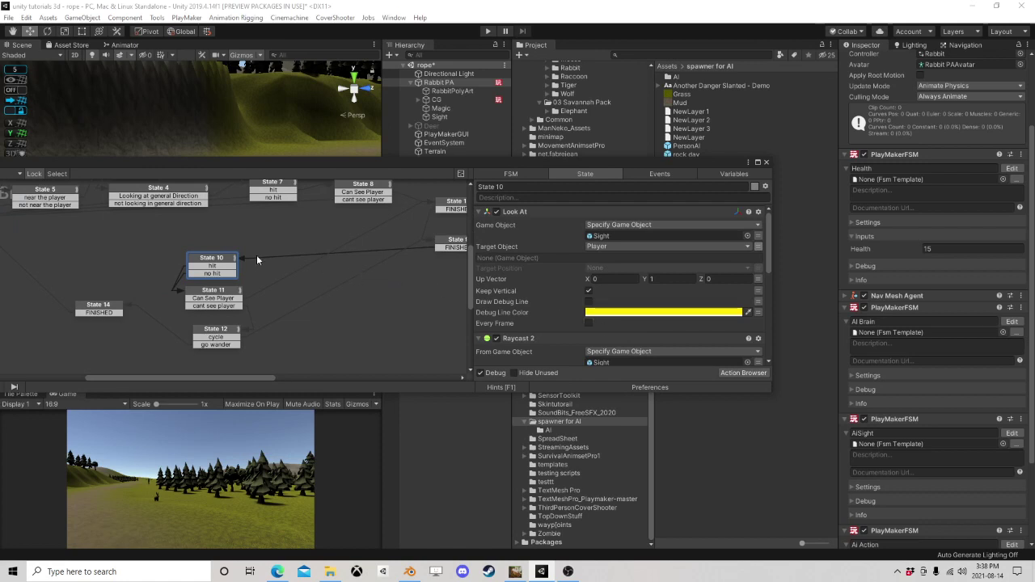
pyautogui.moveTo(221, 258); pyautogui.dragTo(378, 248)
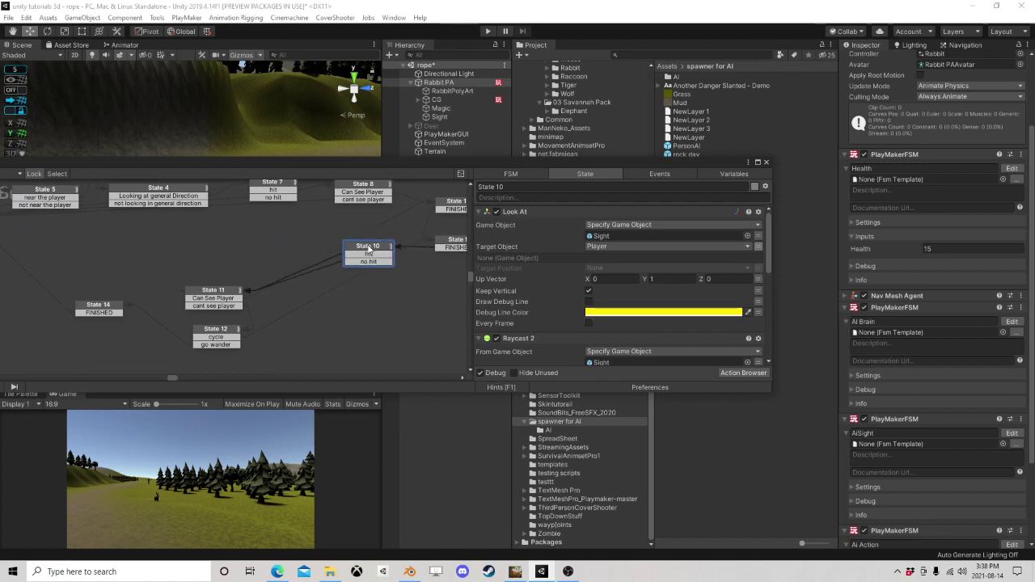
# Step: Check the actions of States 9 and 10, and move State 11 directly beneath State 10
pyautogui.moveTo(376, 280); pyautogui.dragTo(300, 278, button='middle')
pyautogui.scroll(-5, 615, 285)
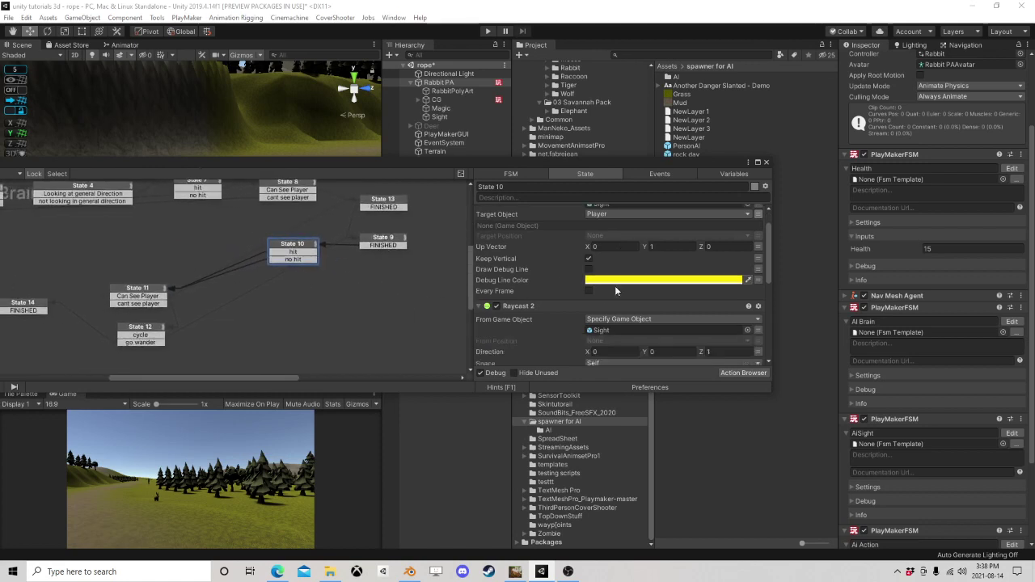
pyautogui.click(383, 240)
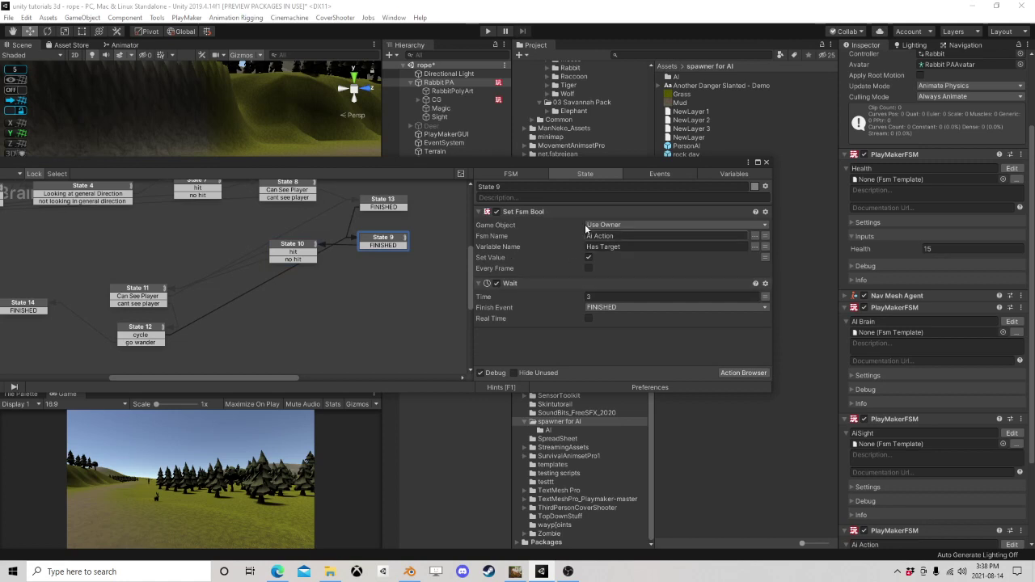
pyautogui.click(294, 249)
pyautogui.moveTo(170, 282); pyautogui.dragTo(223, 291, button='middle')
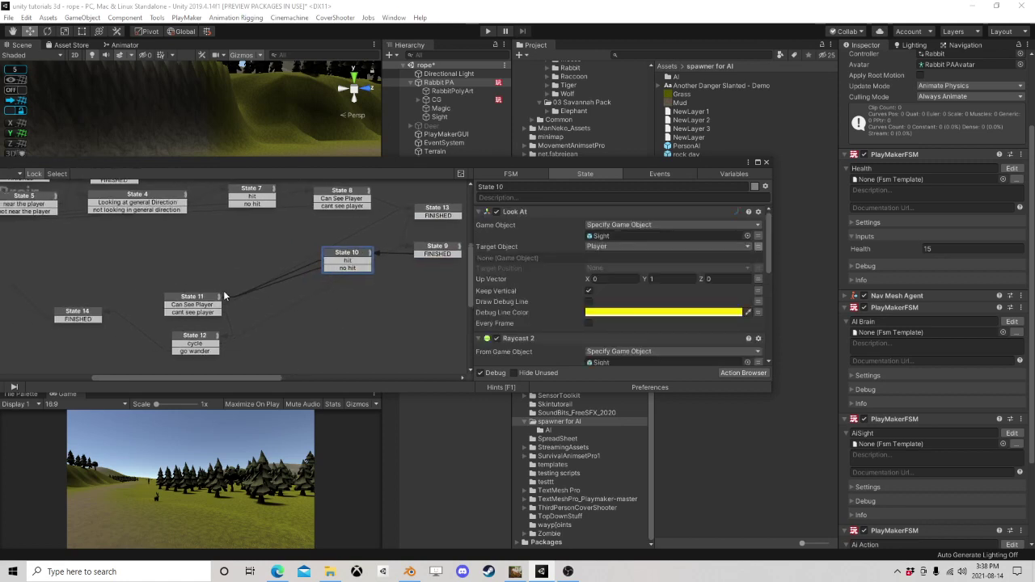
pyautogui.moveTo(223, 291); pyautogui.dragTo(356, 304)
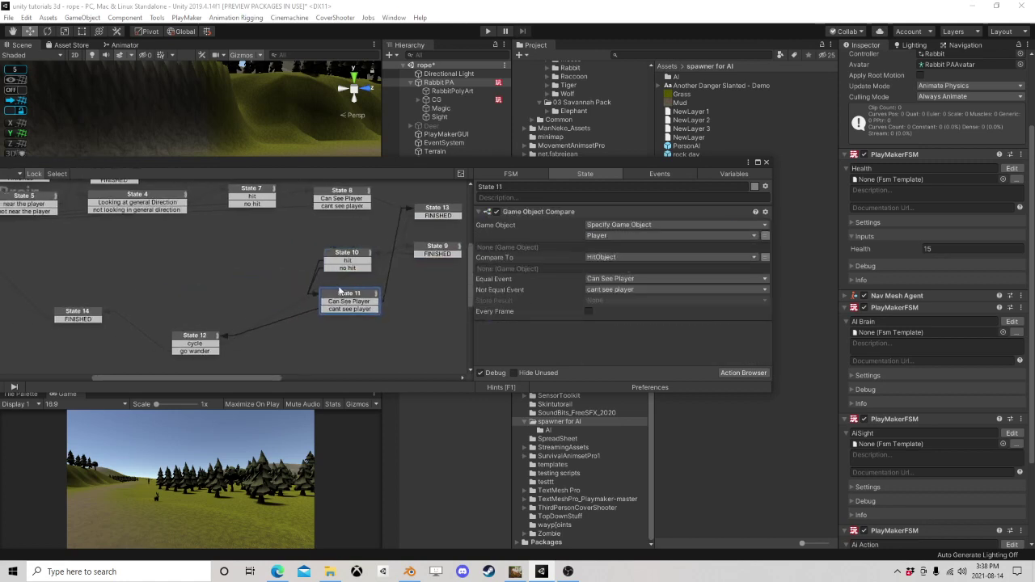
# Step: Examine State 10's Raycast 2 layer filter and trace the player-detection loop through States 11, 13, 9 and 10
pyautogui.click(350, 269)
pyautogui.scroll(-8, 584, 301)
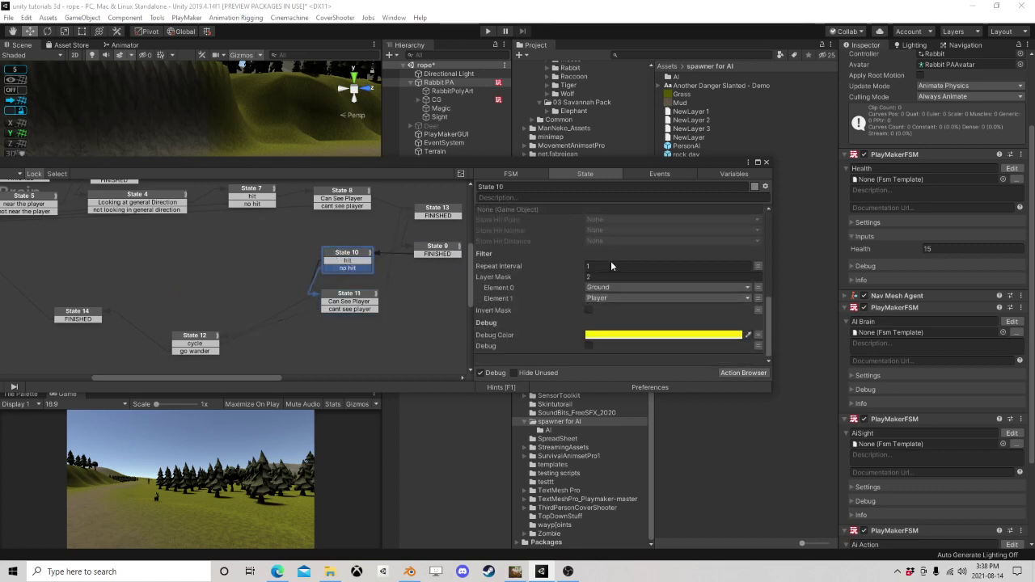
pyautogui.scroll(5, 594, 273)
pyautogui.scroll(-5, 539, 301)
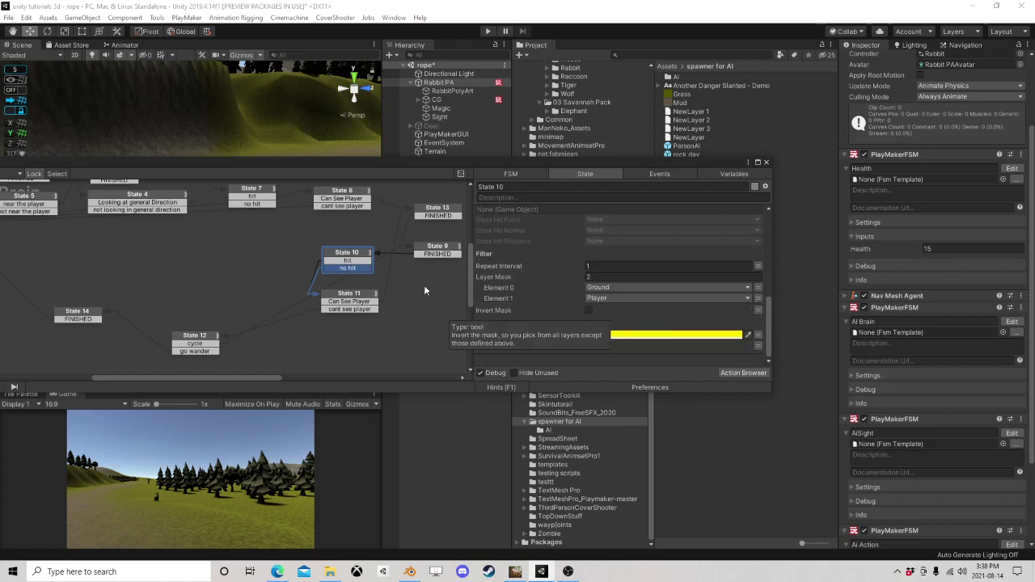
pyautogui.click(333, 294)
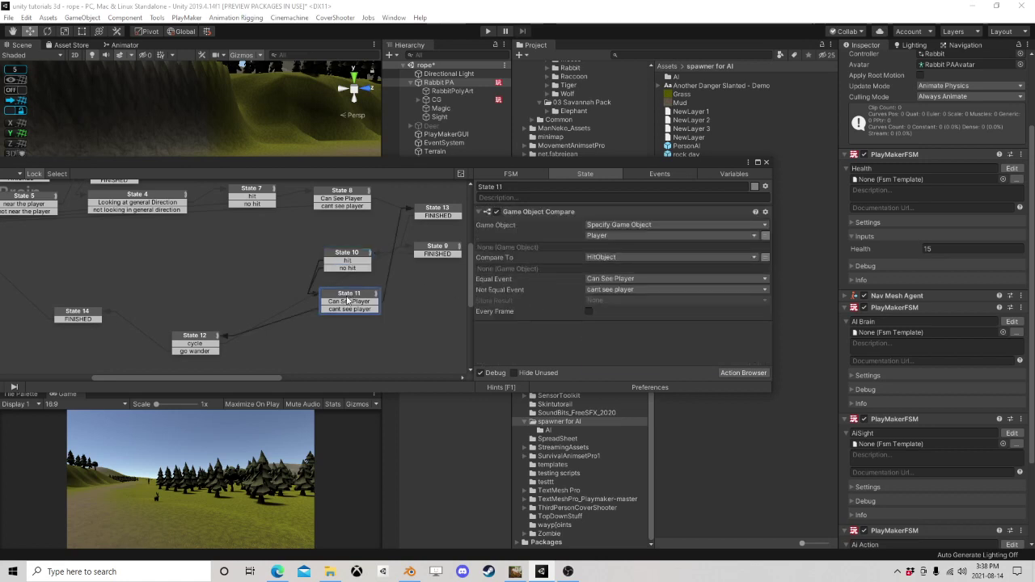
pyautogui.click(340, 308)
pyautogui.click(434, 210)
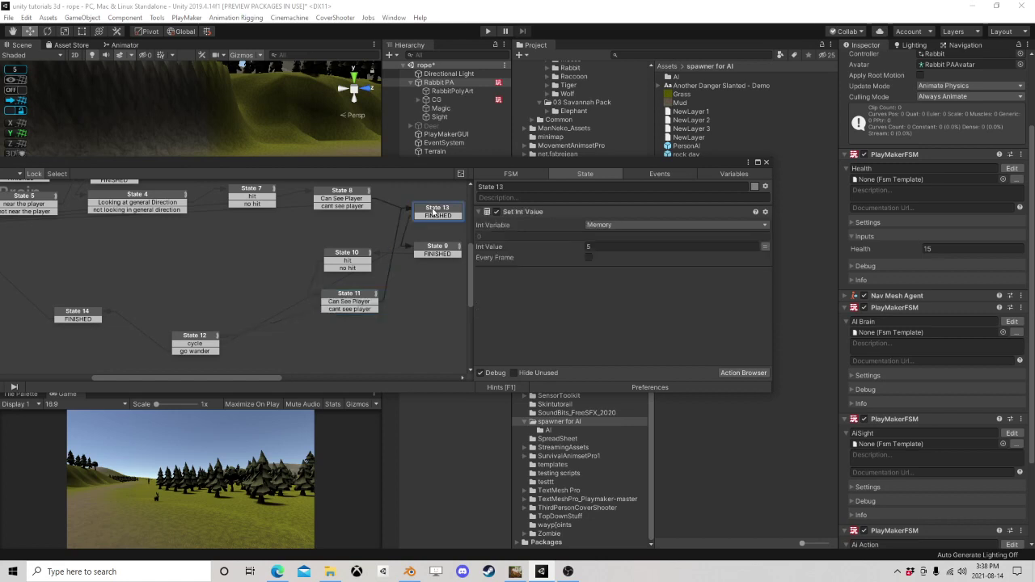
pyautogui.click(426, 251)
pyautogui.click(359, 300)
pyautogui.click(346, 260)
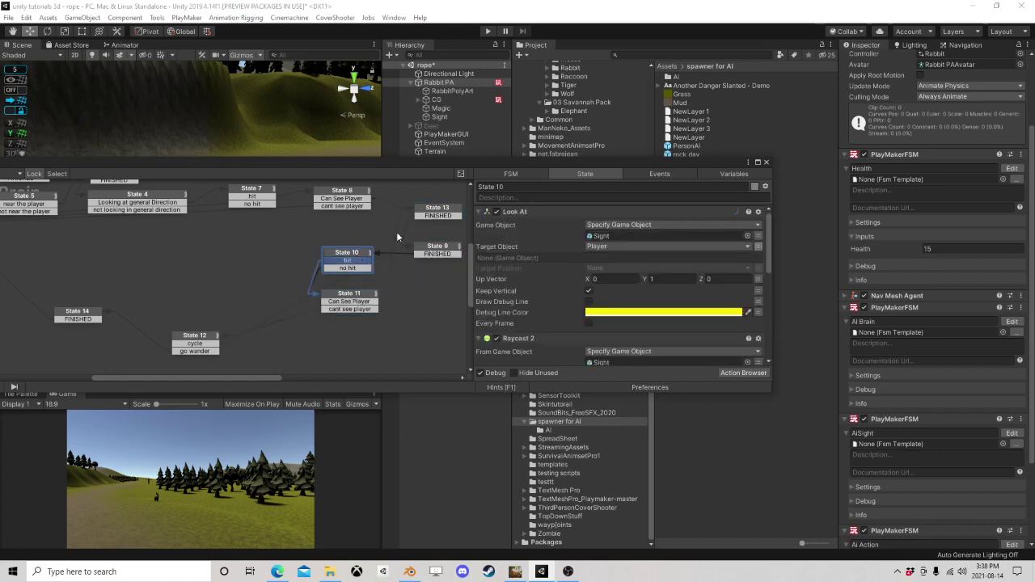
pyautogui.click(432, 212)
pyautogui.click(437, 246)
pyautogui.click(360, 298)
pyautogui.click(342, 310)
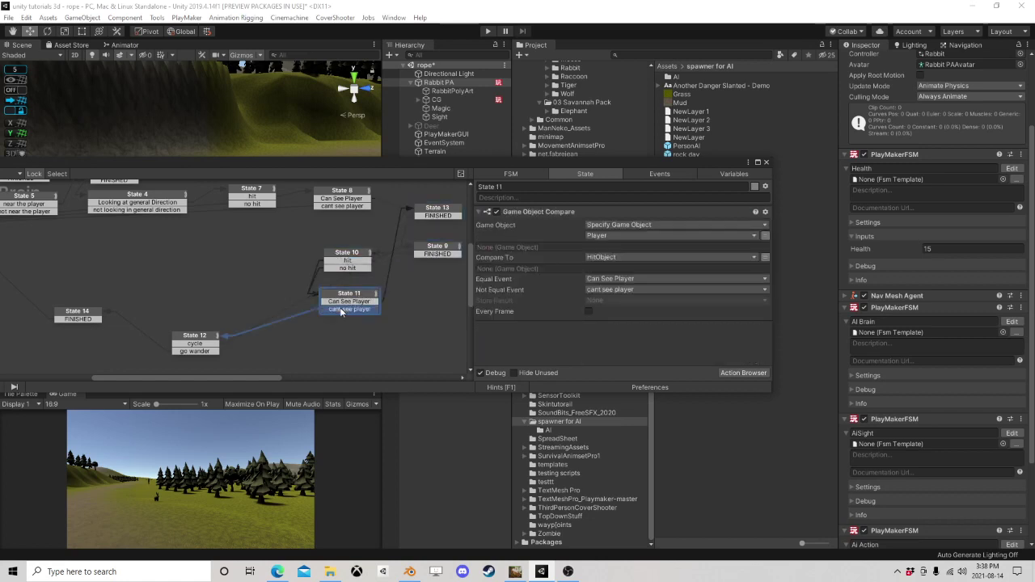
# Step: Review State 12's Int Subtract and Int Compare actions on Memory, and move State 12 directly beneath State 11
pyautogui.click(191, 344)
pyautogui.scroll(-1, 575, 306)
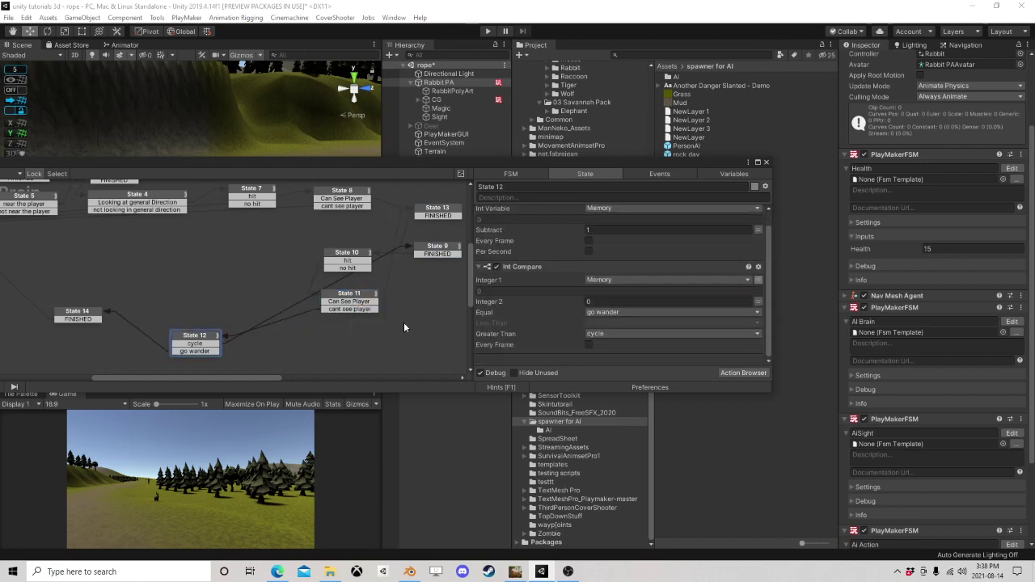
pyautogui.click(189, 352)
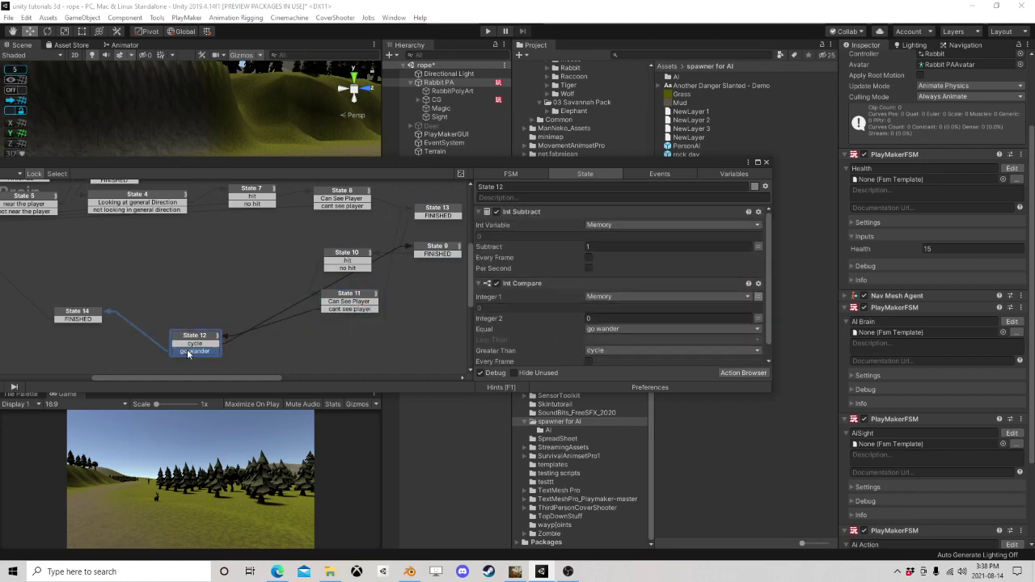
pyautogui.moveTo(194, 343); pyautogui.dragTo(337, 333)
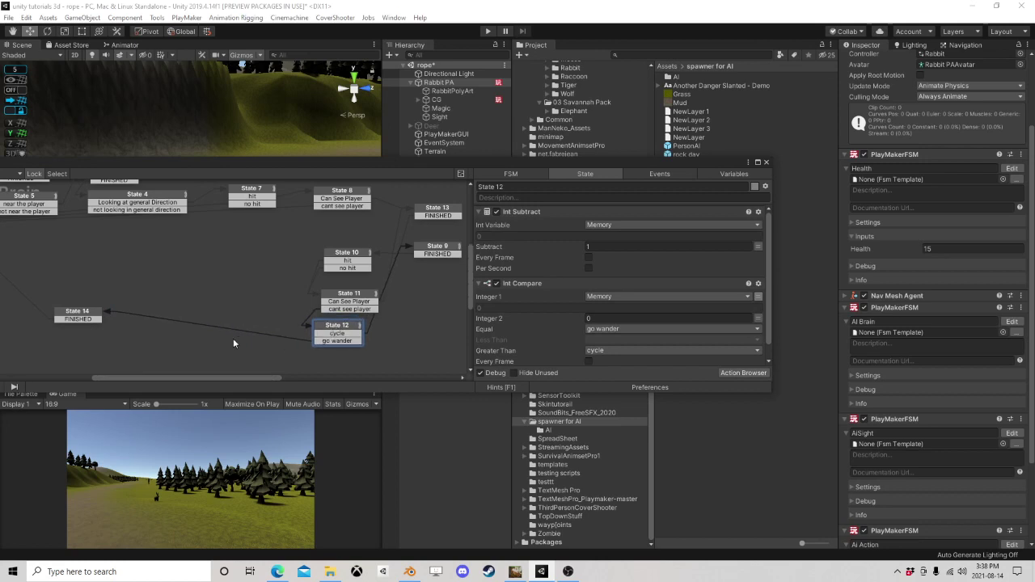
# Step: Move State 14 of the AI Brain FSM right beside State 12
pyautogui.click(82, 319)
pyautogui.moveTo(71, 314); pyautogui.dragTo(181, 303, button='middle')
pyautogui.moveTo(183, 304); pyautogui.dragTo(352, 315)
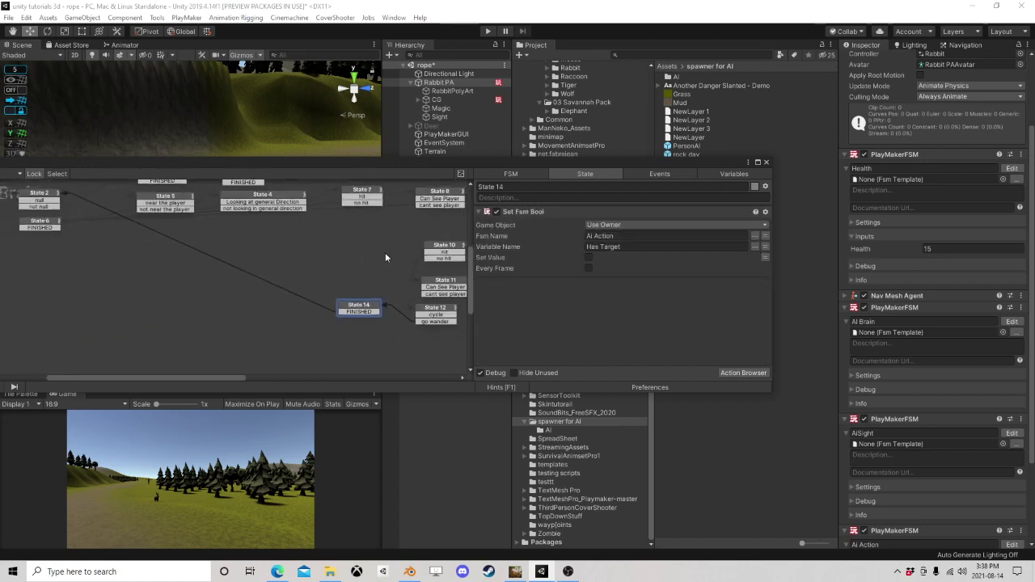
# Step: Close the AI Brain graph, open Rabbit PA's AI Action FSM and examine State 1's Attack and lets wander transitions
pyautogui.click(766, 162)
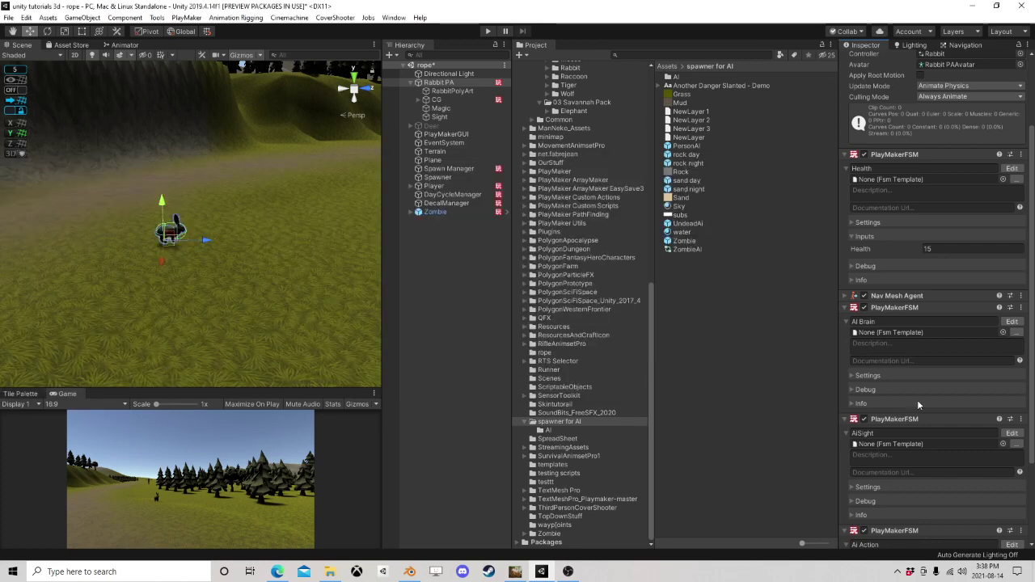
pyautogui.scroll(-3, 931, 383)
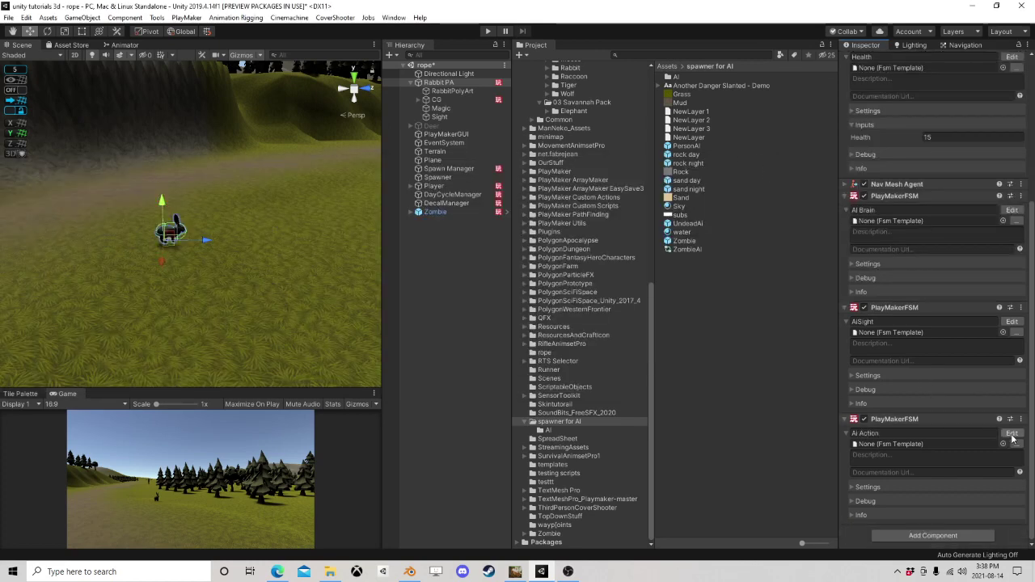
pyautogui.click(1012, 434)
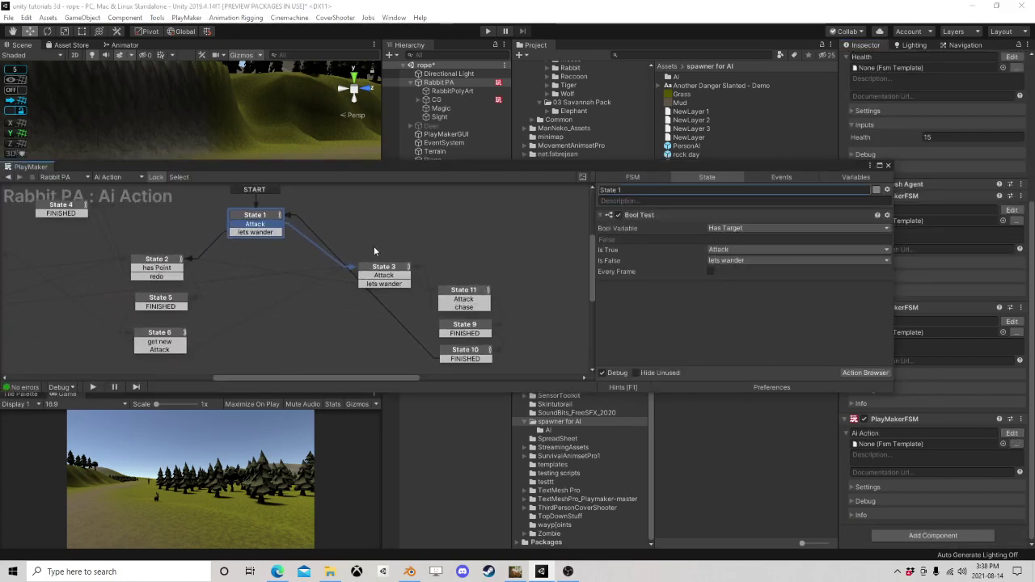
pyautogui.click(265, 225)
pyautogui.click(260, 233)
pyautogui.click(254, 226)
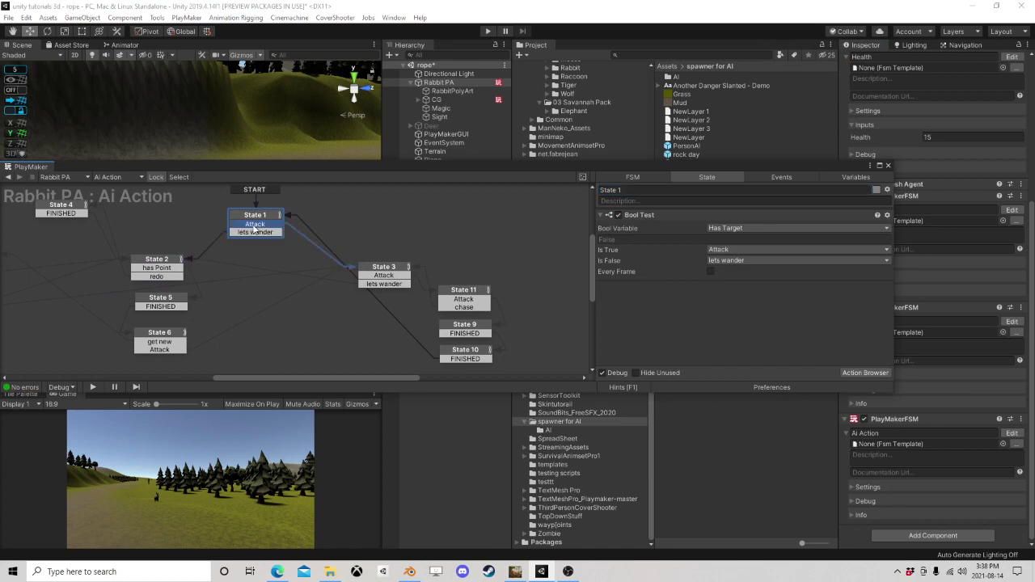
# Step: Examine the Attack and lets wander transitions linking State 1 with States 2 and 3 in the Ai Action FSM
pyautogui.click(255, 234)
pyautogui.scroll(-1, 173, 268)
pyautogui.moveTo(174, 268); pyautogui.dragTo(350, 264, button='middle')
pyautogui.scroll(-1, 212, 251)
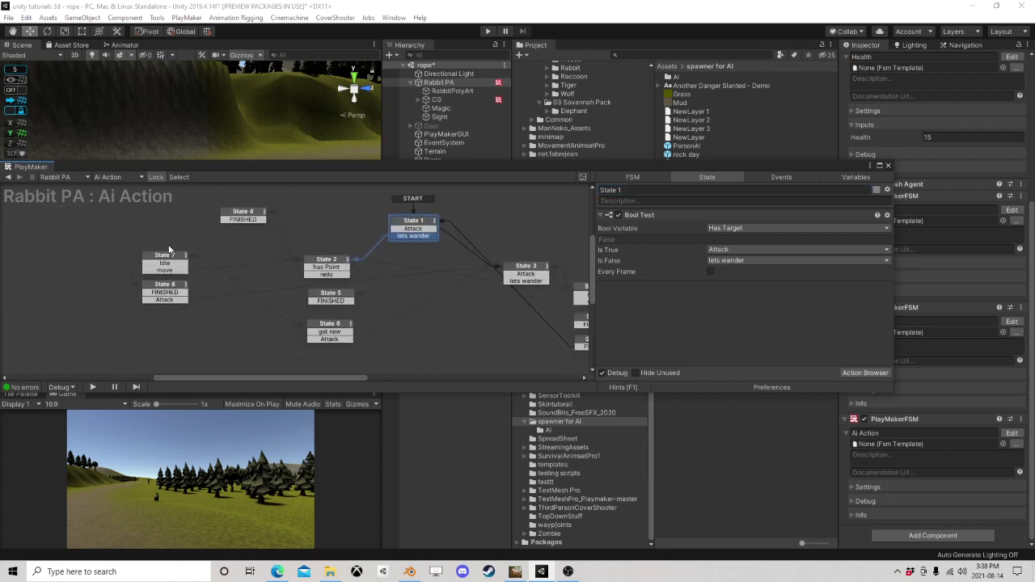
pyautogui.moveTo(508, 258); pyautogui.dragTo(202, 256, button='middle')
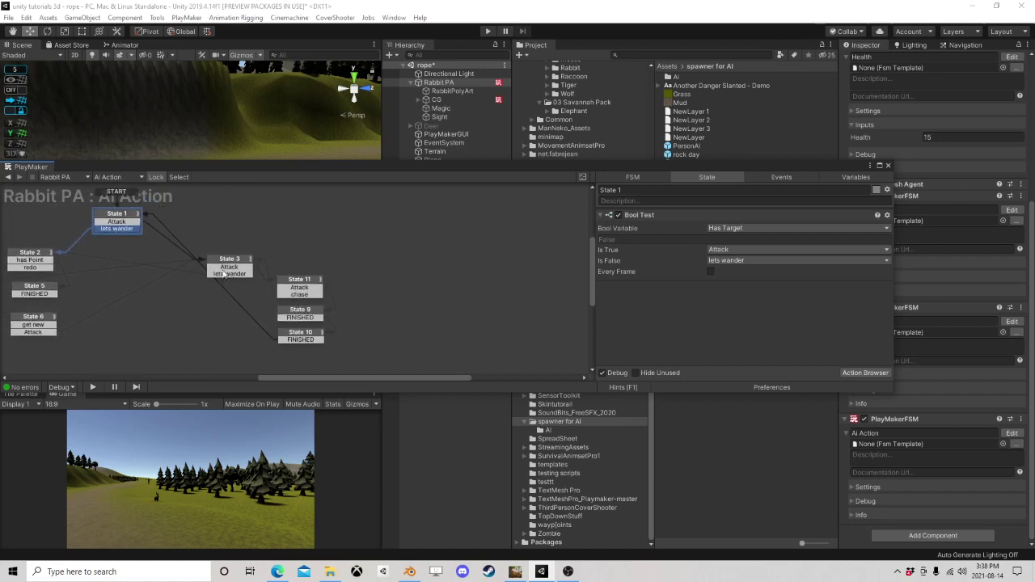
pyautogui.click(118, 223)
pyautogui.click(242, 266)
pyautogui.moveTo(332, 261); pyautogui.dragTo(421, 246, button='middle')
pyautogui.click(207, 213)
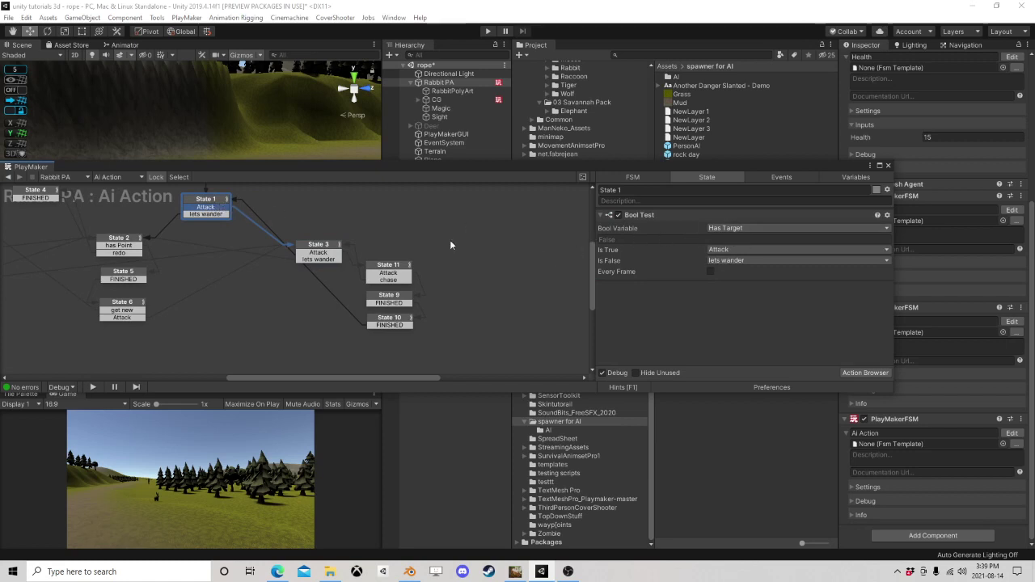
# Step: Make the Attack event non-global and rename it Flee
pyautogui.click(781, 177)
pyautogui.click(635, 202)
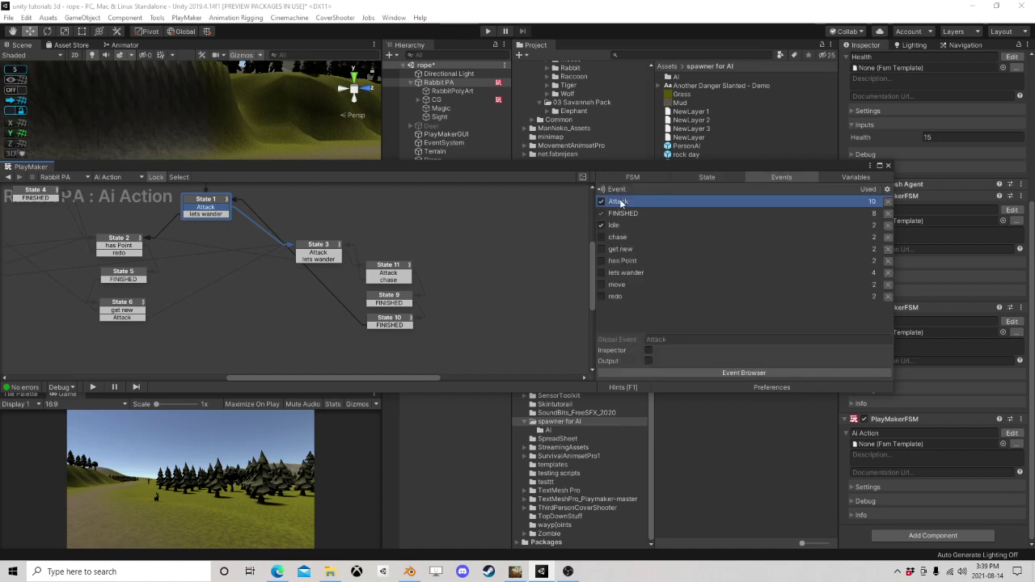
pyautogui.click(601, 203)
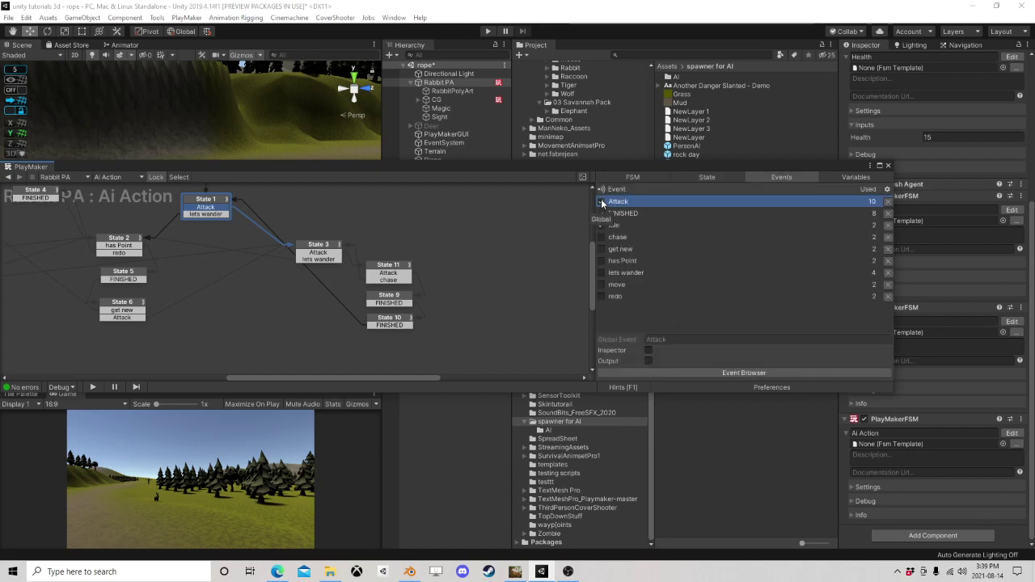
pyautogui.click(685, 339)
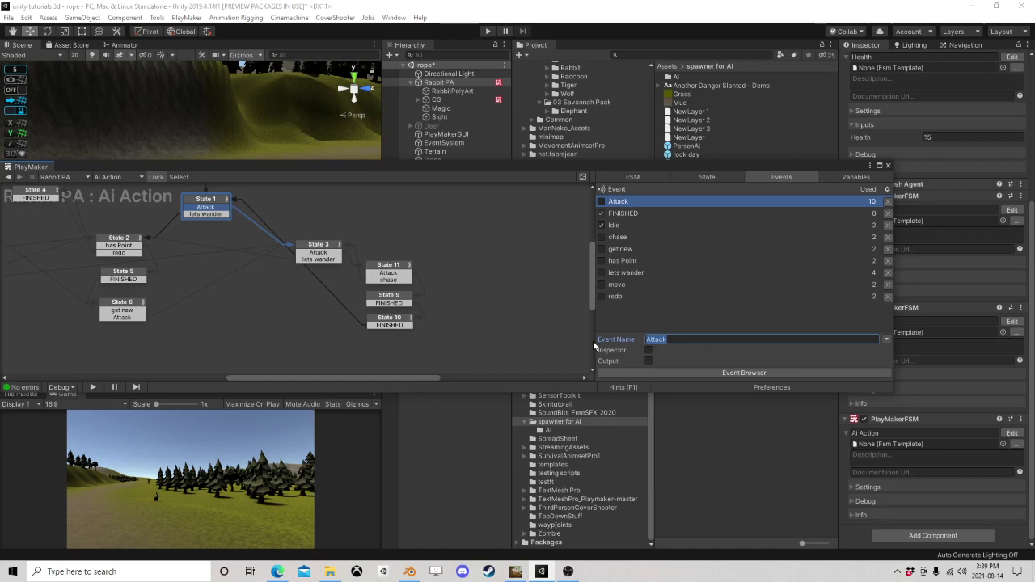
pyautogui.write('Flee')
pyautogui.press('Return')
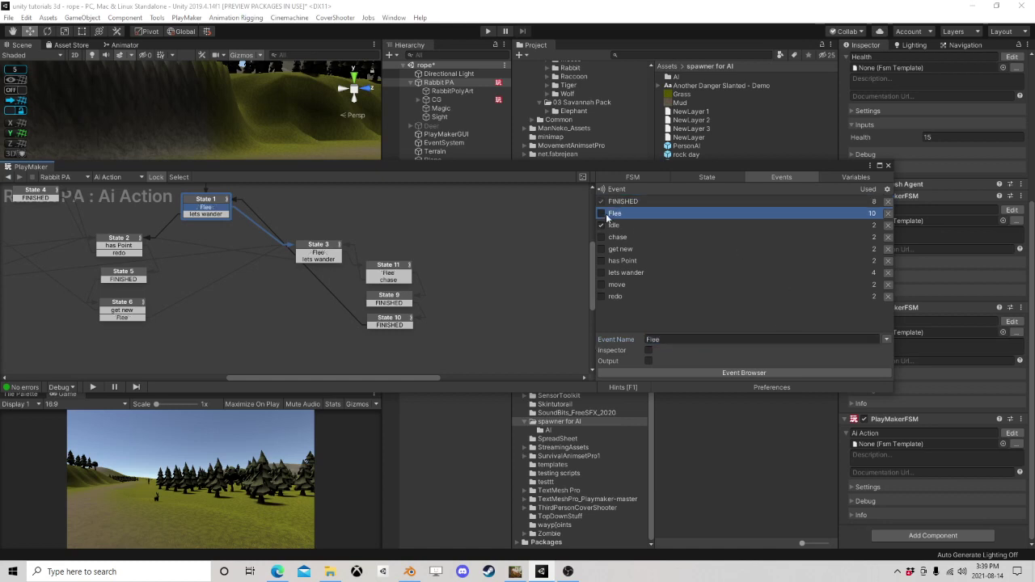
# Step: Open State 3's actions and expand the rabbit's Nav Mesh Agent component, keeping the PlayMaker window clear of the Inspector
pyautogui.click(208, 204)
pyautogui.click(324, 253)
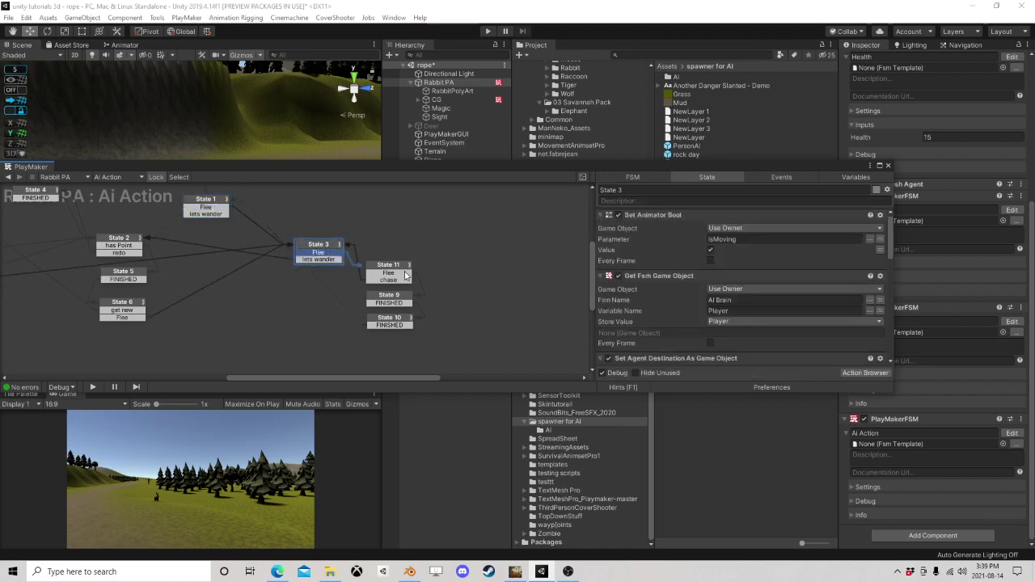
pyautogui.click(210, 205)
pyautogui.click(320, 252)
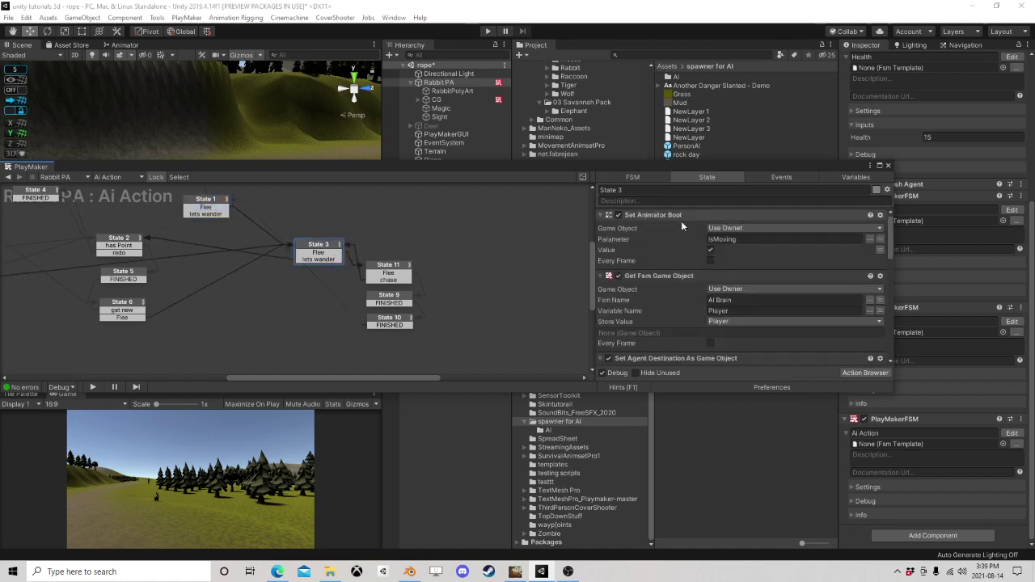
pyautogui.scroll(-4, 662, 273)
pyautogui.scroll(4, 675, 275)
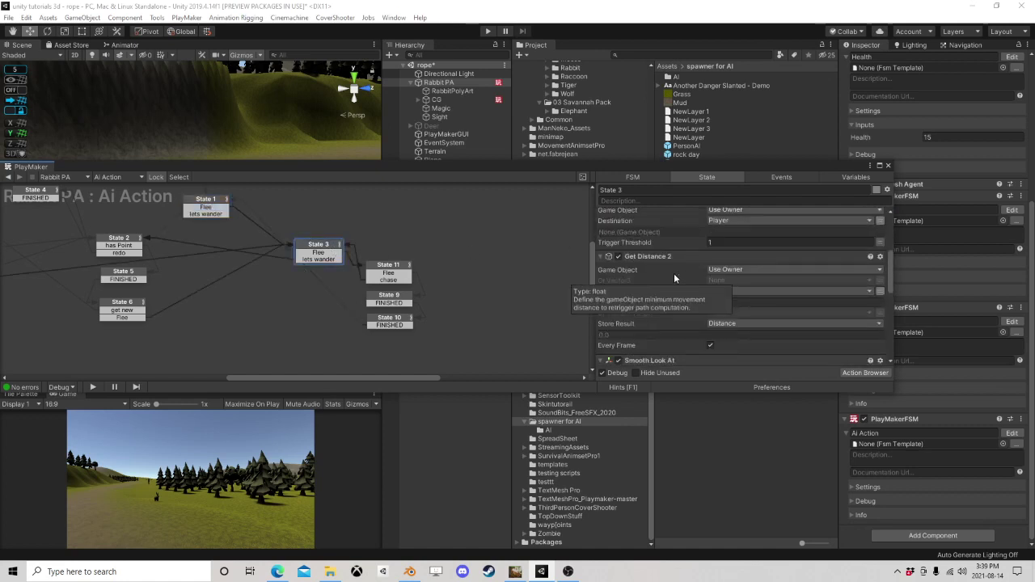
pyautogui.moveTo(849, 172); pyautogui.dragTo(790, 152)
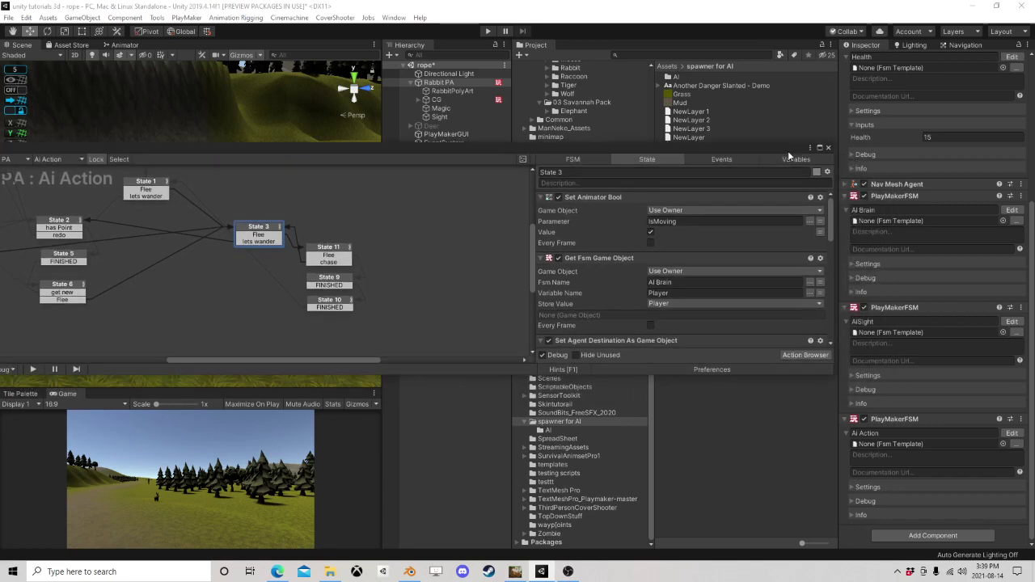
pyautogui.scroll(5, 956, 288)
pyautogui.click(850, 385)
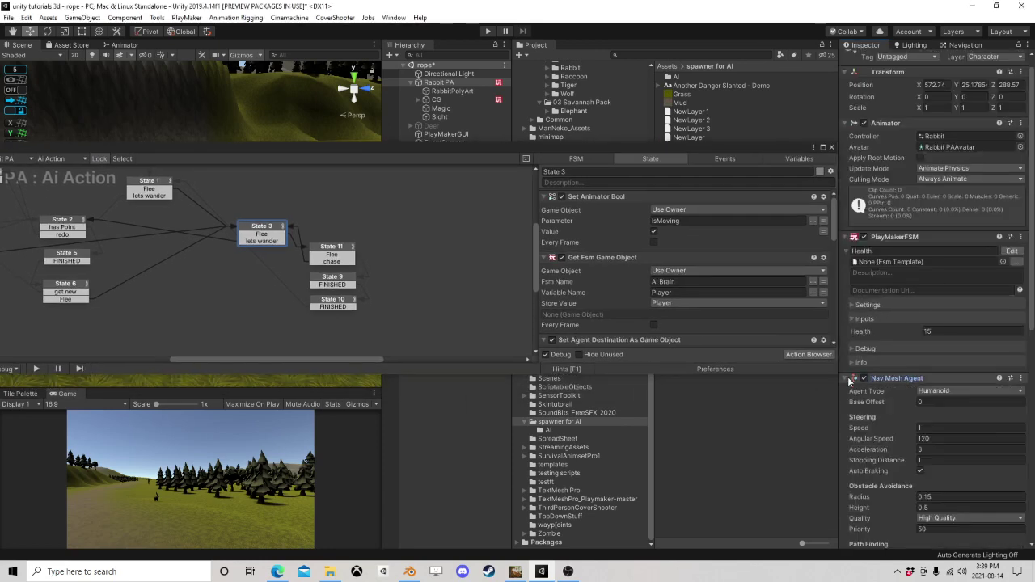
# Step: Add a Set Agent Maximum Speed action above Get Fsm Game Object in State 3, with Maximum Speed set to 5
pyautogui.scroll(-2, 709, 247)
pyautogui.scroll(-2, 710, 248)
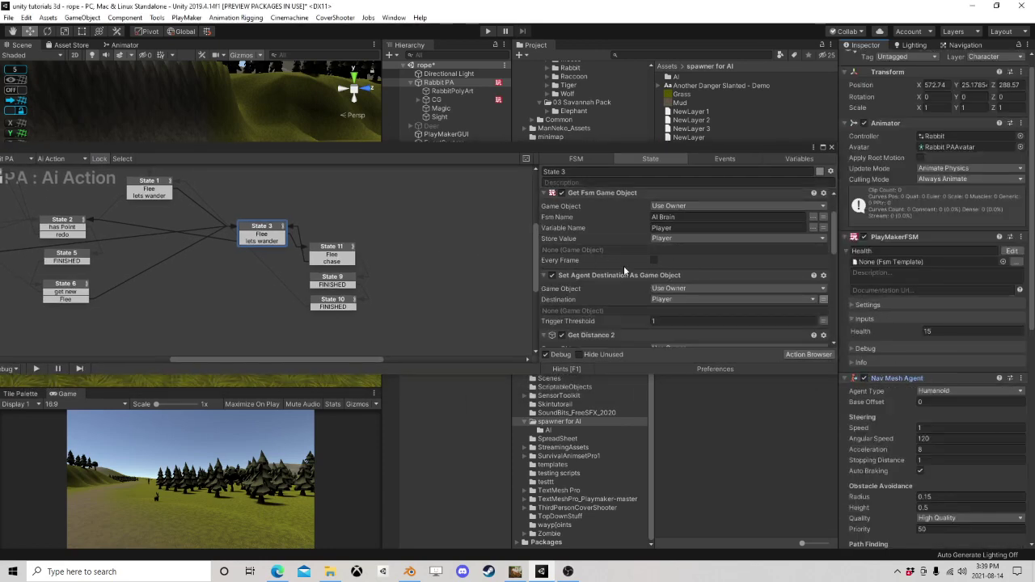
pyautogui.moveTo(889, 377); pyautogui.dragTo(616, 233)
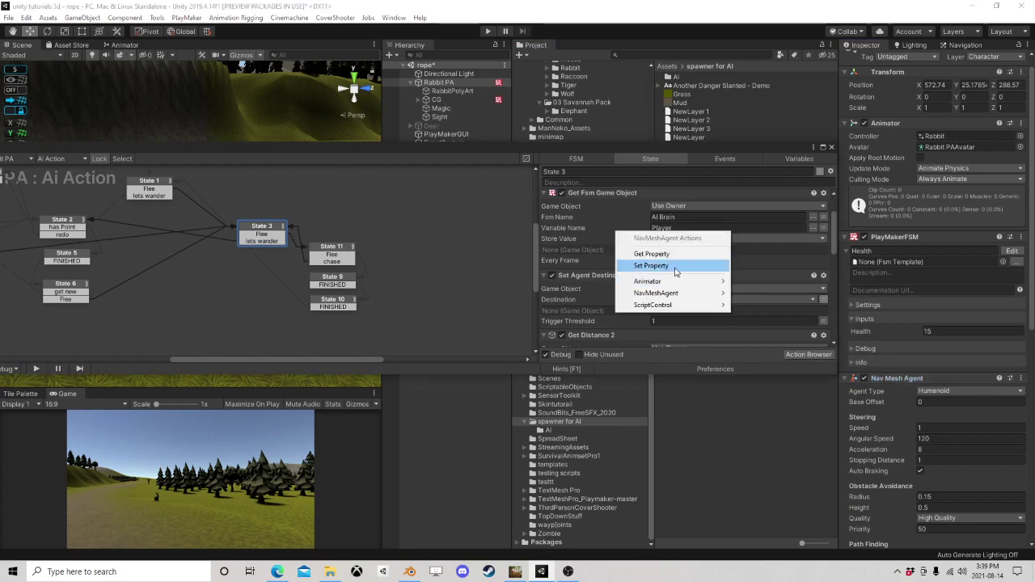
pyautogui.moveTo(671, 292)
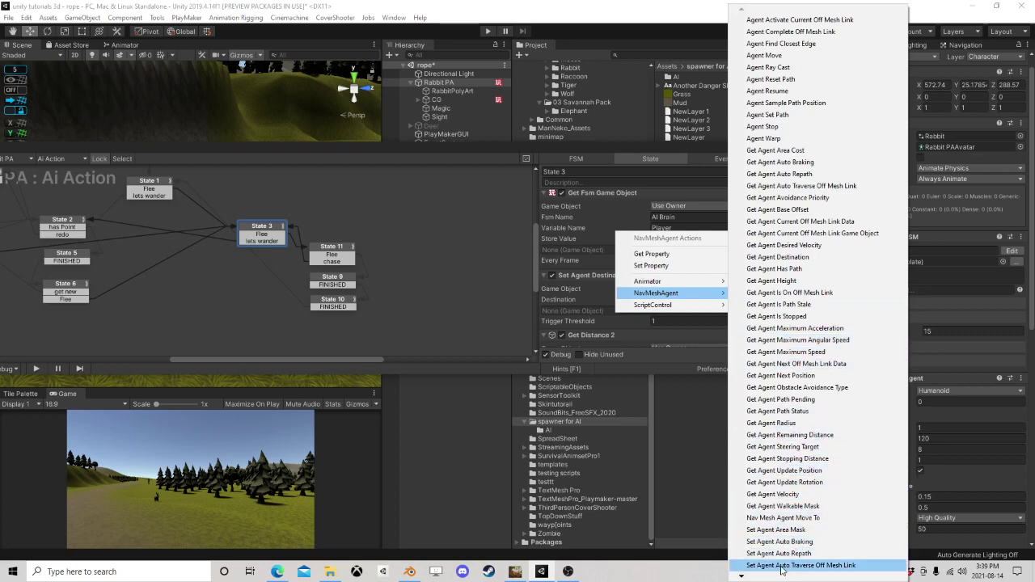
pyautogui.moveTo(770, 578)
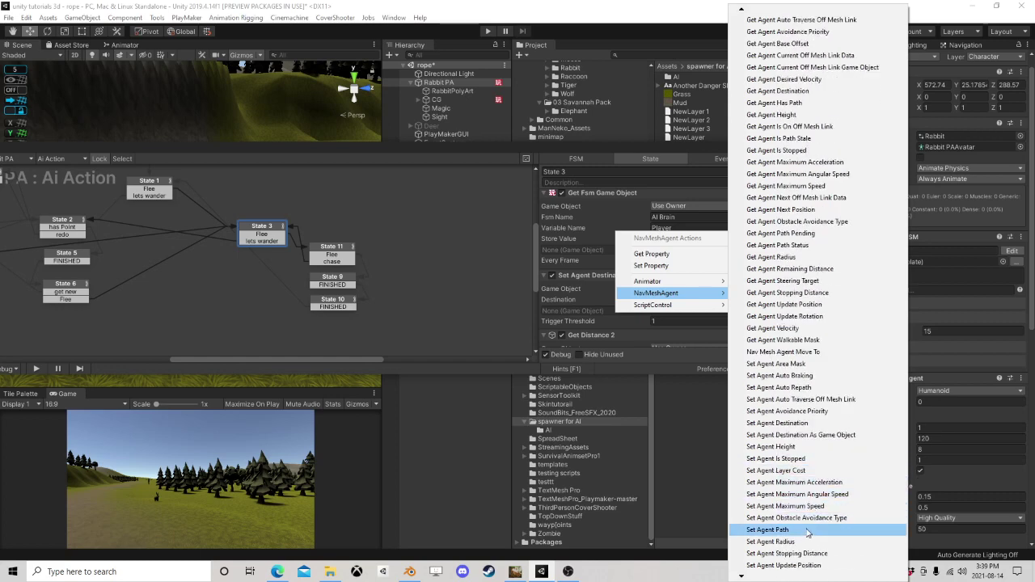
pyautogui.scroll(-2, 797, 562)
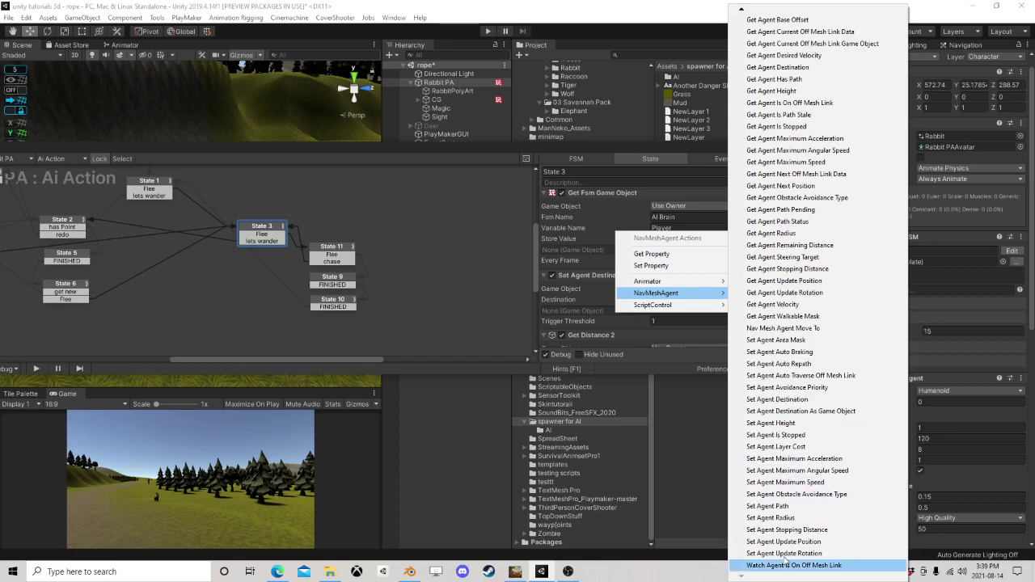
pyautogui.click(785, 482)
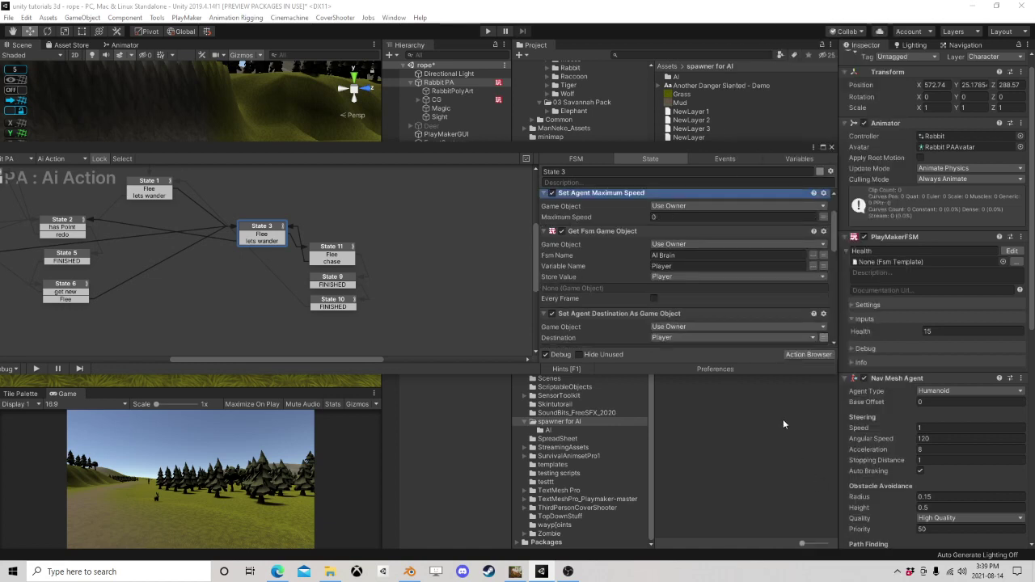
pyautogui.click(672, 219)
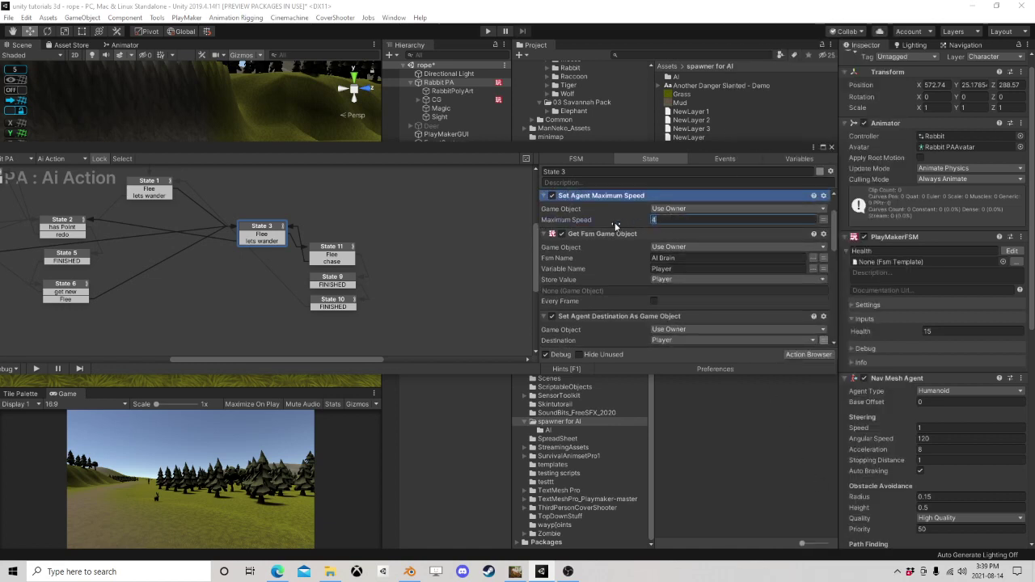
pyautogui.moveTo(617, 226); pyautogui.dragTo(626, 212)
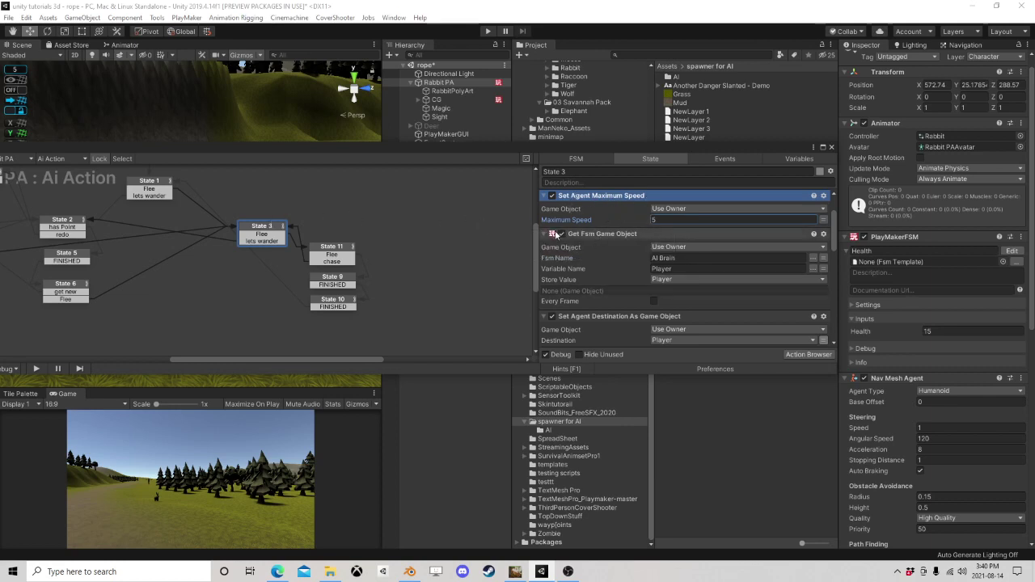
# Step: Remove the Set Agent Destination As Game Object action from State 3
pyautogui.click(594, 234)
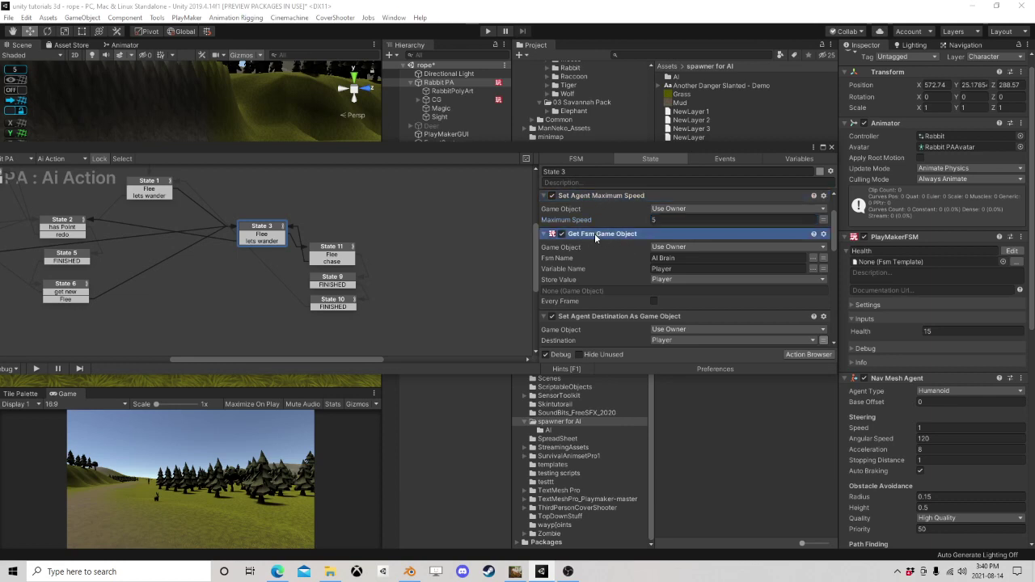
pyautogui.scroll(-3, 615, 255)
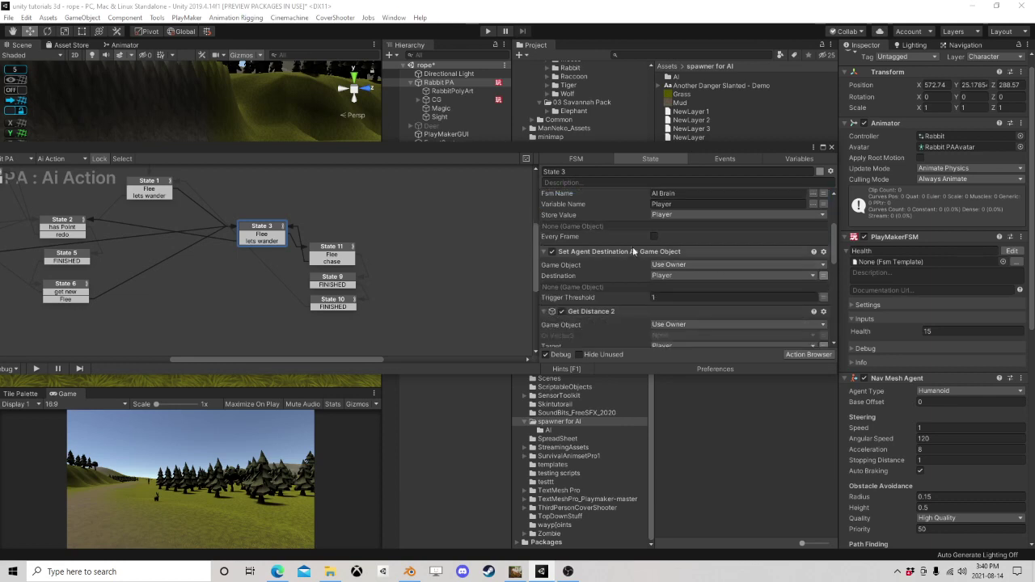
pyautogui.scroll(-2, 599, 256)
pyautogui.click(622, 219)
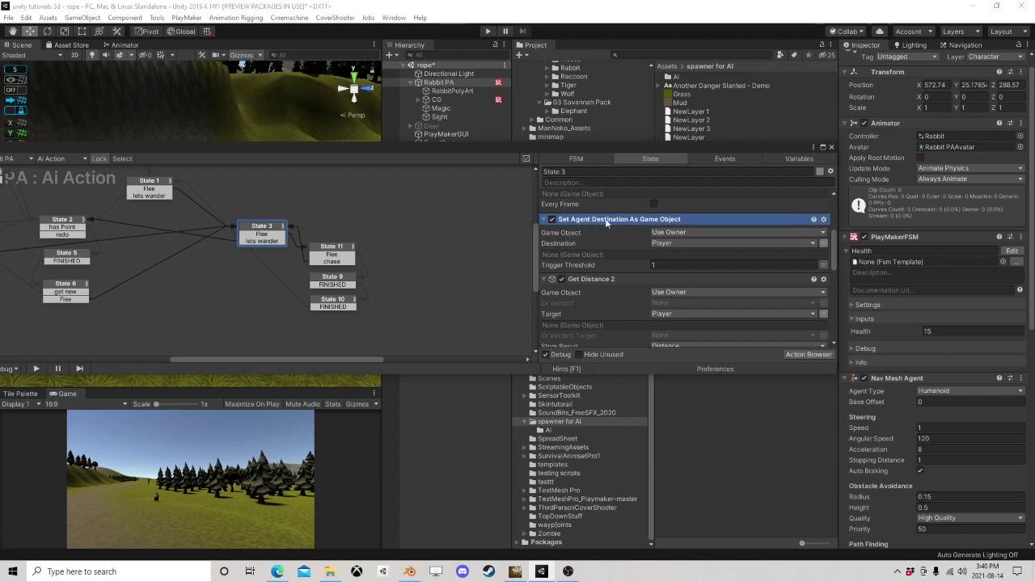
pyautogui.rightClick(606, 223)
pyautogui.click(643, 409)
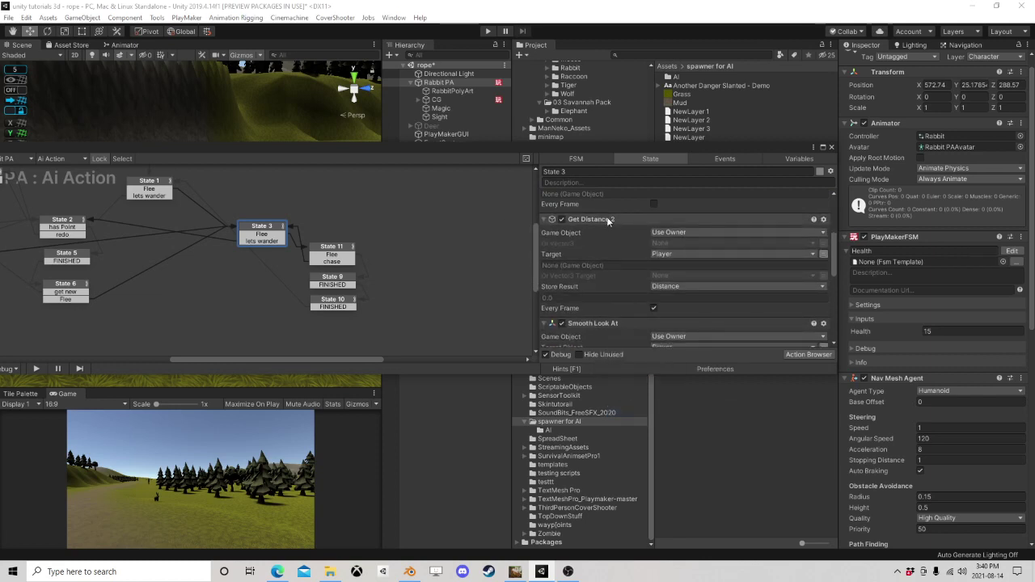
# Step: Remove the Smooth Look At action from State 3
pyautogui.click(609, 220)
pyautogui.scroll(-2, 600, 289)
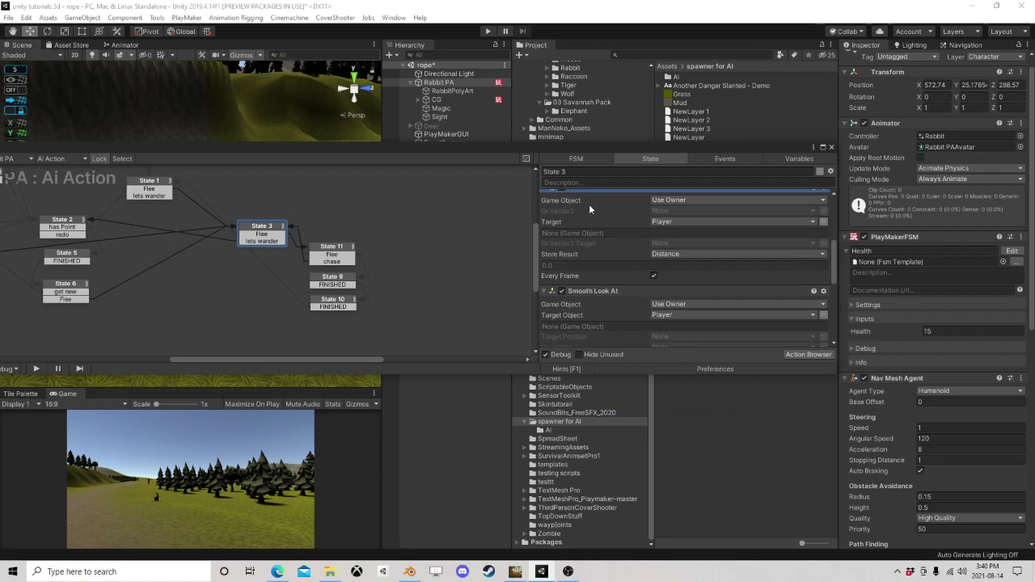
pyautogui.click(605, 293)
pyautogui.rightClick(606, 291)
pyautogui.click(646, 483)
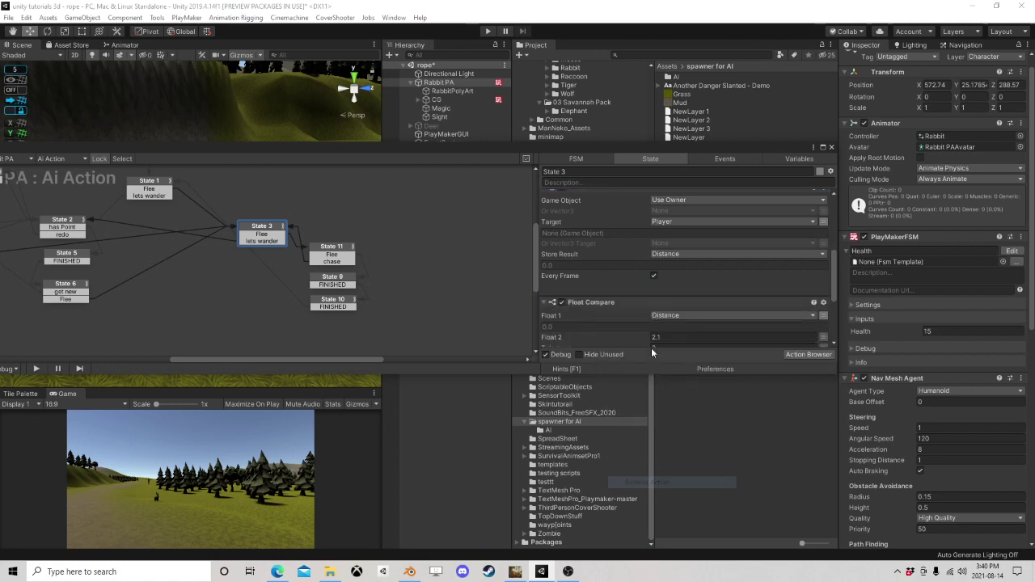
# Step: Delete the Float Compare action from State 3
pyautogui.scroll(-2, 624, 284)
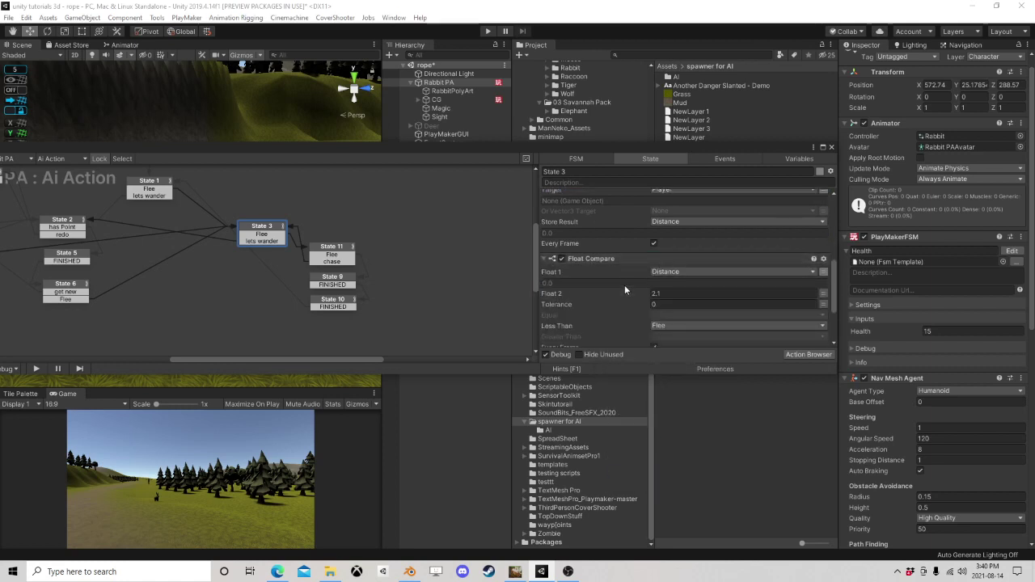
pyautogui.scroll(-1, 624, 285)
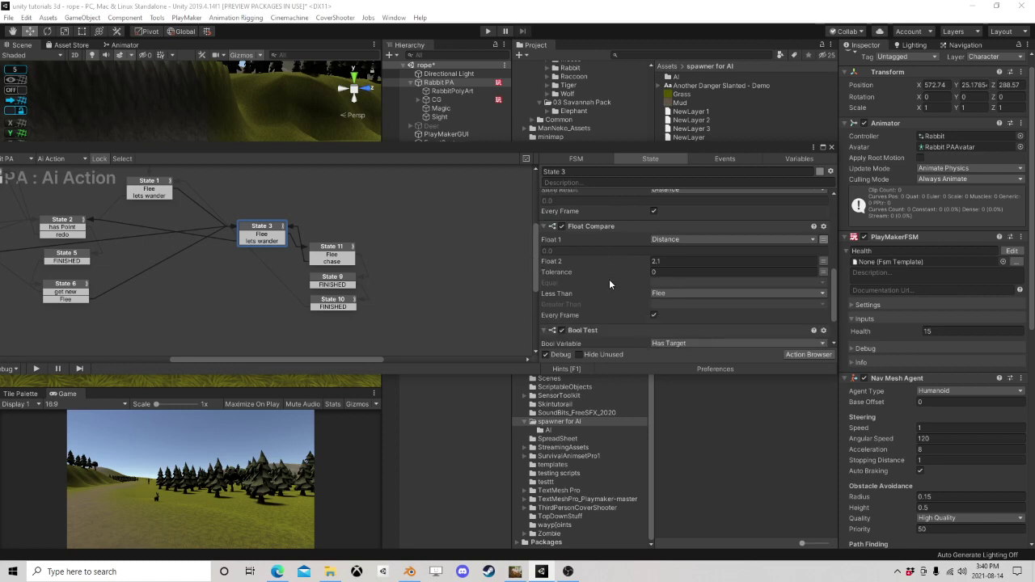
pyautogui.click(606, 227)
pyautogui.scroll(-2, 604, 243)
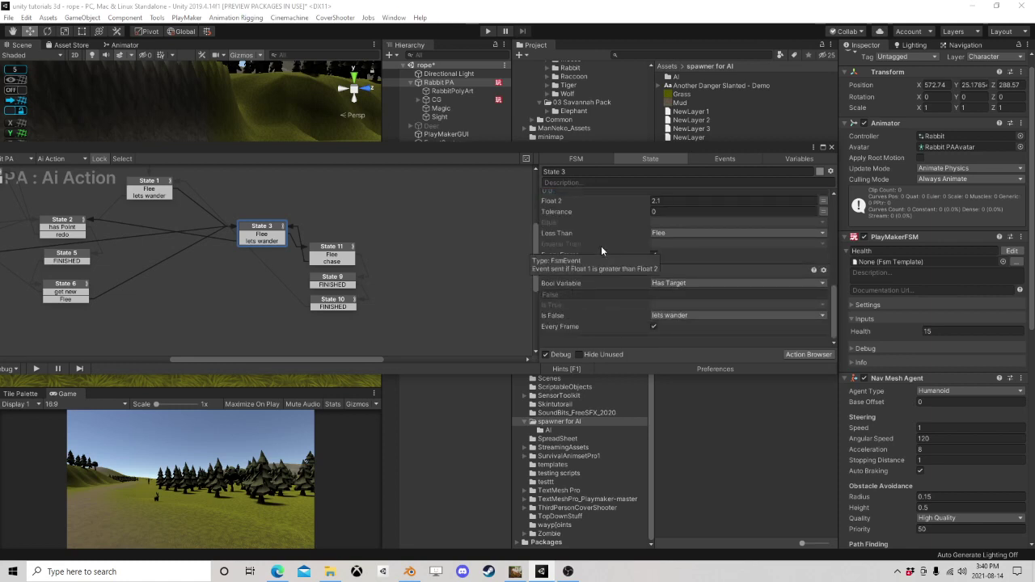
pyautogui.scroll(2, 586, 258)
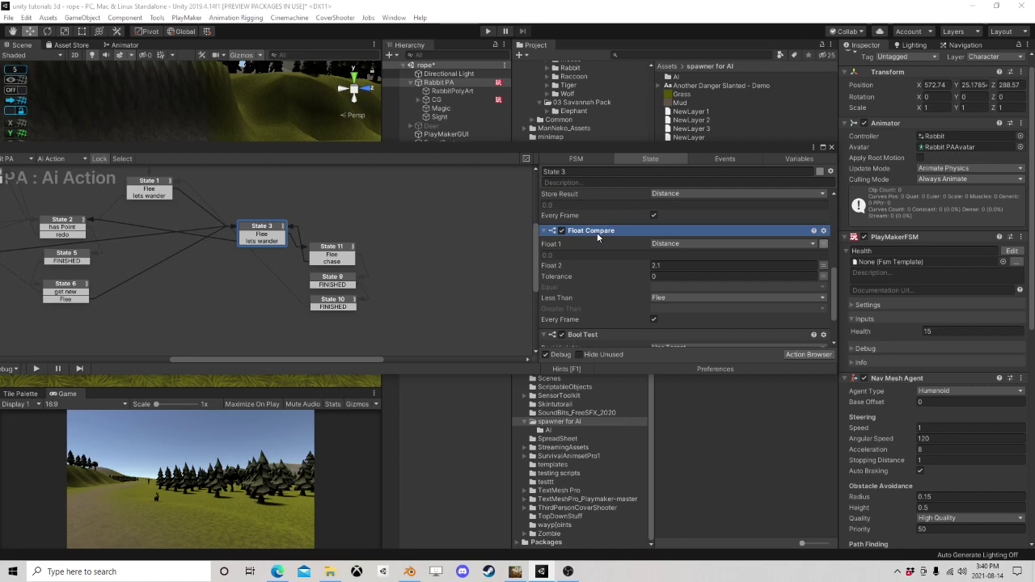
pyautogui.press('Delete')
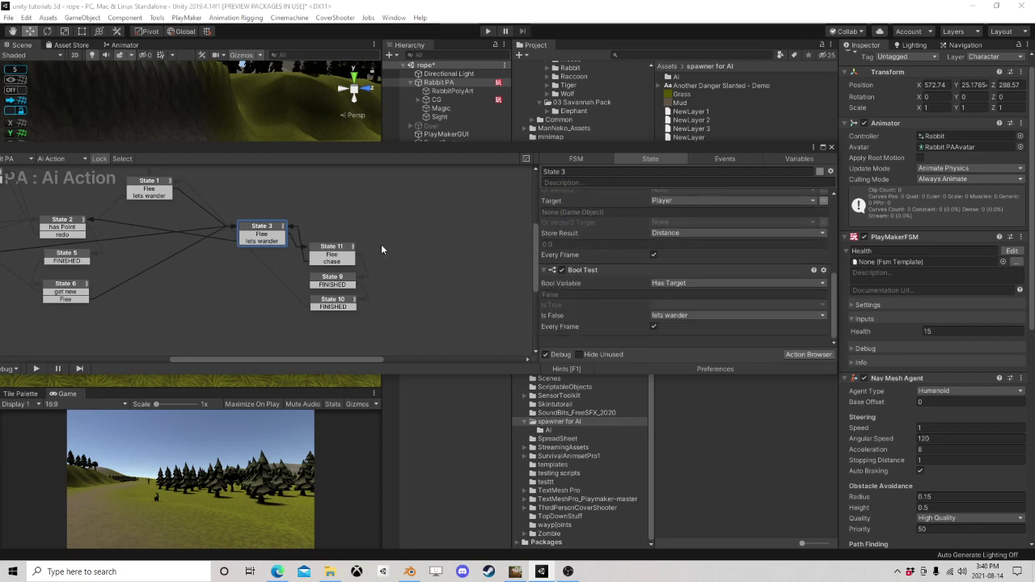
# Step: Delete the Set Animator Bool action at the start of State 3's action list
pyautogui.scroll(5, 631, 214)
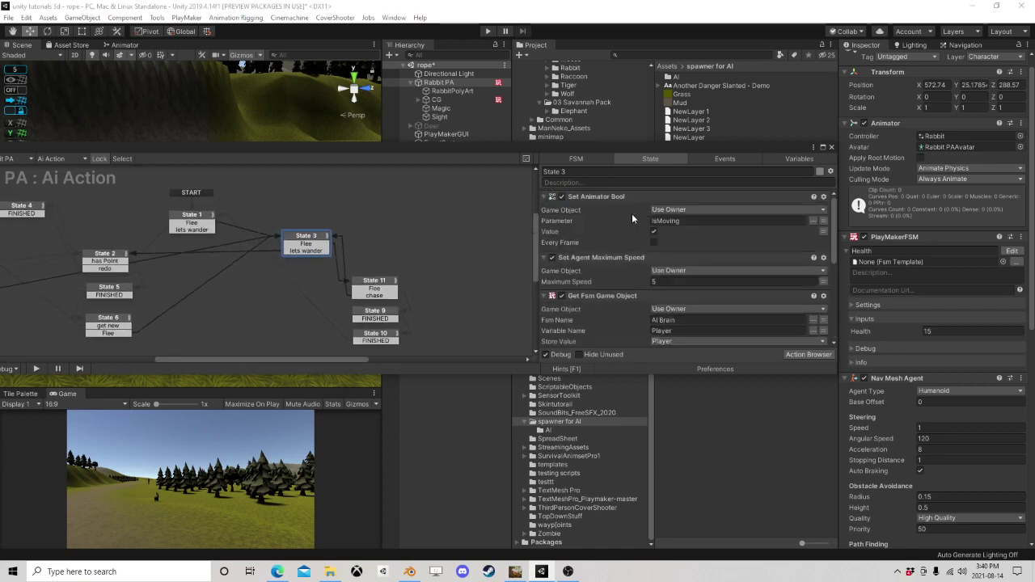
pyautogui.click(609, 196)
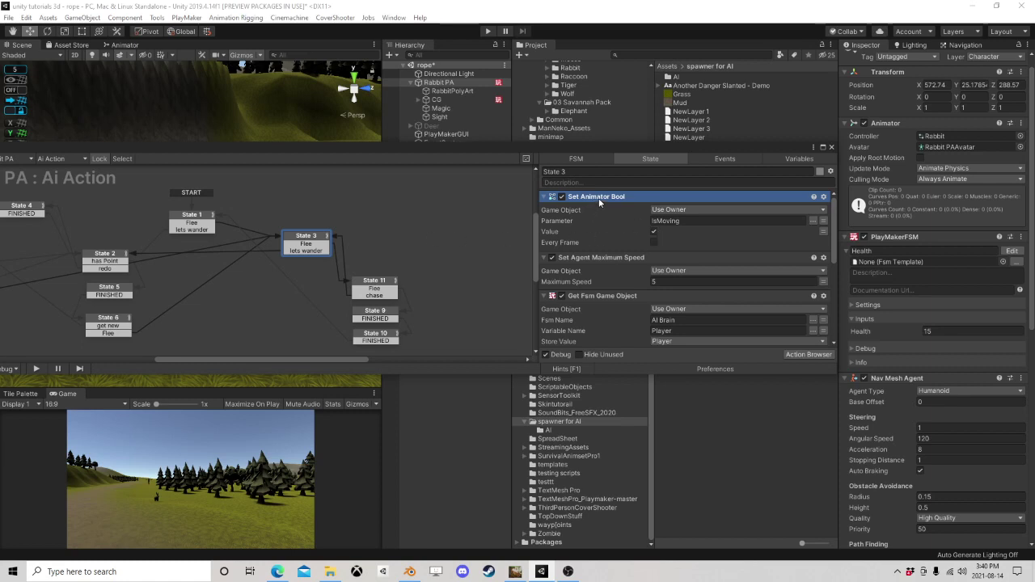
pyautogui.press('Delete')
# Step: Add a float parameter named Speed to the rabbit's Animator controller
pyautogui.moveTo(240, 251); pyautogui.dragTo(290, 248, button='middle')
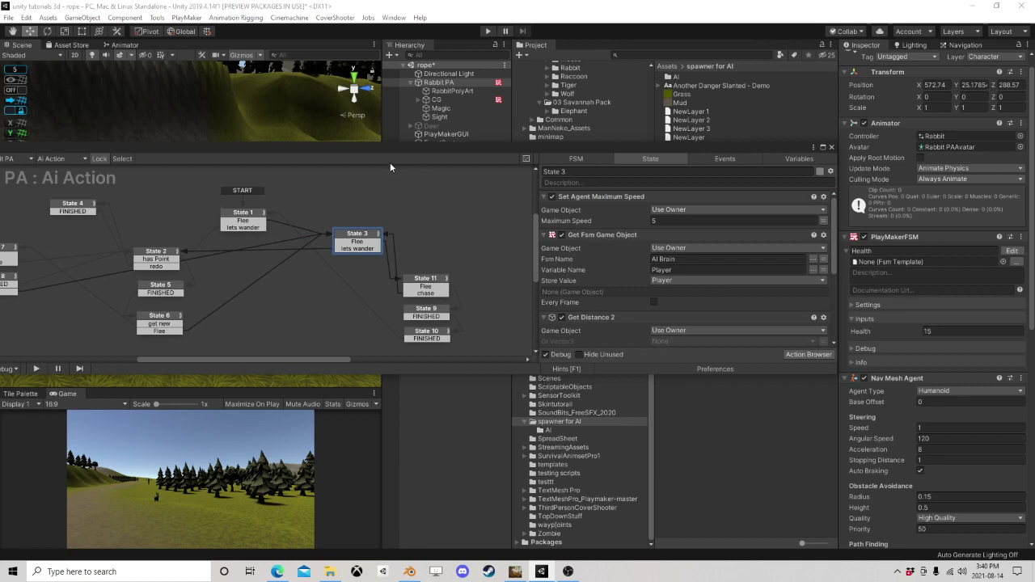
pyautogui.click(123, 45)
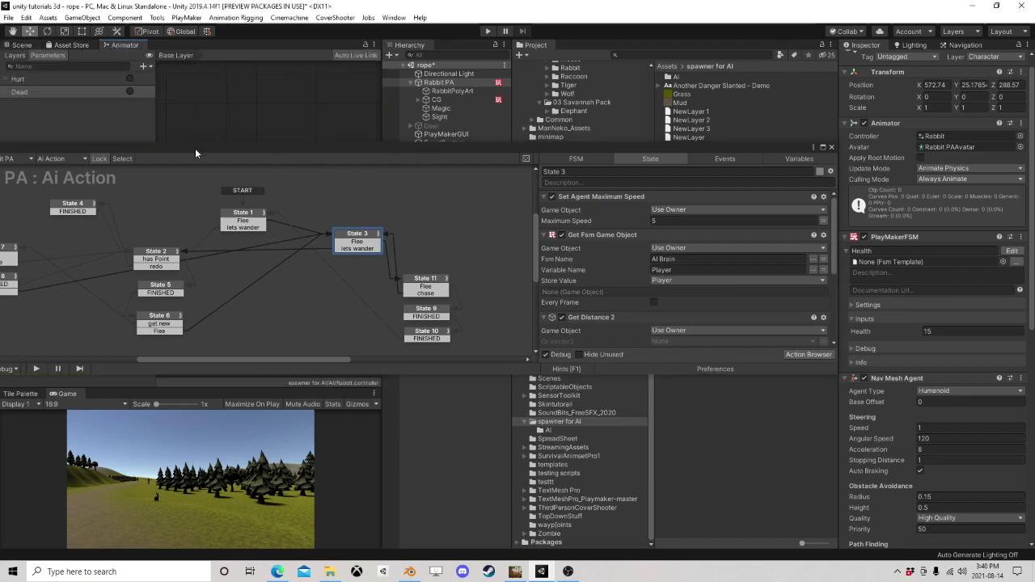
pyautogui.click(145, 68)
pyautogui.click(165, 79)
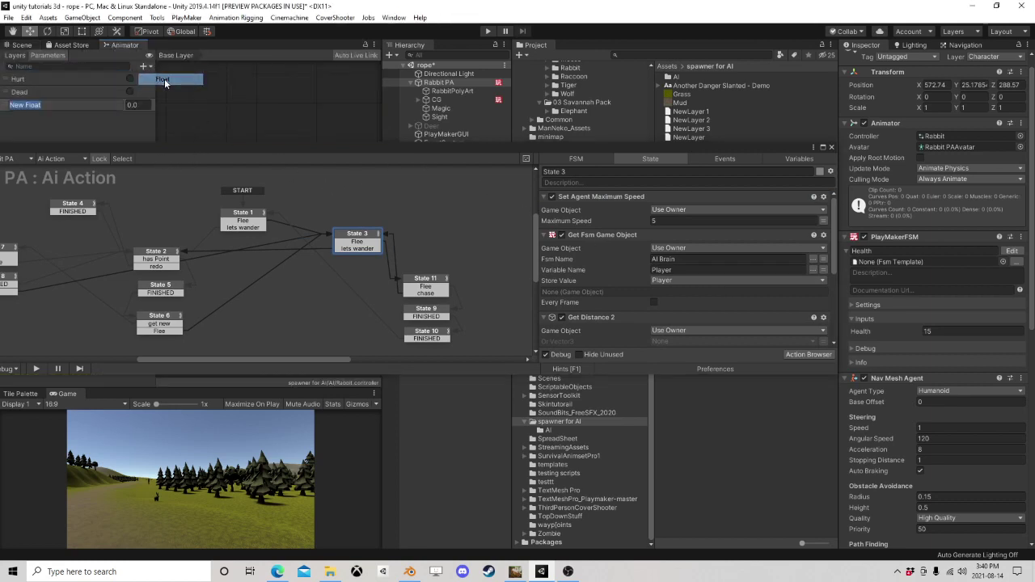
pyautogui.write('Speed')
pyautogui.press('Return')
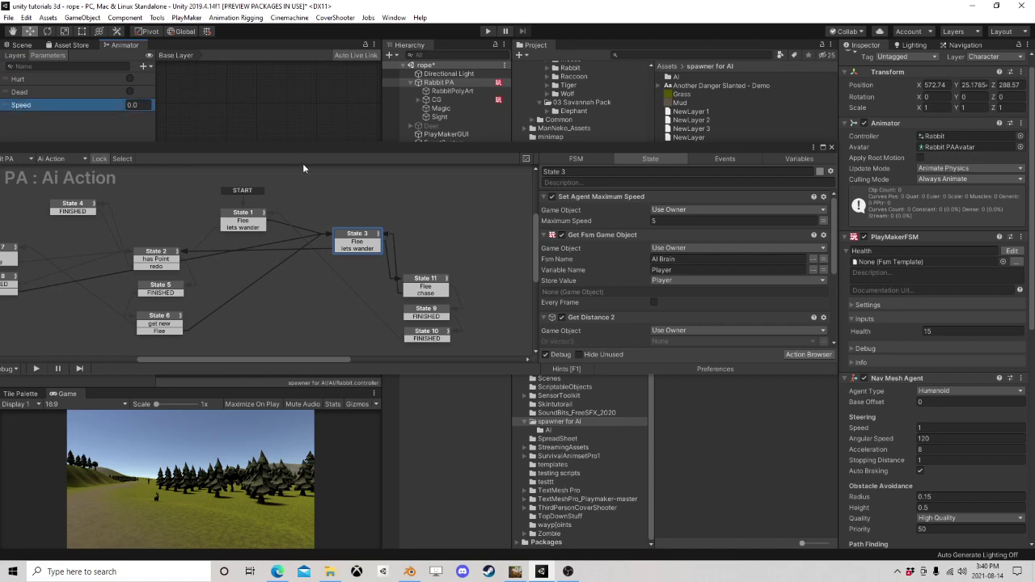
# Step: Add a Set Animator Float action to State 3
pyautogui.click(361, 236)
pyautogui.click(800, 354)
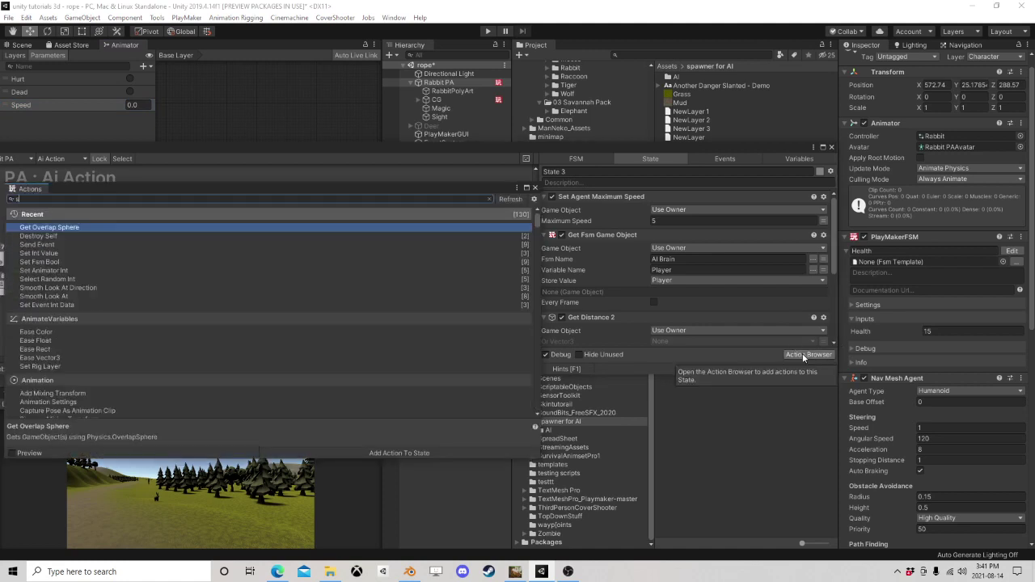
pyautogui.write('animator')
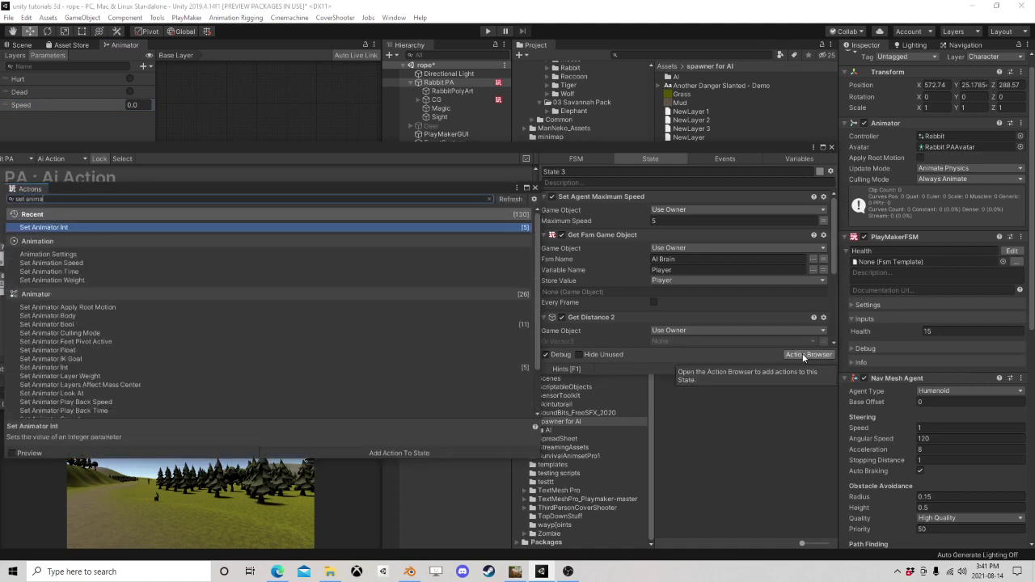
pyautogui.write(' flo')
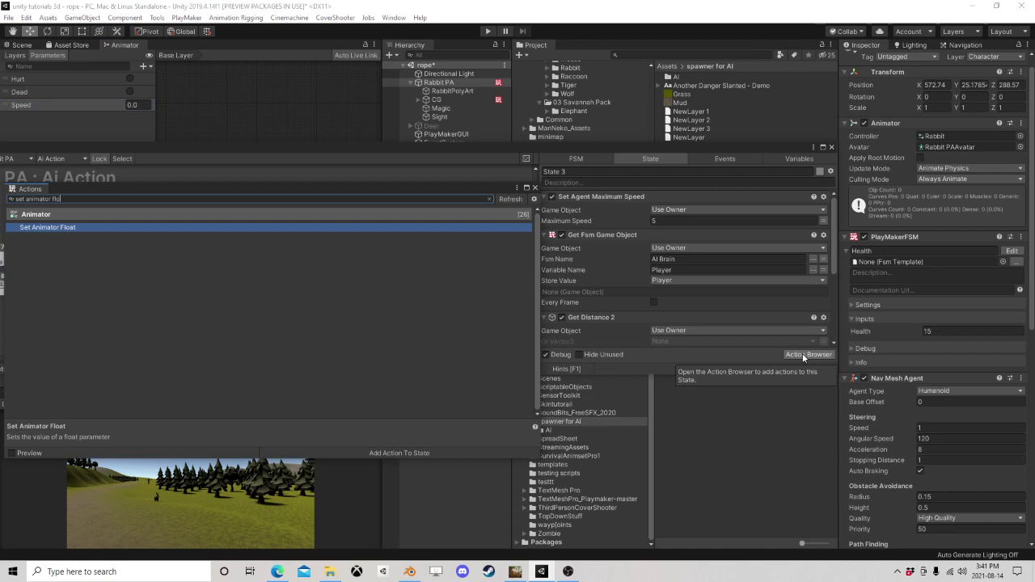
pyautogui.press('Return')
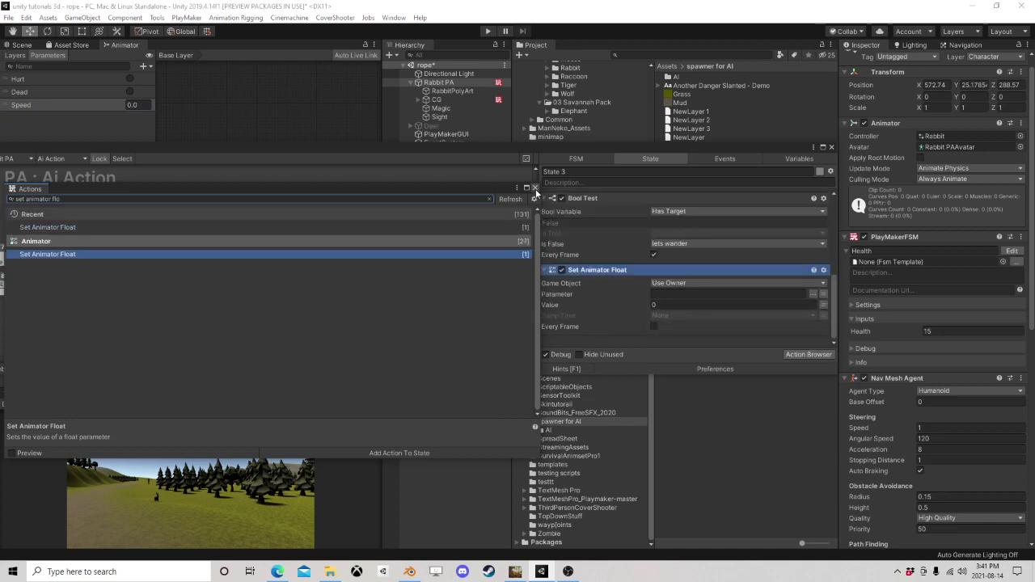
pyautogui.click(534, 188)
# Step: Configure Set Animator Float with parameter Speed, value 5 and damp time 0.2, running every frame
pyautogui.click(824, 293)
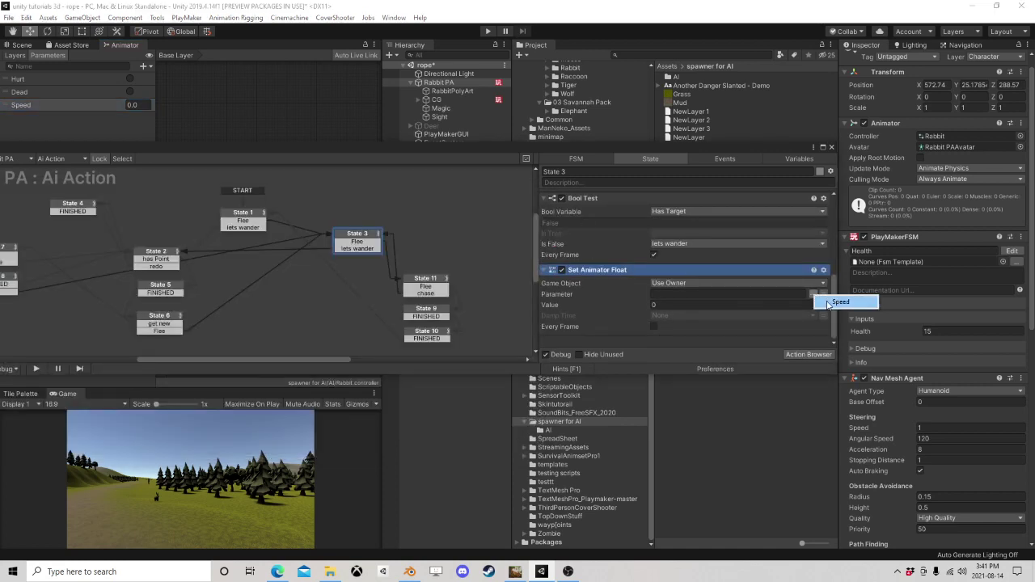
pyautogui.click(825, 302)
pyautogui.click(797, 305)
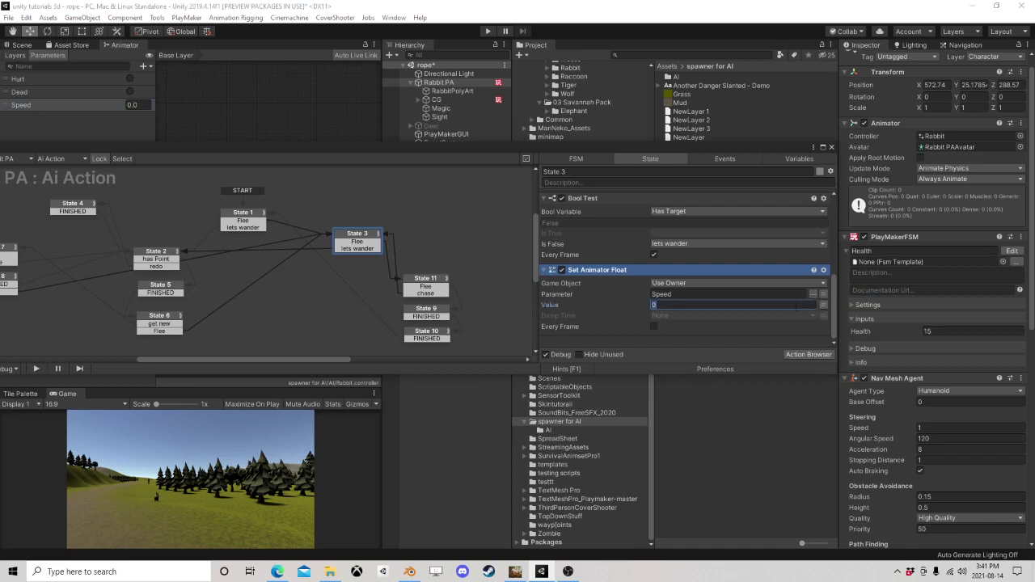
pyautogui.click(824, 315)
pyautogui.write('0.5')
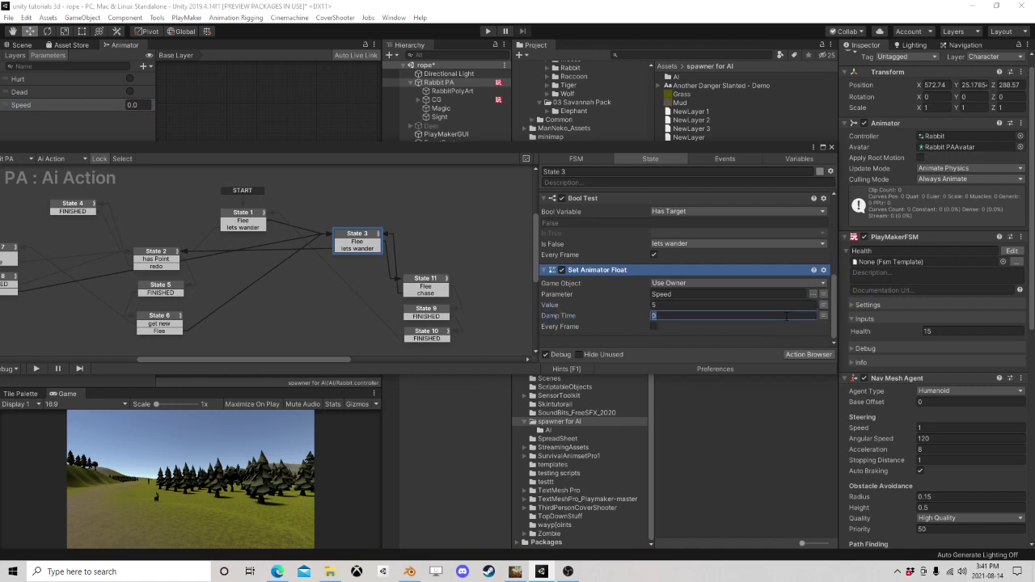
pyautogui.click(654, 326)
pyautogui.press('BackSpace')
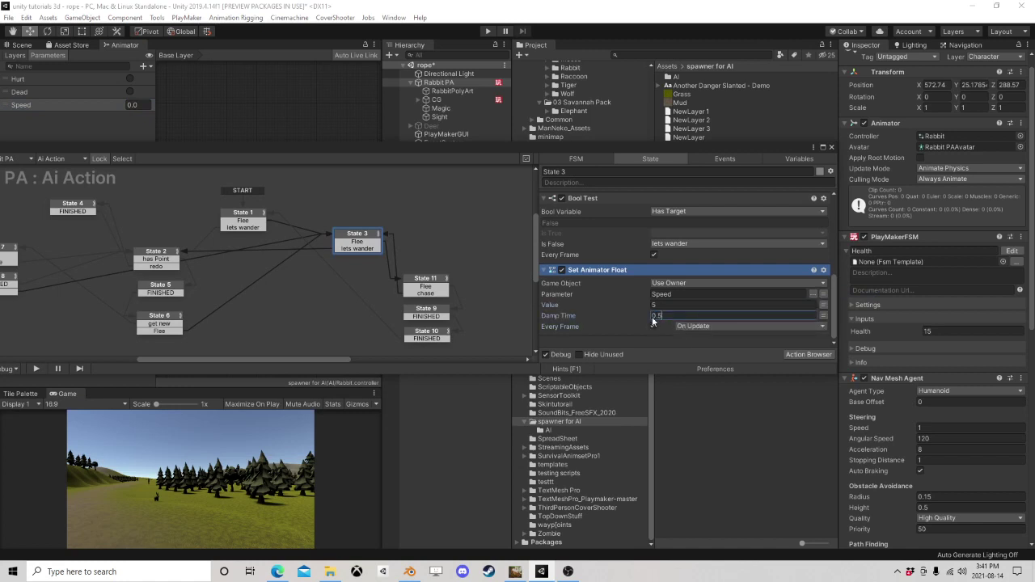
pyautogui.write('2')
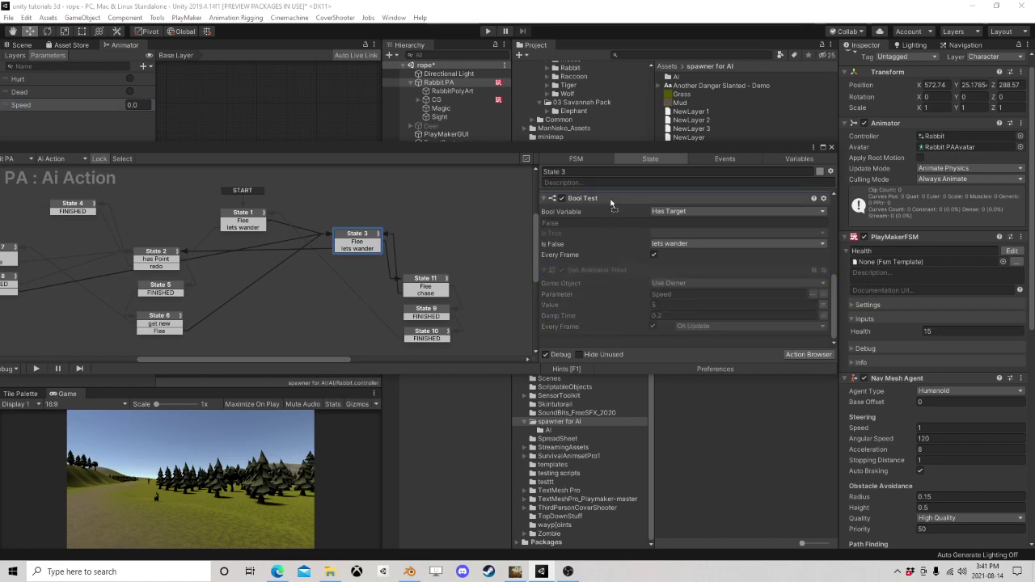
# Step: Place the Set Animator Float action above Bool Test and delete the Get Distance 2 action from State 3
pyautogui.scroll(3, 612, 207)
pyautogui.scroll(5, 624, 307)
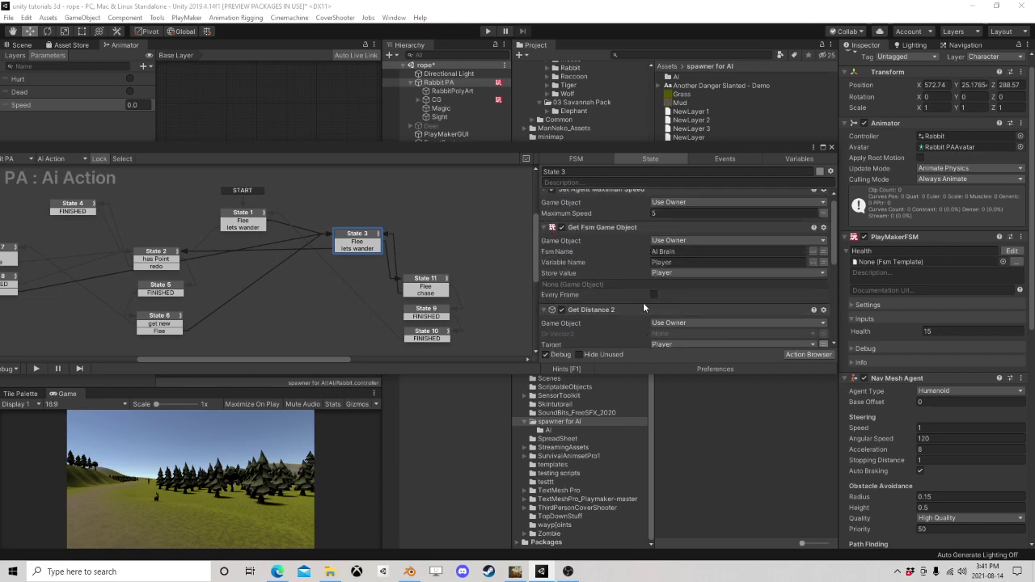
pyautogui.scroll(-3, 639, 283)
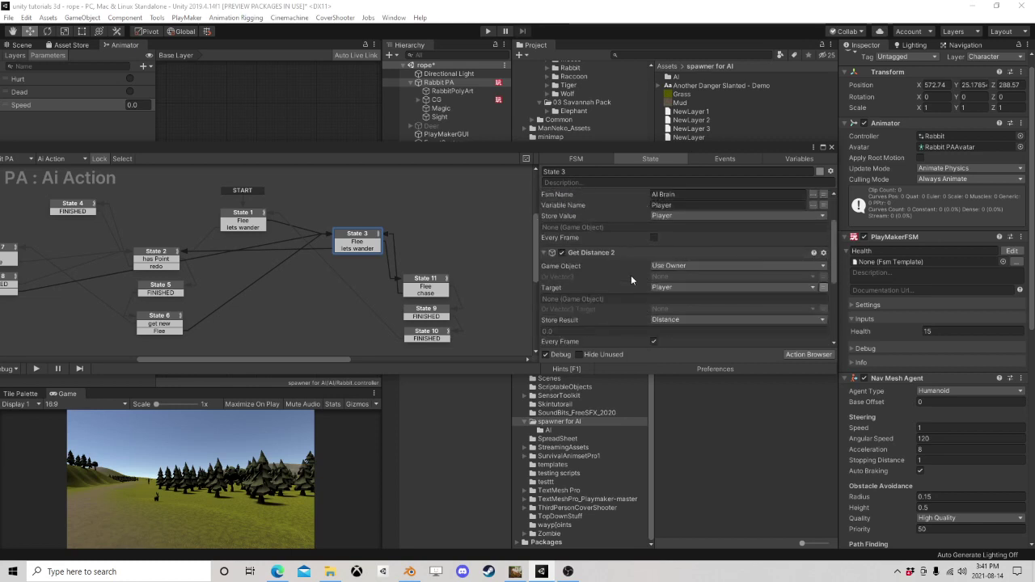
pyautogui.scroll(-2, 612, 254)
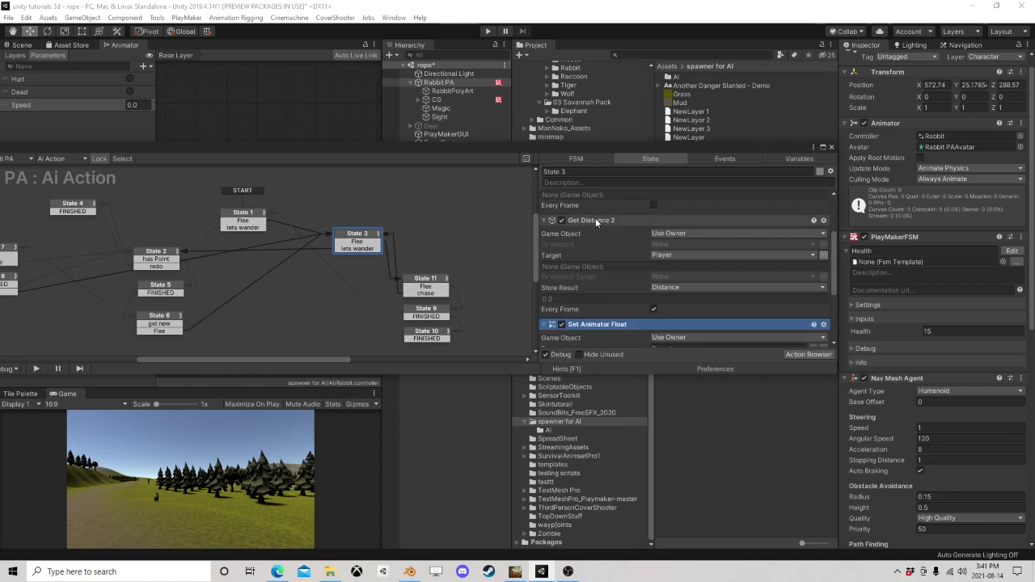
pyautogui.click(595, 219)
pyautogui.press('Delete')
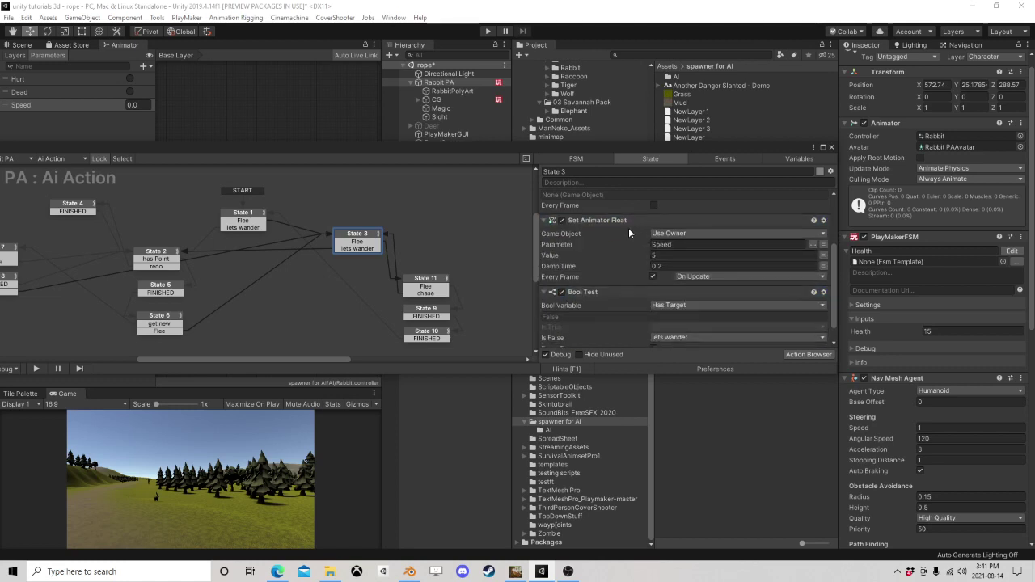
# Step: Collapse the Set Agent Maximum Speed, Get Fsm Game Object and Set Animator Float actions in State 3
pyautogui.scroll(3, 593, 254)
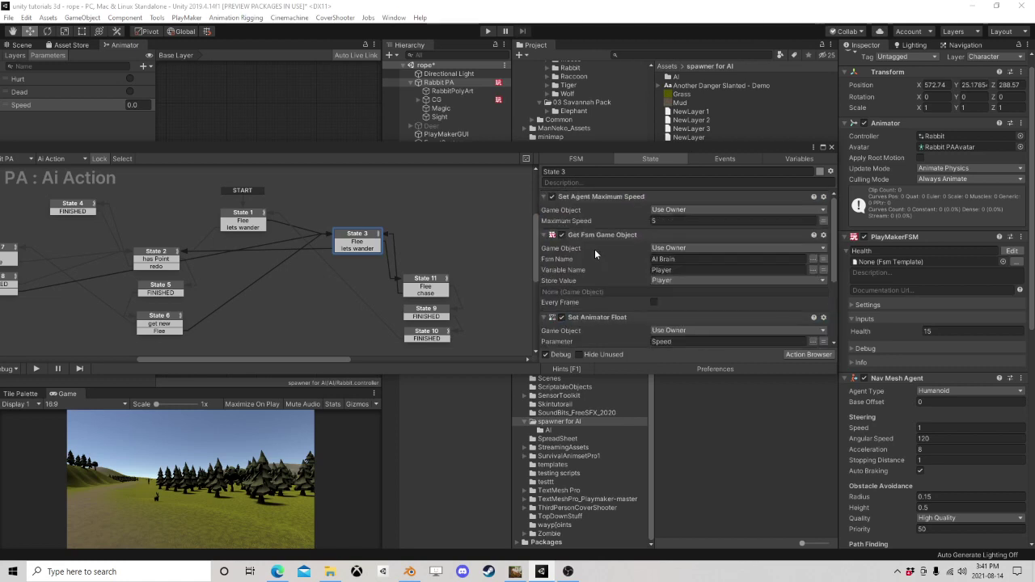
pyautogui.click(545, 197)
pyautogui.click(542, 209)
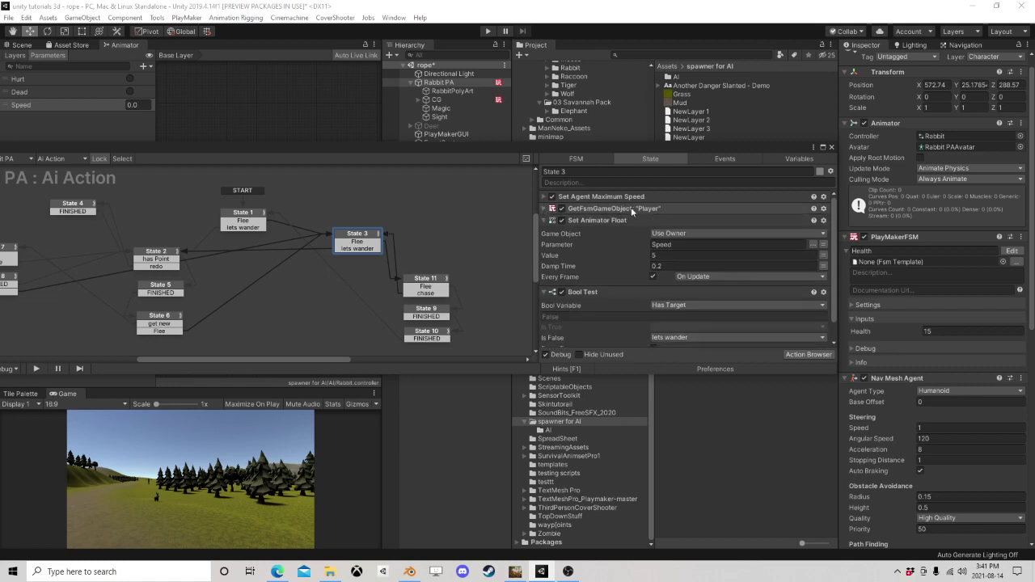
pyautogui.click(544, 220)
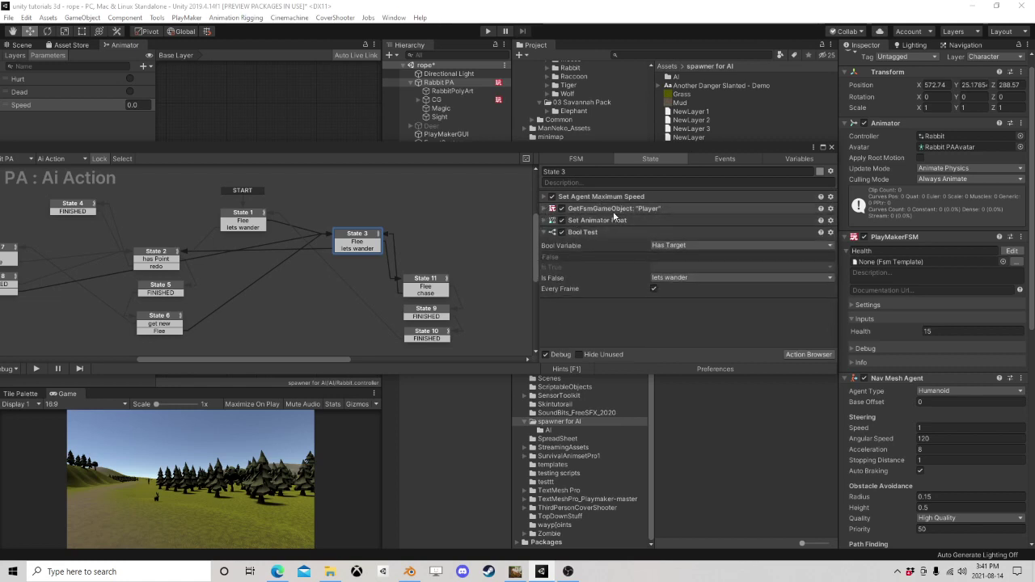
pyautogui.click(607, 196)
pyautogui.click(598, 220)
pyautogui.click(603, 197)
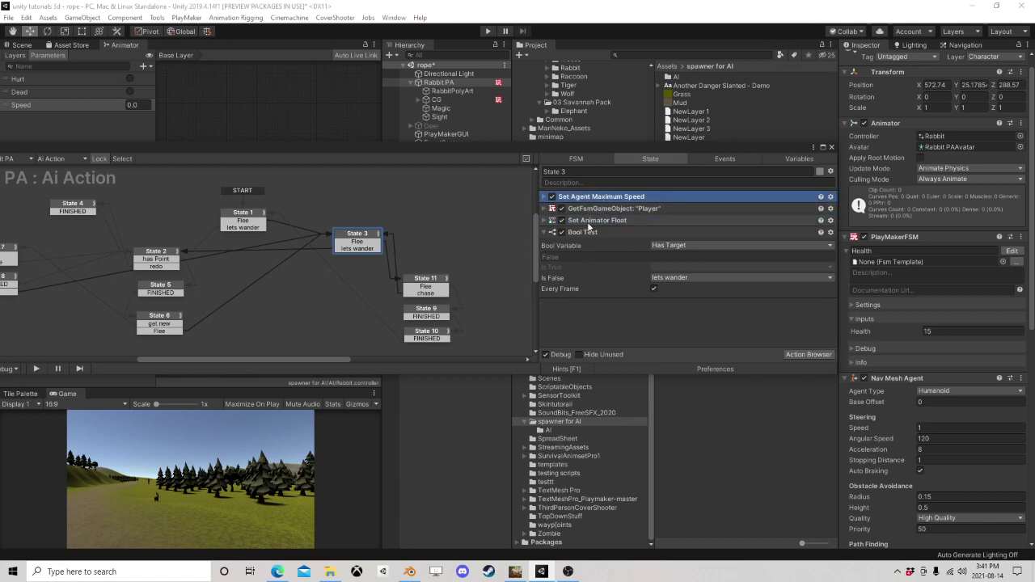
pyautogui.click(572, 232)
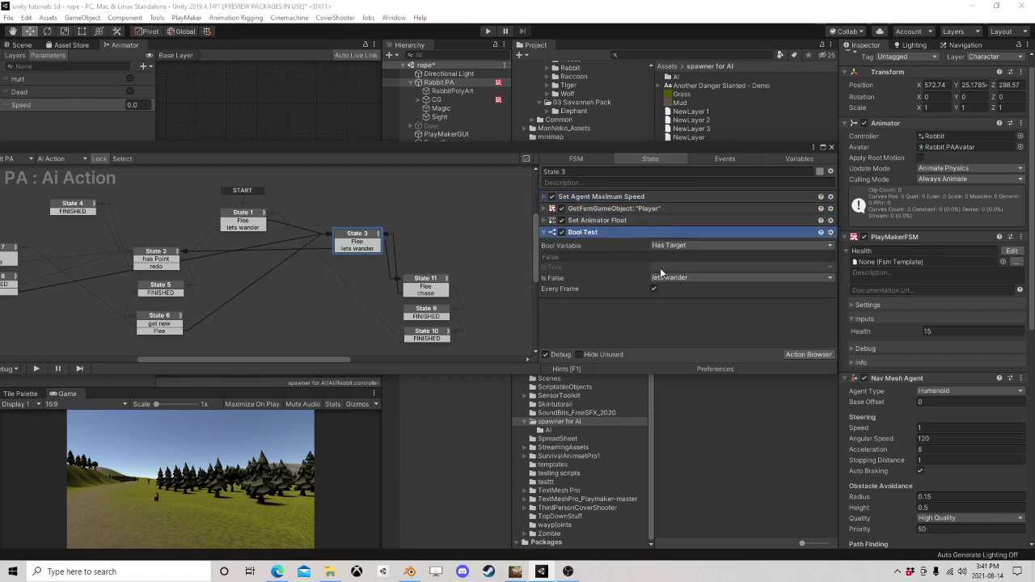
pyautogui.click(595, 222)
pyautogui.click(595, 232)
pyautogui.click(599, 221)
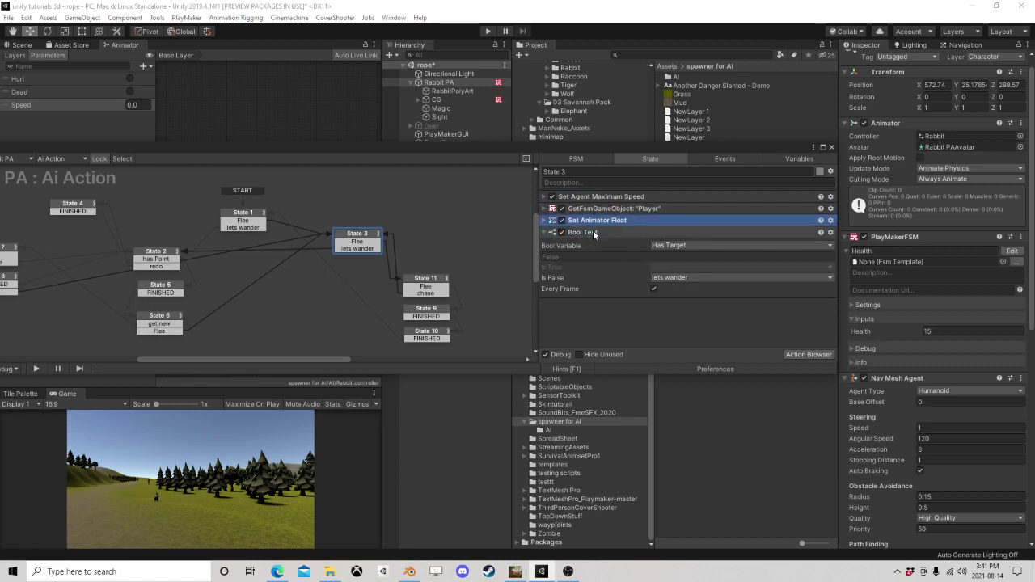
pyautogui.click(596, 232)
# Step: Insert two Get Position actions before Set Animator Float in State 3
pyautogui.click(607, 223)
pyautogui.click(791, 354)
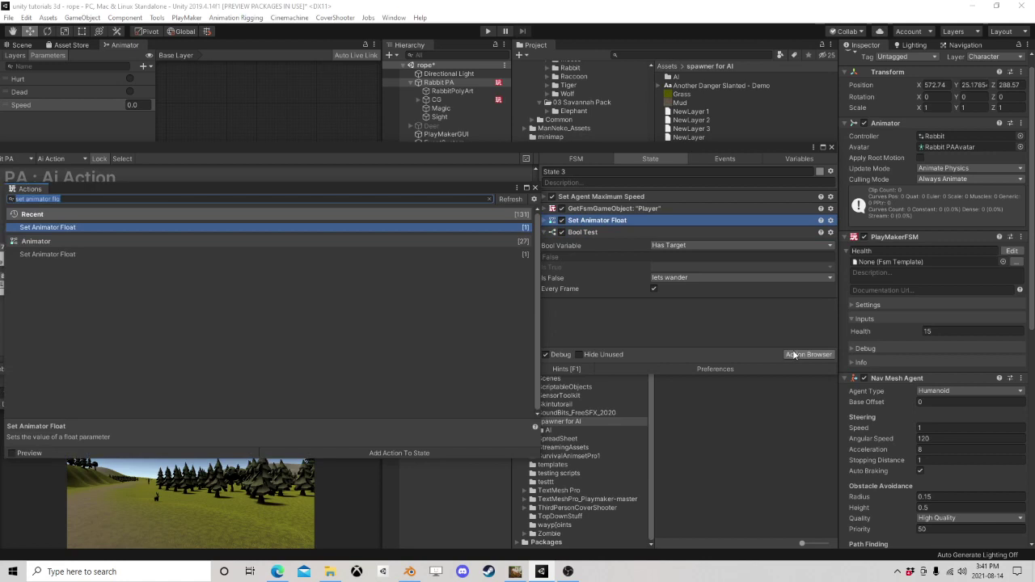
pyautogui.write('get positio')
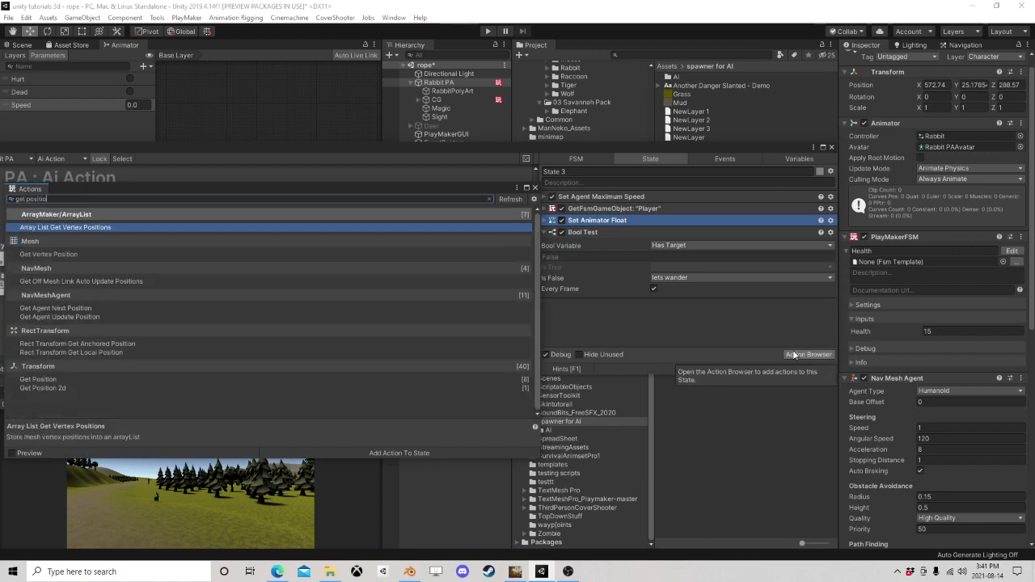
pyautogui.press('Down')
pyautogui.press('Down')
pyautogui.press('Down')
pyautogui.press('Down')
pyautogui.press('Down')
pyautogui.press('Down')
pyautogui.press('Down')
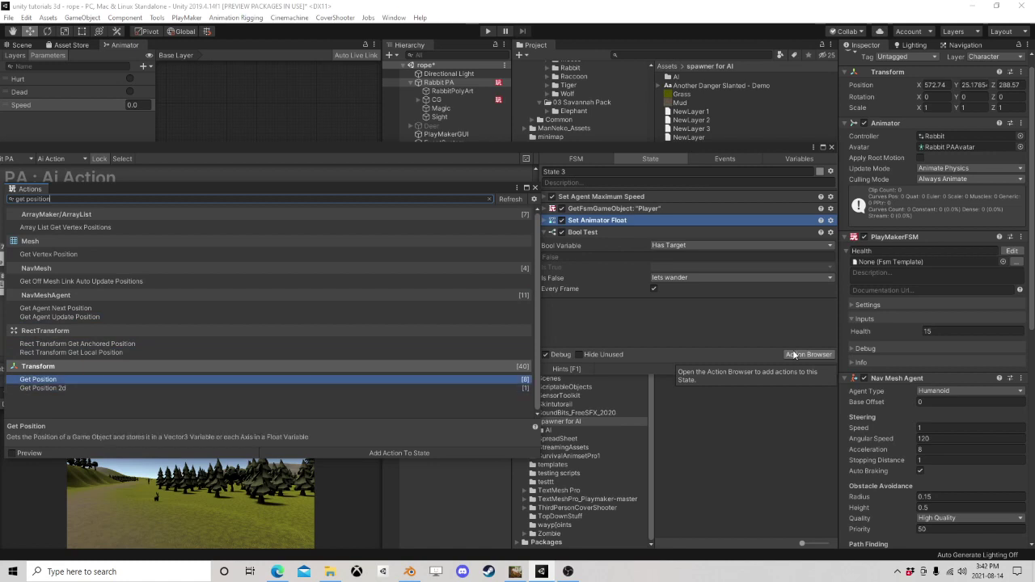
pyautogui.press('Return')
pyautogui.press('Return')
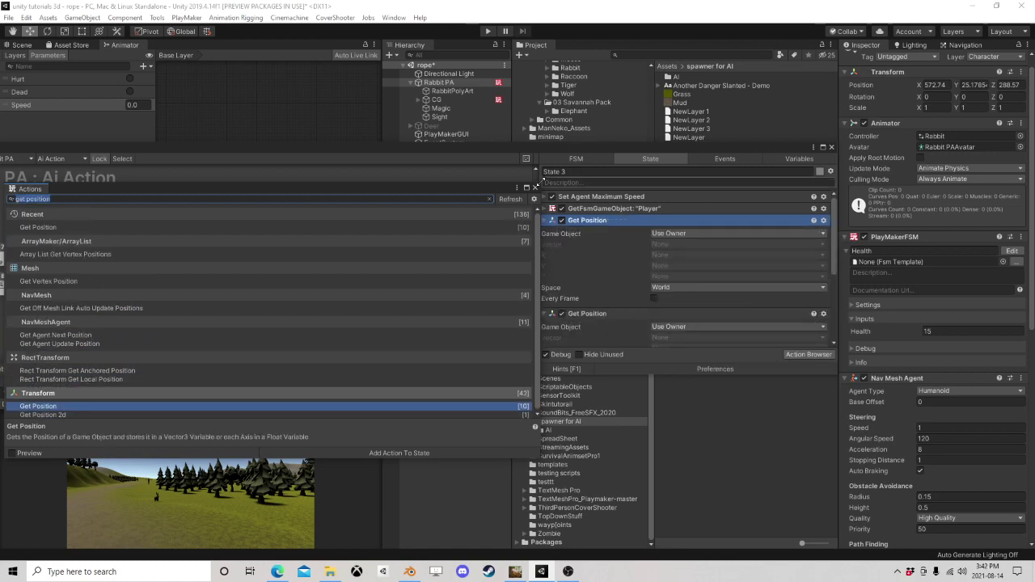
pyautogui.click(535, 187)
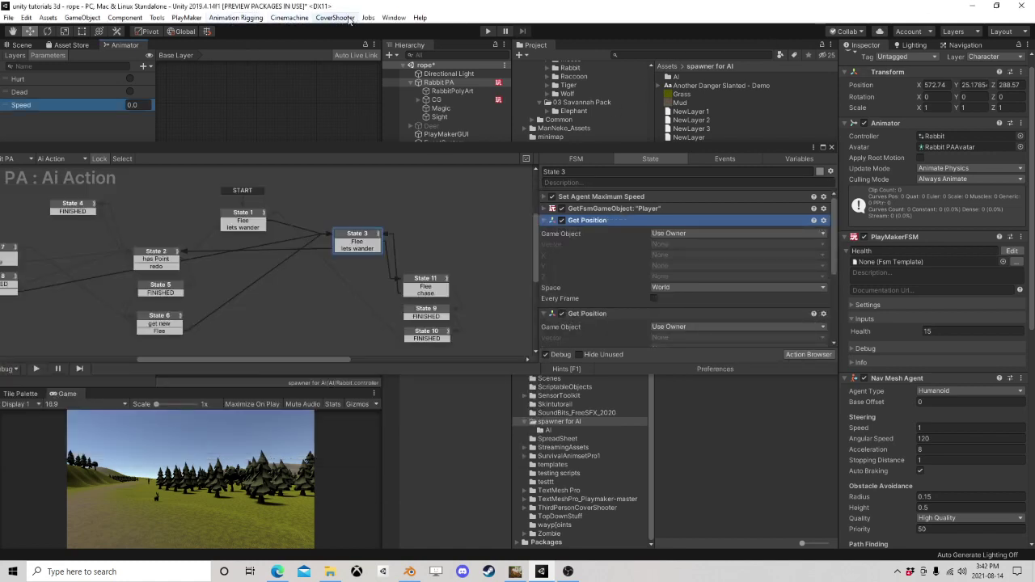
# Step: Search the PlayMaker Ecosystem for "position" and close the Ecosystem browser
pyautogui.click(235, 17)
pyautogui.moveTo(209, 71)
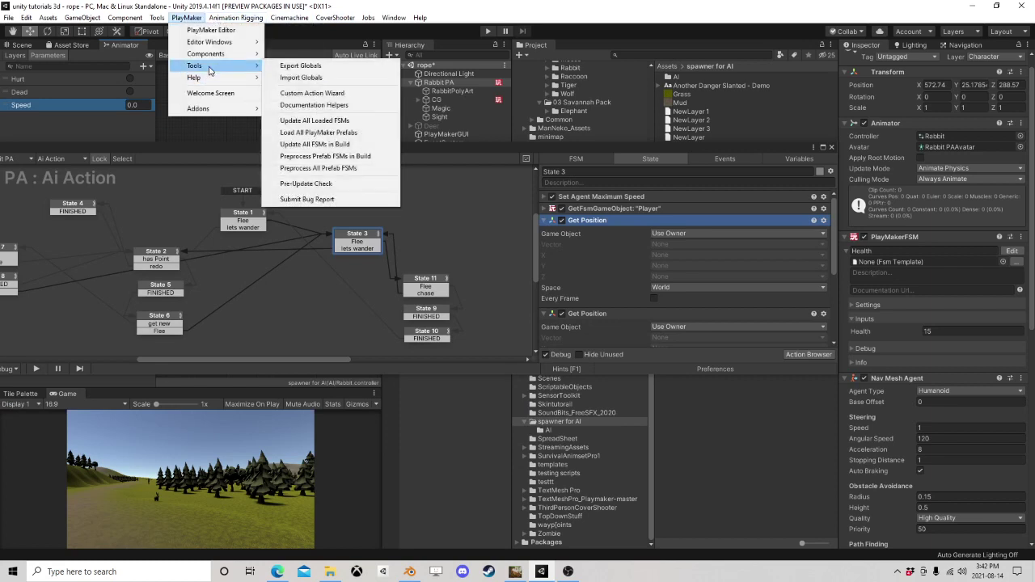
pyautogui.moveTo(208, 110)
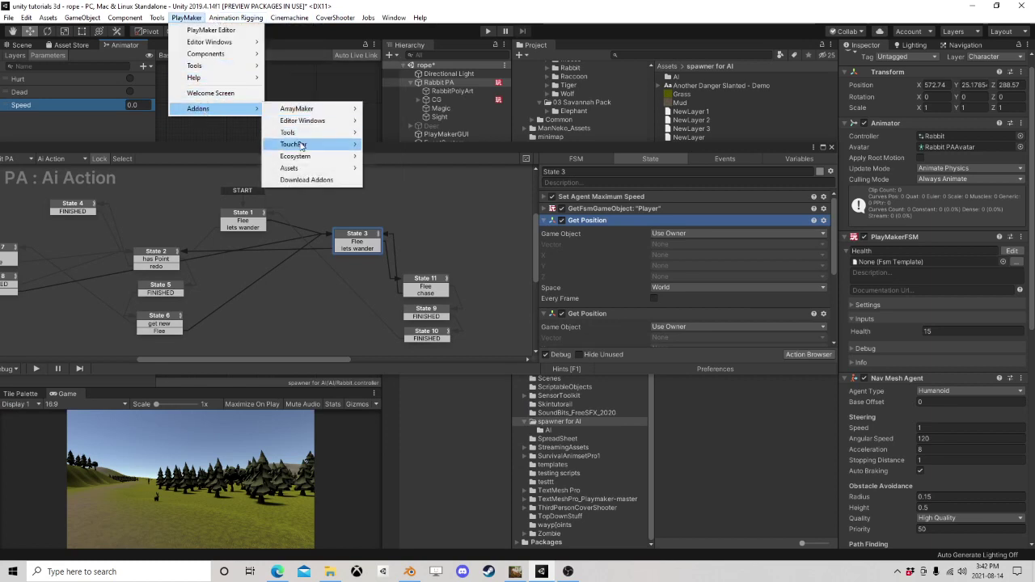
pyautogui.moveTo(301, 146)
pyautogui.click(396, 156)
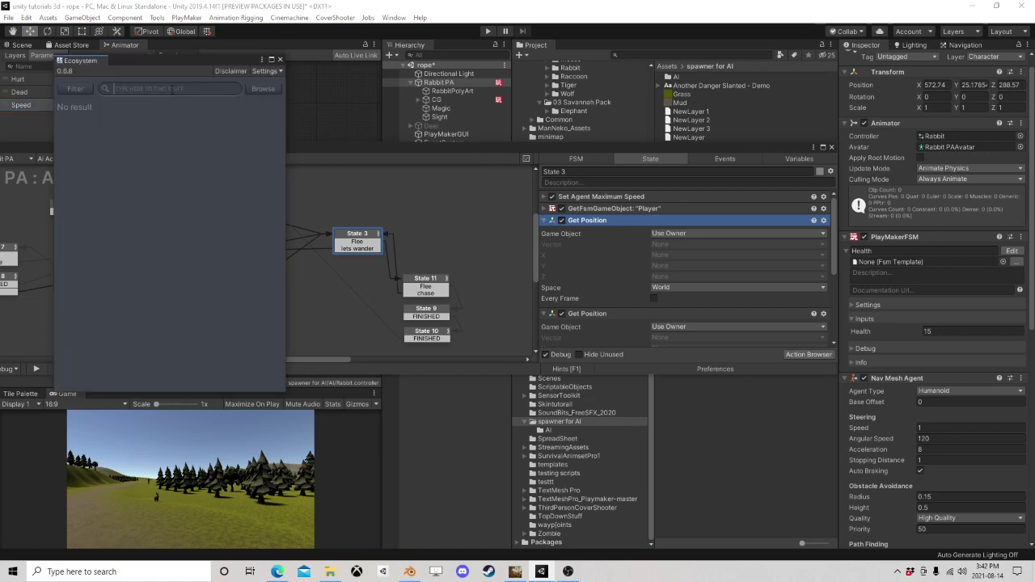
pyautogui.write('position')
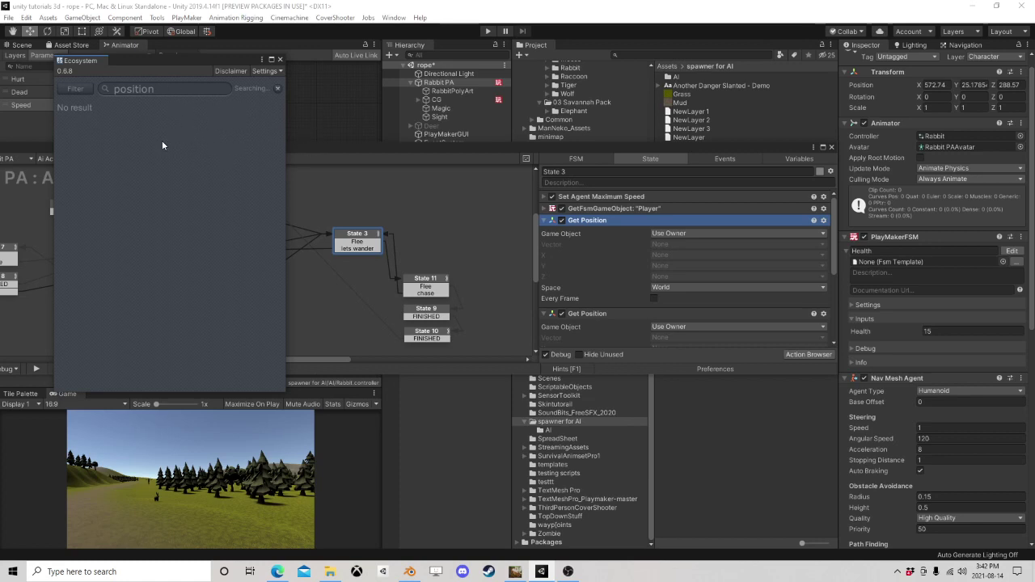
pyautogui.click(279, 60)
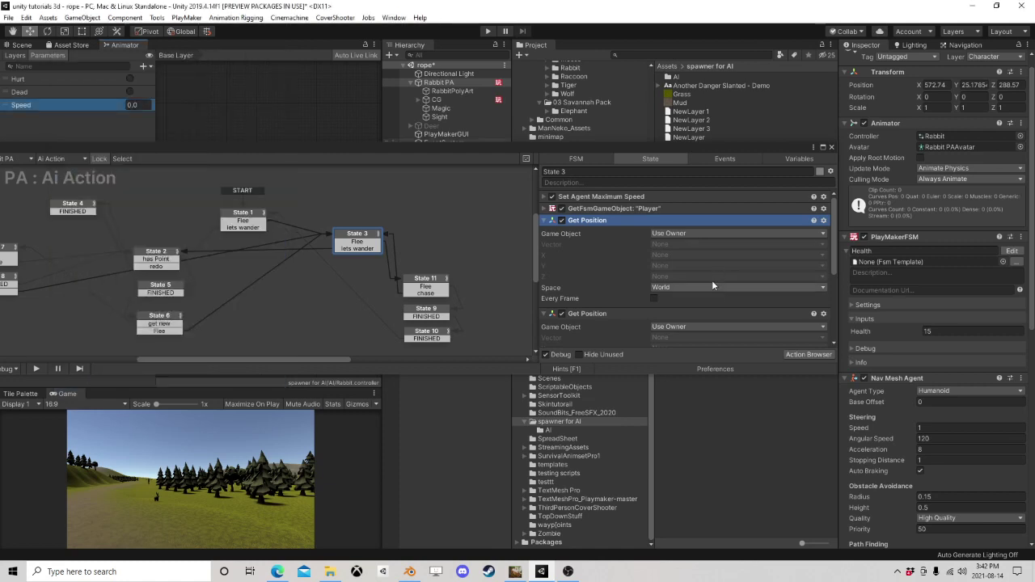
# Step: Store the first Get Position action's vector in OurCurrentPosition and have it run every frame
pyautogui.click(680, 243)
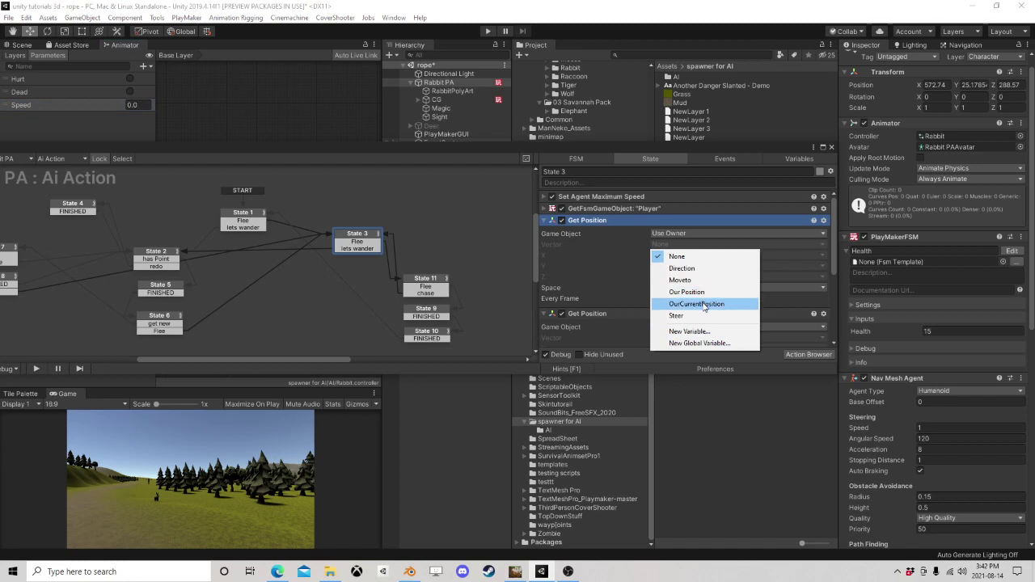
pyautogui.click(702, 303)
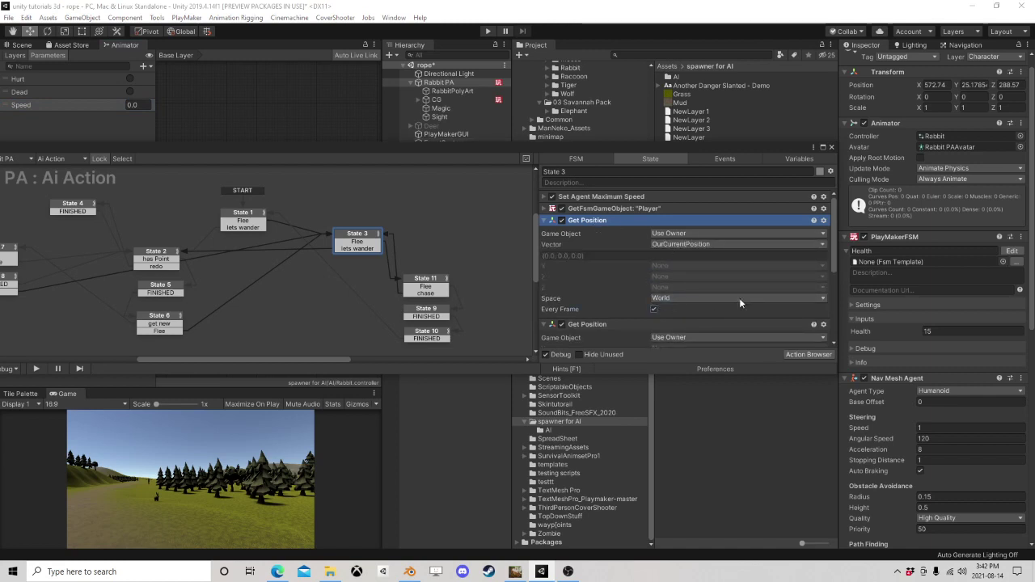
# Step: Collapse the first Get Position action and target the second one at a specified game object, the Player variable
pyautogui.click(543, 220)
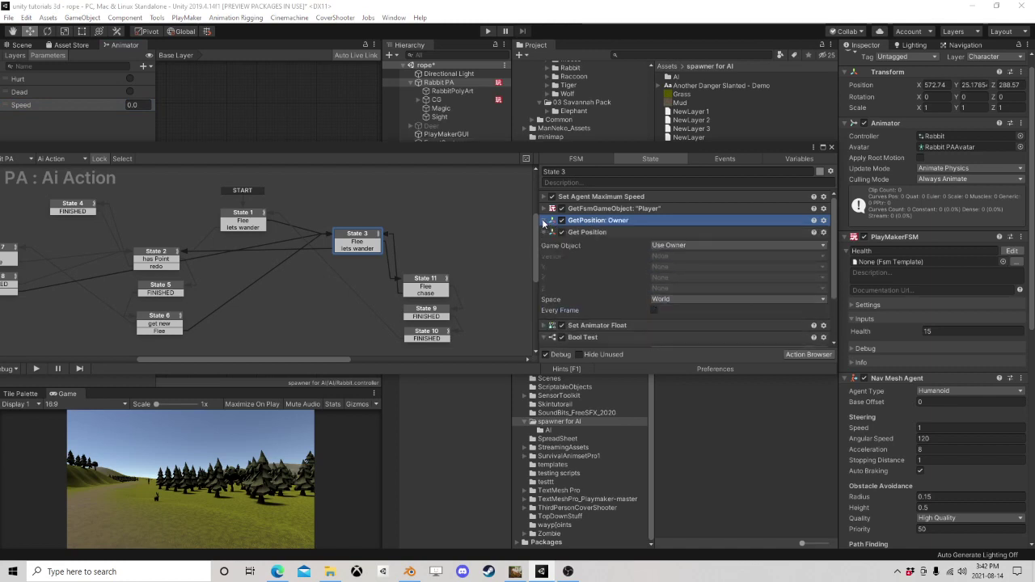
pyautogui.click(664, 245)
pyautogui.click(686, 271)
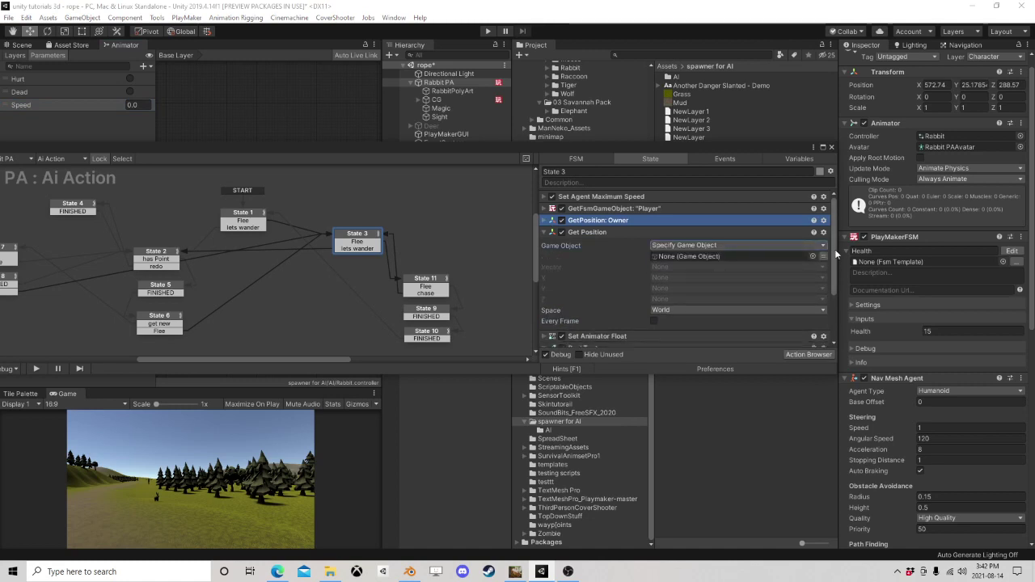
pyautogui.click(823, 256)
pyautogui.click(776, 255)
pyautogui.click(671, 280)
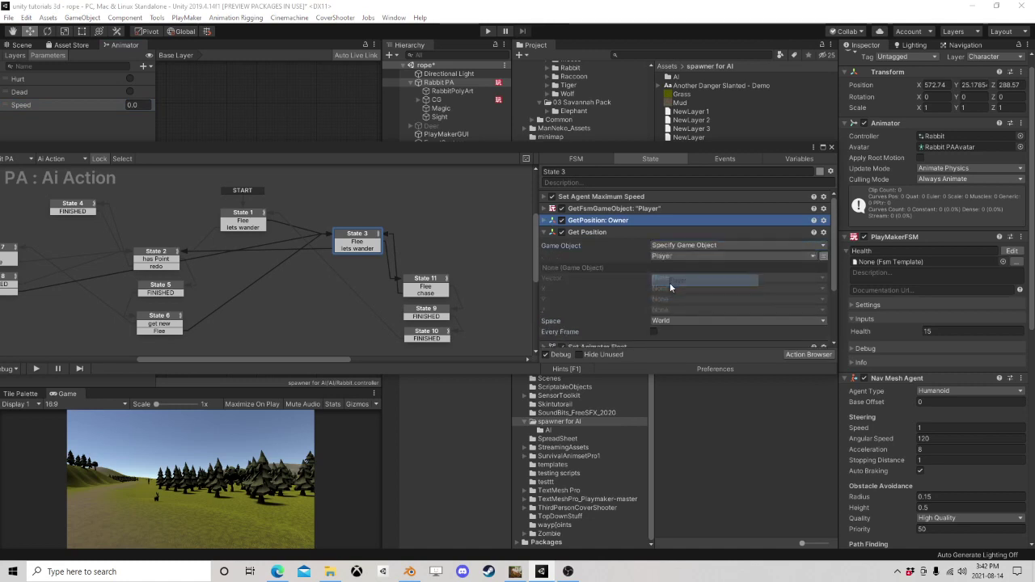
# Step: Store the player's Get Position vector in a new variable named Players Position, run it every frame, and collapse the action
pyautogui.click(662, 277)
pyautogui.click(686, 361)
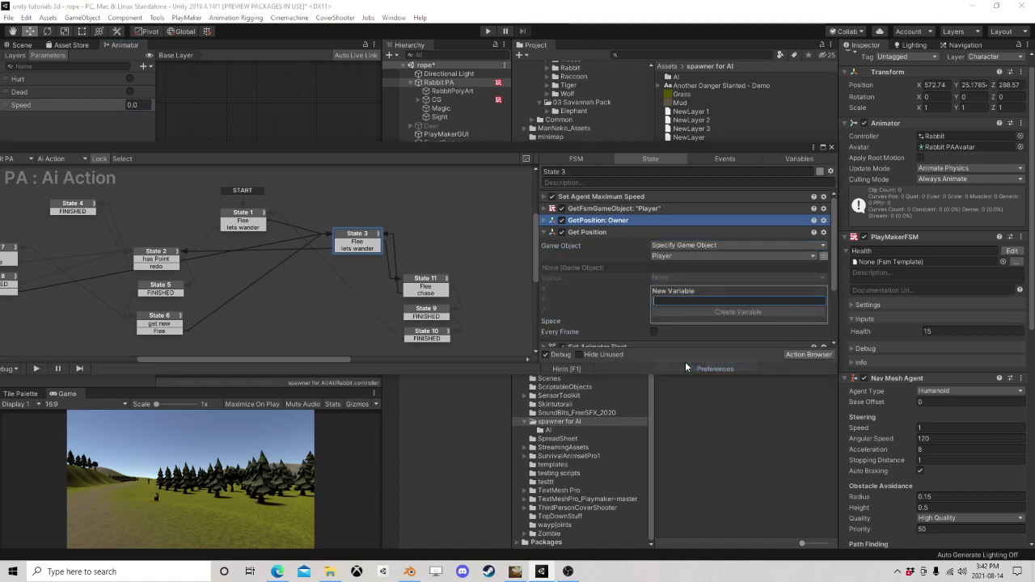
pyautogui.write('Players')
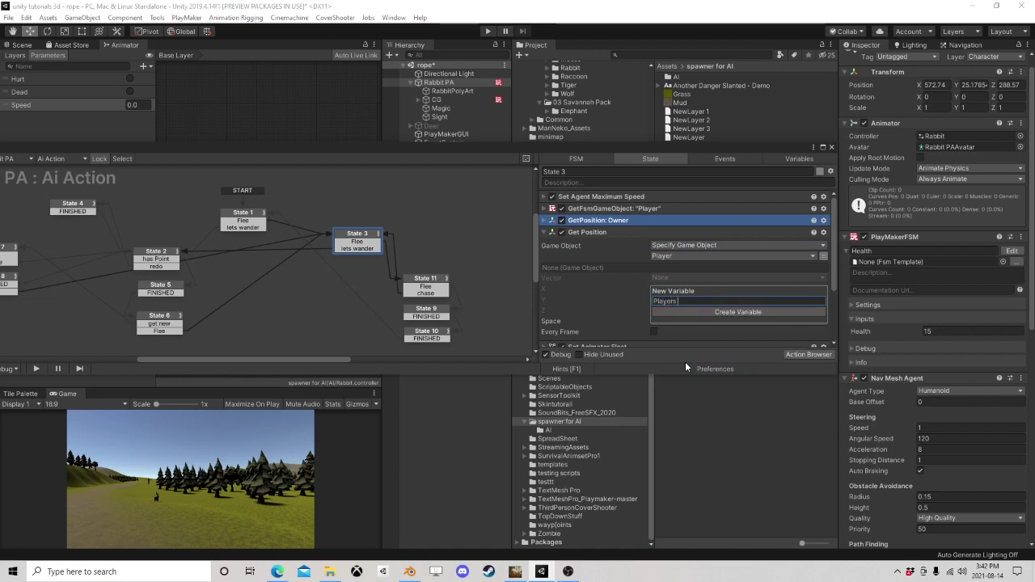
pyautogui.write(' Position')
pyautogui.press('Return')
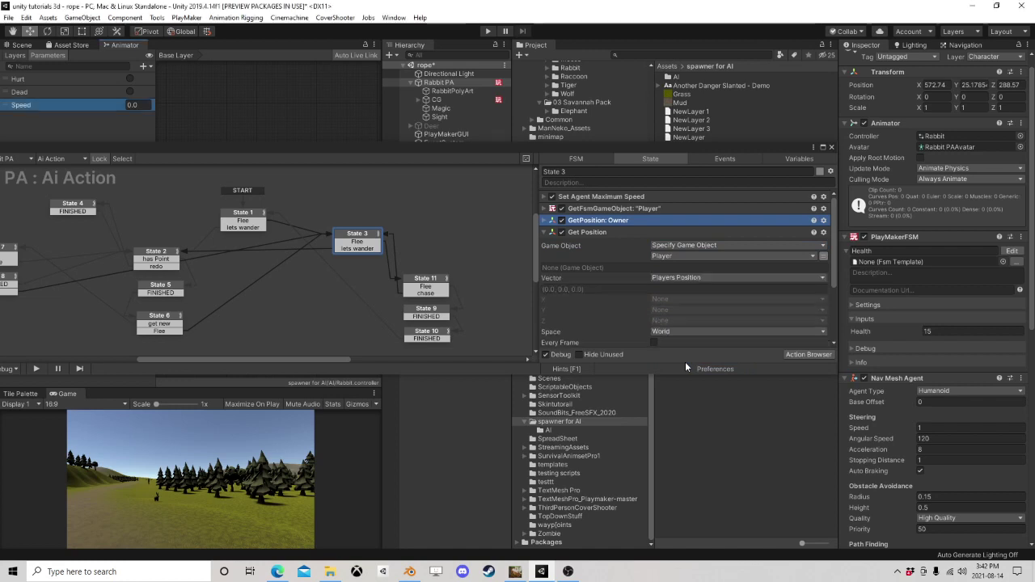
pyautogui.click(653, 342)
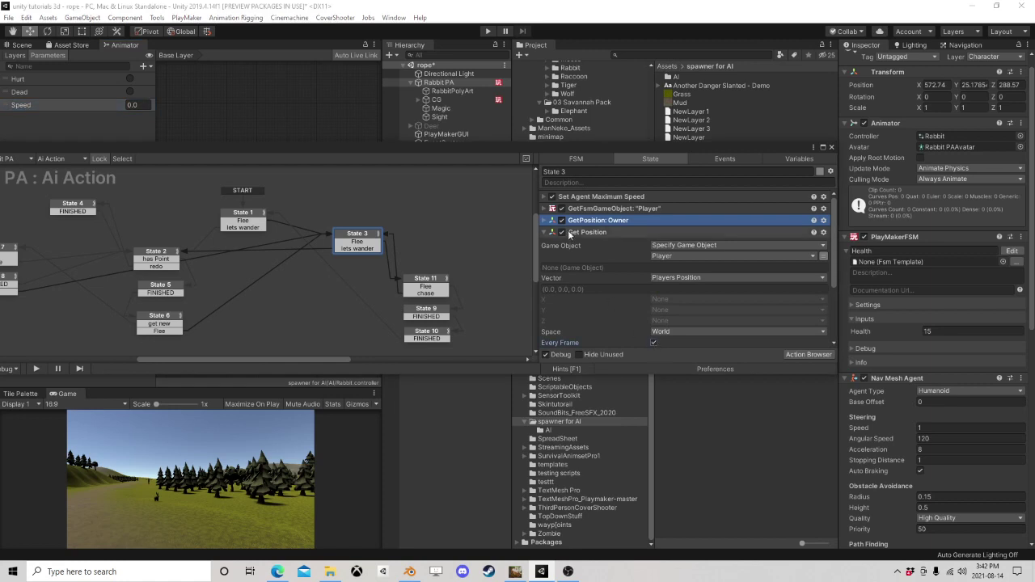
pyautogui.click(547, 232)
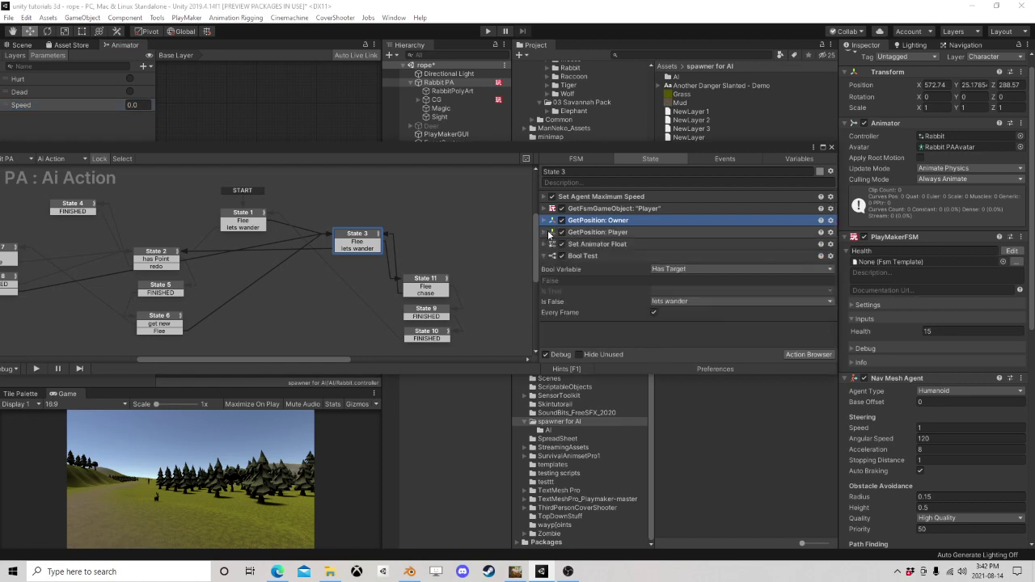
# Step: Add a Vector3 Operator action to State 3 and place it directly after the player's Get Position action
pyautogui.click(808, 354)
pyautogui.write('vector3 ope')
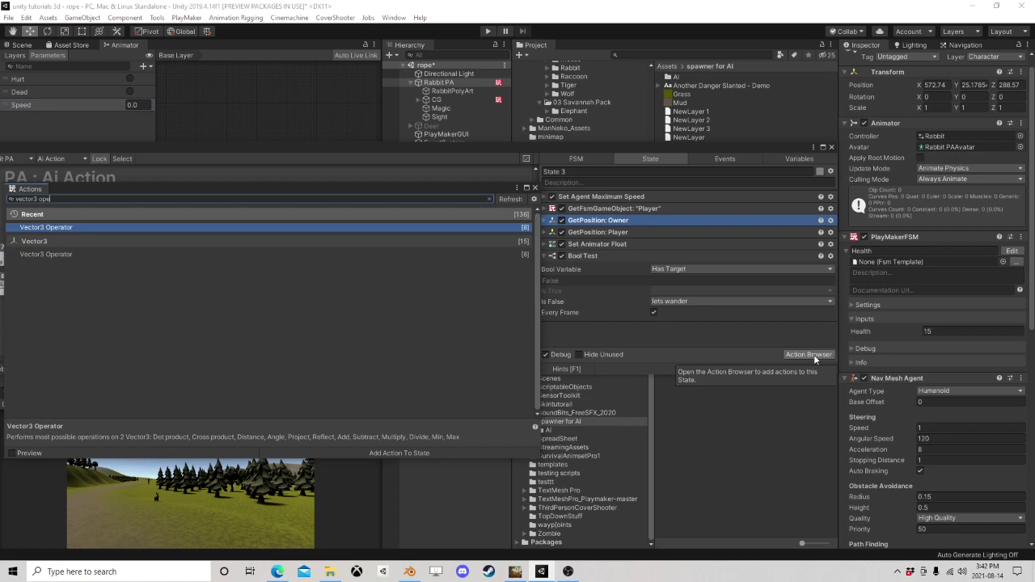
pyautogui.press('Return')
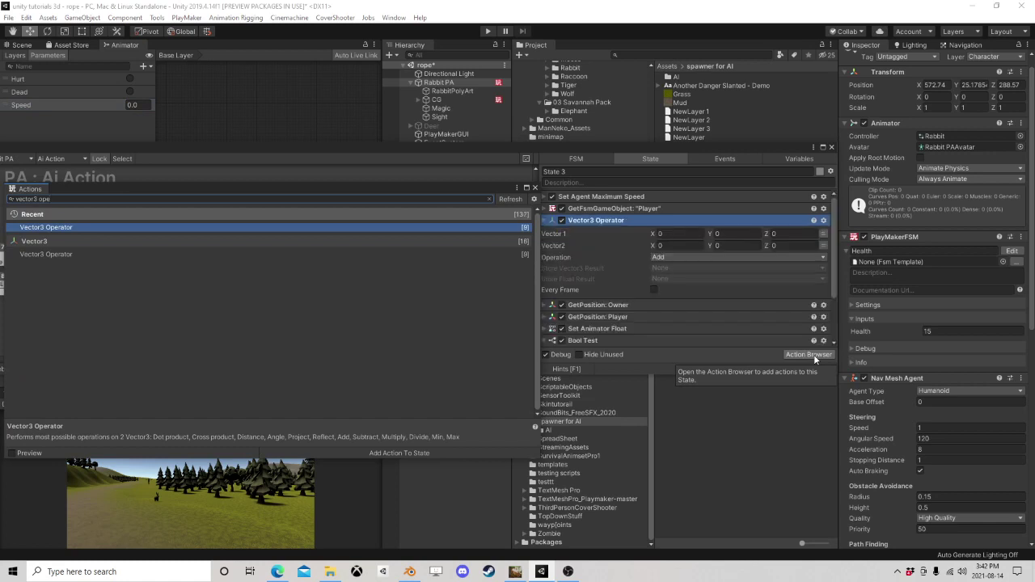
pyautogui.click(535, 188)
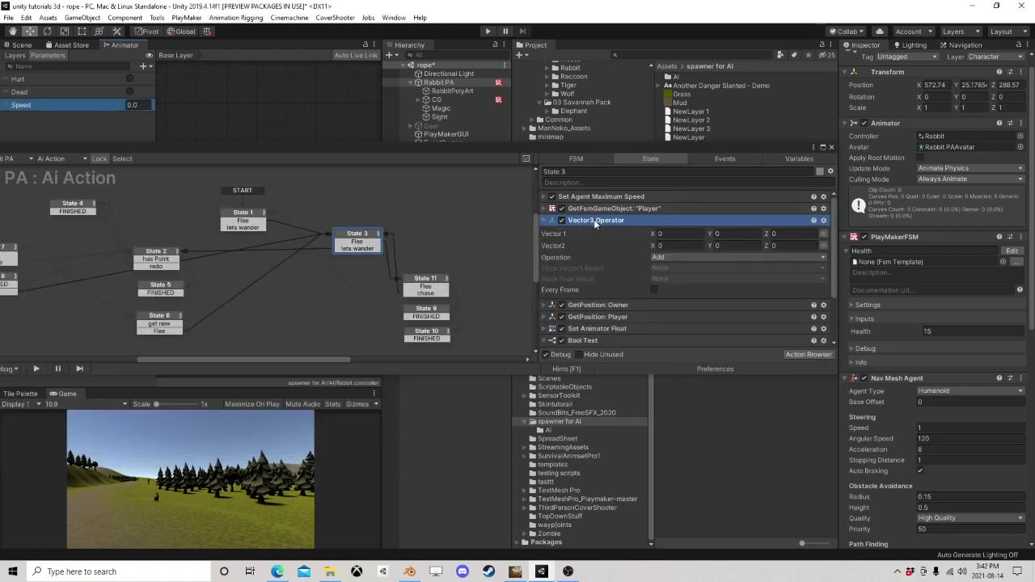
pyautogui.moveTo(593, 219); pyautogui.dragTo(618, 323)
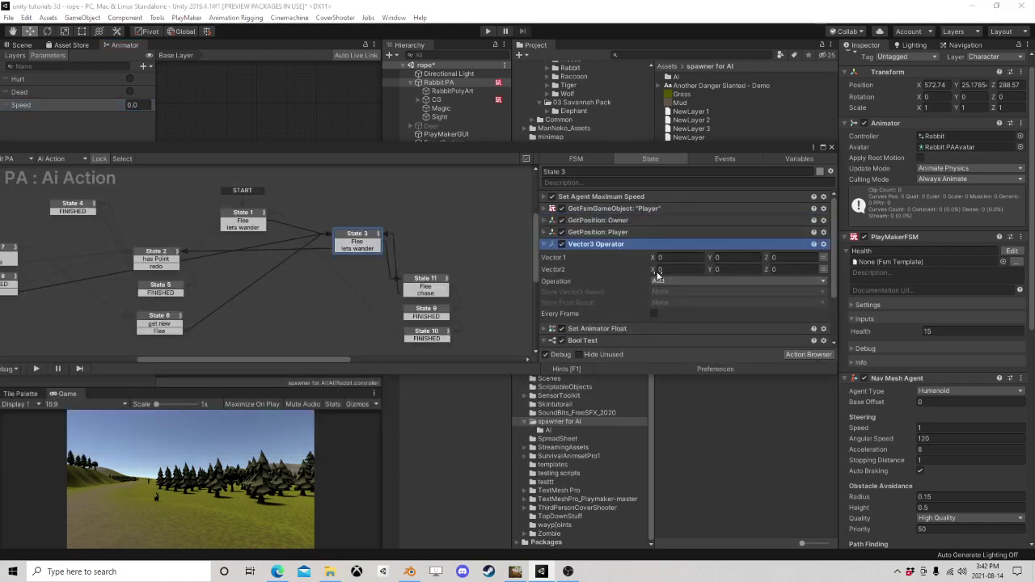
# Step: Set the Vector3 Operator's Vector 1 to the OurCurrentPosition variable and Vector2 to the Players Position variable
pyautogui.click(824, 257)
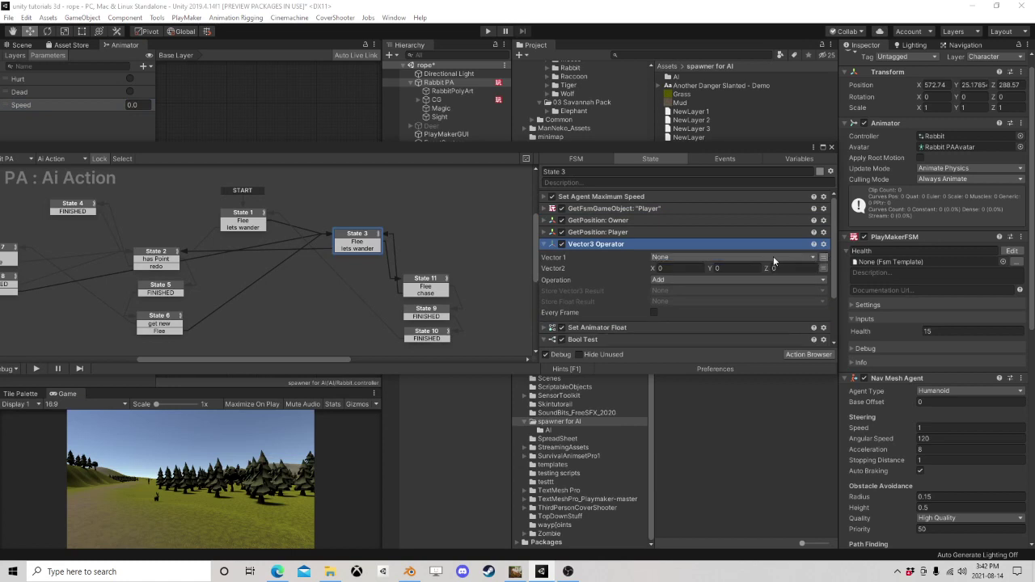
pyautogui.click(700, 257)
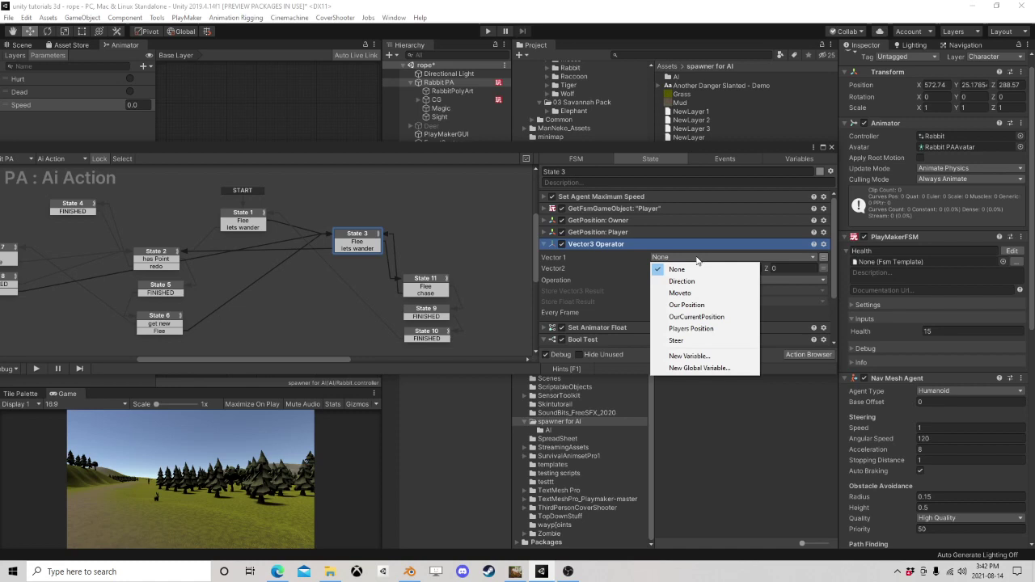
pyautogui.click(696, 317)
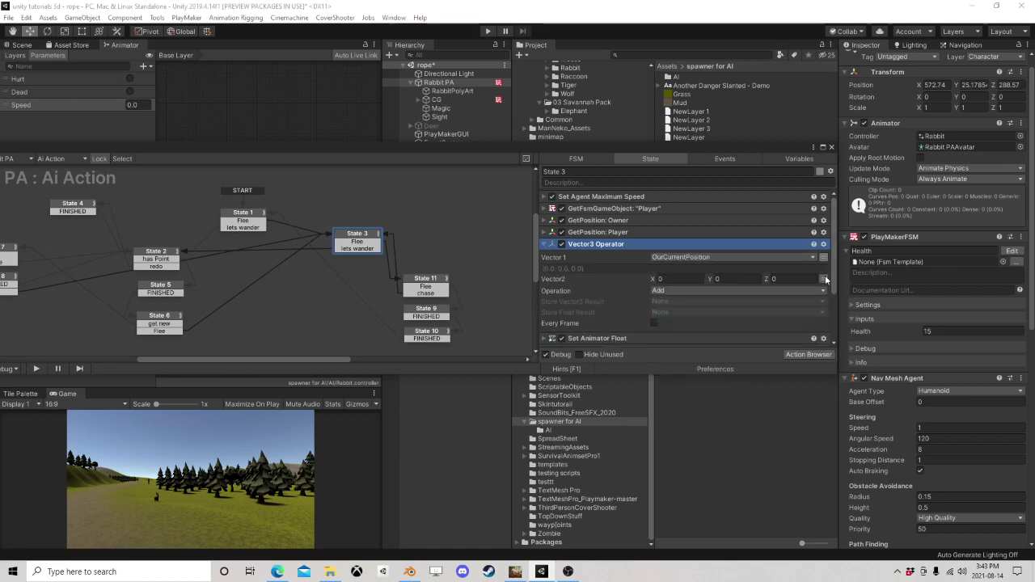
pyautogui.click(826, 280)
pyautogui.click(782, 279)
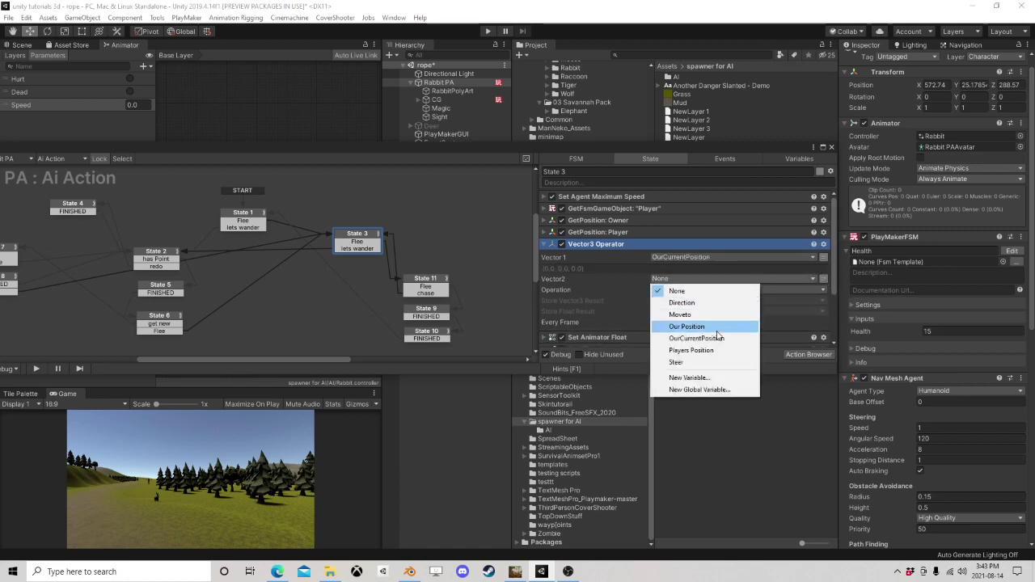
pyautogui.click(691, 350)
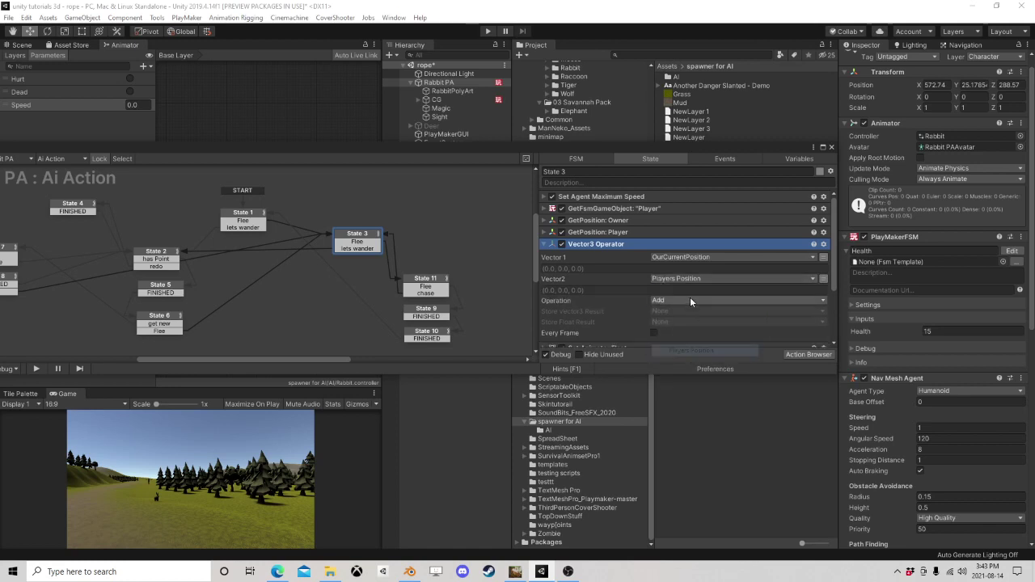
# Step: Make the Vector3 Operator subtract, store its vector result in Direction, and run every frame
pyautogui.click(676, 300)
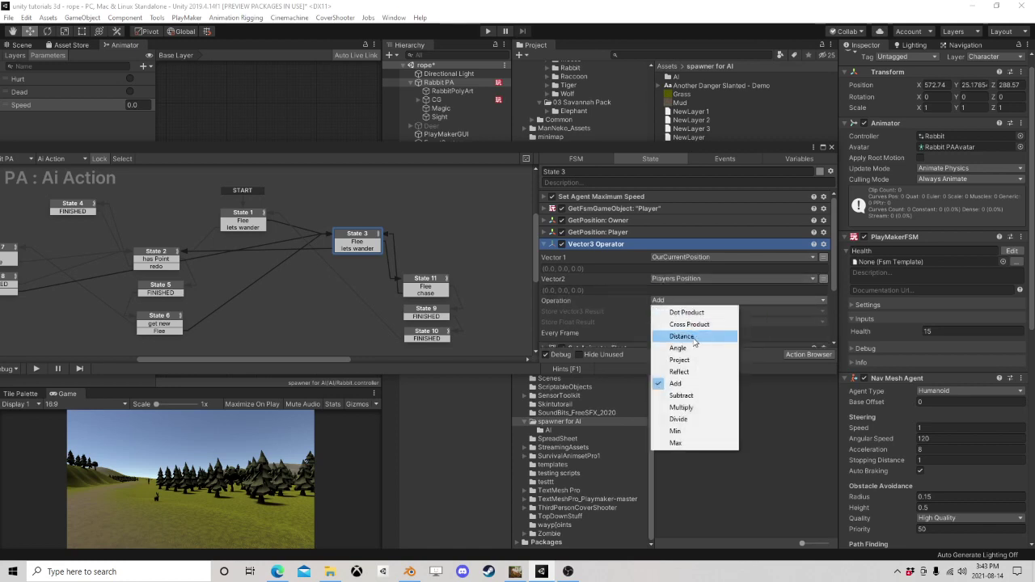
pyautogui.click(681, 396)
pyautogui.click(672, 312)
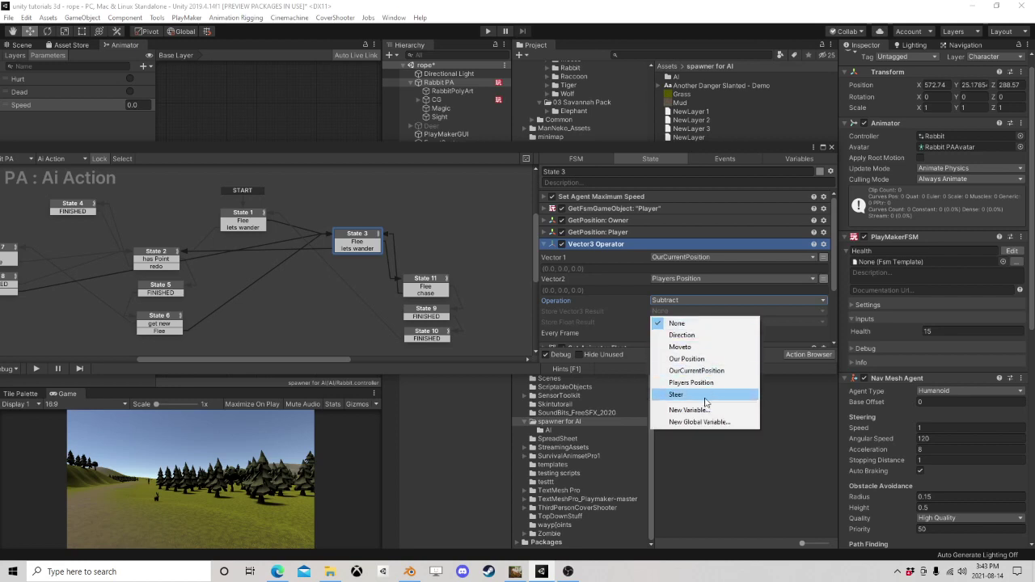
pyautogui.click(683, 335)
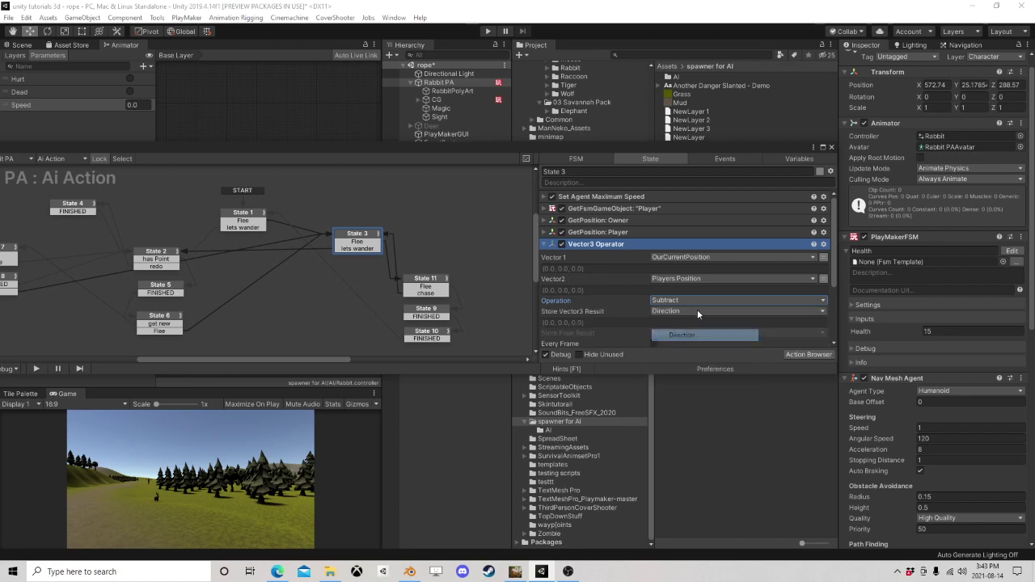
pyautogui.scroll(-1, 683, 296)
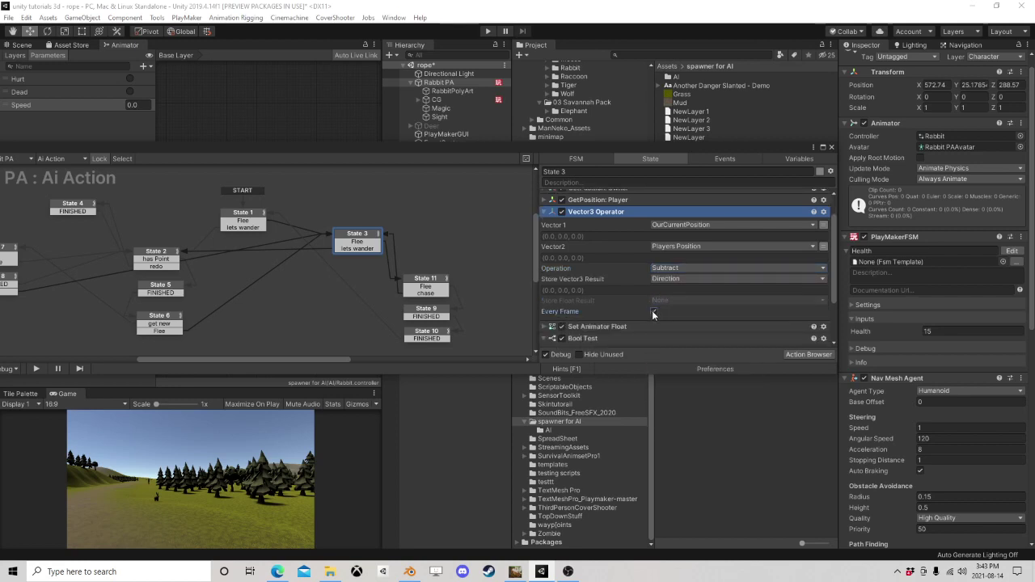
pyautogui.click(654, 312)
# Step: Add a Vector3 Normalize action to State 3 and place it between Vector3 Operator and Set Animator Float
pyautogui.click(791, 353)
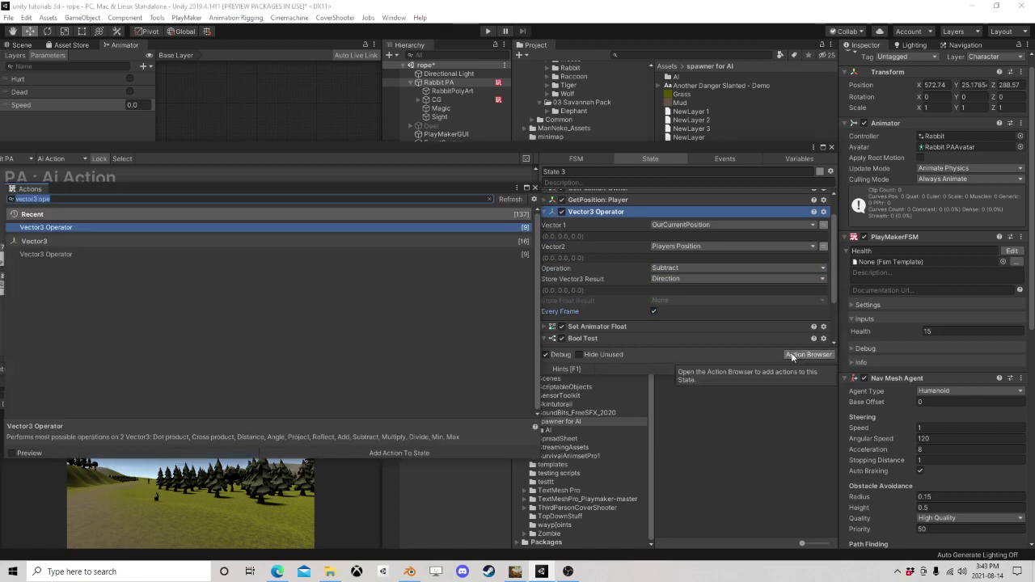
pyautogui.write('normal')
pyautogui.press('Down')
pyautogui.press('Down')
pyautogui.press('Down')
pyautogui.press('Down')
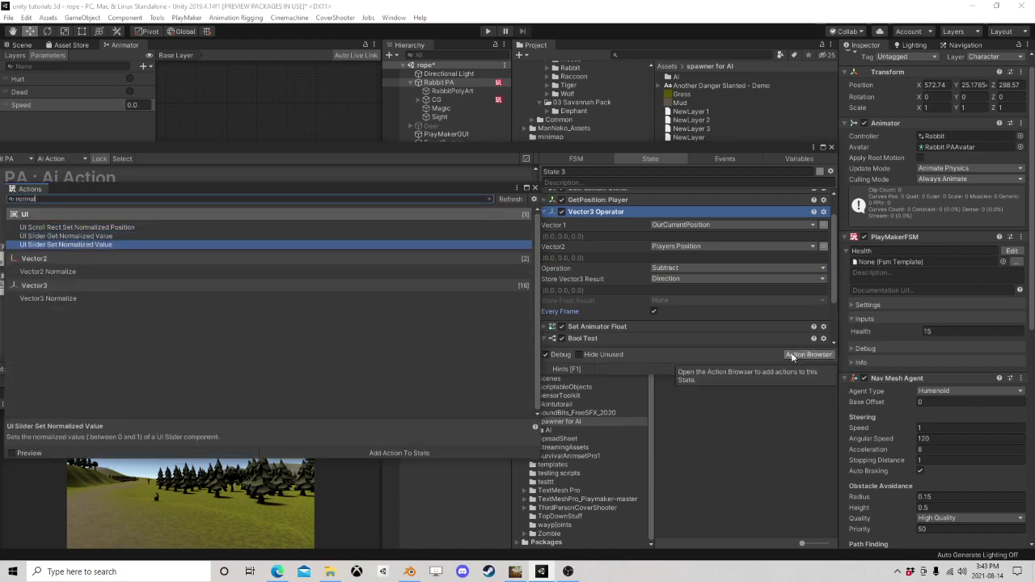
pyautogui.press('Return')
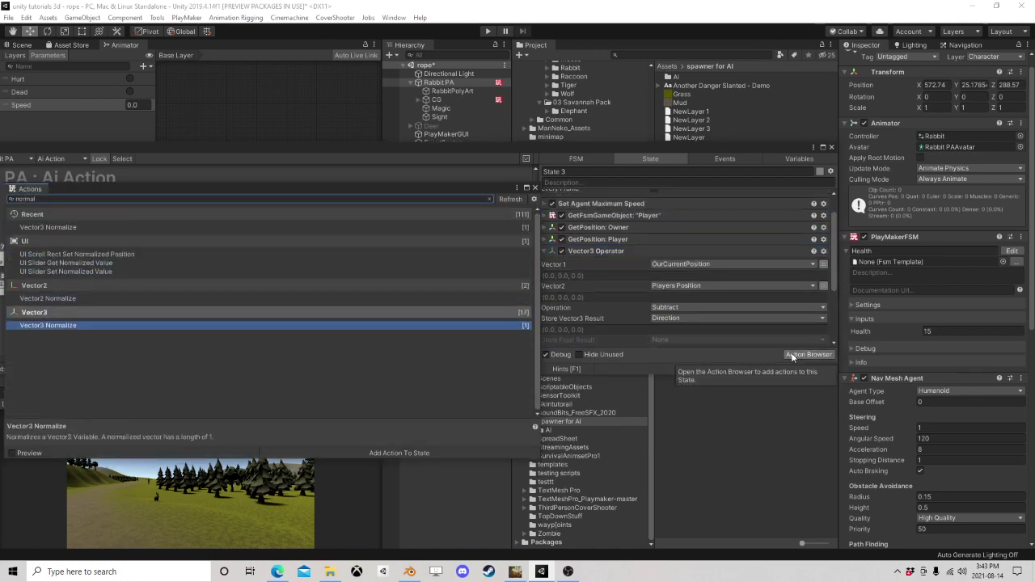
pyautogui.click(534, 189)
pyautogui.scroll(1, 587, 210)
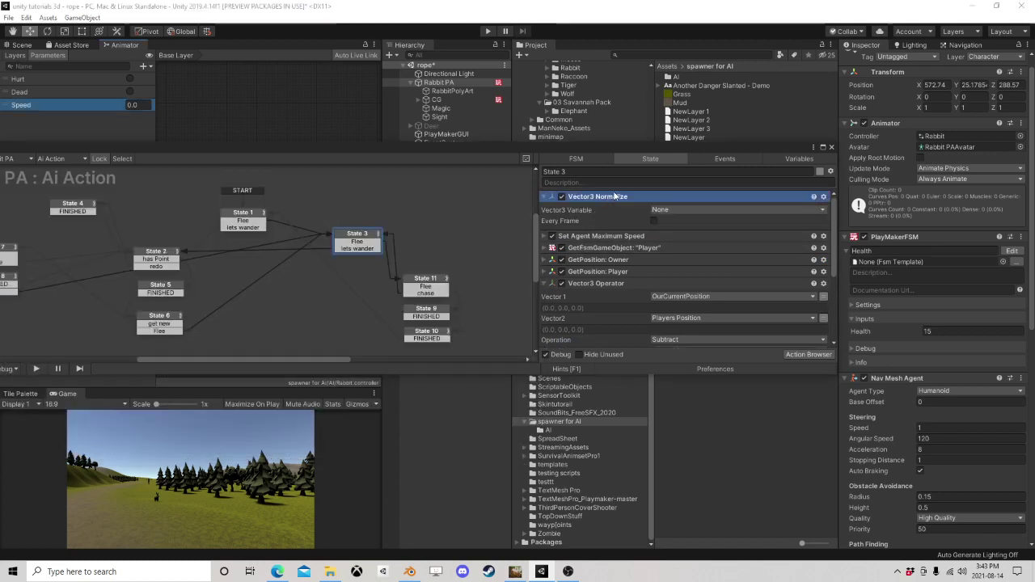
pyautogui.scroll(-3, 639, 275)
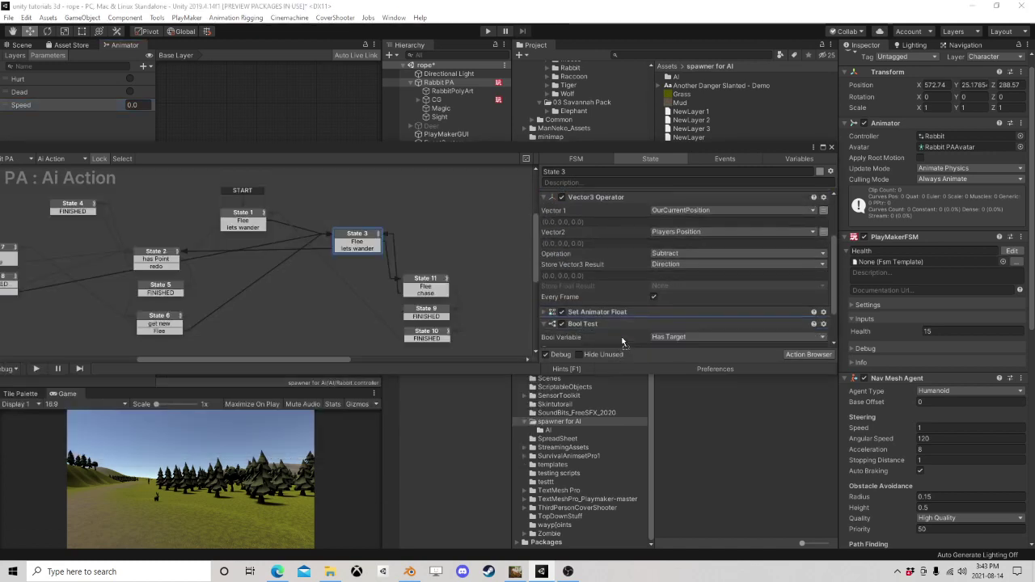
pyautogui.moveTo(623, 312); pyautogui.dragTo(625, 312)
# Step: Have the Vector3 Normalize action normalize the Direction variable every frame
pyautogui.click(675, 287)
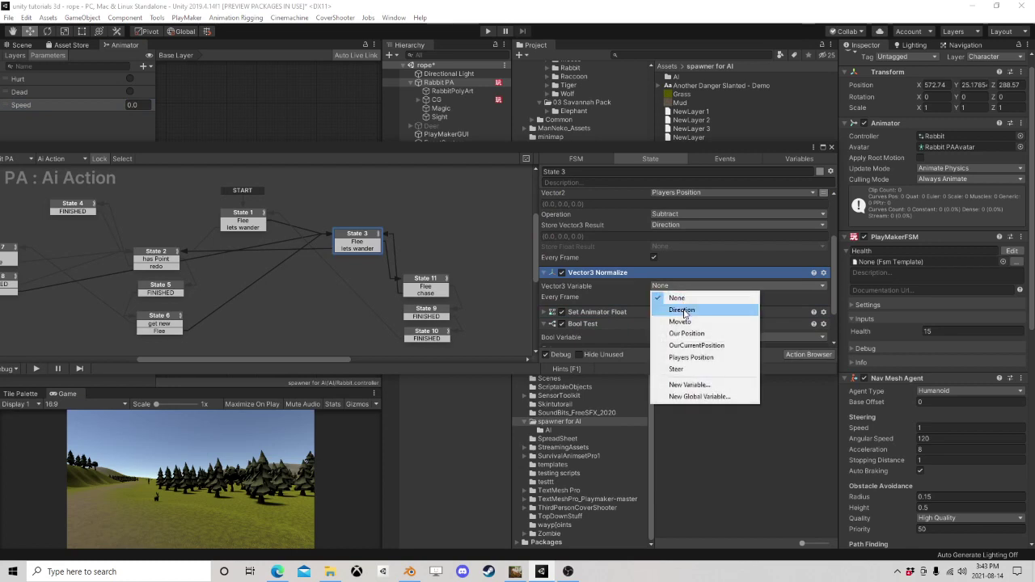
pyautogui.click(663, 307)
pyautogui.click(655, 307)
# Step: Add a Vector3 Multiply action to State 3 and place it between Vector3 Normalize and Set Animator Float
pyautogui.click(805, 354)
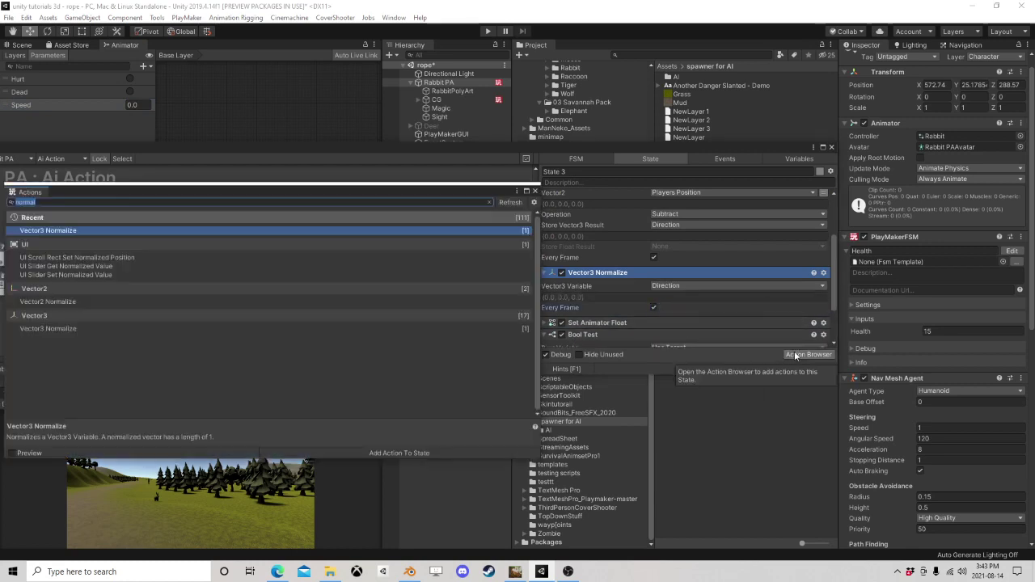
pyautogui.write('mult')
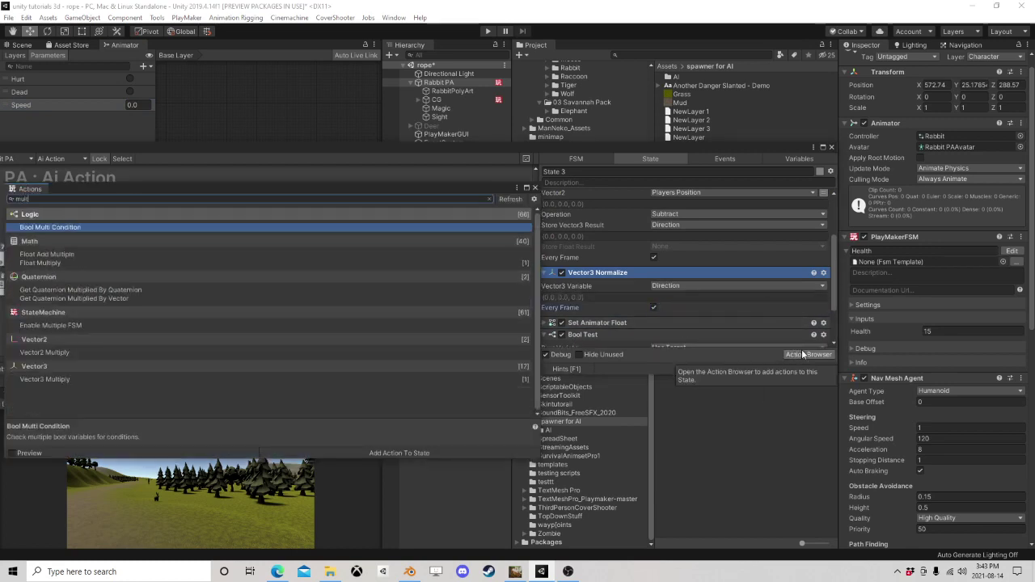
pyautogui.press('Down')
pyautogui.press('Down')
pyautogui.press('Down')
pyautogui.press('Down')
pyautogui.press('Down')
pyautogui.press('Down')
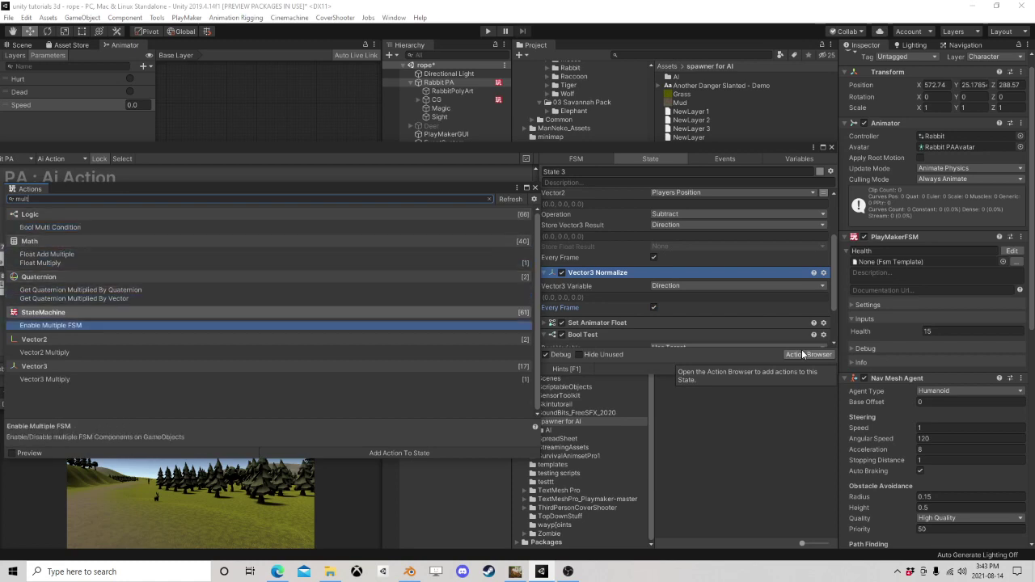
pyautogui.press('Return')
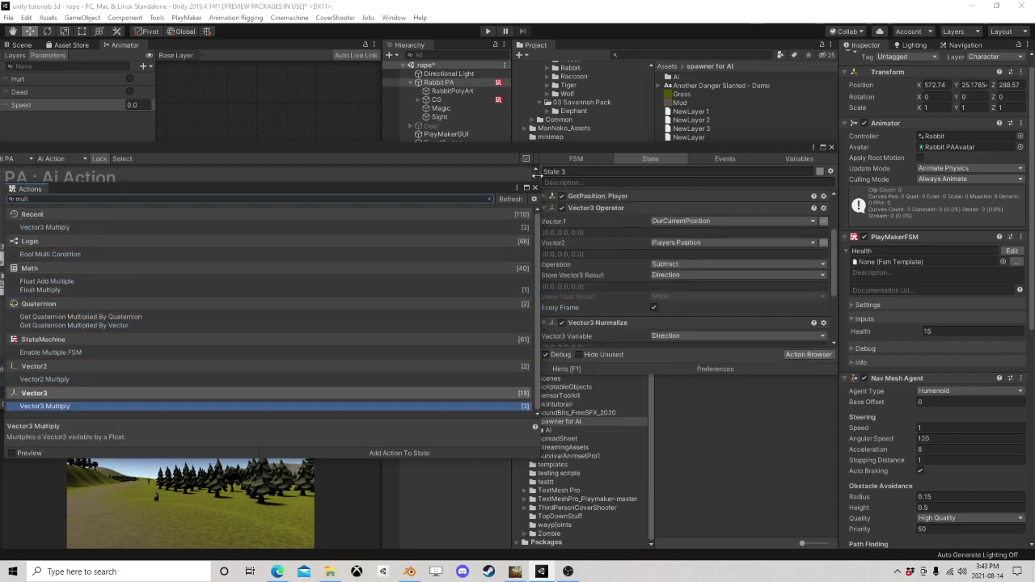
pyautogui.click(805, 354)
pyautogui.scroll(-3, 639, 268)
pyautogui.scroll(5, 631, 251)
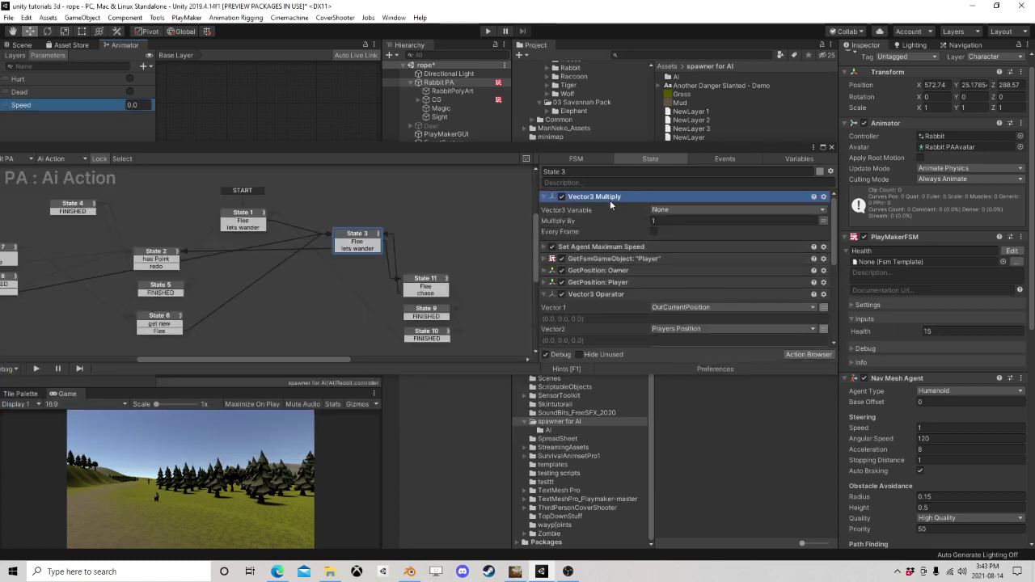
pyautogui.scroll(-2, 639, 356)
pyautogui.scroll(-5, 627, 343)
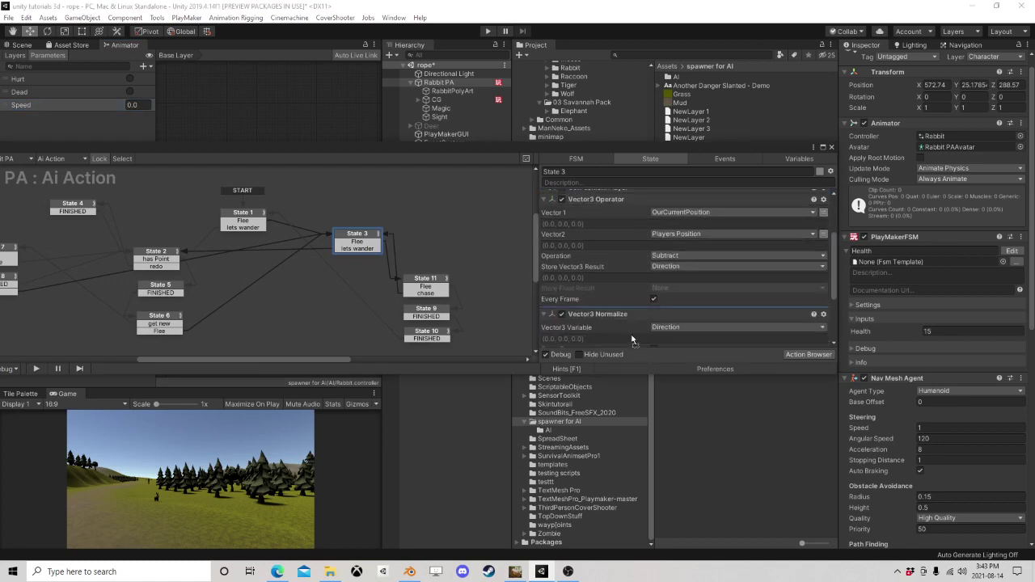
pyautogui.scroll(-2, 641, 288)
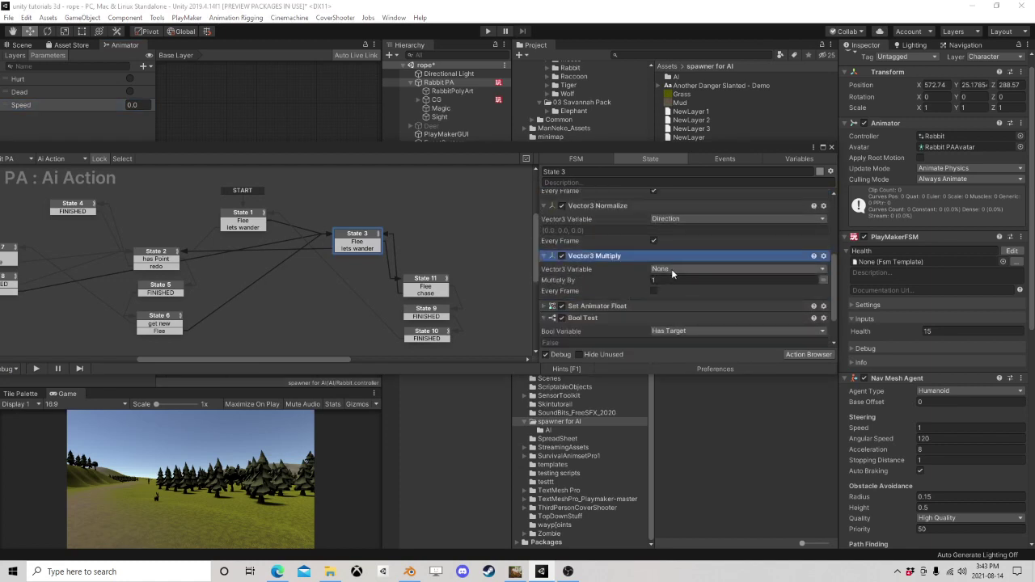
# Step: Have the Vector3 Multiply action multiply the Direction variable by 20 every frame
pyautogui.click(671, 271)
pyautogui.click(681, 293)
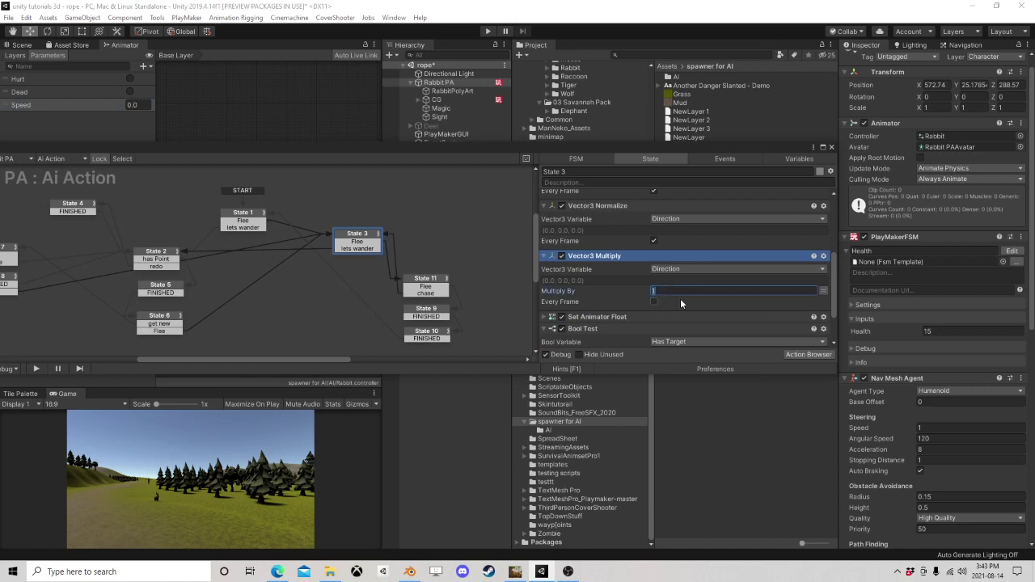
pyautogui.write('20')
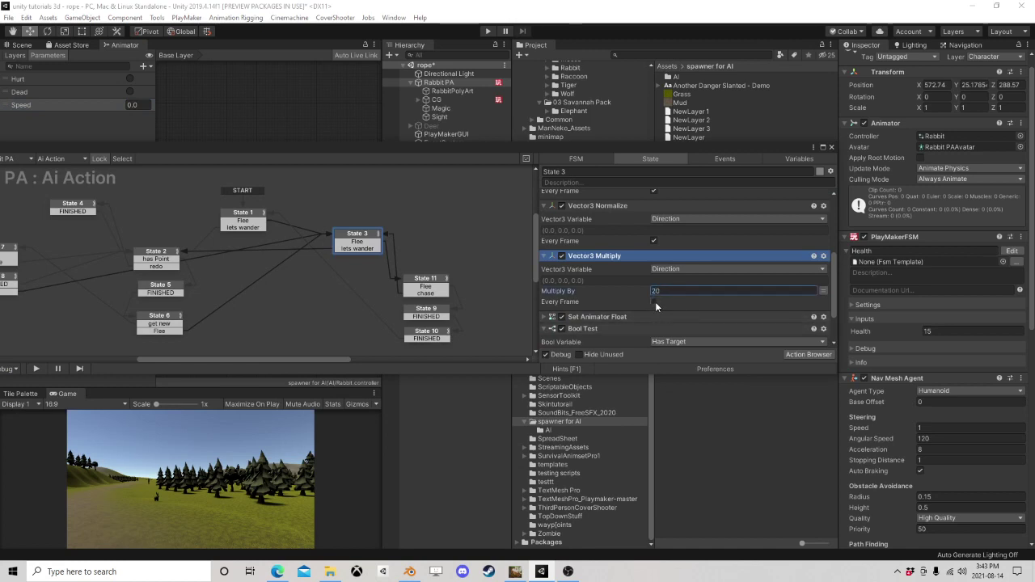
pyautogui.click(654, 302)
# Step: Add a second Vector3 Operator action to State 3 and place it between Vector3 Multiply and Set Animator Float
pyautogui.scroll(-2, 684, 303)
pyautogui.click(802, 355)
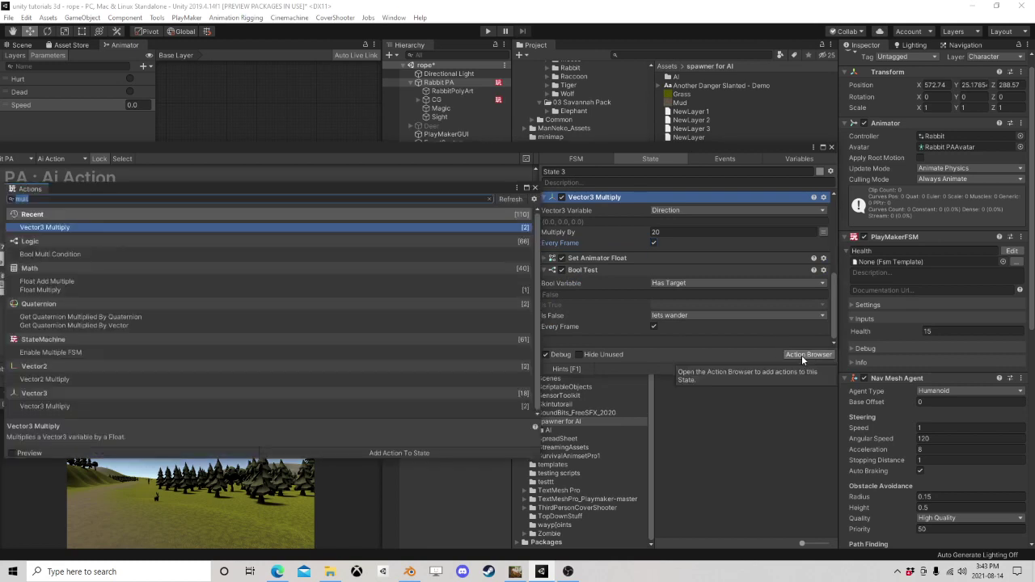
pyautogui.write('vec')
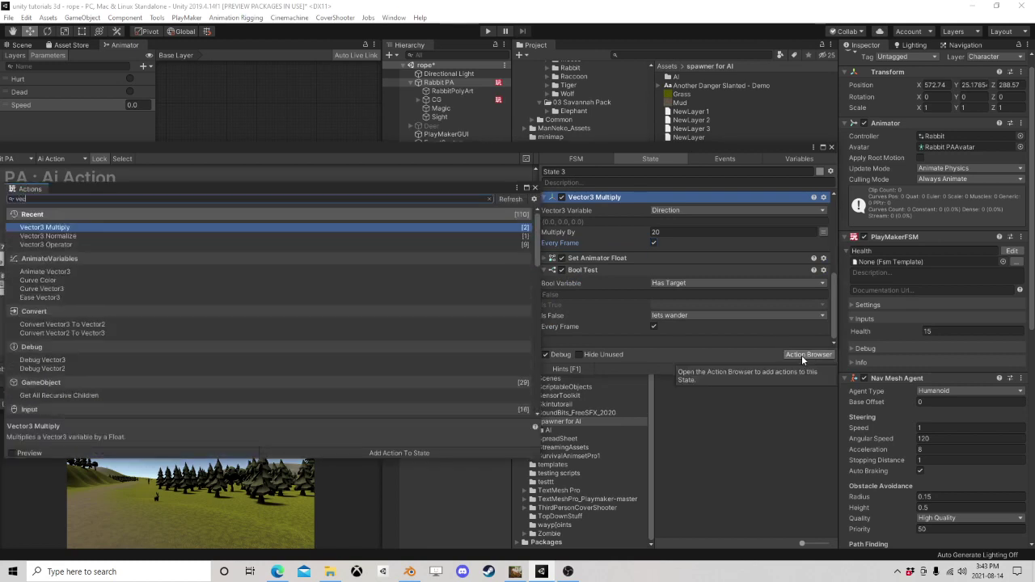
pyautogui.write('tor3 op')
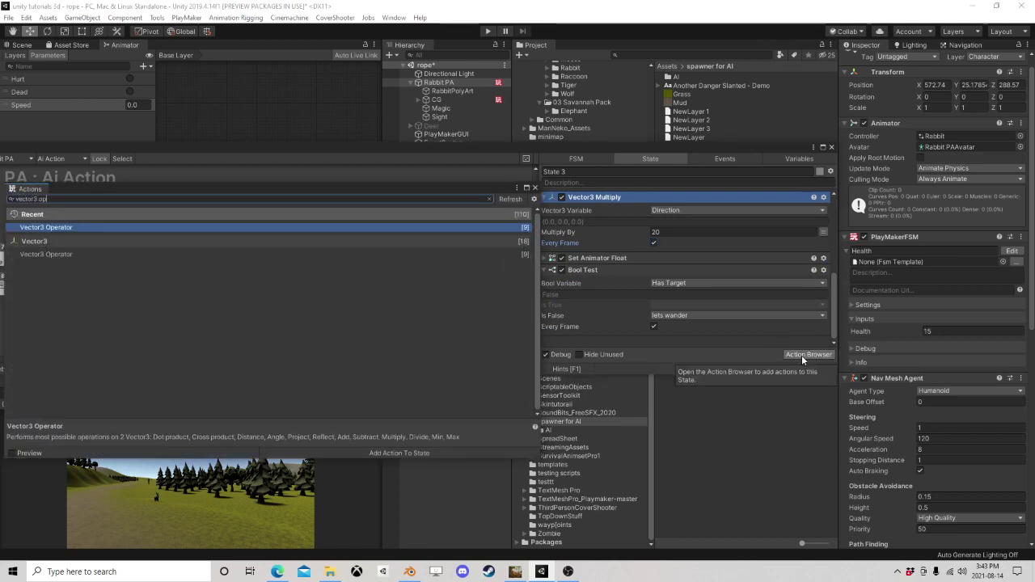
pyautogui.press('Down')
pyautogui.press('Return')
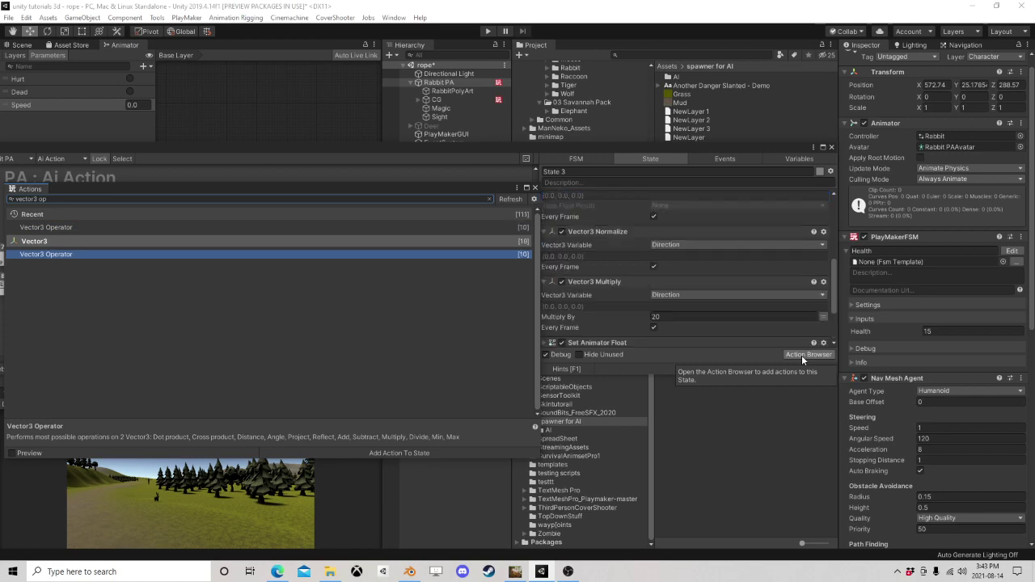
pyautogui.click(535, 189)
pyautogui.scroll(6, 598, 245)
pyautogui.rightClick(590, 195)
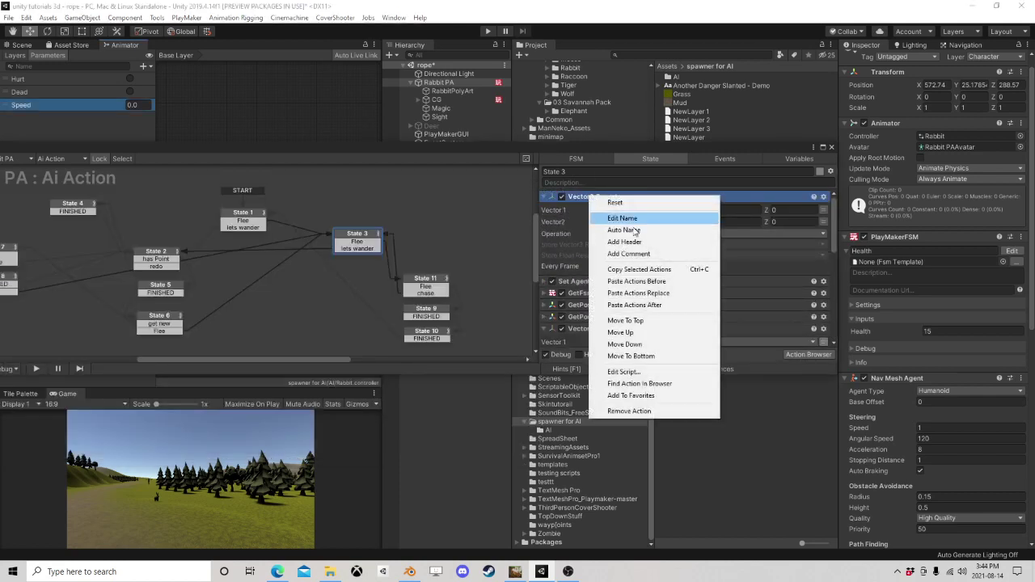
pyautogui.click(631, 356)
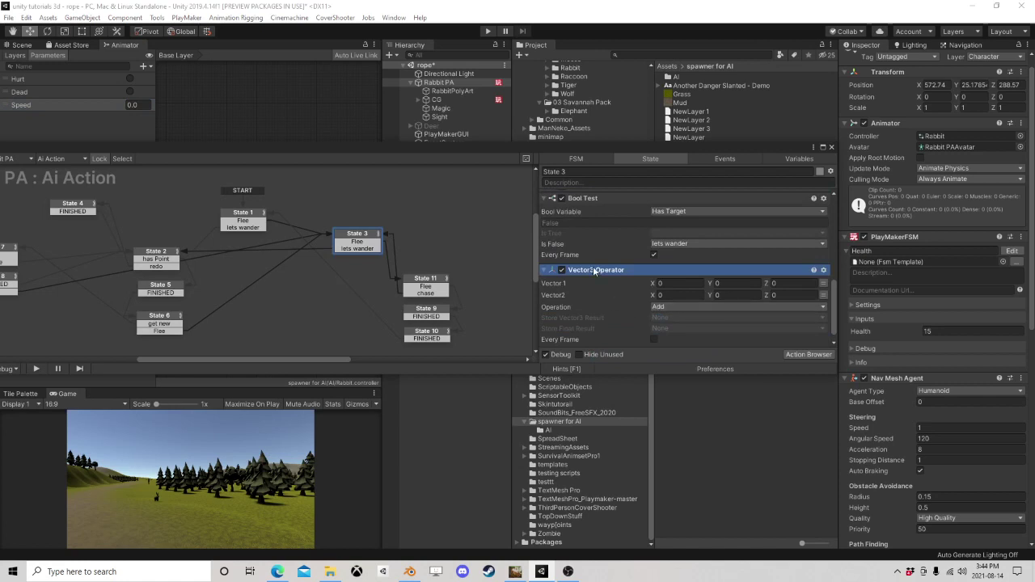
pyautogui.moveTo(595, 271); pyautogui.dragTo(701, 251)
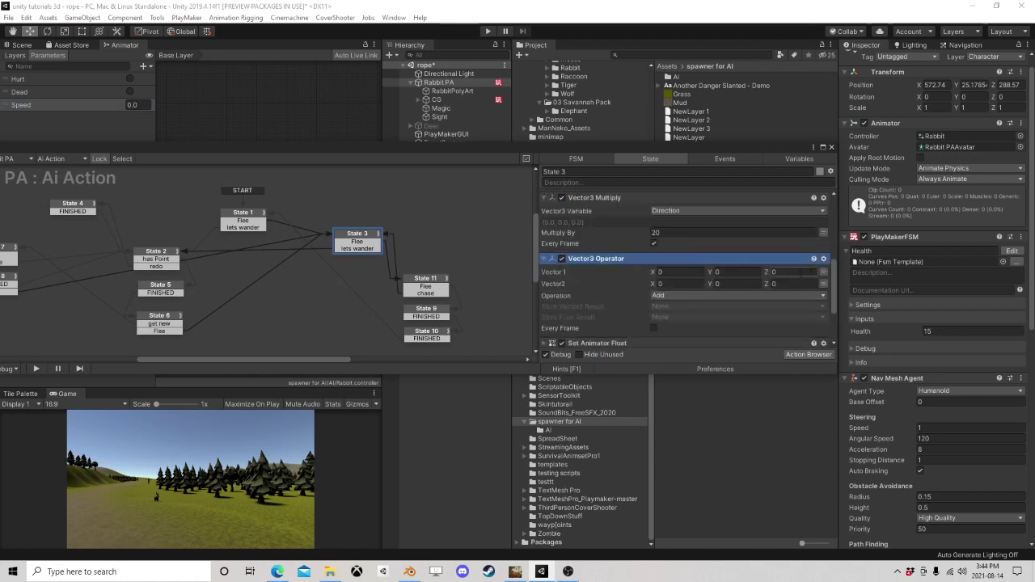
# Step: Set the new Vector3 Operator's first vector to the Direction variable and its second vector to OurCurrentPosition
pyautogui.click(823, 272)
pyautogui.click(779, 273)
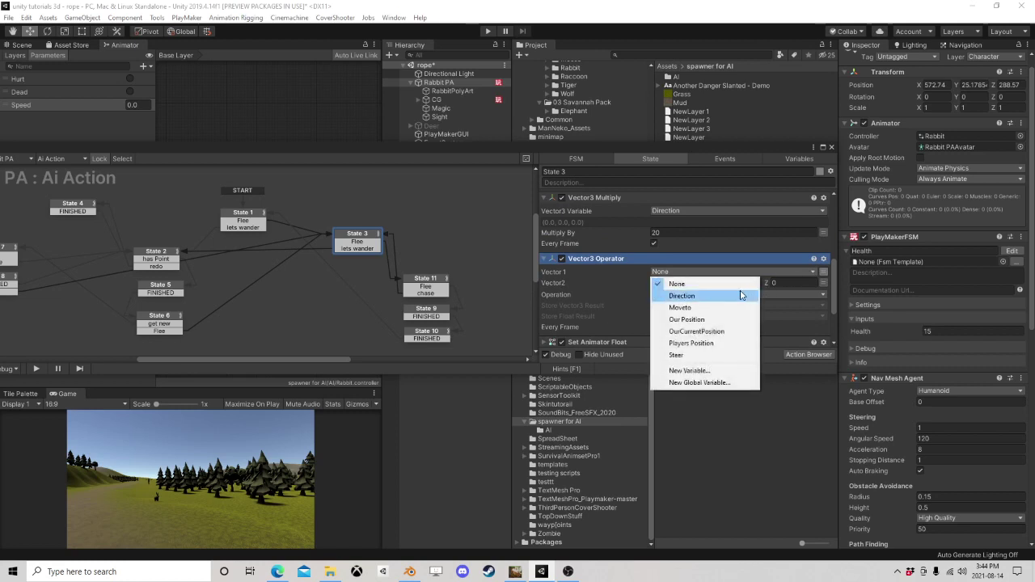
pyautogui.click(741, 295)
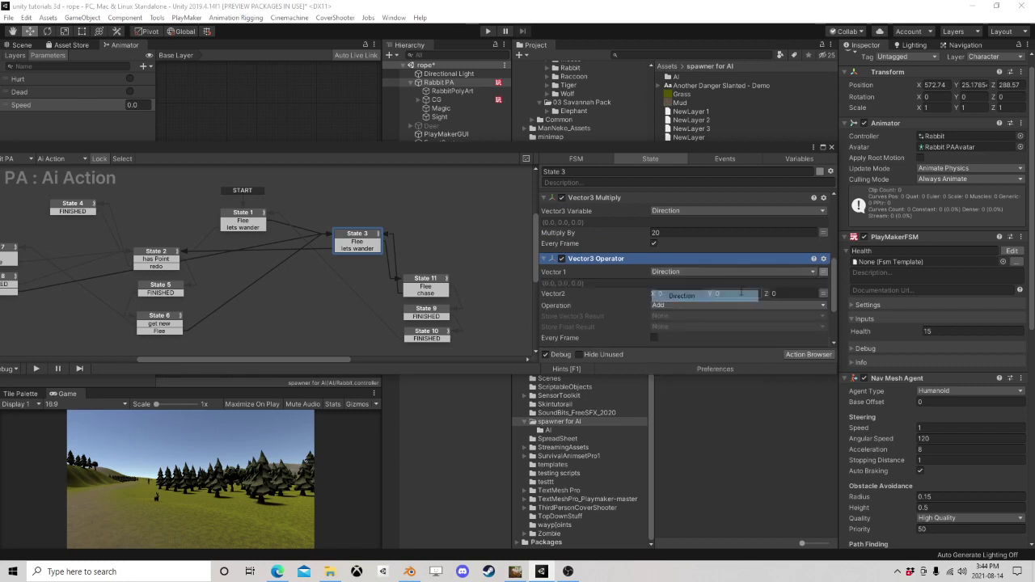
pyautogui.click(823, 293)
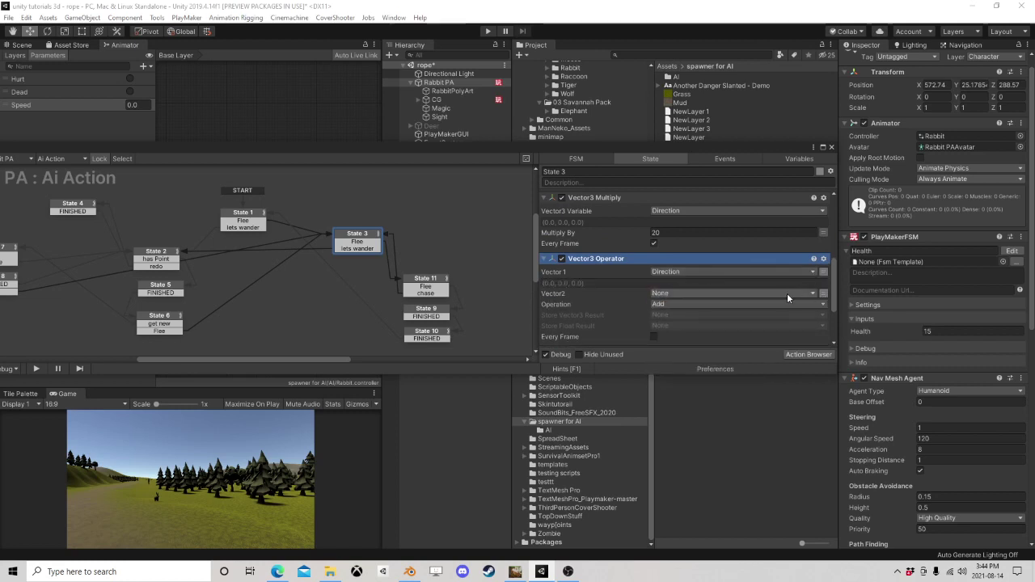
pyautogui.click(787, 293)
pyautogui.click(697, 354)
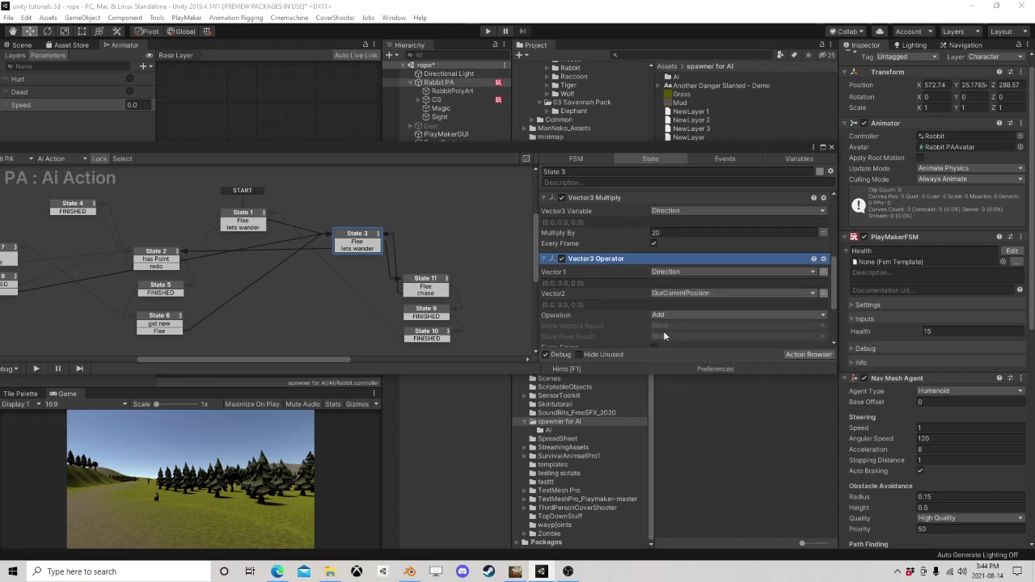
# Step: Store the new operator's vector result in a new variable named "ToSet New Destination" and run it every frame
pyautogui.scroll(-2, 662, 318)
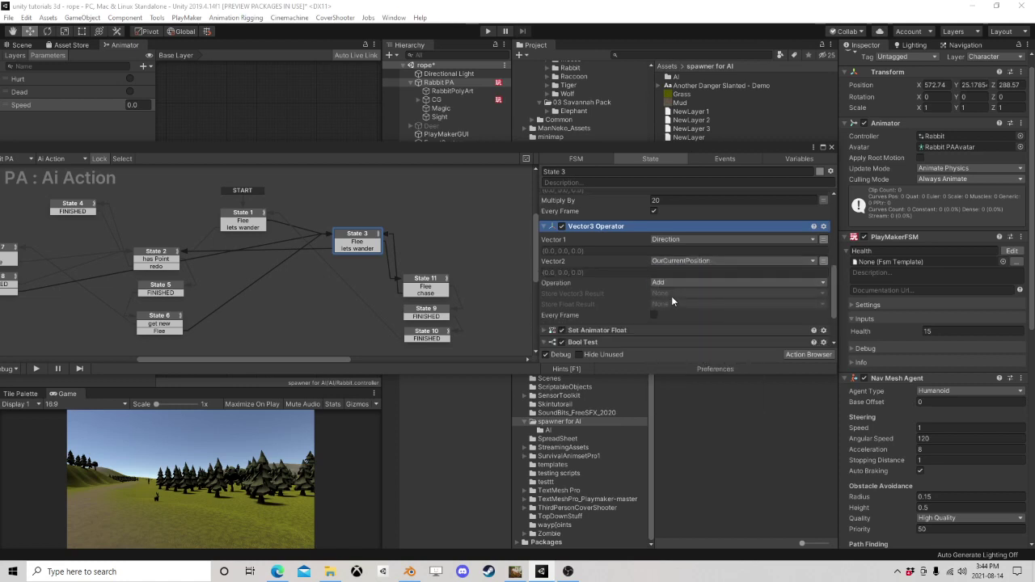
pyautogui.click(671, 300)
pyautogui.click(691, 392)
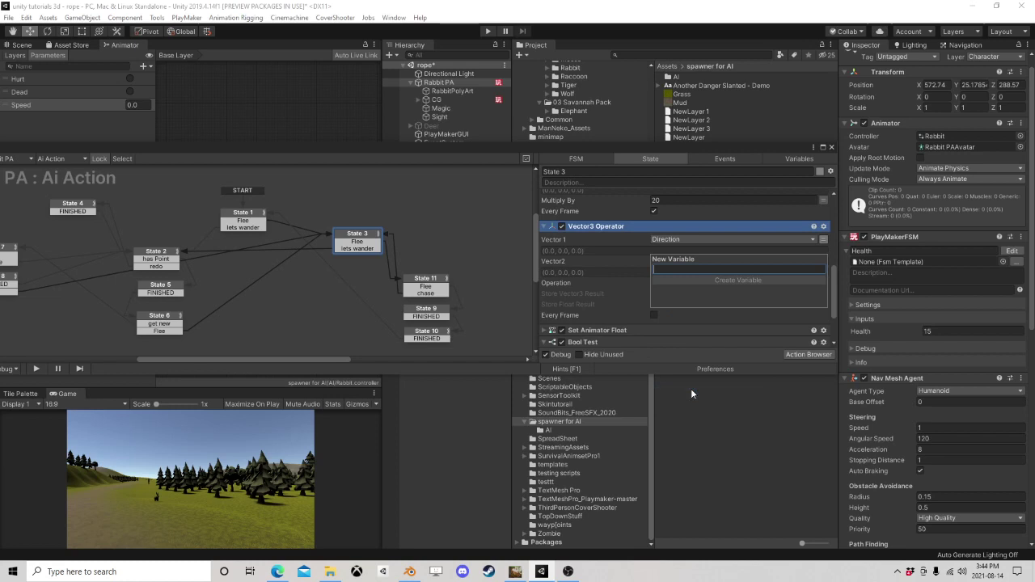
pyautogui.write('ToSet')
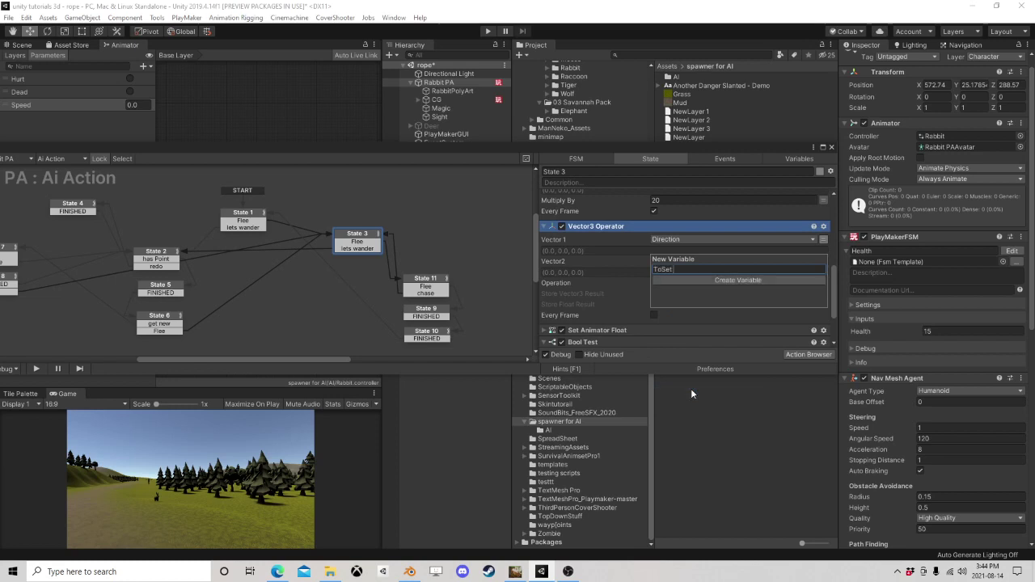
pyautogui.write(' New Destinatio')
pyautogui.write('n')
pyautogui.press('Return')
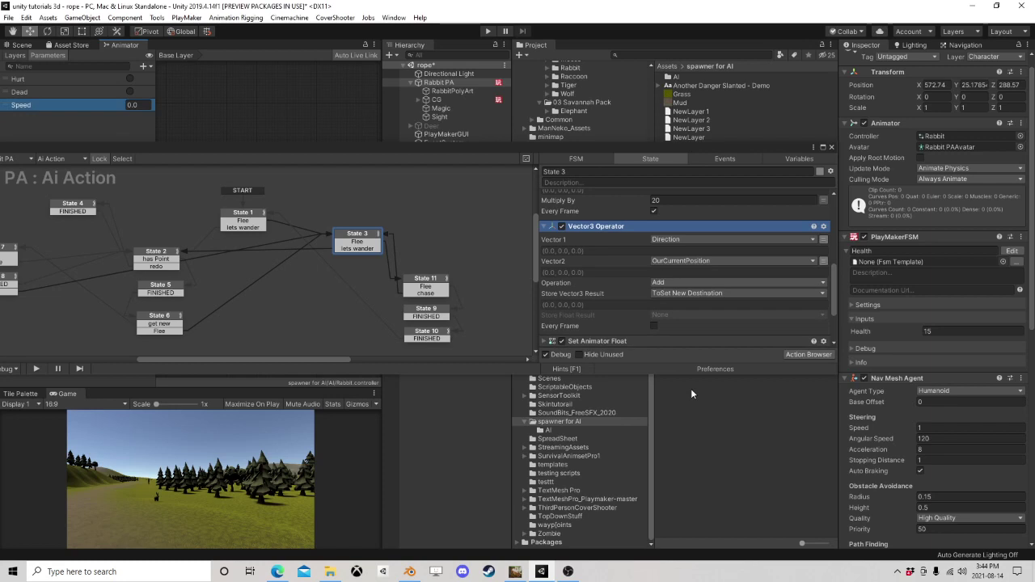
pyautogui.click(653, 326)
# Step: Add a Set Agent Destination action to State 3 and place it between the second Vector3 Operator and Set Animator Float
pyautogui.scroll(-2, 662, 317)
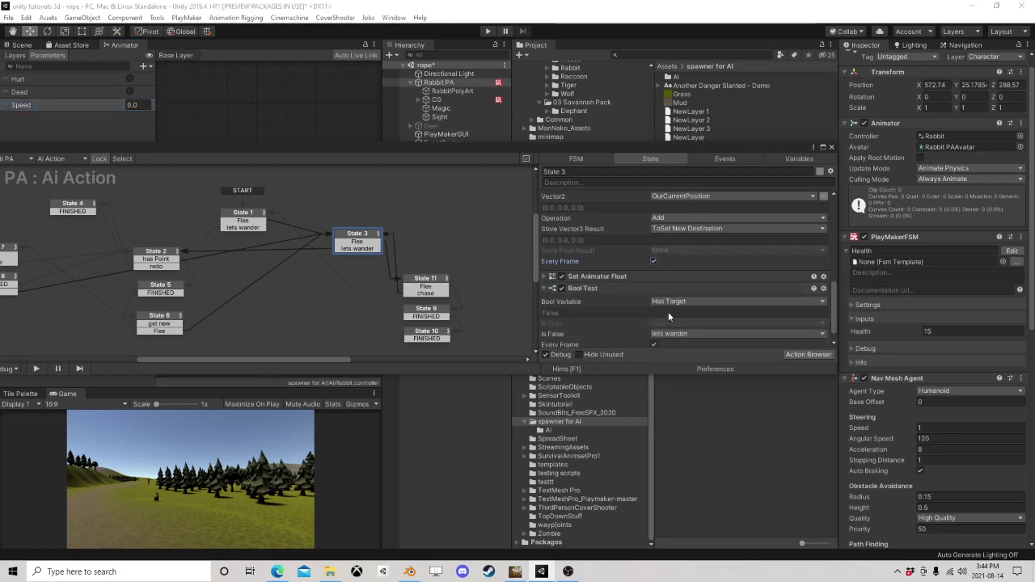
pyautogui.click(797, 354)
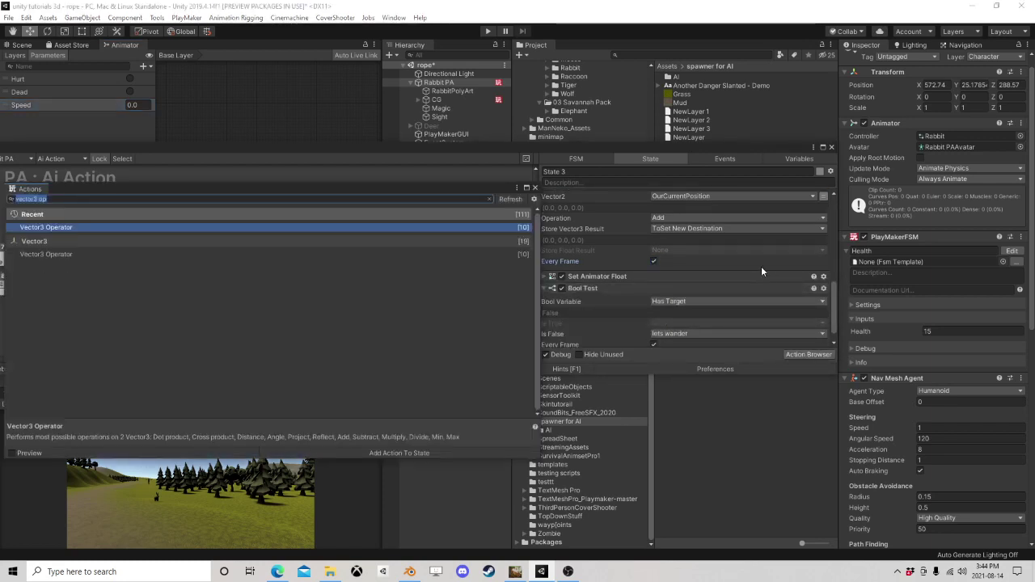
pyautogui.write('a')
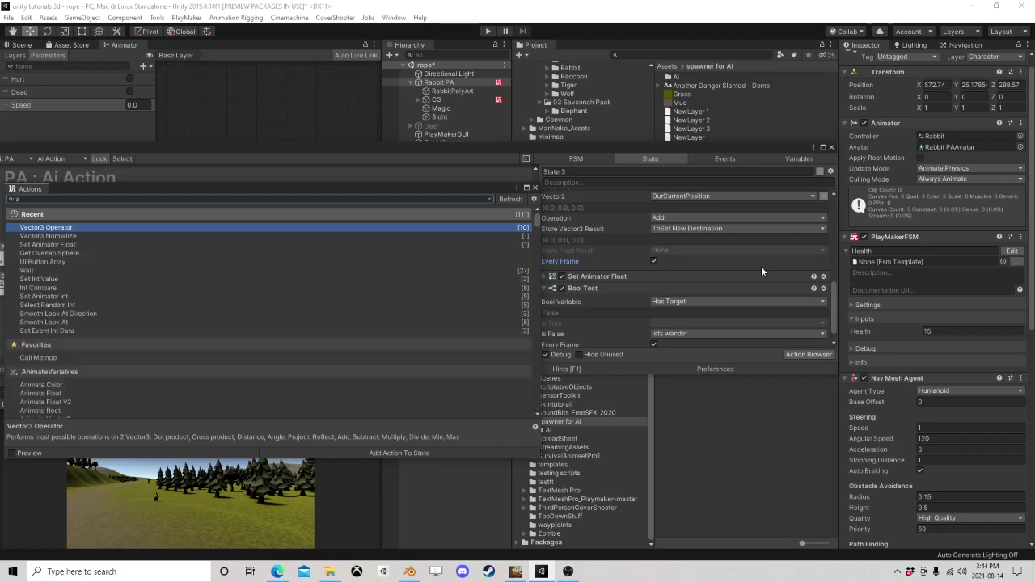
pyautogui.write('gent set')
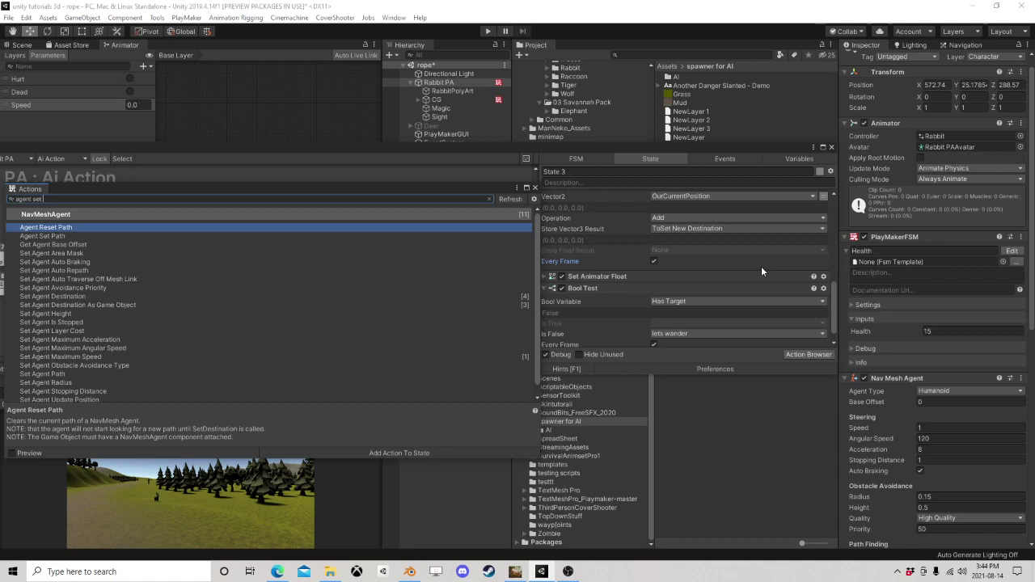
pyautogui.write(' de')
pyautogui.press('Return')
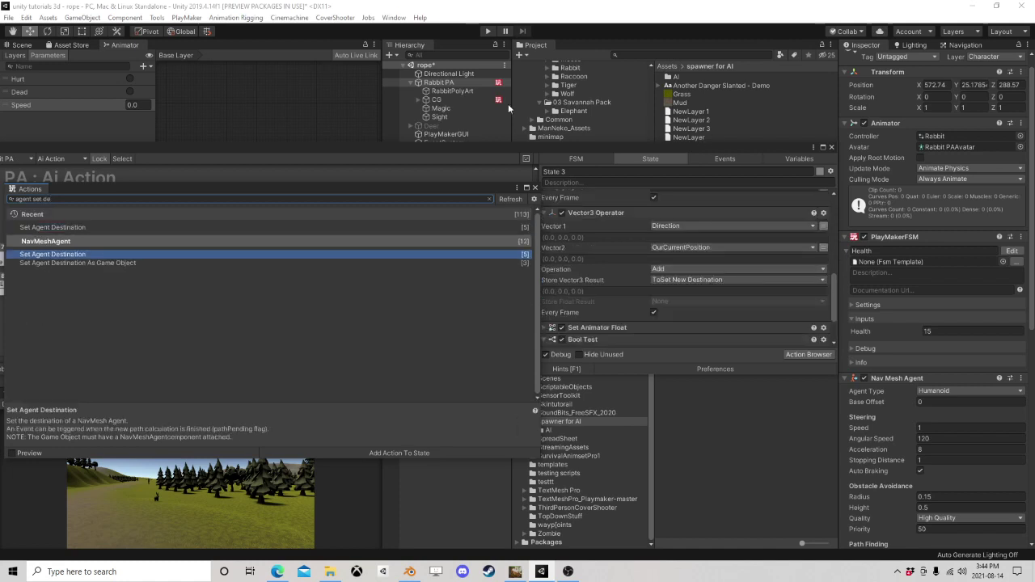
pyautogui.click(536, 187)
pyautogui.scroll(6, 643, 243)
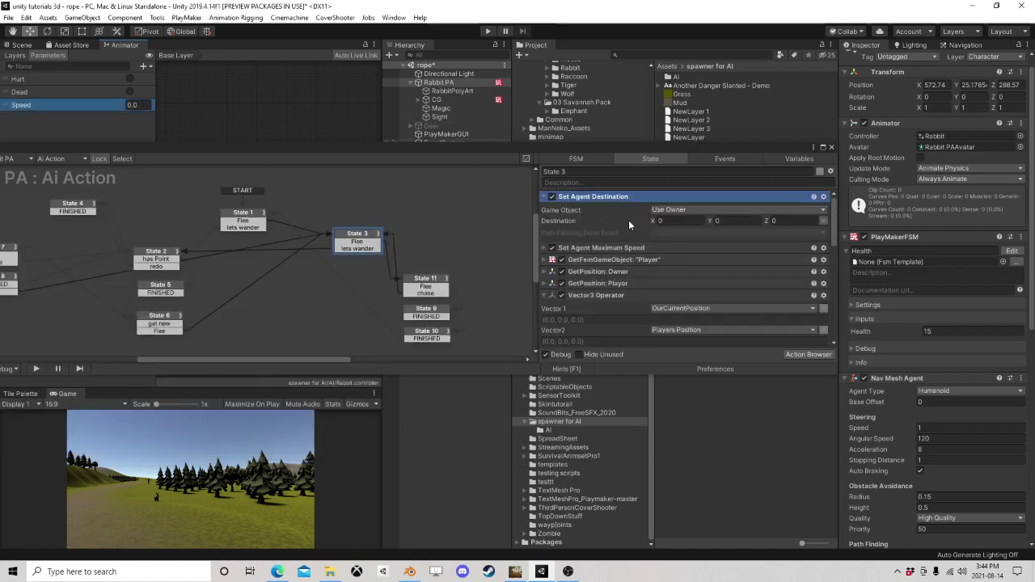
pyautogui.moveTo(599, 197); pyautogui.dragTo(623, 258)
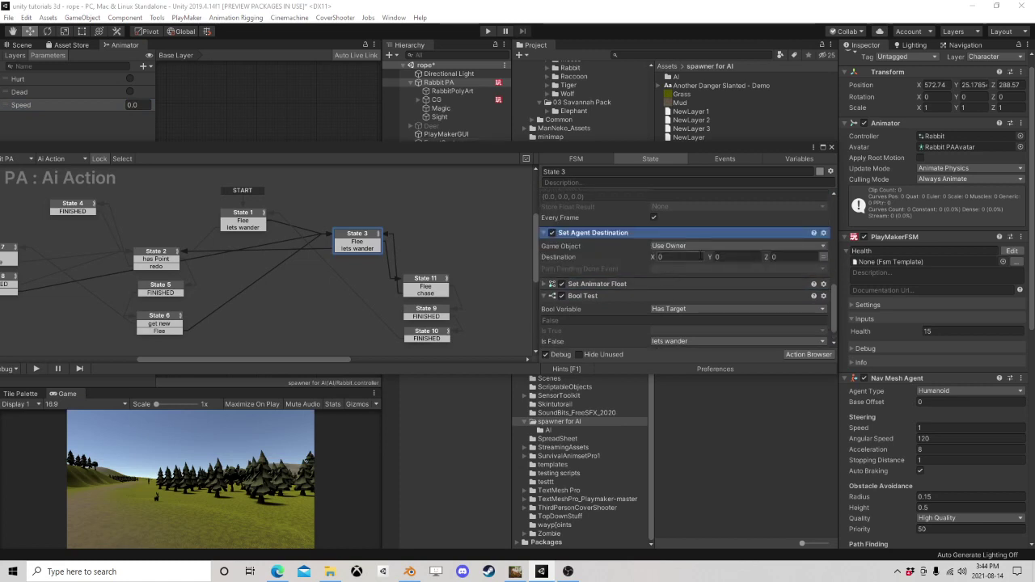
# Step: Use the ToSet New Destination variable as the destination of the Set Agent Destination action
pyautogui.click(826, 257)
pyautogui.click(738, 257)
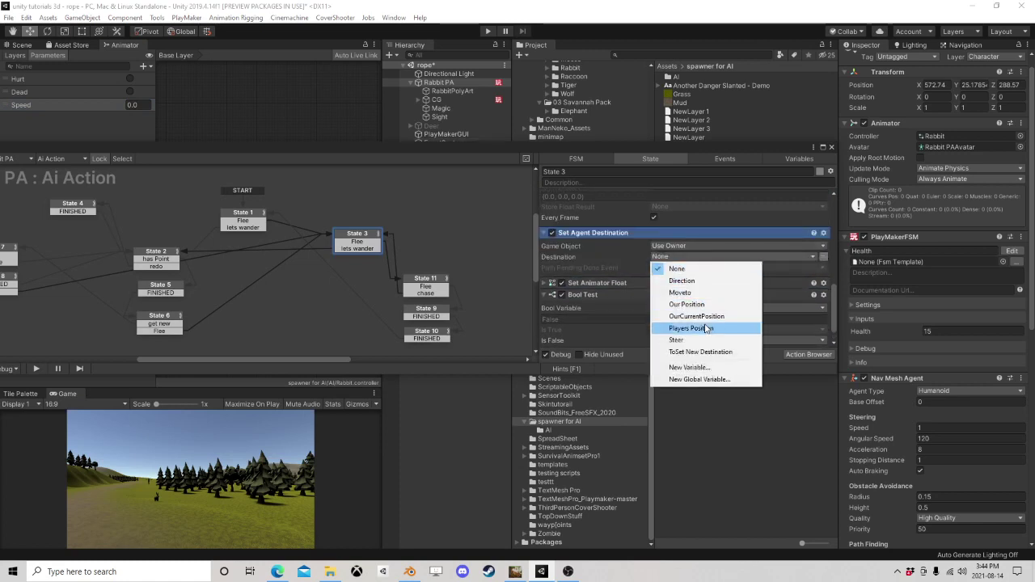
pyautogui.click(701, 352)
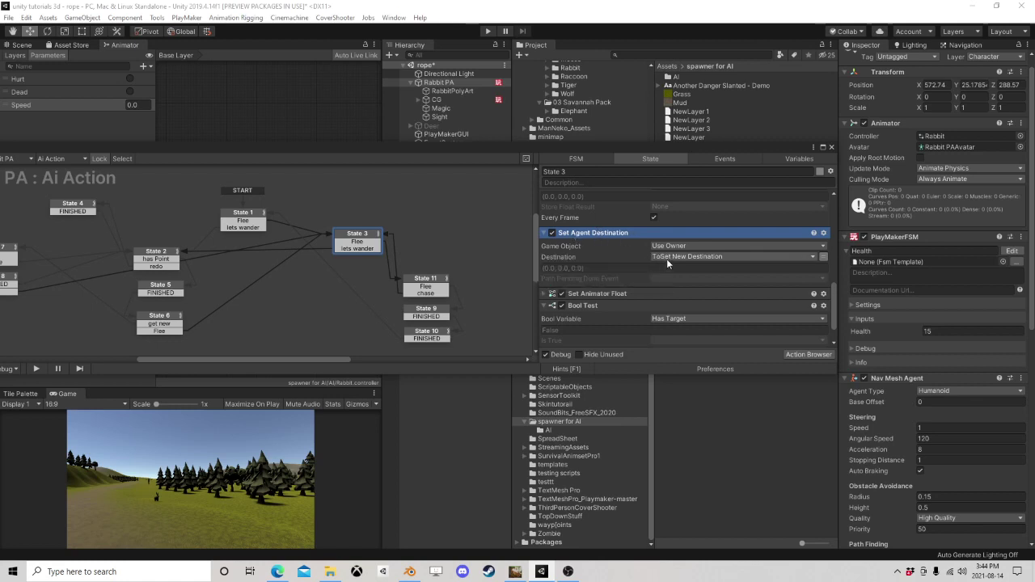
# Step: Review the settings of the second Vector3 Operator, Set Agent Destination and Bool Test actions in State 3
pyautogui.scroll(5, 671, 266)
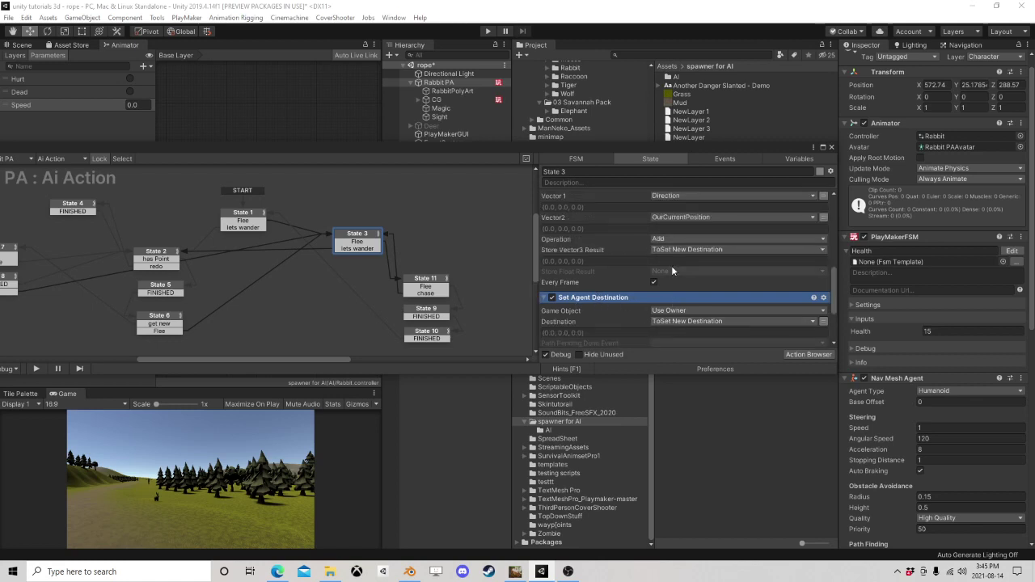
pyautogui.scroll(-5, 667, 267)
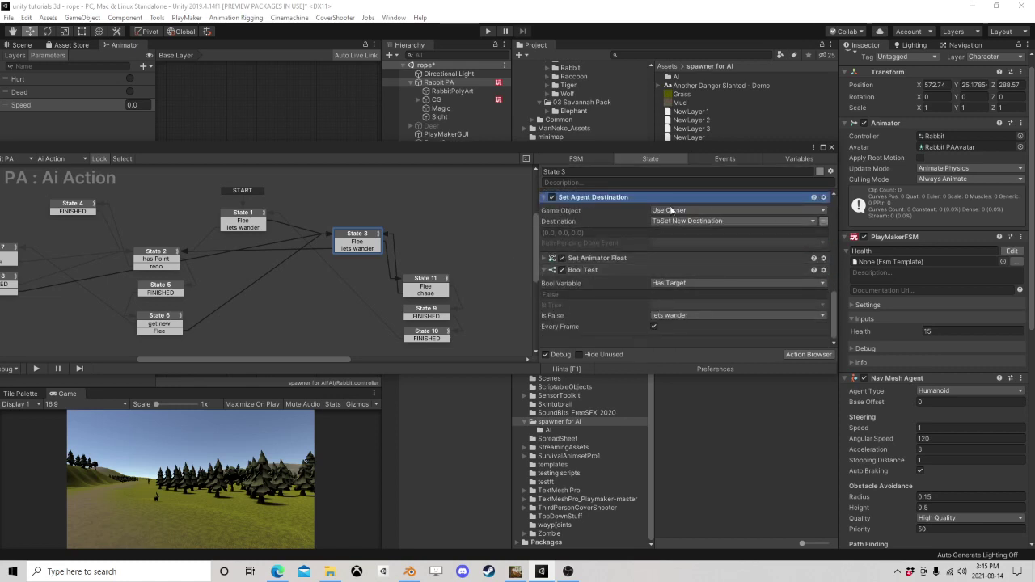
pyautogui.scroll(2, 673, 310)
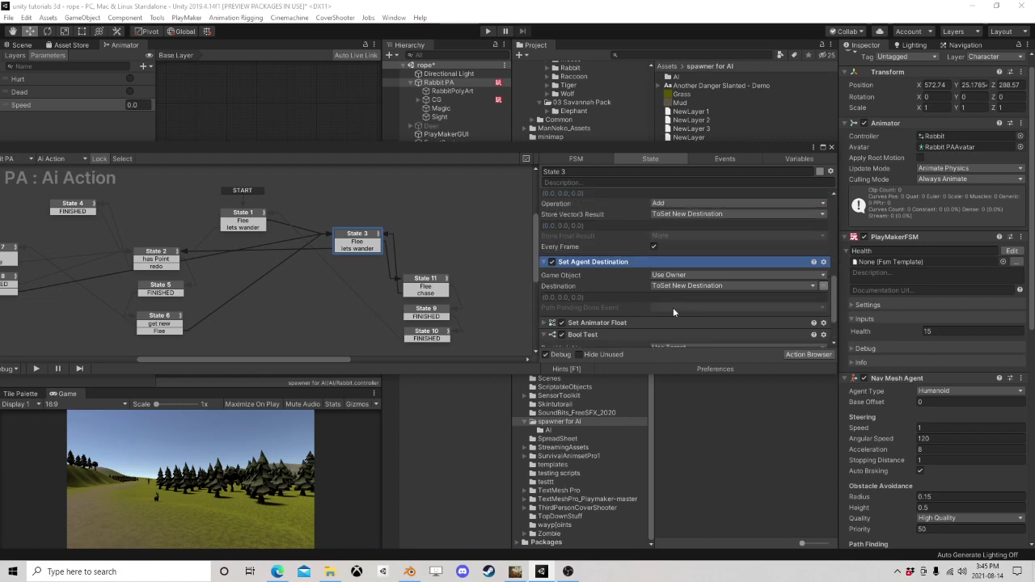
pyautogui.scroll(-2, 668, 267)
pyautogui.scroll(1, 656, 267)
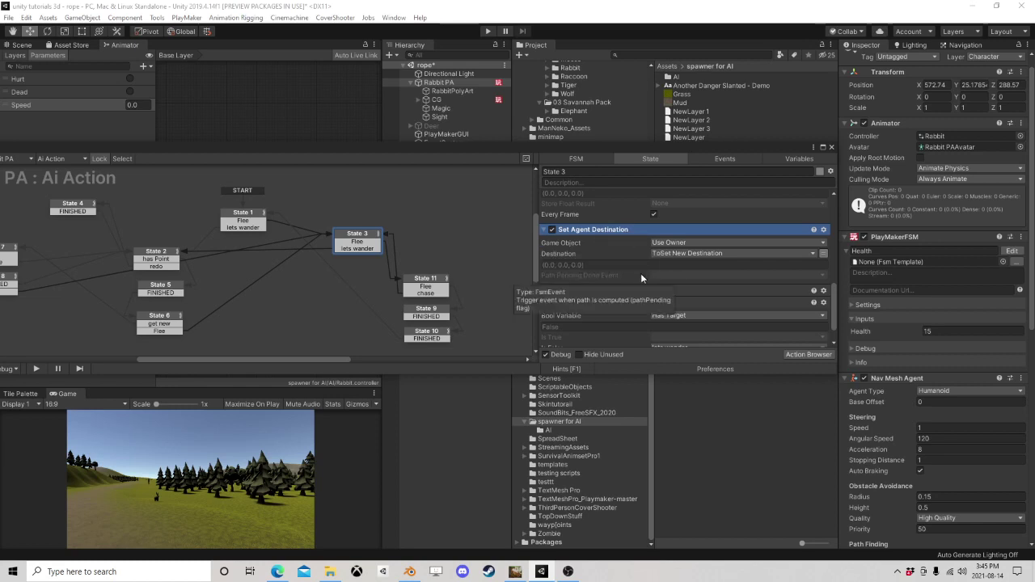
pyautogui.scroll(1, 640, 273)
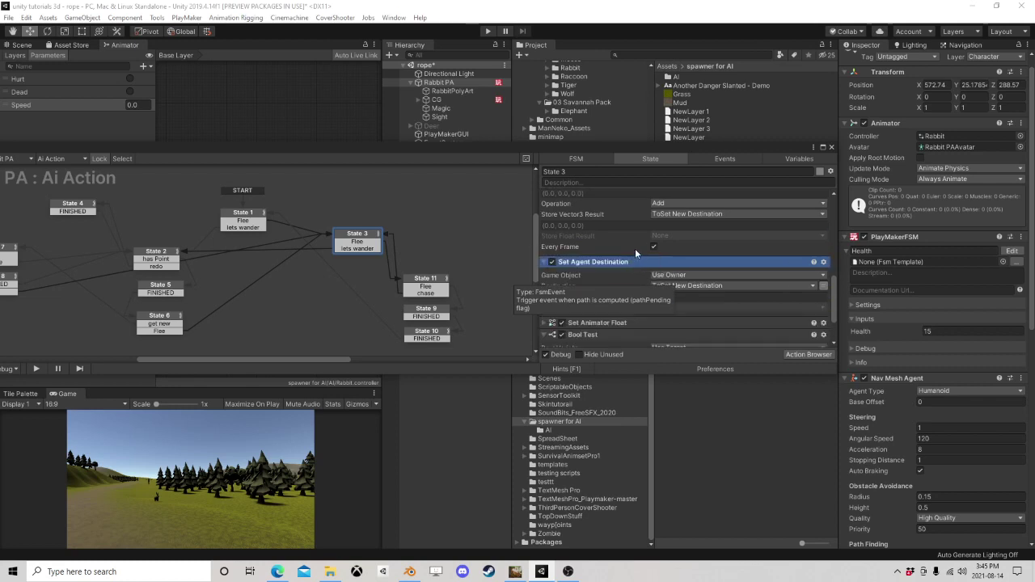
pyautogui.scroll(-2, 654, 283)
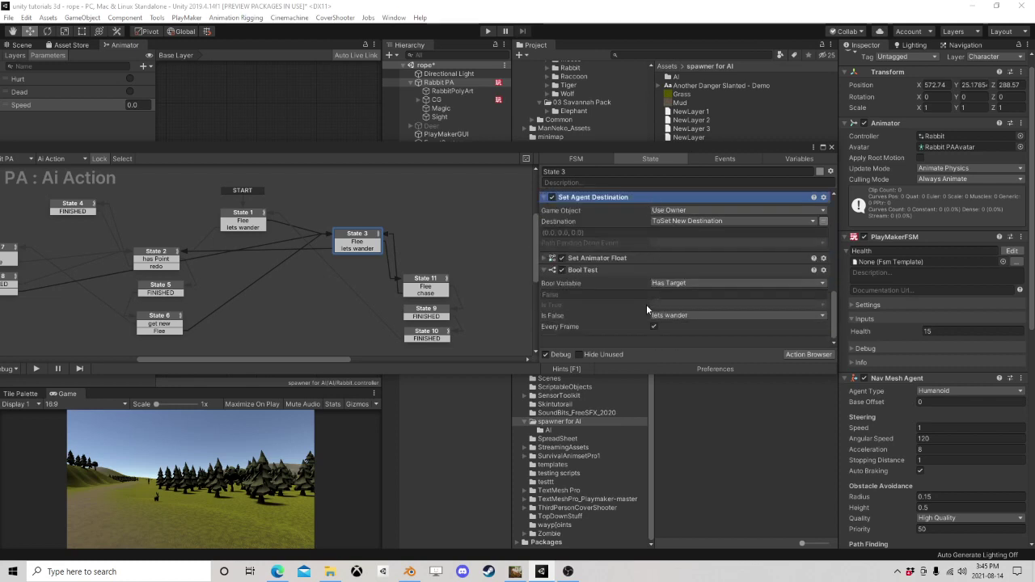
# Step: Turn off Every Frame for State 3's Set Animator Float action and set its damp time to 0
pyautogui.click(543, 258)
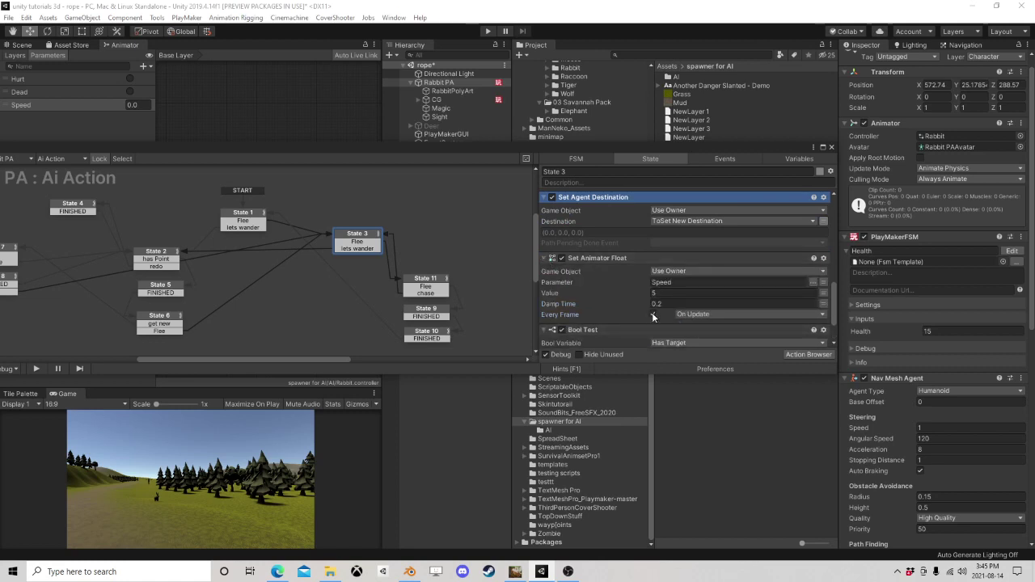
pyautogui.click(654, 314)
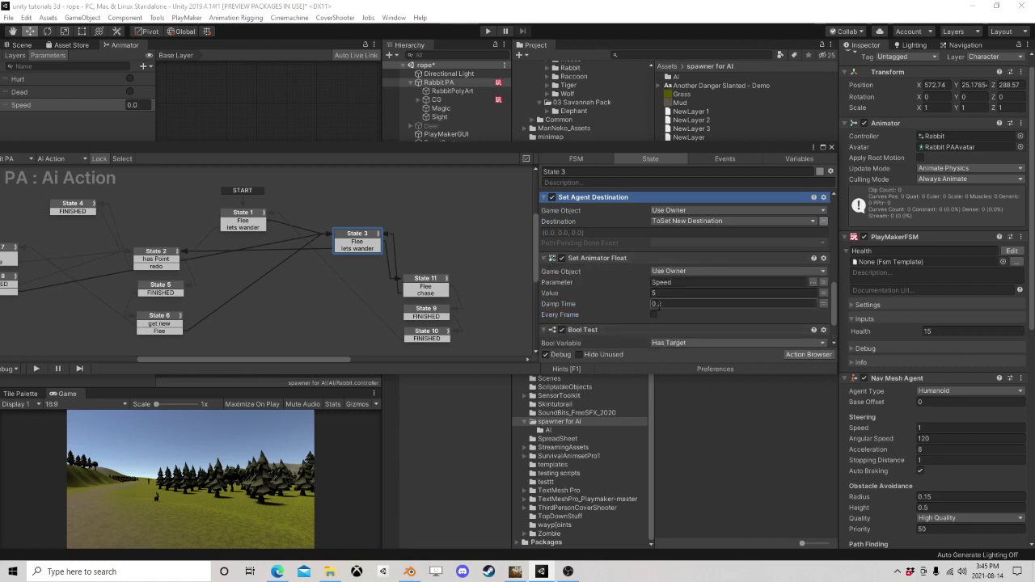
pyautogui.click(683, 304)
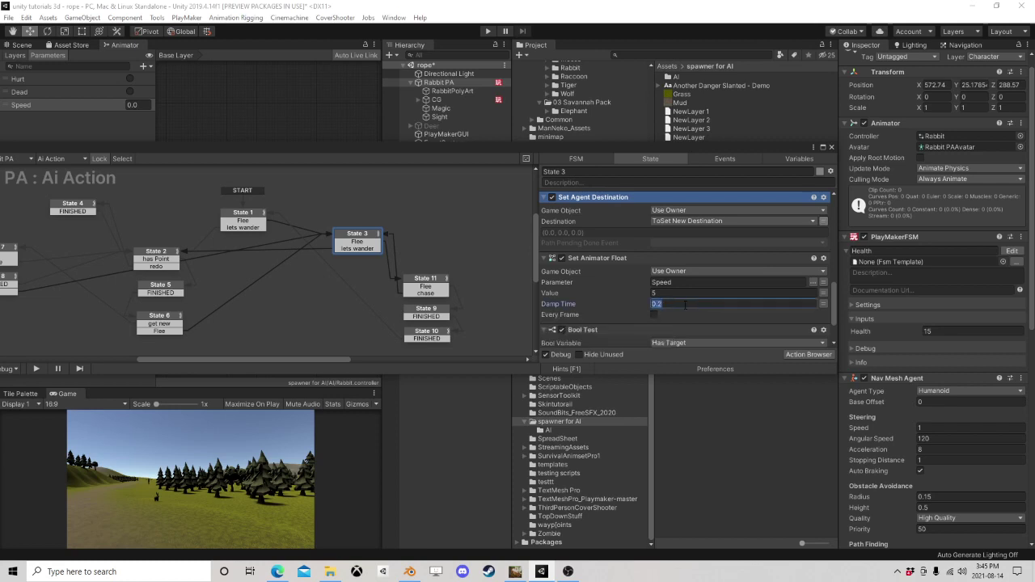
pyautogui.write('0')
# Step: Turn off Every Frame for both Vector3 Operators, Vector3 Multiply and Vector3 Normalize in State 3
pyautogui.scroll(3, 600, 269)
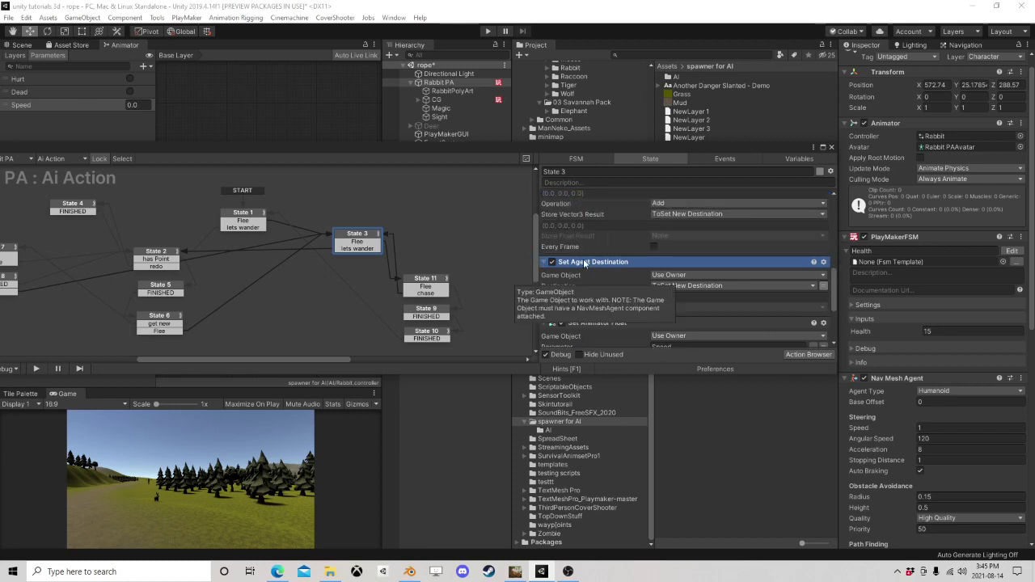
pyautogui.scroll(2, 601, 267)
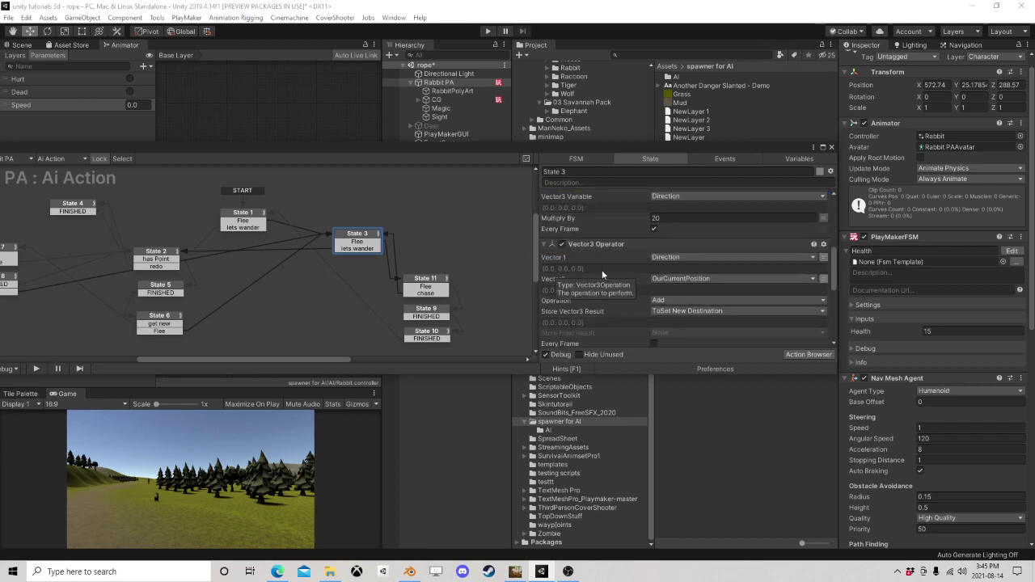
pyautogui.scroll(3, 648, 255)
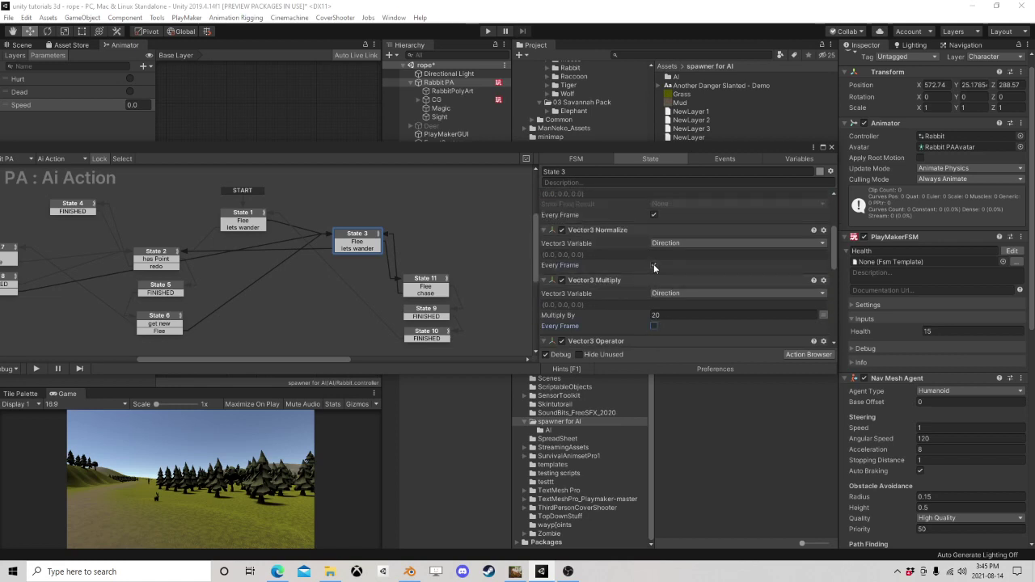
pyautogui.scroll(4, 654, 264)
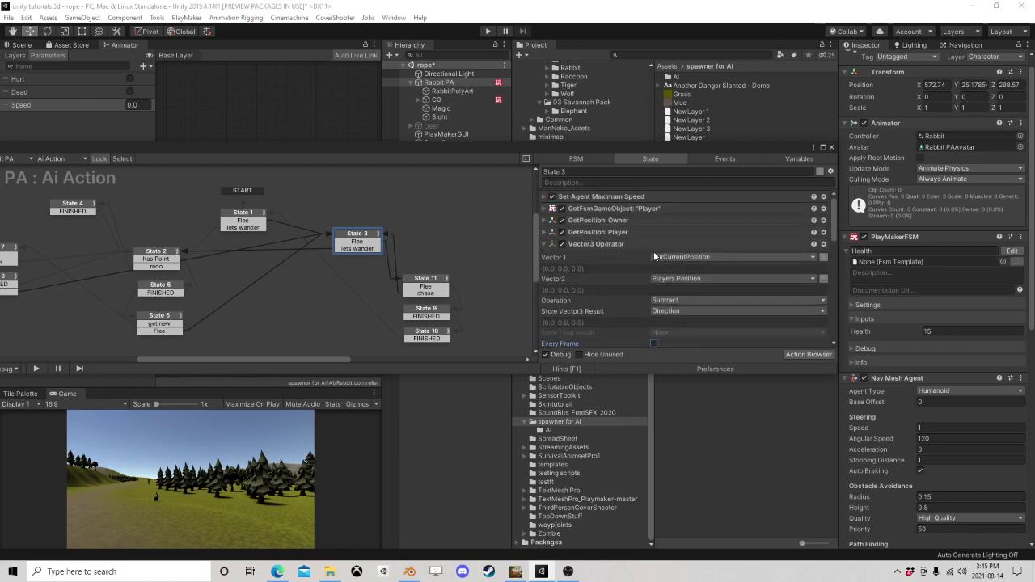
# Step: Expand State 3's collapsed actions and turn off Every Frame for both Get Position actions and the Bool Test
pyautogui.click(545, 232)
pyautogui.click(545, 220)
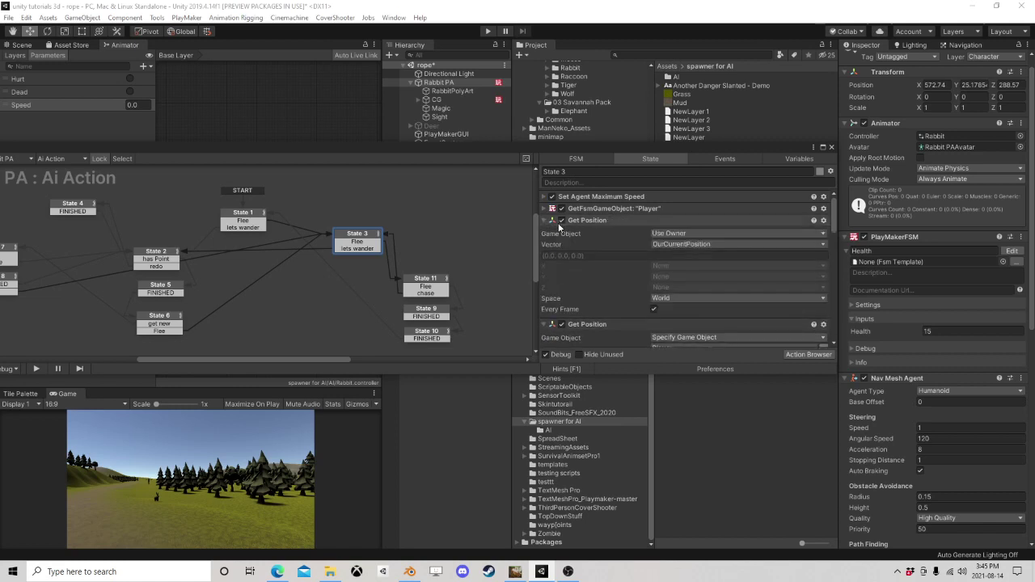
pyautogui.click(545, 209)
pyautogui.click(545, 197)
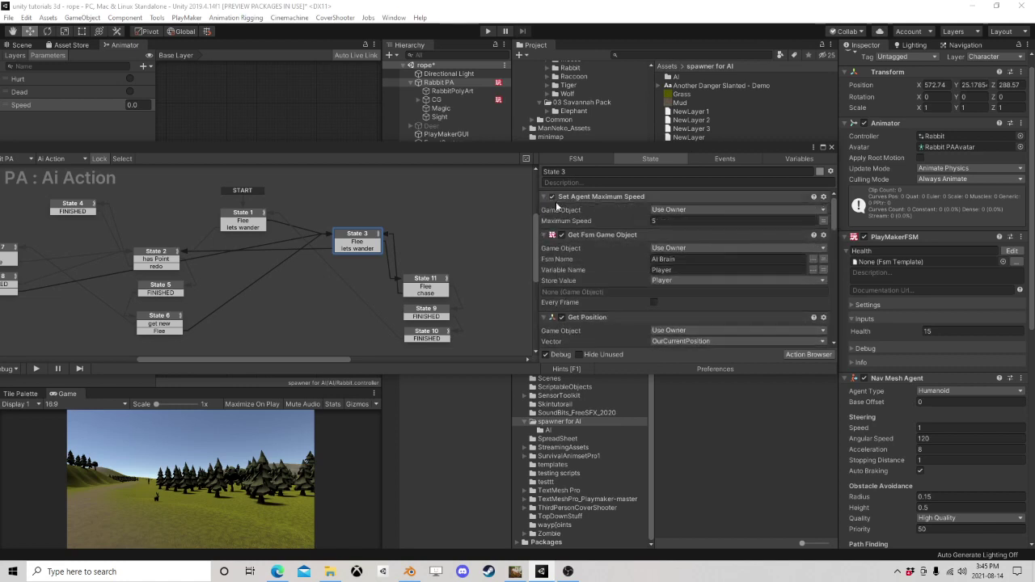
pyautogui.scroll(-4, 611, 237)
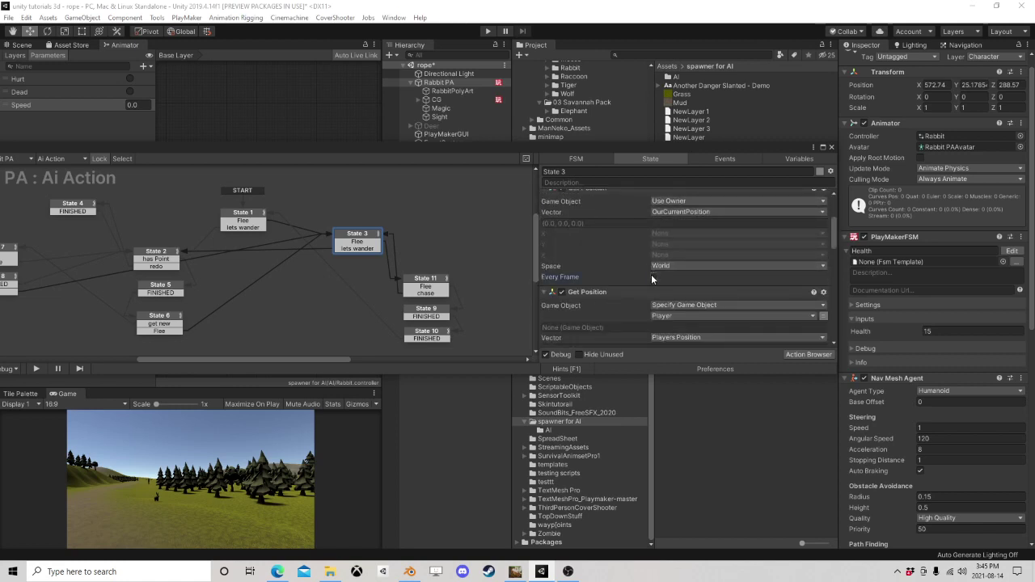
pyautogui.scroll(-3, 652, 273)
pyautogui.scroll(-2, 654, 307)
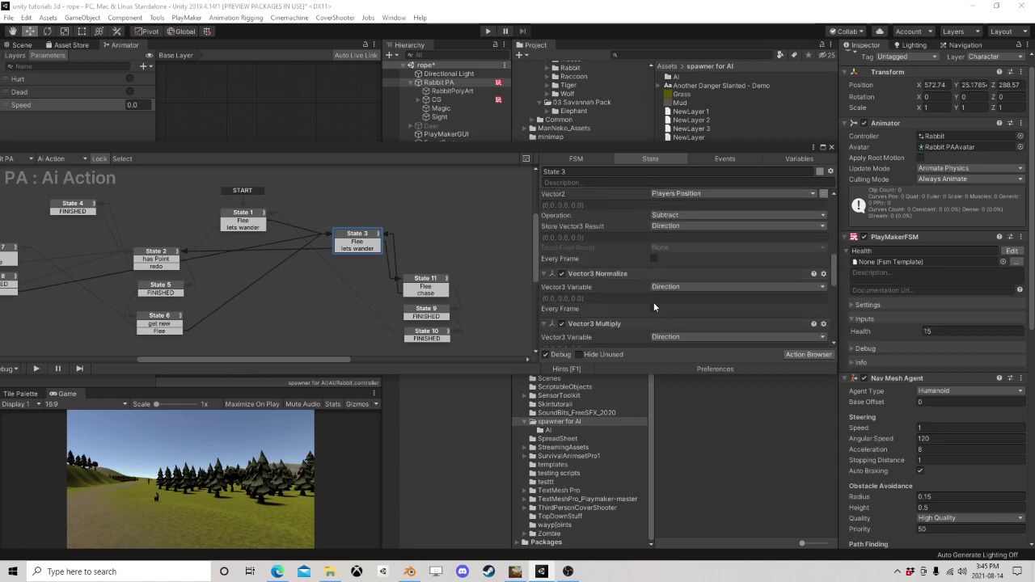
pyautogui.scroll(1, 654, 301)
pyautogui.scroll(-10, 649, 285)
pyautogui.scroll(-1, 648, 285)
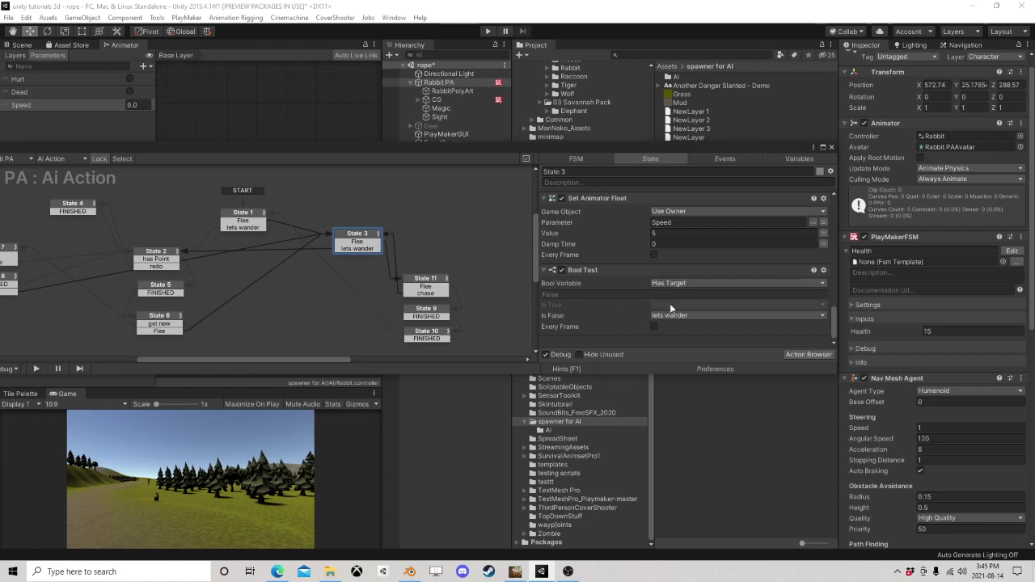
pyautogui.click(668, 305)
pyautogui.click(583, 313)
pyautogui.click(667, 315)
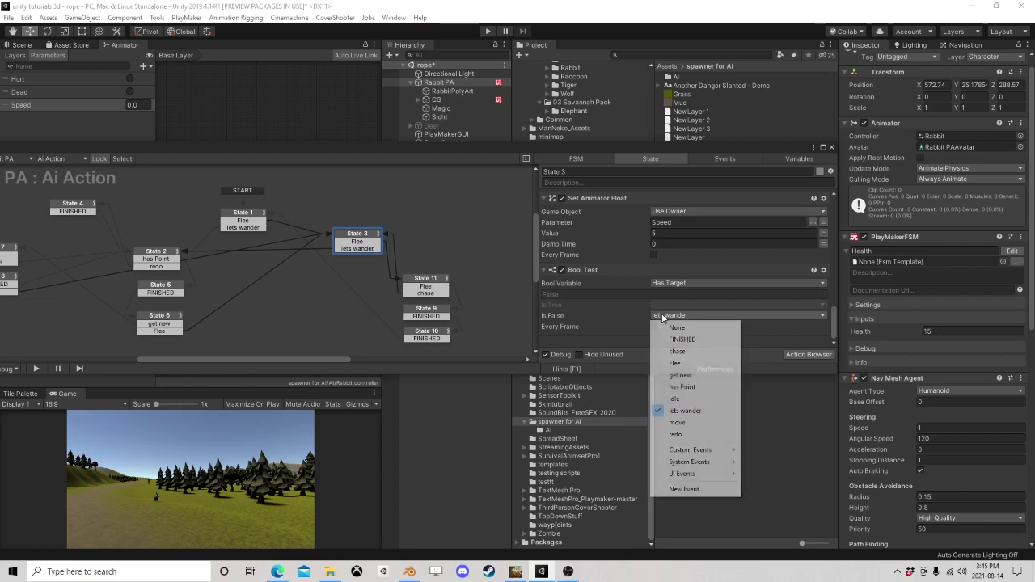
pyautogui.click(599, 313)
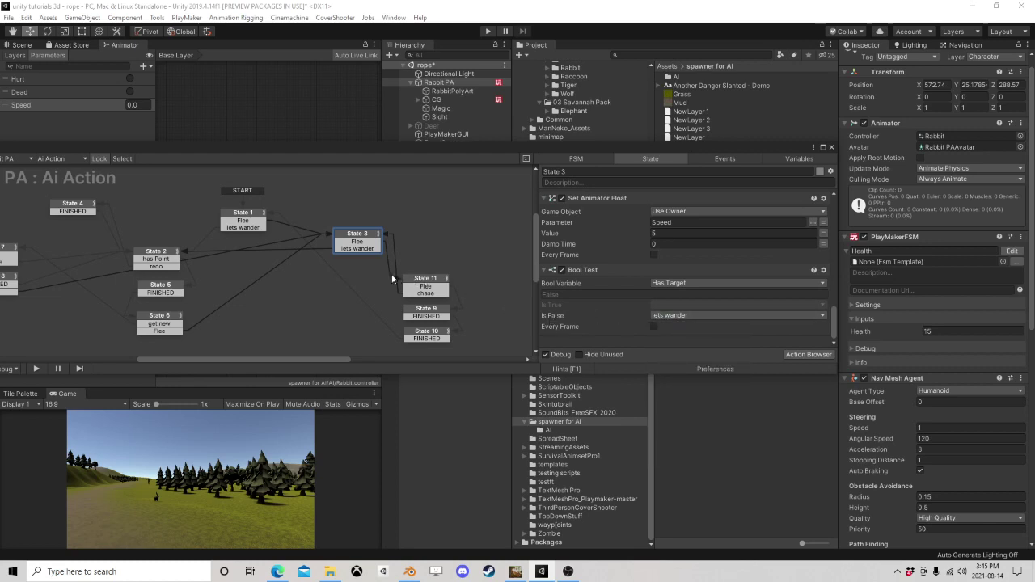
pyautogui.click(305, 250)
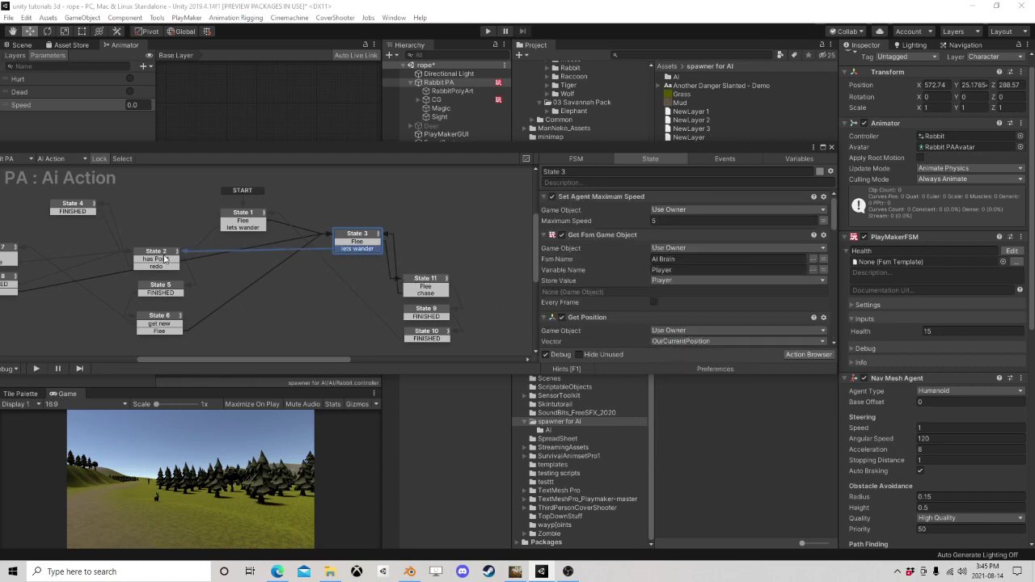
# Step: Shift State 3 slightly upward and assign a new event named "cycle" to the Is True outcome of its Has Target Bool Test
pyautogui.moveTo(370, 237); pyautogui.dragTo(373, 218)
pyautogui.scroll(-6, 695, 332)
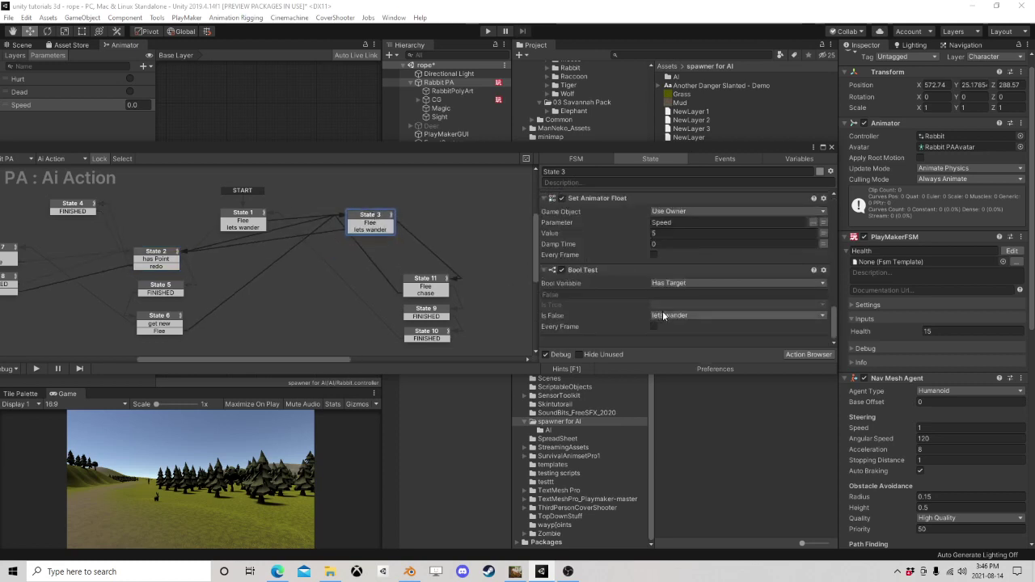
pyautogui.click(667, 315)
pyautogui.click(690, 483)
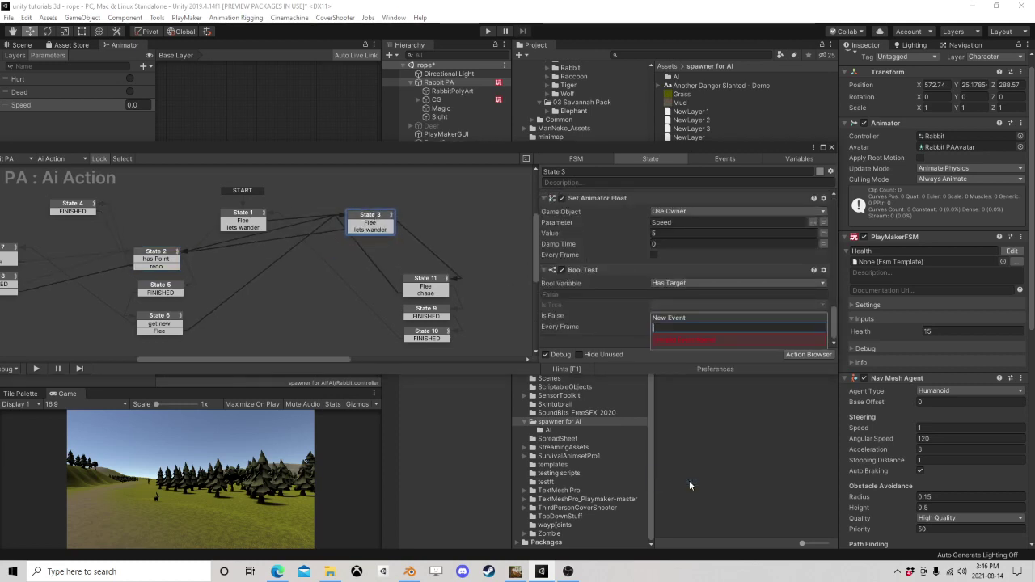
pyautogui.write('cycle')
pyautogui.press('Return')
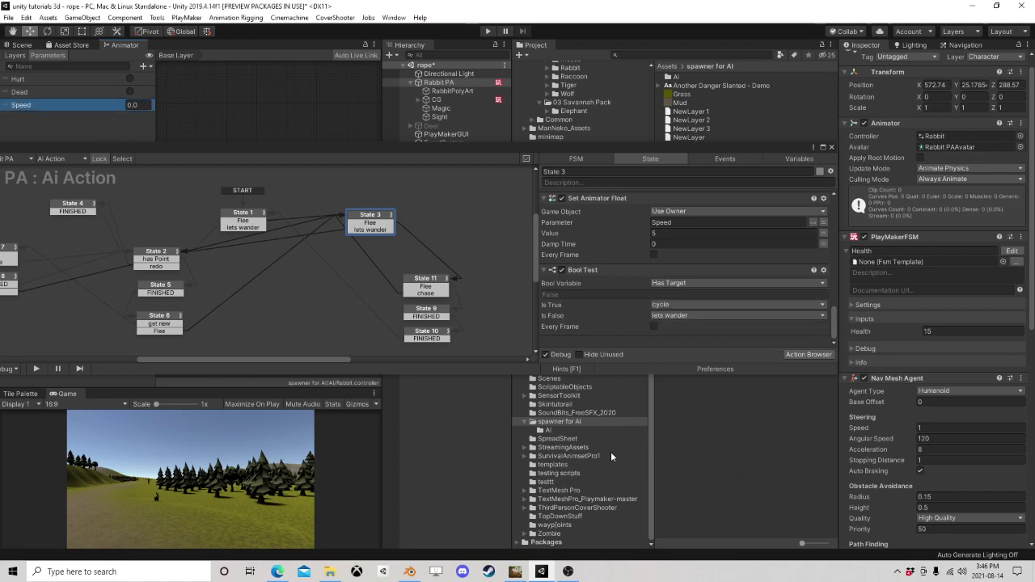
# Step: Add a cycle transition to State 3 and link it to a new State 12 whose FINISHED transition returns to State 3
pyautogui.rightClick(374, 214)
pyautogui.moveTo(437, 221)
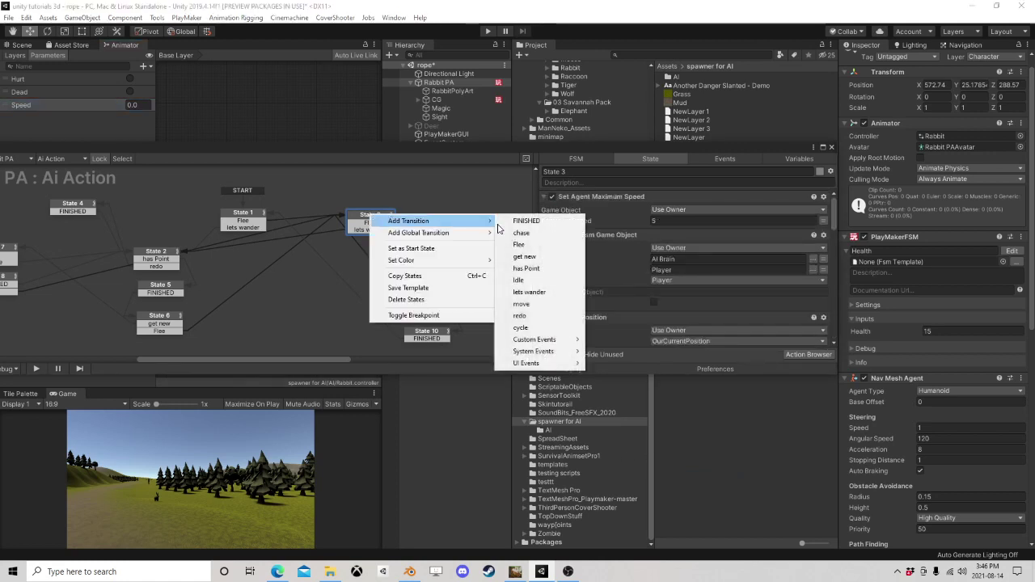
pyautogui.click(520, 328)
pyautogui.moveTo(381, 237)
pyautogui.mouseDown()
pyautogui.moveTo(435, 216)
pyautogui.moveTo(412, 228)
pyautogui.moveTo(366, 225)
pyautogui.mouseUp()
pyautogui.keyDown('ctrl'); pyautogui.click(455, 217); pyautogui.keyUp('ctrl')
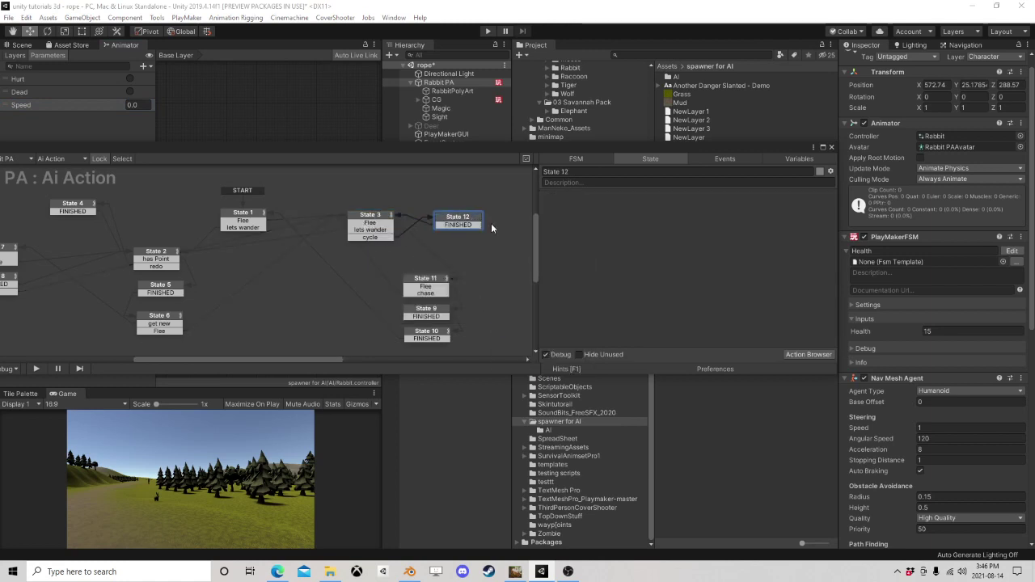
# Step: Add a Wait action to State 12 with FINISHED as its finish event
pyautogui.click(809, 355)
pyautogui.write('wait')
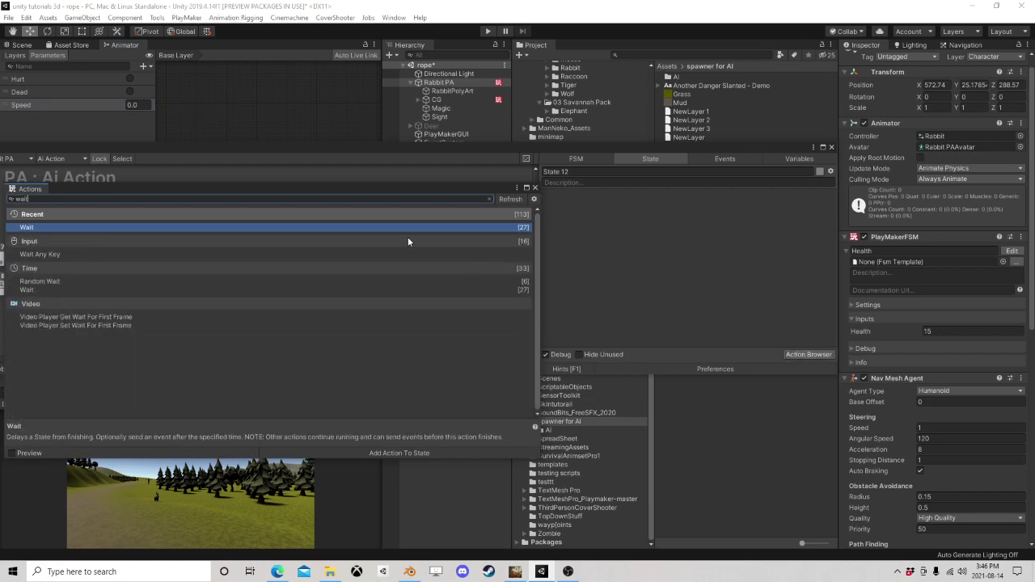
pyautogui.click(46, 290)
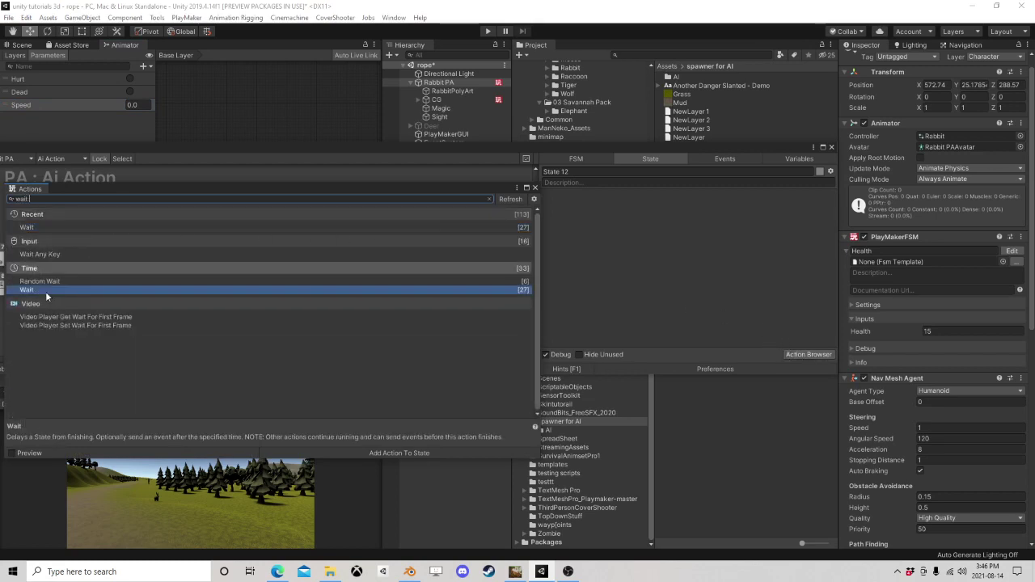
pyautogui.doubleClick(49, 290)
pyautogui.click(535, 188)
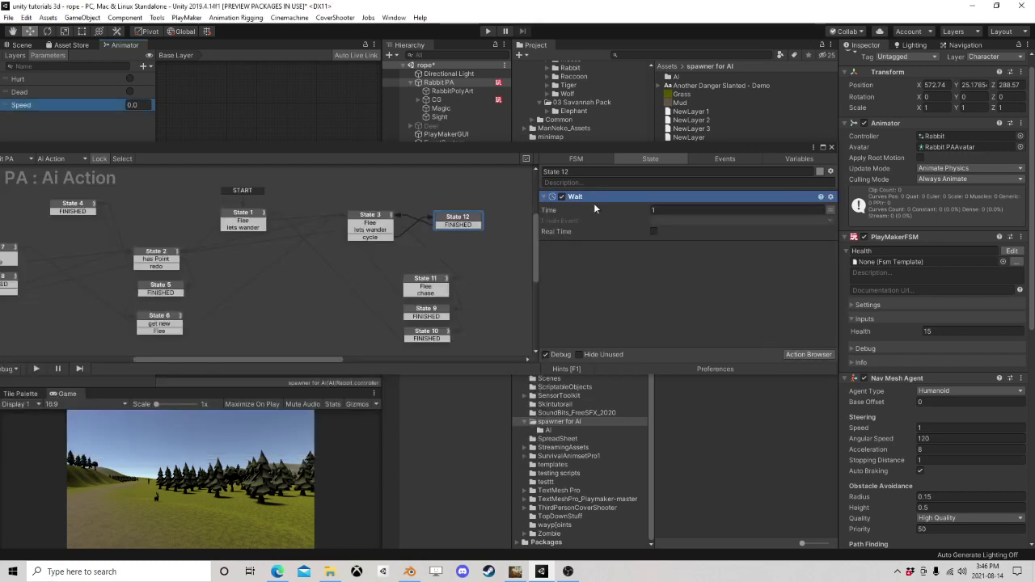
pyautogui.click(675, 221)
pyautogui.click(696, 242)
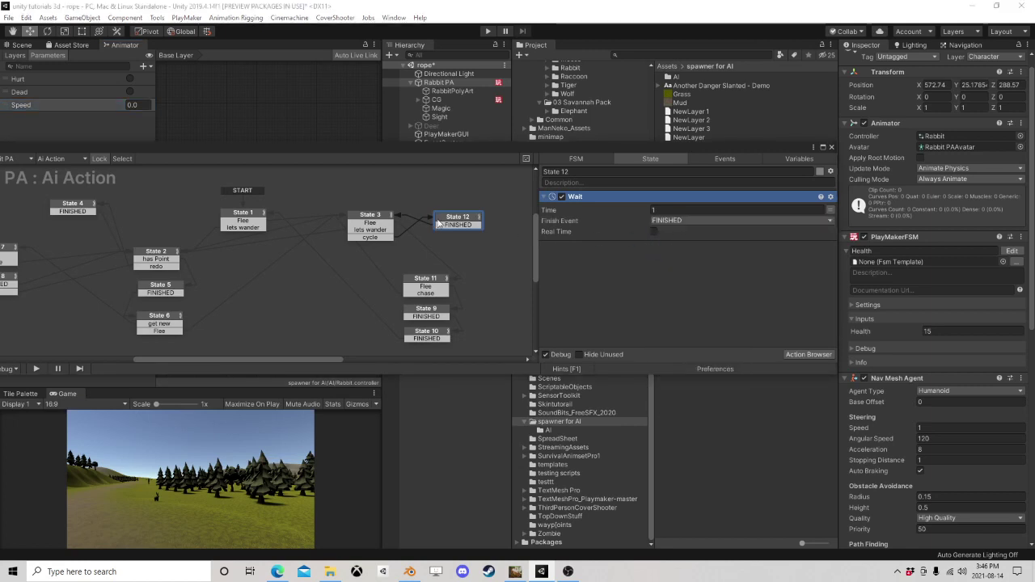
# Step: Nudge State 12 closer to State 3 and set its Wait time to 0.5
pyautogui.moveTo(447, 220); pyautogui.dragTo(441, 221)
pyautogui.click(591, 207)
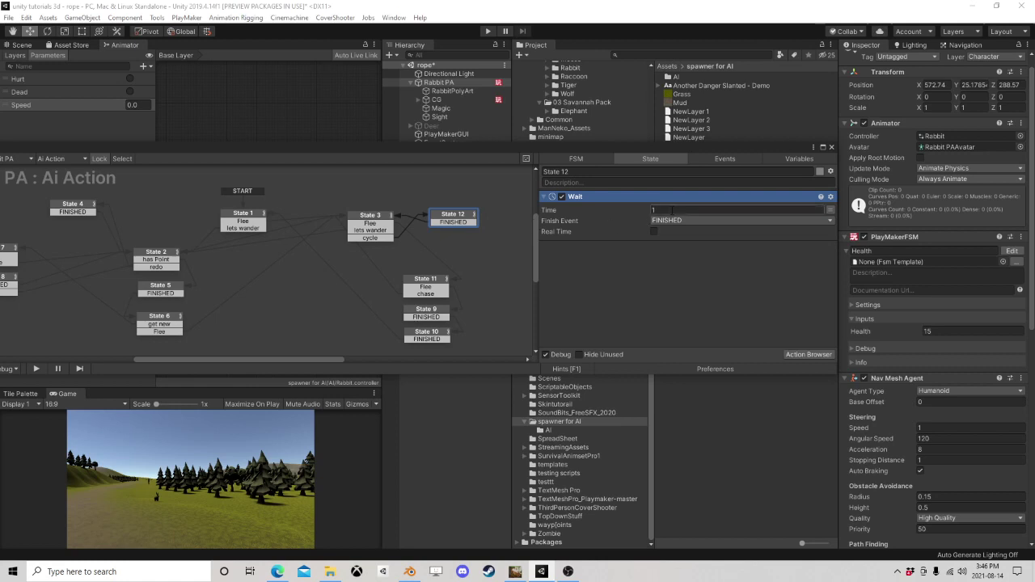
pyautogui.write('0.5')
# Step: Check the actions of States 3 and 11, and delete the Flee transition from State 3
pyautogui.click(370, 225)
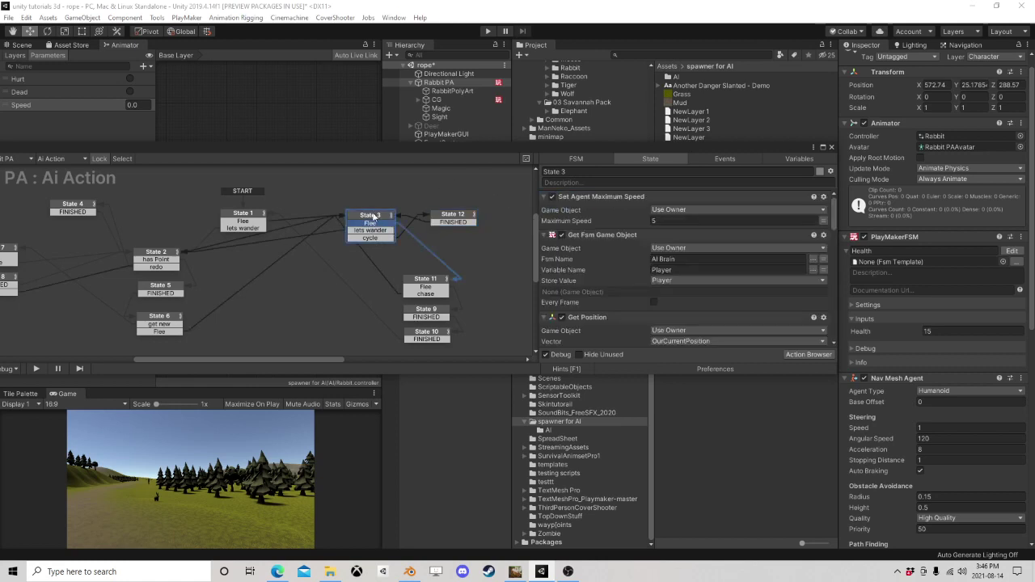
pyautogui.scroll(-8, 626, 280)
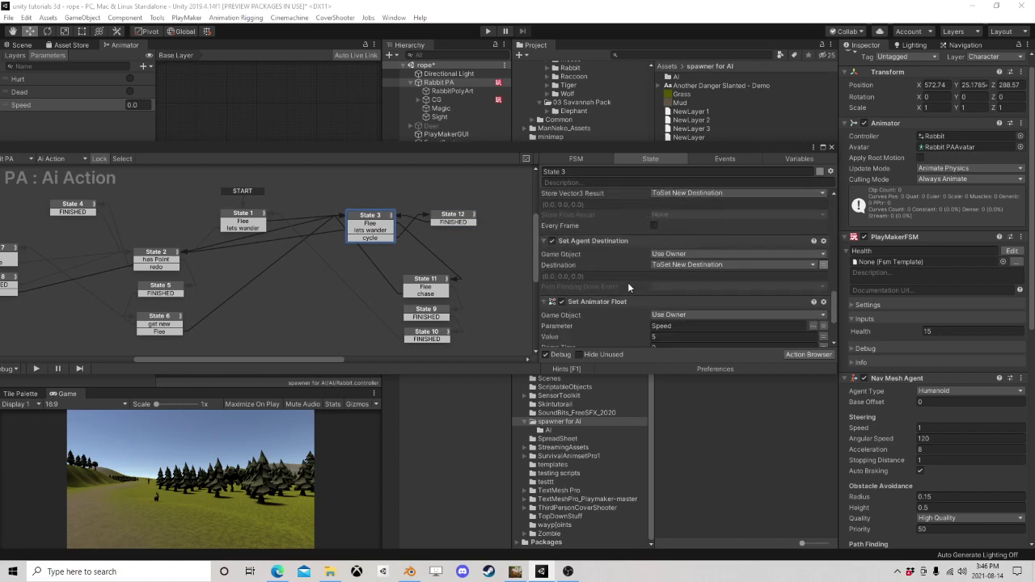
pyautogui.scroll(-3, 626, 283)
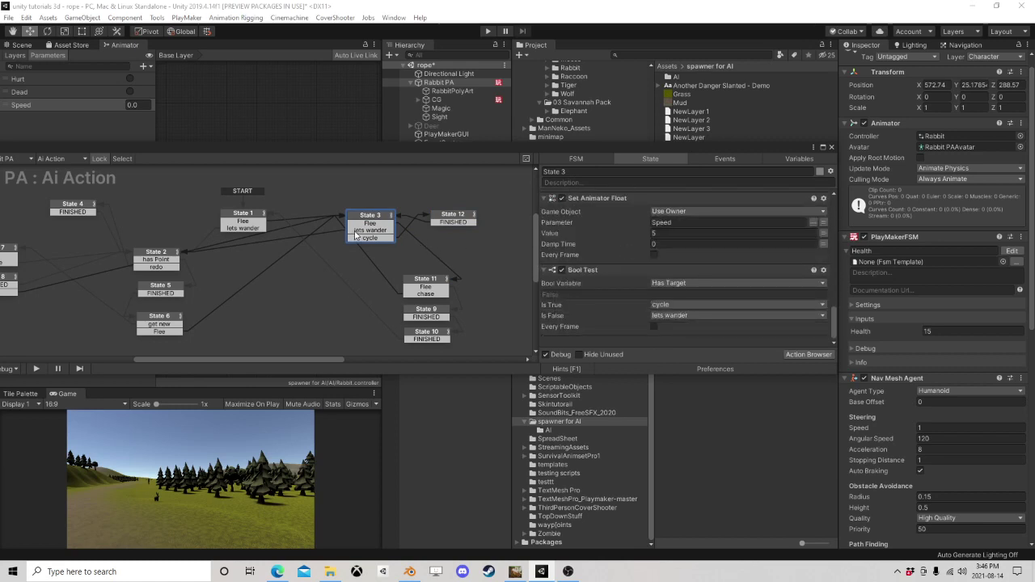
pyautogui.click(432, 287)
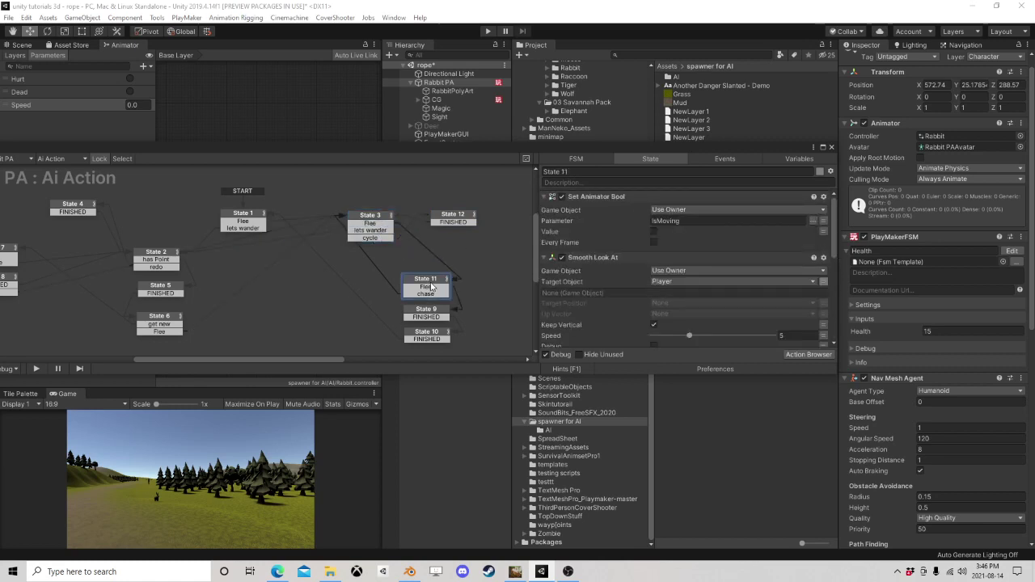
pyautogui.scroll(-6, 634, 327)
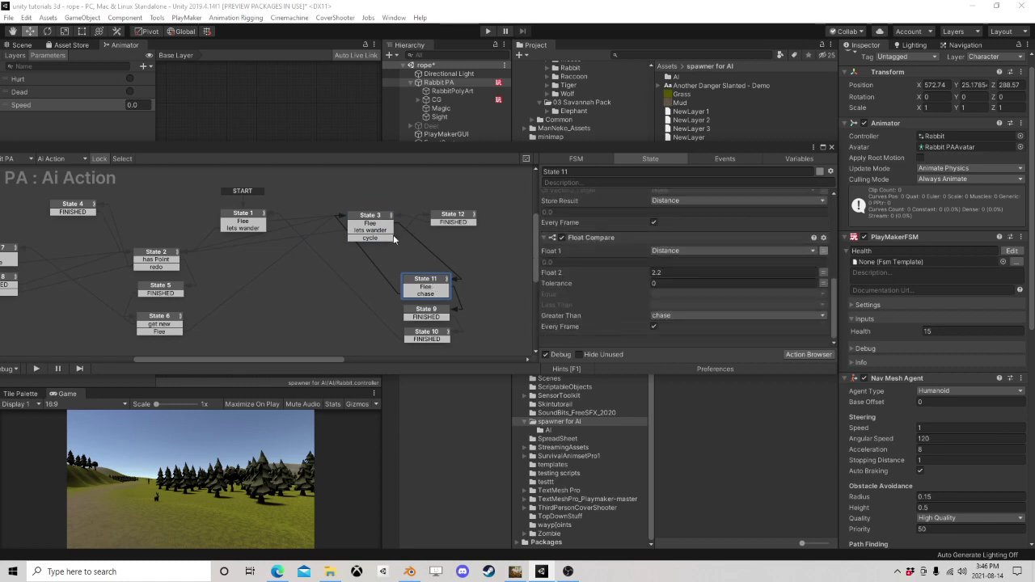
pyautogui.click(372, 230)
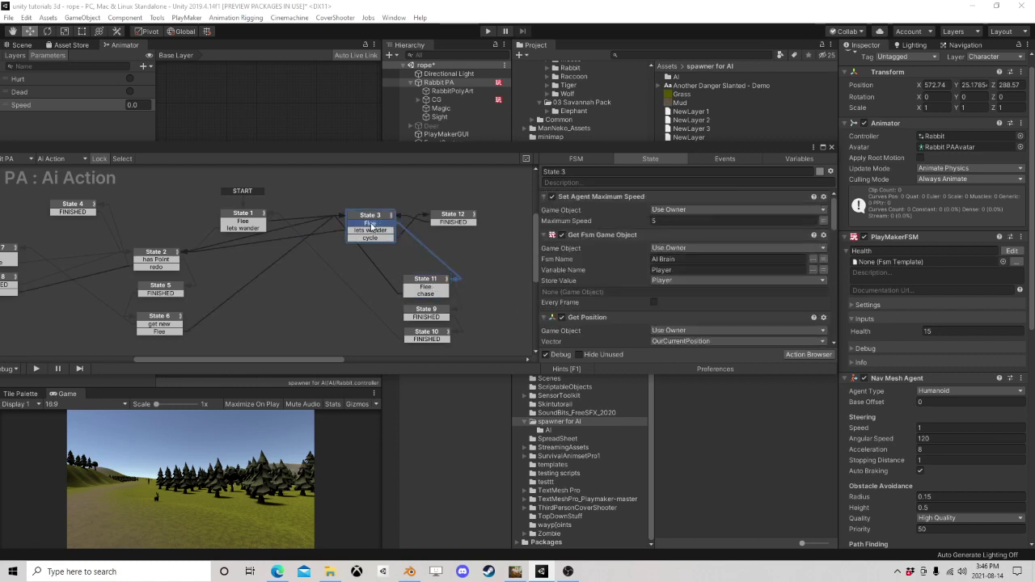
pyautogui.rightClick(371, 226)
pyautogui.click(400, 375)
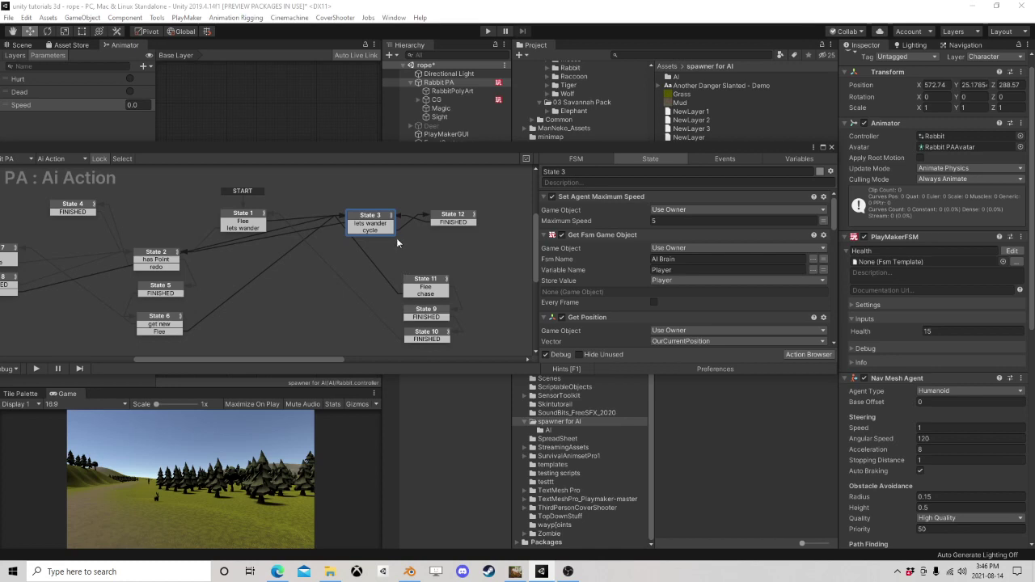
# Step: Delete the attack states 11, 9 and 10 and move State 12 closer beside State 3
pyautogui.click(423, 287)
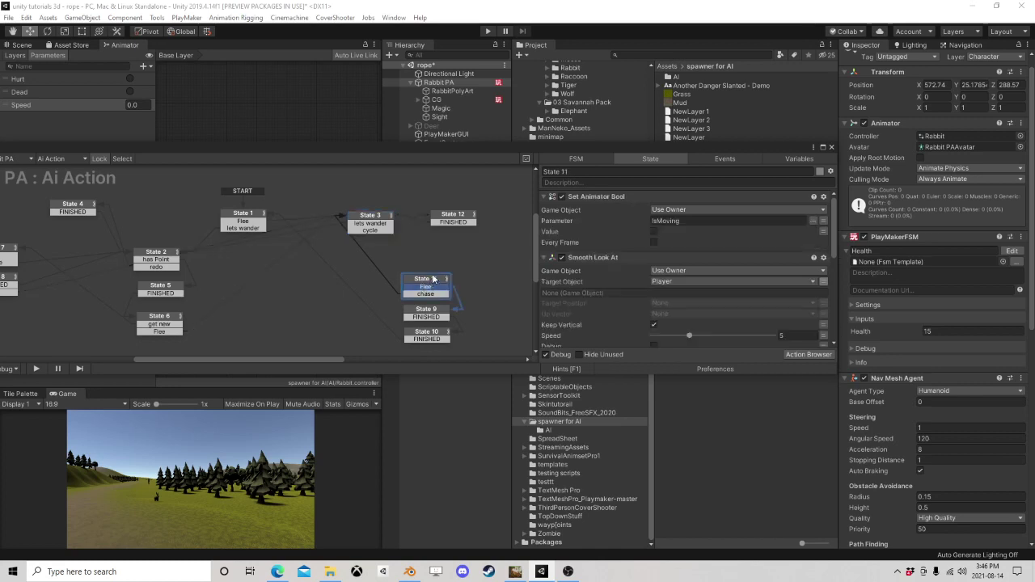
pyautogui.press('Delete')
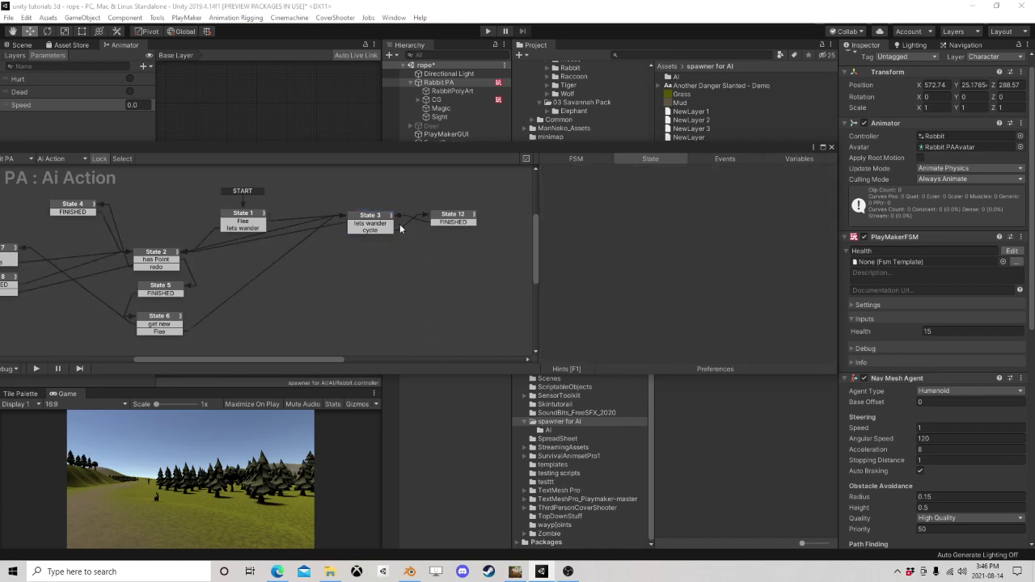
pyautogui.moveTo(455, 218); pyautogui.dragTo(443, 220)
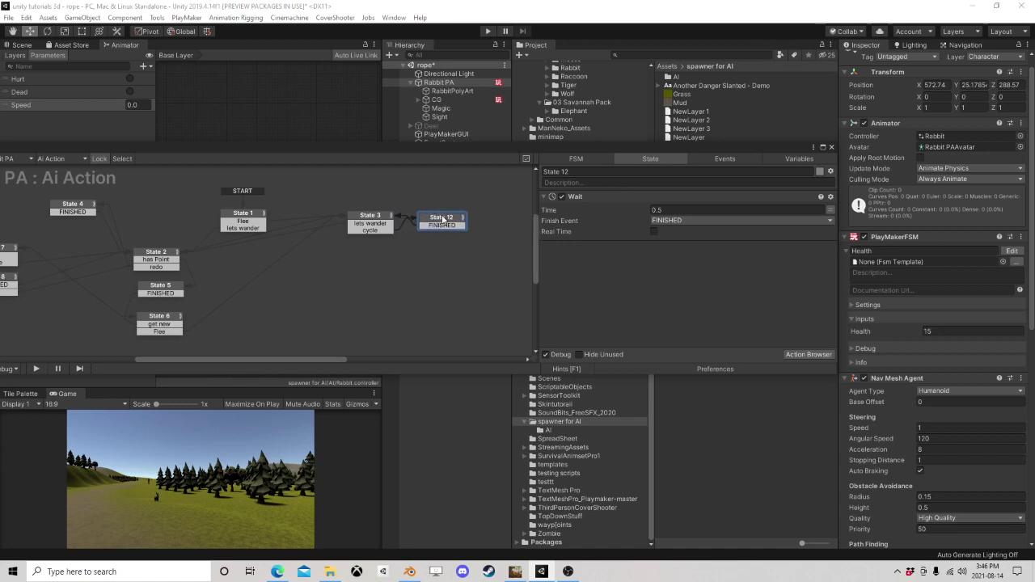
# Step: Rename State 12 as Delay and State 3 as Flee From
pyautogui.click(584, 171)
pyautogui.write('Delay')
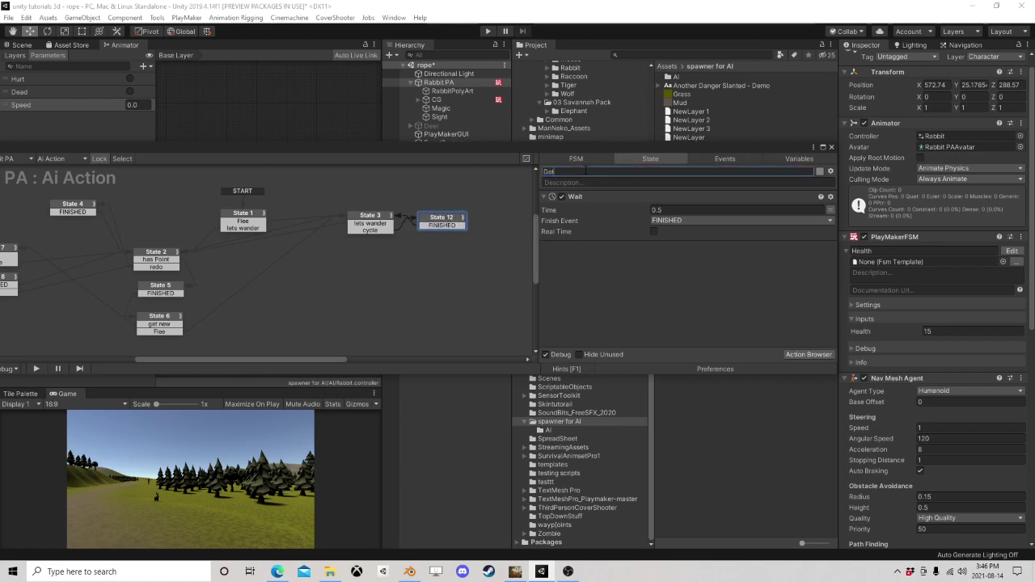
pyautogui.click(379, 219)
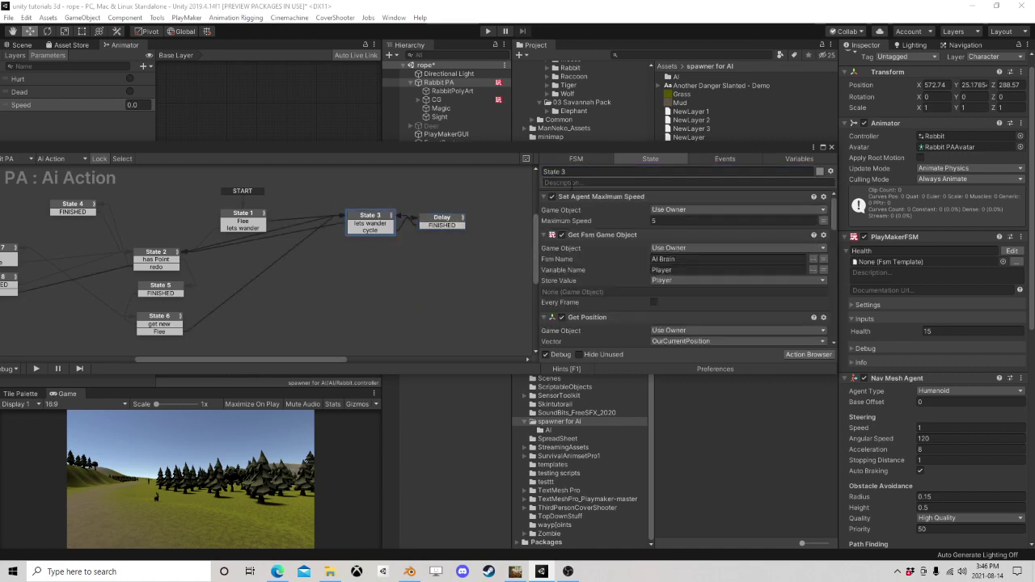
pyautogui.click(567, 172)
pyautogui.write('Ru')
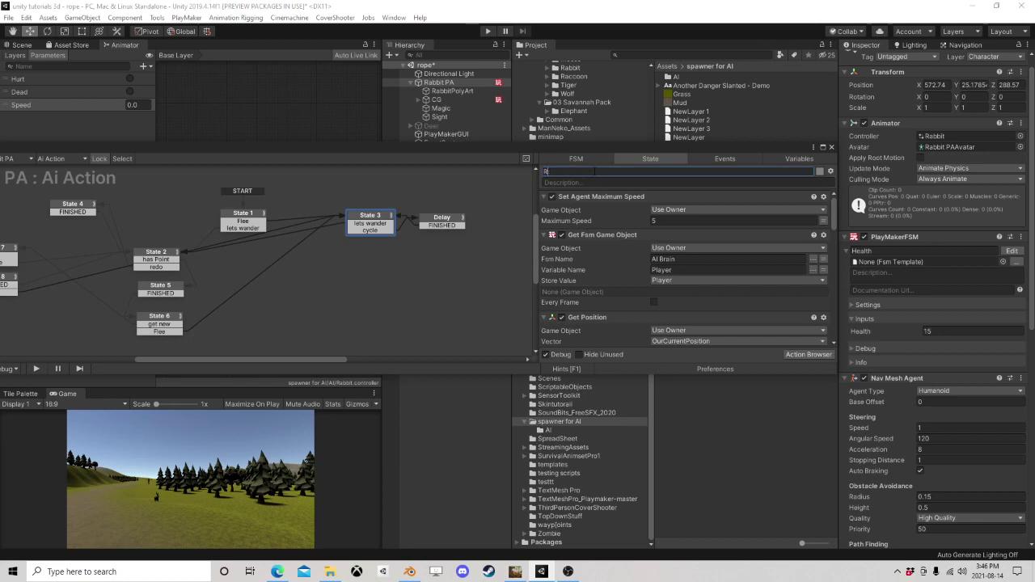
pyautogui.press('BackSpace')
pyautogui.write('Flee From')
pyautogui.press('Return')
# Step: Move the Delay state slightly closer to the Flee From state
pyautogui.moveTo(300, 273); pyautogui.dragTo(368, 259, button='middle')
pyautogui.click(511, 212)
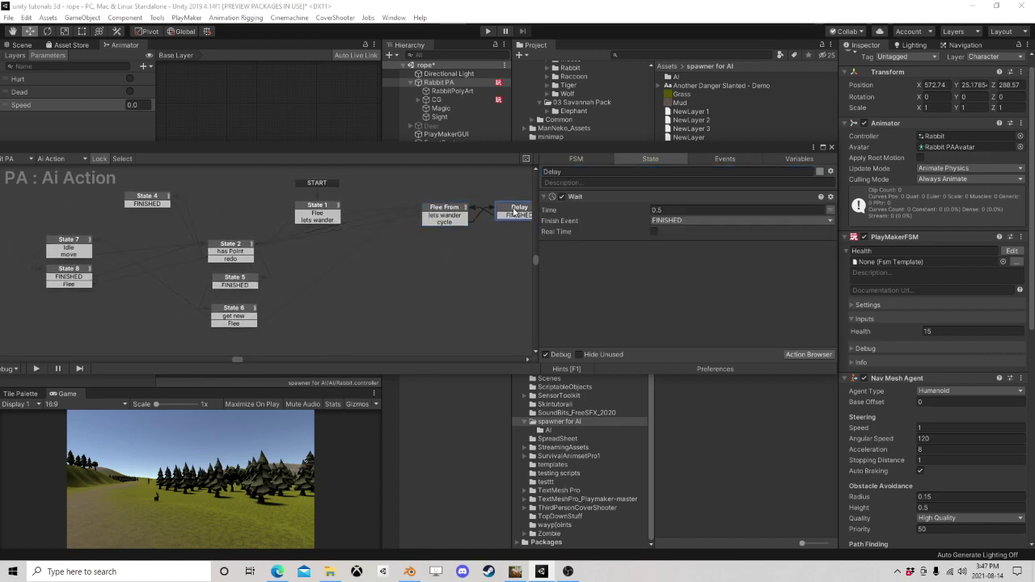
pyautogui.click(444, 209)
pyautogui.moveTo(508, 209); pyautogui.dragTo(492, 212)
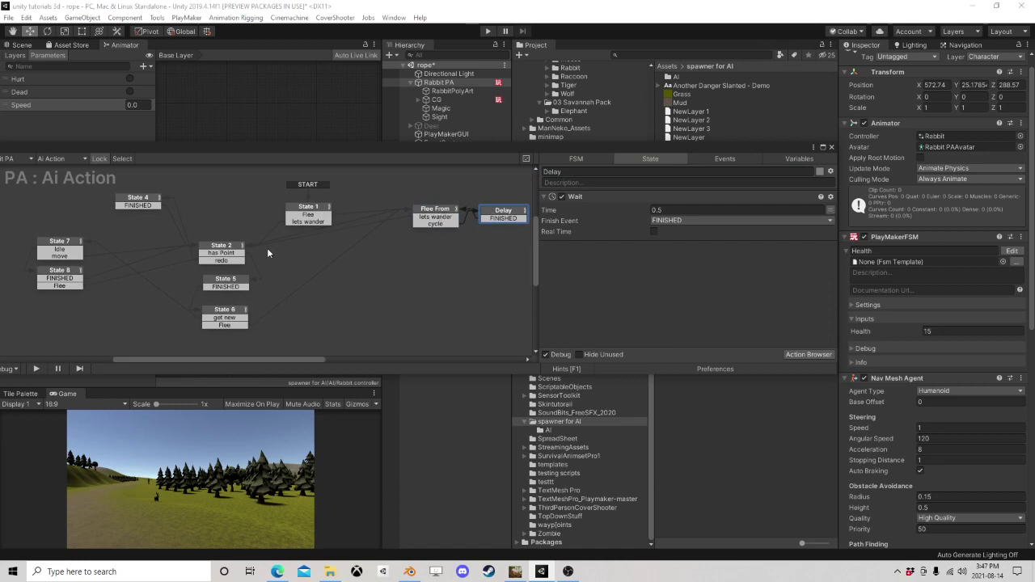
# Step: Check State 2's actions, nudge the state sideways and rename it as Get Wander Position
pyautogui.click(227, 251)
pyautogui.click(285, 247)
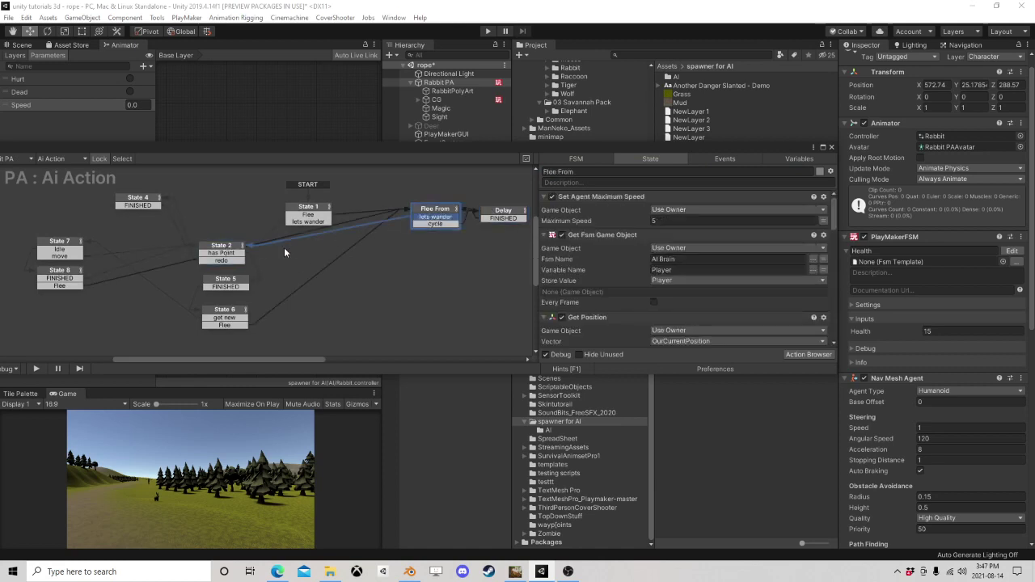
pyautogui.click(232, 250)
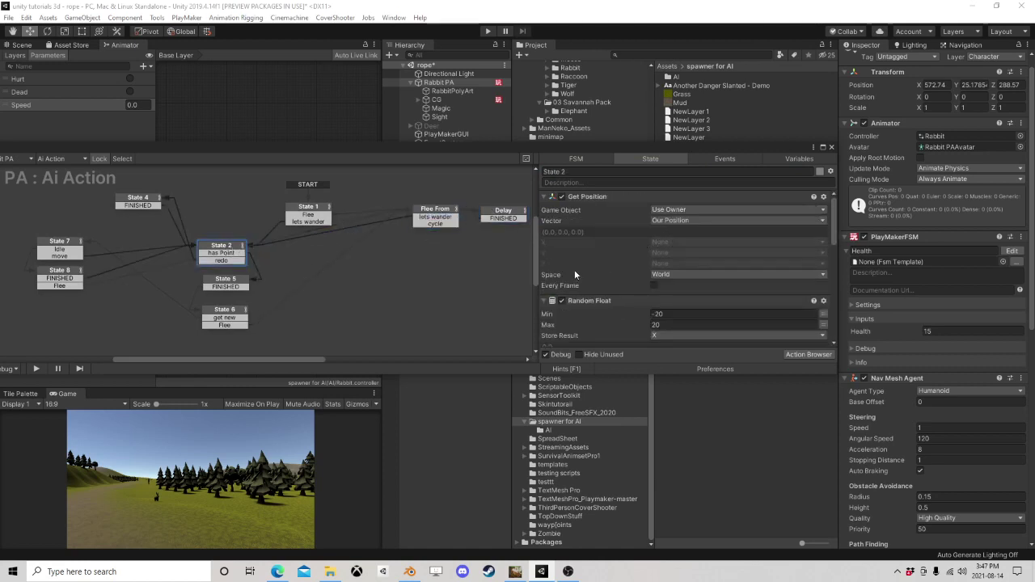
pyautogui.scroll(-10, 604, 279)
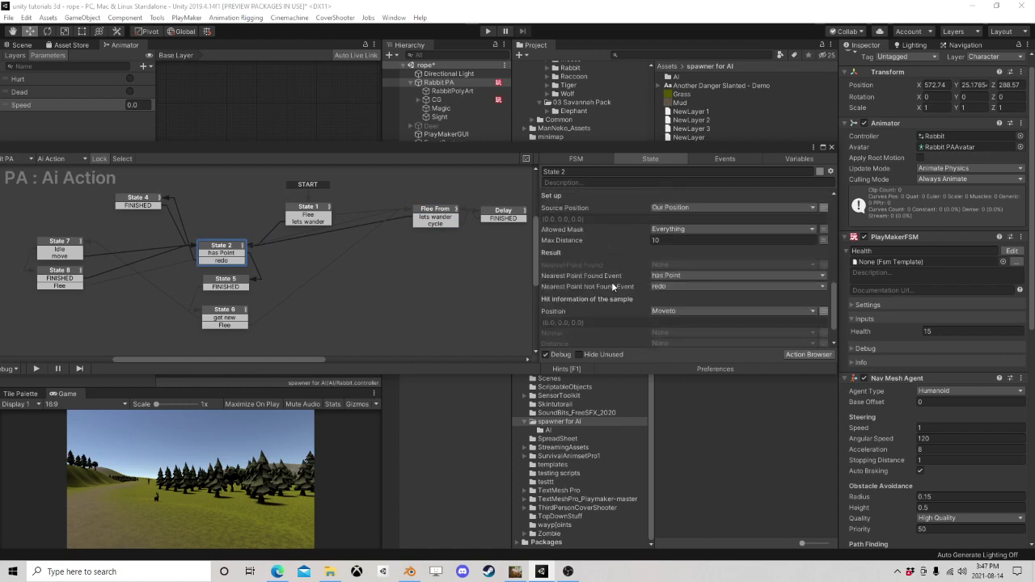
pyautogui.scroll(10, 612, 282)
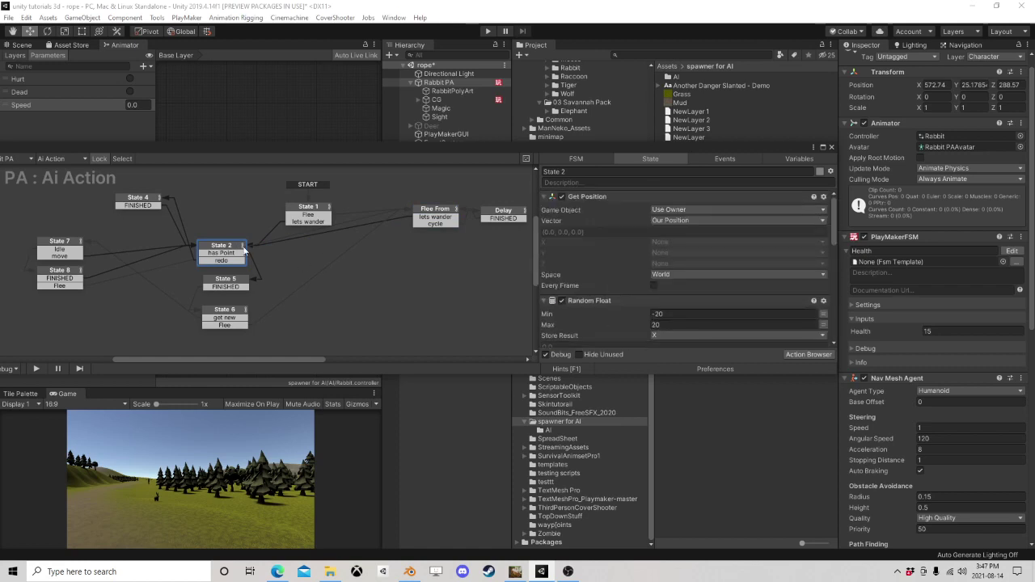
pyautogui.moveTo(243, 251); pyautogui.dragTo(250, 251)
pyautogui.click(566, 172)
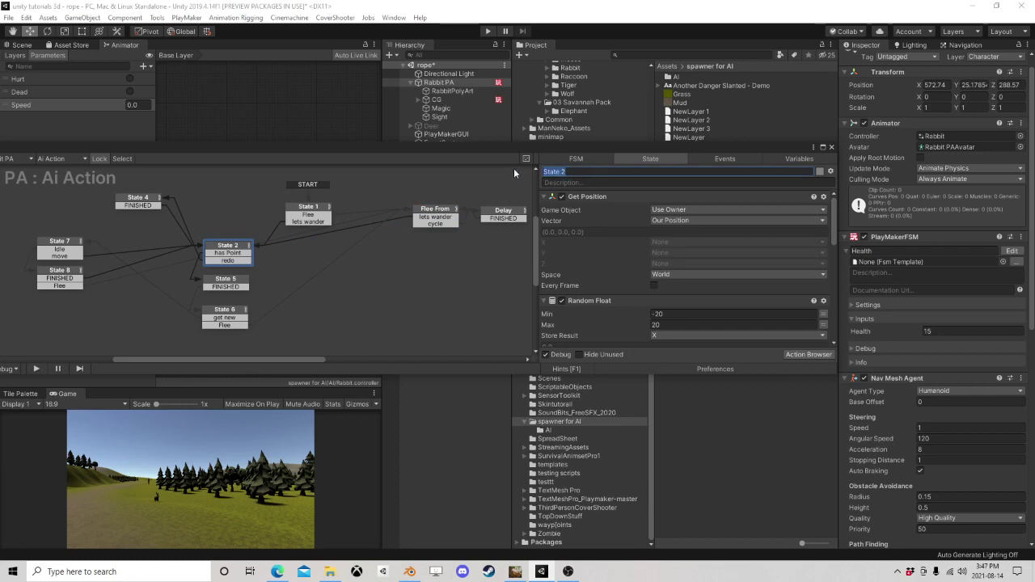
pyautogui.write('Get Wander')
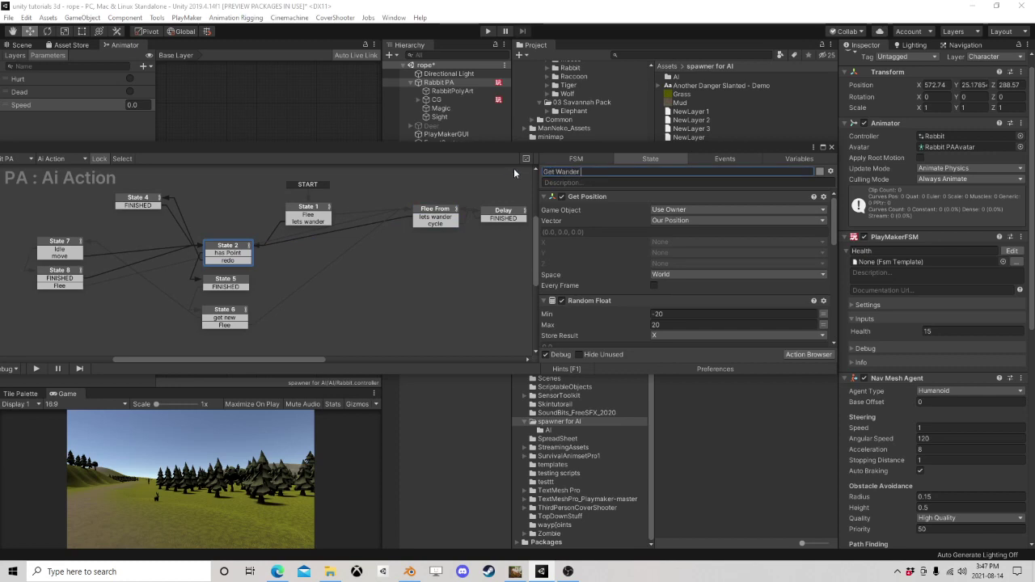
pyautogui.write(' Position')
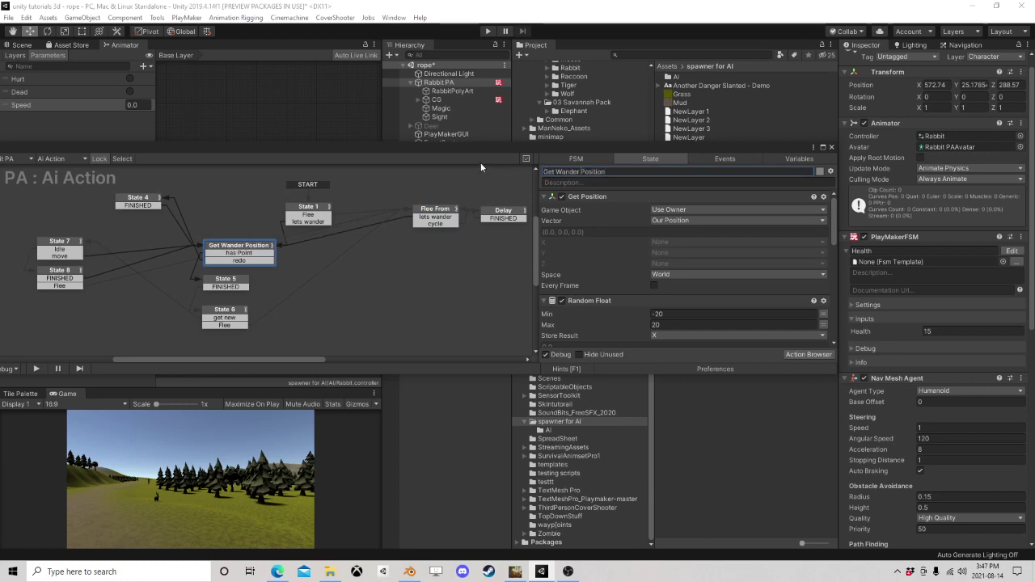
# Step: Align State 5 beneath Get Wander Position and delete its Set Animator Bool action
pyautogui.moveTo(237, 286); pyautogui.dragTo(252, 285)
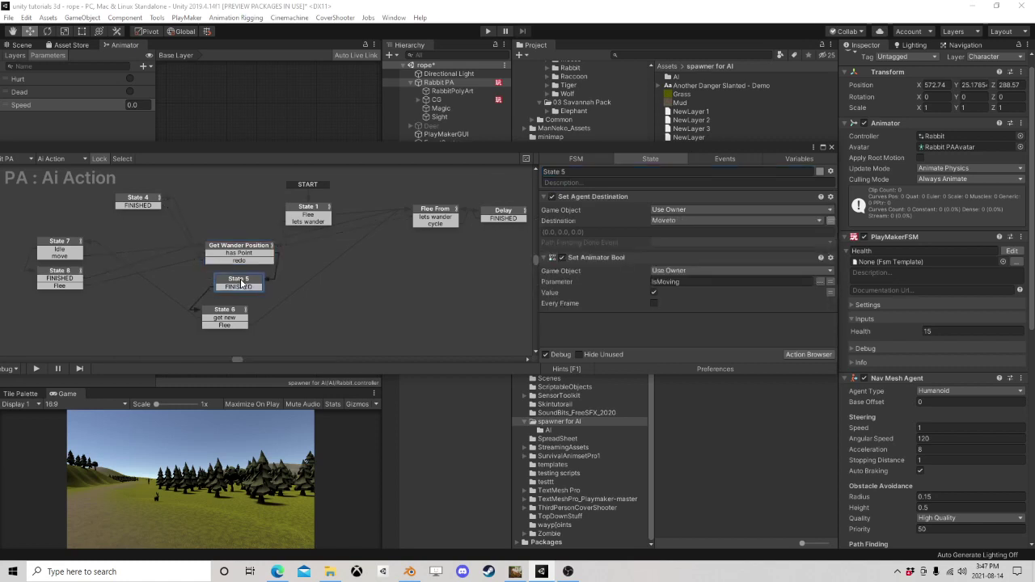
pyautogui.click(620, 257)
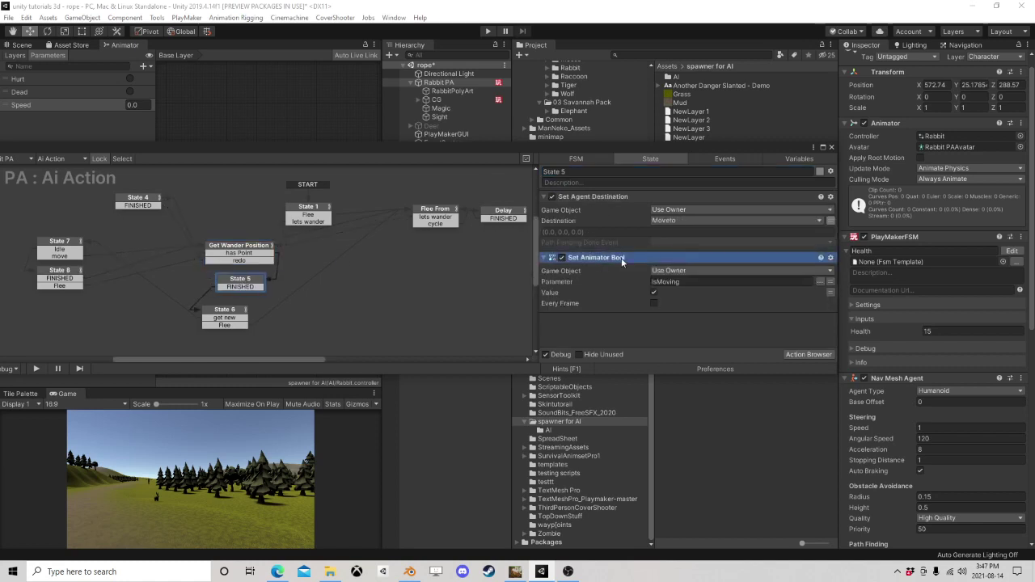
pyautogui.press('Delete')
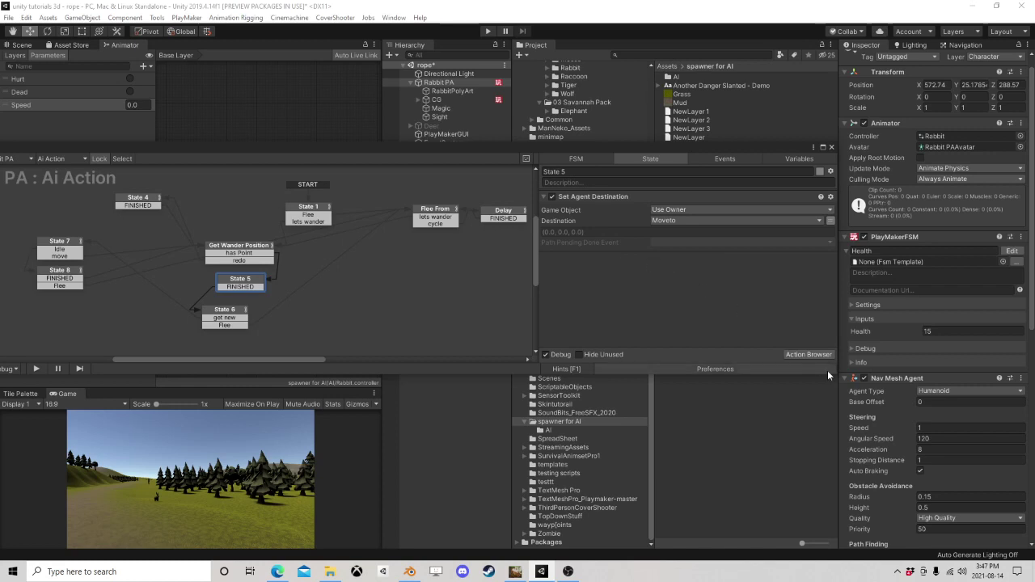
# Step: Add a Set Agent Maximum Speed action to State 5 with a Maximum Speed of 1
pyautogui.click(809, 355)
pyautogui.write('set age')
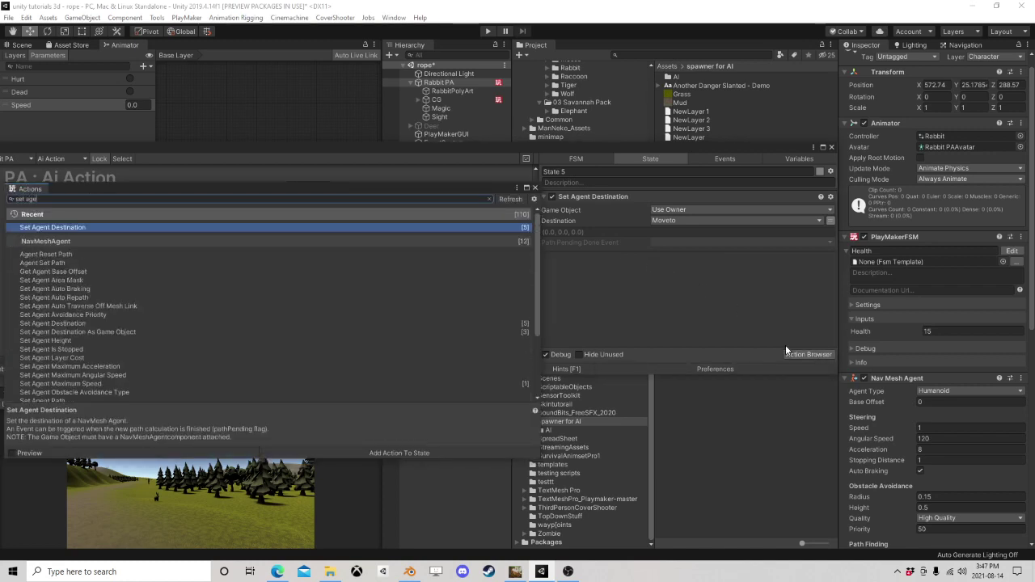
pyautogui.write('nt max')
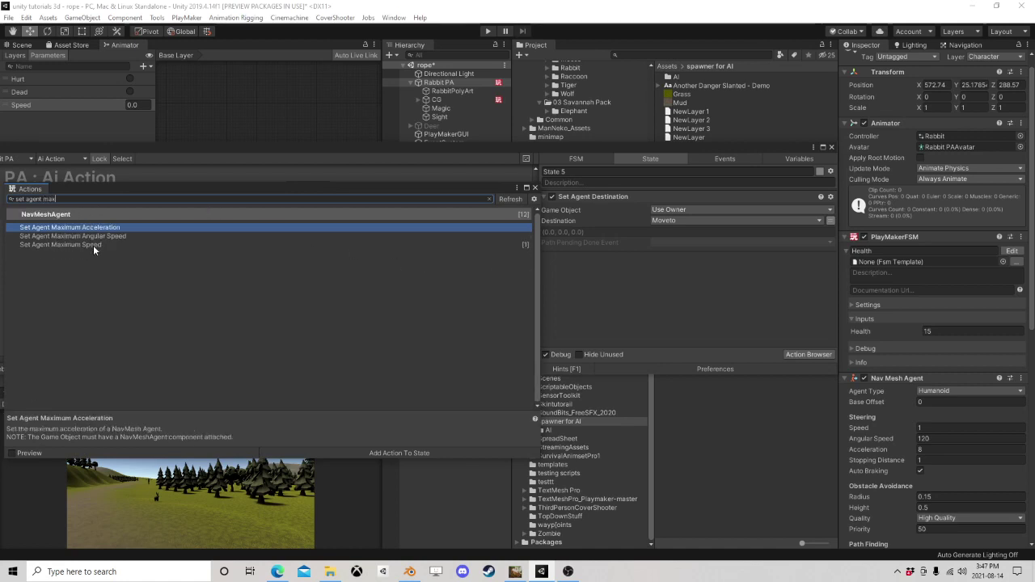
pyautogui.doubleClick(93, 245)
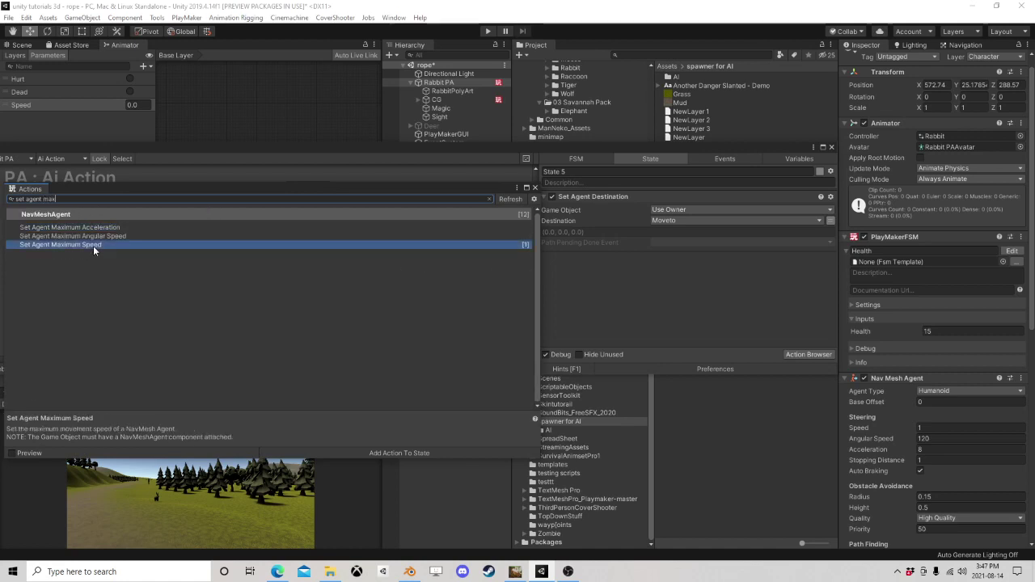
pyautogui.click(675, 221)
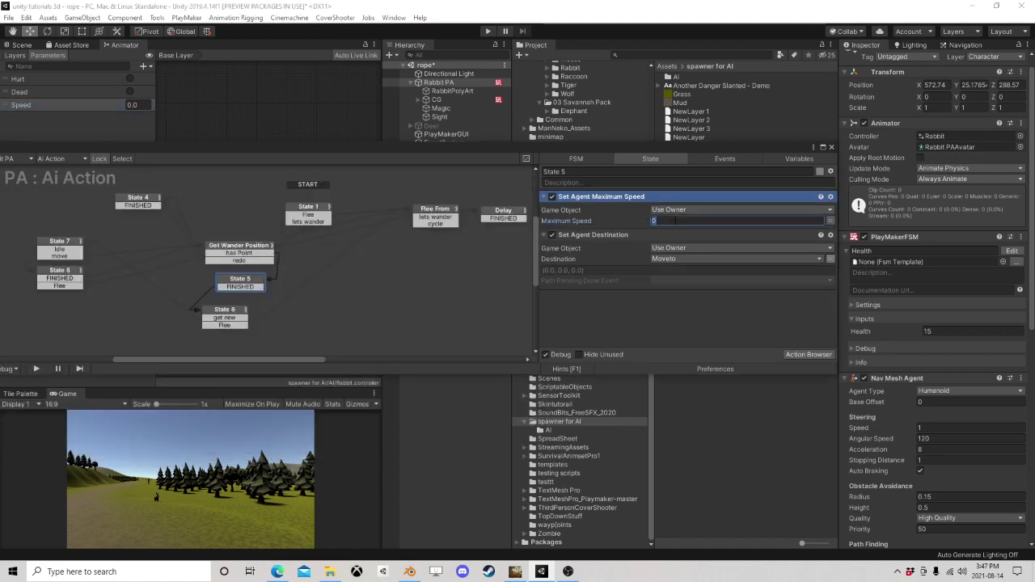
pyautogui.write('1')
# Step: Copy Flee From's Set Animator Float action into State 5 before Set Agent Destination, and set the copy's Value to 1
pyautogui.click(507, 215)
pyautogui.click(441, 214)
pyautogui.scroll(-5, 647, 290)
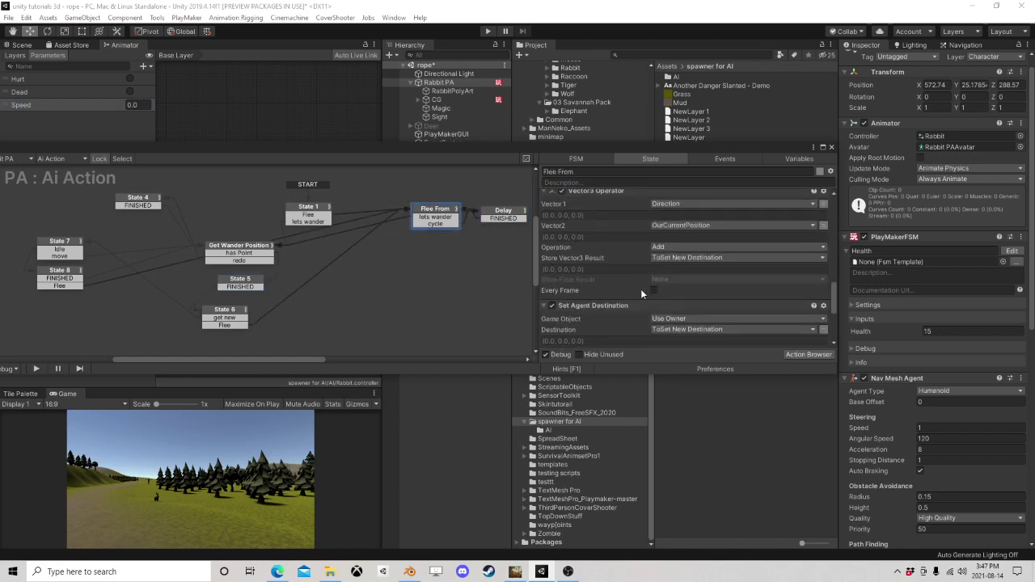
pyautogui.scroll(5, 641, 289)
pyautogui.click(614, 199)
pyautogui.rightClick(615, 200)
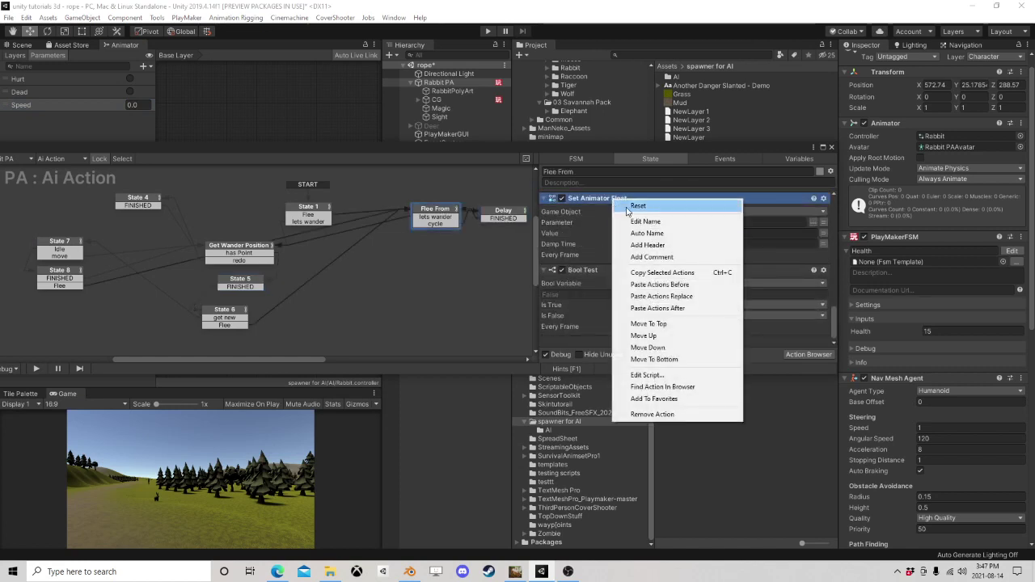
pyautogui.click(663, 272)
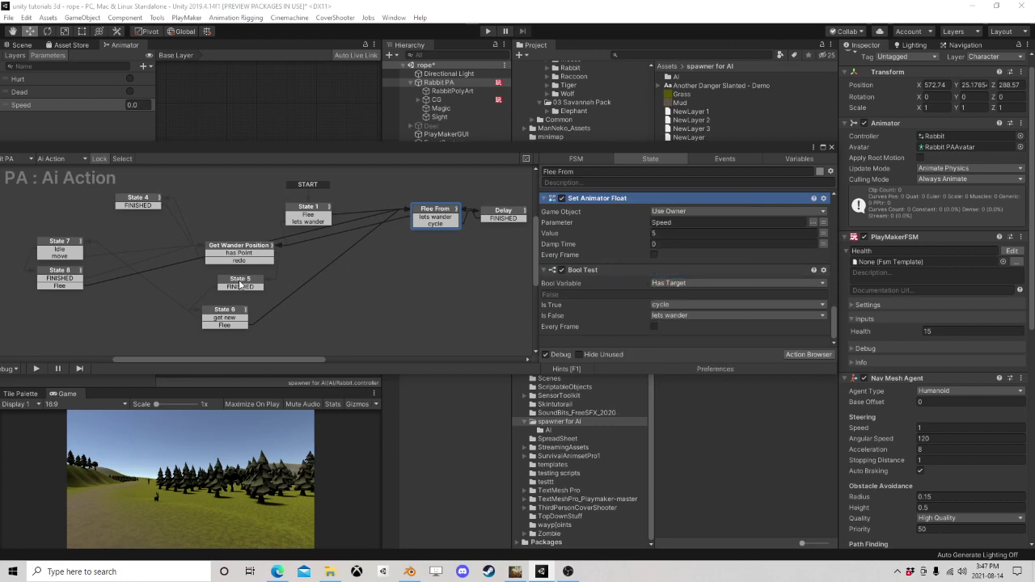
pyautogui.click(239, 285)
pyautogui.rightClick(595, 238)
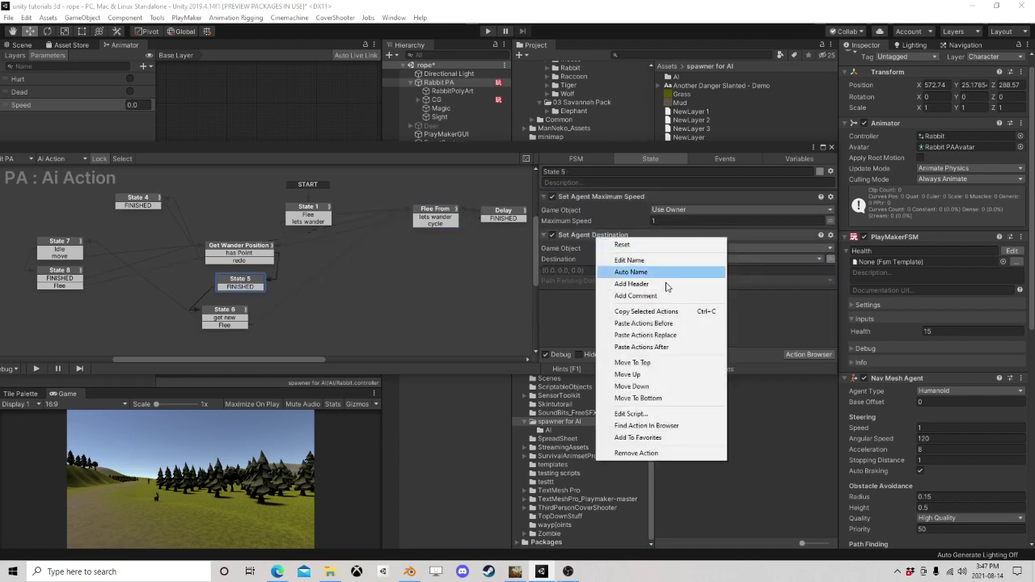
pyautogui.click(644, 322)
pyautogui.click(616, 270)
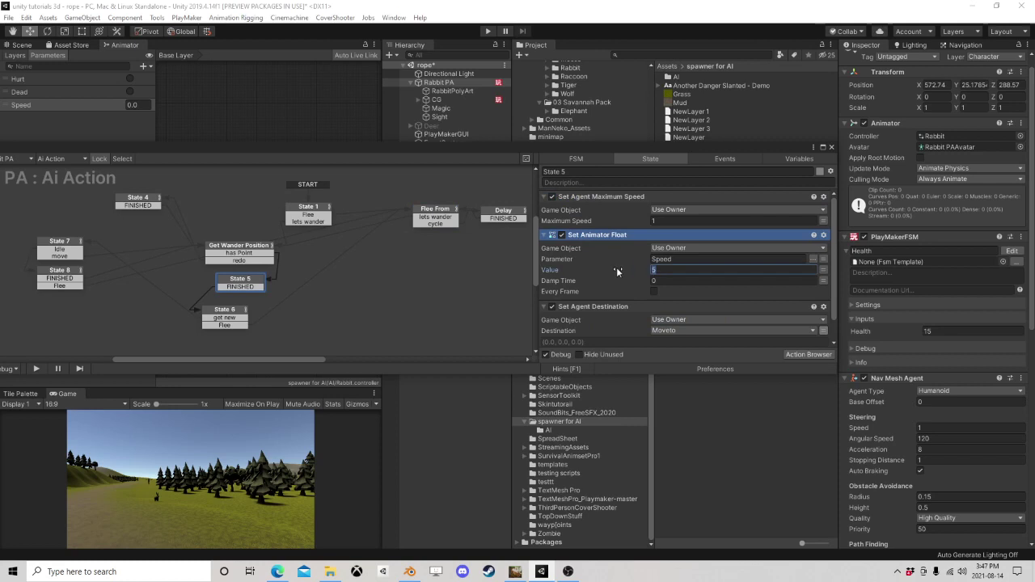
pyautogui.write('1')
# Step: Align State 6 beneath State 5 and review its actions, from Get Agent Steering Target to Smooth Look At Direction
pyautogui.click(231, 316)
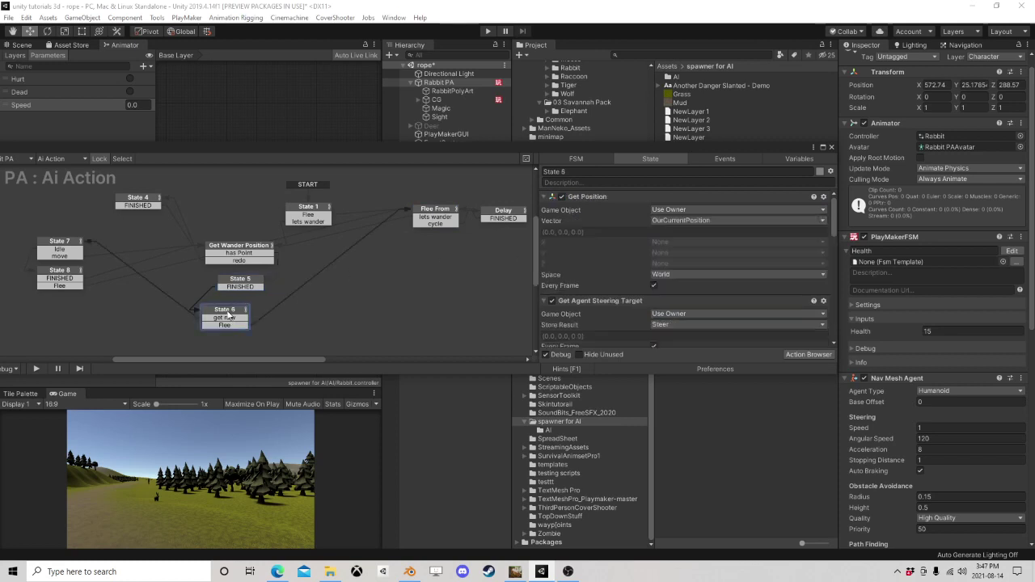
pyautogui.scroll(-10, 653, 310)
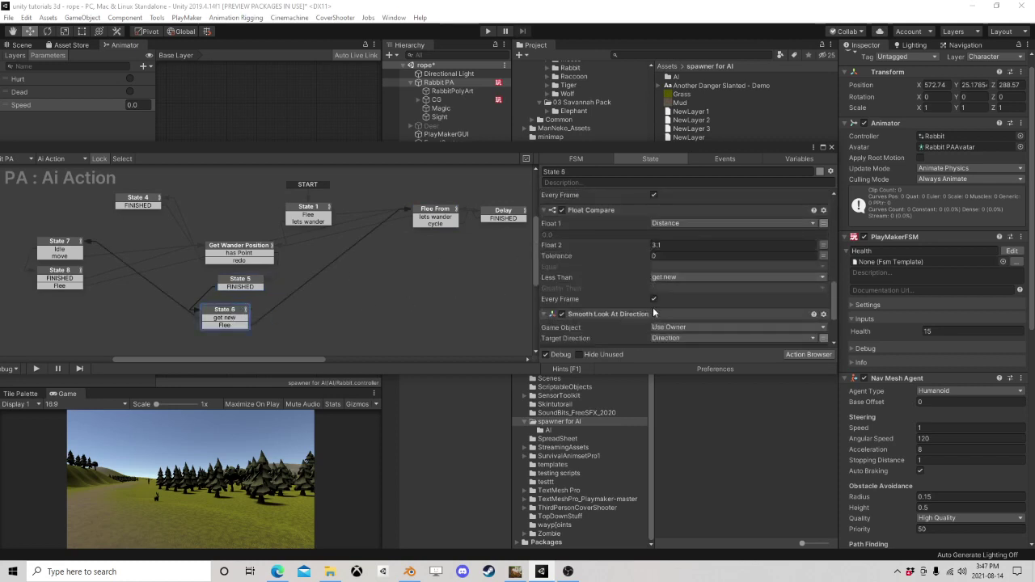
pyautogui.moveTo(309, 304); pyautogui.dragTo(379, 303, button='middle')
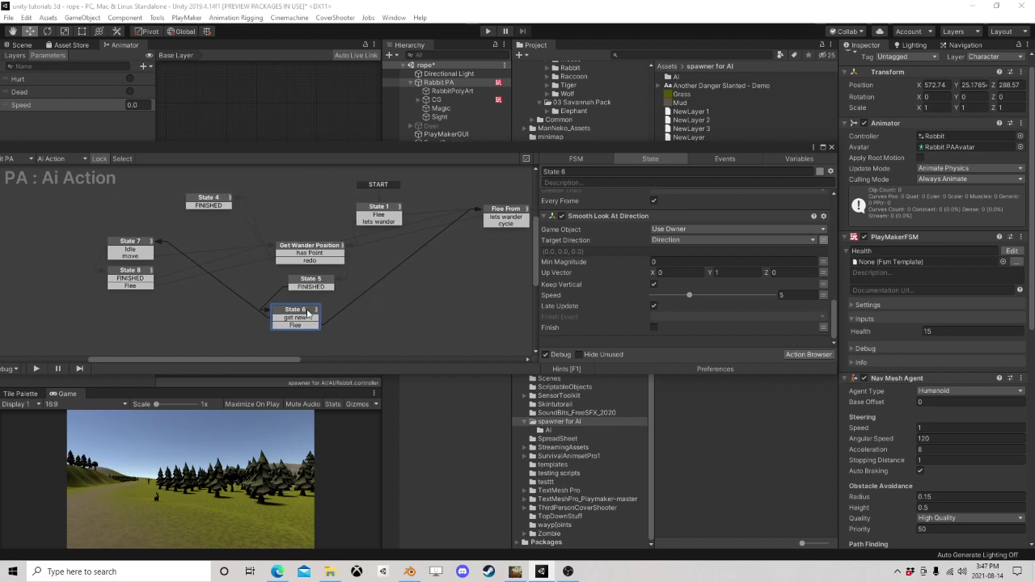
pyautogui.moveTo(299, 313); pyautogui.dragTo(315, 305)
pyautogui.scroll(-10, 590, 308)
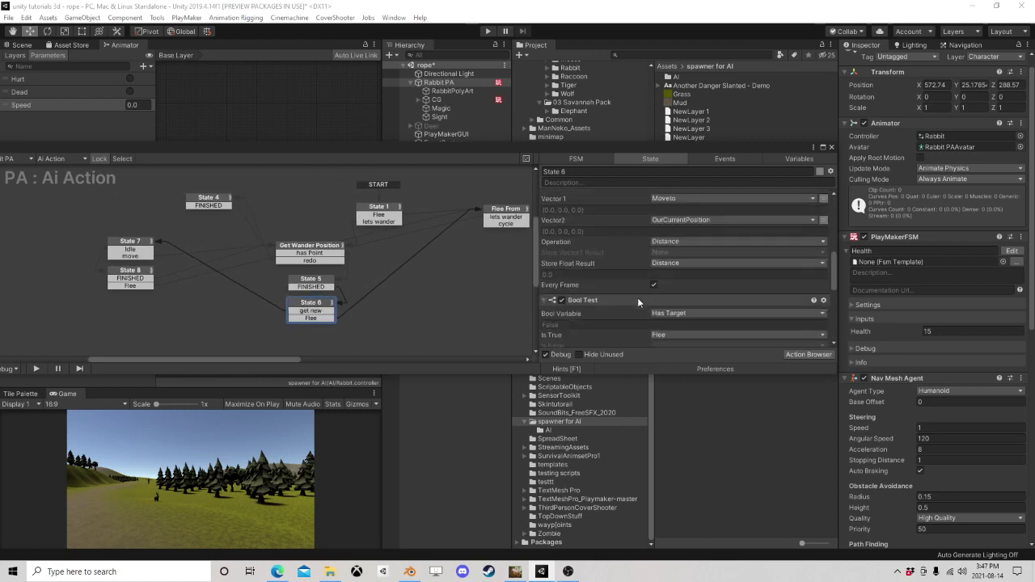
pyautogui.click(628, 218)
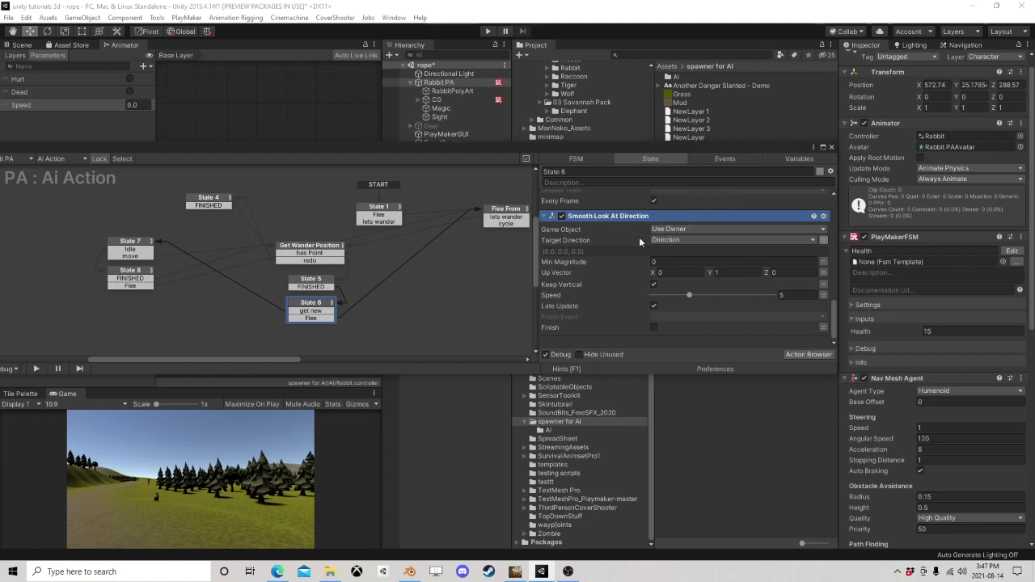
pyautogui.scroll(4, 641, 258)
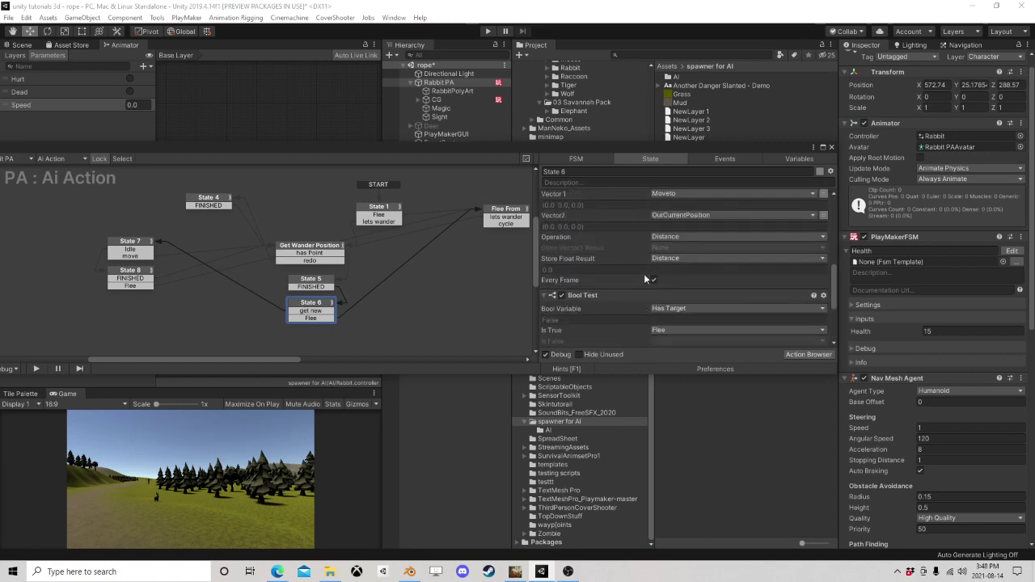
pyautogui.scroll(-2, 630, 277)
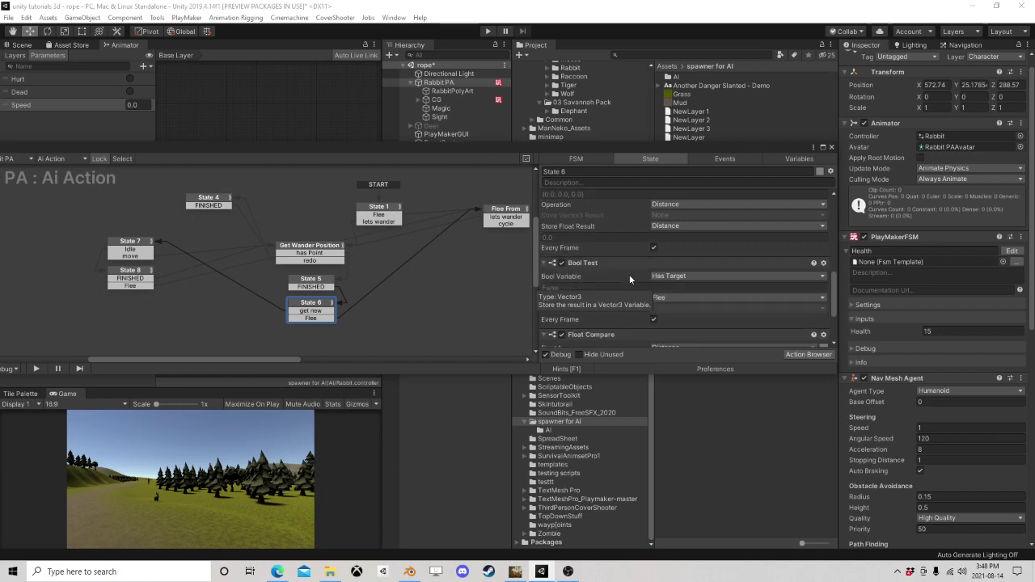
pyautogui.scroll(4, 629, 275)
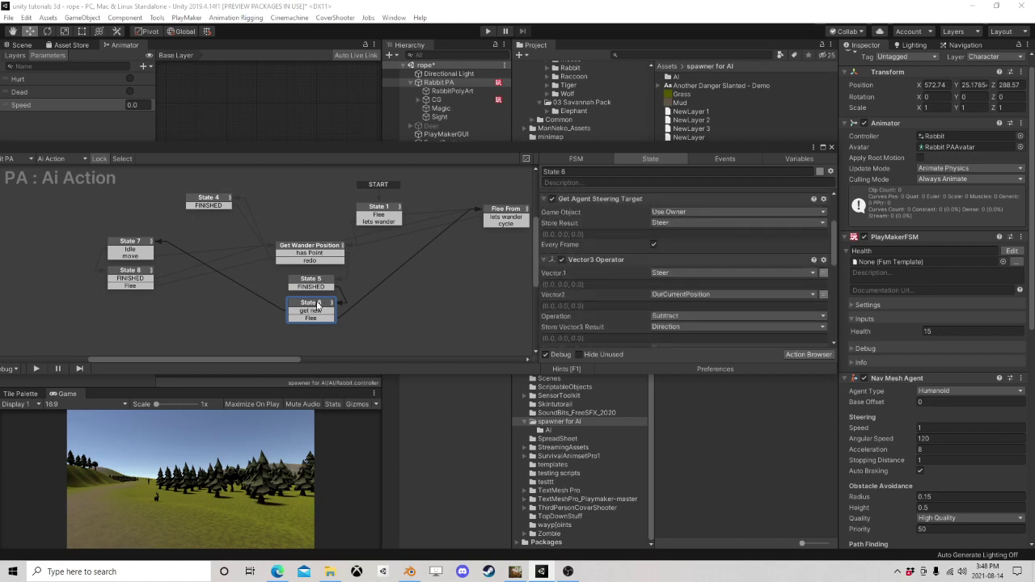
# Step: Check State 7's random event action and delete the Set Animator Bool action from State 8
pyautogui.click(130, 247)
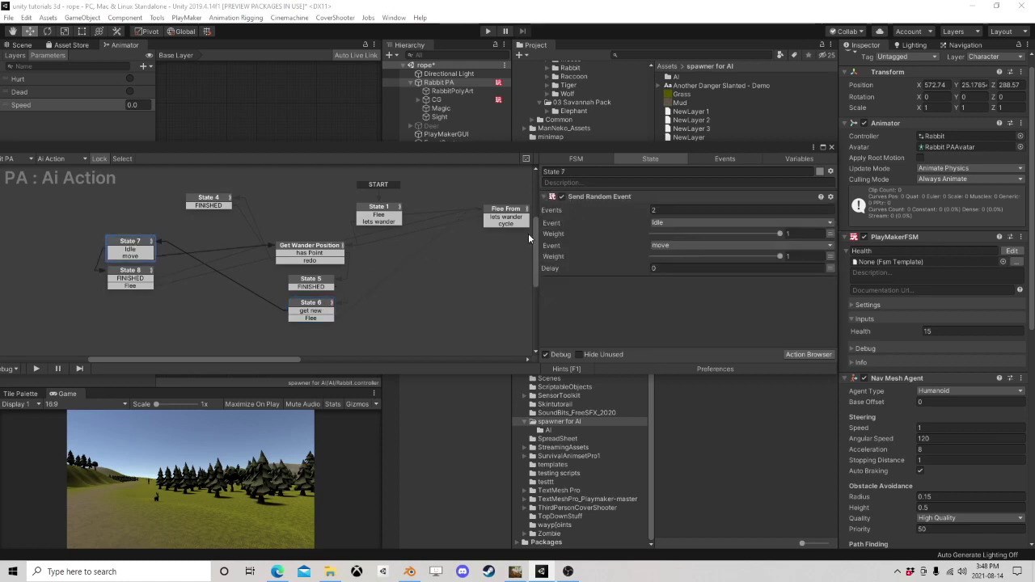
pyautogui.click(131, 273)
pyautogui.click(620, 196)
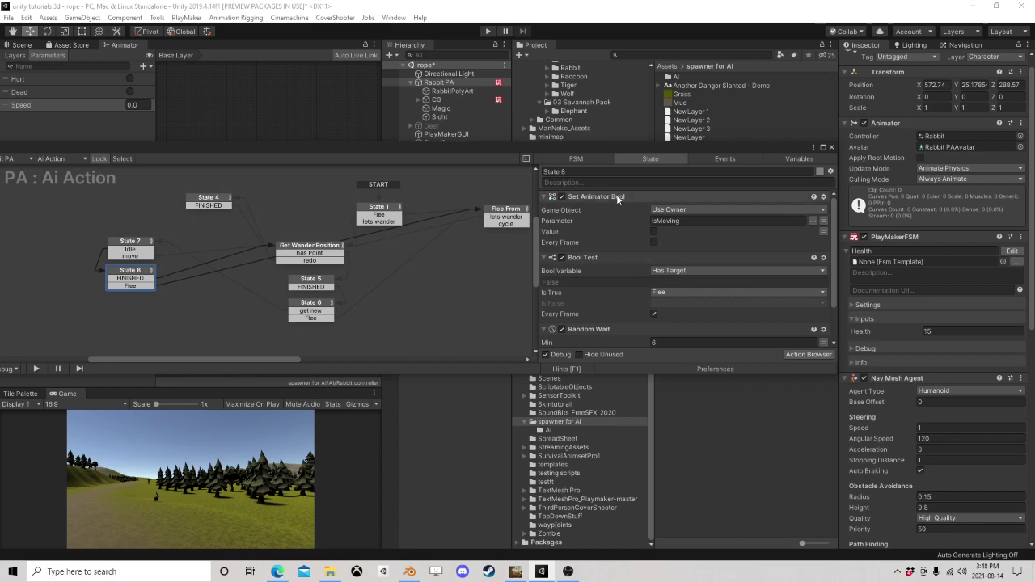
pyautogui.press('Delete')
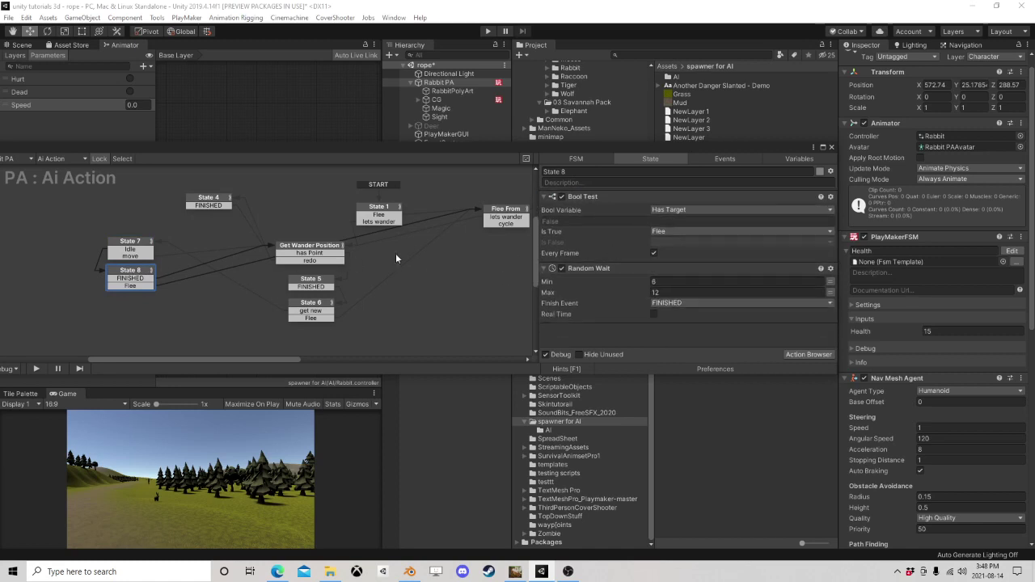
# Step: Review the Delay and Flee From states of the Ai Action FSM, and close the FSM editor
pyautogui.moveTo(396, 253); pyautogui.dragTo(191, 268, button='middle')
pyautogui.click(369, 229)
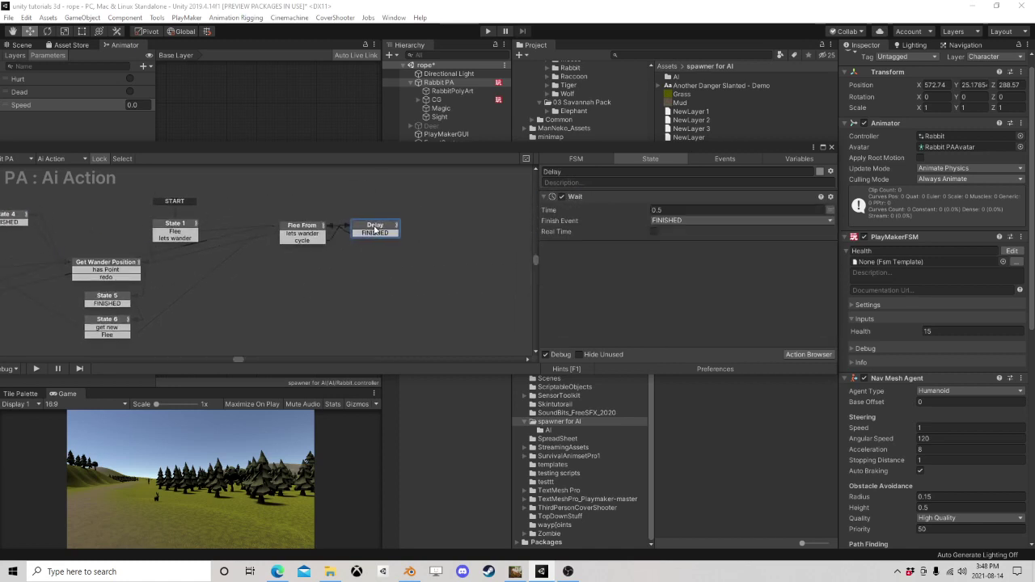
pyautogui.click(302, 234)
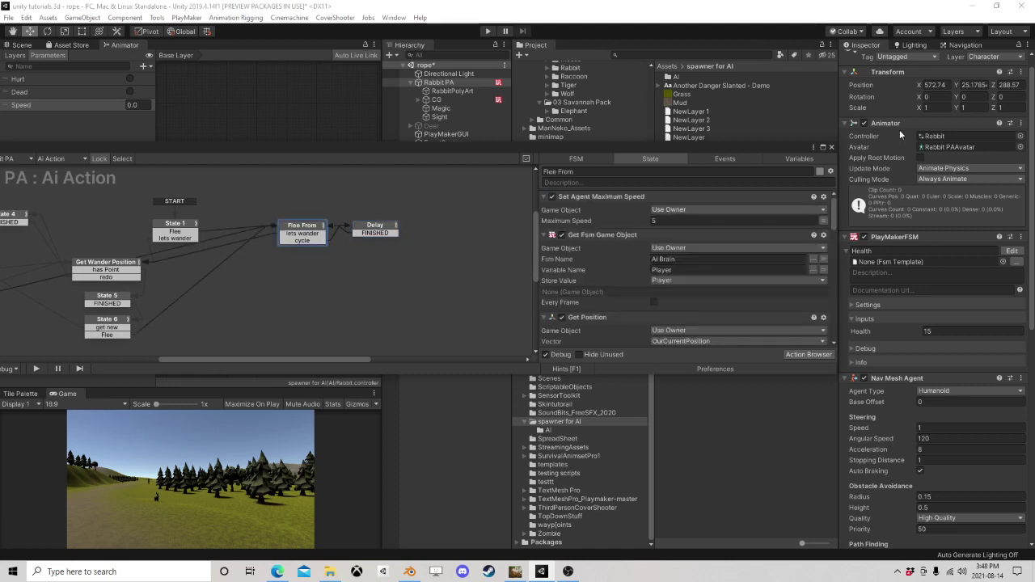
pyautogui.click(832, 148)
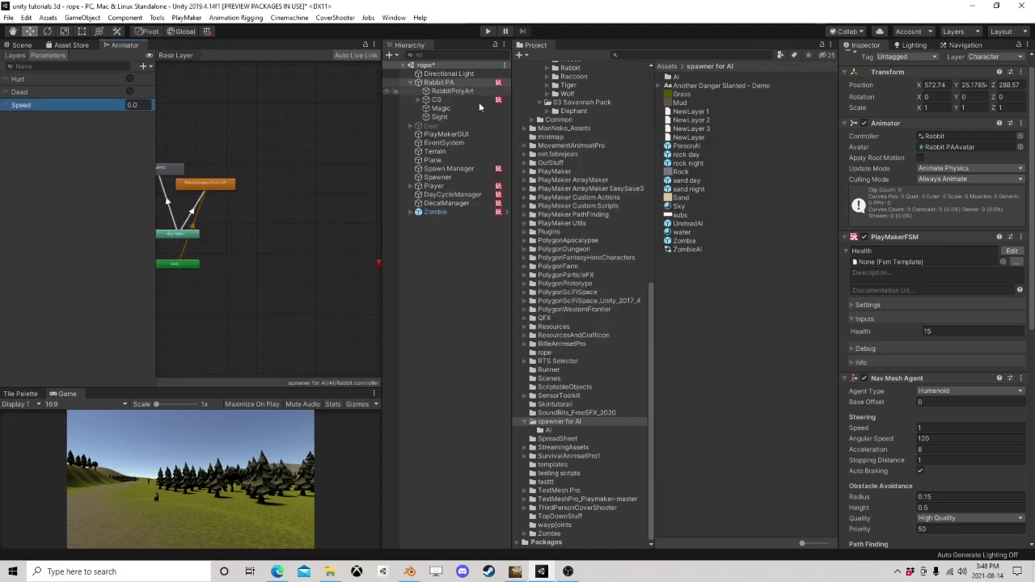
# Step: Add another PlayMakerFSM component to Rabbit PA beneath the Ai Action FSM
pyautogui.scroll(-3, 927, 367)
pyautogui.scroll(-5, 927, 367)
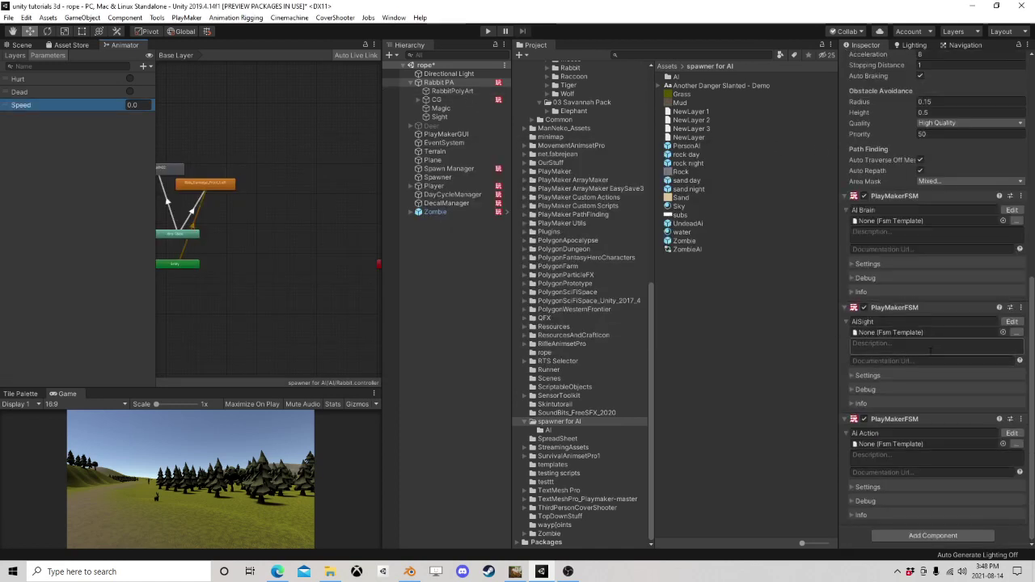
pyautogui.click(918, 538)
pyautogui.click(906, 444)
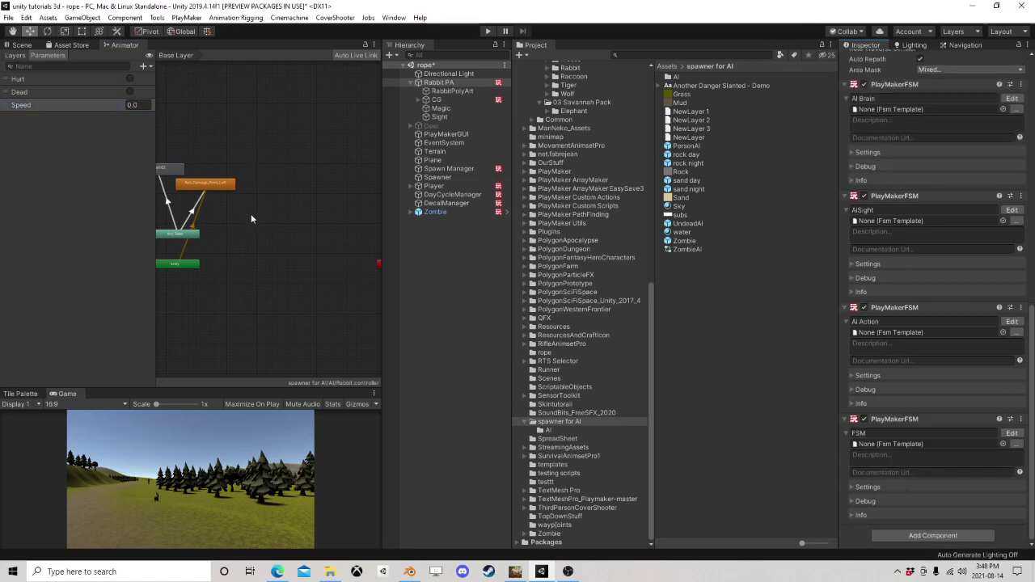
# Step: Locate the Rab_Damage_Front_Left state's motion clip in the project to open the rabbit's Anims folder, and collapse Rabbit_Damaged
pyautogui.click(218, 186)
pyautogui.click(957, 86)
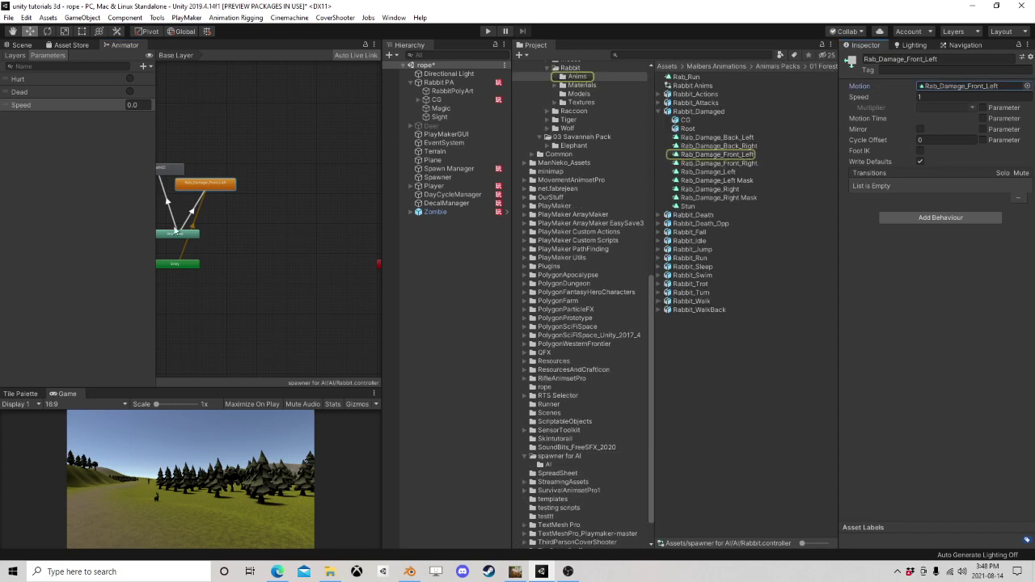
pyautogui.click(659, 112)
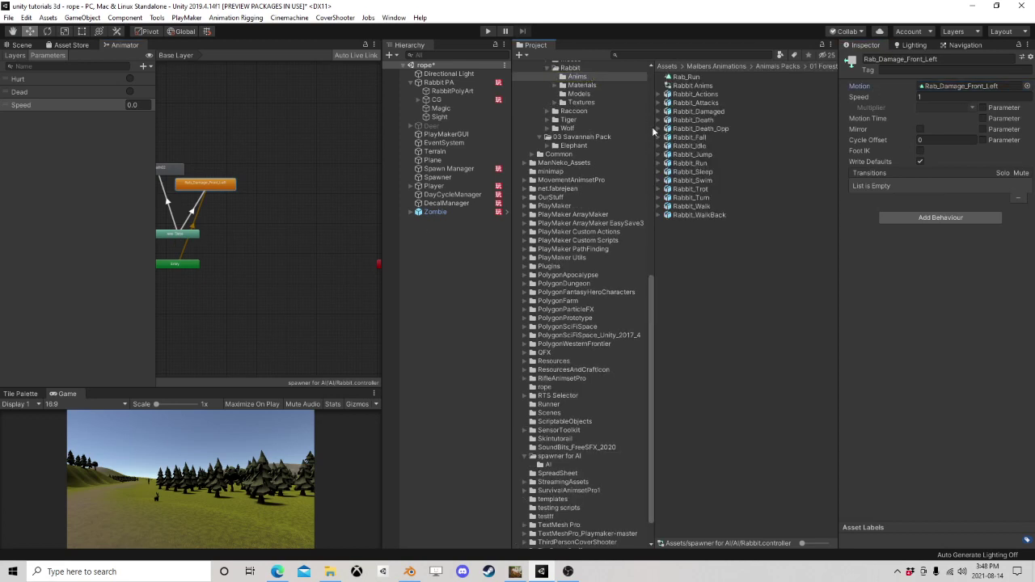
# Step: Create a new blend tree state in the rabbit animator's Base Layer and name it Locomotion
pyautogui.rightClick(256, 250)
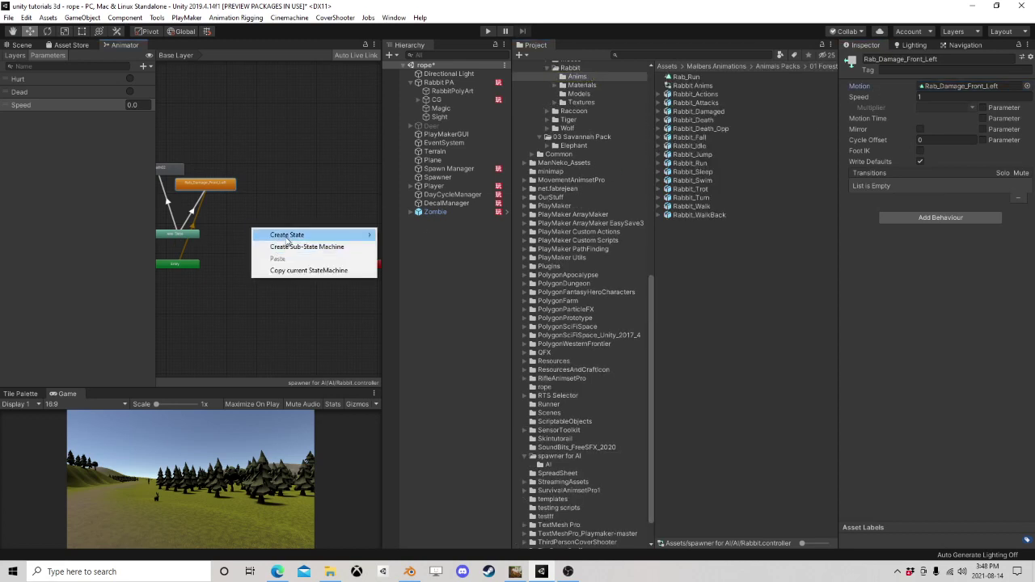
pyautogui.moveTo(288, 238)
pyautogui.click(422, 258)
pyautogui.click(287, 235)
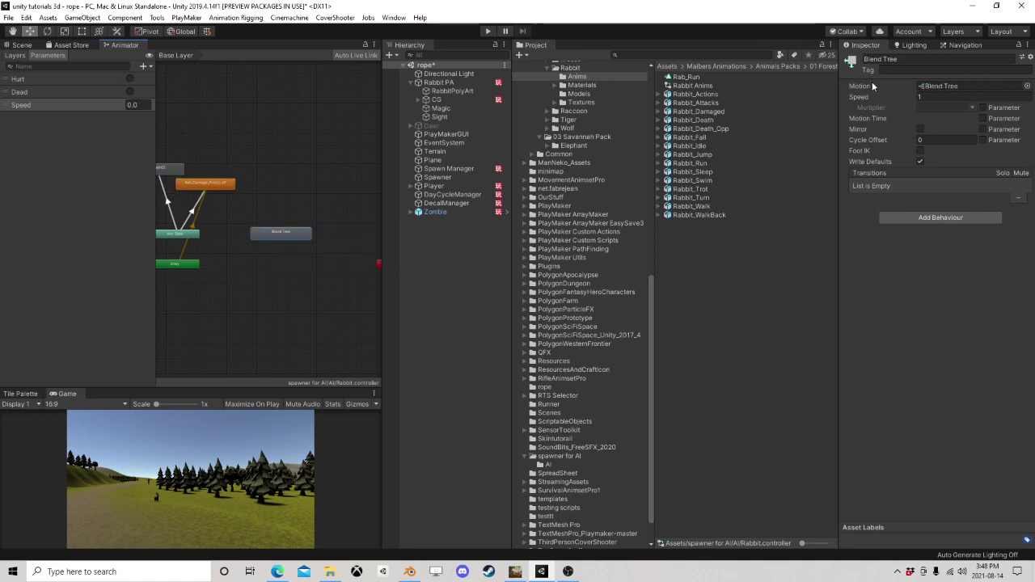
pyautogui.click(882, 59)
pyautogui.write('Locomotion')
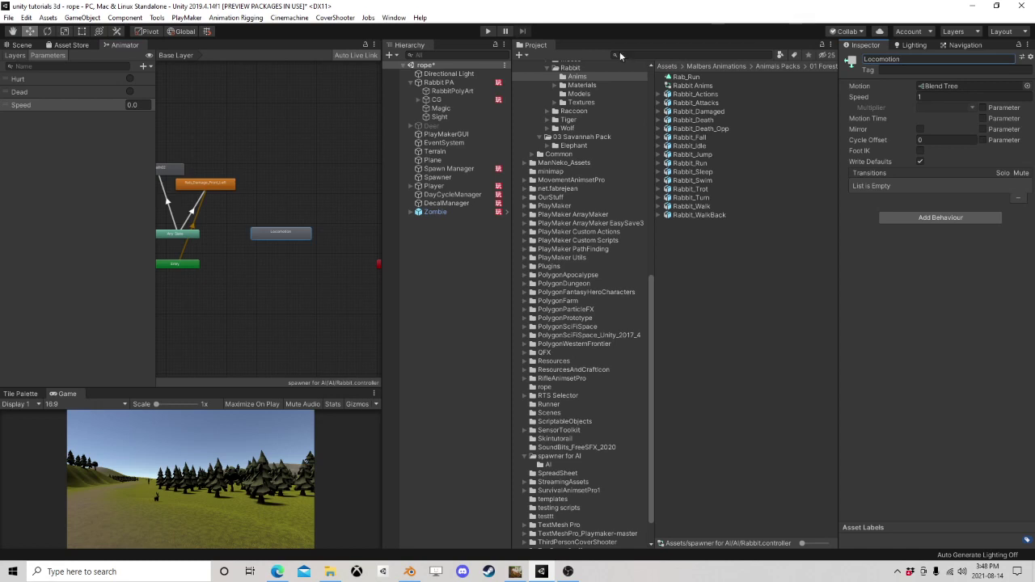
# Step: Make Locomotion the layer's default state and add a transition to it from Rab_Damage_Front_Left
pyautogui.rightClick(285, 234)
pyautogui.click(341, 249)
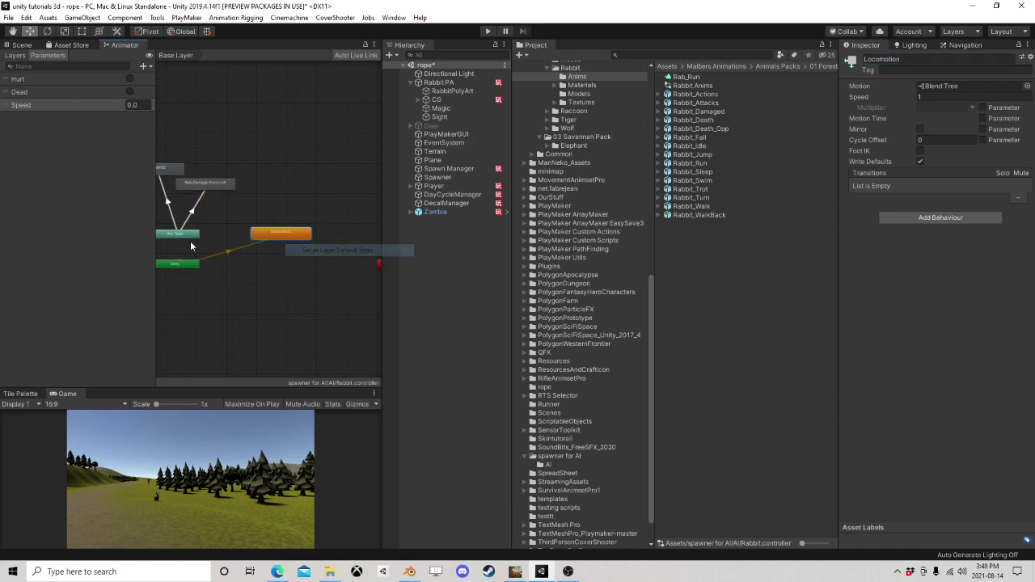
pyautogui.moveTo(283, 236); pyautogui.dragTo(274, 235)
pyautogui.rightClick(212, 184)
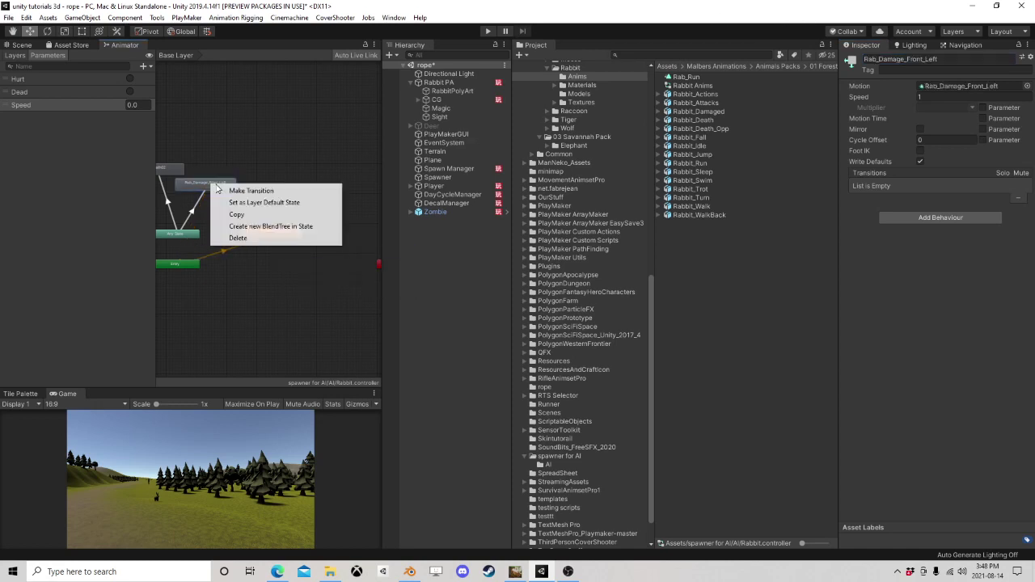
pyautogui.click(243, 194)
pyautogui.click(250, 233)
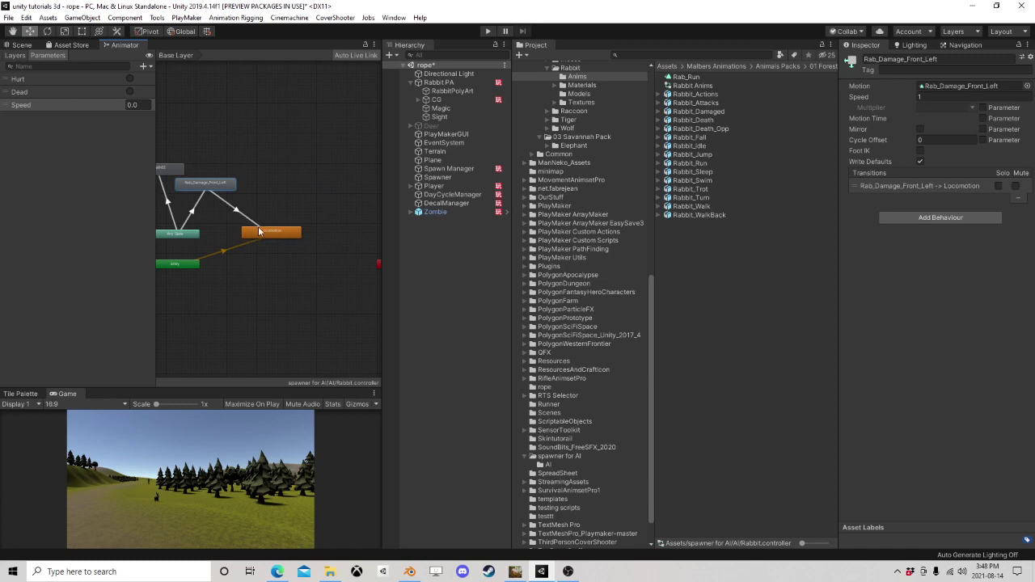
# Step: Open the Locomotion blend tree and add three motion fields to it
pyautogui.click(294, 234)
pyautogui.doubleClick(276, 235)
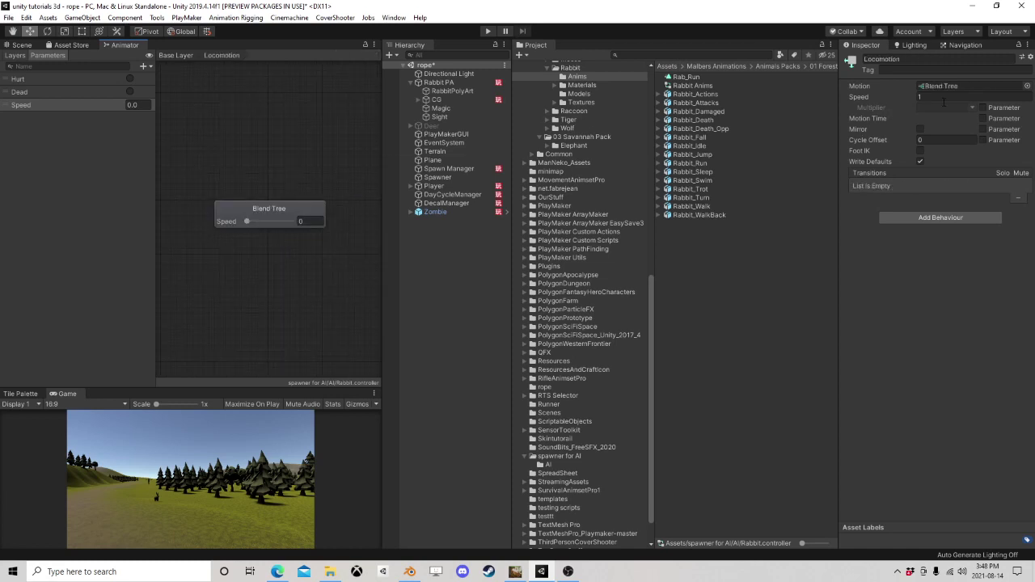
pyautogui.click(311, 212)
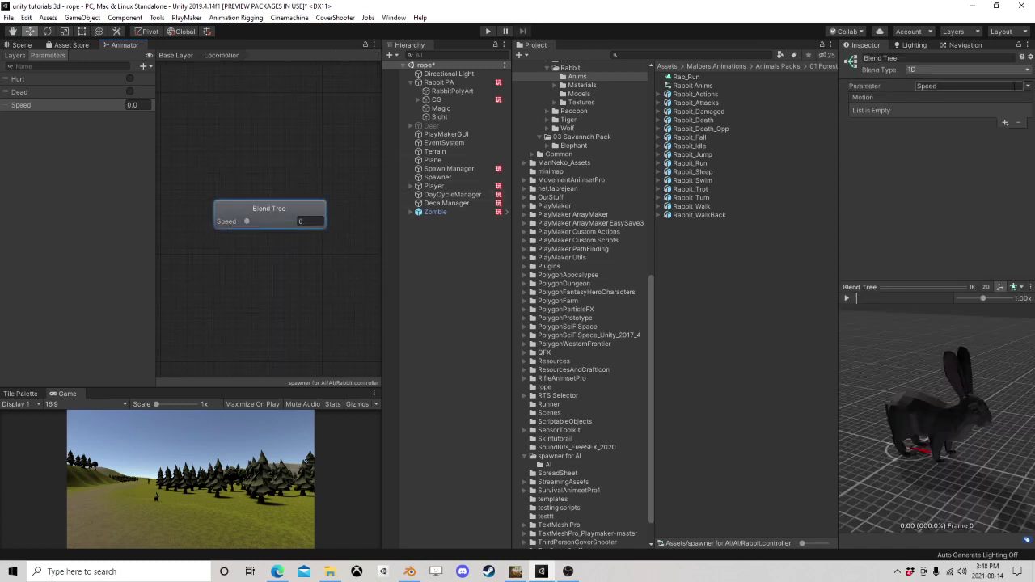
pyautogui.click(1005, 122)
pyautogui.click(1002, 134)
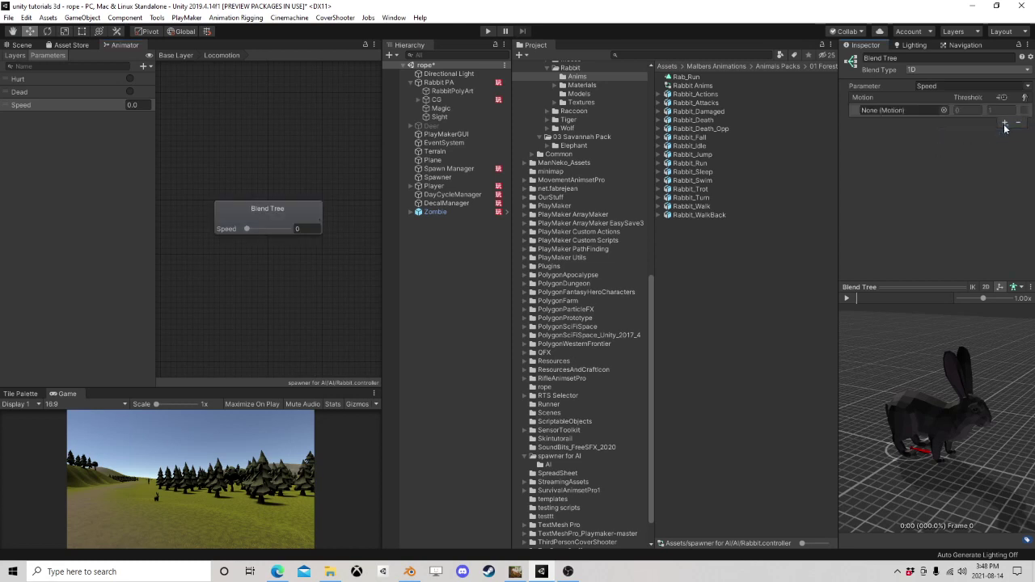
pyautogui.click(1005, 122)
pyautogui.click(997, 133)
pyautogui.click(1006, 168)
pyautogui.click(998, 182)
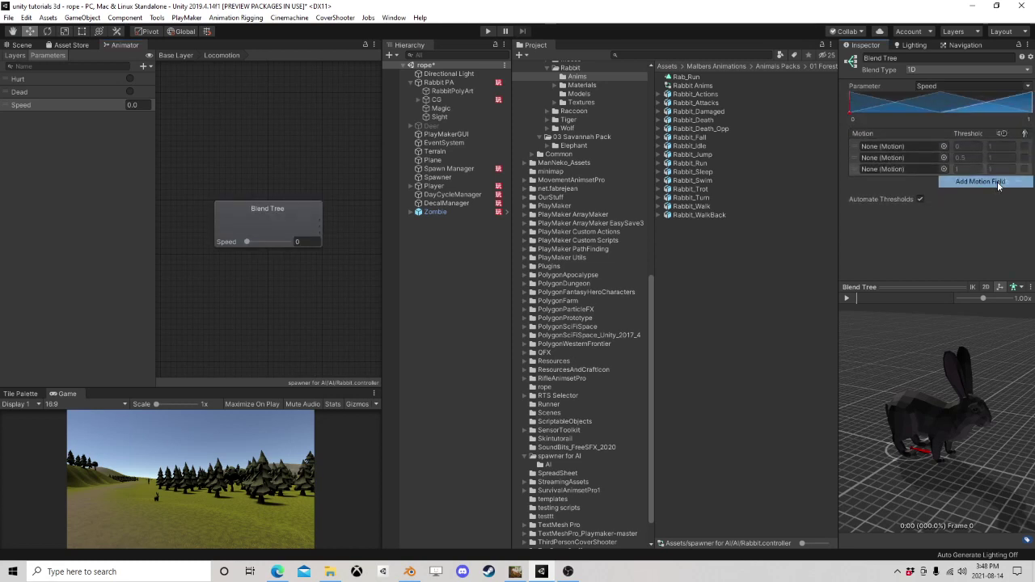
# Step: Turn off automatic thresholds in the blend tree and set the second motion's threshold to 1 and the third's to 5
pyautogui.click(920, 199)
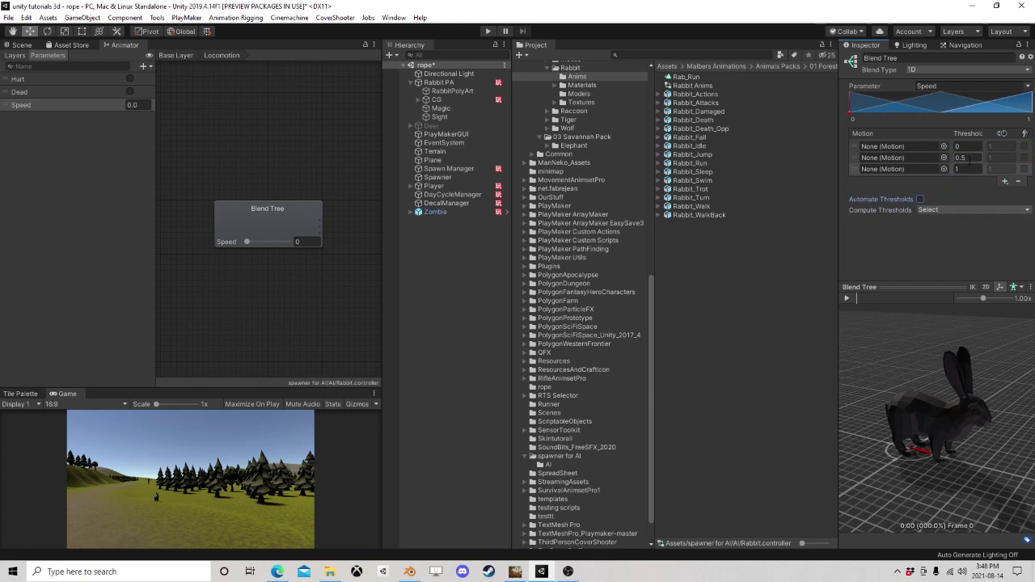
pyautogui.write('1')
pyautogui.press('Tab')
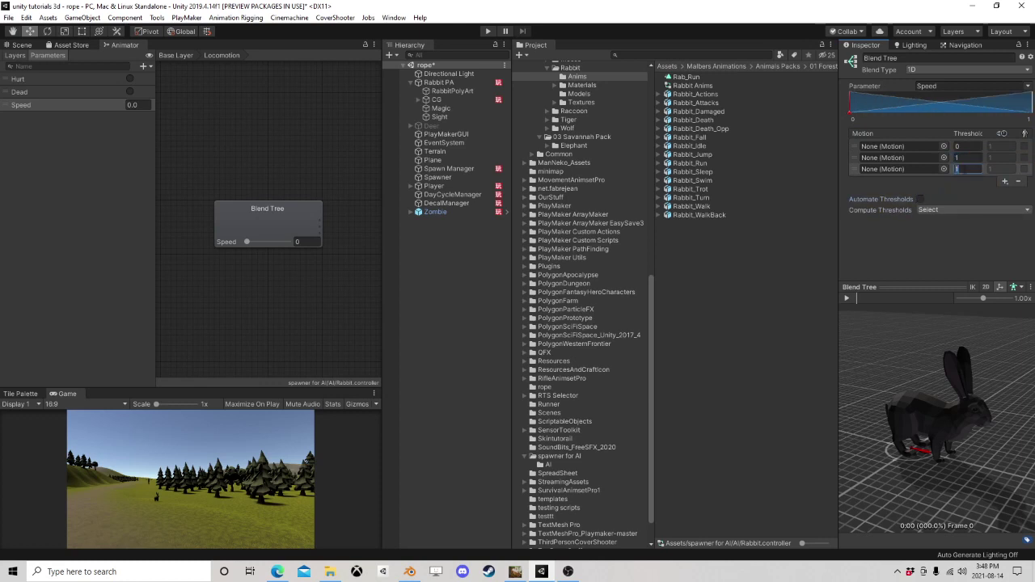
pyautogui.write('4')
pyautogui.press('BackSpace')
pyautogui.write('5')
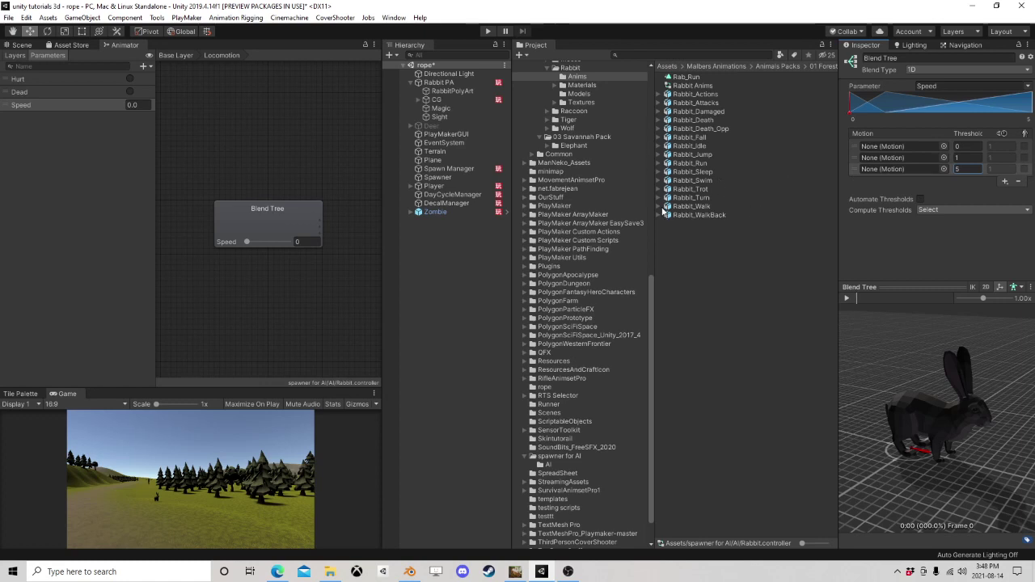
# Step: Assign Rab_Idle01, Rab_Walk and Rab_Run to the blend tree's first, second and third motions
pyautogui.click(660, 146)
pyautogui.moveTo(695, 208); pyautogui.dragTo(883, 146)
pyautogui.click(660, 146)
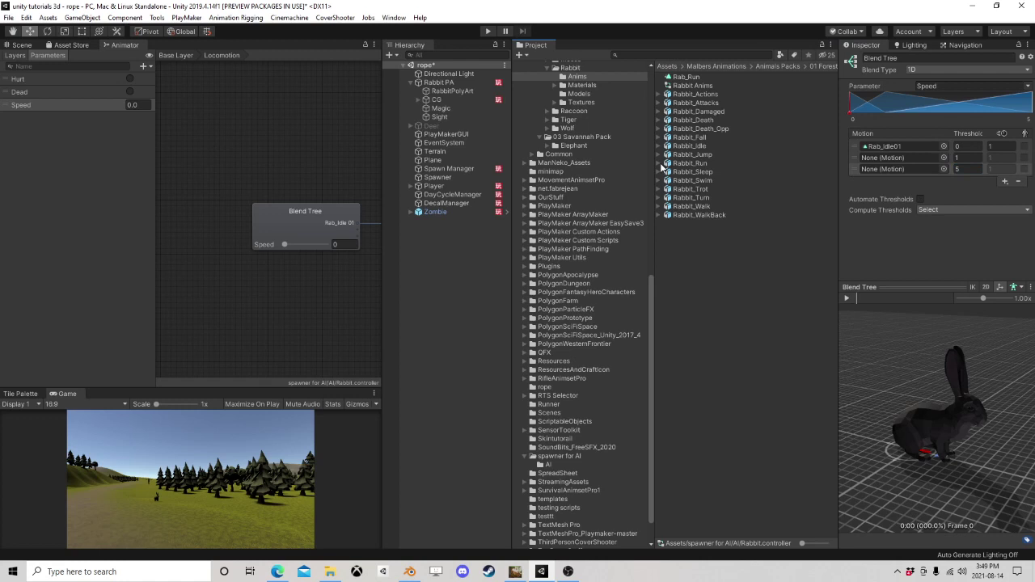
pyautogui.click(659, 163)
pyautogui.moveTo(693, 189); pyautogui.dragTo(898, 169)
pyautogui.click(659, 164)
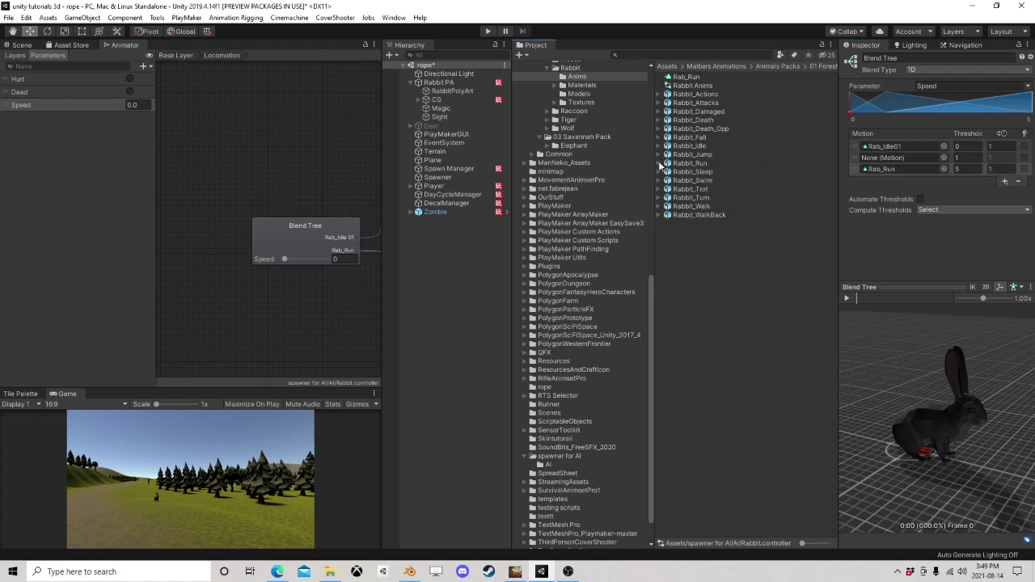
pyautogui.click(659, 207)
pyautogui.moveTo(692, 232); pyautogui.dragTo(898, 157)
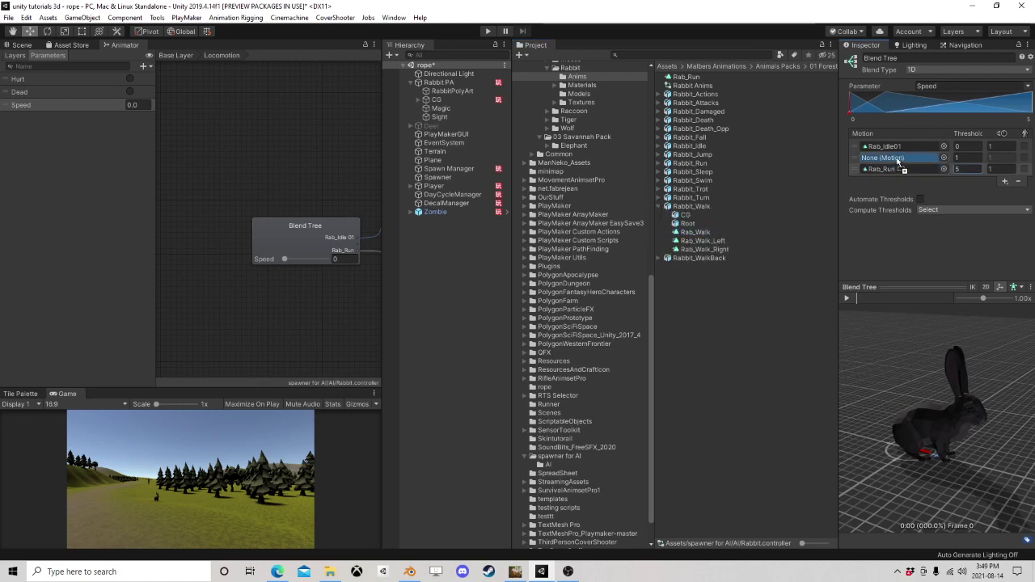
# Step: Preview the blend tree at a Speed of 5 and set Rab_Run's playback speed to 1.5
pyautogui.click(290, 247)
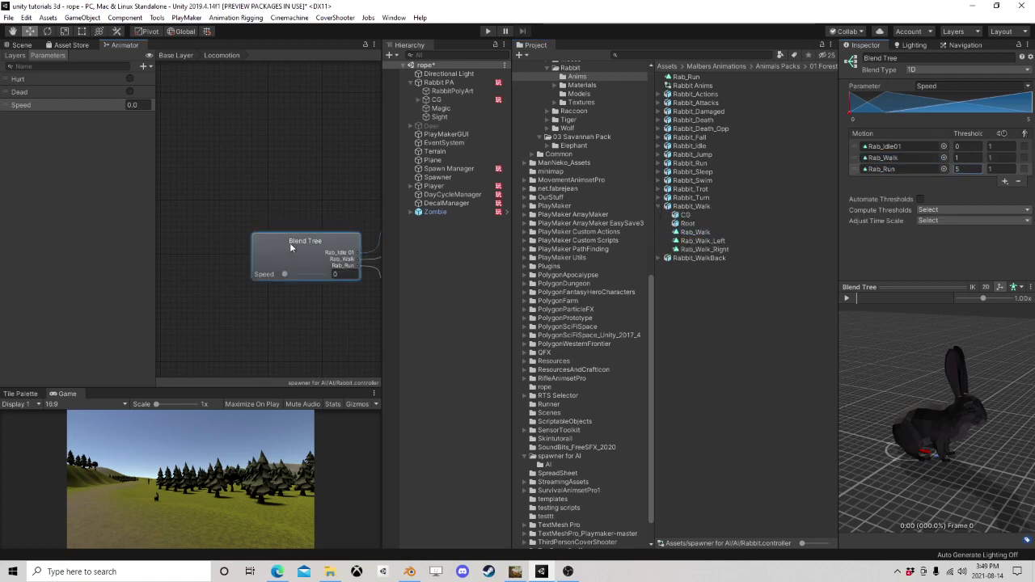
pyautogui.click(847, 299)
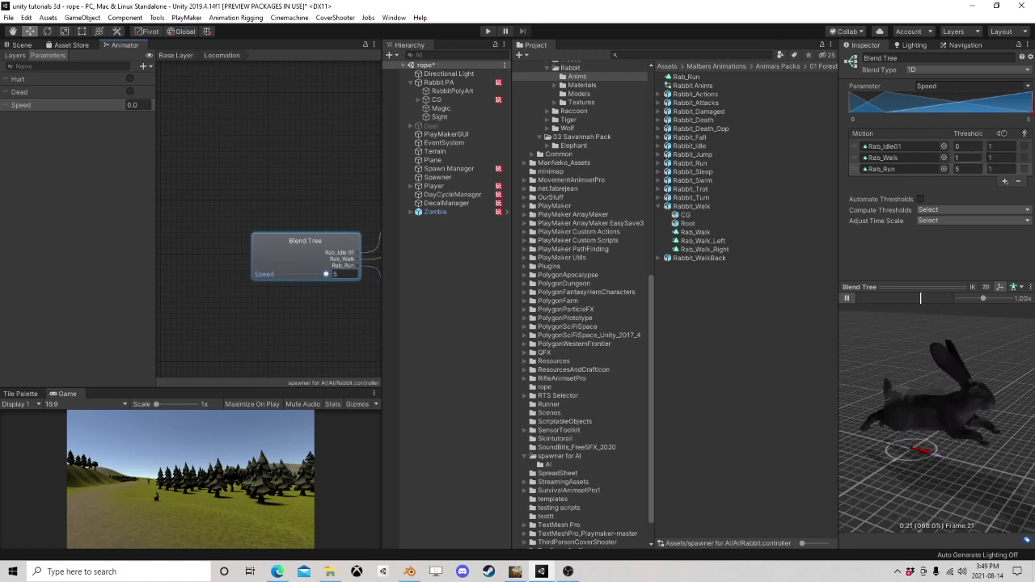
pyautogui.write('1.5')
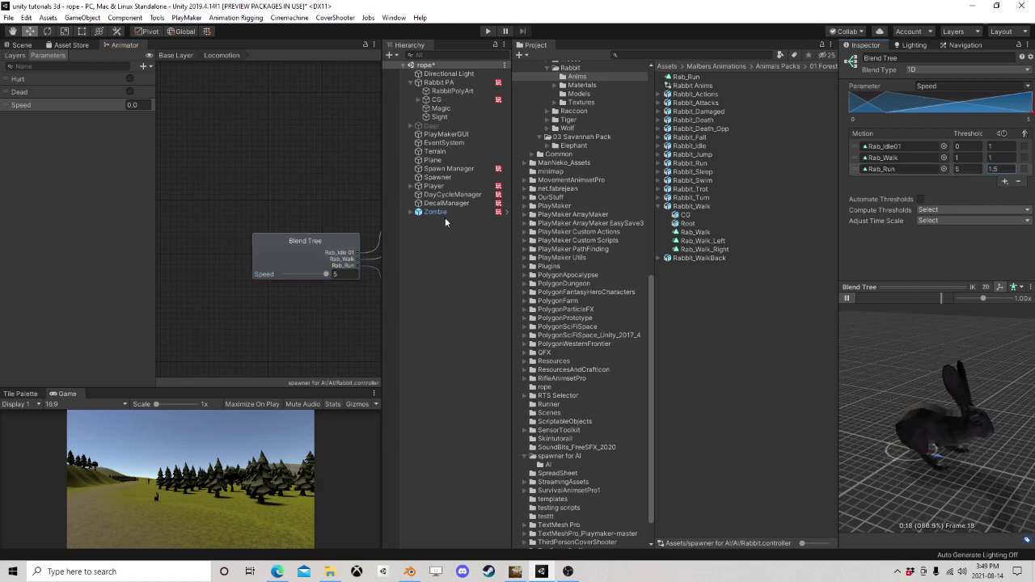
# Step: Return to the animator's Base Layer and inspect the Locomotion state and its incoming transitions
pyautogui.click(327, 202)
pyautogui.doubleClick(327, 202)
pyautogui.scroll(-1, 299, 246)
pyautogui.scroll(4, 298, 246)
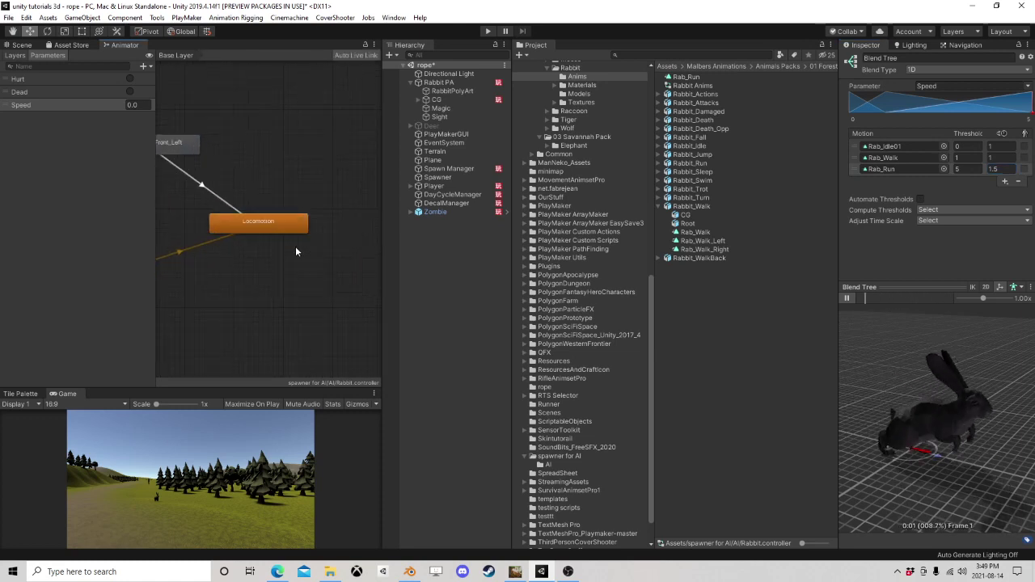
pyautogui.click(274, 223)
pyautogui.scroll(-3, 250, 245)
pyautogui.moveTo(252, 245)
pyautogui.mouseDown(button='middle')
pyautogui.moveTo(303, 248)
pyautogui.moveTo(264, 249)
pyautogui.mouseUp(button='middle')
pyautogui.scroll(2, 266, 236)
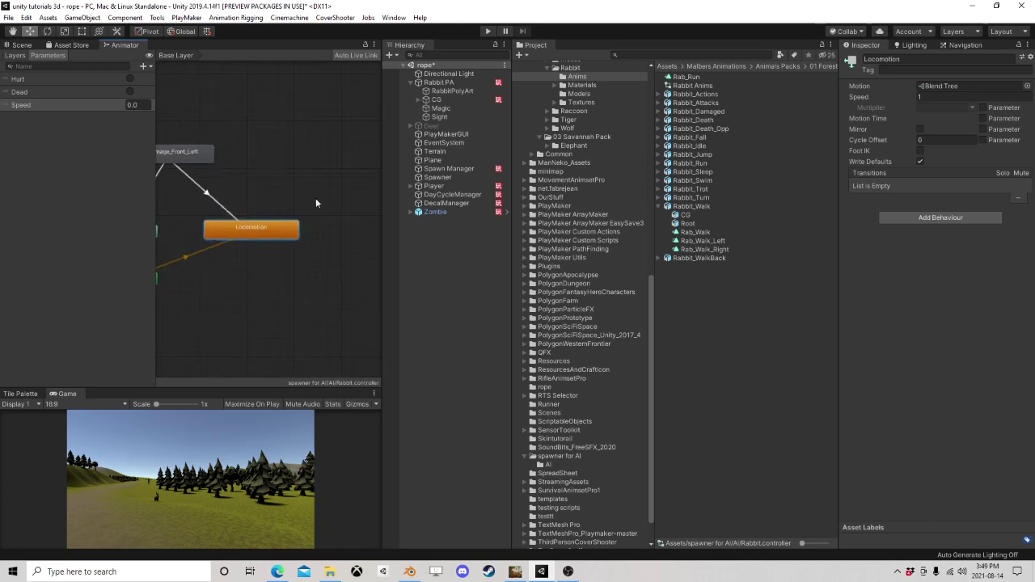
# Step: View Rabbit PA from above in the Scene view and run a play test of the scene
pyautogui.click(436, 82)
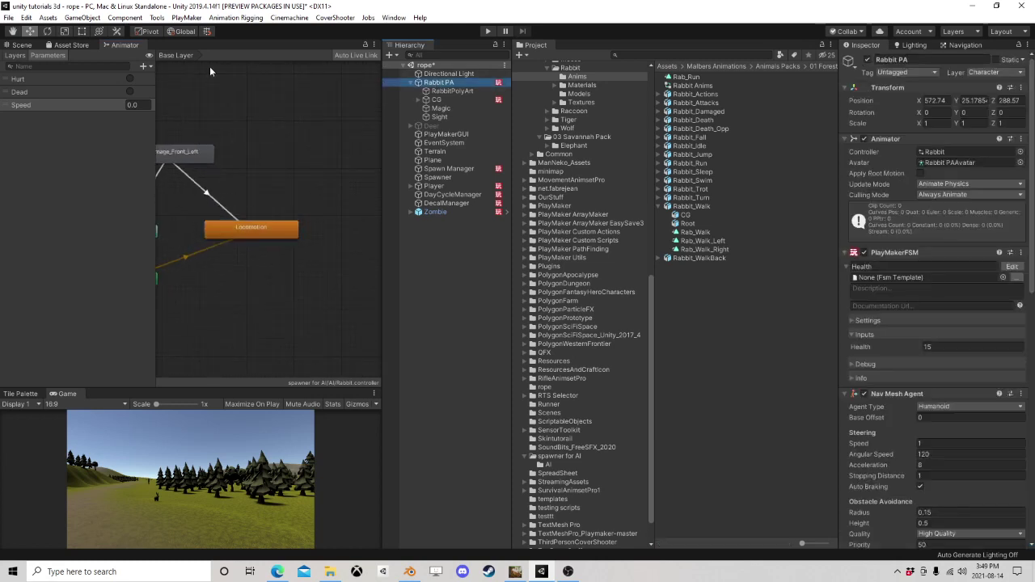
pyautogui.click(22, 46)
pyautogui.moveTo(217, 188); pyautogui.dragTo(259, 366, button='right')
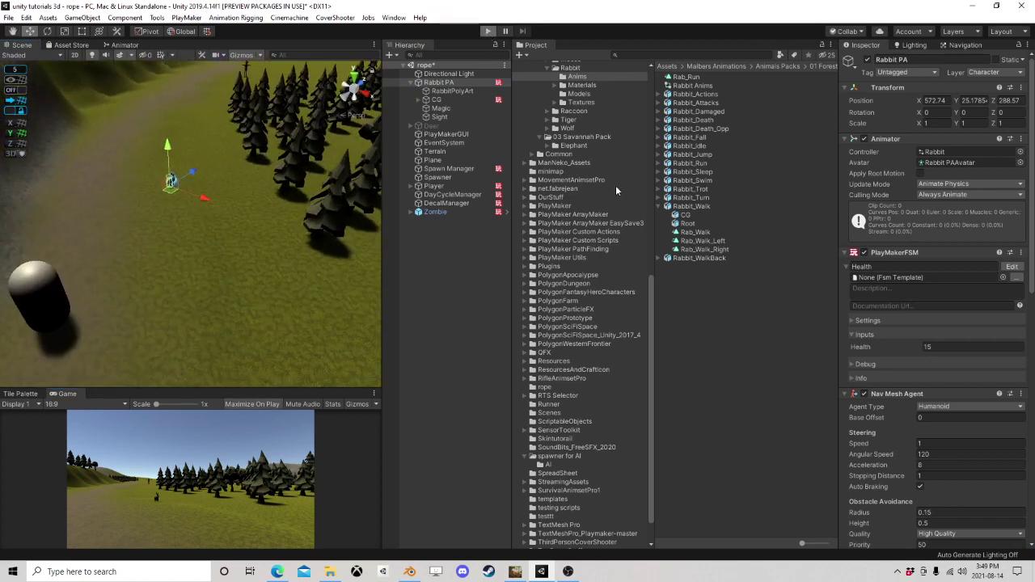
pyautogui.hotkey('ctrl', 'p')
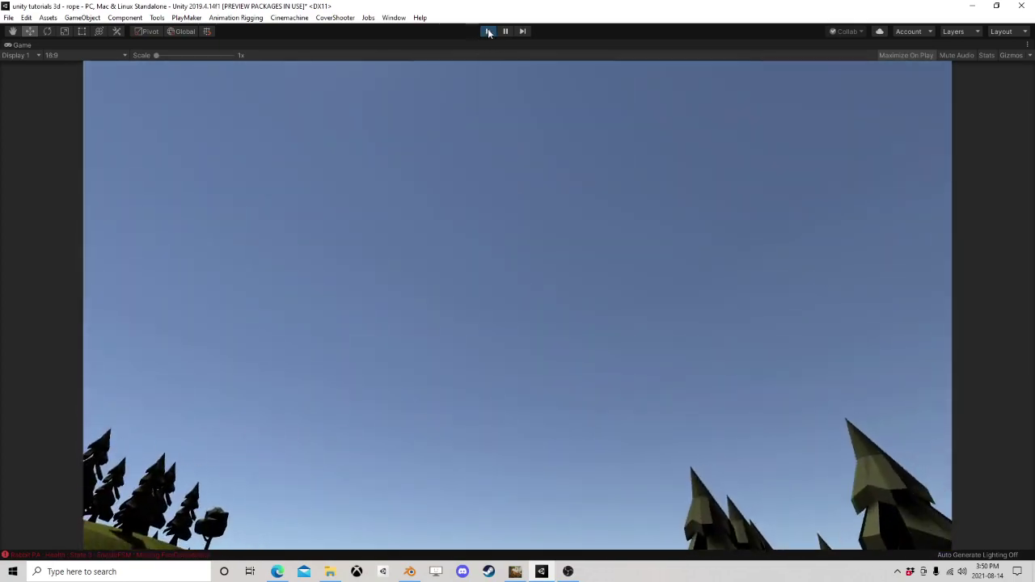
pyautogui.click(488, 30)
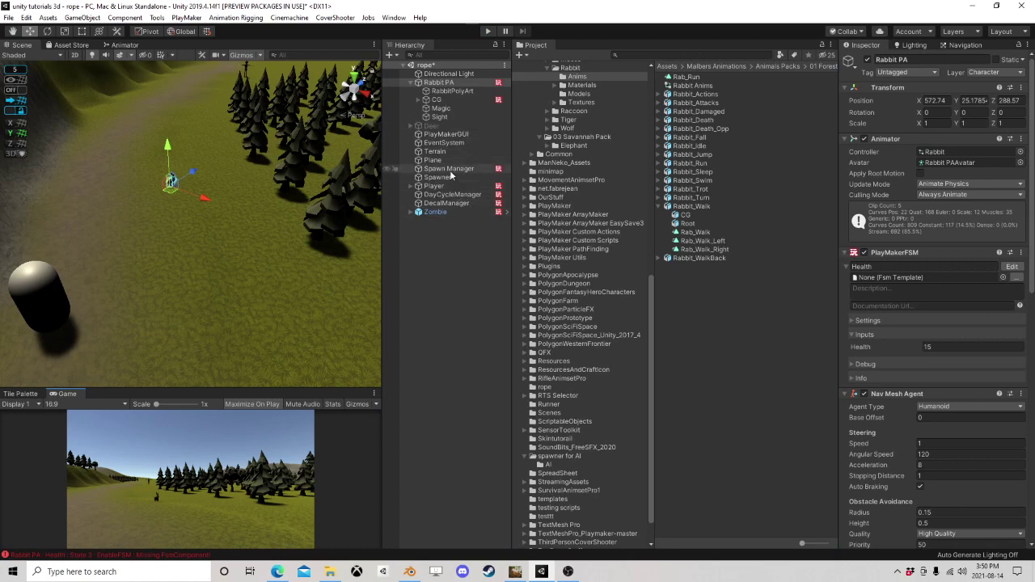
# Step: Open the Spawn Manager's Manager FSM and check the Create Object action in State 12
pyautogui.click(478, 168)
pyautogui.click(1012, 152)
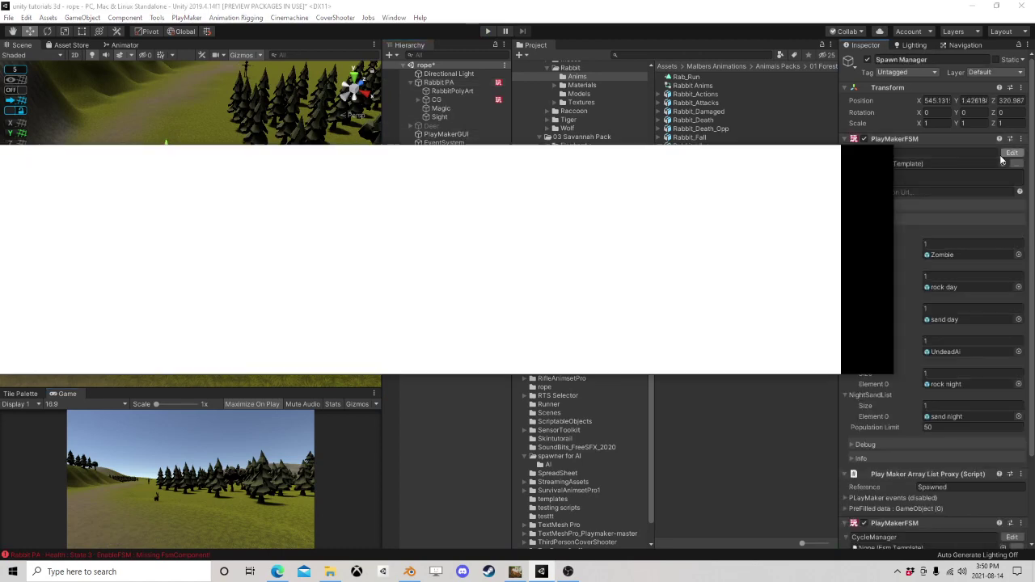
pyautogui.moveTo(430, 251); pyautogui.dragTo(392, 248, button='middle')
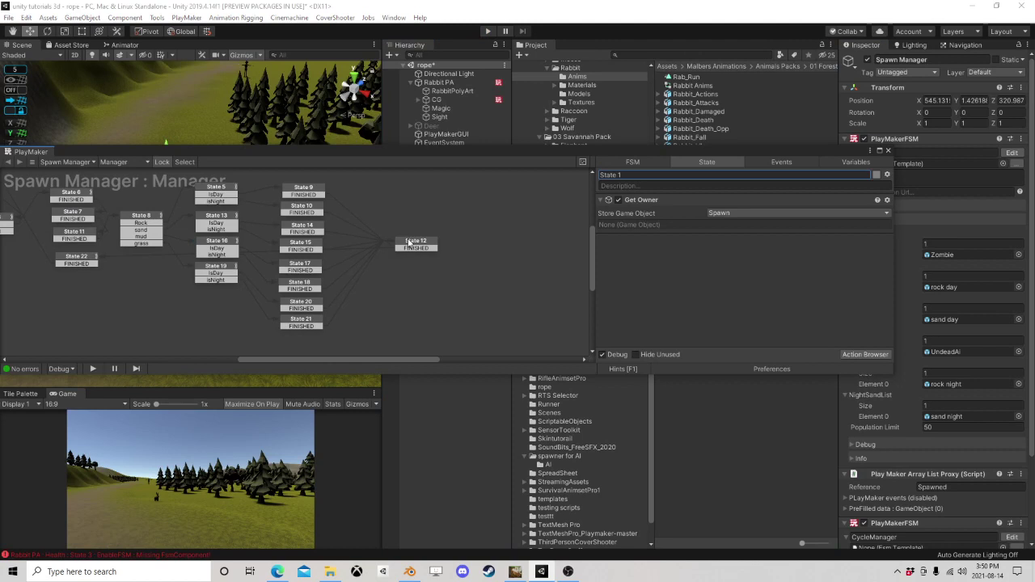
pyautogui.click(414, 243)
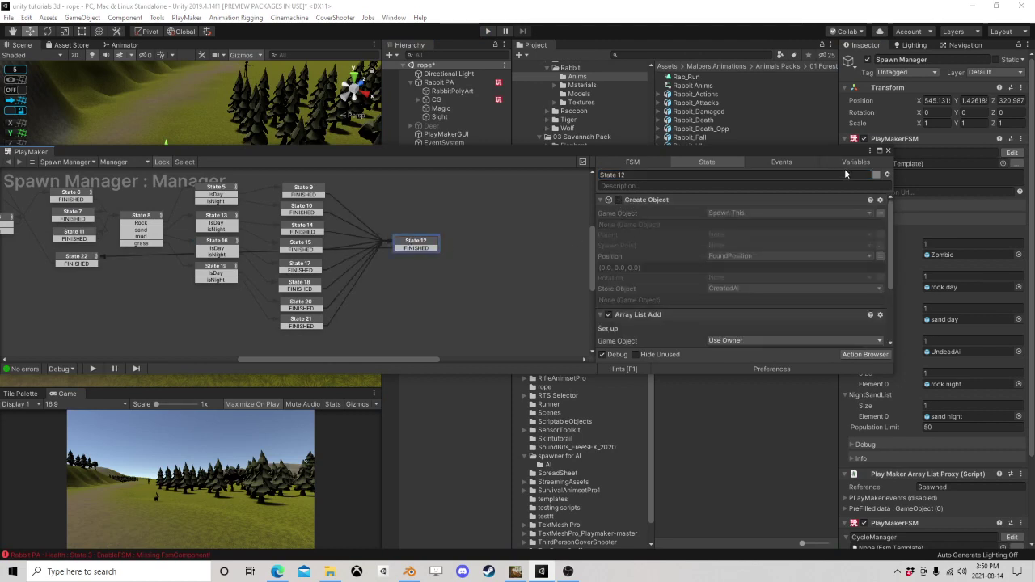
# Step: Disable the Array List Add action in State 12 of the Manager FSM and close the PlayMaker editor
pyautogui.scroll(-3, 711, 243)
pyautogui.click(610, 218)
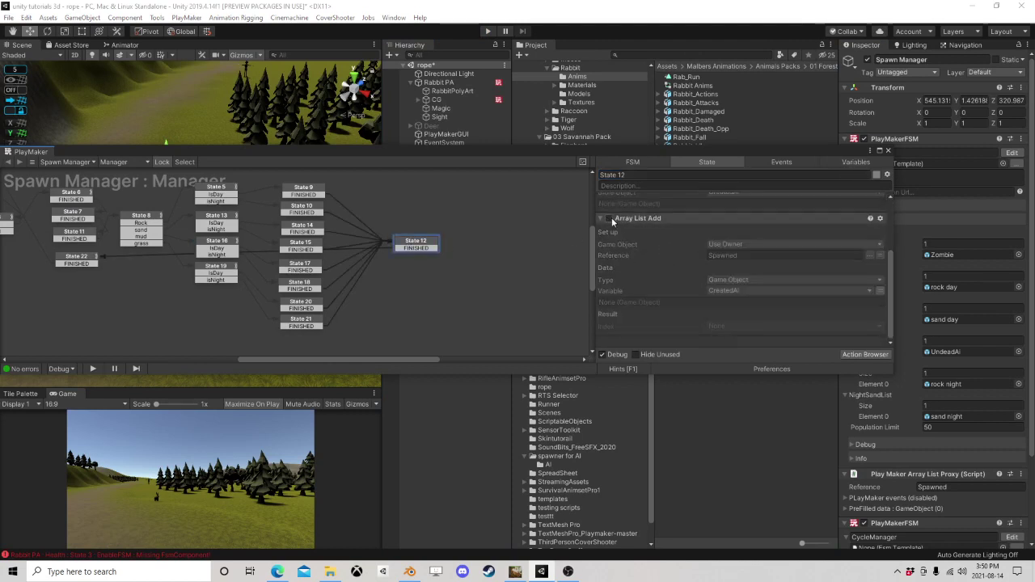
pyautogui.click(889, 151)
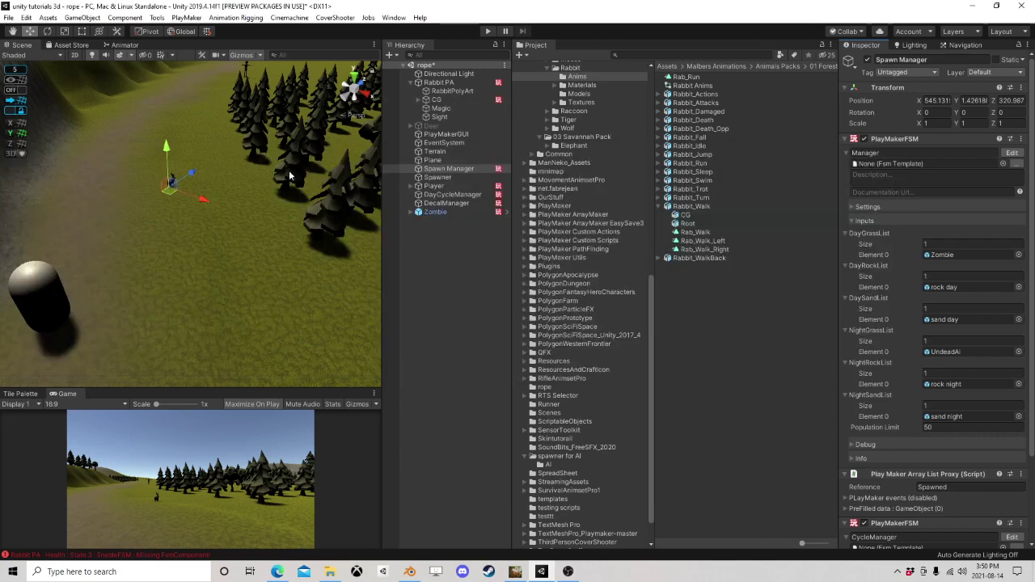
# Step: Bring the rabbit into view in the Scene view, run a play test and stop it
pyautogui.moveTo(130, 170); pyautogui.dragTo(251, 235, button='middle')
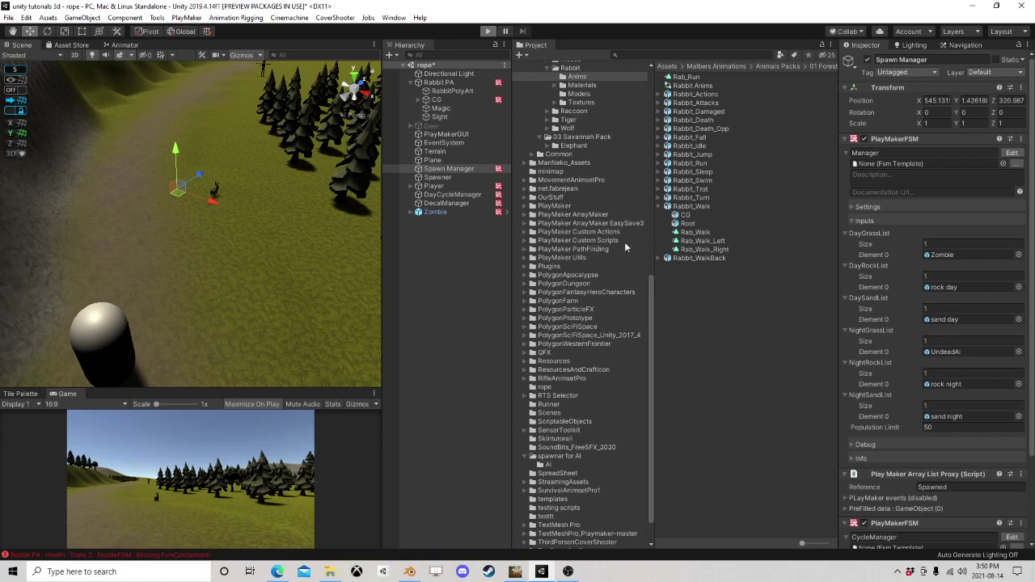
pyautogui.hotkey('ctrl', 'p')
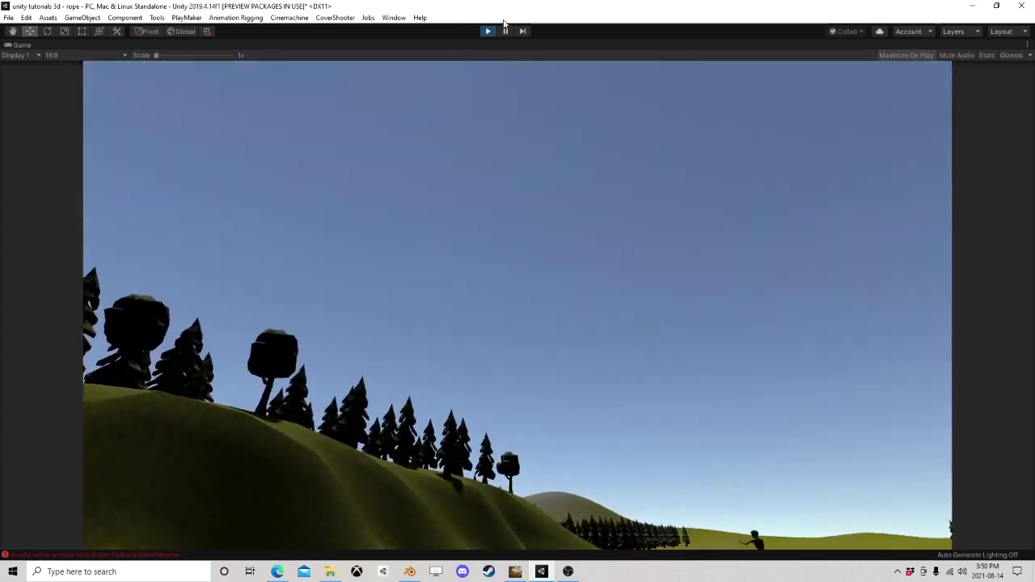
pyautogui.click(488, 31)
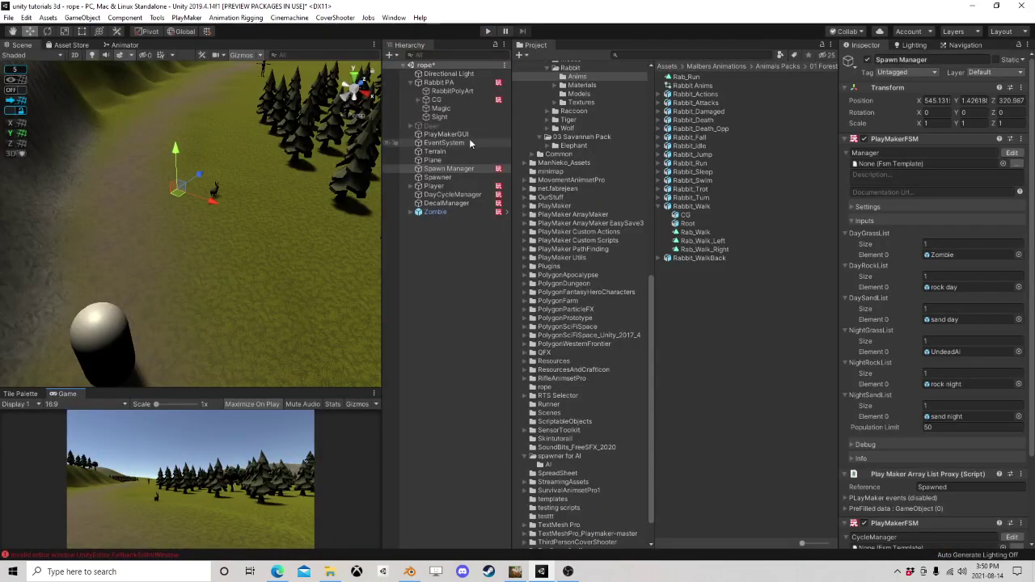
# Step: Open Rabbit PA's Ai Action FSM and select the Flee From state
pyautogui.click(439, 83)
pyautogui.scroll(-5, 955, 292)
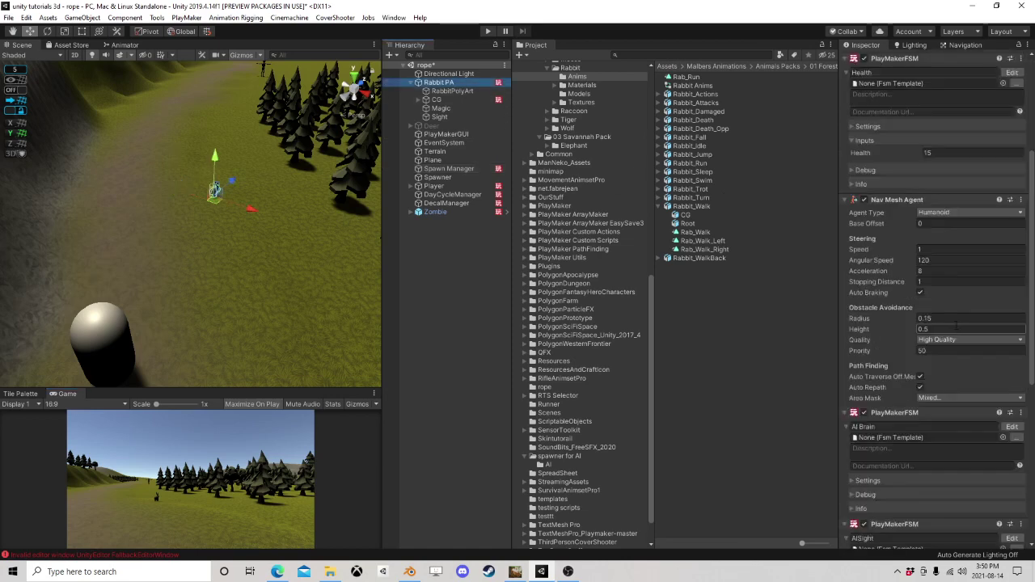
pyautogui.scroll(-4, 954, 323)
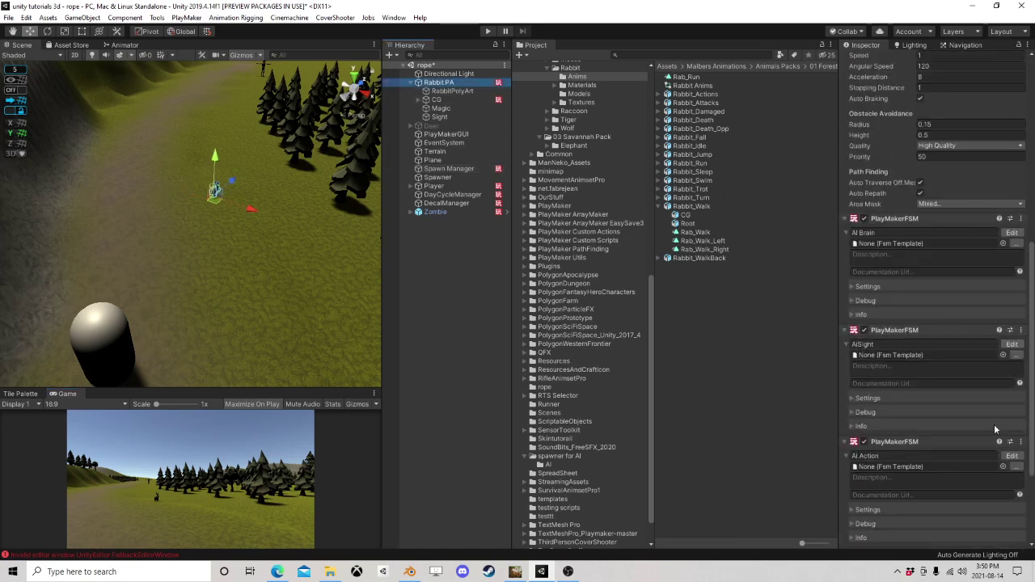
pyautogui.click(1012, 456)
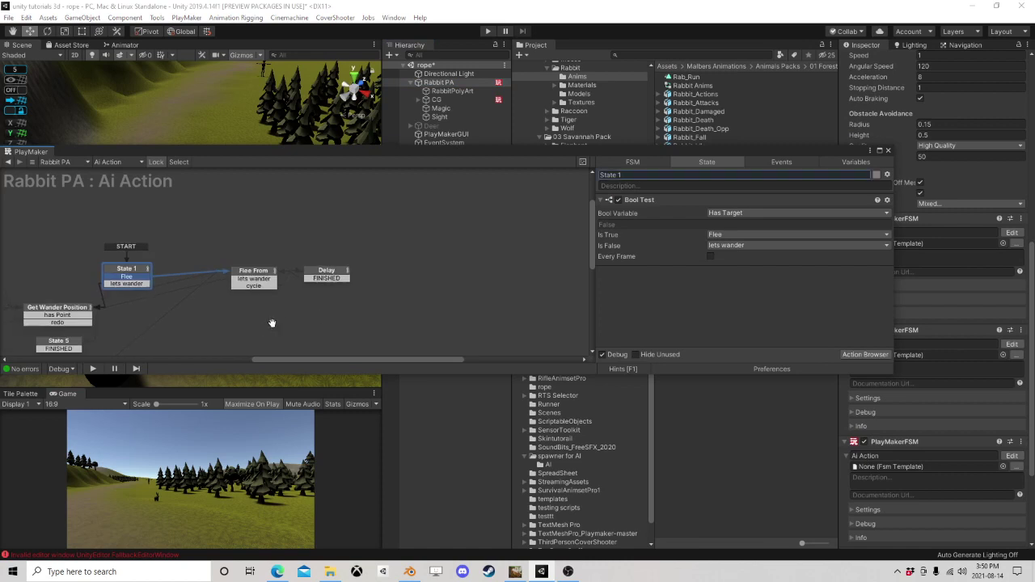
pyautogui.moveTo(271, 324); pyautogui.dragTo(388, 280, button='middle')
pyautogui.click(399, 232)
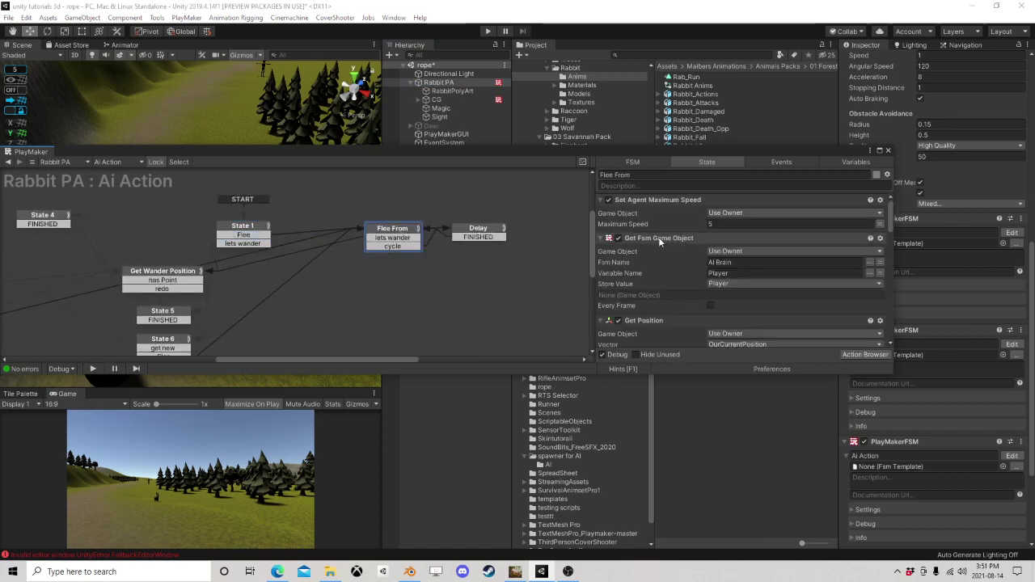
# Step: Review the Flee From state's position, subtract, normalize and multiply actions that compute the flee direction
pyautogui.scroll(-3, 661, 243)
pyautogui.scroll(-2, 673, 255)
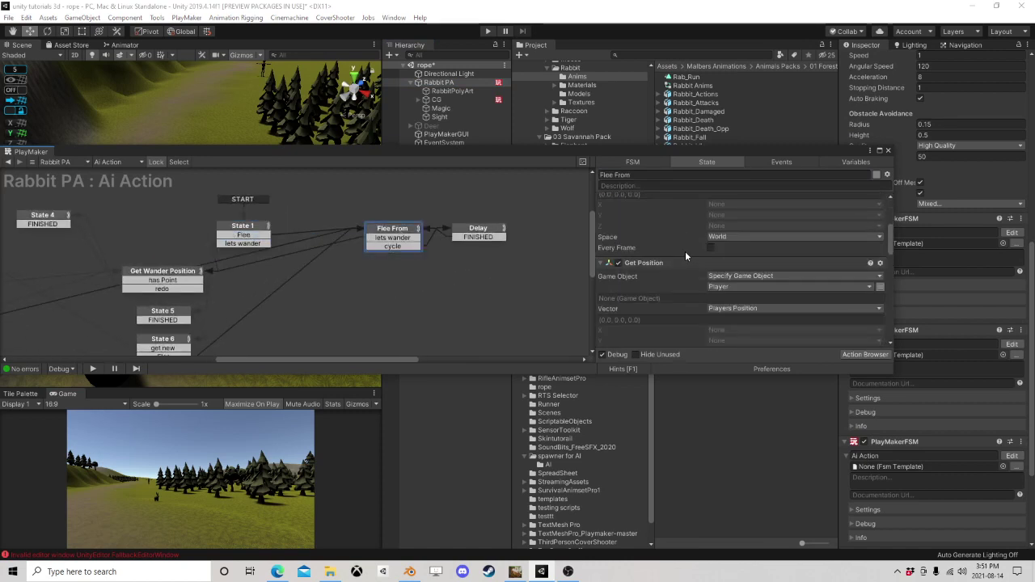
pyautogui.scroll(-5, 688, 259)
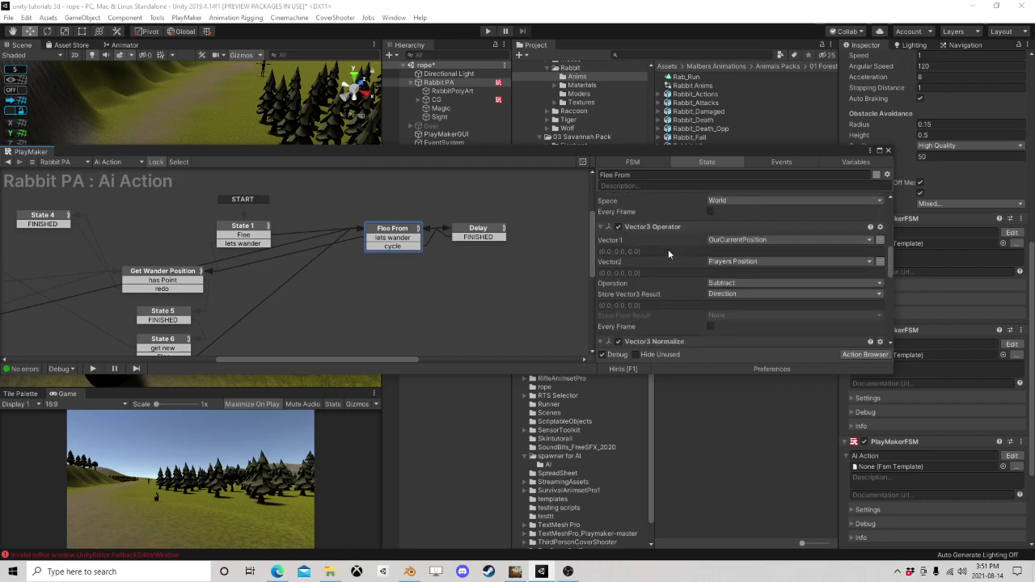
pyautogui.scroll(-2, 668, 248)
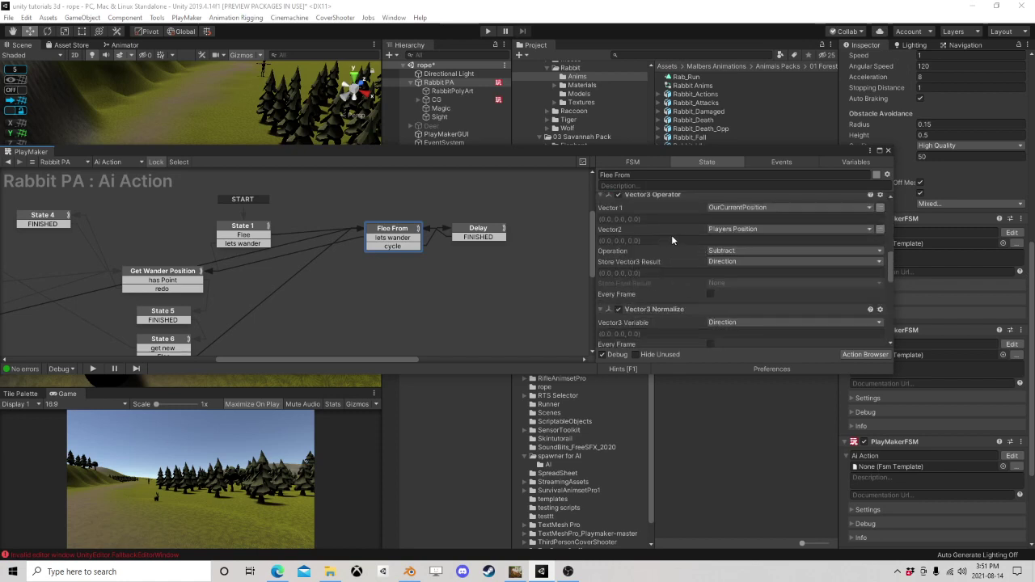
pyautogui.scroll(2, 671, 234)
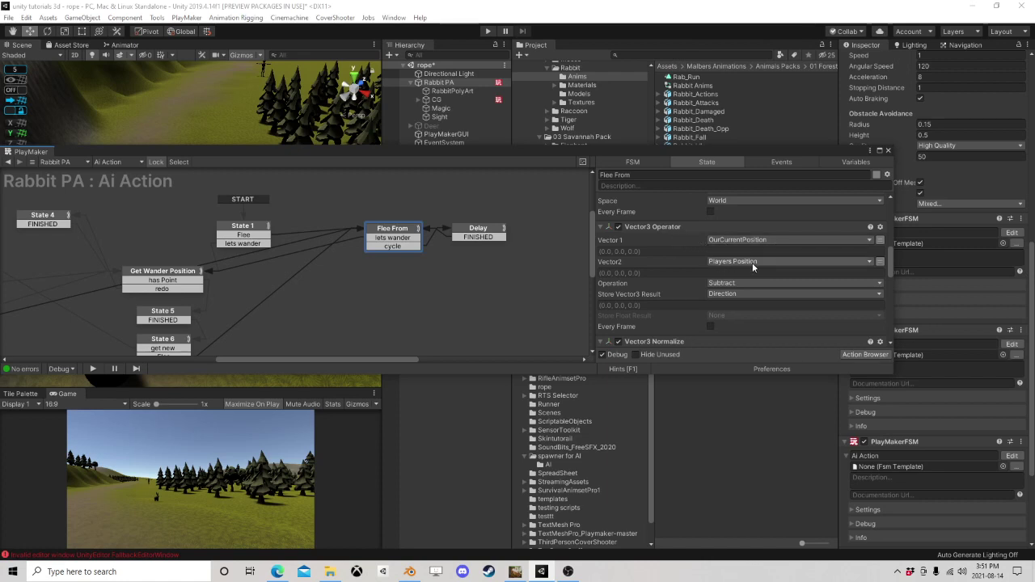
pyautogui.scroll(2, 738, 290)
pyautogui.scroll(-7, 703, 280)
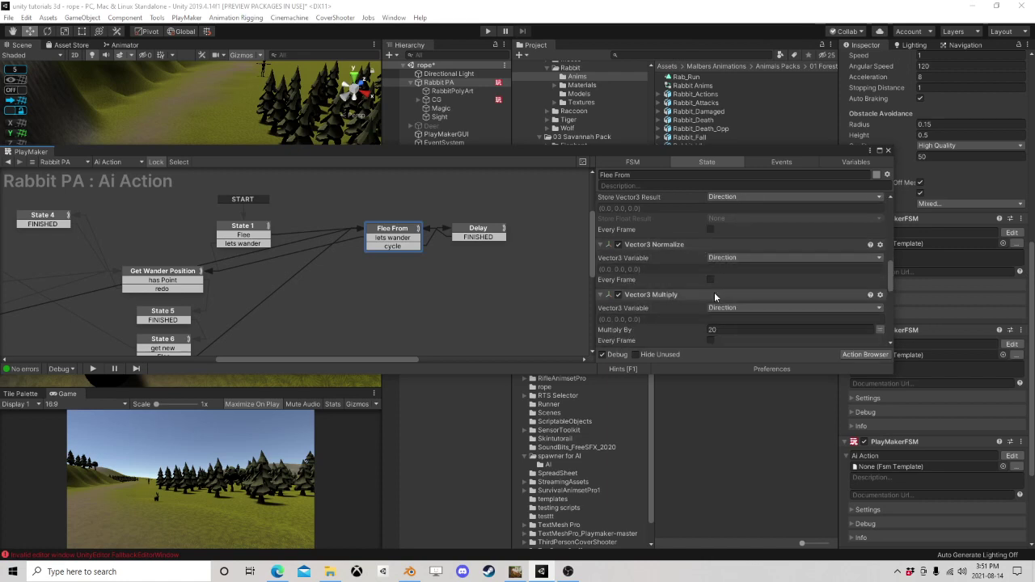
pyautogui.scroll(-4, 734, 296)
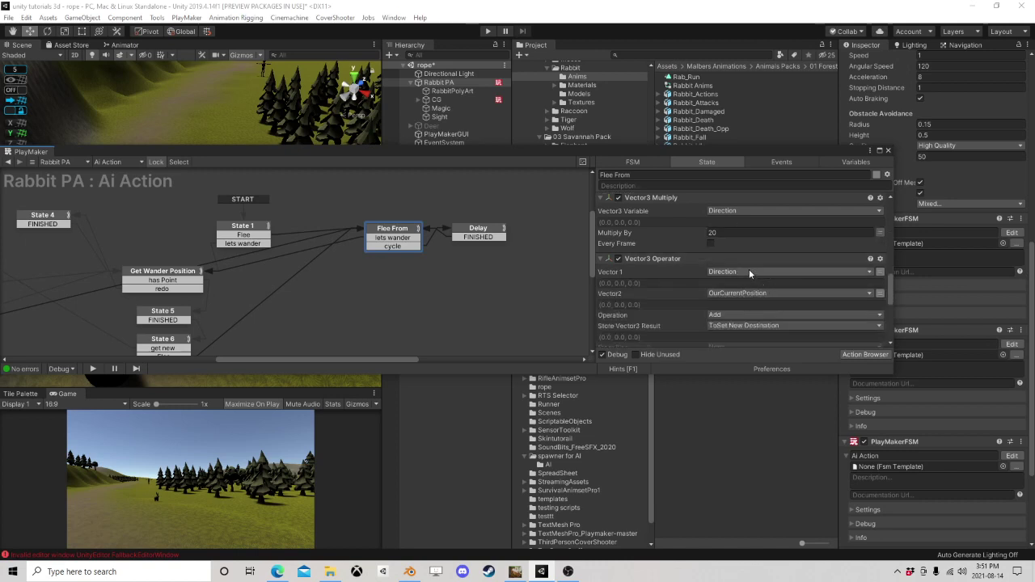
# Step: In Flee From's adding Vector3 Operator, set Vector 1 to OurCurrentPosition and Vector2 to Direction, and review the actions below it
pyautogui.click(740, 271)
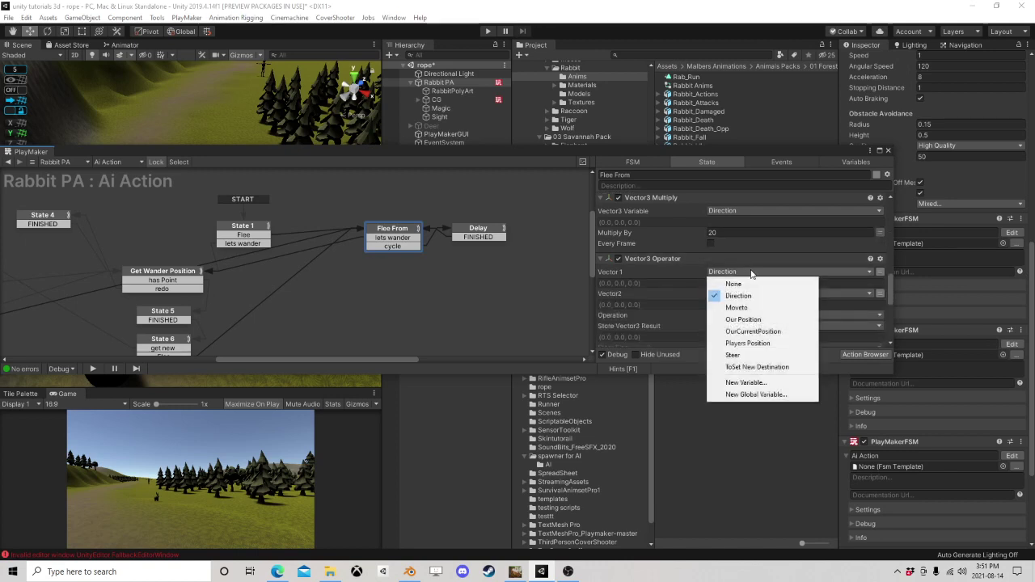
pyautogui.click(762, 335)
pyautogui.click(738, 295)
pyautogui.click(756, 349)
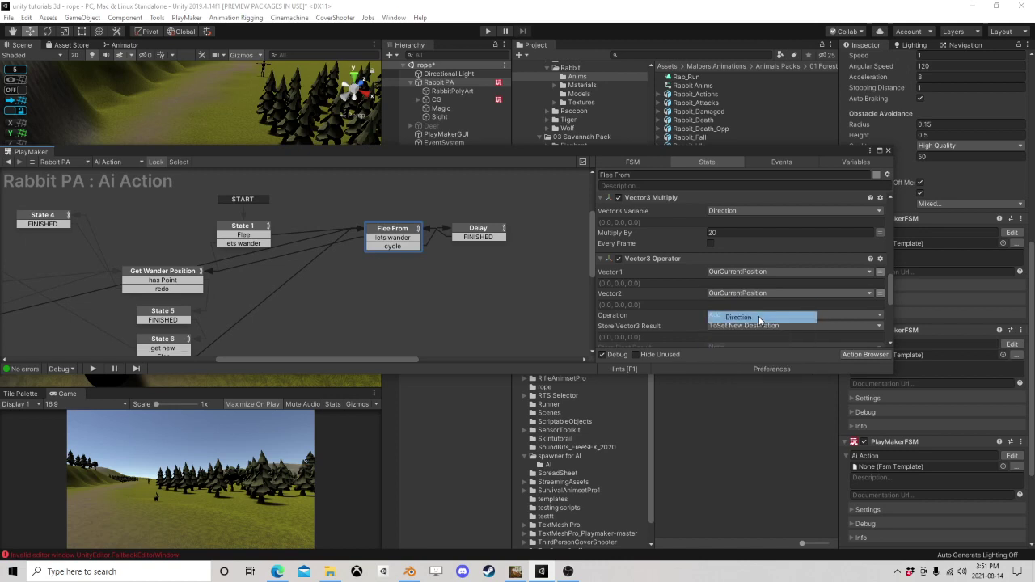
pyautogui.scroll(-2, 776, 283)
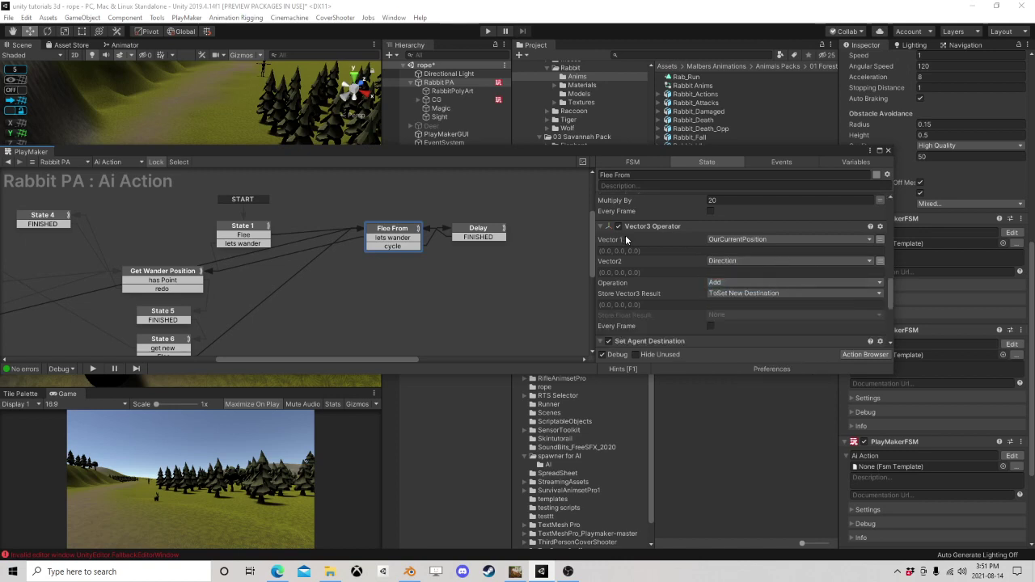
pyautogui.scroll(-3, 752, 291)
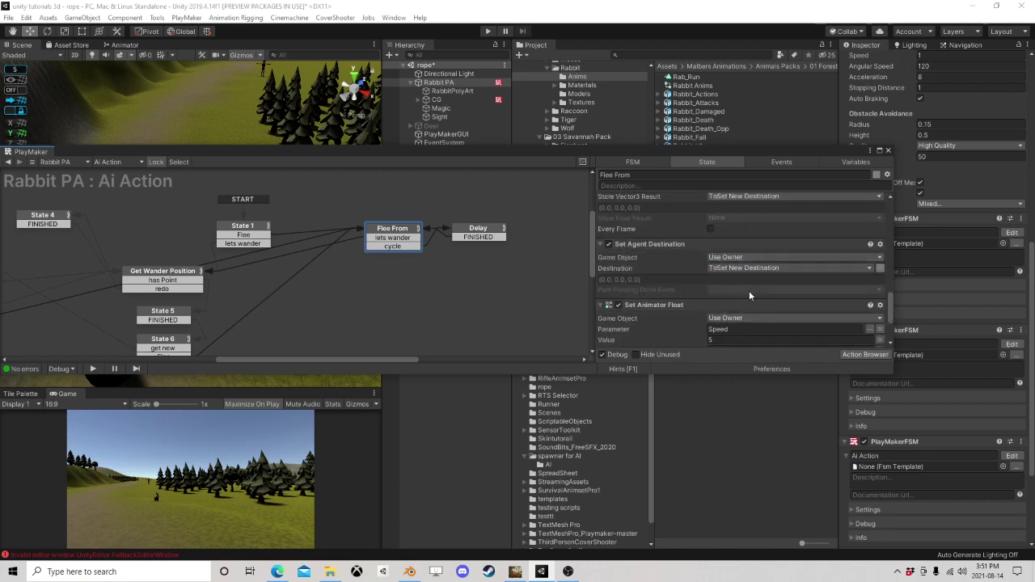
pyautogui.scroll(-3, 770, 275)
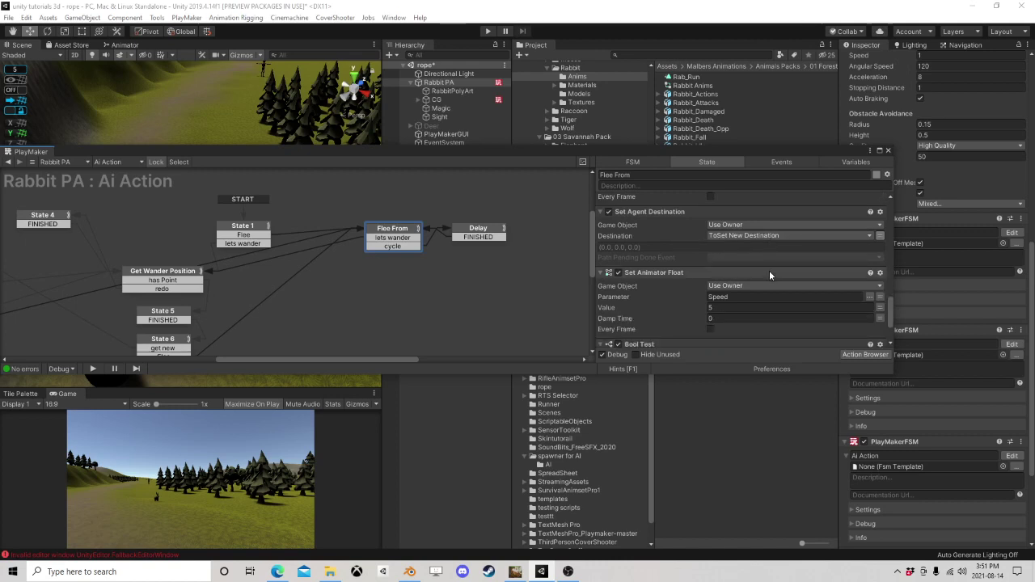
pyautogui.scroll(2, 769, 271)
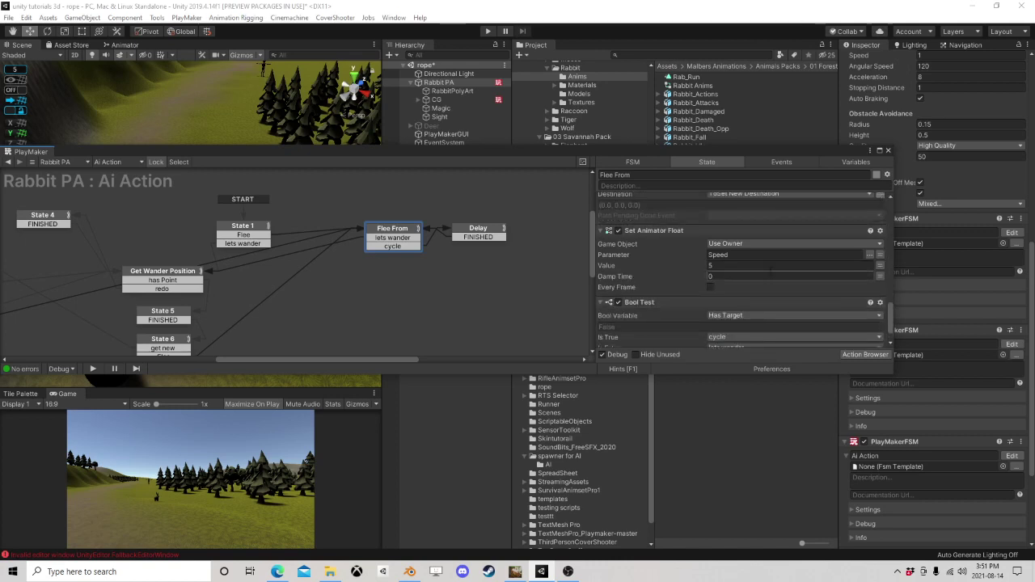
pyautogui.scroll(1, 748, 260)
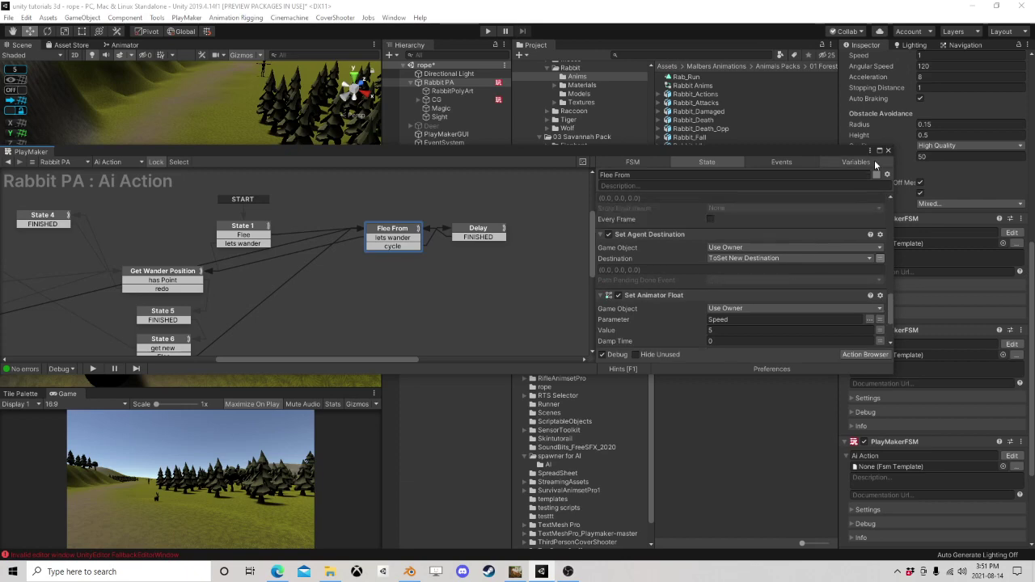
# Step: Close the PlayMaker editor, run and pause a play test, and frame Rabbit PA in the Scene view
pyautogui.click(889, 151)
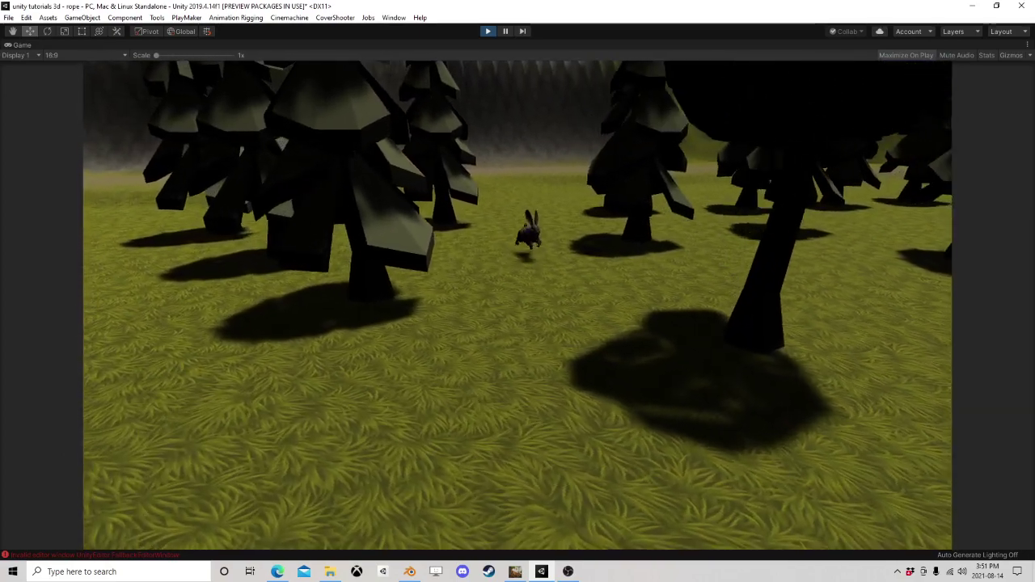
pyautogui.click(505, 31)
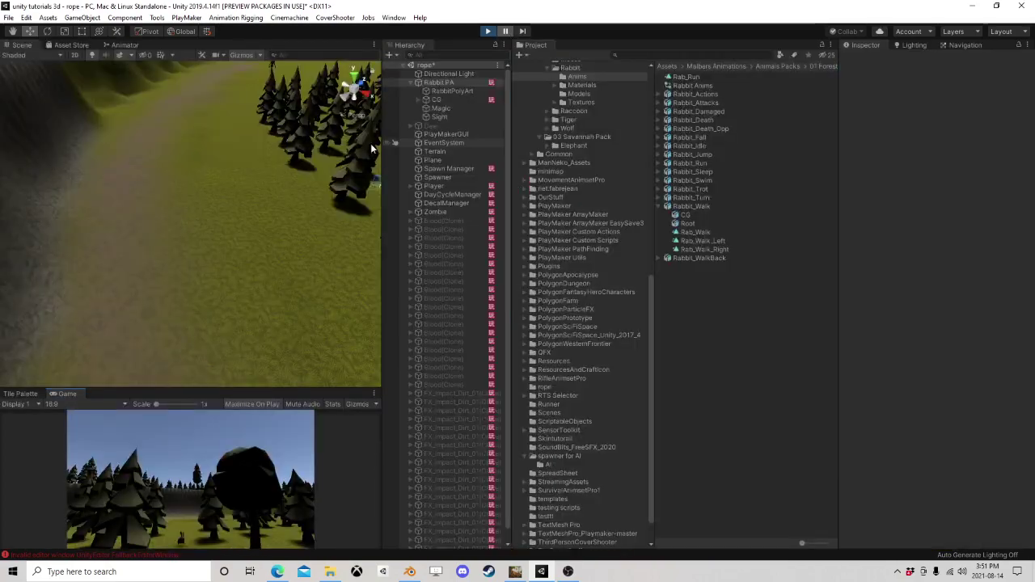
pyautogui.click(438, 82)
pyautogui.press('f')
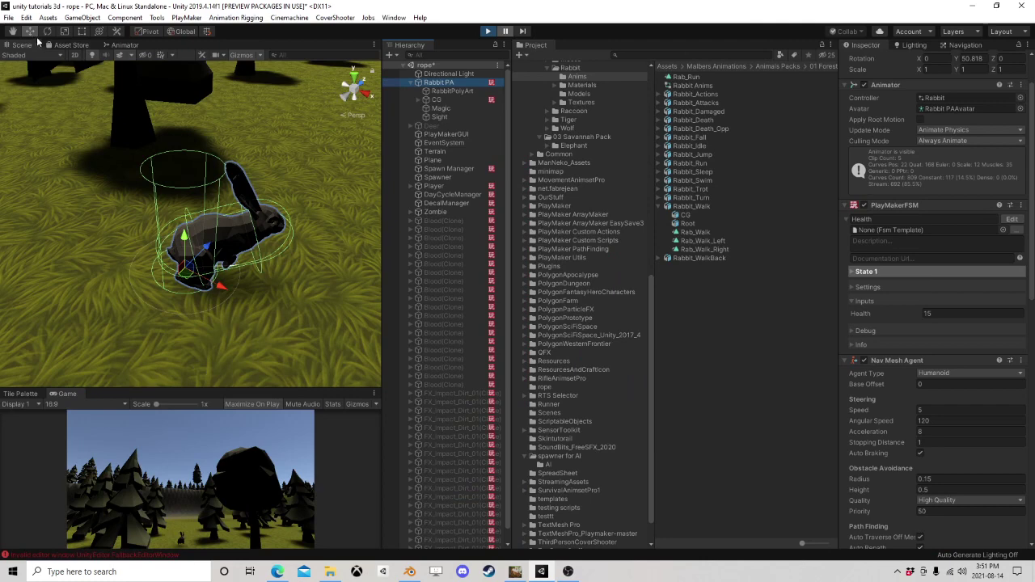
pyautogui.scroll(-10, 243, 240)
pyautogui.moveTo(292, 242); pyautogui.dragTo(270, 248, button='right')
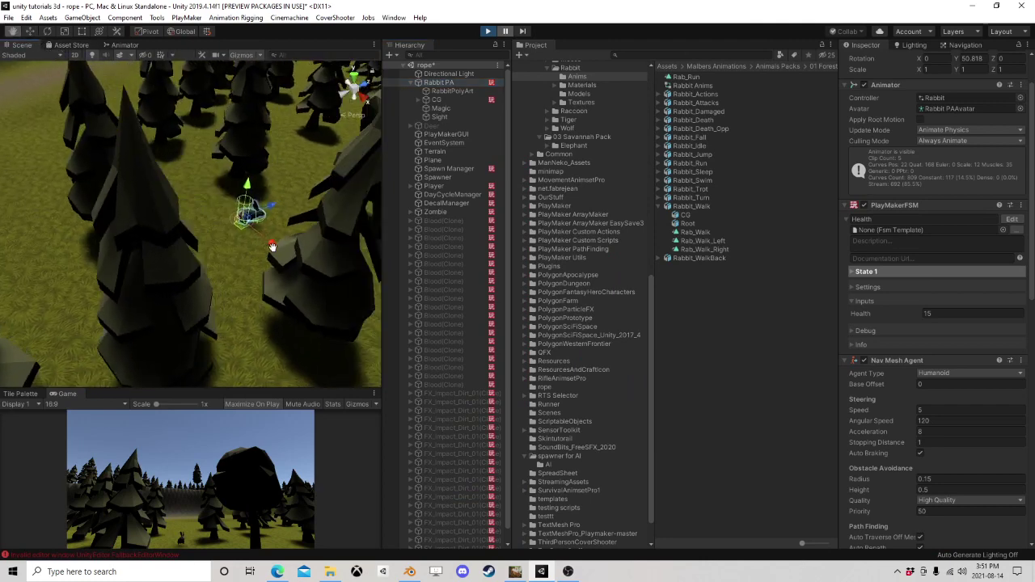
# Step: Watch Rabbit PA's Ai Action FSM during the resumed play test, pause it and inspect Flee From's Vector3 values
pyautogui.scroll(-10, 979, 454)
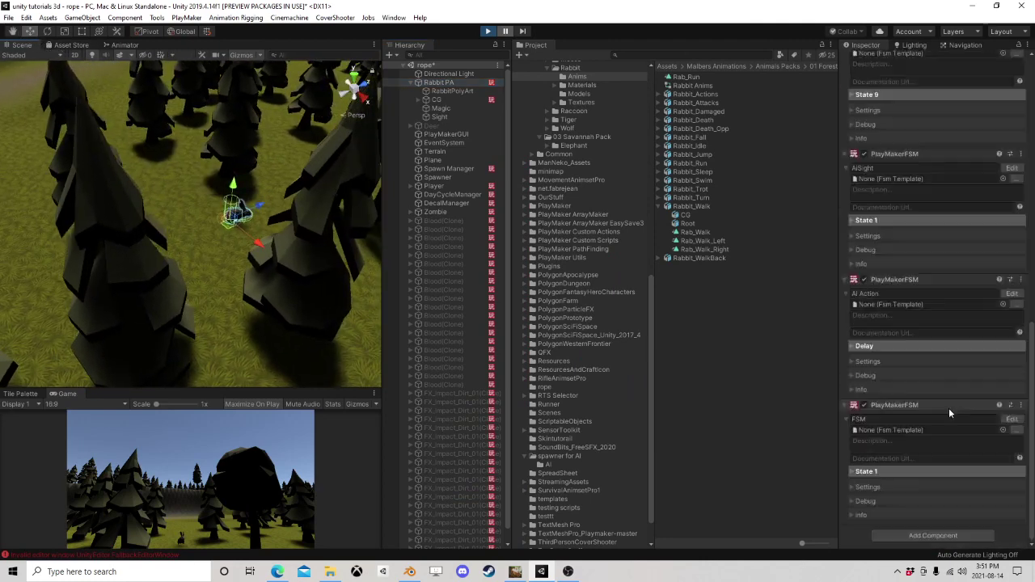
pyautogui.click(1011, 294)
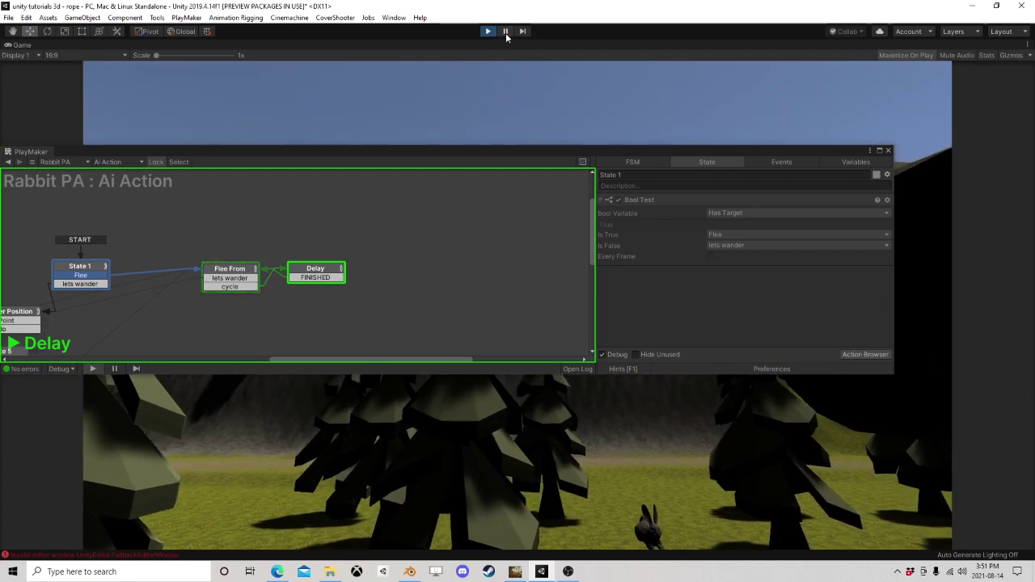
pyautogui.click(506, 33)
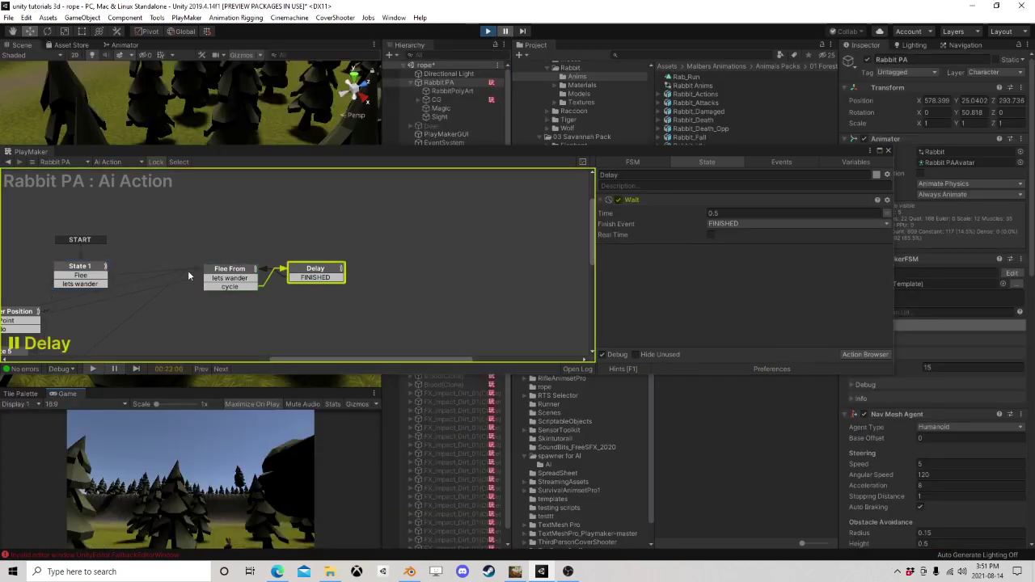
pyautogui.click(229, 272)
pyautogui.scroll(-5, 728, 286)
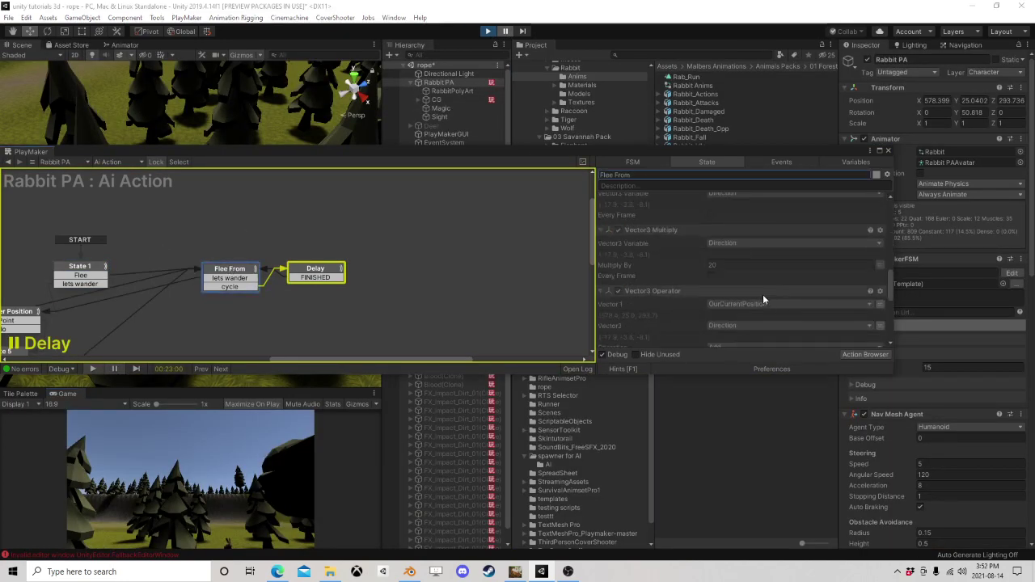
pyautogui.scroll(-2, 763, 299)
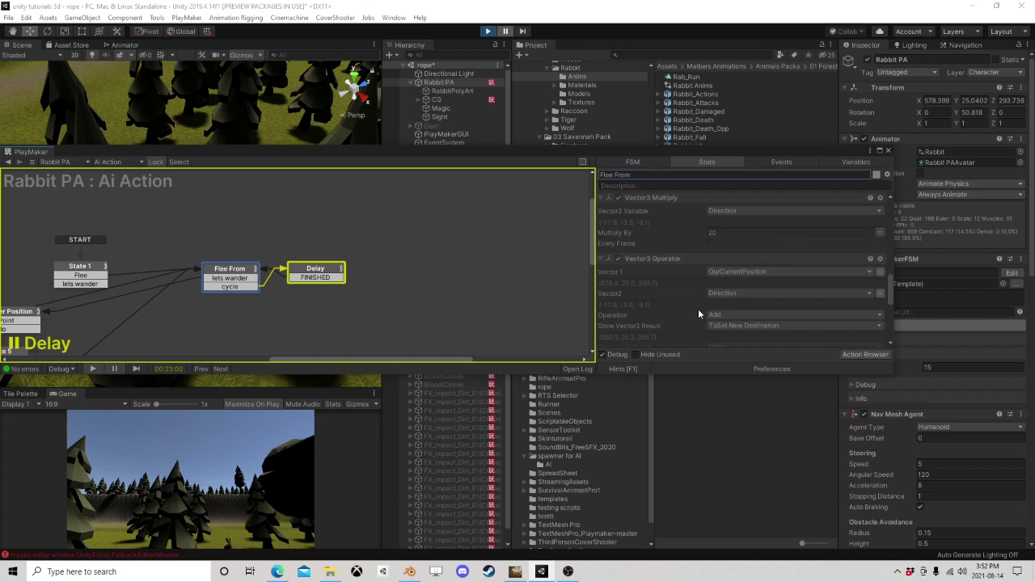
# Step: Move the PlayMaker editor aside, stop the play test and add a 3D Sphere to the scene
pyautogui.moveTo(745, 157); pyautogui.dragTo(168, 128)
pyautogui.click(487, 32)
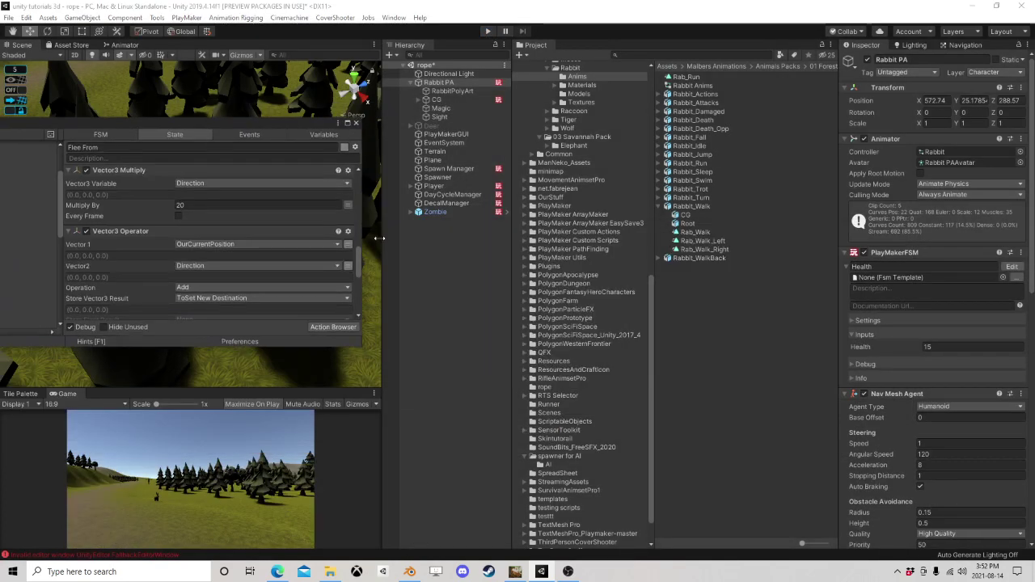
pyautogui.rightClick(431, 248)
pyautogui.moveTo(470, 364)
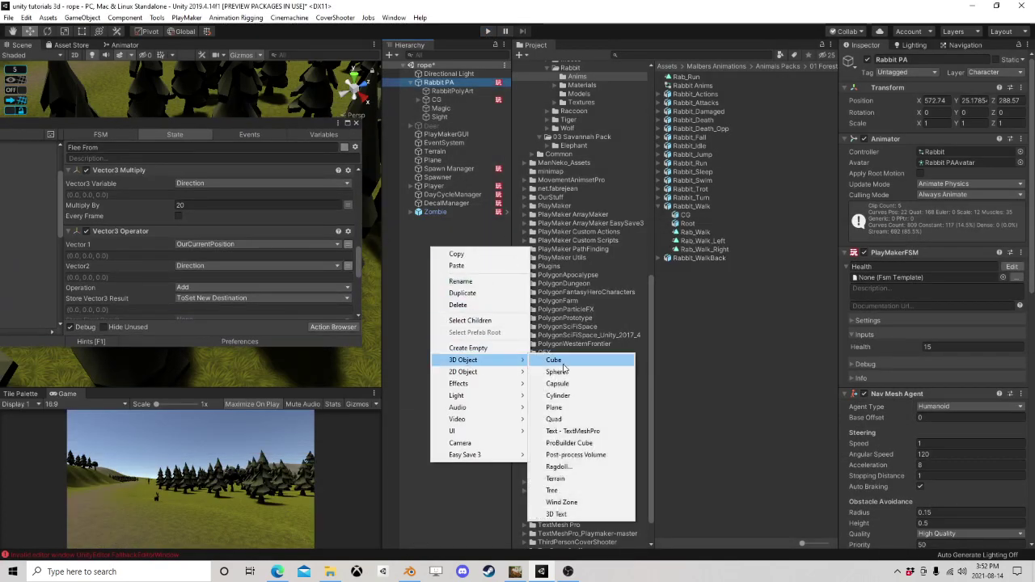
pyautogui.click(567, 374)
# Step: Add a Set Position action to the Flee From state through an action search for "set pos"
pyautogui.scroll(-5, 198, 254)
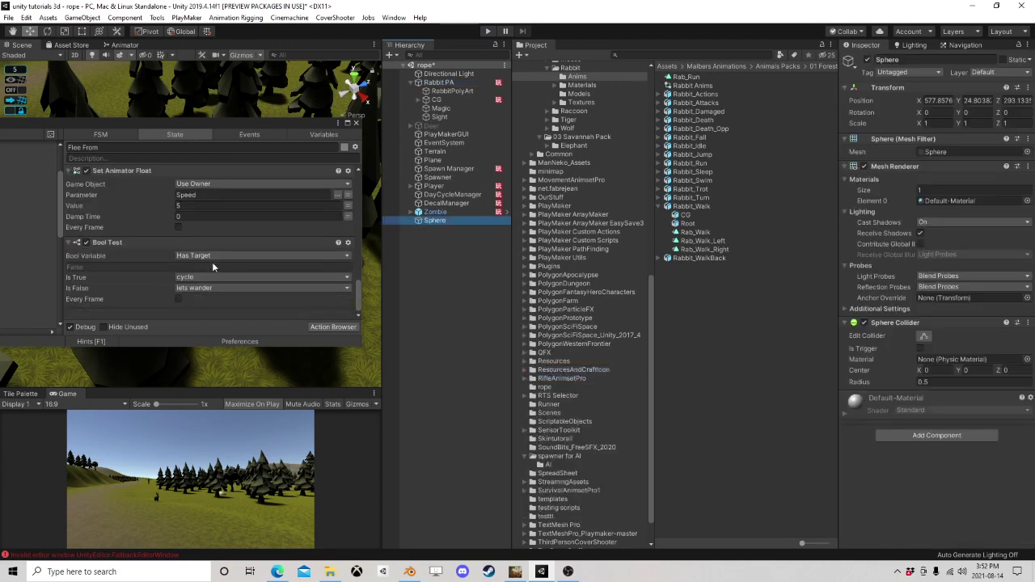
pyautogui.click(319, 327)
pyautogui.write('set p')
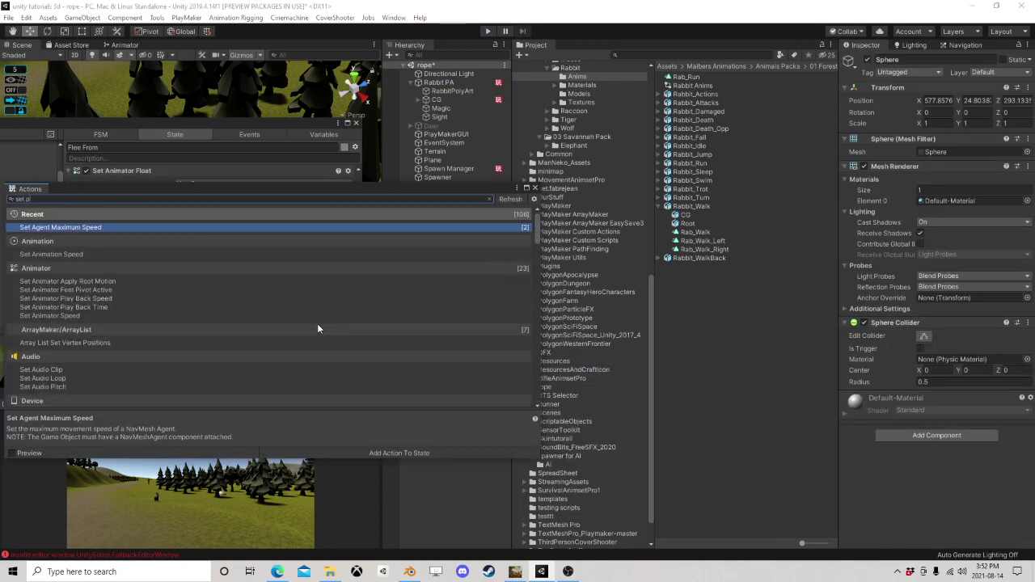
pyautogui.write('os')
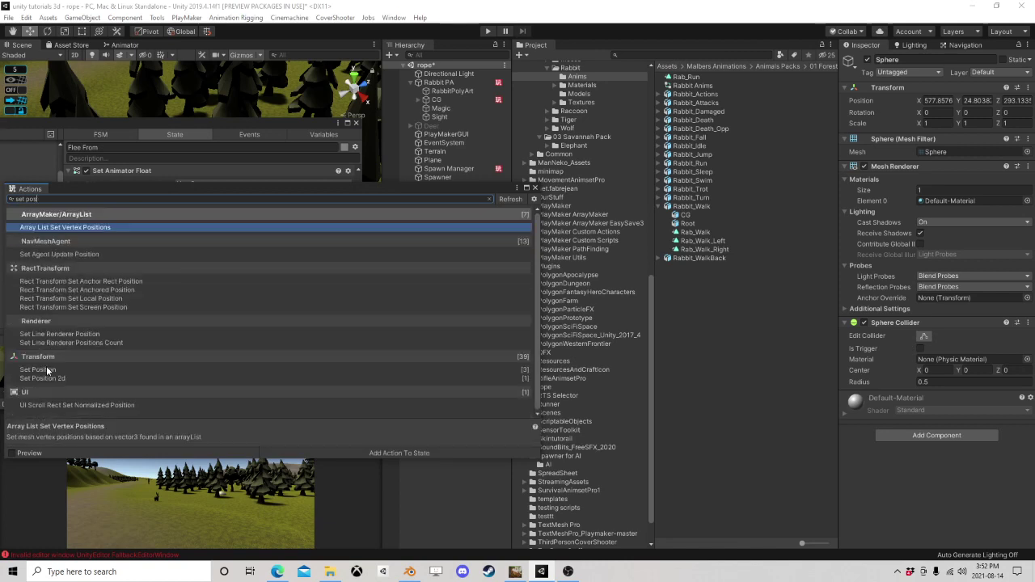
pyautogui.doubleClick(48, 369)
pyautogui.click(534, 189)
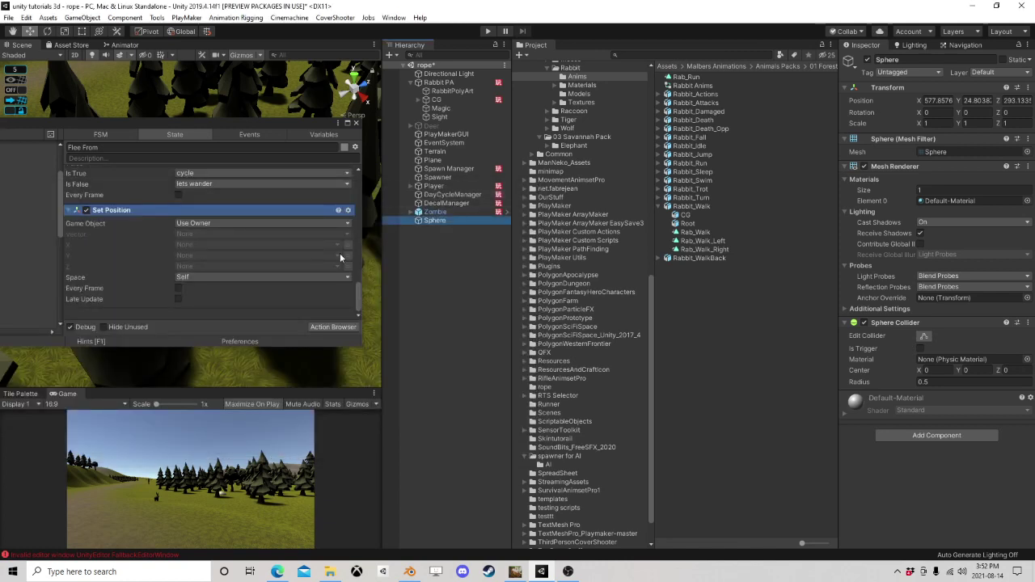
# Step: Set Flee From's Set Position to target the Sphere in World space, with ToSet New Destination as its Vector
pyautogui.click(317, 225)
pyautogui.click(214, 246)
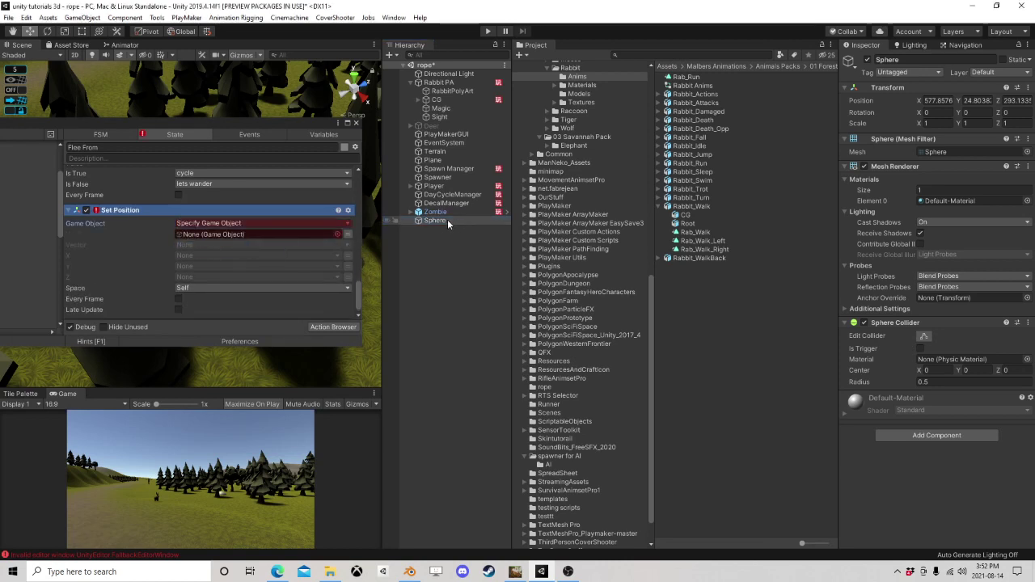
pyautogui.moveTo(245, 234); pyautogui.dragTo(243, 234)
pyautogui.click(204, 301)
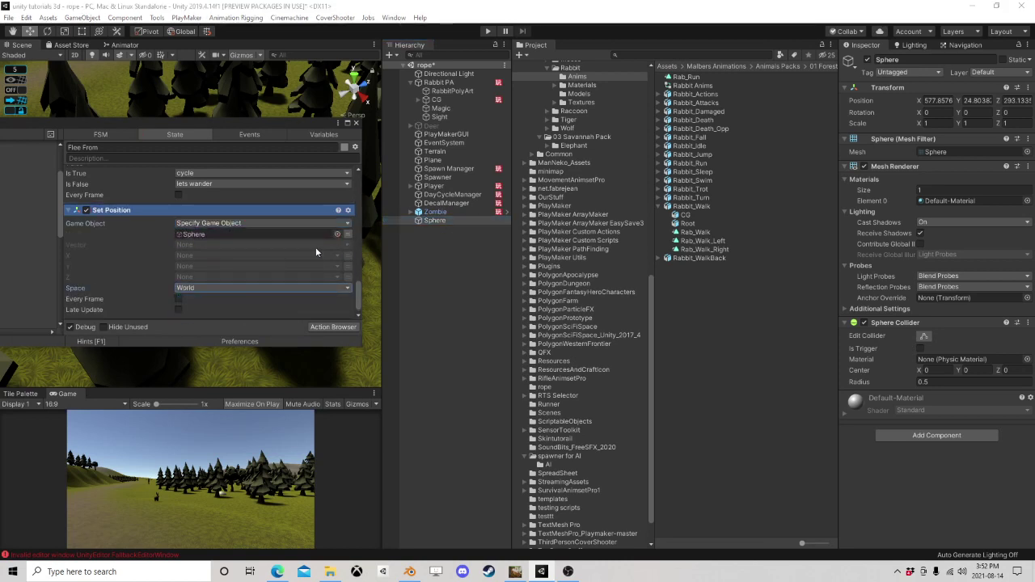
pyautogui.click(315, 245)
pyautogui.click(225, 339)
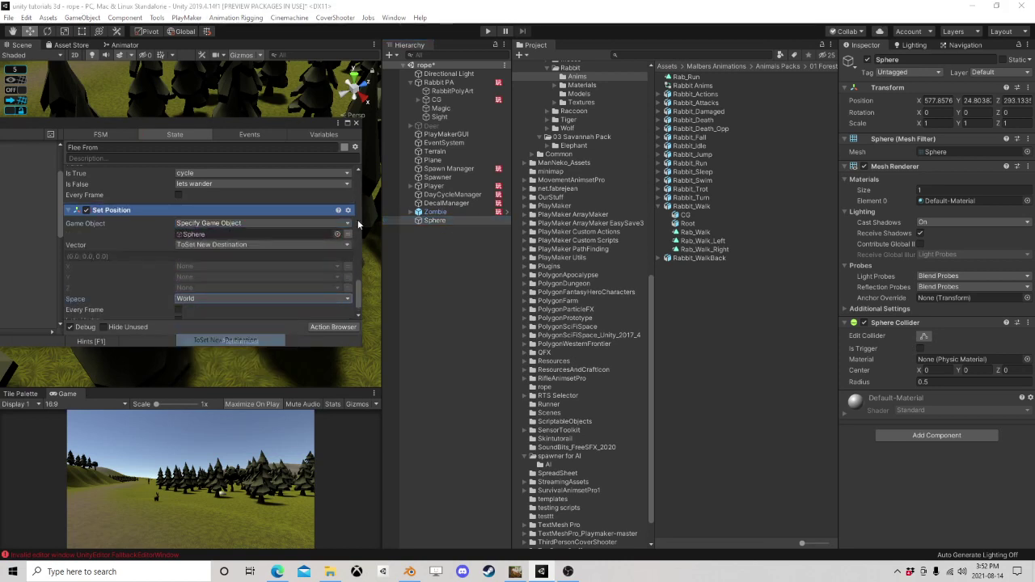
# Step: Close the PlayMaker editor, run a play test to check the Sphere marker, and stop it
pyautogui.click(356, 123)
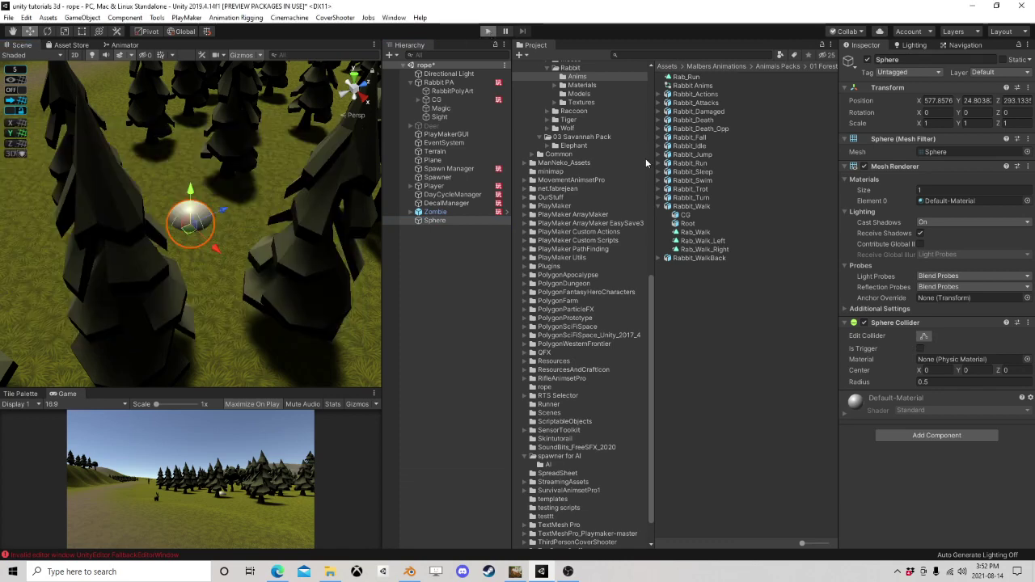
pyautogui.hotkey('ctrl', 'p')
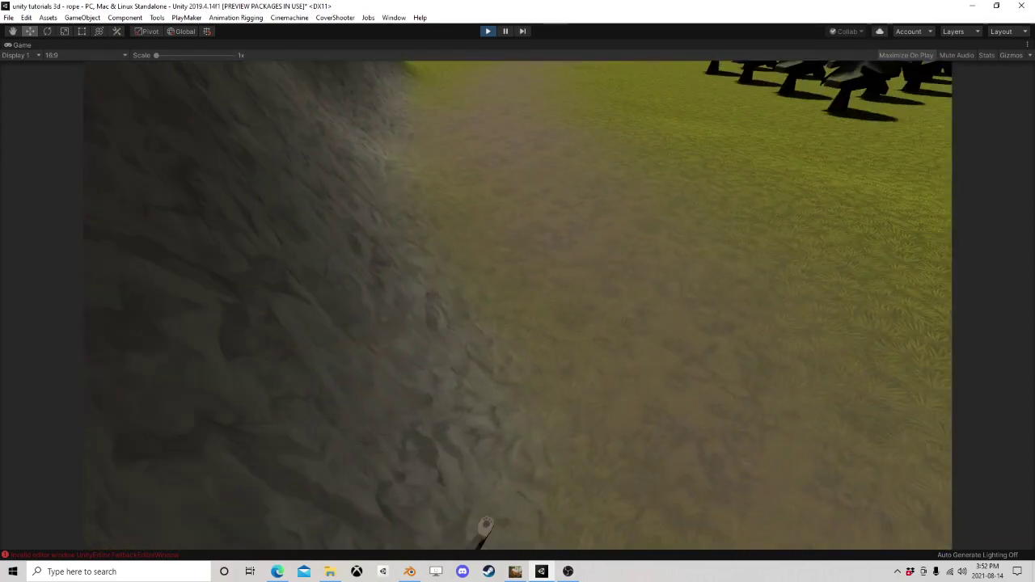
pyautogui.press('Escape')
pyautogui.click(488, 31)
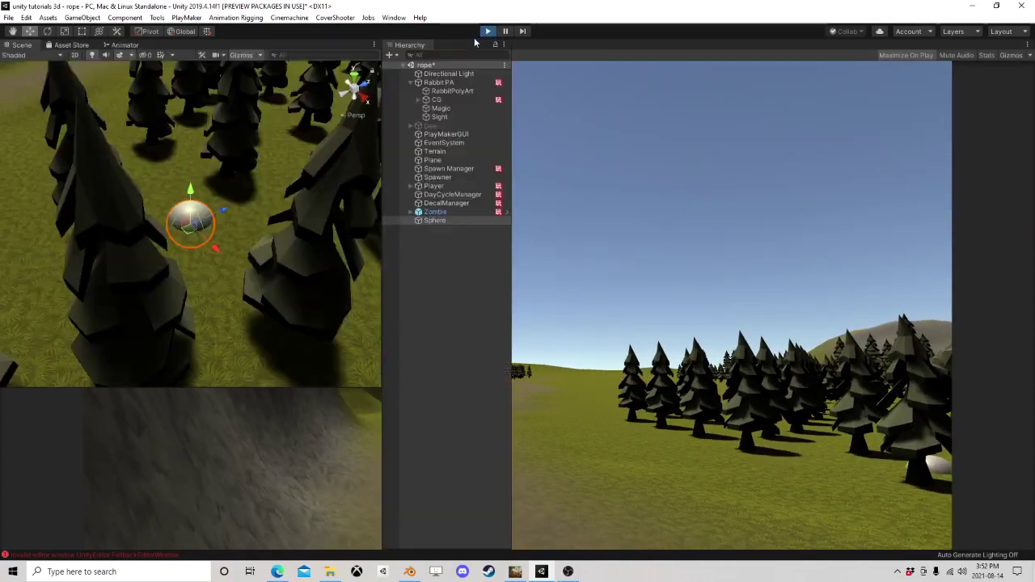
# Step: Reopen Rabbit PA's Ai Action FSM and reorder Flee From's actions so Set Position precedes Set Agent Destination
pyautogui.click(438, 83)
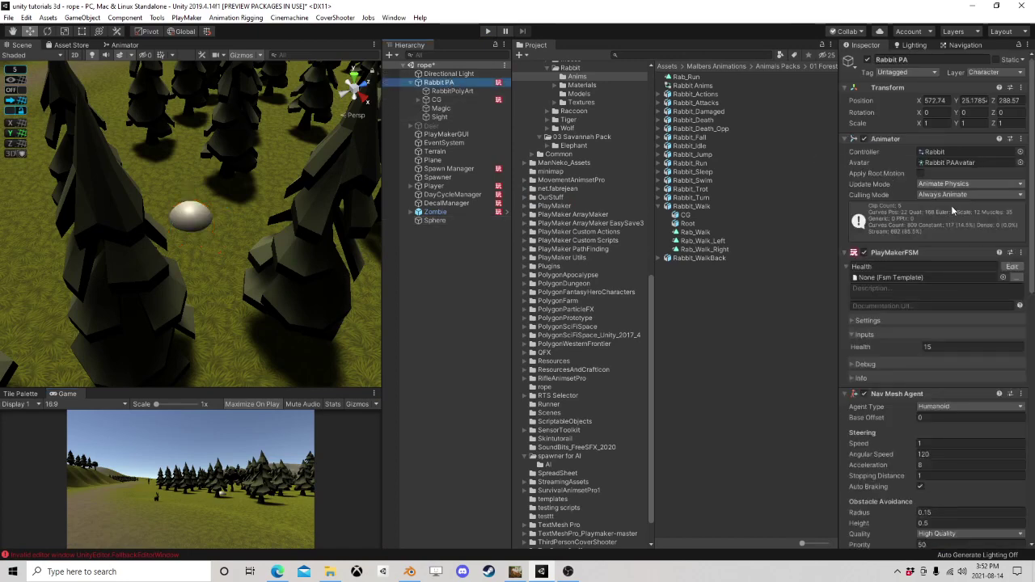
pyautogui.scroll(-10, 916, 283)
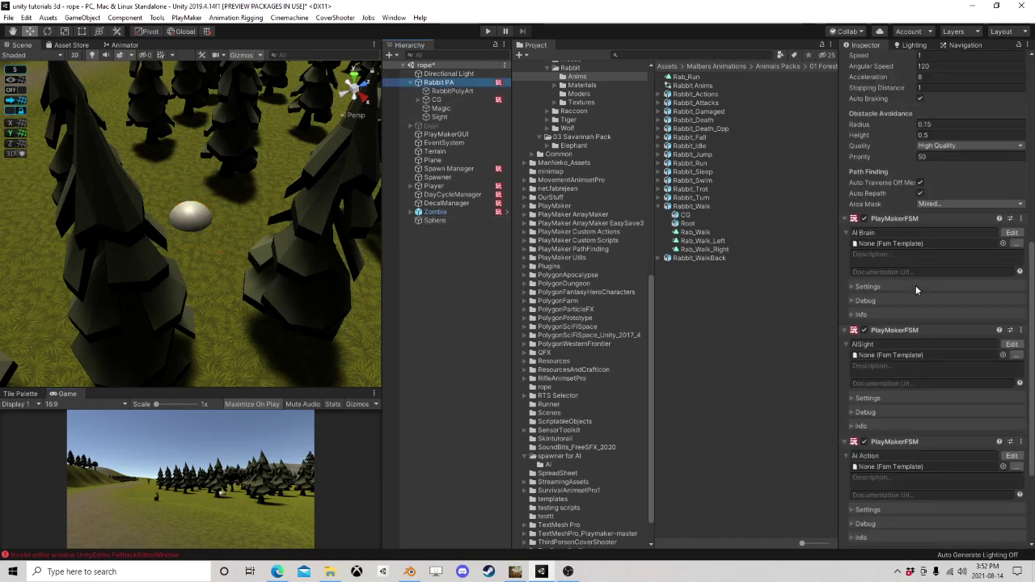
pyautogui.click(1012, 457)
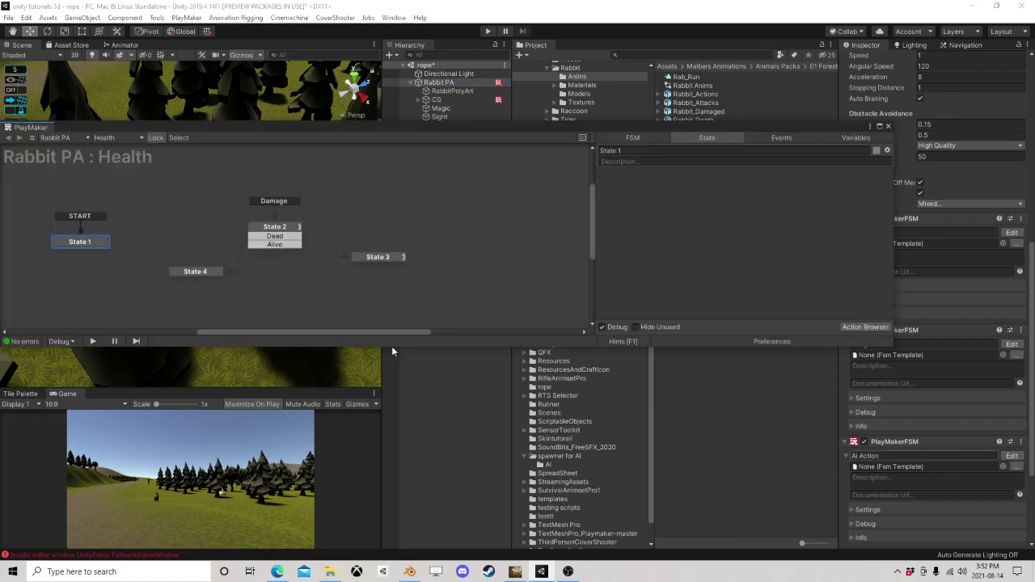
pyautogui.click(222, 246)
pyautogui.scroll(-10, 673, 267)
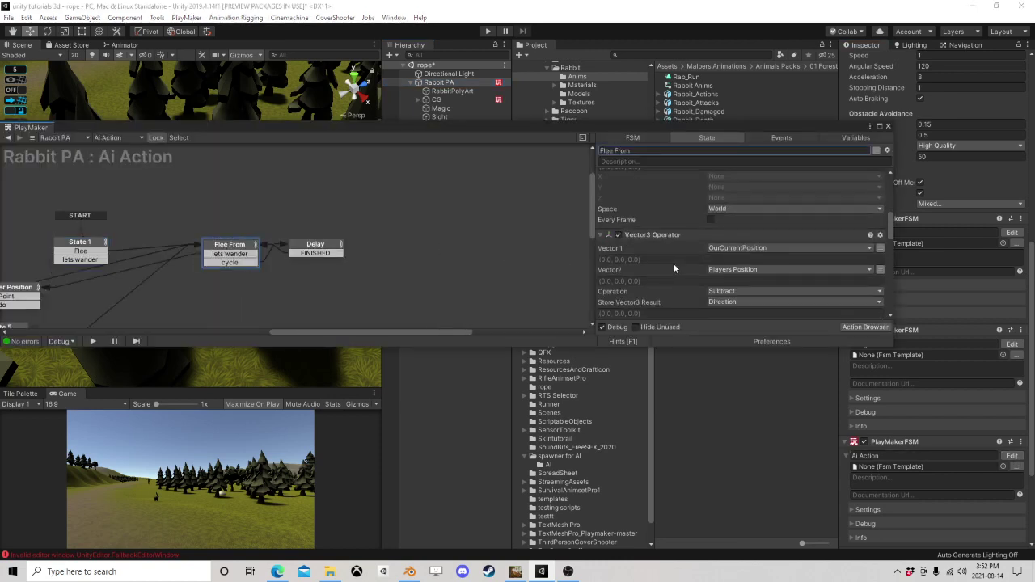
pyautogui.scroll(3, 657, 236)
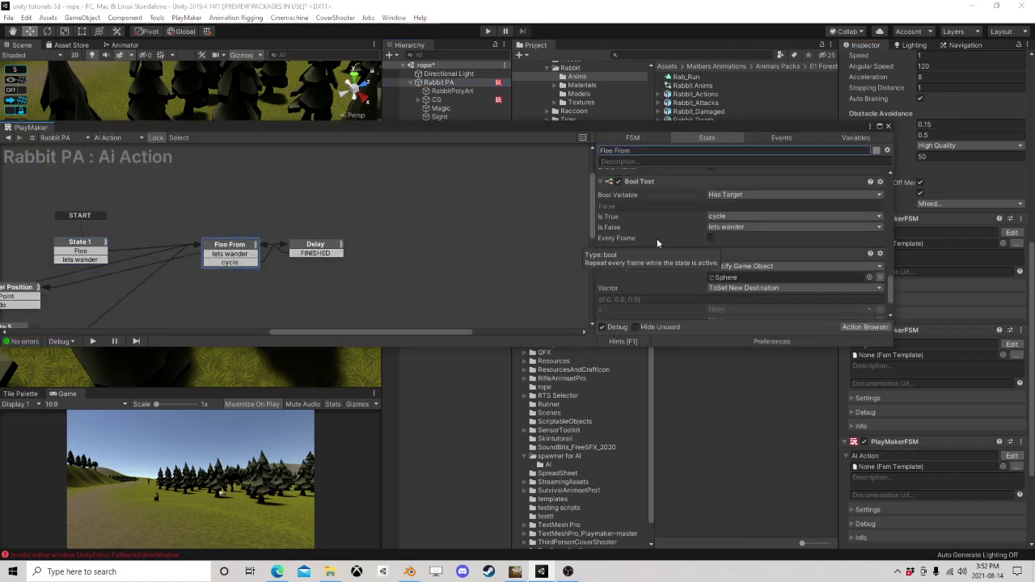
pyautogui.scroll(-3, 669, 202)
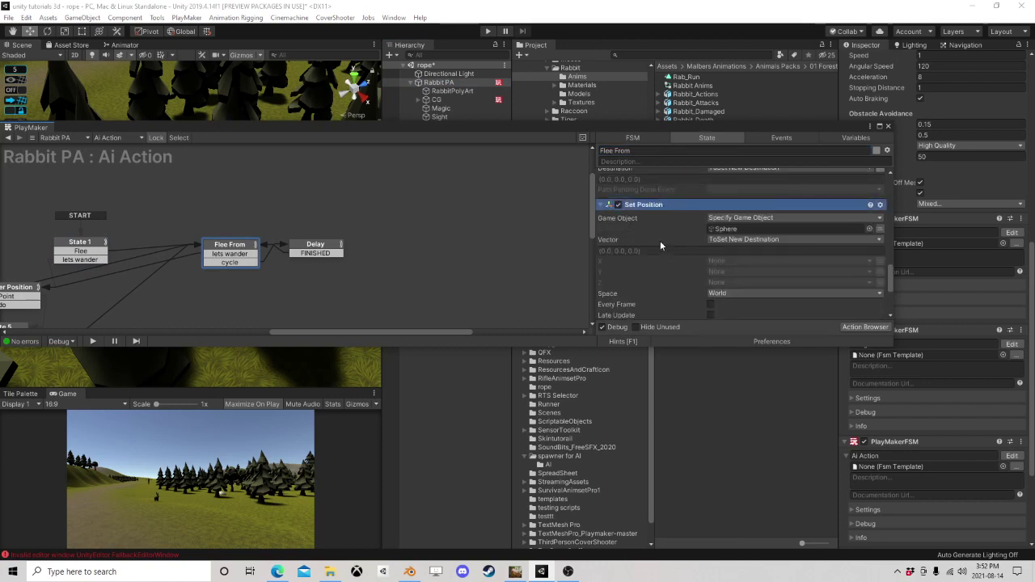
pyautogui.scroll(3, 660, 243)
pyautogui.rightClick(660, 210)
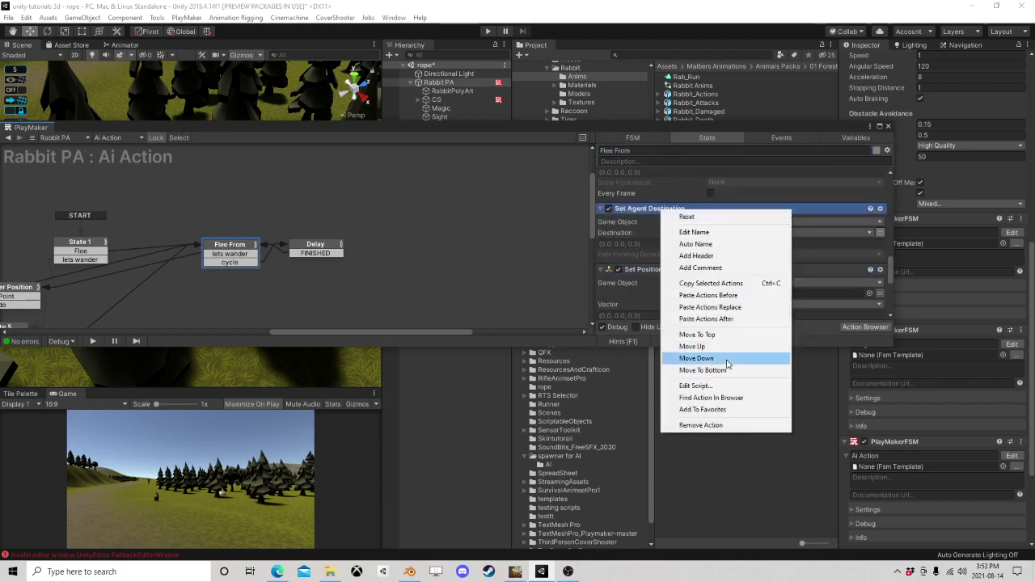
pyautogui.click(697, 358)
# Step: Examine the order and vector settings of Flee From's actions, and close the PlayMaker editor
pyautogui.scroll(3, 728, 267)
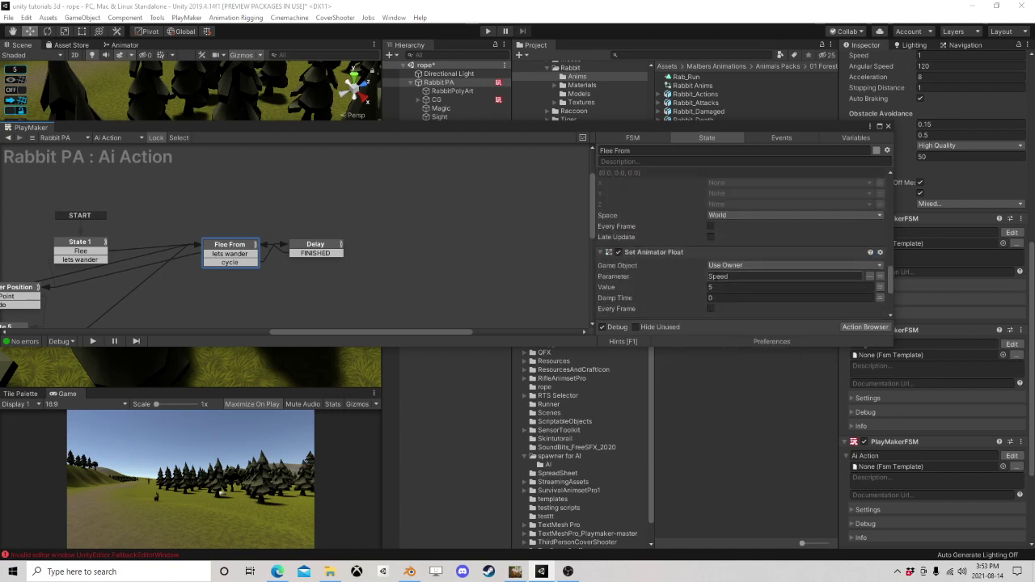
pyautogui.scroll(1, 715, 281)
pyautogui.scroll(1, 727, 272)
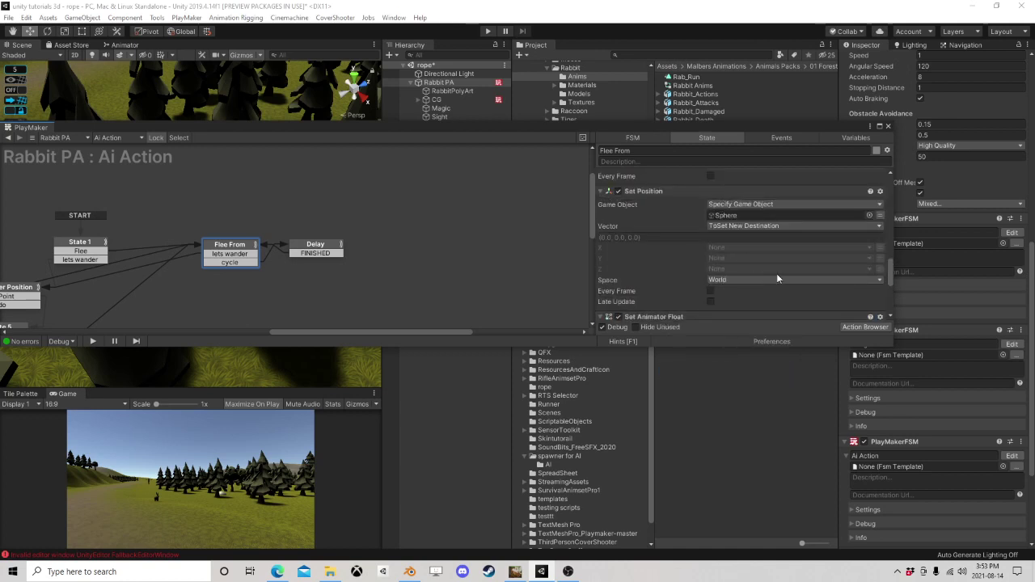
pyautogui.scroll(-2, 776, 279)
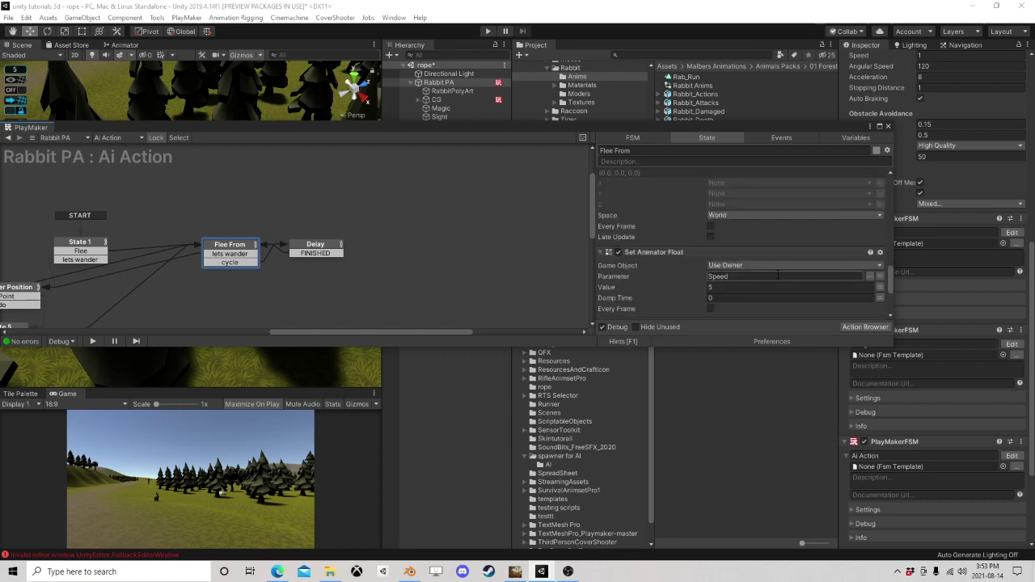
pyautogui.scroll(-2, 728, 267)
pyautogui.scroll(4, 727, 267)
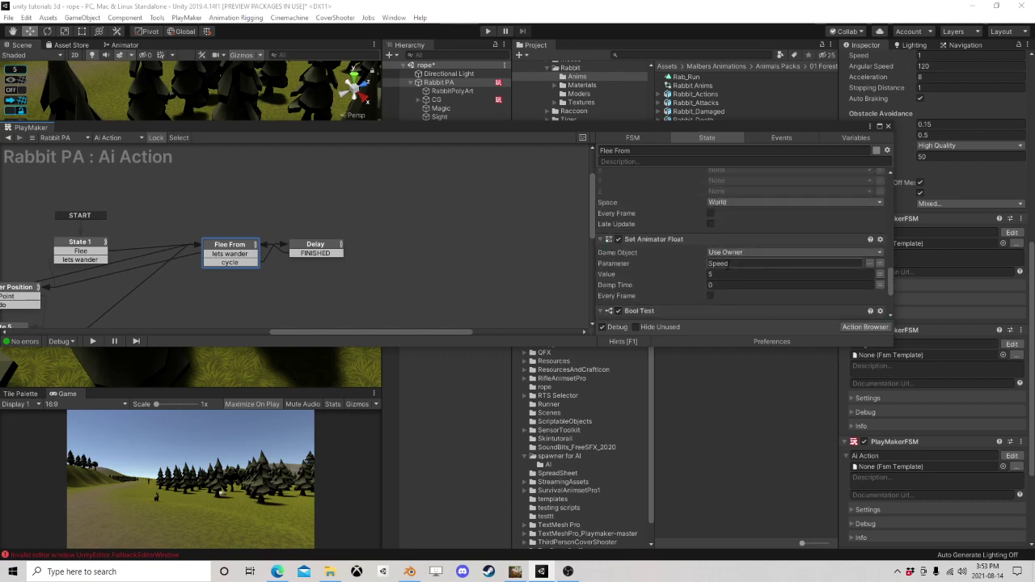
pyautogui.scroll(4, 726, 264)
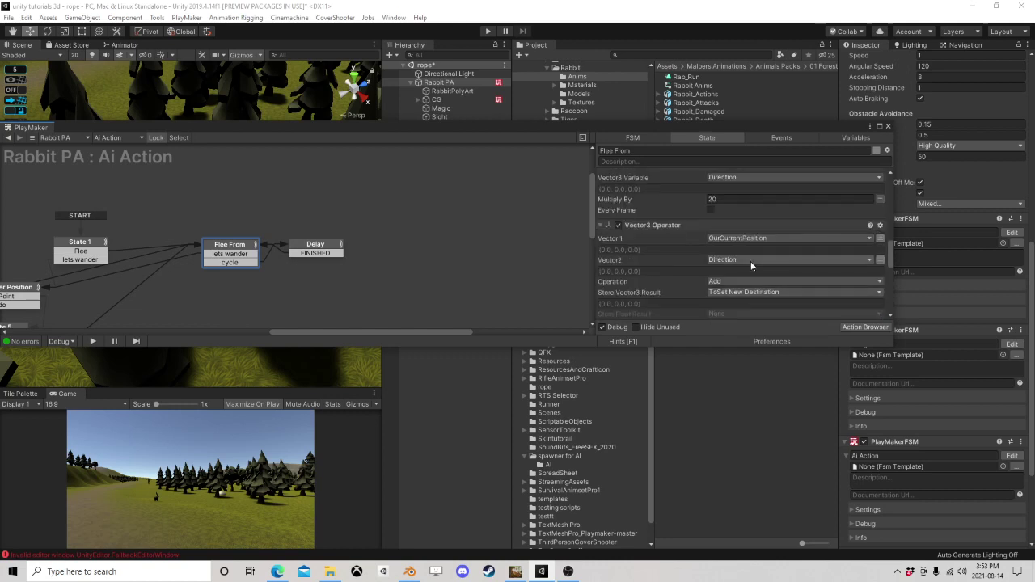
pyautogui.click(889, 128)
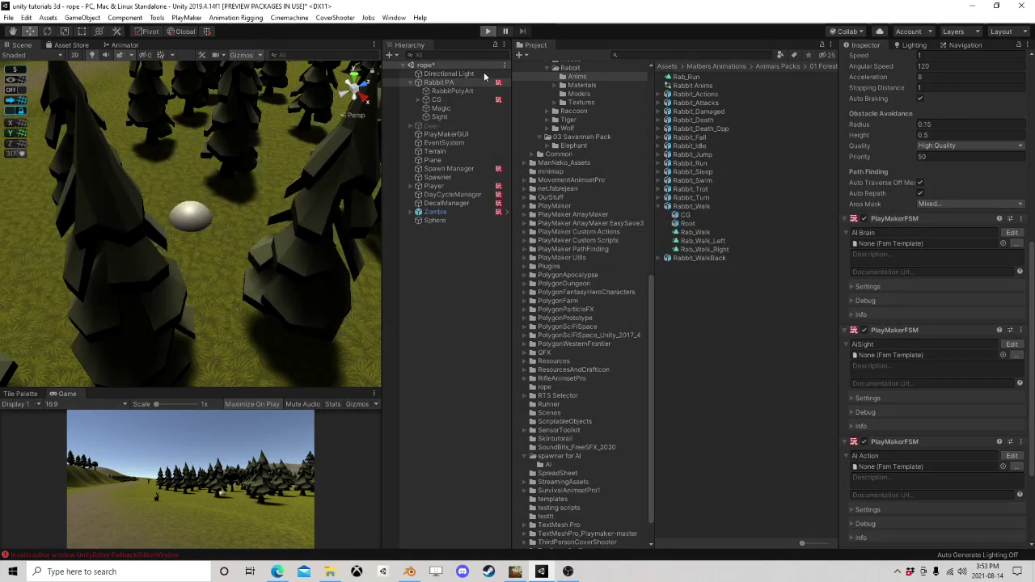
# Step: Run and pause a play test, locate the Sphere in the Scene view and raise it vertically
pyautogui.hotkey('ctrl', 'p')
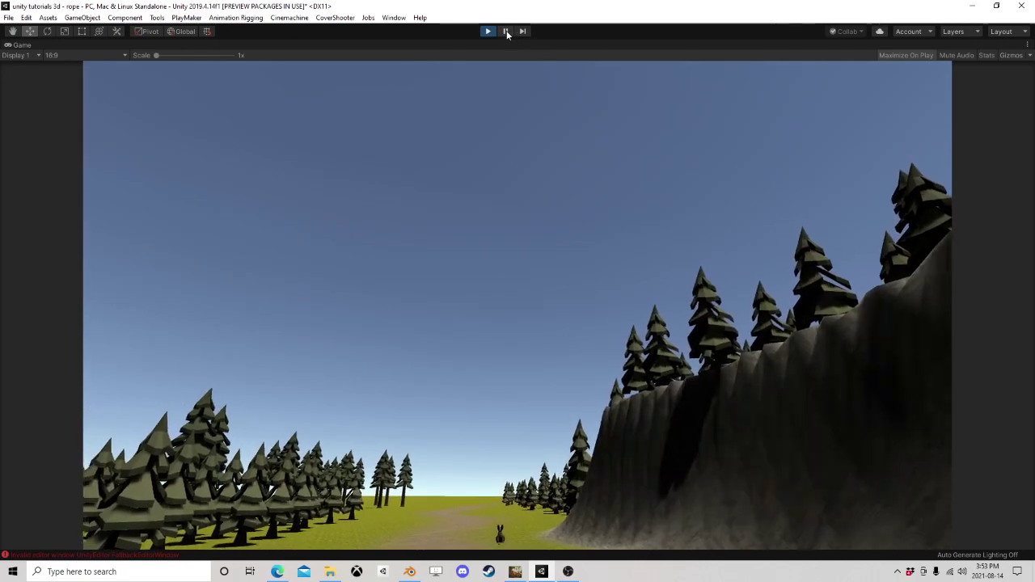
pyautogui.click(505, 31)
pyautogui.scroll(-8, 212, 213)
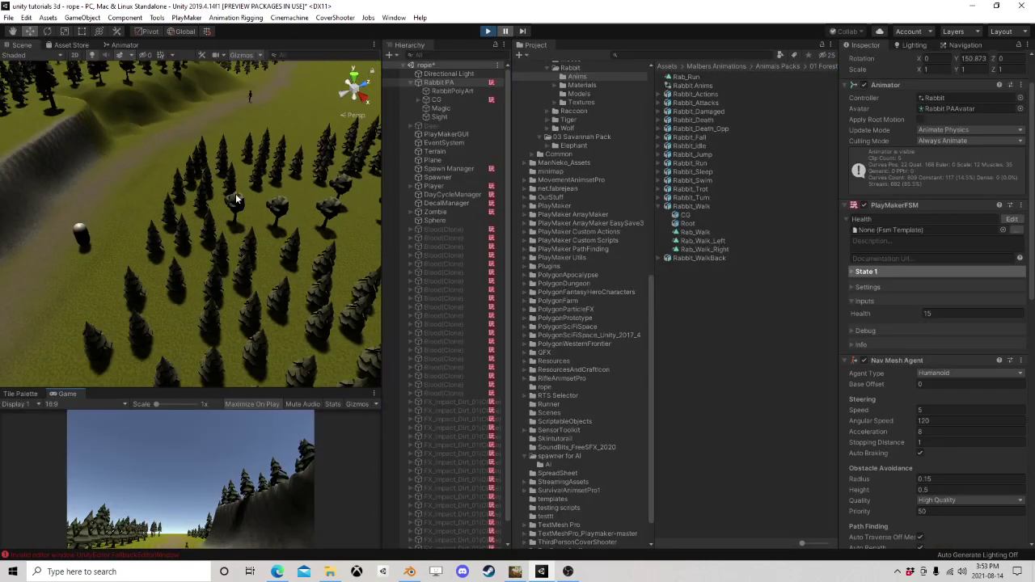
pyautogui.moveTo(235, 193); pyautogui.dragTo(62, 237, button='right')
pyautogui.moveTo(63, 238); pyautogui.dragTo(101, 199, button='middle')
pyautogui.keyDown('alt'); pyautogui.moveTo(101, 199); pyautogui.dragTo(304, 200); pyautogui.keyUp('alt')
pyautogui.click(435, 220)
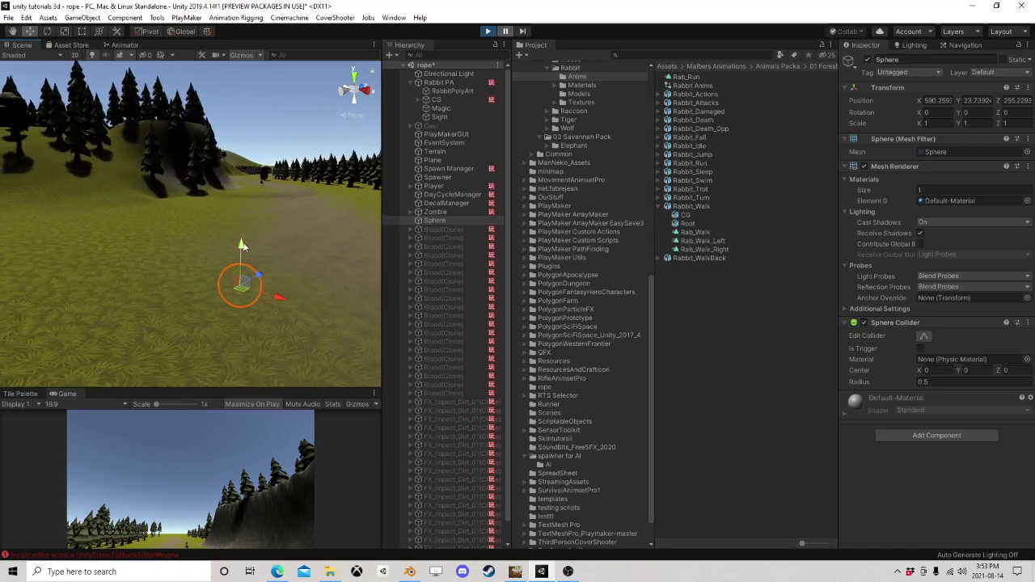
pyautogui.moveTo(243, 246); pyautogui.dragTo(250, 199)
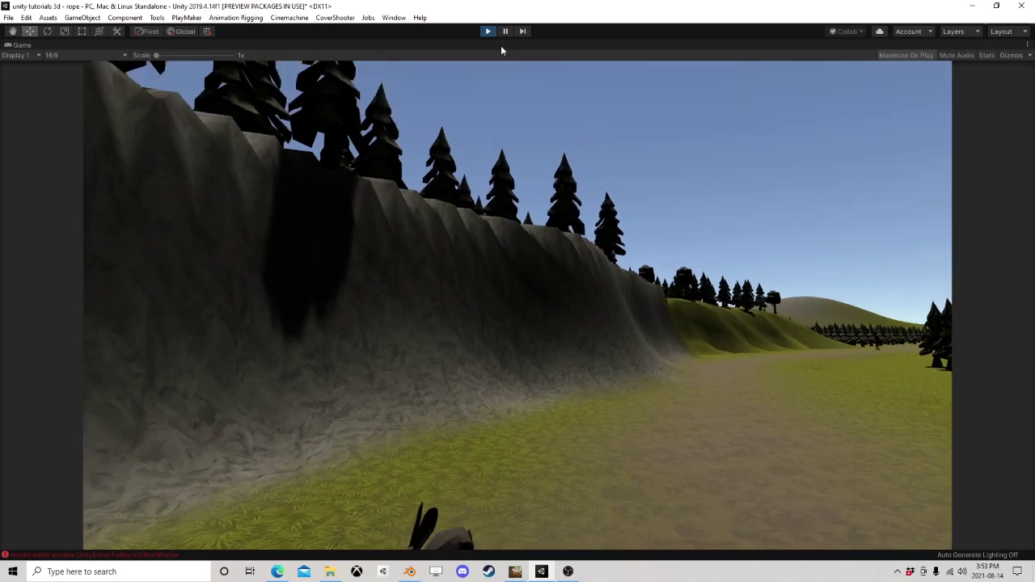
# Step: Pause the resumed play test, frame Rabbit PA and examine it beside the Sphere and its component settings
pyautogui.click(506, 31)
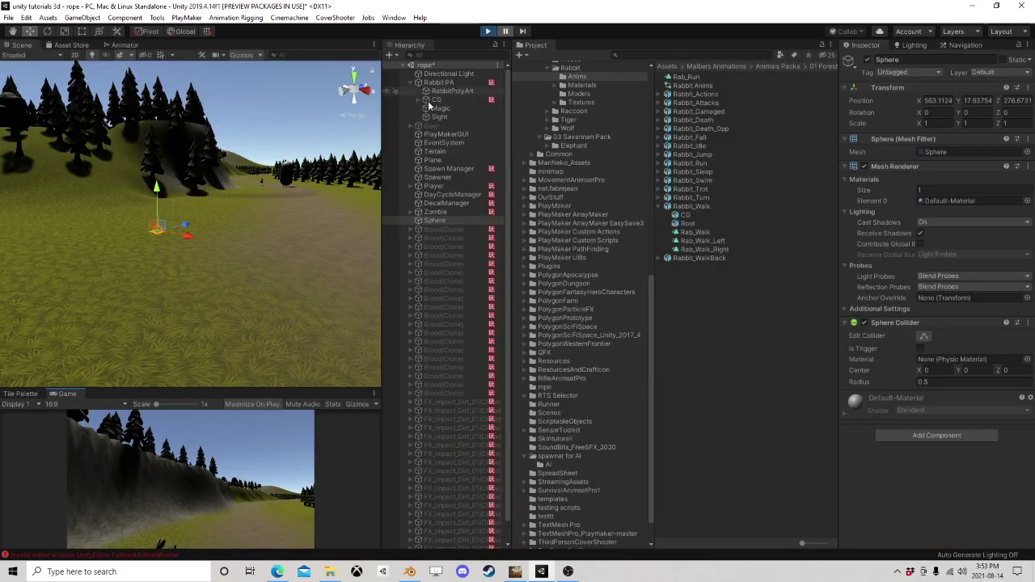
pyautogui.doubleClick(440, 84)
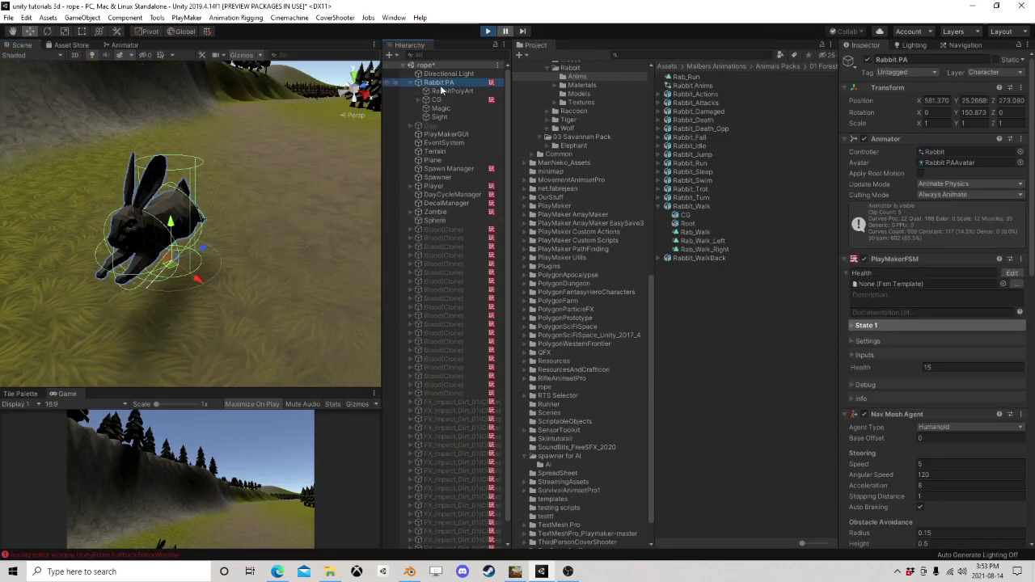
pyautogui.keyDown('alt'); pyautogui.moveTo(207, 195); pyautogui.dragTo(267, 202); pyautogui.keyUp('alt')
pyautogui.scroll(-3, 973, 365)
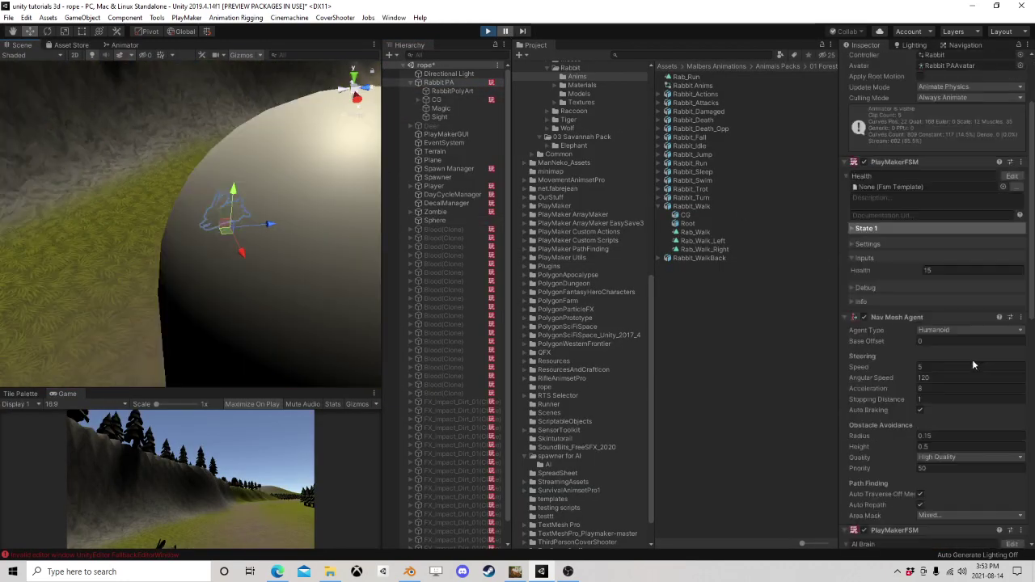
pyautogui.scroll(-6, 973, 365)
pyautogui.scroll(-5, 161, 168)
pyautogui.moveTo(202, 174); pyautogui.dragTo(125, 194, button='right')
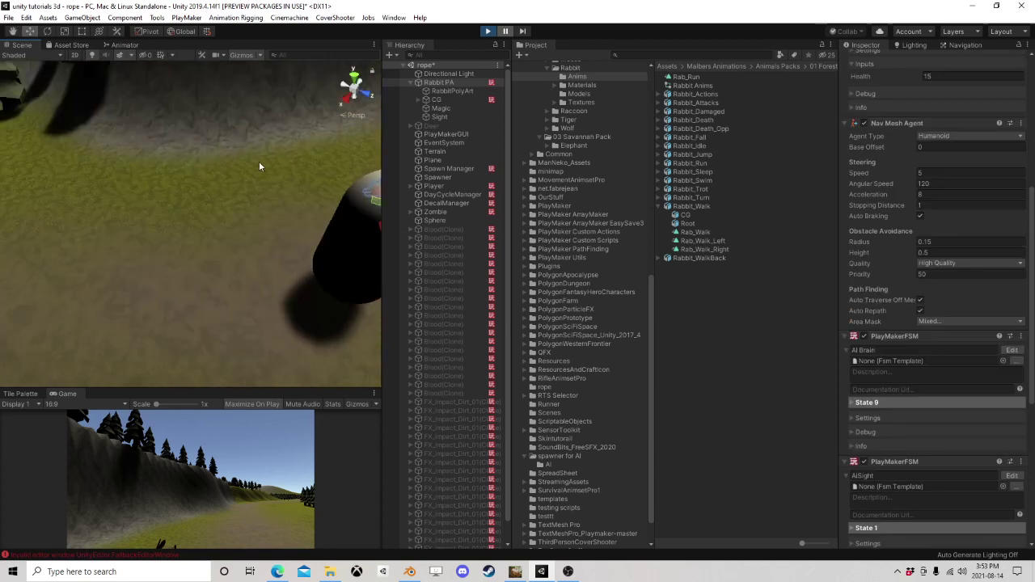
pyautogui.keyDown('alt'); pyautogui.moveTo(259, 166); pyautogui.dragTo(103, 182); pyautogui.keyUp('alt')
# Step: Resume the play test, release the game's cursor capture, and pause the test again
pyautogui.click(505, 32)
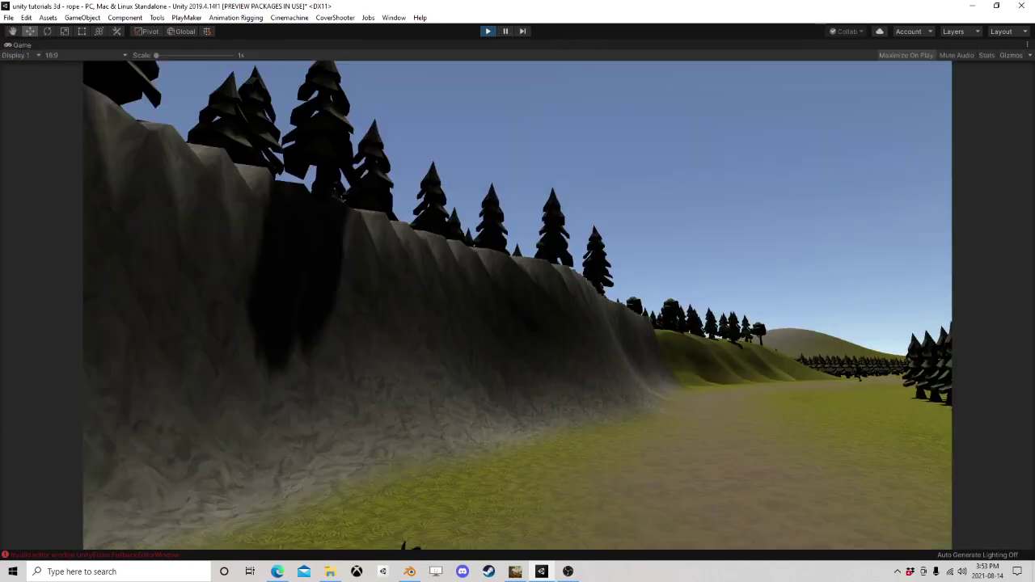
pyautogui.press('Escape')
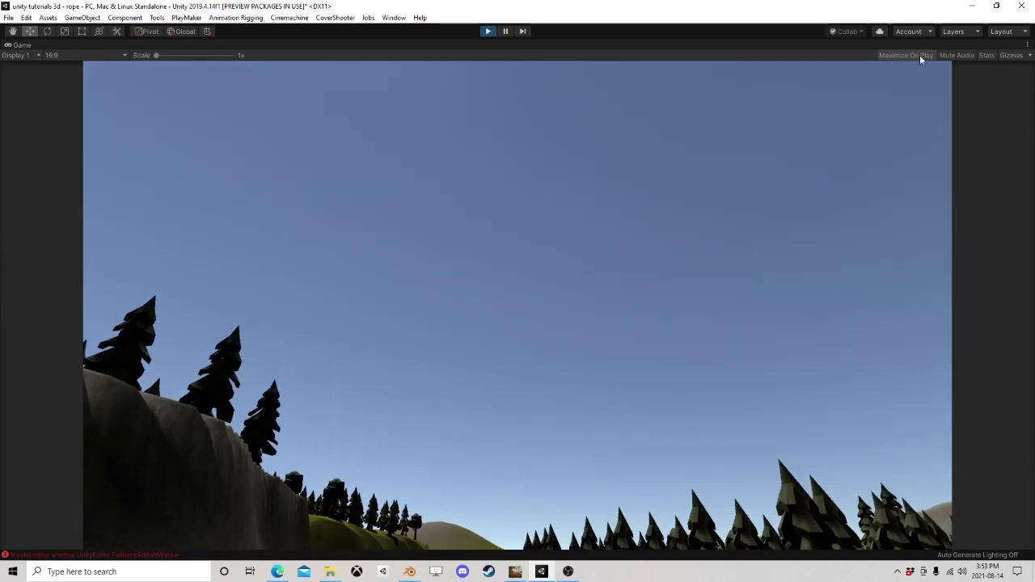
pyautogui.click(506, 32)
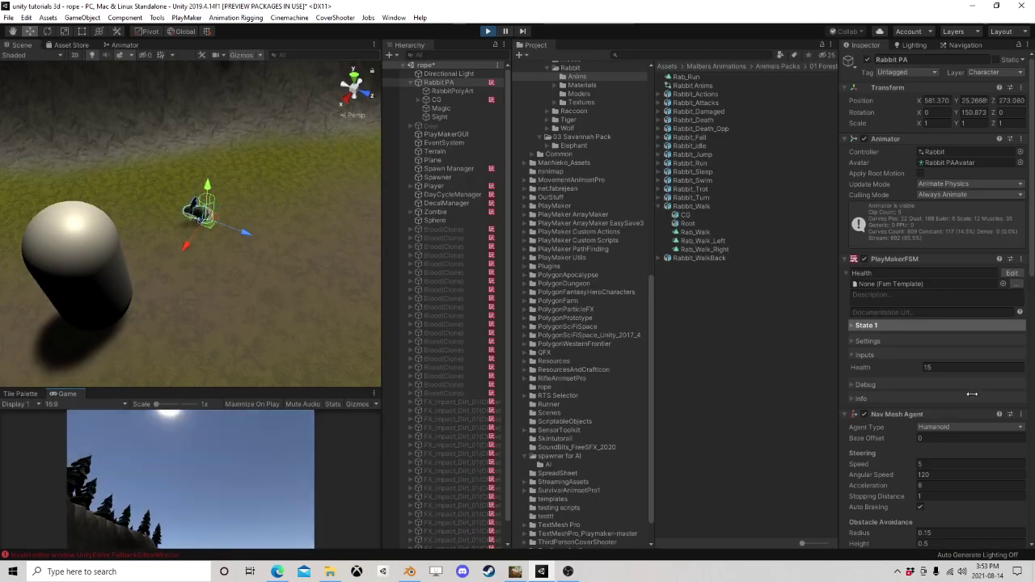
# Step: Open Rabbit PA's Ai Action FSM in the PlayMaker editor and select its Flee From state
pyautogui.scroll(-5, 972, 394)
pyautogui.click(1013, 447)
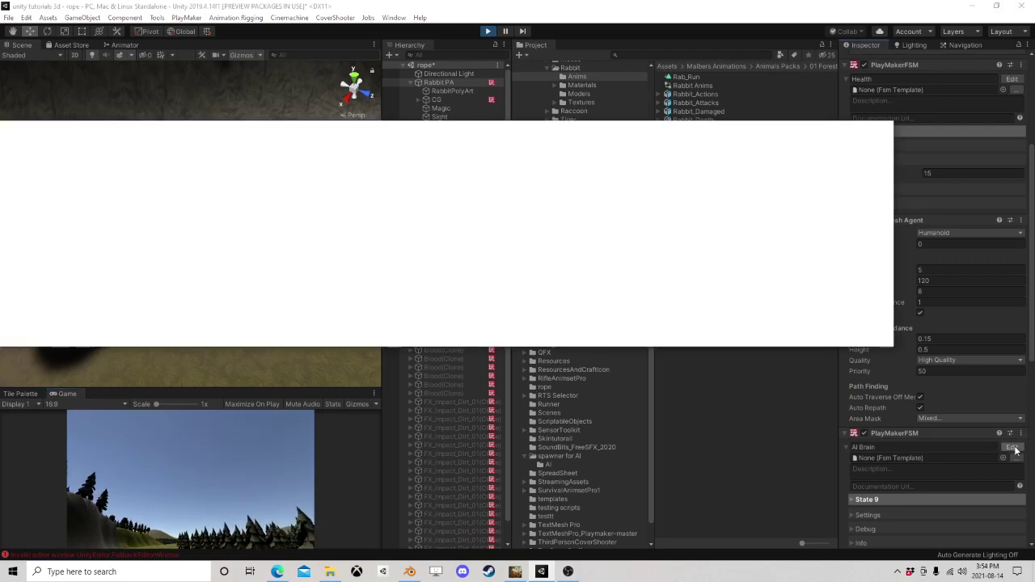
pyautogui.scroll(-6, 942, 400)
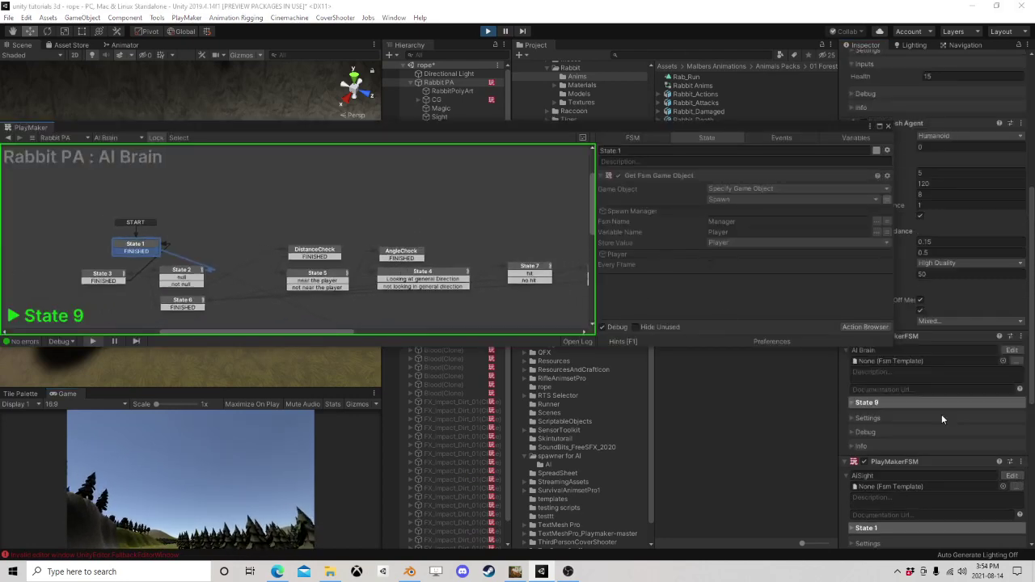
pyautogui.click(1012, 504)
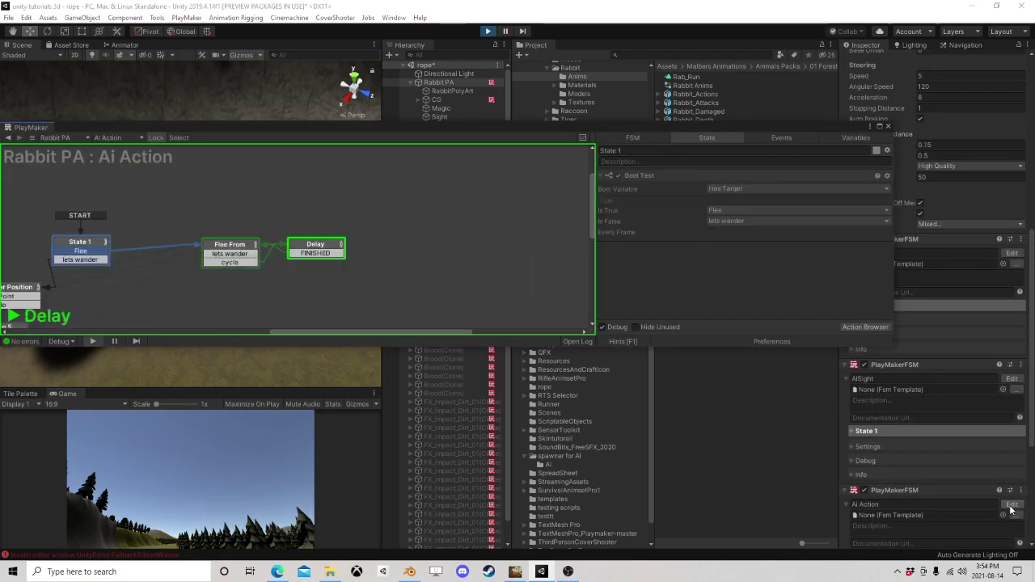
pyautogui.click(257, 248)
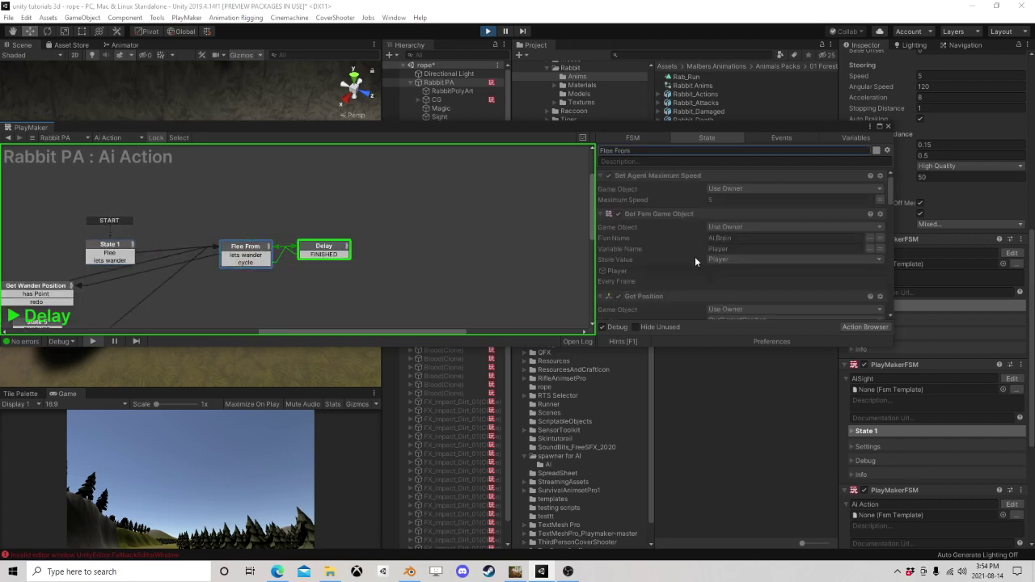
# Step: Examine the live vector values in Flee From's actions, from Get Position through the Vector3 calculations to Set Position and Set Agent Destination
pyautogui.scroll(-2, 695, 256)
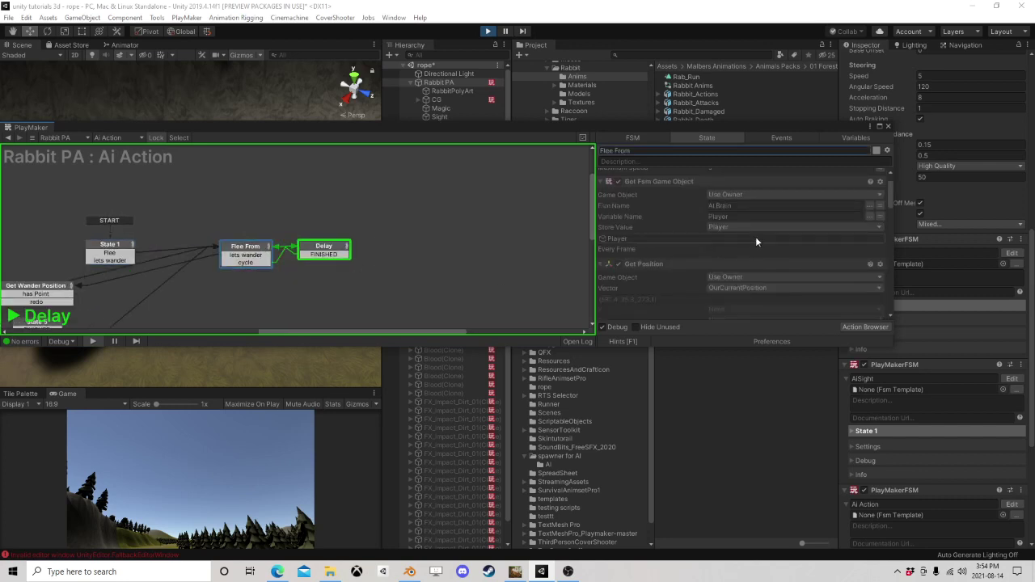
pyautogui.scroll(-2, 740, 247)
pyautogui.scroll(-4, 749, 248)
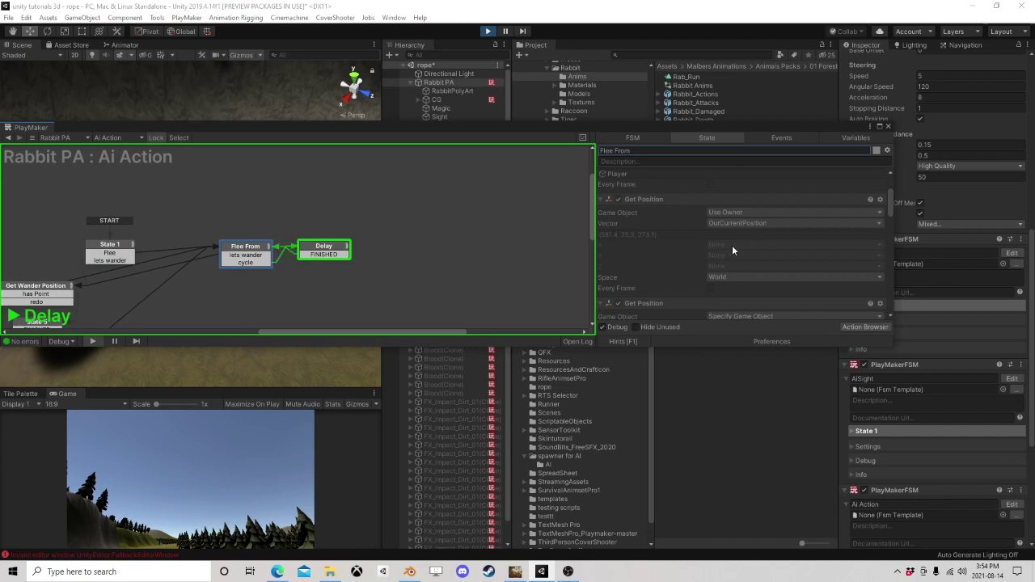
pyautogui.scroll(-7, 741, 252)
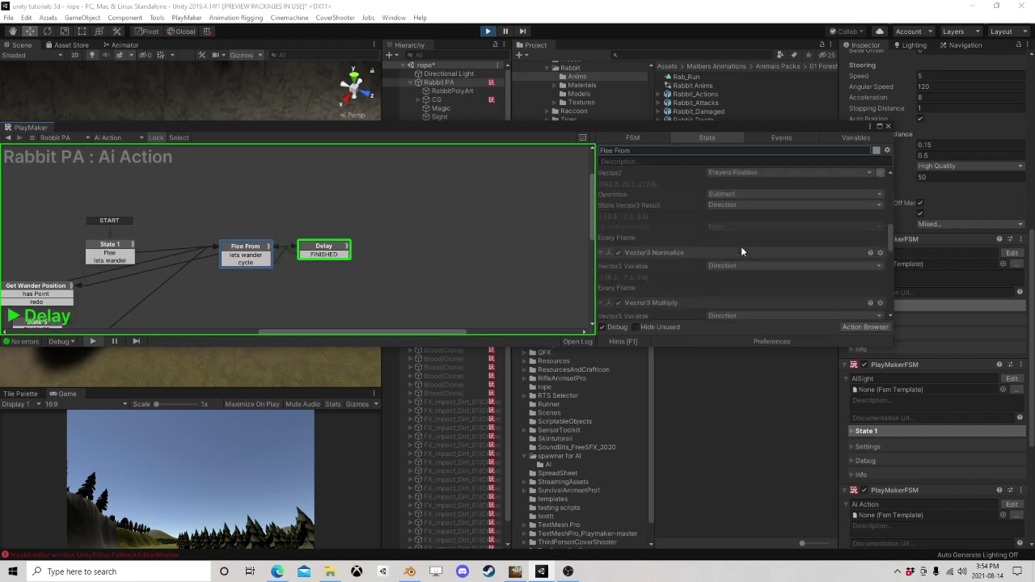
pyautogui.scroll(2, 747, 248)
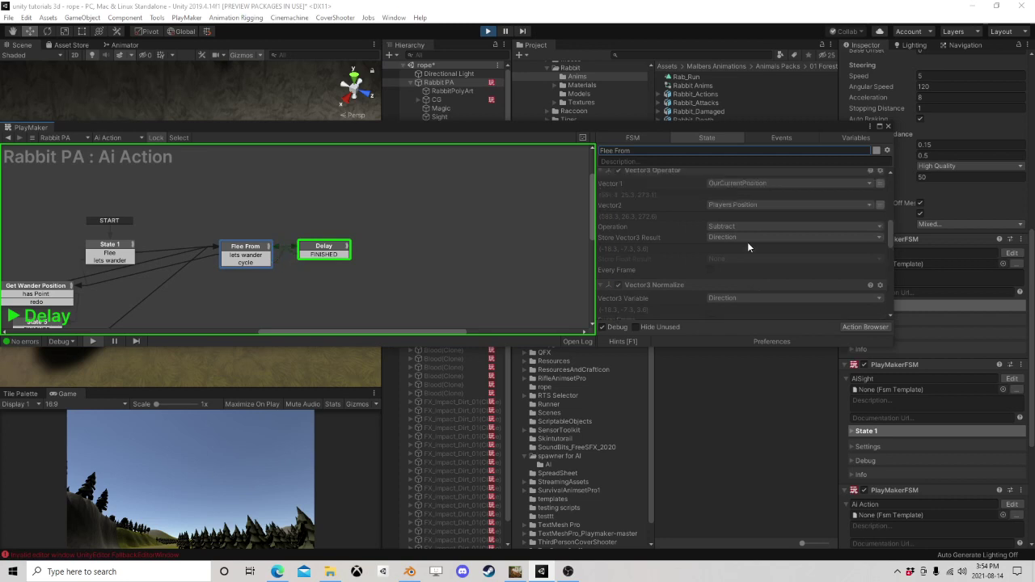
pyautogui.scroll(-5, 747, 245)
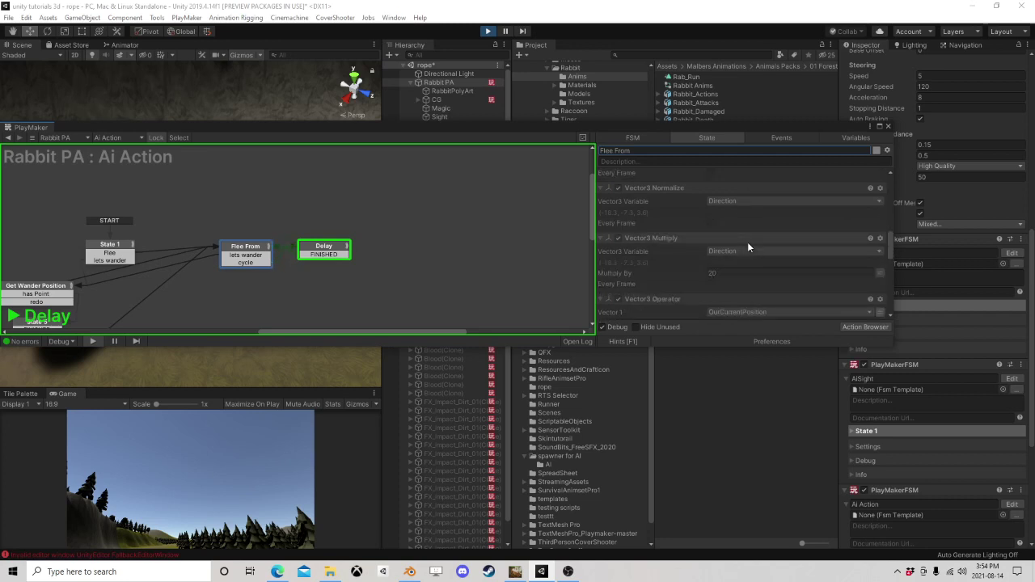
pyautogui.scroll(3, 748, 242)
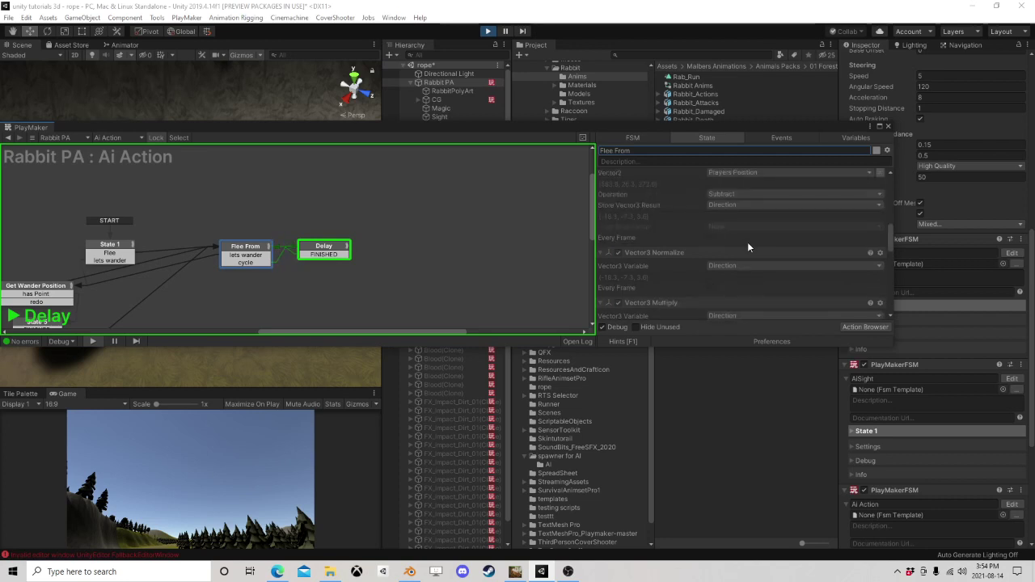
pyautogui.scroll(-3, 761, 263)
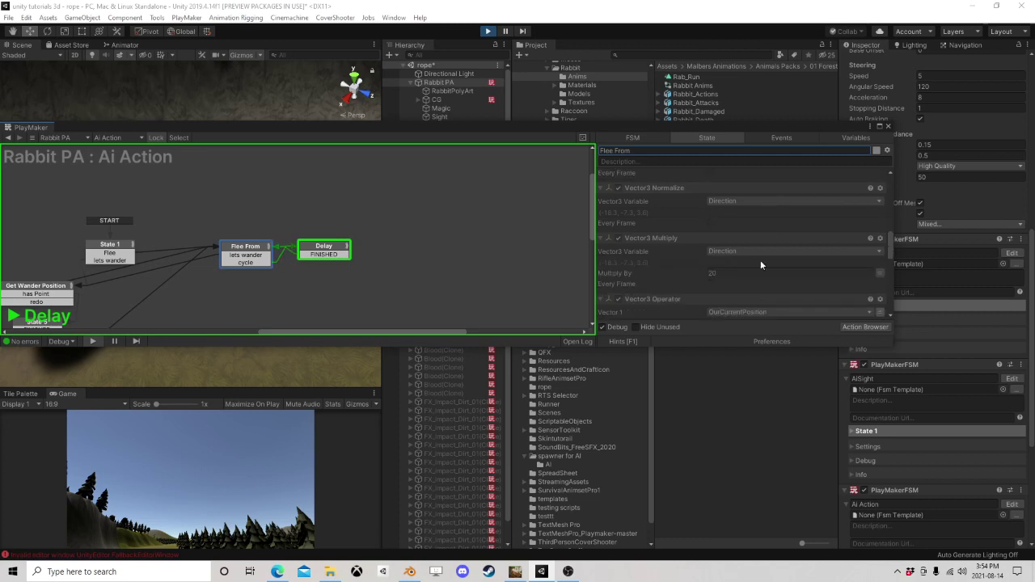
pyautogui.scroll(-4, 760, 265)
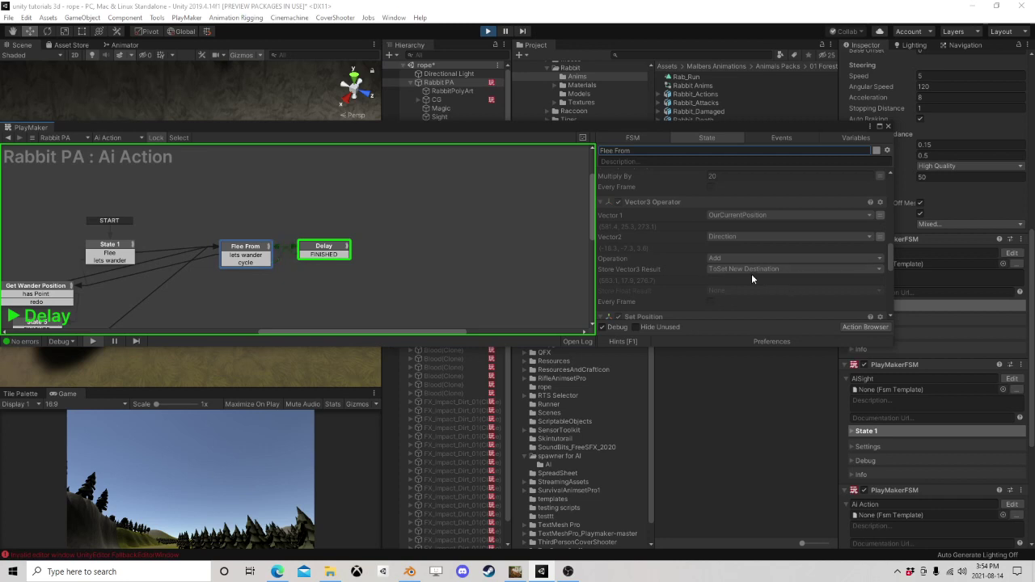
pyautogui.scroll(1, 761, 269)
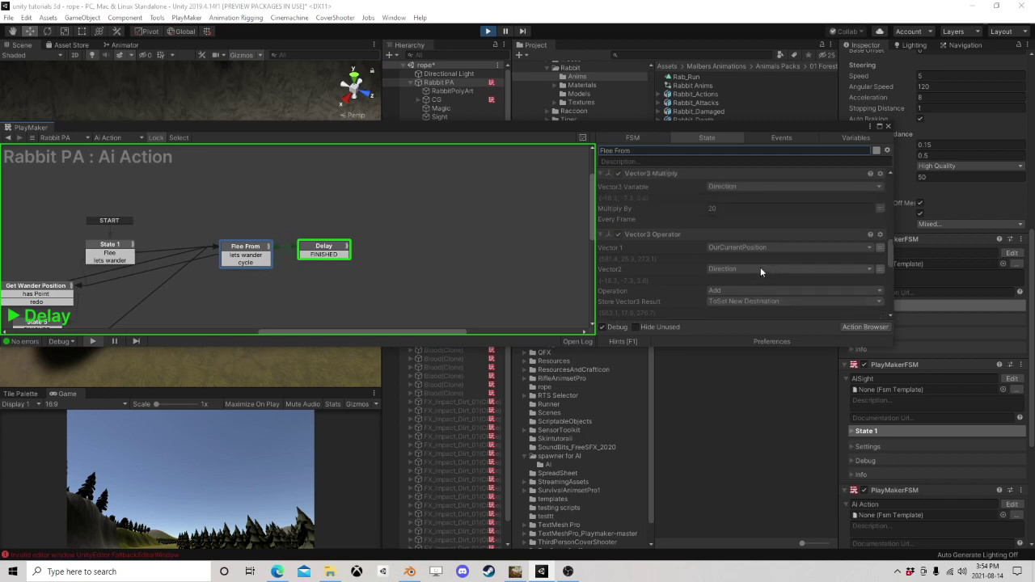
pyautogui.scroll(-2, 761, 271)
pyautogui.scroll(-2, 761, 272)
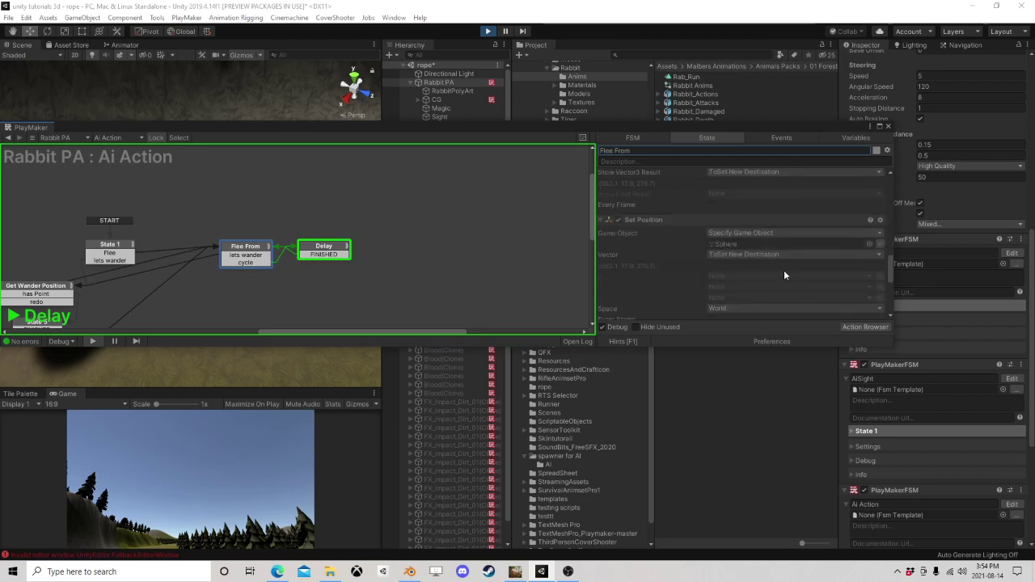
pyautogui.scroll(-1, 785, 276)
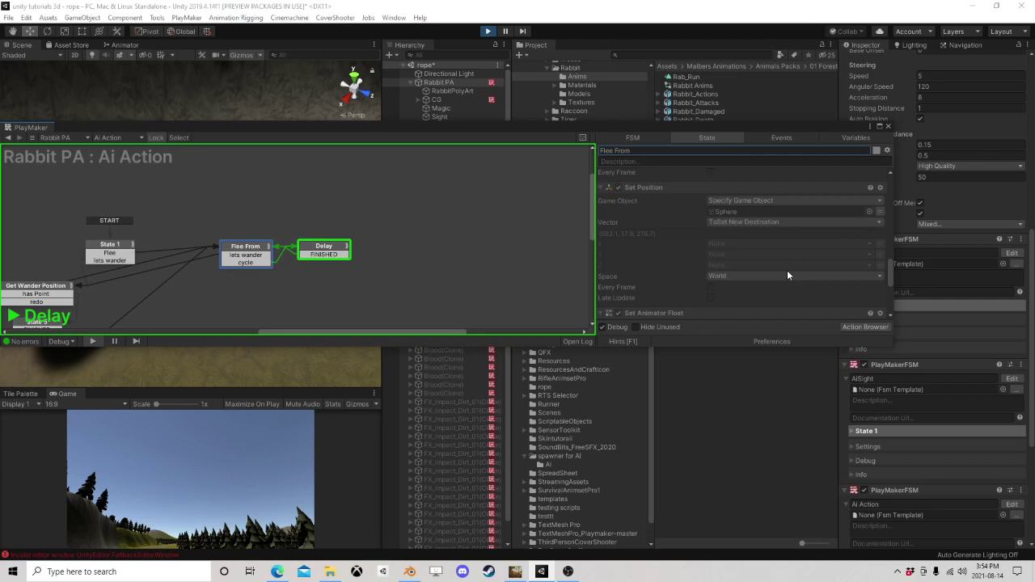
pyautogui.scroll(-2, 788, 275)
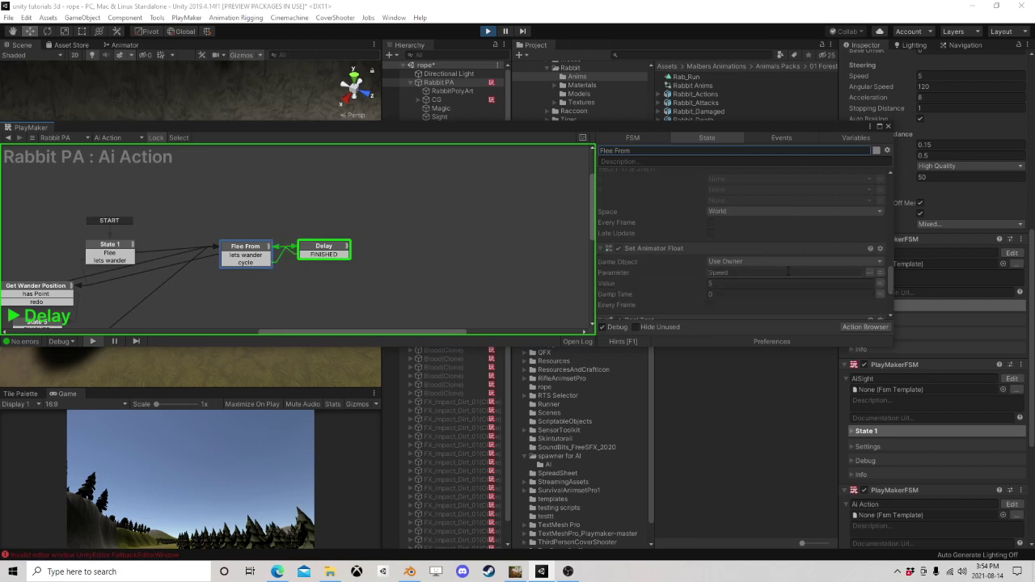
pyautogui.scroll(-4, 788, 271)
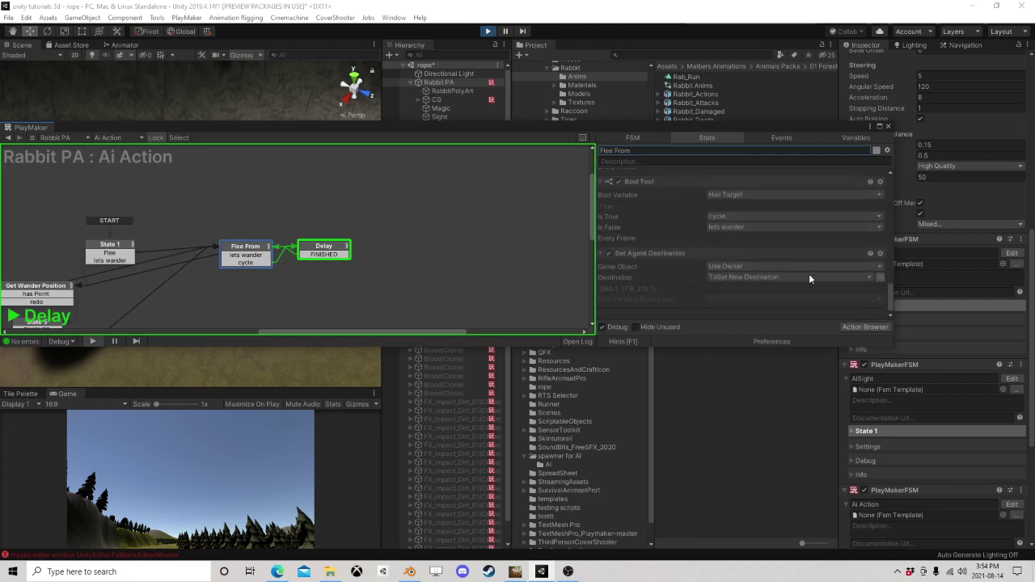
# Step: Move the PlayMaker window below the Scene view and reselect Rabbit PA to view it alongside the Flee From state
pyautogui.moveTo(855, 127); pyautogui.dragTo(822, 347)
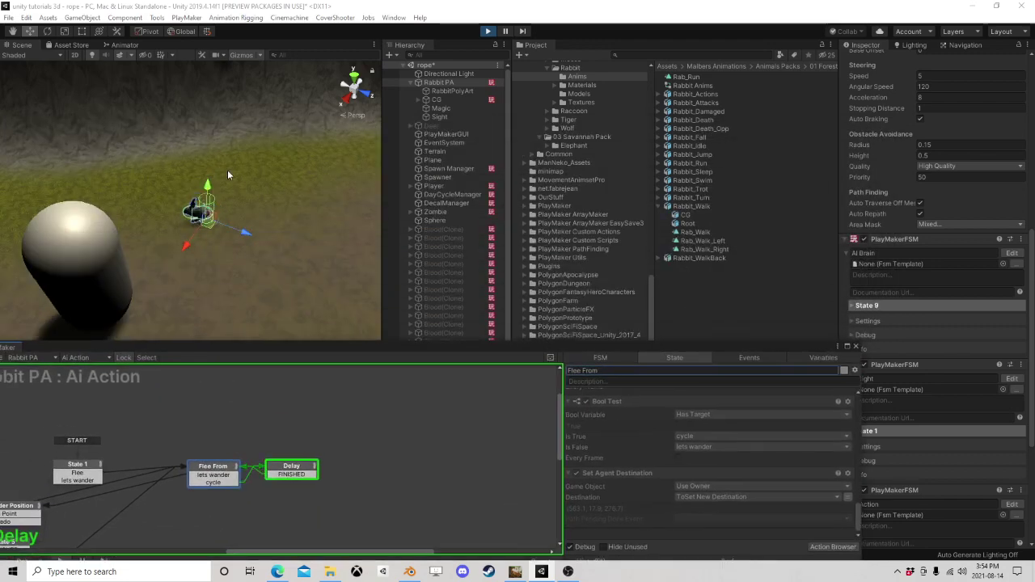
pyautogui.click(220, 468)
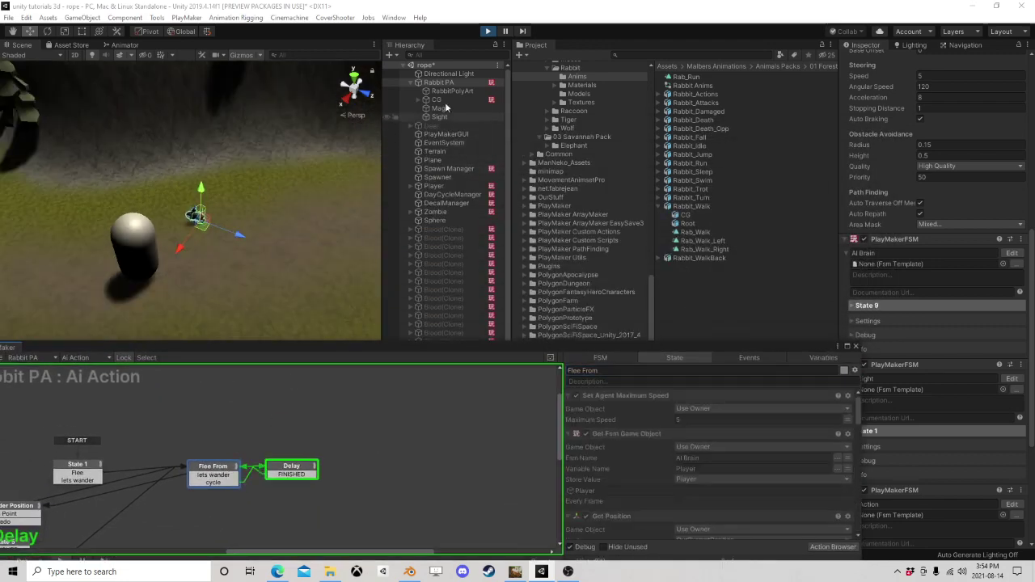
pyautogui.click(443, 73)
pyautogui.click(437, 83)
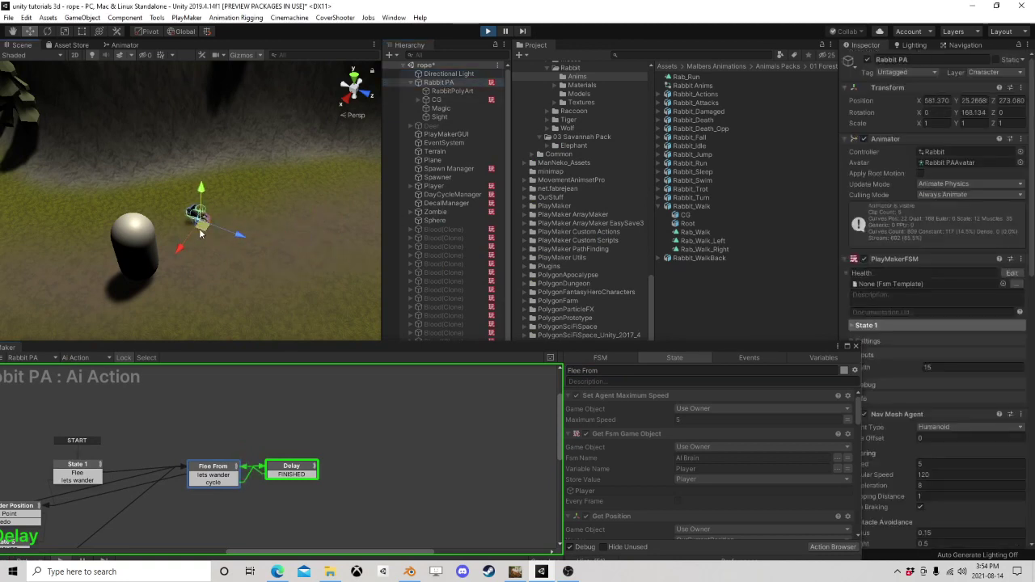
# Step: Stop the running game and examine the Flee From state's actions, from Set Agent Maximum Speed through to Set Agent Destination
pyautogui.click(496, 31)
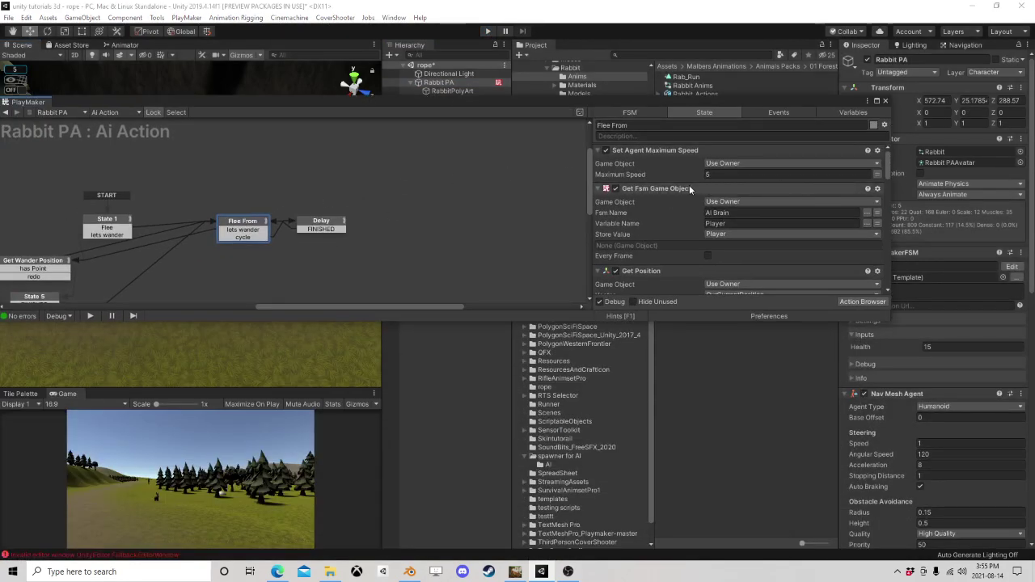
pyautogui.scroll(-3, 686, 220)
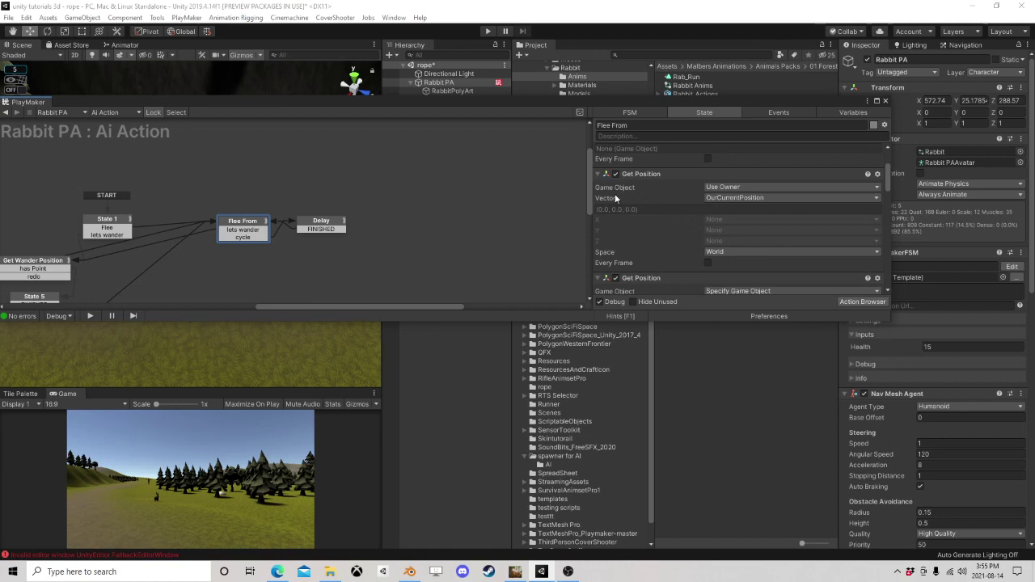
pyautogui.scroll(-4, 680, 192)
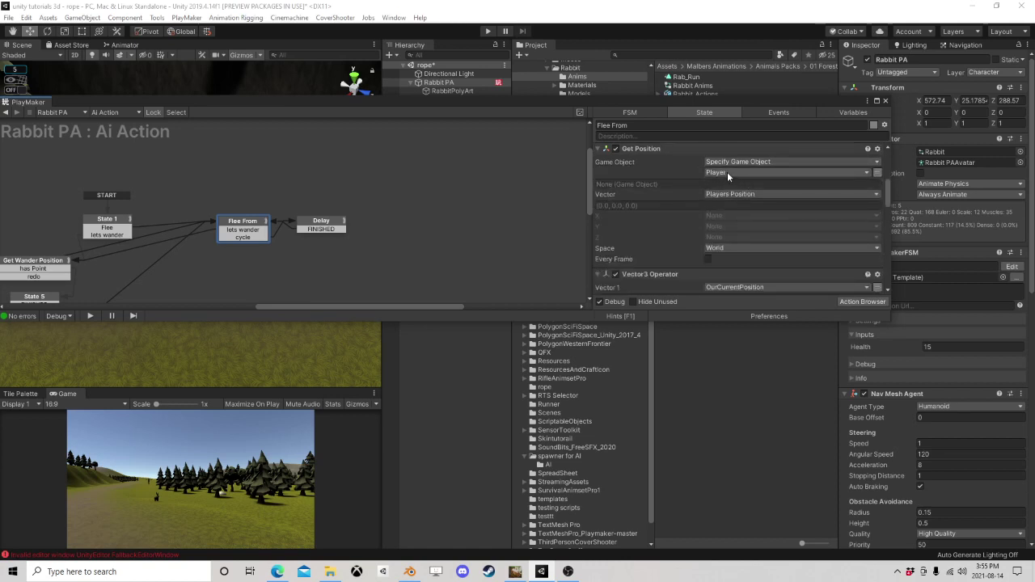
pyautogui.scroll(-2, 727, 174)
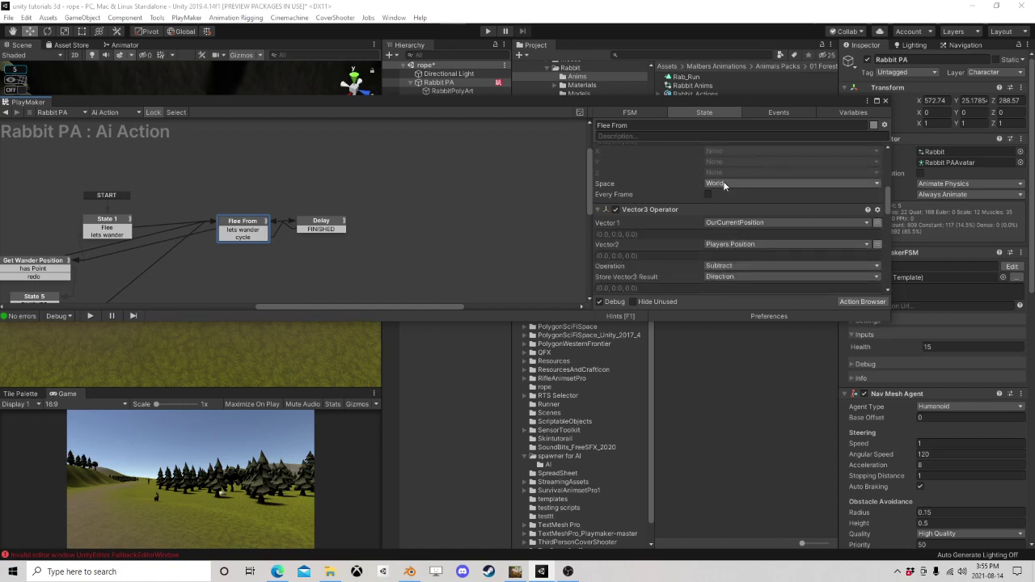
pyautogui.scroll(-2, 725, 185)
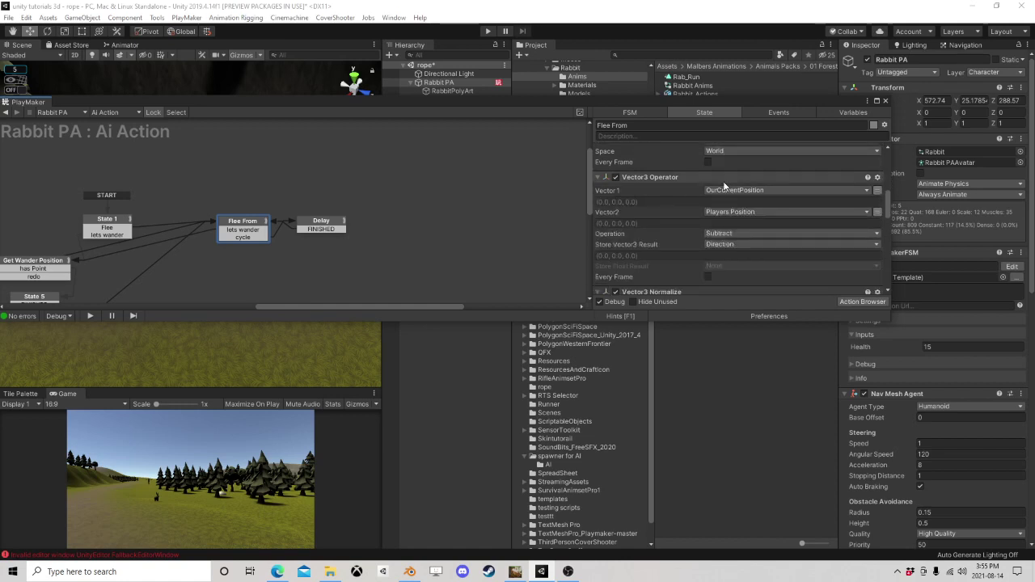
pyautogui.scroll(6, 711, 206)
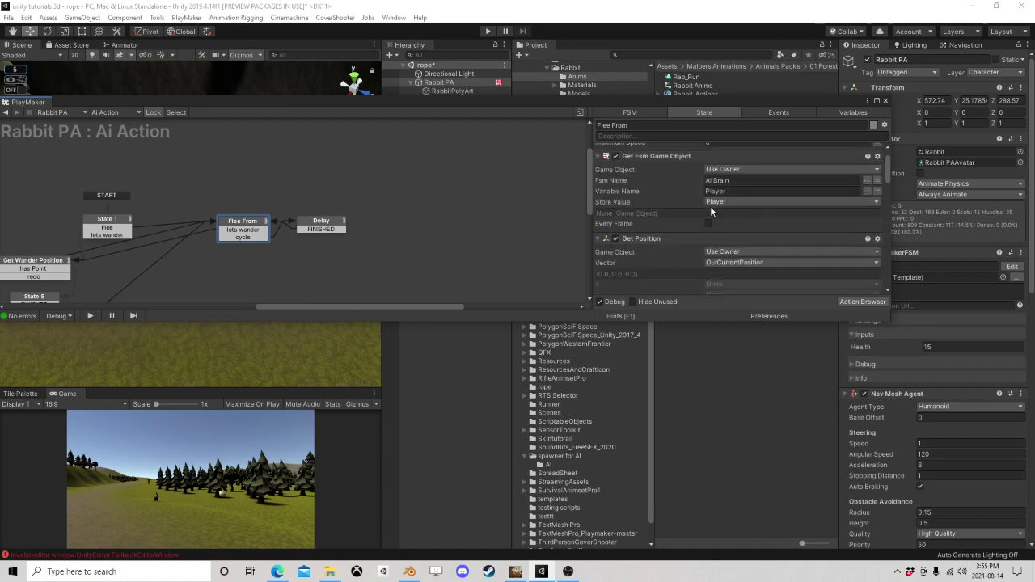
pyautogui.scroll(-3, 711, 212)
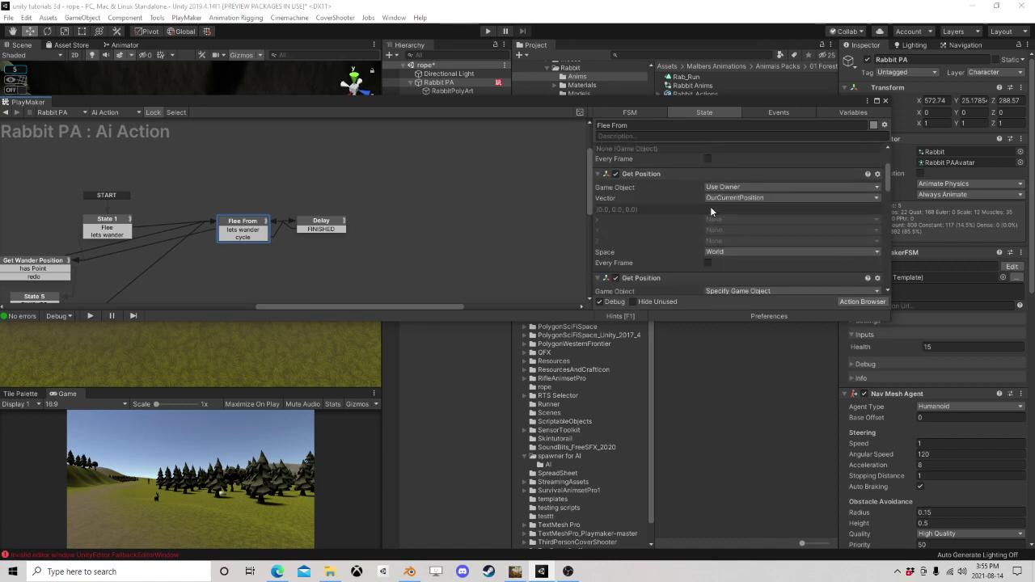
pyautogui.scroll(-3, 699, 203)
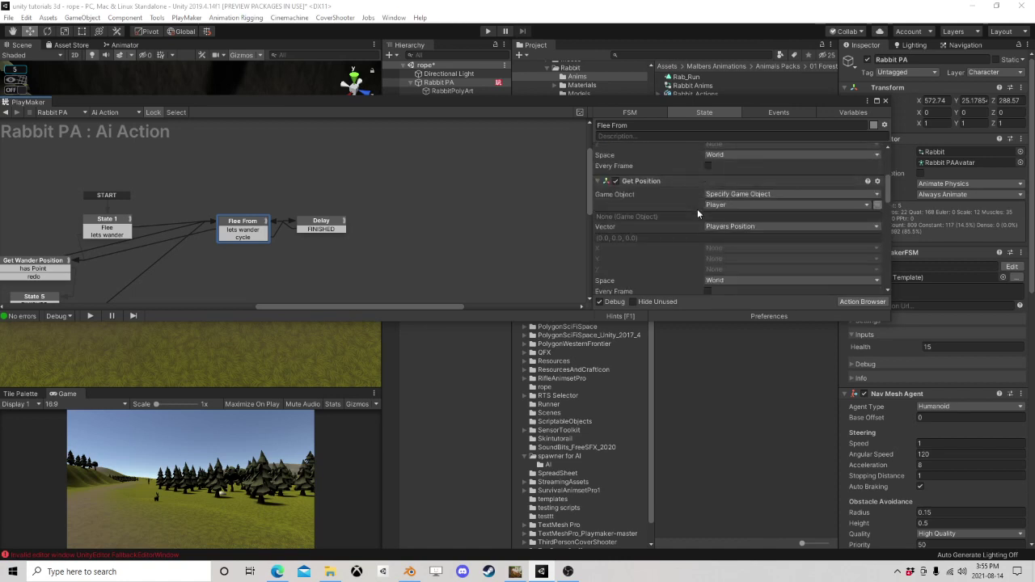
pyautogui.scroll(-4, 698, 208)
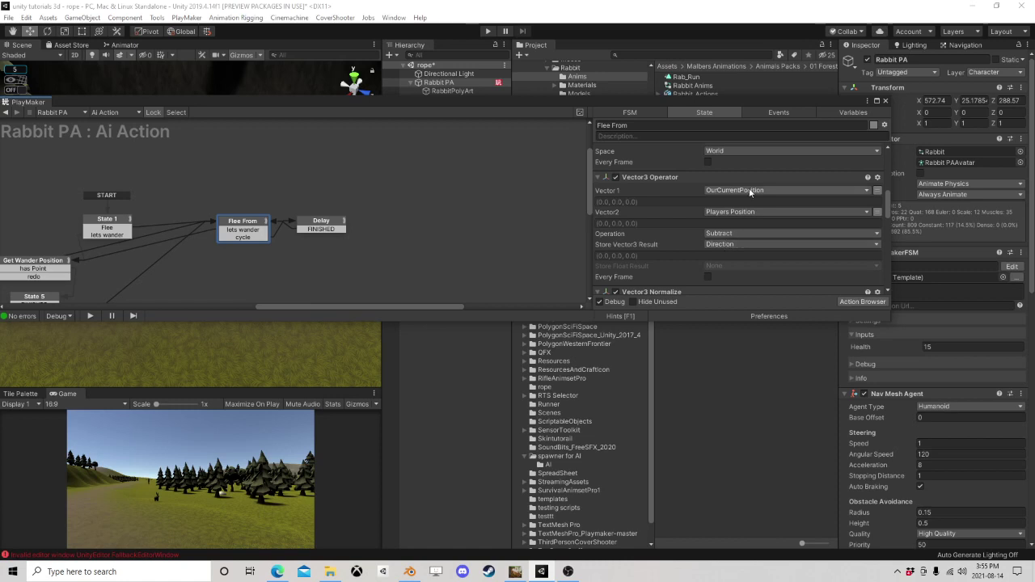
pyautogui.scroll(-2, 749, 191)
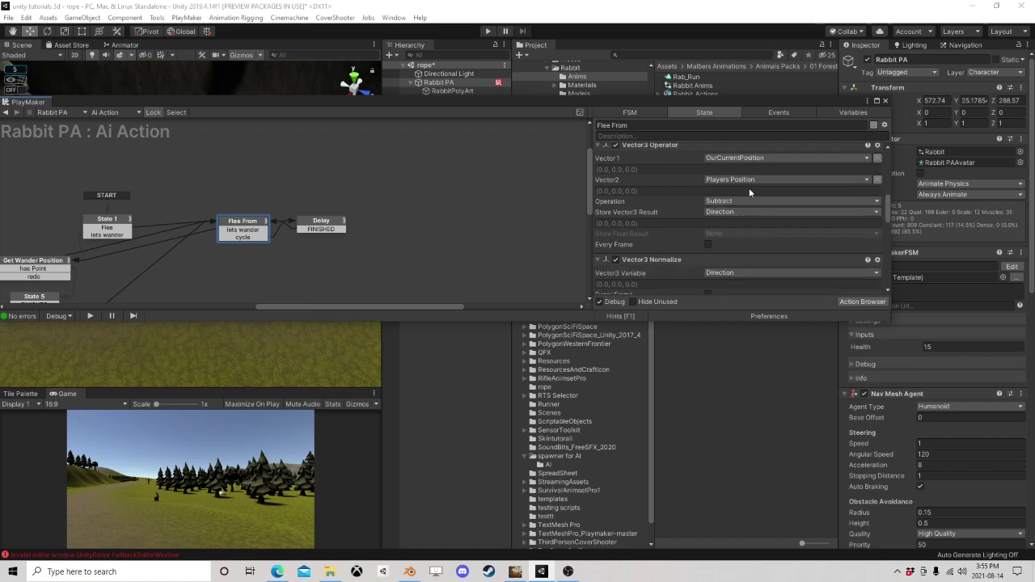
pyautogui.scroll(-10, 749, 187)
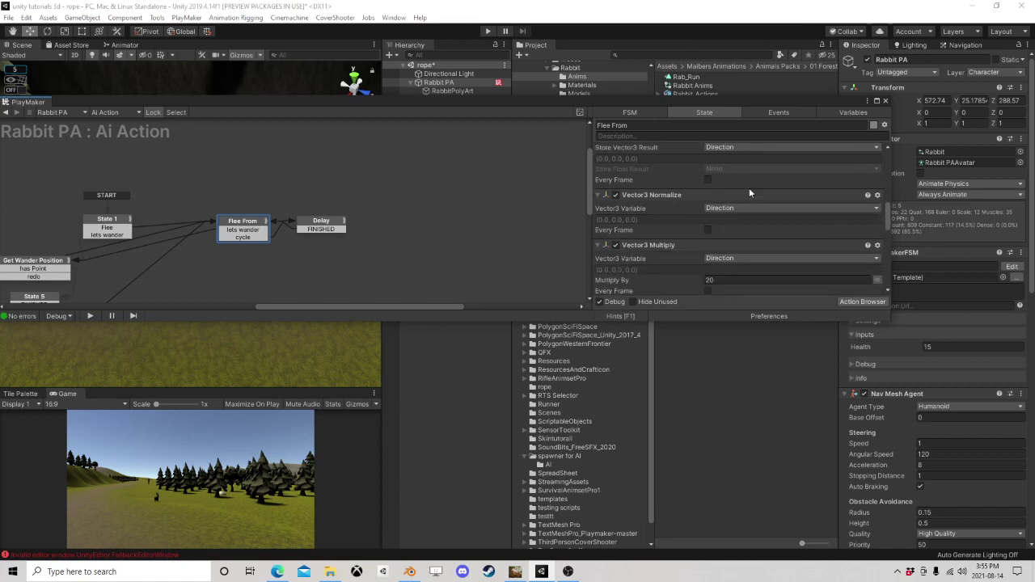
pyautogui.scroll(-4, 749, 188)
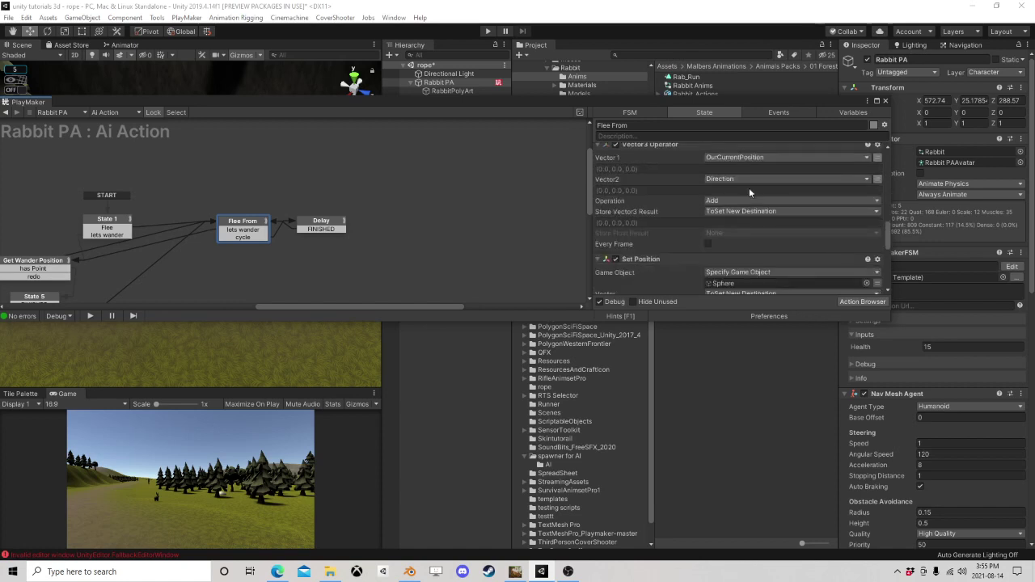
pyautogui.scroll(-6, 749, 187)
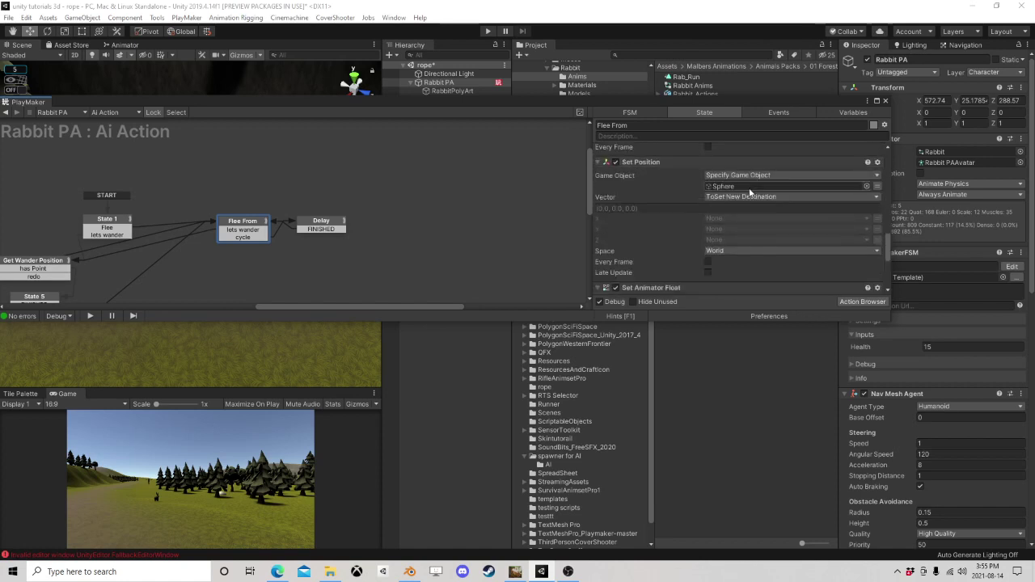
pyautogui.scroll(-12, 749, 192)
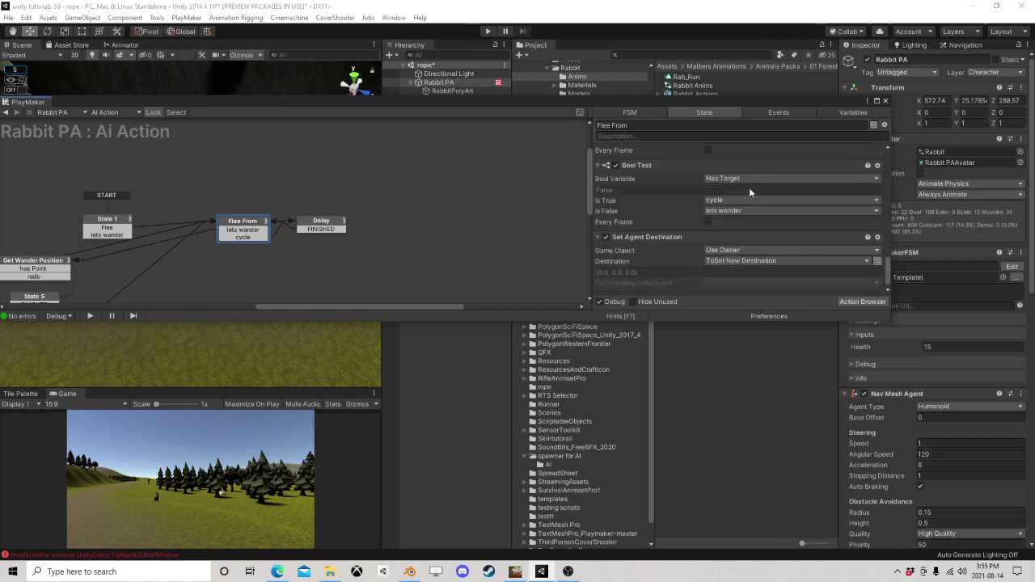
pyautogui.scroll(20, 750, 188)
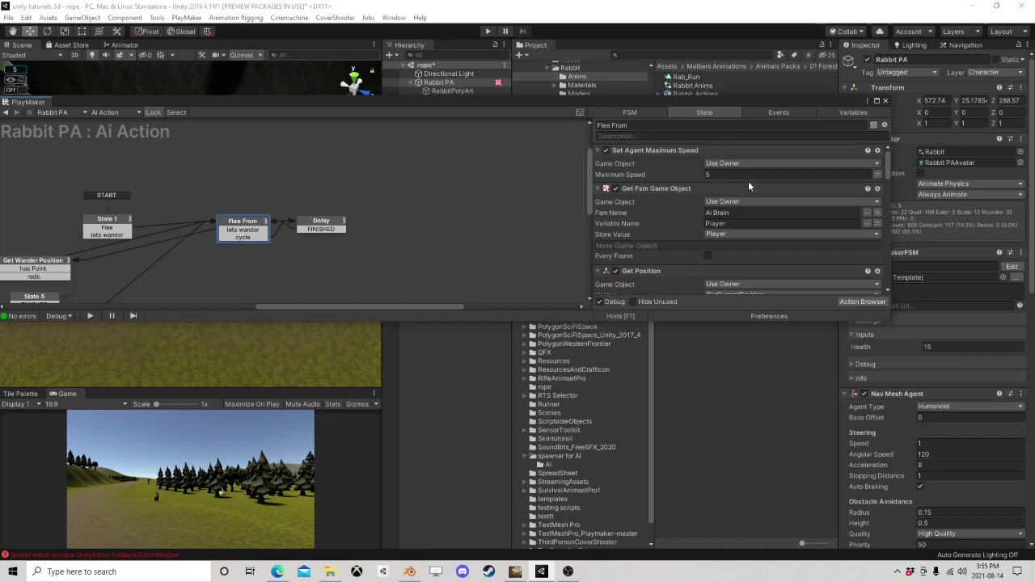
pyautogui.scroll(-3, 749, 183)
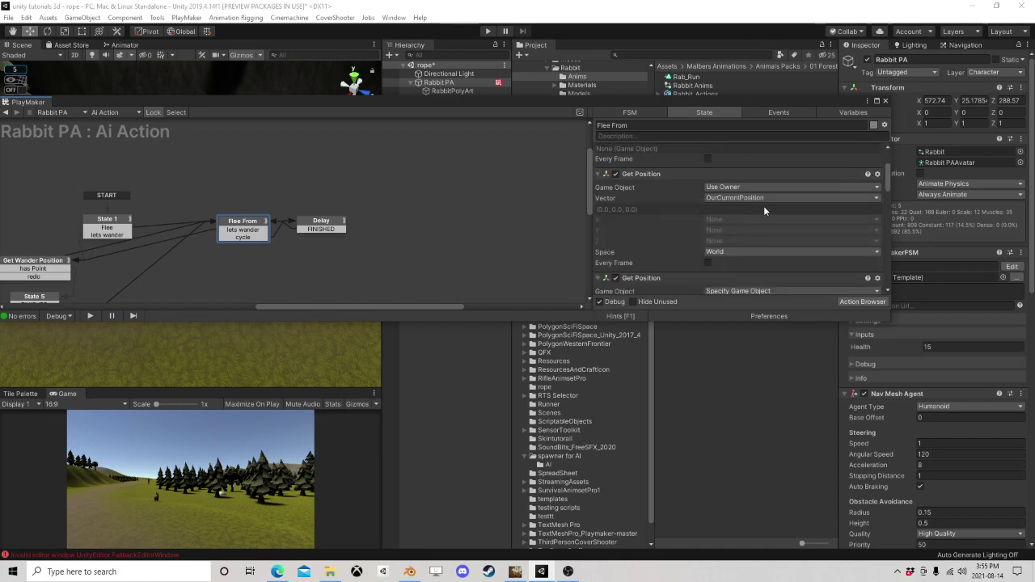
pyautogui.scroll(-3, 769, 209)
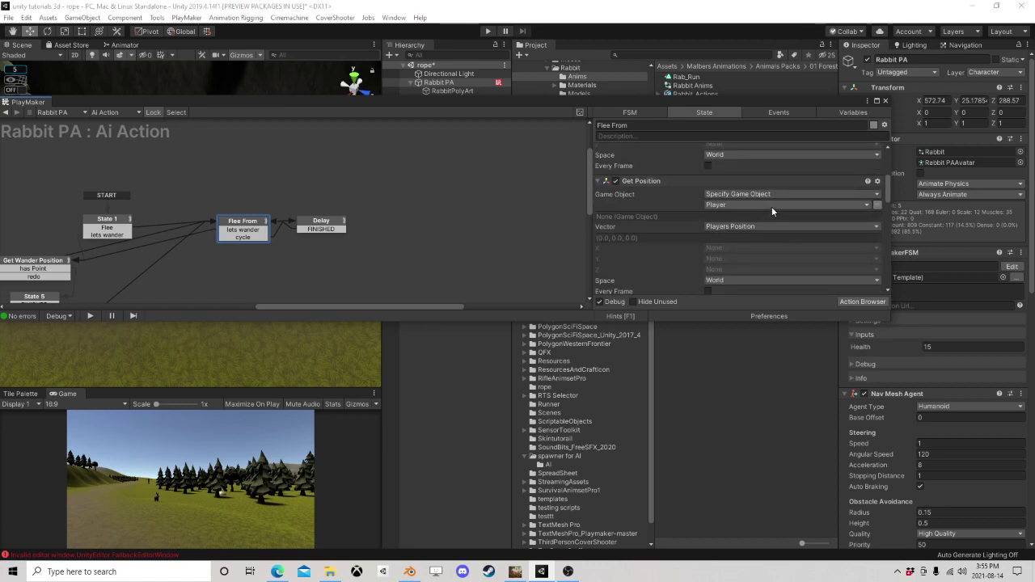
pyautogui.scroll(3, 772, 209)
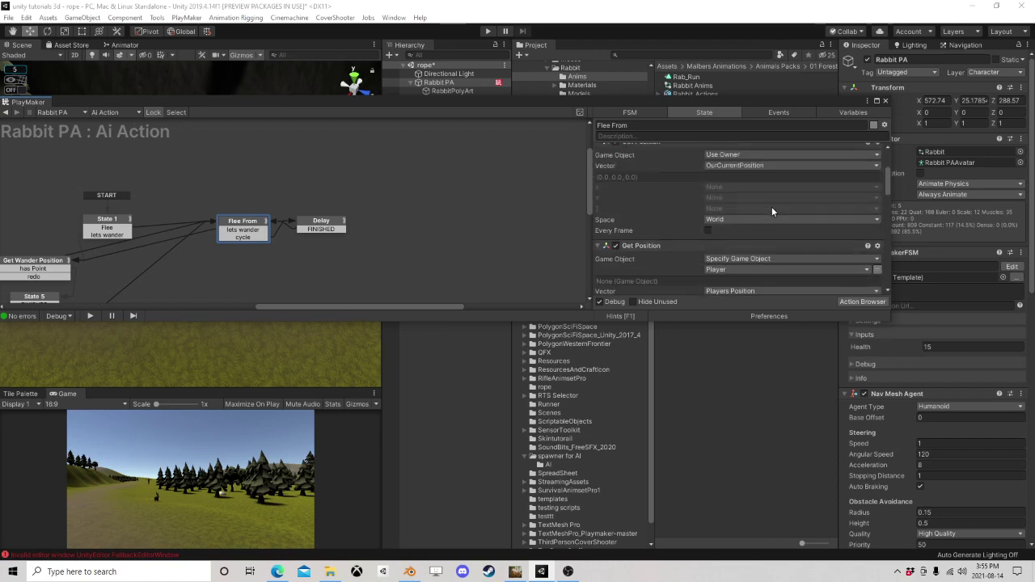
# Step: Test-run the game before and after setting the subtracting Vector3 Operator's Vector1 to Players Position and Vector2 to OurCurrentPosition
pyautogui.click(487, 30)
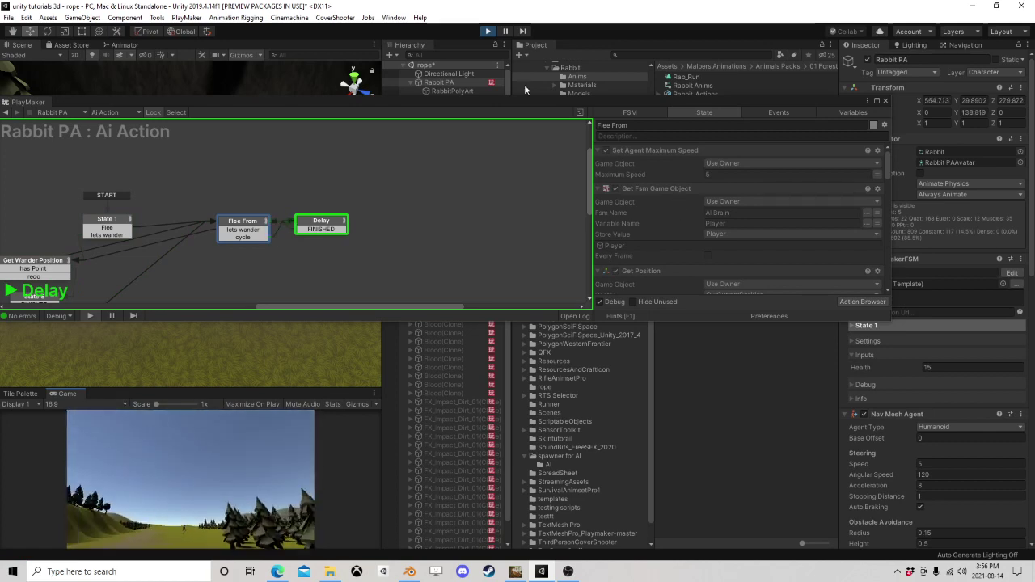
pyautogui.scroll(-6, 701, 160)
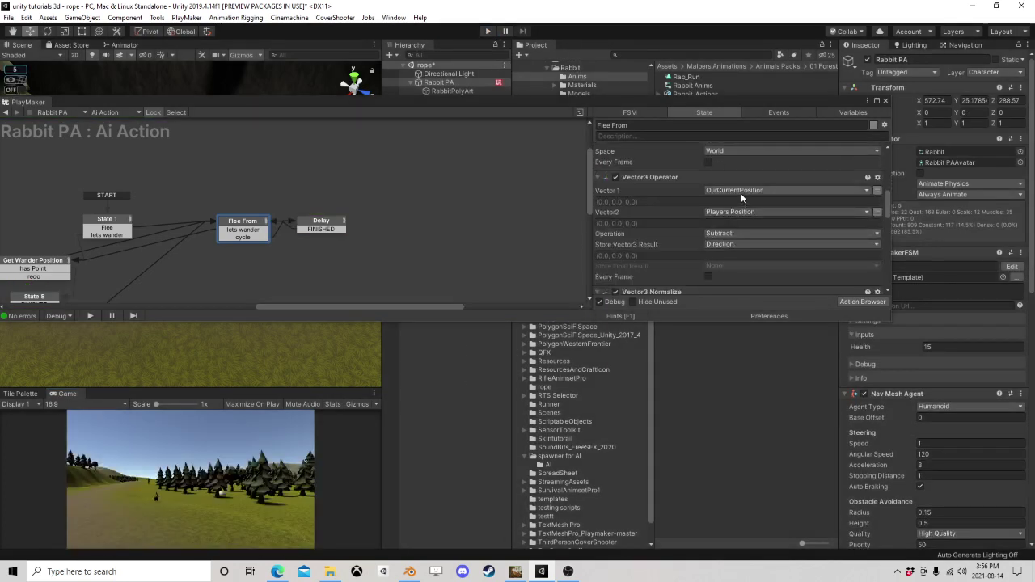
pyautogui.click(744, 189)
pyautogui.click(756, 262)
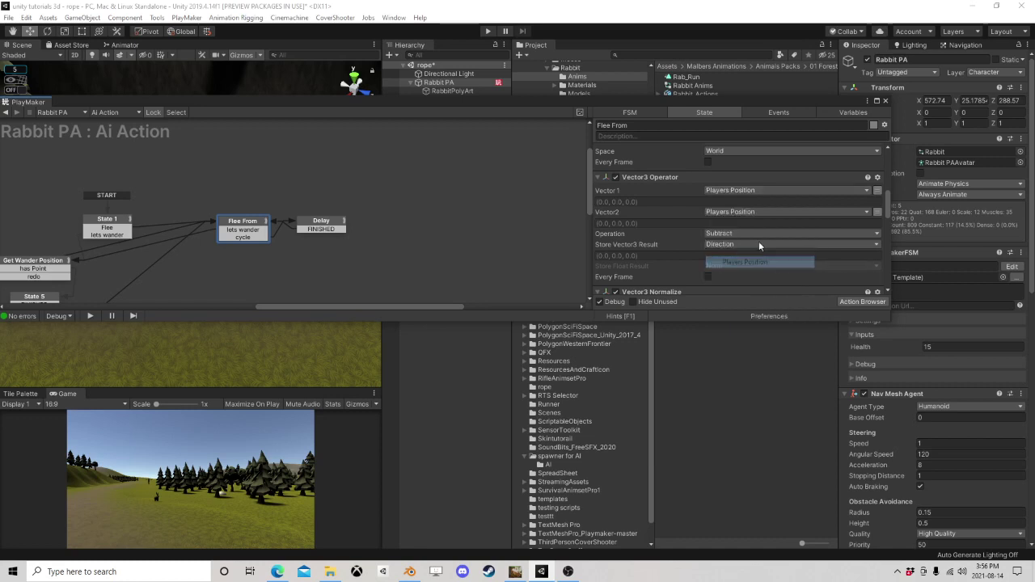
pyautogui.click(748, 211)
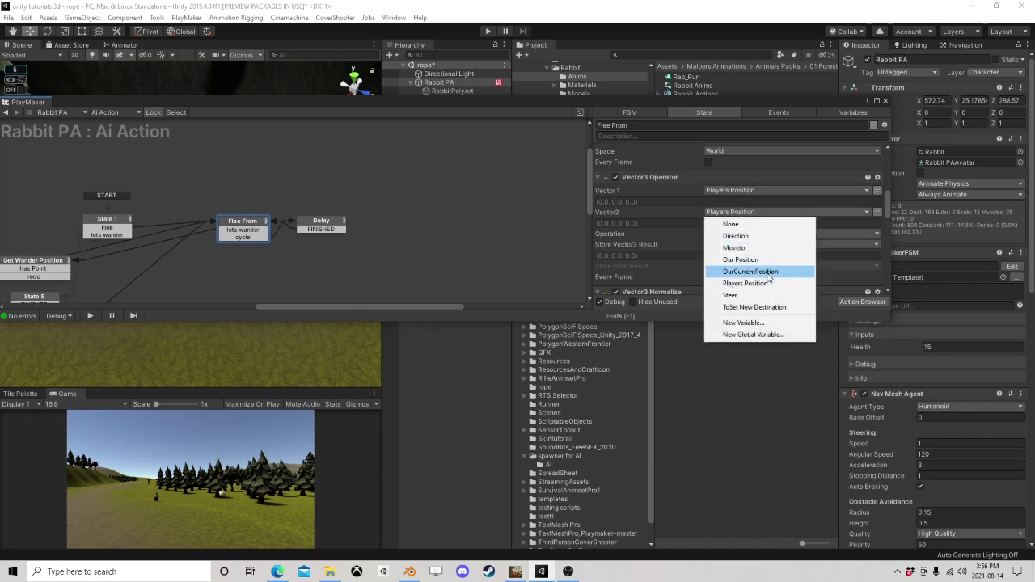
pyautogui.click(751, 272)
pyautogui.click(488, 30)
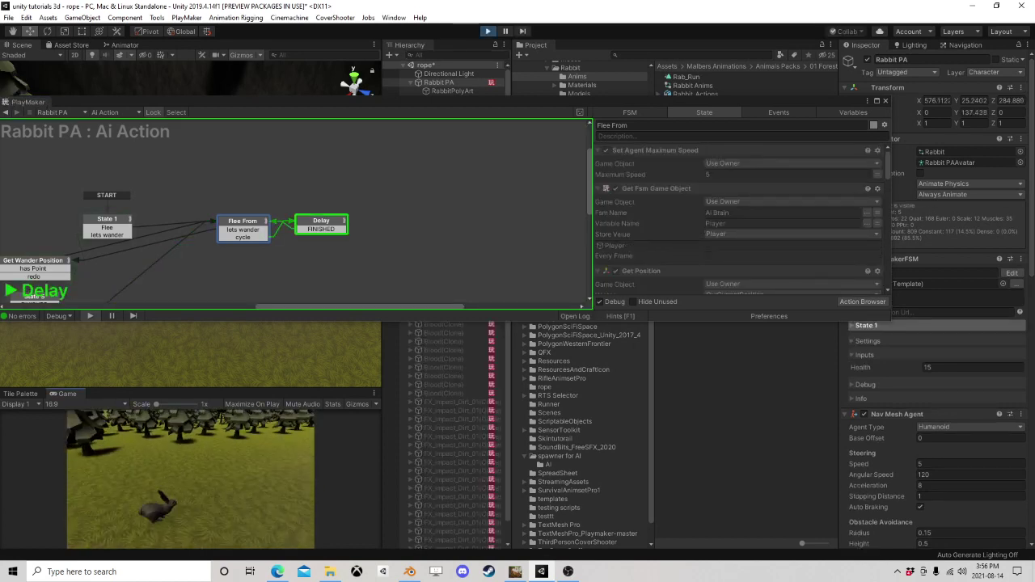
pyautogui.click(488, 31)
# Step: Set the Vector3 Multiply action's Multiply By value to -20 in the Flee From state and test-run the game
pyautogui.scroll(-5, 788, 267)
pyautogui.scroll(-4, 809, 280)
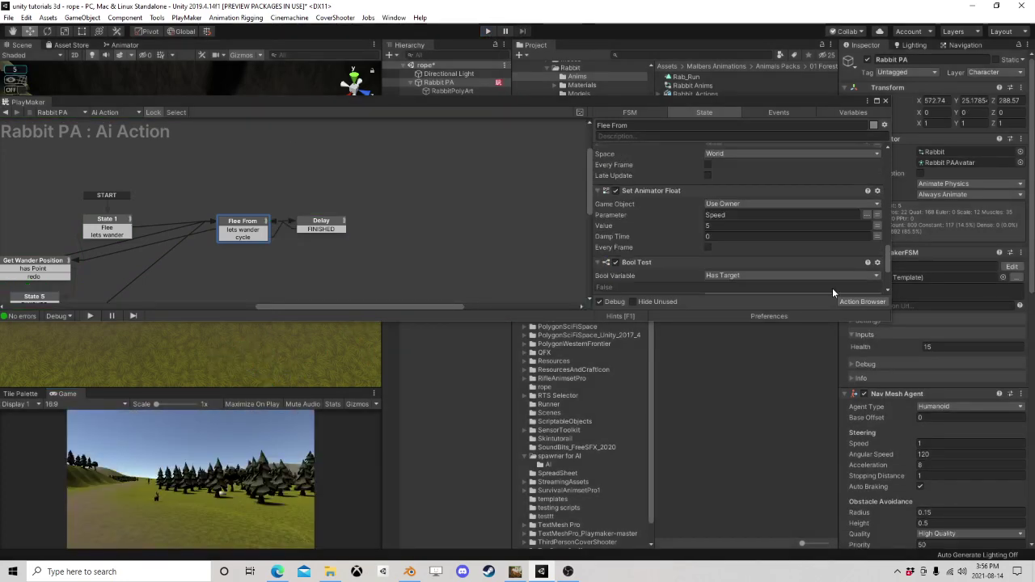
pyautogui.scroll(5, 796, 269)
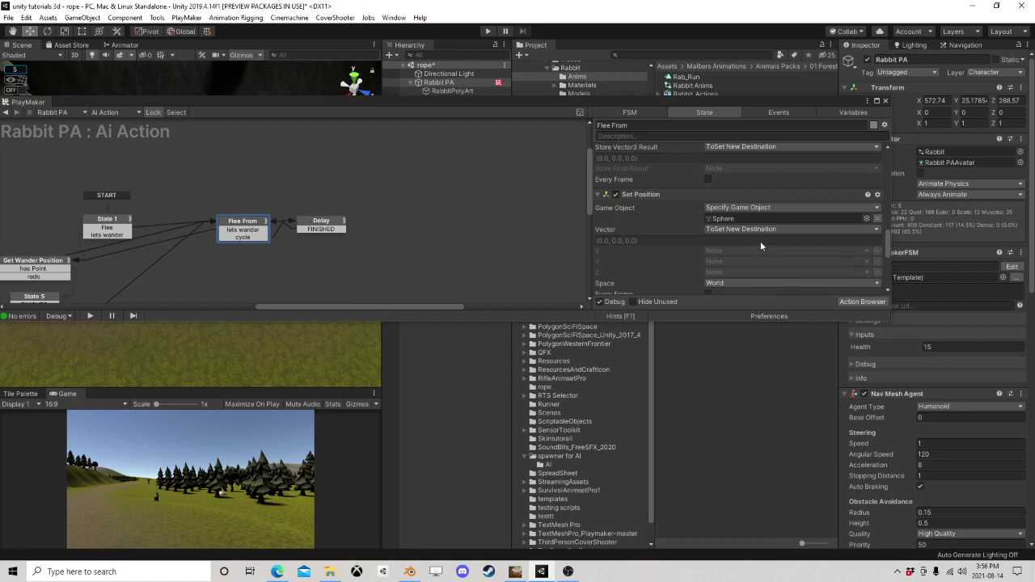
pyautogui.click(664, 151)
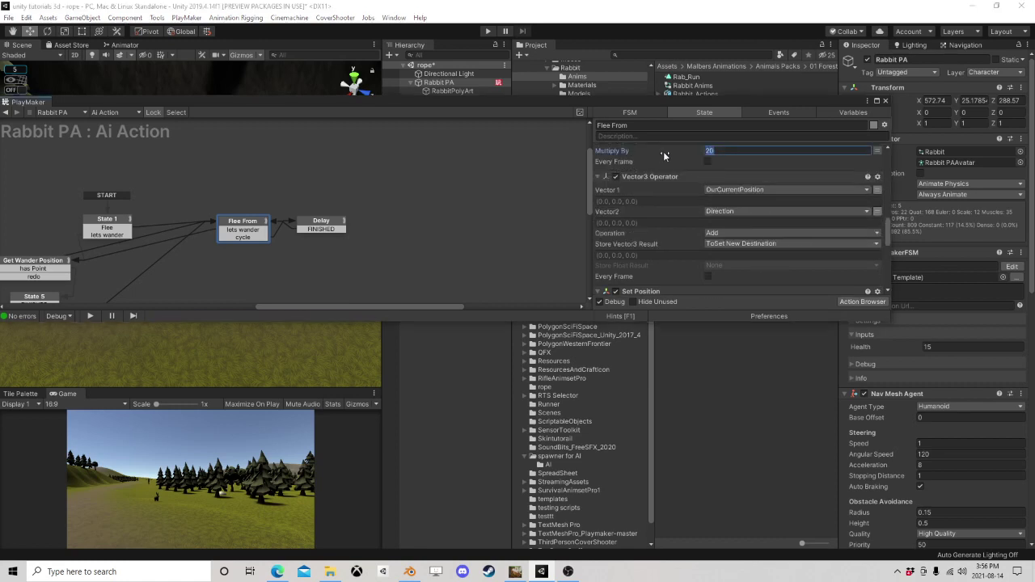
pyautogui.scroll(3, 700, 162)
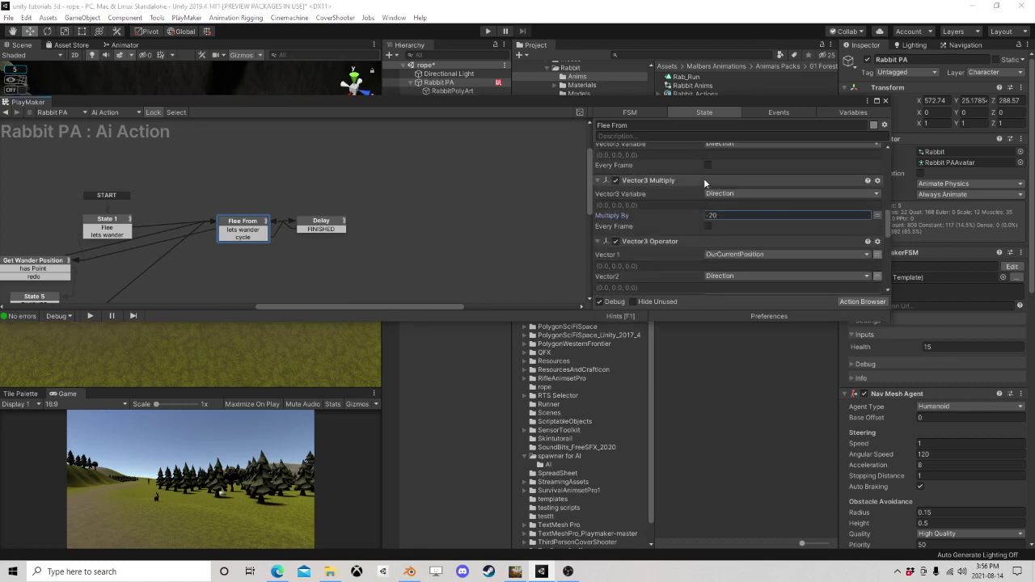
pyautogui.click(489, 31)
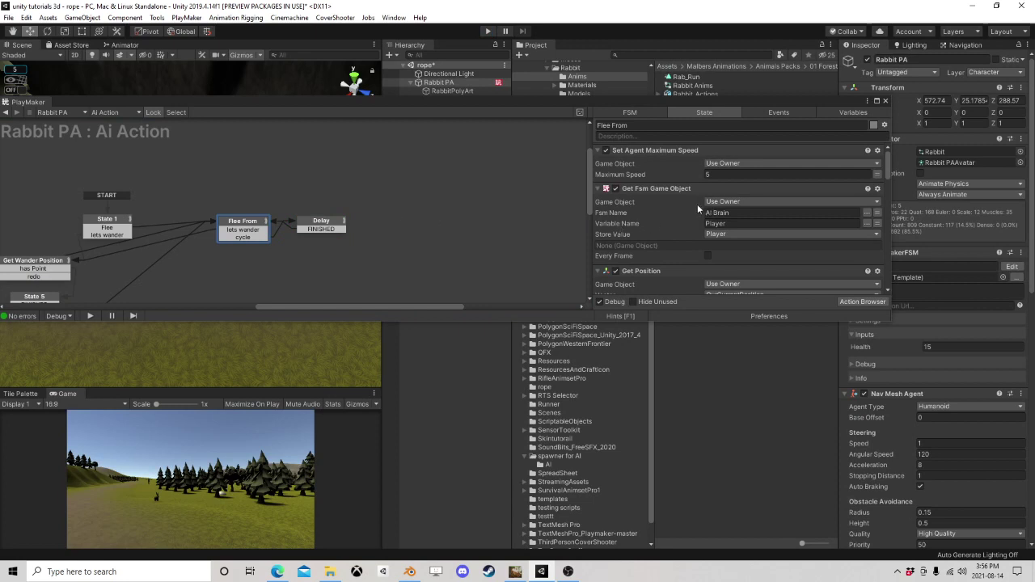
# Step: Set the Vector3 Multiply action's Multiply By value to 20 in the Flee From state
pyautogui.scroll(-10, 704, 214)
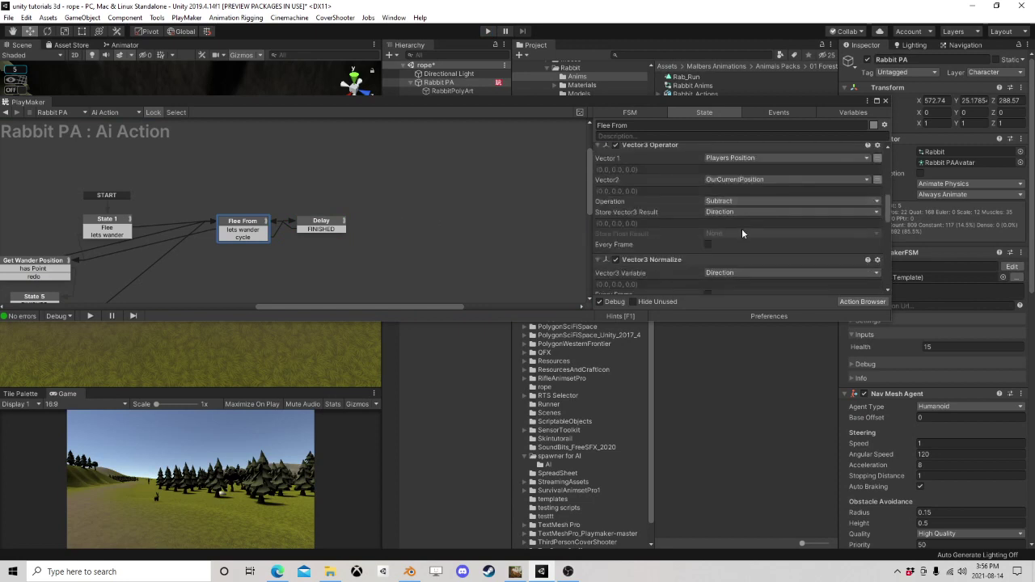
pyautogui.click(736, 183)
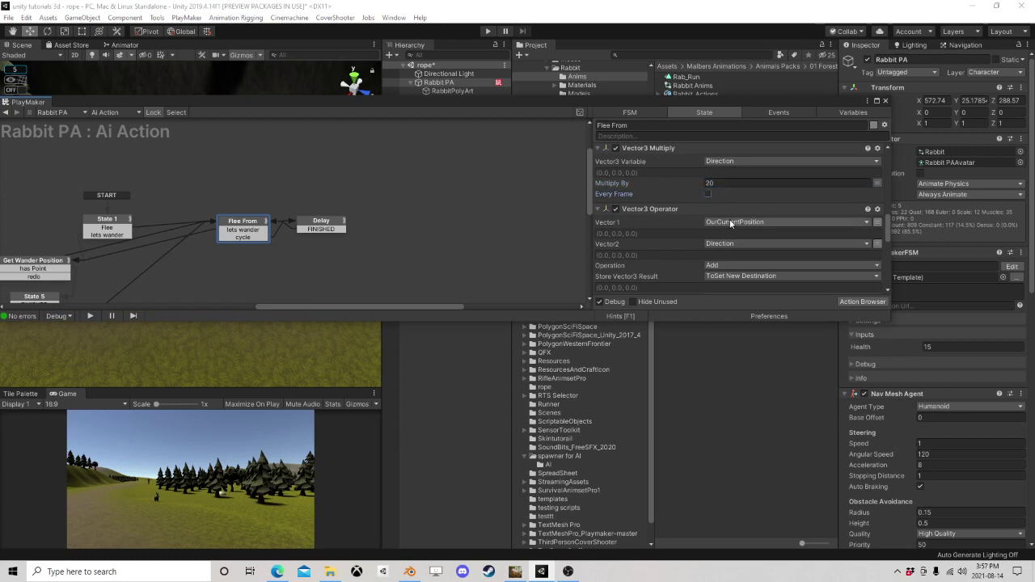
pyautogui.scroll(-1, 745, 224)
# Step: Review the Flee From actions and the Vector 1 choices of the Vector3 Operator that stores ToSet New Destination
pyautogui.scroll(4, 746, 225)
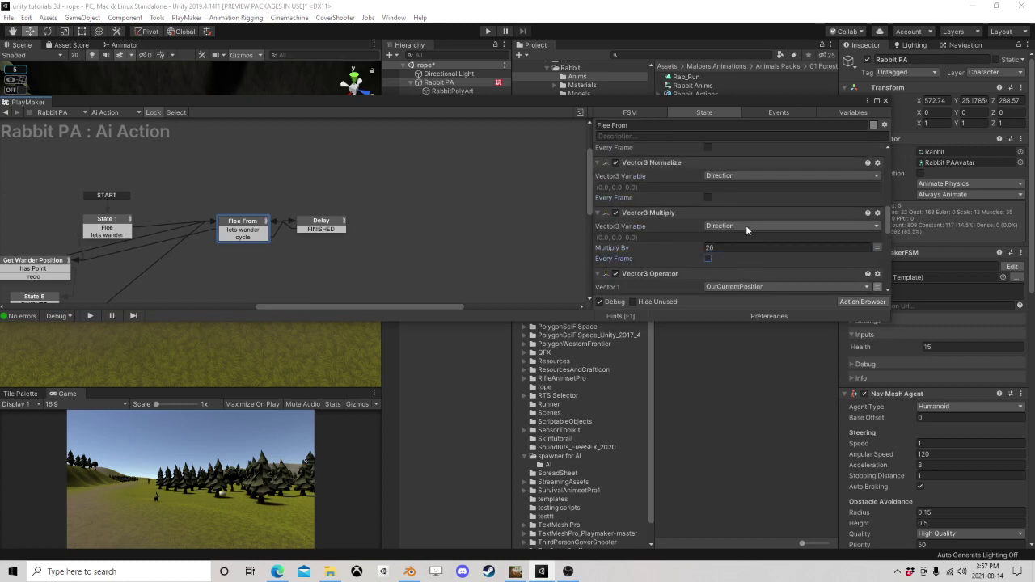
pyautogui.scroll(5, 746, 225)
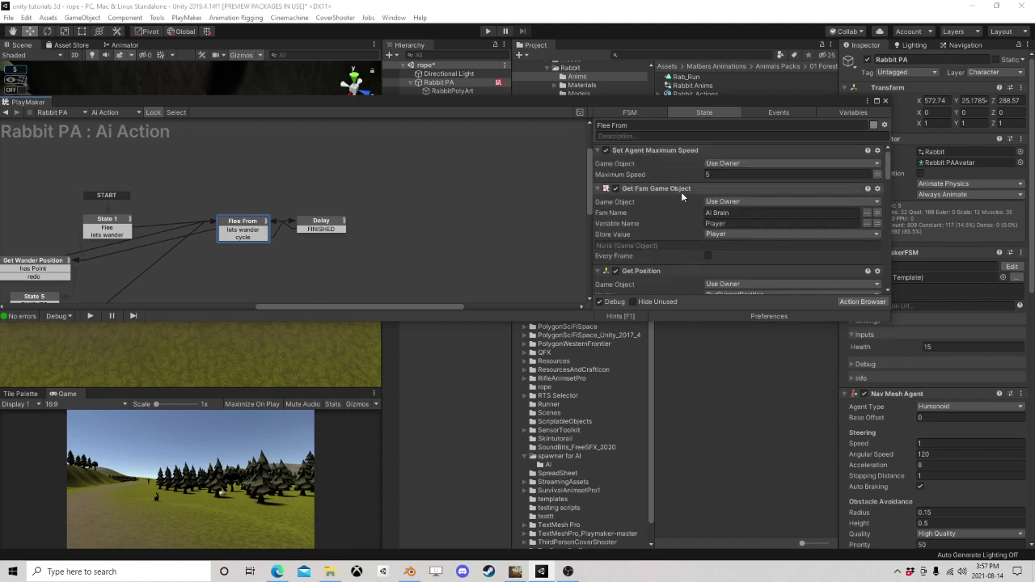
pyautogui.scroll(-2, 679, 195)
pyautogui.scroll(-5, 683, 199)
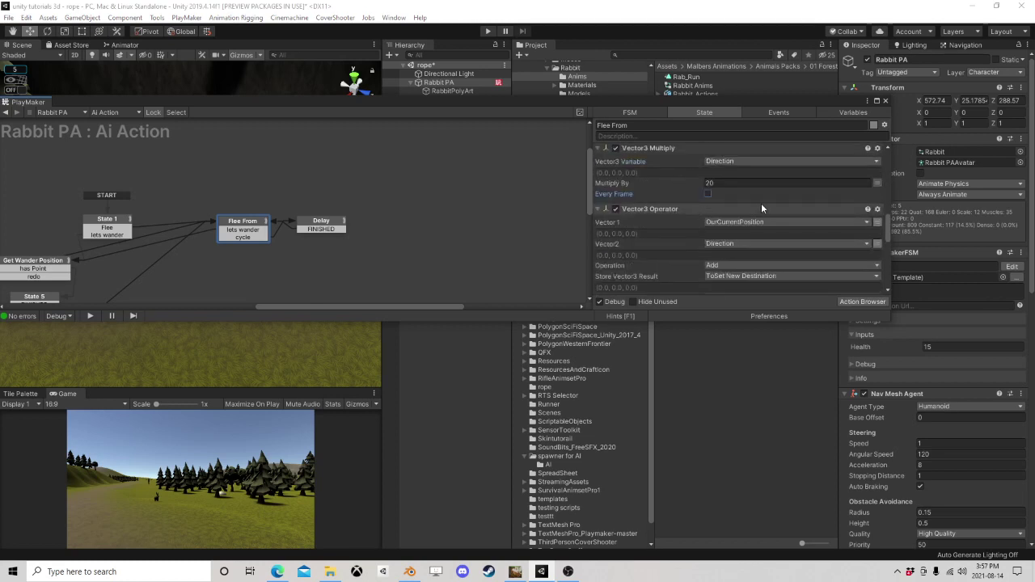
pyautogui.click(725, 223)
pyautogui.click(728, 256)
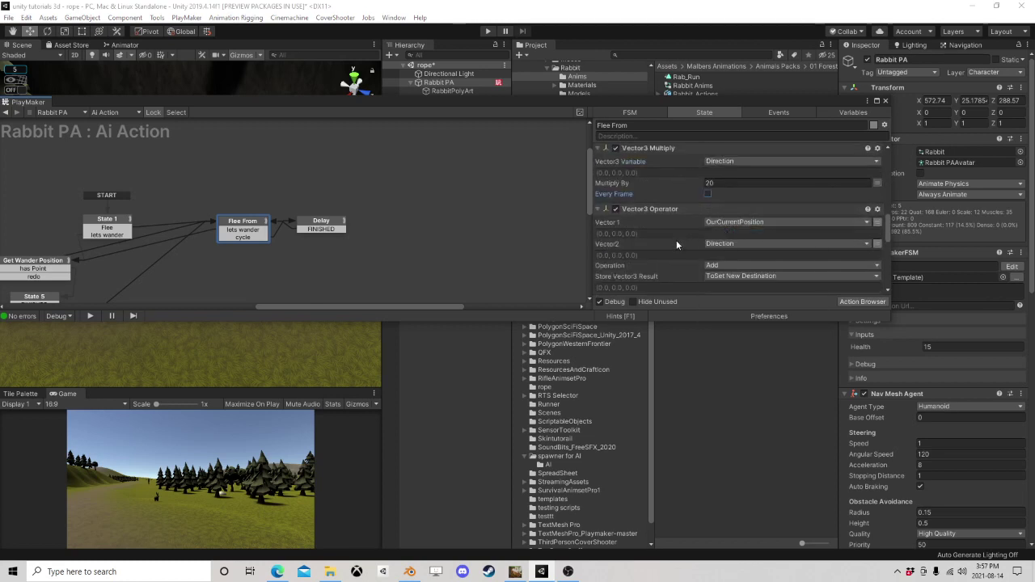
pyautogui.scroll(-1, 679, 242)
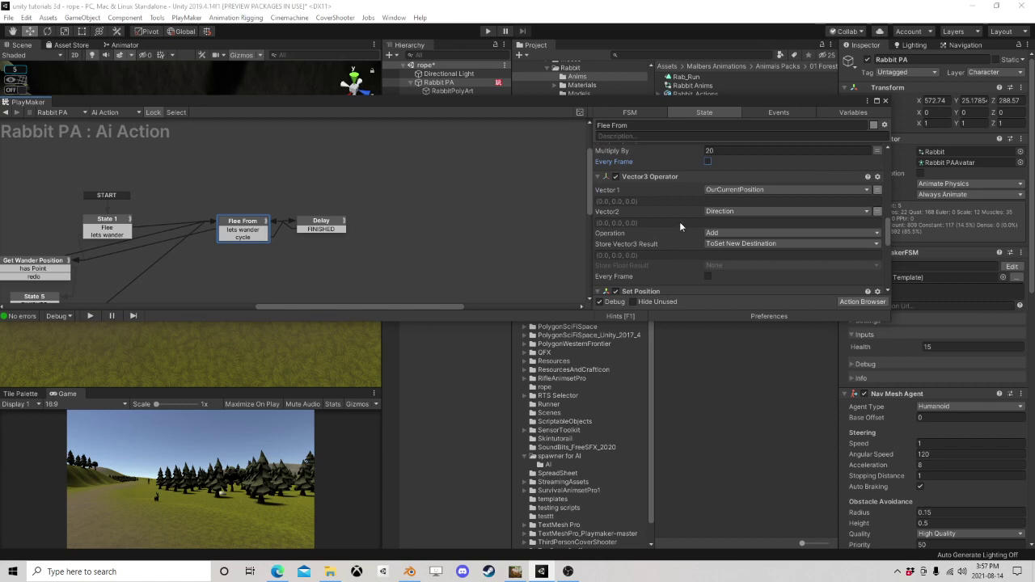
# Step: Set the subtracting Vector3 Operator's Vector1 to OurCurrentPosition and Vector2 to Players Position in the Flee From state
pyautogui.scroll(2, 679, 222)
pyautogui.scroll(1, 674, 223)
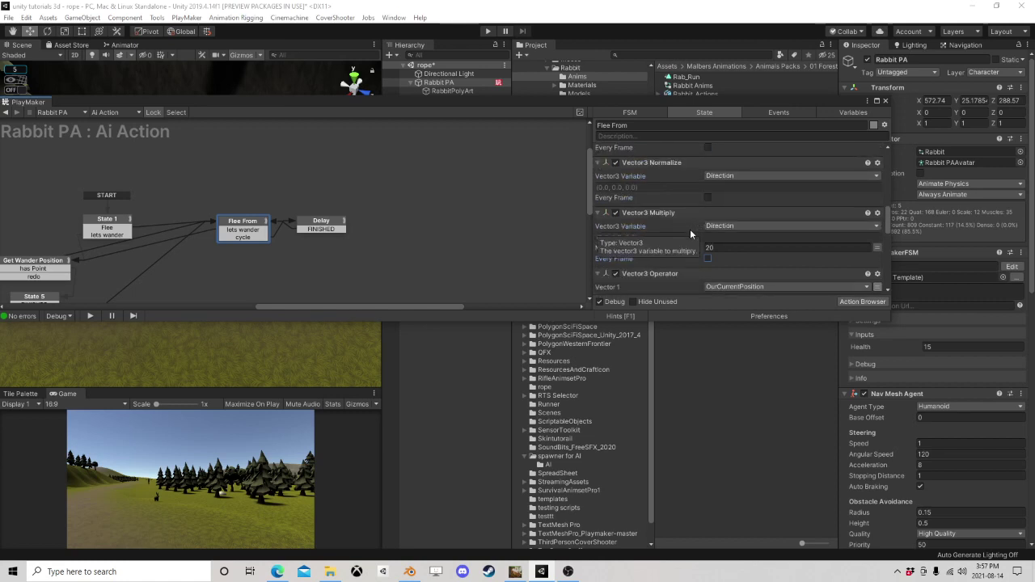
pyautogui.scroll(3, 658, 231)
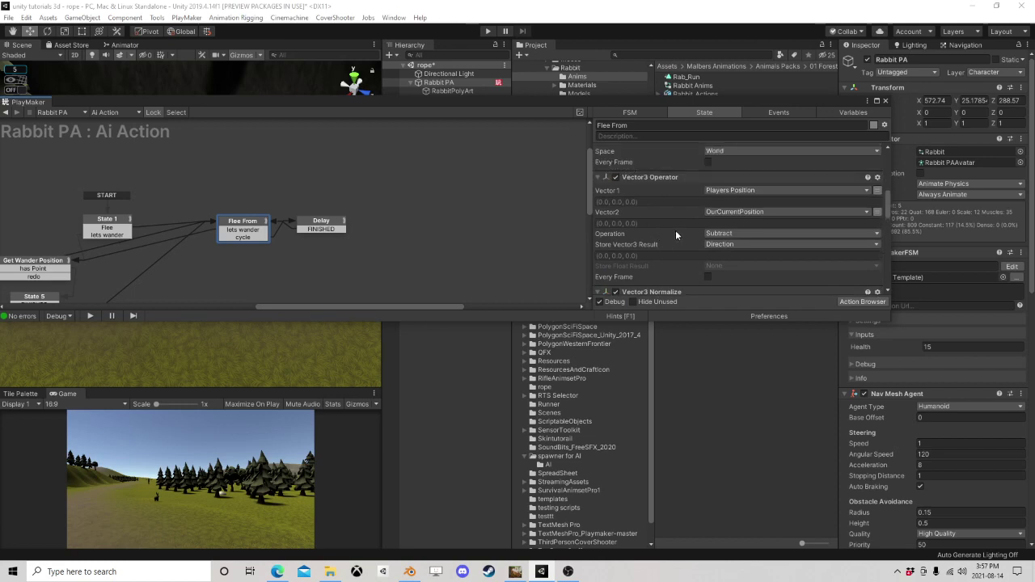
pyautogui.click(728, 190)
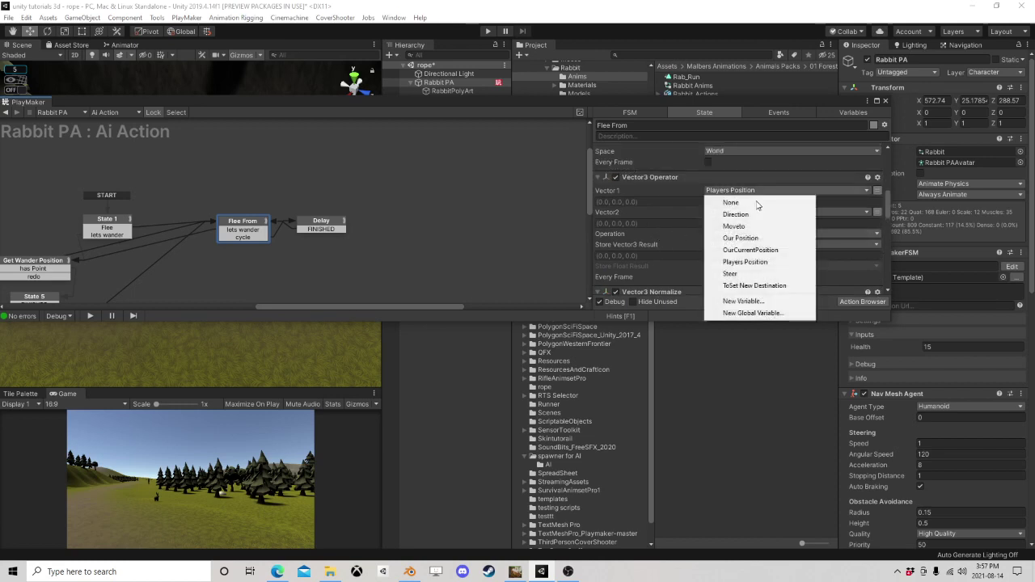
pyautogui.click(758, 252)
pyautogui.click(738, 211)
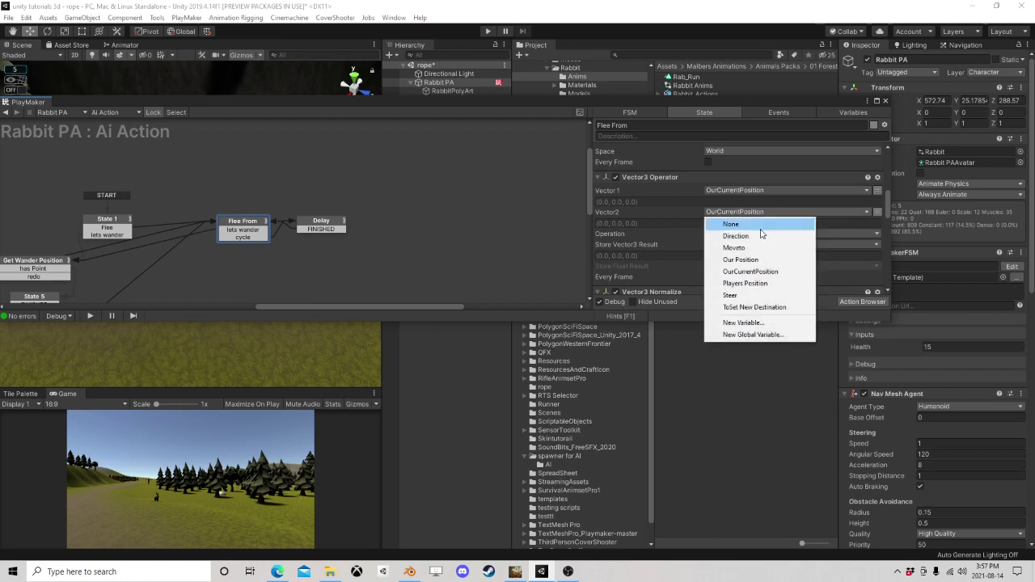
pyautogui.click(745, 283)
# Step: Toggle the Action Sequence option on for the Flee From state, then test-run the game and stop it
pyautogui.scroll(6, 740, 229)
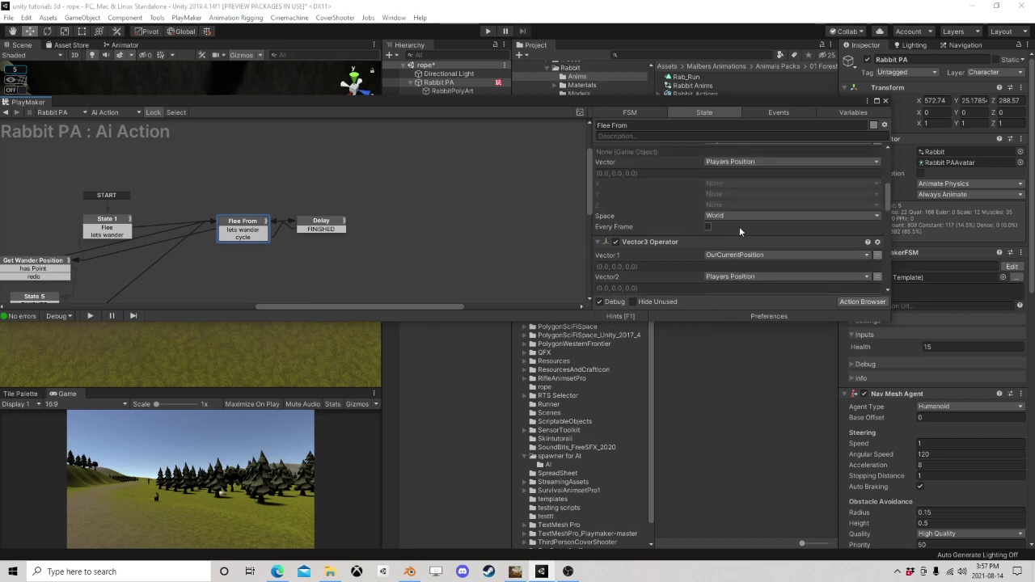
pyautogui.rightClick(657, 208)
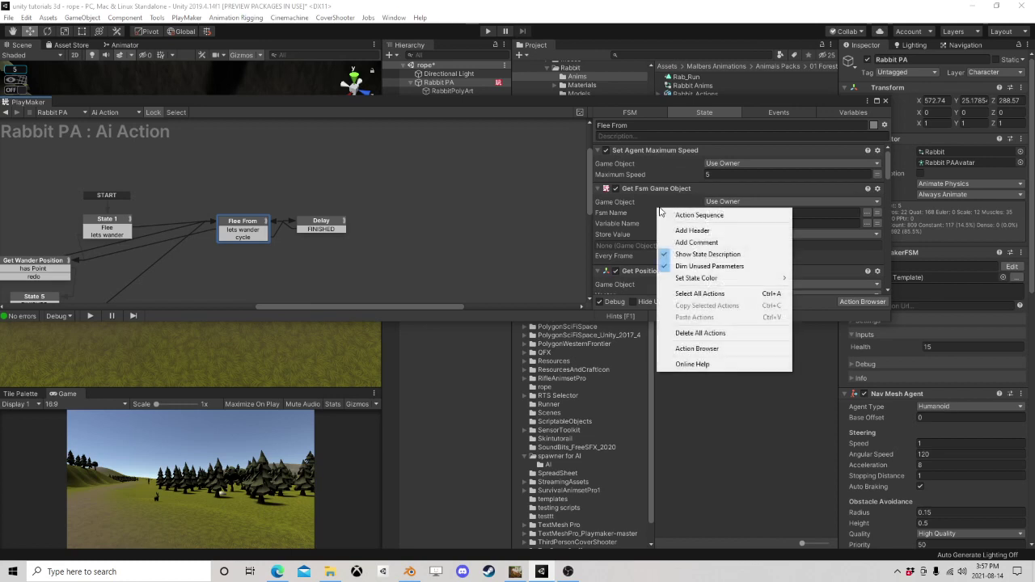
pyautogui.click(700, 215)
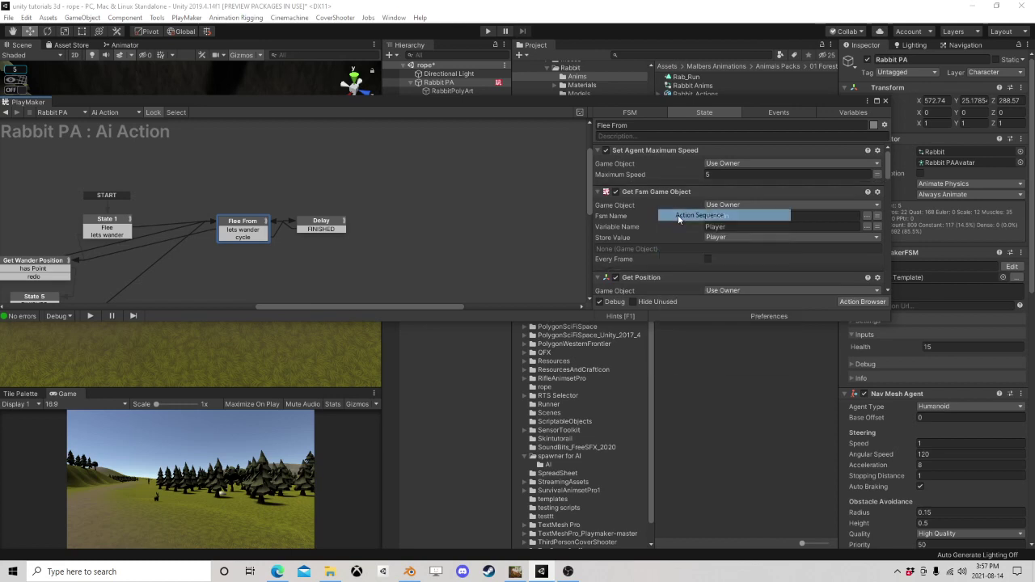
pyautogui.click(487, 32)
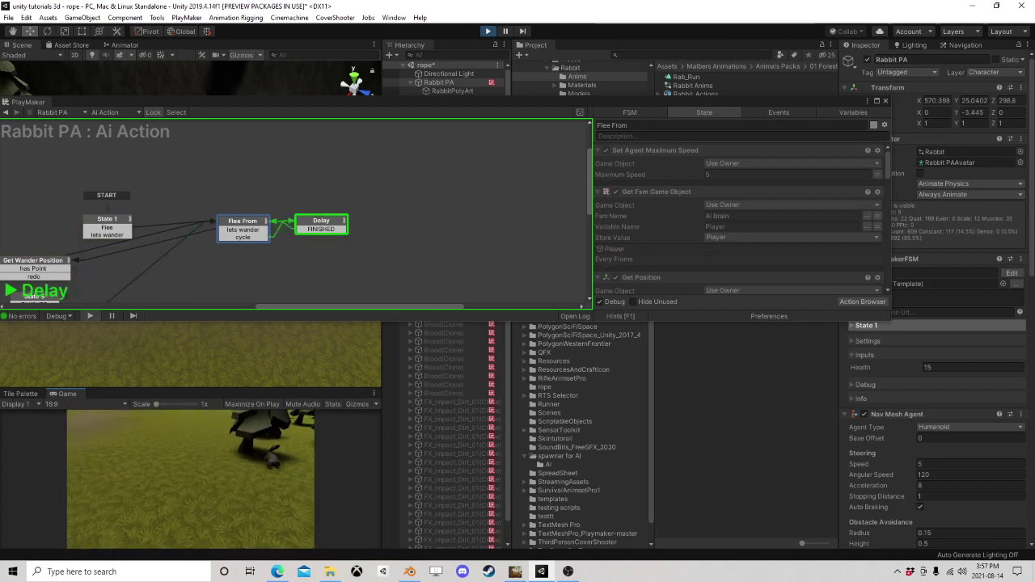
pyautogui.click(504, 32)
# Step: Reposition the Delay and Flee From states to spread them apart in the Ai Action graph
pyautogui.moveTo(315, 219); pyautogui.dragTo(385, 204)
pyautogui.moveTo(342, 244); pyautogui.dragTo(443, 198, button='middle')
pyautogui.scroll(1, 429, 191)
pyautogui.click(377, 169)
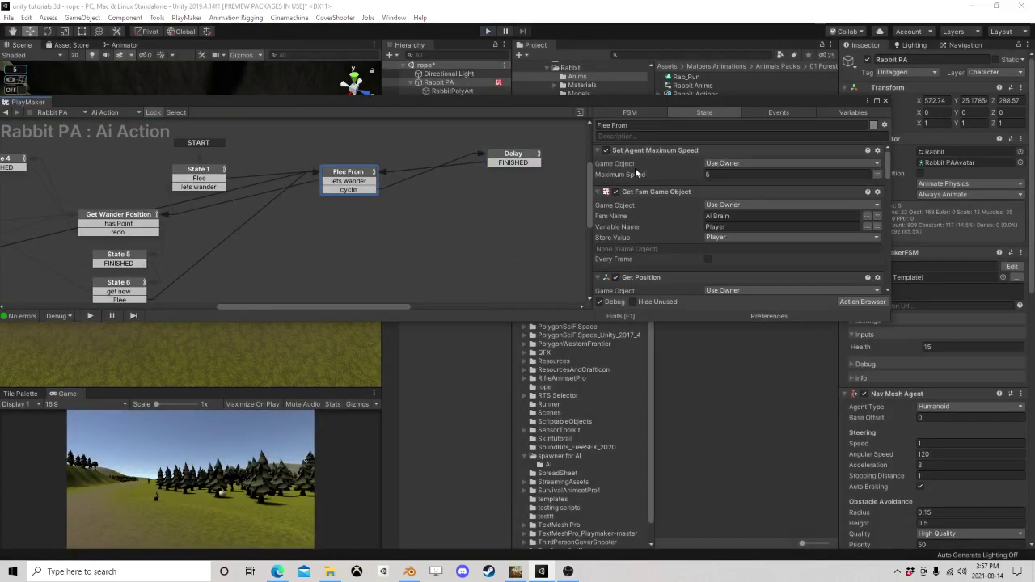
pyautogui.moveTo(349, 172); pyautogui.dragTo(378, 195)
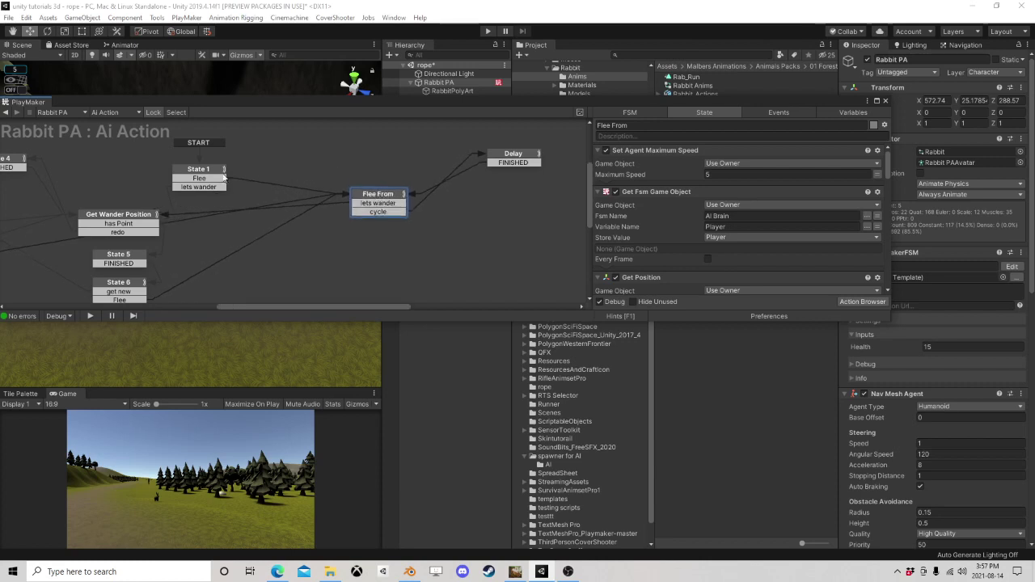
# Step: Route State 1's Flee transition to a new state above Flee From and connect its FINISHED event to Flee From
pyautogui.moveTo(223, 179); pyautogui.dragTo(394, 211)
pyautogui.keyDown('ctrl'); pyautogui.click(371, 162); pyautogui.keyUp('ctrl')
pyautogui.click(391, 201)
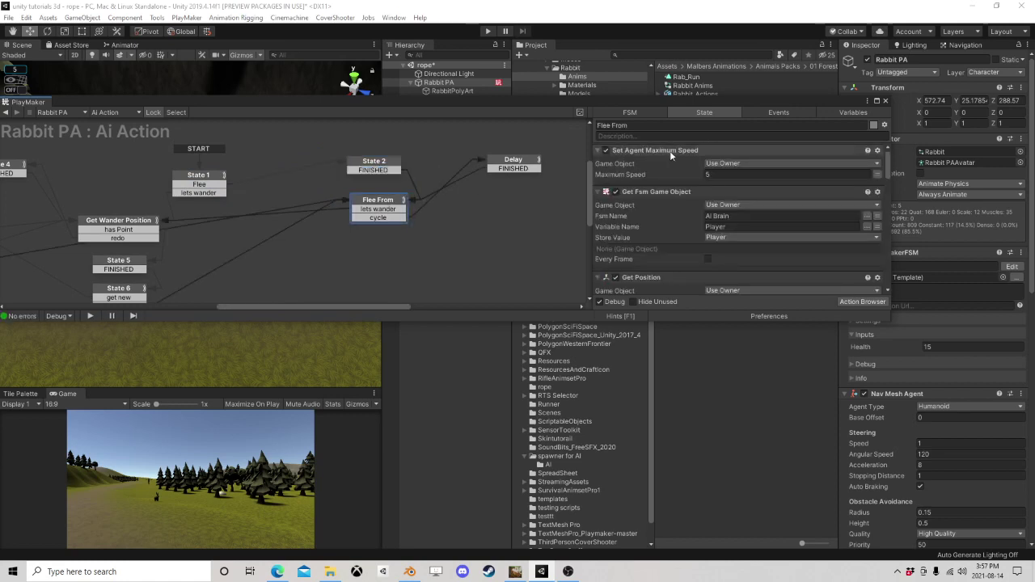
# Step: Move the Set Agent Maximum Speed and Get Fsm Game Object actions from Flee From into State 2
pyautogui.moveTo(671, 152); pyautogui.dragTo(374, 165)
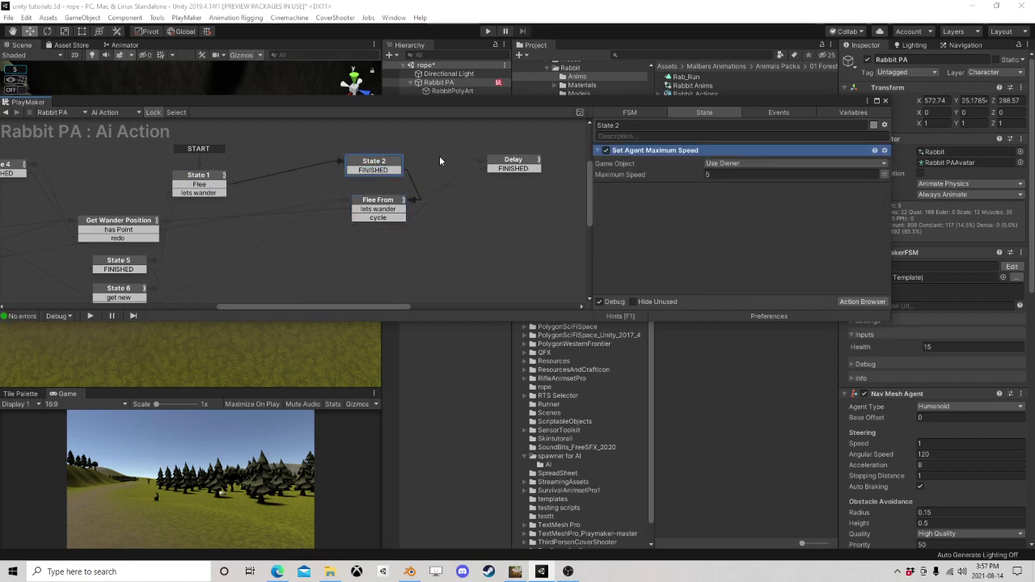
pyautogui.click(380, 206)
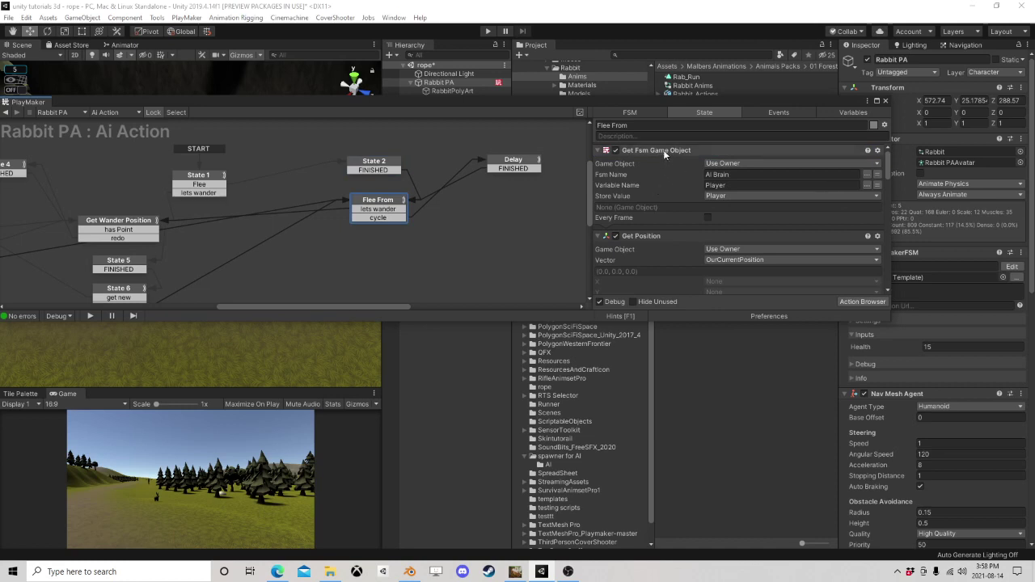
pyautogui.click(673, 152)
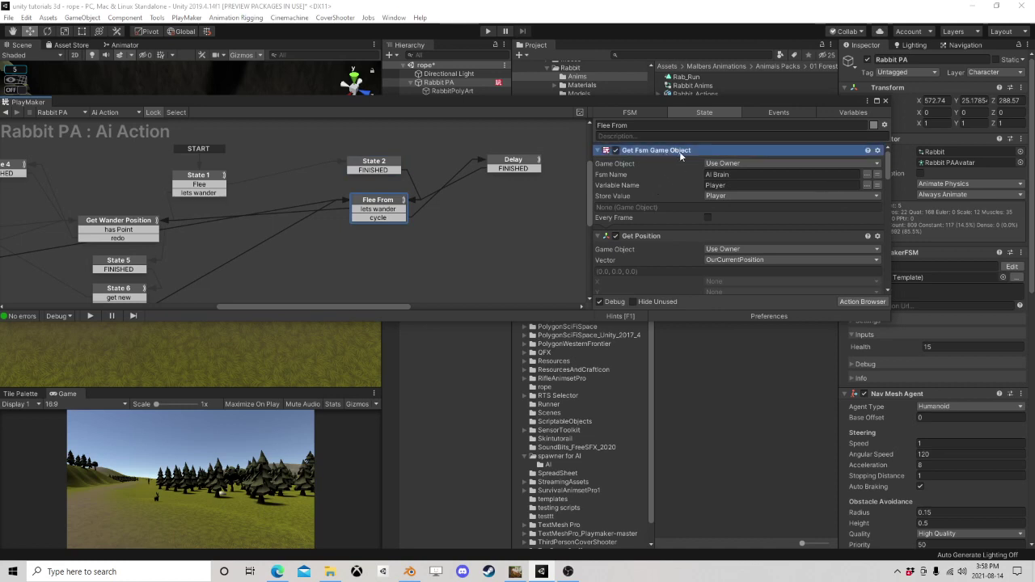
pyautogui.moveTo(674, 153); pyautogui.dragTo(373, 165)
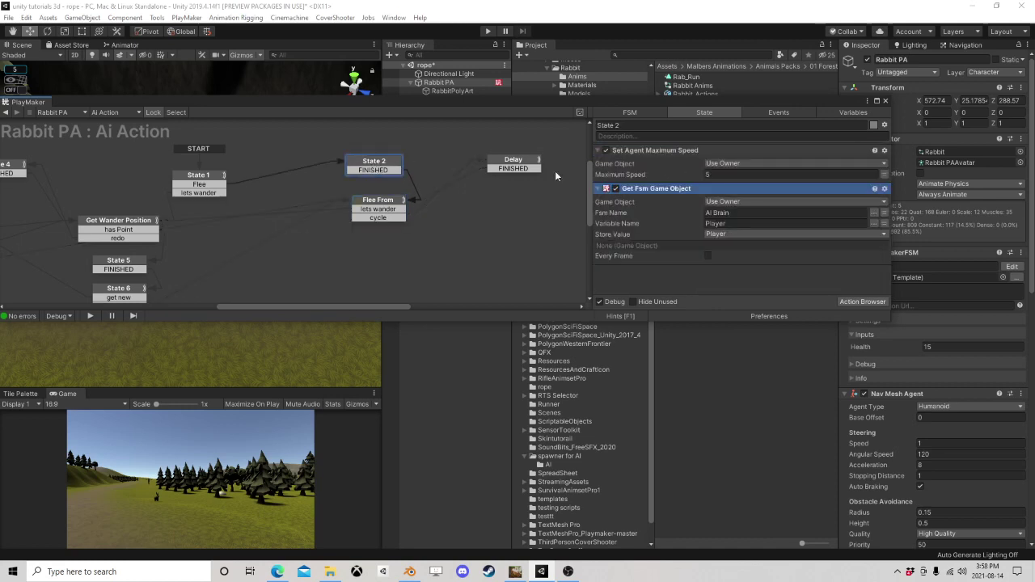
pyautogui.click(386, 207)
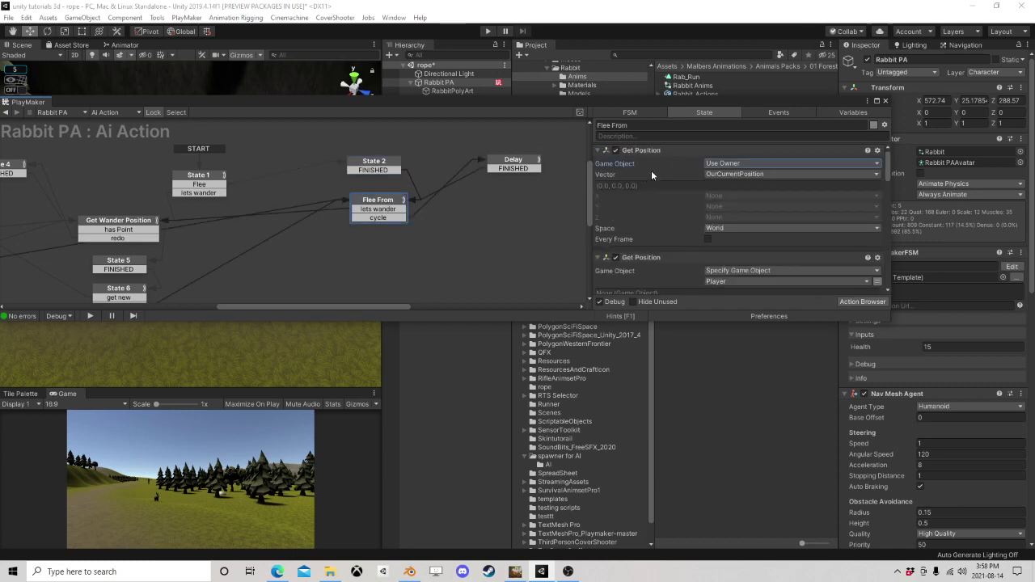
# Step: Toggle Flee From's Action Sequence option off and collapse its two Get Position actions and the subtracting Vector3 Operator
pyautogui.rightClick(652, 175)
pyautogui.click(679, 188)
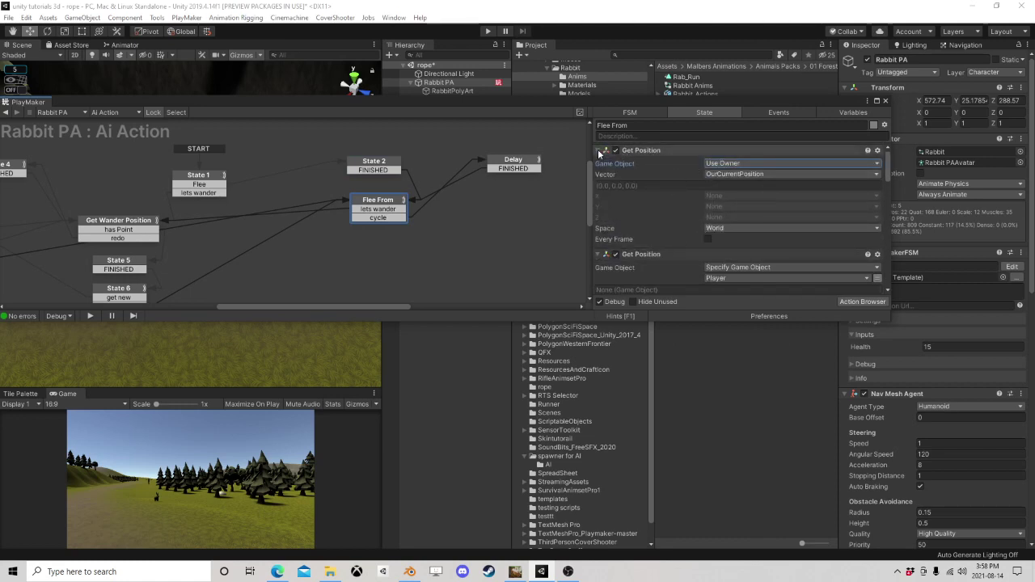
pyautogui.click(599, 152)
pyautogui.click(600, 163)
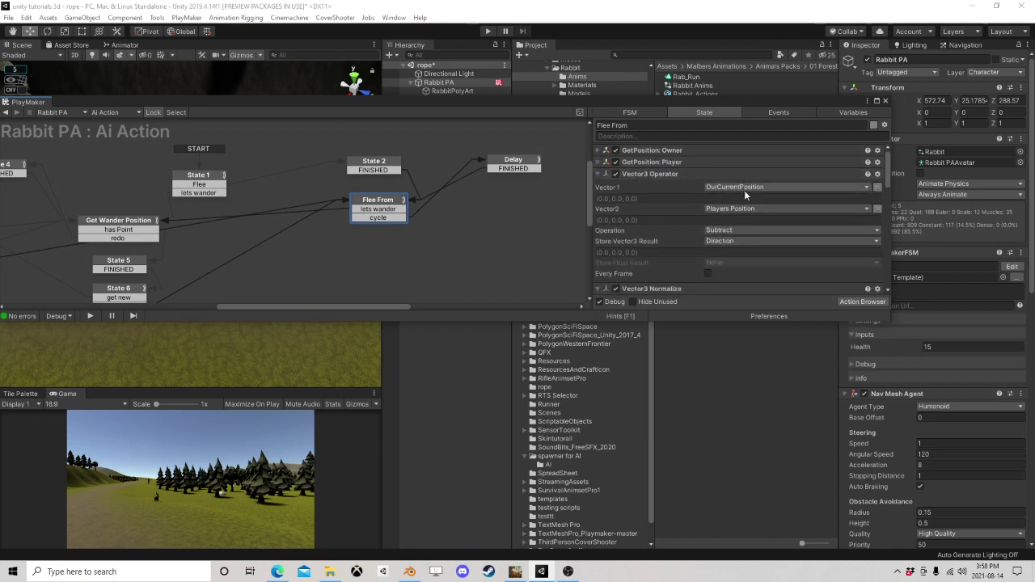
pyautogui.click(599, 175)
# Step: Move the Set Animator Float action from Flee From into State 2 and check the actions left in Flee From
pyautogui.scroll(-3, 607, 238)
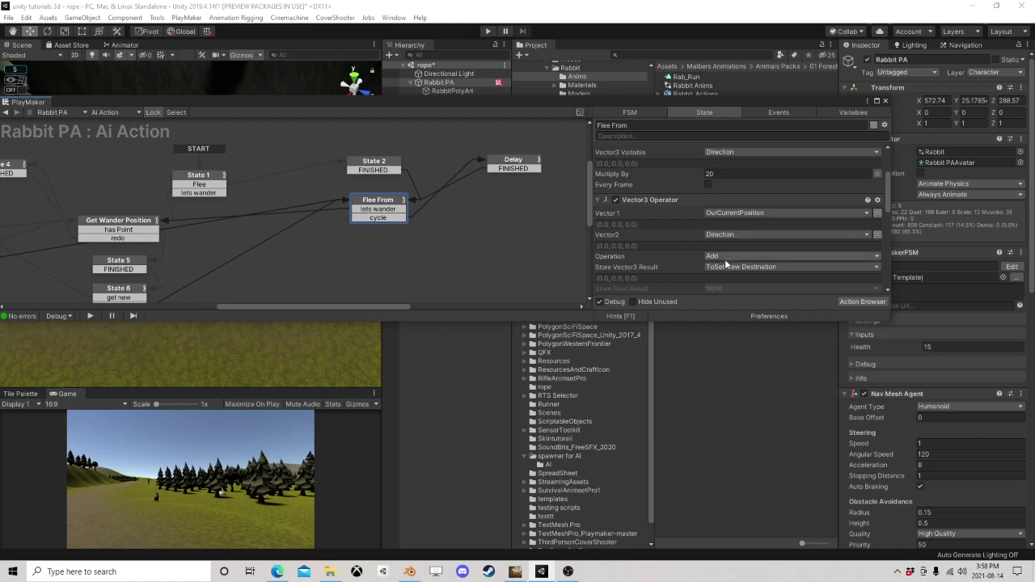
pyautogui.scroll(-3, 719, 268)
pyautogui.scroll(-1, 678, 250)
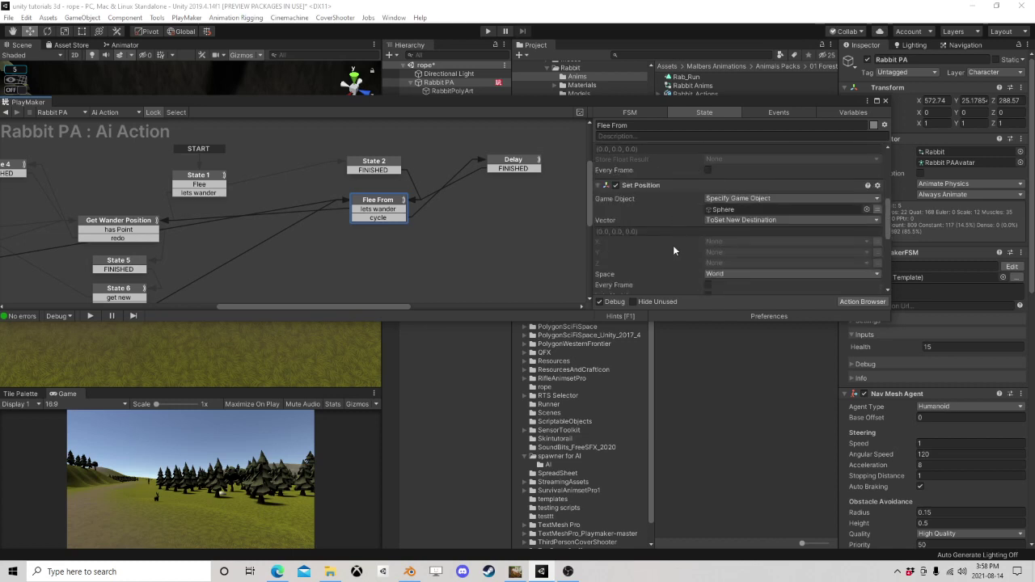
pyautogui.scroll(-4, 740, 238)
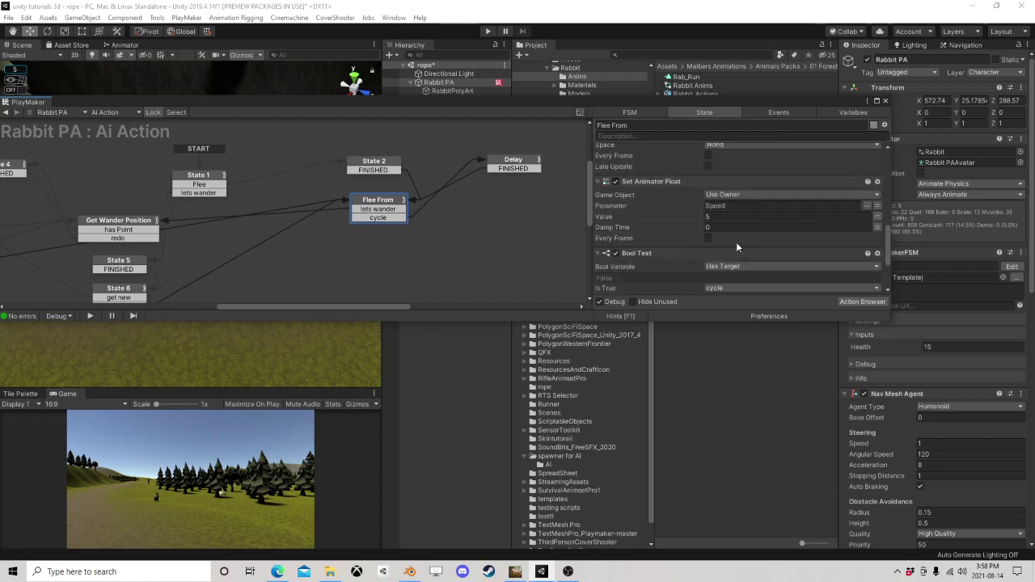
pyautogui.moveTo(658, 183); pyautogui.dragTo(378, 162)
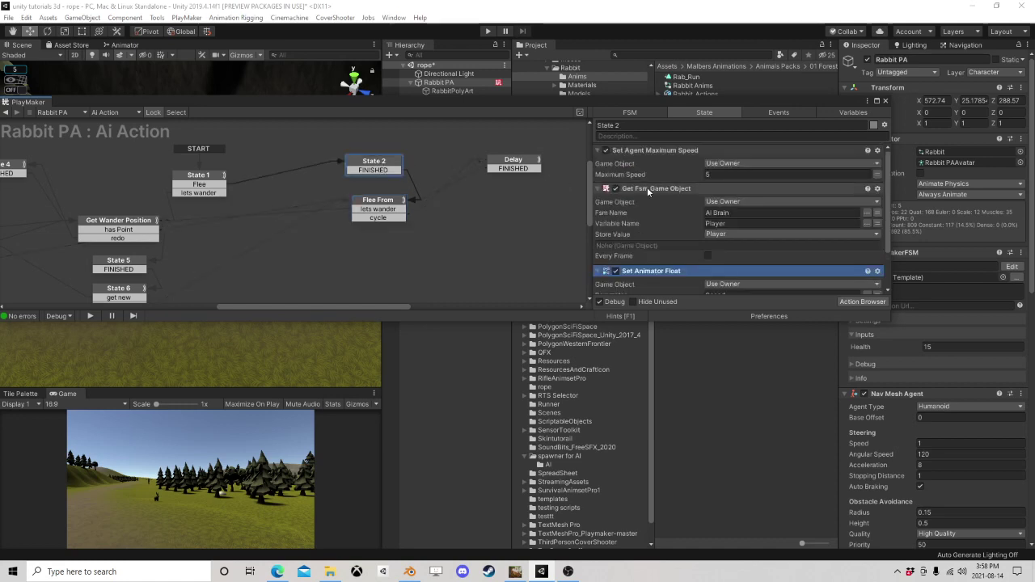
pyautogui.click(388, 206)
pyautogui.scroll(-5, 665, 223)
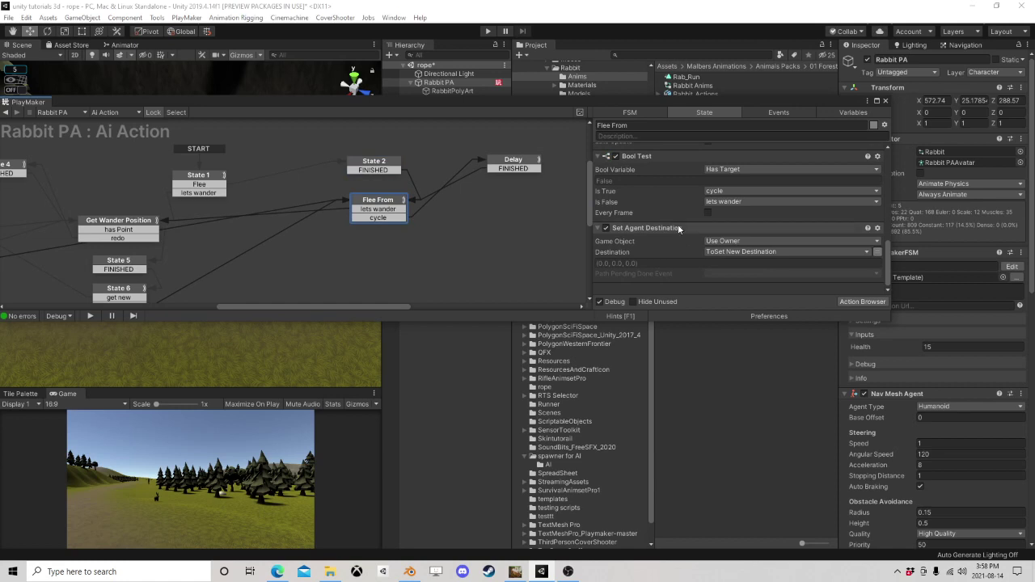
pyautogui.scroll(2, 672, 212)
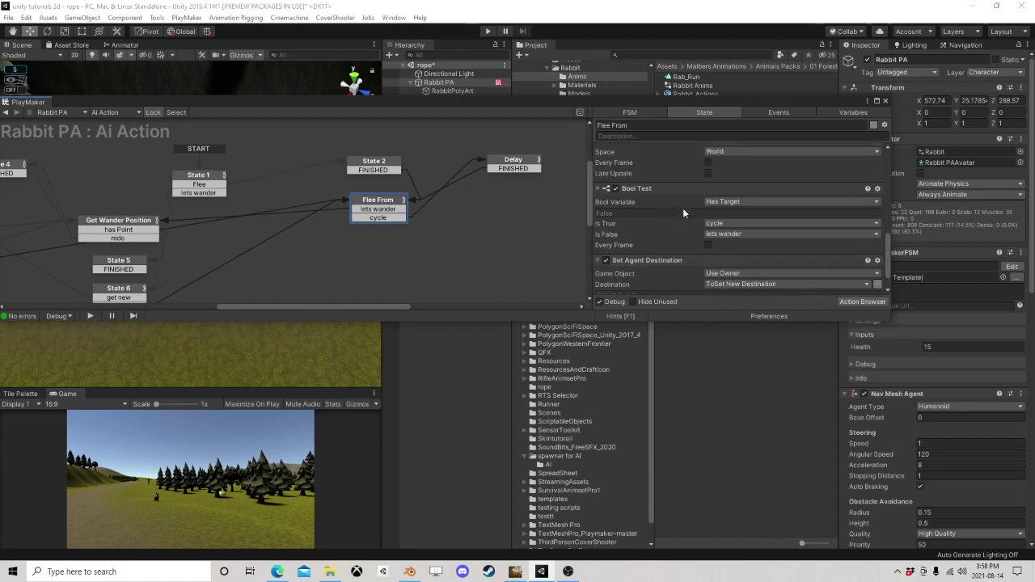
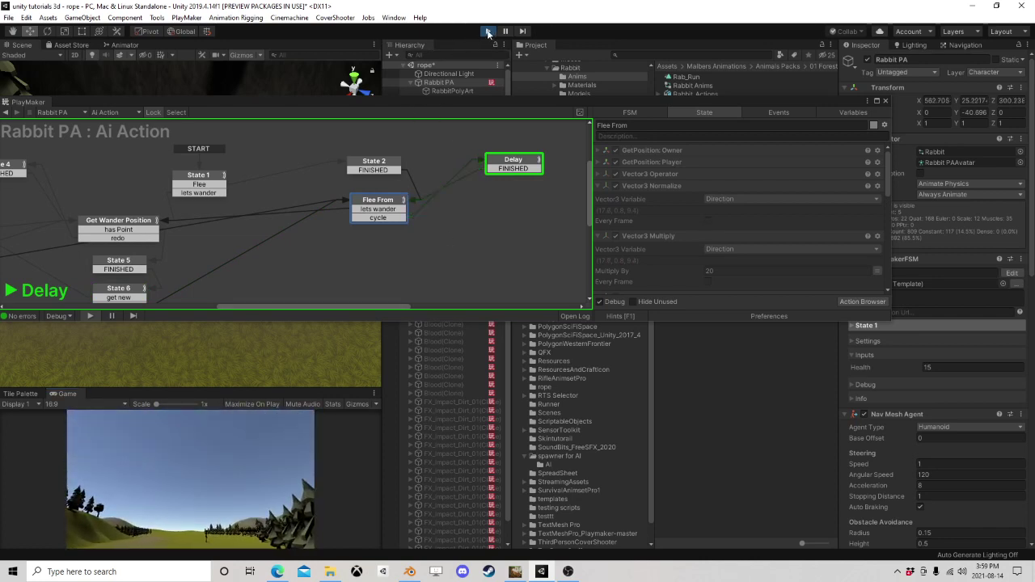
# Step: Stop the test run and redirect the Flee transitions of State 6 and State 8 to State 2
pyautogui.click(488, 30)
pyautogui.moveTo(154, 230); pyautogui.dragTo(143, 258)
pyautogui.click(142, 259)
pyautogui.moveTo(222, 286); pyautogui.dragTo(236, 252, button='middle')
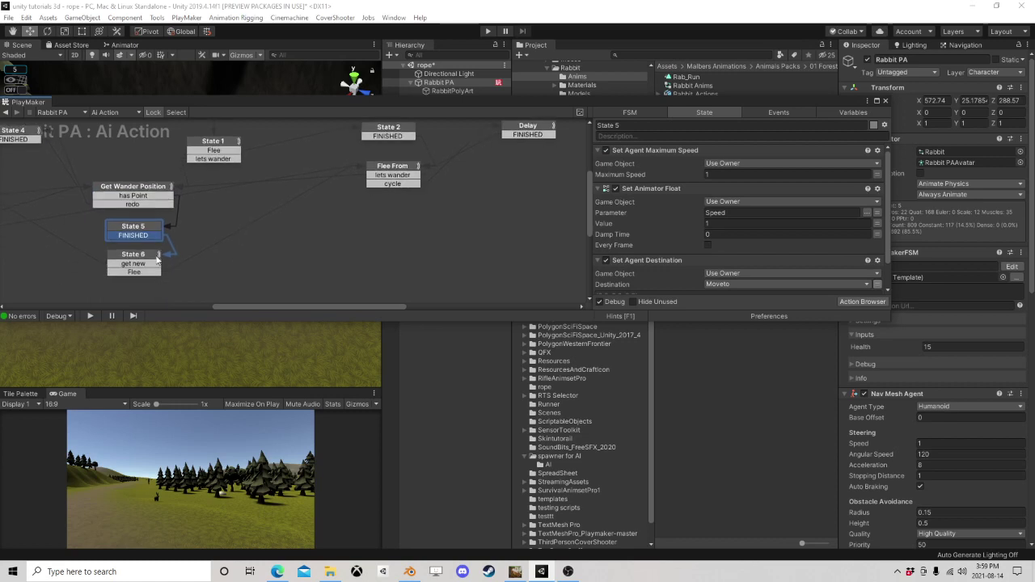
pyautogui.moveTo(147, 273); pyautogui.dragTo(377, 149)
pyautogui.moveTo(241, 221); pyautogui.dragTo(343, 230, button='middle')
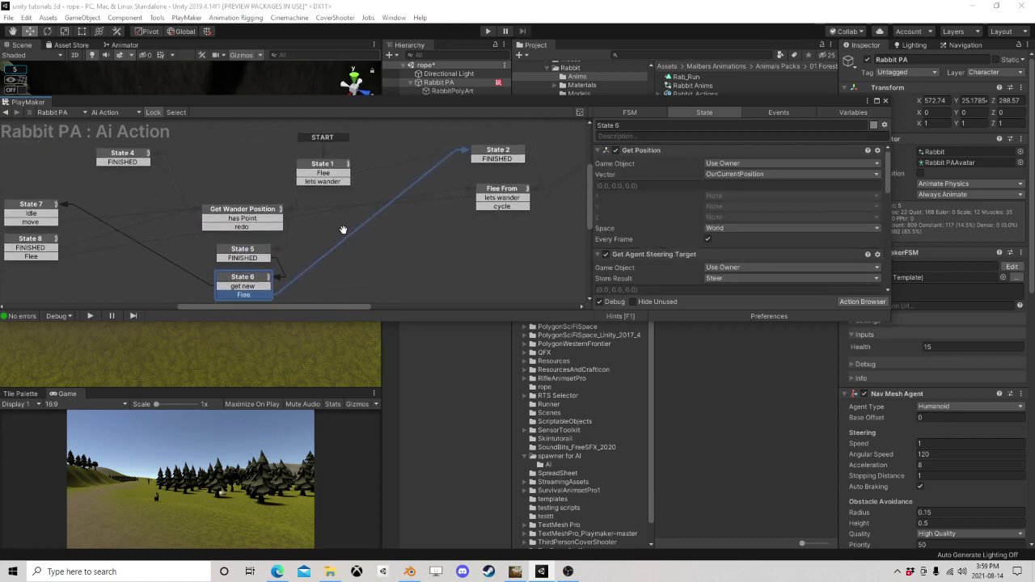
pyautogui.moveTo(47, 257); pyautogui.dragTo(478, 159)
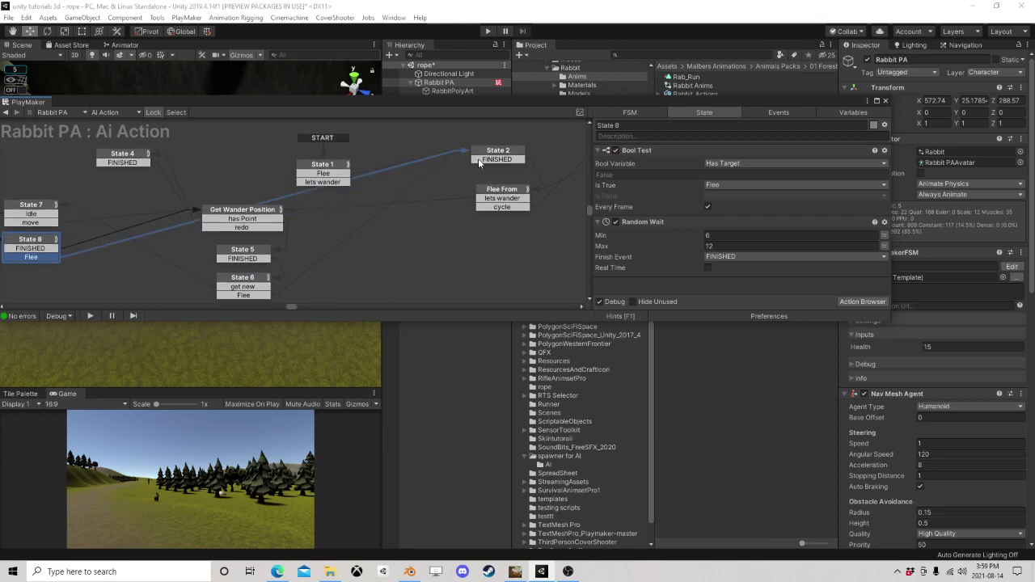
# Step: Test-run the game and inspect the runtime values of Flee From's vector and Set Position actions
pyautogui.click(487, 31)
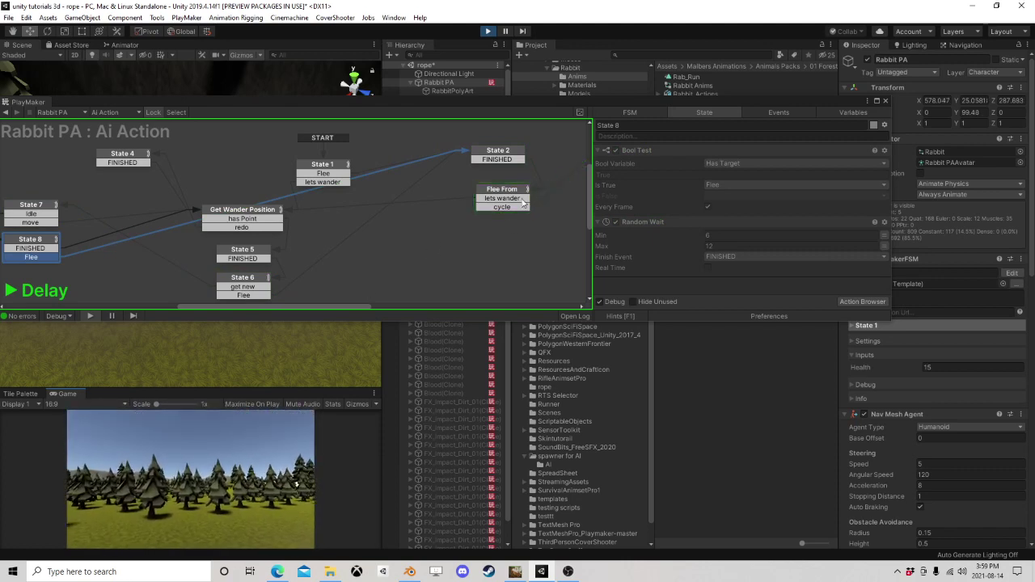
pyautogui.click(512, 194)
pyautogui.scroll(-2, 750, 212)
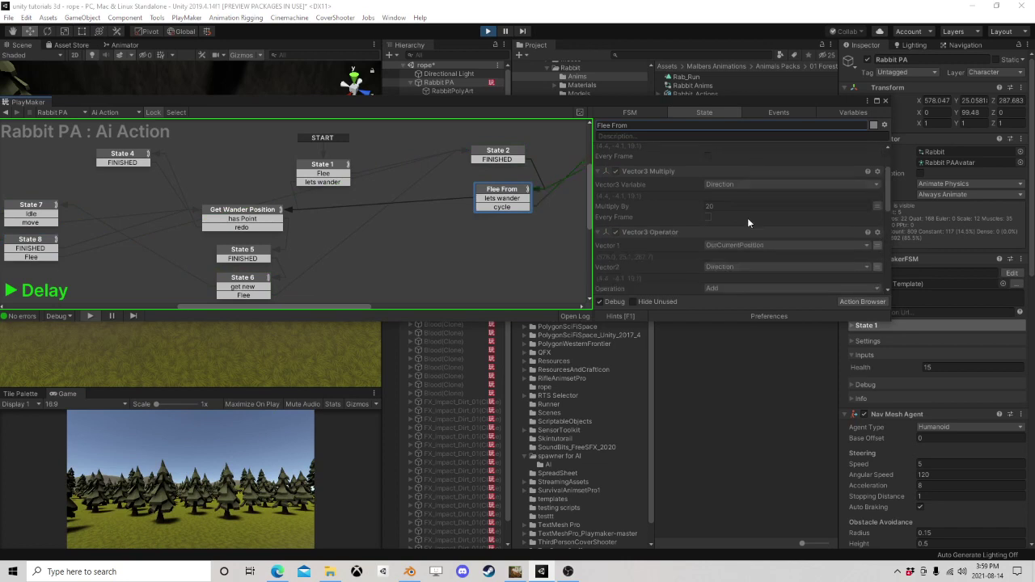
pyautogui.scroll(-4, 708, 225)
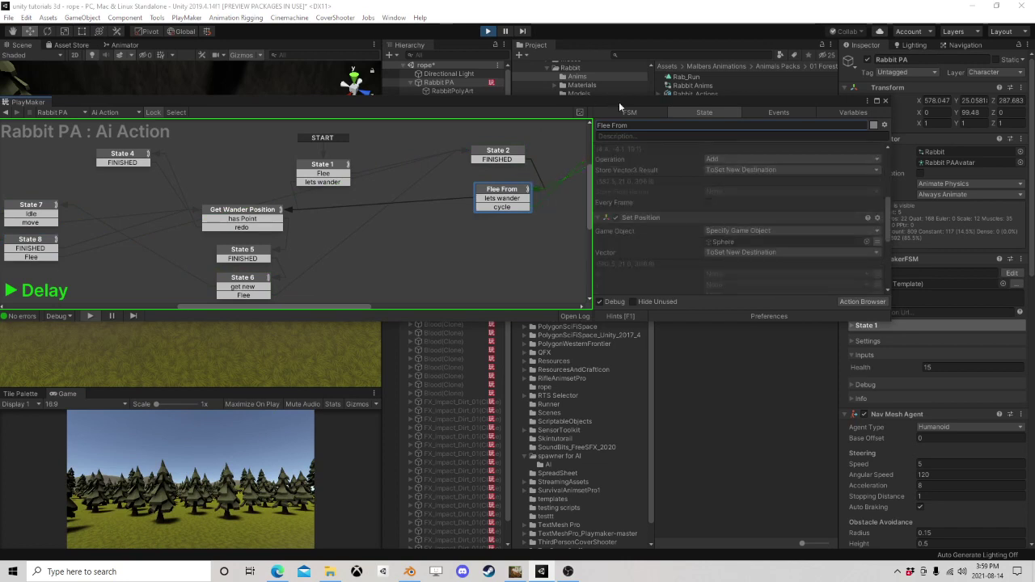
# Step: Close the PlayMaker editor, select the Sphere object and examine its position relative to the rabbit in the Scene view
pyautogui.click(886, 101)
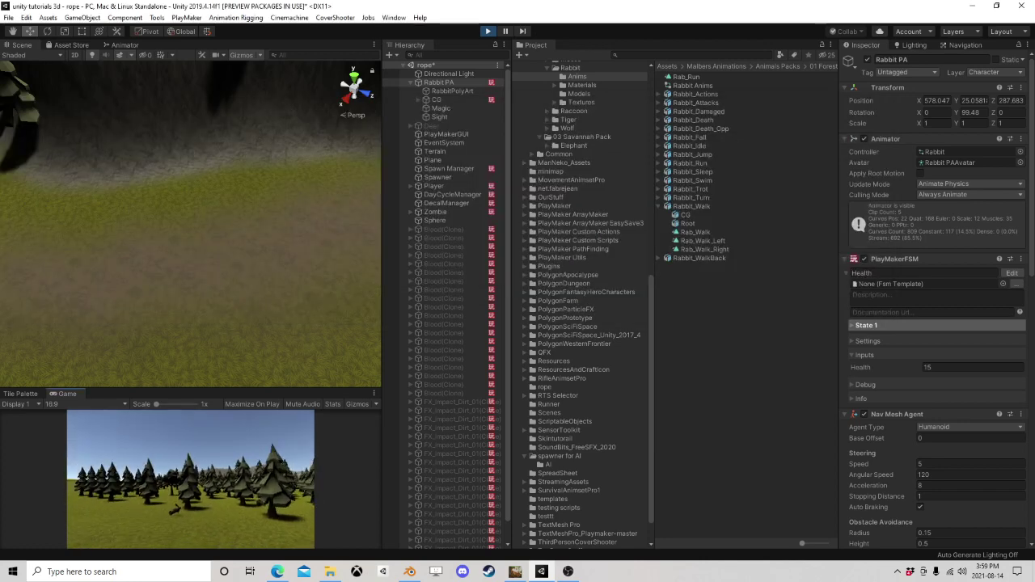
pyautogui.scroll(-10, 287, 329)
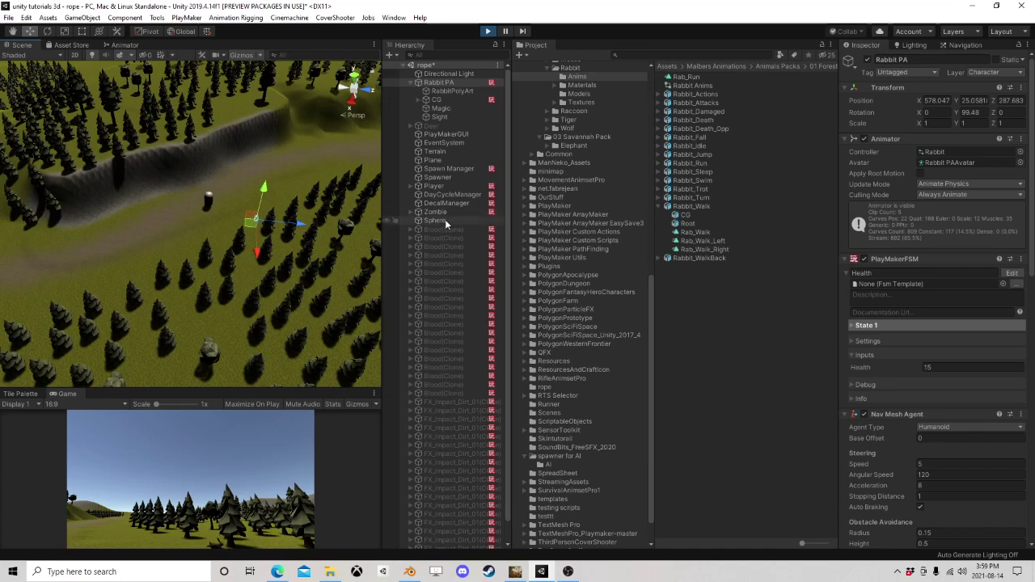
pyautogui.click(444, 219)
pyautogui.scroll(-5, 307, 268)
pyautogui.scroll(6, 233, 275)
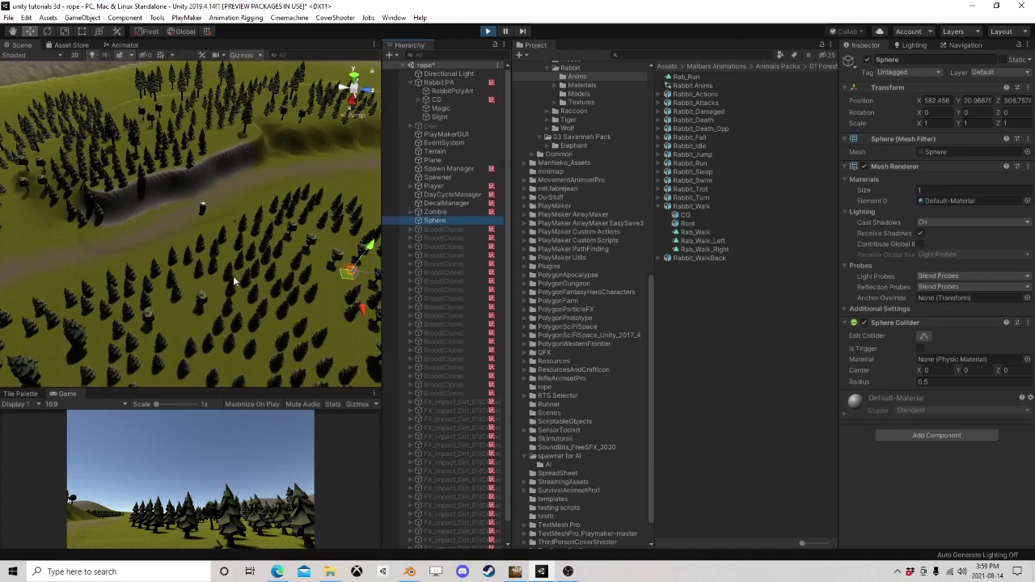
pyautogui.moveTo(146, 255); pyautogui.dragTo(312, 127, button='right')
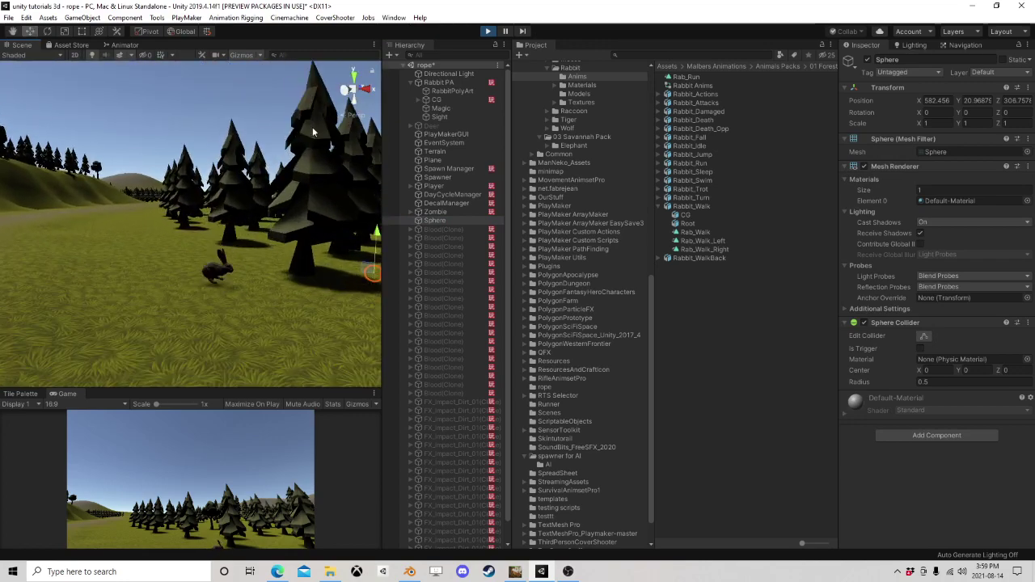
# Step: Stop the test run and open the Flee From state in Rabbit PA's Ai Action FSM
pyautogui.click(489, 32)
pyautogui.click(489, 32)
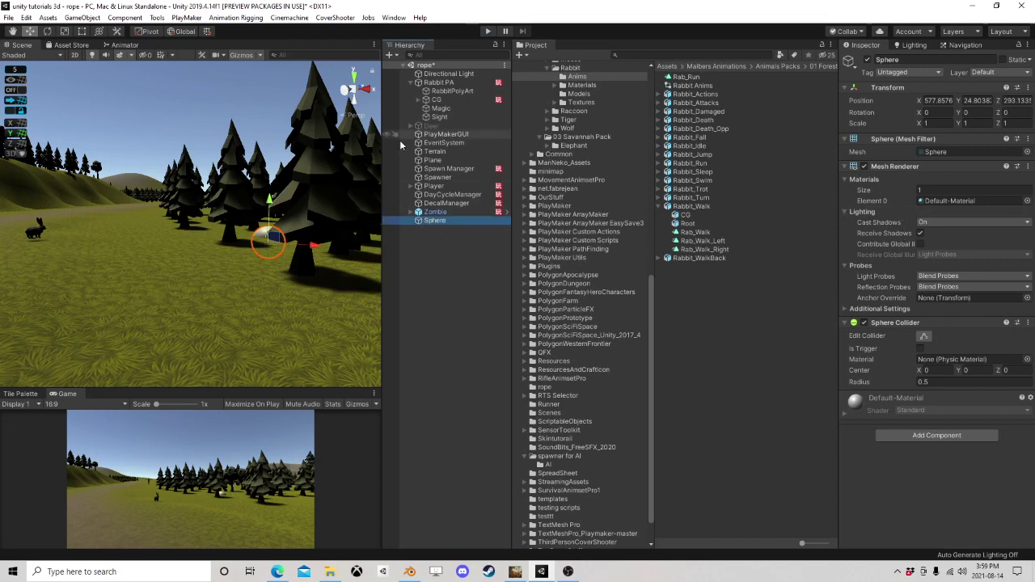
pyautogui.click(446, 86)
pyautogui.scroll(-10, 974, 337)
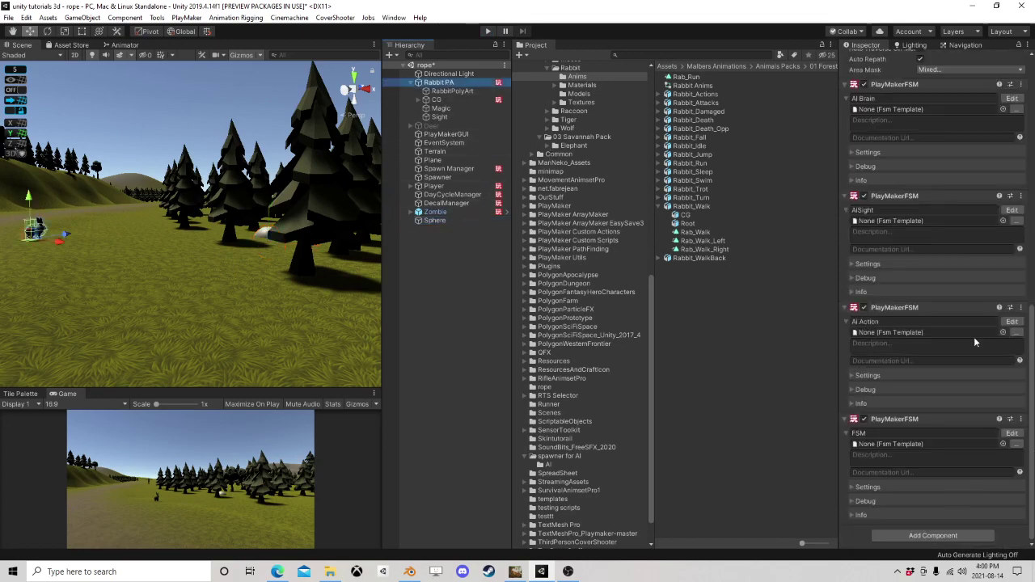
pyautogui.click(1012, 434)
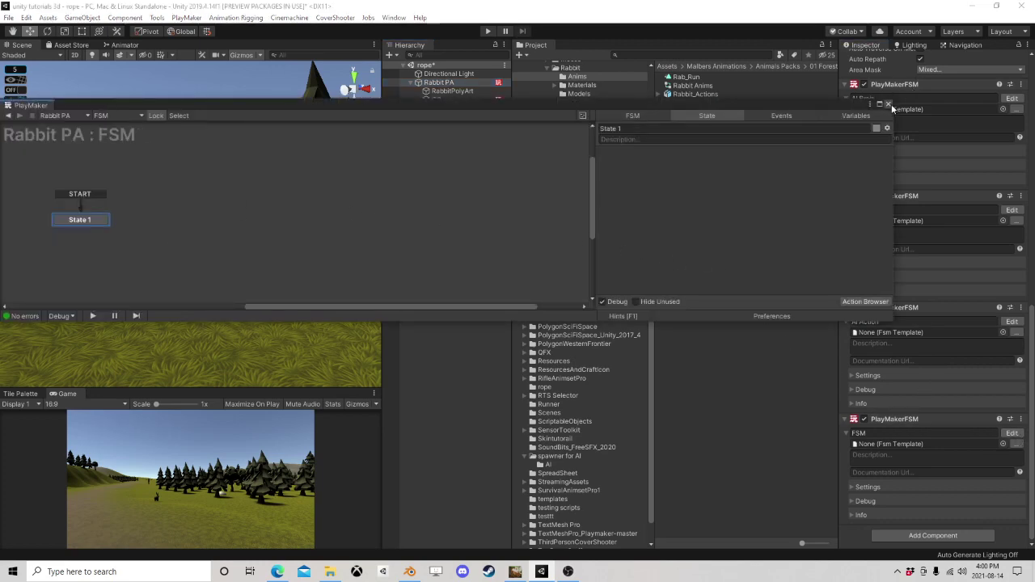
pyautogui.click(888, 105)
pyautogui.click(1011, 322)
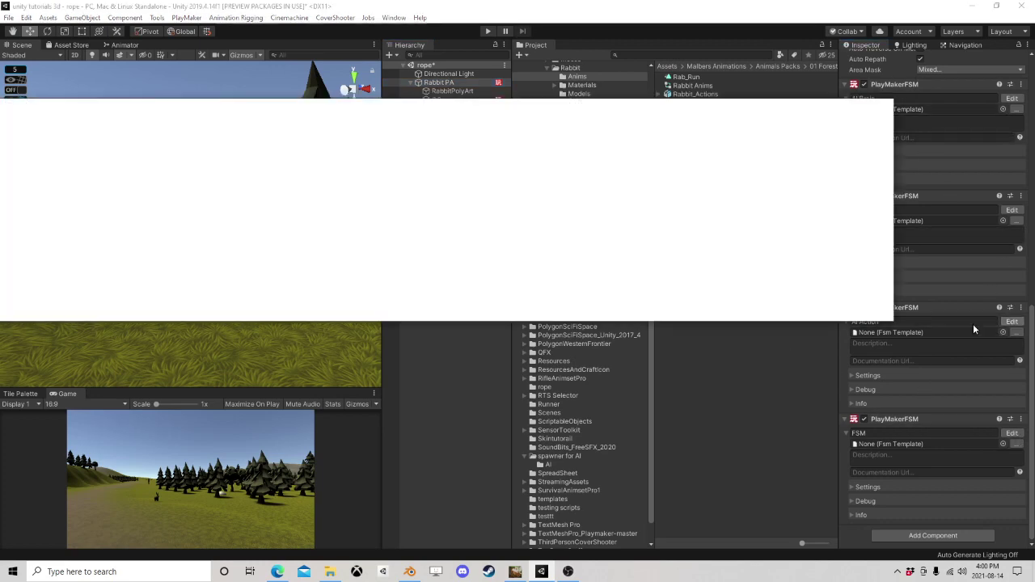
pyautogui.click(340, 214)
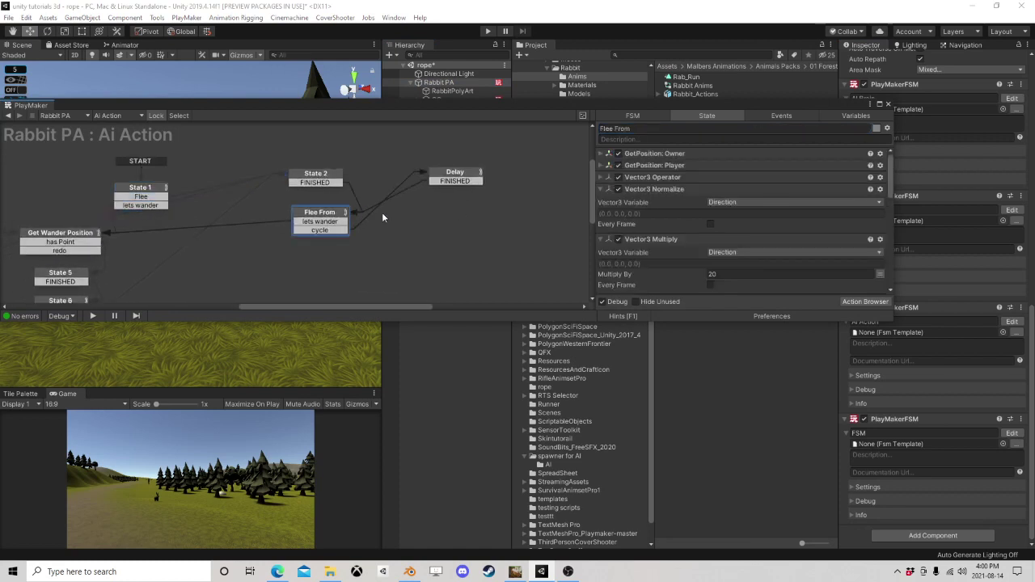
# Step: Add a new state below Flee From in the Ai Action graph and redirect Flee From's cycle transition to it
pyautogui.moveTo(381, 212); pyautogui.dragTo(426, 189, button='middle')
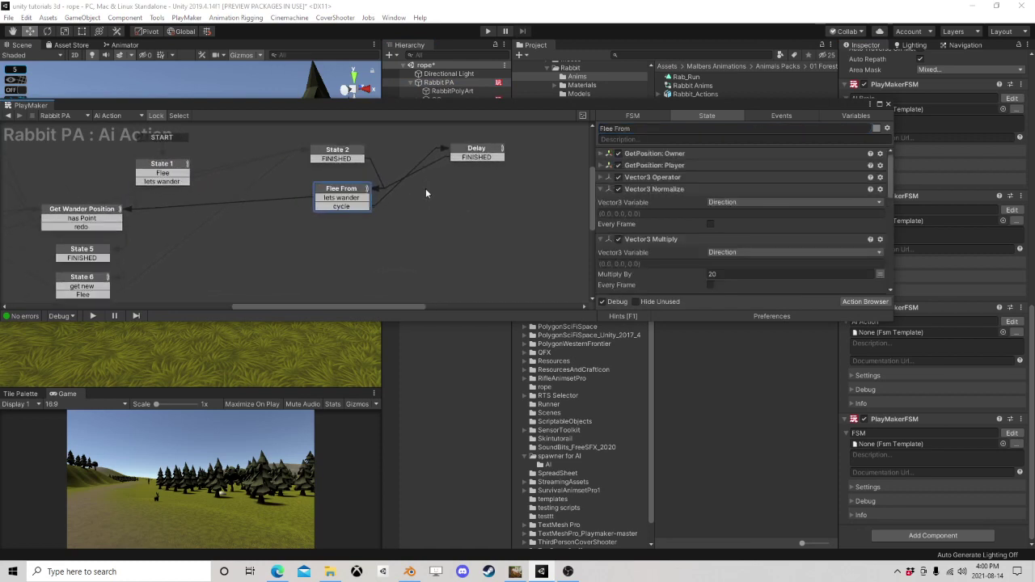
pyautogui.click(361, 207)
pyautogui.scroll(-10, 693, 236)
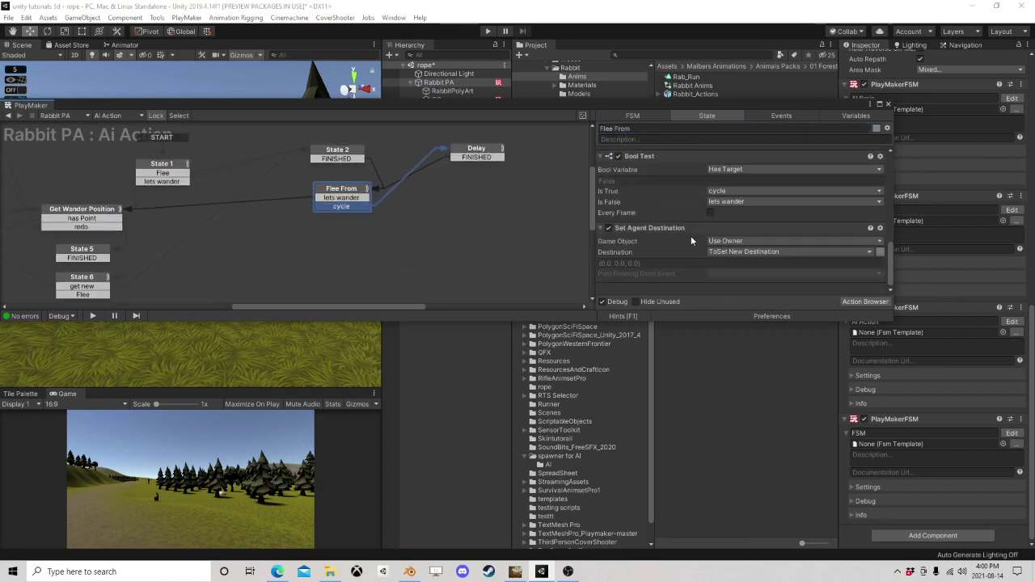
pyautogui.rightClick(432, 208)
pyautogui.click(449, 215)
pyautogui.click(345, 206)
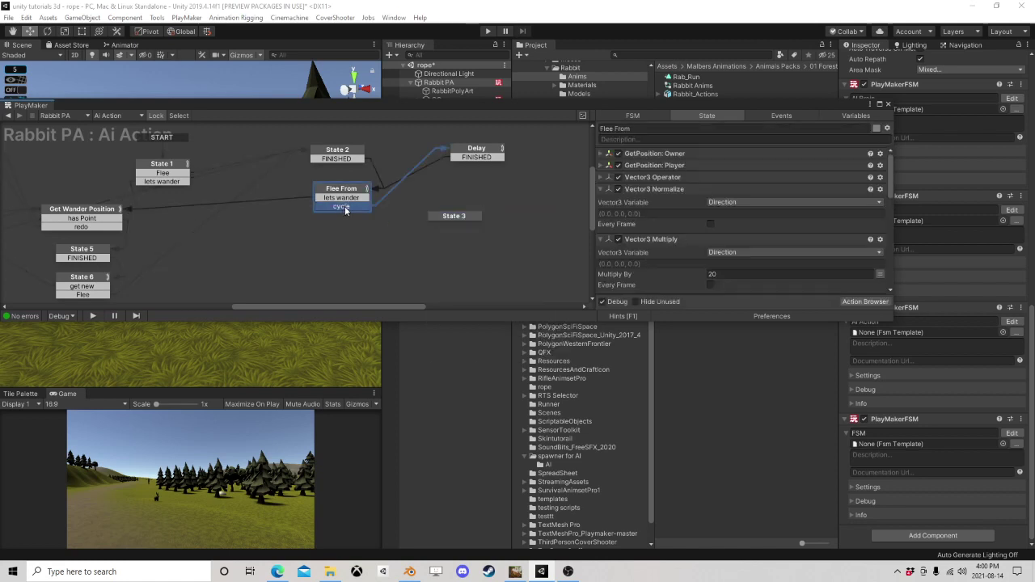
pyautogui.moveTo(344, 206); pyautogui.dragTo(319, 240)
# Step: Move the Set Agent Destination action from Flee From into State 3
pyautogui.click(344, 197)
pyautogui.scroll(-10, 734, 234)
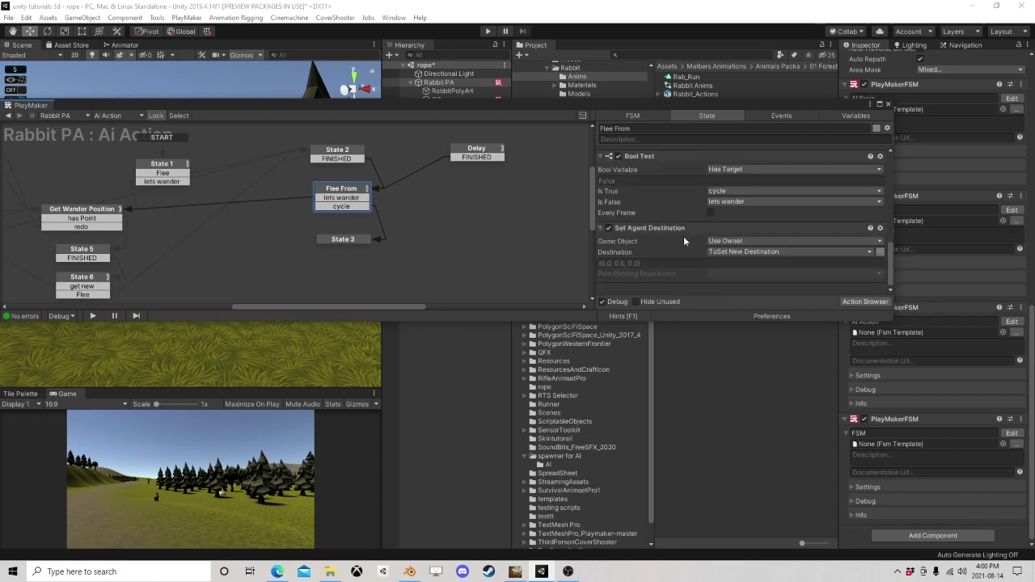
pyautogui.moveTo(666, 230); pyautogui.dragTo(341, 240)
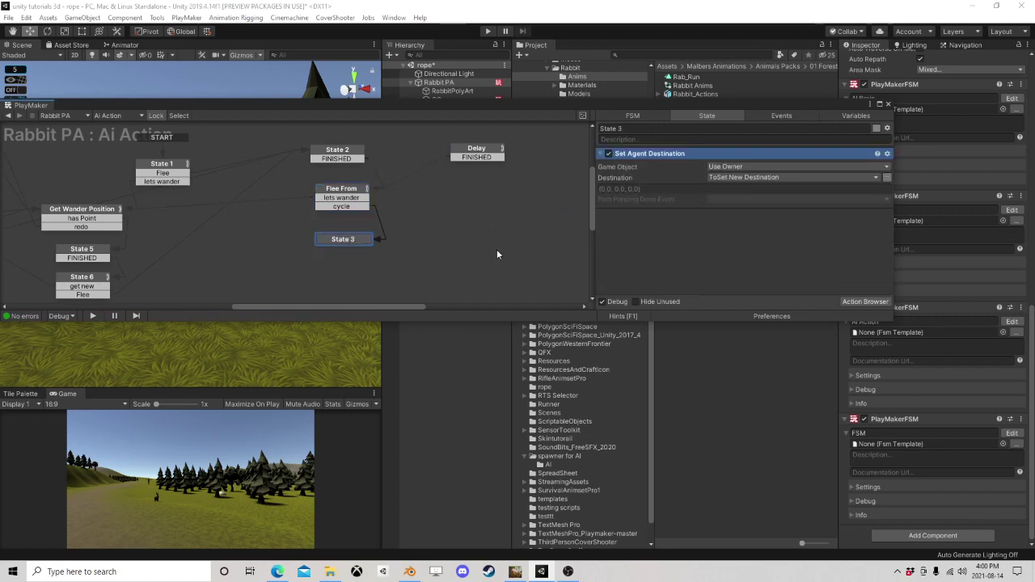
# Step: Add a Nav Mesh Sample Position action at the end of Flee From's action list
pyautogui.click(356, 197)
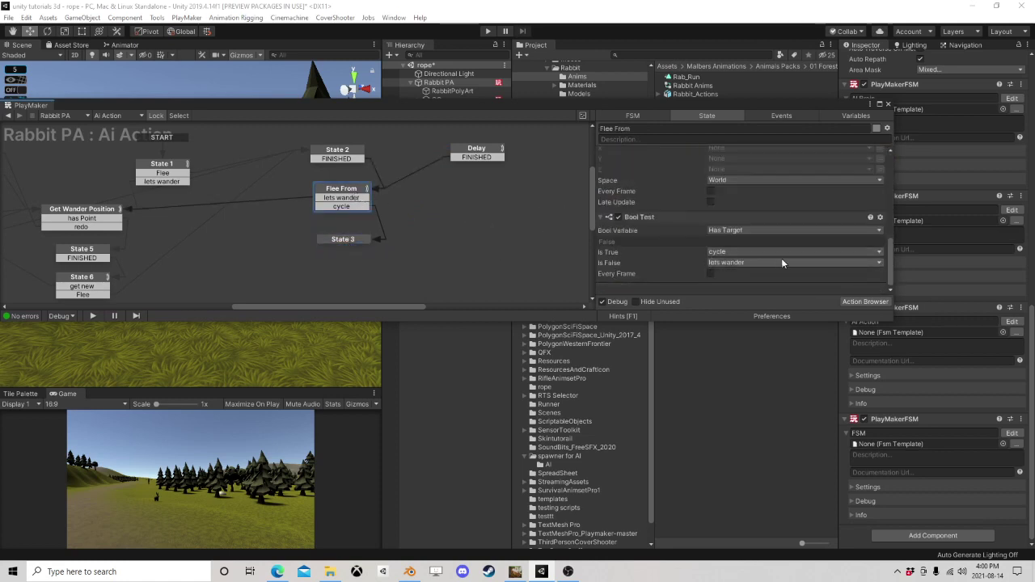
pyautogui.click(866, 302)
pyautogui.write('sam')
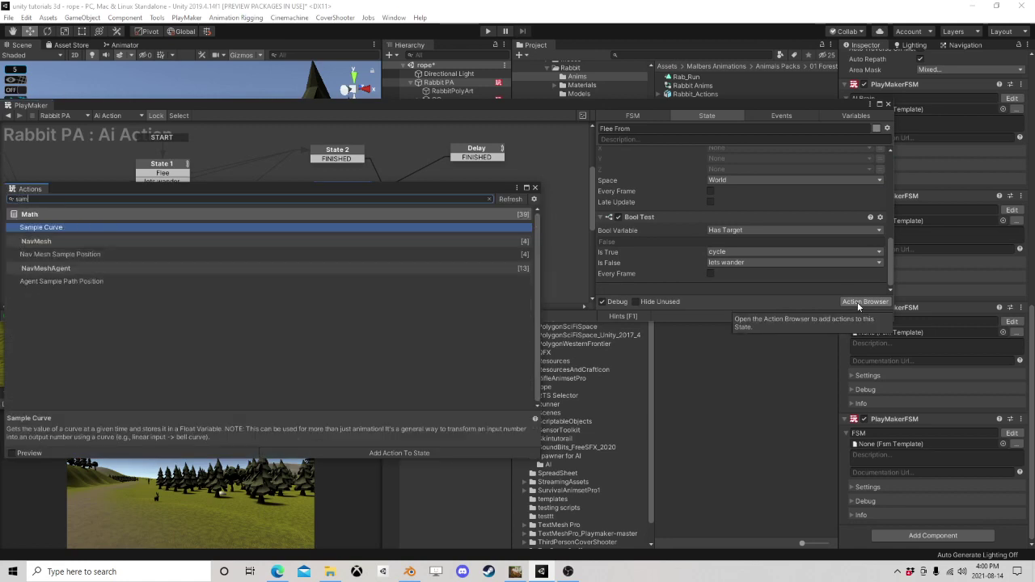
pyautogui.write('ple po')
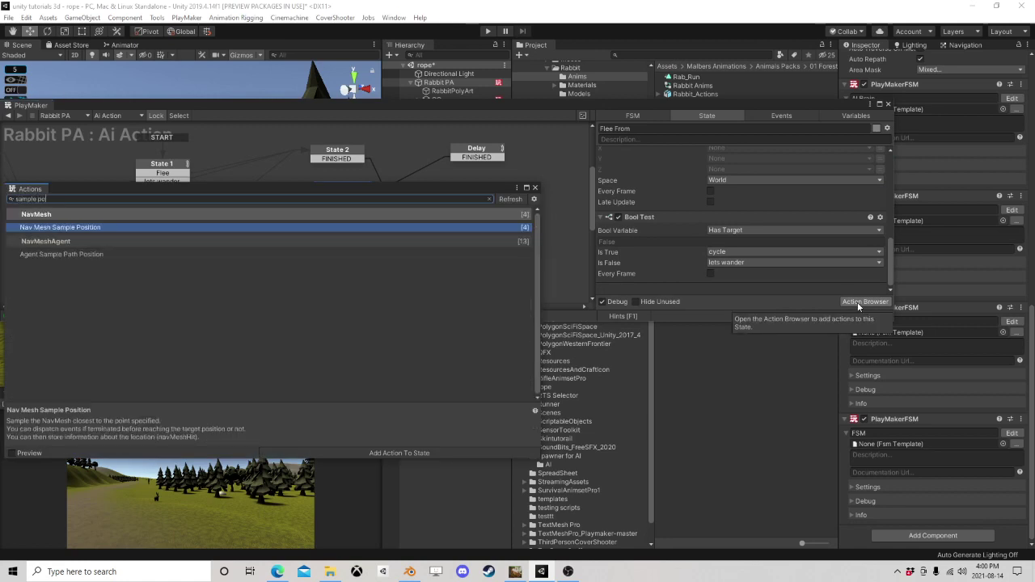
pyautogui.press('Return')
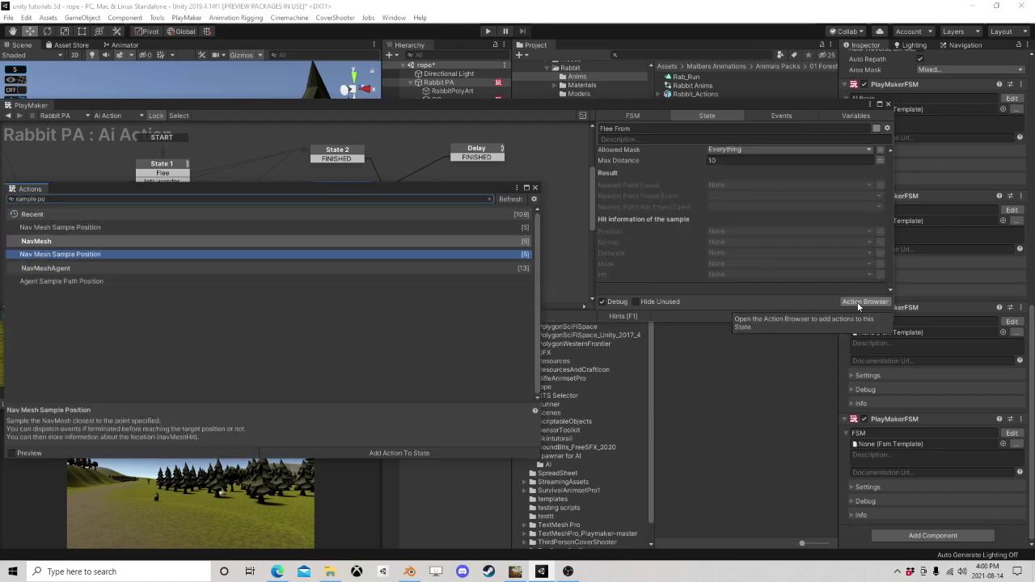
pyautogui.click(535, 189)
pyautogui.scroll(5, 634, 165)
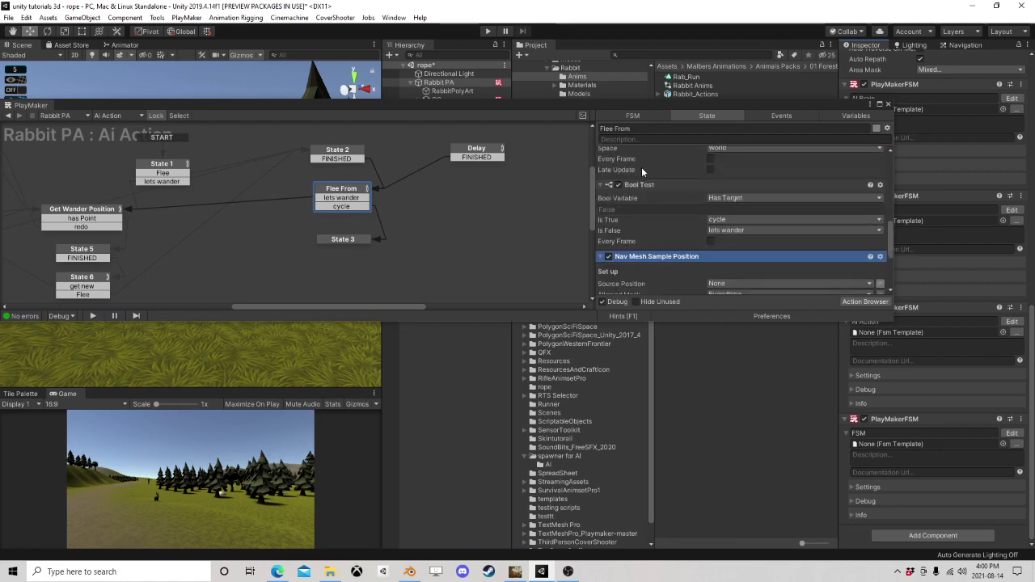
pyautogui.rightClick(641, 259)
pyautogui.click(675, 419)
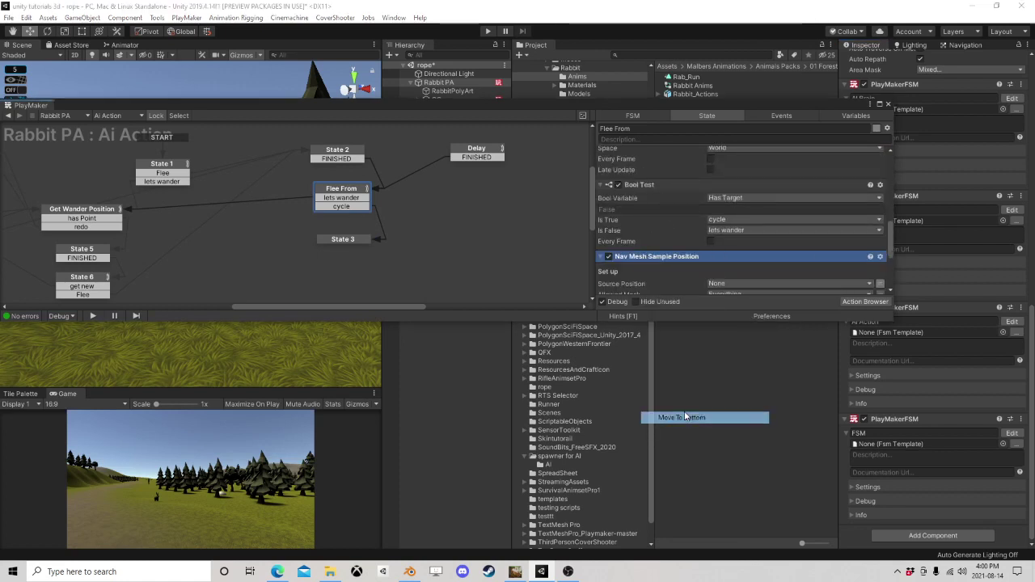
pyautogui.scroll(-5, 720, 251)
pyautogui.scroll(2, 703, 241)
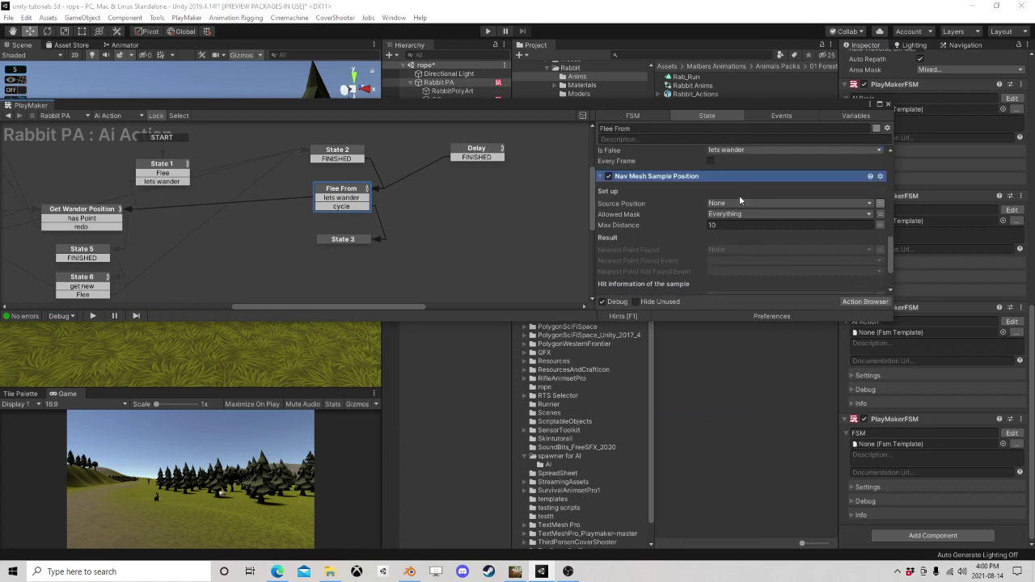
# Step: Set Nav Mesh Sample Position's source to ToSet New Destination and store the hit position in a new variable named ReturnedPoint
pyautogui.click(740, 203)
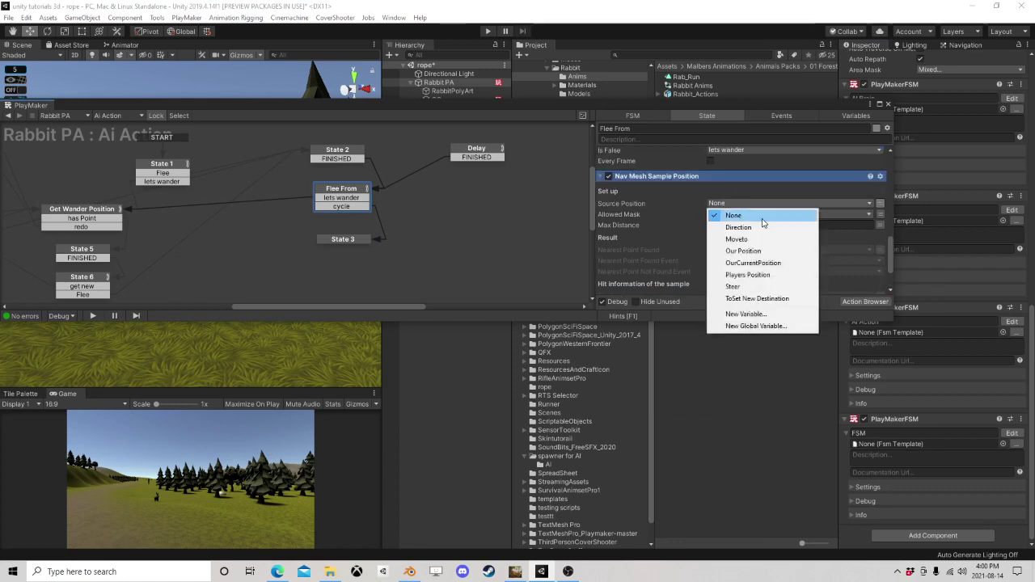
pyautogui.click(757, 300)
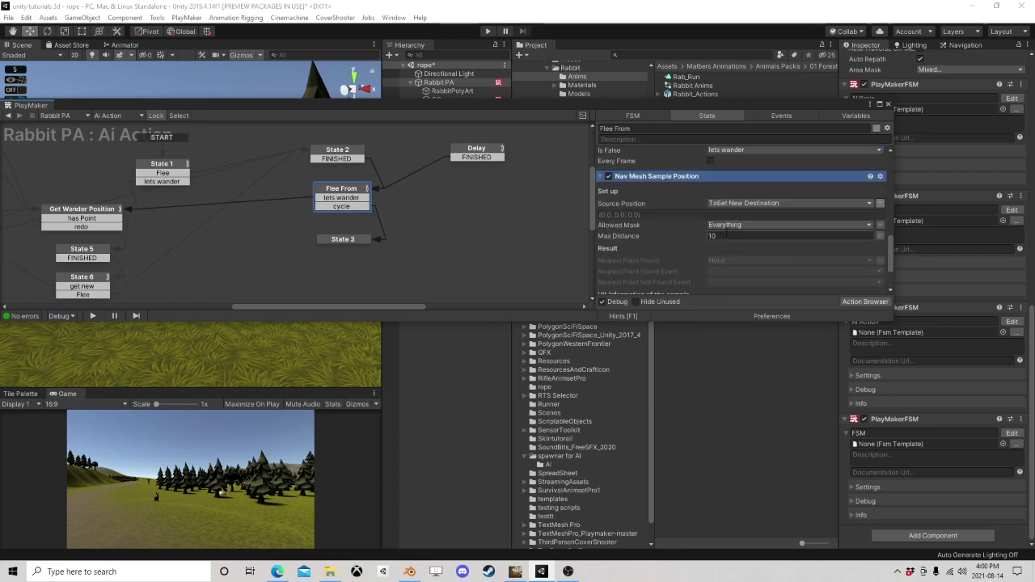
pyautogui.scroll(-2, 738, 261)
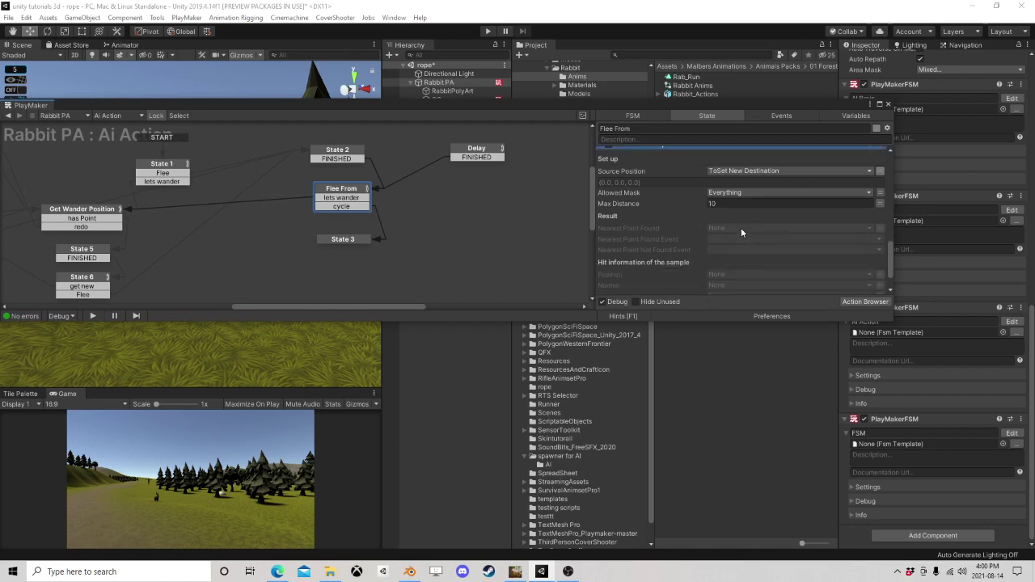
pyautogui.click(724, 273)
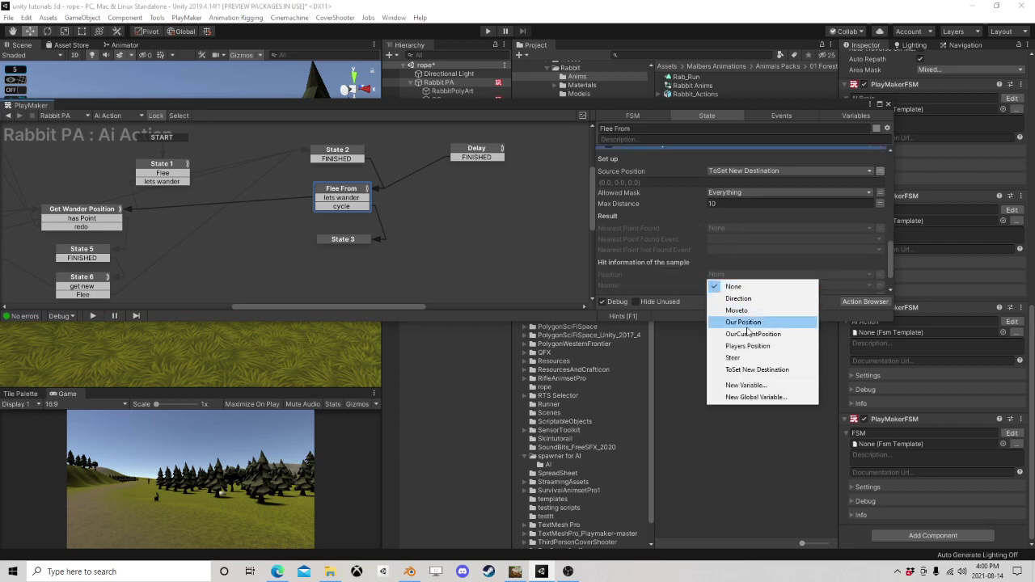
pyautogui.click(751, 380)
pyautogui.write('Retur')
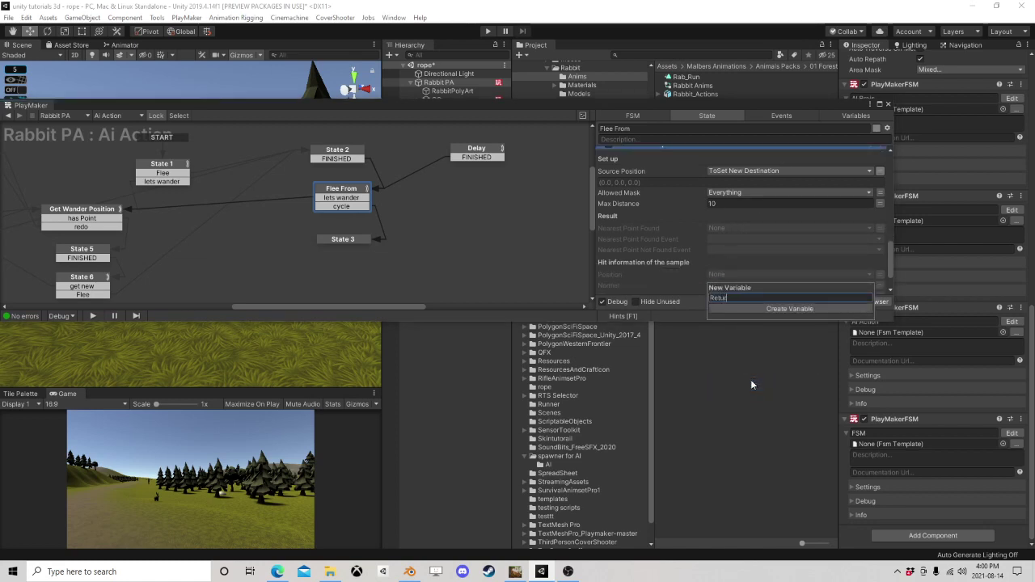
pyautogui.write('nedPoint')
pyautogui.press('Return')
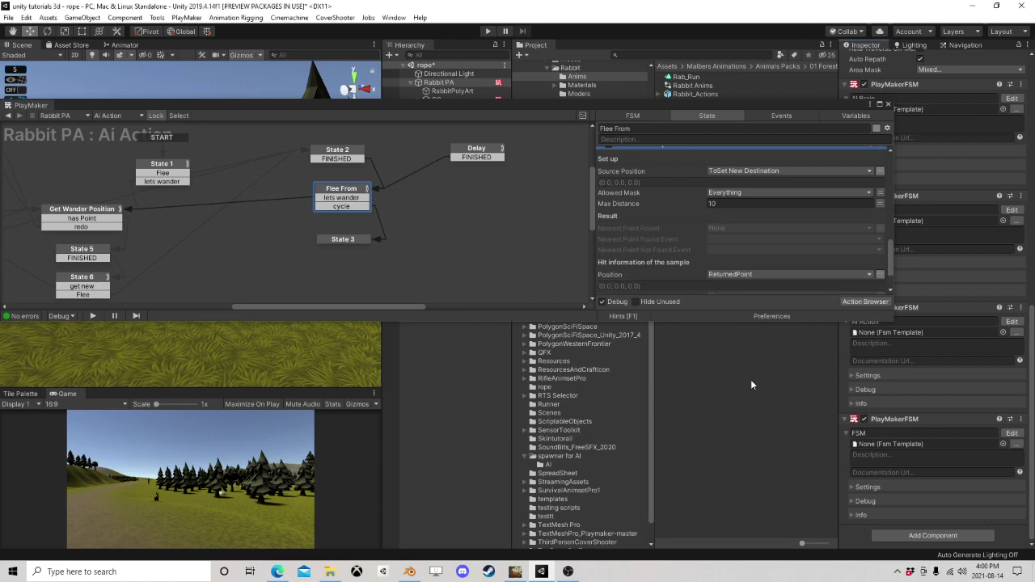
# Step: Set the Bool Test's Is True event to None and Nav Mesh Sample Position's Nearest Point Found Event to cycle
pyautogui.scroll(-2, 679, 262)
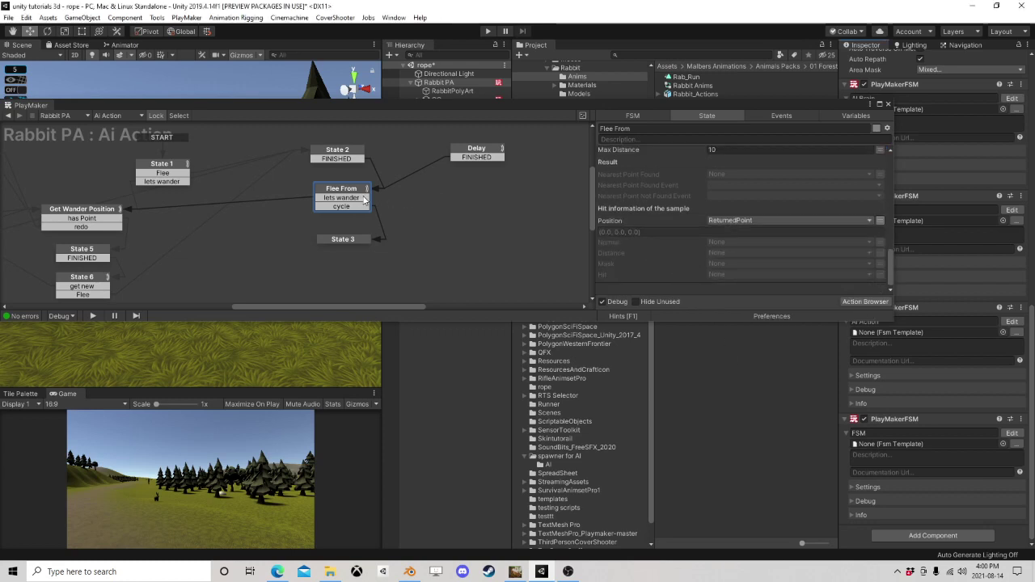
pyautogui.scroll(1, 716, 228)
pyautogui.scroll(2, 729, 233)
pyautogui.scroll(1, 731, 223)
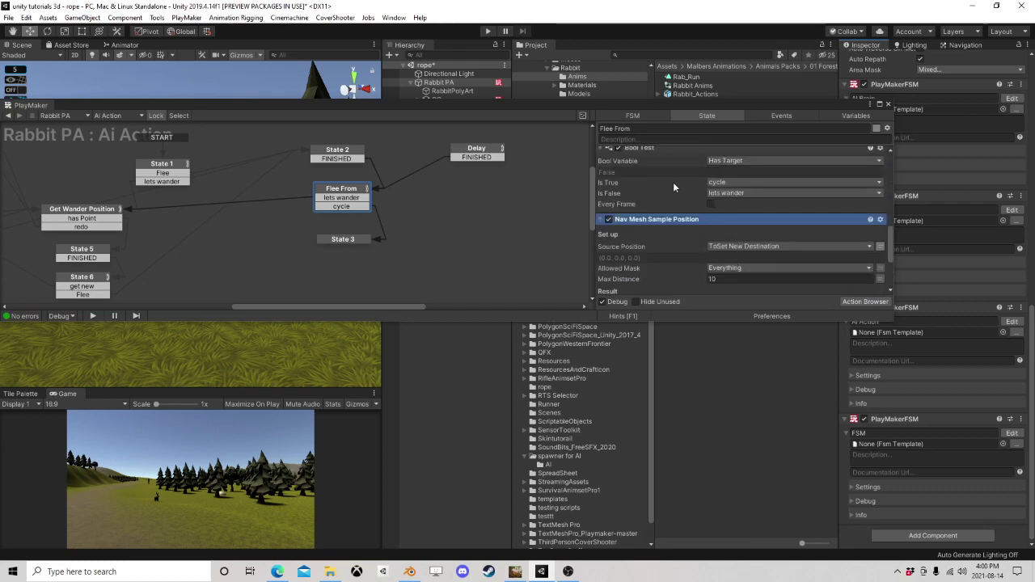
pyautogui.scroll(1, 673, 182)
pyautogui.click(734, 217)
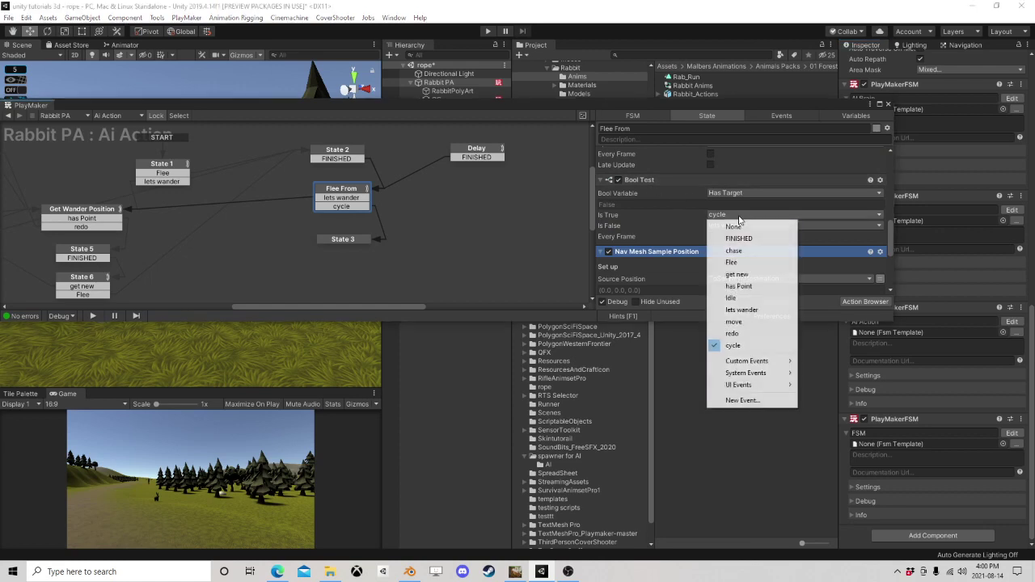
pyautogui.click(745, 228)
pyautogui.scroll(-4, 668, 222)
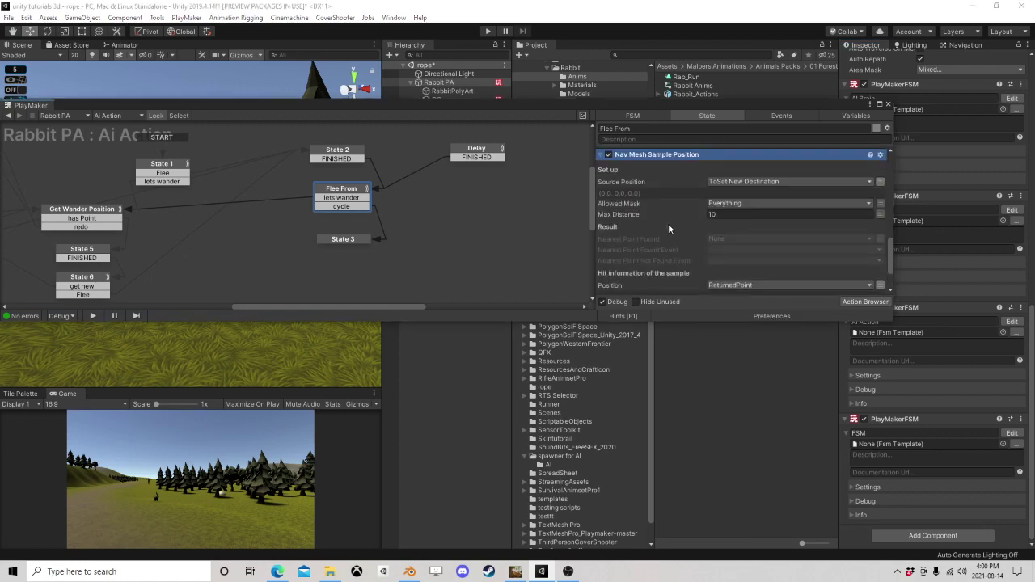
pyautogui.scroll(-1, 668, 223)
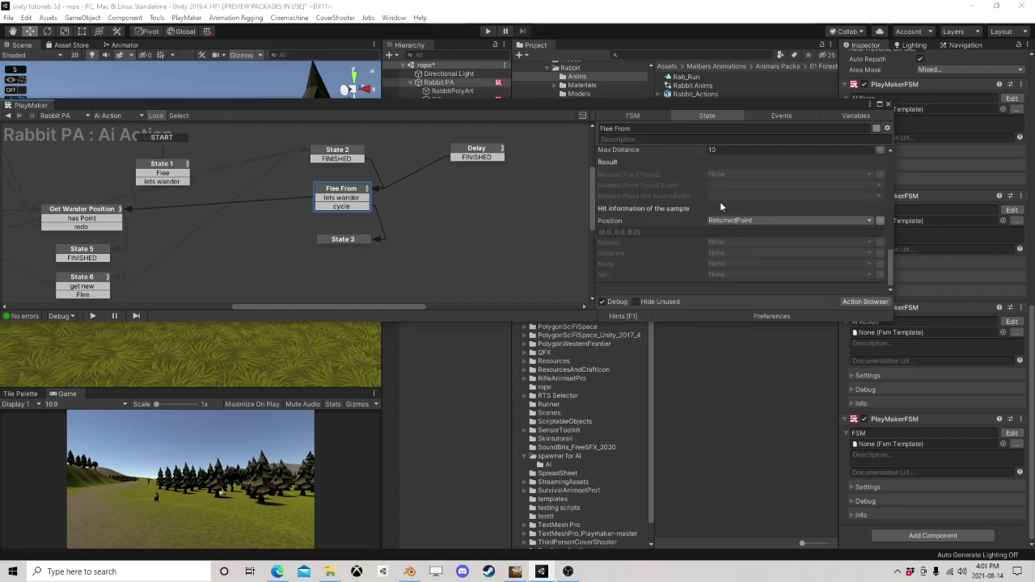
pyautogui.click(709, 193)
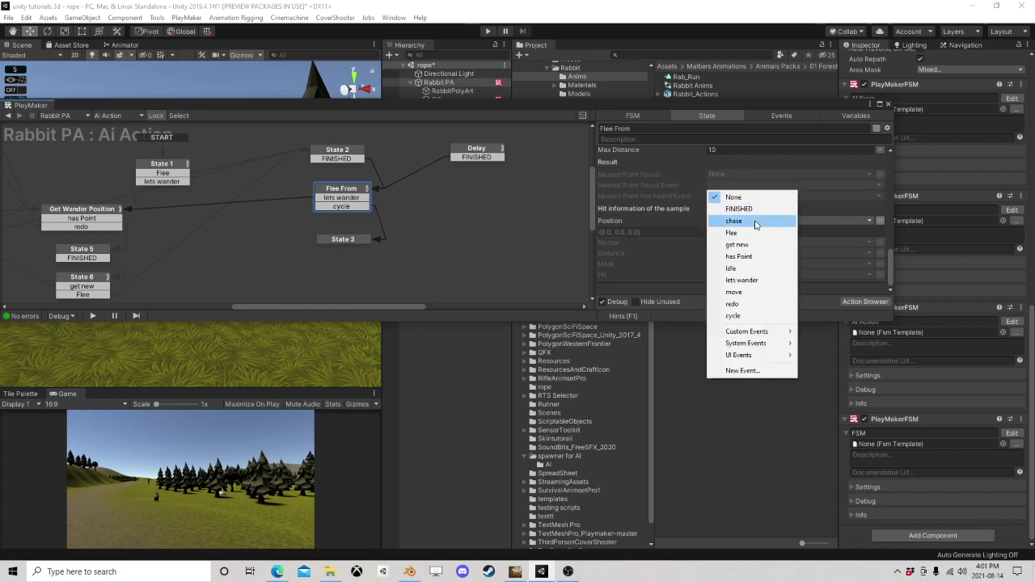
pyautogui.click(734, 316)
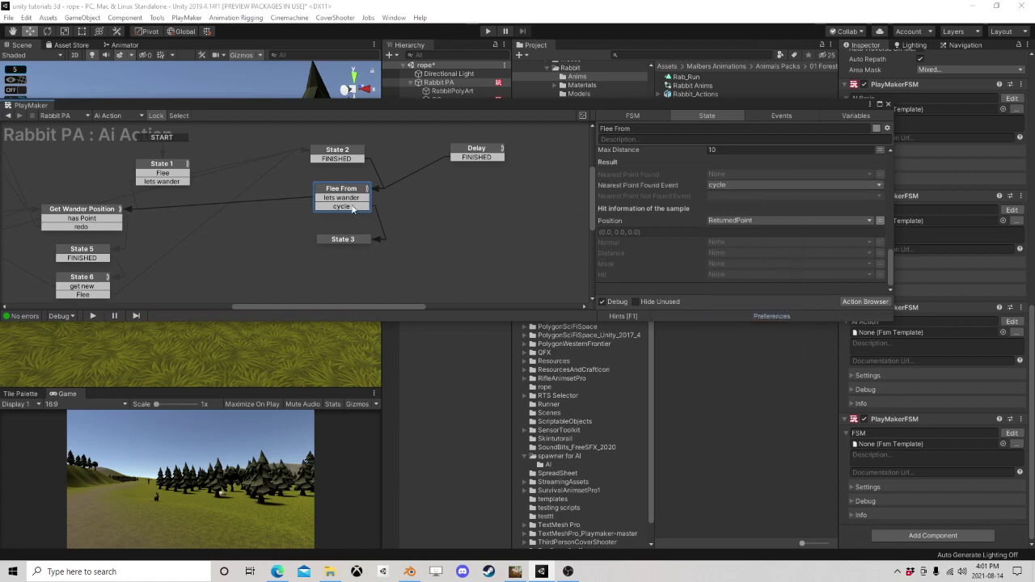
# Step: Set State 3's agent destination to ReturnedPoint and add a FINISHED transition from State 3 to Delay
pyautogui.click(343, 240)
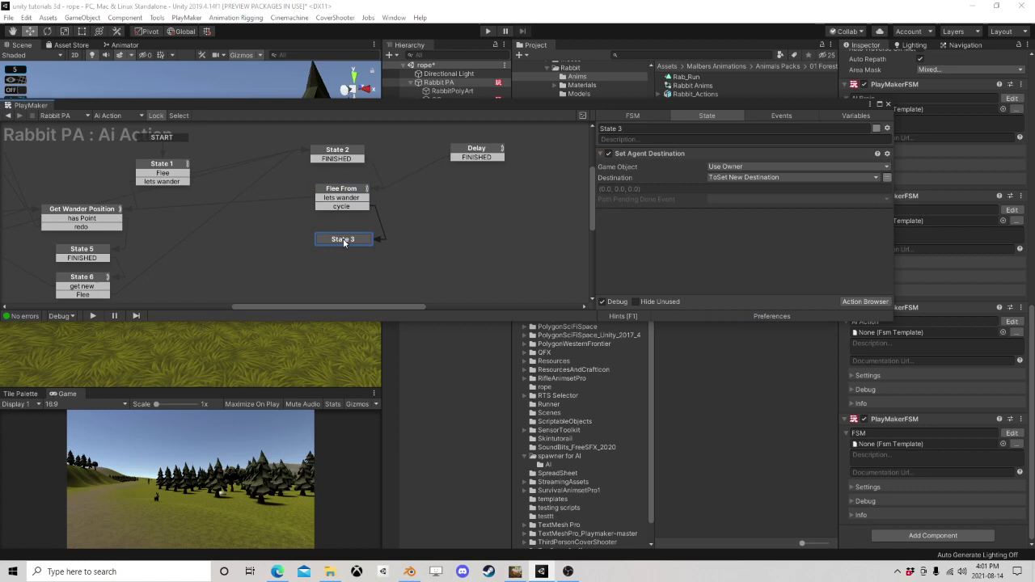
pyautogui.click(748, 178)
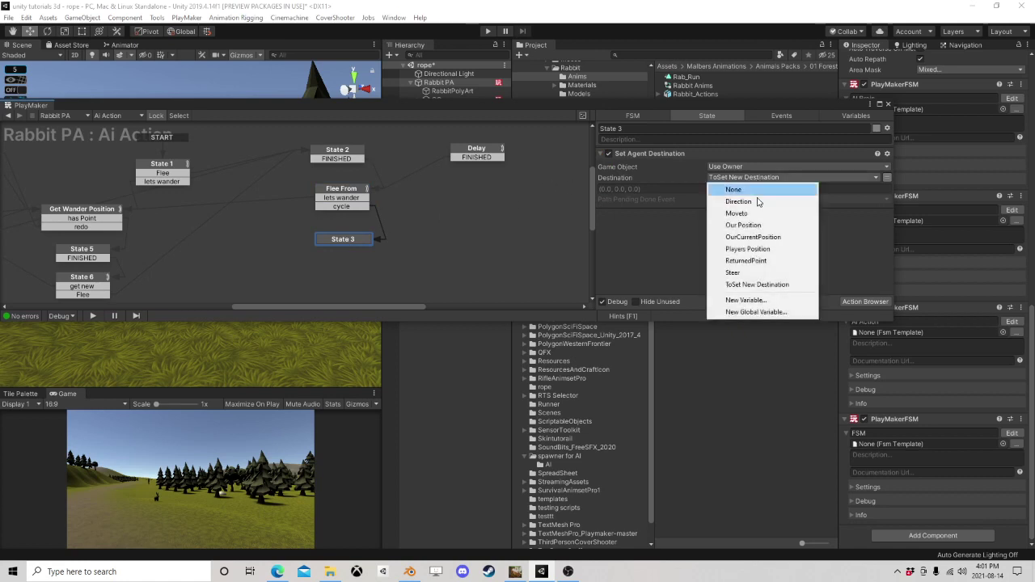
pyautogui.click(763, 262)
pyautogui.keyDown('ctrl'); pyautogui.click(372, 241); pyautogui.keyUp('ctrl')
pyautogui.moveTo(368, 249); pyautogui.dragTo(490, 152)
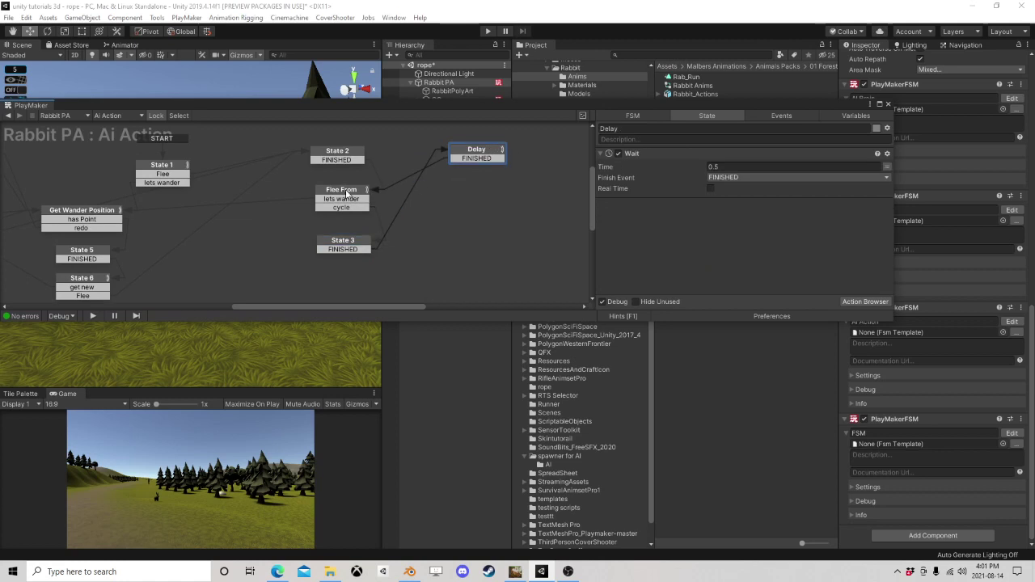
# Step: Test-run the game to watch the flee loop through Flee From, State 3 and Delay, and stop it
pyautogui.click(347, 194)
pyautogui.click(487, 33)
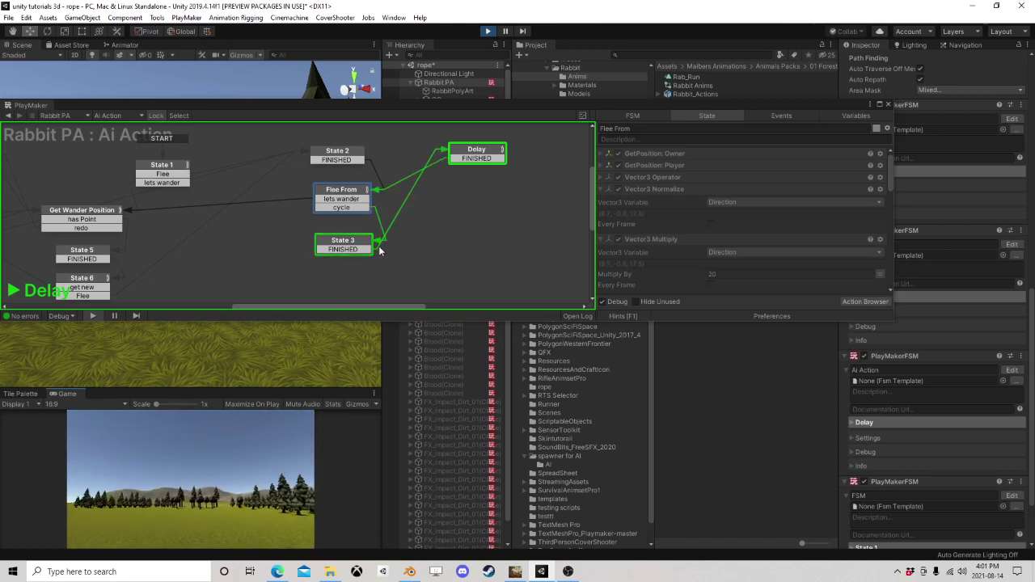
pyautogui.click(490, 31)
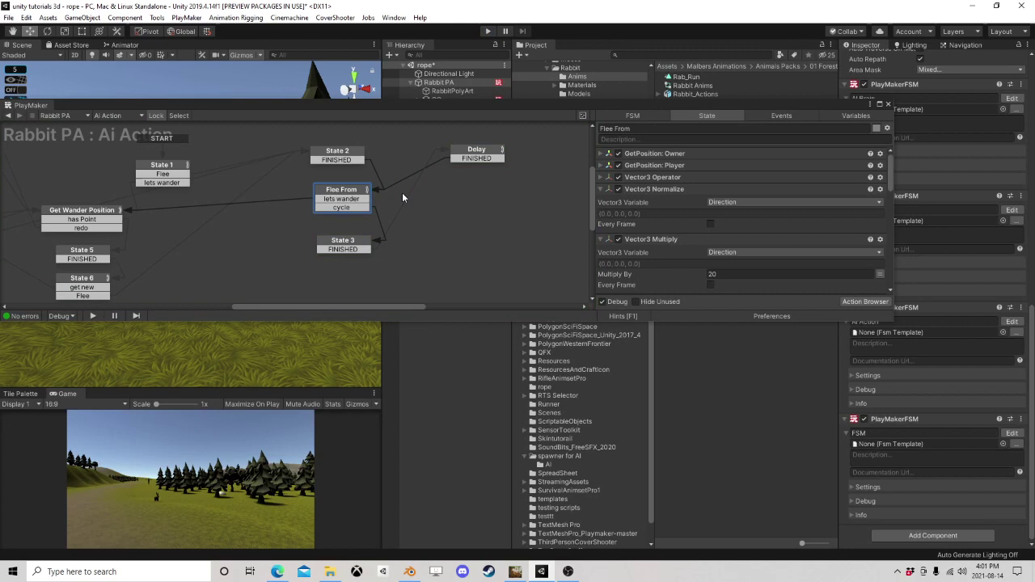
# Step: Set the Max Distance of Nav Mesh Sample Position in the Flee From state to 15
pyautogui.click(353, 191)
pyautogui.scroll(-5, 681, 201)
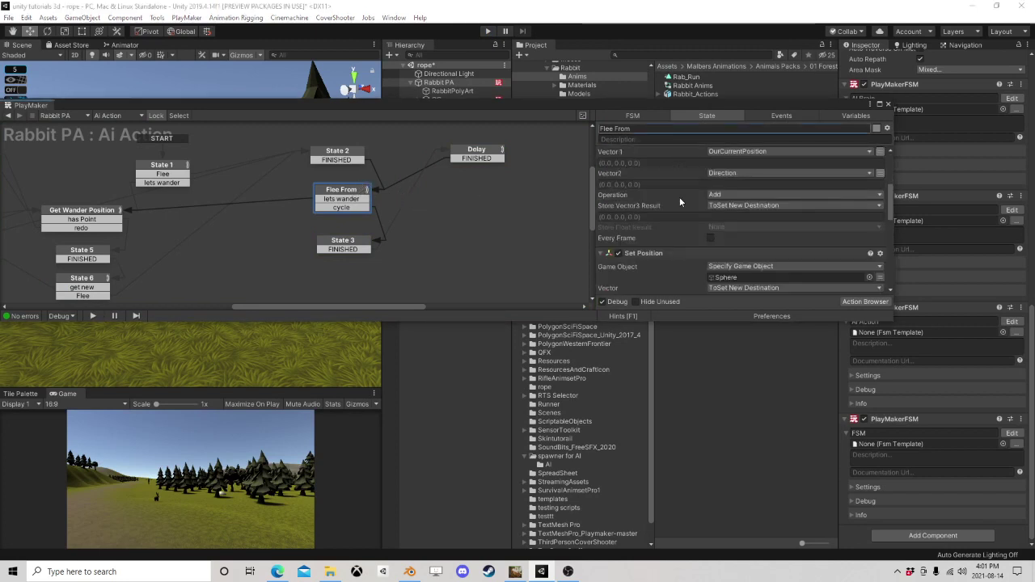
pyautogui.scroll(5, 691, 204)
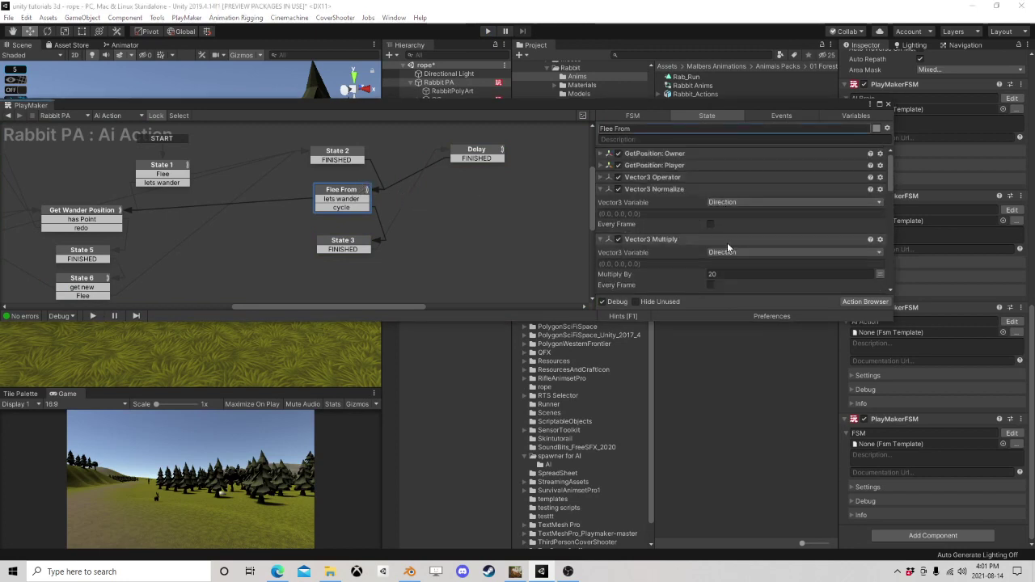
pyautogui.moveTo(354, 198); pyautogui.dragTo(360, 203)
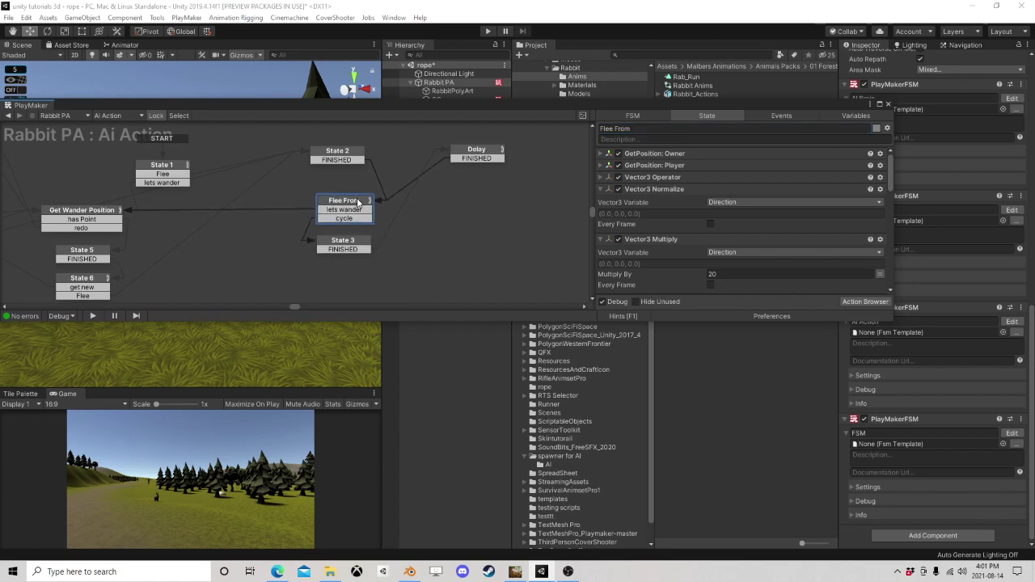
pyautogui.click(347, 220)
pyautogui.click(365, 201)
pyautogui.scroll(-10, 647, 208)
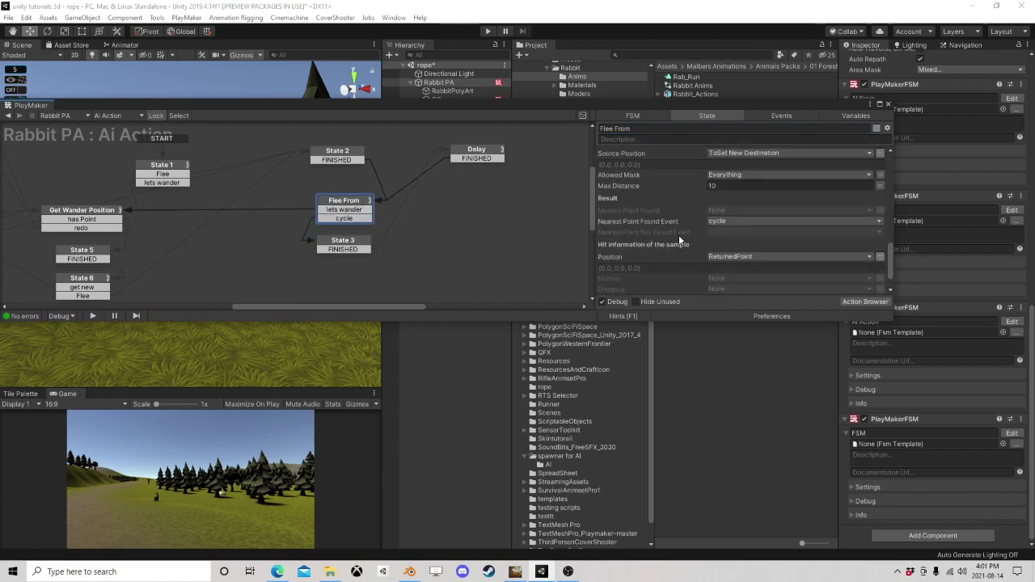
pyautogui.scroll(3, 690, 232)
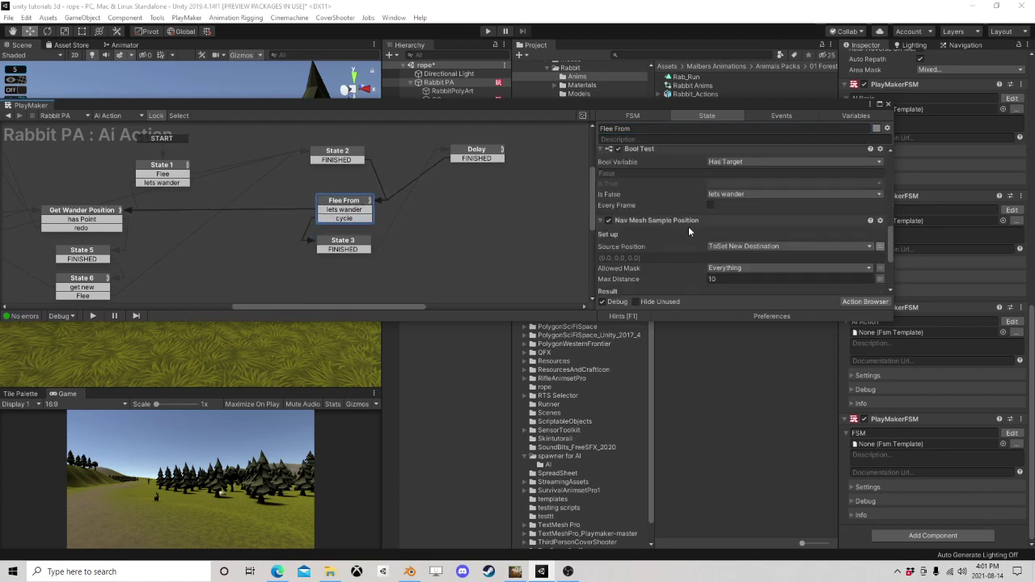
pyautogui.scroll(1, 677, 233)
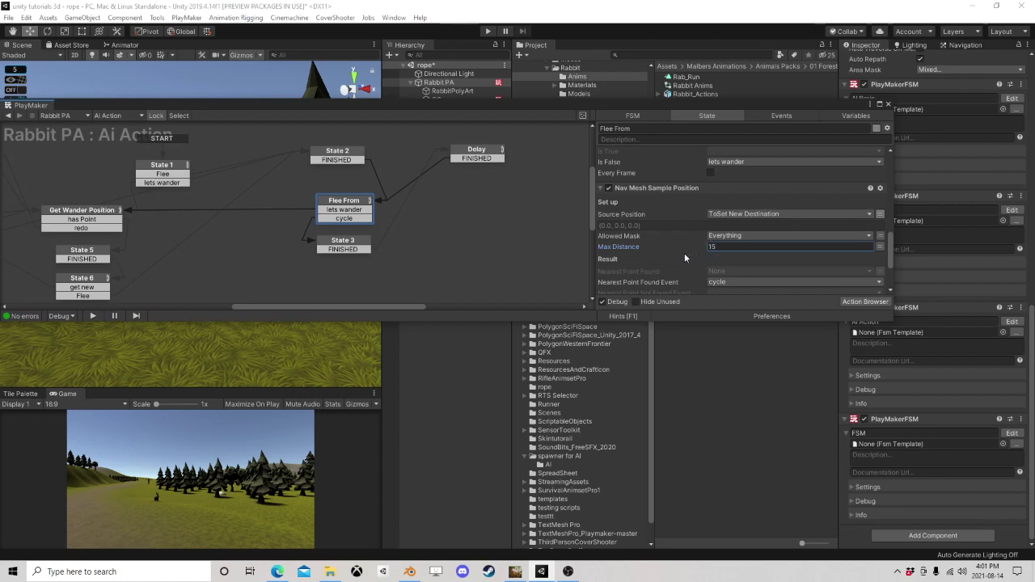
# Step: Set the Delay state's wait time to 0.75 and reposition Delay and State 2 closer to Flee From
pyautogui.click(488, 149)
pyautogui.moveTo(487, 149); pyautogui.dragTo(471, 197)
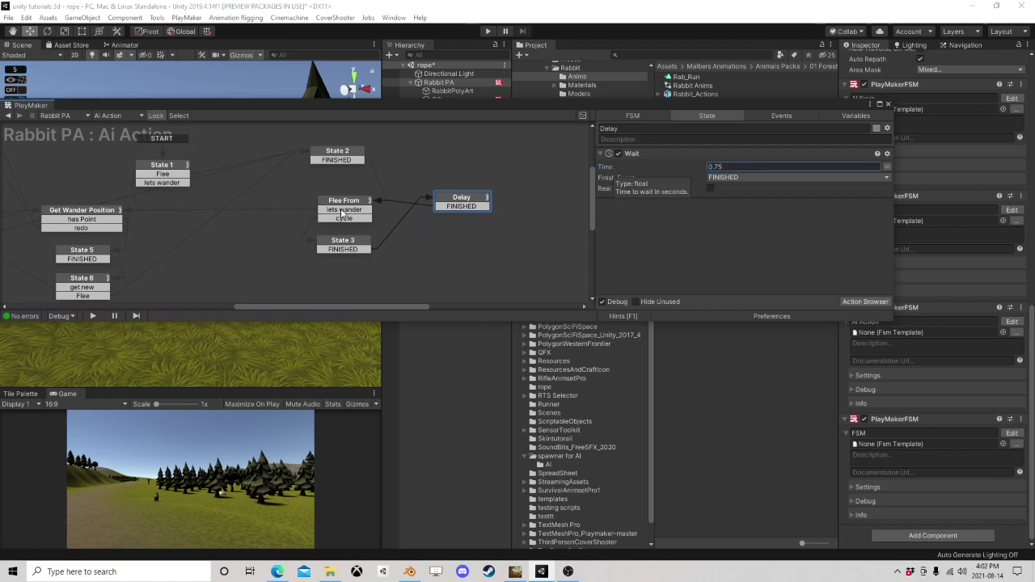
pyautogui.moveTo(342, 159); pyautogui.dragTo(349, 176)
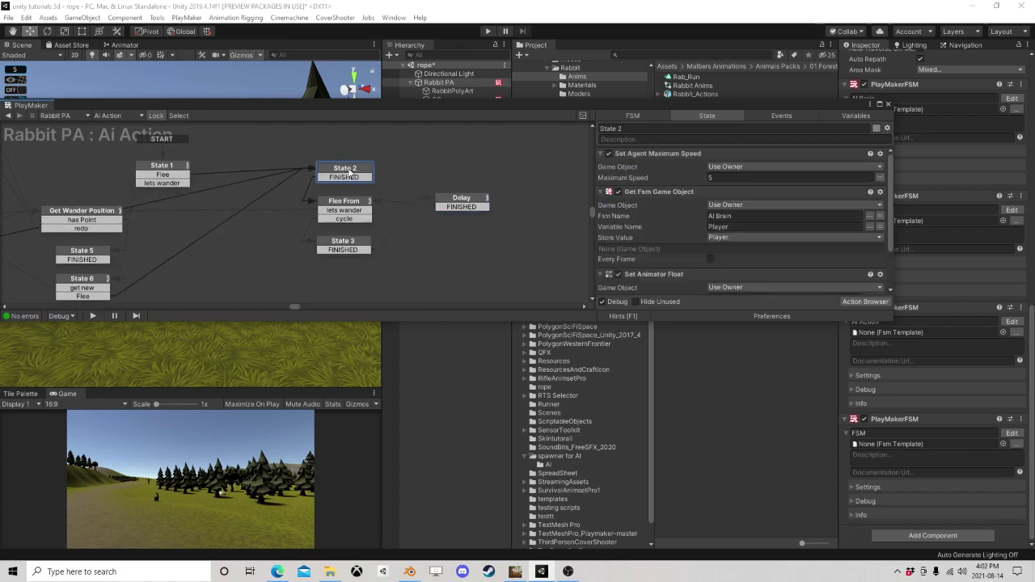
# Step: Review State 2's Set Animator Float and Flee From's Nav Mesh Sample Position settings
pyautogui.scroll(-3, 668, 210)
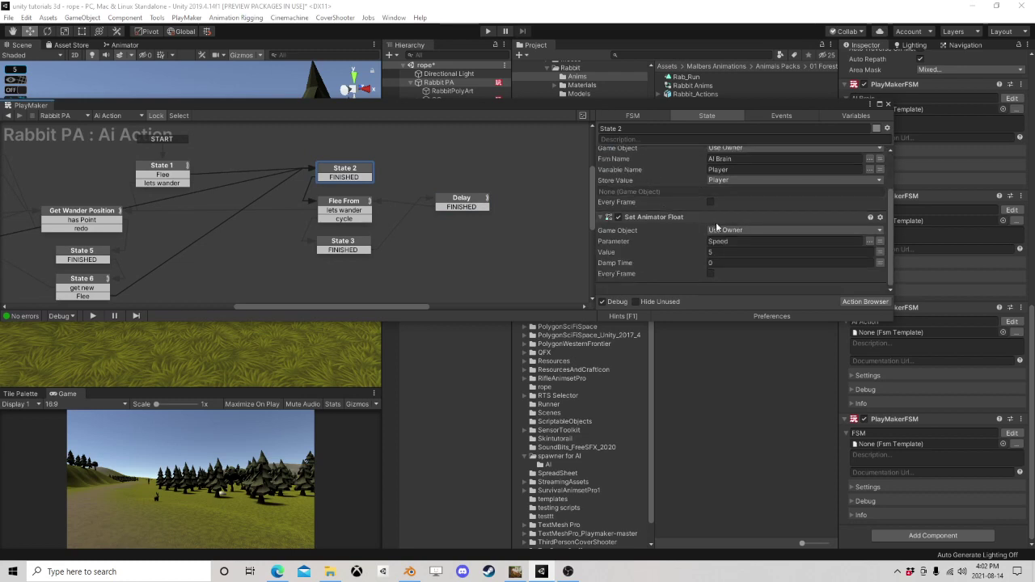
pyautogui.click(345, 204)
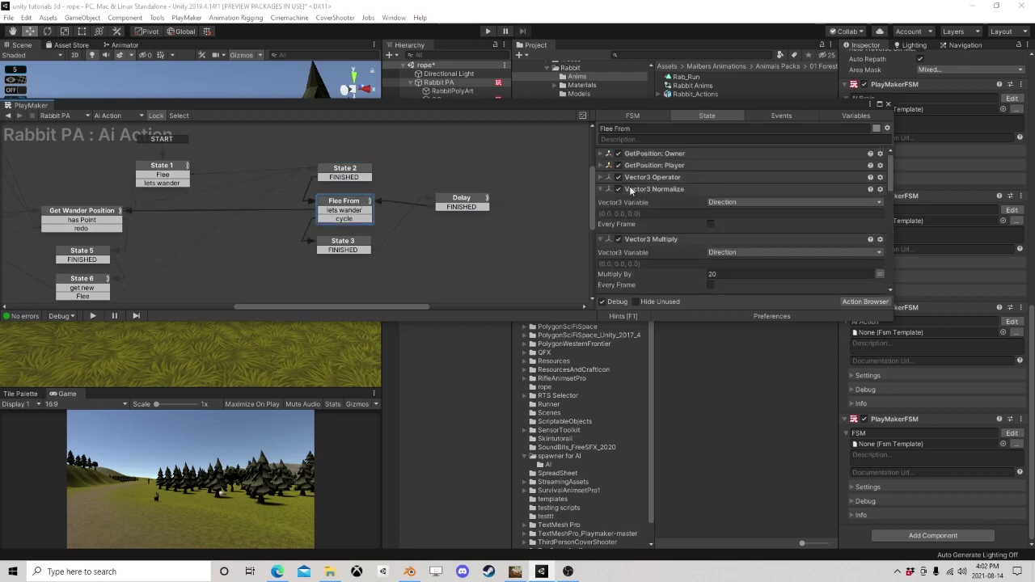
pyautogui.scroll(-10, 695, 205)
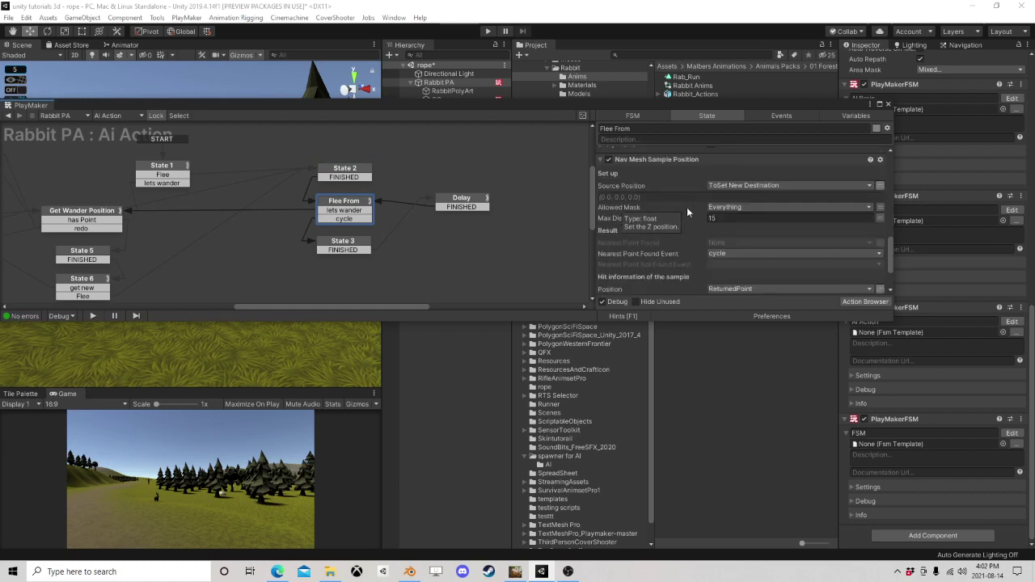
pyautogui.scroll(-3, 696, 208)
pyautogui.scroll(3, 661, 184)
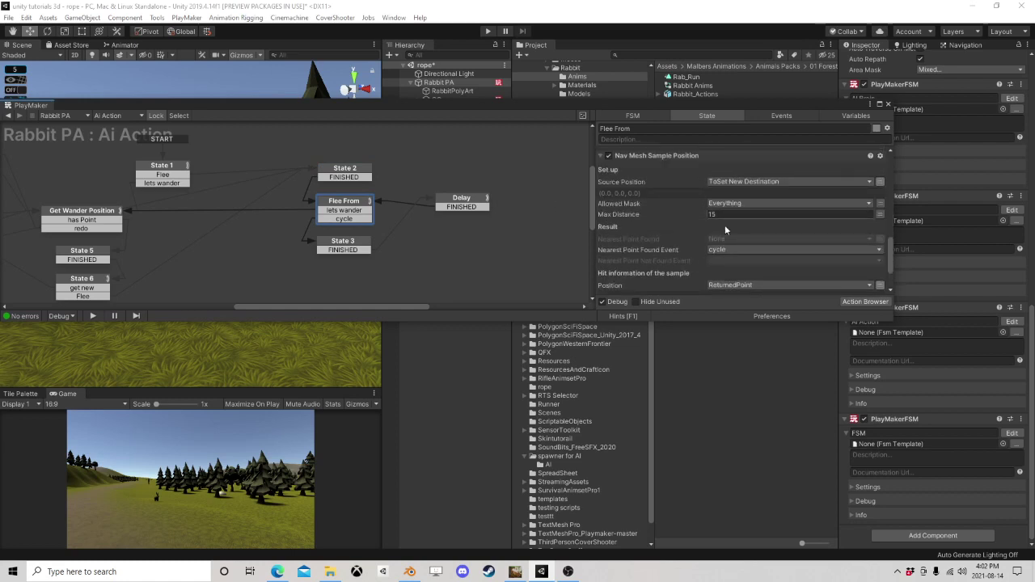
pyautogui.scroll(2, 676, 212)
pyautogui.click(673, 191)
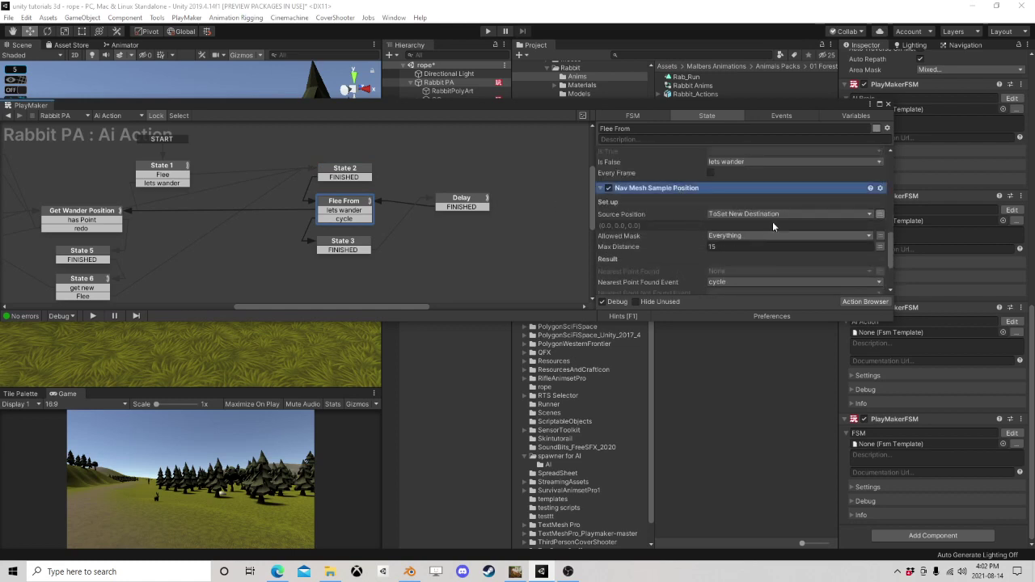
pyautogui.scroll(-3, 690, 259)
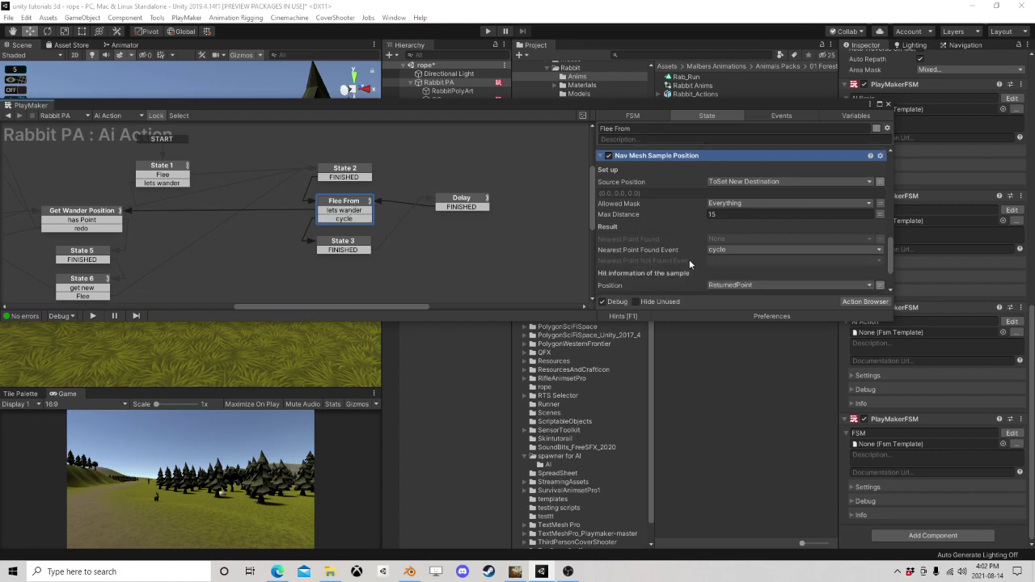
# Step: Review State 3's agent destination, Flee From's Bool Test and State 2's speed and player lookup actions
pyautogui.click(341, 244)
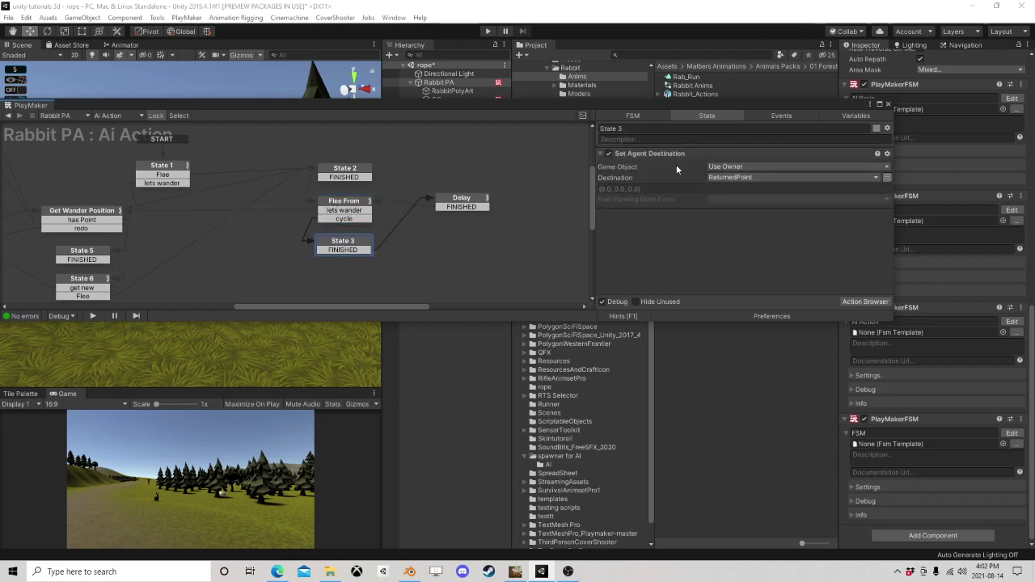
pyautogui.click(463, 199)
pyautogui.moveTo(379, 228); pyautogui.dragTo(448, 217, button='middle')
pyautogui.click(445, 206)
pyautogui.scroll(-10, 694, 252)
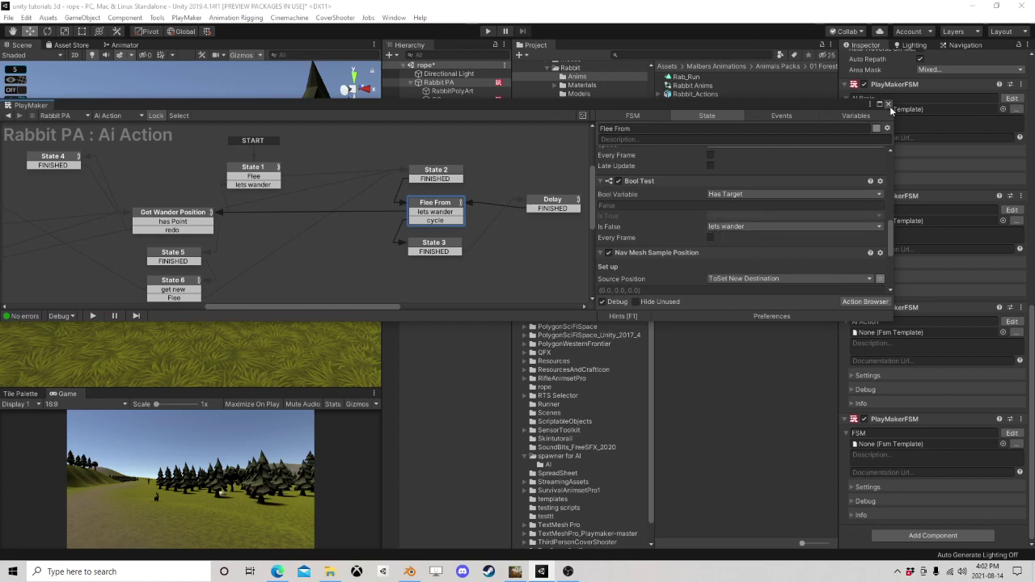
pyautogui.click(428, 175)
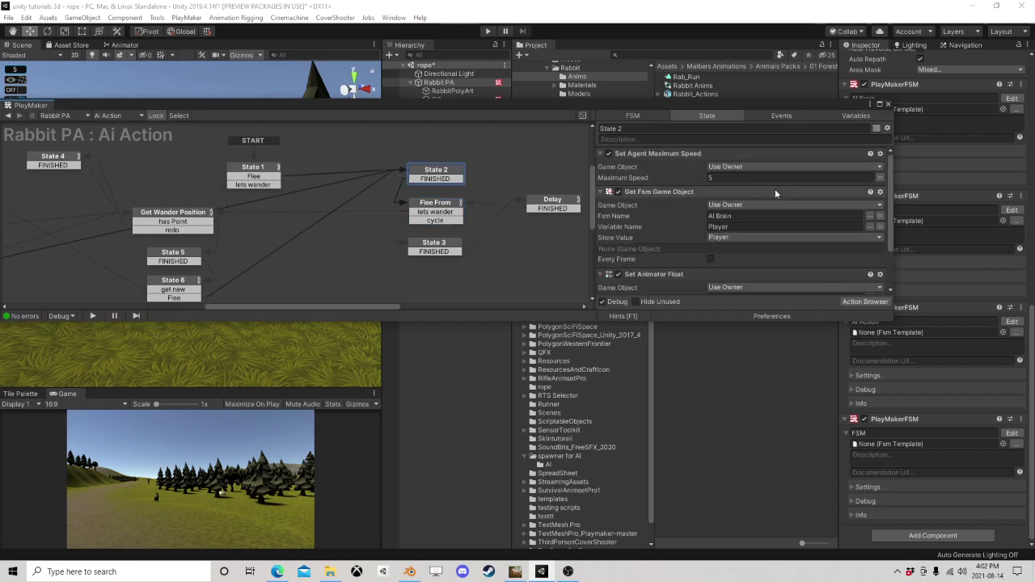
pyautogui.scroll(-2, 775, 191)
pyautogui.scroll(2, 773, 191)
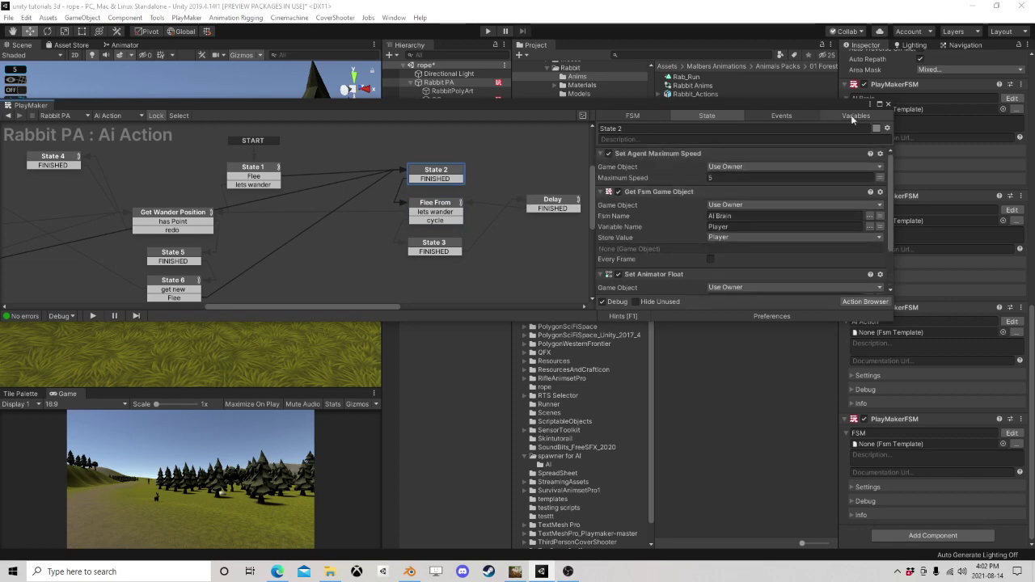
# Step: Check the rabbit's Ai Action and AiSight FSMs, including AiSight's State 2
pyautogui.click(887, 104)
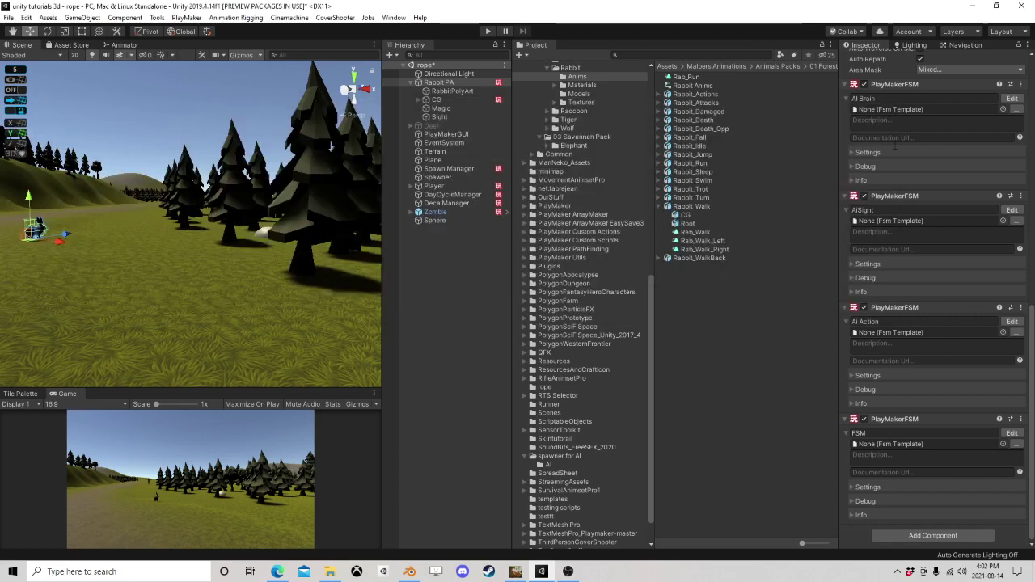
pyautogui.click(1012, 321)
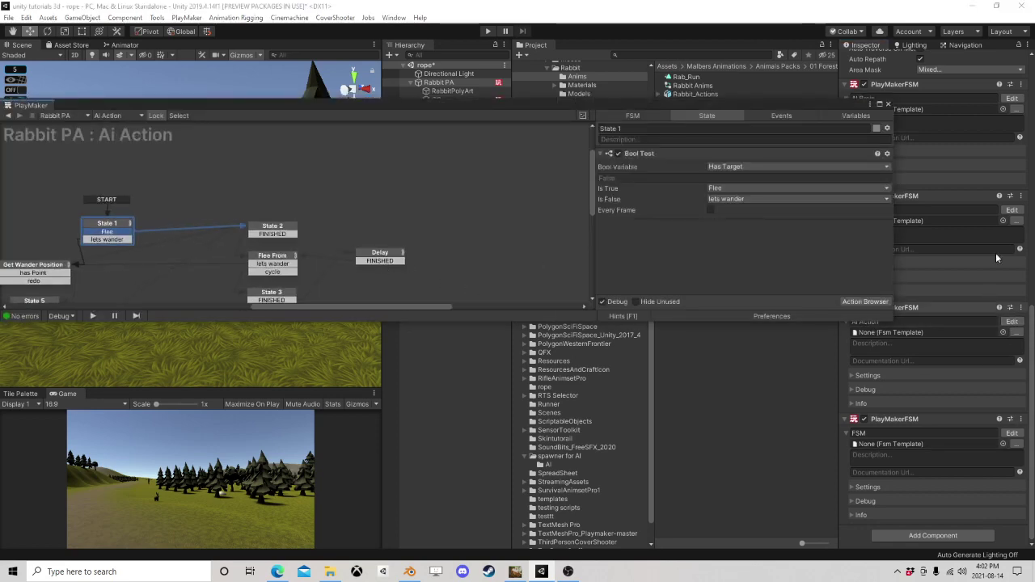
pyautogui.click(1012, 210)
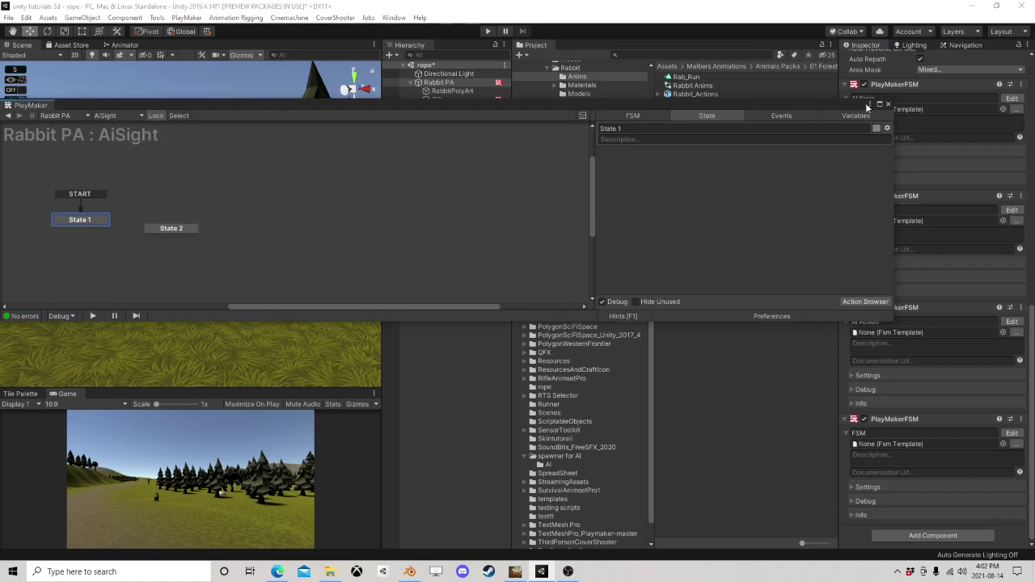
pyautogui.click(888, 105)
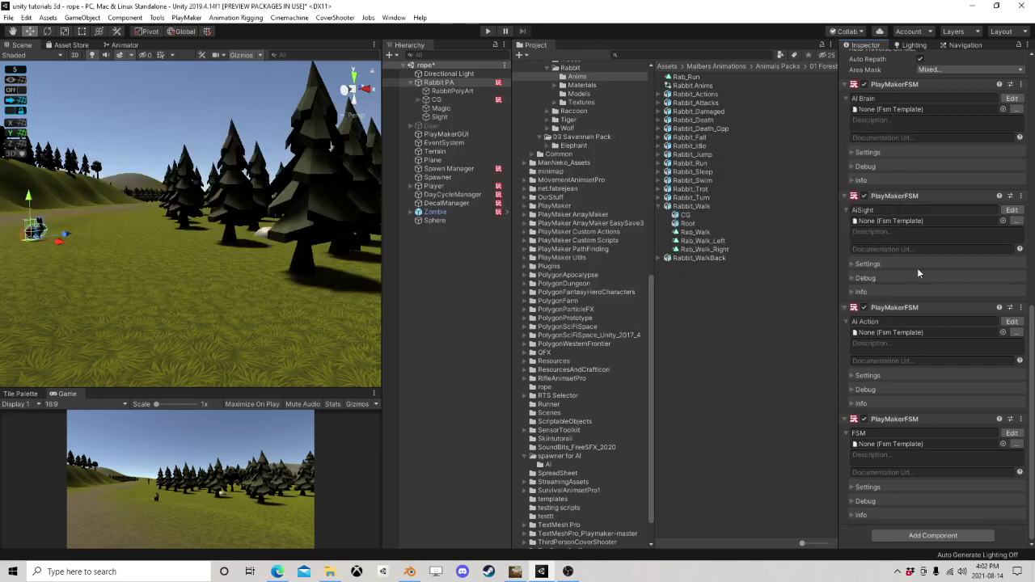
pyautogui.click(1012, 210)
pyautogui.click(190, 228)
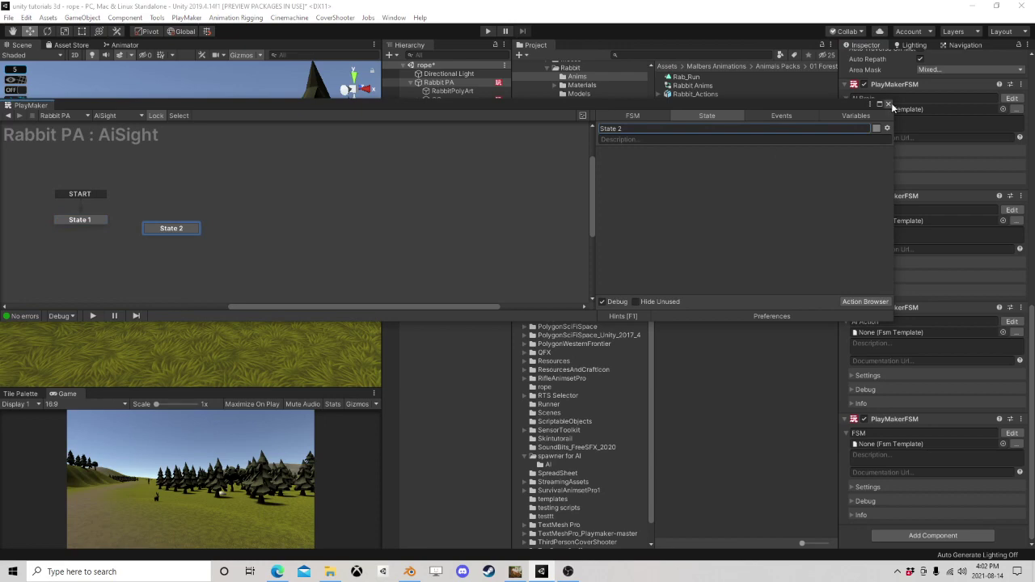
pyautogui.click(889, 105)
# Step: Open the rabbit's AI Brain FSM and examine State 9's Set Fsm Bool and Wait actions
pyautogui.click(1012, 98)
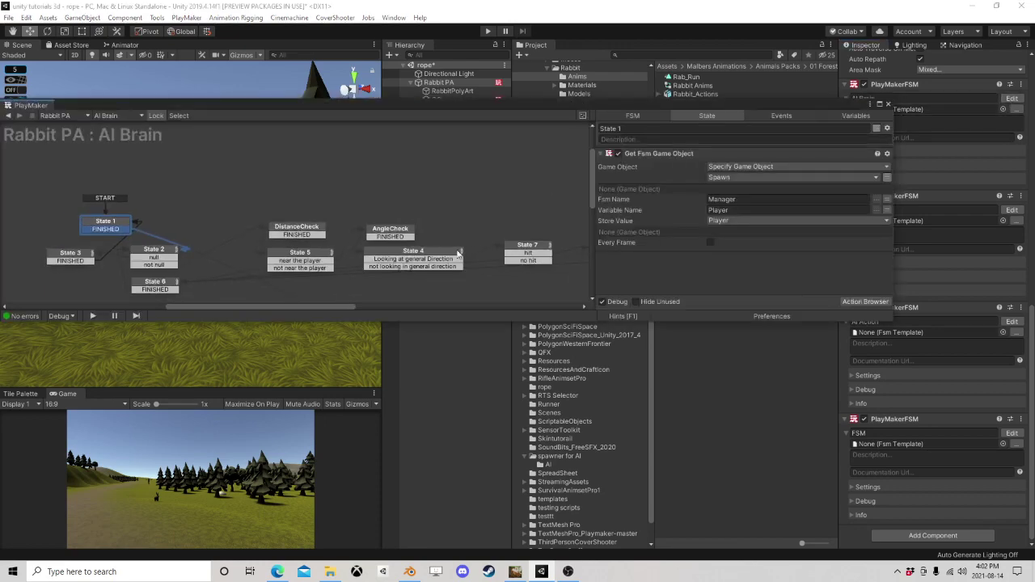
pyautogui.moveTo(458, 254); pyautogui.dragTo(260, 176, button='middle')
pyautogui.scroll(-1, 441, 231)
pyautogui.moveTo(441, 231); pyautogui.dragTo(341, 183, button='middle')
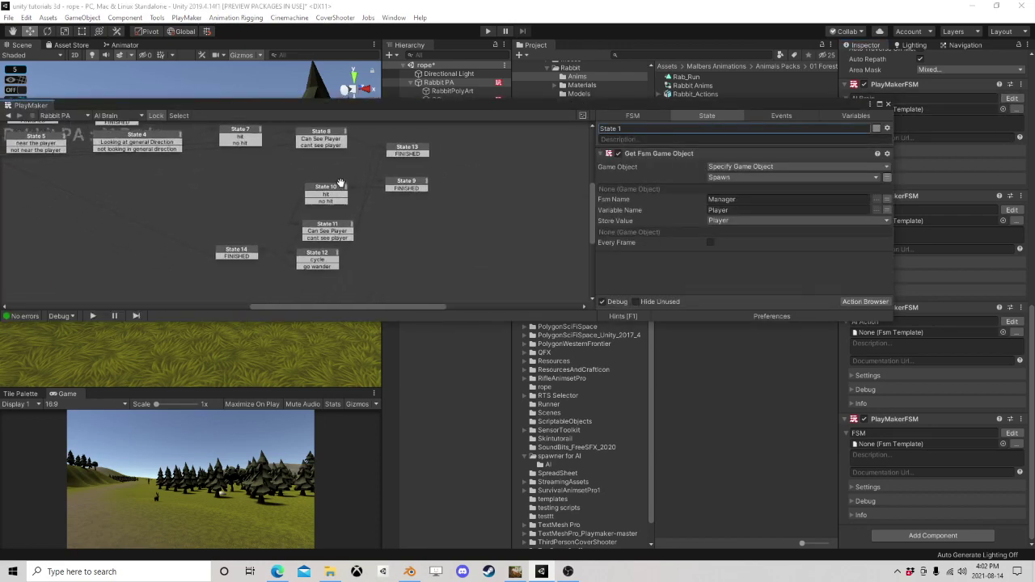
pyautogui.scroll(1, 340, 183)
pyautogui.click(385, 205)
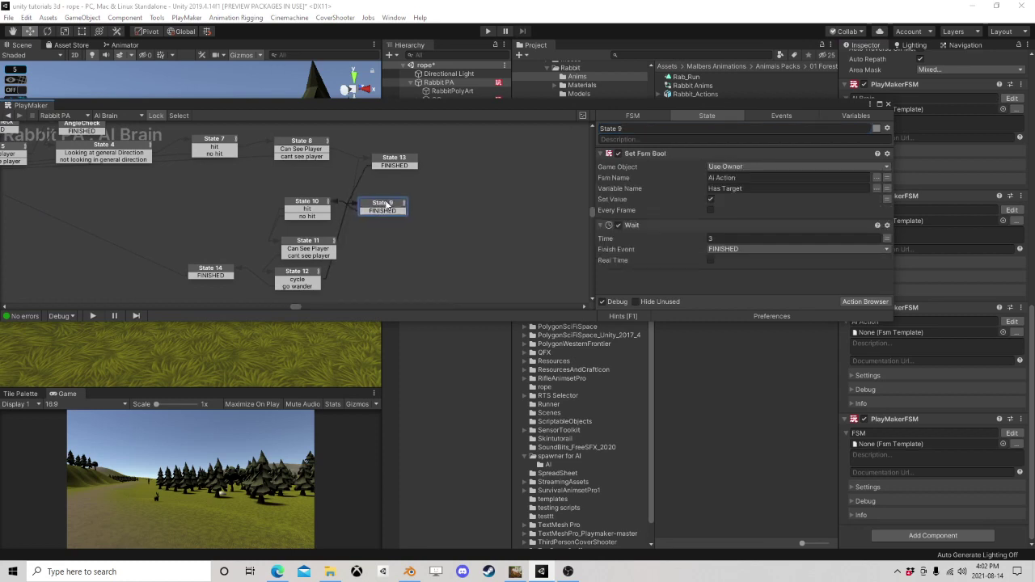
pyautogui.moveTo(382, 205); pyautogui.dragTo(385, 207)
# Step: Run the game and examine State 10's Look At and Raycast 2 and State 11's Game Object Compare in AI Brain
pyautogui.click(489, 32)
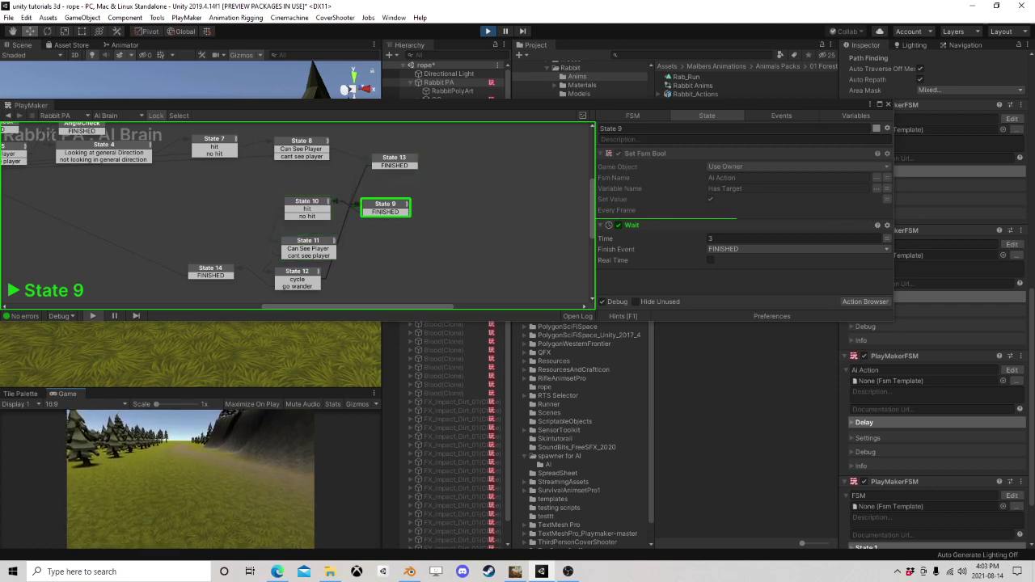
pyautogui.click(306, 207)
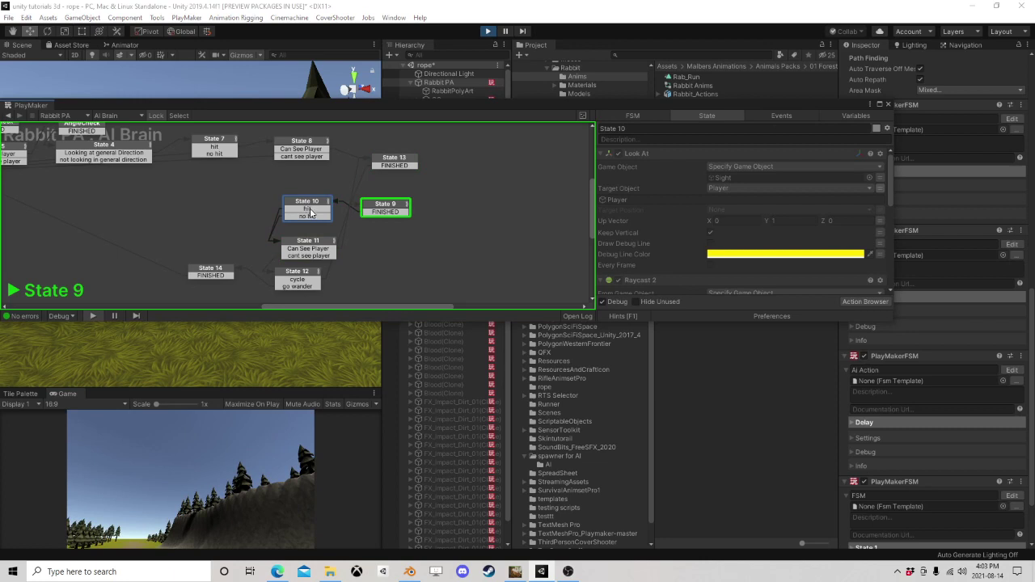
pyautogui.click(312, 247)
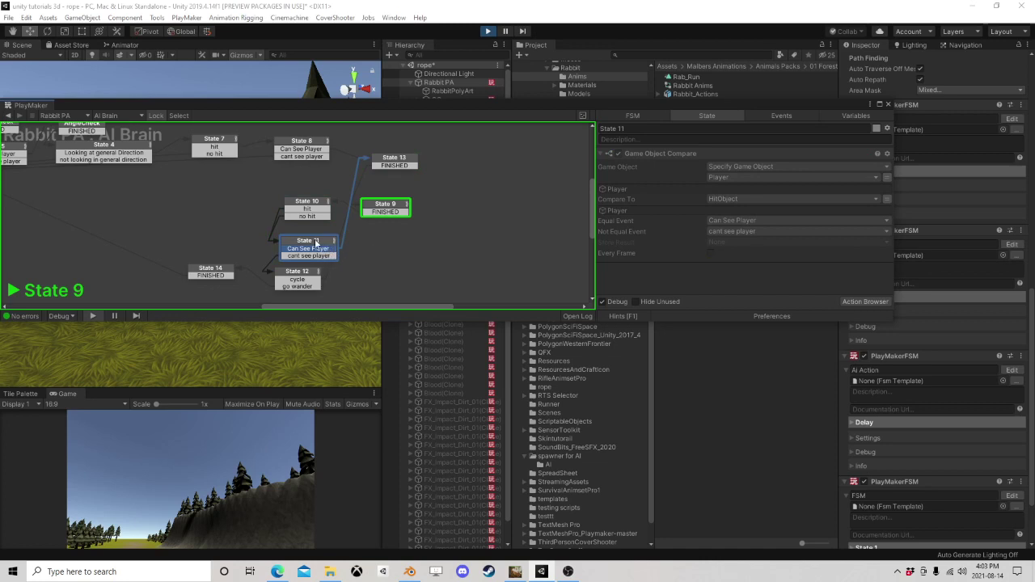
pyautogui.click(312, 203)
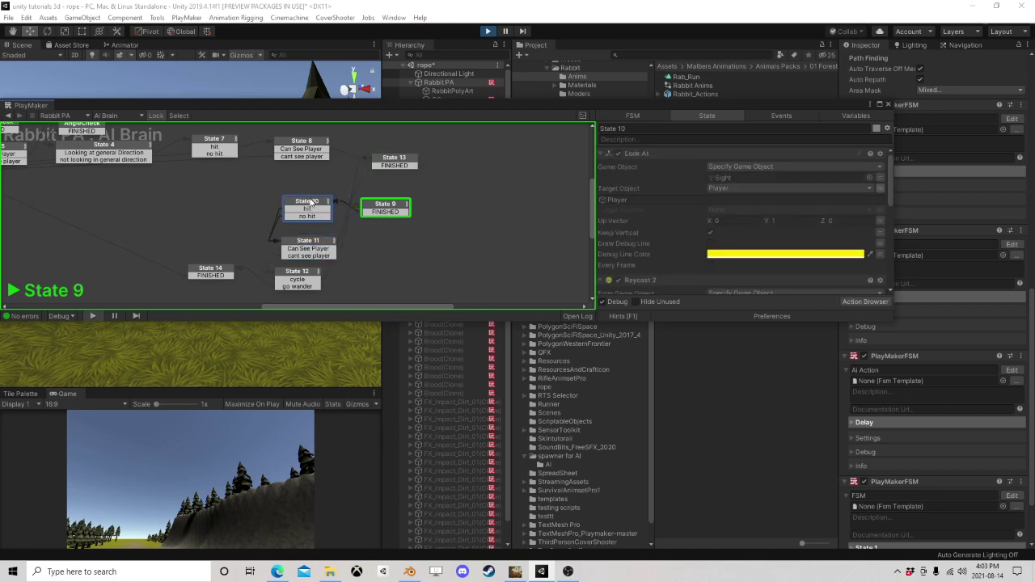
pyautogui.scroll(-5, 753, 231)
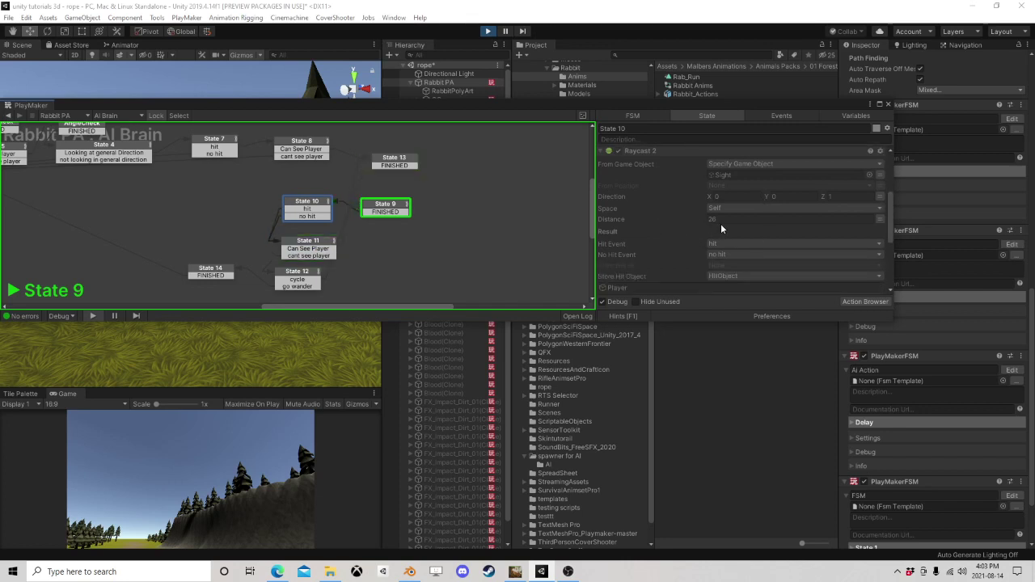
pyautogui.scroll(-1, 749, 232)
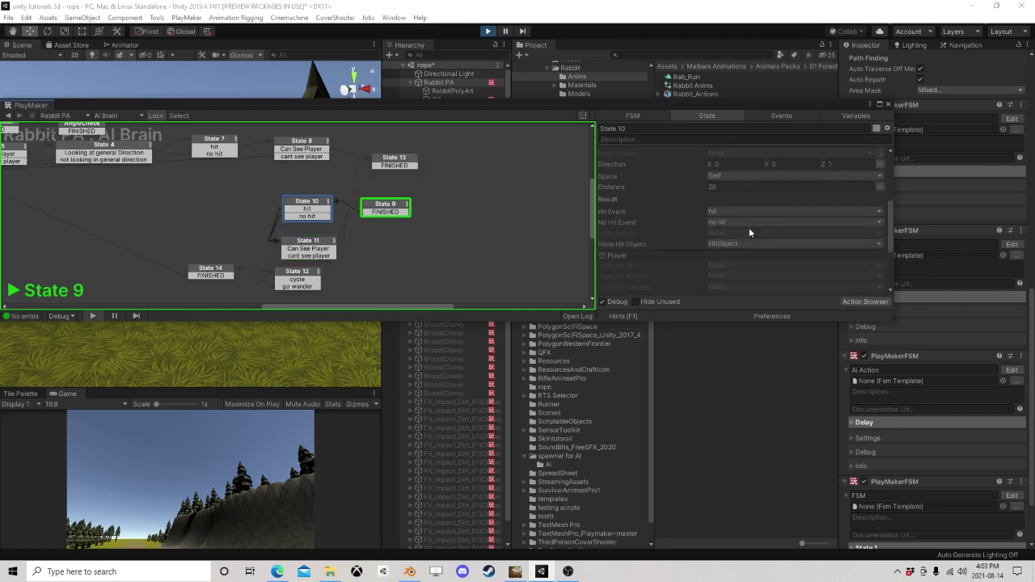
pyautogui.scroll(-2, 769, 233)
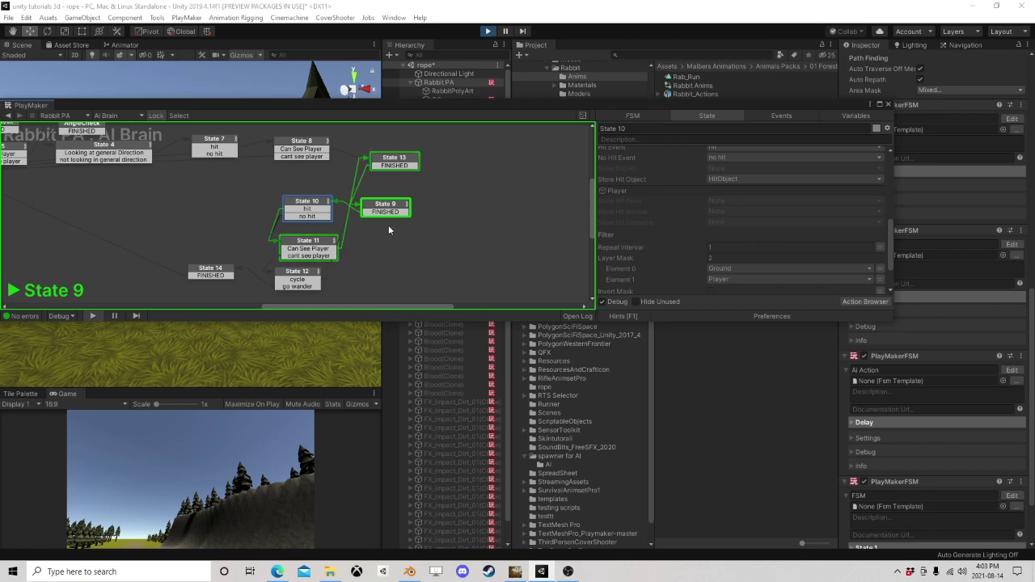
pyautogui.click(318, 257)
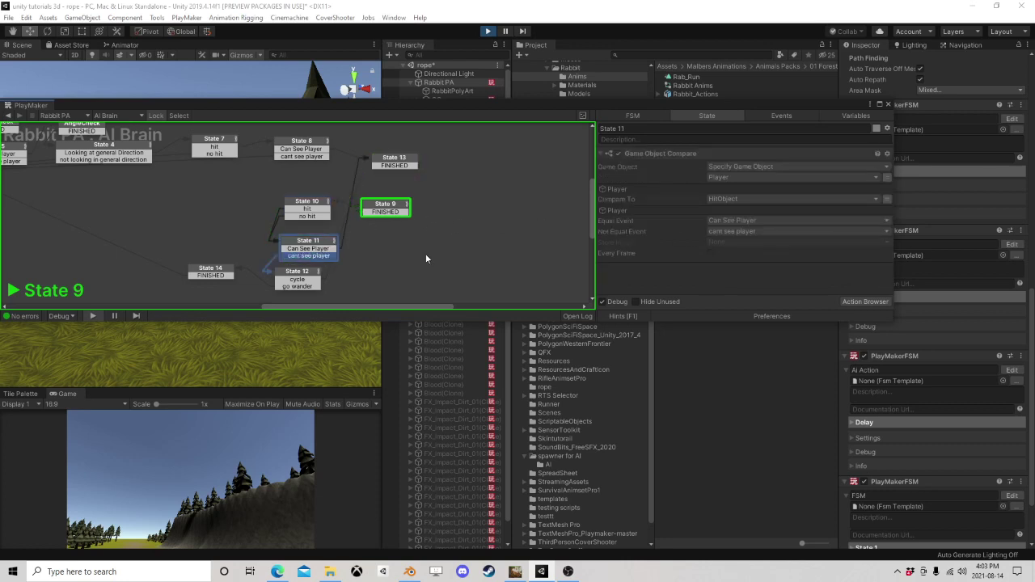
pyautogui.click(315, 210)
pyautogui.click(312, 249)
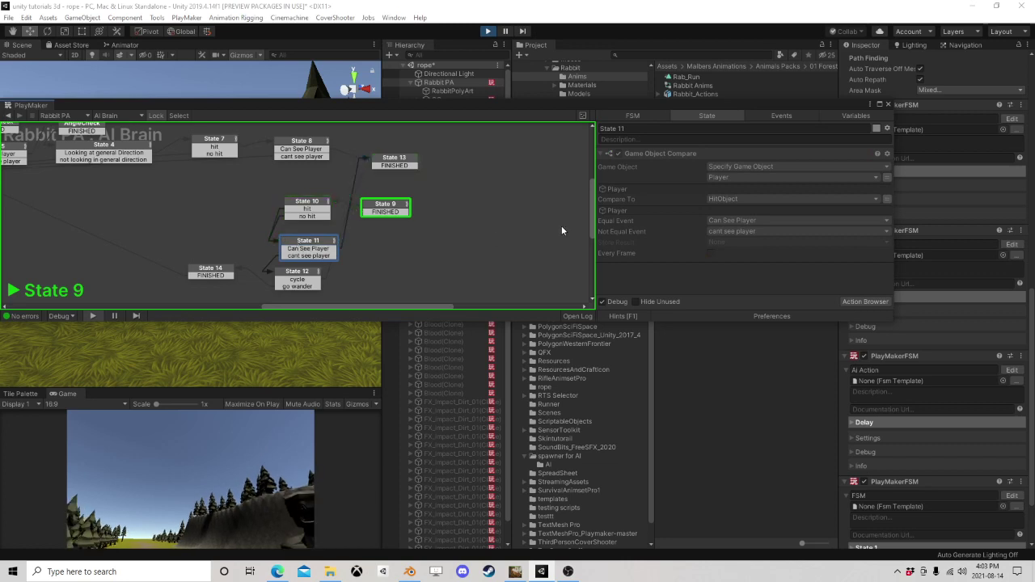
# Step: Examine State 10's Look At and Raycast 2 settings and stored hit object while the game runs, and stop the game
pyautogui.click(308, 207)
pyautogui.scroll(-5, 737, 223)
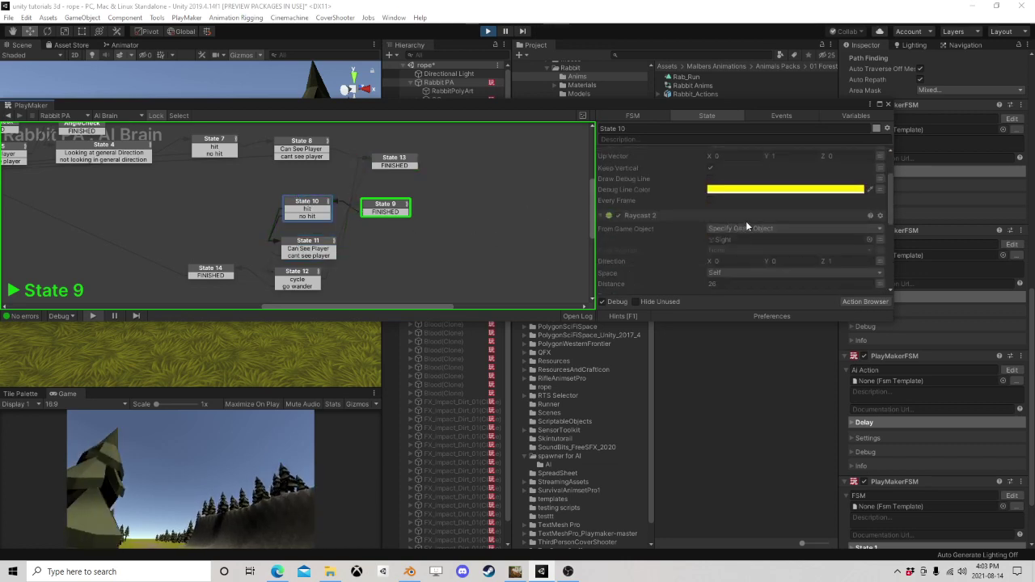
pyautogui.scroll(-3, 721, 216)
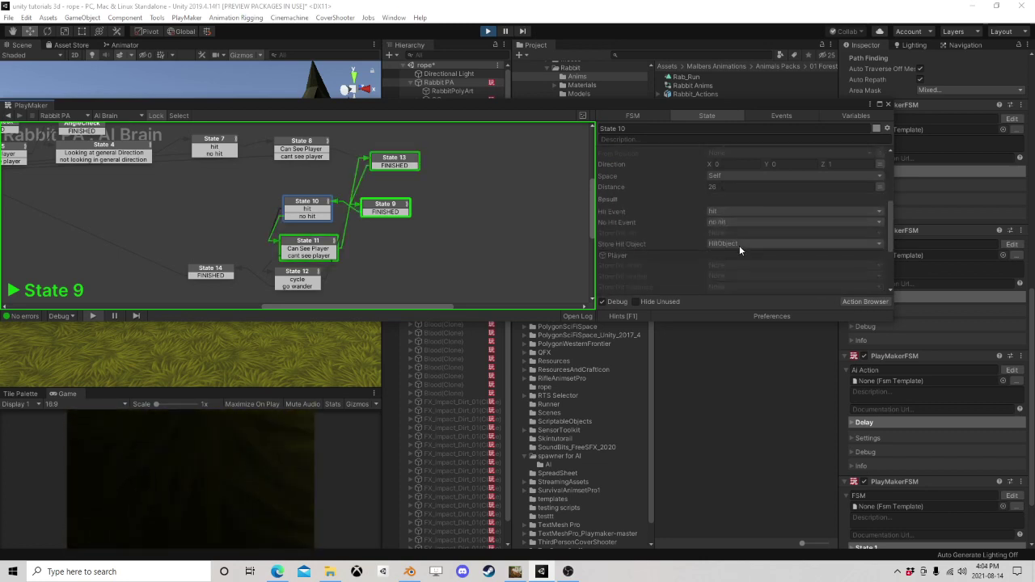
pyautogui.scroll(3, 729, 246)
pyautogui.click(488, 31)
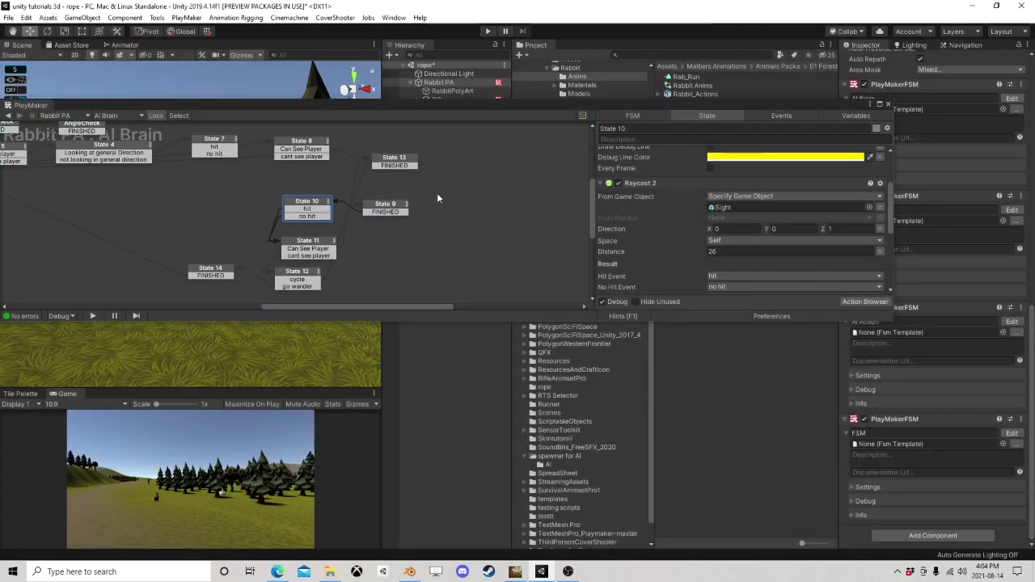
# Step: Move State 9 farther away from State 10 in the AI Brain graph
pyautogui.press('f')
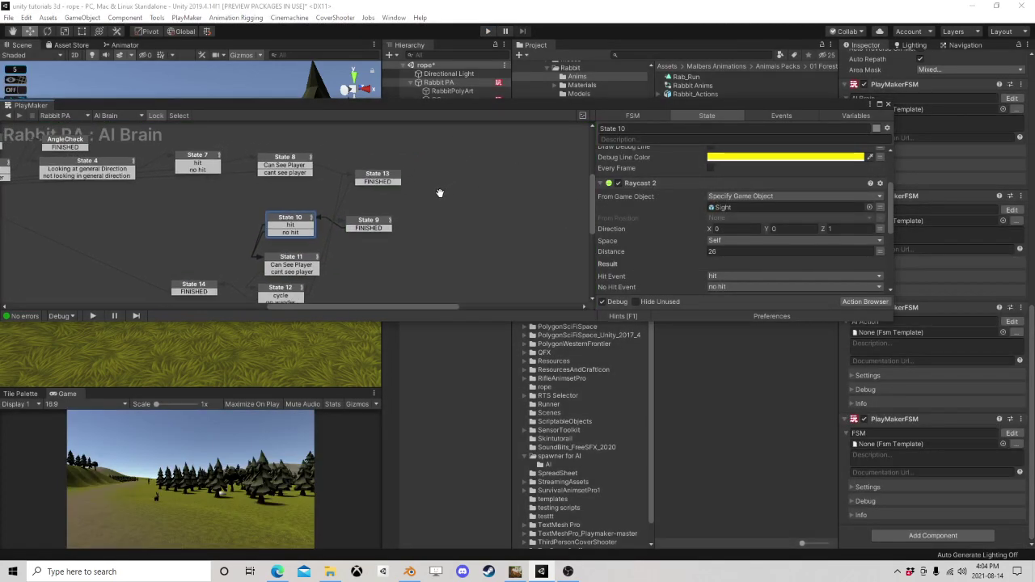
pyautogui.click(377, 222)
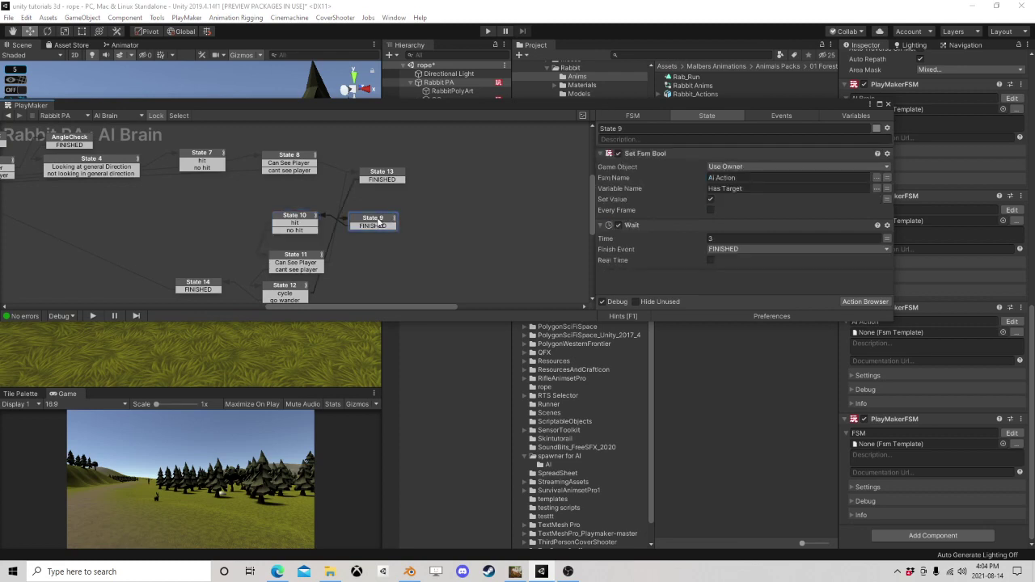
pyautogui.moveTo(377, 222); pyautogui.dragTo(404, 219)
# Step: Review State 10's Look At and Raycast 2, State 11's Game Object Compare and State 13's Set Int Value
pyautogui.click(306, 217)
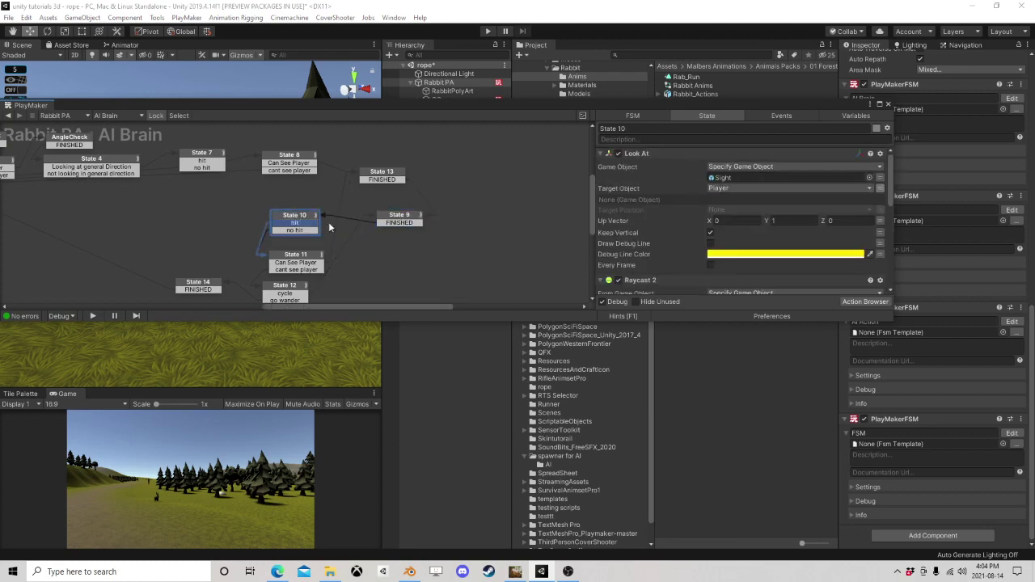
pyautogui.scroll(-2, 721, 249)
pyautogui.scroll(2, 721, 250)
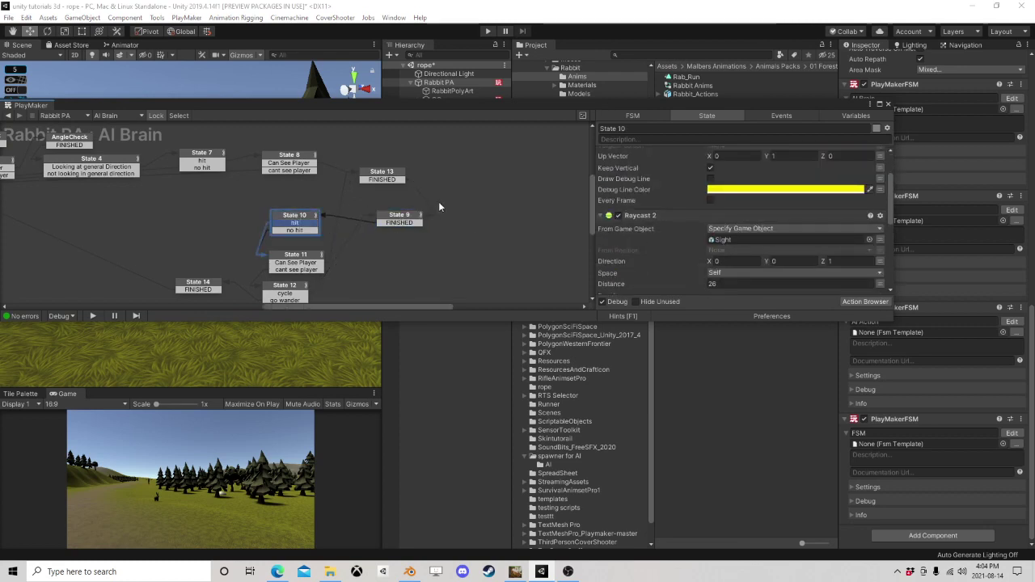
pyautogui.click(307, 261)
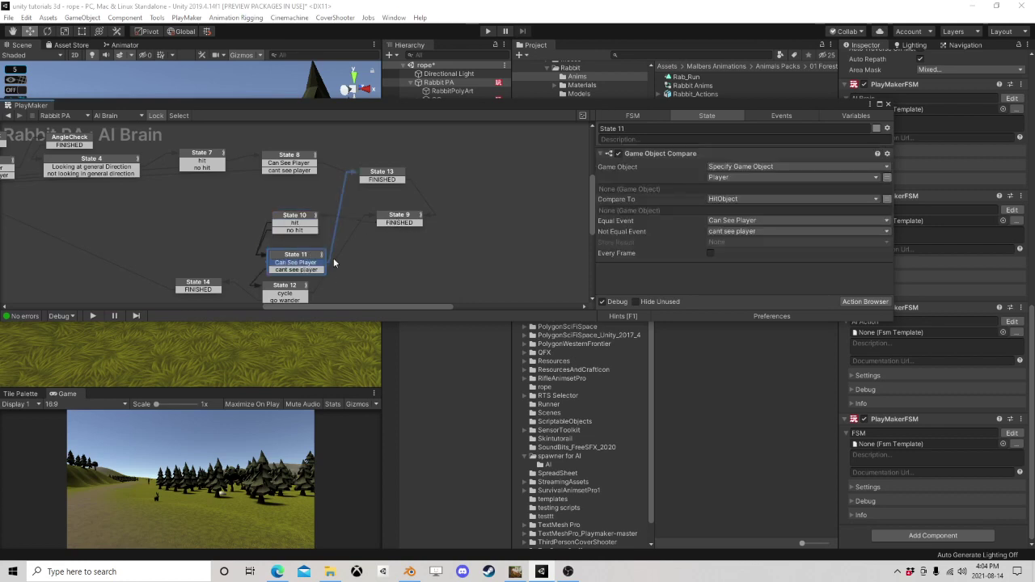
pyautogui.click(385, 173)
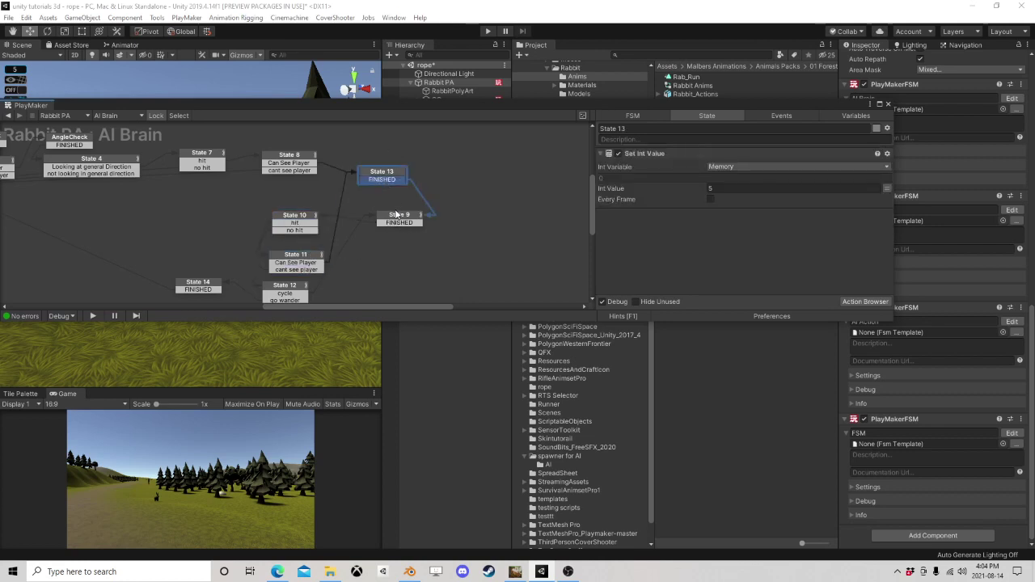
# Step: Add a Set Game Object action to State 9
pyautogui.click(399, 216)
pyautogui.click(859, 301)
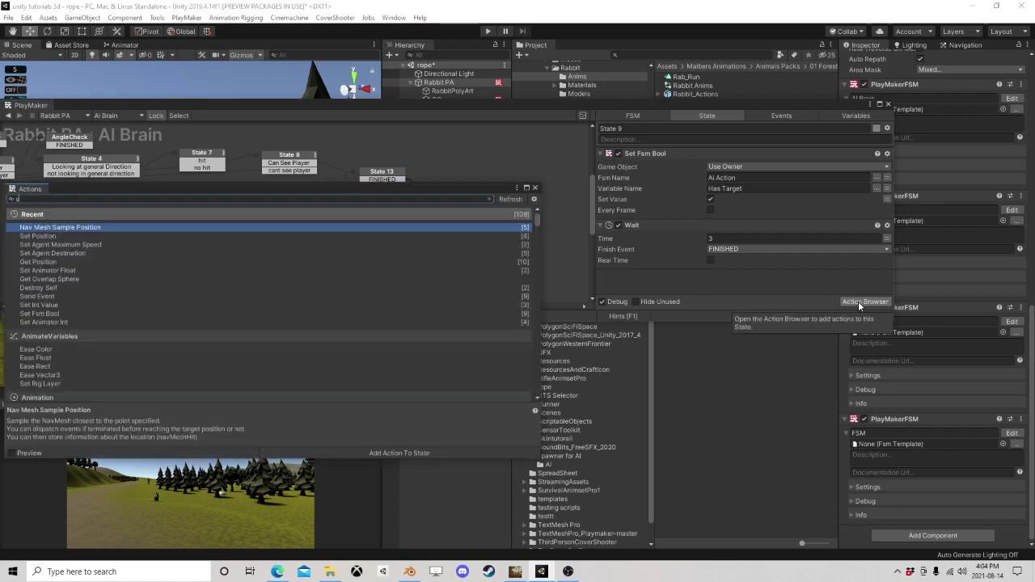
pyautogui.write('set game o')
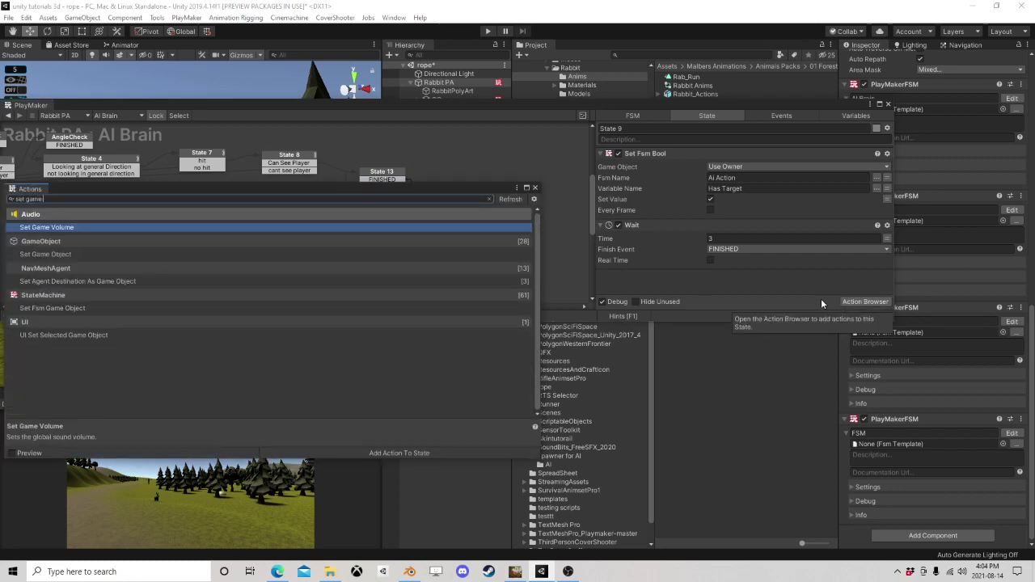
pyautogui.doubleClick(90, 254)
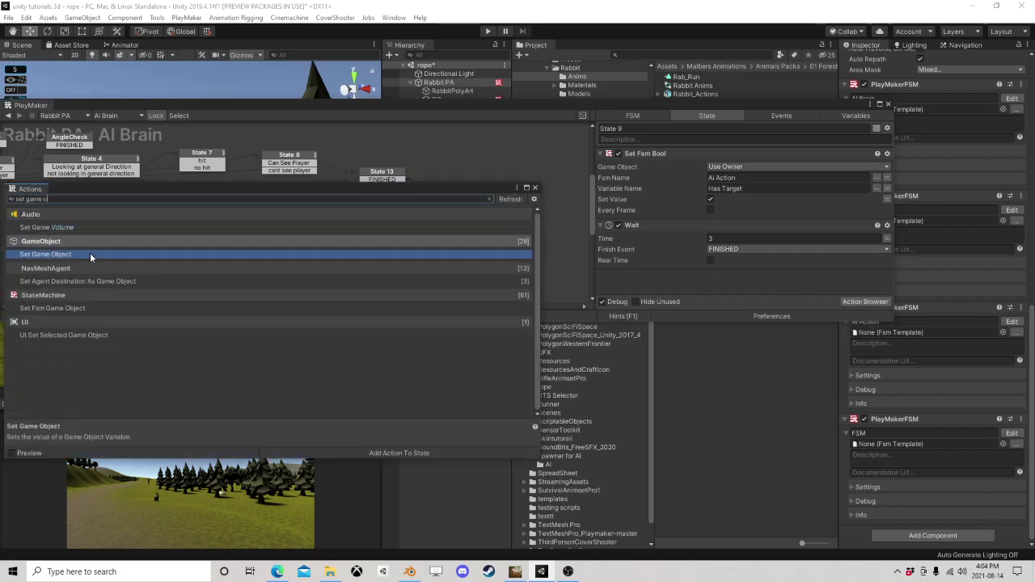
pyautogui.click(535, 189)
# Step: Set the Set Game Object action's variable to Player and its game object to a new variable named null
pyautogui.click(777, 252)
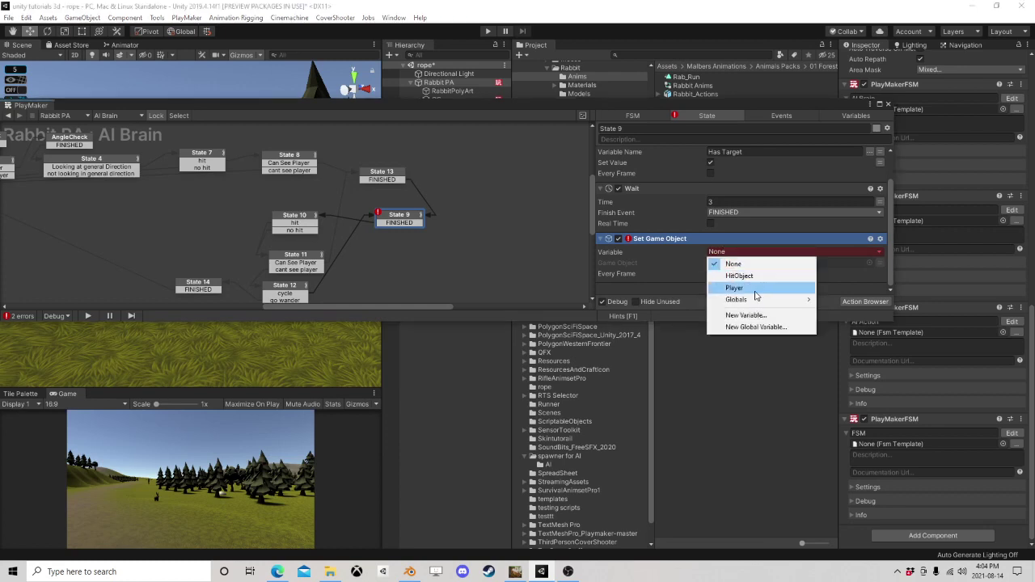
pyautogui.click(777, 285)
pyautogui.click(879, 273)
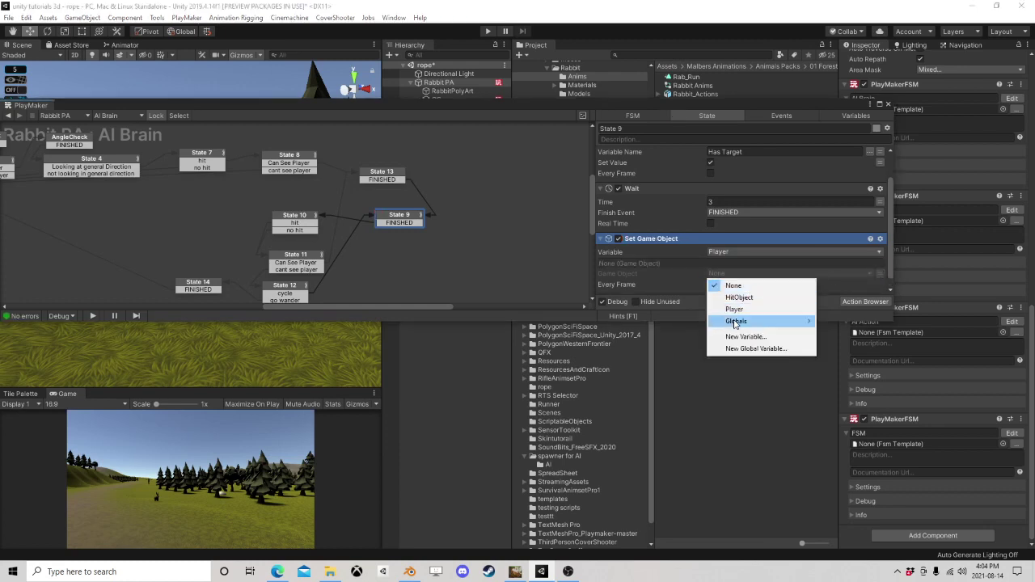
pyautogui.click(737, 336)
pyautogui.write('n')
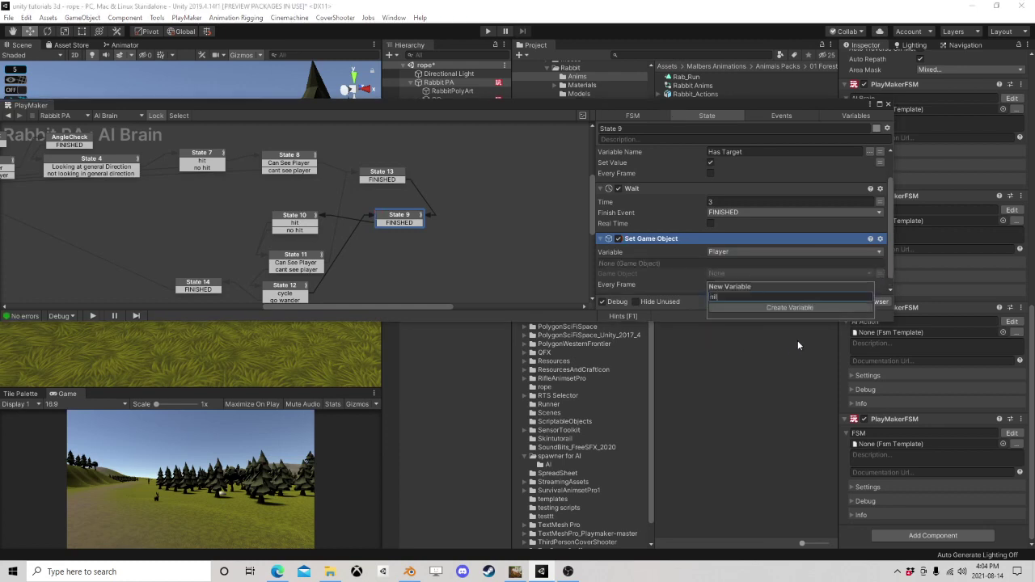
pyautogui.write('u')
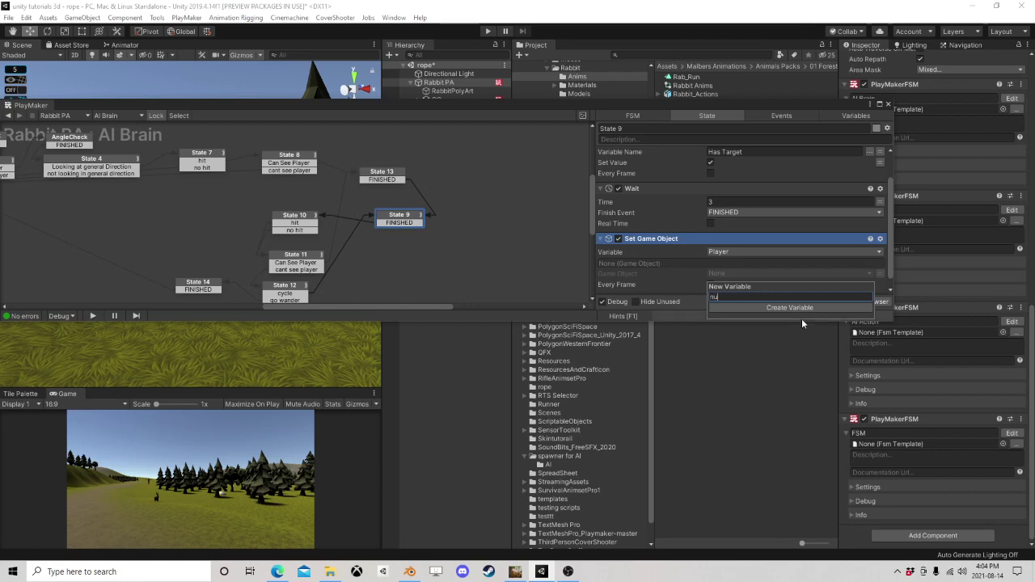
pyautogui.write('ll')
pyautogui.press('Return')
# Step: Place Set Game Object before Wait in State 9 and set the wait time to 2
pyautogui.moveTo(664, 239); pyautogui.dragTo(660, 194)
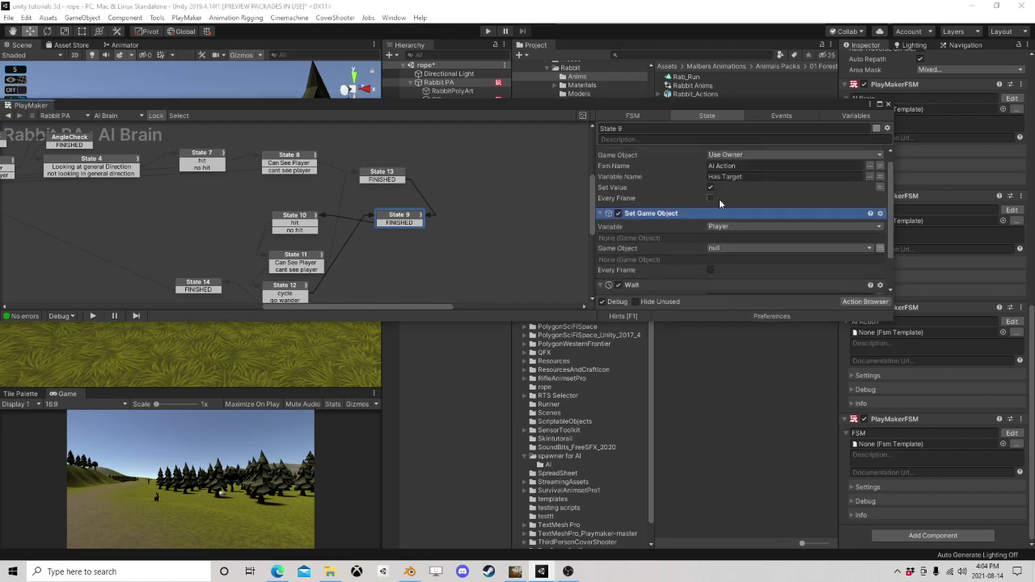
pyautogui.scroll(-1, 718, 245)
pyautogui.click(724, 251)
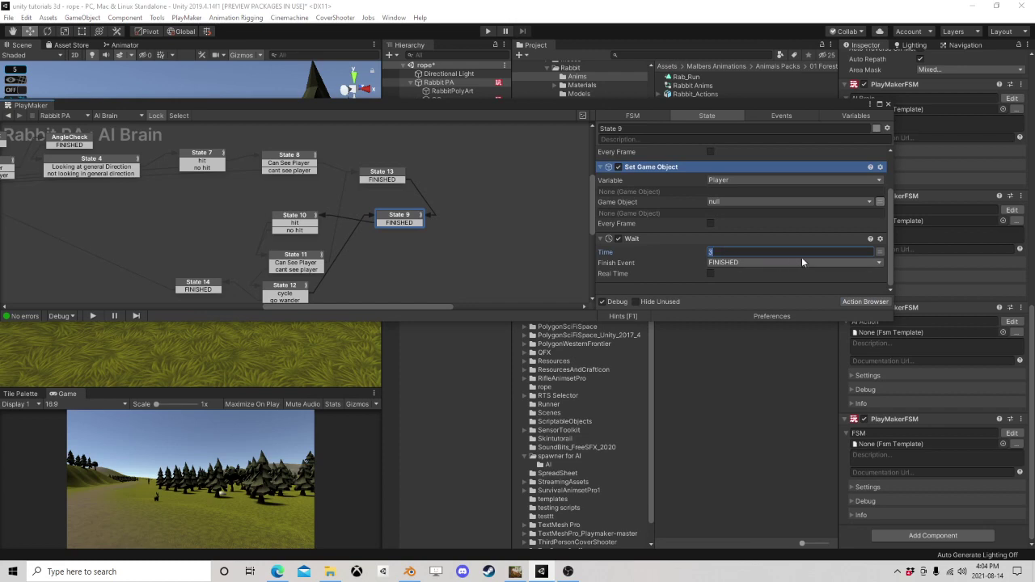
pyautogui.write('2')
# Step: Recheck States 10, 13 and 11, and set State 10's Raycast 2 distance to 25
pyautogui.click(300, 220)
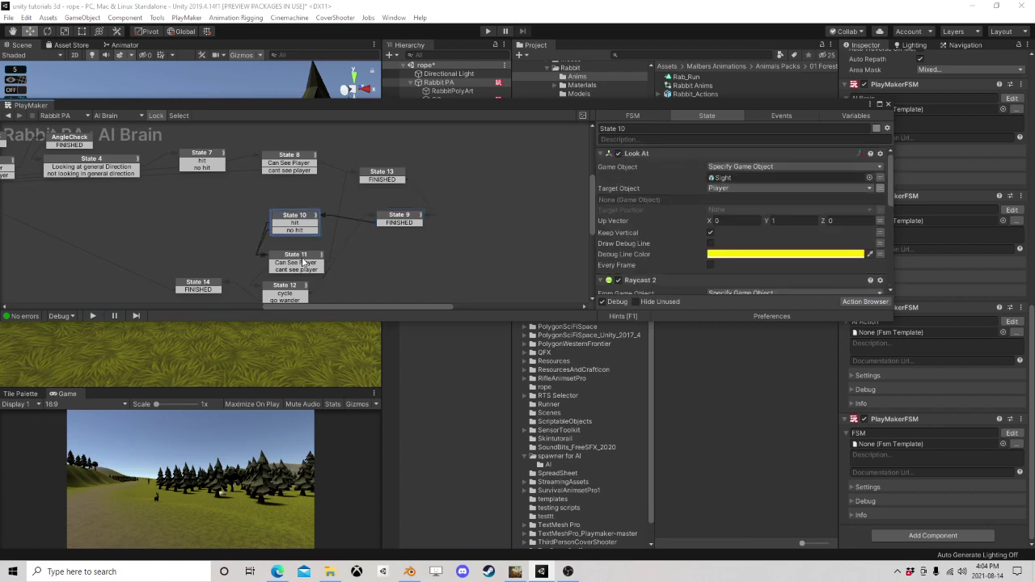
pyautogui.click(381, 173)
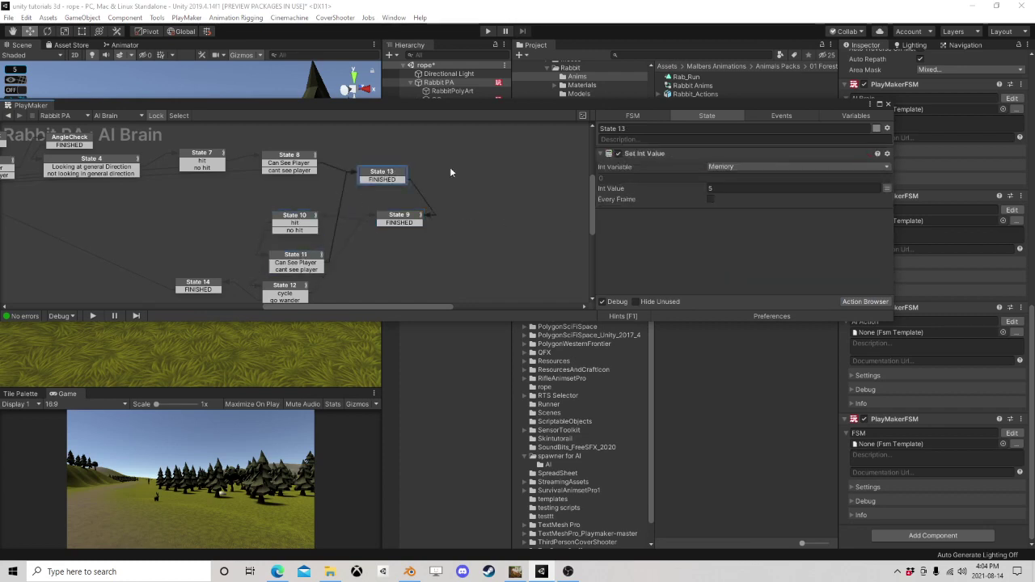
pyautogui.click(300, 258)
pyautogui.click(307, 219)
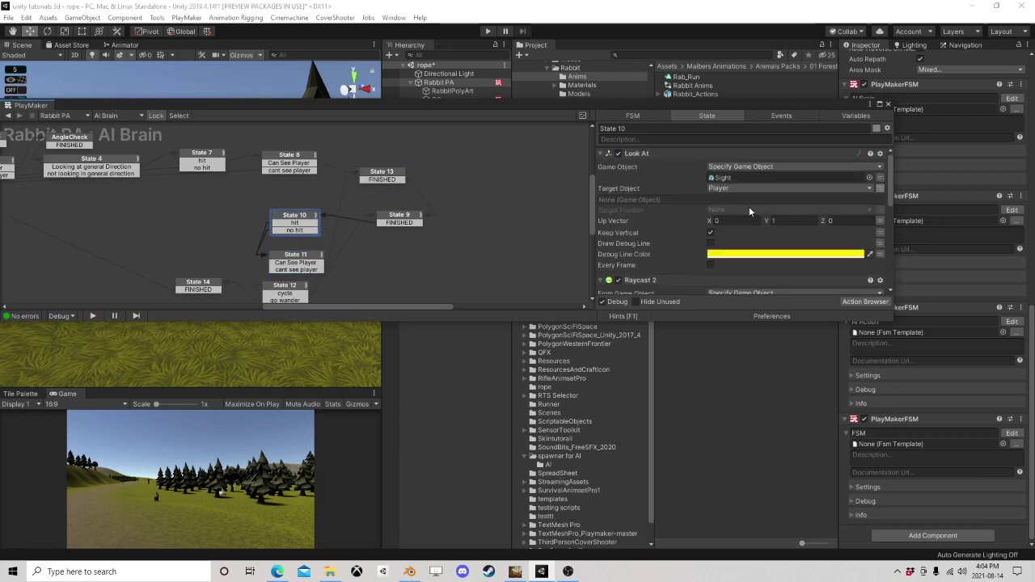
pyautogui.scroll(-3, 750, 212)
pyautogui.scroll(-1, 802, 241)
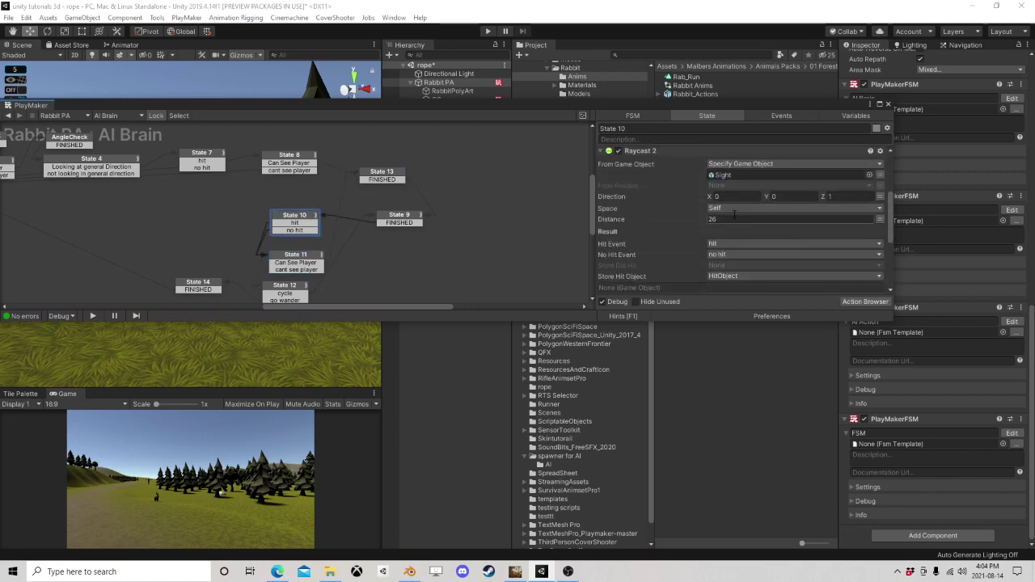
pyautogui.click(713, 220)
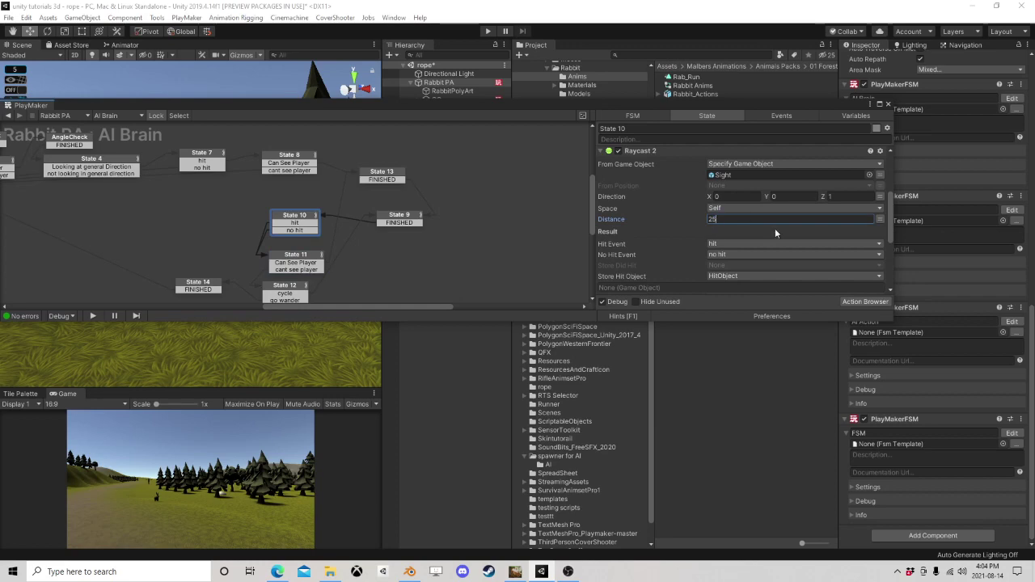
# Step: Reassign Rabbit PA's Sight child from the scene as the game object in State 10's Raycast 2 and Look At actions
pyautogui.moveTo(682, 106); pyautogui.dragTo(457, 228)
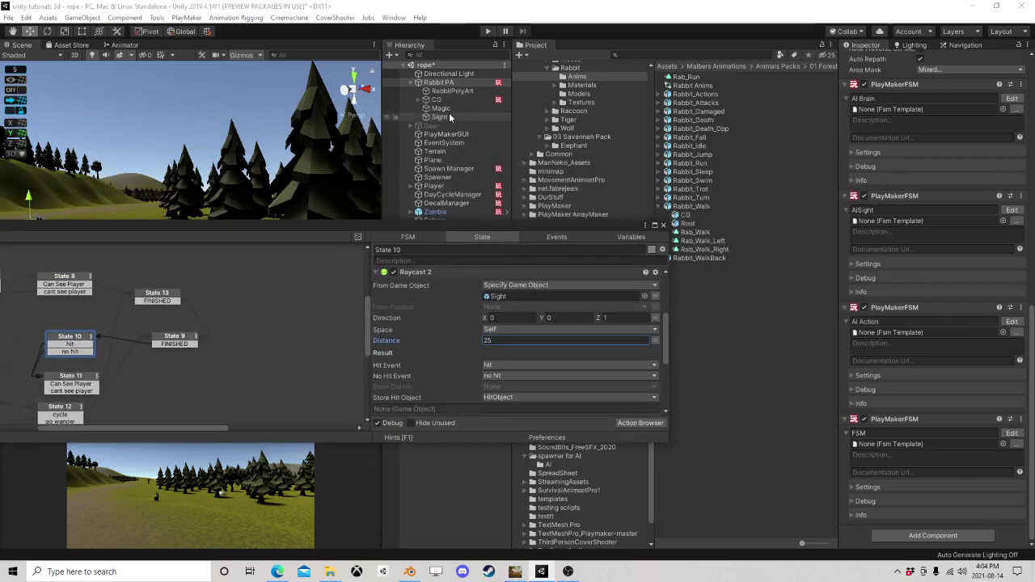
pyautogui.click(518, 297)
pyautogui.click(57, 344)
pyautogui.scroll(5, 509, 335)
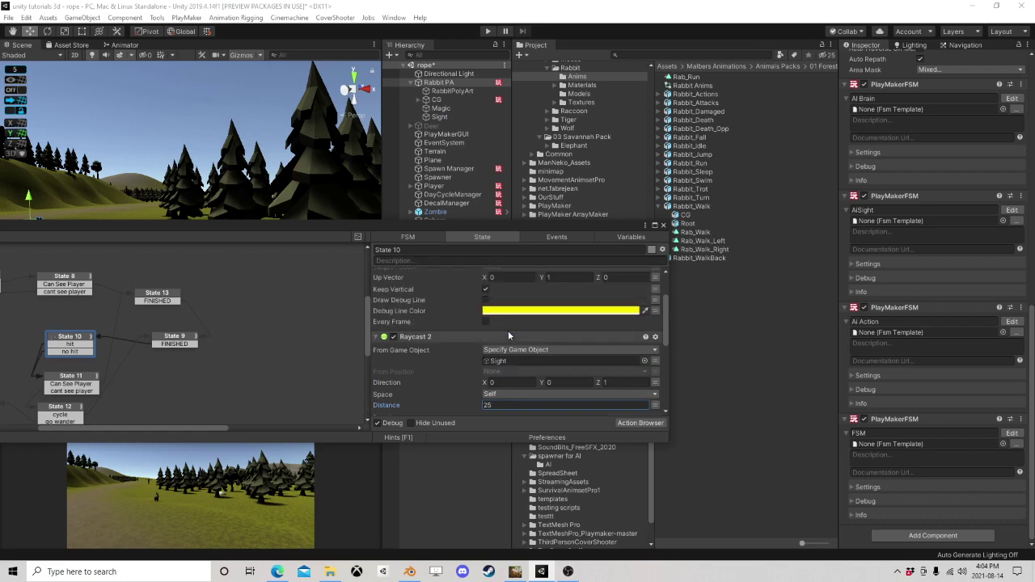
pyautogui.moveTo(540, 304); pyautogui.dragTo(541, 299)
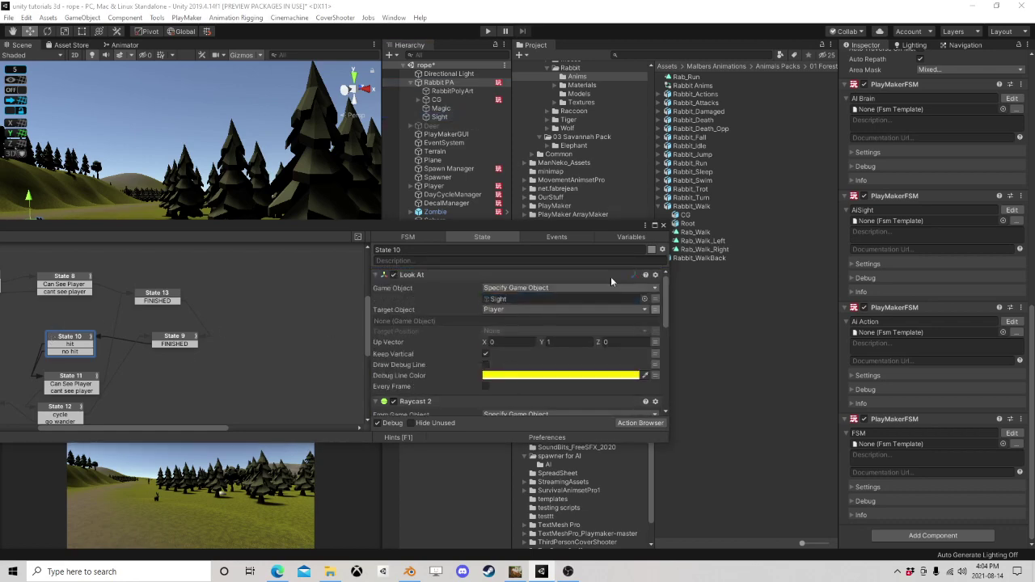
pyautogui.moveTo(584, 231); pyautogui.dragTo(883, 190)
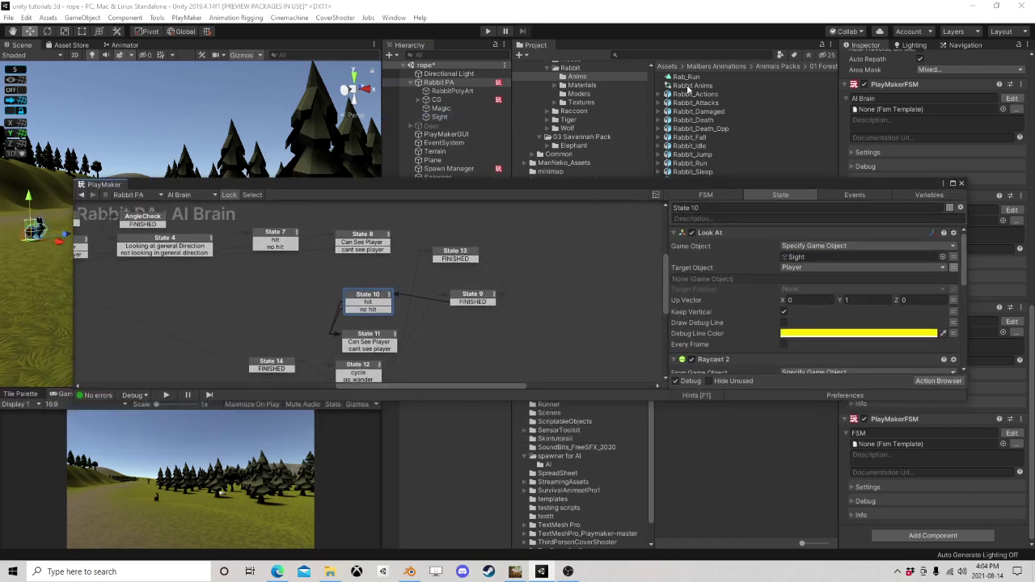
# Step: Run the game and follow the rabbit's flee behaviour in the Scene view, then stop the game and select Rabbit PA
pyautogui.click(487, 31)
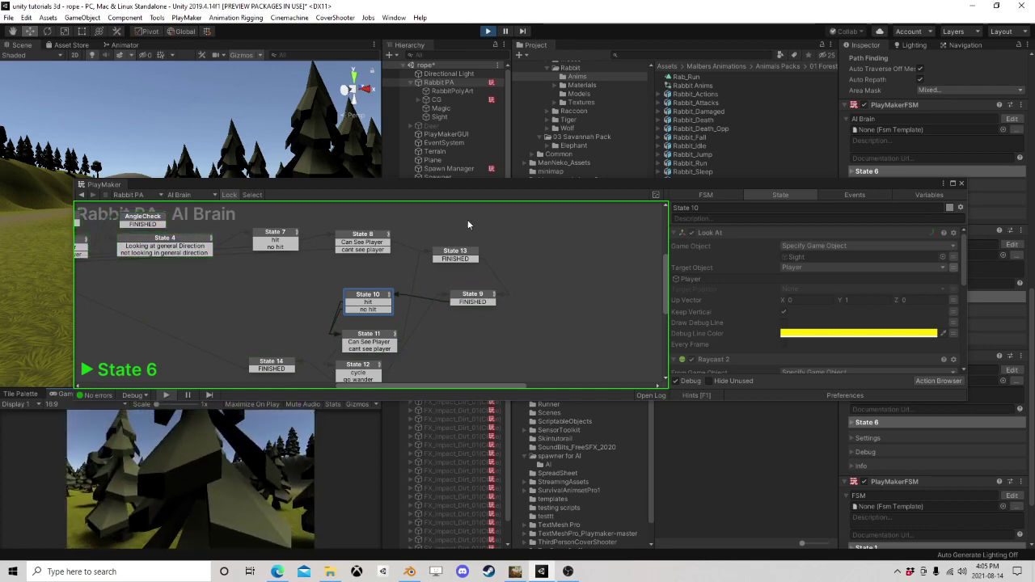
pyautogui.click(961, 184)
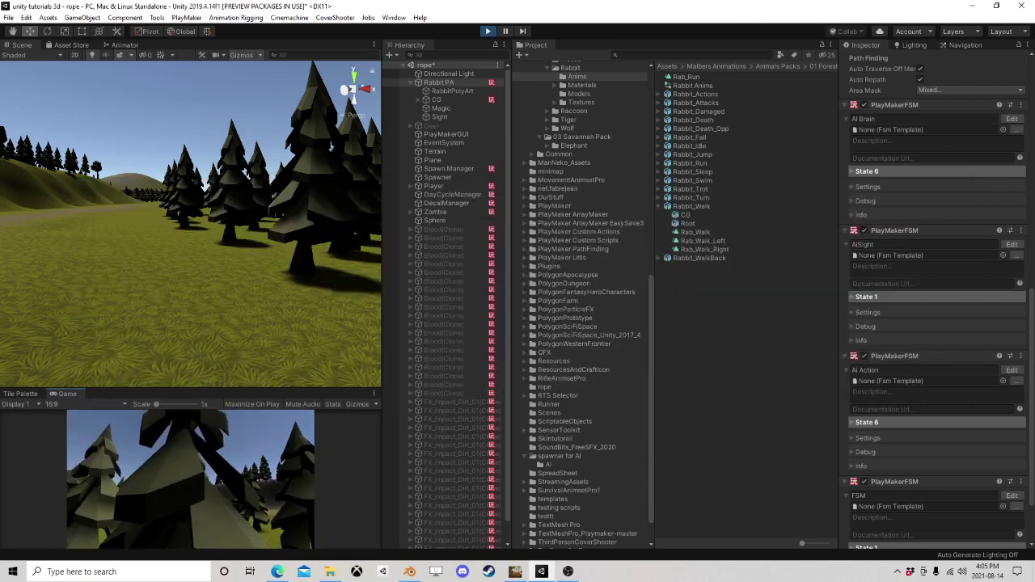
pyautogui.scroll(-5, 284, 240)
pyautogui.moveTo(284, 240); pyautogui.dragTo(275, 266, button='right')
pyautogui.scroll(-8, 284, 259)
pyautogui.scroll(-3, 352, 239)
pyautogui.scroll(-3, 369, 199)
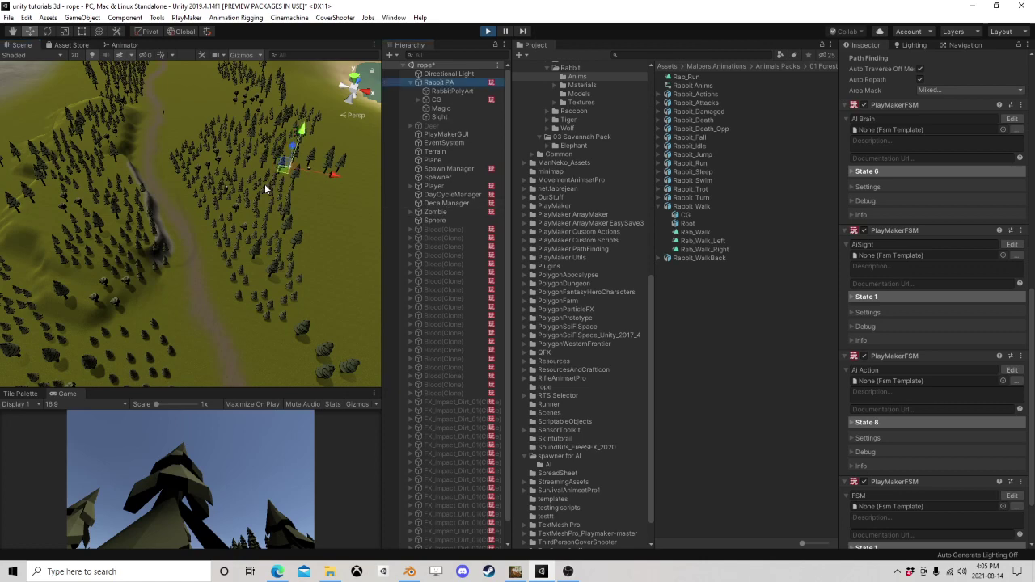
pyautogui.scroll(4, 194, 221)
pyautogui.scroll(3, 204, 237)
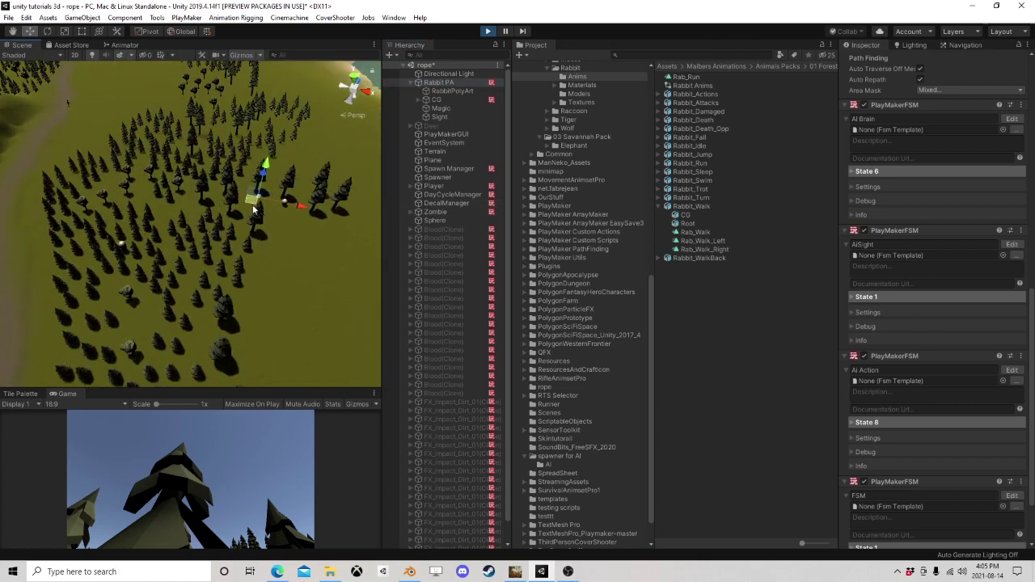
pyautogui.moveTo(253, 208); pyautogui.dragTo(193, 245, button='right')
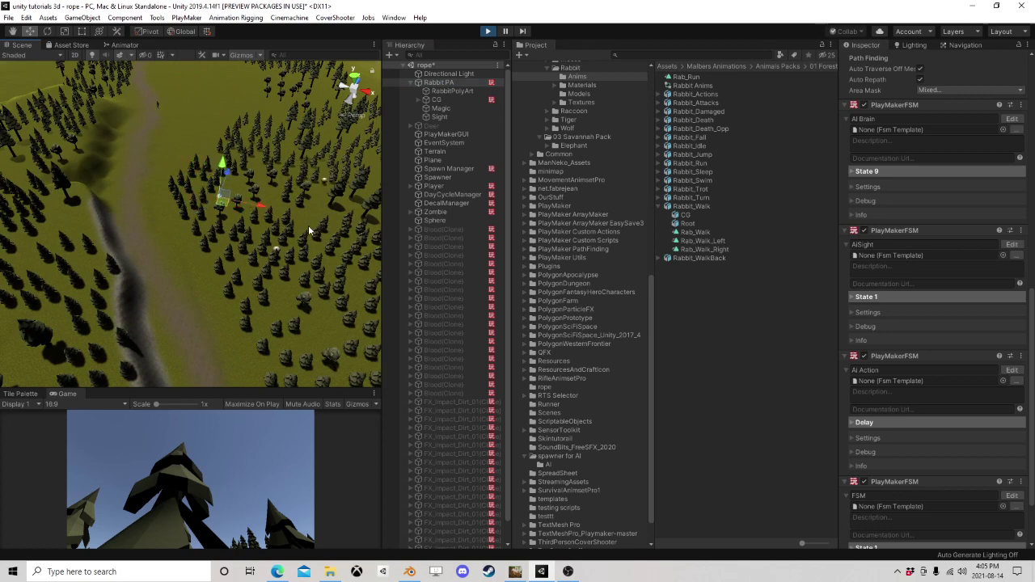
pyautogui.scroll(6, 309, 224)
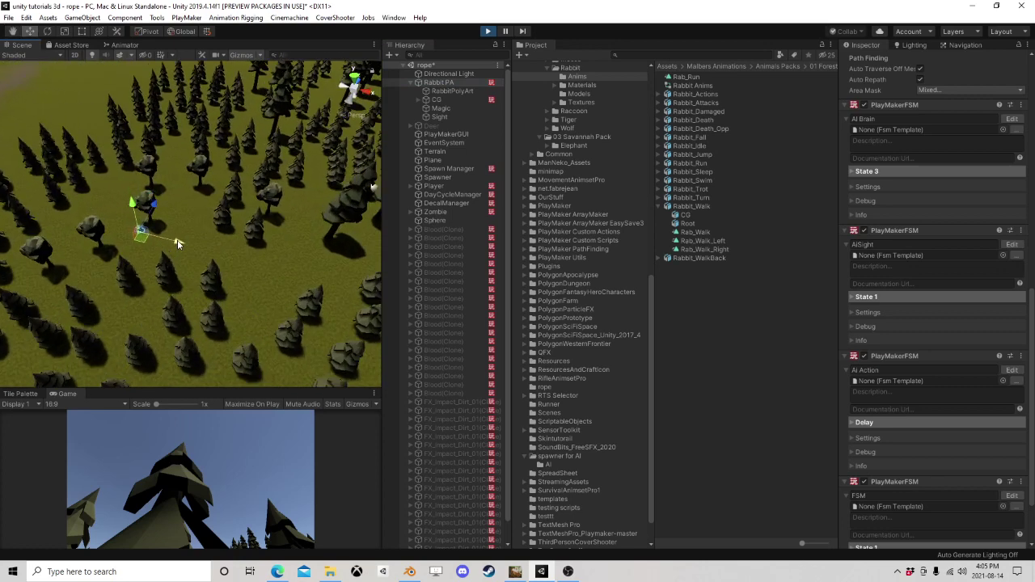
pyautogui.scroll(4, 235, 262)
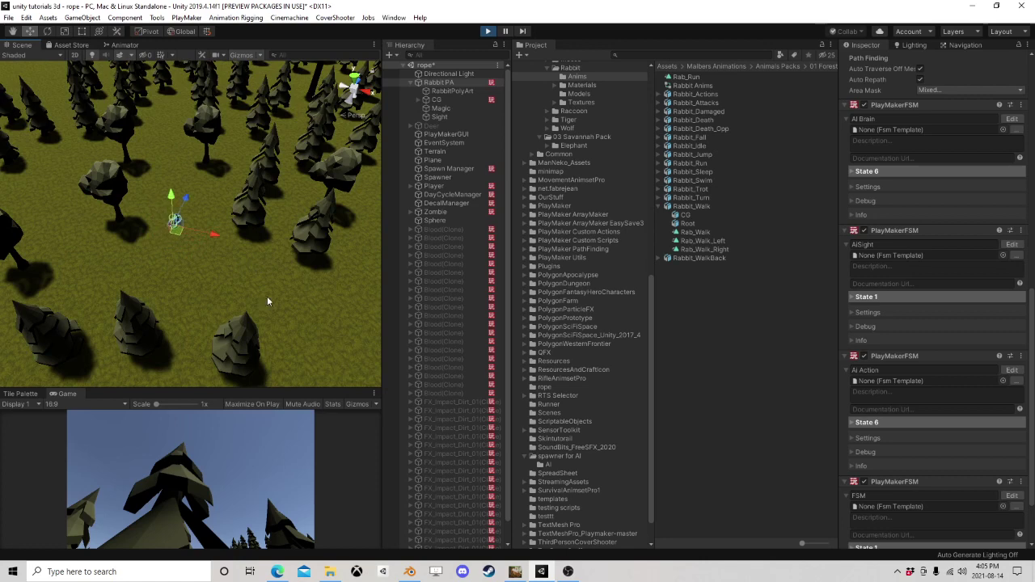
pyautogui.click(488, 31)
pyautogui.click(450, 84)
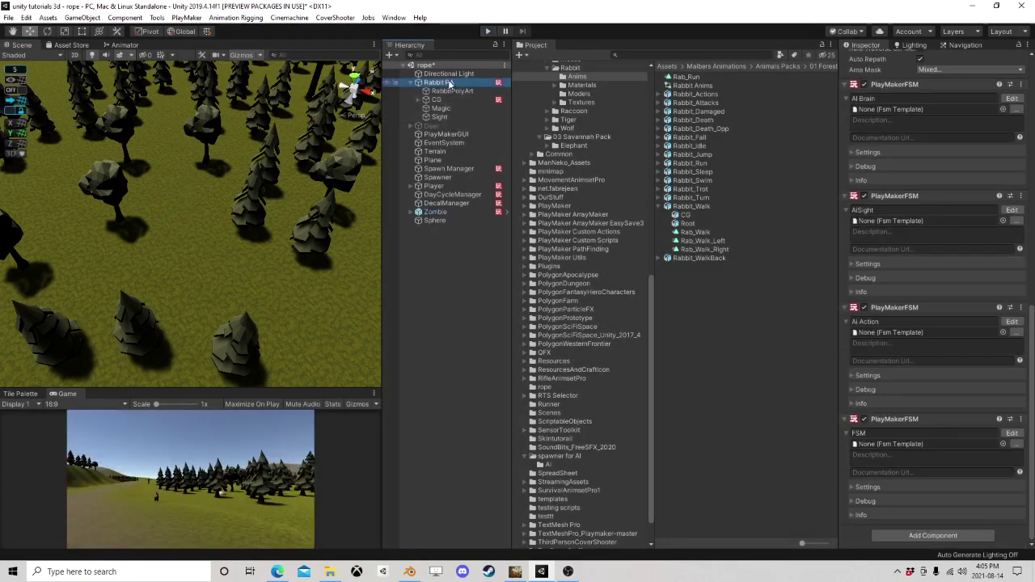
# Step: Set the rabbit's Nav Mesh Agent angular speed to 2000 and acceleration to 10, and enlarge the Game view
pyautogui.scroll(10, 911, 197)
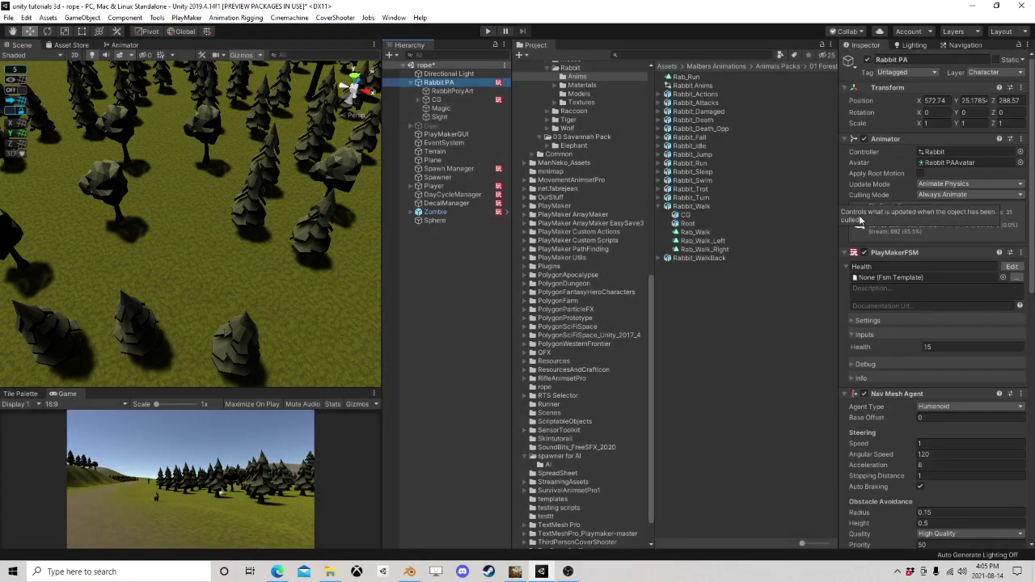
pyautogui.scroll(-5, 893, 281)
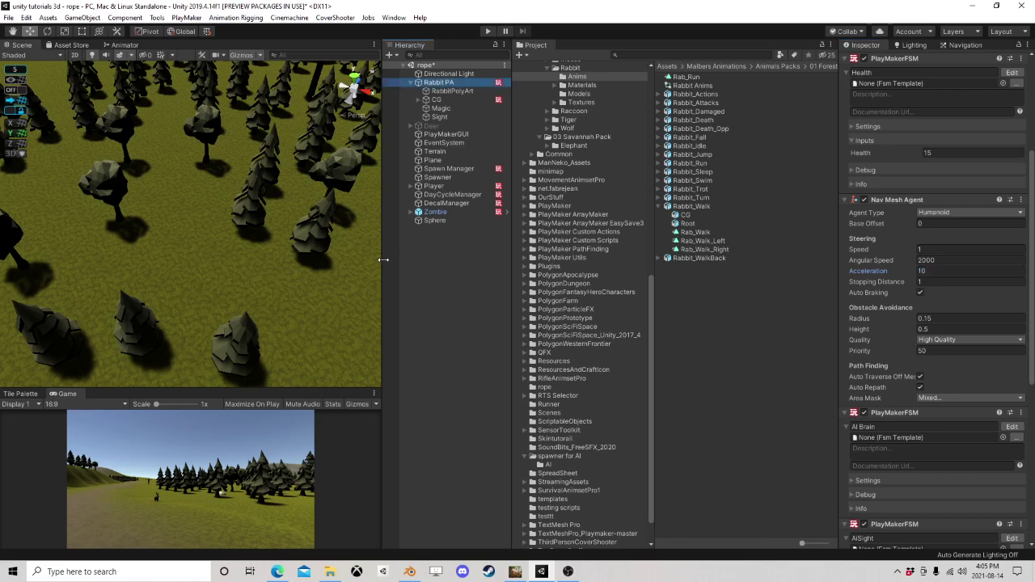
pyautogui.moveTo(384, 260); pyautogui.dragTo(522, 263)
pyautogui.moveTo(397, 391); pyautogui.dragTo(407, 239)
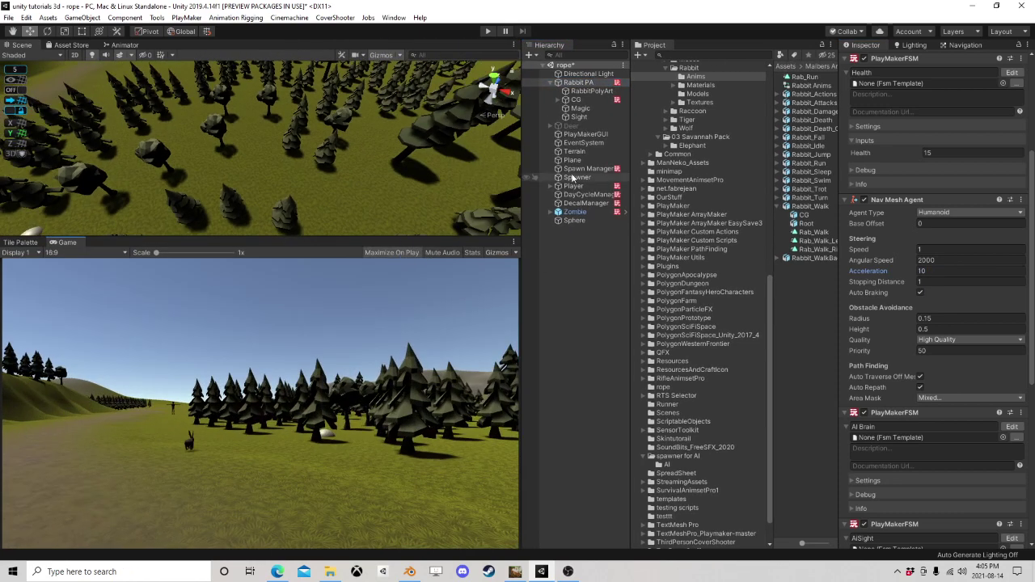
# Step: Check Rabbit PA's AiSight state machine, and remove the AiSight and FSM PlayMaker components from the rabbit
pyautogui.click(590, 74)
pyautogui.click(581, 83)
pyautogui.scroll(-10, 1018, 347)
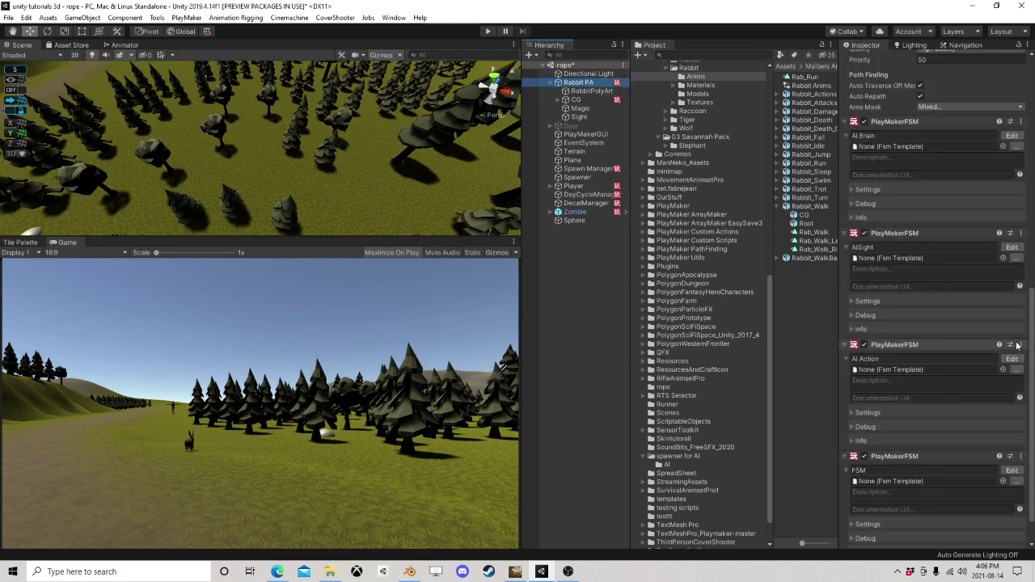
pyautogui.click(1012, 247)
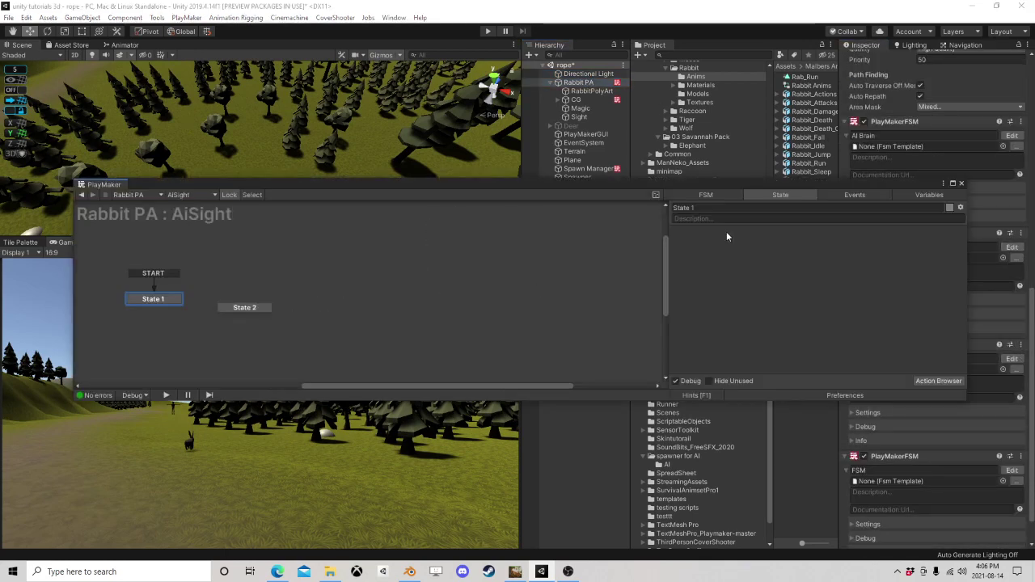
pyautogui.click(962, 184)
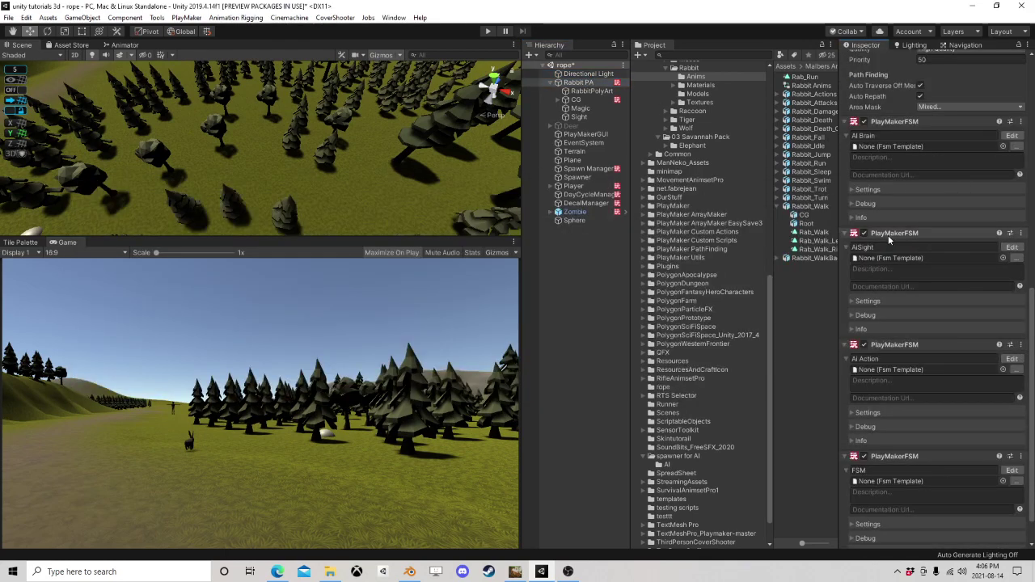
pyautogui.rightClick(889, 238)
pyautogui.click(894, 280)
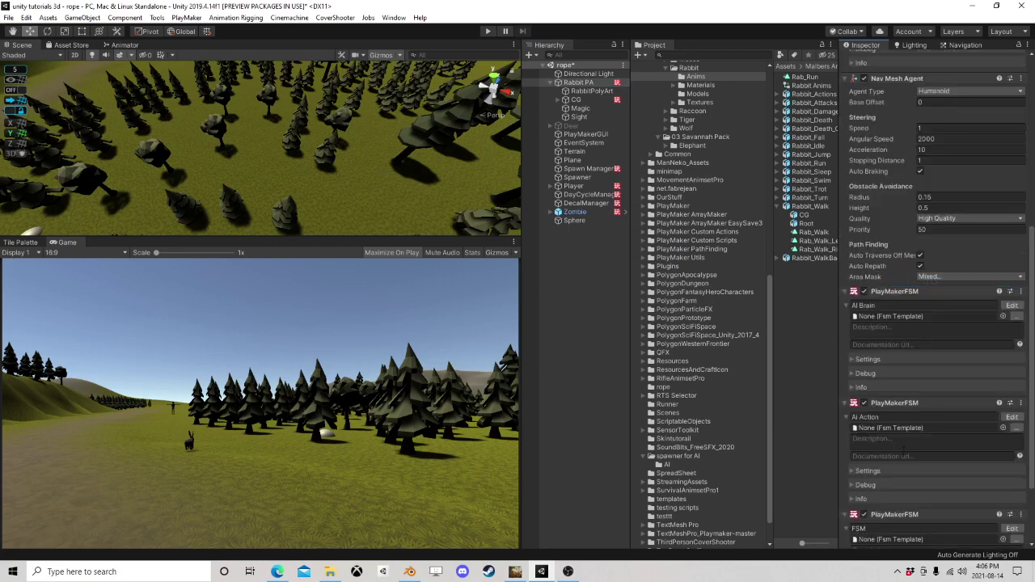
pyautogui.scroll(-3, 858, 489)
pyautogui.rightClick(889, 419)
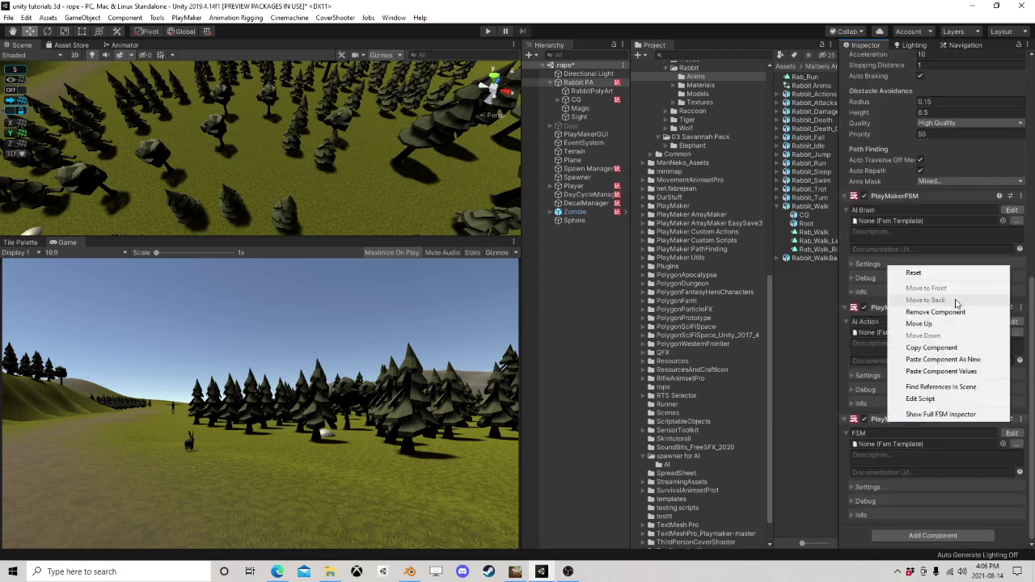
pyautogui.click(898, 302)
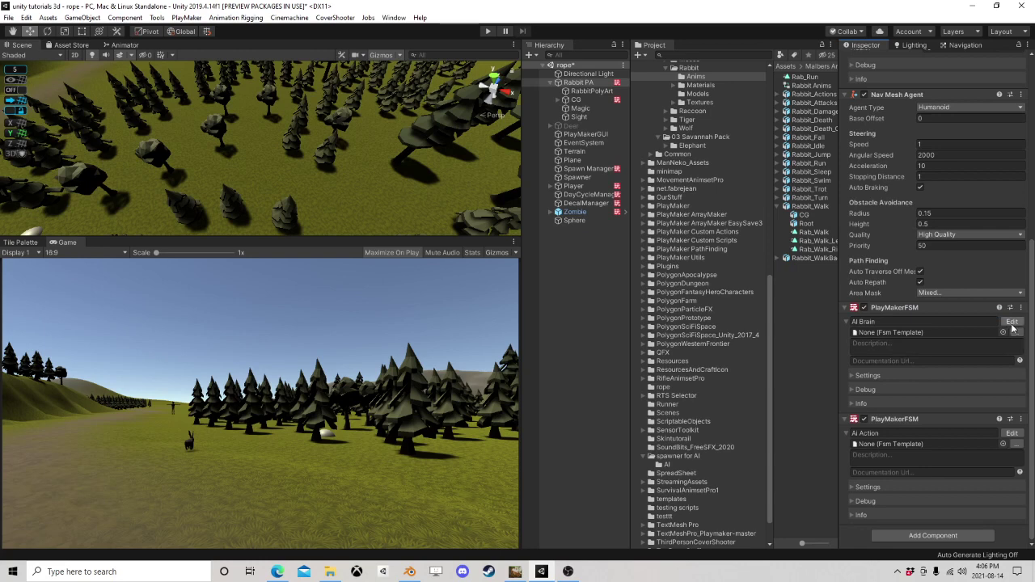
# Step: Review the detection states in Rabbit PA's AI Brain state machine
pyautogui.click(1013, 324)
pyautogui.scroll(-1, 569, 322)
pyautogui.moveTo(569, 322); pyautogui.dragTo(219, 236, button='middle')
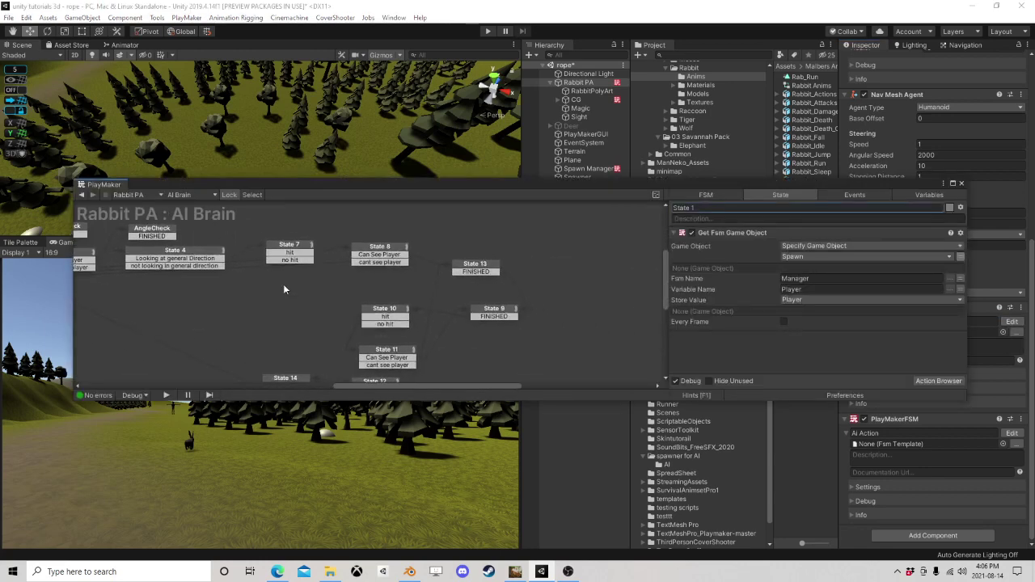
pyautogui.scroll(-1, 364, 311)
pyautogui.moveTo(361, 307); pyautogui.dragTo(309, 284, button='middle')
pyautogui.scroll(3, 313, 300)
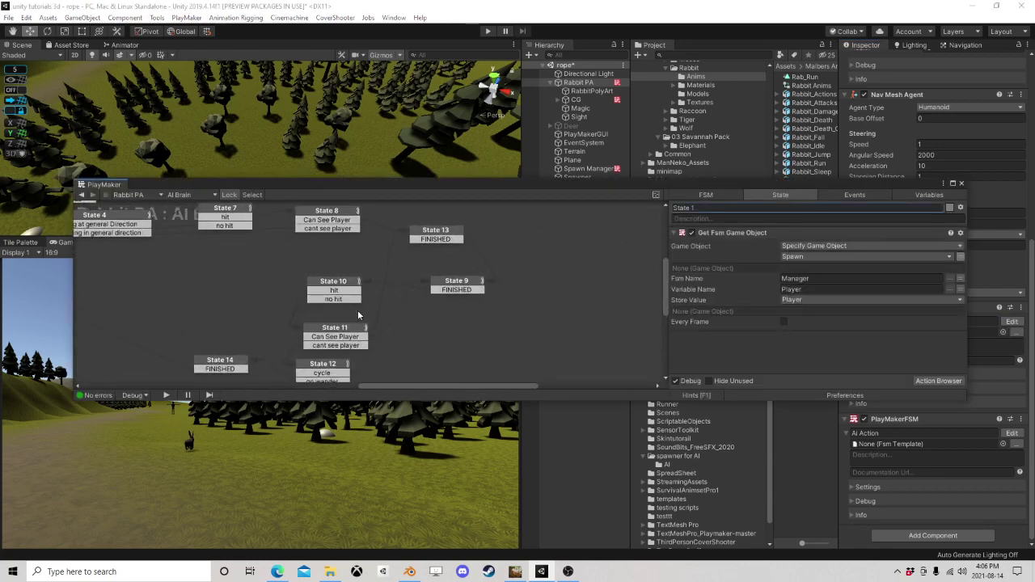
# Step: Review the actions of the Flee From state in Rabbit PA's Ai Action state machine
pyautogui.click(1013, 433)
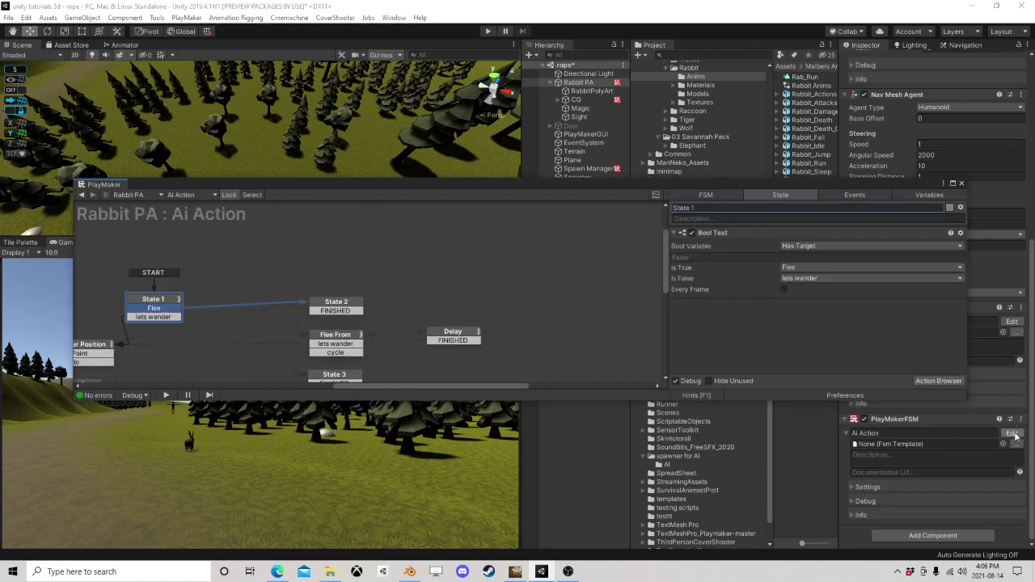
pyautogui.moveTo(407, 307); pyautogui.dragTo(385, 245, button='middle')
pyautogui.click(308, 269)
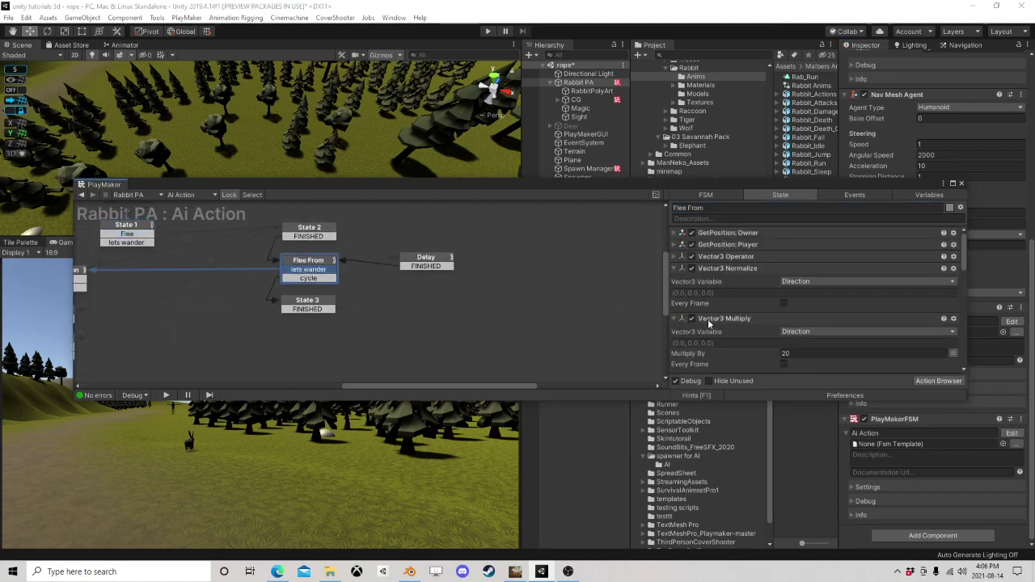
pyautogui.scroll(-5, 757, 328)
pyautogui.scroll(-5, 754, 328)
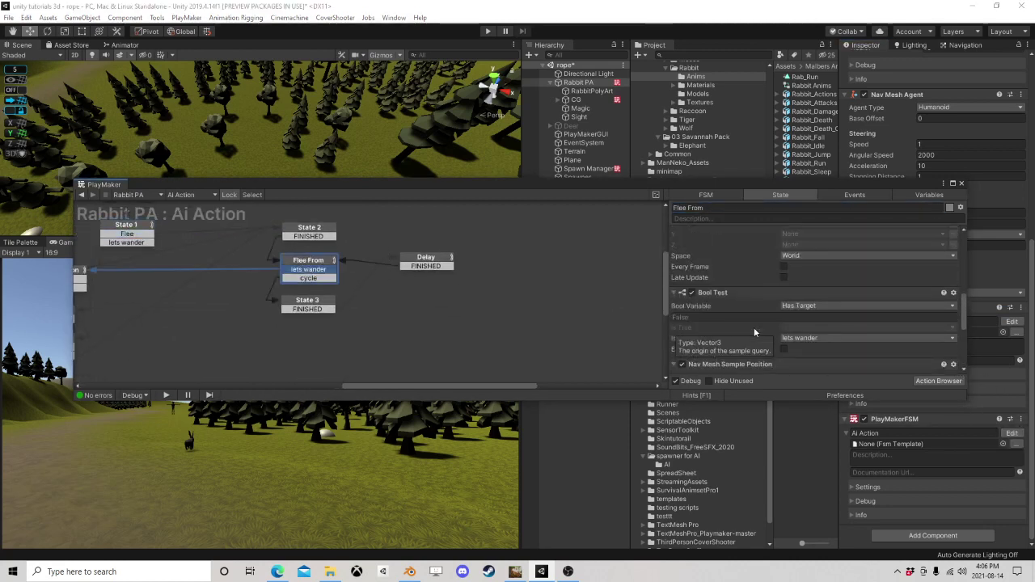
pyautogui.click(730, 264)
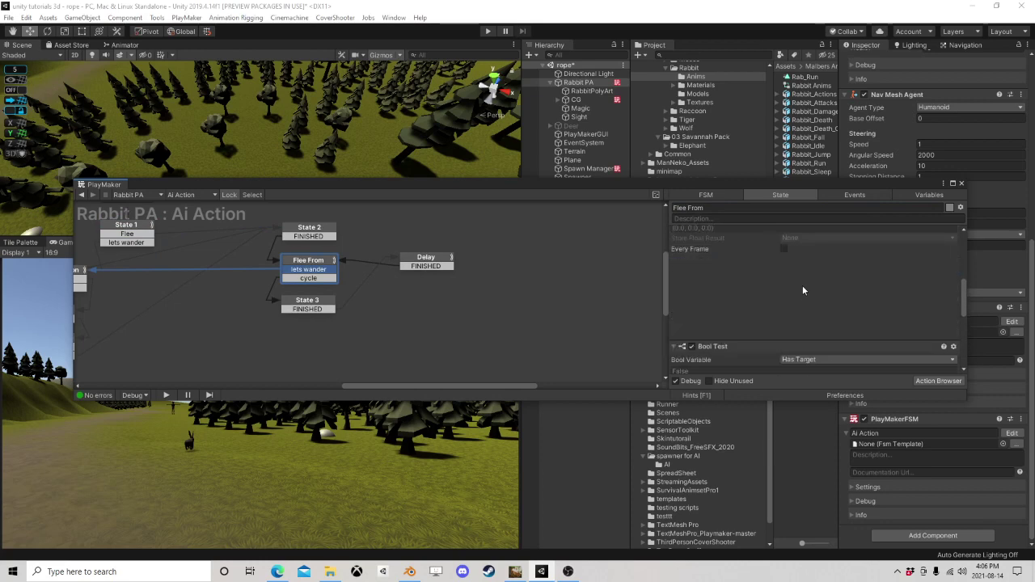
pyautogui.click(961, 184)
# Step: Delete the Sphere from the scene, and run the game to test the rabbit before stopping it
pyautogui.click(589, 219)
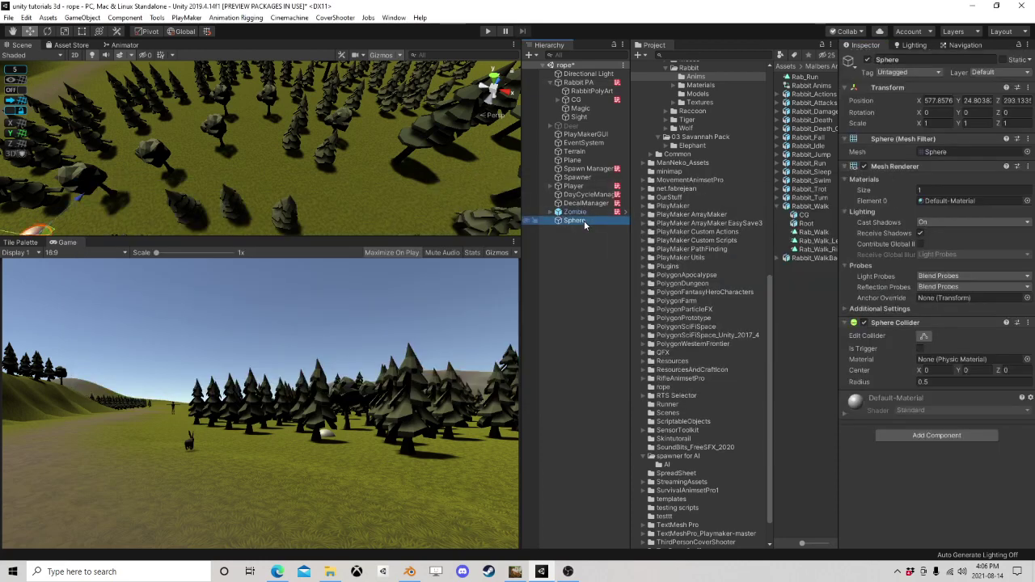
pyautogui.press('Delete')
pyautogui.click(486, 32)
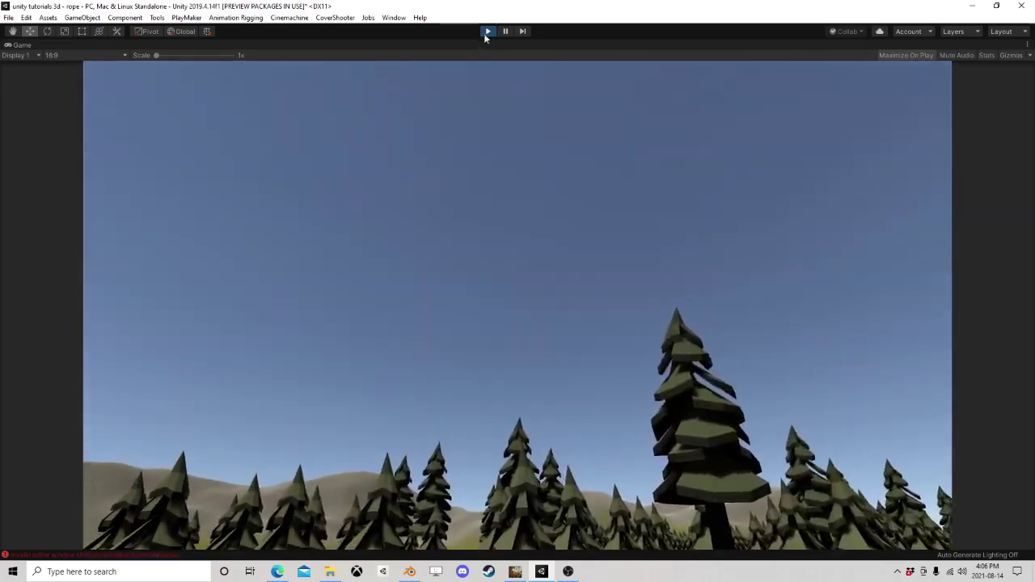
pyautogui.click(487, 31)
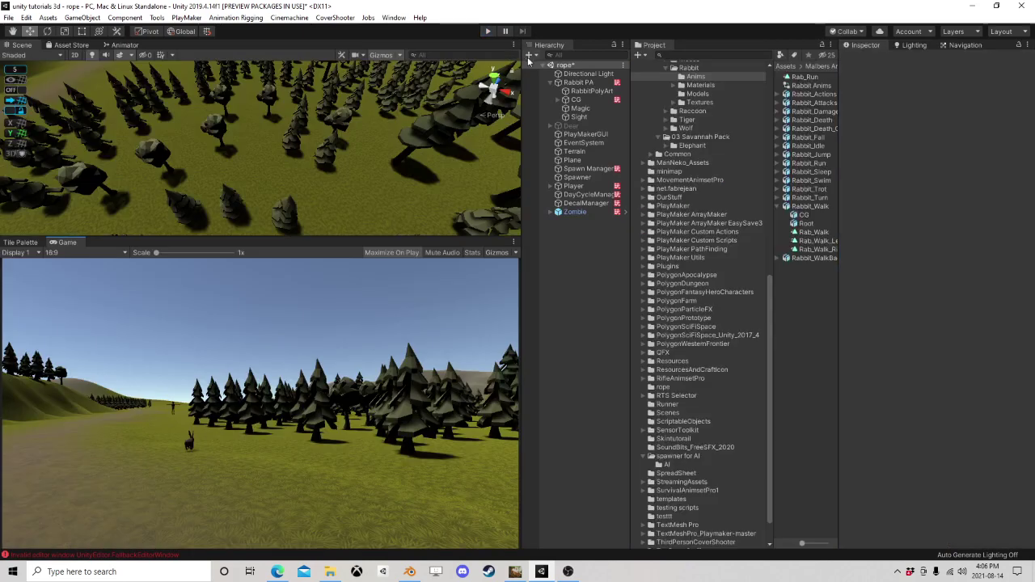
# Step: Reopen Rabbit PA's Ai Action state machine and select its Flee From state
pyautogui.click(580, 85)
pyautogui.scroll(-6, 900, 248)
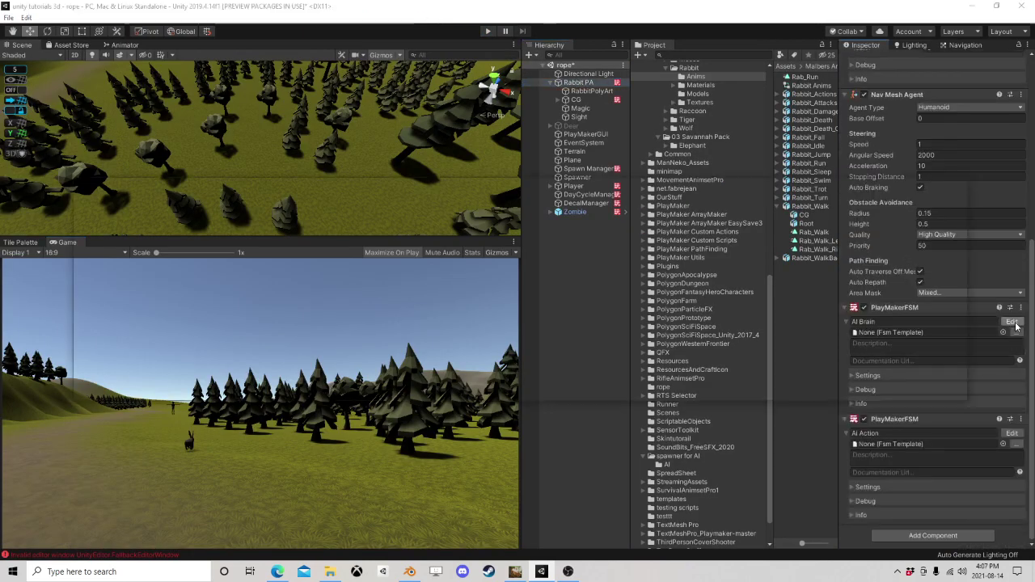
pyautogui.click(1012, 322)
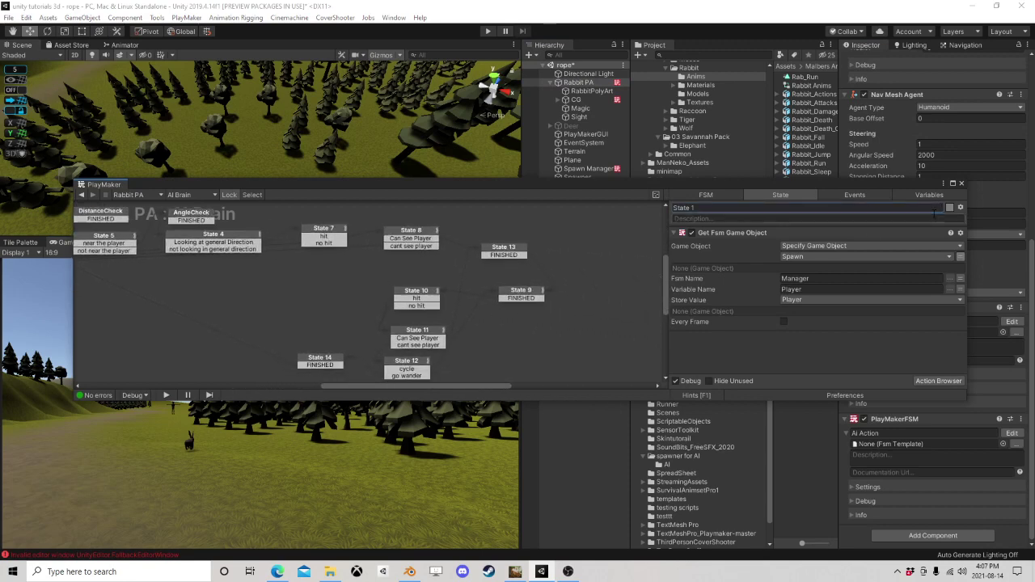
pyautogui.click(961, 183)
pyautogui.click(1012, 434)
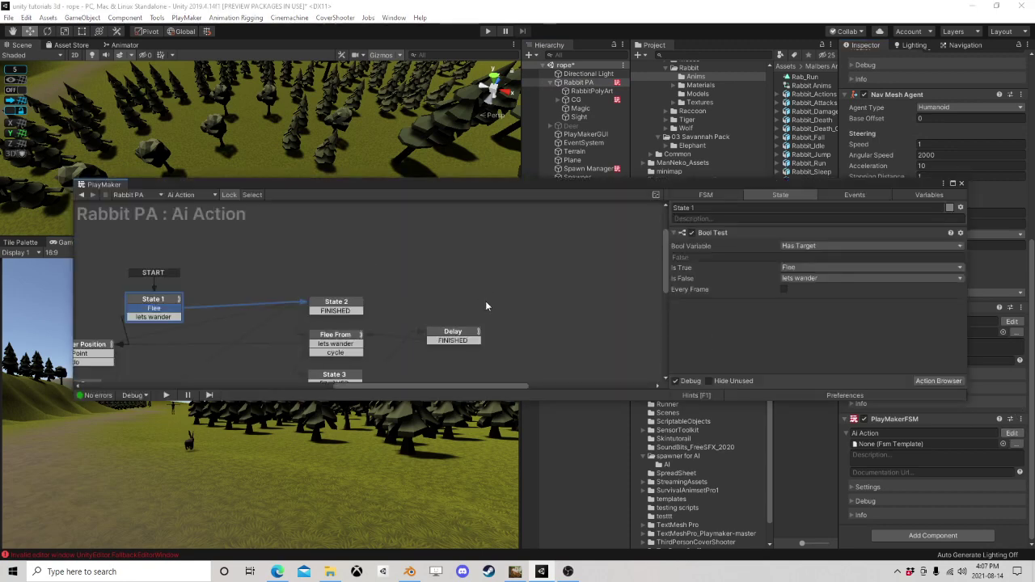
pyautogui.click(458, 277)
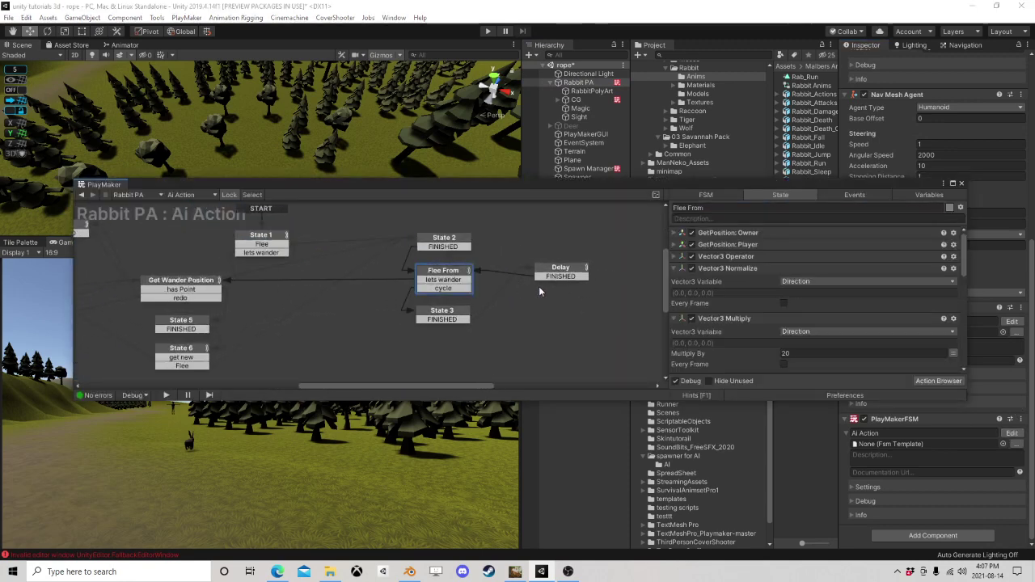
pyautogui.scroll(1, 756, 301)
# Step: Try adding a Random Float action to the Flee From state, and remove it again
pyautogui.click(938, 381)
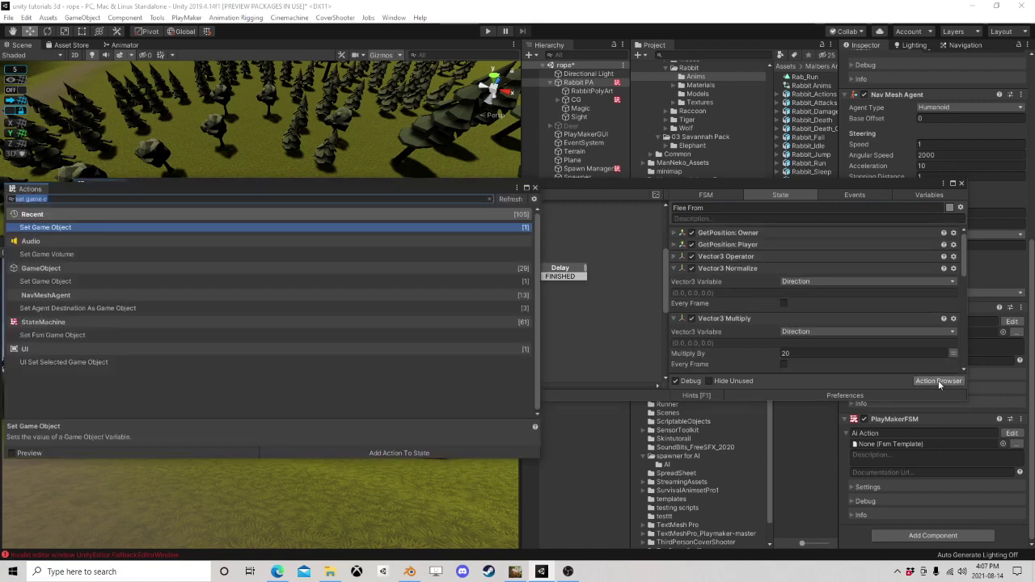
pyautogui.write('random')
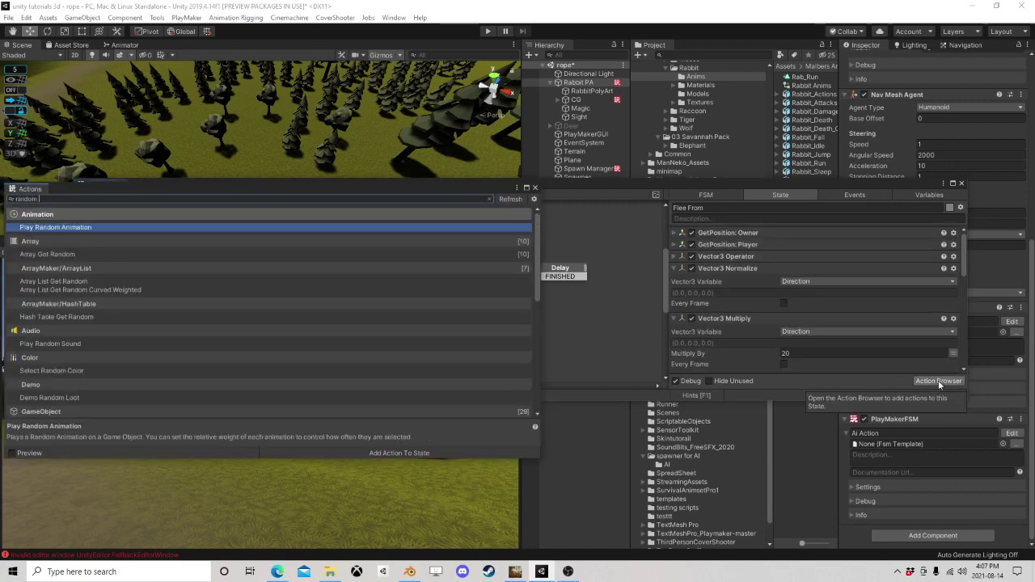
pyautogui.write(' float')
pyautogui.press('Return')
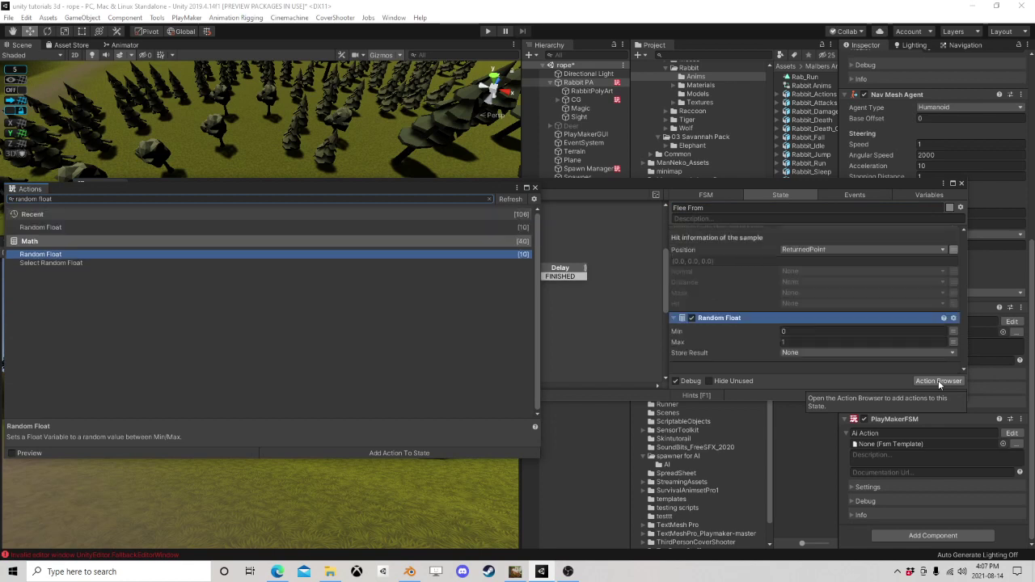
pyautogui.click(535, 188)
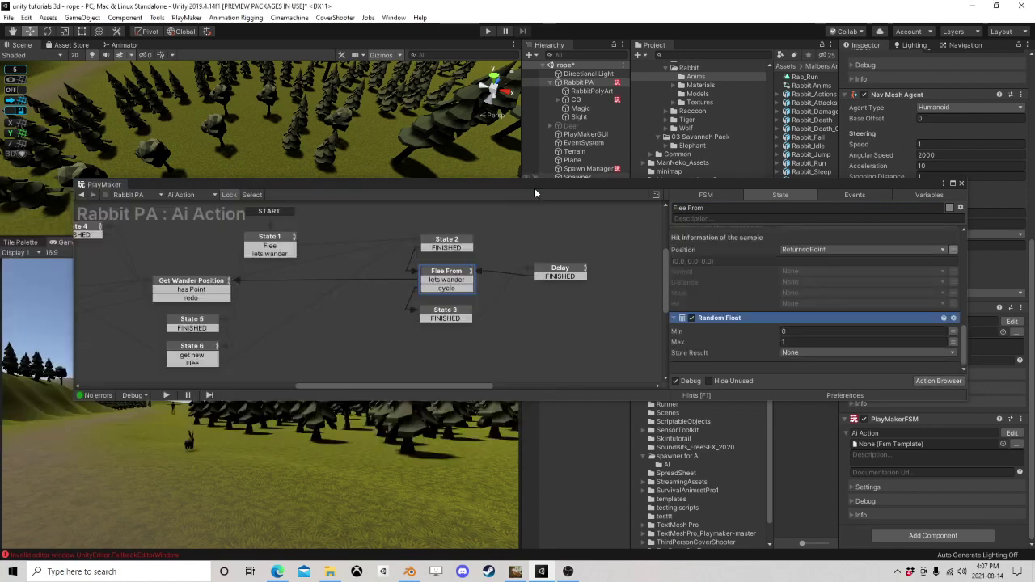
pyautogui.rightClick(716, 320)
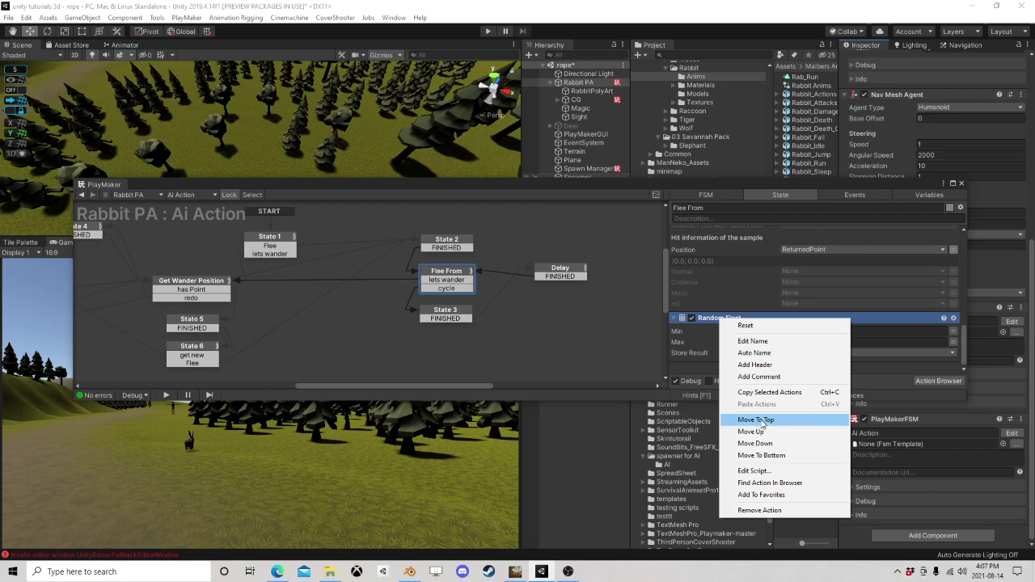
pyautogui.click(734, 325)
pyautogui.rightClick(734, 320)
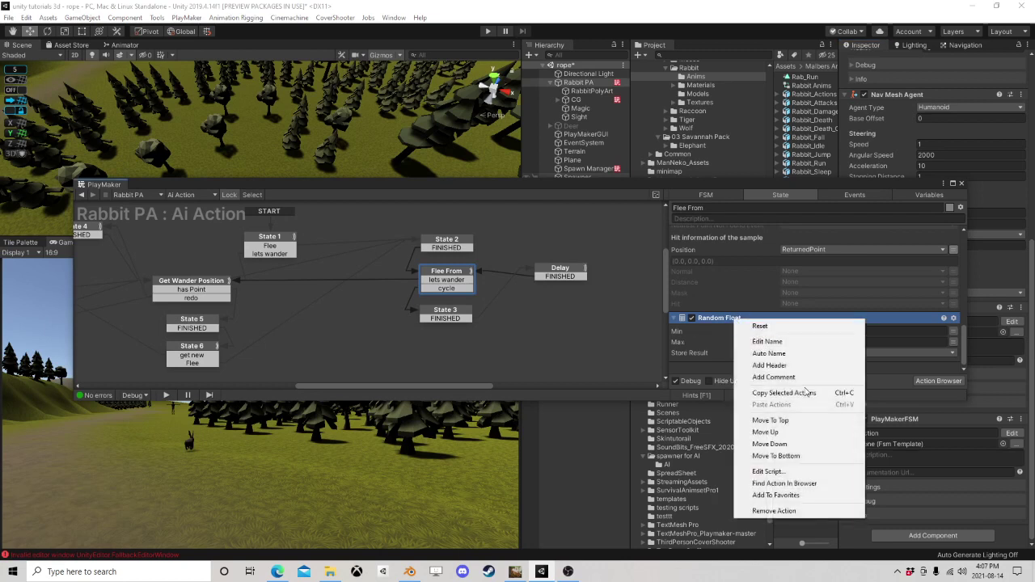
pyautogui.click(777, 508)
# Step: Examine the Flee From state's vector and Nav Mesh Sample Position actions and the Delay state's wait time
pyautogui.scroll(2, 760, 364)
pyautogui.scroll(1, 760, 364)
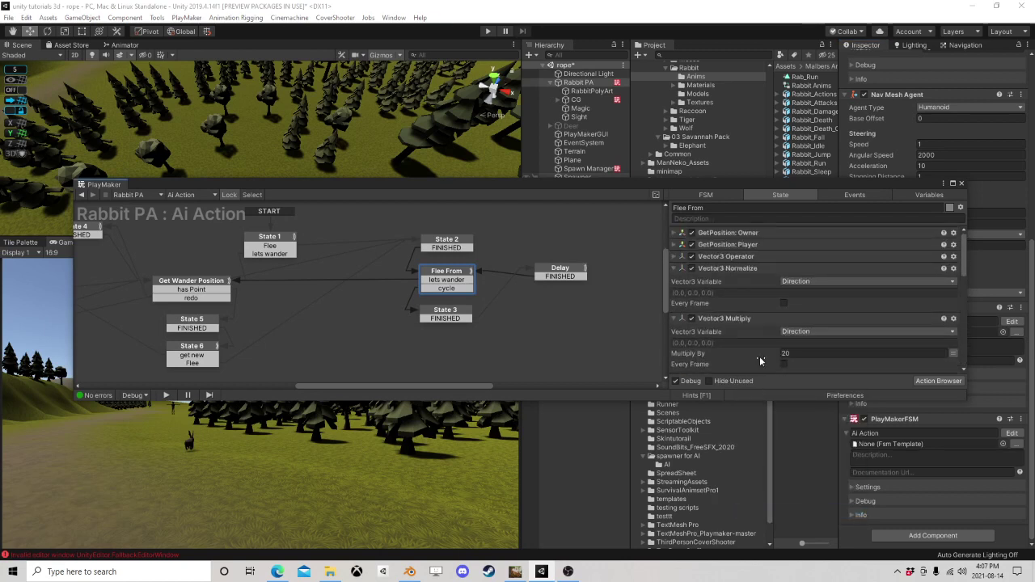
pyautogui.scroll(-5, 757, 357)
pyautogui.scroll(3, 744, 348)
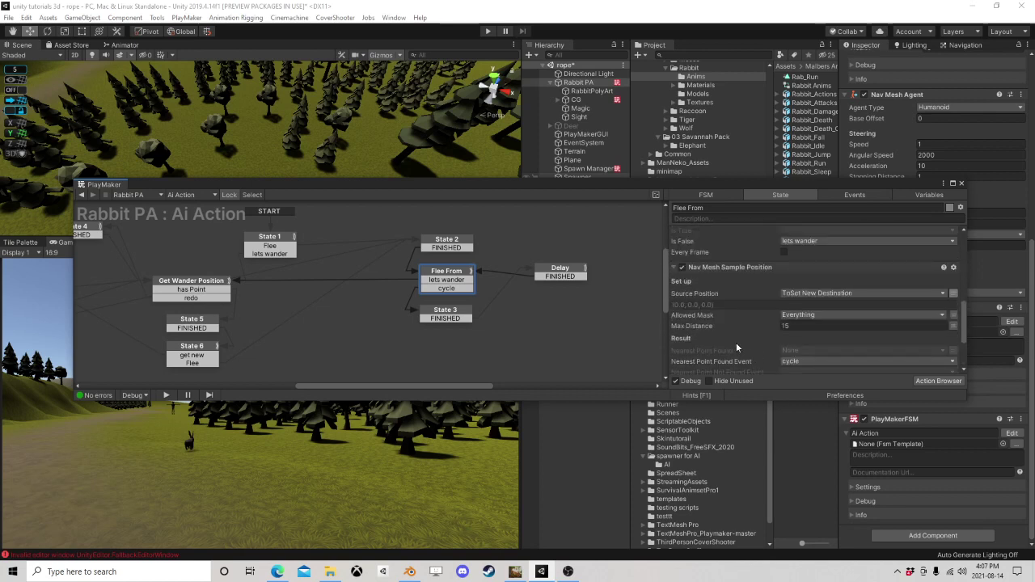
pyautogui.click(675, 270)
pyautogui.moveTo(513, 303); pyautogui.dragTo(431, 293, button='middle')
pyautogui.click(477, 254)
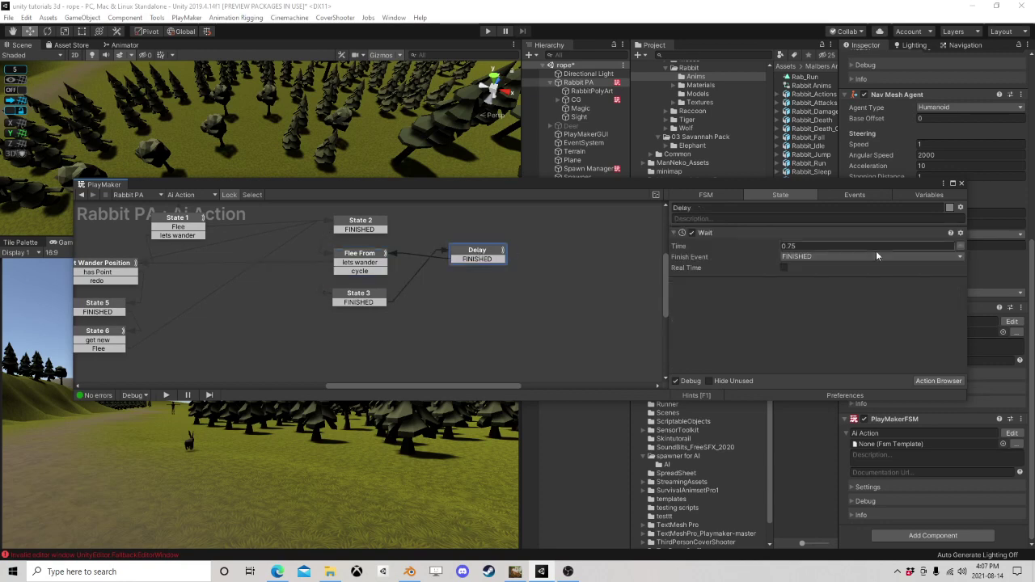
# Step: Examine the Look At and Raycast 2 settings of State 10 in Rabbit PA's AI Brain state machine
pyautogui.moveTo(888, 192); pyautogui.dragTo(766, 203)
pyautogui.click(1012, 322)
pyautogui.moveTo(468, 272); pyautogui.dragTo(193, 280, button='middle')
pyautogui.scroll(1, 271, 282)
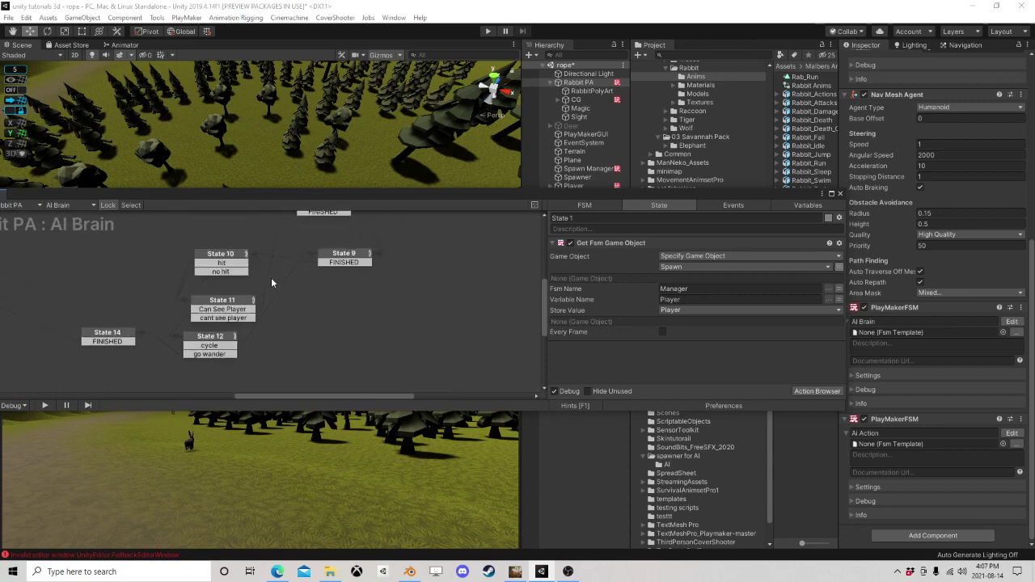
pyautogui.click(228, 259)
pyautogui.scroll(-2, 700, 292)
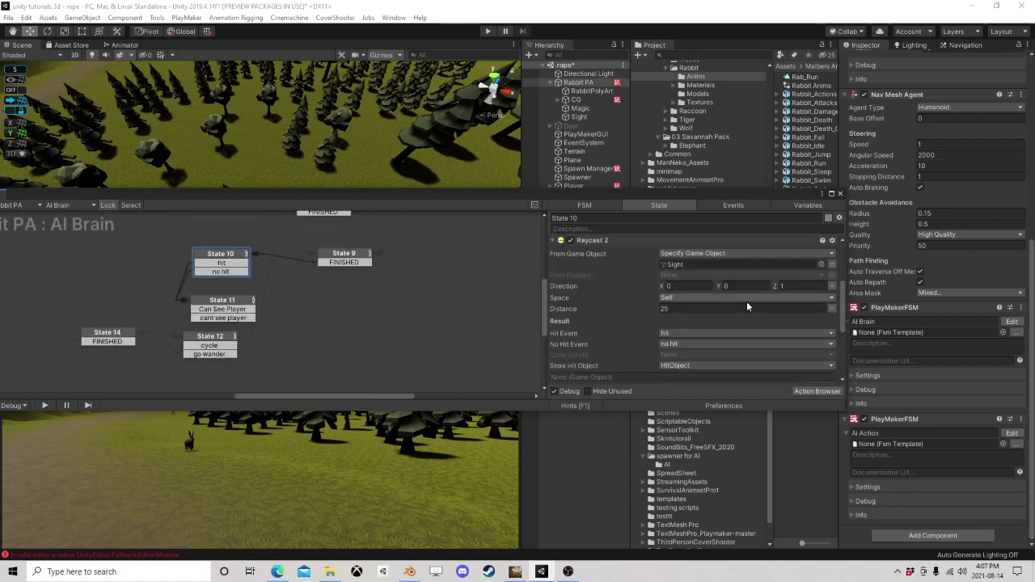
pyautogui.scroll(-5, 746, 307)
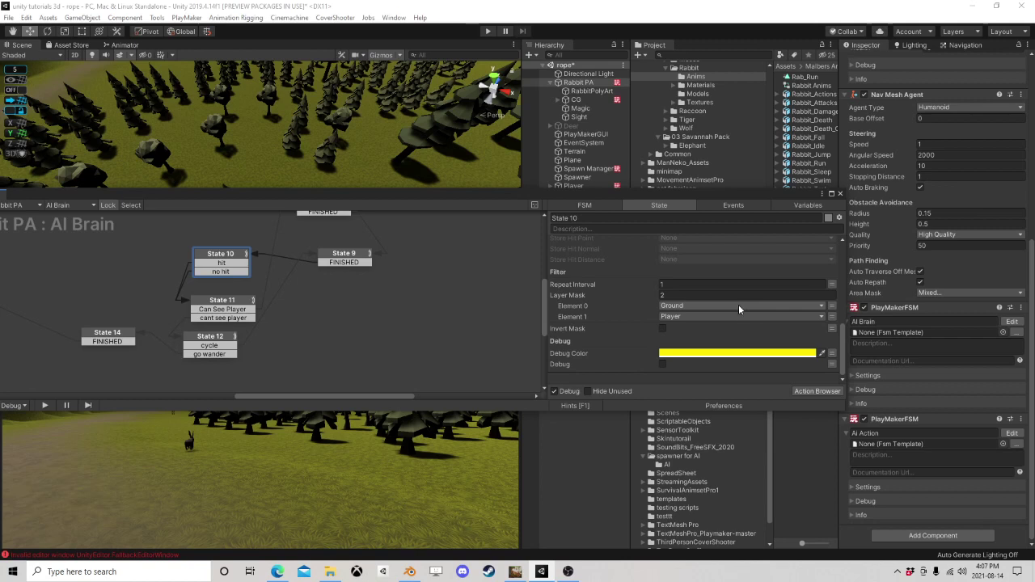
pyautogui.scroll(4, 738, 304)
pyautogui.scroll(3, 739, 305)
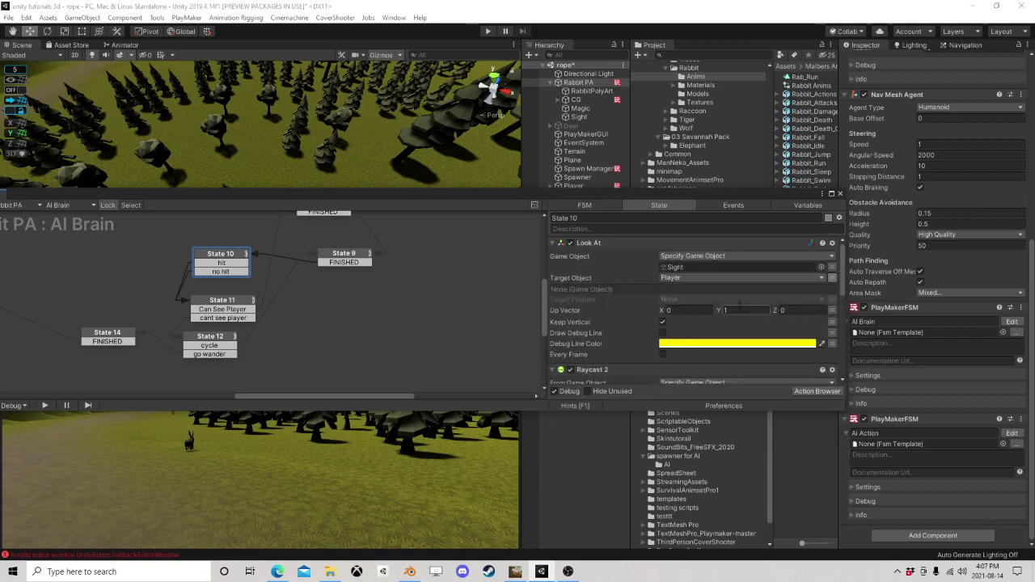
# Step: Examine State 10's Raycast 2 settings, State 11's Game Object Compare and State 12's Int Compare in the AI Brain
pyautogui.moveTo(296, 315); pyautogui.dragTo(385, 306, button='middle')
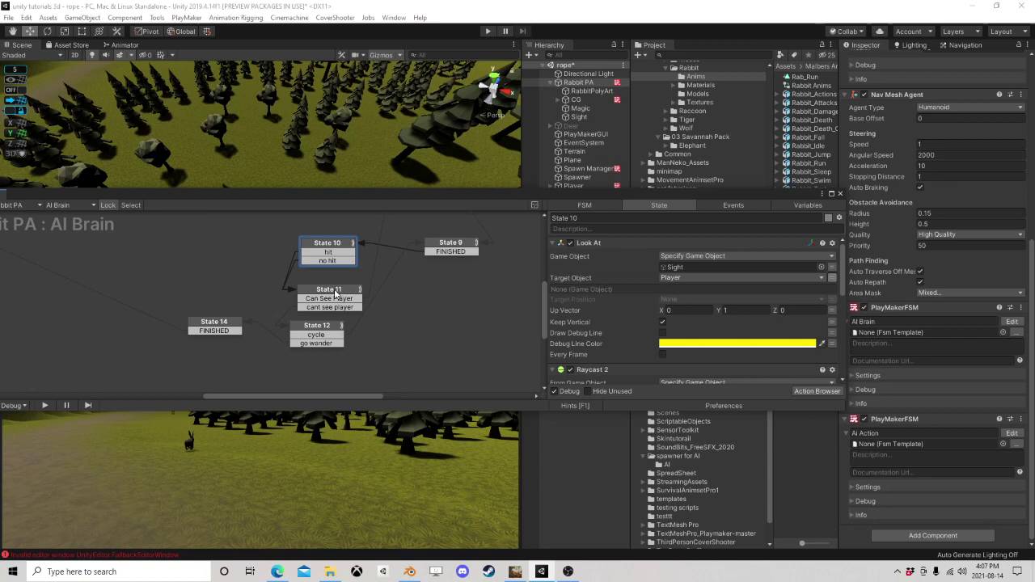
pyautogui.scroll(-3, 768, 333)
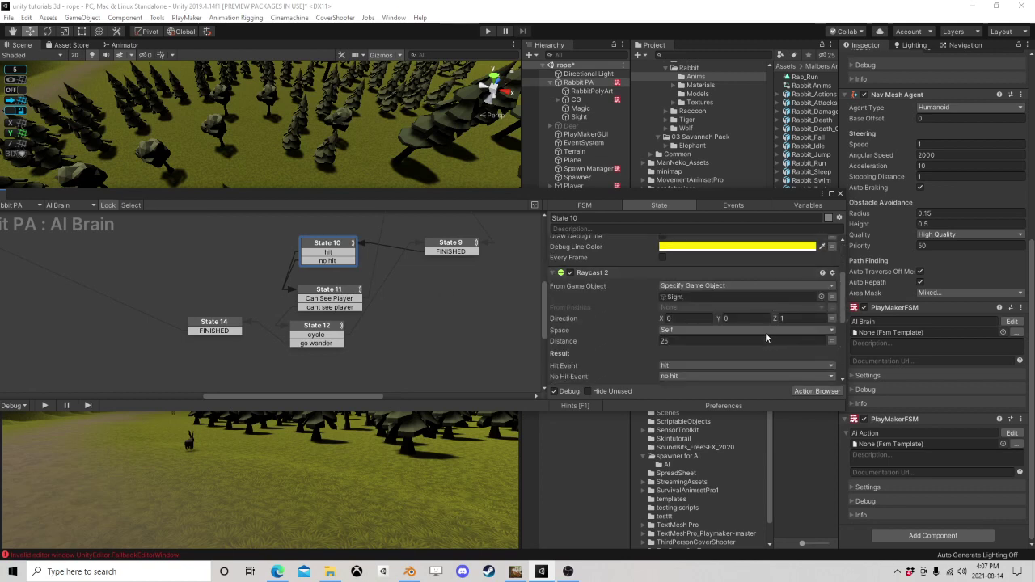
pyautogui.scroll(-2, 765, 332)
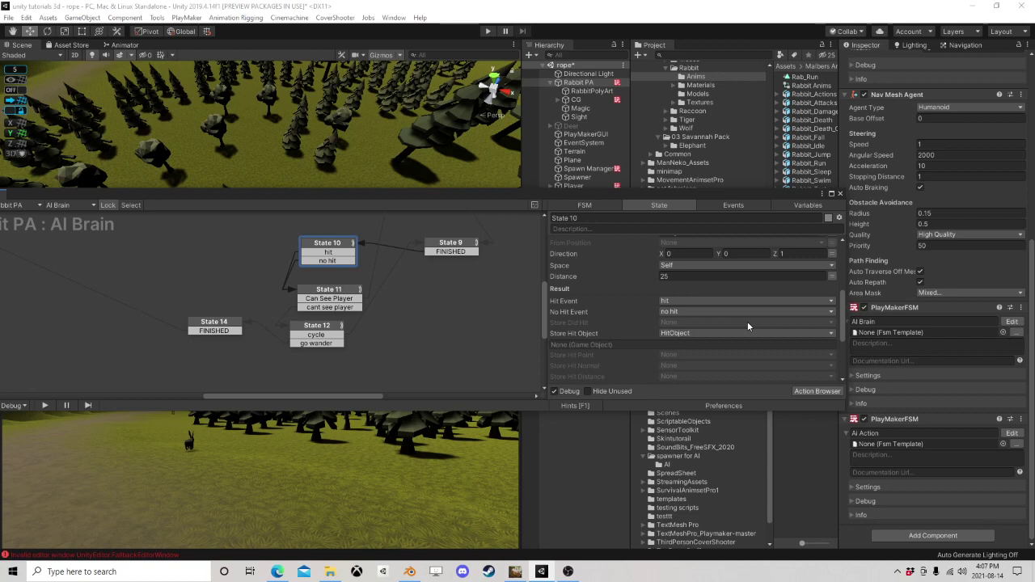
pyautogui.scroll(3, 748, 326)
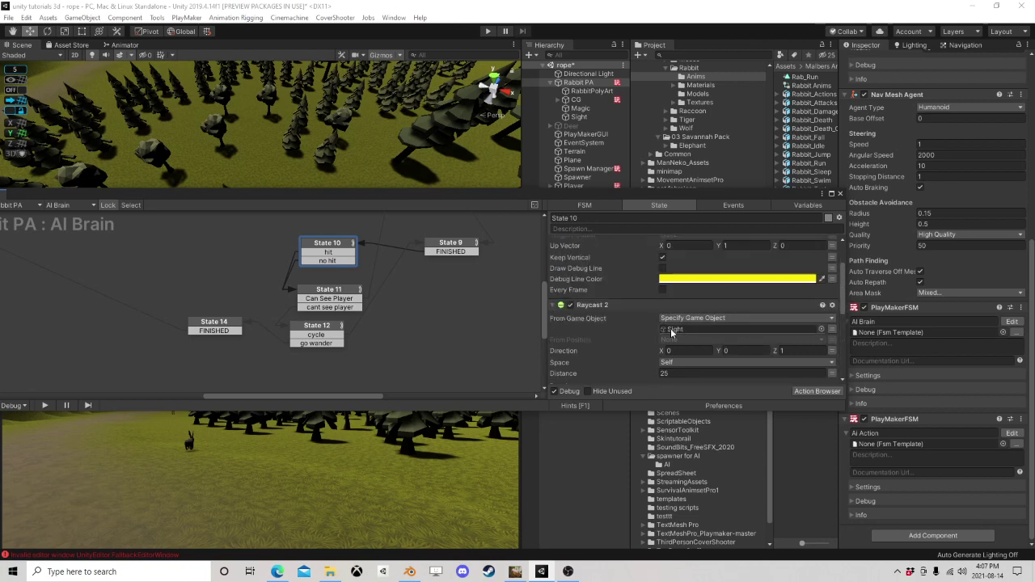
pyautogui.click(674, 333)
pyautogui.click(319, 298)
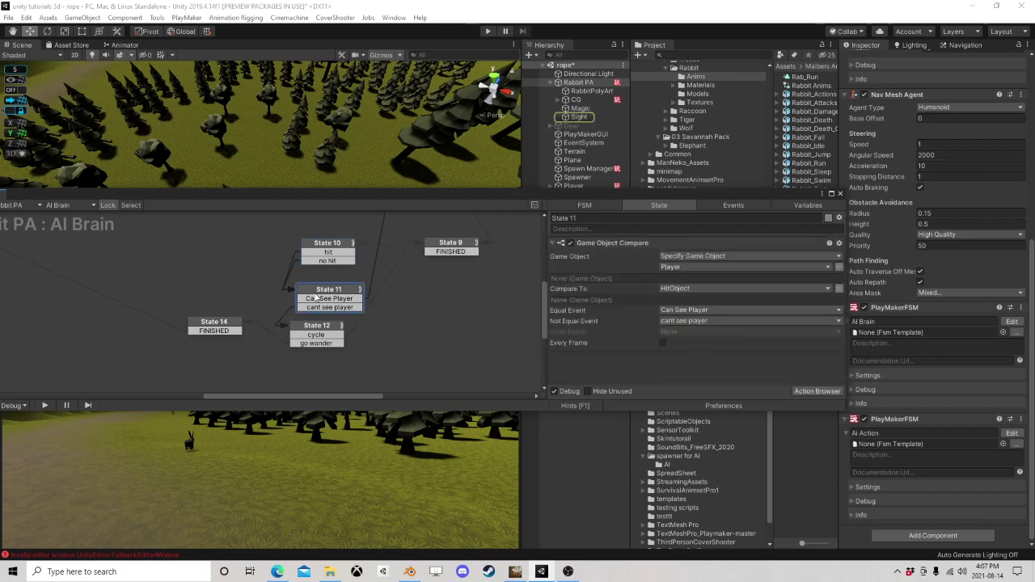
pyautogui.click(321, 330)
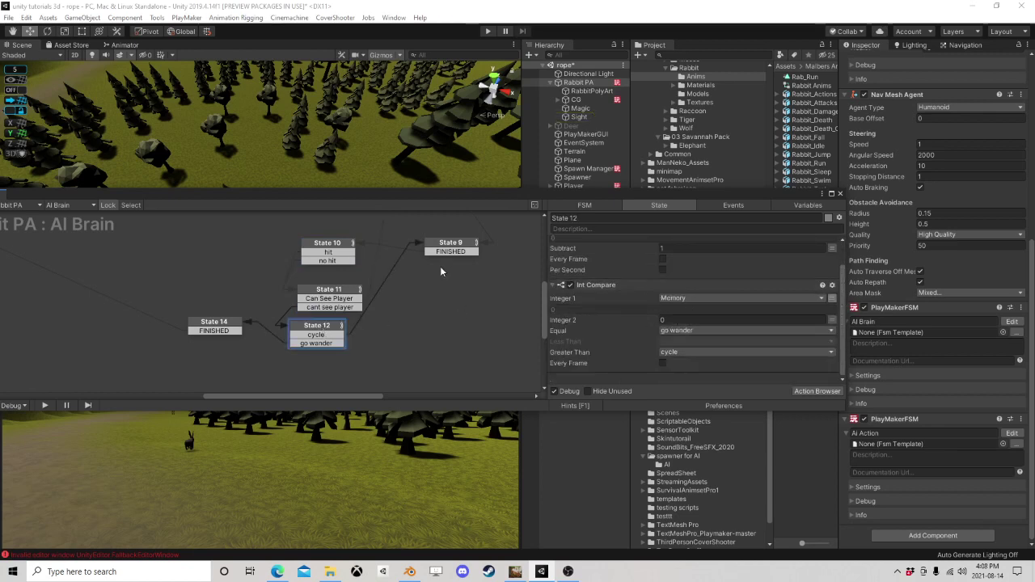
# Step: Set State 13's Memory integer value to 5
pyautogui.scroll(3, 455, 276)
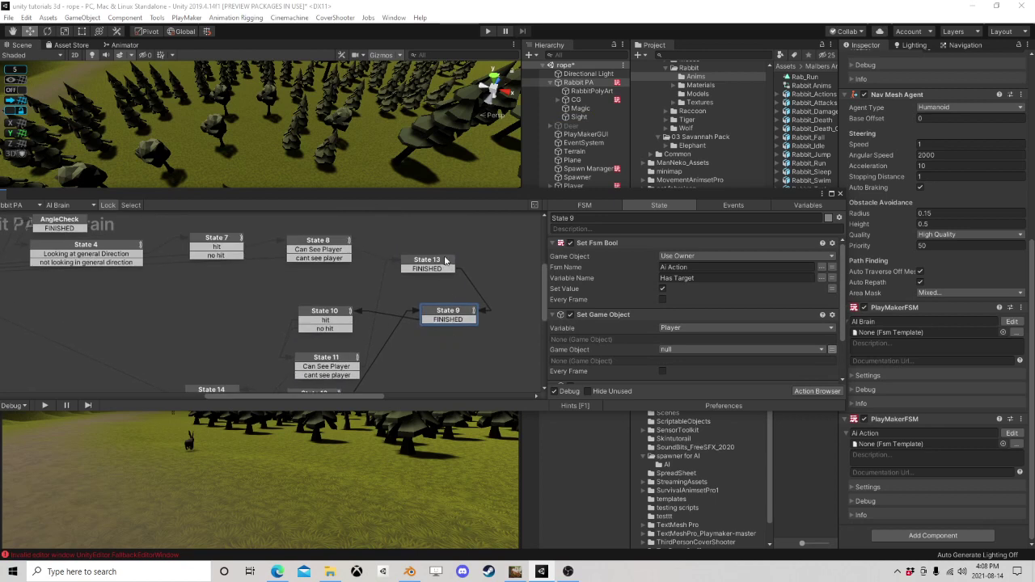
pyautogui.click(443, 262)
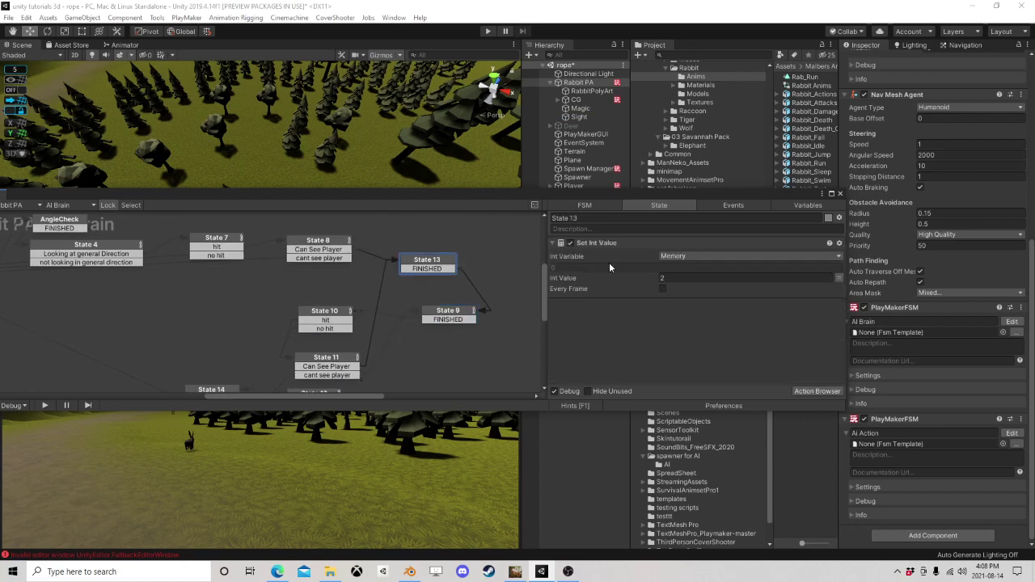
# Step: Delete the Set Game Object action that assigns null to Player from State 9
pyautogui.click(457, 316)
pyautogui.scroll(-2, 686, 319)
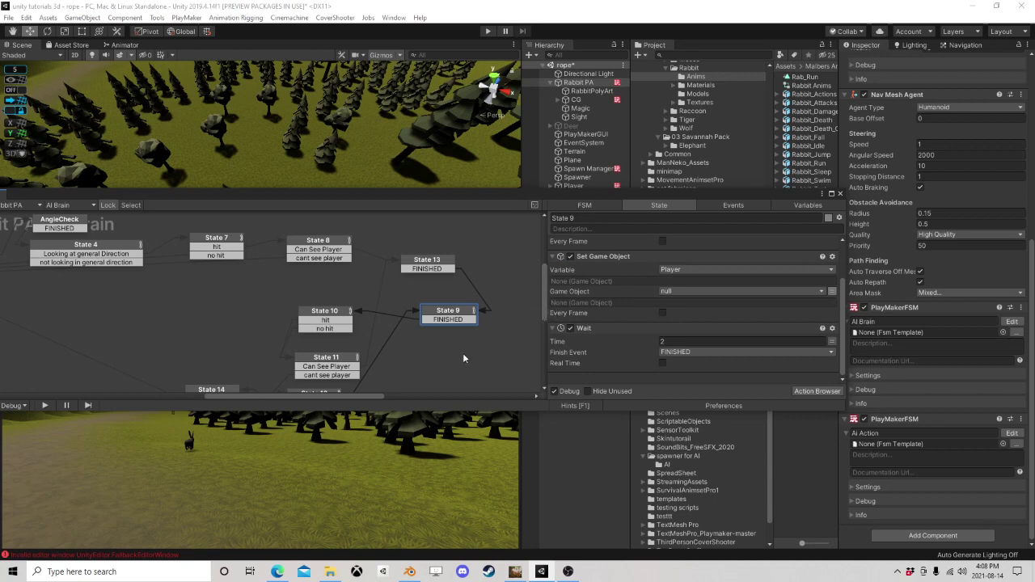
pyautogui.moveTo(386, 354); pyautogui.dragTo(444, 292, button='middle')
pyautogui.hscroll(3, 484, 295)
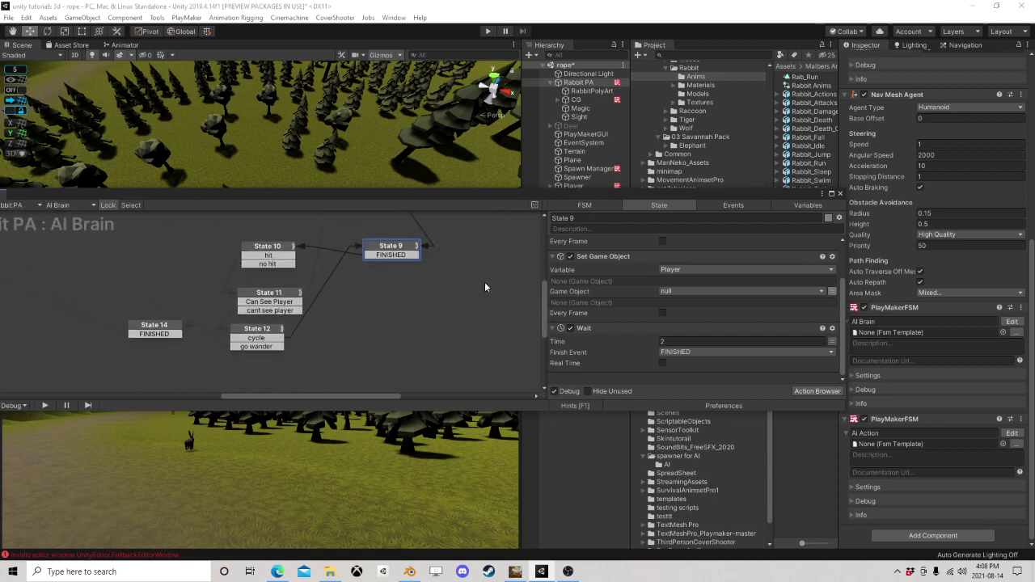
pyautogui.click(628, 256)
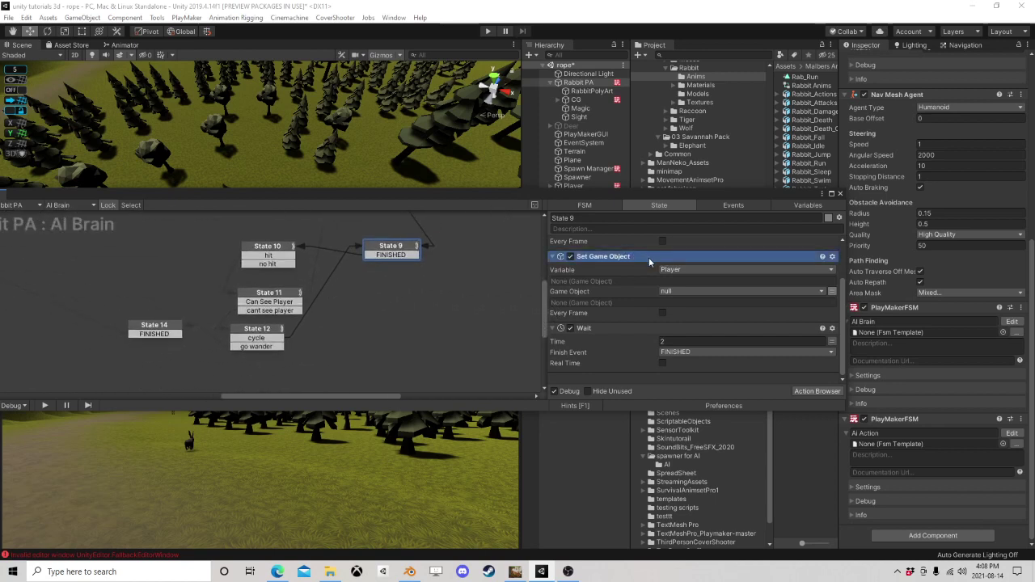
pyautogui.press('Delete')
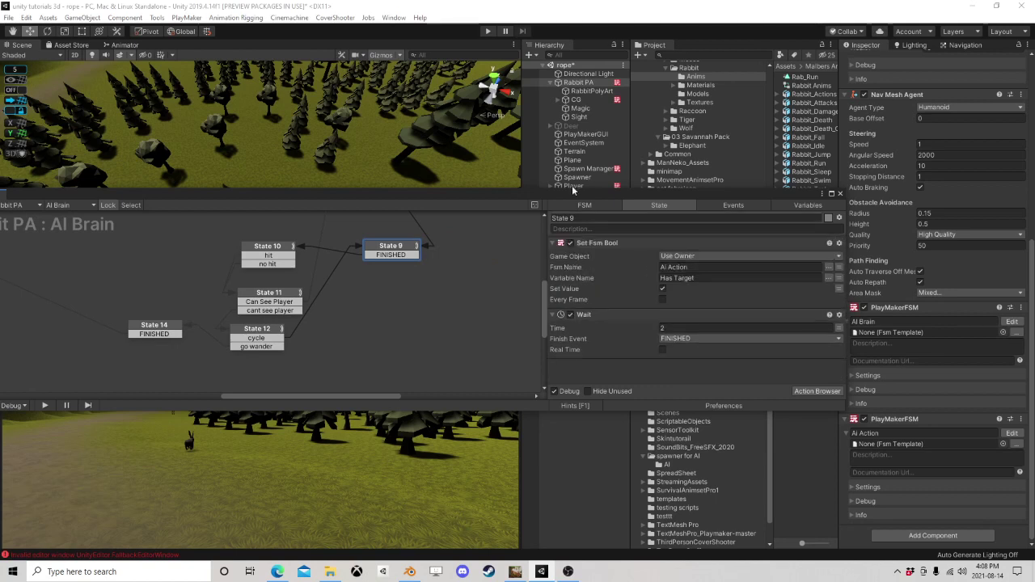
# Step: Play-test the scene, examine States 13, 11 and 12 of the AI Brain while it runs, and stop the test
pyautogui.click(487, 31)
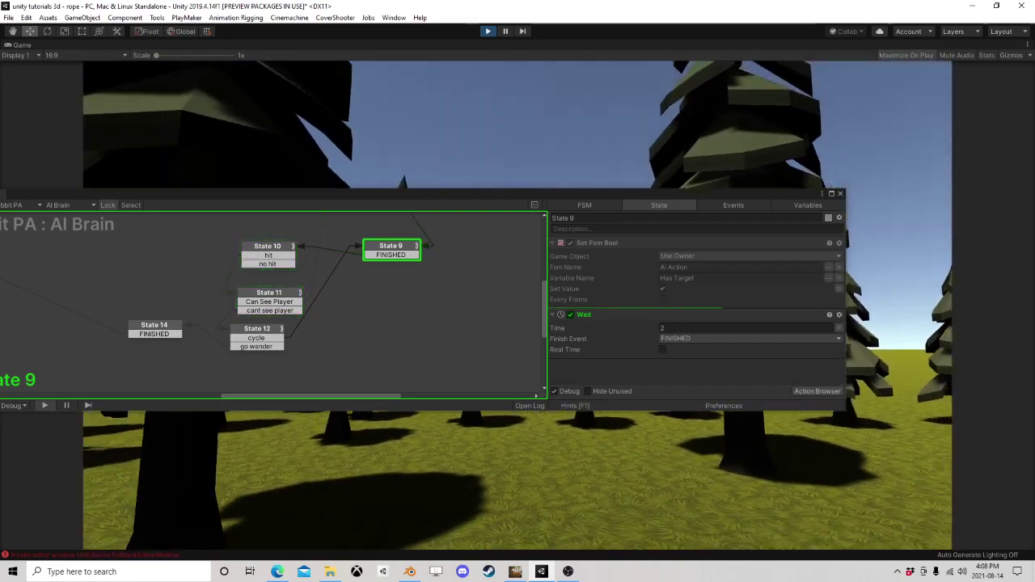
pyautogui.moveTo(513, 277); pyautogui.dragTo(469, 332, button='middle')
pyautogui.click(383, 260)
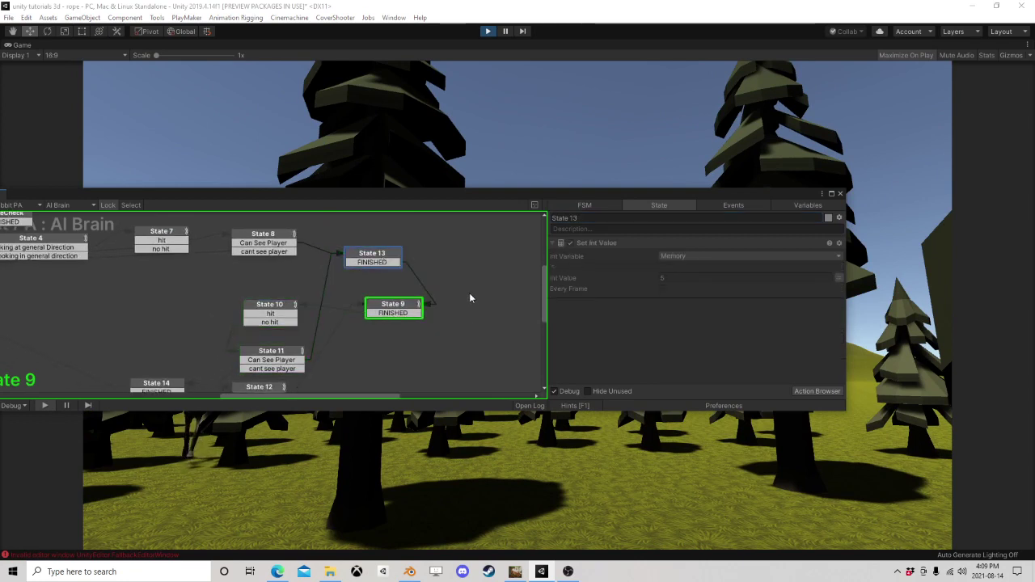
pyautogui.moveTo(388, 358); pyautogui.dragTo(408, 338, button='middle')
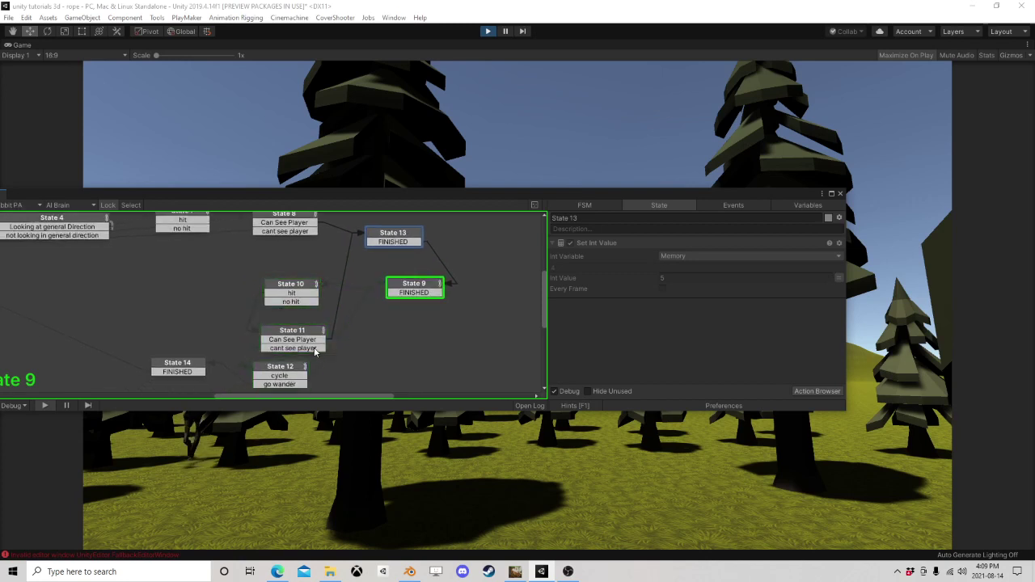
pyautogui.click(320, 349)
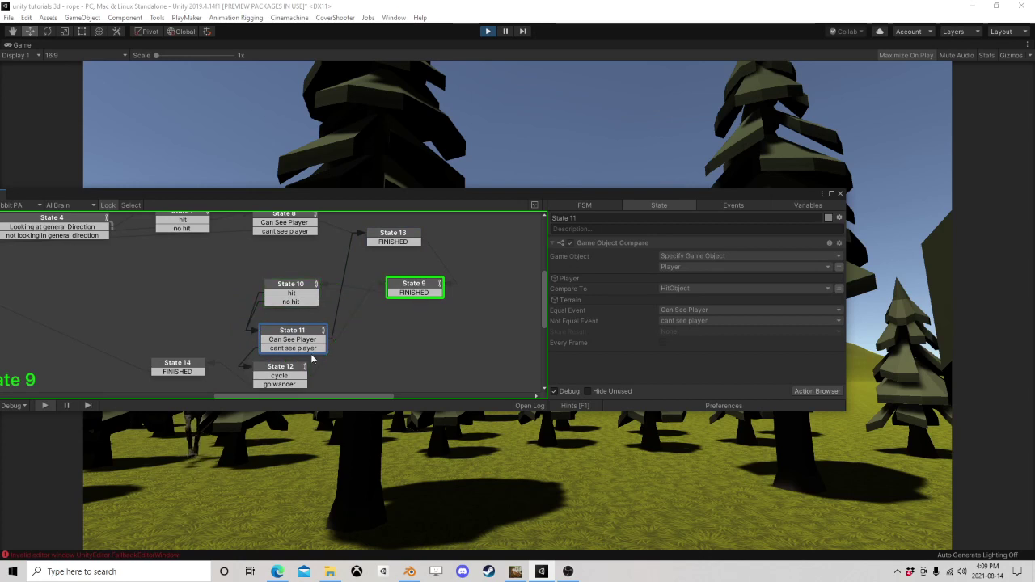
pyautogui.click(286, 373)
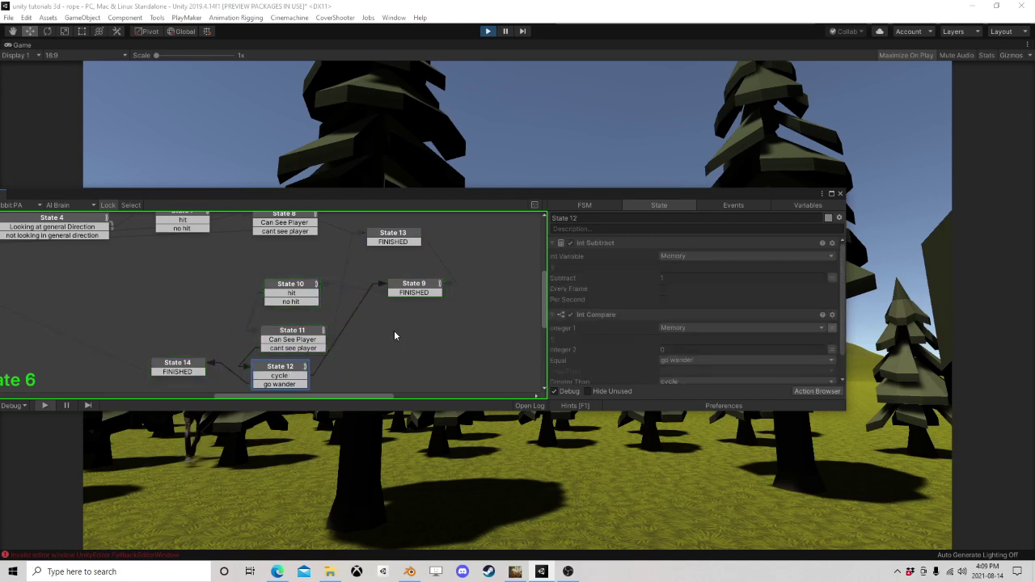
pyautogui.scroll(-3, 394, 336)
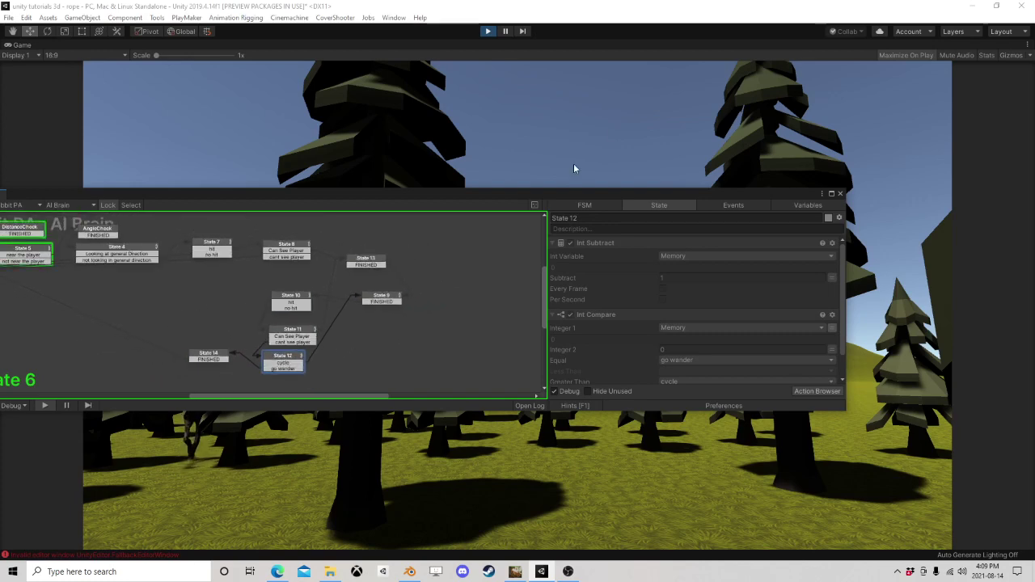
pyautogui.click(488, 30)
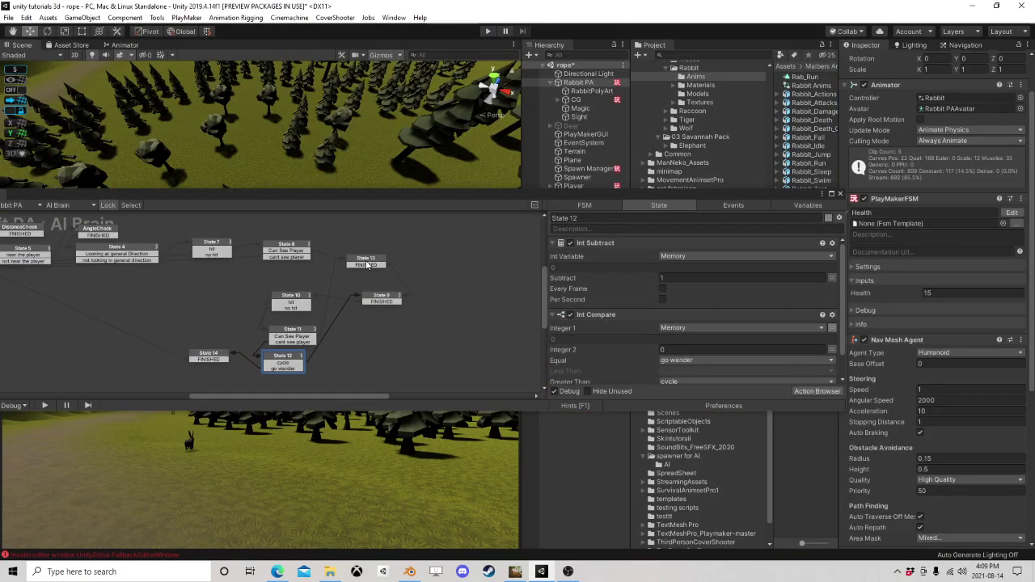
# Step: Set the Raycast 2 distance in State 10 to 20
pyautogui.click(367, 264)
pyautogui.scroll(2, 389, 301)
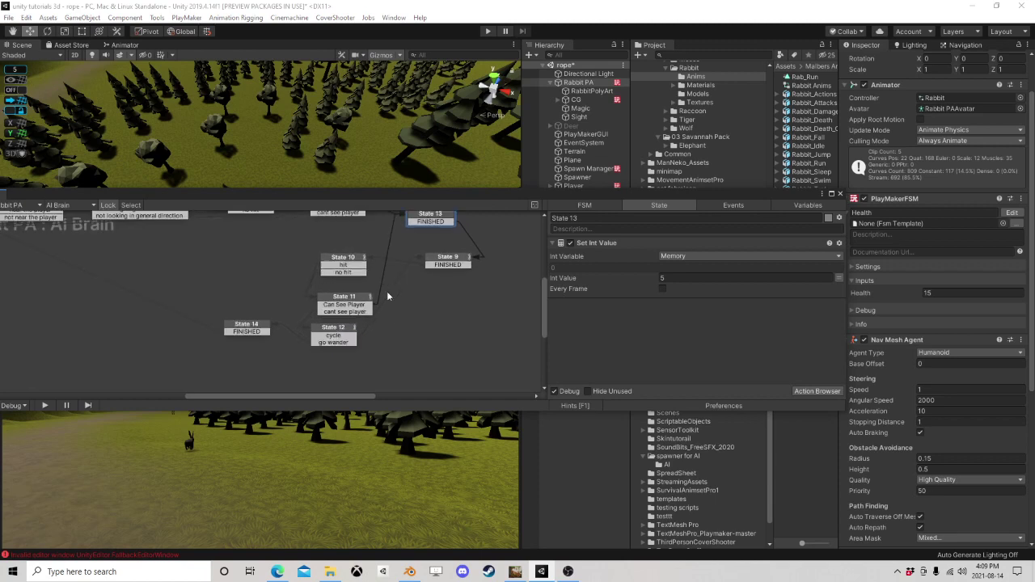
pyautogui.click(355, 300)
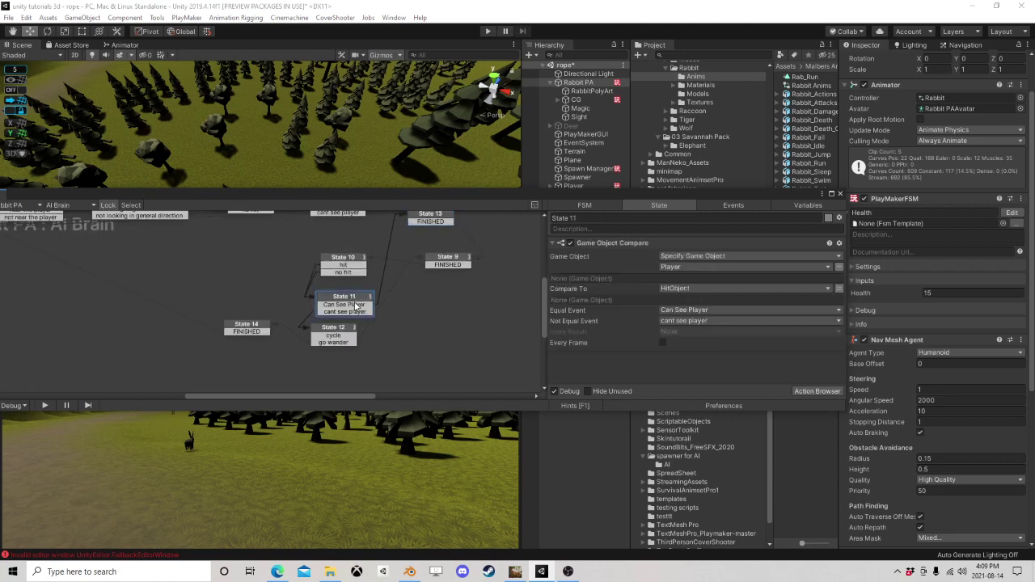
pyautogui.click(366, 260)
pyautogui.scroll(-3, 631, 287)
pyautogui.click(682, 342)
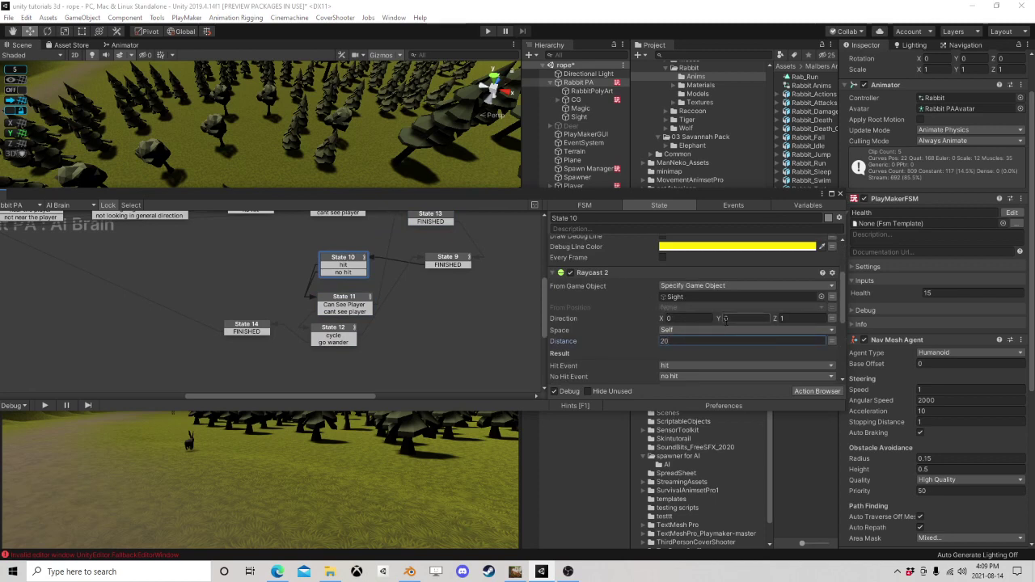
# Step: Play-test the scene again, pause it, and examine State 10's Look At target and State 11's Player and HitObject comparison
pyautogui.click(344, 303)
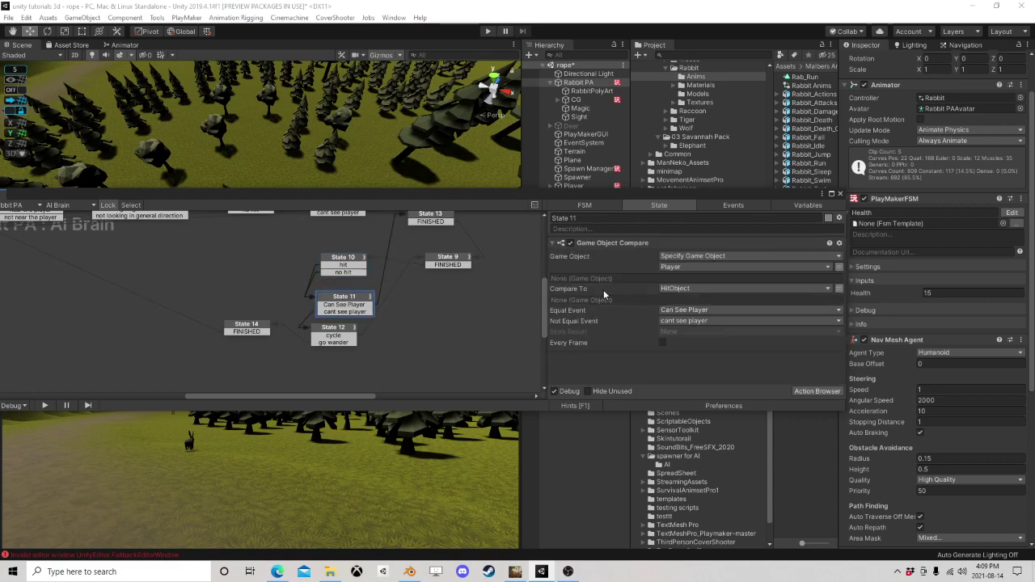
pyautogui.click(488, 32)
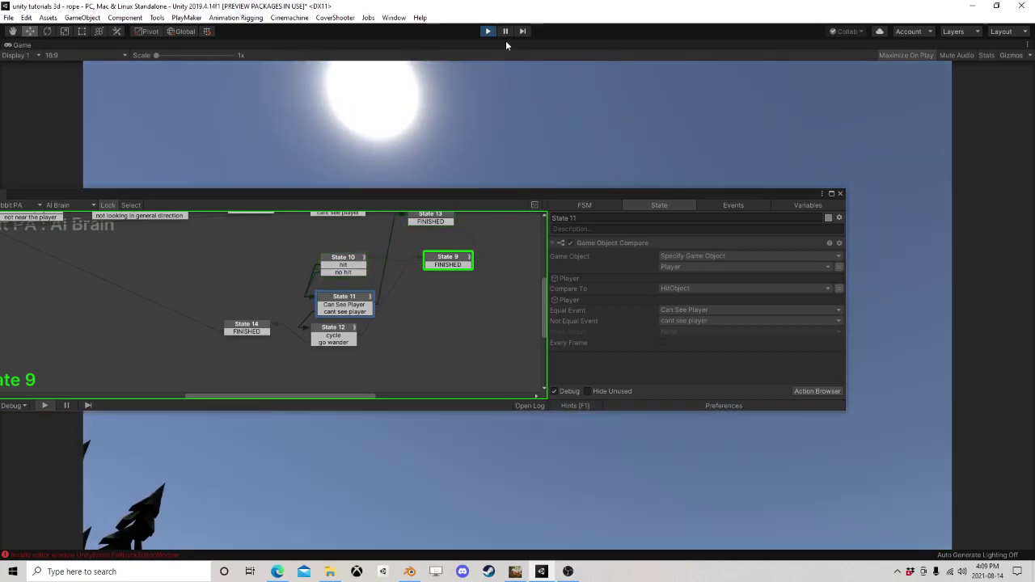
pyautogui.click(505, 31)
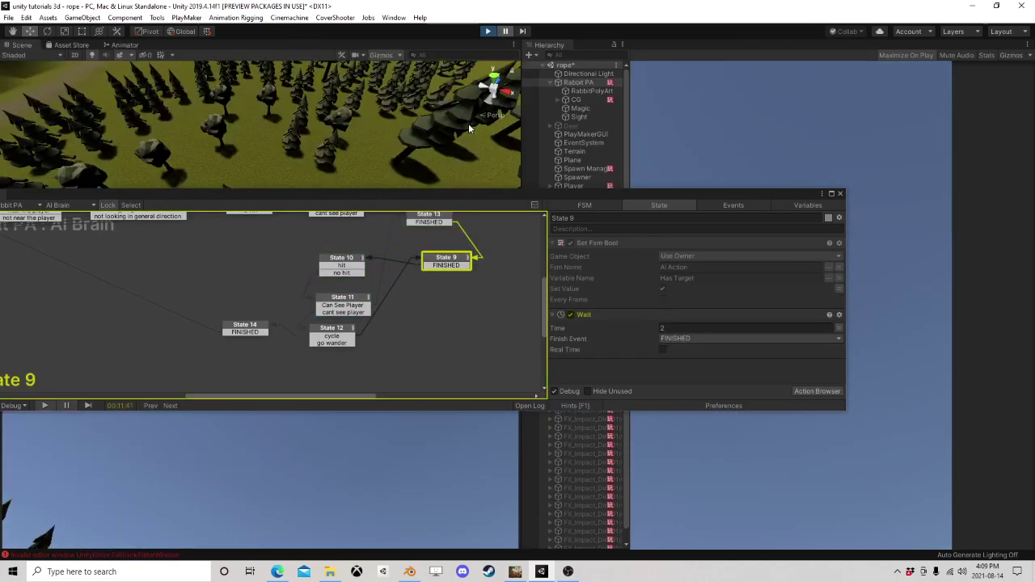
pyautogui.click(258, 296)
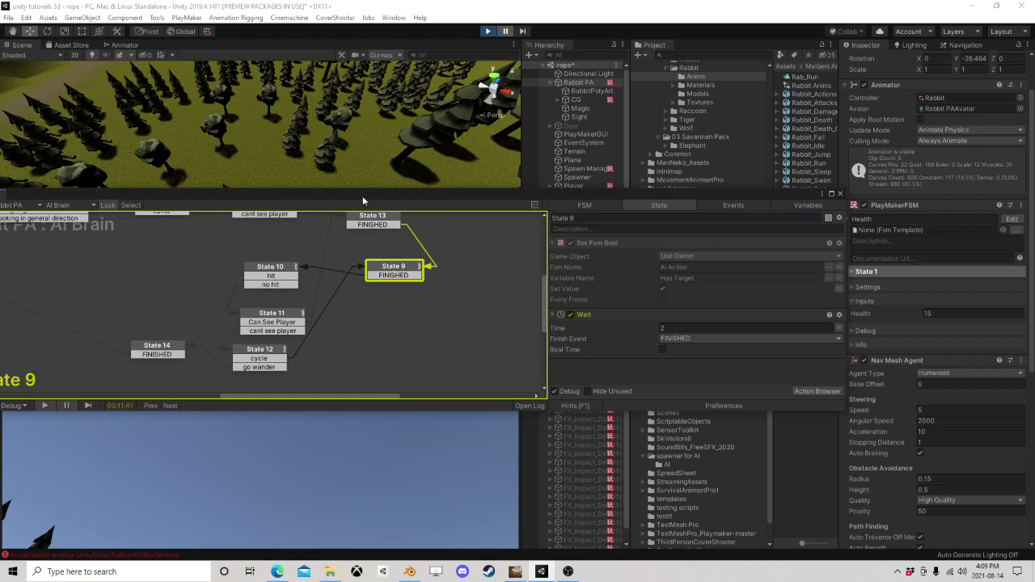
pyautogui.click(269, 273)
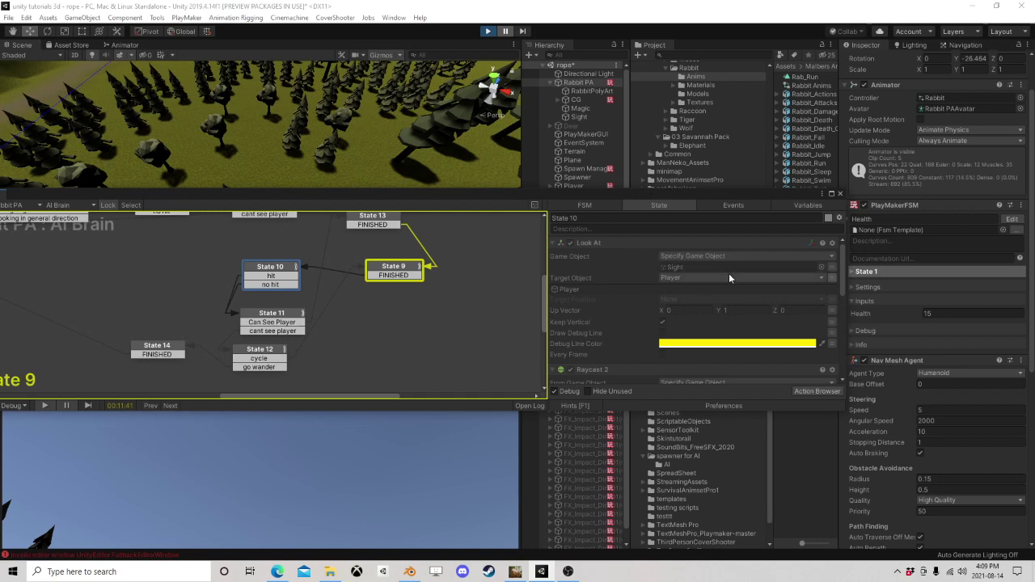
pyautogui.scroll(-3, 730, 277)
pyautogui.click(272, 314)
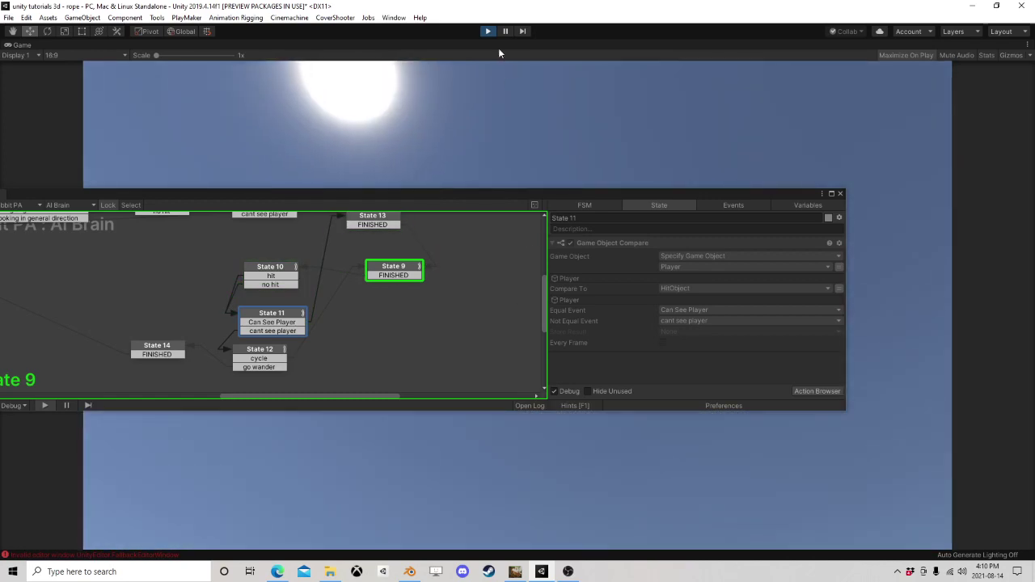
# Step: Pause the game, close the state machine editor, compare the Rabbit PA and Player locations in the scene, and stop the test
pyautogui.click(505, 31)
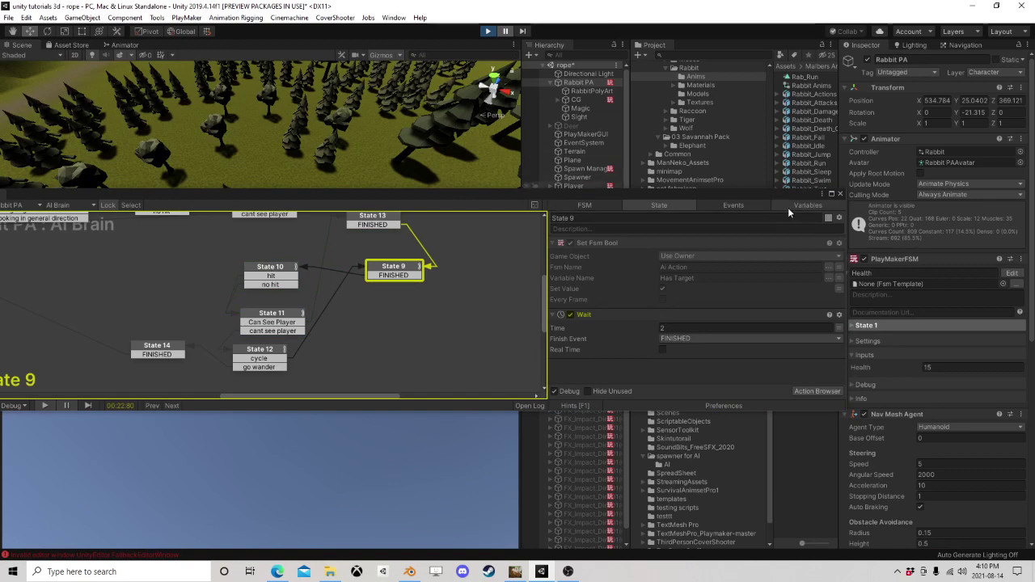
pyautogui.click(839, 193)
pyautogui.moveTo(242, 160); pyautogui.dragTo(302, 211, button='right')
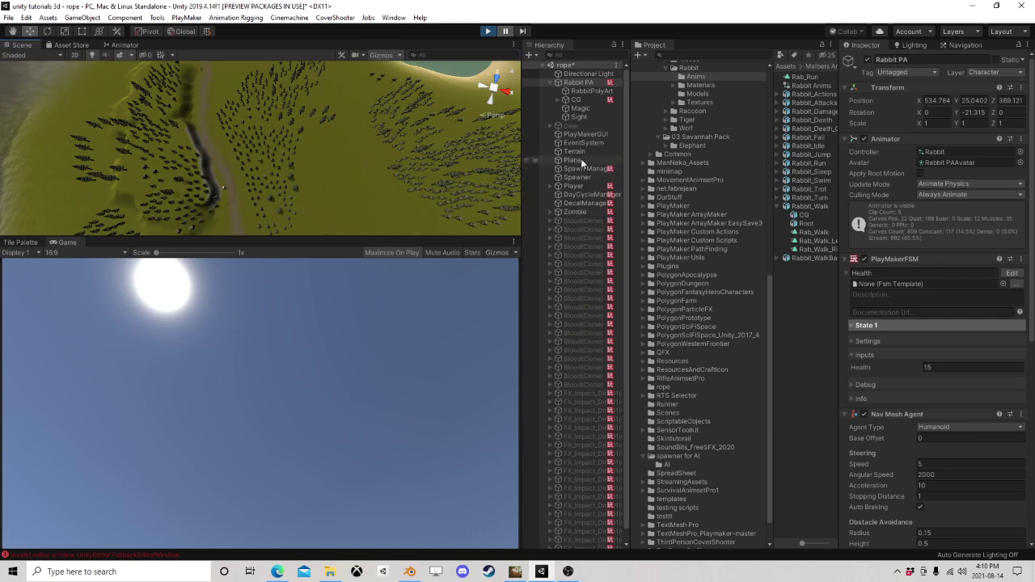
pyautogui.doubleClick(577, 83)
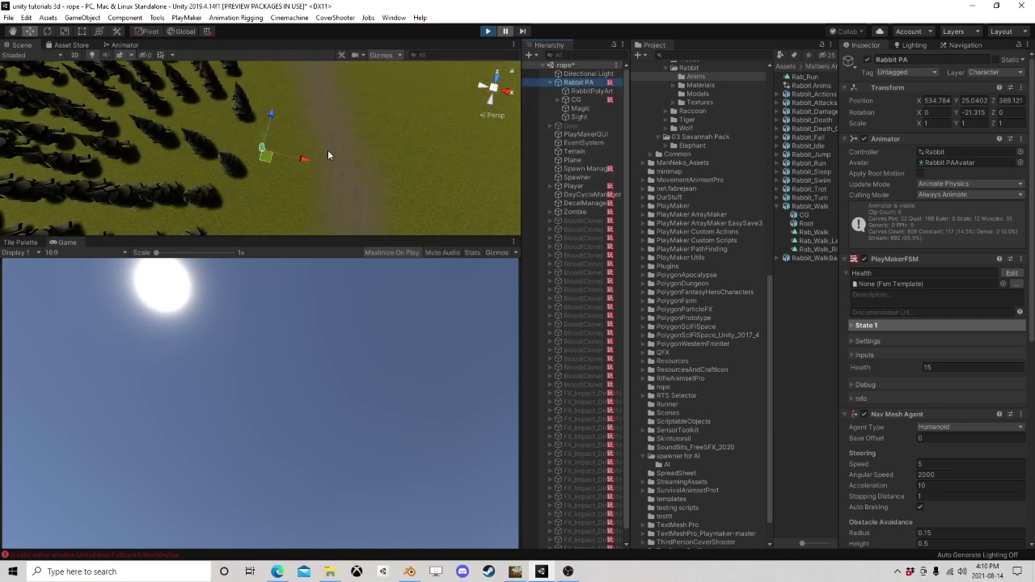
pyautogui.scroll(-6, 330, 151)
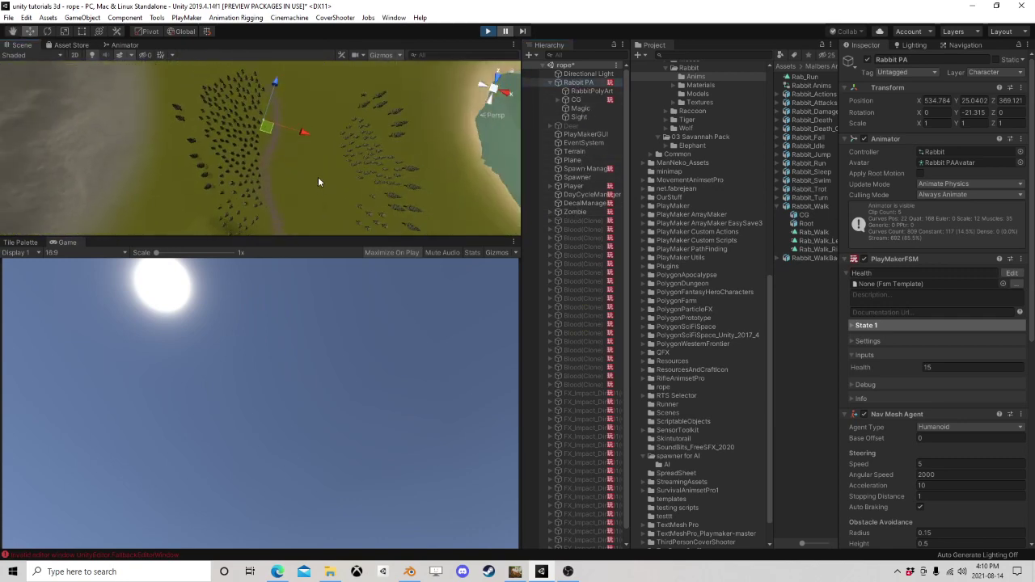
pyautogui.click(576, 186)
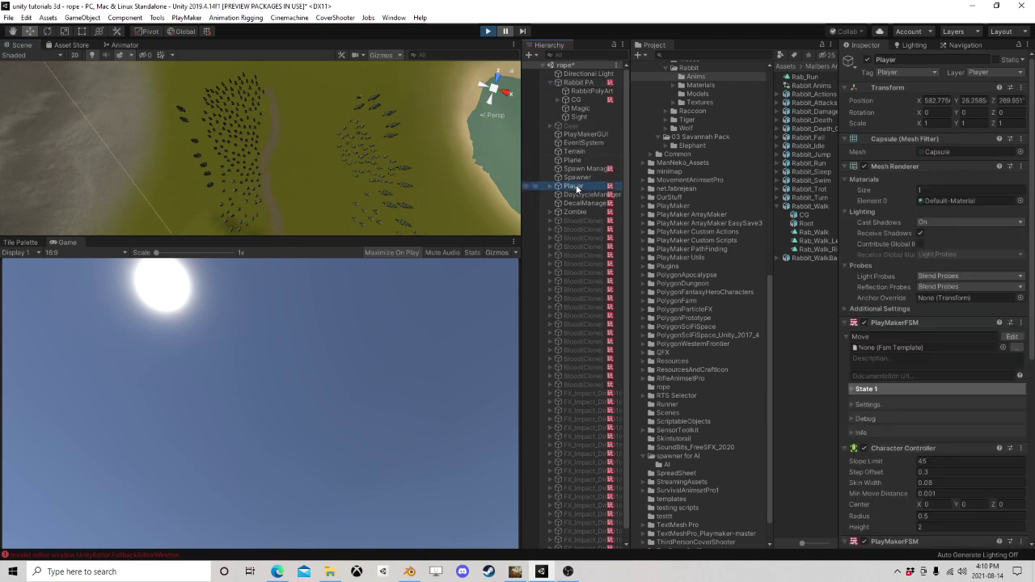
pyautogui.press('f')
pyautogui.moveTo(267, 88); pyautogui.dragTo(283, 165, button='middle')
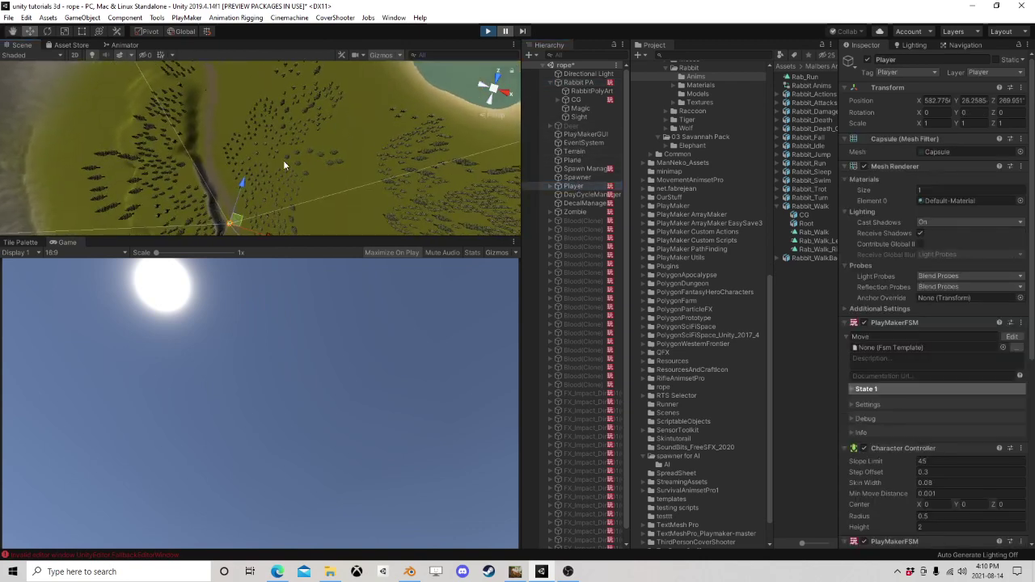
pyautogui.click(487, 32)
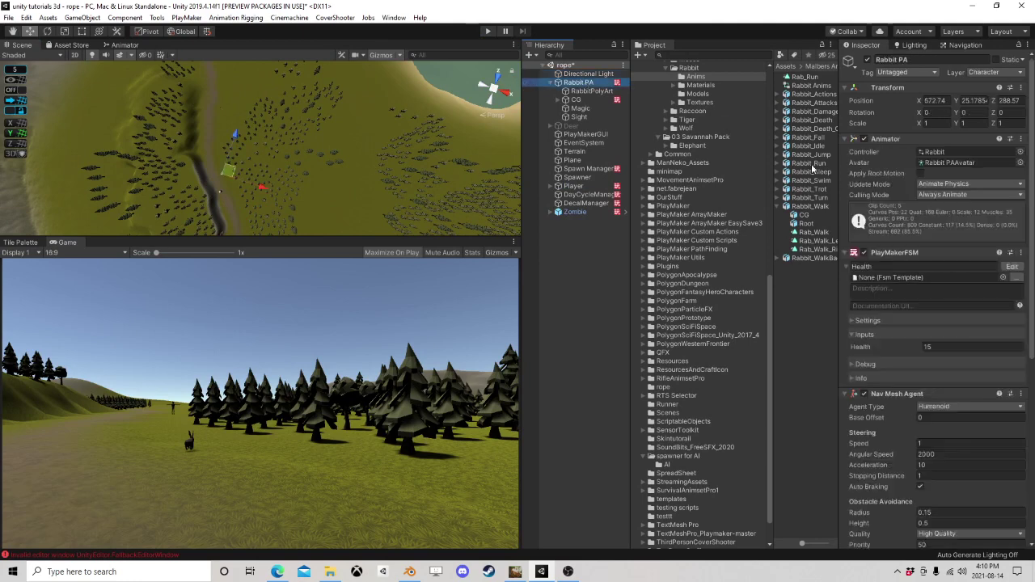
# Step: Open Rabbit PA's AI Brain state machine and add a Set Game Object action to State 9
pyautogui.scroll(-5, 926, 283)
pyautogui.click(1012, 322)
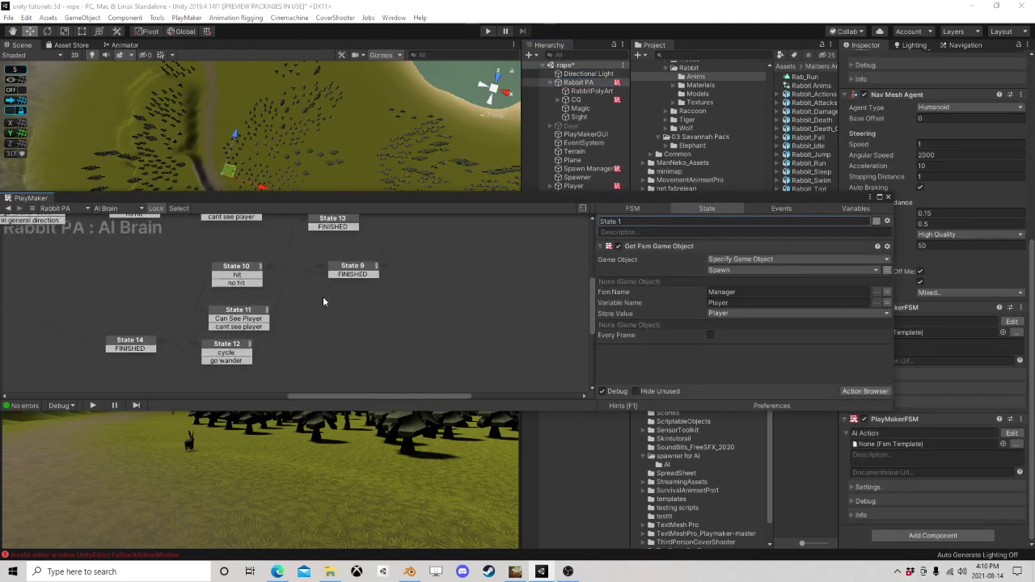
pyautogui.click(357, 268)
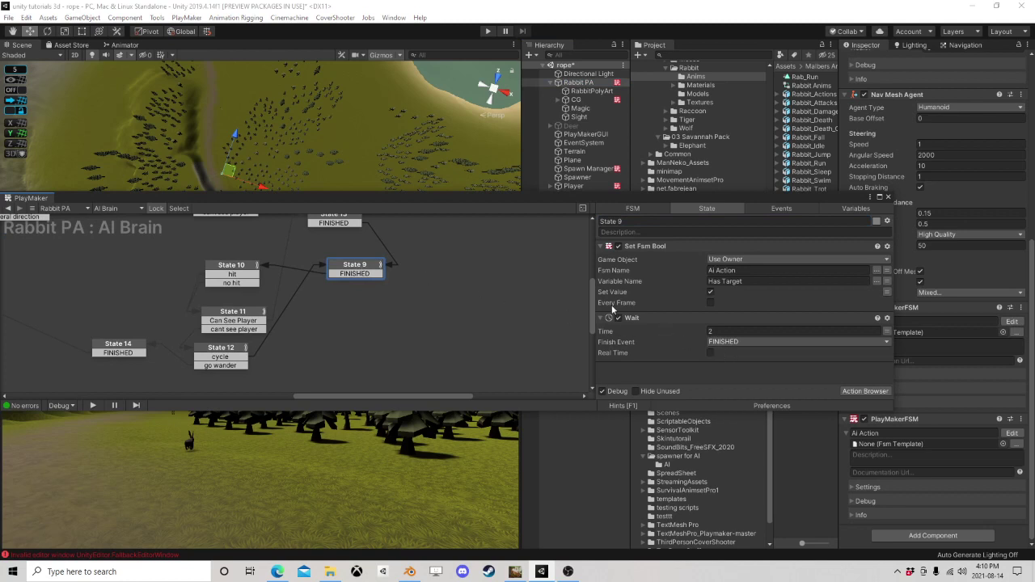
pyautogui.click(855, 392)
pyautogui.write('set ga')
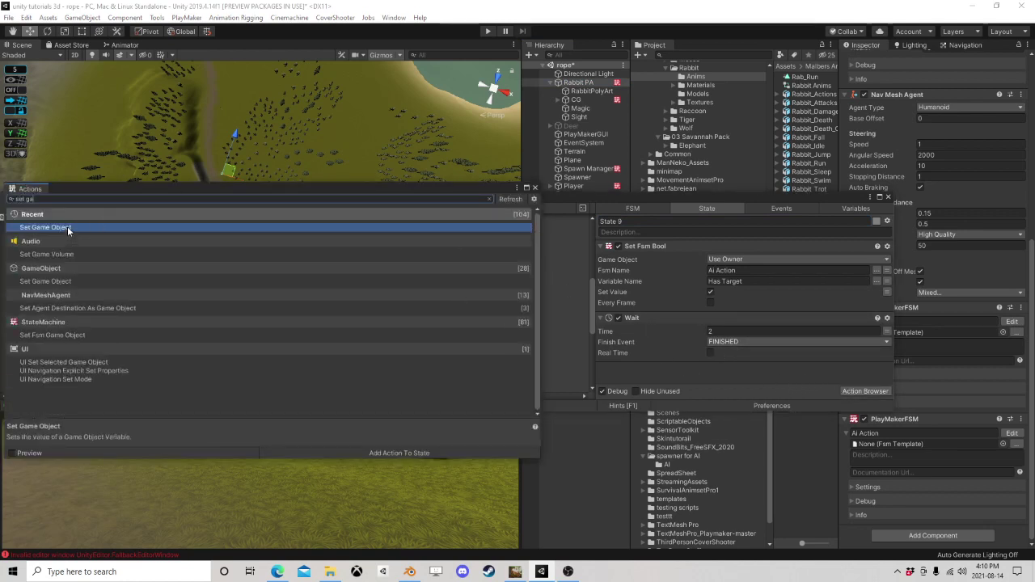
pyautogui.doubleClick(67, 226)
pyautogui.click(534, 189)
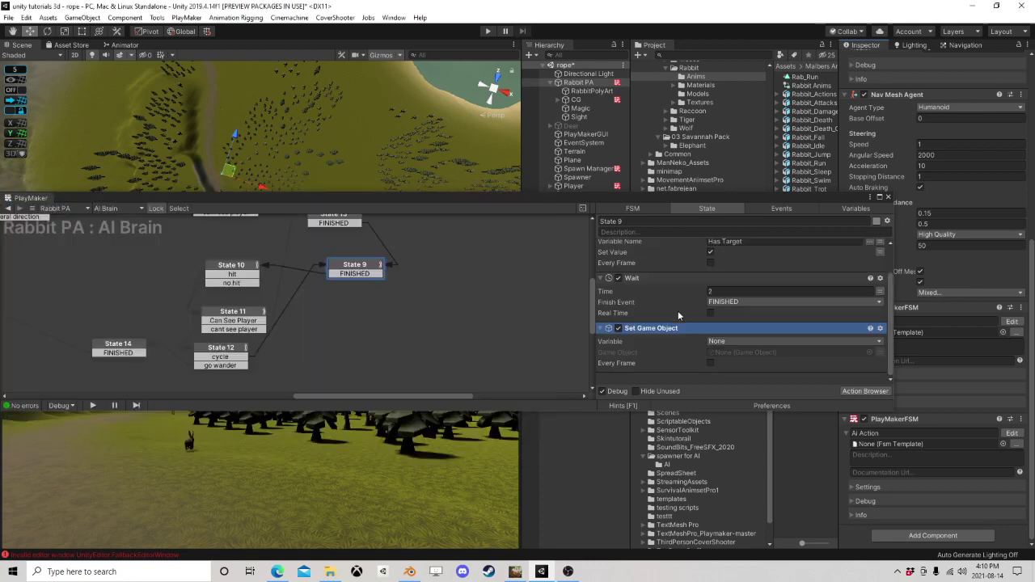
# Step: Make State 9's Set Game Object action set the Player variable to null and move it above the other actions
pyautogui.click(731, 340)
pyautogui.click(733, 375)
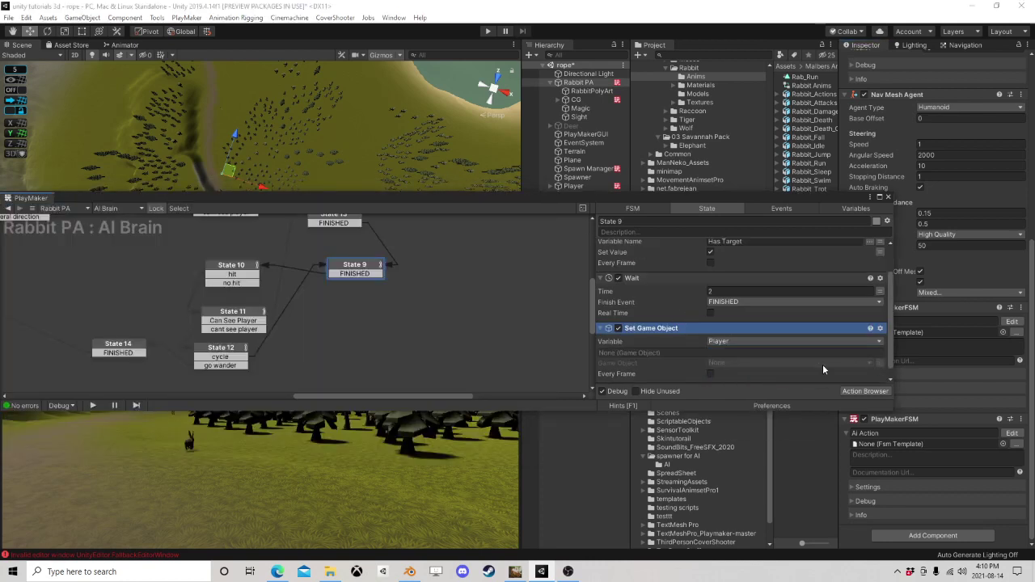
pyautogui.click(822, 366)
pyautogui.click(744, 411)
pyautogui.rightClick(667, 330)
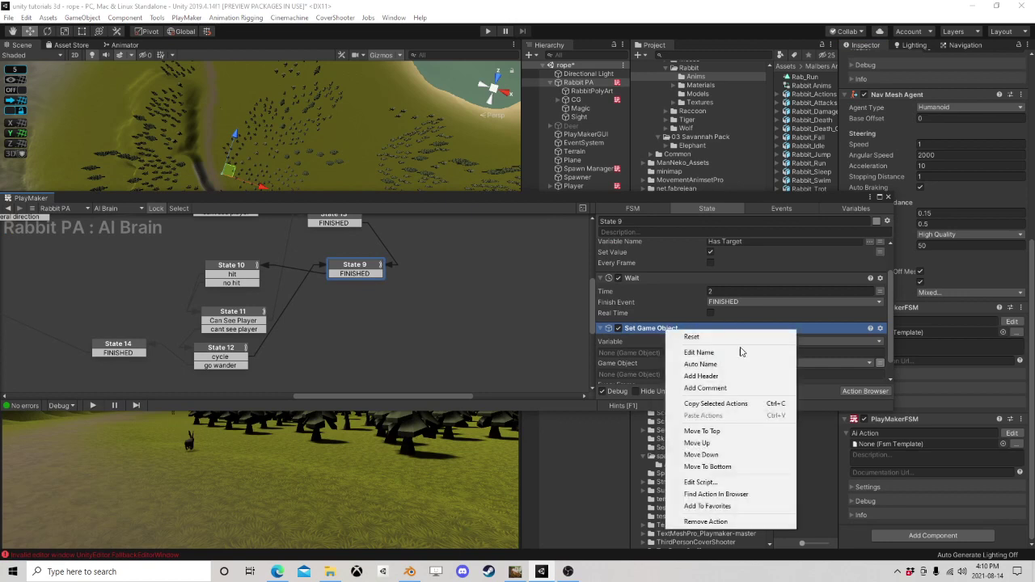
pyautogui.click(703, 431)
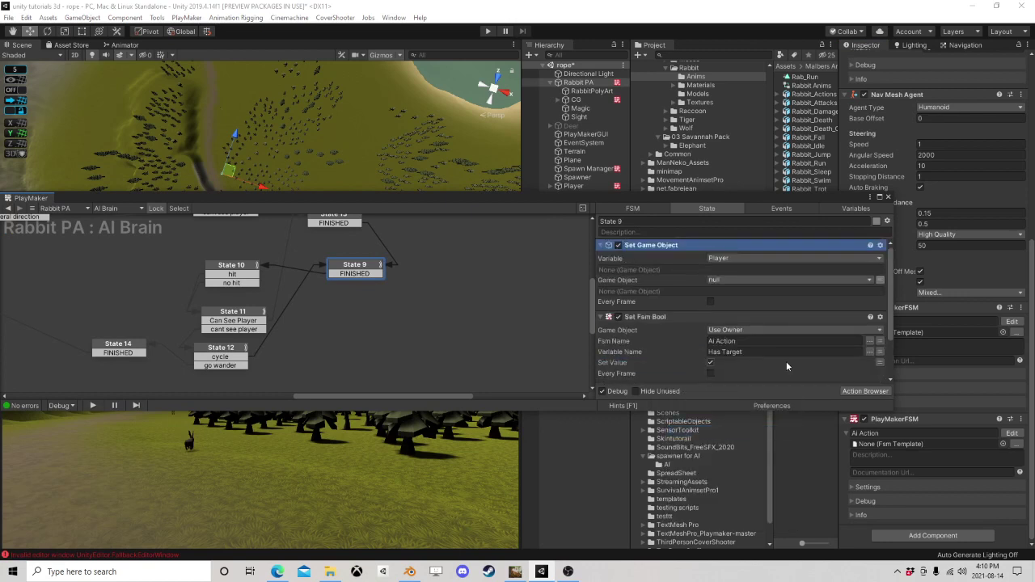
# Step: Play-test the scene, examine States 10 and 11 of the AI Brain while it runs, and stop the test
pyautogui.click(490, 32)
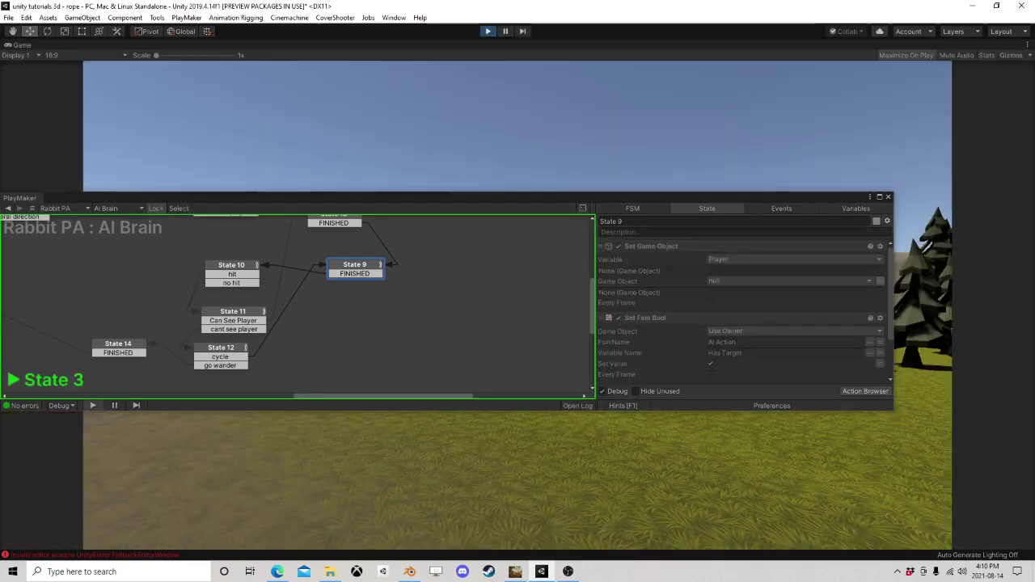
pyautogui.click(234, 273)
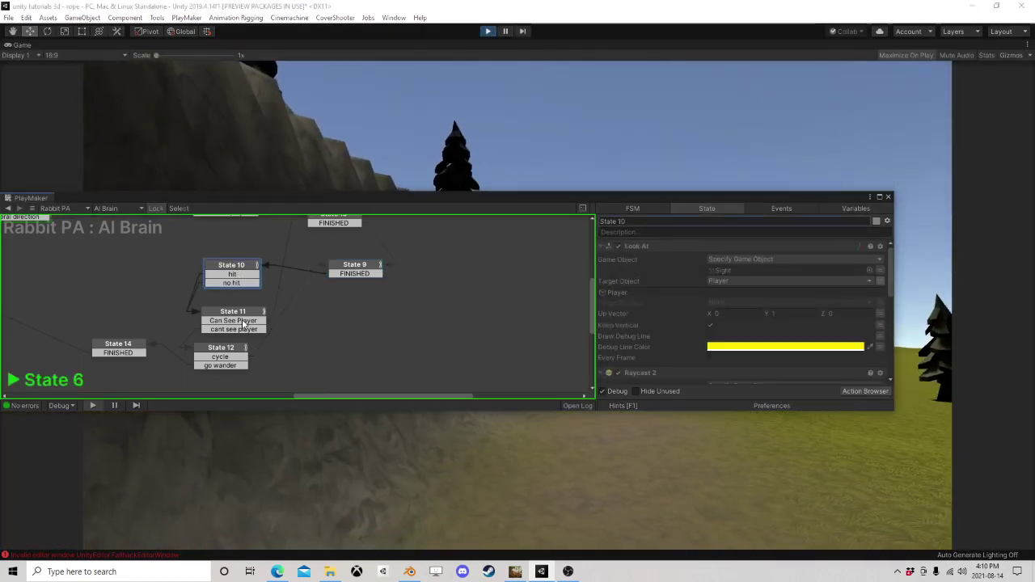
pyautogui.click(239, 321)
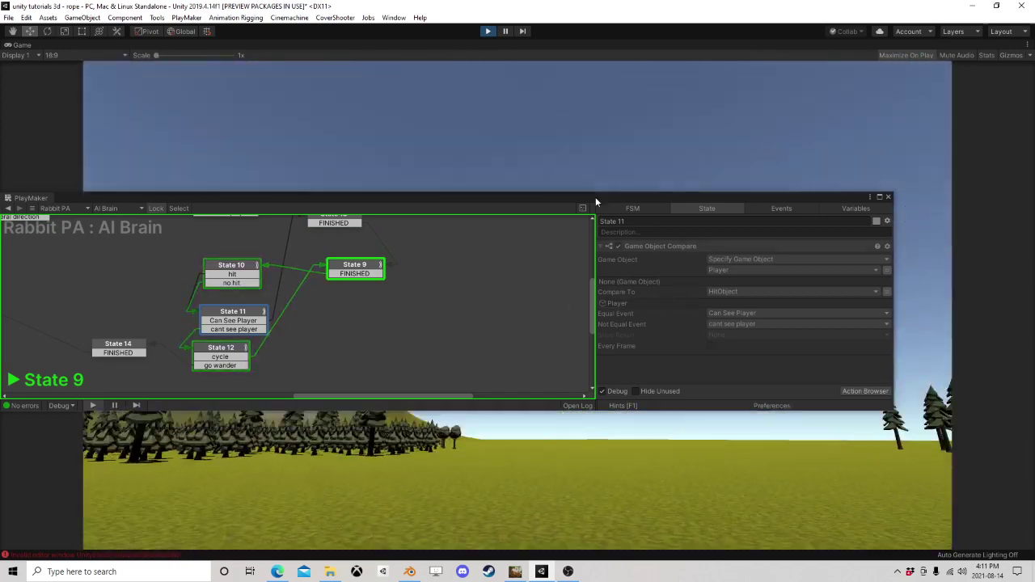
pyautogui.hotkey('ctrl', 'p')
# Step: Change the variable of State 9's Set Game Object action to HitObject
pyautogui.click(356, 269)
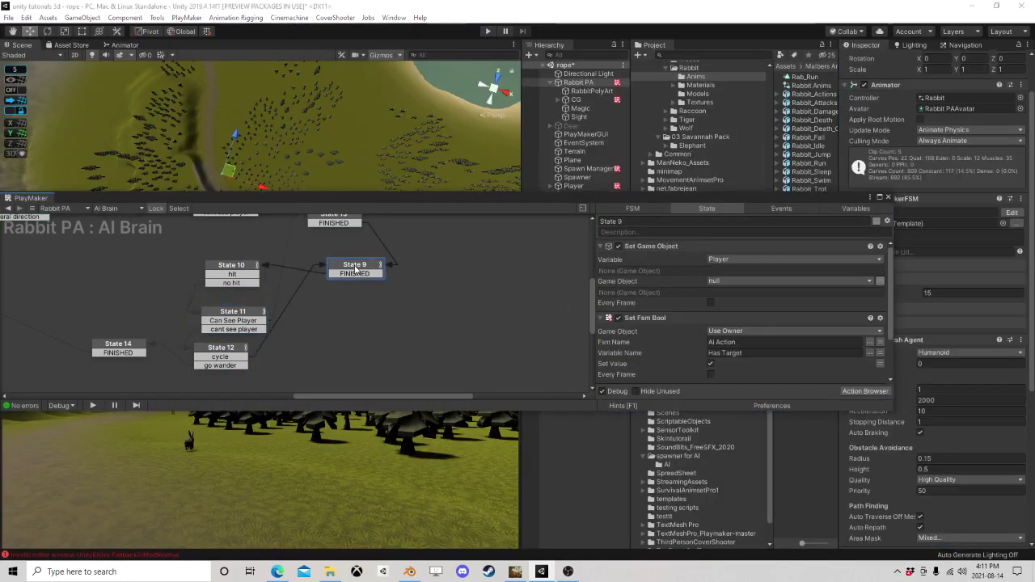
pyautogui.click(737, 259)
pyautogui.click(746, 282)
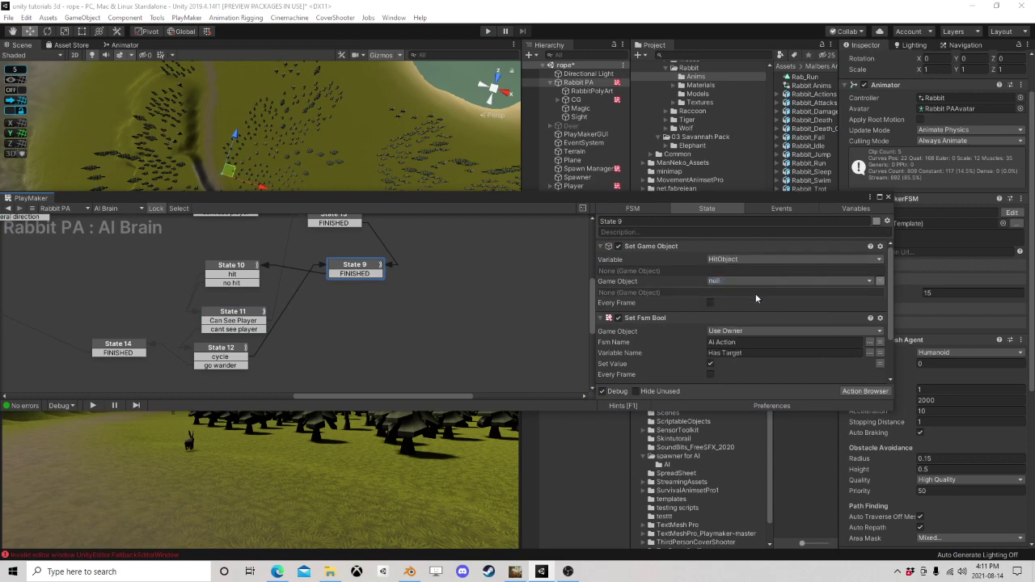
# Step: Play-test the scene again, examine State 11's Player and HitObject comparison, and stop the test
pyautogui.click(485, 32)
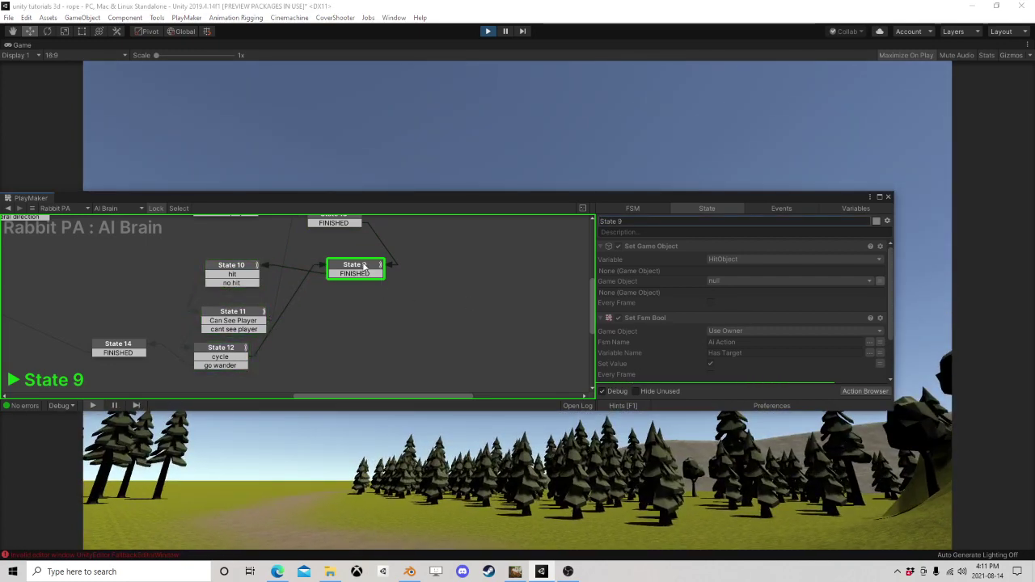
pyautogui.click(242, 314)
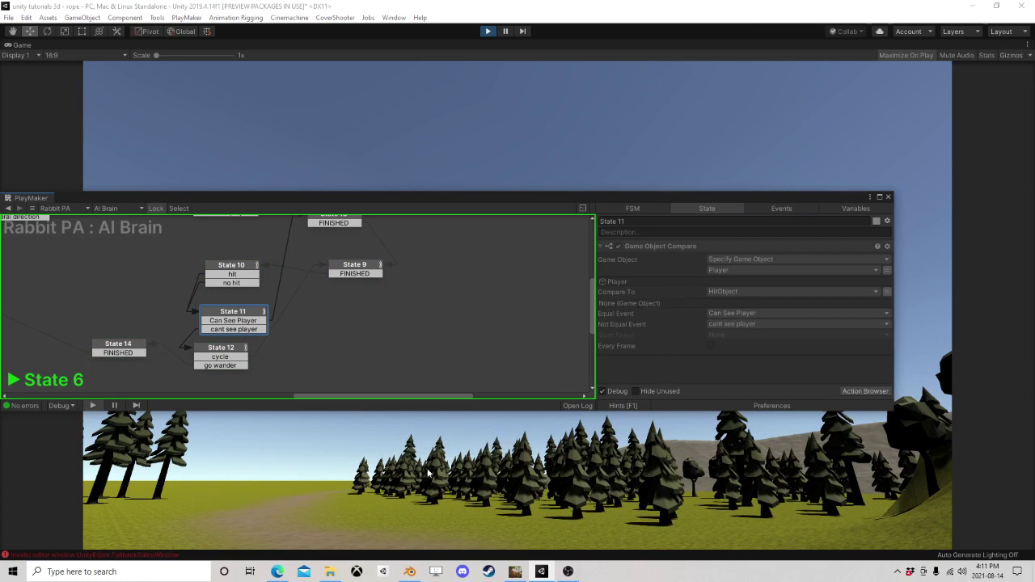
pyautogui.click(488, 31)
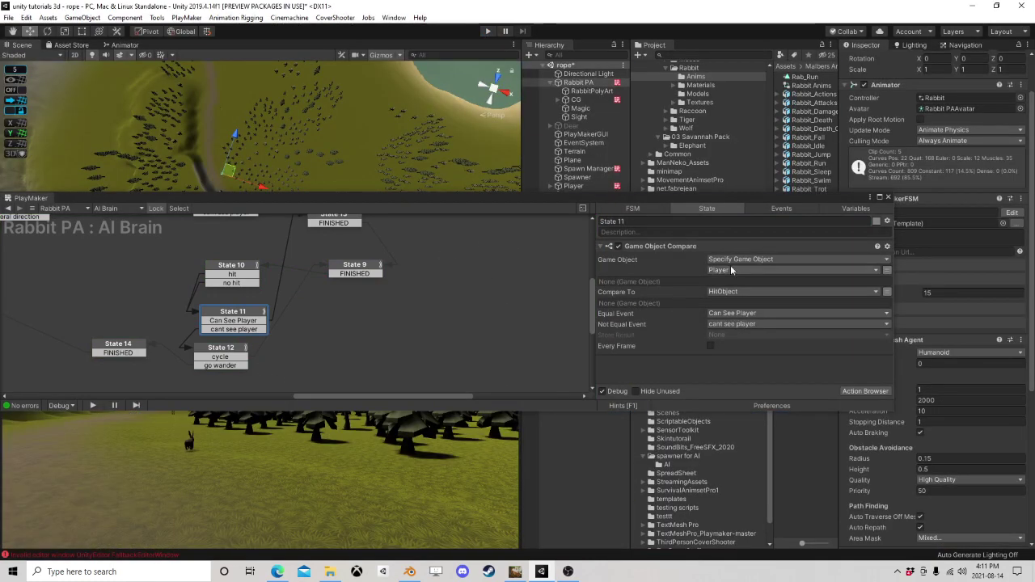
pyautogui.moveTo(356, 289); pyautogui.dragTo(481, 304, button='middle')
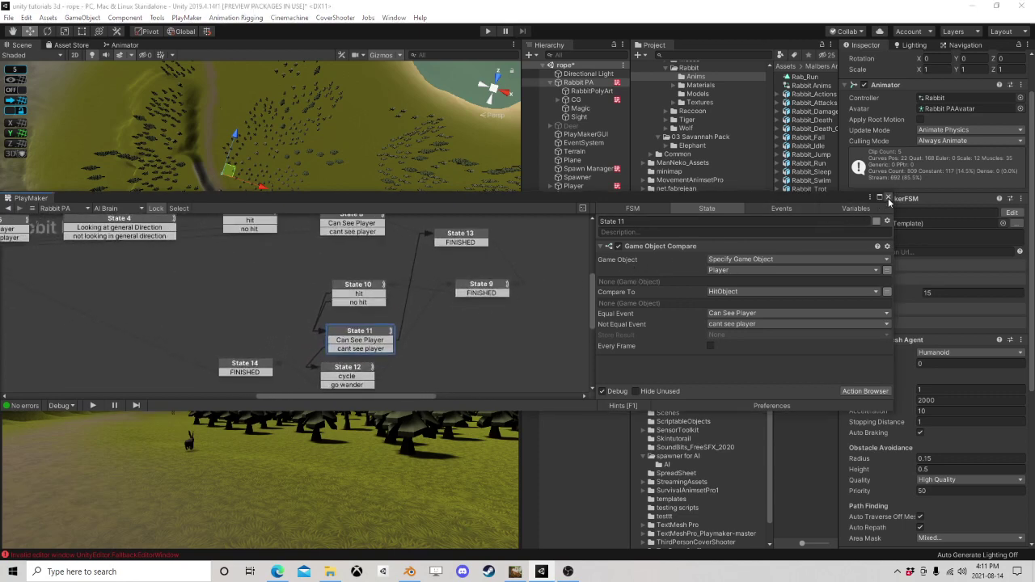
# Step: Close the state machine editor and examine Rabbit PA up close in the scene
pyautogui.click(888, 198)
pyautogui.scroll(5, 346, 206)
pyautogui.moveTo(216, 204); pyautogui.dragTo(344, 169, button='middle')
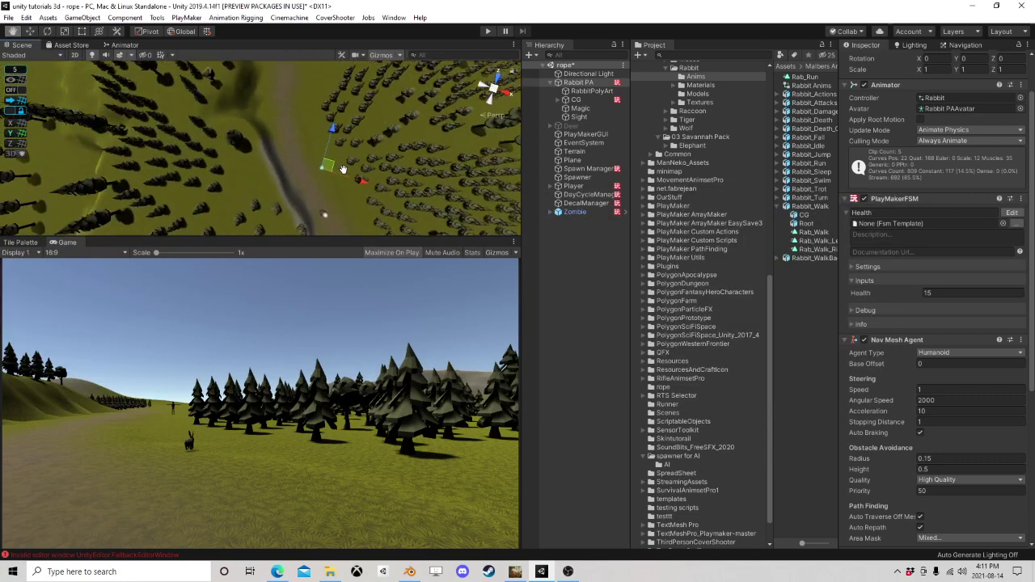
pyautogui.scroll(7, 327, 176)
pyautogui.moveTo(407, 198)
pyautogui.mouseDown(button='middle')
pyautogui.moveTo(302, 154)
pyautogui.moveTo(403, 203)
pyautogui.mouseUp(button='middle')
pyautogui.scroll(4, 322, 158)
pyautogui.scroll(-3, 379, 161)
pyautogui.scroll(1, 454, 180)
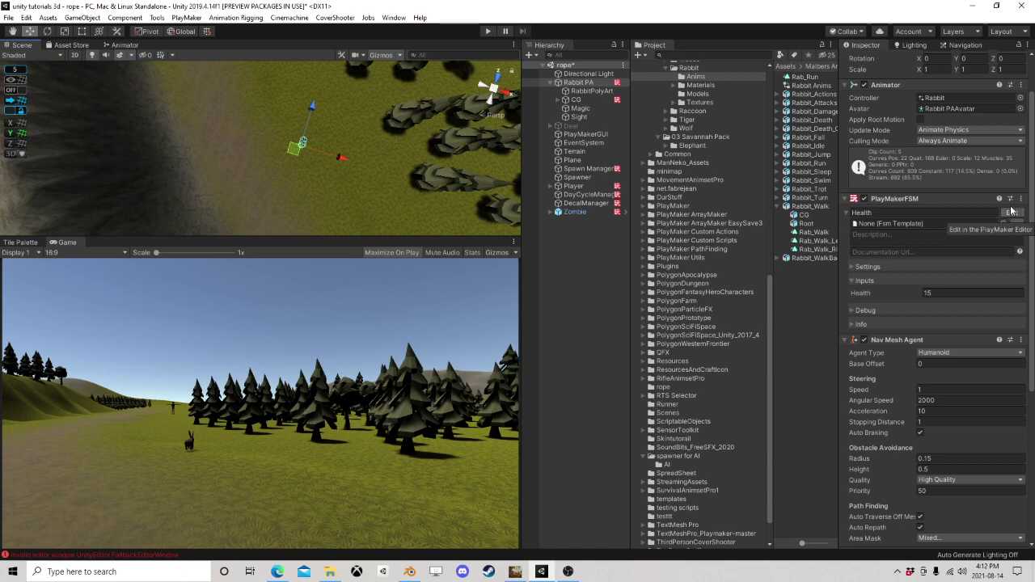
# Step: Reopen the rabbit's AI Brain state machine, check States 2 and 6, and bring up State 5's distance comparison
pyautogui.scroll(-5, 983, 293)
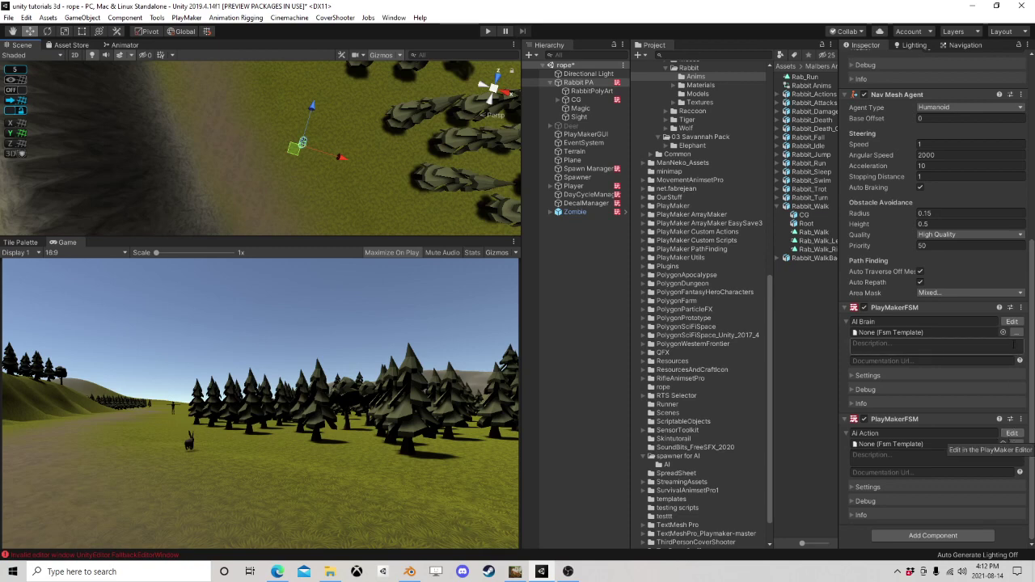
pyautogui.click(1012, 321)
pyautogui.moveTo(218, 318); pyautogui.dragTo(295, 234, button='middle')
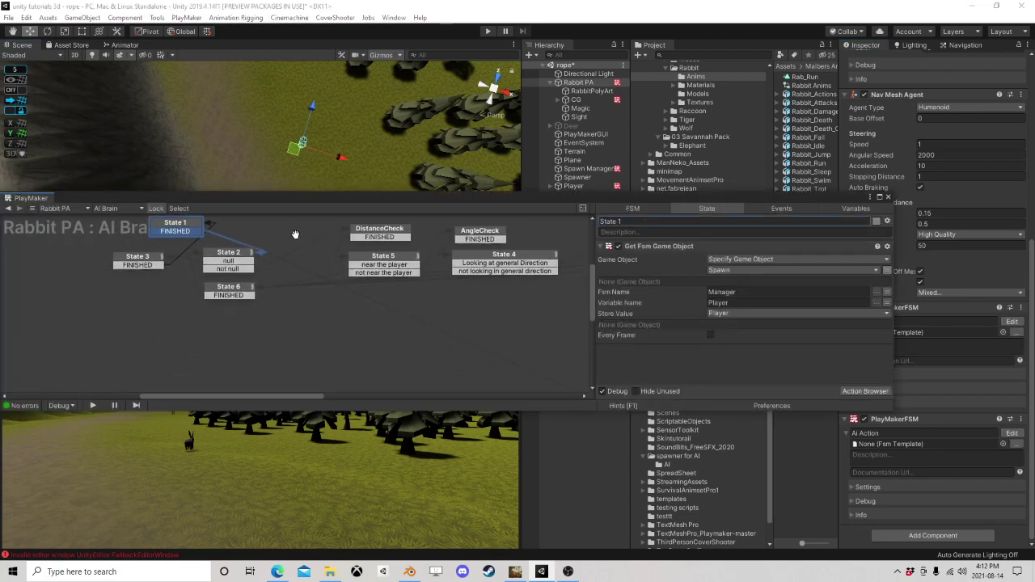
pyautogui.scroll(1, 335, 271)
pyautogui.click(226, 253)
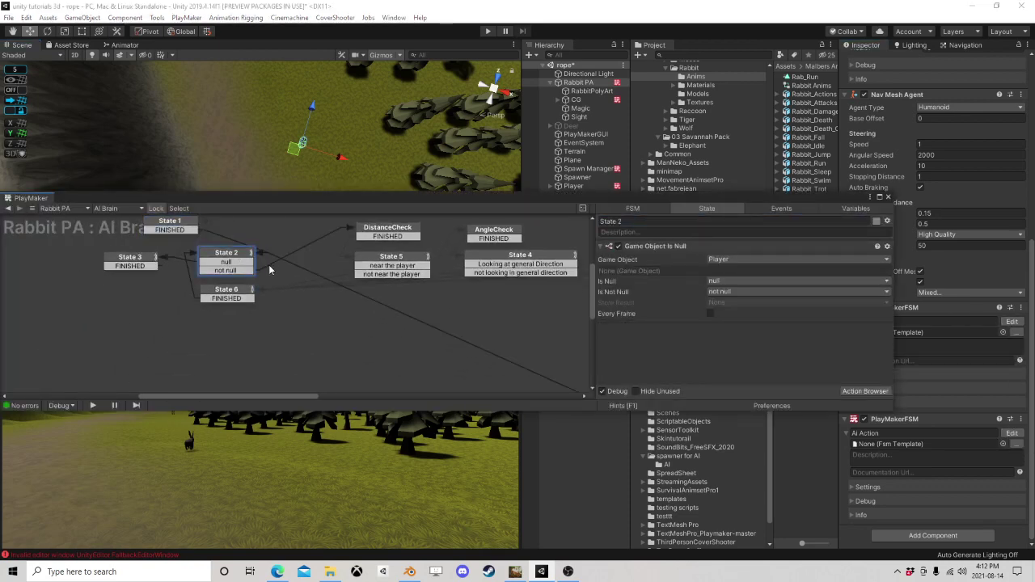
pyautogui.moveTo(393, 236); pyautogui.dragTo(326, 253, button='middle')
pyautogui.click(325, 253)
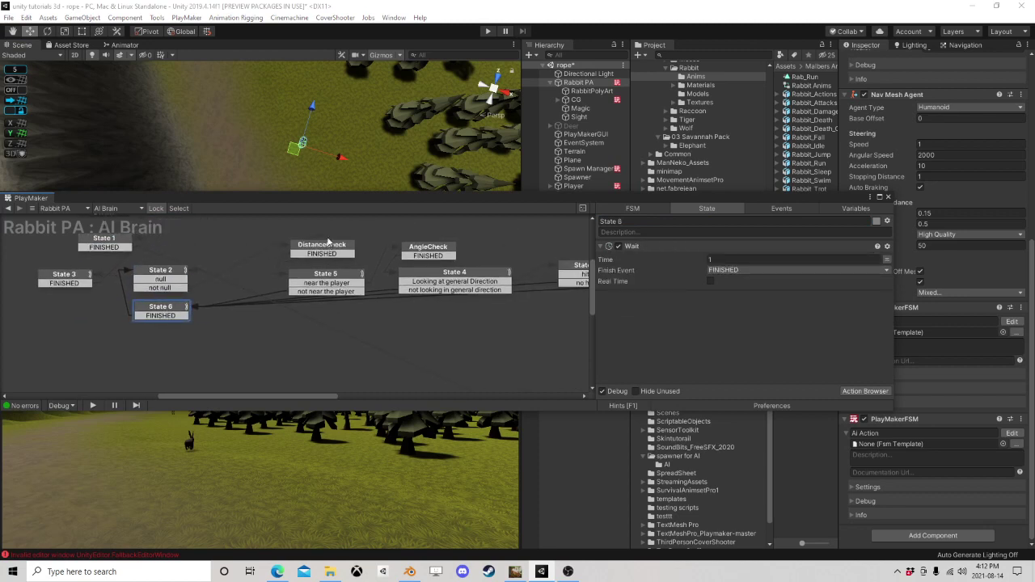
pyautogui.click(321, 282)
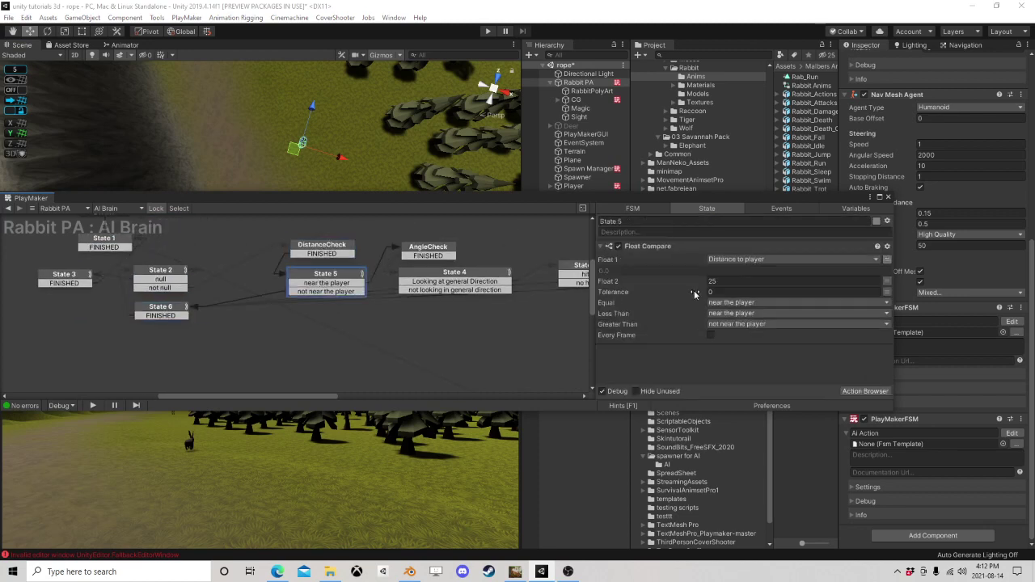
# Step: Duplicate the Float Compare action on Distance to player within State 5
pyautogui.click(652, 246)
pyautogui.rightClick(652, 247)
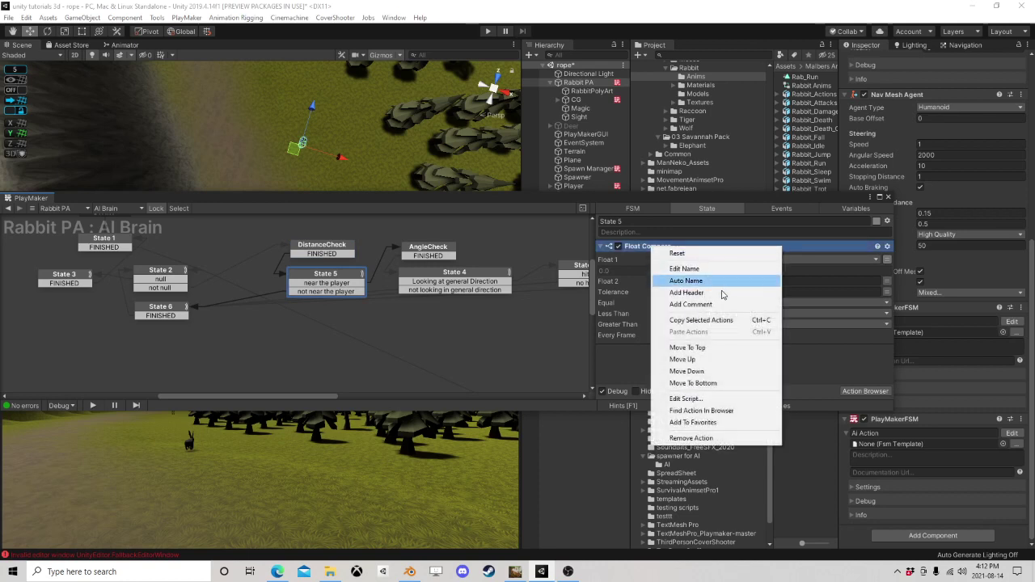
pyautogui.click(694, 322)
pyautogui.rightClick(645, 246)
pyautogui.click(708, 332)
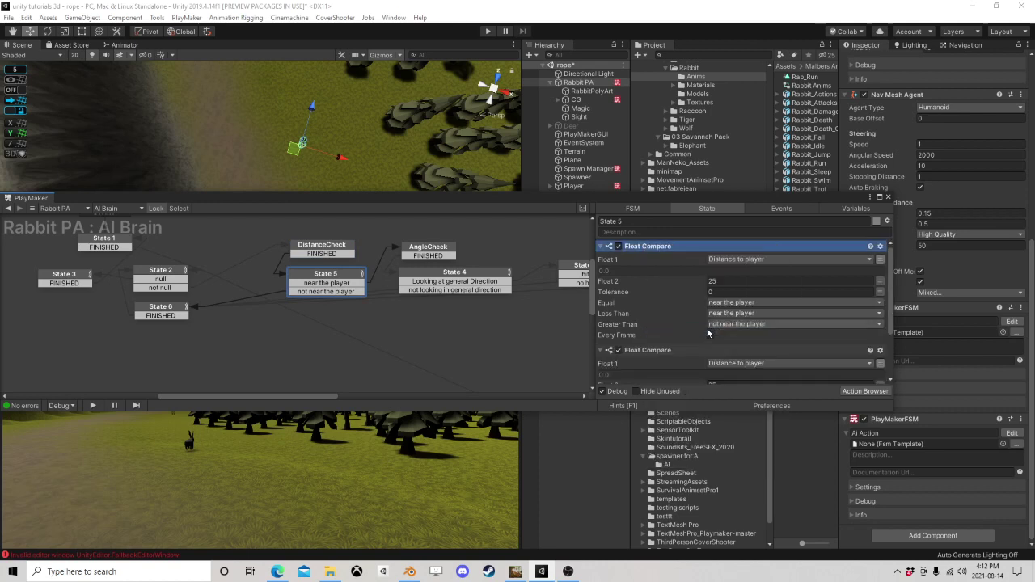
# Step: In State 5's first Float Compare, set Float 2 to 5 and the Greater Than event to None
pyautogui.scroll(-2, 736, 313)
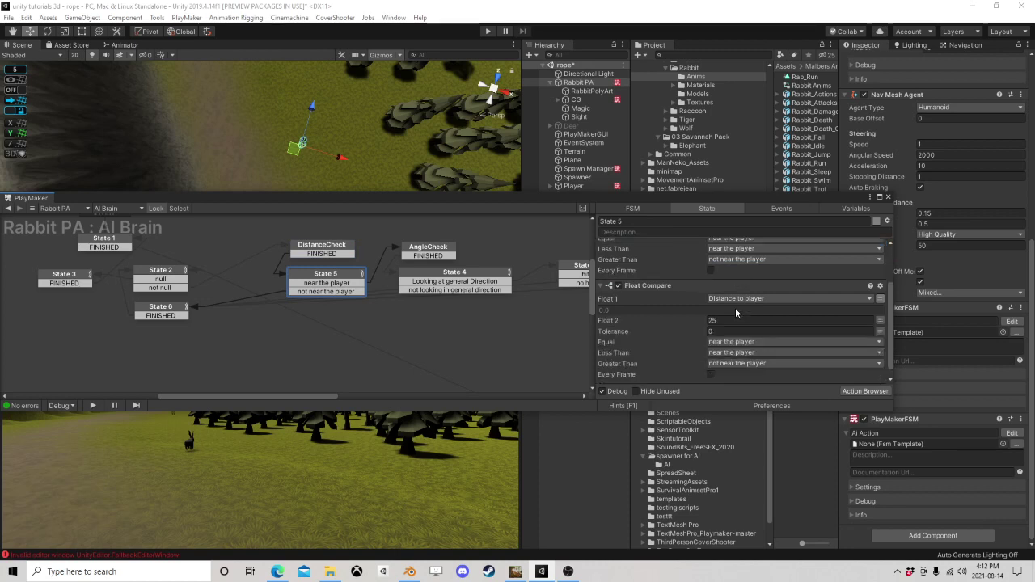
pyautogui.scroll(2, 704, 330)
pyautogui.click(732, 282)
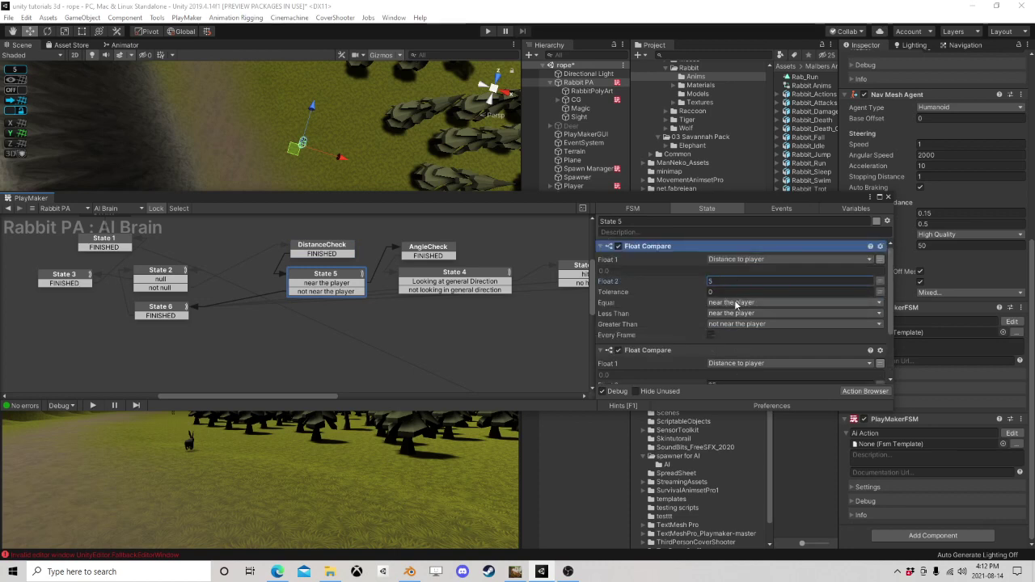
pyautogui.click(724, 327)
pyautogui.click(733, 338)
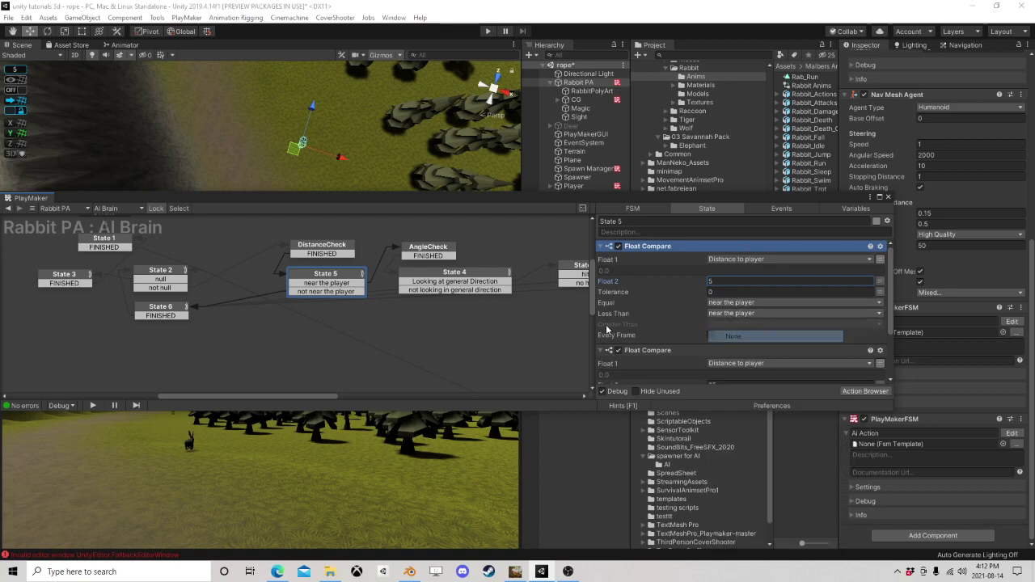
# Step: Create a "very close" event with a State 5 transition and use it for Equal and Less Than in the first Float Compare
pyautogui.click(719, 304)
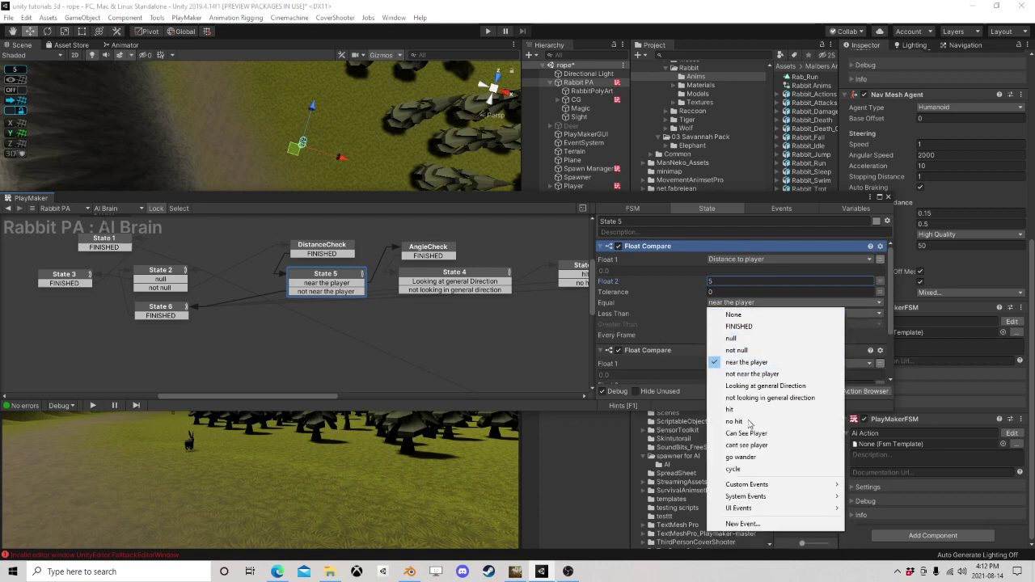
pyautogui.click(751, 524)
pyautogui.write('very c')
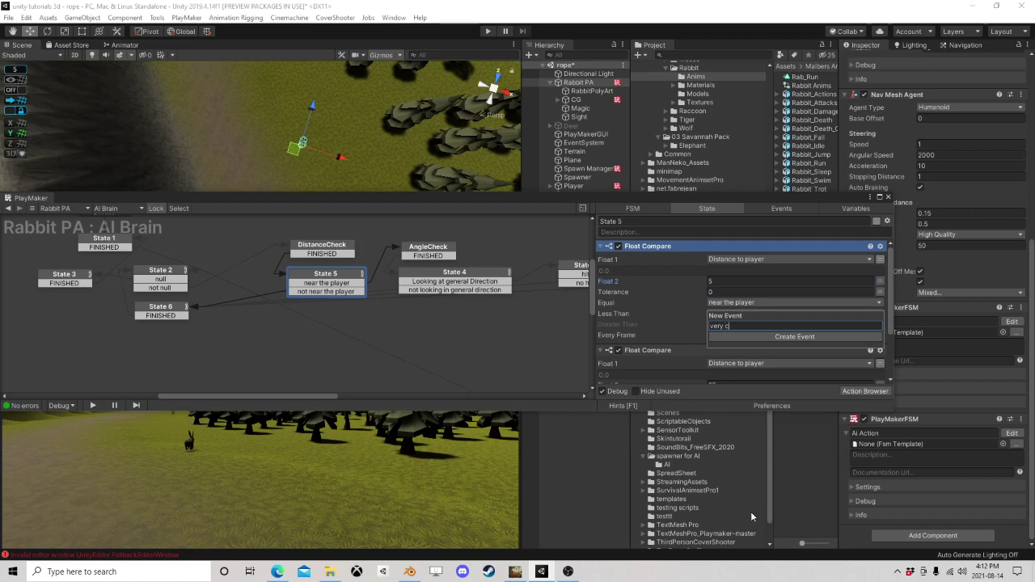
pyautogui.write('lose')
pyautogui.press('Return')
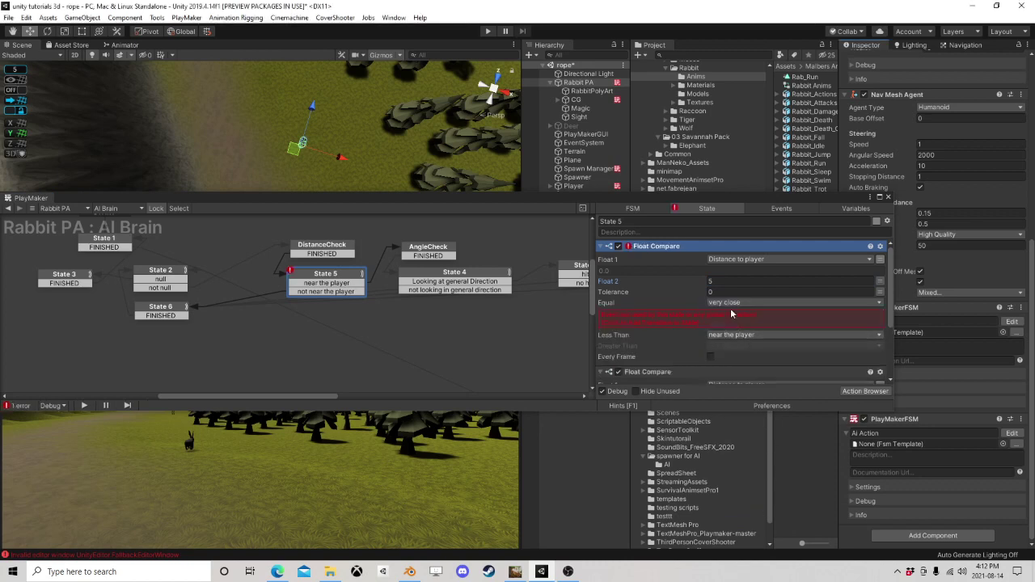
pyautogui.click(726, 314)
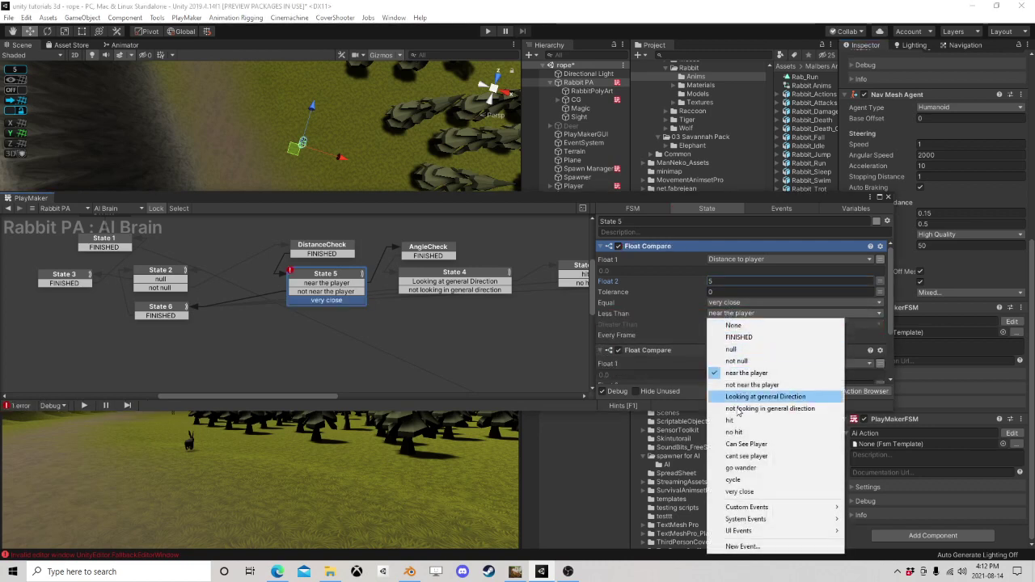
pyautogui.click(739, 492)
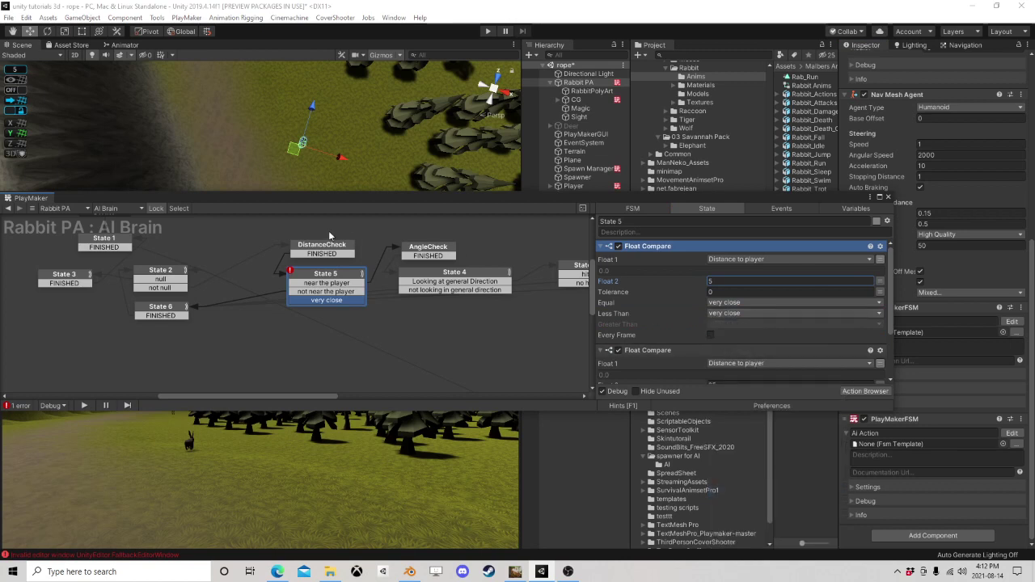
# Step: Connect State 5's "very close" transition to State 7
pyautogui.moveTo(378, 321); pyautogui.dragTo(250, 325, button='middle')
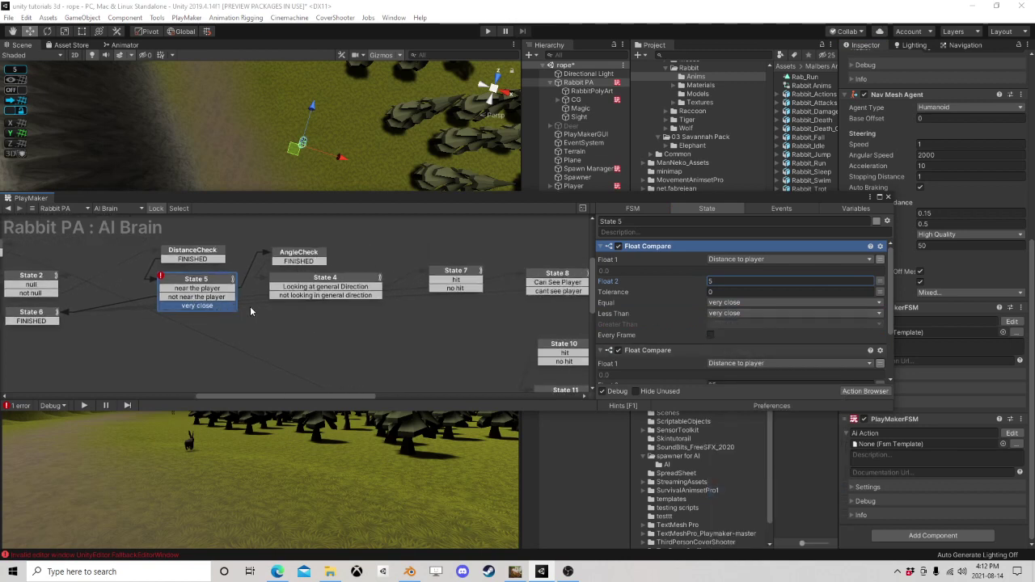
pyautogui.moveTo(264, 299); pyautogui.dragTo(472, 275)
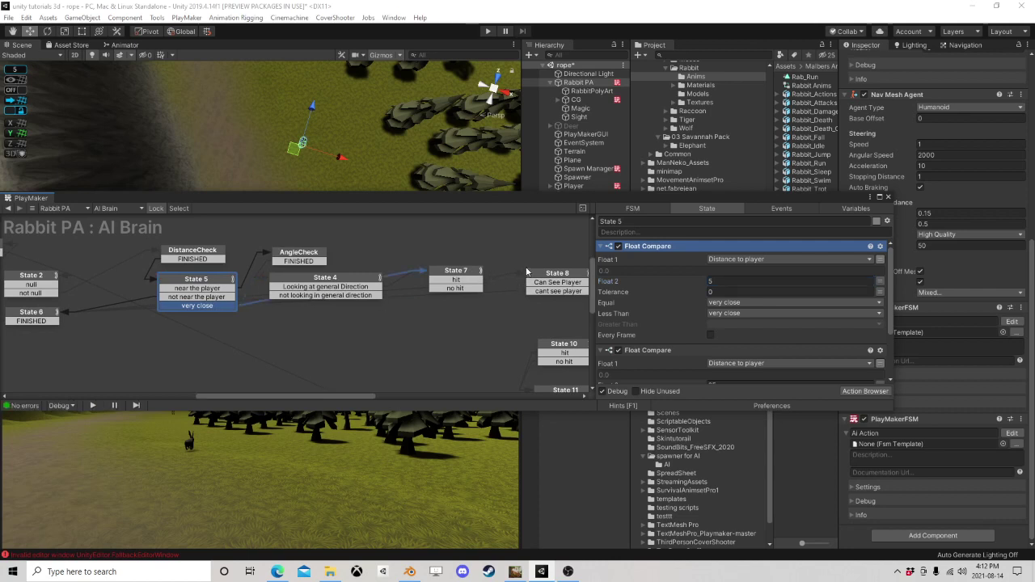
# Step: Examine the AI Brain path that follows State 7: its Look At action, State 8, State 13's Memory value and State 9
pyautogui.moveTo(502, 285); pyautogui.dragTo(350, 286, button='middle')
pyautogui.click(338, 283)
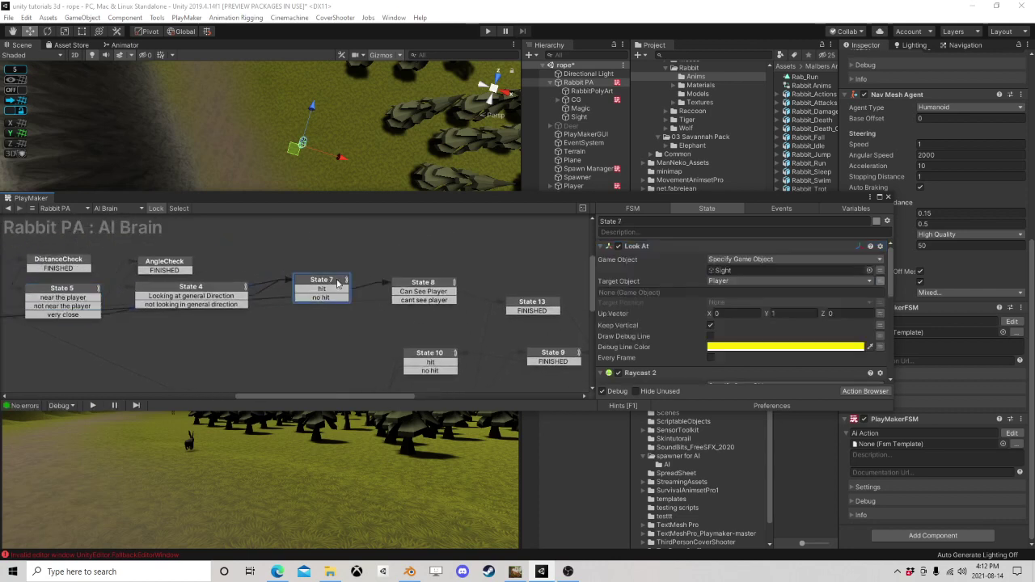
pyautogui.moveTo(573, 296); pyautogui.dragTo(306, 261, button='middle')
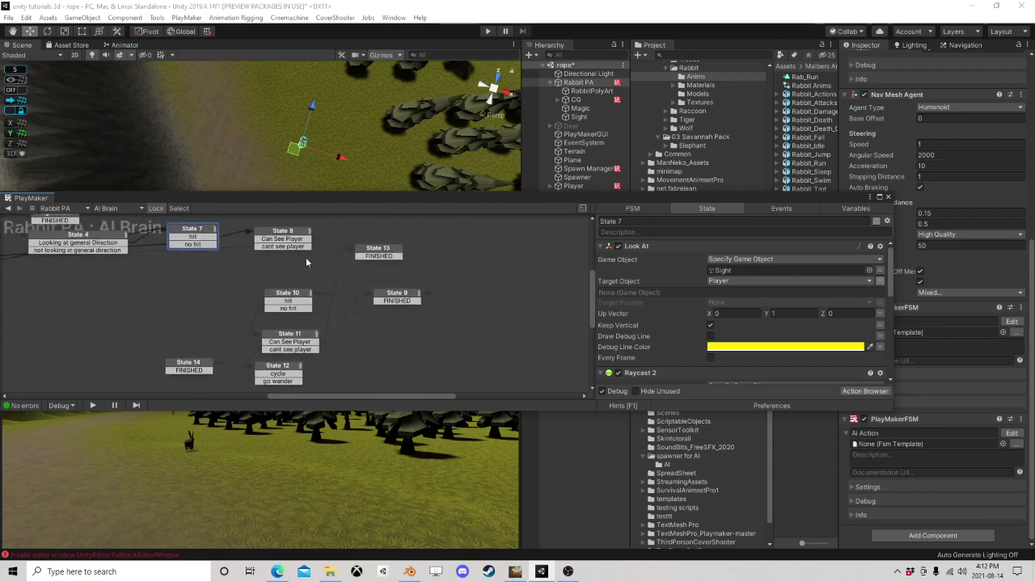
pyautogui.click(285, 233)
pyautogui.click(378, 252)
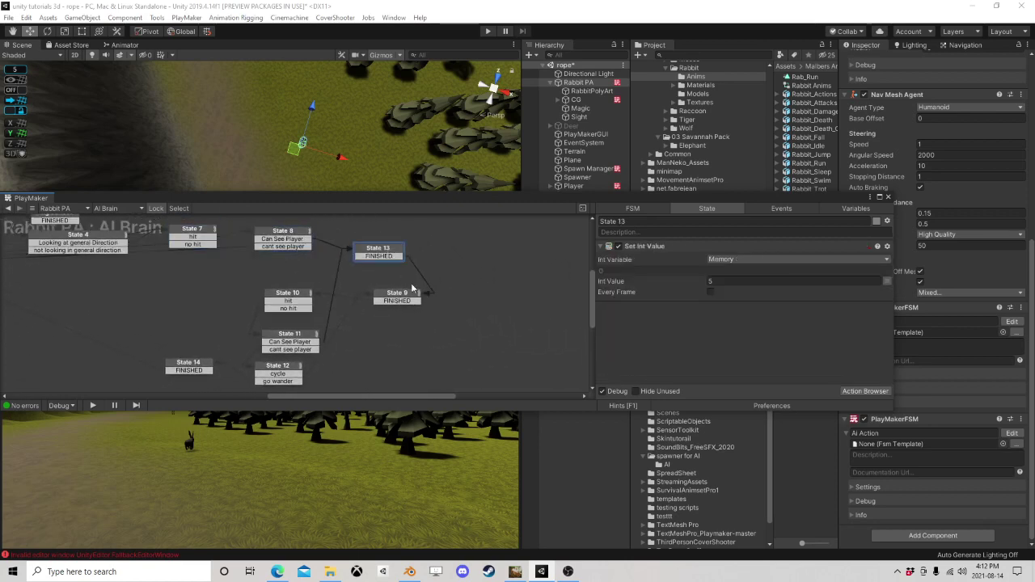
pyautogui.click(392, 300)
pyautogui.scroll(-2, 382, 291)
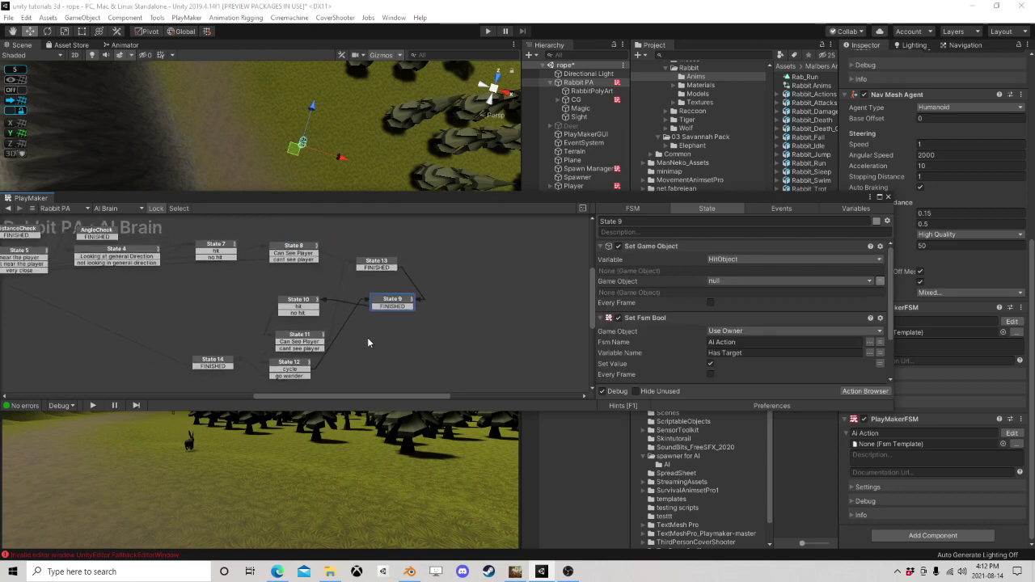
pyautogui.moveTo(367, 338); pyautogui.dragTo(492, 361, button='middle')
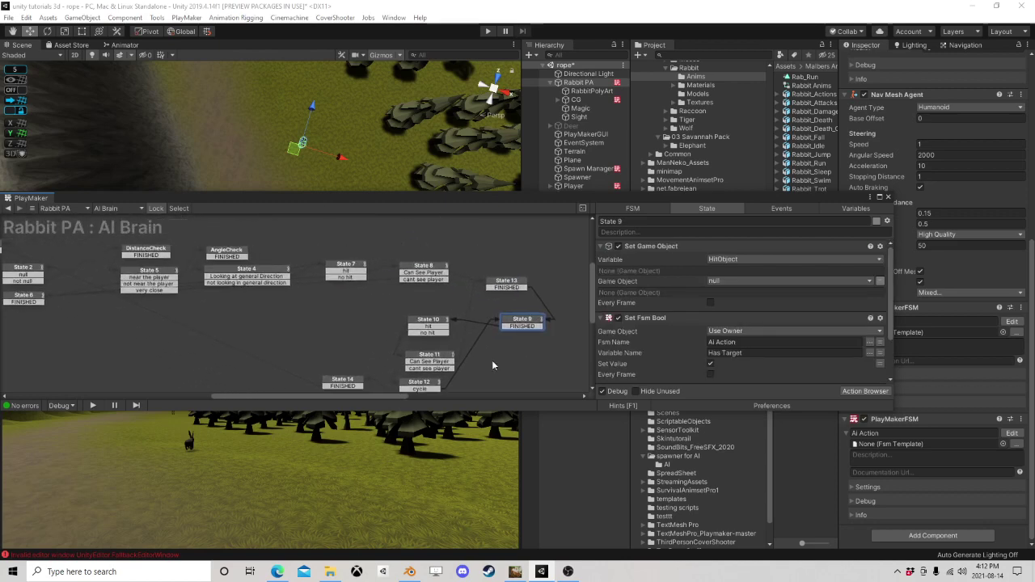
# Step: Close the FSM editor and play-test the rabbit's reaction to the player in the scene, ending play mode after the test
pyautogui.click(888, 198)
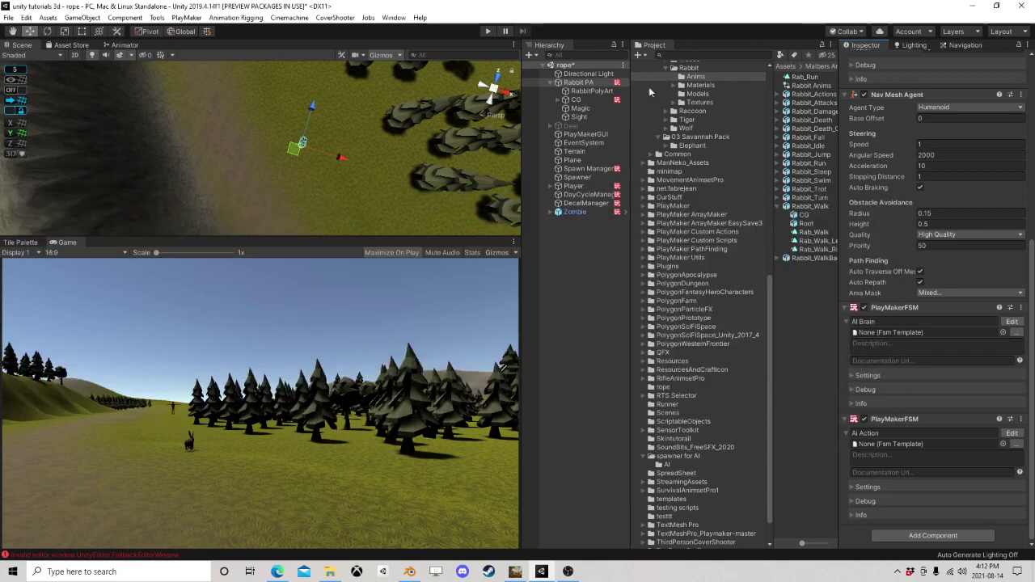
pyautogui.click(487, 31)
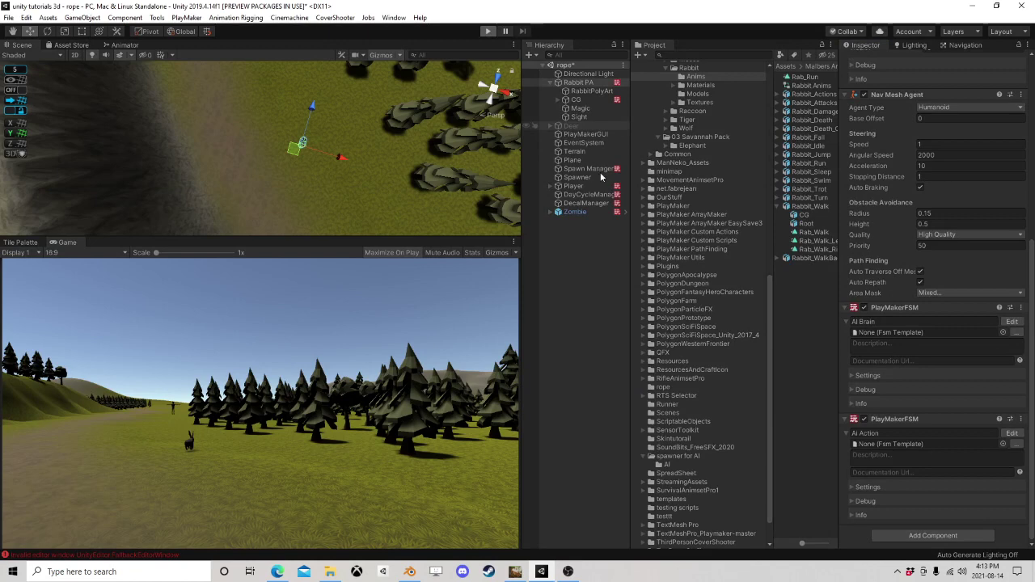
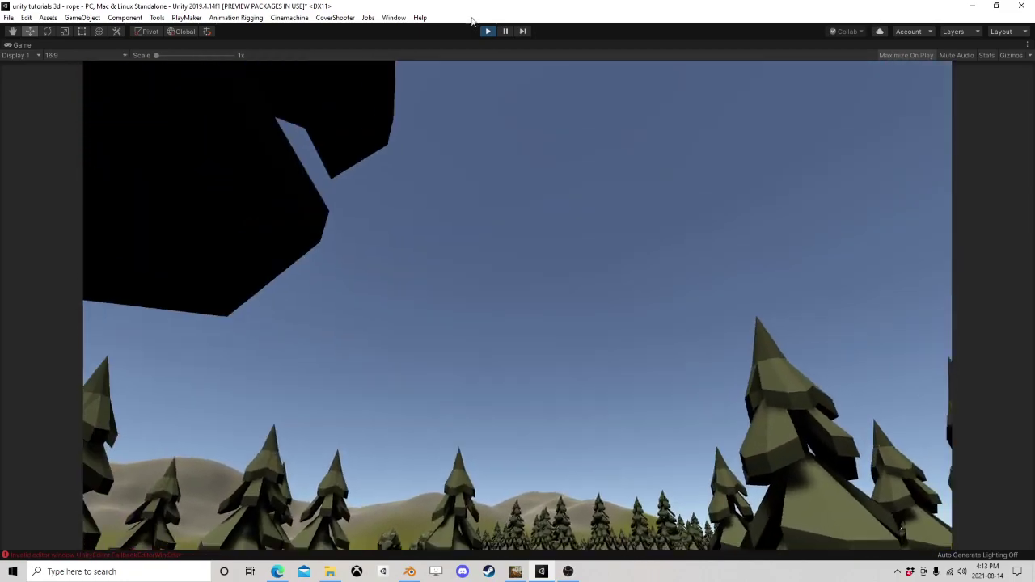
pyautogui.click(488, 30)
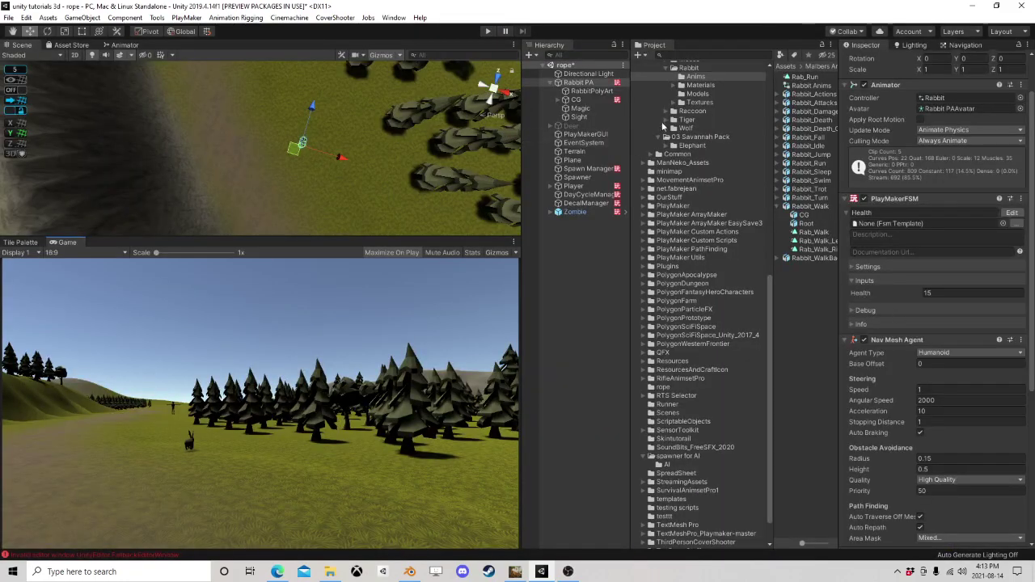
# Step: Open the rabbit's Ai Action FSM, inspect States 6, 7 and 8, and move State 8 lower below State 7
pyautogui.scroll(-6, 938, 319)
pyautogui.click(1012, 322)
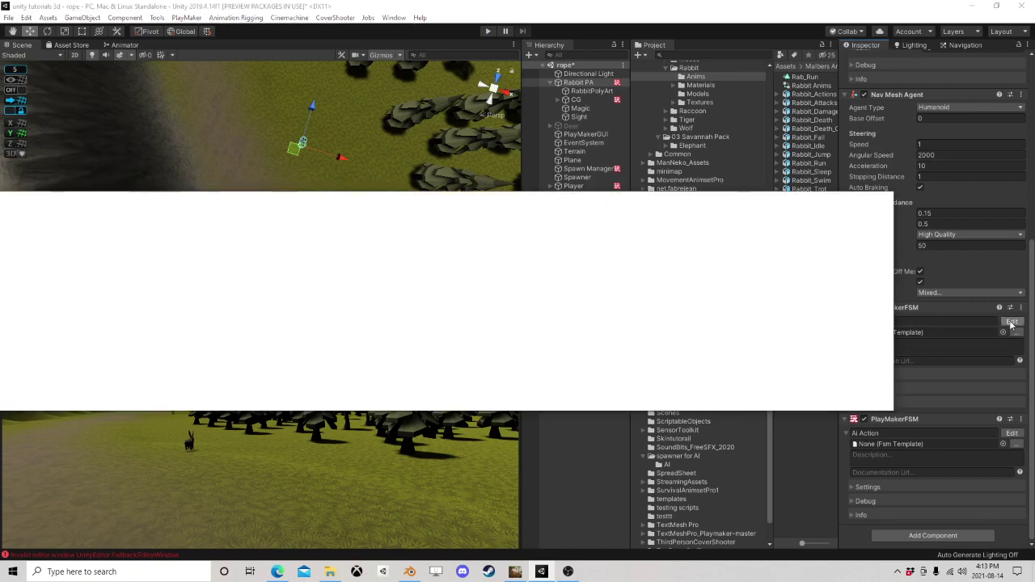
pyautogui.moveTo(207, 287); pyautogui.dragTo(325, 196, button='middle')
pyautogui.moveTo(450, 279); pyautogui.dragTo(341, 290, button='middle')
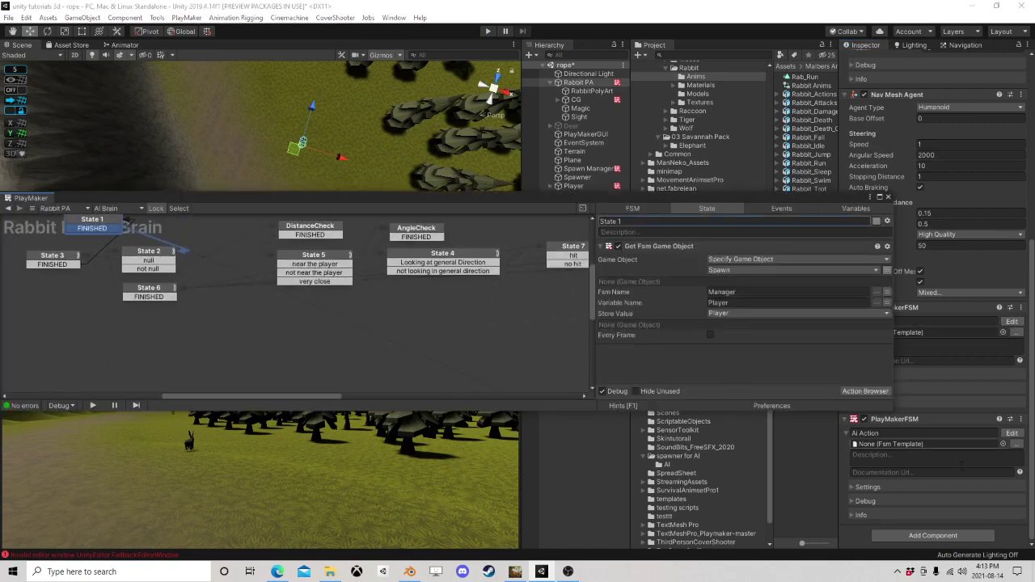
pyautogui.click(1012, 433)
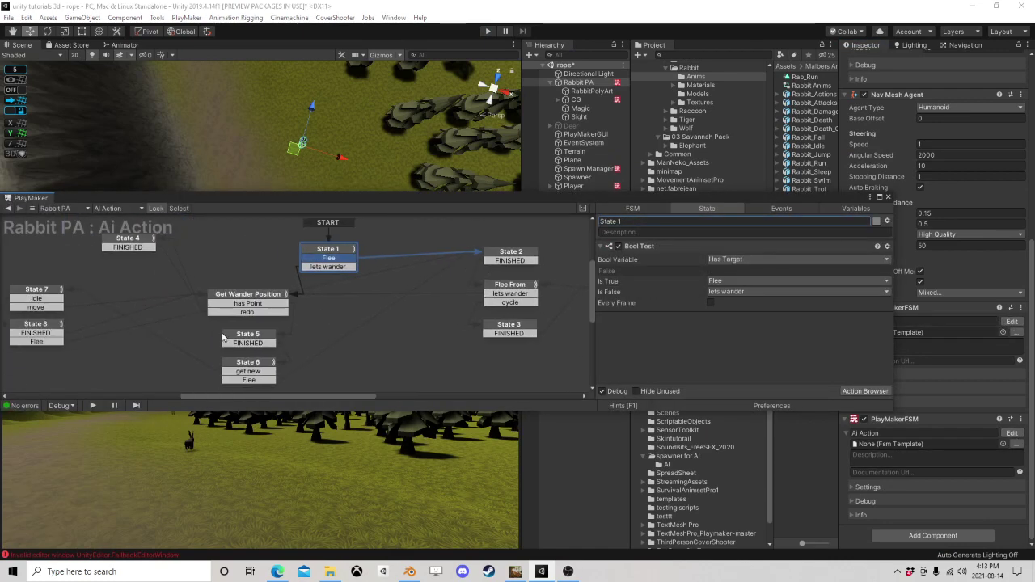
pyautogui.moveTo(224, 338); pyautogui.dragTo(411, 298, button='middle')
pyautogui.click(485, 330)
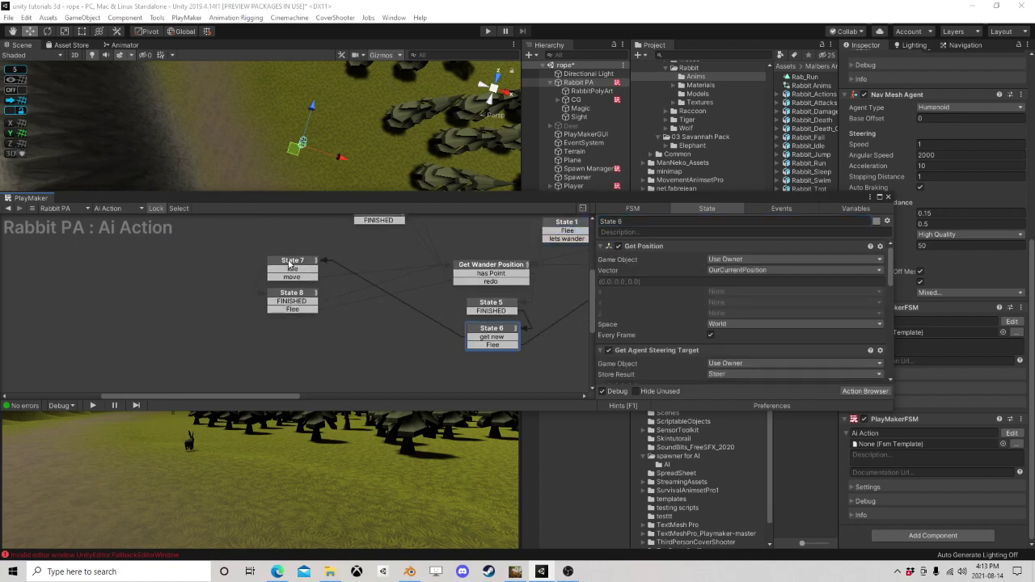
pyautogui.click(289, 263)
pyautogui.click(296, 302)
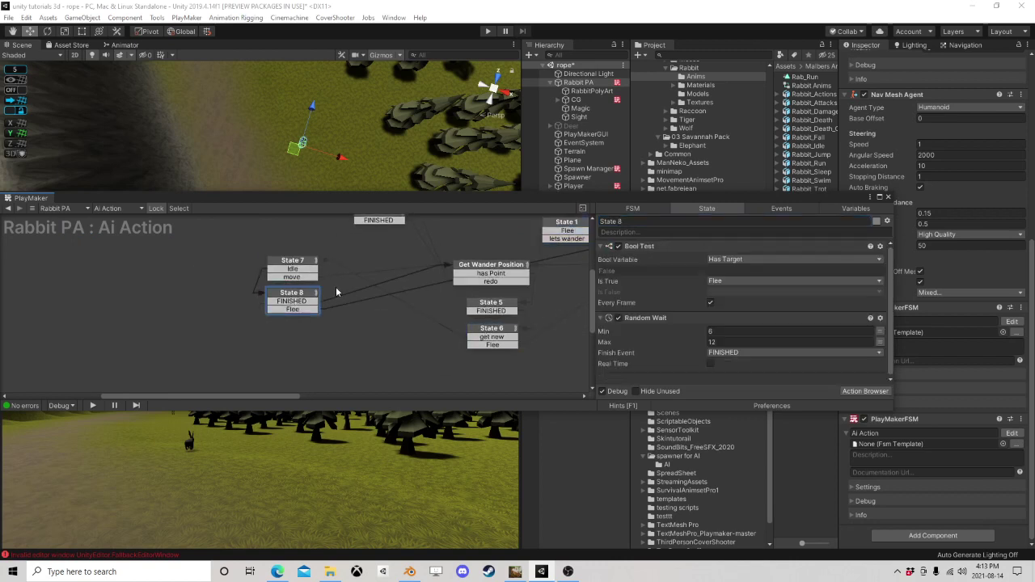
pyautogui.moveTo(299, 299); pyautogui.dragTo(300, 322)
# Step: Copy the Set Agent Maximum Speed and Set Animator Float actions from State 5 of Ai Action
pyautogui.moveTo(479, 276); pyautogui.dragTo(283, 285, button='middle')
pyautogui.click(277, 289)
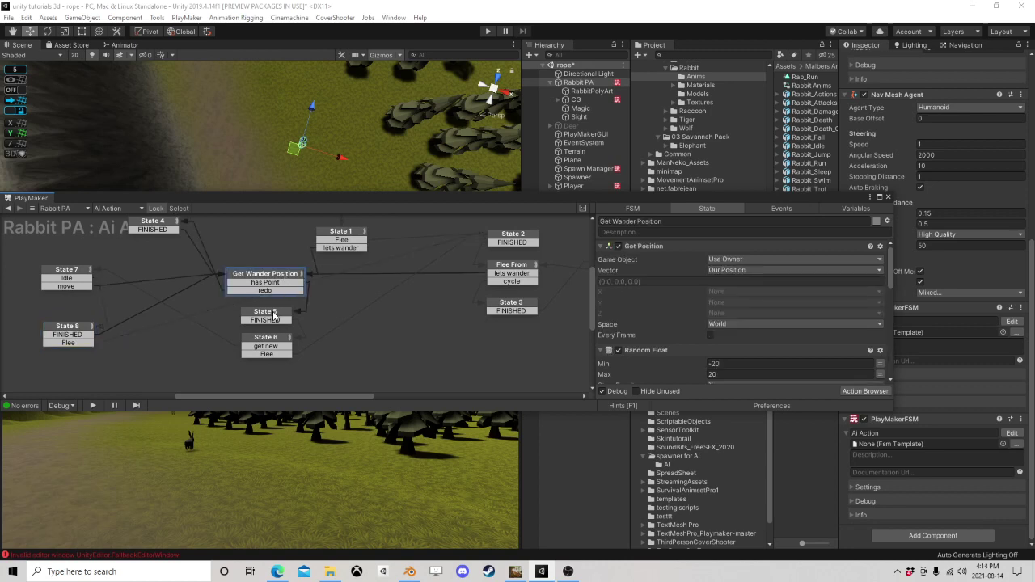
pyautogui.click(263, 318)
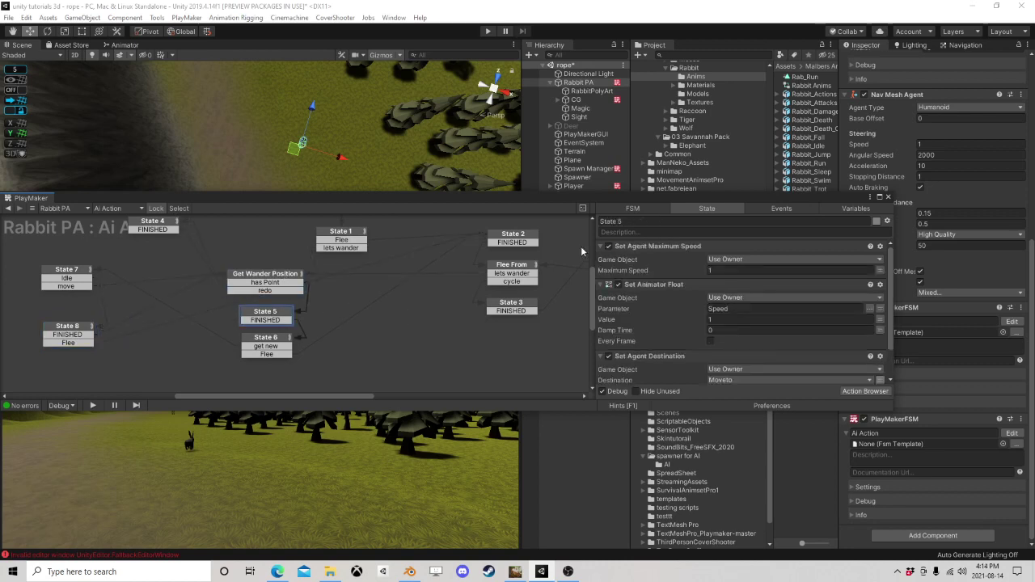
pyautogui.click(659, 248)
pyautogui.keyDown('ctrl'); pyautogui.click(657, 285); pyautogui.keyUp('ctrl')
pyautogui.rightClick(657, 285)
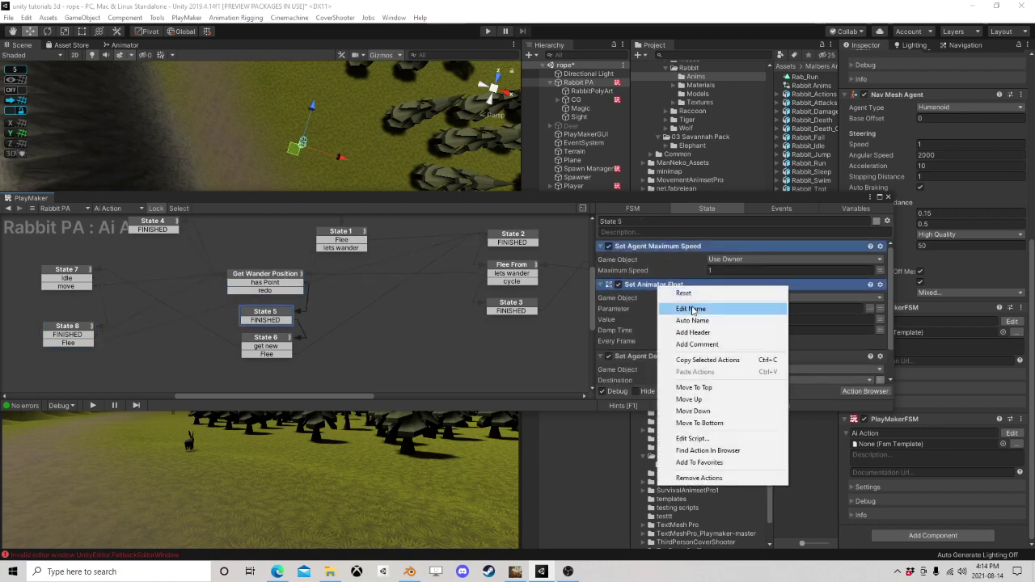
pyautogui.click(673, 360)
# Step: Paste the copied actions before State 8's Bool Test and set both Maximum Speed and the Speed parameter's Value to 0
pyautogui.moveTo(126, 331); pyautogui.dragTo(349, 274, button='middle')
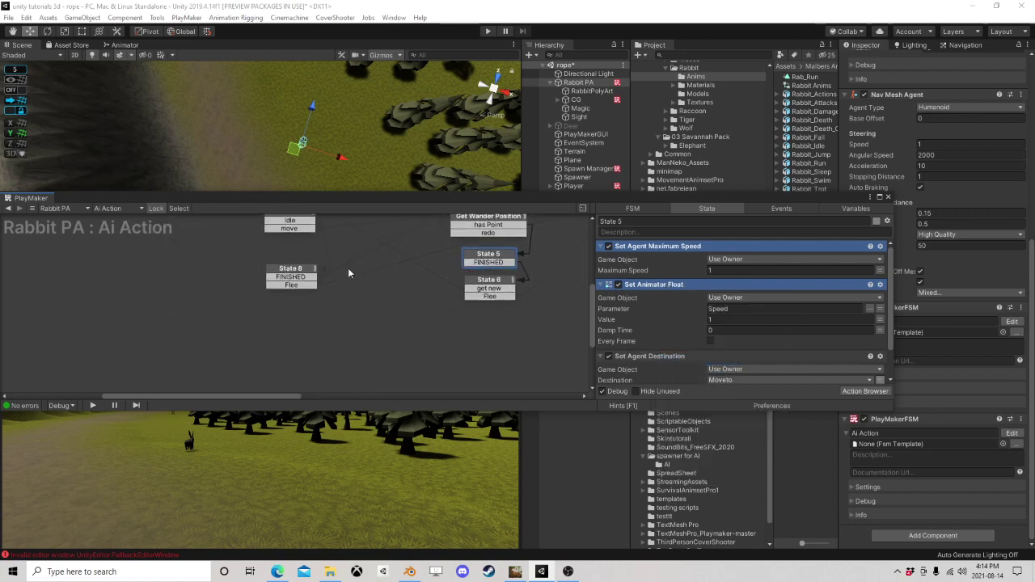
pyautogui.click(278, 274)
pyautogui.rightClick(640, 245)
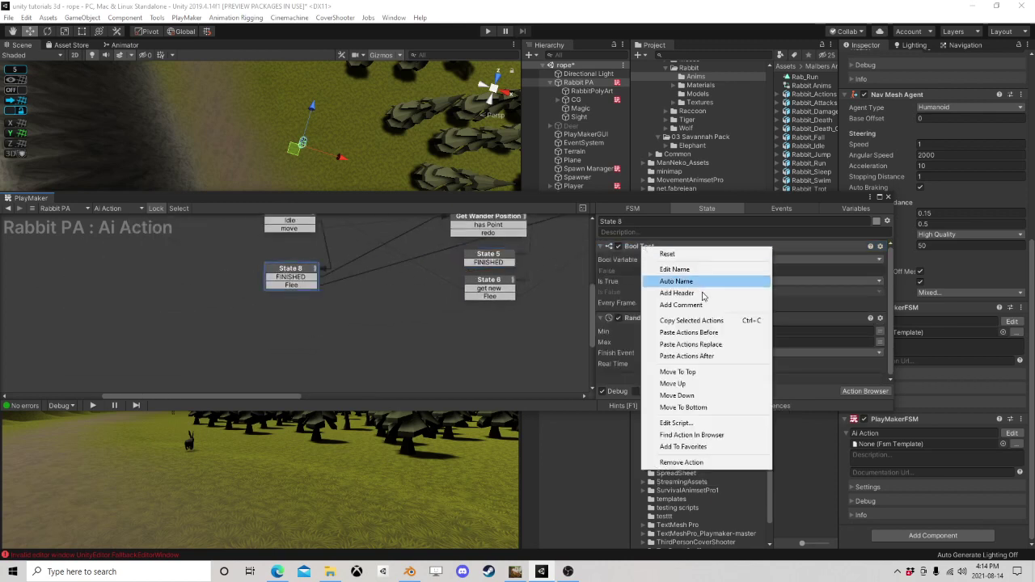
pyautogui.click(703, 333)
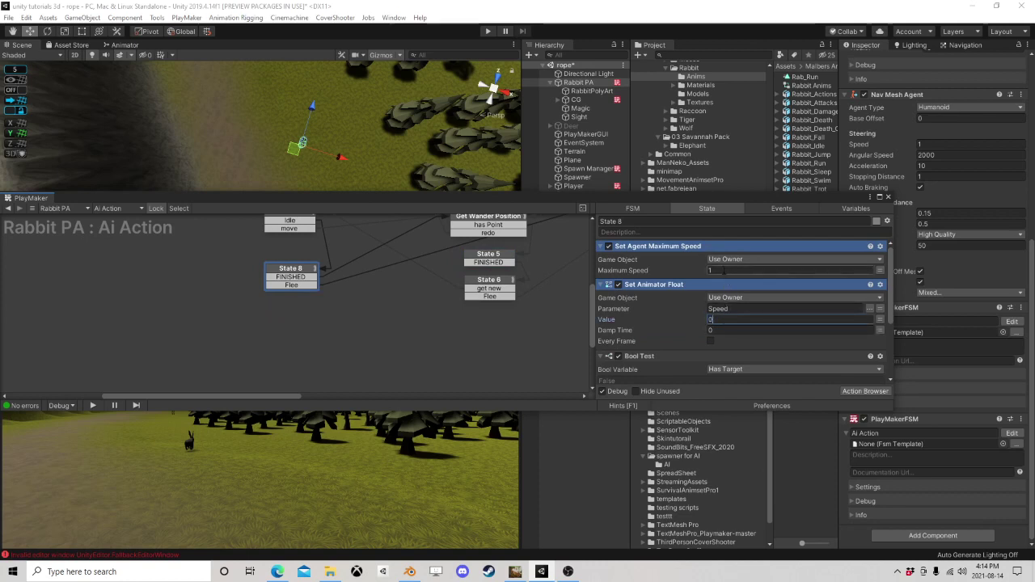
pyautogui.click(724, 272)
pyautogui.write('0')
pyautogui.moveTo(356, 270); pyautogui.dragTo(331, 324, button='middle')
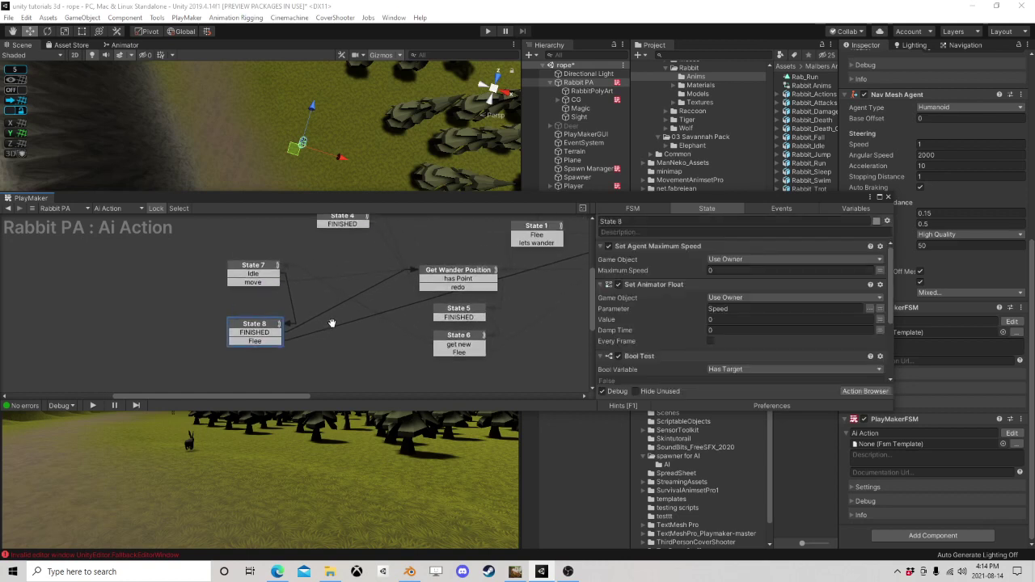
# Step: Check State 8's FINISHED transition against the actions in Get Wander Position and State 5
pyautogui.click(294, 331)
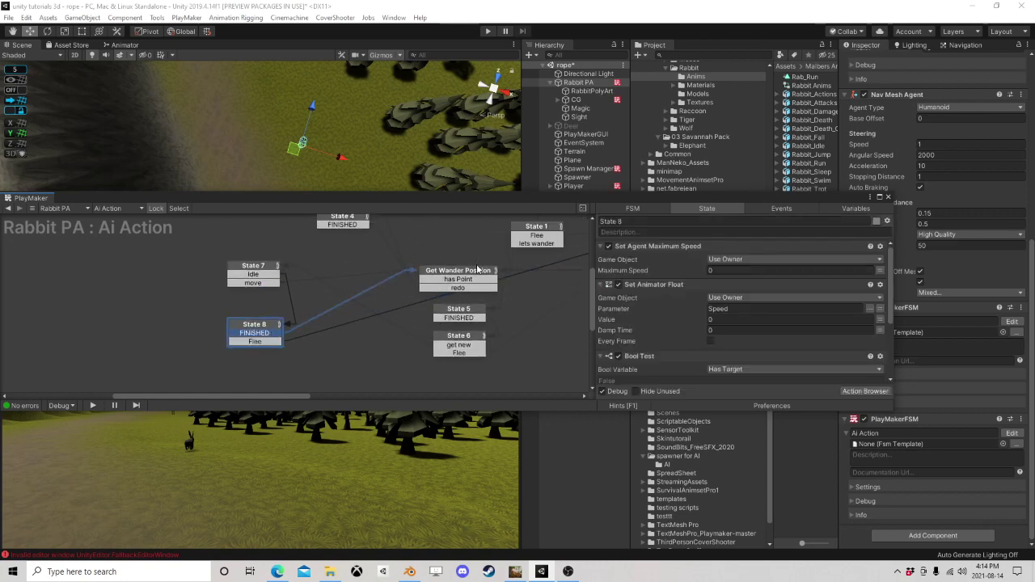
pyautogui.click(477, 272)
pyautogui.scroll(-6, 652, 319)
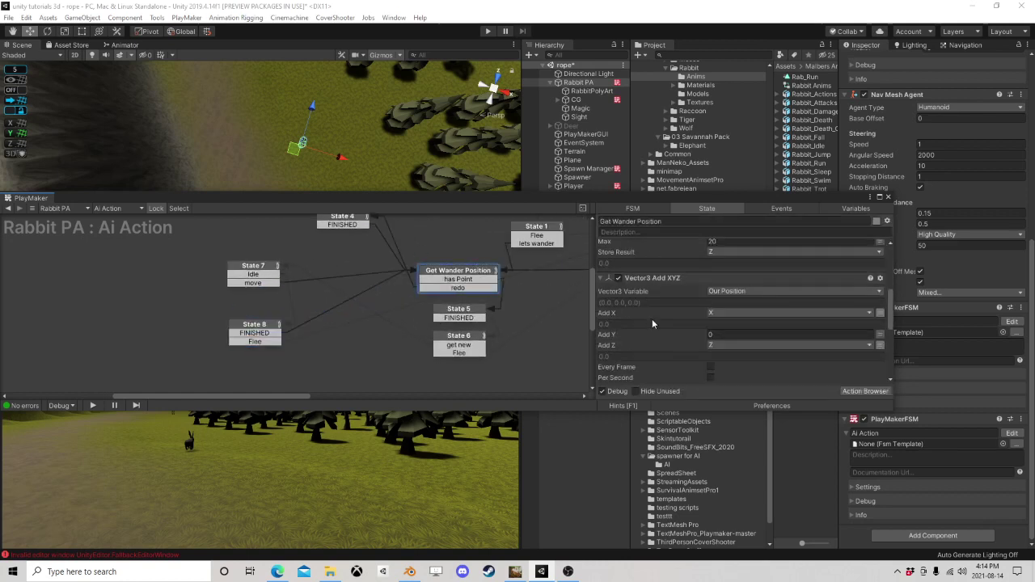
pyautogui.click(265, 334)
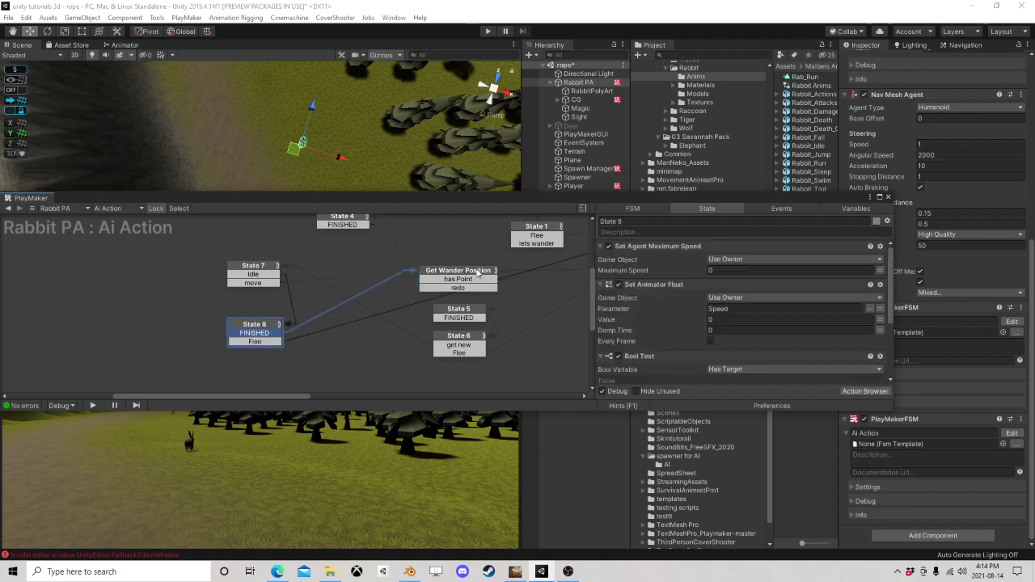
pyautogui.click(469, 287)
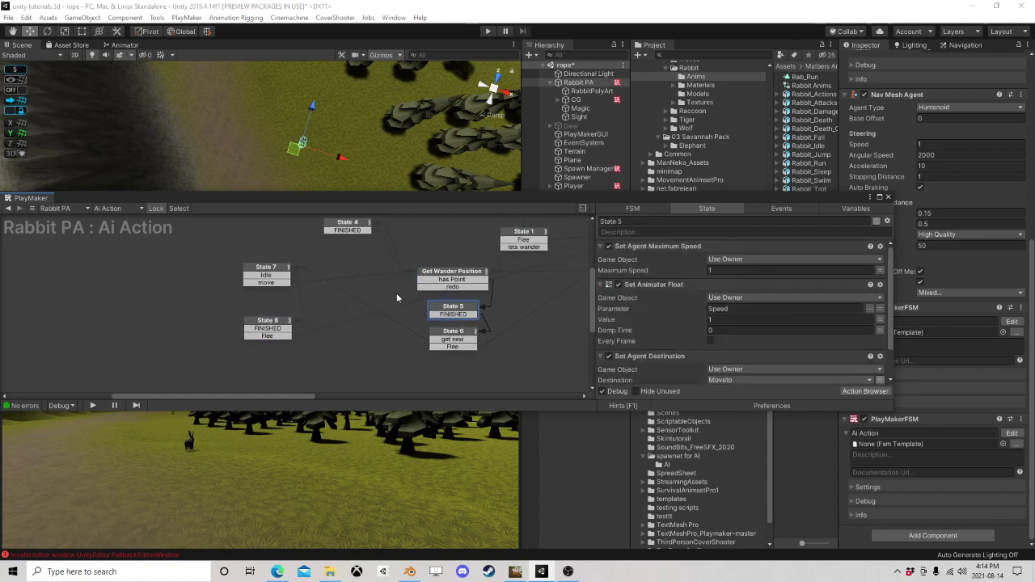
pyautogui.scroll(-2, 397, 292)
pyautogui.click(268, 335)
# Step: Move State 8 further down and add a new State 9 beneath State 7, linked from State 7's Idle transition
pyautogui.moveTo(276, 314); pyautogui.dragTo(274, 346)
pyautogui.click(275, 279)
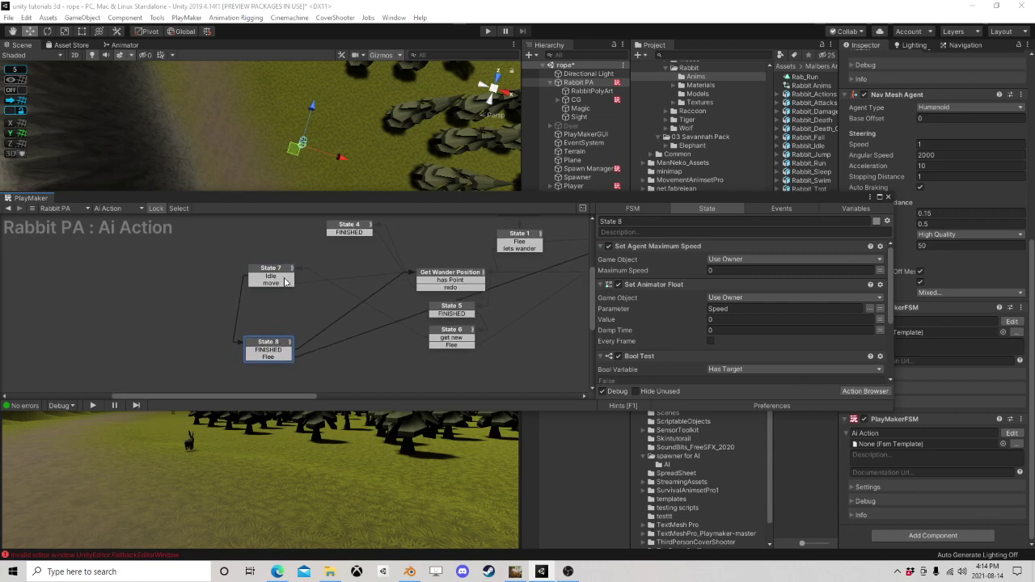
pyautogui.click(265, 304)
pyautogui.keyDown('ctrl'); pyautogui.click(265, 303); pyautogui.keyUp('ctrl')
pyautogui.moveTo(285, 304); pyautogui.dragTo(264, 304)
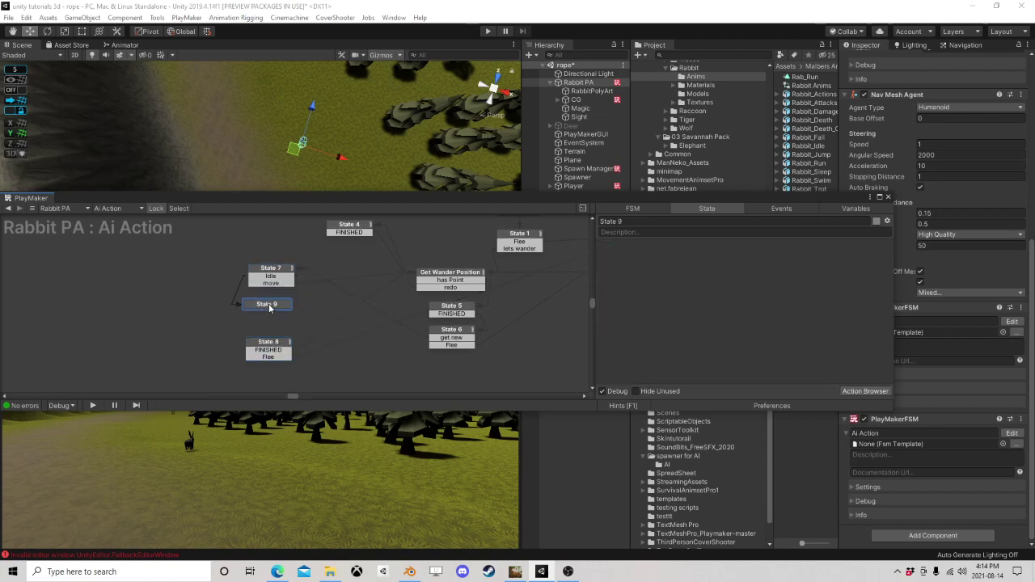
# Step: Add a Random Event action to State 9 and remove the mistakenly added Send Random Event action
pyautogui.click(862, 391)
pyautogui.write('ran')
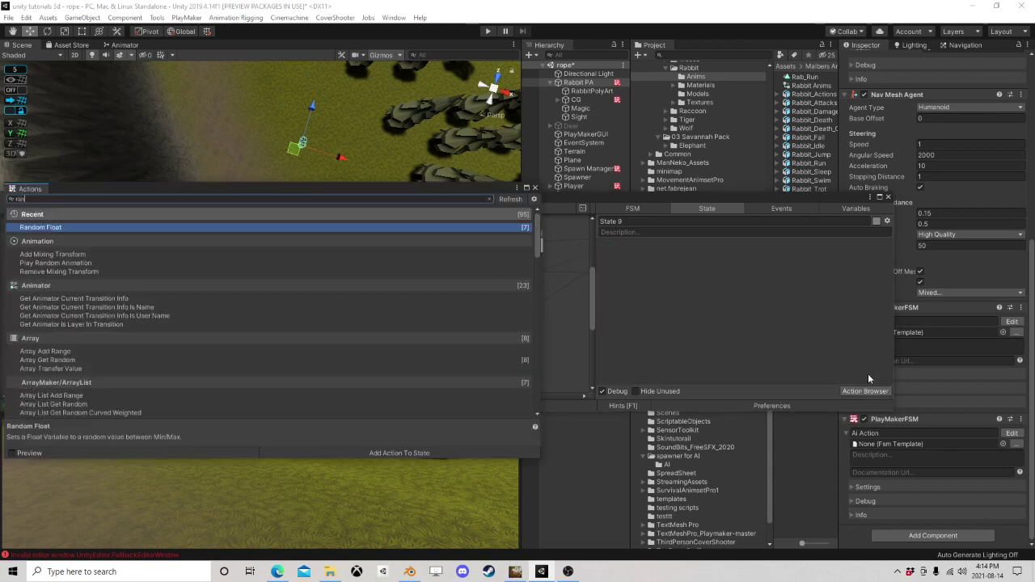
pyautogui.write('dom even')
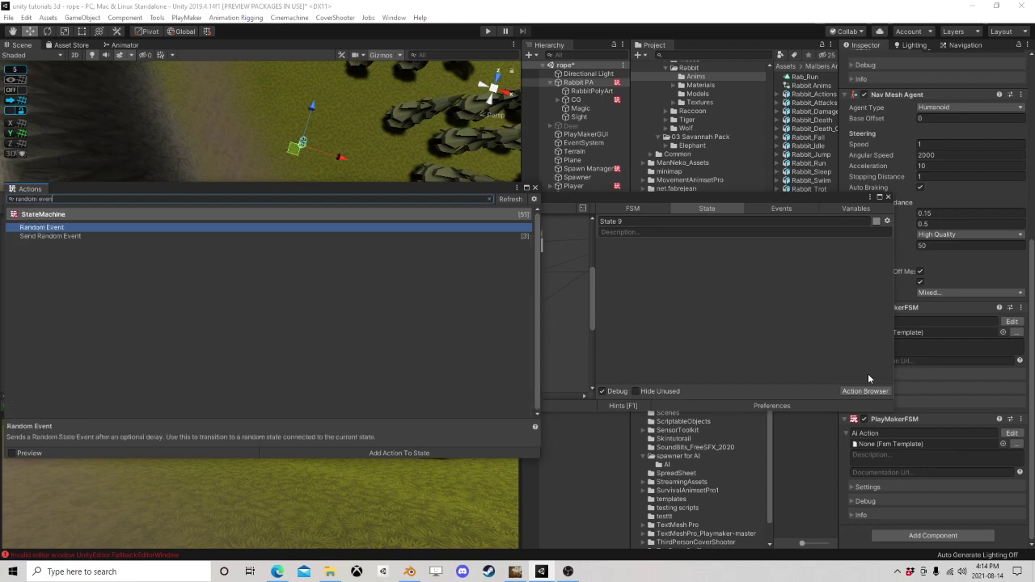
pyautogui.press('Return')
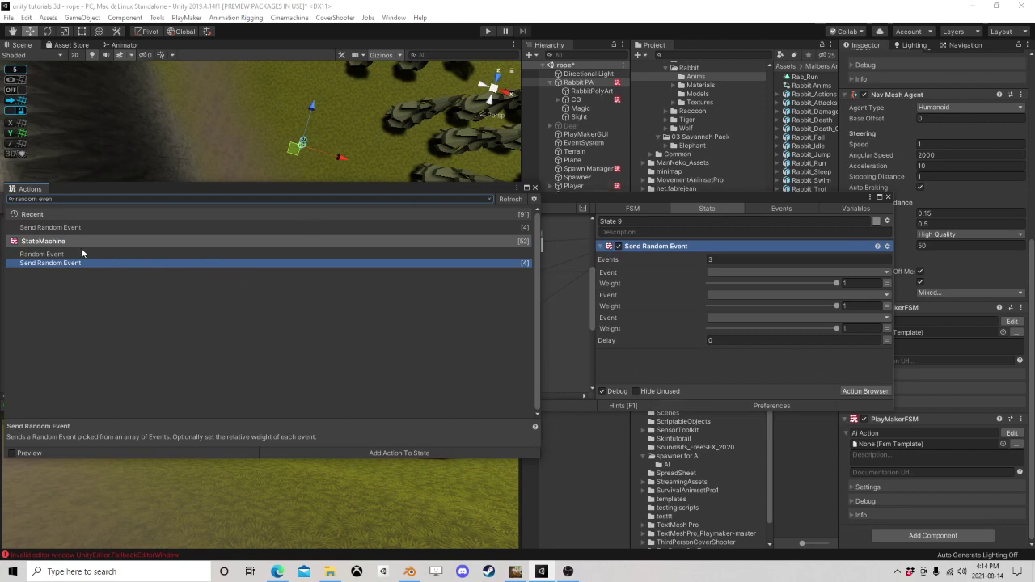
pyautogui.doubleClick(36, 254)
pyautogui.click(535, 188)
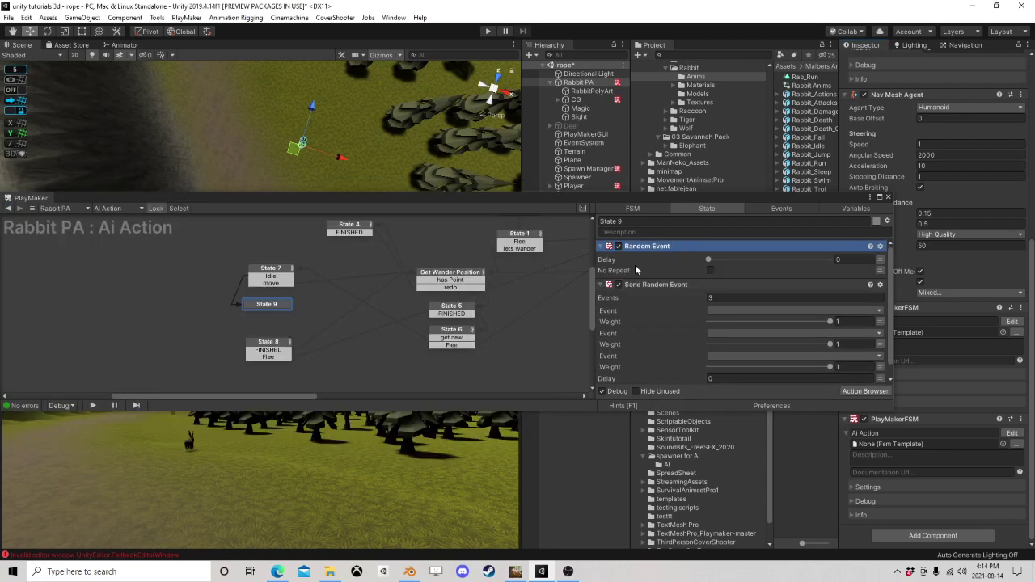
pyautogui.click(659, 284)
pyautogui.press('Delete')
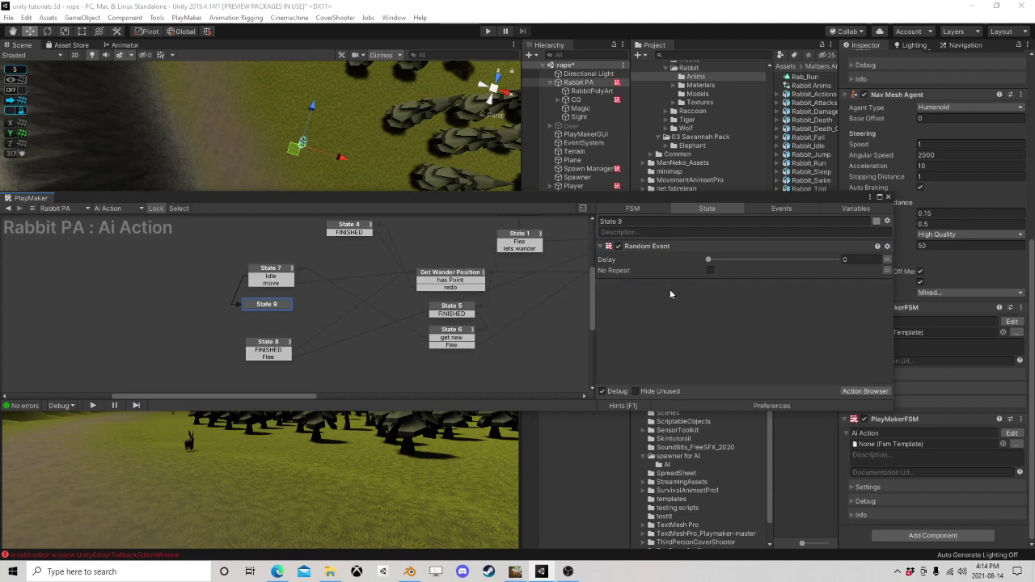
# Step: Move the FSM editor aside, expand Rabbit_Actions in a widened asset list, and preview its animation clips, including Rab_Drink
pyautogui.rightClick(267, 306)
pyautogui.click(717, 200)
pyautogui.moveTo(716, 198); pyautogui.dragTo(363, 149)
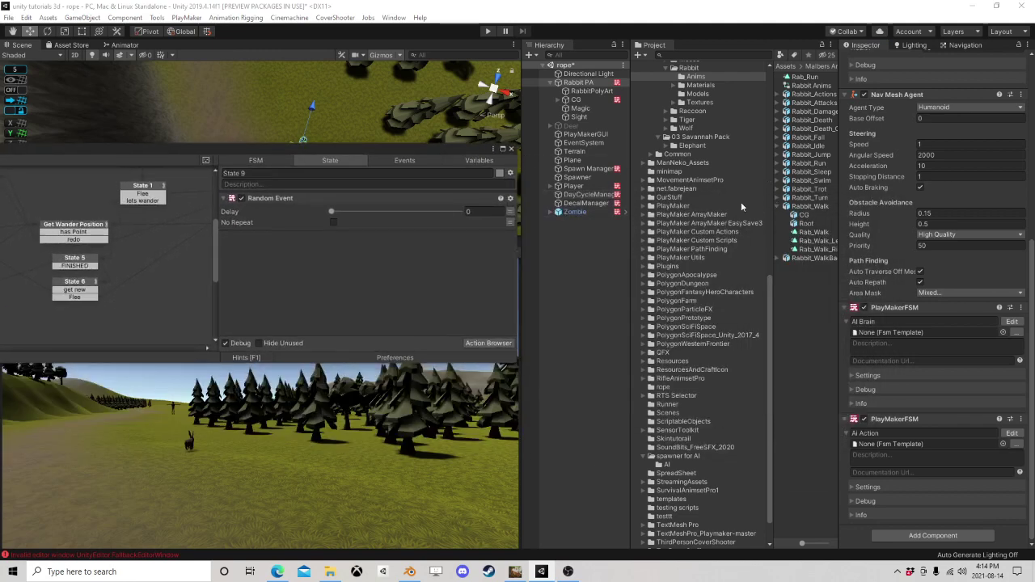
pyautogui.click(779, 93)
pyautogui.moveTo(773, 113); pyautogui.dragTo(690, 121)
pyautogui.click(734, 154)
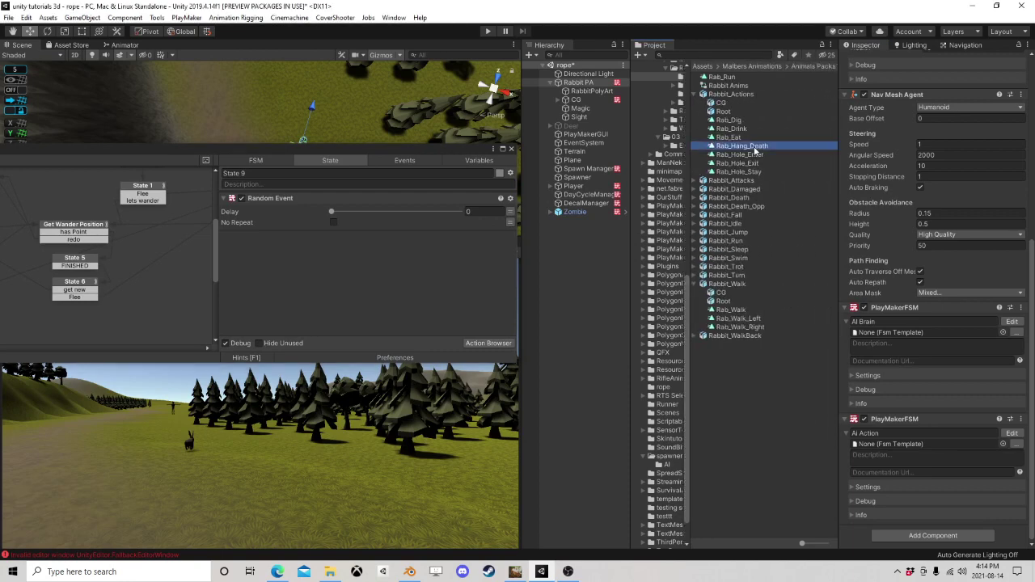
pyautogui.press('Down')
pyautogui.press('Down')
pyautogui.click(730, 129)
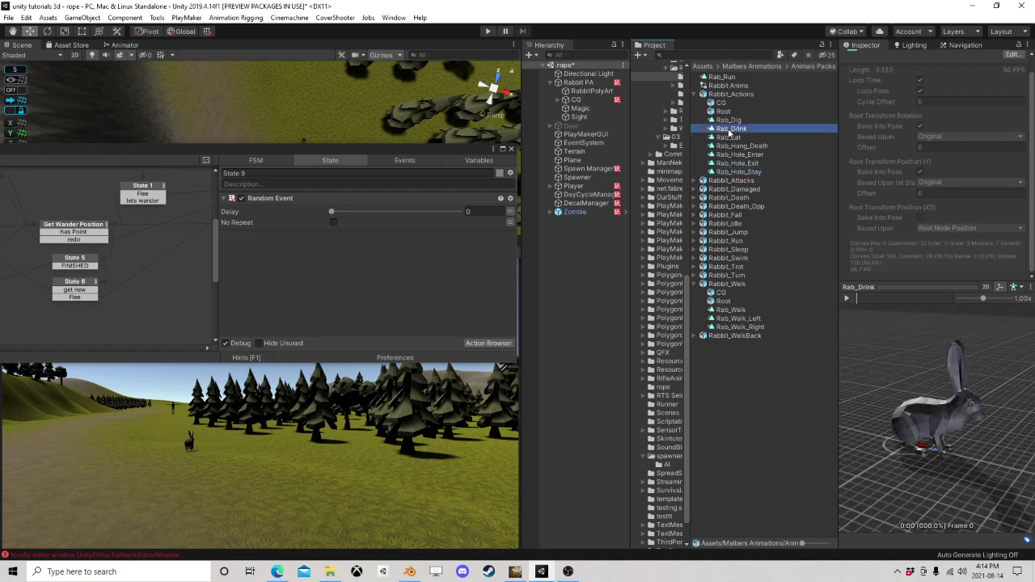
# Step: Play the animation previews of the Rab_Drink and Rab_Dig clips in Rabbit_Actions
pyautogui.click(847, 298)
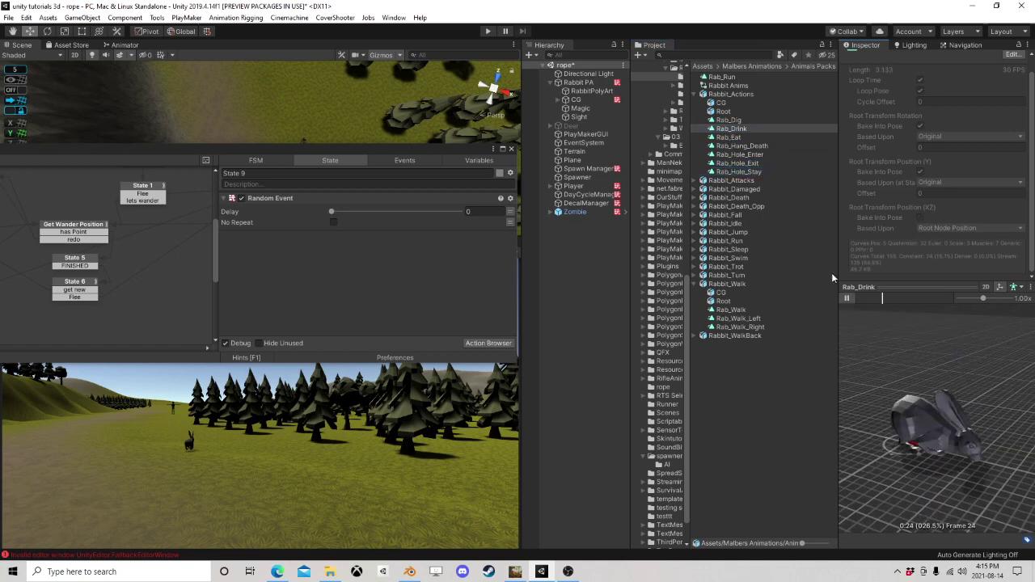
pyautogui.click(735, 121)
pyautogui.click(847, 298)
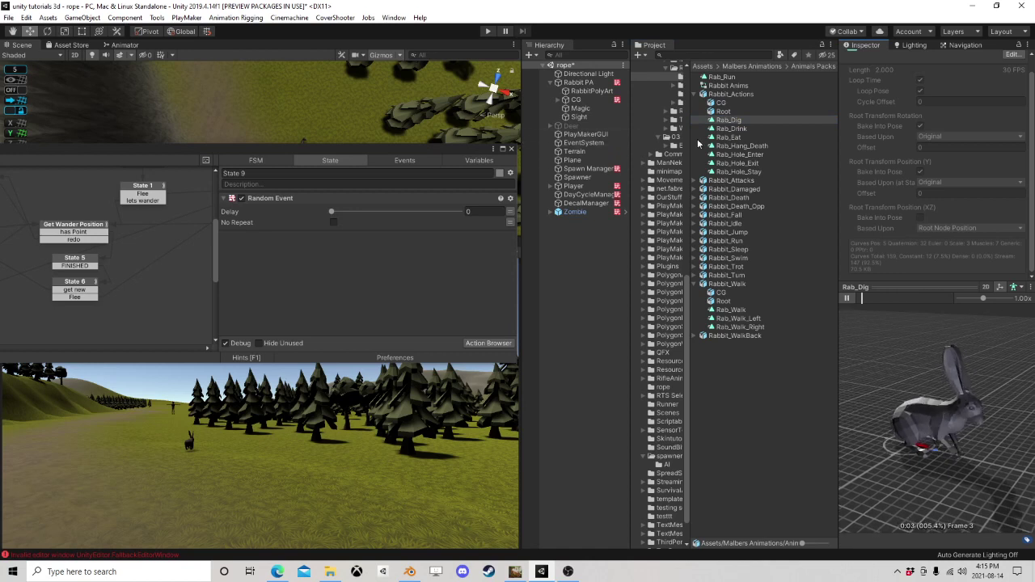
# Step: Expand Rabbit_Idle and preview the grooming clips Rab_Grooming_Loop01, Rab_Grooming_Loop02 and Rab_Grooming_Loop03
pyautogui.click(696, 224)
pyautogui.click(751, 250)
pyautogui.click(847, 297)
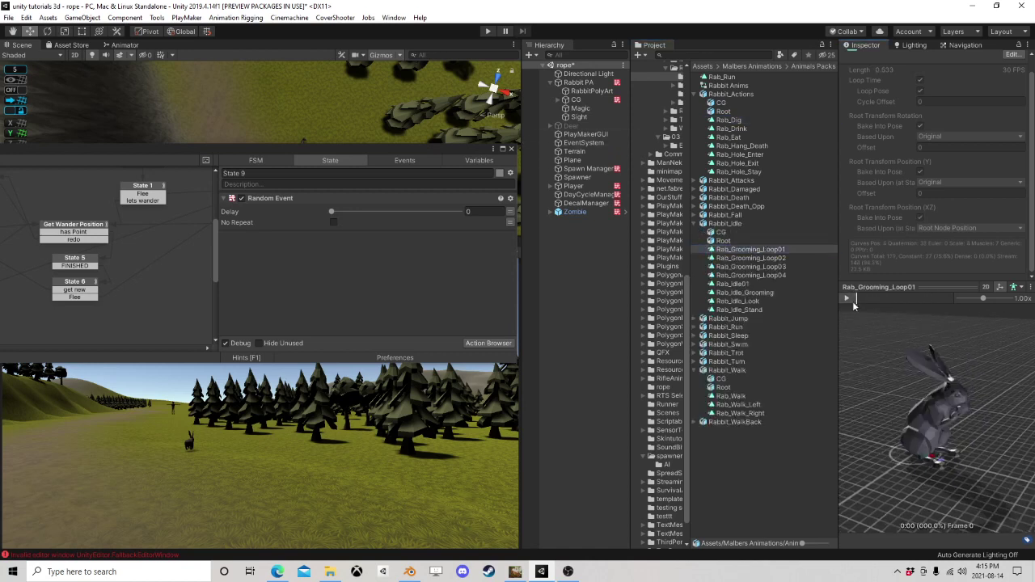
pyautogui.click(761, 258)
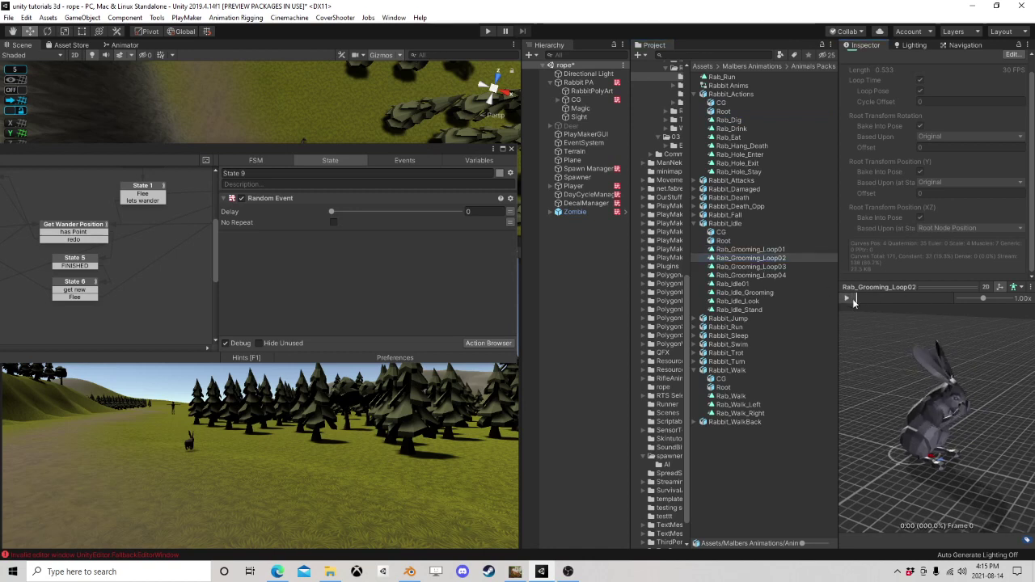
pyautogui.click(764, 267)
pyautogui.click(848, 298)
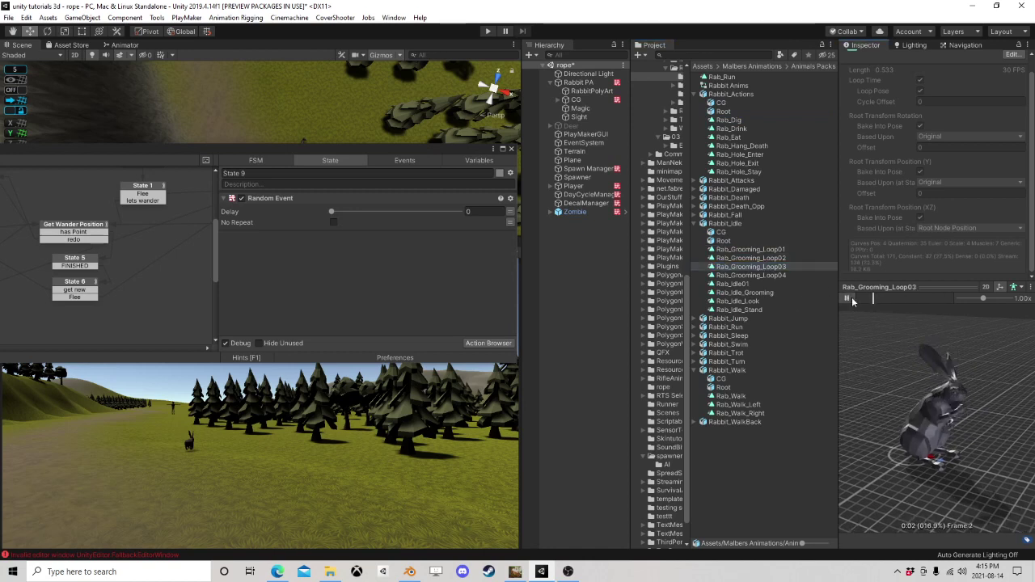
# Step: Look through the Rab_Idle01 clip and play the previews of Rab_Idle_Grooming and Rab_Idle_Look
pyautogui.click(757, 285)
pyautogui.click(754, 293)
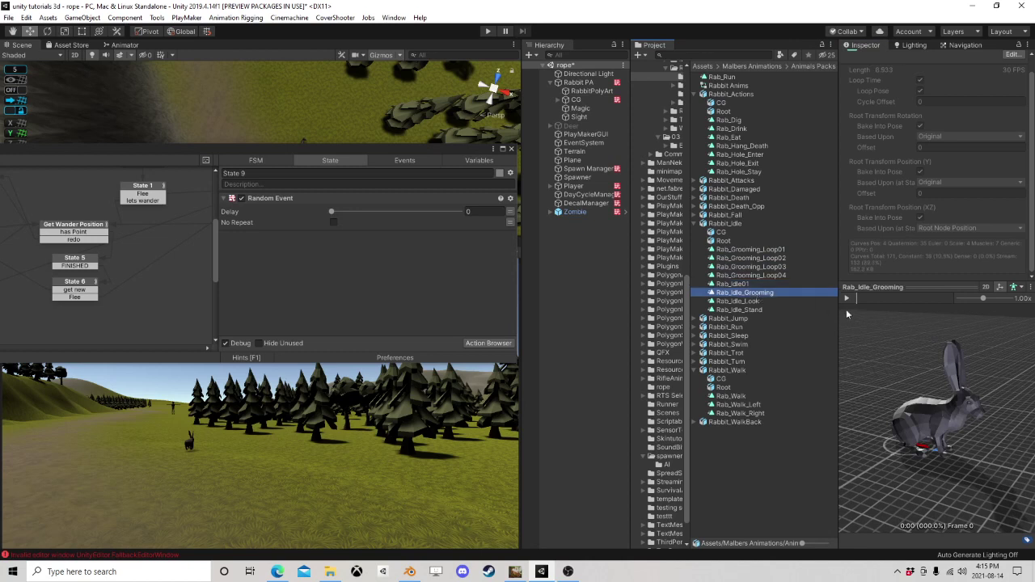
pyautogui.click(847, 297)
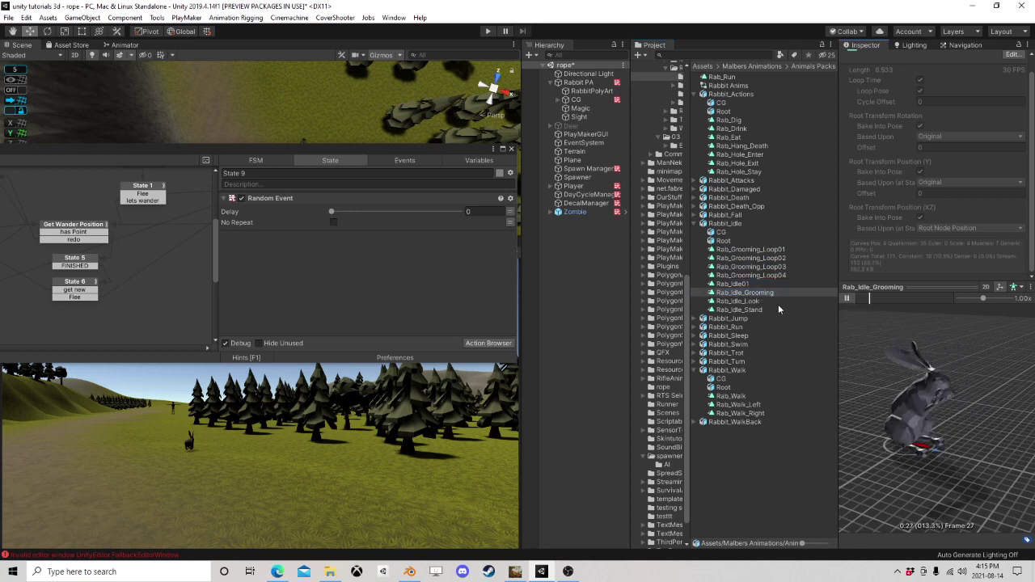
pyautogui.click(738, 301)
pyautogui.click(848, 297)
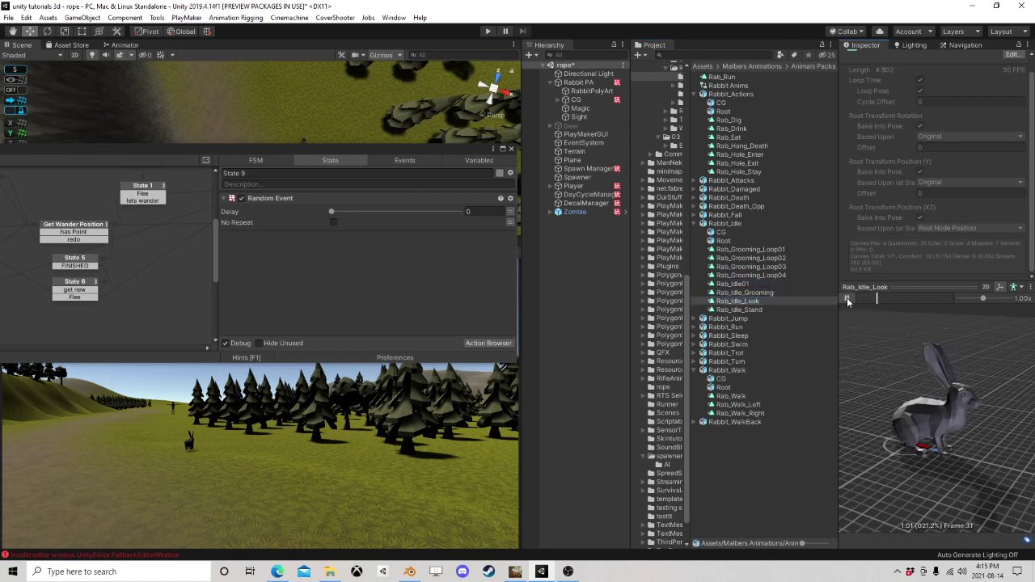
# Step: Show the rabbit's Animator graph with the FSM editor moved clear of it, and preview the Rab_Idle_Stand clip
pyautogui.click(153, 44)
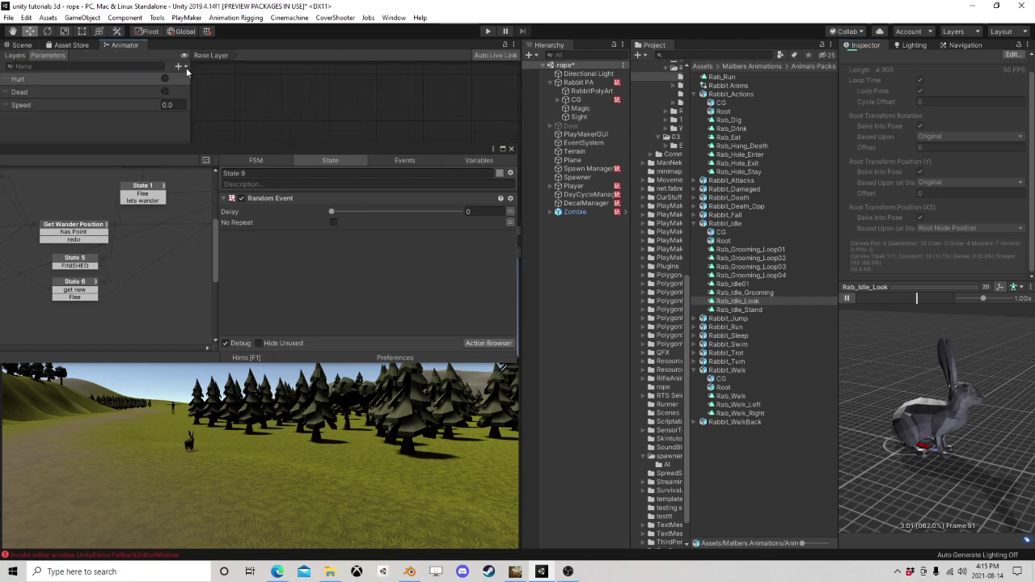
pyautogui.moveTo(296, 150); pyautogui.dragTo(360, 303)
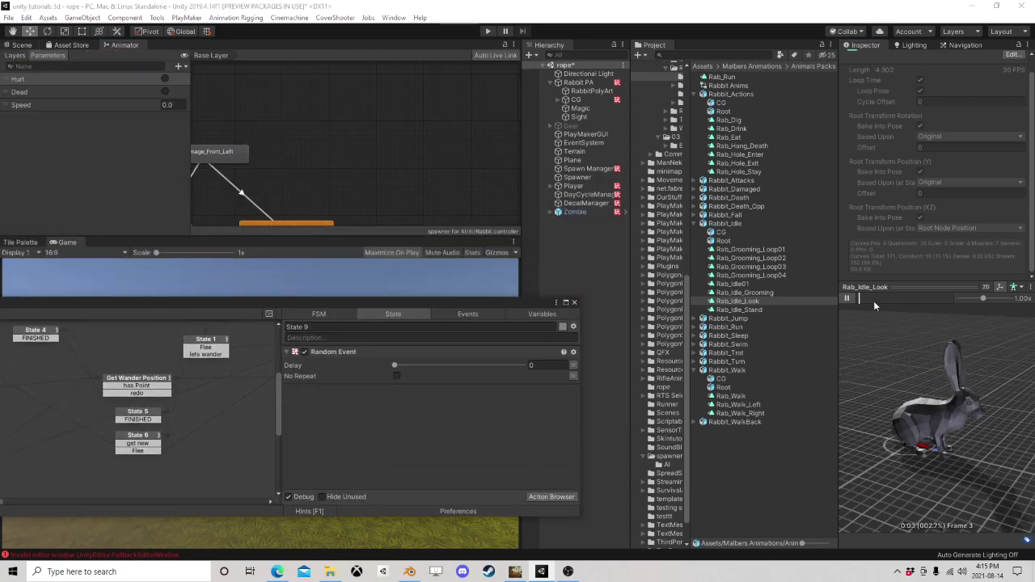
pyautogui.click(749, 310)
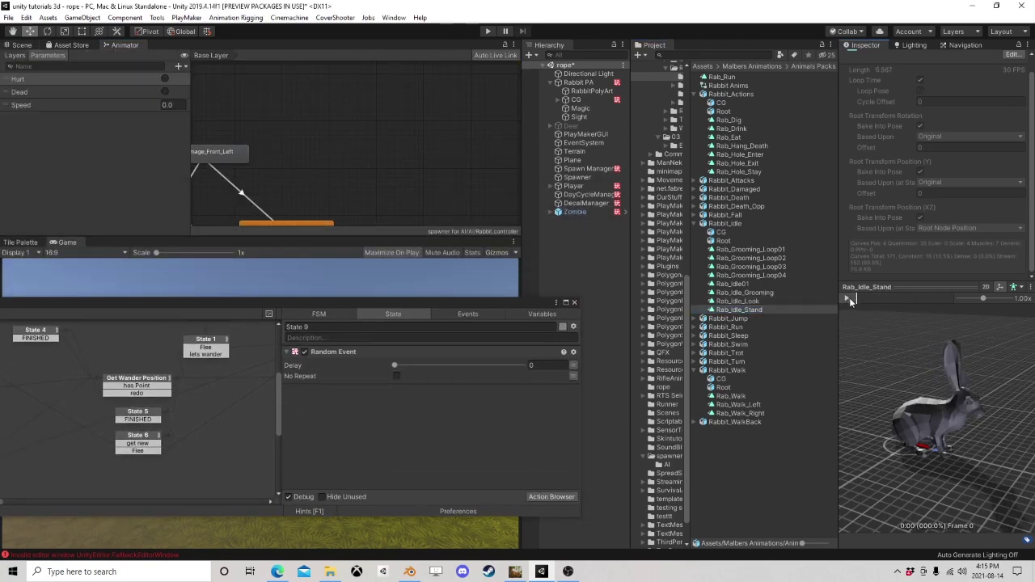
pyautogui.click(847, 299)
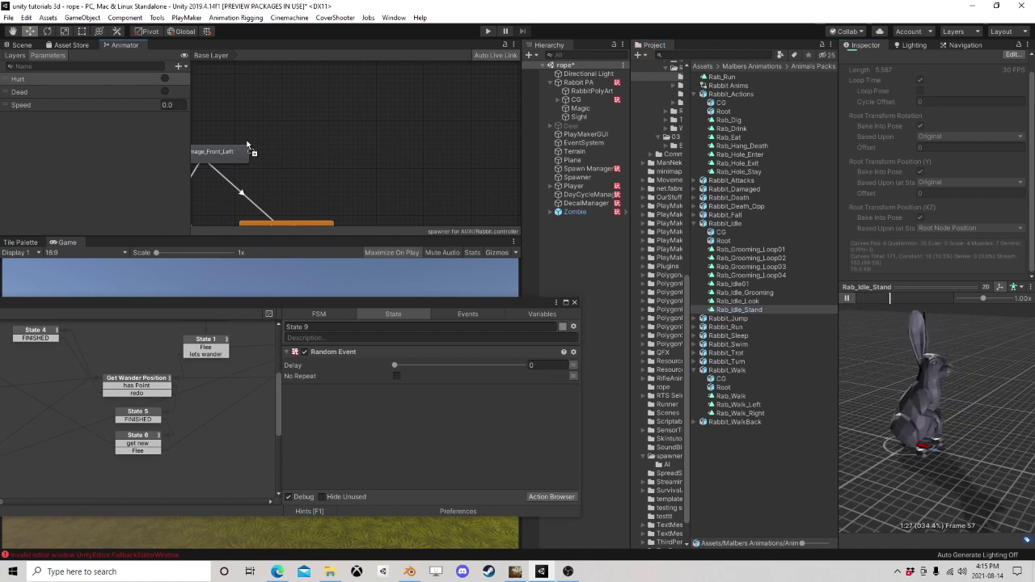
# Step: Add the Rab_Idle_Stand, Rab_Grooming_Loop01 and Rab_Eat animation clips as states in the rabbit's animator graph
pyautogui.moveTo(247, 144); pyautogui.dragTo(264, 104)
pyautogui.moveTo(751, 250); pyautogui.dragTo(401, 103)
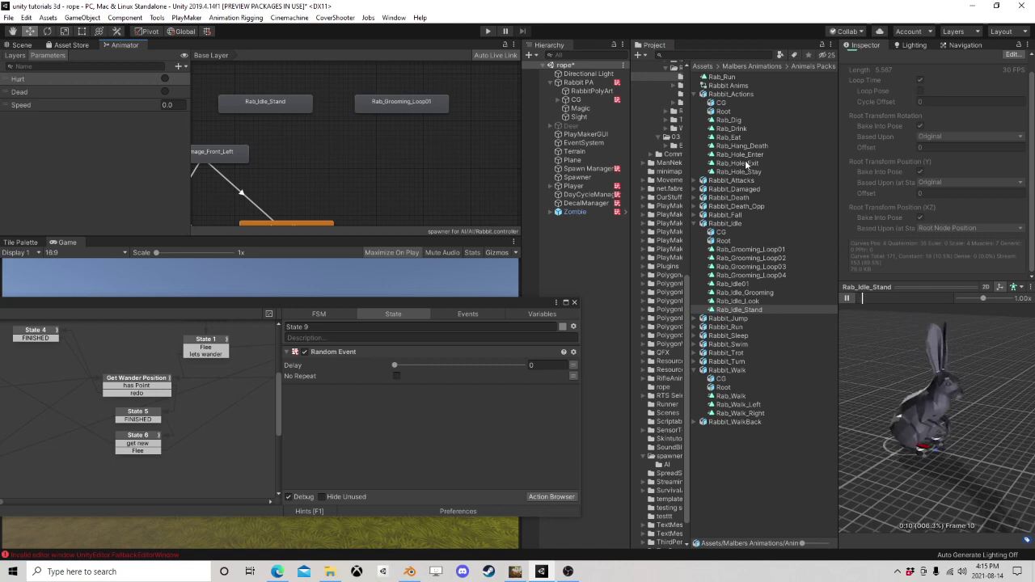
pyautogui.click(732, 139)
pyautogui.click(848, 298)
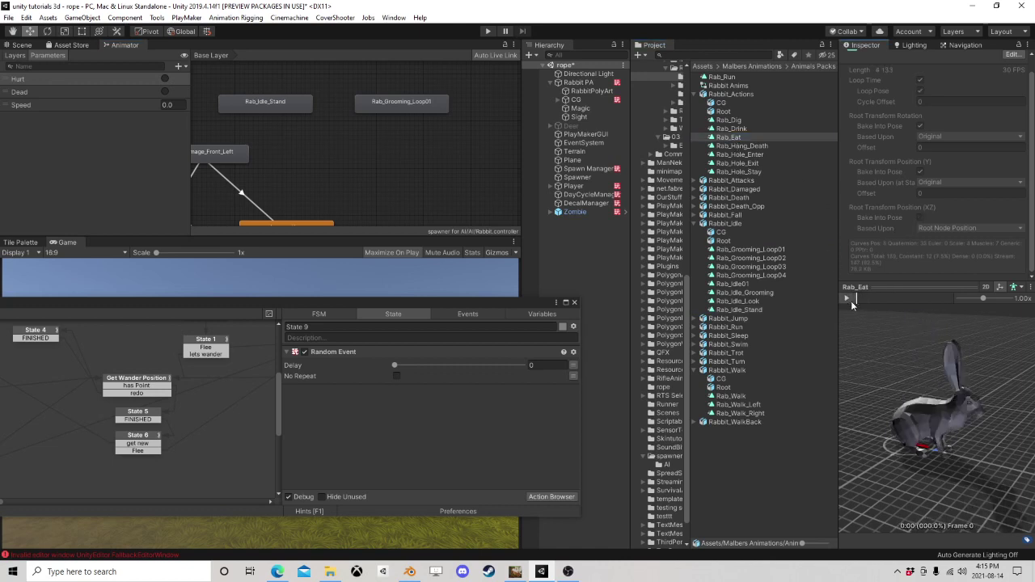
pyautogui.moveTo(730, 139); pyautogui.dragTo(331, 81)
pyautogui.click(735, 128)
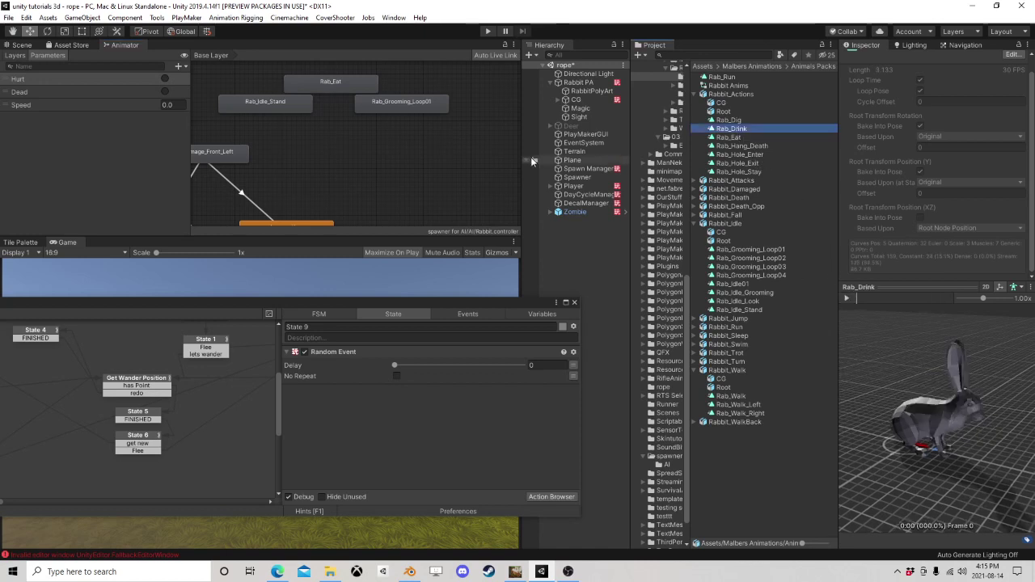
# Step: Stack Rab_Grooming_Loop01, Rab_Eat and Rab_Idle_Stand in one column in the animator graph, and close the floating PlayMaker editor
pyautogui.moveTo(277, 116); pyautogui.dragTo(387, 150, button='middle')
pyautogui.scroll(-5, 387, 149)
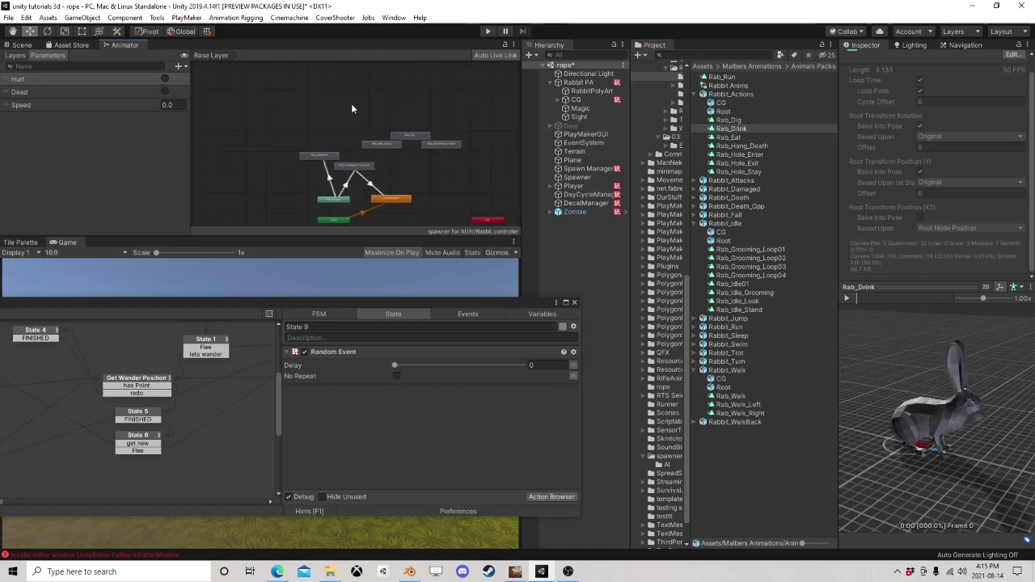
pyautogui.scroll(4, 397, 138)
pyautogui.moveTo(416, 128); pyautogui.dragTo(365, 122)
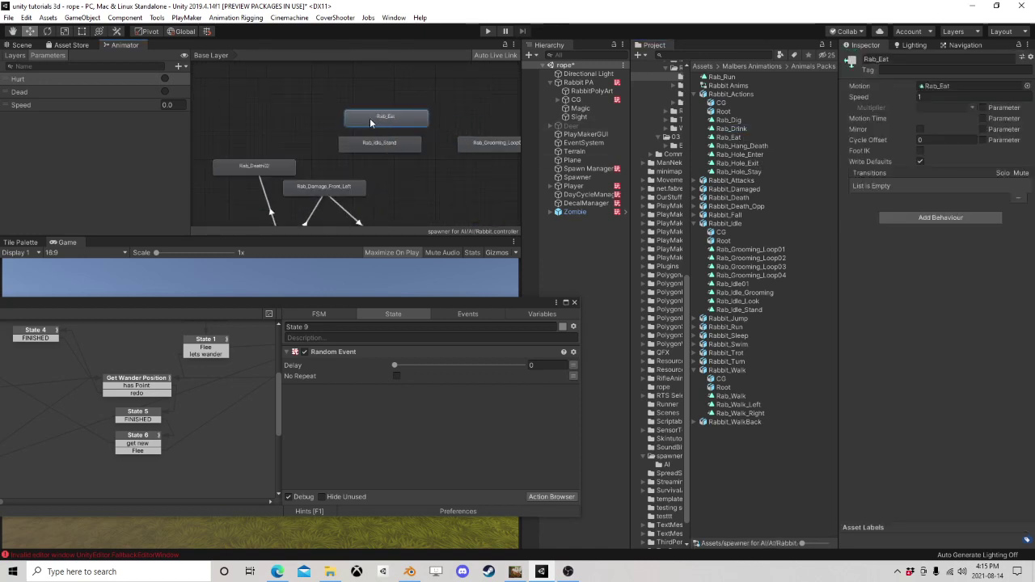
pyautogui.moveTo(477, 143); pyautogui.dragTo(362, 88)
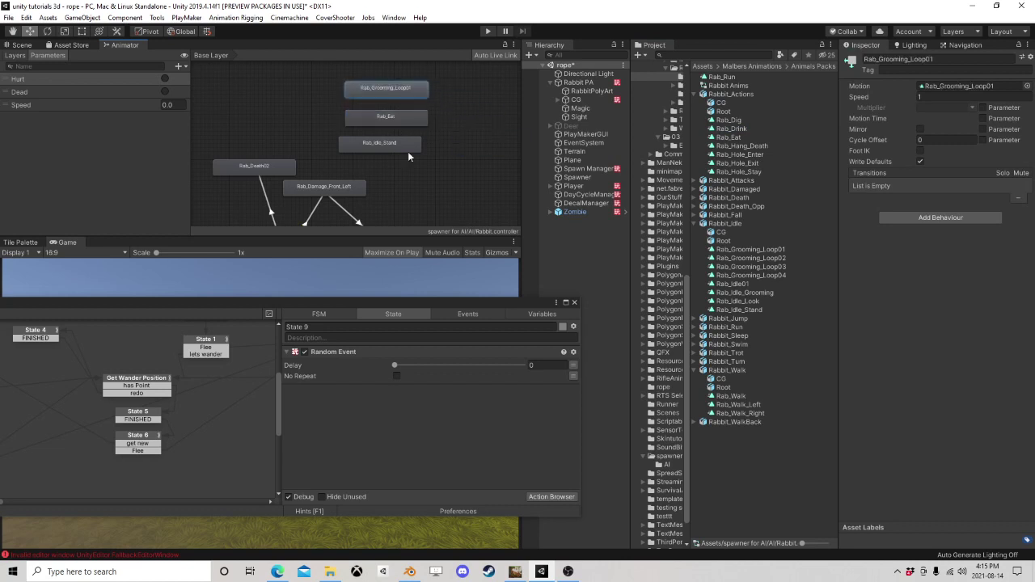
pyautogui.click(574, 303)
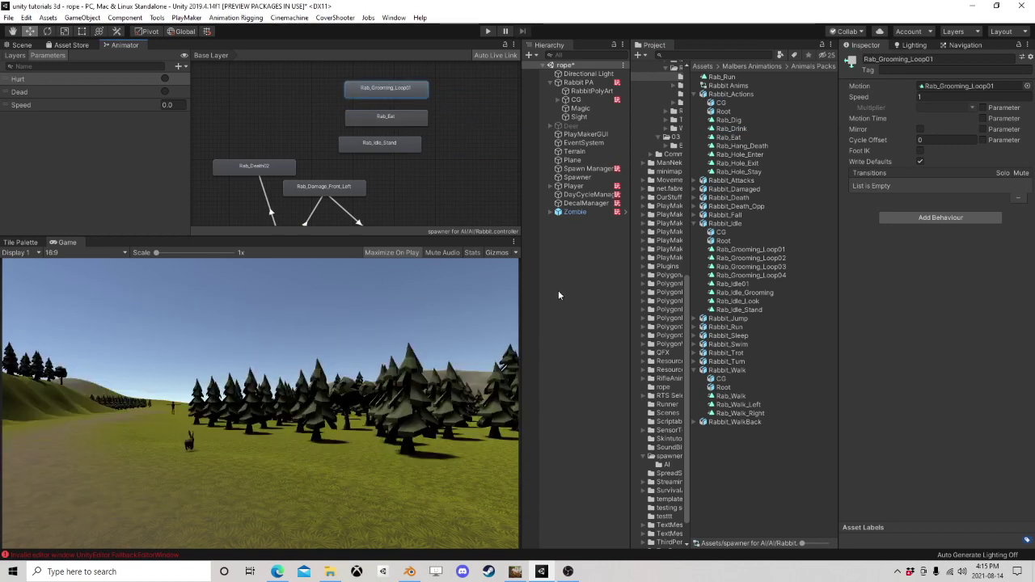
pyautogui.moveTo(388, 120)
pyautogui.mouseDown()
pyautogui.moveTo(378, 110)
pyautogui.moveTo(377, 126)
pyautogui.mouseUp()
pyautogui.scroll(-3, 413, 171)
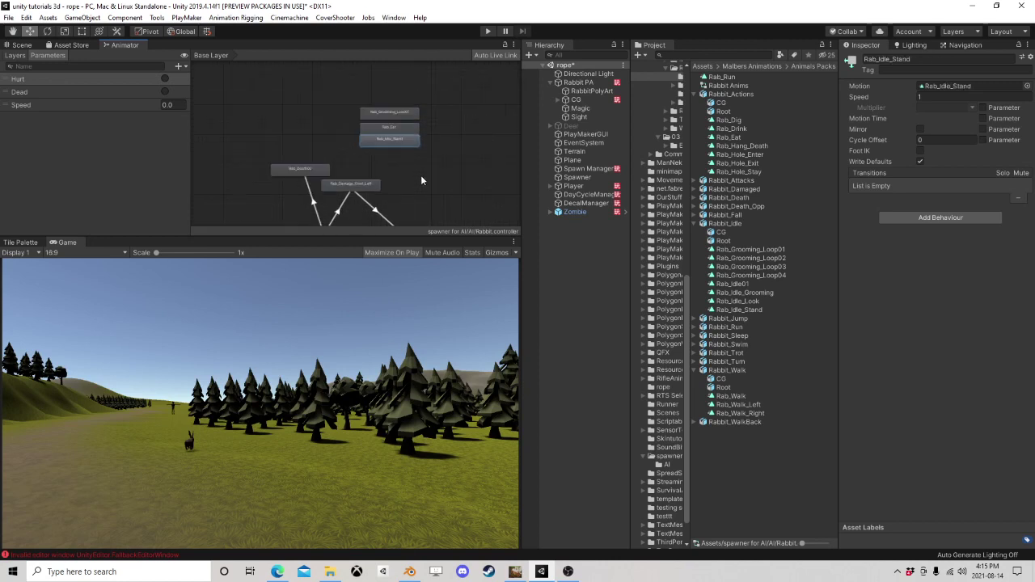
# Step: Move the stacked grooming, eating and standing states to the upper right of Locomotion, with Rab_Idle_Stand slightly below the other two
pyautogui.moveTo(421, 174); pyautogui.dragTo(301, 102, button='middle')
pyautogui.moveTo(411, 142); pyautogui.dragTo(391, 162, button='middle')
pyautogui.moveTo(351, 142); pyautogui.dragTo(421, 152)
pyautogui.moveTo(430, 203); pyautogui.dragTo(426, 151, button='middle')
pyautogui.scroll(3, 426, 152)
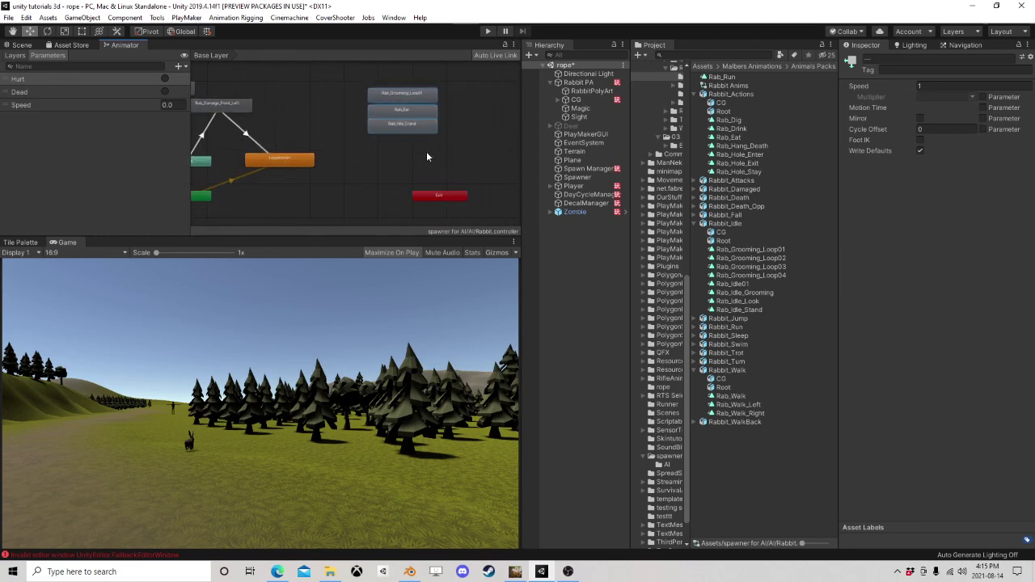
pyautogui.moveTo(320, 142); pyautogui.dragTo(392, 160, button='middle')
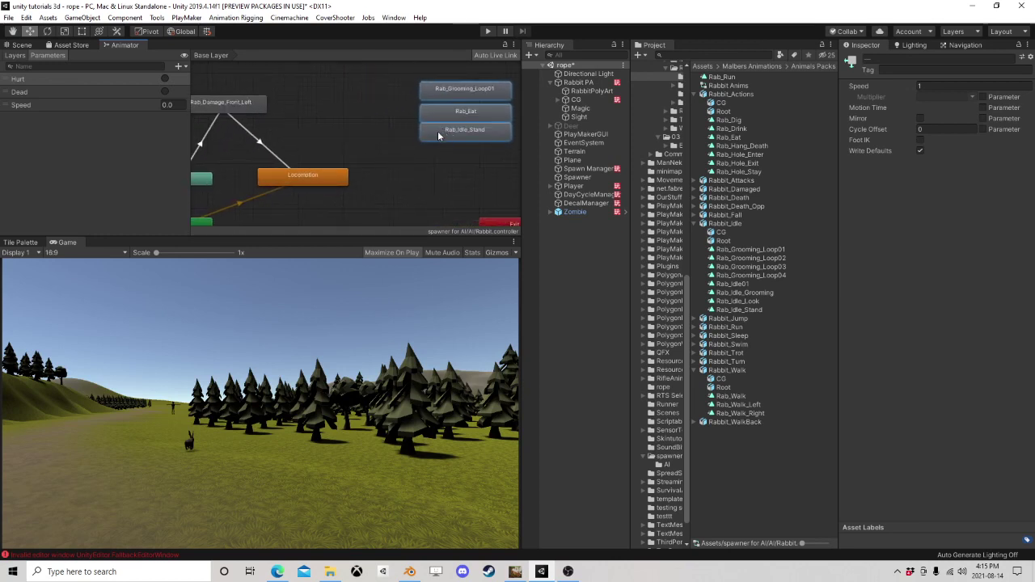
pyautogui.moveTo(438, 131); pyautogui.dragTo(436, 142)
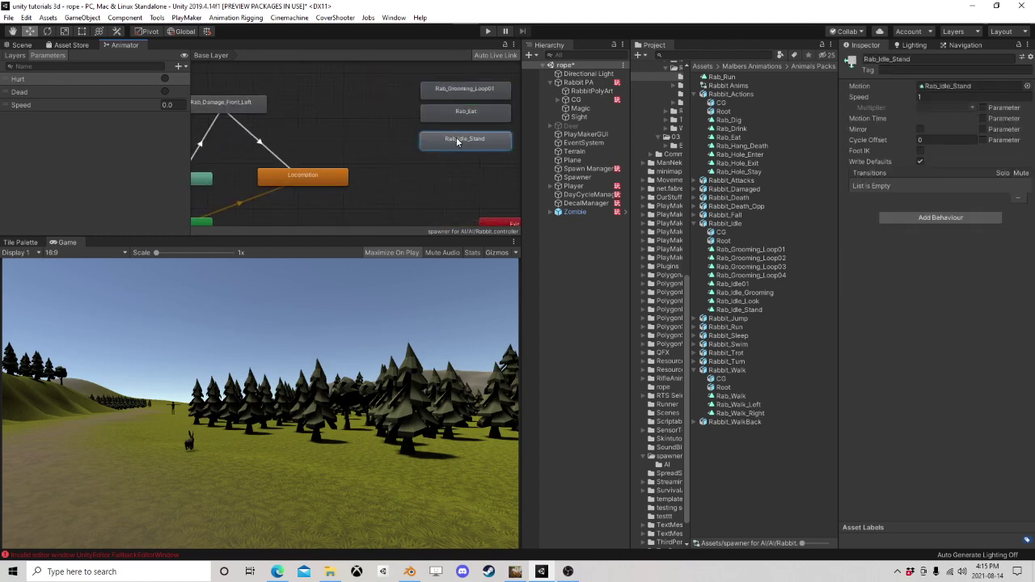
# Step: Make transitions from Rab_Idle_Stand, Rab_Eat and Rab_Grooming_Loop01 to the Locomotion state
pyautogui.rightClick(457, 142)
pyautogui.click(496, 146)
pyautogui.click(319, 176)
pyautogui.rightClick(467, 118)
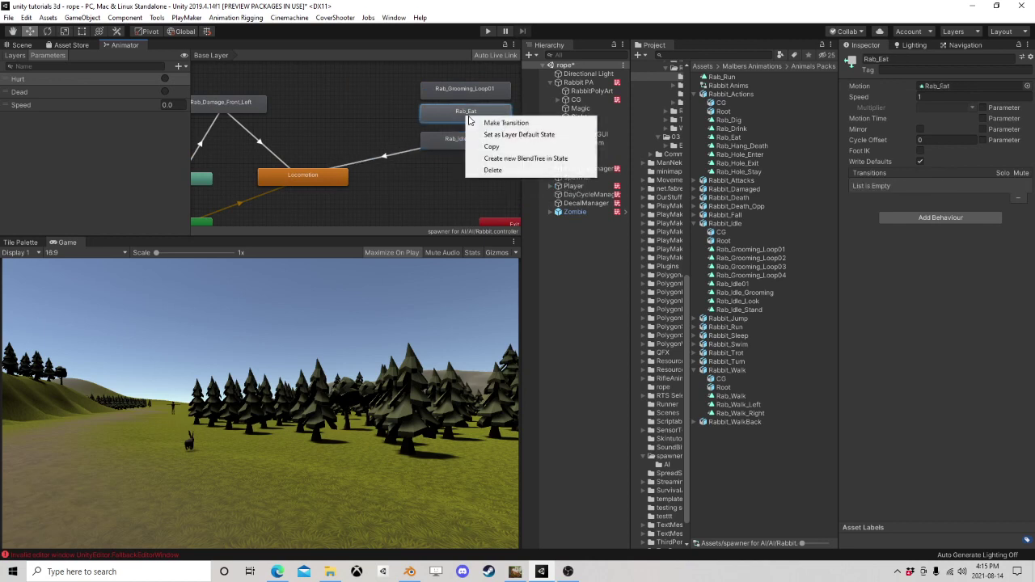
pyautogui.click(506, 123)
pyautogui.click(323, 177)
pyautogui.rightClick(465, 89)
pyautogui.click(487, 91)
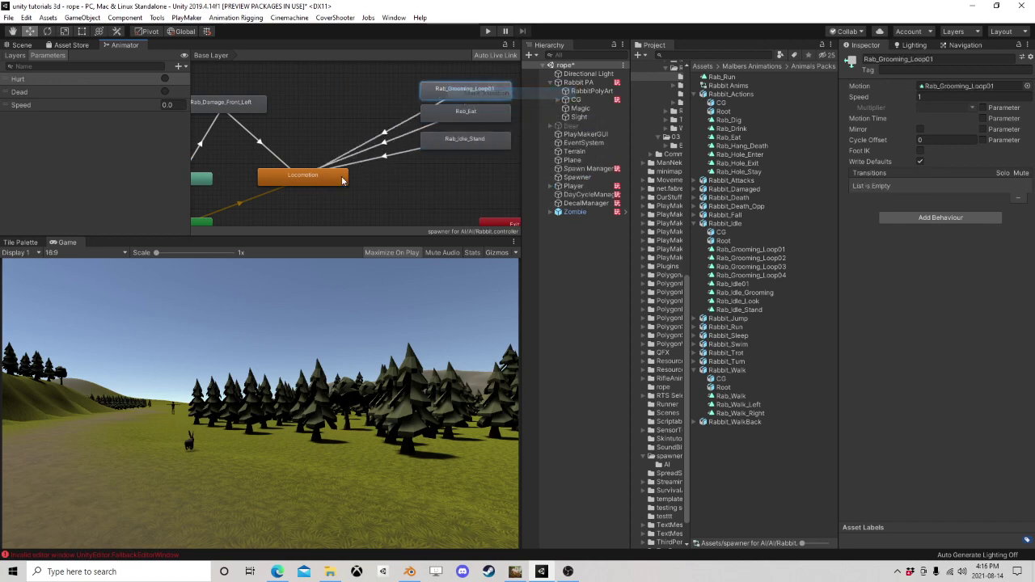
pyautogui.click(342, 180)
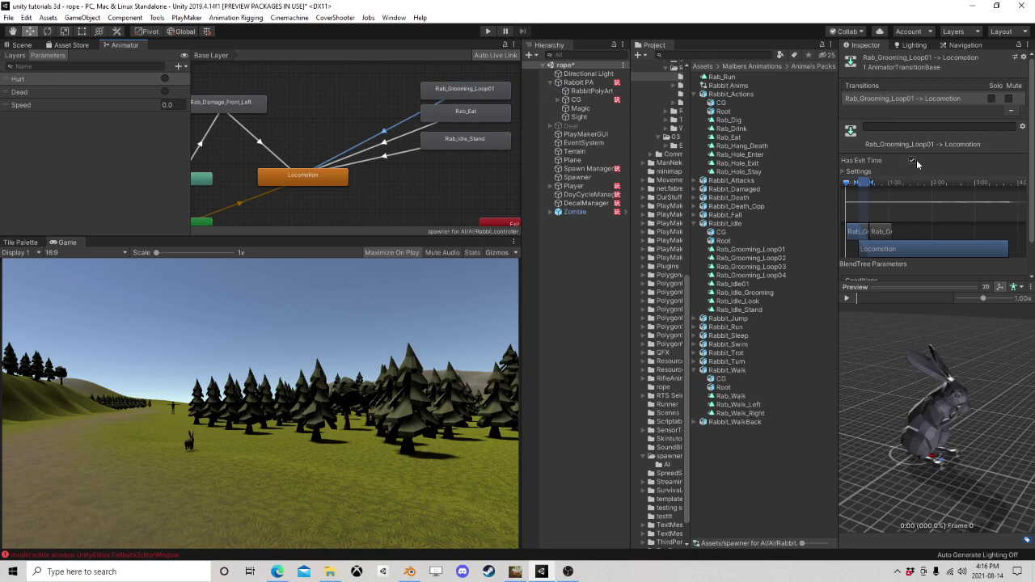
# Step: For the Rab_Grooming_Loop01 to Locomotion transition, turn off Has Exit Time and add the condition Speed Greater 0.5
pyautogui.click(912, 161)
pyautogui.scroll(-2, 943, 262)
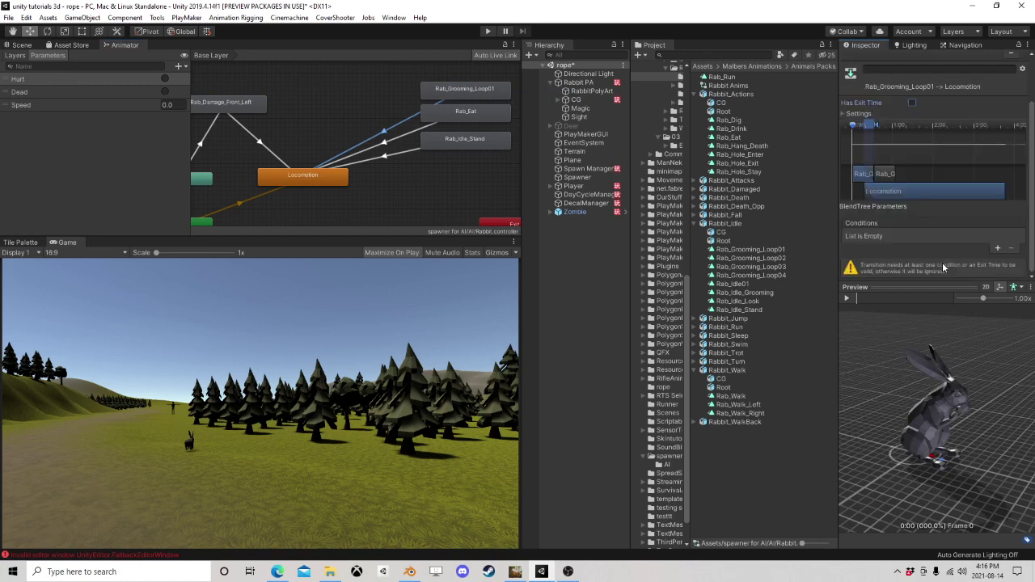
pyautogui.click(997, 249)
pyautogui.click(894, 258)
pyautogui.click(888, 311)
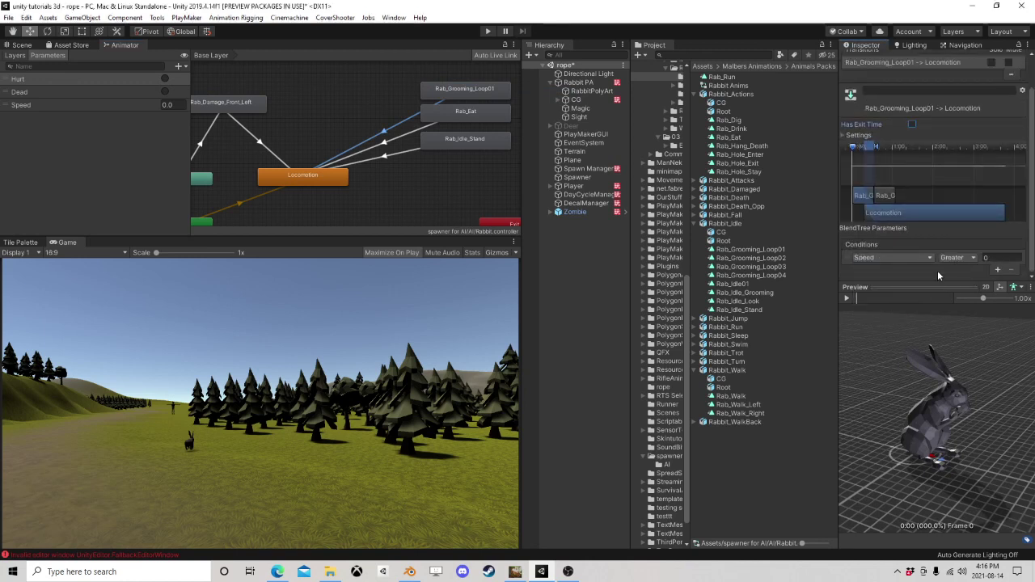
pyautogui.click(986, 257)
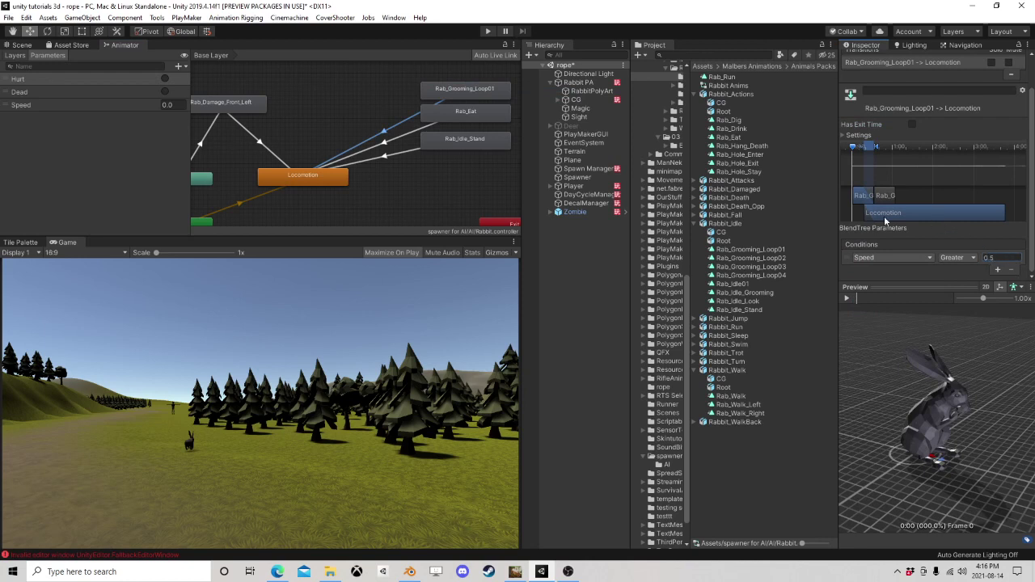
# Step: For the Rab_Eat to Locomotion transition, disable Has Exit Time and add a Speed Greater 0.5 condition
pyautogui.click(413, 136)
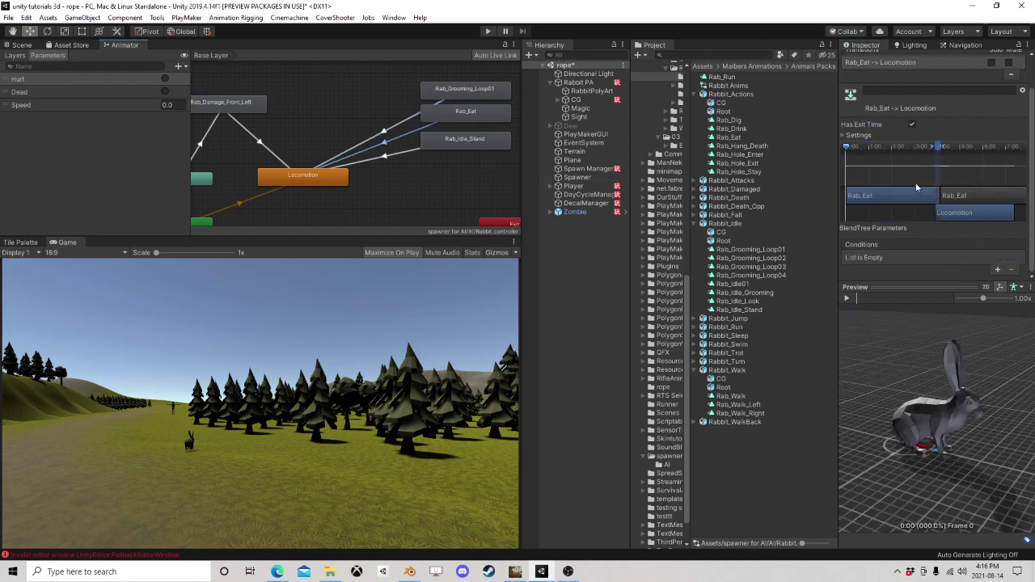
pyautogui.click(912, 125)
pyautogui.click(997, 269)
pyautogui.click(894, 257)
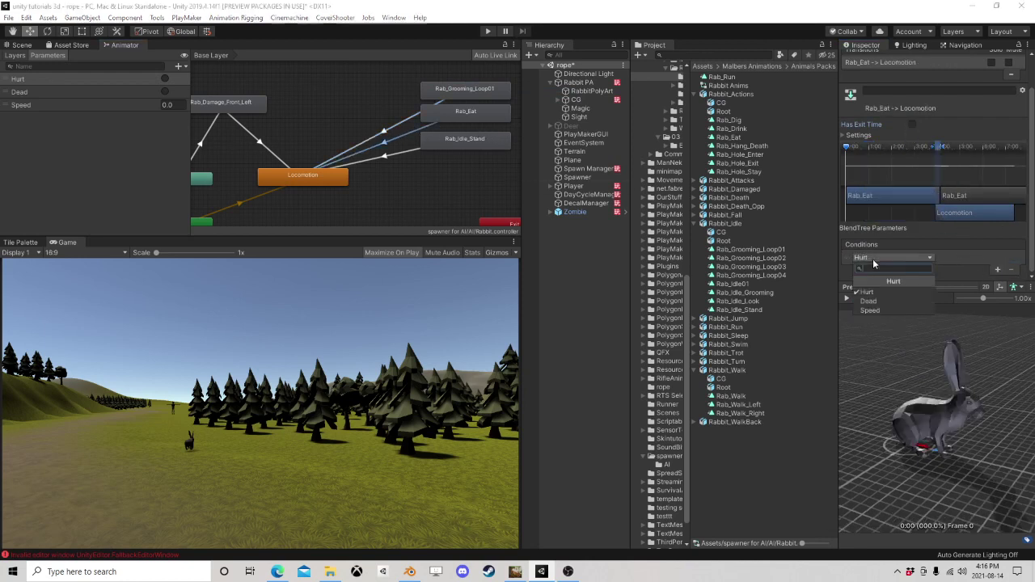
pyautogui.click(871, 309)
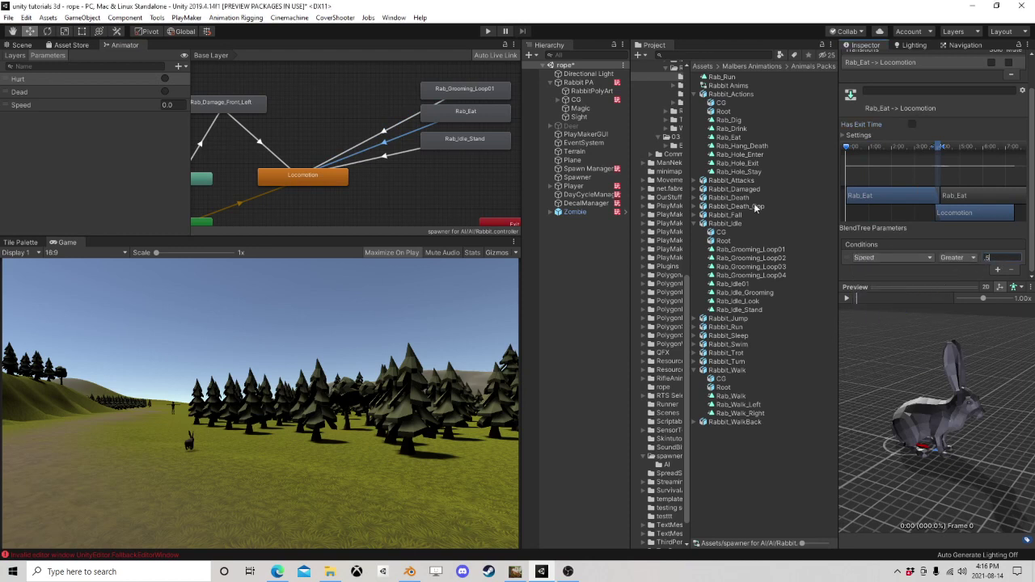
# Step: Give the Rab_Idle_Stand to Locomotion transition a Speed Greater 0.5 condition and no exit time
pyautogui.click(398, 159)
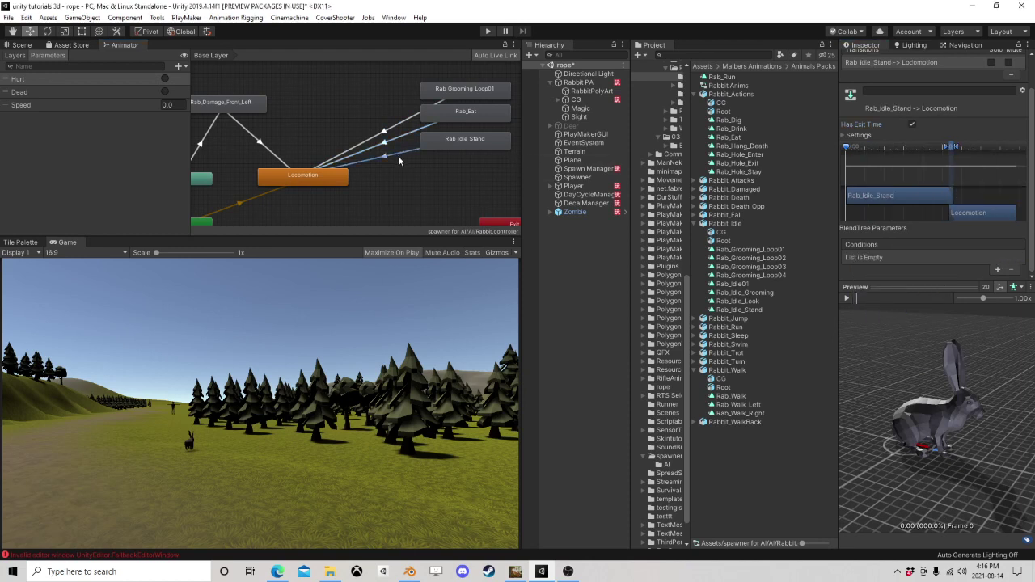
pyautogui.click(997, 269)
pyautogui.click(892, 257)
pyautogui.click(872, 310)
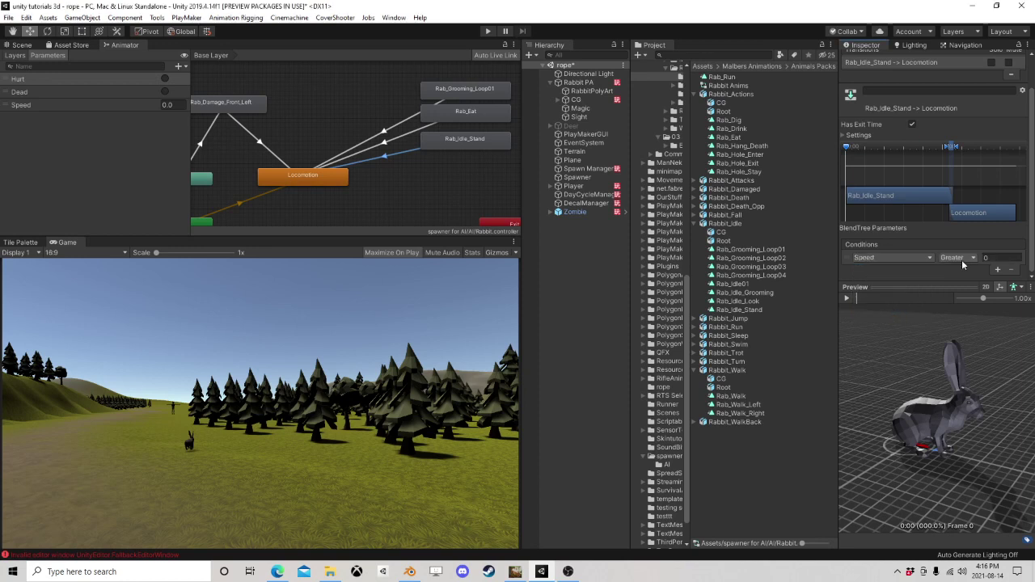
pyautogui.click(912, 125)
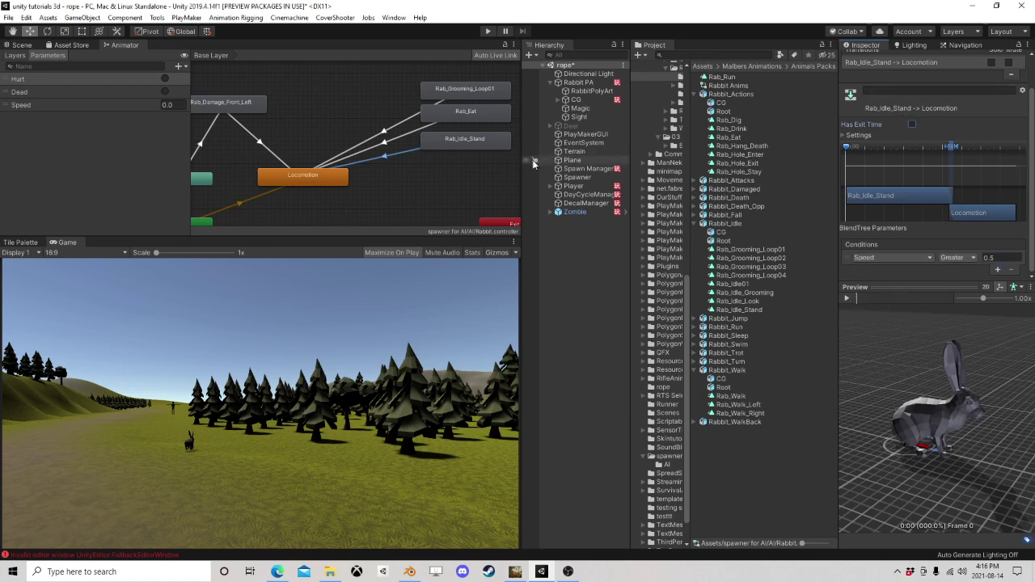
# Step: Add a trigger parameter named Idle to the rabbit's animator controller
pyautogui.moveTo(387, 169); pyautogui.dragTo(346, 169, button='middle')
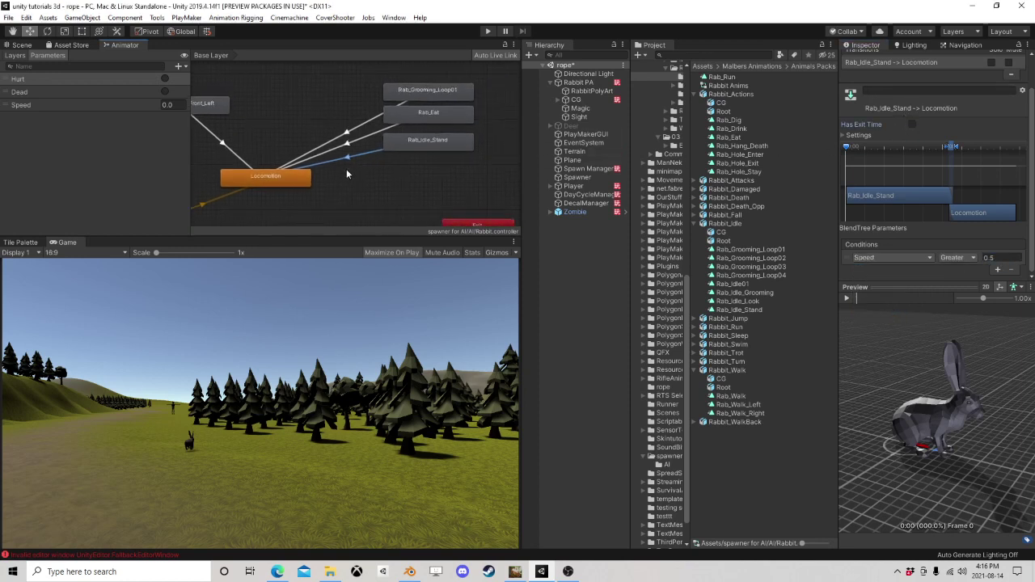
pyautogui.click(179, 66)
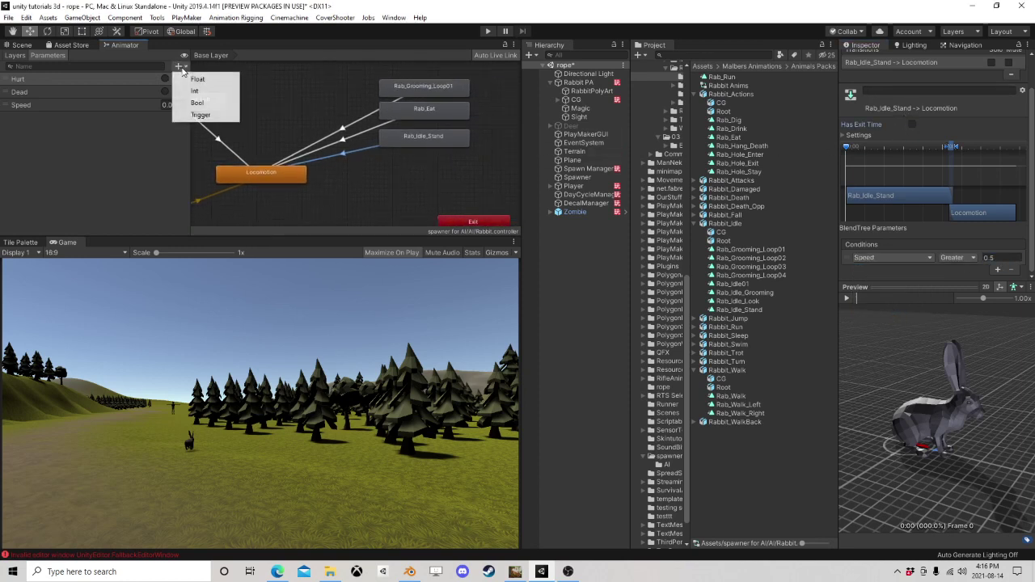
pyautogui.click(207, 115)
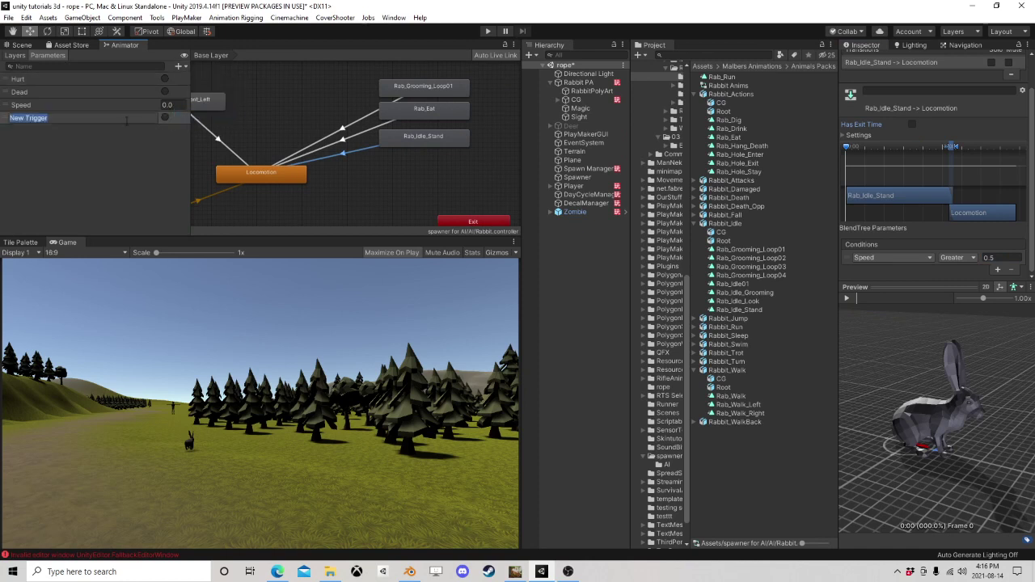
pyautogui.write('Idle')
pyautogui.press('Return')
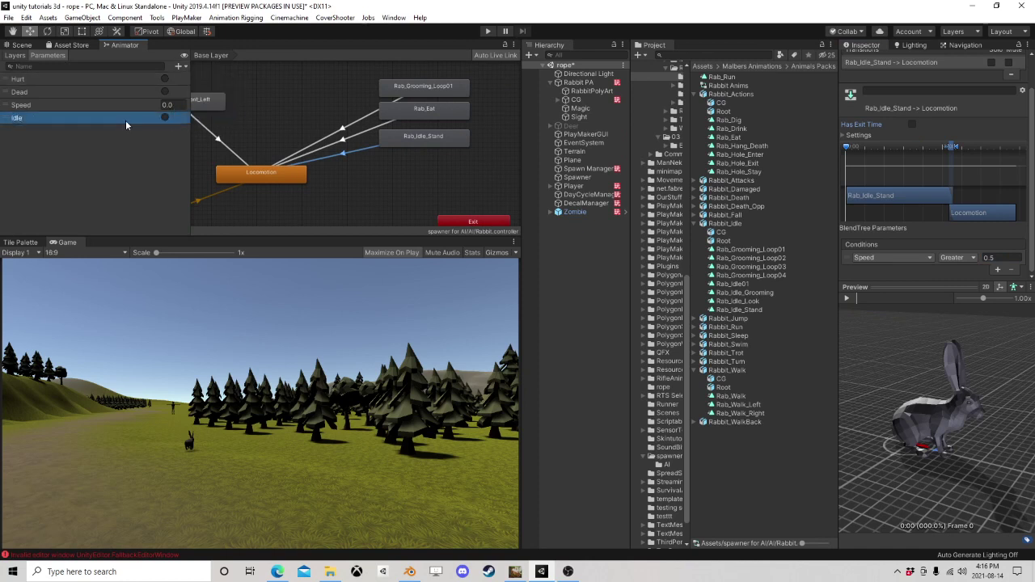
# Step: Add an integer parameter named IdleStyle to the rabbit's animator controller
pyautogui.click(179, 65)
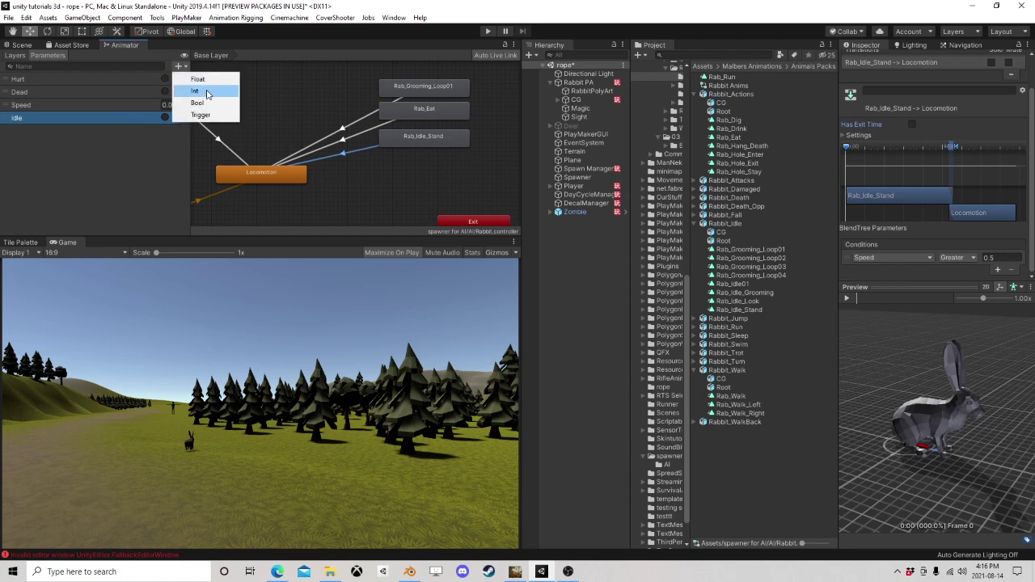
pyautogui.click(208, 98)
pyautogui.write('IdleS')
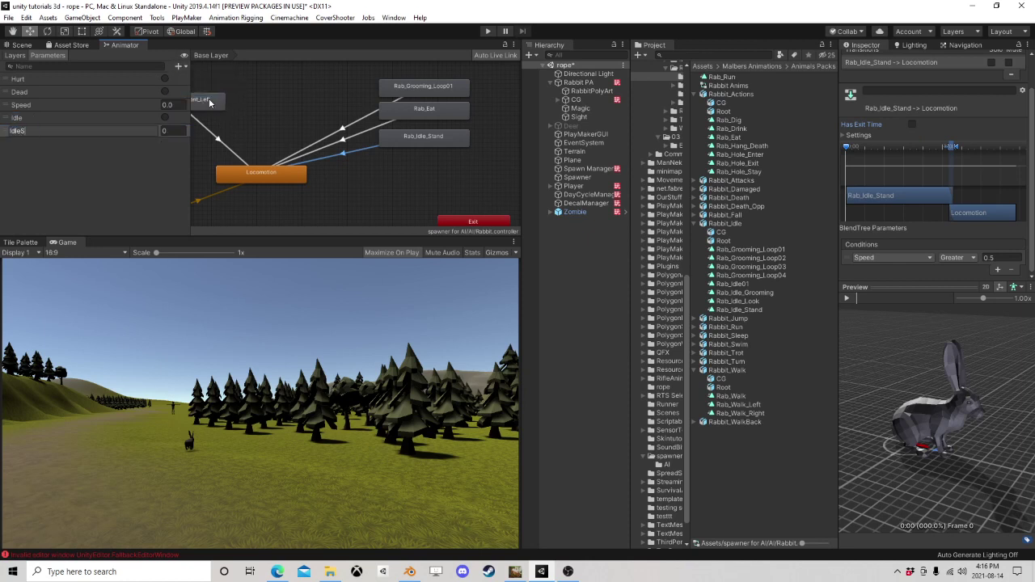
pyautogui.write('tyle')
pyautogui.press('Return')
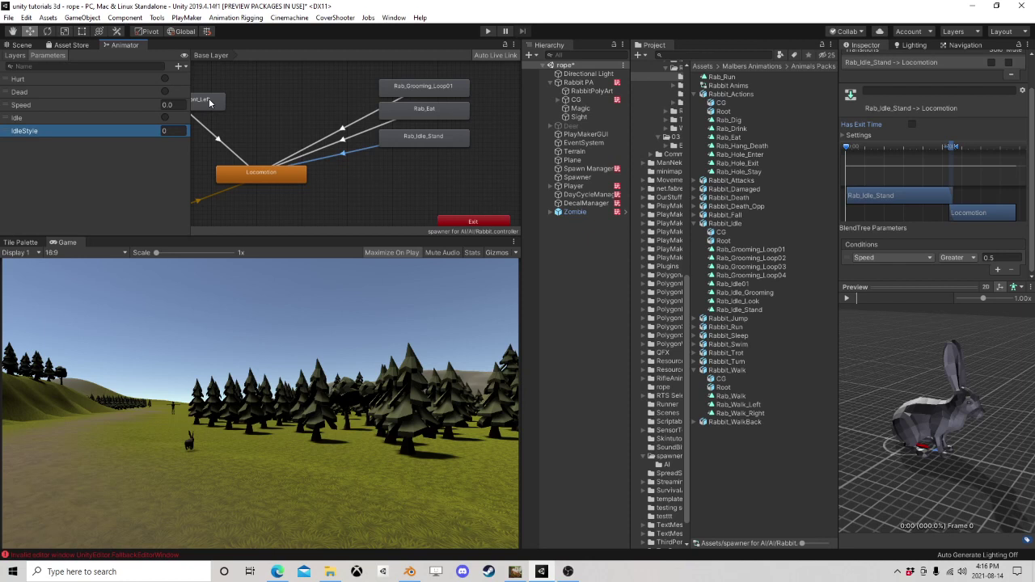
# Step: Make transitions from Locomotion to Rab_Grooming_Loop01, Rab_Eat and Rab_Idle_Stand
pyautogui.rightClick(275, 174)
pyautogui.click(306, 176)
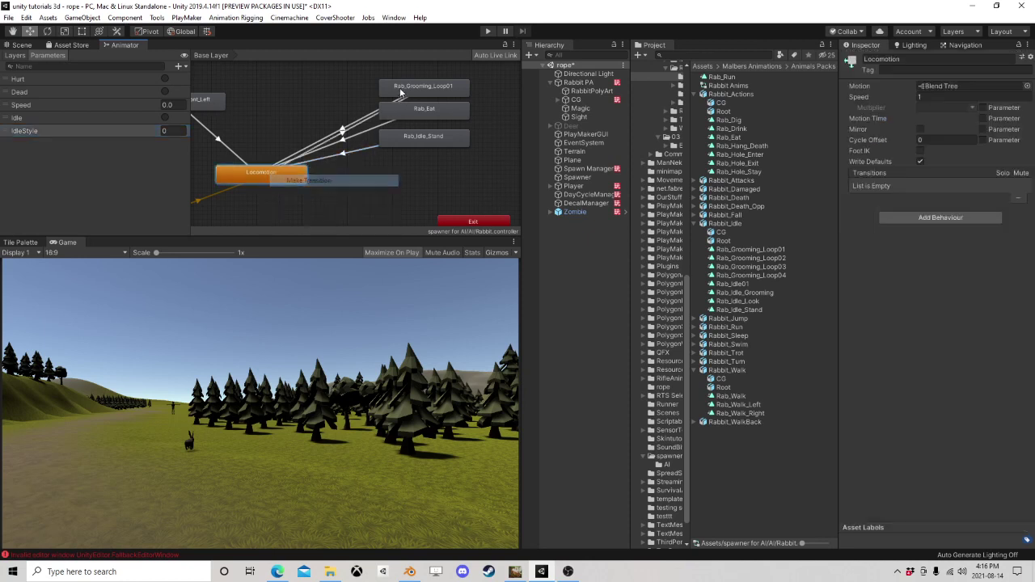
pyautogui.click(401, 87)
pyautogui.rightClick(298, 178)
pyautogui.click(324, 181)
pyautogui.click(434, 120)
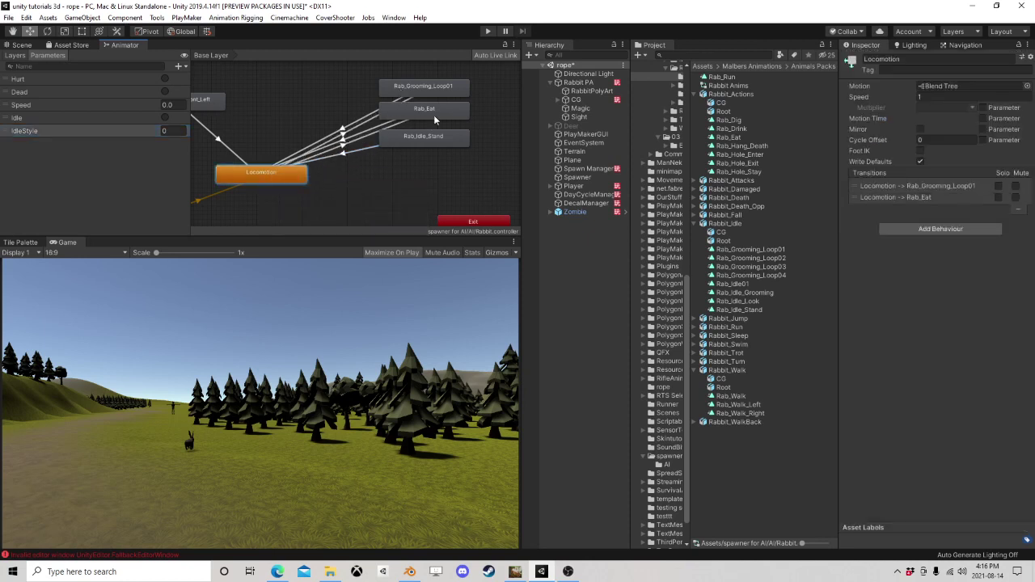
pyautogui.rightClick(293, 185)
pyautogui.click(324, 189)
pyautogui.click(423, 137)
# Step: Give the Locomotion to Rab_Grooming_Loop01 transition no exit time and the conditions Idle and IdleStyle Equals 0
pyautogui.click(362, 127)
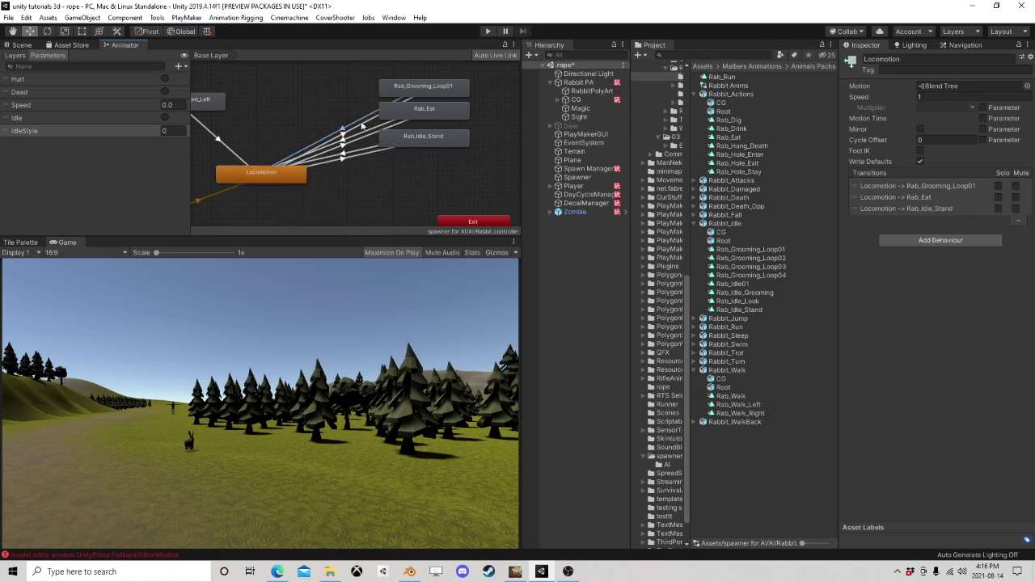
pyautogui.click(360, 127)
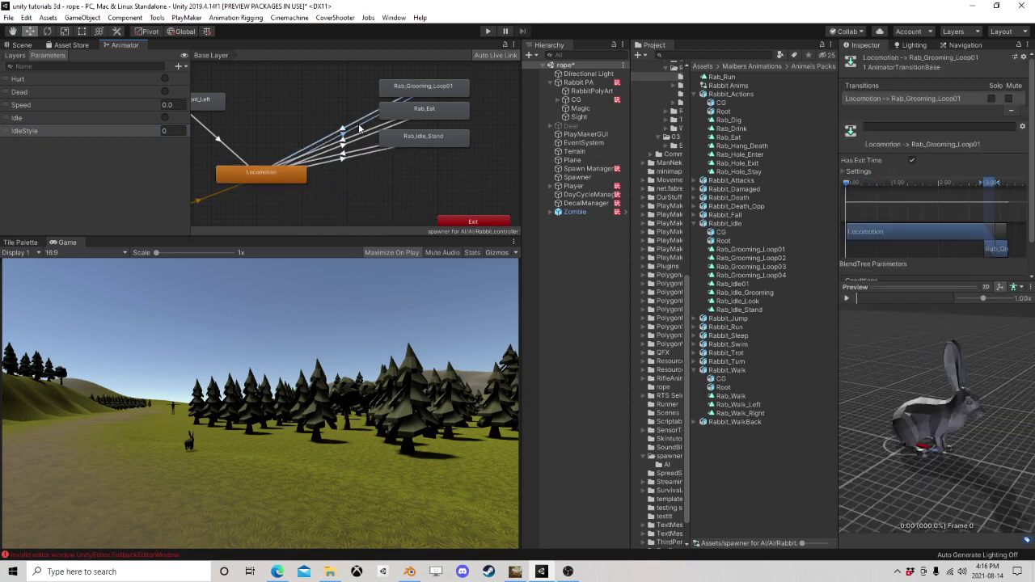
pyautogui.click(913, 161)
pyautogui.scroll(-2, 938, 143)
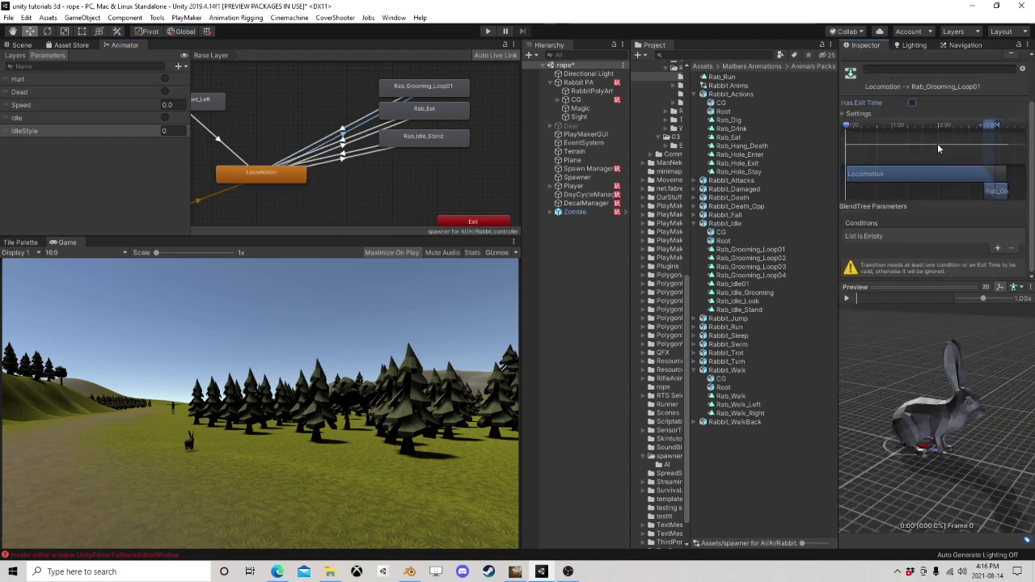
pyautogui.click(999, 250)
pyautogui.click(881, 257)
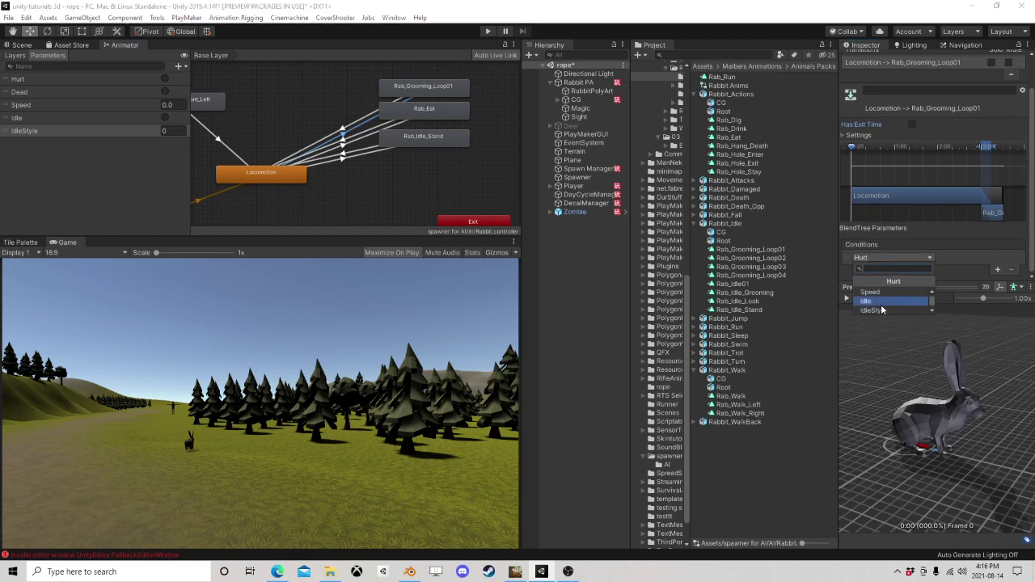
pyautogui.click(882, 302)
pyautogui.click(997, 273)
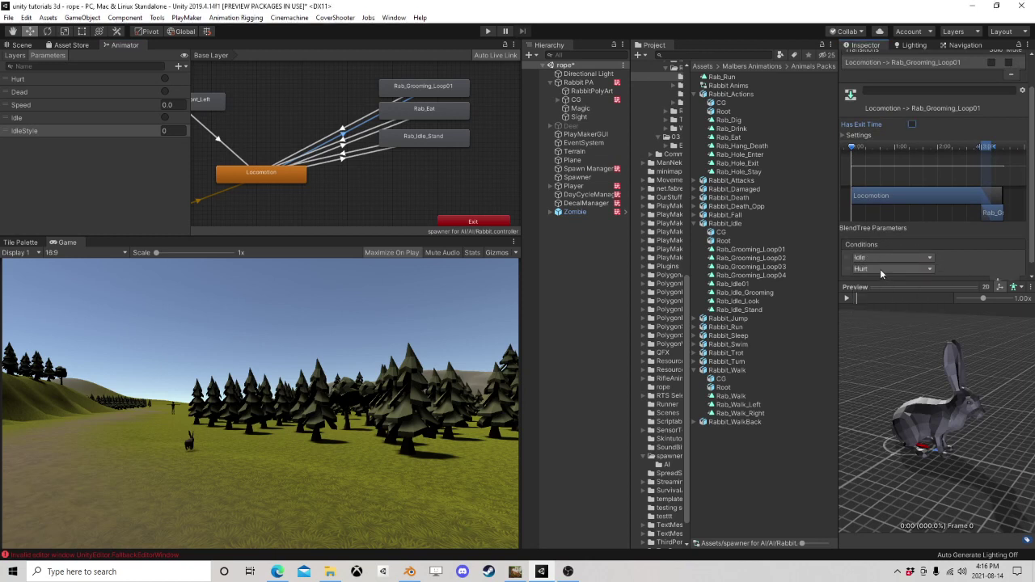
pyautogui.click(881, 268)
pyautogui.click(885, 317)
pyautogui.click(967, 270)
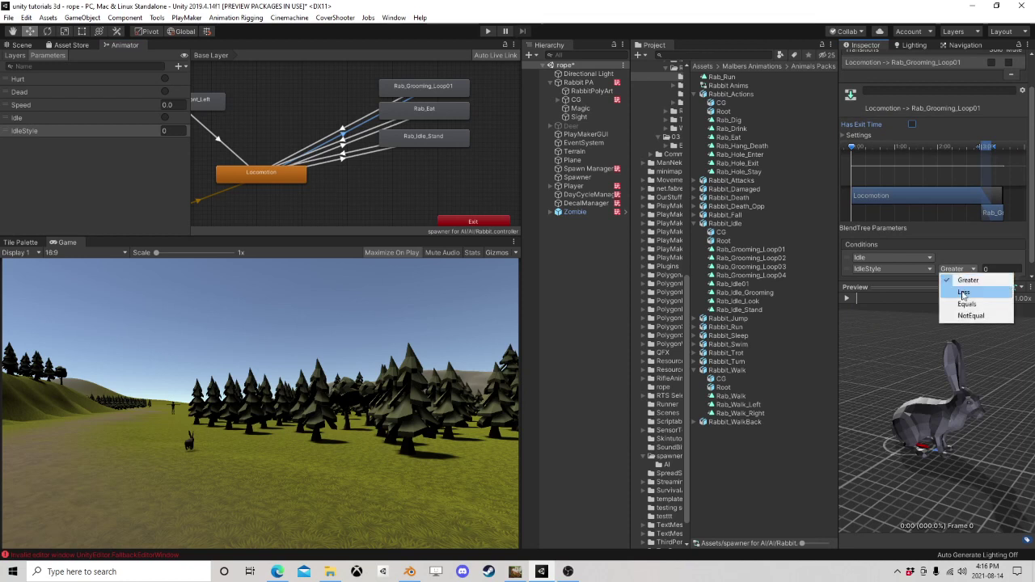
pyautogui.click(959, 303)
# Step: Give the Locomotion to Rab_Eat transition no exit time and the conditions Idle and IdleStyle Equals 1
pyautogui.click(360, 147)
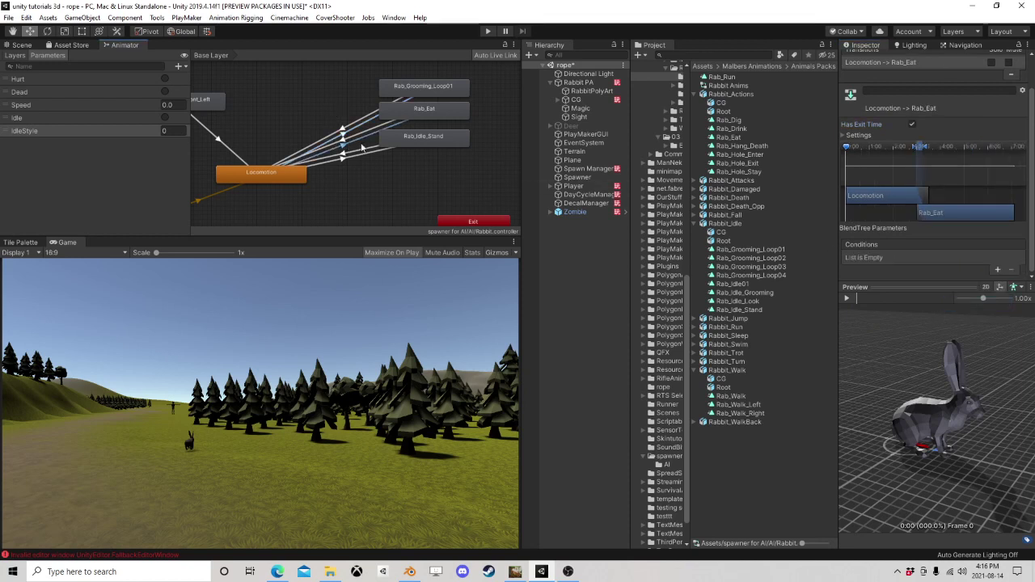
pyautogui.click(911, 123)
pyautogui.click(998, 270)
pyautogui.click(888, 259)
pyautogui.click(892, 303)
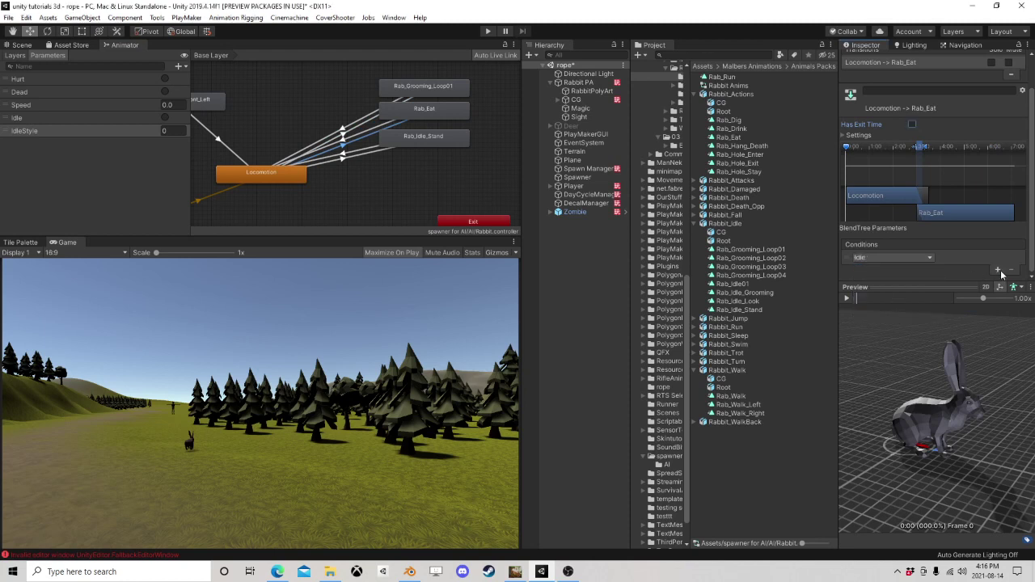
pyautogui.click(998, 270)
pyautogui.click(890, 268)
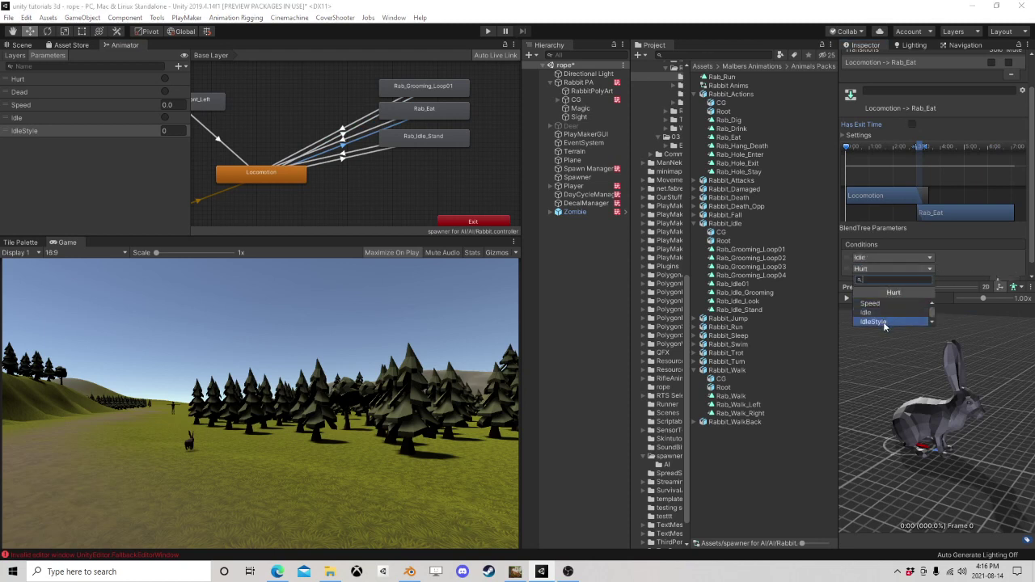
pyautogui.click(882, 322)
pyautogui.click(955, 270)
pyautogui.click(967, 307)
pyautogui.click(994, 270)
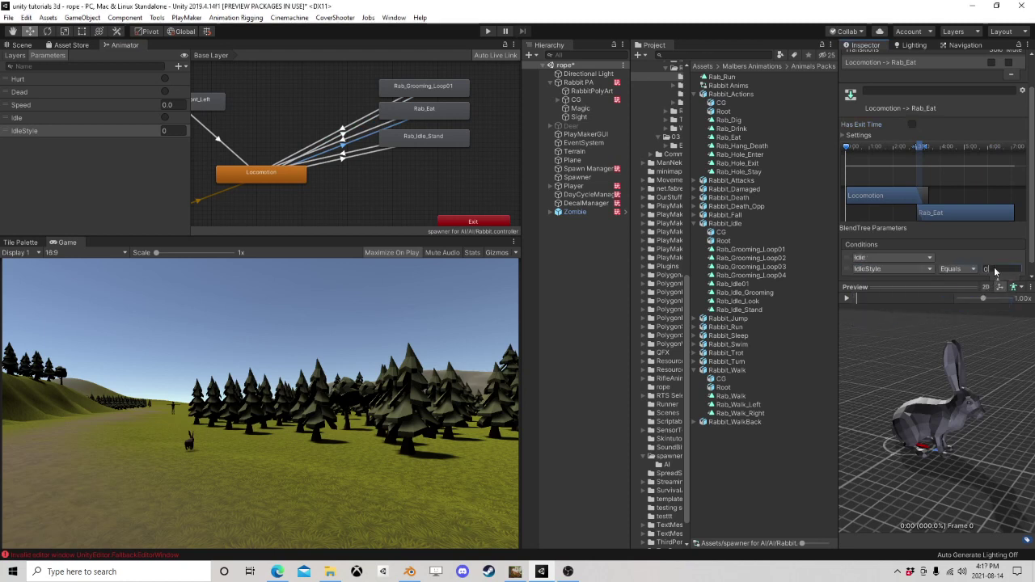
pyautogui.write('1')
# Step: Give the Locomotion to Rab_Idle_Stand transition no exit time and the conditions Idle and IdleStyle Equals 2
pyautogui.click(368, 154)
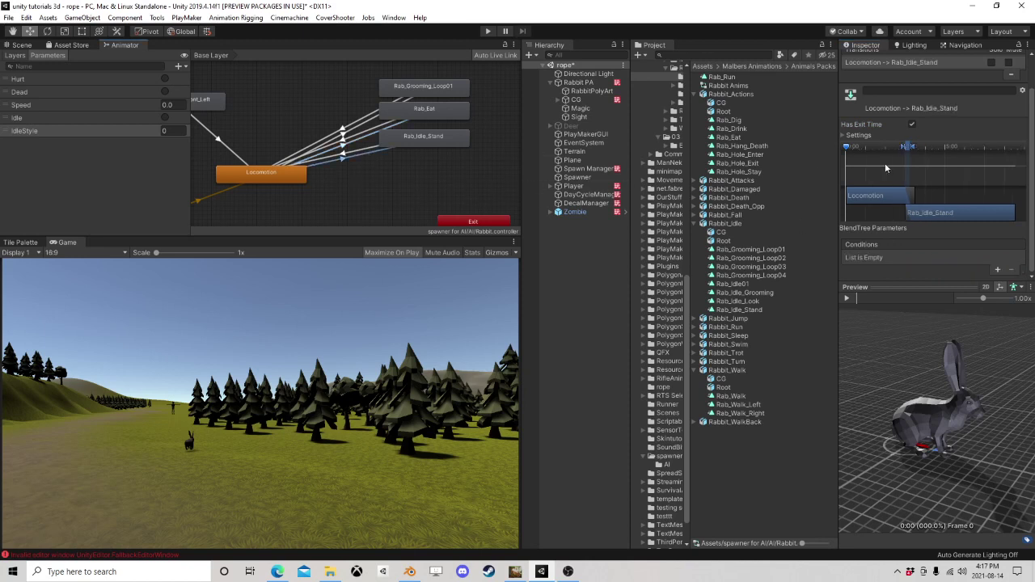
pyautogui.click(913, 125)
pyautogui.click(998, 269)
pyautogui.click(894, 257)
pyautogui.click(883, 301)
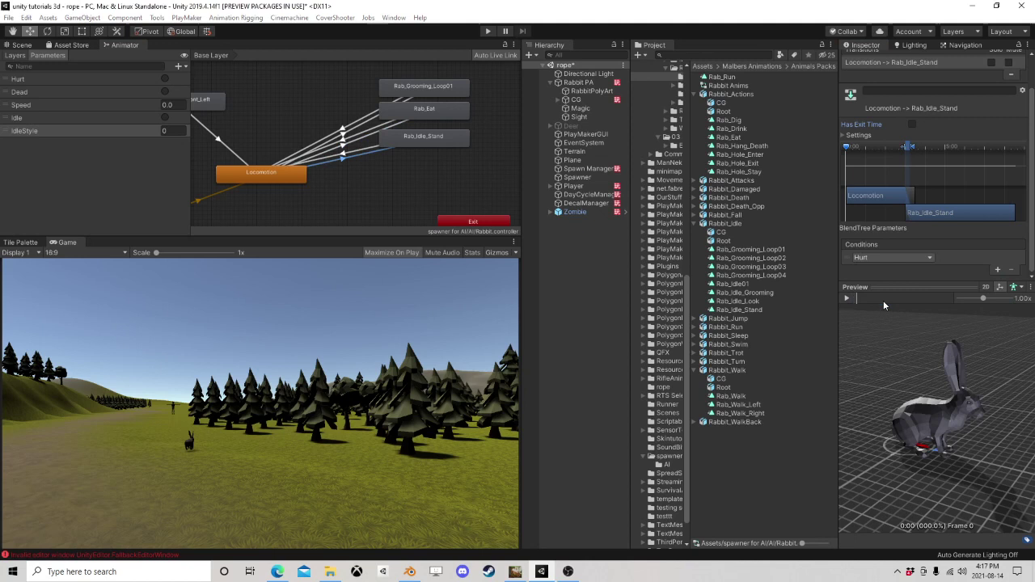
pyautogui.click(999, 269)
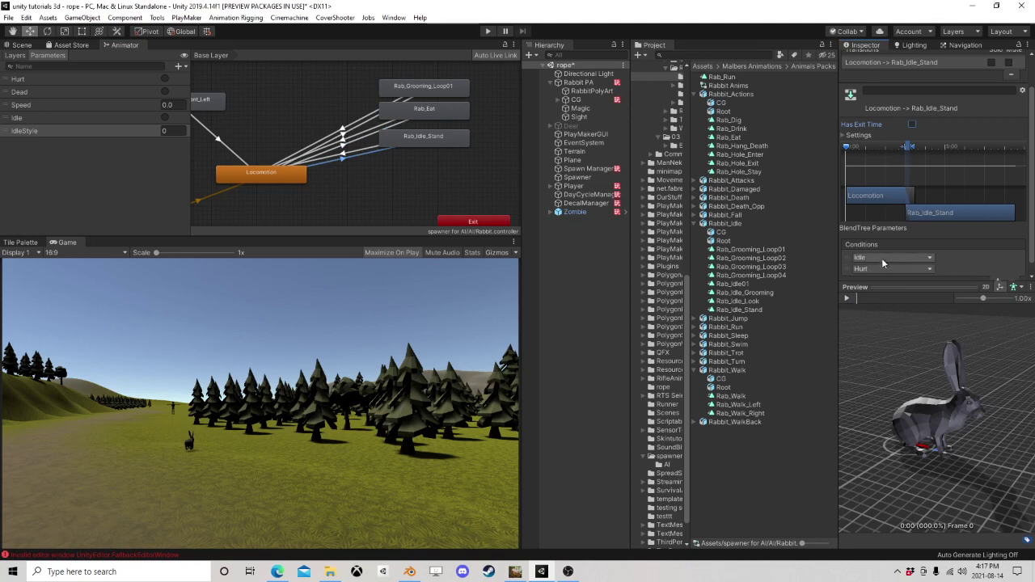
pyautogui.click(881, 269)
pyautogui.click(890, 323)
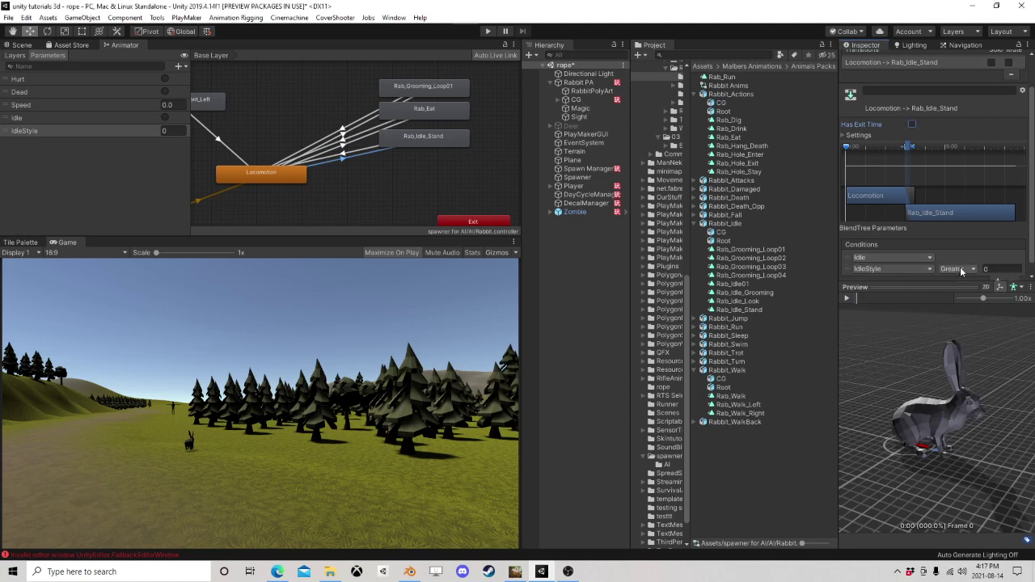
pyautogui.click(962, 269)
pyautogui.click(966, 300)
pyautogui.click(987, 269)
pyautogui.scroll(-3, 427, 128)
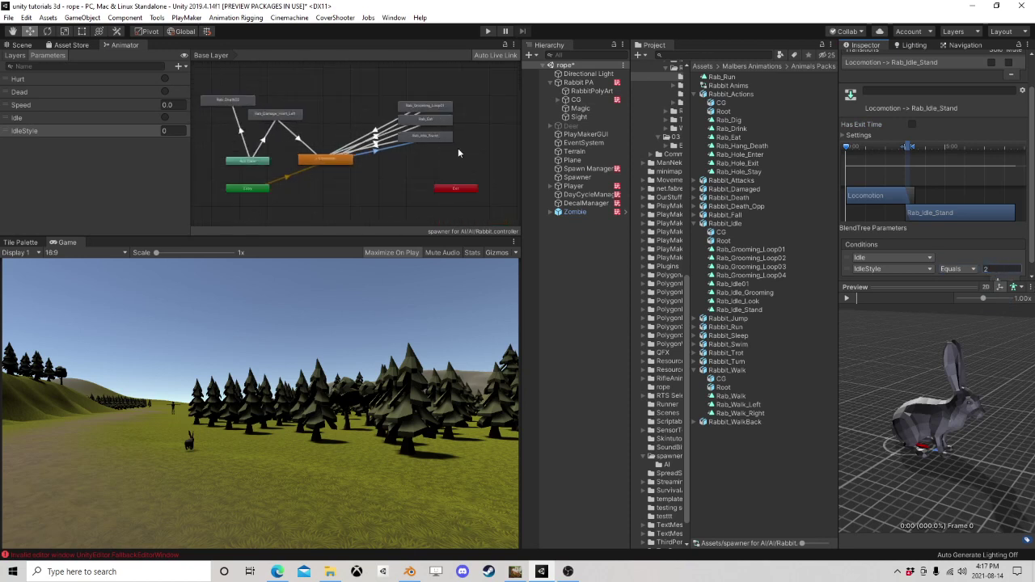
pyautogui.moveTo(421, 139); pyautogui.dragTo(430, 120)
# Step: Open Rabbit PA's Ai Action FSM in the PlayMaker editor and enlarge the editor window to show its states
pyautogui.click(579, 82)
pyautogui.scroll(-9, 955, 298)
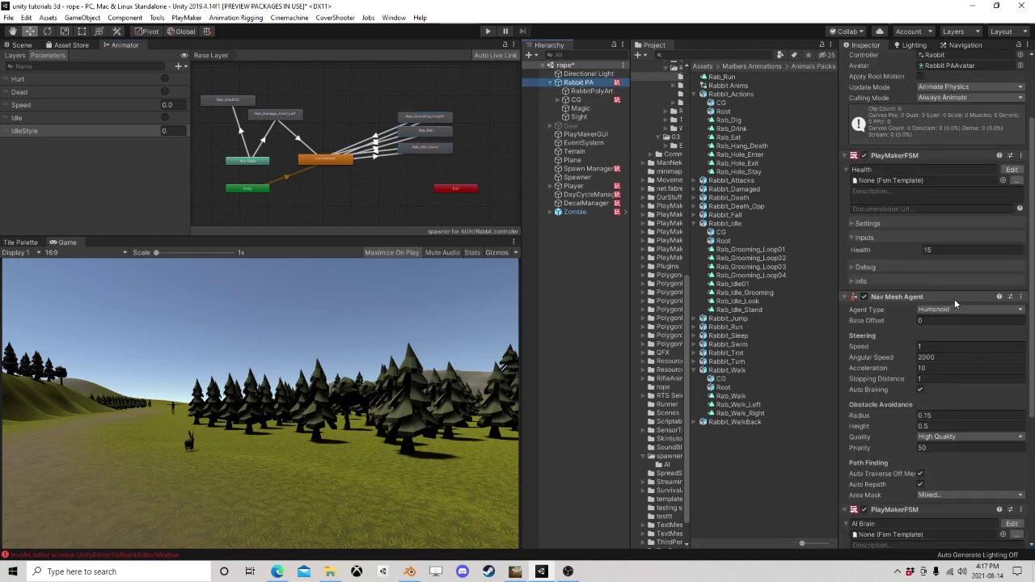
pyautogui.click(1012, 322)
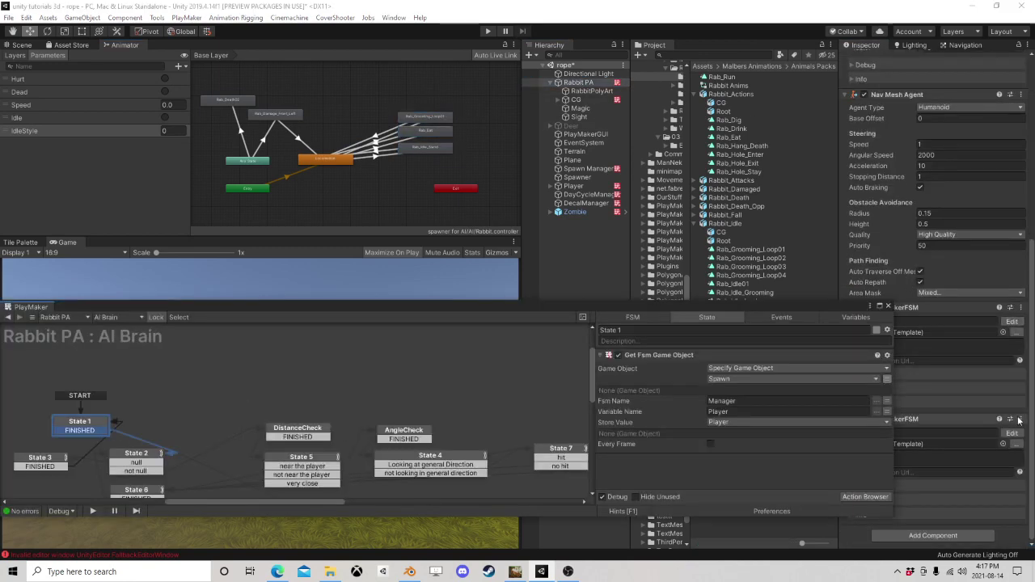
pyautogui.click(1012, 434)
pyautogui.moveTo(625, 297); pyautogui.dragTo(720, 121)
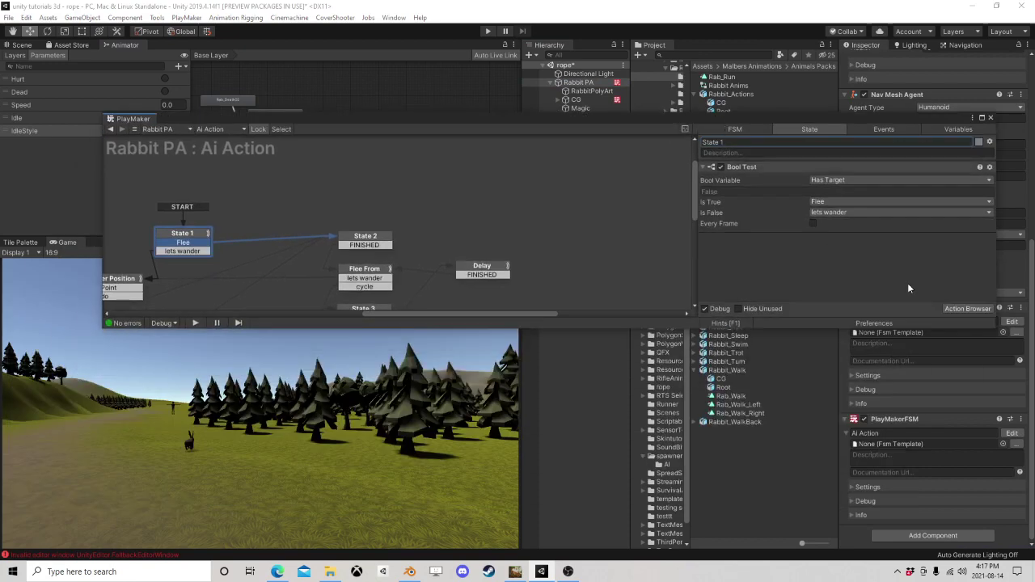
pyautogui.moveTo(1004, 330); pyautogui.dragTo(829, 500)
pyautogui.moveTo(185, 332); pyautogui.dragTo(406, 306, button='middle')
pyautogui.moveTo(216, 284); pyautogui.dragTo(441, 250, button='middle')
# Step: Select State 9 and add three events named 1, 2 and 3 to the Ai Action FSM
pyautogui.click(352, 245)
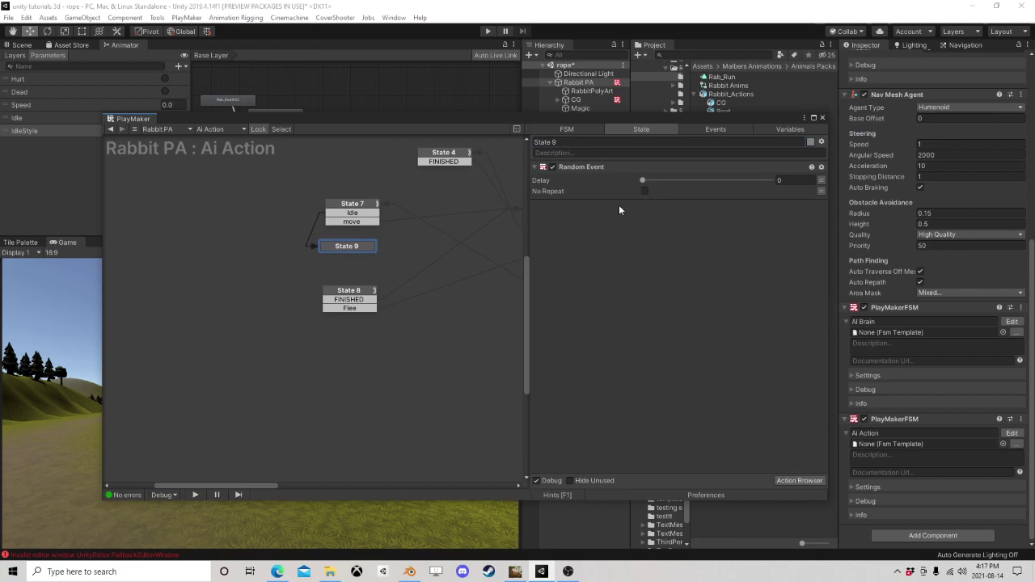
pyautogui.click(798, 481)
pyautogui.click(705, 128)
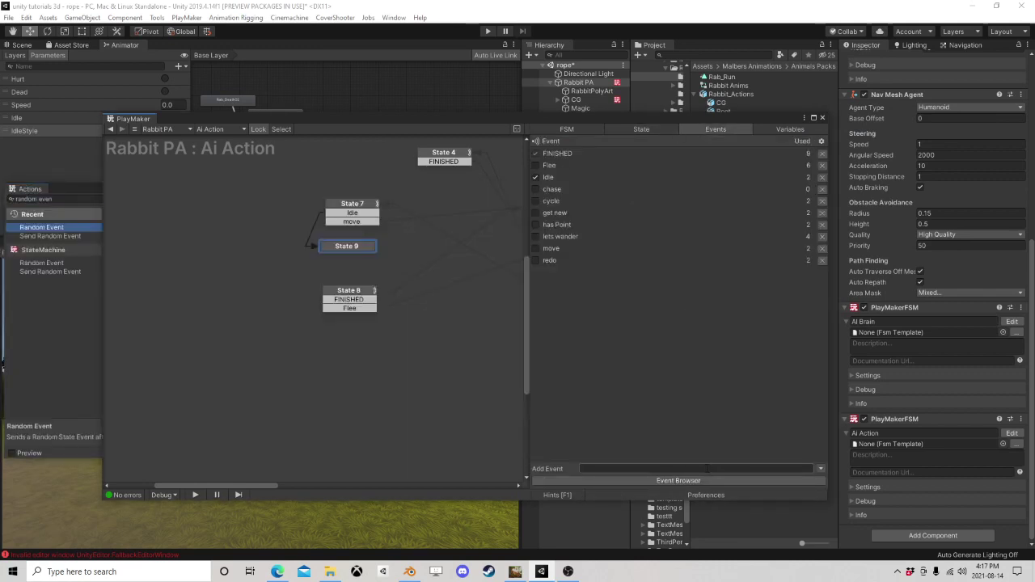
pyautogui.write('1')
pyautogui.press('Return')
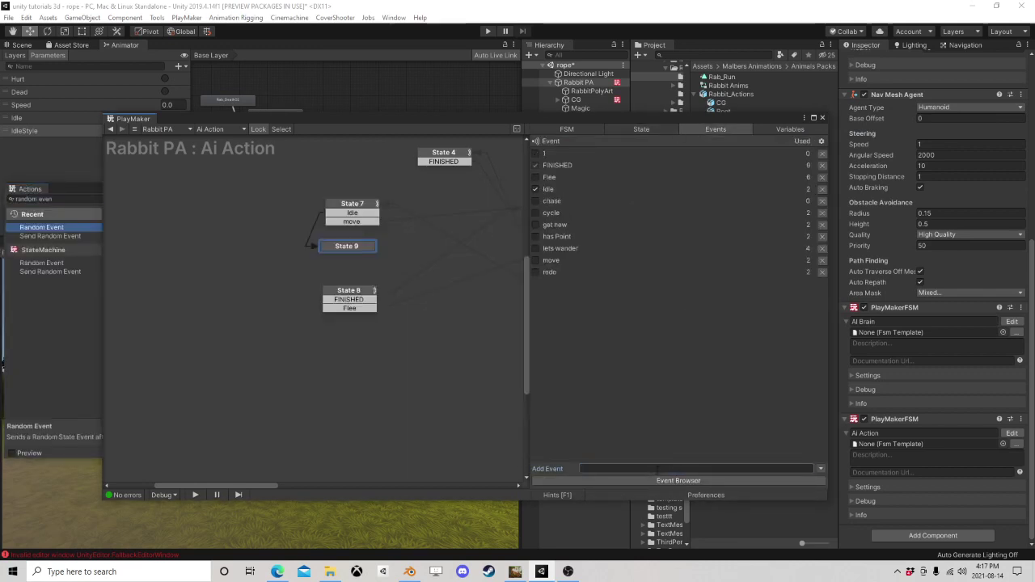
pyautogui.write('2')
pyautogui.press('Return')
pyautogui.write('3')
pyautogui.press('Return')
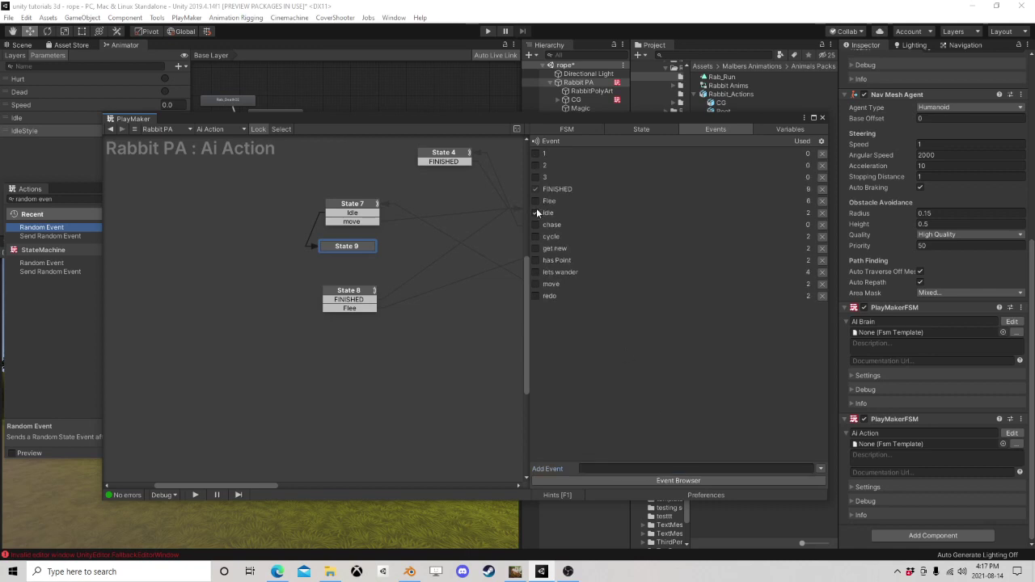
# Step: Add transitions for events 1, 2 and 3 to State 9 and move the state away from State 7 and State 8
pyautogui.rightClick(353, 248)
pyautogui.moveTo(405, 256)
pyautogui.click(500, 374)
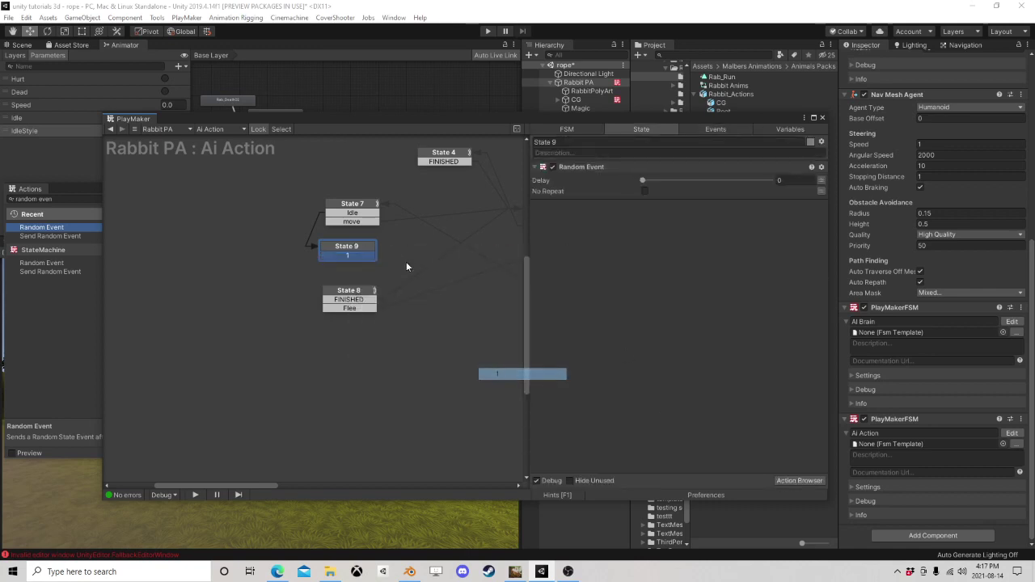
pyautogui.rightClick(358, 247)
pyautogui.click(522, 383)
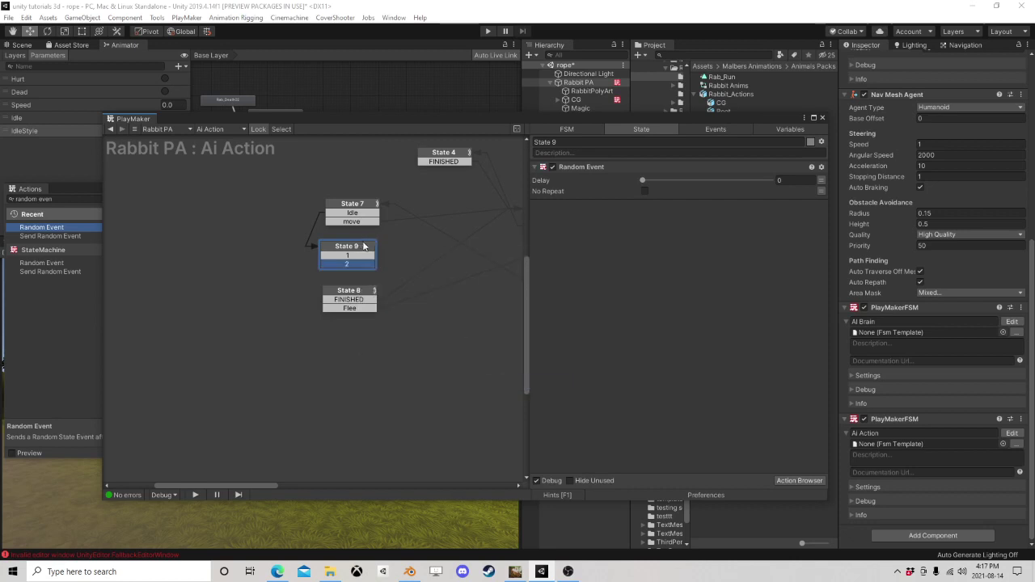
pyautogui.rightClick(356, 247)
pyautogui.click(523, 396)
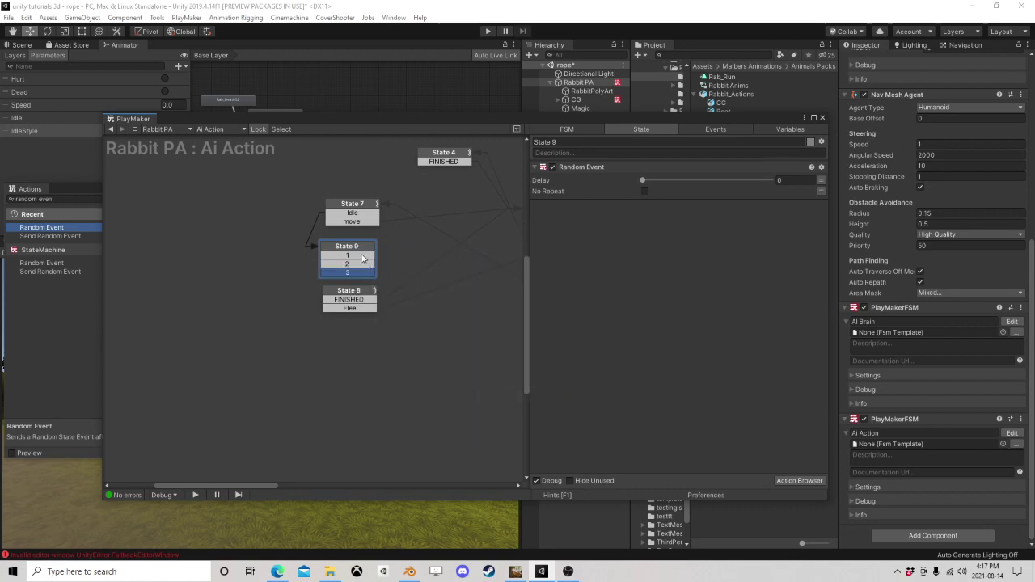
pyautogui.moveTo(362, 258); pyautogui.dragTo(243, 270)
# Step: Transfer Set Agent Maximum Speed and Set Animator Float from State 8 to State 9, placing Random Event last
pyautogui.click(356, 300)
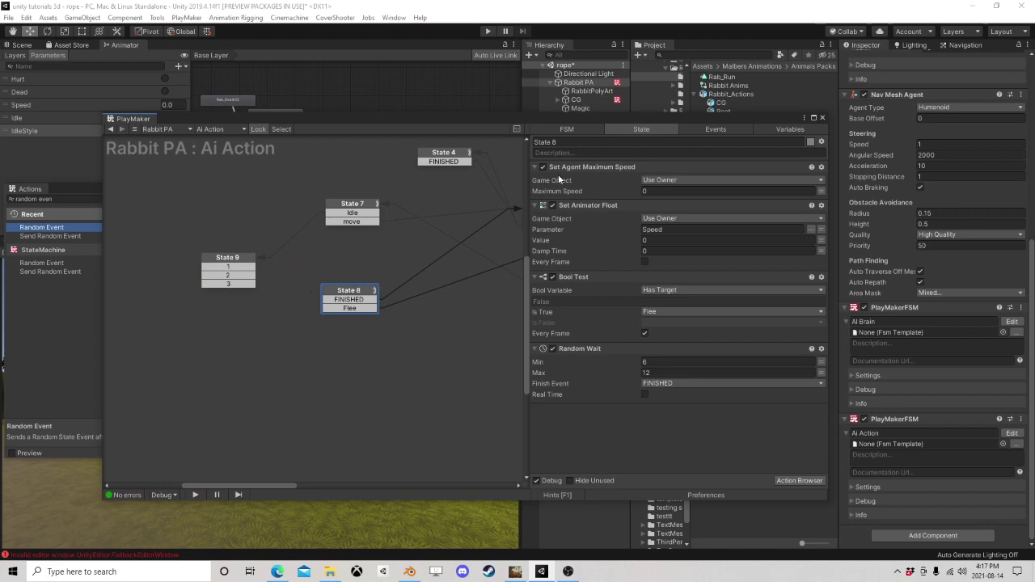
pyautogui.click(579, 169)
pyautogui.keyDown('ctrl'); pyautogui.click(611, 206); pyautogui.keyUp('ctrl')
pyautogui.moveTo(613, 207); pyautogui.dragTo(364, 222)
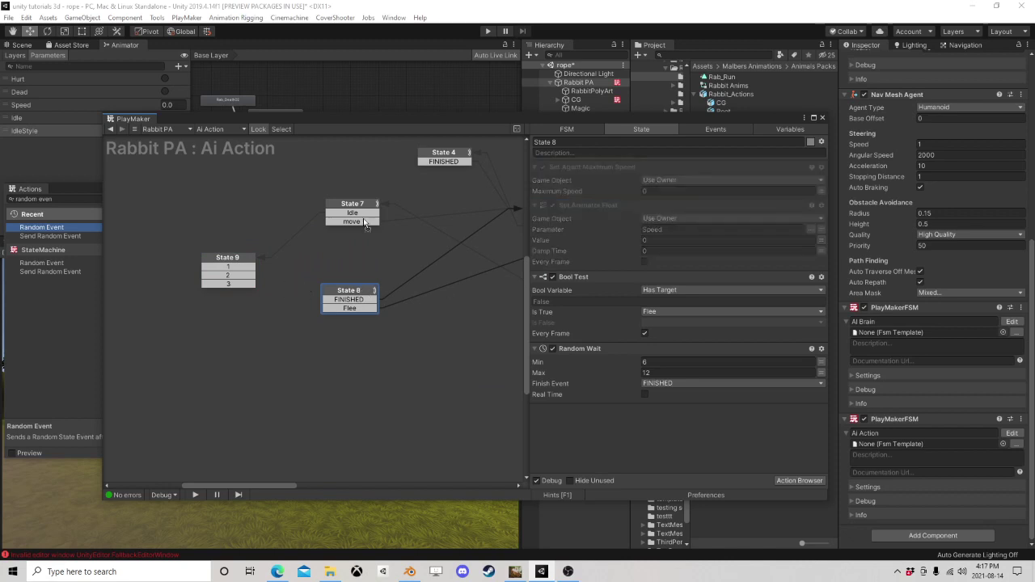
pyautogui.moveTo(240, 257); pyautogui.dragTo(236, 261)
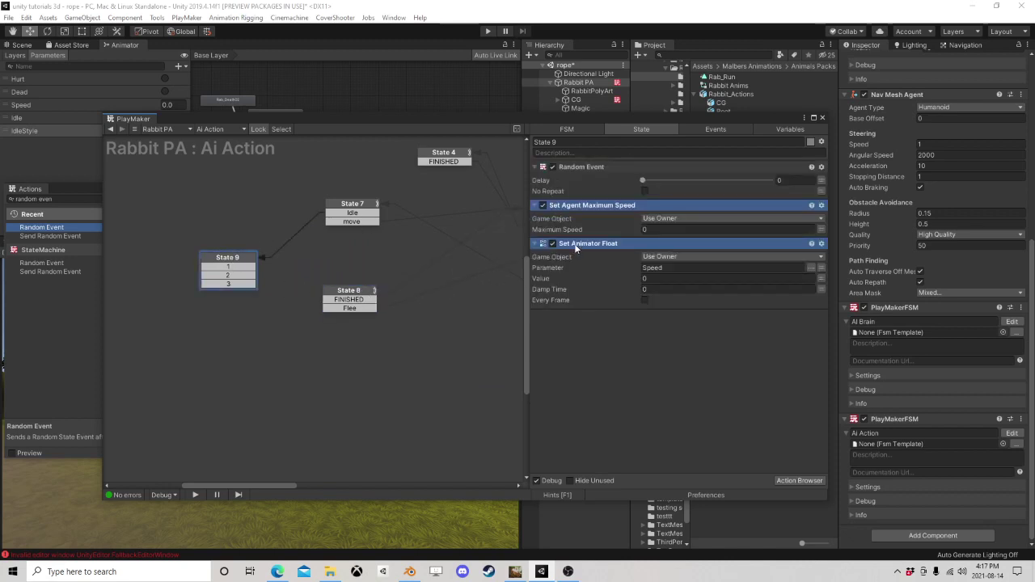
pyautogui.moveTo(581, 167); pyautogui.dragTo(578, 331)
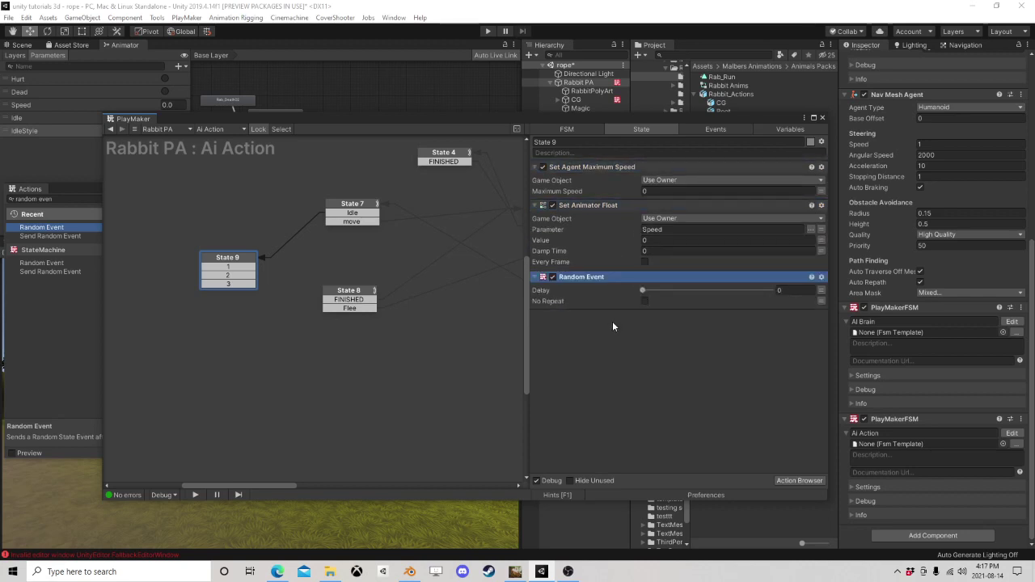
pyautogui.click(612, 327)
# Step: Shift State 8 slightly away and add a new state between it and State 9
pyautogui.click(353, 295)
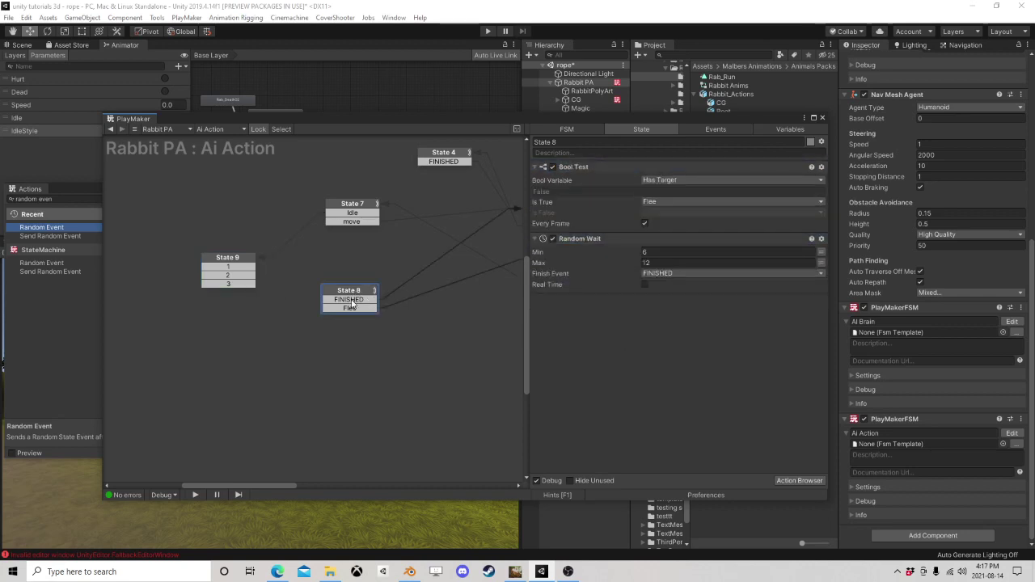
pyautogui.moveTo(348, 294); pyautogui.dragTo(377, 308)
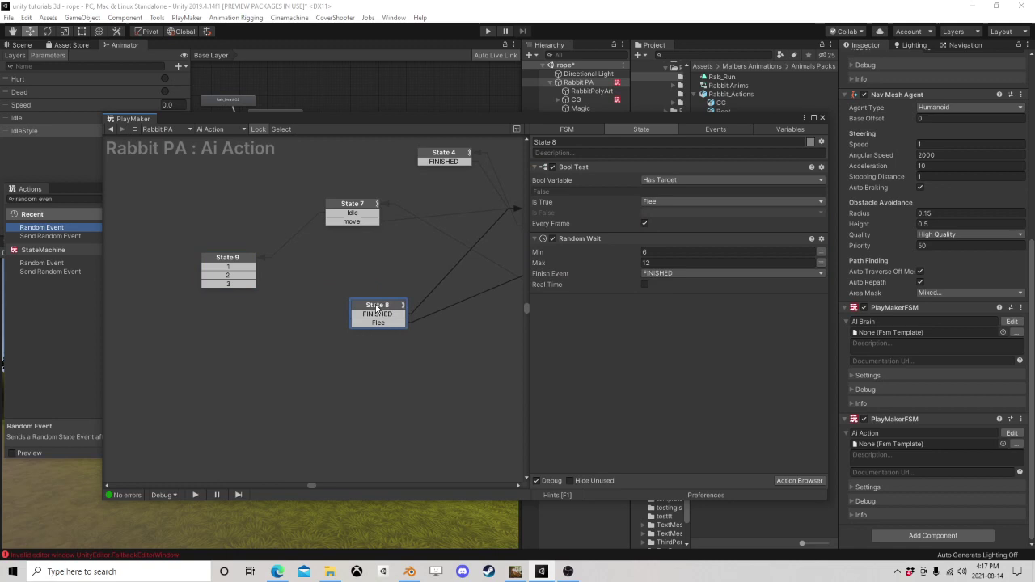
pyautogui.rightClick(288, 263)
pyautogui.click(322, 263)
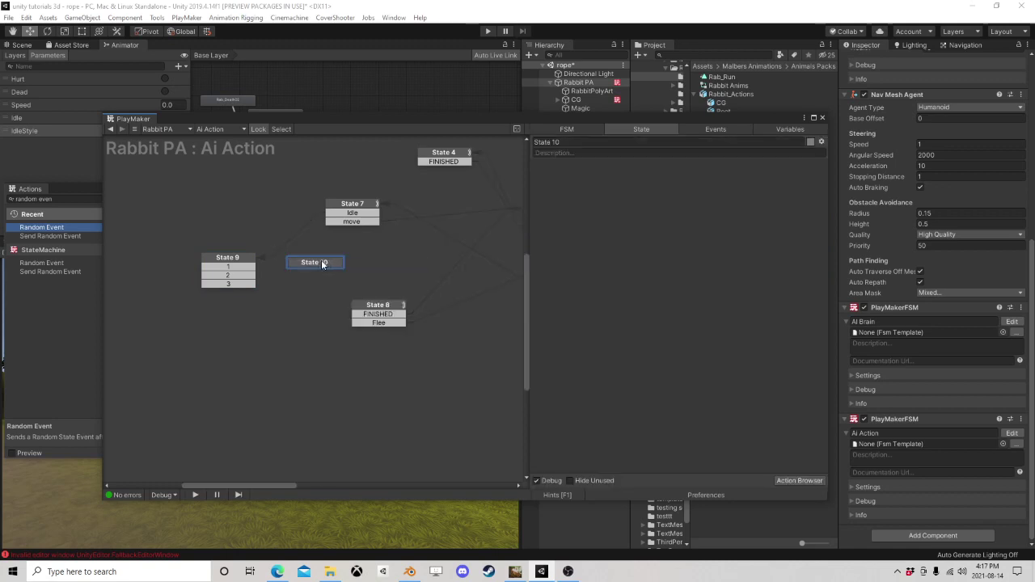
# Step: Add a 0.25-second Wait action to State 10, give it a FINISHED transition, and link State 9's event 1 to it
pyautogui.click(796, 481)
pyautogui.write('wait')
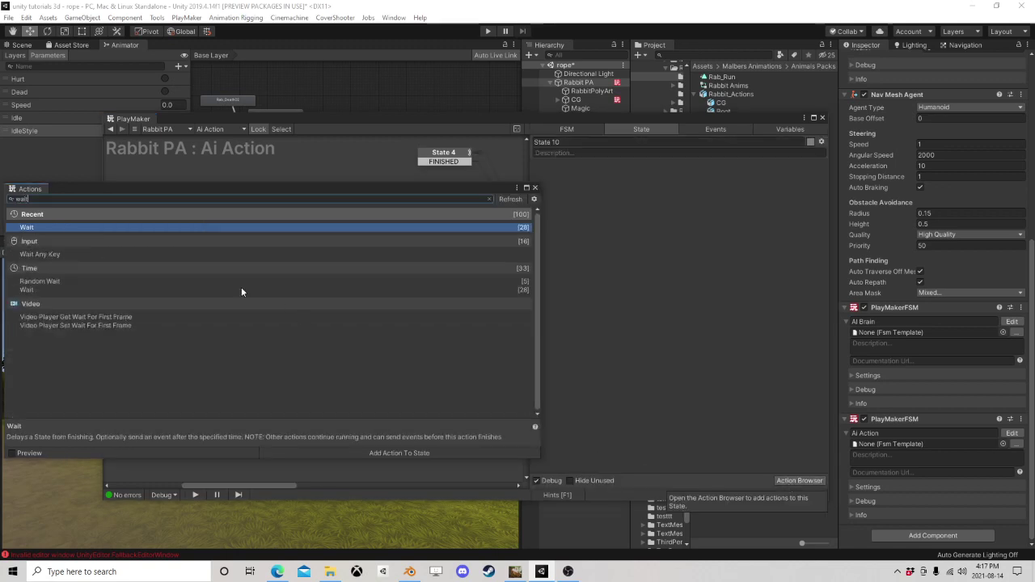
pyautogui.doubleClick(78, 227)
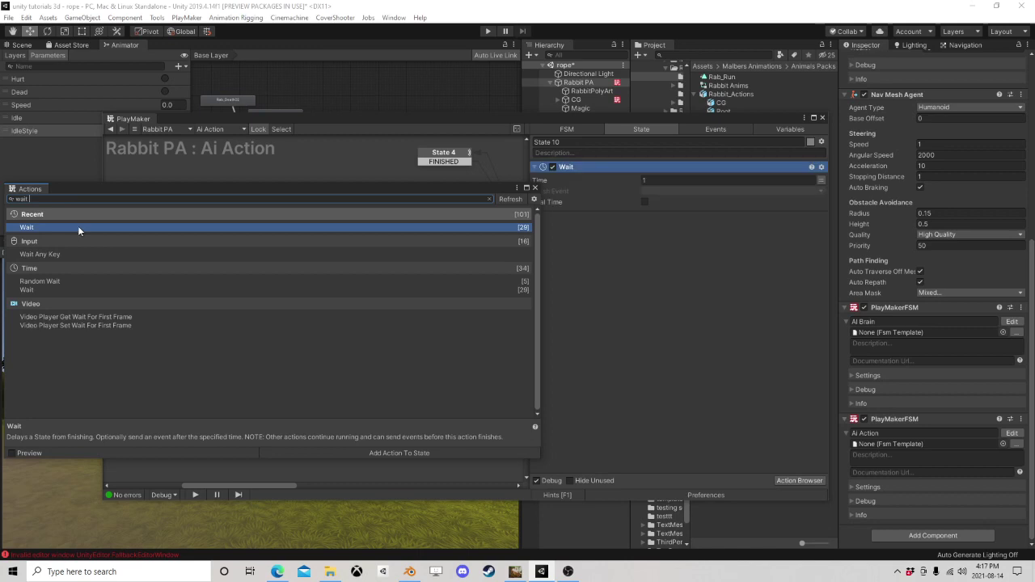
pyautogui.click(535, 187)
pyautogui.click(709, 182)
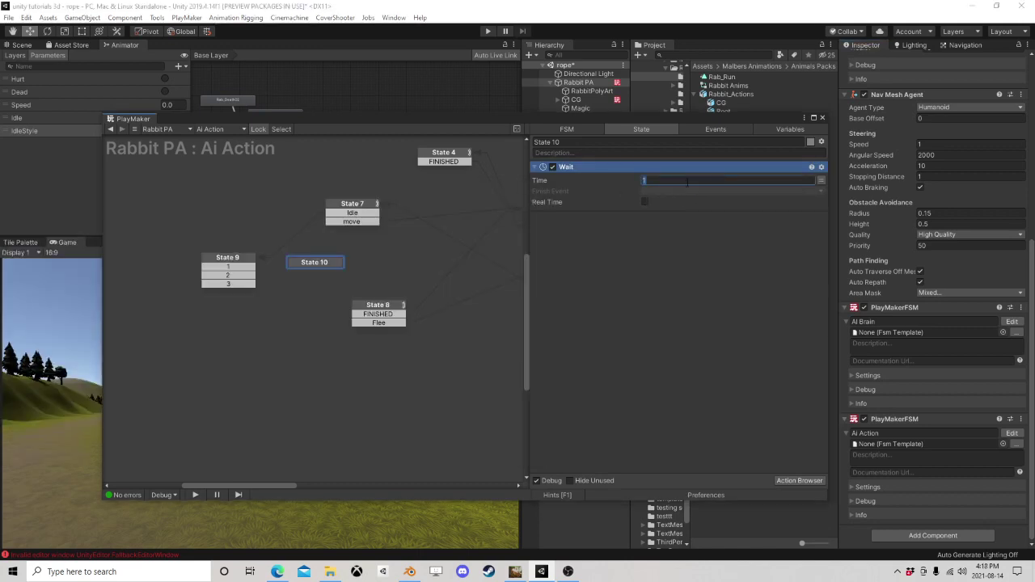
pyautogui.write('.25')
pyautogui.press('Return')
pyautogui.keyDown('ctrl'); pyautogui.click(299, 265); pyautogui.keyUp('ctrl')
pyautogui.moveTo(249, 266); pyautogui.dragTo(310, 262)
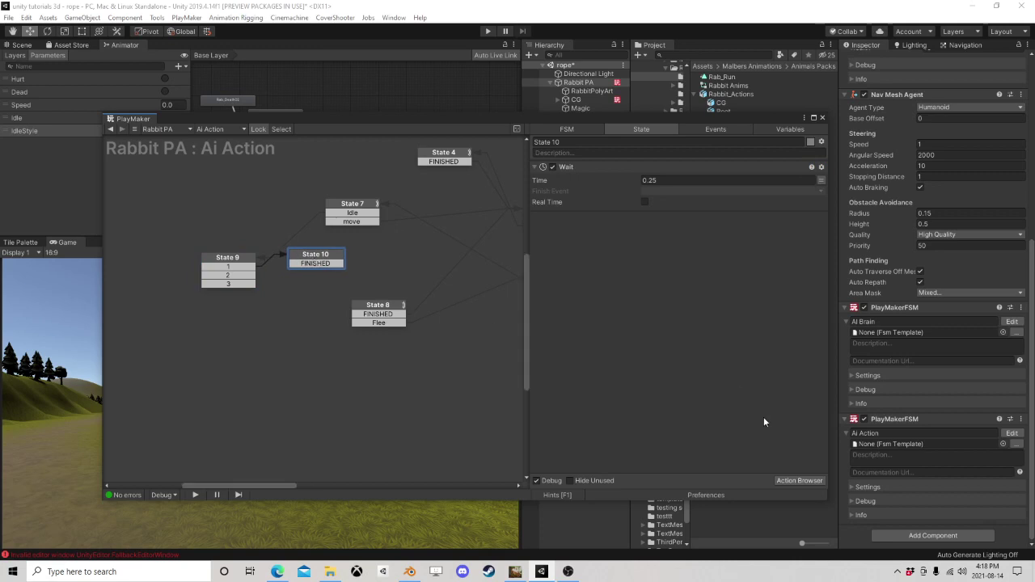
# Step: Add a Set Animator Int action for the IdleStyle parameter to State 10 and place it above Wait
pyautogui.click(792, 480)
pyautogui.write('set')
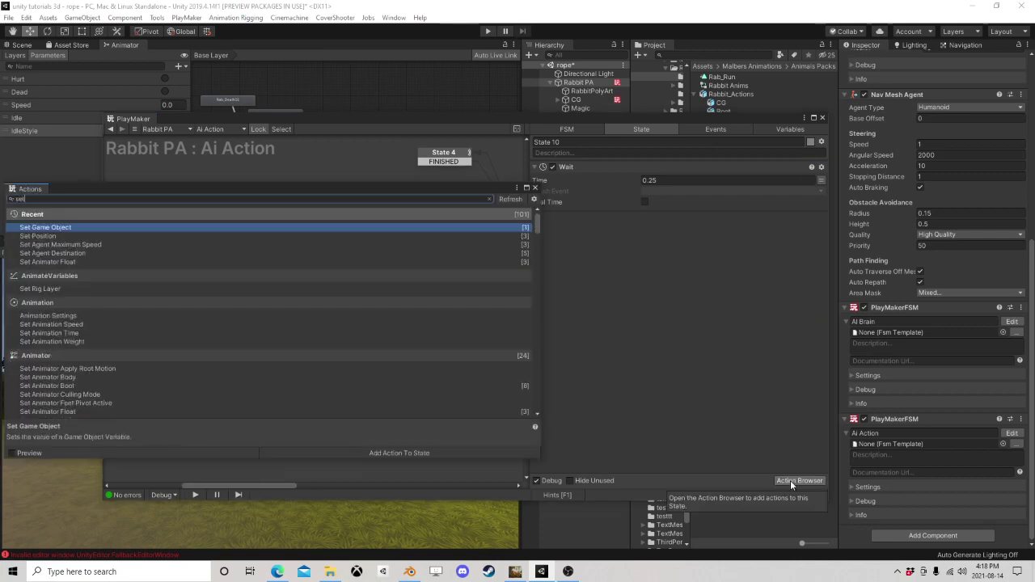
pyautogui.write(' animat')
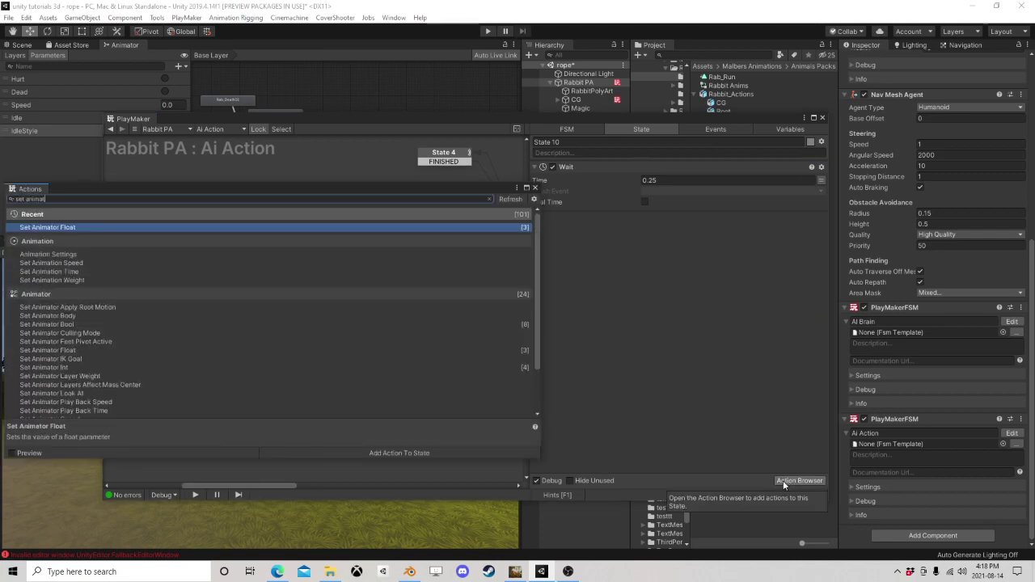
pyautogui.write('or')
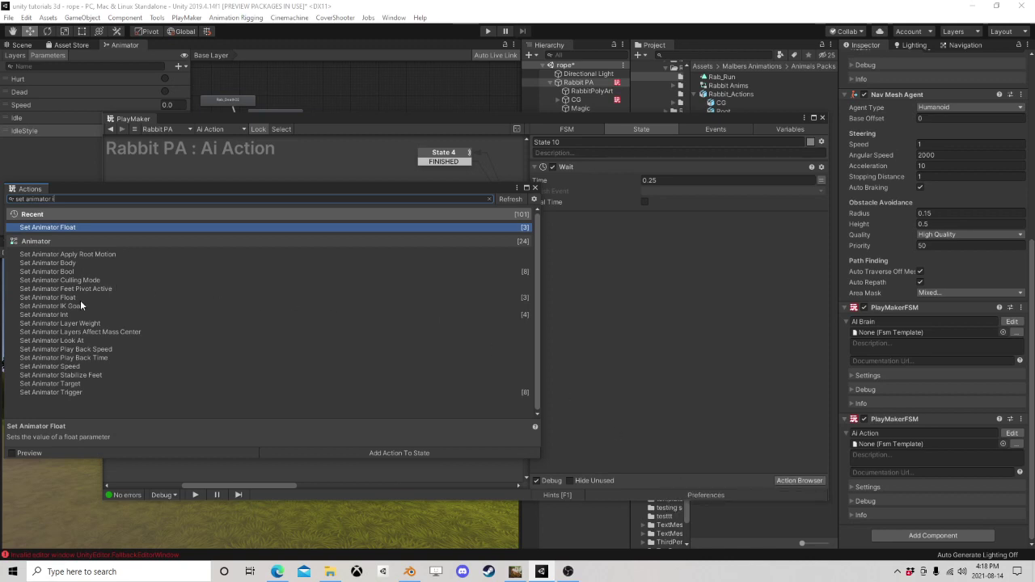
pyautogui.doubleClick(61, 315)
pyautogui.click(534, 189)
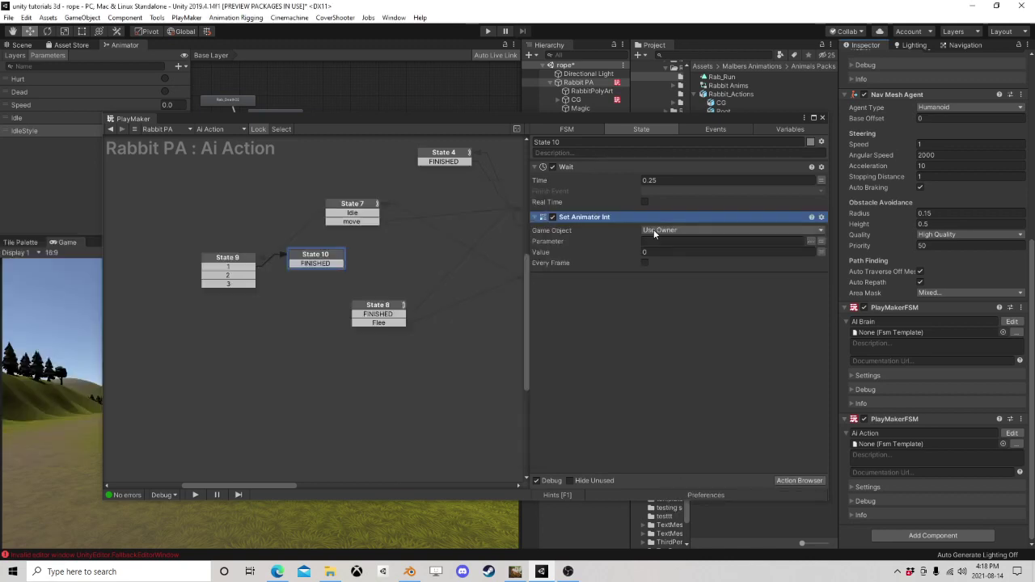
pyautogui.click(811, 241)
pyautogui.click(843, 251)
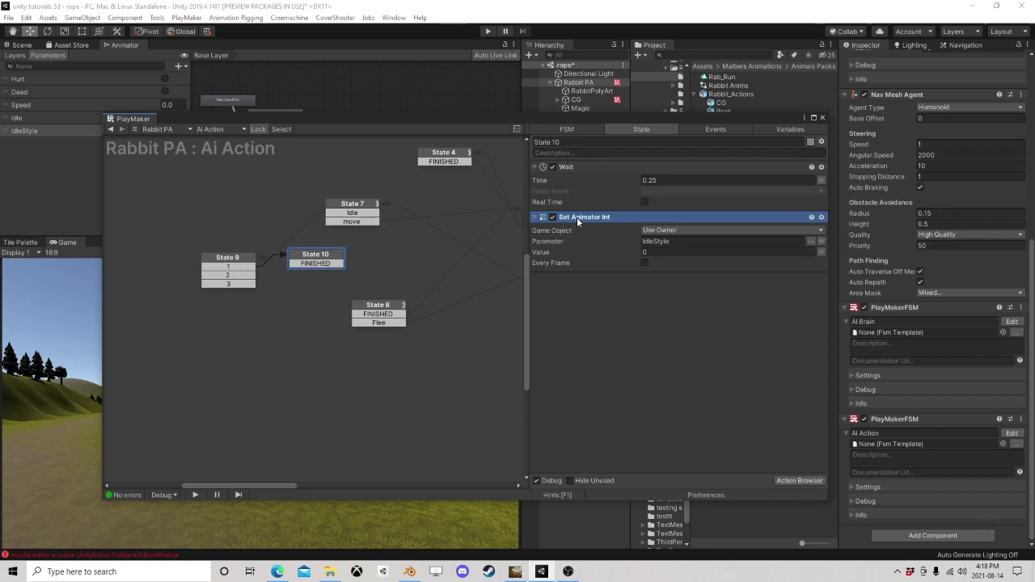
pyautogui.moveTo(576, 217); pyautogui.dragTo(593, 175)
# Step: Link State 10's FINISHED transition to State 8 and paste two copies of State 10 near State 9
pyautogui.moveTo(305, 264); pyautogui.dragTo(387, 311)
pyautogui.moveTo(327, 258); pyautogui.dragTo(380, 249)
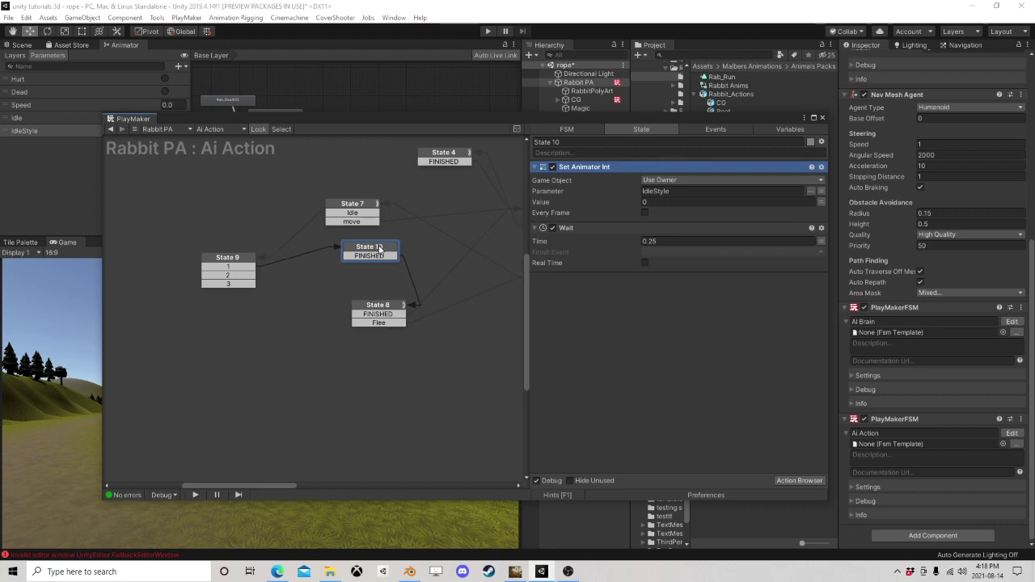
pyautogui.rightClick(378, 250)
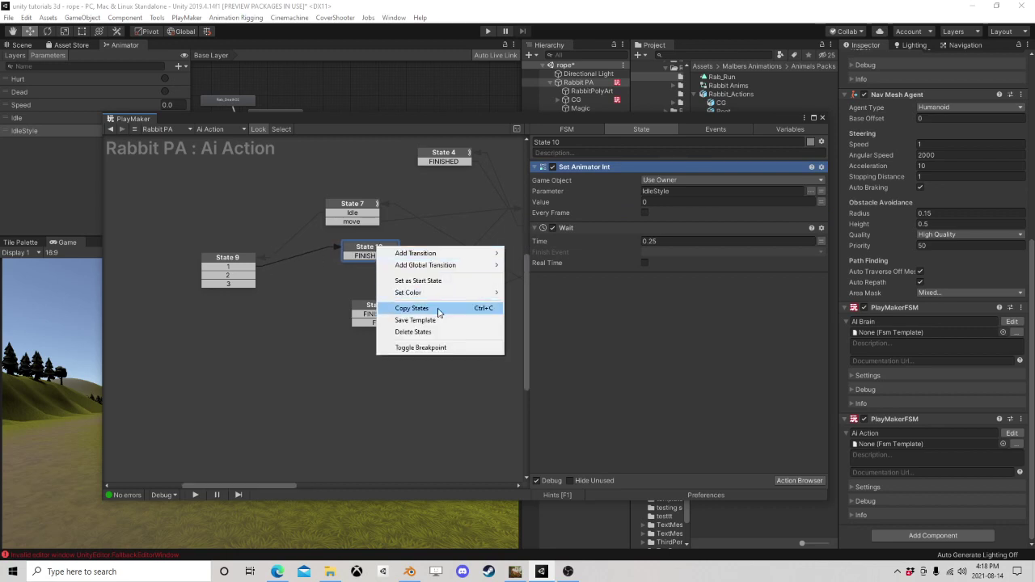
pyautogui.click(301, 281)
pyautogui.rightClick(265, 275)
pyautogui.click(287, 279)
pyautogui.rightClick(271, 317)
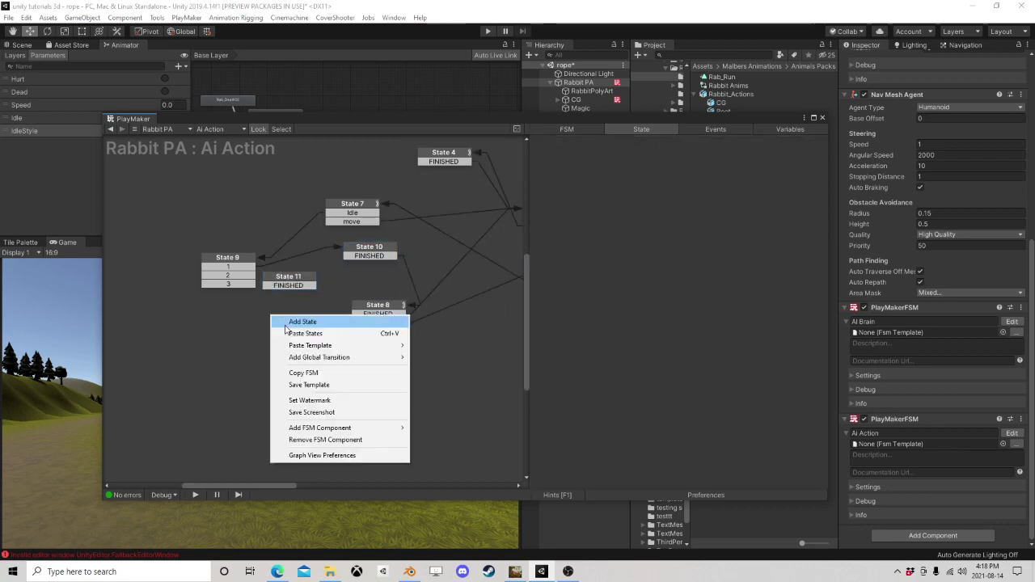
pyautogui.click(285, 322)
# Step: Connect State 9's events 2 and 3 through States 11 and 12 to State 8, arranging the three idle states in a column before it
pyautogui.click(251, 279)
pyautogui.moveTo(251, 280); pyautogui.dragTo(360, 309)
pyautogui.moveTo(299, 329); pyautogui.dragTo(360, 310)
pyautogui.moveTo(372, 252); pyautogui.dragTo(312, 273)
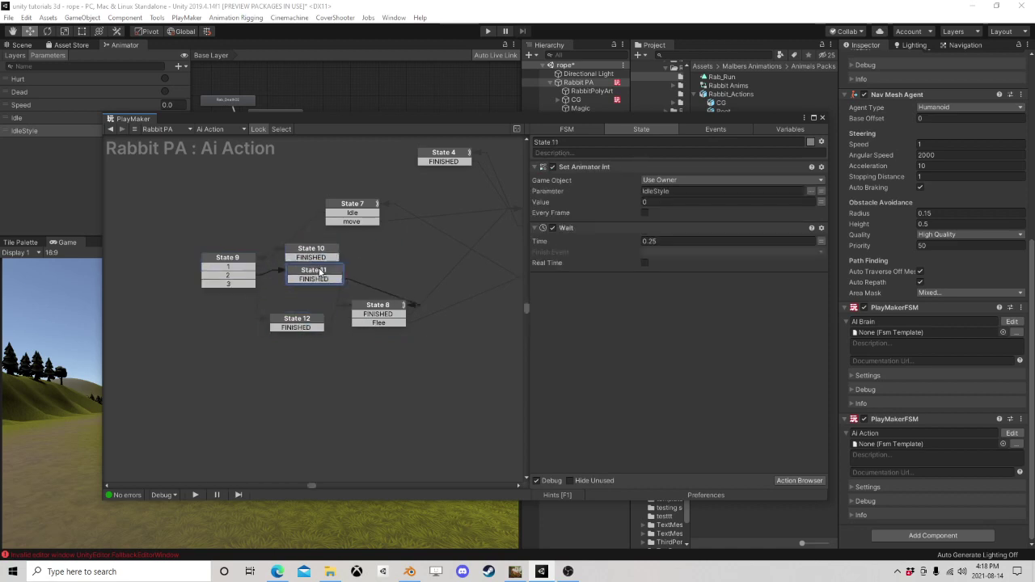
pyautogui.moveTo(292, 323); pyautogui.dragTo(308, 297)
pyautogui.moveTo(387, 307); pyautogui.dragTo(433, 273)
# Step: Edit the IdleStyle values of the Set Animator Int actions in State 11 and State 12
pyautogui.click(323, 251)
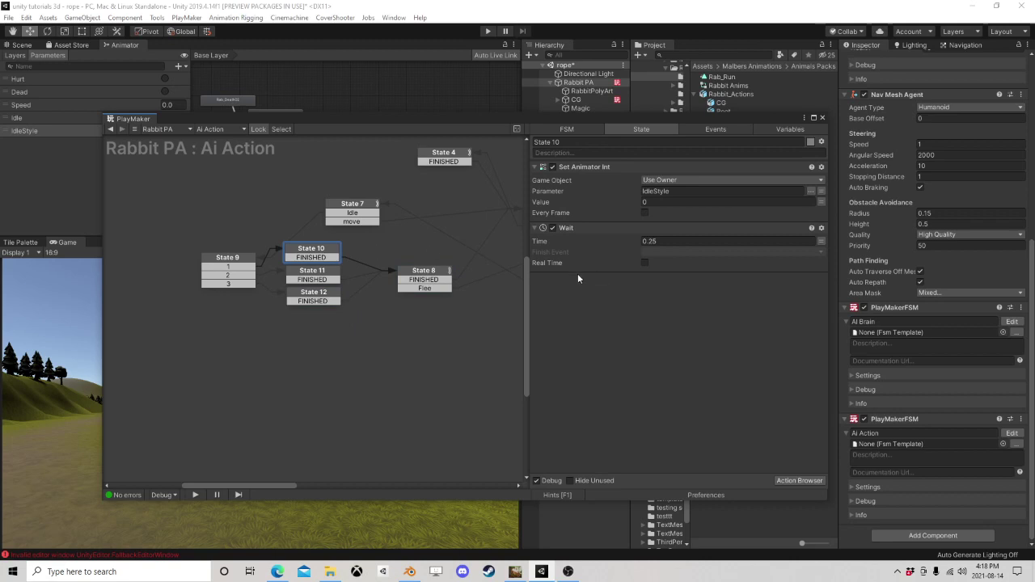
pyautogui.click(315, 275)
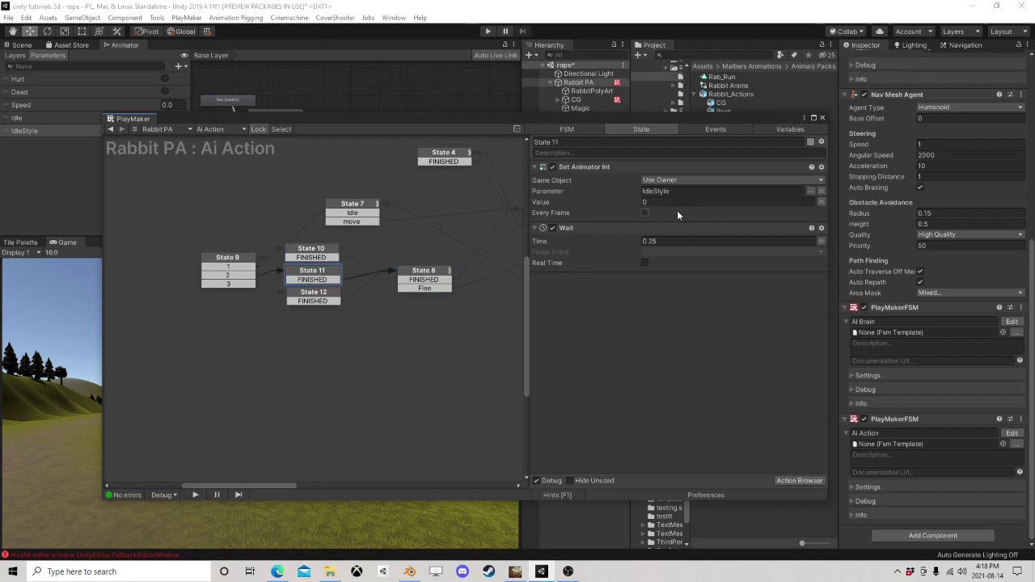
pyautogui.click(314, 296)
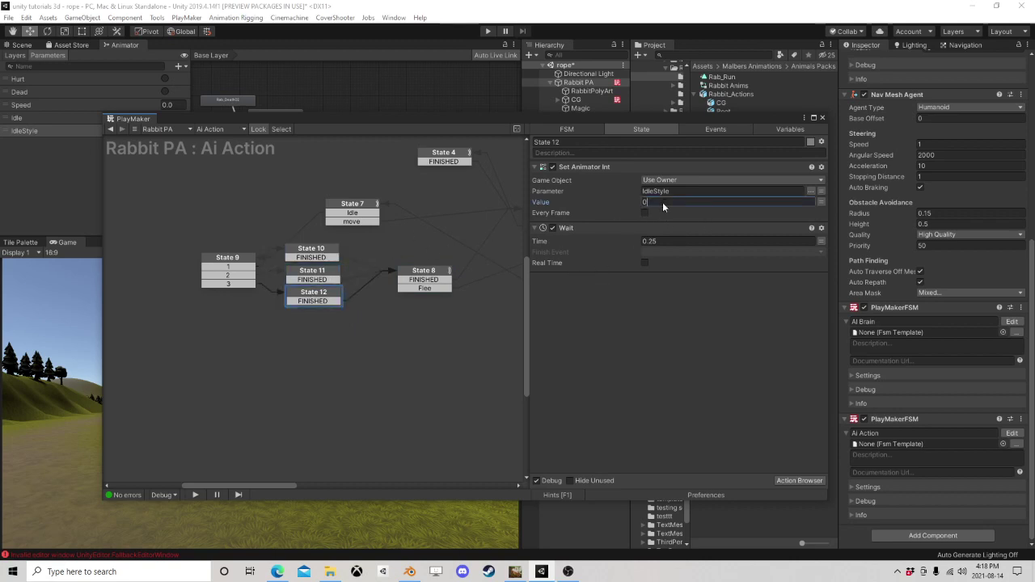
# Step: Add a Set Animator Trigger action for Idle as State 8's first action and set its Random Wait to 4 minimum and 7 maximum
pyautogui.click(418, 280)
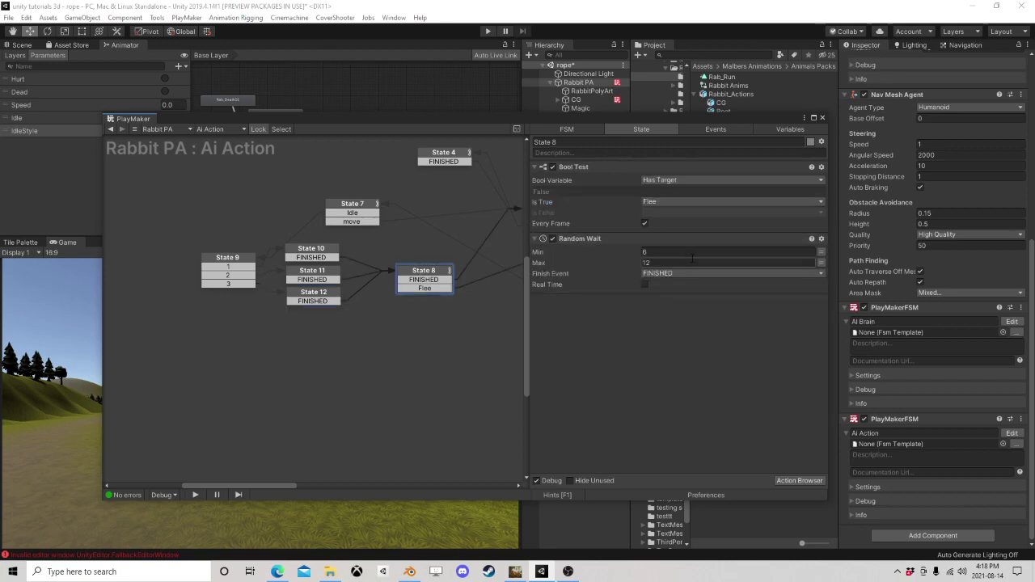
pyautogui.click(798, 481)
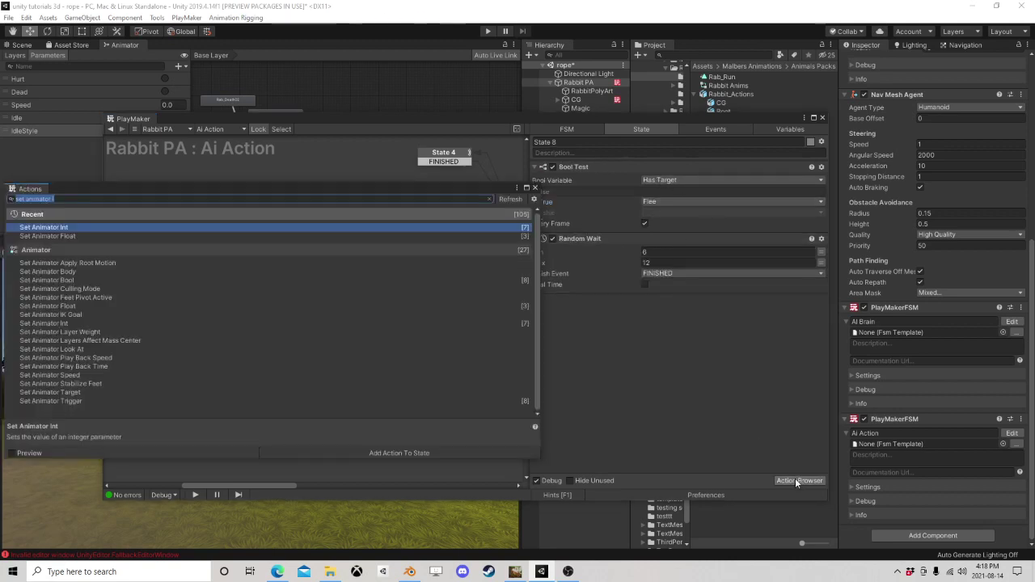
pyautogui.write('set animator trigger')
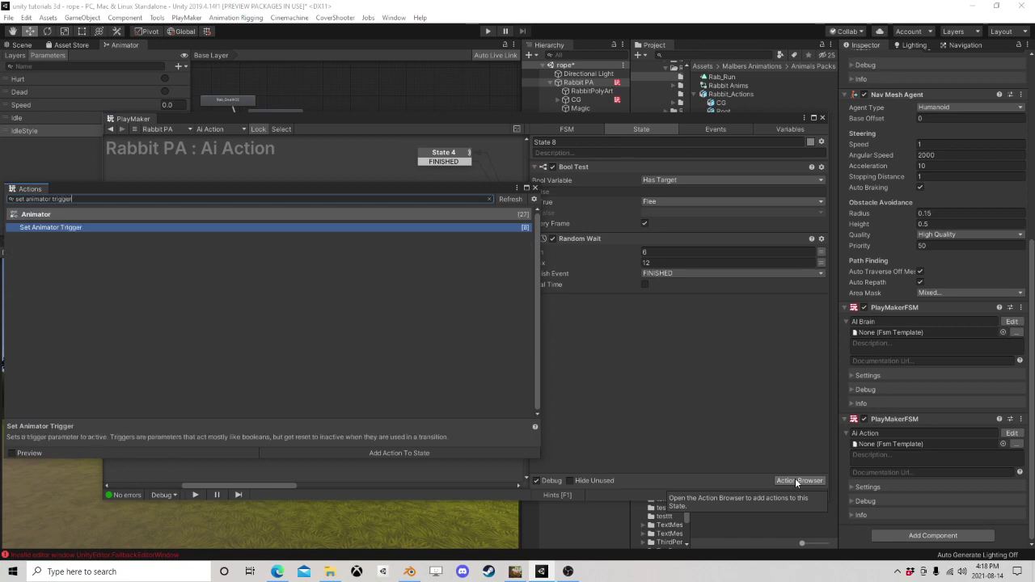
pyautogui.press('Return')
pyautogui.click(535, 188)
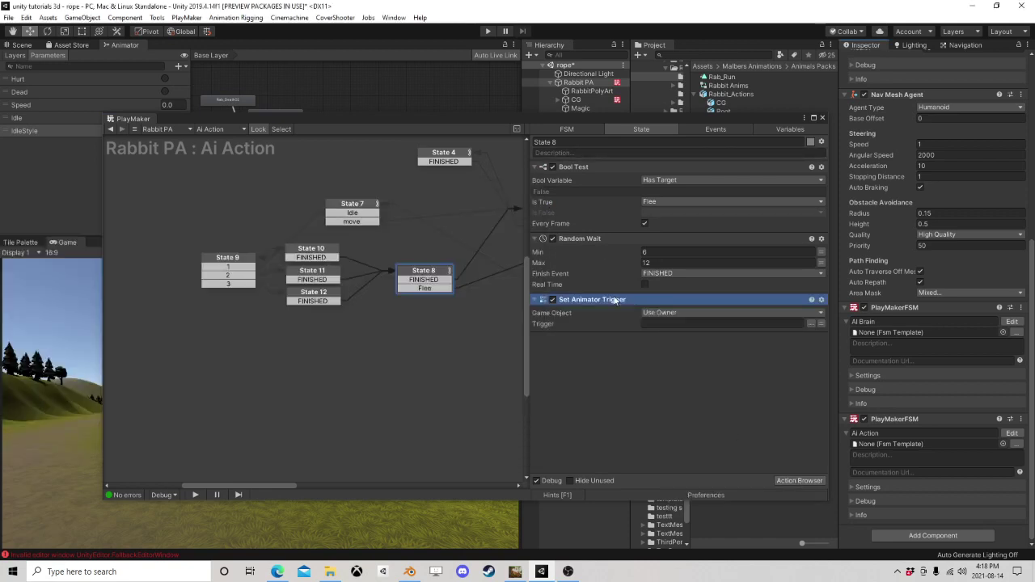
pyautogui.moveTo(600, 300); pyautogui.dragTo(600, 165)
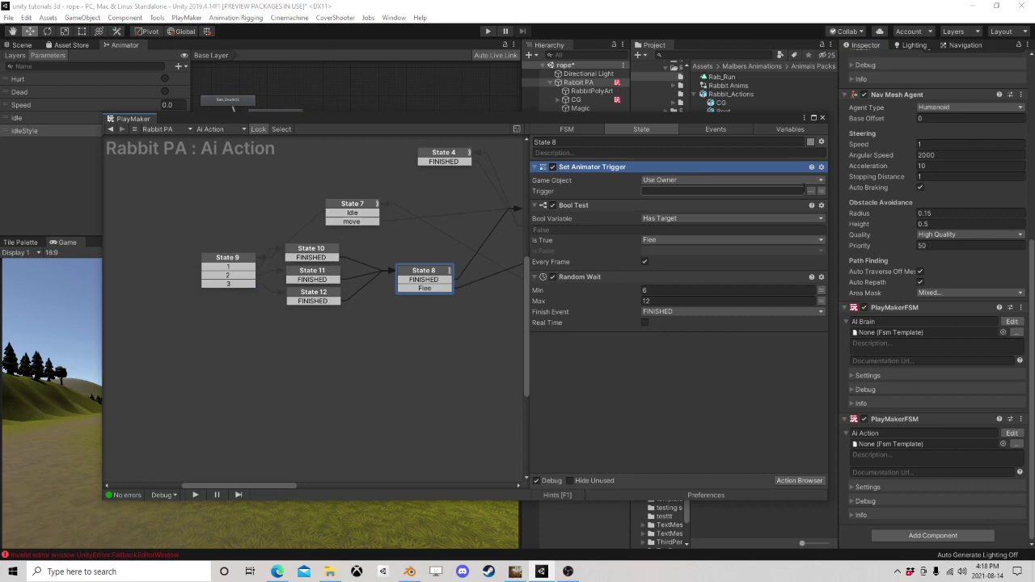
pyautogui.click(811, 191)
pyautogui.click(833, 209)
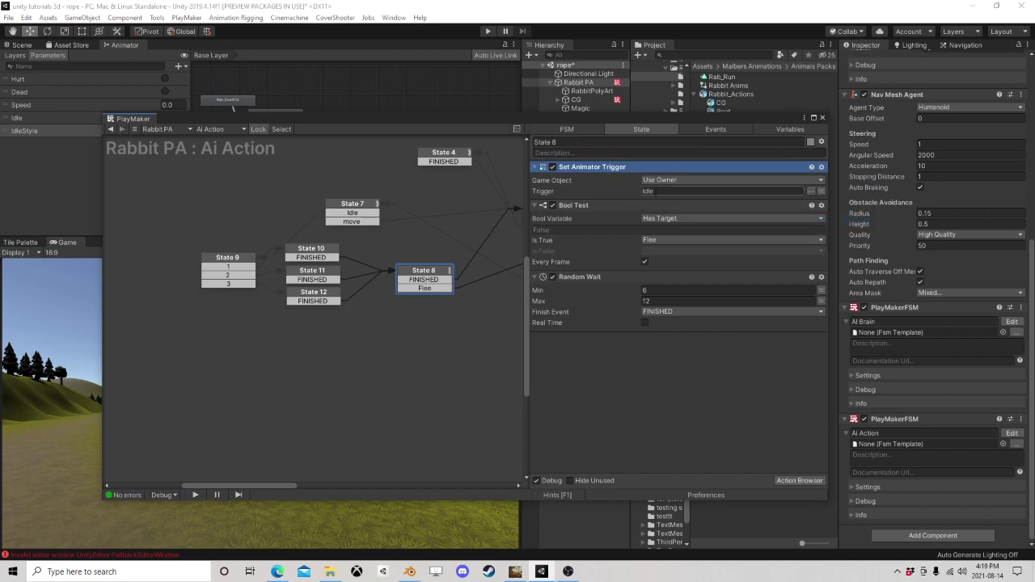
pyautogui.click(691, 295)
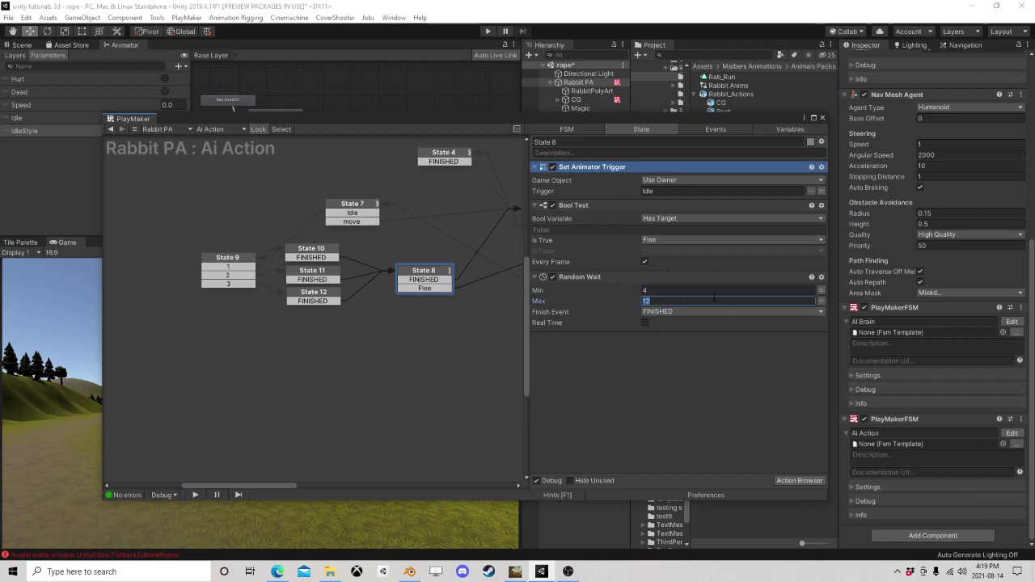
# Step: In State 7's Send Random Event, set the move weight to about 0.47 and the Idle weight to about 0.75, then close the FSM editor
pyautogui.moveTo(442, 312); pyautogui.dragTo(383, 330, button='middle')
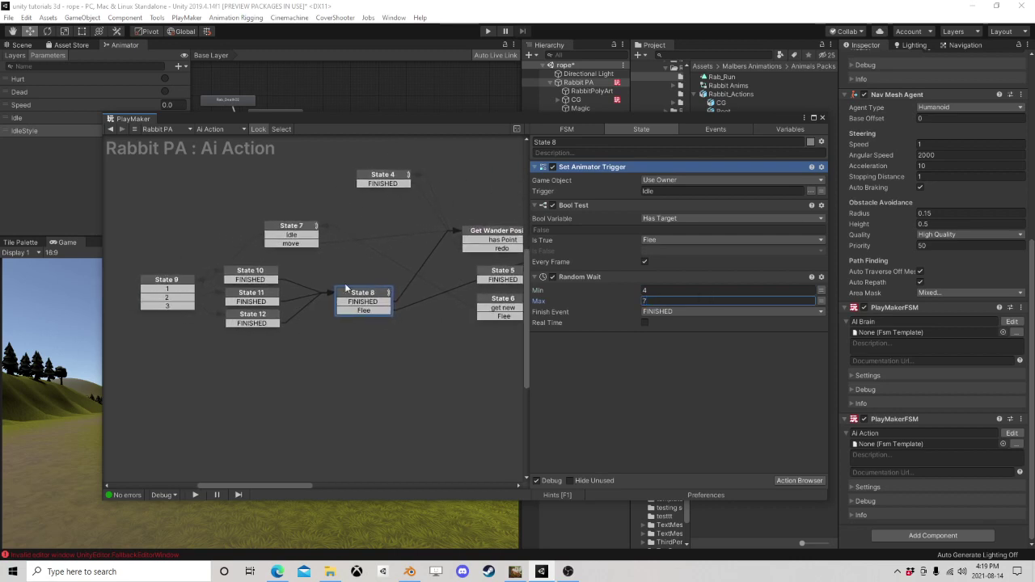
pyautogui.click(300, 231)
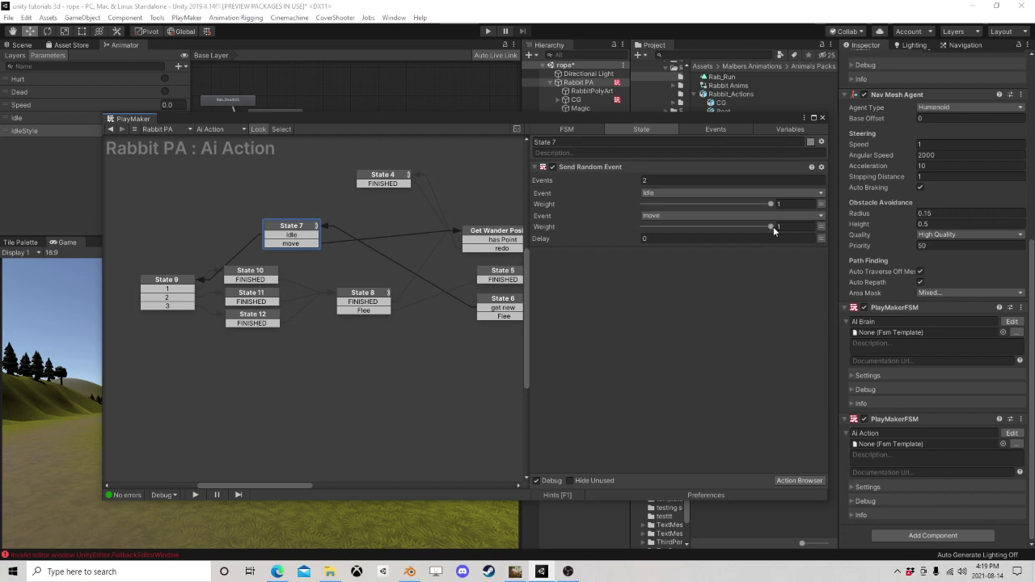
pyautogui.moveTo(773, 227); pyautogui.dragTo(704, 228)
pyautogui.click(769, 205)
pyautogui.click(738, 203)
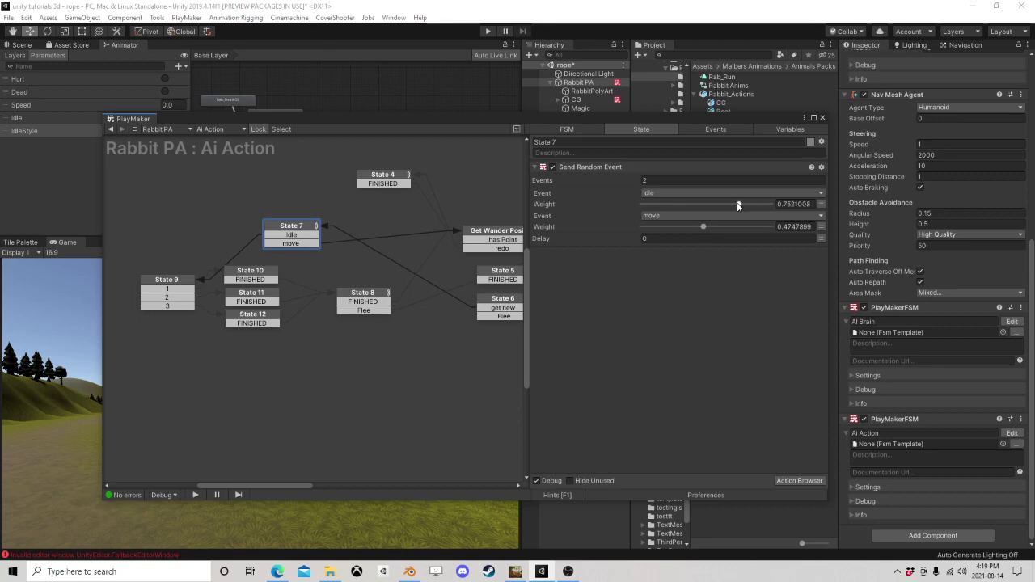
pyautogui.click(737, 204)
pyautogui.click(822, 118)
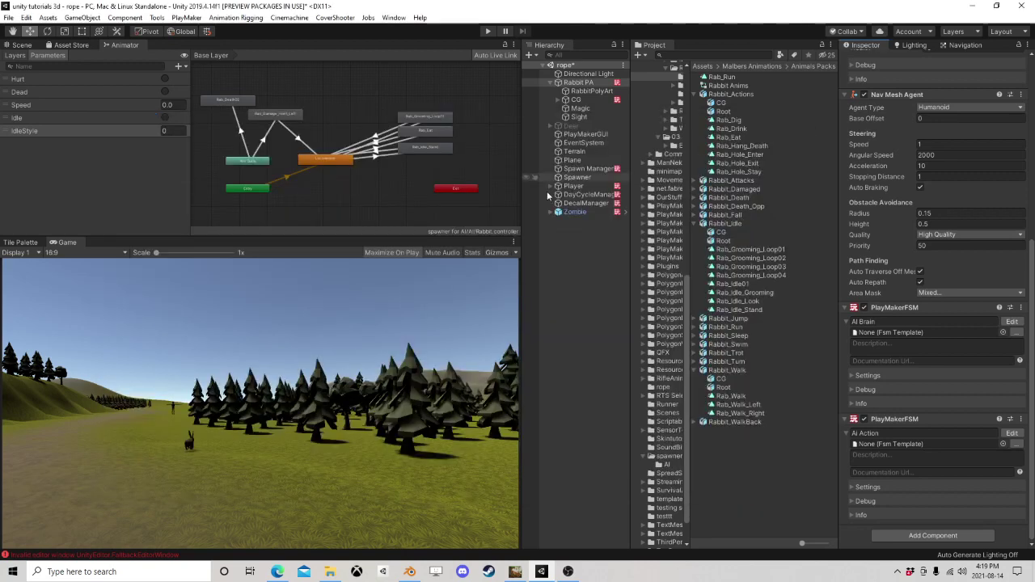
pyautogui.click(33, 45)
pyautogui.scroll(-4, 396, 165)
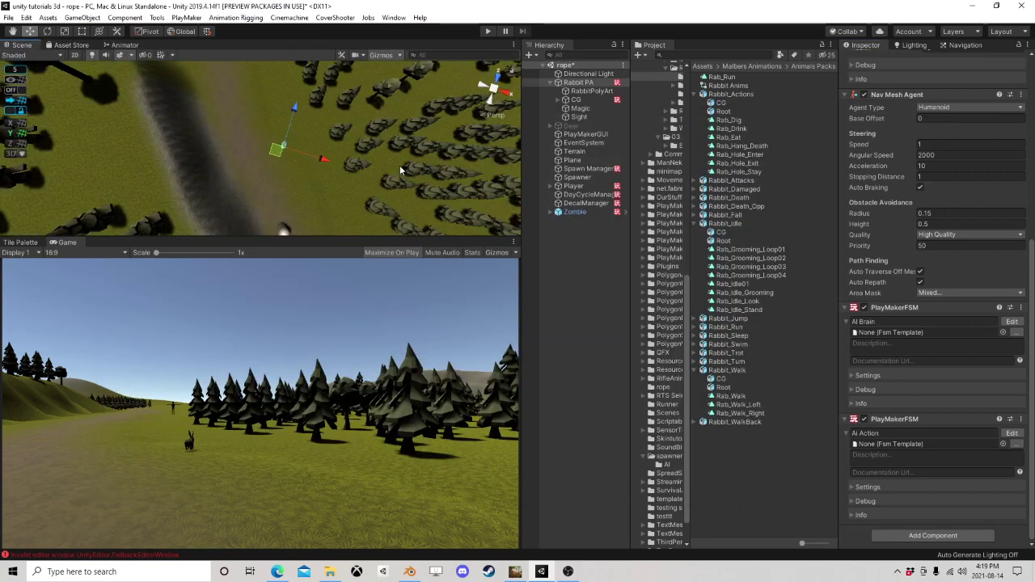
pyautogui.scroll(3, 389, 174)
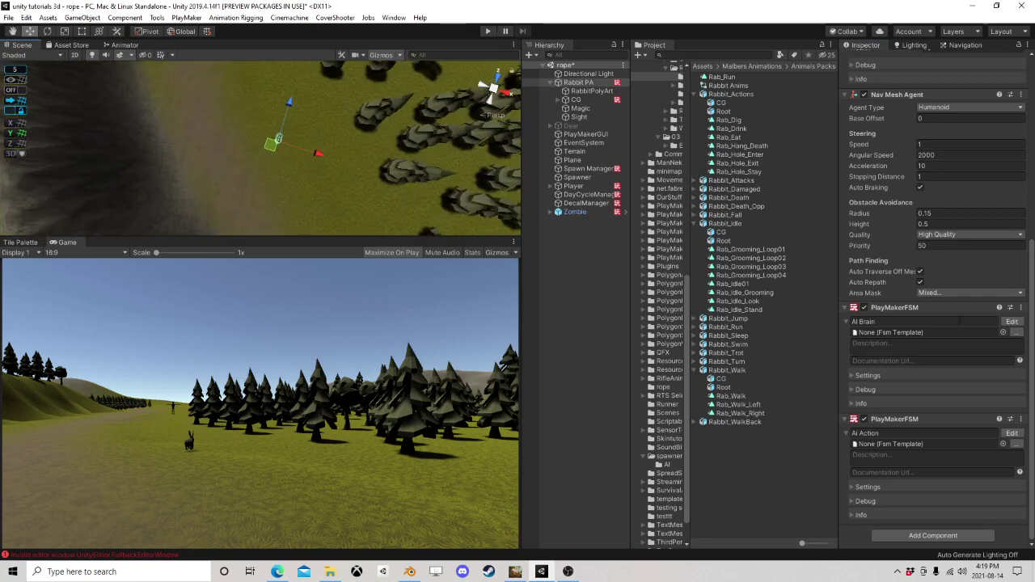
# Step: Open the rabbit's Health FSM and examine the actions in State 4
pyautogui.scroll(5, 981, 288)
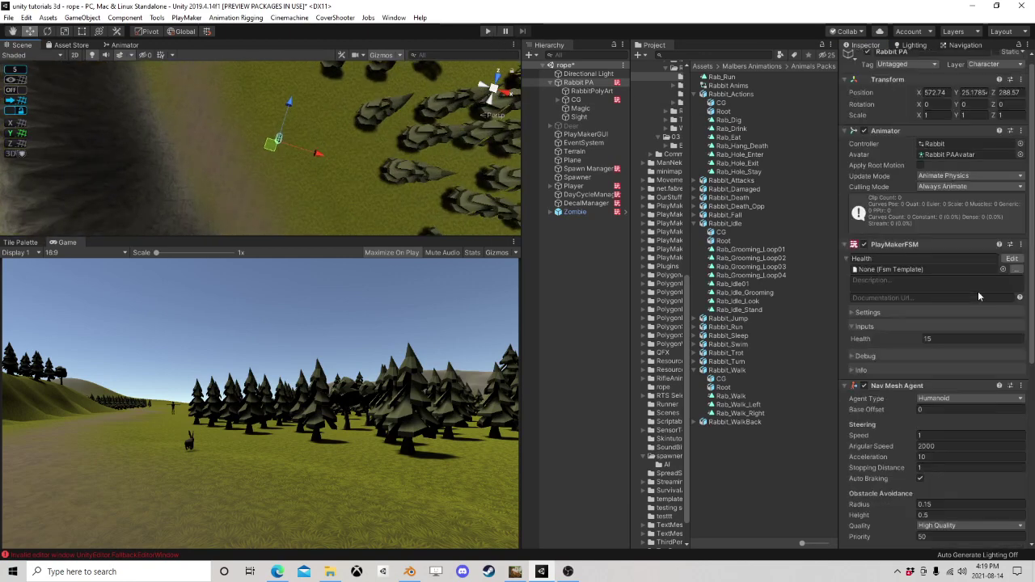
pyautogui.click(1012, 258)
pyautogui.click(300, 263)
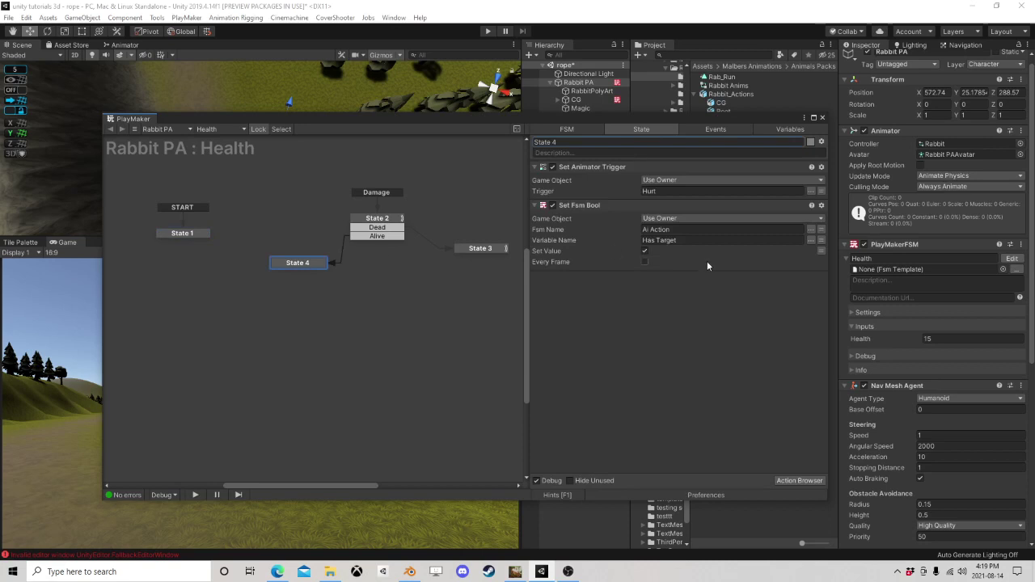
# Step: Remove the Enable FSM action for Attack from the Health FSM's State 3 and reselect Ai Action in the first remaining one
pyautogui.click(478, 249)
pyautogui.scroll(-2, 733, 272)
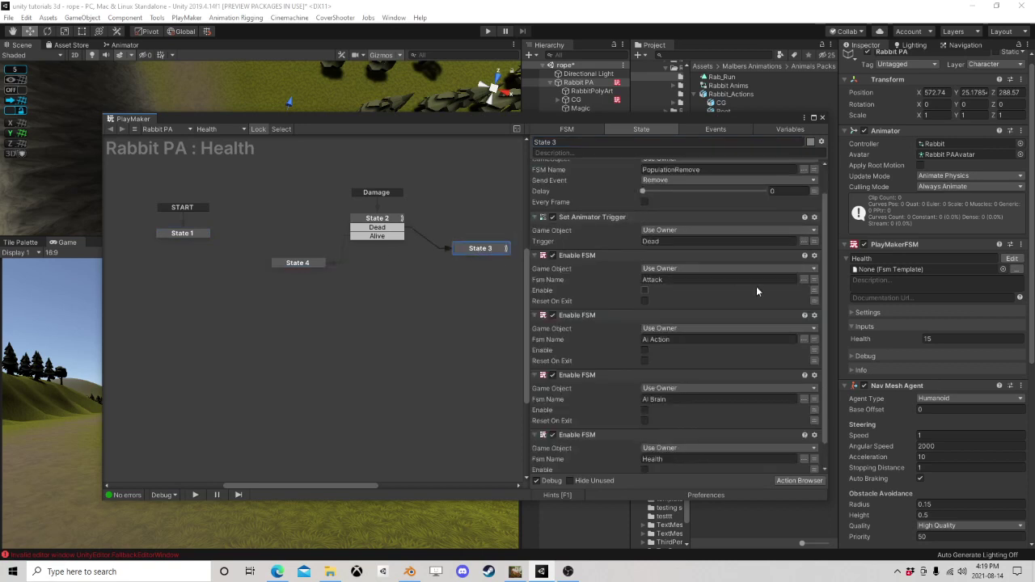
pyautogui.click(589, 255)
pyautogui.rightClick(589, 256)
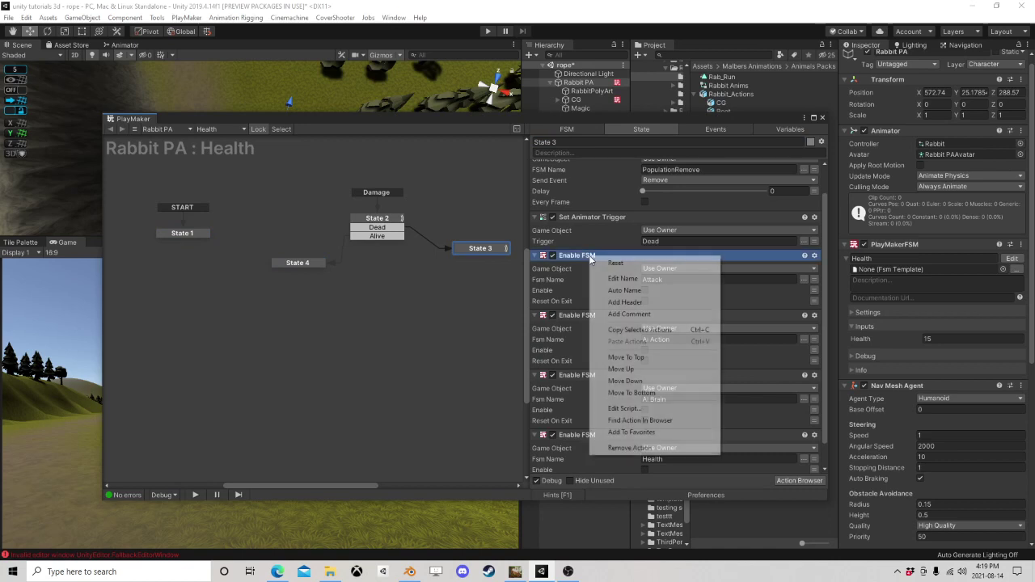
pyautogui.click(635, 448)
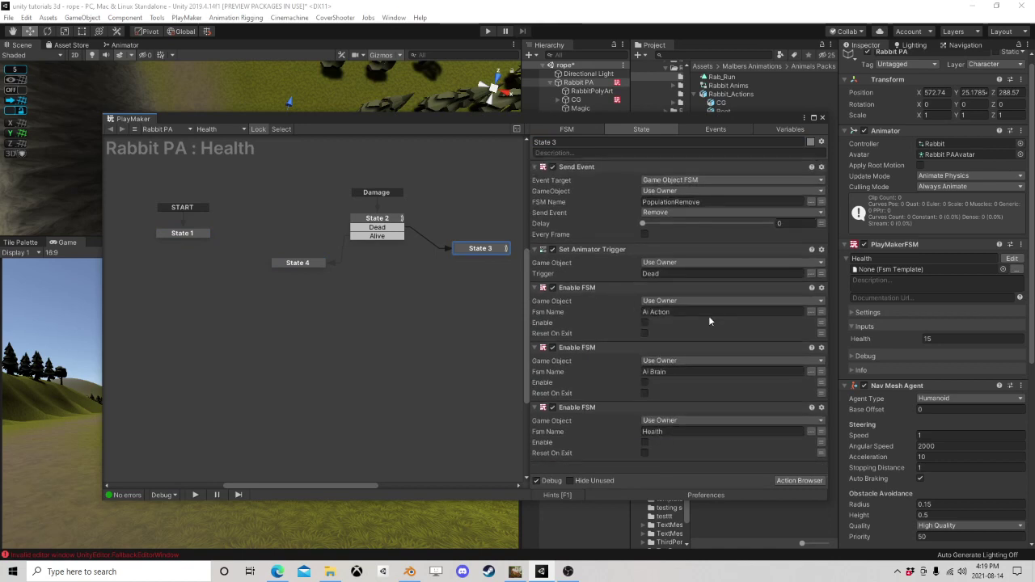
pyautogui.click(811, 312)
pyautogui.click(838, 321)
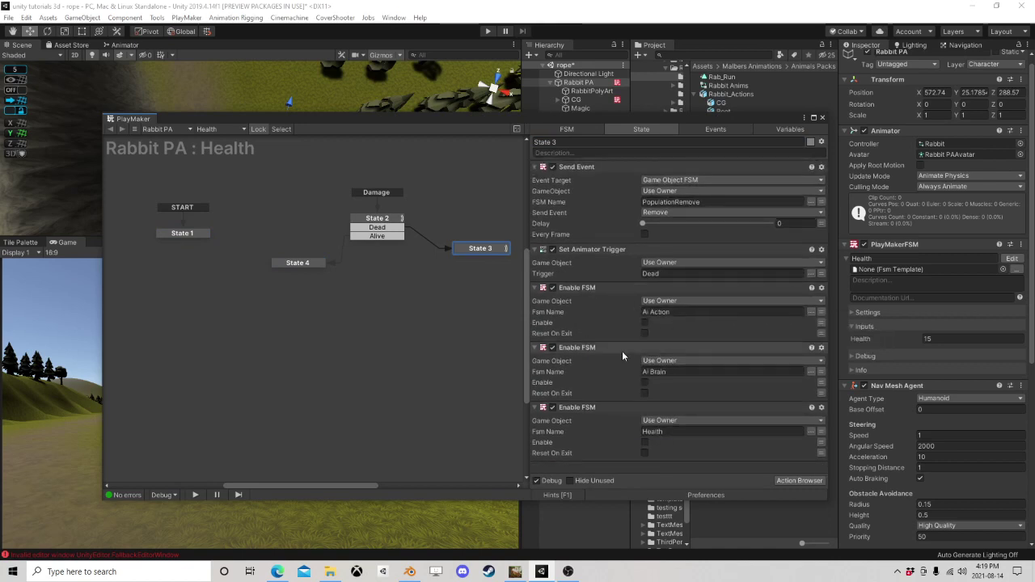
# Step: Close the FSM editor and run the scene to check the rabbit's behaviour in the game view, stopping play mode at the end
pyautogui.click(823, 119)
pyautogui.click(489, 31)
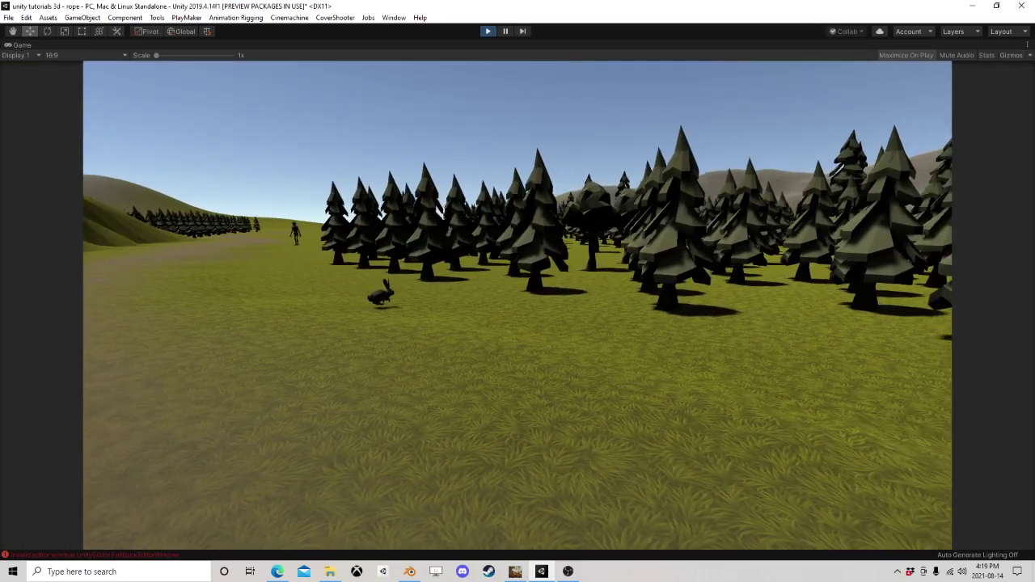
pyautogui.press('w')
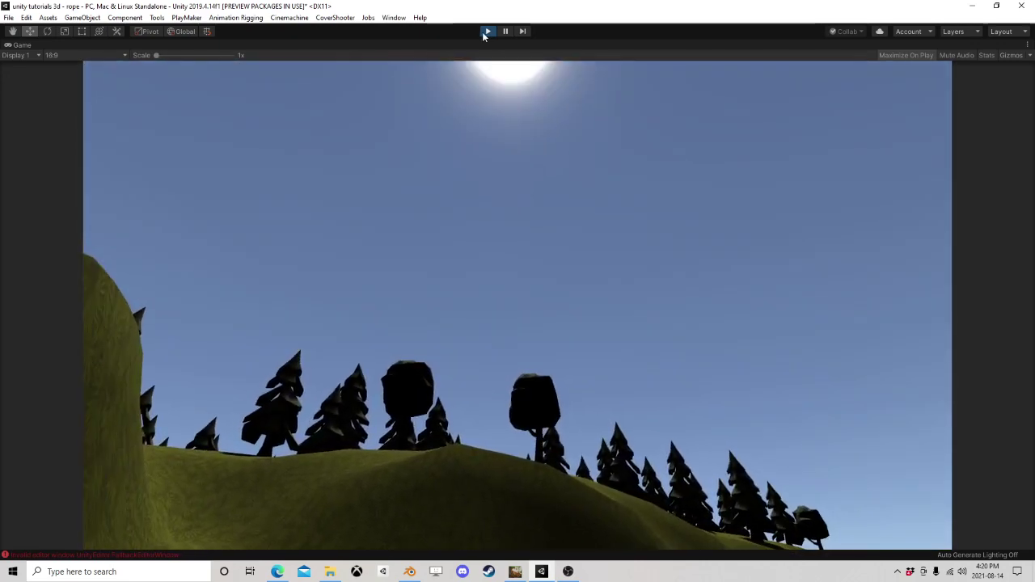
pyautogui.click(487, 31)
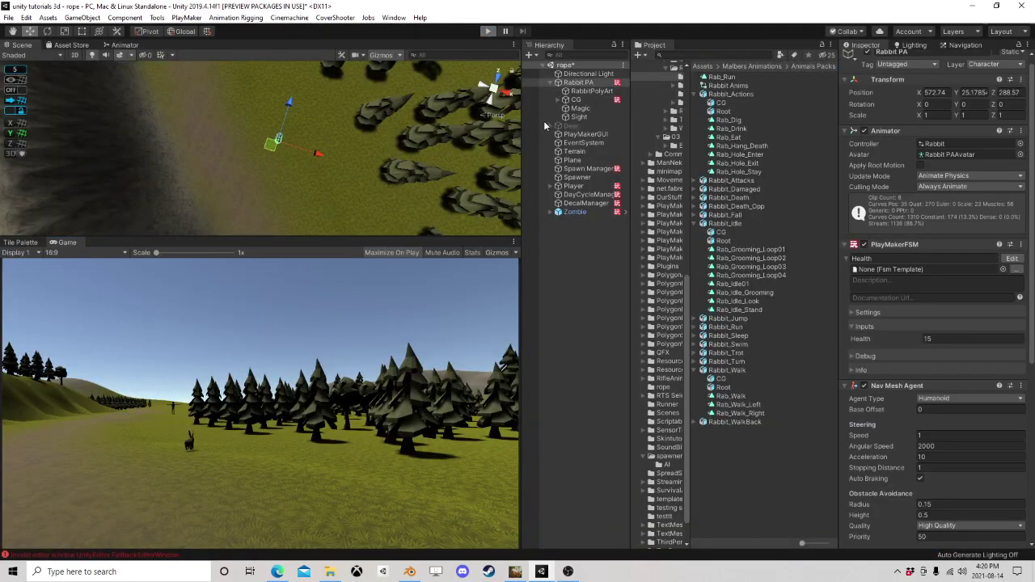
# Step: Run the scene again without the maximized game view and frame the rabbit in the Scene view to observe its idle animations
pyautogui.hotkey('ctrl', 'p')
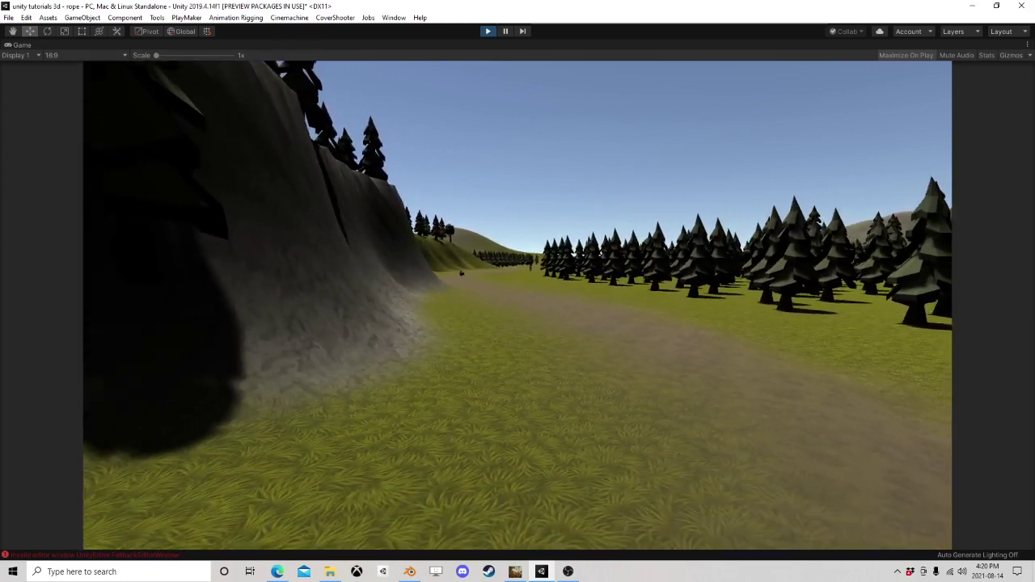
pyautogui.press('Escape')
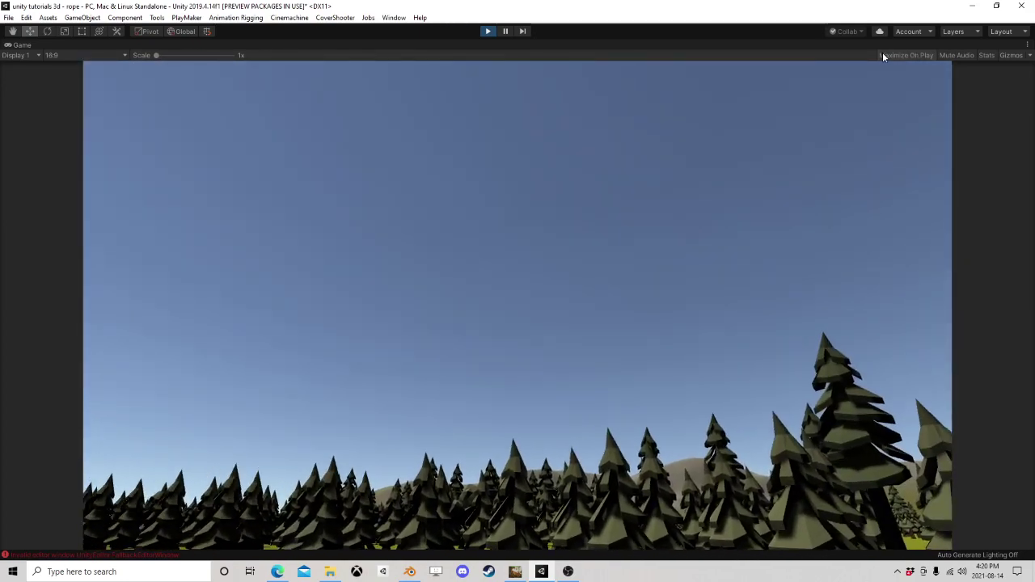
pyautogui.click(506, 31)
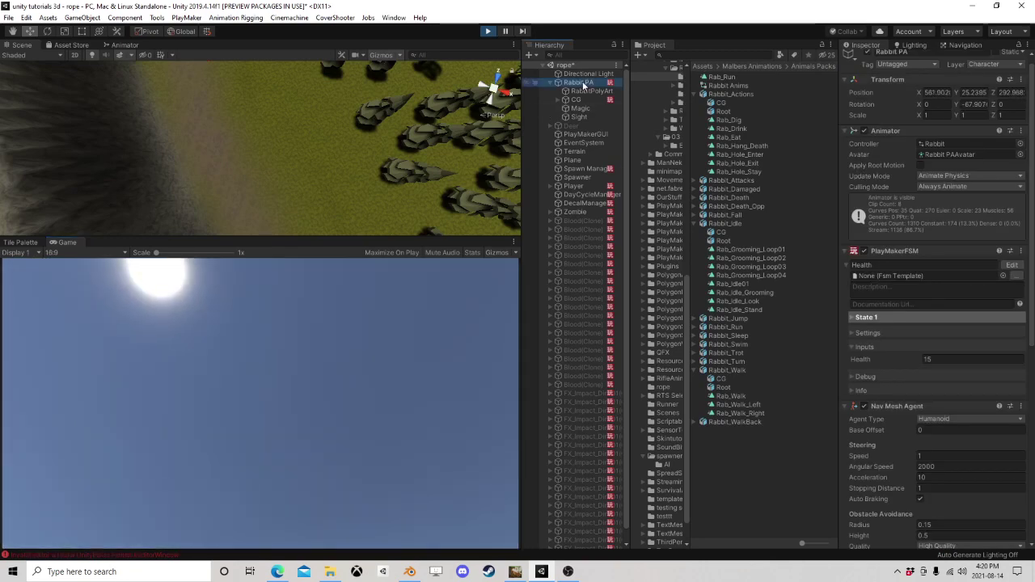
pyautogui.press('f')
pyautogui.keyDown('alt'); pyautogui.moveTo(220, 102); pyautogui.dragTo(308, 174); pyautogui.keyUp('alt')
pyautogui.moveTo(206, 158)
pyautogui.keyDown('alt'); pyautogui.mouseDown()
pyautogui.moveTo(269, 151)
pyautogui.moveTo(215, 162)
pyautogui.moveTo(347, 162)
pyautogui.moveTo(346, 173)
pyautogui.mouseUp(); pyautogui.keyUp('alt')
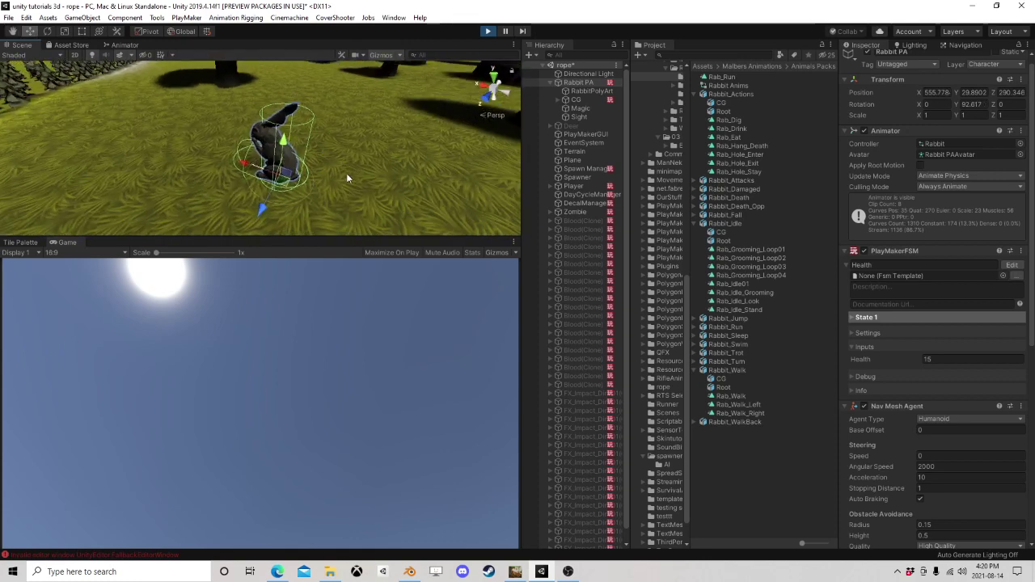
# Step: Move the selection off the rabbit and follow it through the Scene view to examine how it wanders
pyautogui.click(589, 238)
pyautogui.keyDown('alt'); pyautogui.moveTo(369, 226); pyautogui.dragTo(346, 178); pyautogui.keyUp('alt')
pyautogui.scroll(-3, 324, 165)
pyautogui.scroll(3, 345, 178)
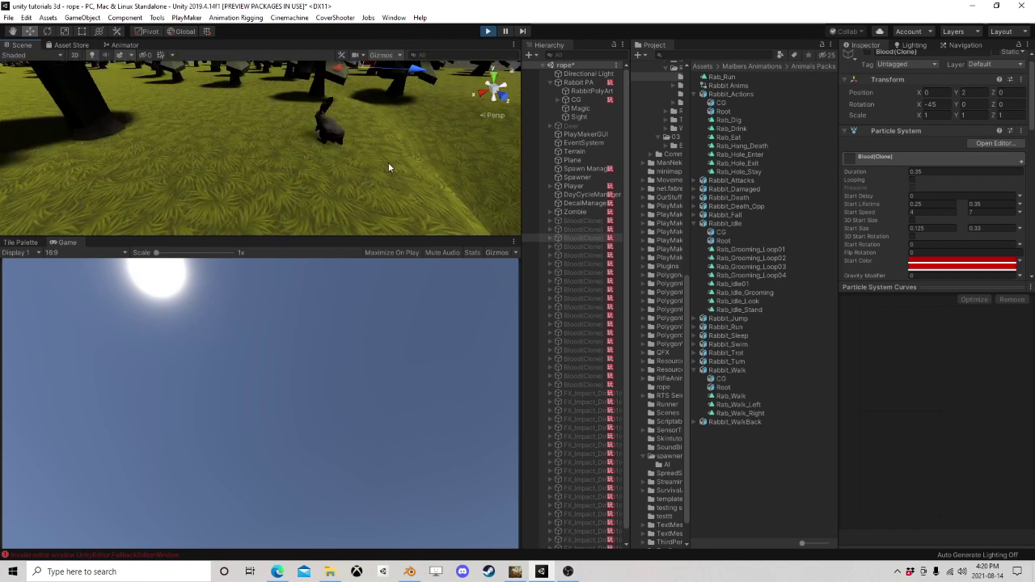
pyautogui.moveTo(431, 119); pyautogui.dragTo(276, 163, button='middle')
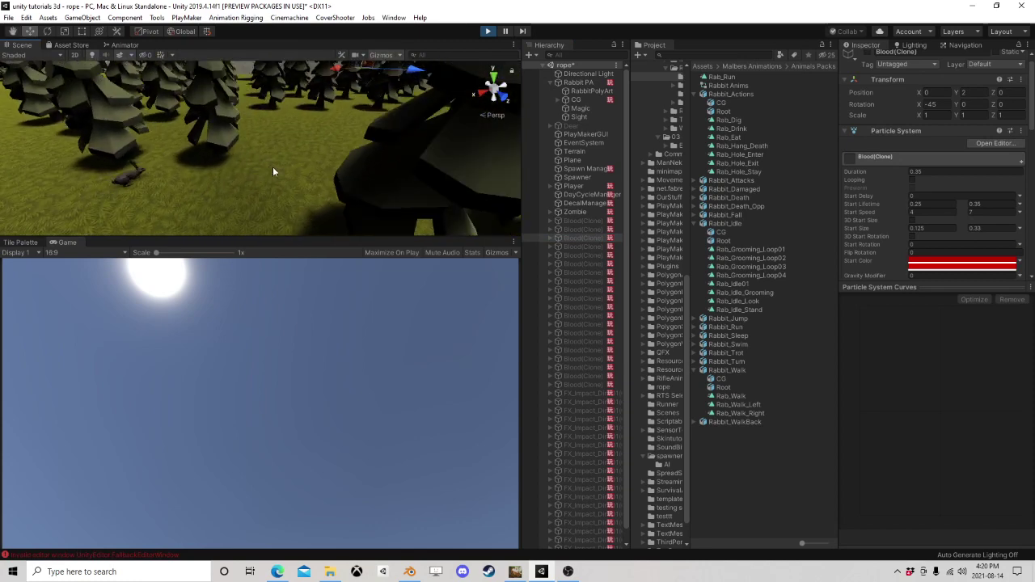
# Step: Try an acceleration of 12 and an angular speed of 3000 on the rabbit's Nav Mesh Agent while the scene is running
pyautogui.click(578, 83)
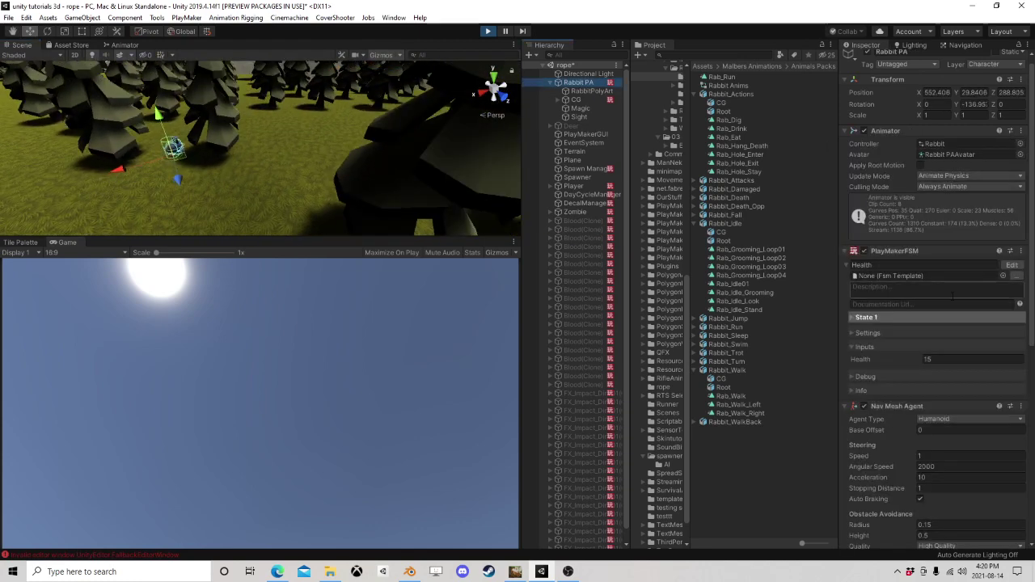
pyautogui.scroll(-5, 949, 295)
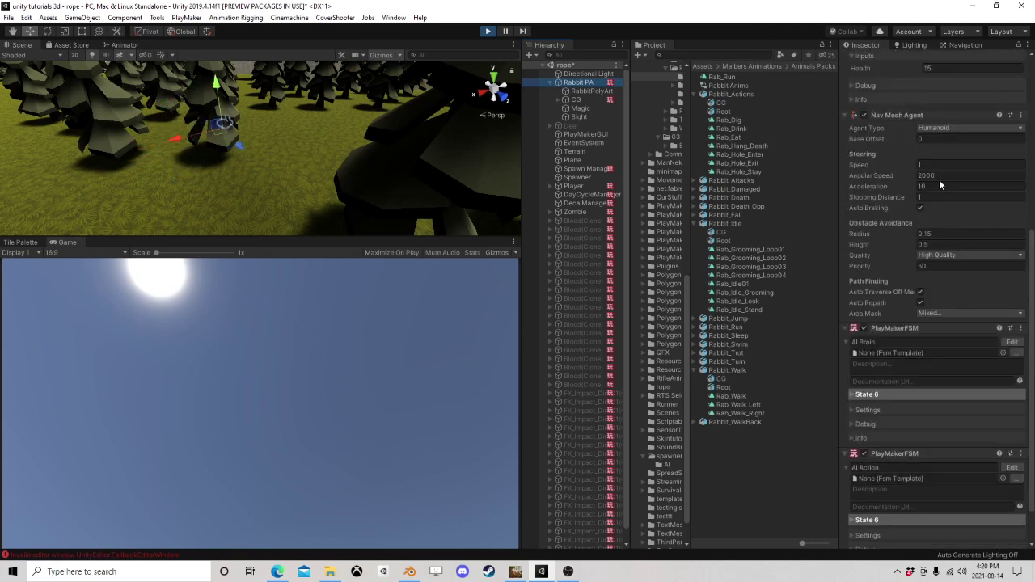
pyautogui.press('Tab')
pyautogui.write('12')
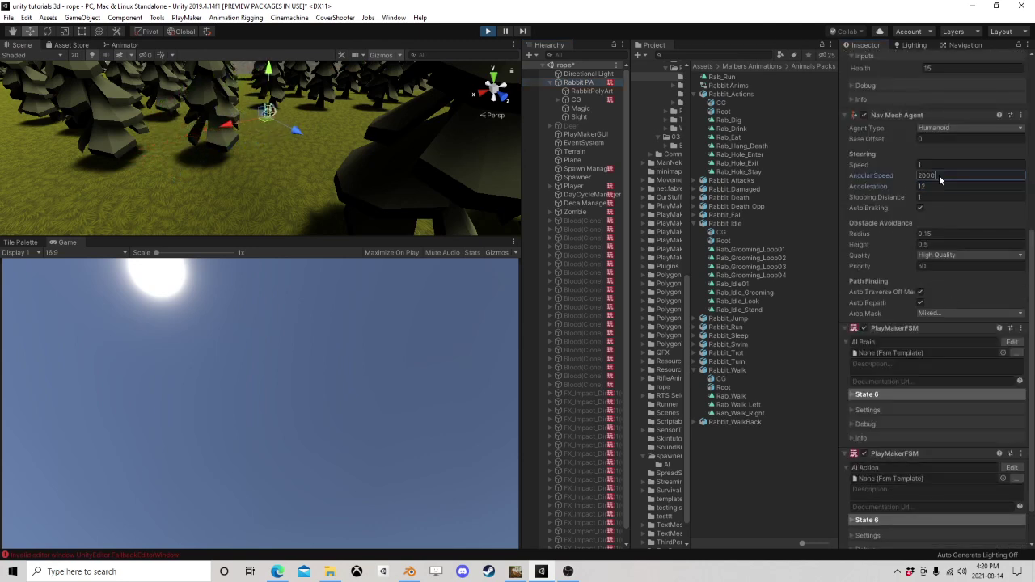
pyautogui.click(936, 176)
pyautogui.write('3000')
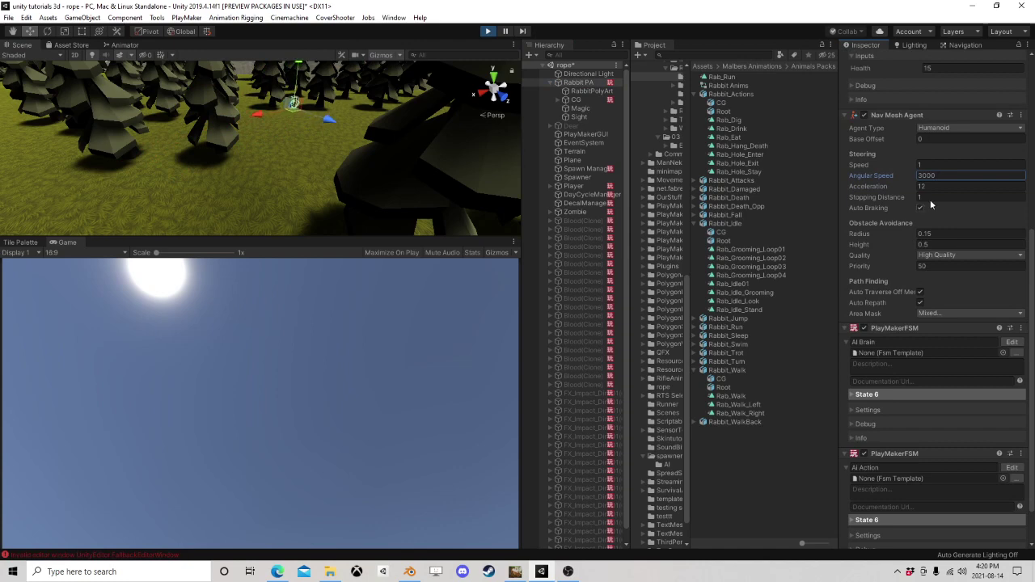
# Step: Follow the rabbit in the Scene view to examine its movement and turning, and stop play mode
pyautogui.moveTo(397, 139); pyautogui.dragTo(233, 192, button='middle')
pyautogui.scroll(10, 242, 182)
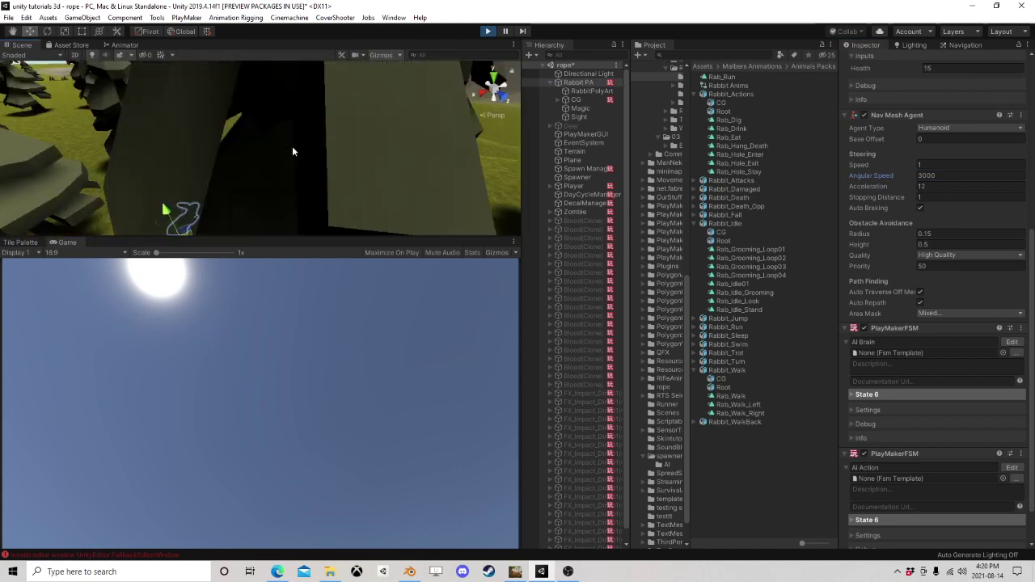
pyautogui.scroll(-5, 285, 164)
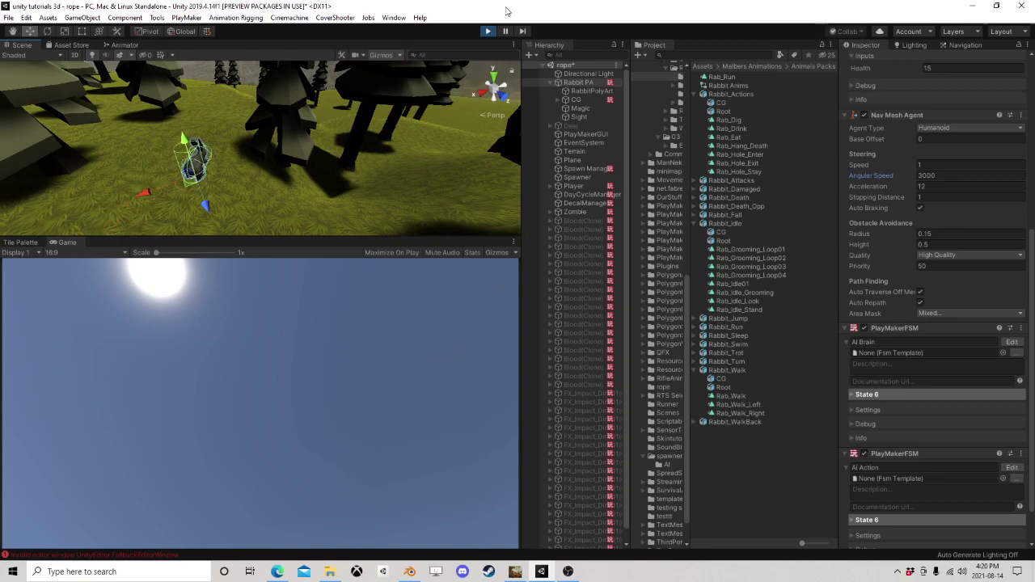
pyautogui.click(488, 32)
# Step: Set the rabbit's Nav Mesh Agent to speed 0.75, angular speed 3000 and acceleration 12
pyautogui.click(947, 155)
pyautogui.write('3')
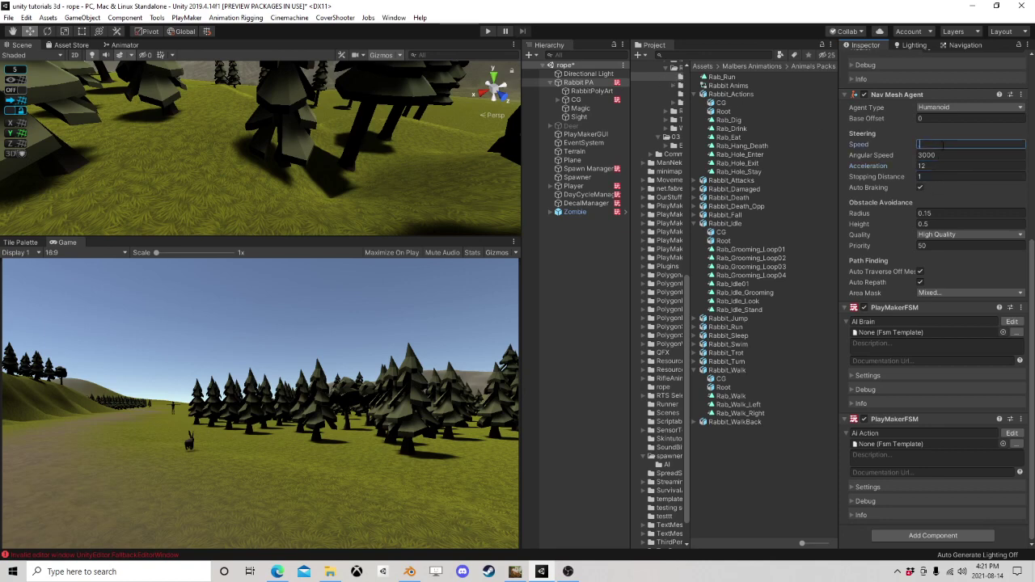
pyautogui.write('0.75')
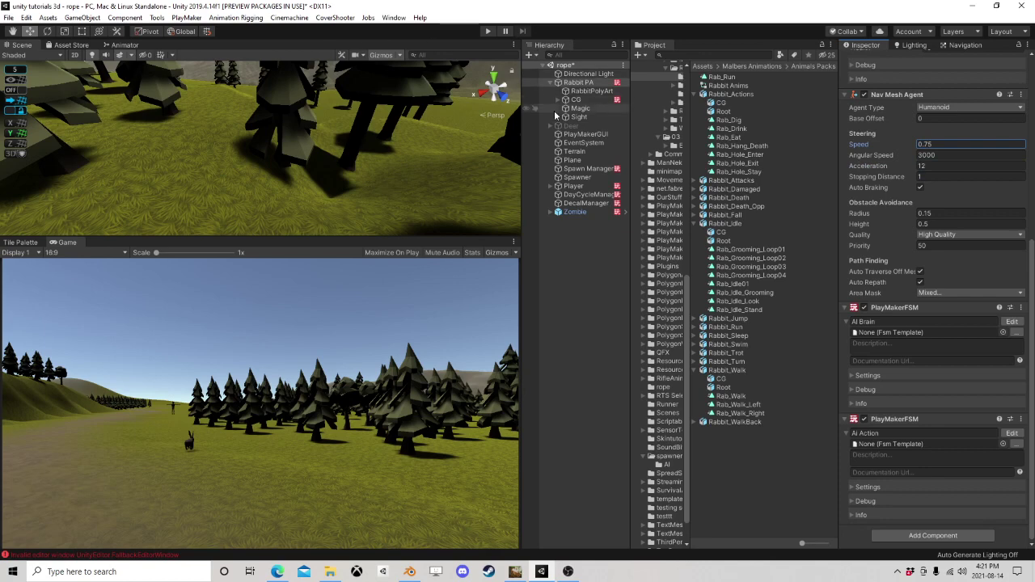
pyautogui.press('Return')
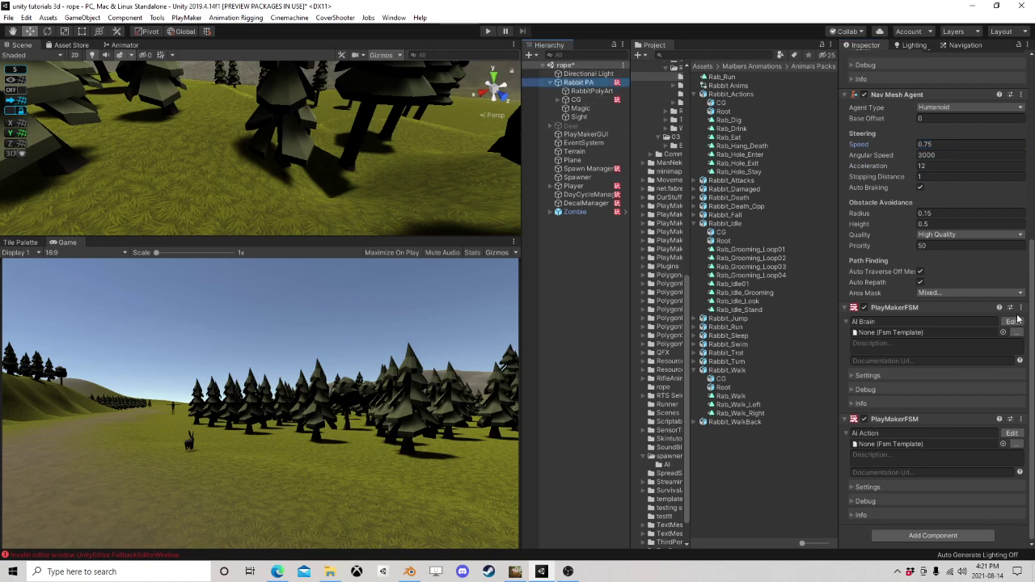
# Step: In the Ai Action FSM's Get Wander Position state, set the X Random Float to -10 minimum and 10 maximum
pyautogui.click(1012, 435)
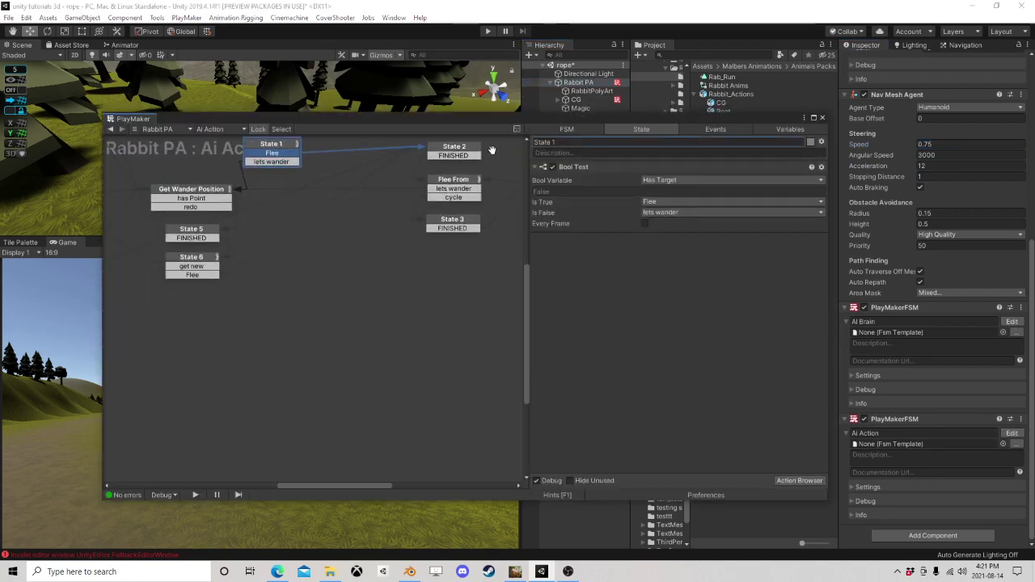
pyautogui.click(360, 239)
pyautogui.moveTo(393, 202); pyautogui.dragTo(435, 252, button='middle')
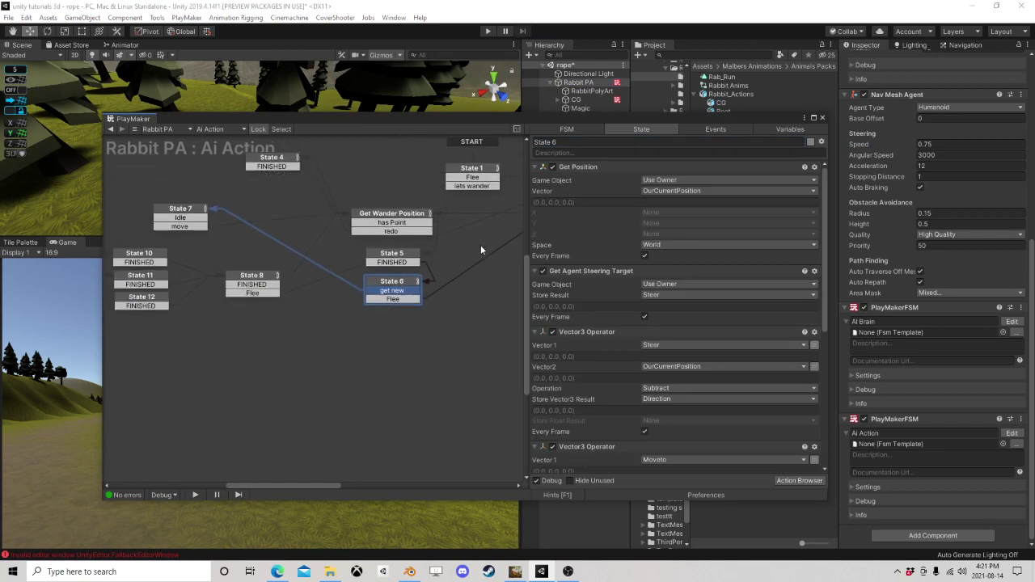
pyautogui.click(409, 217)
pyautogui.scroll(-3, 634, 298)
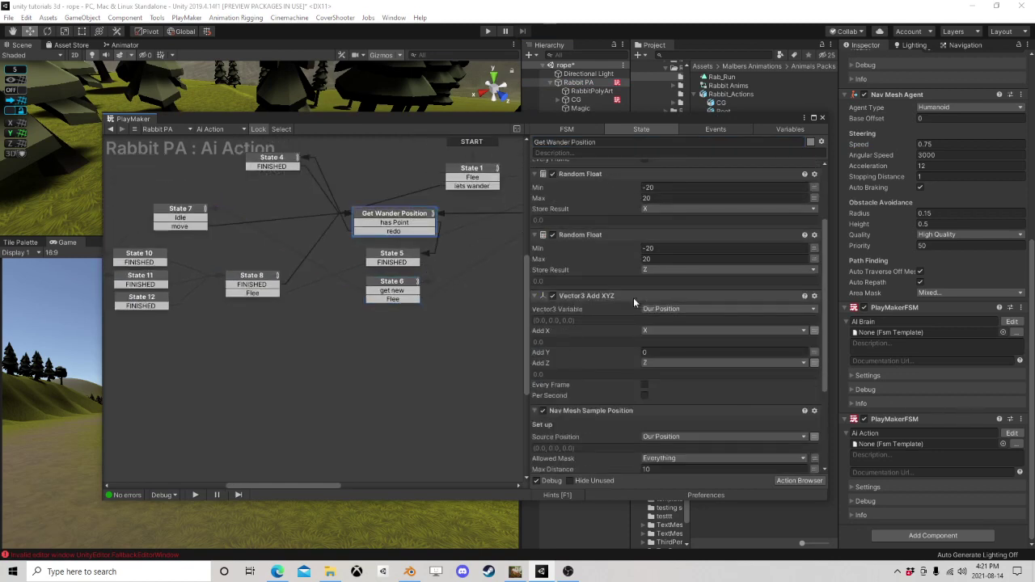
pyautogui.scroll(1, 610, 283)
pyautogui.scroll(2, 627, 240)
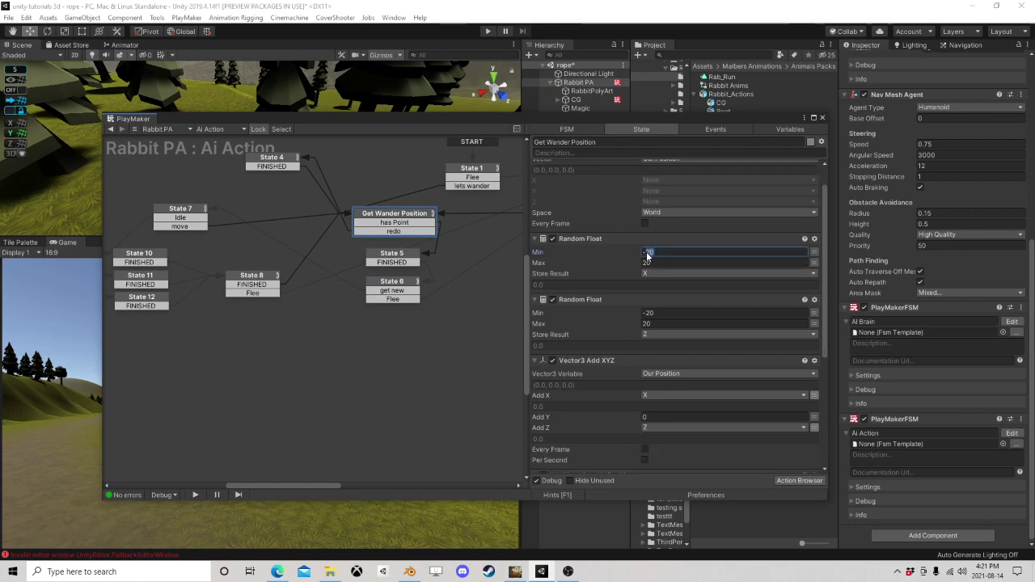
pyautogui.write('-10')
pyautogui.press('Tab')
pyautogui.write('10')
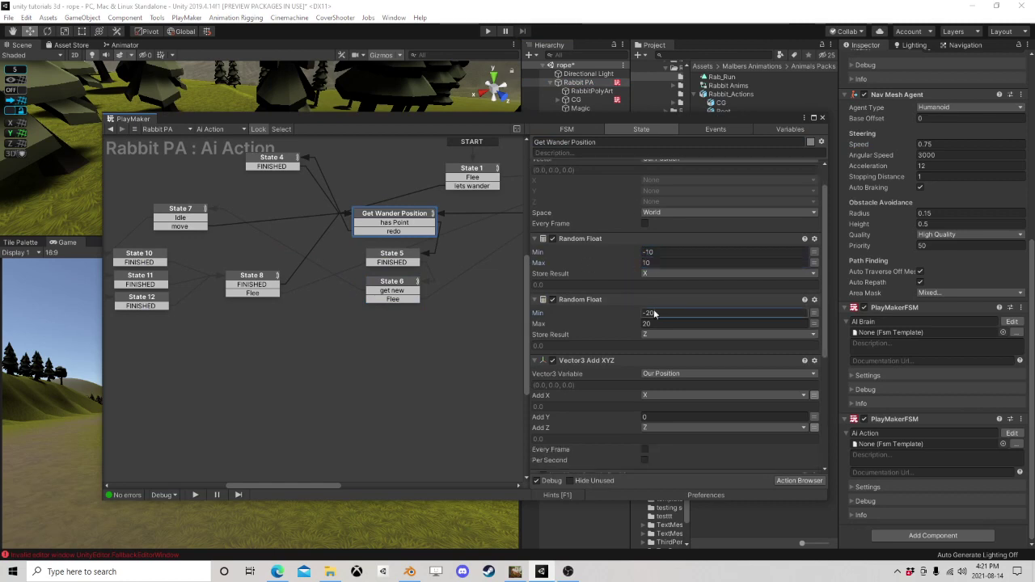
# Step: Set Get Wander Position's Z Random Float to -10 minimum and 10 maximum, and check the Nav Mesh Sample Position's Max Distance
pyautogui.write('1')
pyautogui.press('Tab')
pyautogui.write('1')
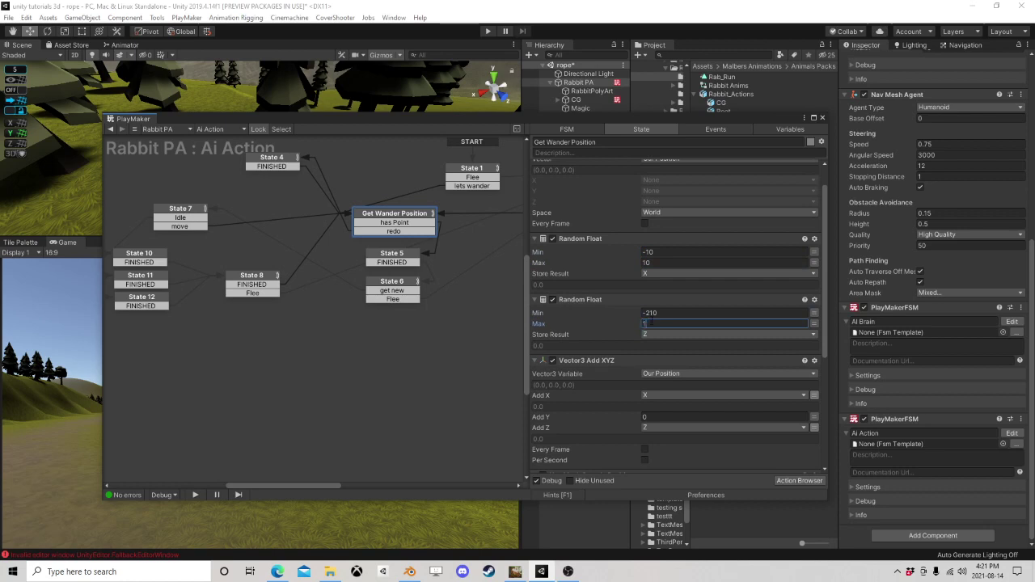
pyautogui.write('0')
pyautogui.click(657, 314)
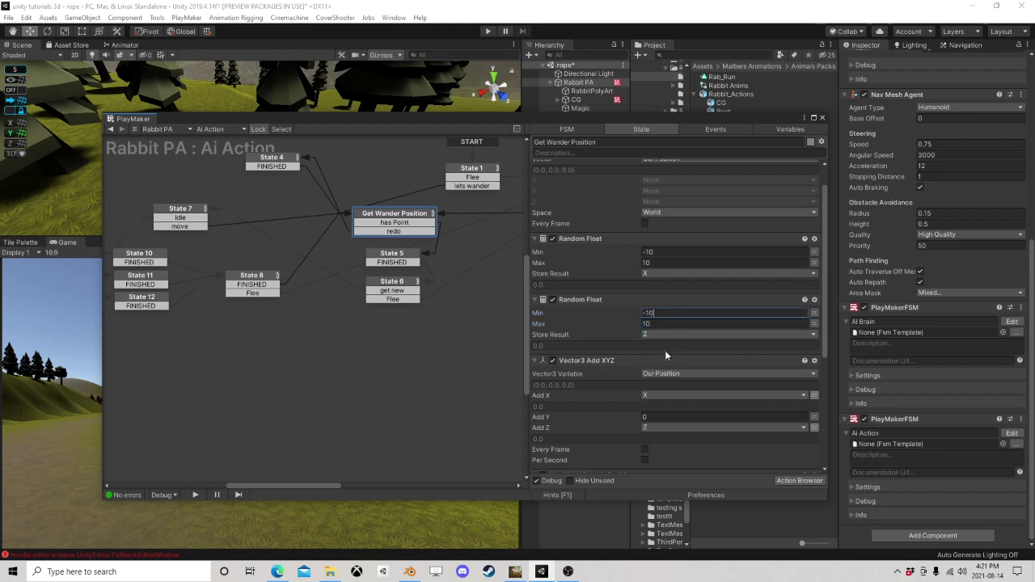
pyautogui.scroll(-6, 663, 401)
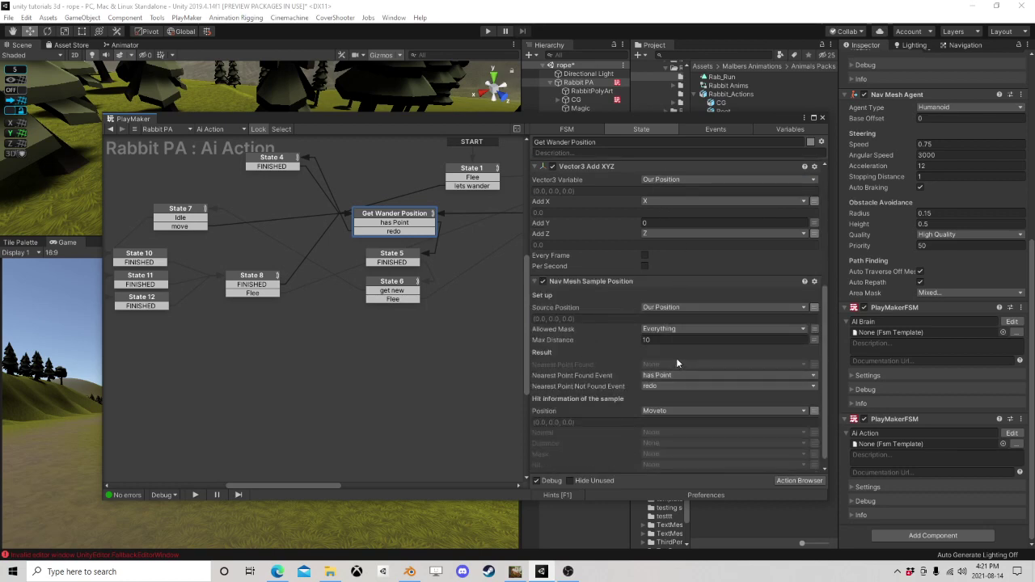
pyautogui.click(664, 329)
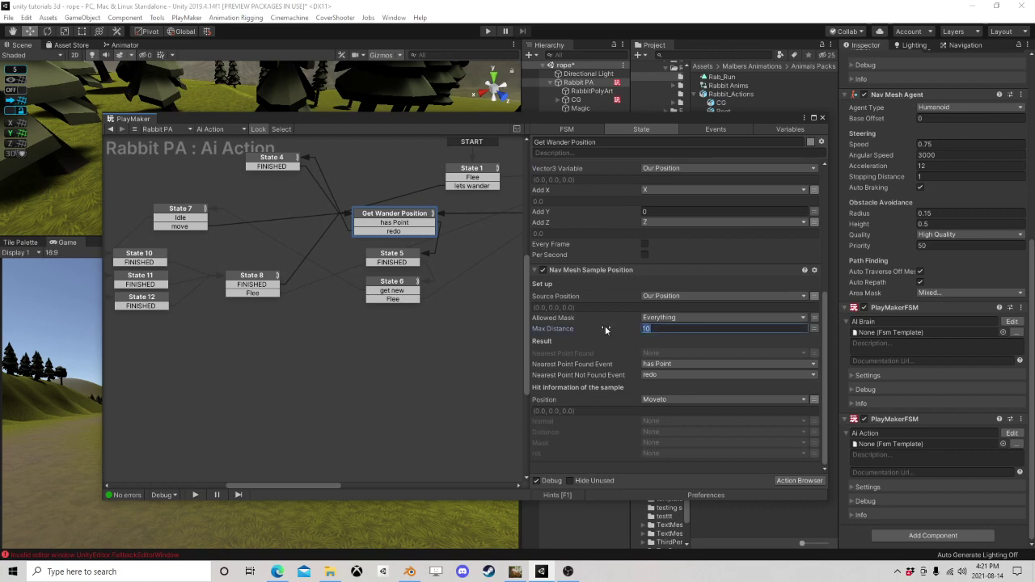
# Step: Set the Maximum Speed in State 5's Set Agent Maximum Speed action to 0.75 and close the FSM editor
pyautogui.click(399, 261)
pyautogui.click(660, 190)
pyautogui.write('0.75')
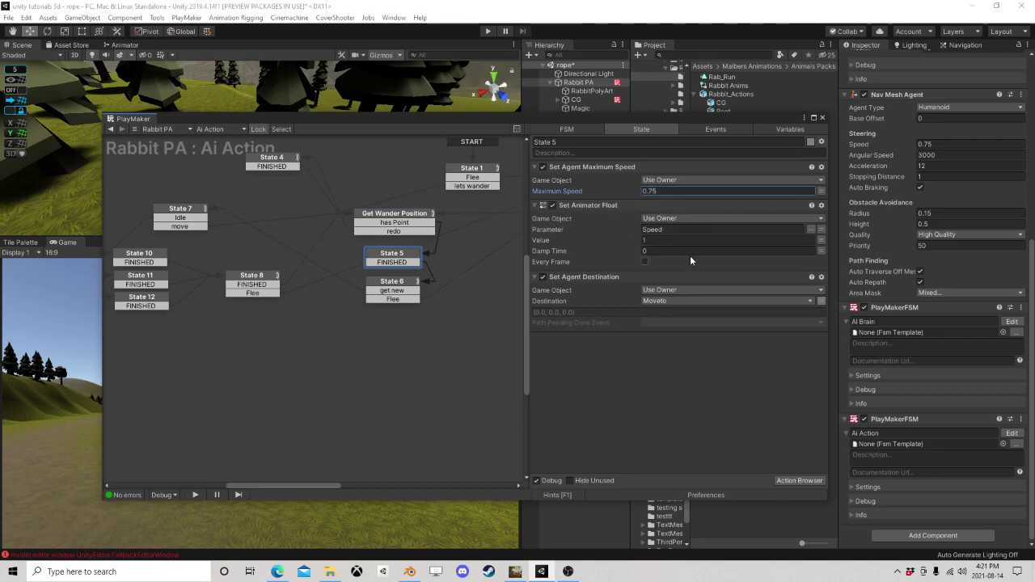
pyautogui.click(822, 119)
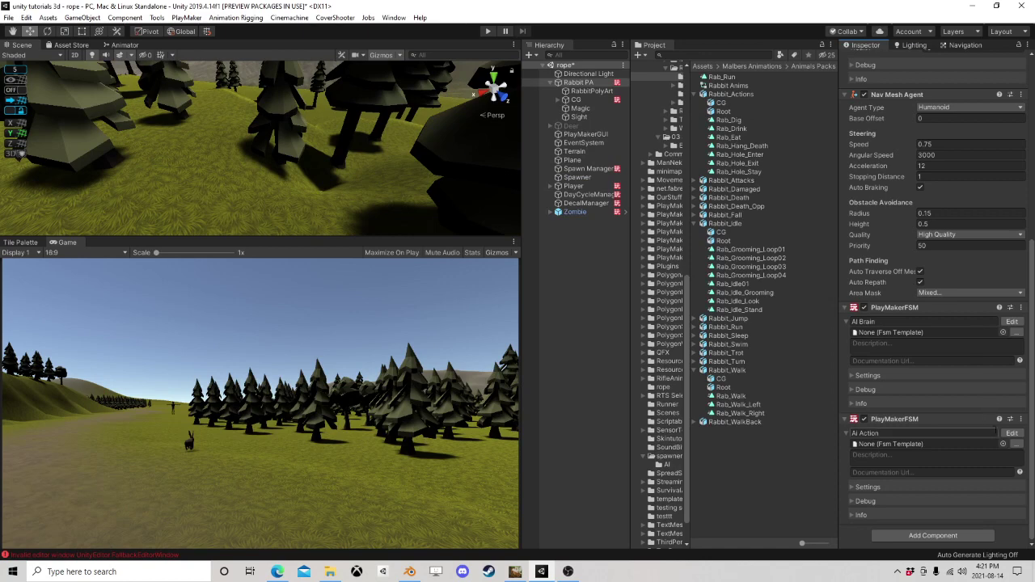
# Step: Reopen the Ai Action FSM and examine the Flee From state's vector actions, collapsing them one by one
pyautogui.click(1012, 433)
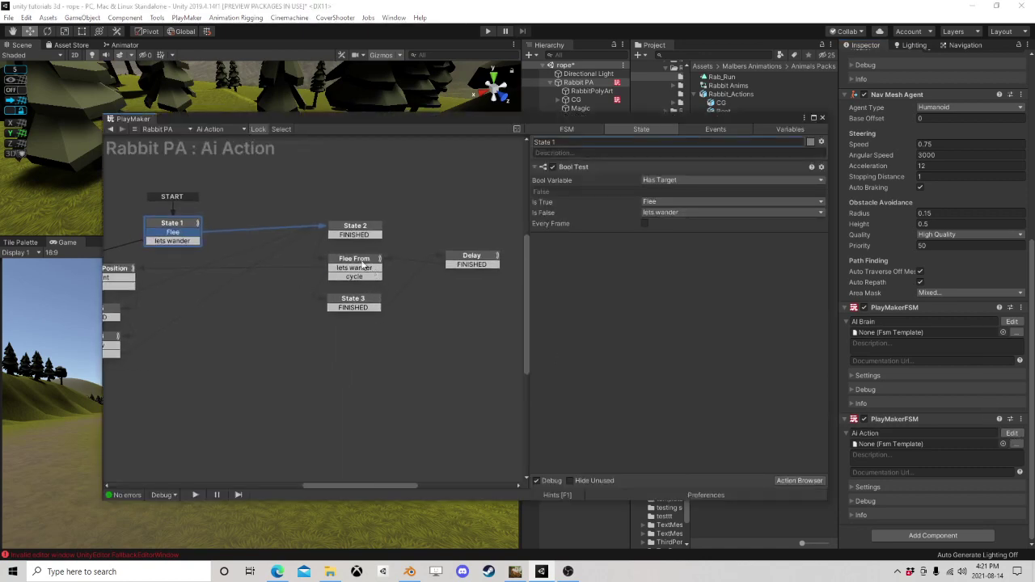
pyautogui.click(365, 267)
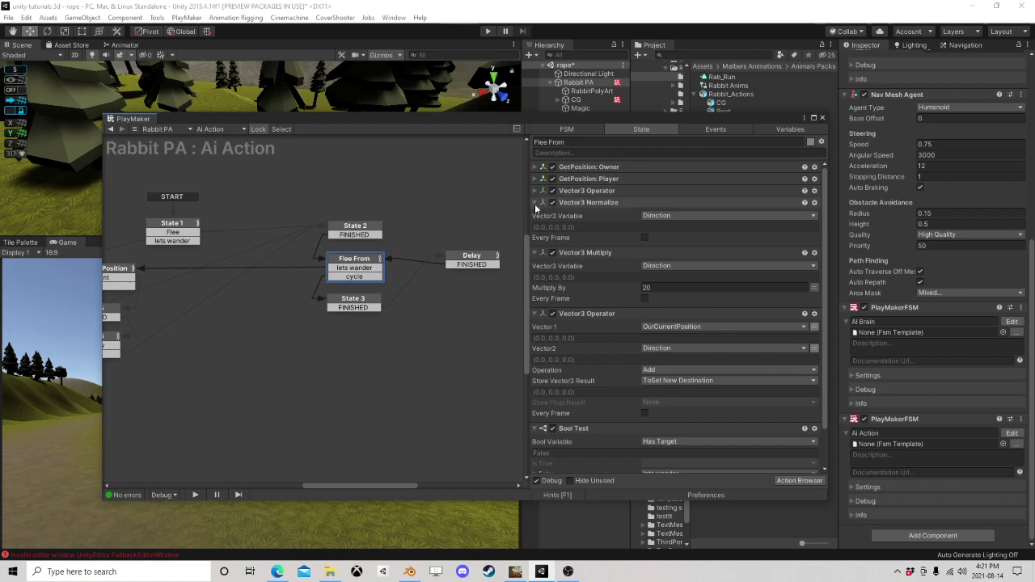
pyautogui.click(535, 252)
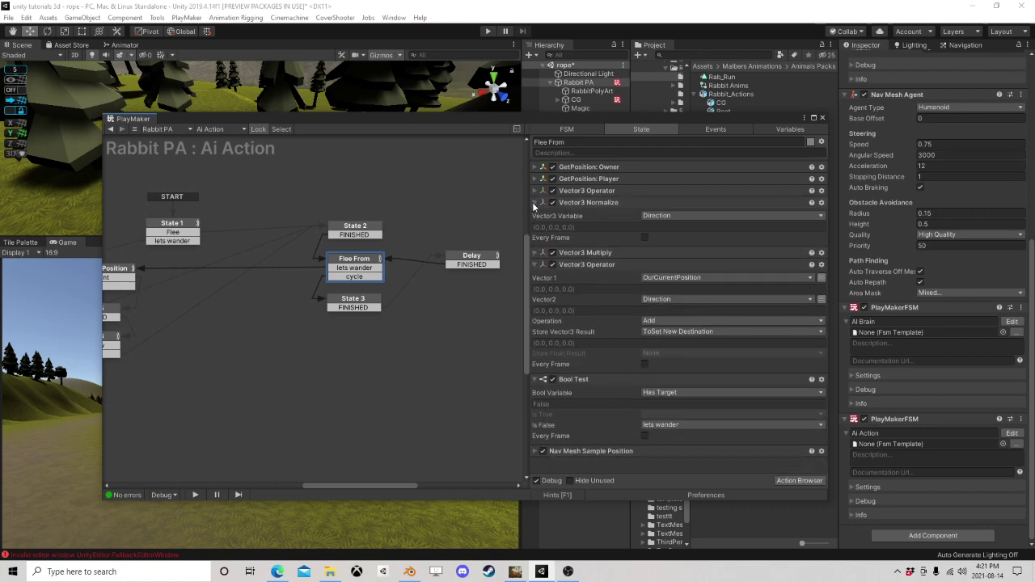
pyautogui.click(533, 202)
pyautogui.click(534, 227)
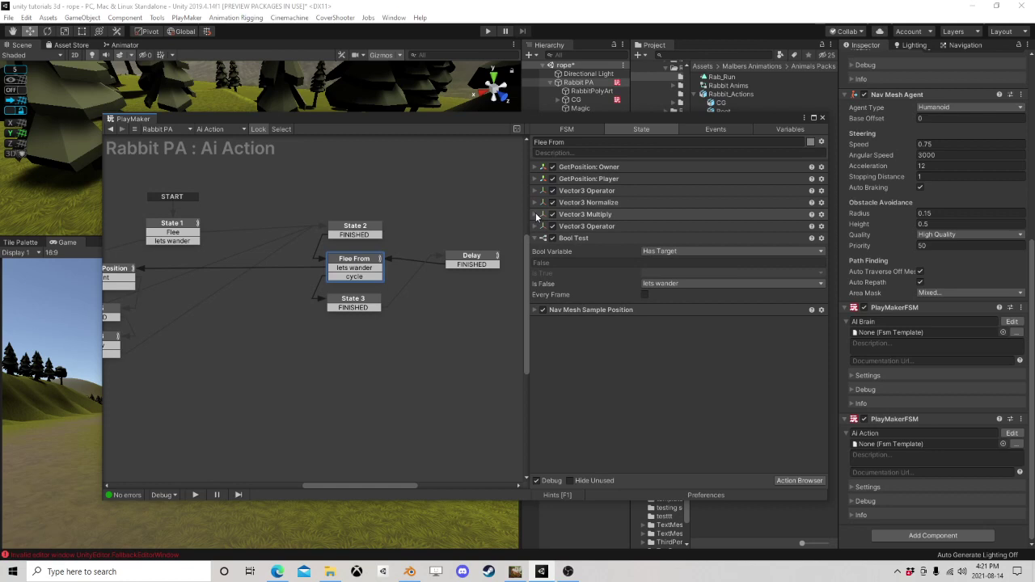
pyautogui.click(534, 226)
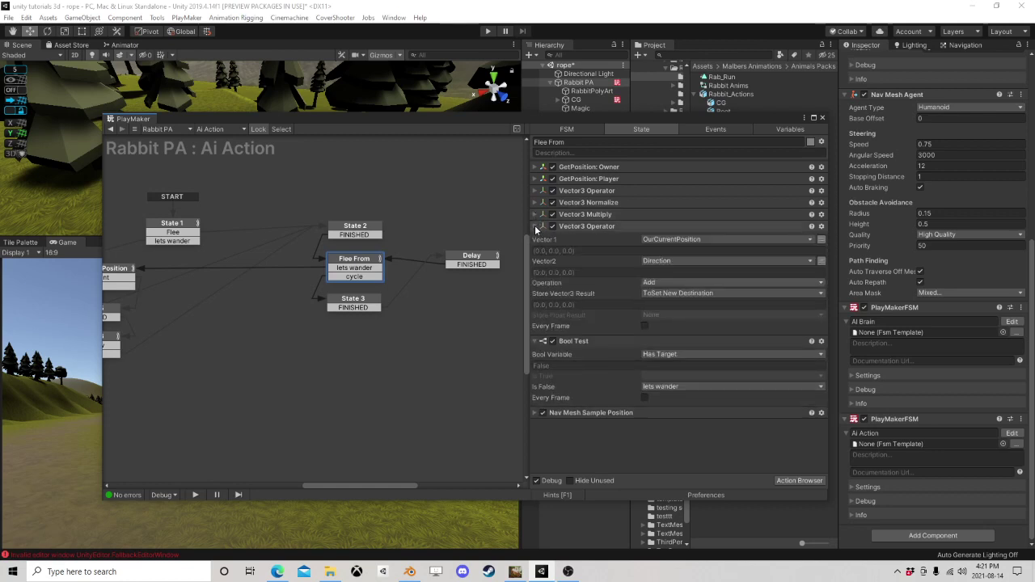
pyautogui.click(535, 226)
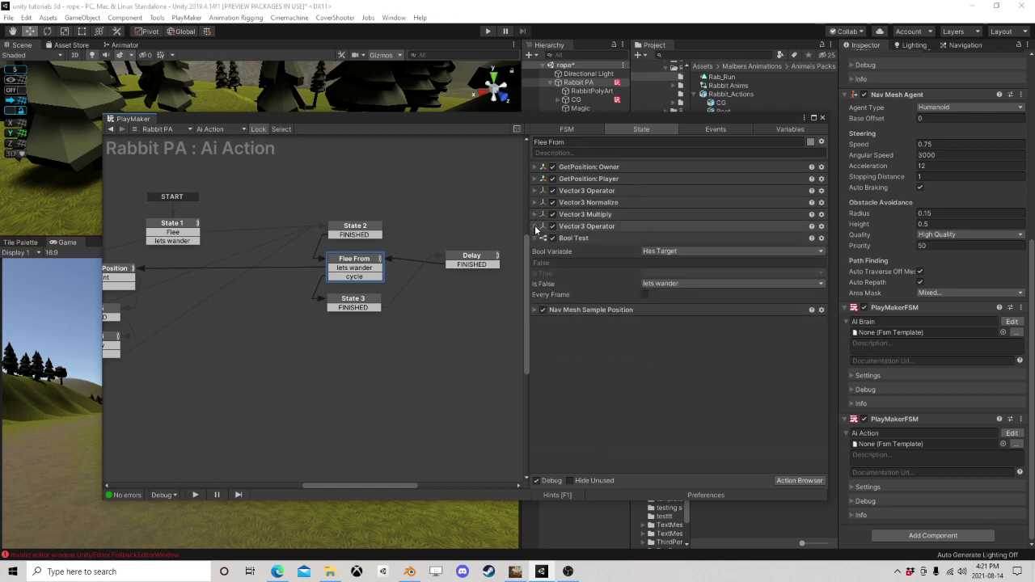
# Step: Search the available actions for one that gets a direction, and check Get Forward Direction's description
pyautogui.click(796, 481)
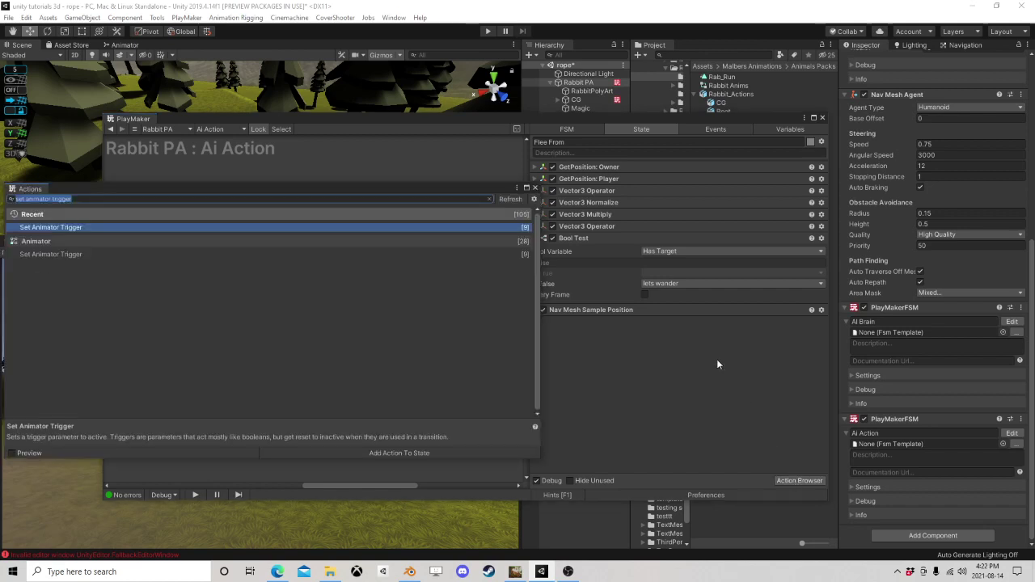
pyautogui.write('get dire')
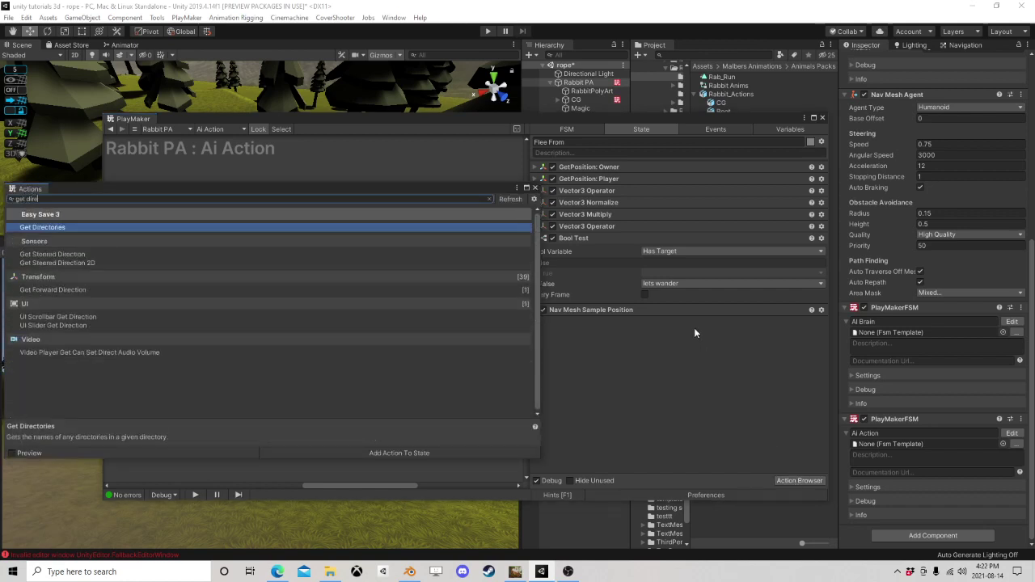
pyautogui.press('Down')
pyautogui.press('Down')
pyautogui.press('Down')
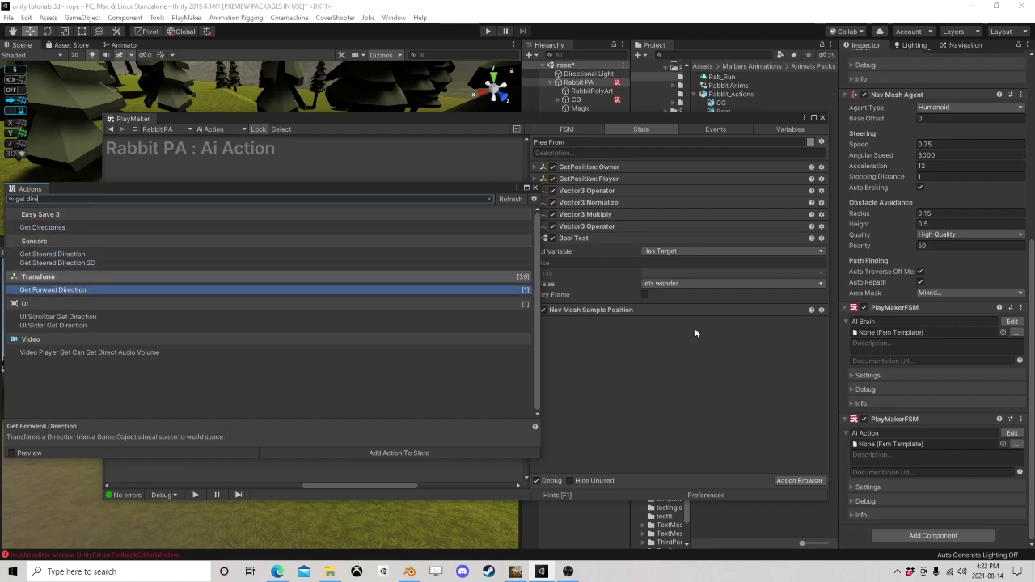
pyautogui.press('BackSpace')
pyautogui.press('BackSpace')
pyautogui.press('BackSpace')
pyautogui.press('BackSpace')
pyautogui.press('BackSpace')
pyautogui.press('BackSpace')
pyautogui.press('BackSpace')
pyautogui.press('BackSpace')
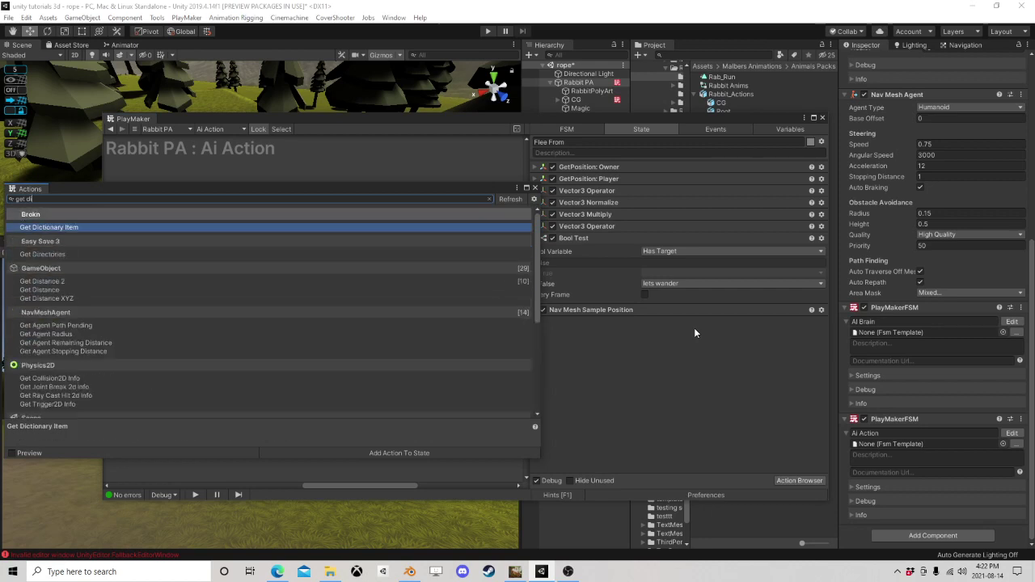
# Step: Add a Transform Direction action to the Flee From state and move it to the start of the action list
pyautogui.write('transform')
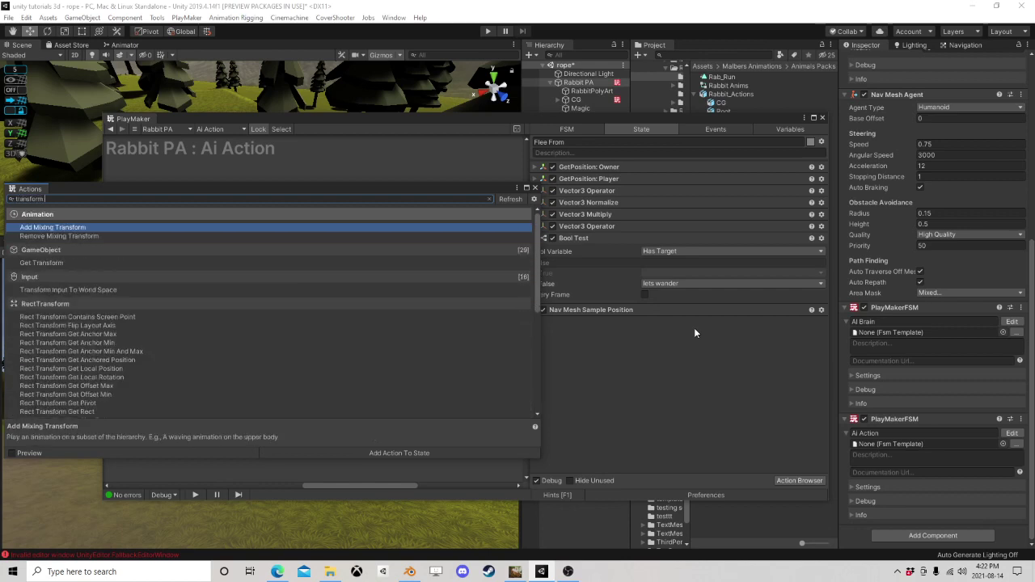
pyautogui.write(' dir')
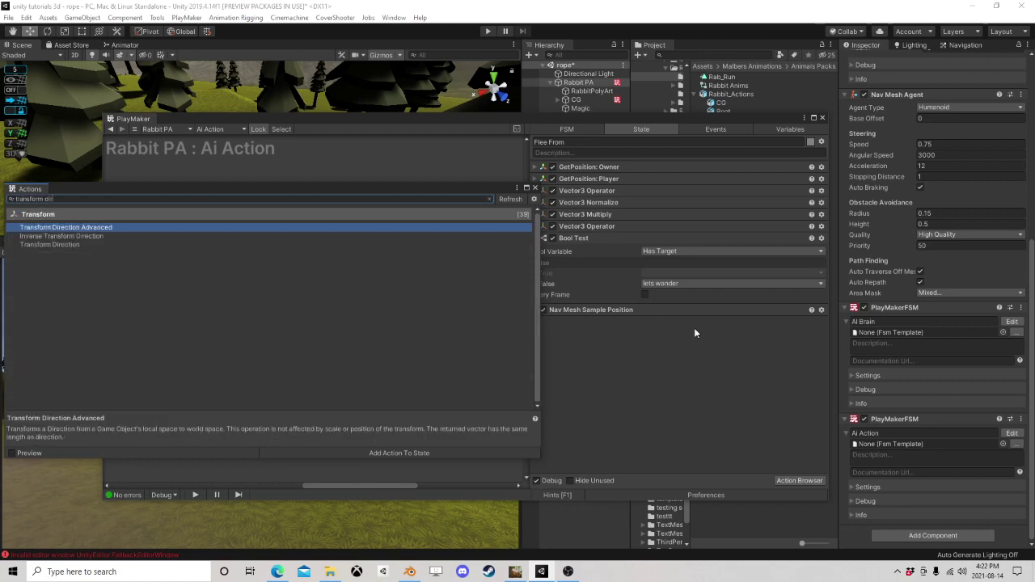
pyautogui.press('Down')
pyautogui.press('Down')
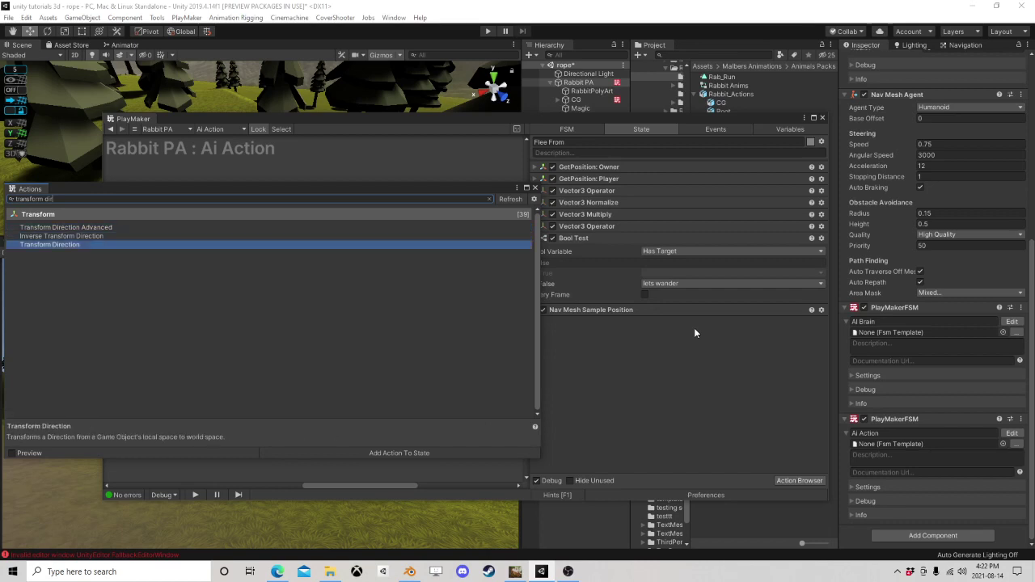
pyautogui.press('Return')
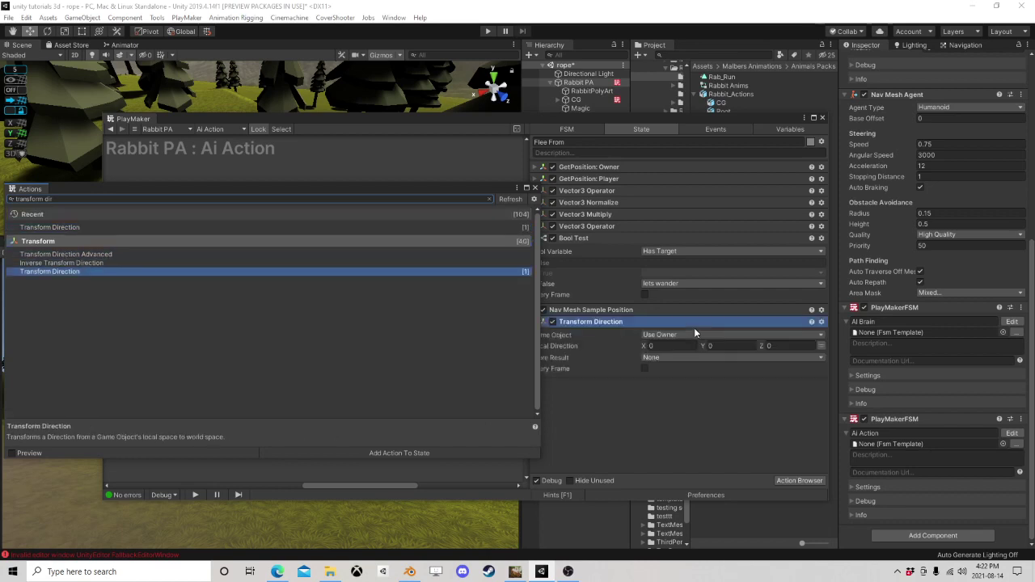
pyautogui.click(534, 188)
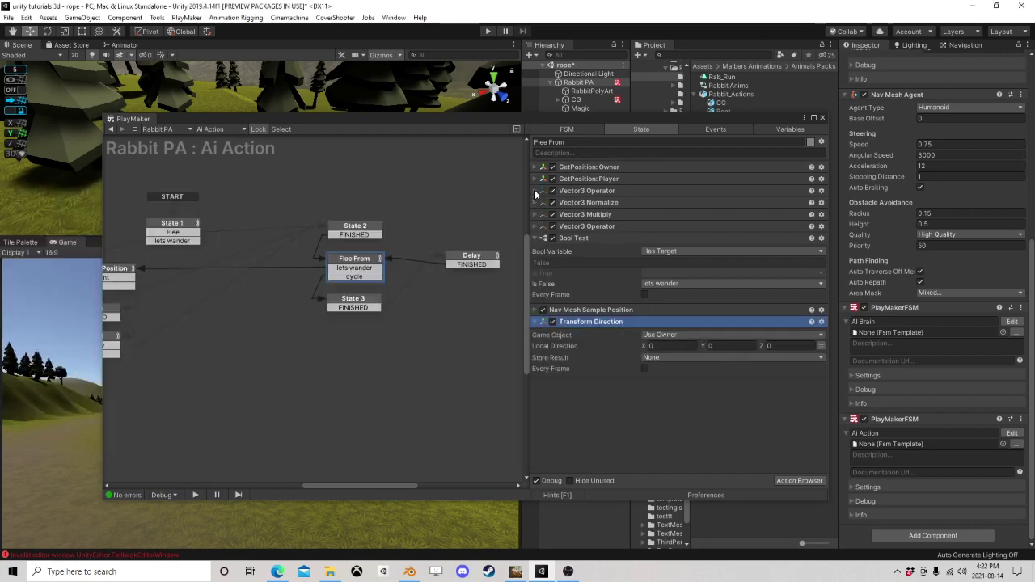
pyautogui.moveTo(602, 321); pyautogui.dragTo(599, 165)
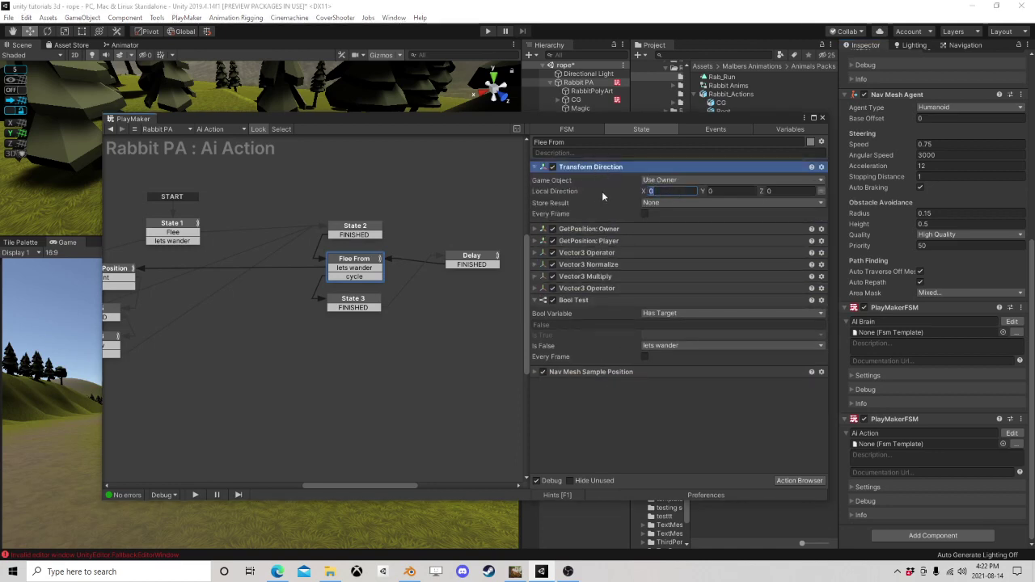
# Step: Set Transform Direction's Local Direction X to 1 and store the result in a new variable named Right
pyautogui.write('1')
pyautogui.click(661, 203)
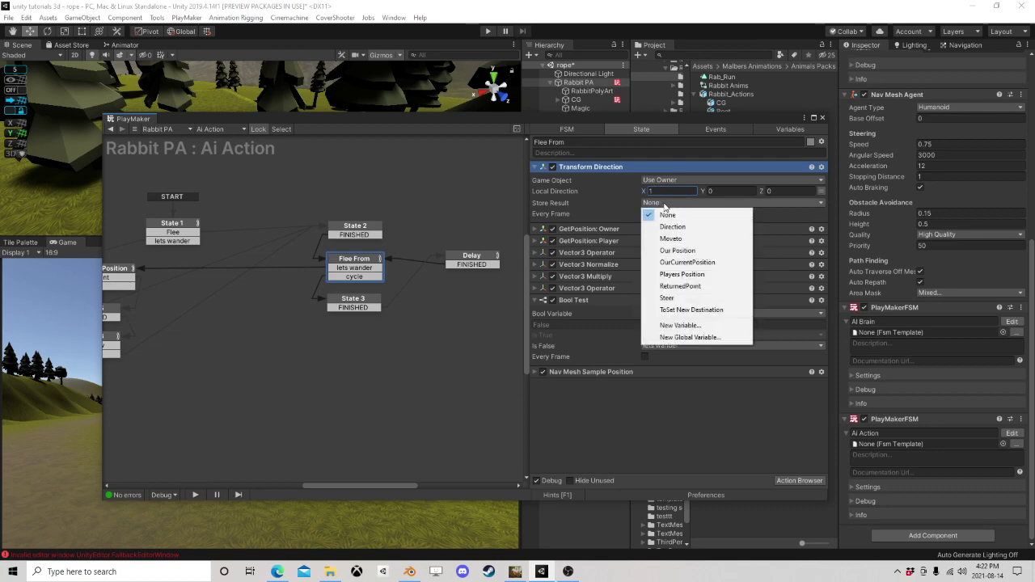
pyautogui.click(624, 199)
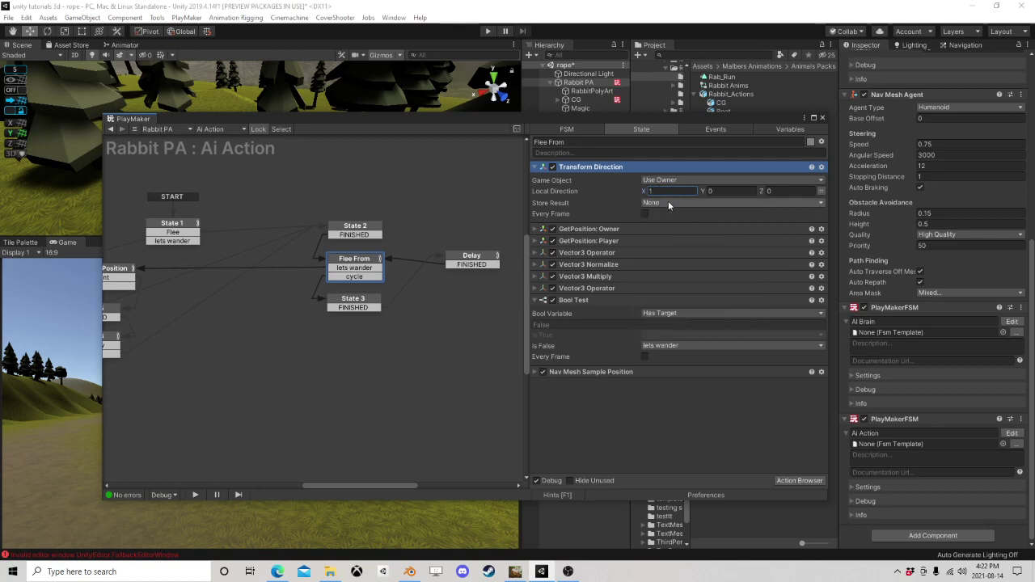
pyautogui.click(668, 203)
pyautogui.click(676, 325)
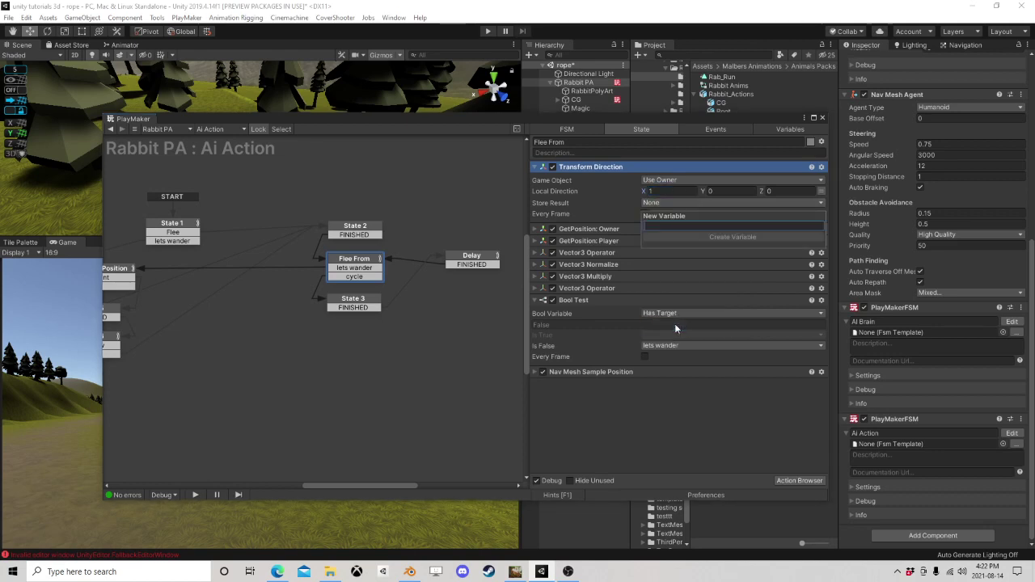
pyautogui.write('Right')
pyautogui.press('Return')
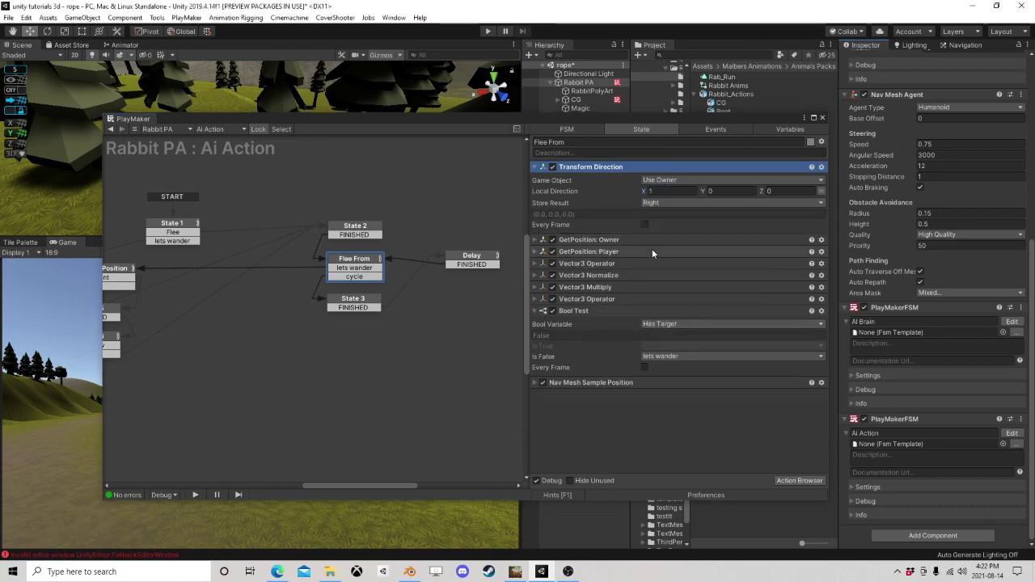
pyautogui.click(796, 481)
pyautogui.write('float')
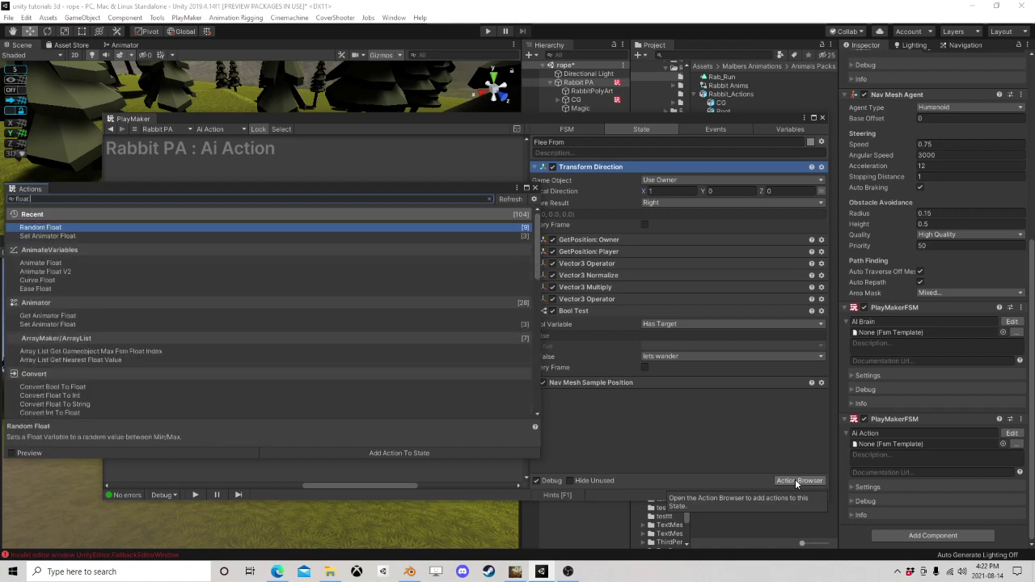
pyautogui.click(535, 187)
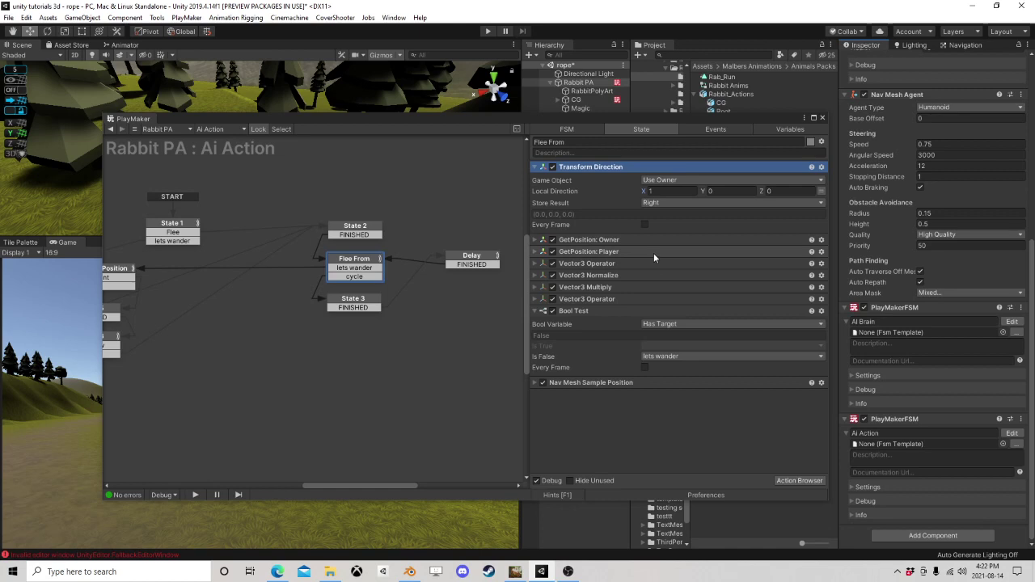
# Step: Find the Vector3 Multiply action and add it to the Flee From state
pyautogui.click(797, 480)
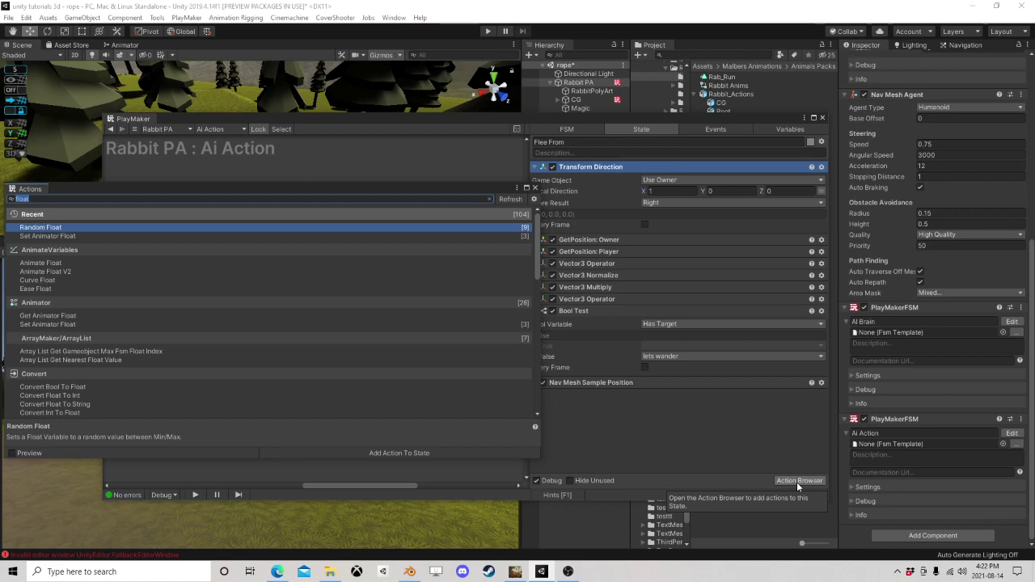
pyautogui.write('flo')
pyautogui.press('BackSpace')
pyautogui.press('BackSpace')
pyautogui.press('BackSpace')
pyautogui.press('BackSpace')
pyautogui.write('v')
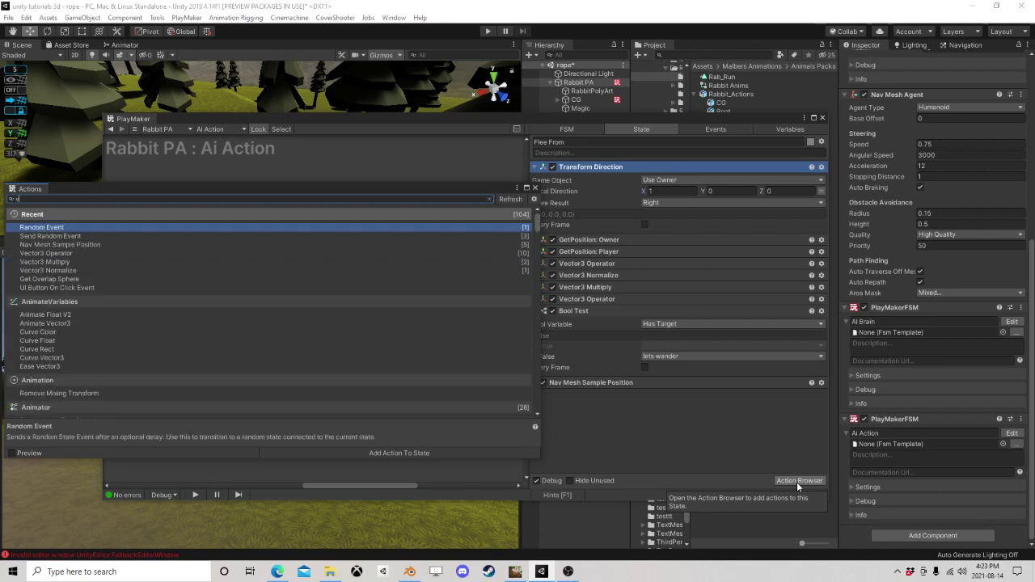
pyautogui.write('ector')
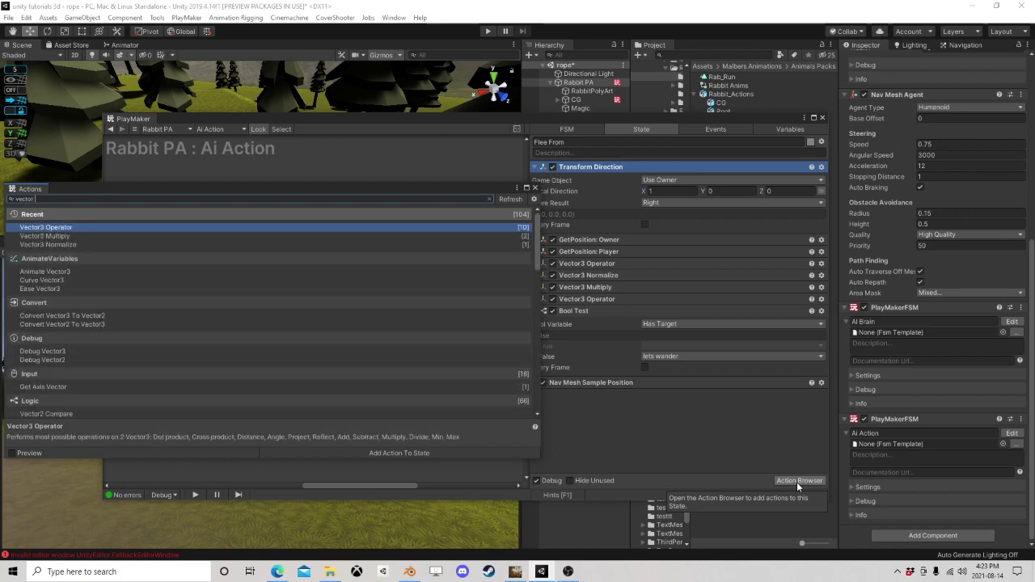
pyautogui.write(' 3 mu')
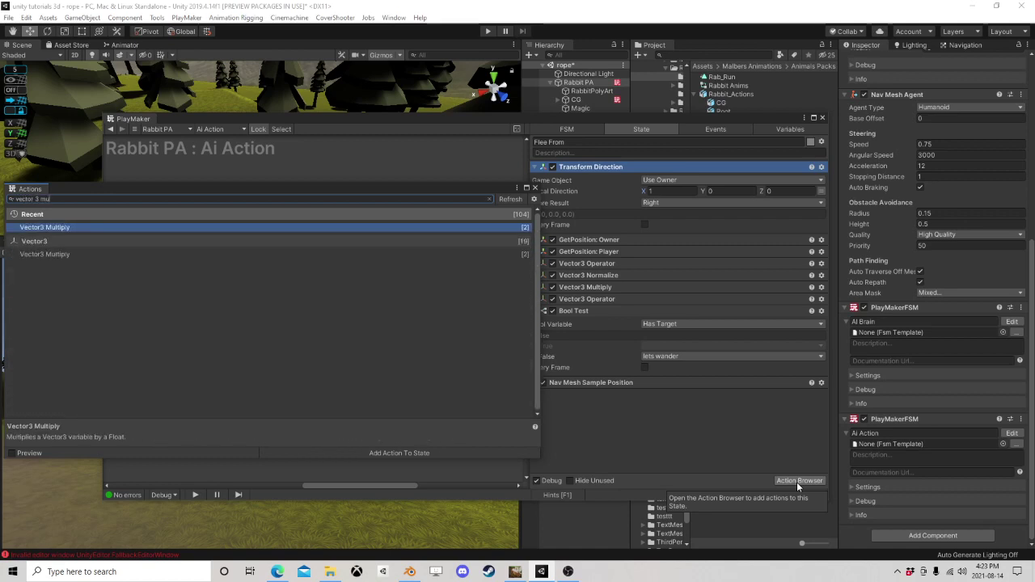
pyautogui.press('Return')
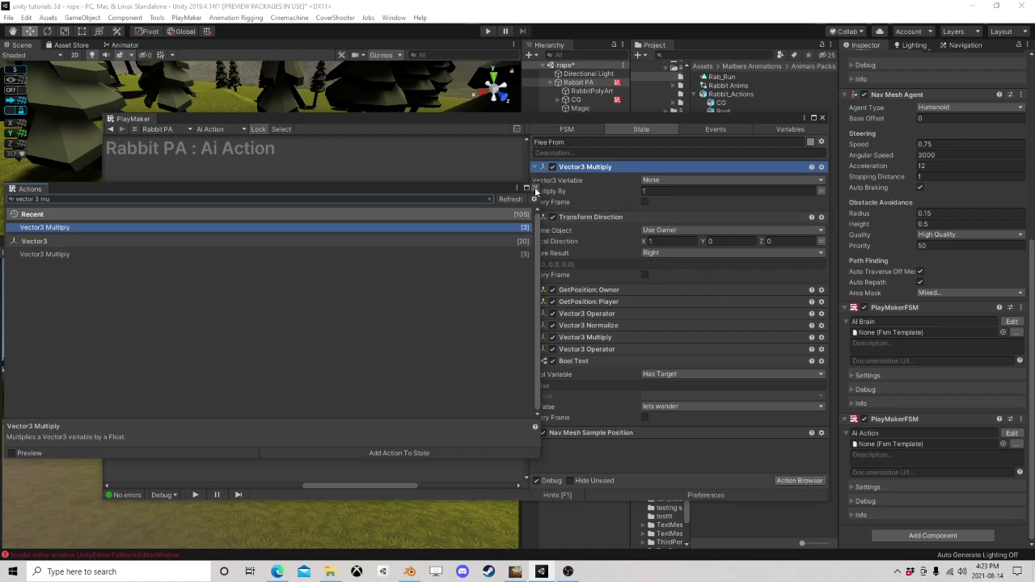
pyautogui.click(535, 187)
# Step: Make the new Vector3 Multiply act on Right with Multiply By 8, and move it directly after Transform Direction
pyautogui.click(652, 180)
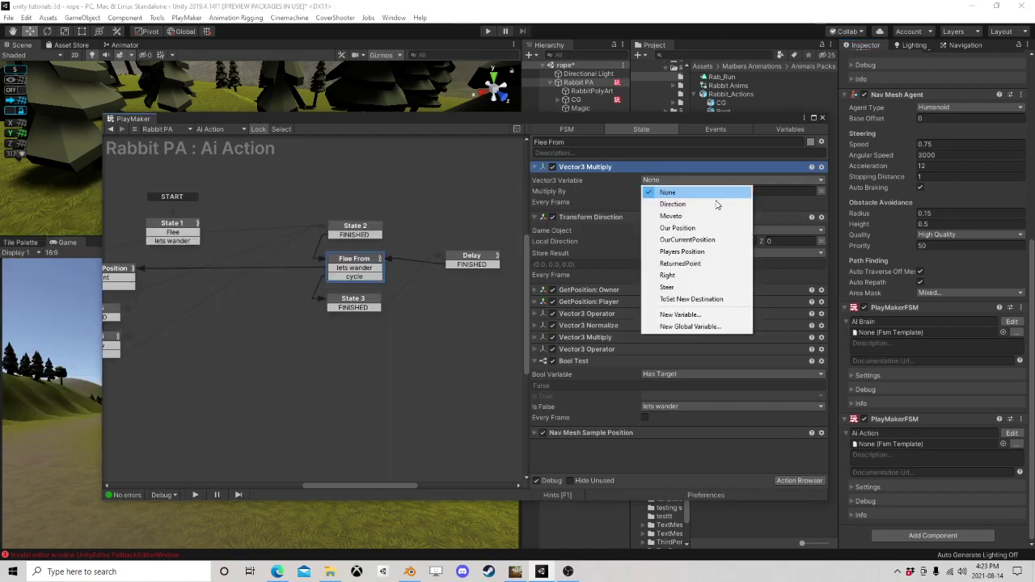
pyautogui.click(696, 275)
pyautogui.click(655, 202)
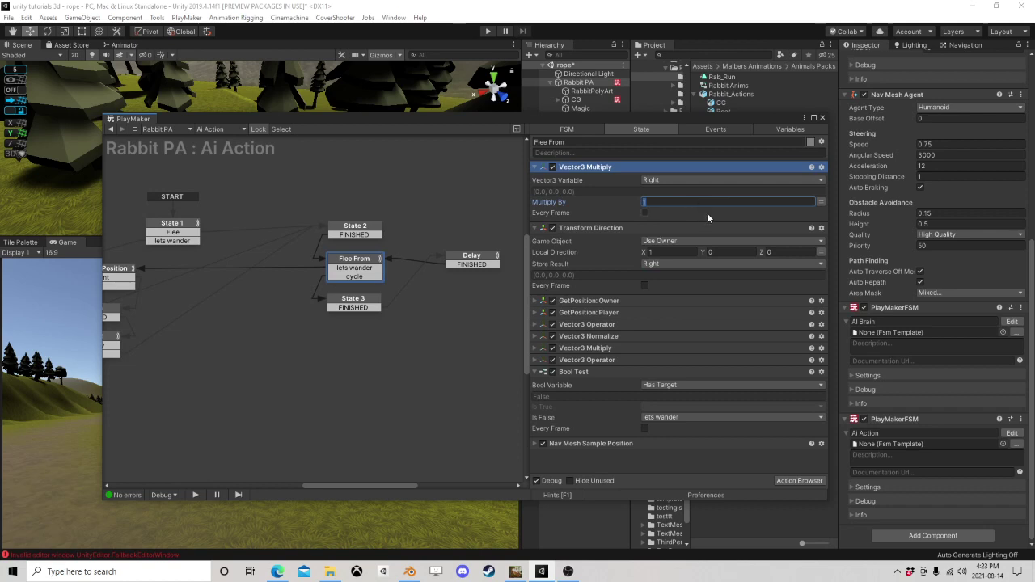
pyautogui.moveTo(601, 170); pyautogui.dragTo(656, 295)
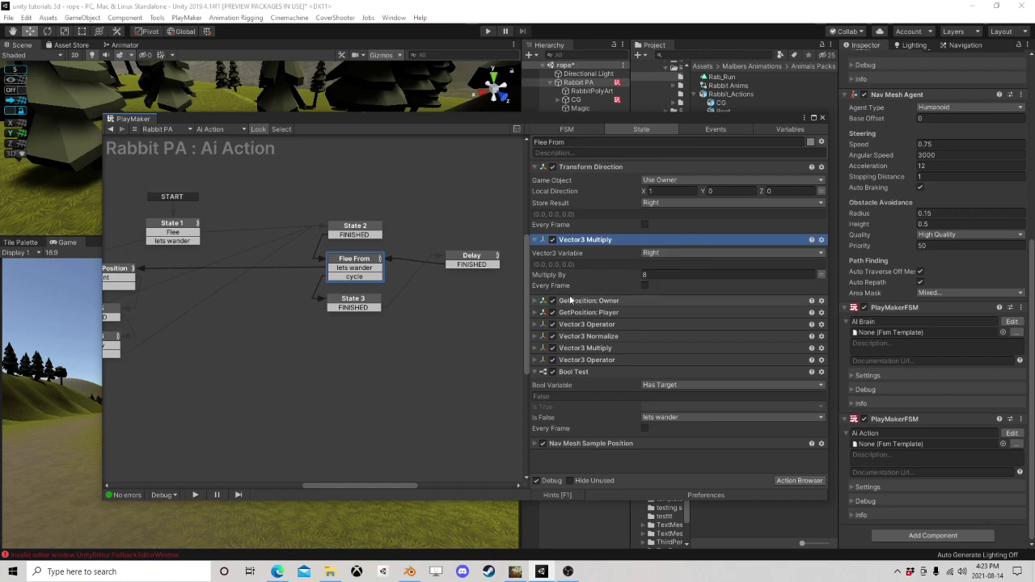
# Step: Duplicate Flee From's last Vector3 Operator, which adds OurCurrentPosition and Direction, directly after the original
pyautogui.click(533, 360)
pyautogui.scroll(-3, 601, 340)
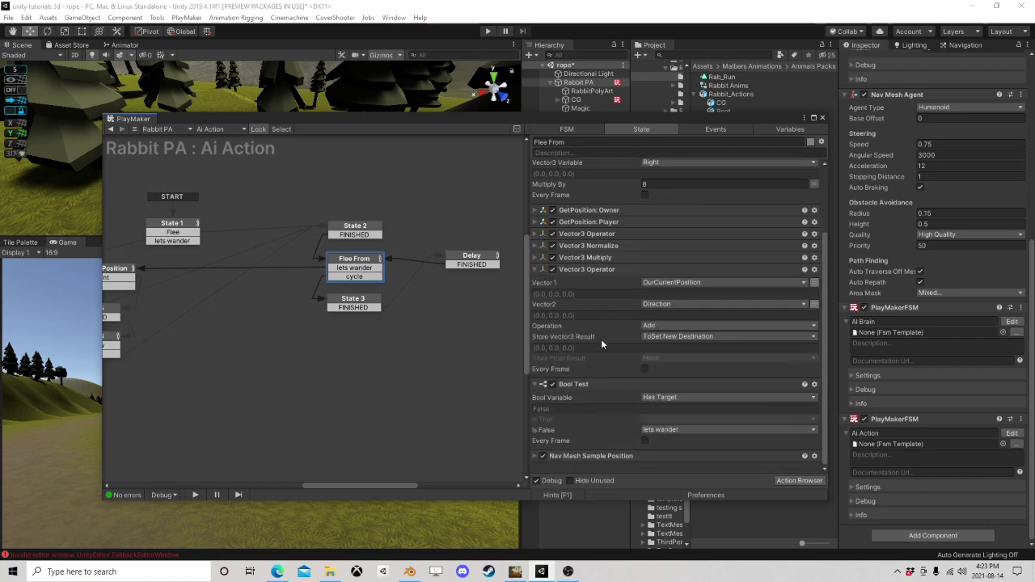
pyautogui.click(598, 270)
pyautogui.rightClick(599, 273)
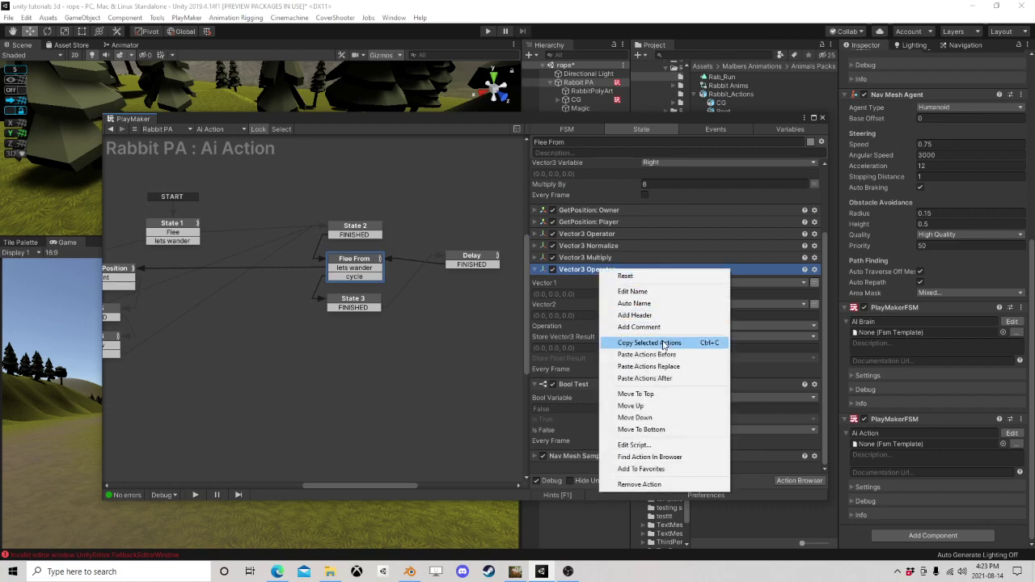
pyautogui.click(622, 343)
pyautogui.rightClick(593, 274)
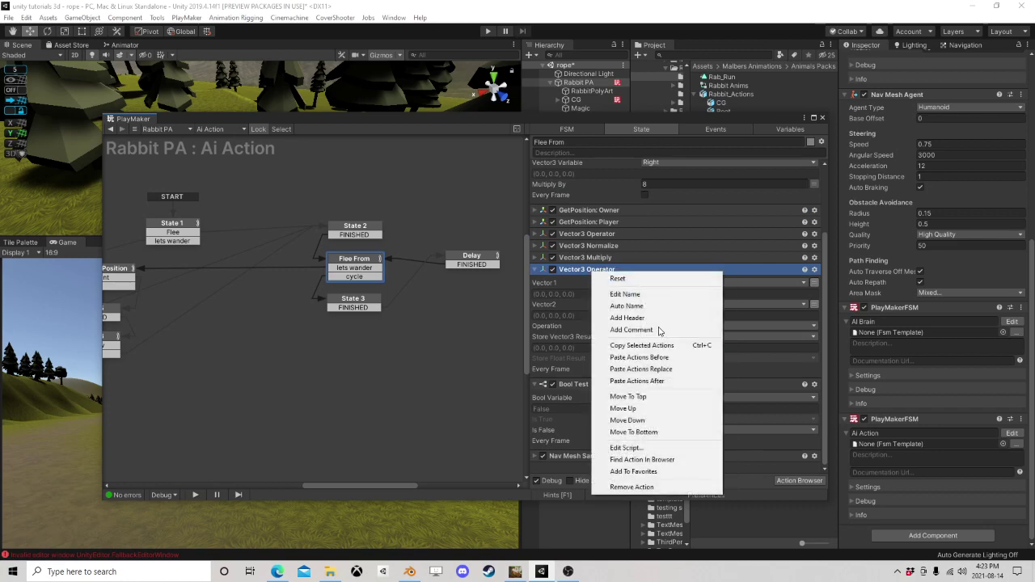
pyautogui.click(662, 381)
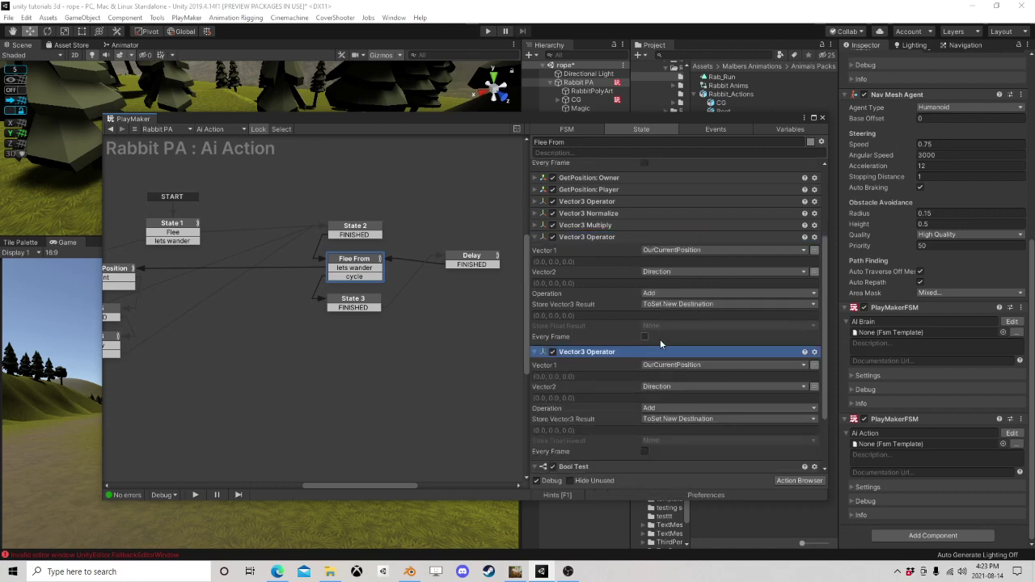
# Step: In the duplicated Vector3 Operator, set Vector1 to ToSet New Destination and Vector2 to Right
pyautogui.click(659, 365)
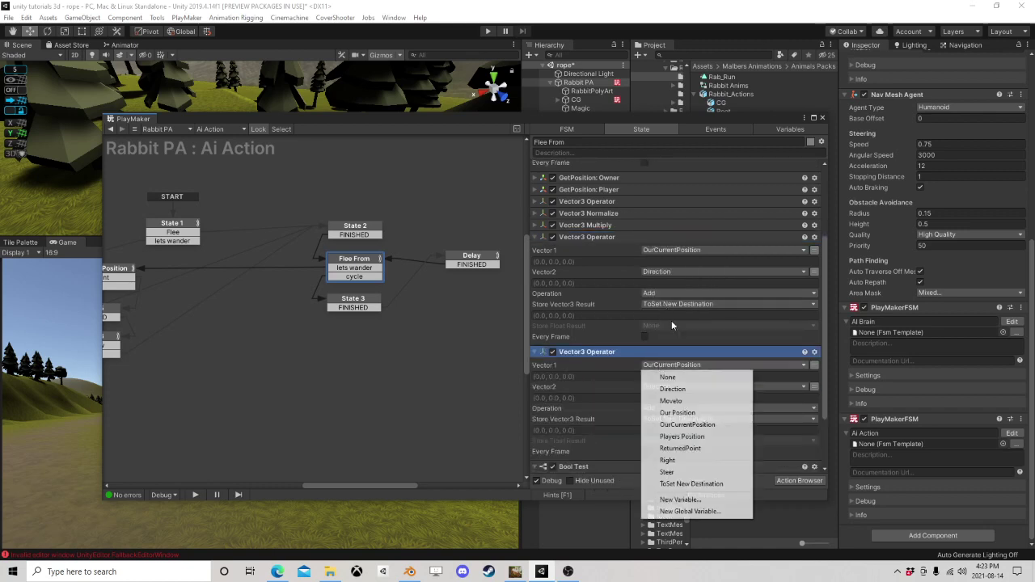
pyautogui.click(692, 483)
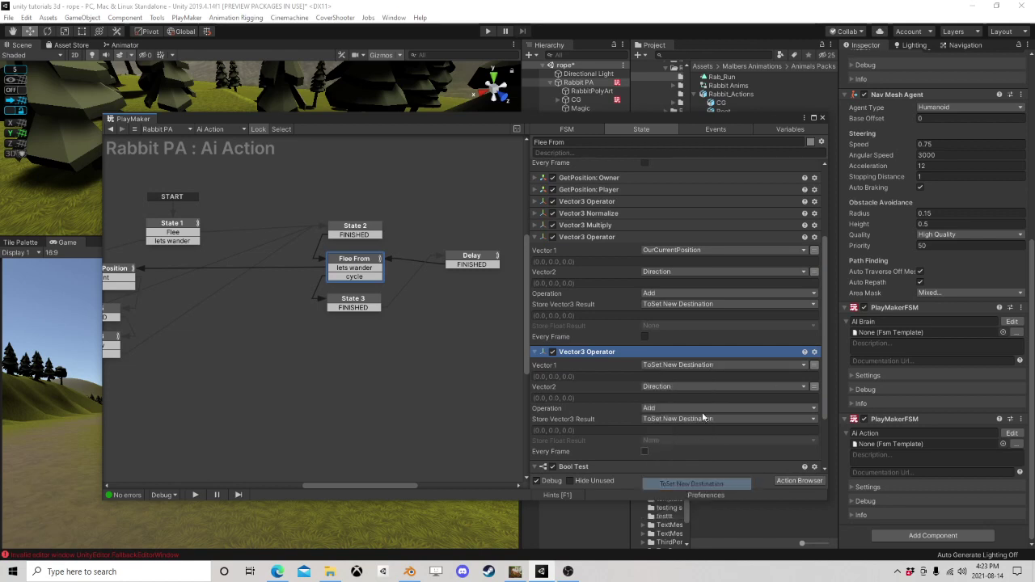
pyautogui.click(661, 386)
pyautogui.click(675, 481)
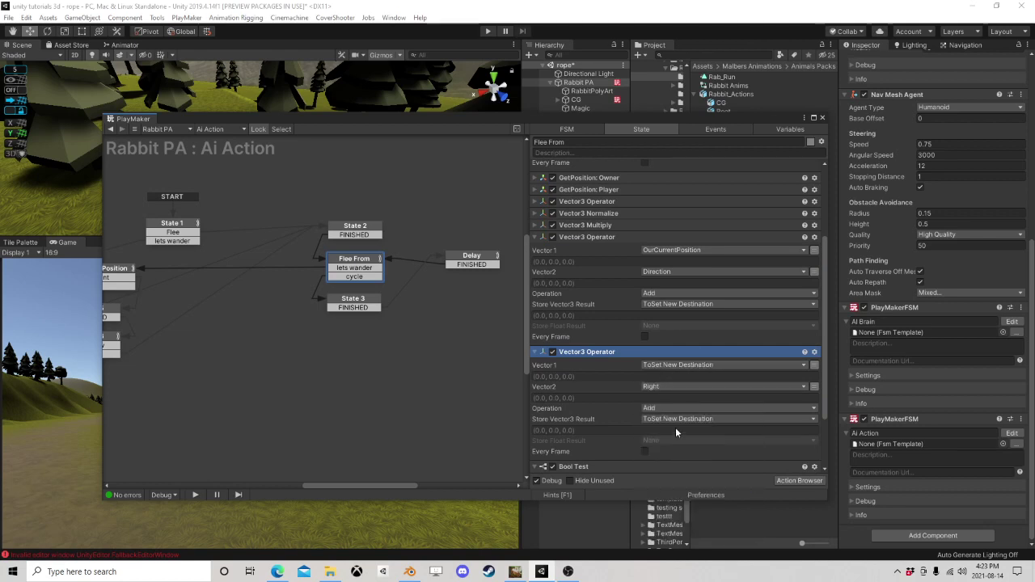
pyautogui.scroll(-1, 673, 431)
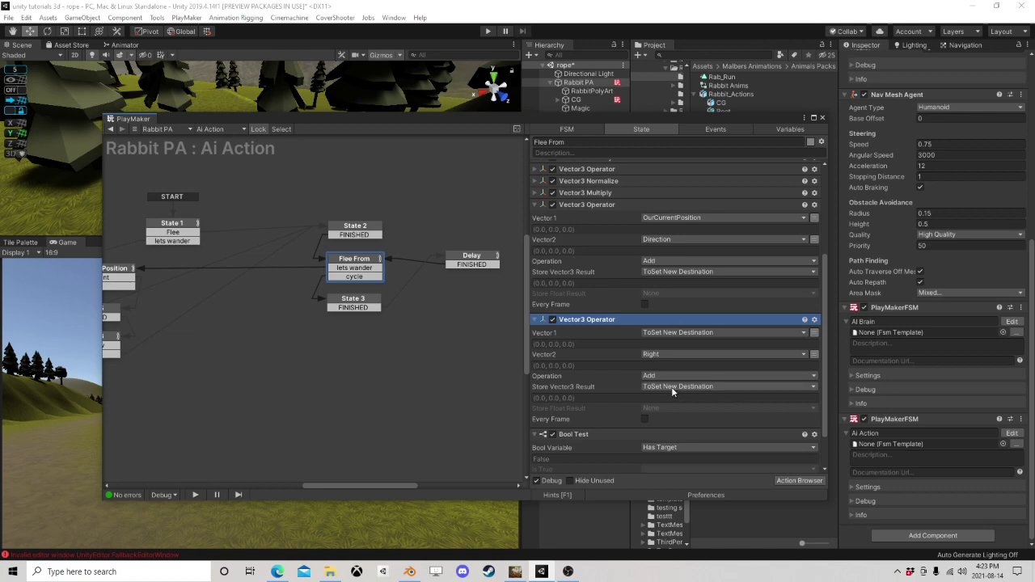
pyautogui.click(671, 387)
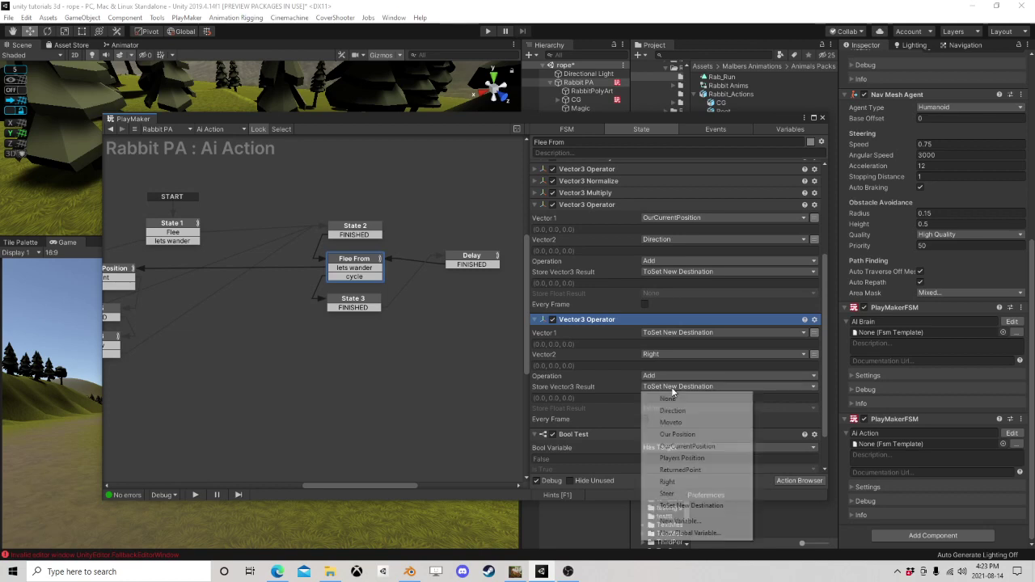
pyautogui.click(676, 523)
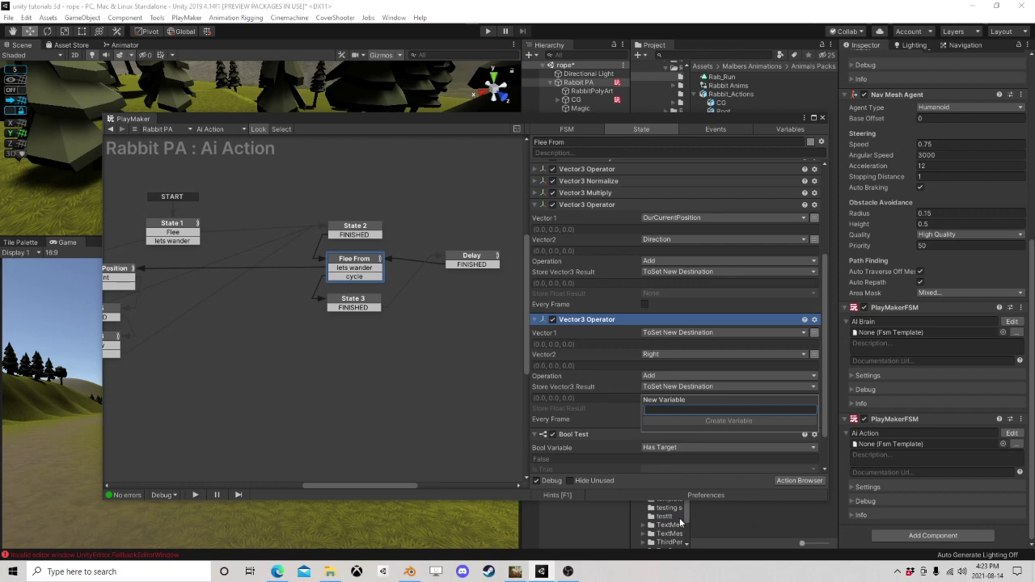
pyautogui.click(622, 437)
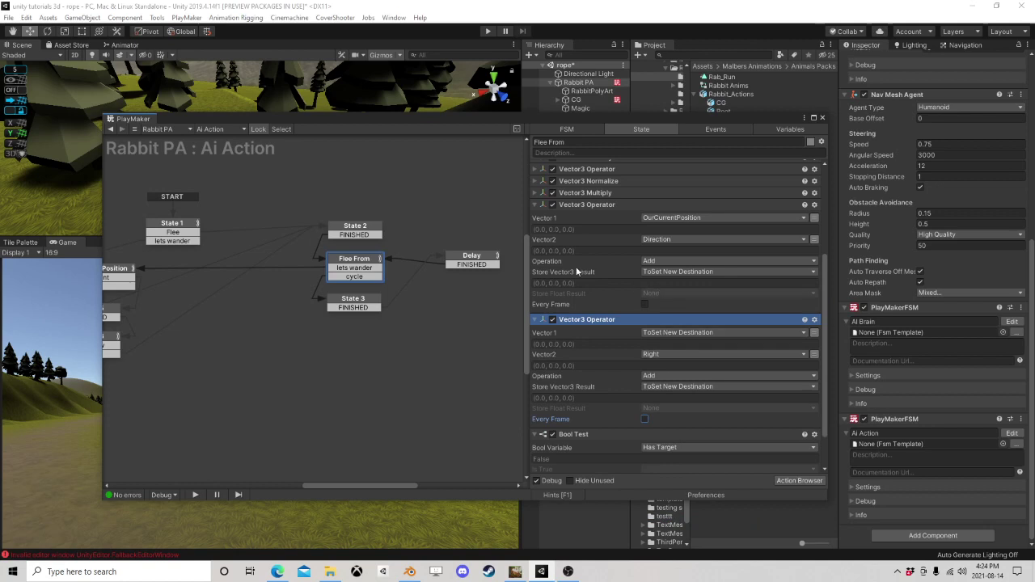
# Step: Store the result of Flee From's second destination Vector3 Operator in a new variable named Final
pyautogui.click(668, 273)
pyautogui.click(686, 405)
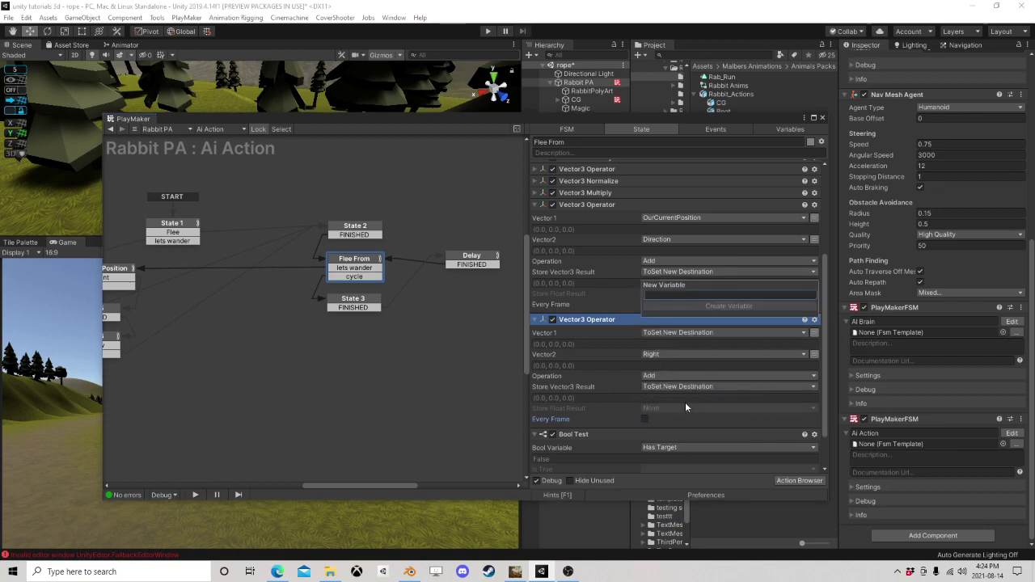
pyautogui.click(668, 317)
pyautogui.click(672, 387)
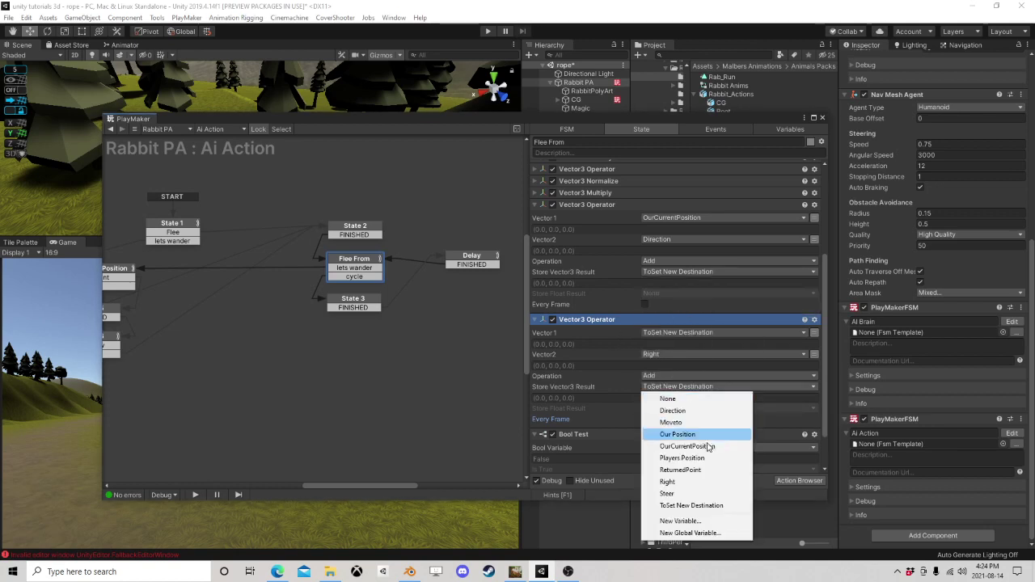
pyautogui.click(678, 520)
pyautogui.write('Flinal')
pyautogui.press('Return')
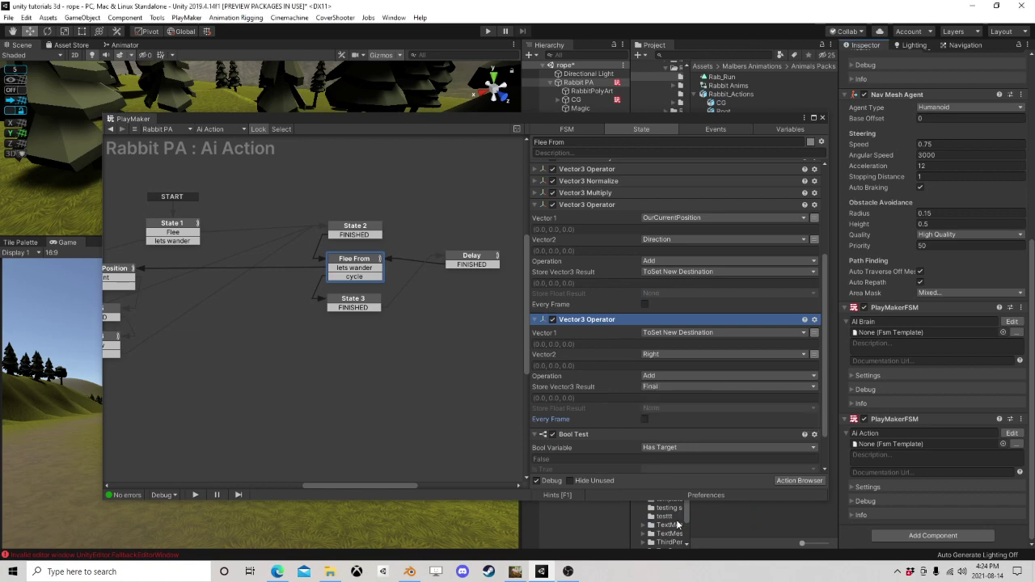
pyautogui.scroll(-3, 589, 397)
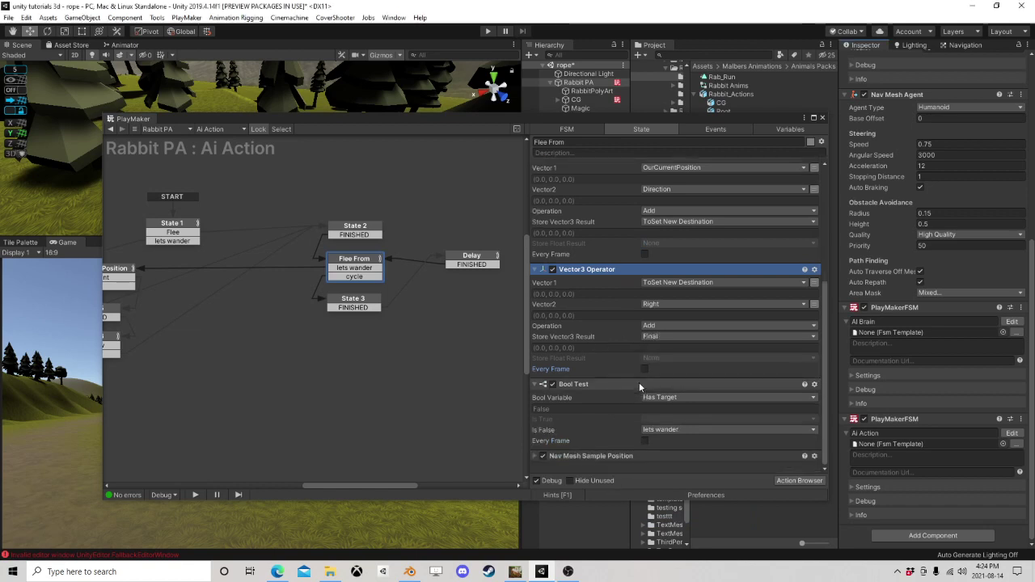
# Step: In Flee From's Nav Mesh Sample Position, set Source Position to Final and Max Distance to 10
pyautogui.click(356, 301)
pyautogui.click(354, 261)
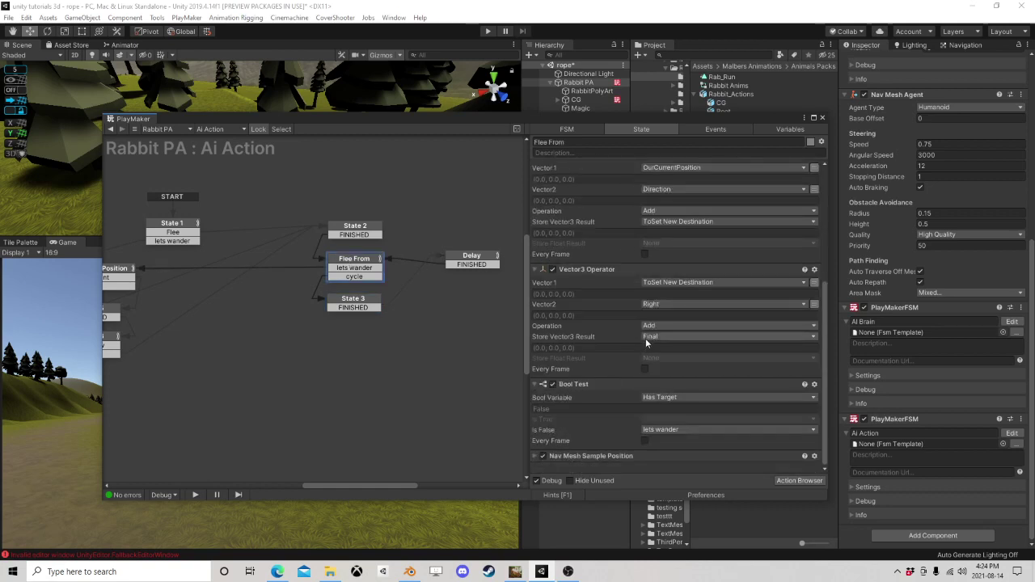
pyautogui.click(535, 457)
pyautogui.scroll(-5, 624, 378)
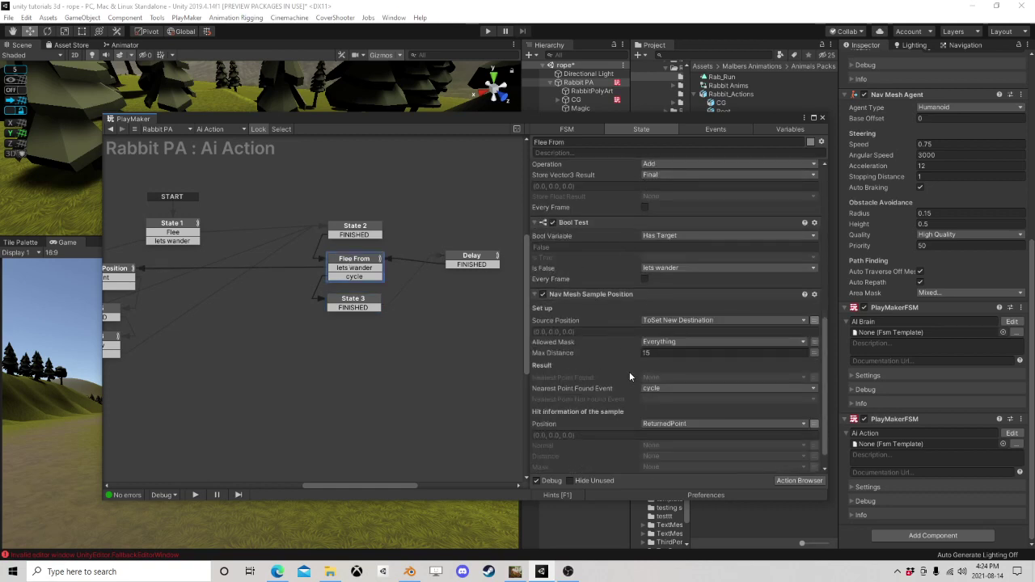
pyautogui.click(682, 322)
pyautogui.click(708, 356)
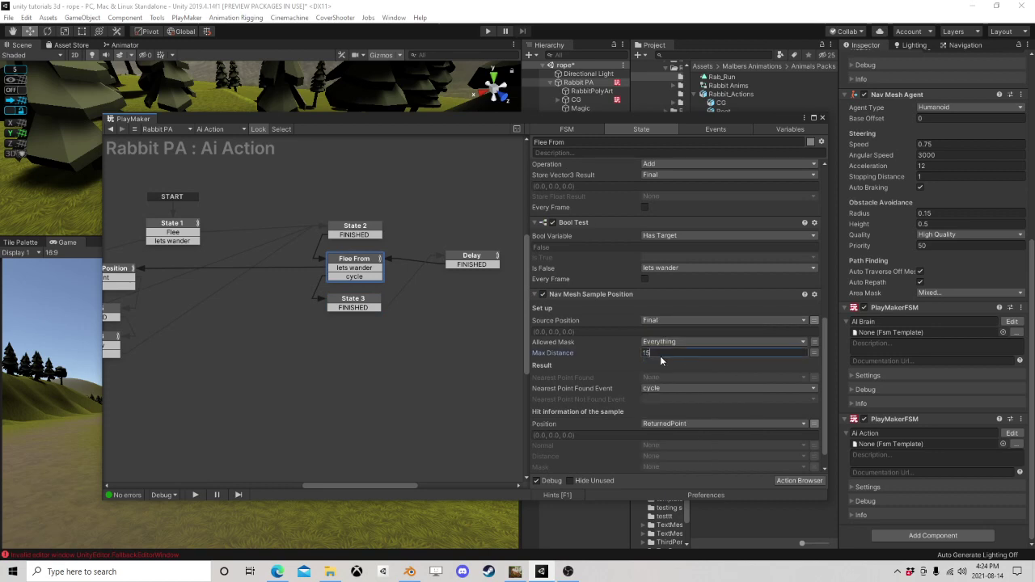
pyautogui.write('10')
pyautogui.scroll(3, 663, 324)
pyautogui.scroll(2, 615, 307)
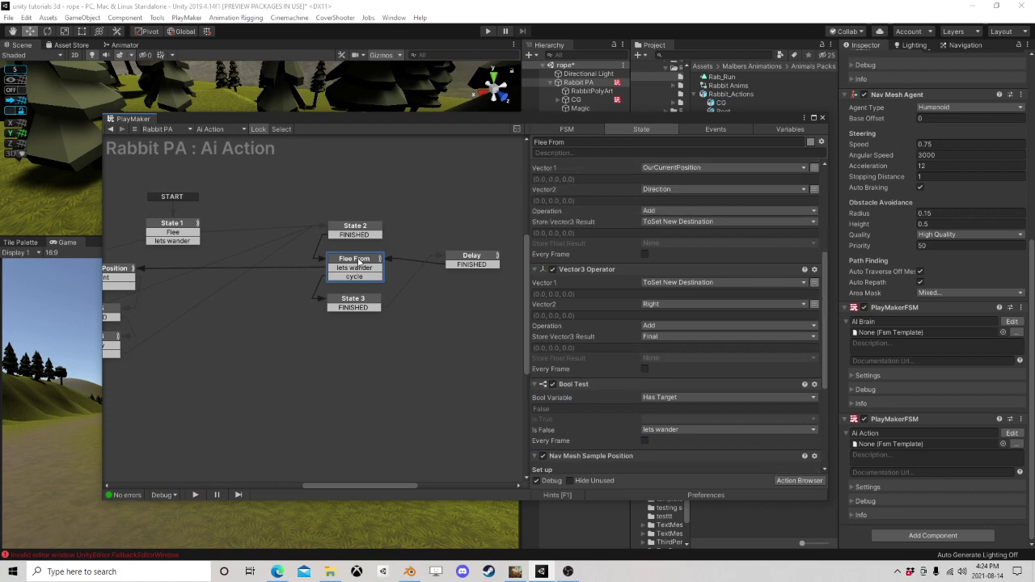
# Step: Move Flee From and State 3 lower in the graph, then duplicate Flee From and place the copy directly beside it
pyautogui.moveTo(298, 252); pyautogui.dragTo(411, 343)
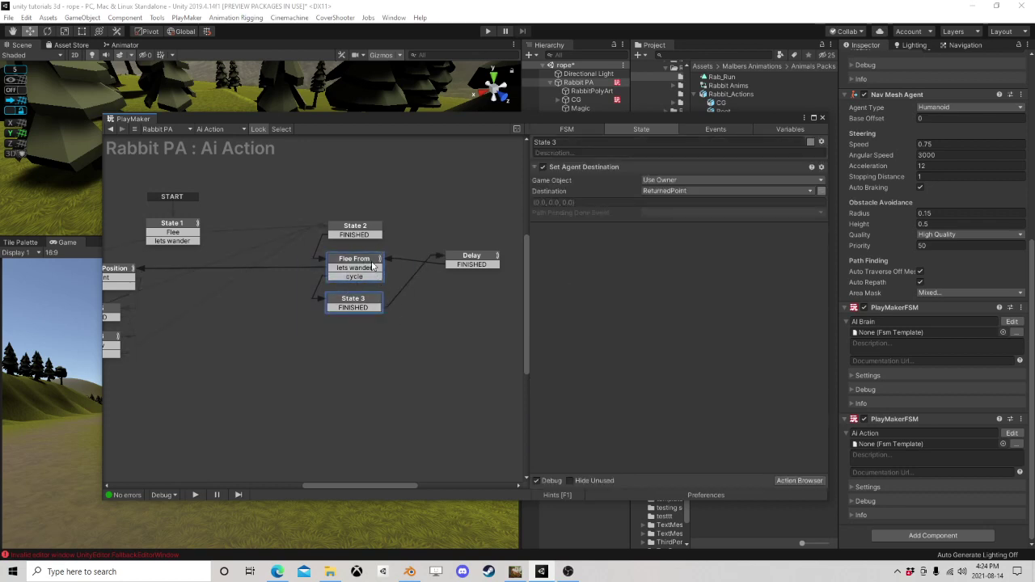
pyautogui.moveTo(373, 266); pyautogui.dragTo(349, 322)
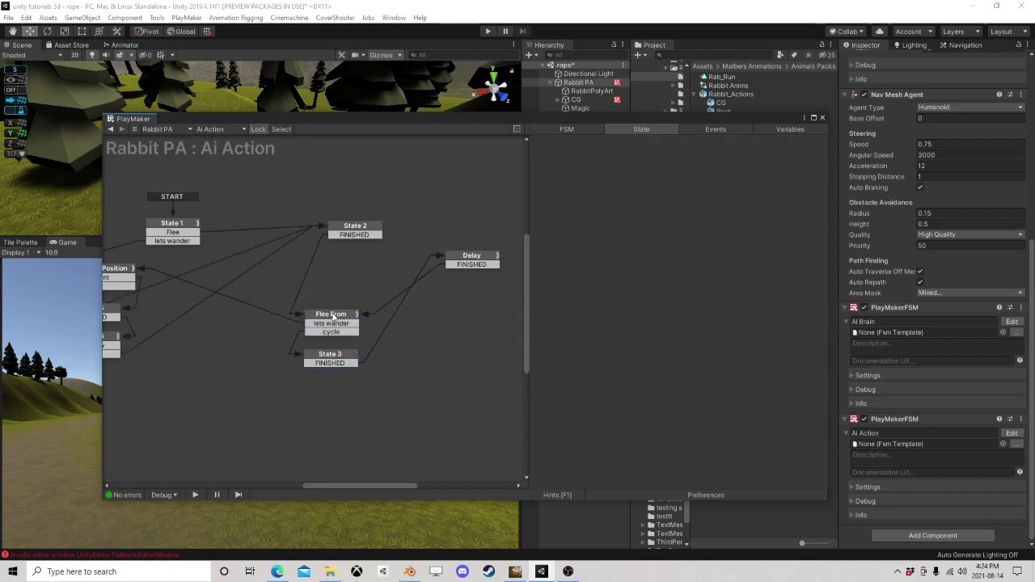
pyautogui.click(334, 318)
pyautogui.rightClick(332, 316)
pyautogui.click(361, 375)
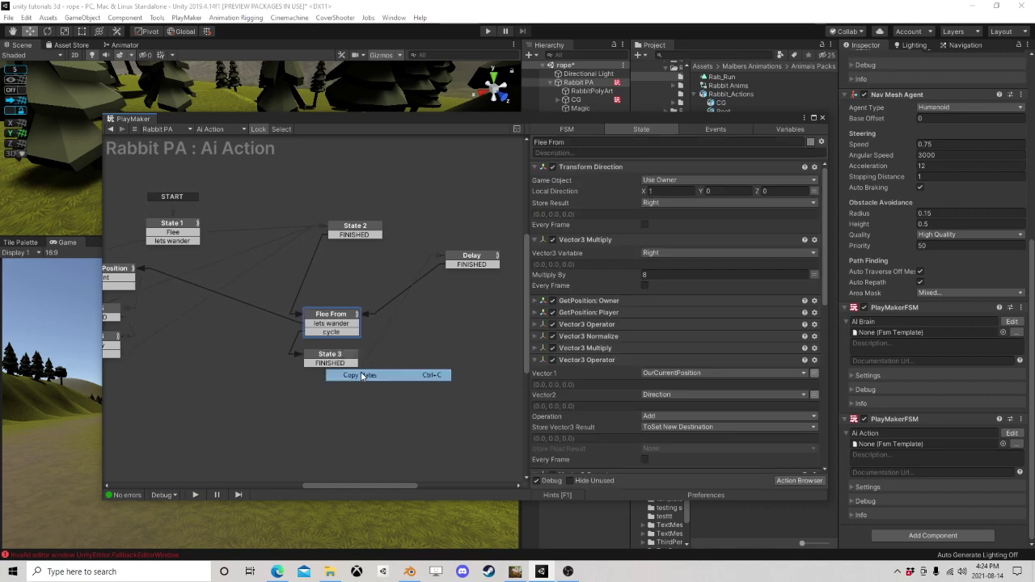
pyautogui.rightClick(391, 310)
pyautogui.click(417, 328)
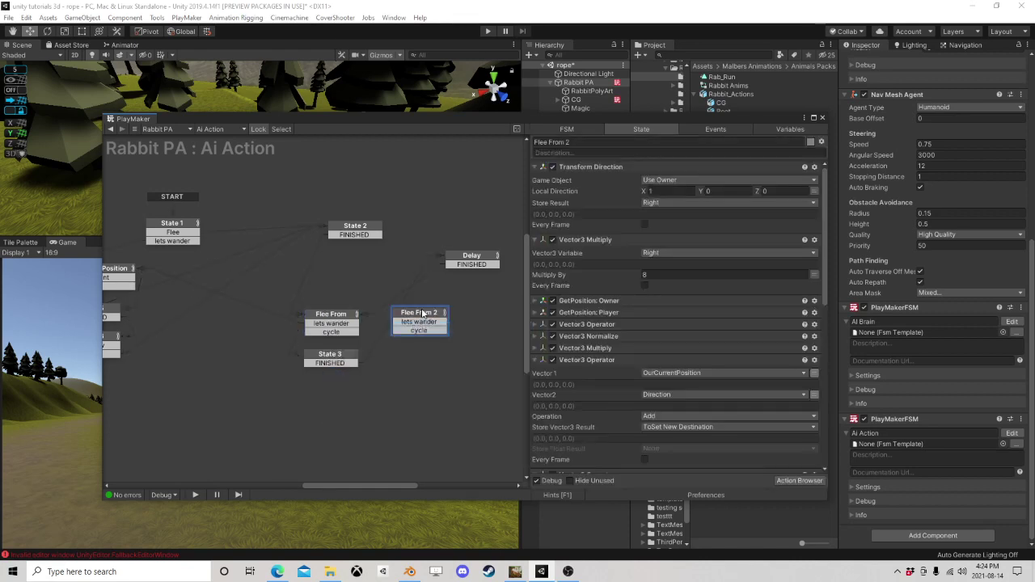
pyautogui.moveTo(422, 313); pyautogui.dragTo(404, 316)
pyautogui.click(464, 335)
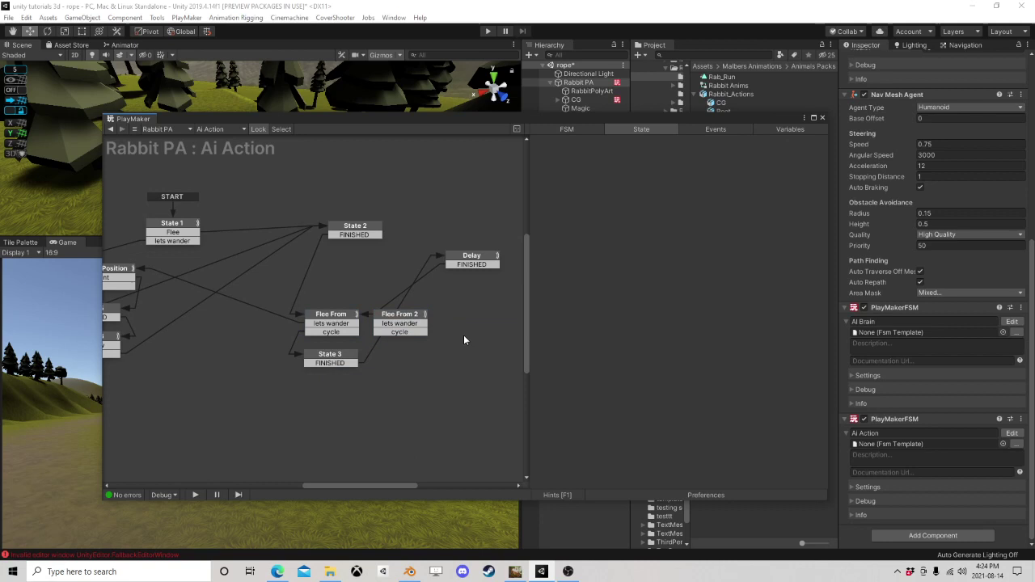
# Step: Connect Flee From 2's lets wander and cycle transitions to the same states that Flee From's transitions lead to
pyautogui.click(406, 336)
pyautogui.click(345, 325)
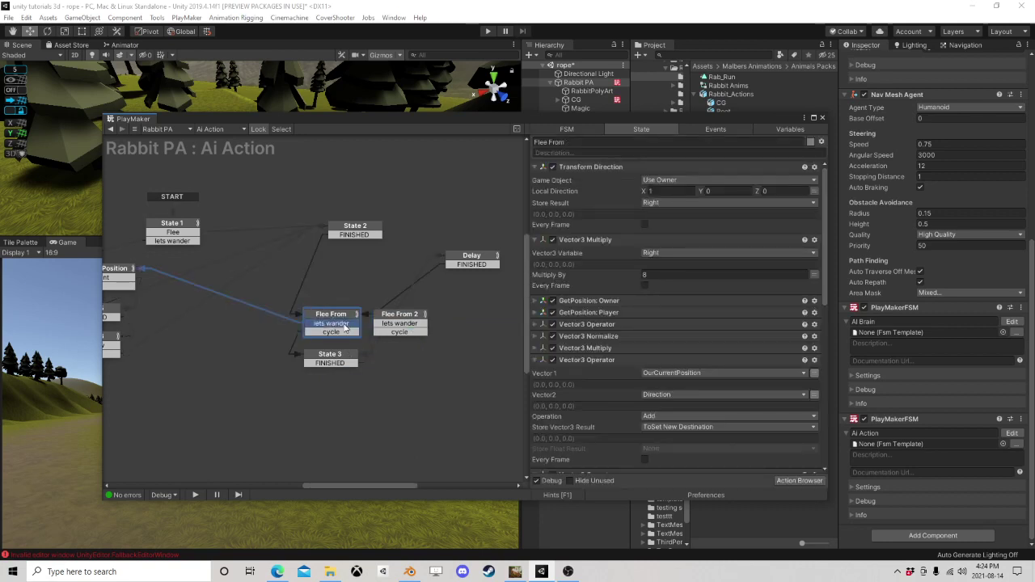
pyautogui.click(420, 329)
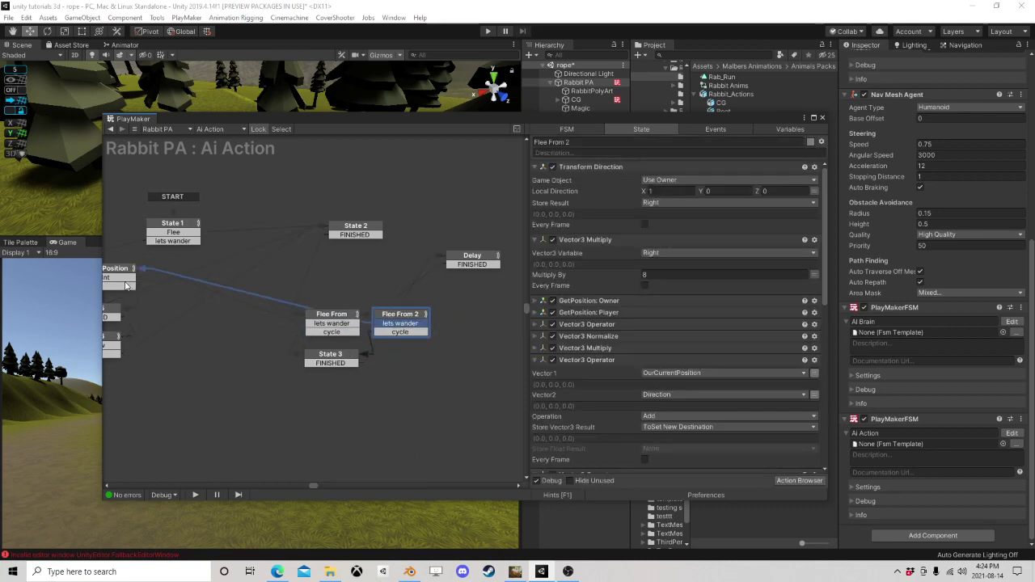
pyautogui.moveTo(396, 316); pyautogui.dragTo(398, 318)
# Step: Add a new state between State 2 and Flee From, and route the FINISHED transitions of Delay and State 2 to it
pyautogui.click(466, 268)
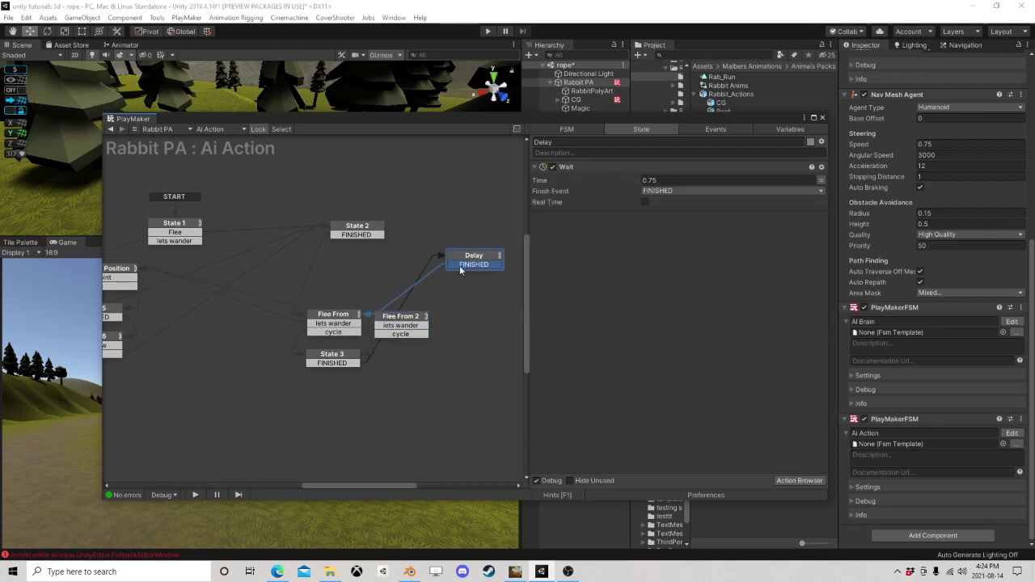
pyautogui.rightClick(332, 263)
pyautogui.click(368, 271)
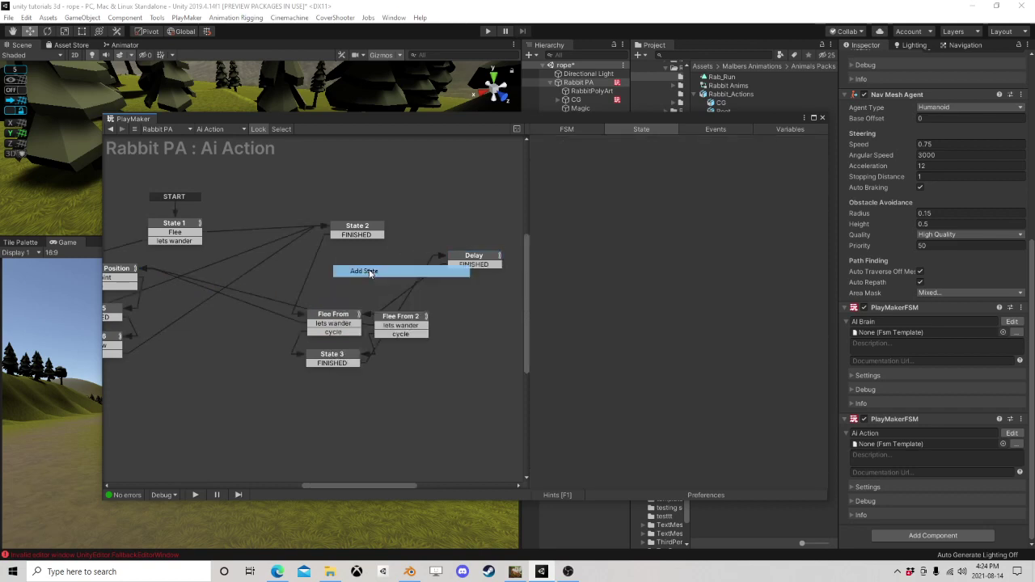
pyautogui.moveTo(462, 266); pyautogui.dragTo(361, 267)
pyautogui.click(351, 237)
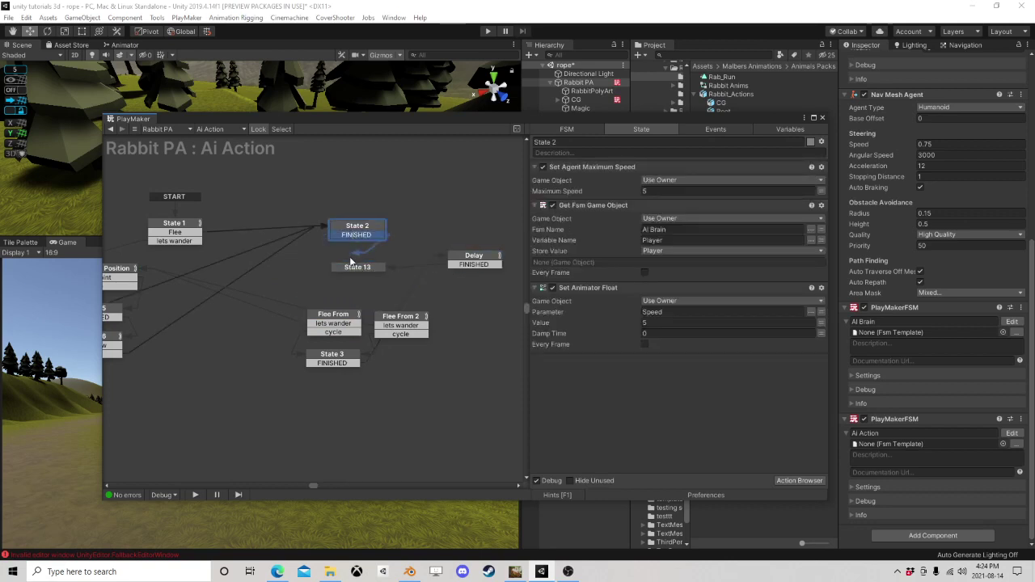
# Step: Find the Sequence Event action and add it to State 13
pyautogui.click(353, 270)
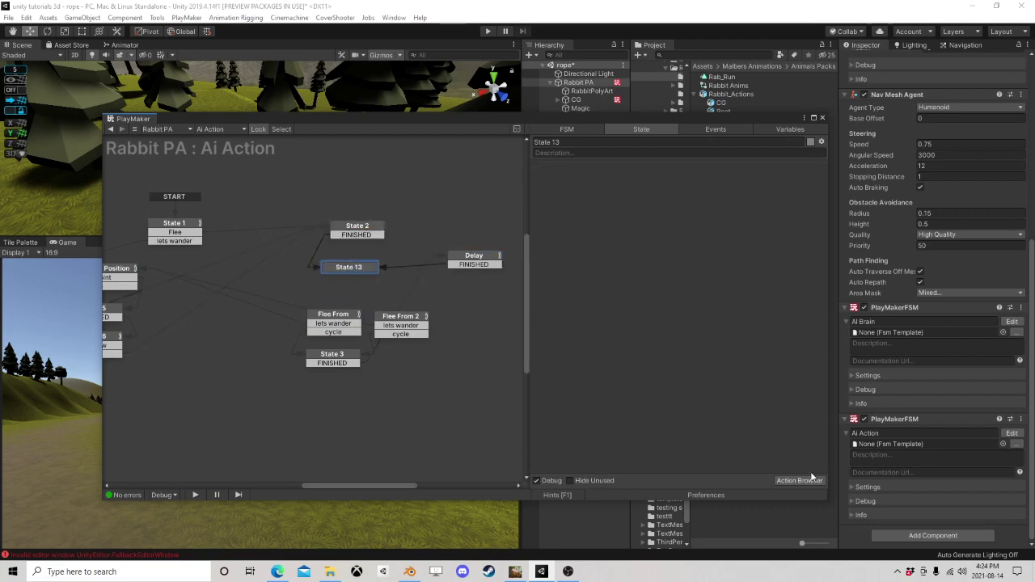
pyautogui.click(799, 481)
pyautogui.write('s')
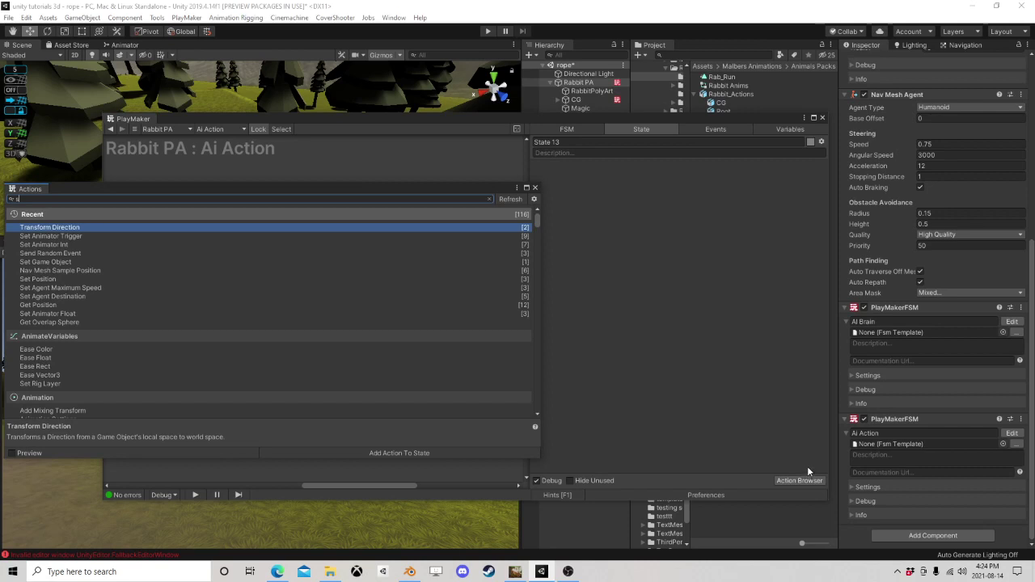
pyautogui.write('eq')
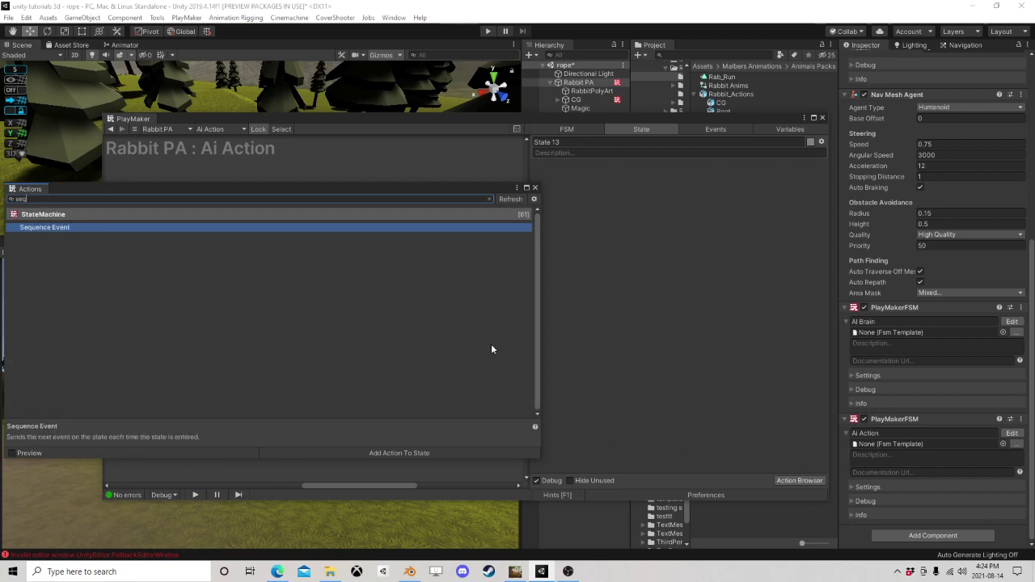
pyautogui.doubleClick(94, 228)
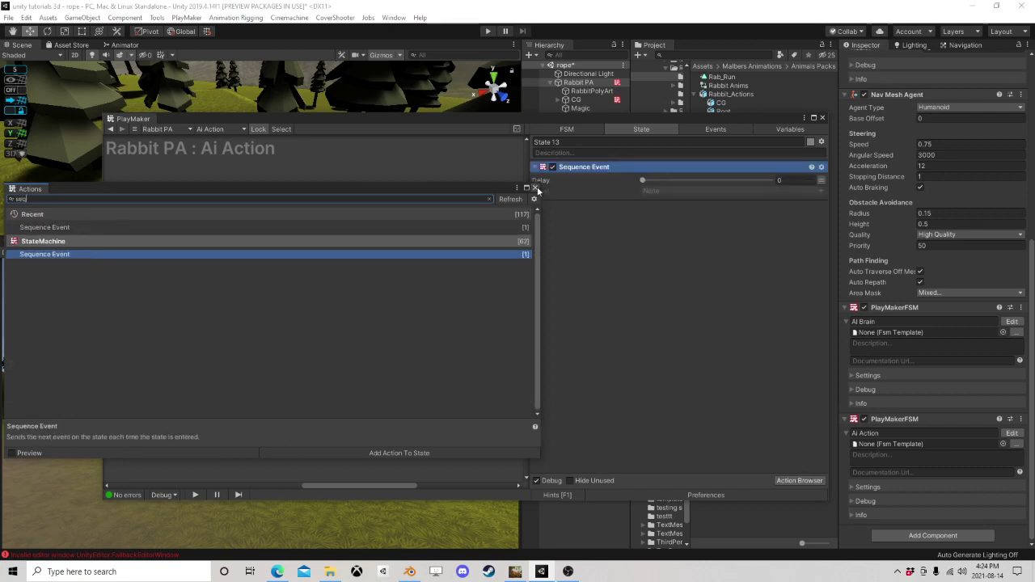
pyautogui.click(535, 188)
pyautogui.click(713, 130)
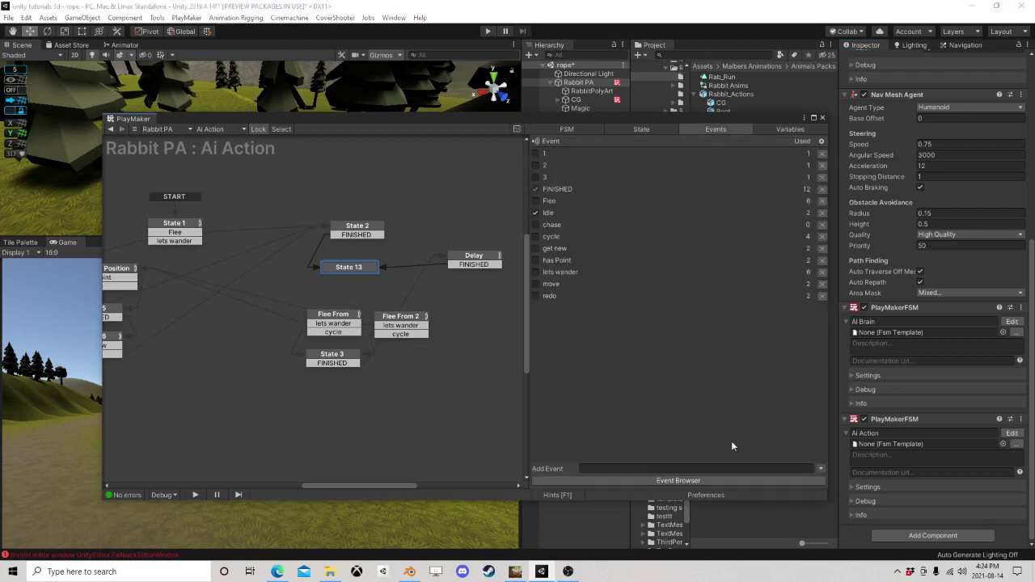
pyautogui.click(687, 470)
pyautogui.write('1')
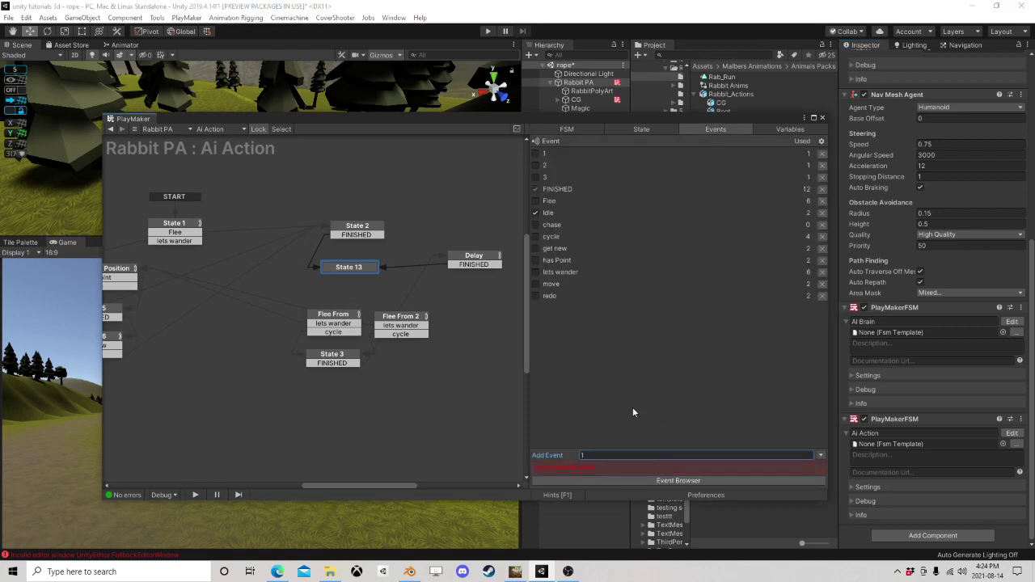
pyautogui.press('Escape')
# Step: Add transitions 1 and 2 to State 13, connecting 1 to Flee From and 2 to Flee From 2
pyautogui.click(348, 266)
pyautogui.rightClick(348, 267)
pyautogui.moveTo(356, 270)
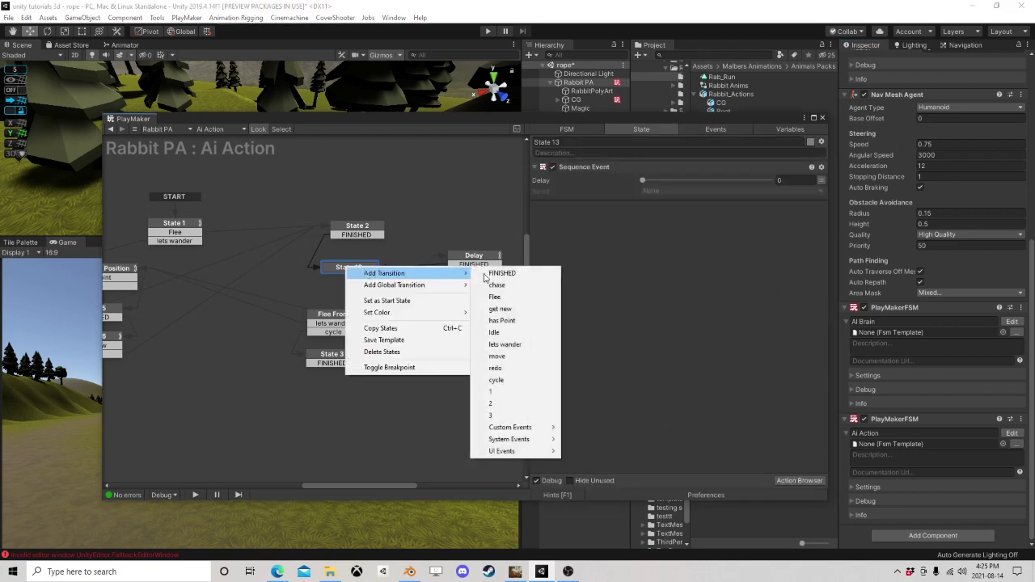
pyautogui.click(489, 392)
pyautogui.rightClick(345, 270)
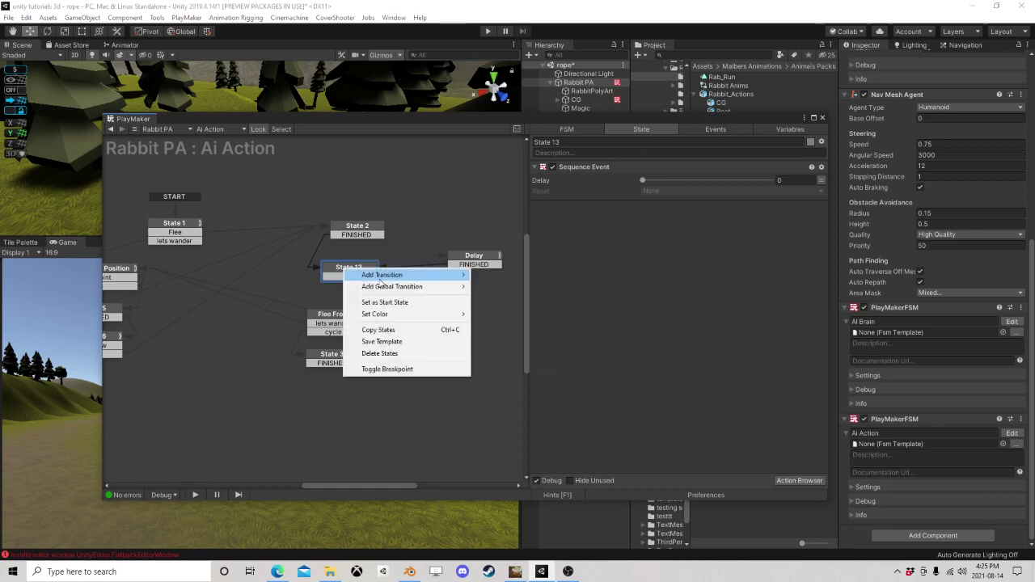
pyautogui.moveTo(389, 275)
pyautogui.click(496, 406)
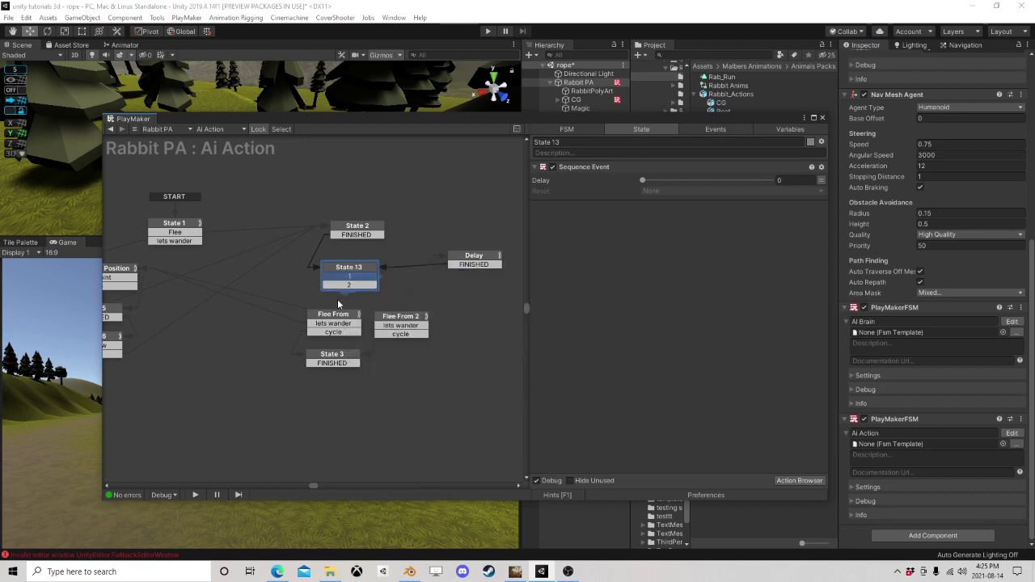
pyautogui.moveTo(356, 285); pyautogui.dragTo(398, 321)
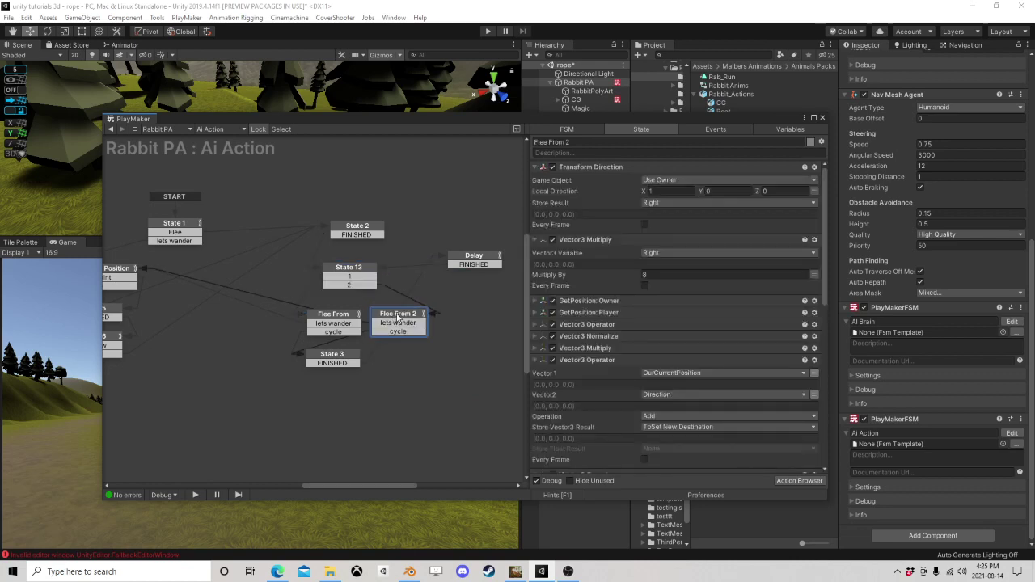
# Step: Set Multiply By for Right to -8 in Flee From 2, and run the game to test the rabbit's fleeing
pyautogui.write('-8')
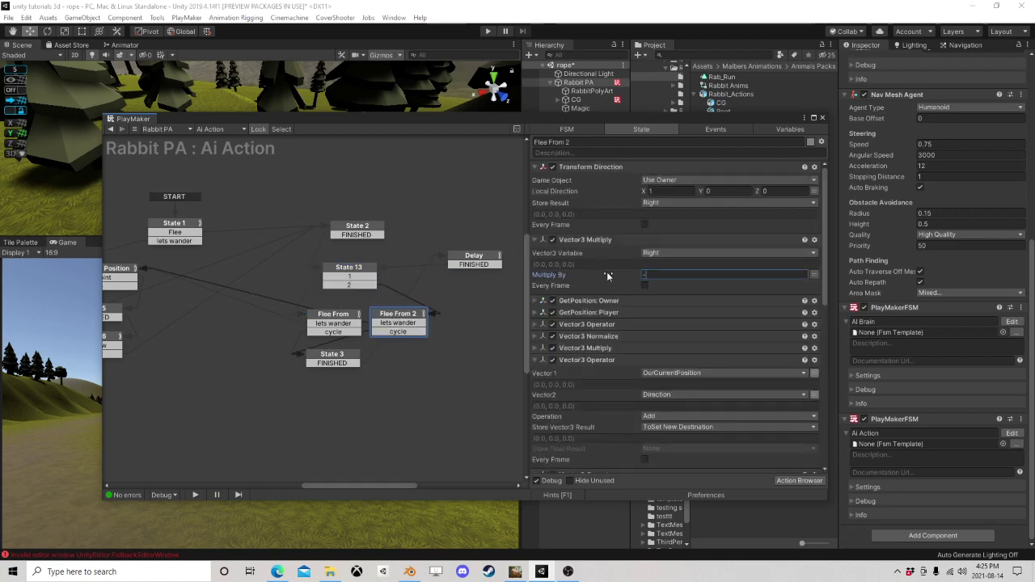
pyautogui.click(343, 317)
pyautogui.click(822, 117)
pyautogui.click(487, 31)
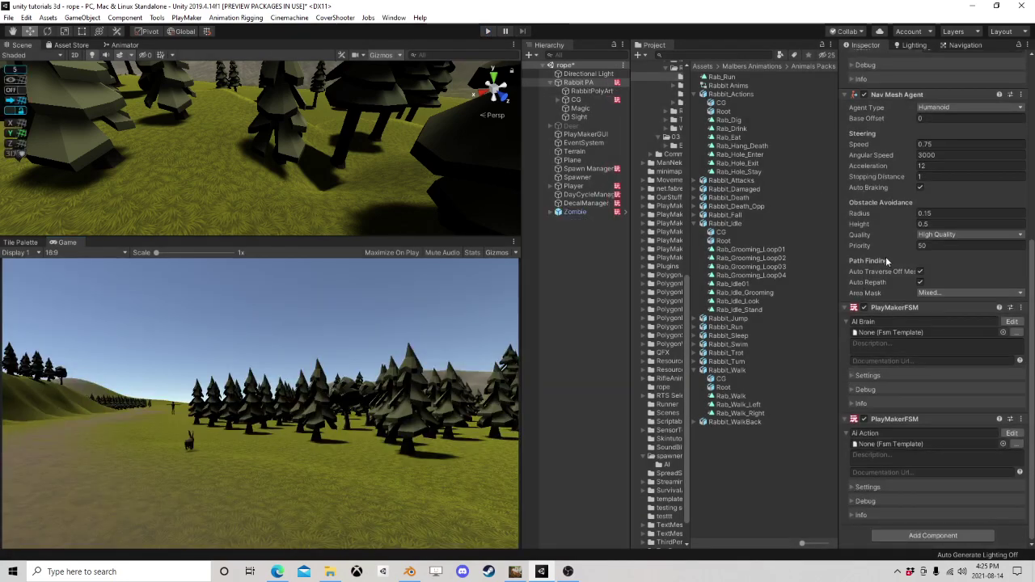
# Step: In the rabbit's Ai Action FSM, set Multiply By for Right to -10 in Flee From 2 and to 10 in Flee From
pyautogui.click(1011, 433)
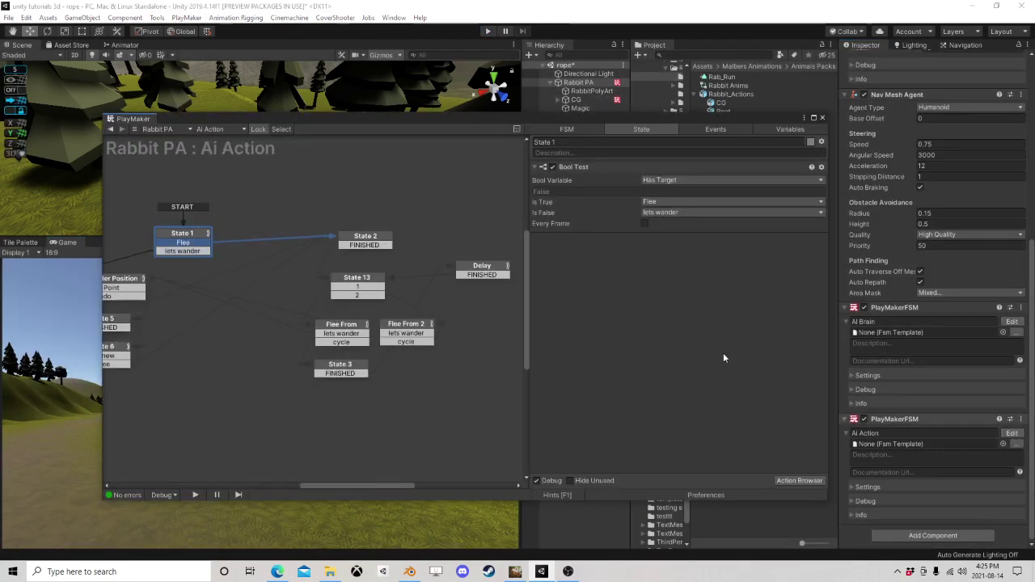
pyautogui.click(360, 289)
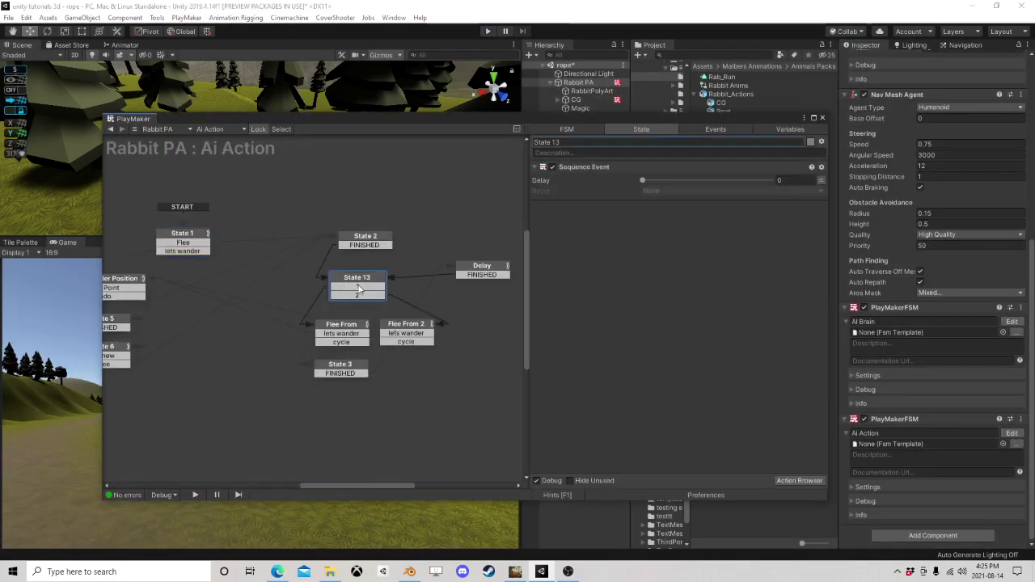
pyautogui.click(416, 336)
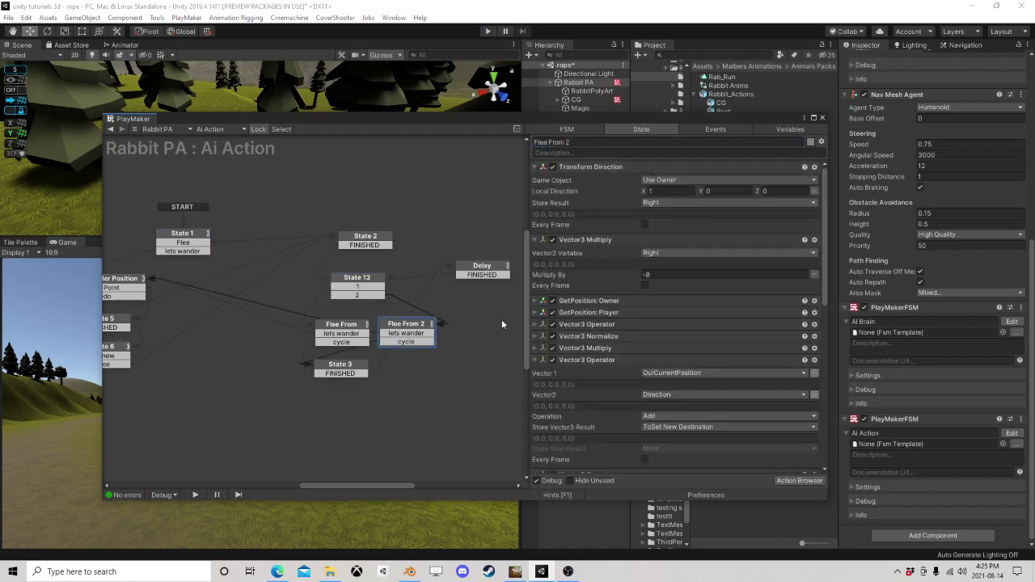
pyautogui.click(648, 276)
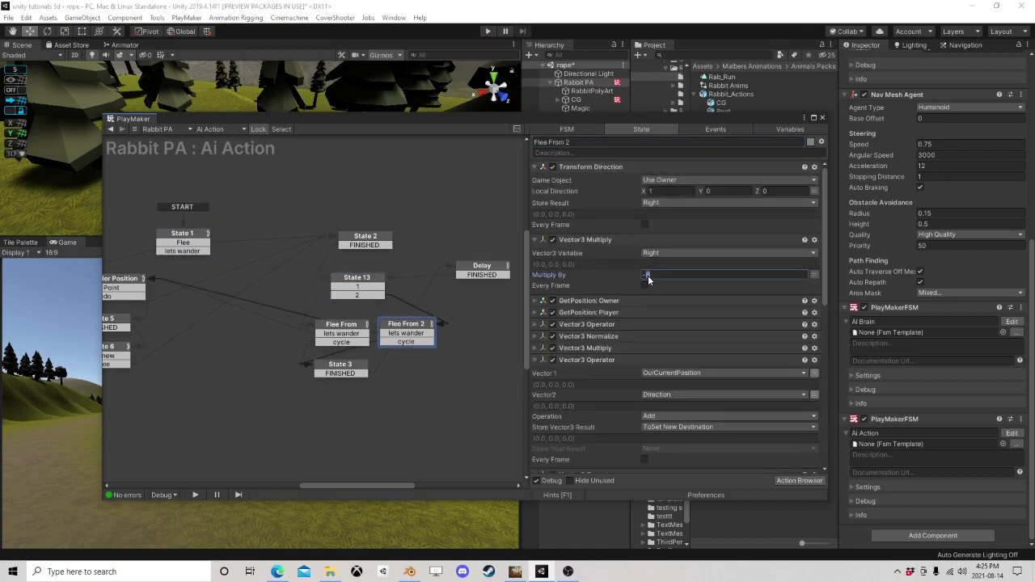
pyautogui.write('-10')
pyautogui.click(341, 325)
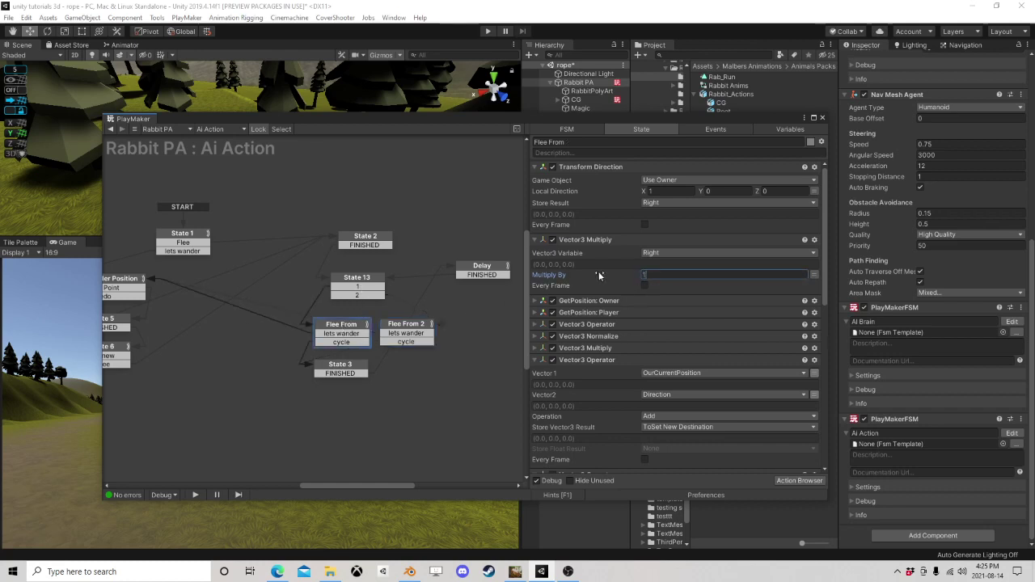
# Step: Set the Wait time in the Delay state to 1.25
pyautogui.click(482, 269)
pyautogui.click(650, 179)
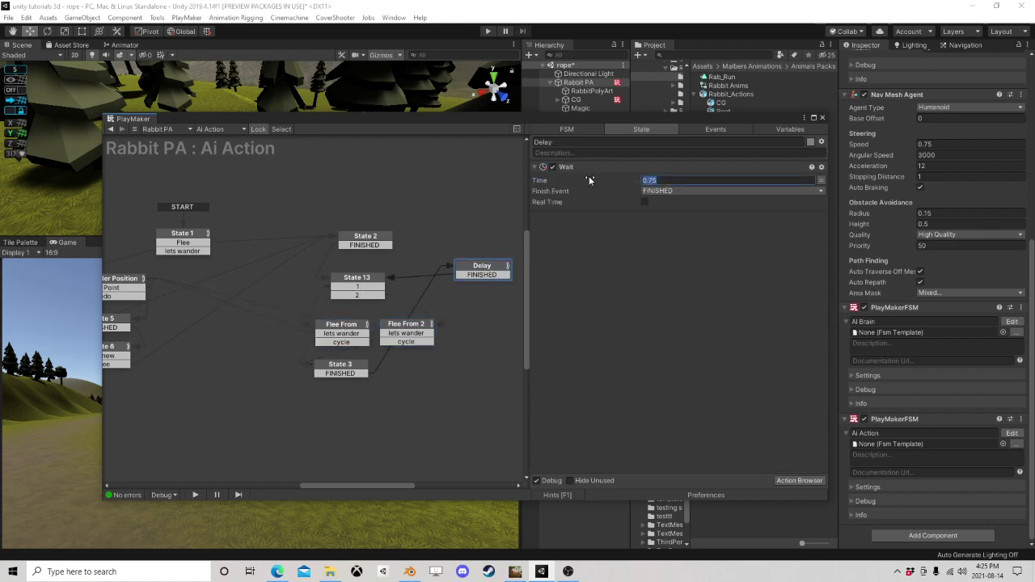
pyautogui.write('1.25')
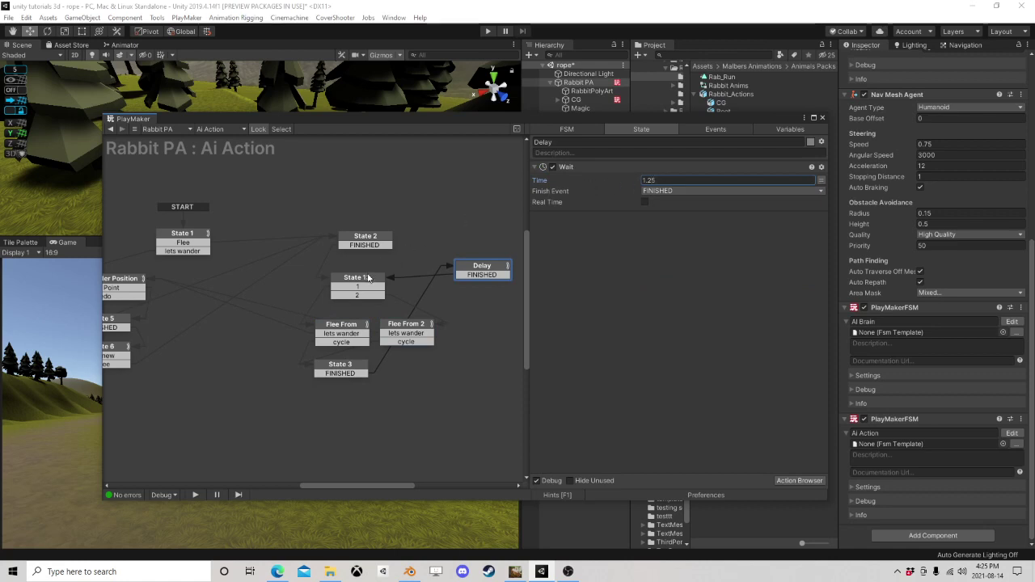
# Step: Add a Random Float action to the Flee From state and place it directly above the Vector3 Multiply of Right
pyautogui.click(368, 278)
pyautogui.click(364, 326)
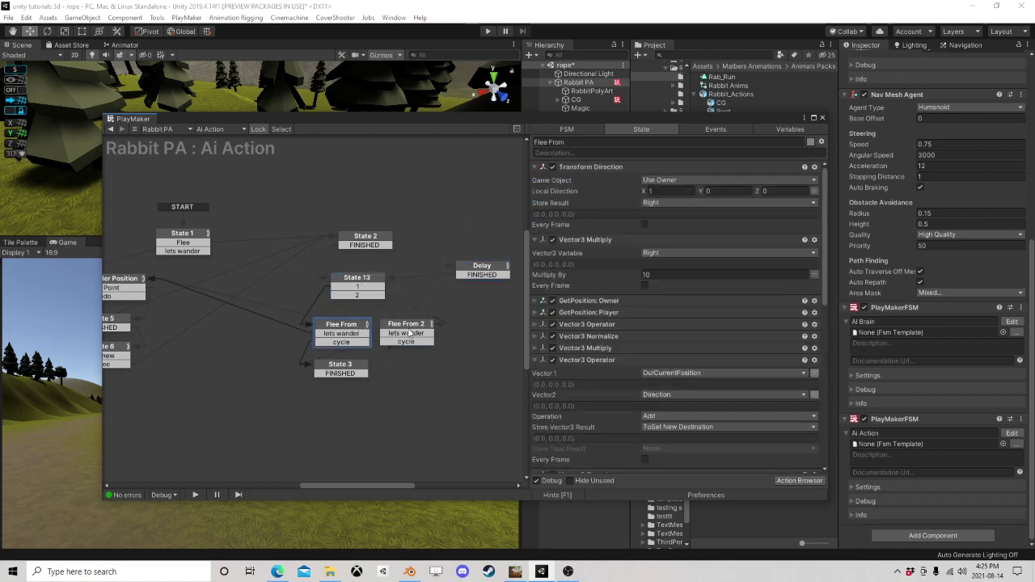
pyautogui.click(798, 482)
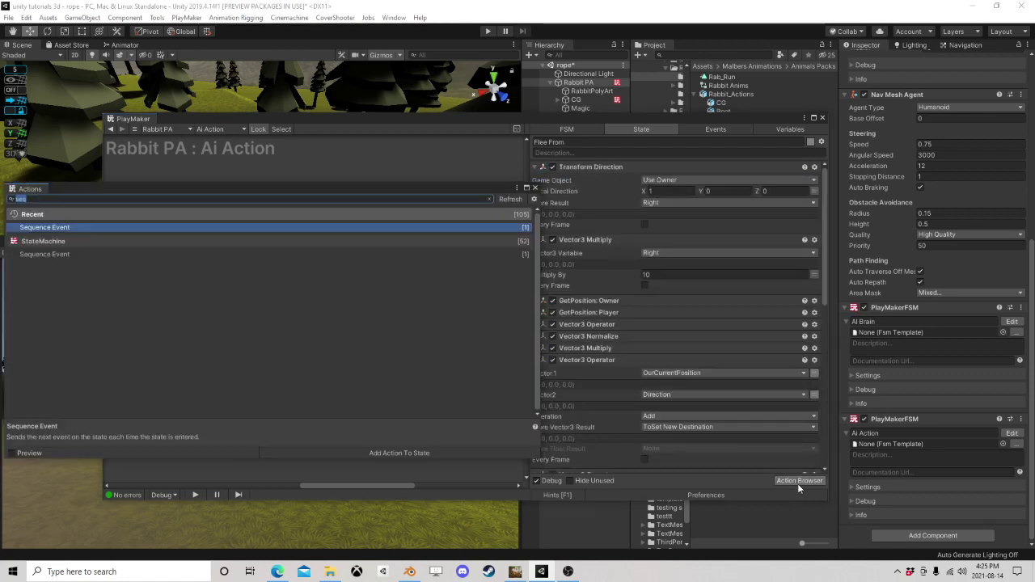
pyautogui.write('random f')
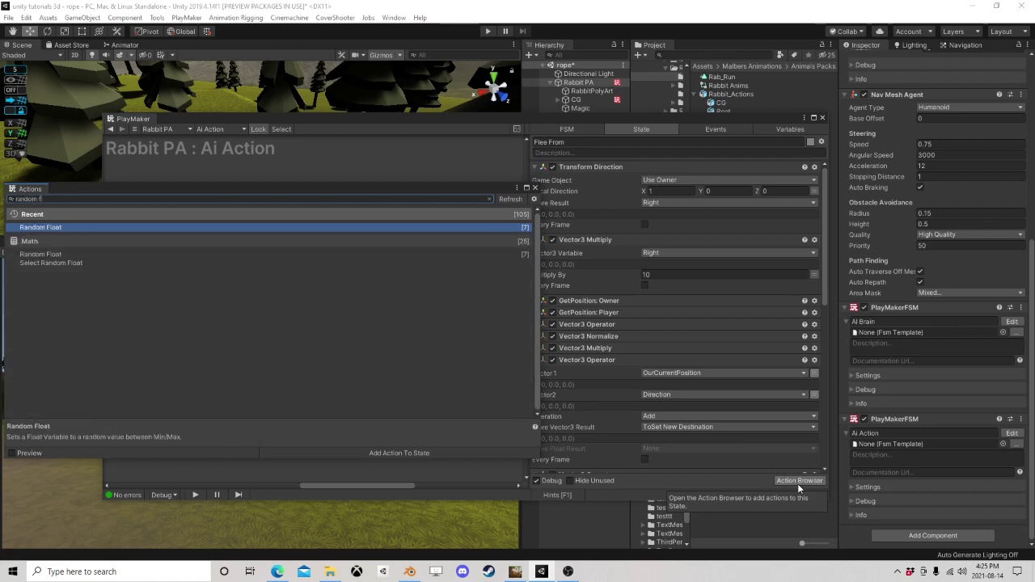
pyautogui.write('loat')
pyautogui.press('Return')
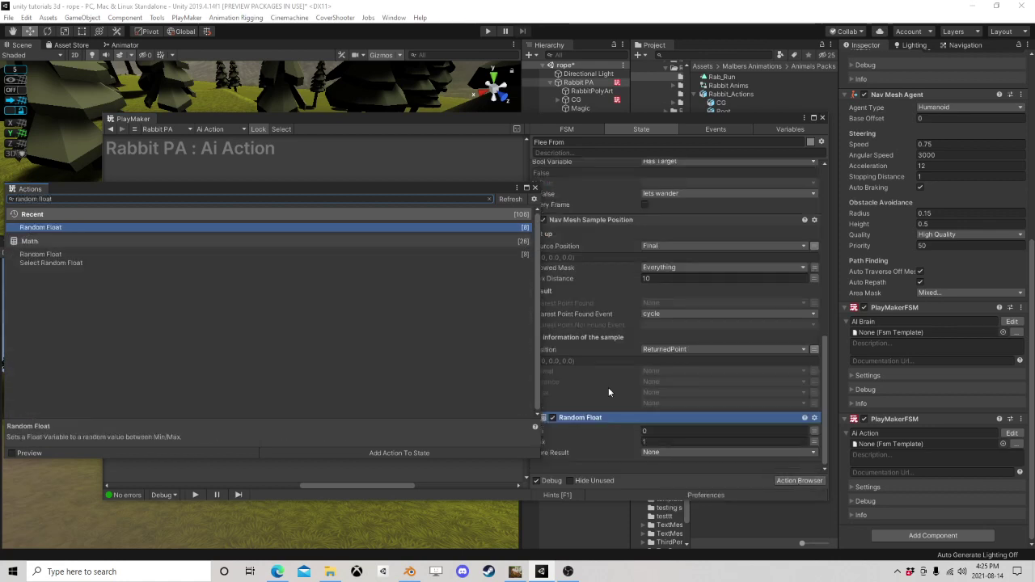
pyautogui.click(535, 188)
pyautogui.moveTo(598, 420); pyautogui.dragTo(599, 242)
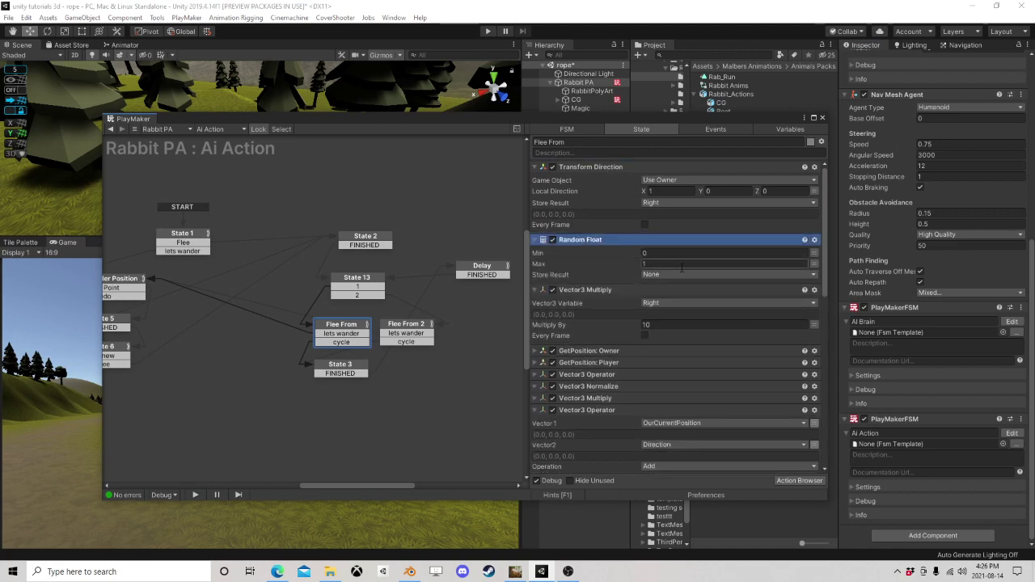
# Step: Give the Random Float a Min of 5 and Max of 15, storing the result in a new variable LeftToRightDistance
pyautogui.click(731, 253)
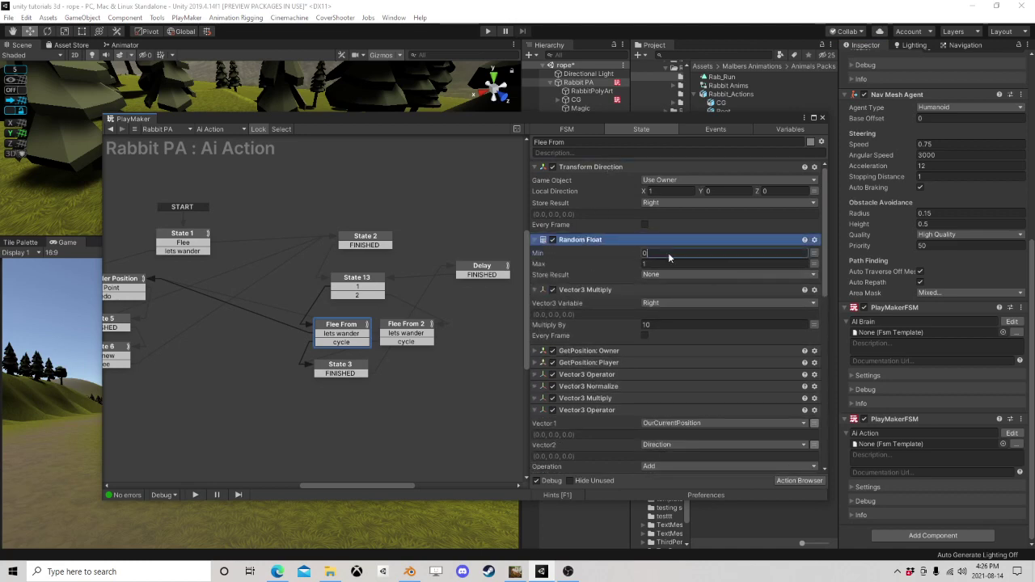
pyautogui.write('5')
pyautogui.press('Tab')
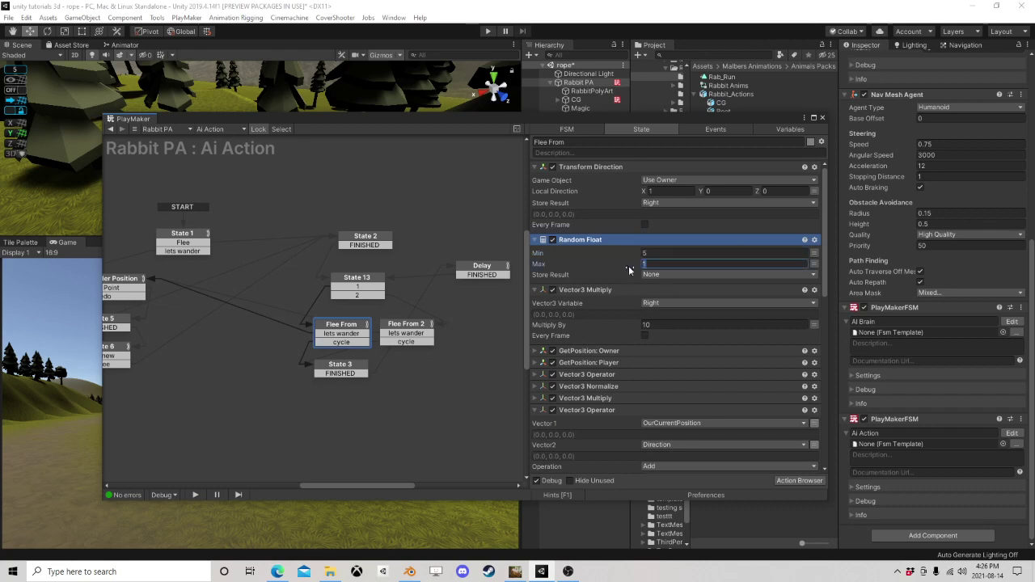
pyautogui.write('15')
pyautogui.click(671, 275)
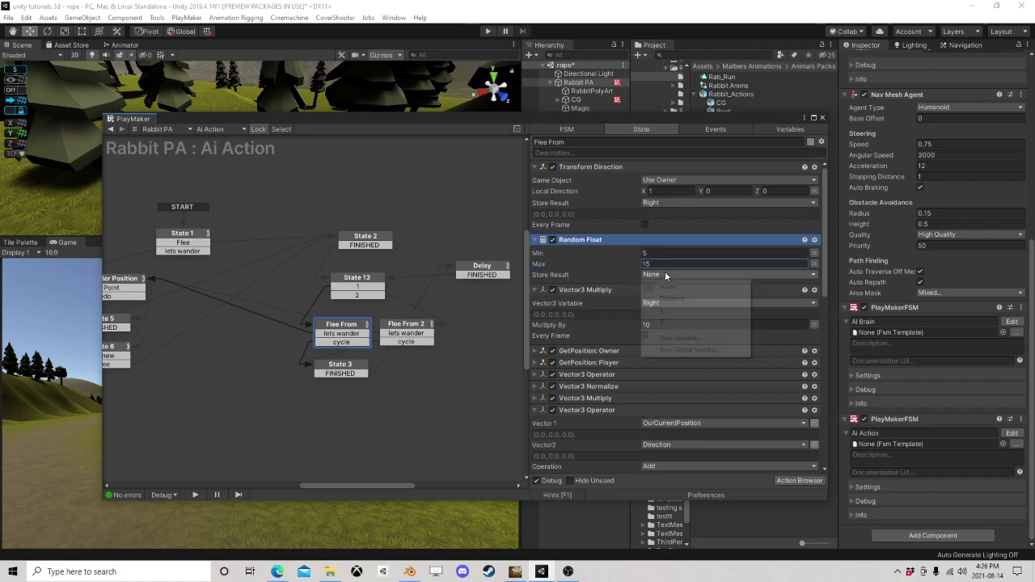
pyautogui.click(681, 338)
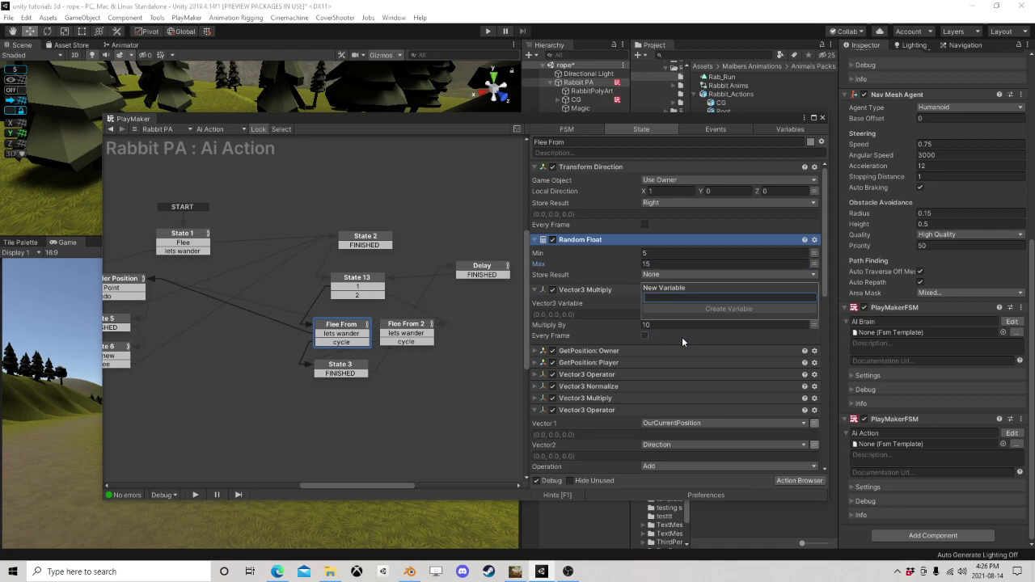
pyautogui.write('Left')
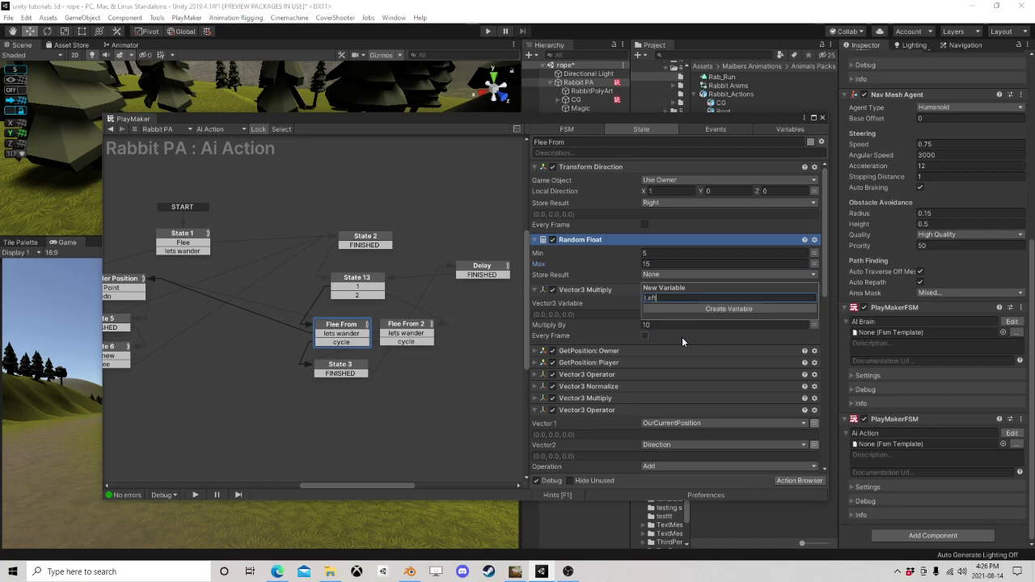
pyautogui.write('ToRightDistance')
pyautogui.press('Return')
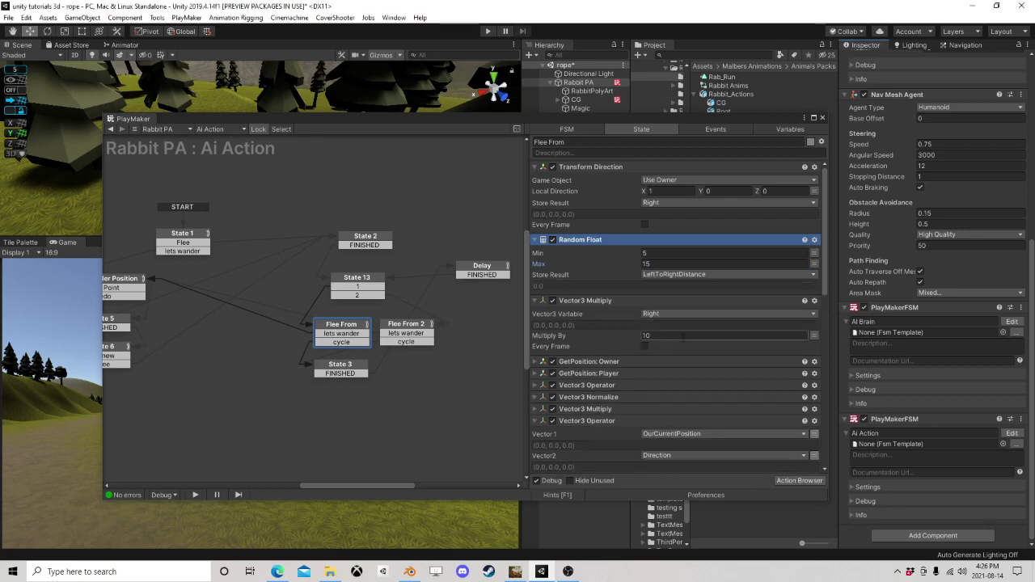
# Step: Use the LeftToRightDistance variable as the Multiply By value for Right in Flee From
pyautogui.click(660, 314)
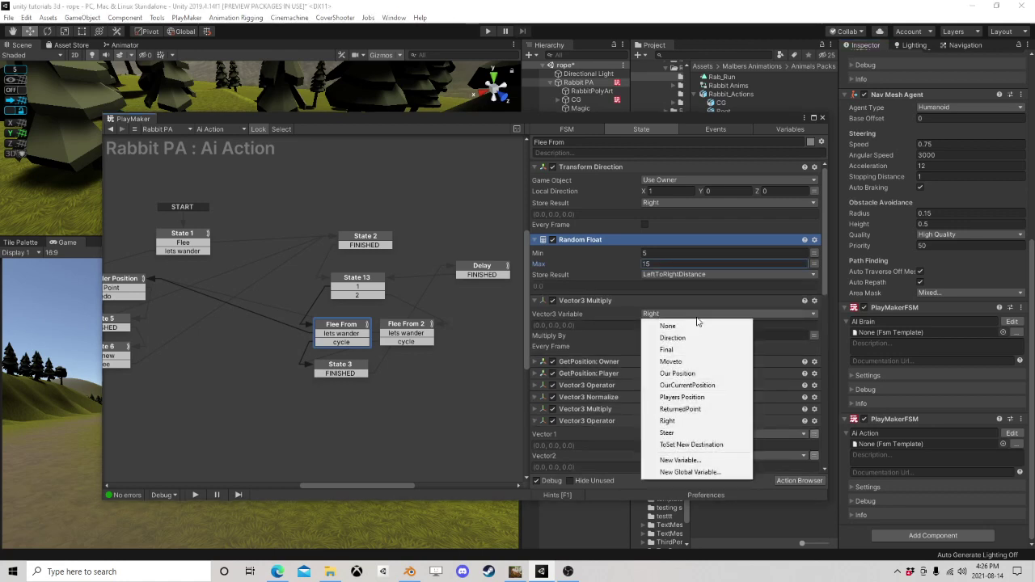
pyautogui.click(609, 323)
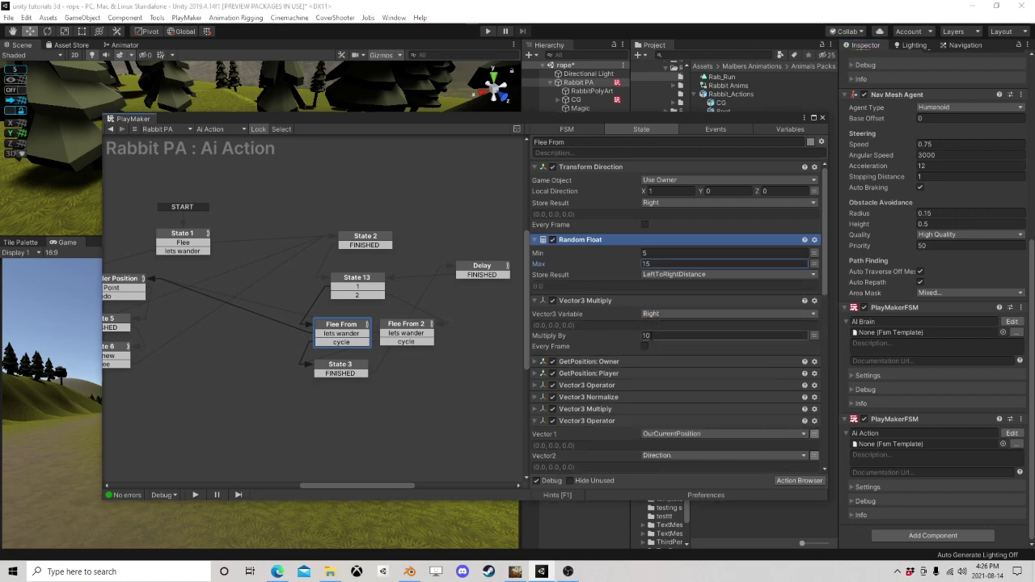
pyautogui.click(807, 336)
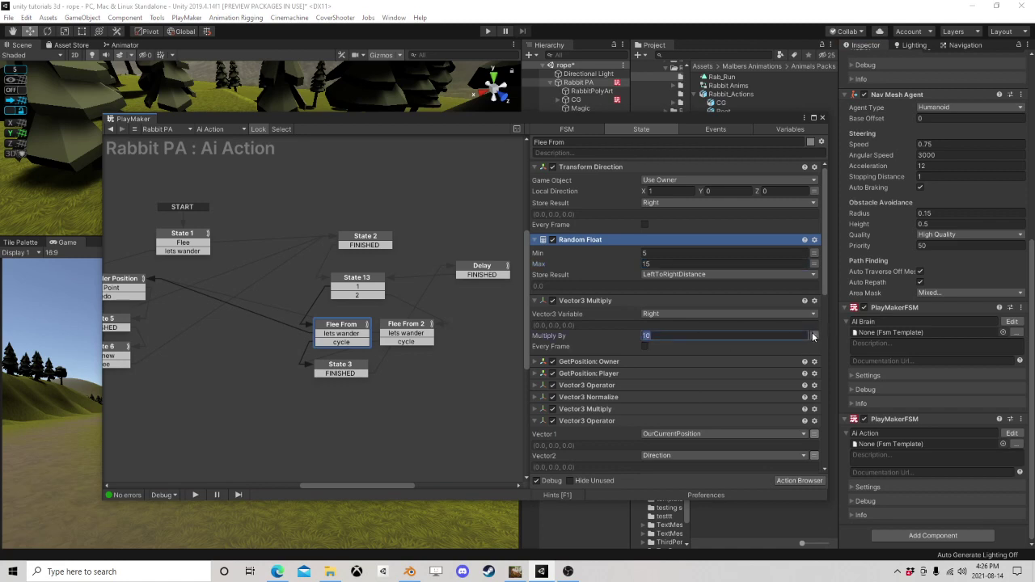
pyautogui.click(813, 337)
pyautogui.click(680, 371)
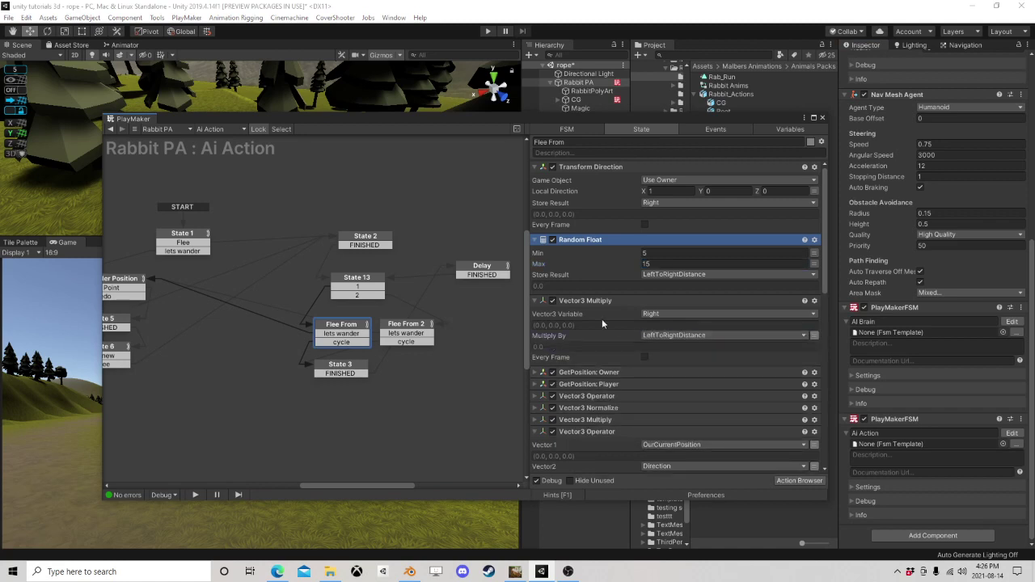
# Step: Copy the Random Float action from Flee From and paste it before the Vector3 Multiply of Right in Flee From 2
pyautogui.rightClick(578, 244)
pyautogui.click(619, 316)
pyautogui.click(405, 331)
pyautogui.rightClick(582, 241)
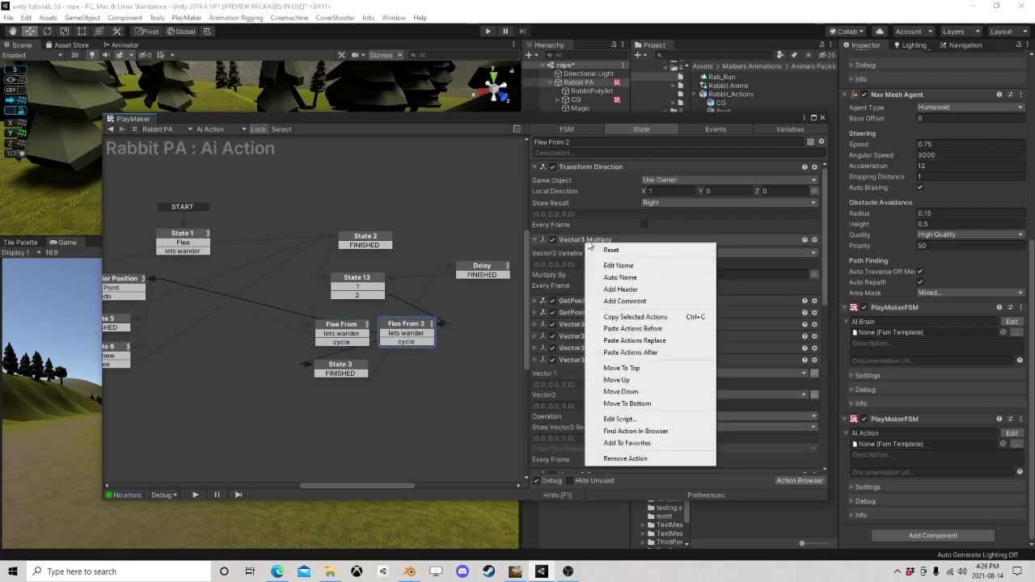
pyautogui.click(625, 328)
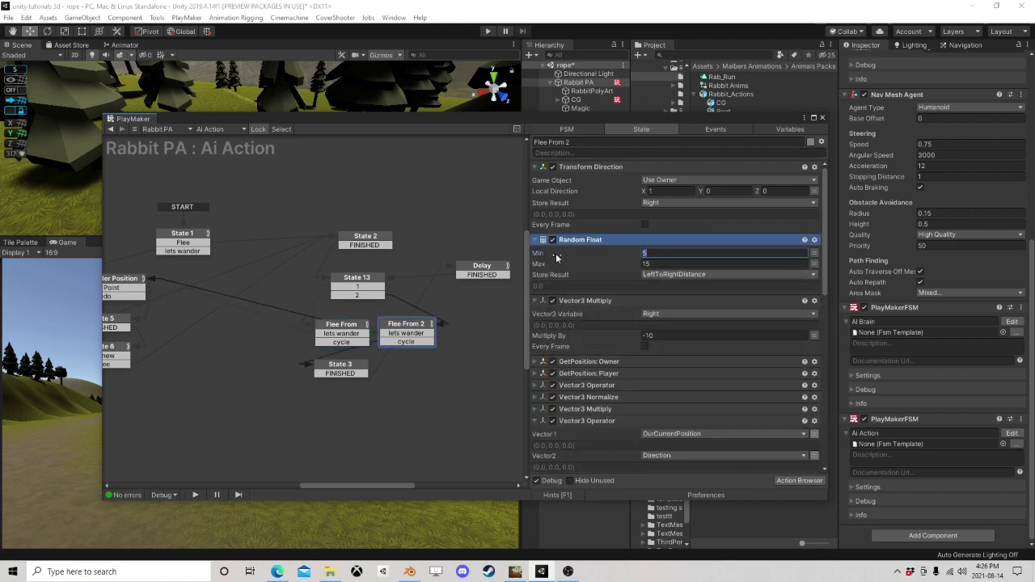
# Step: In Flee From 2, set the Random Float's Min to -5 and Max to -15, and multiply Right by LeftToRightDistance
pyautogui.press('Tab')
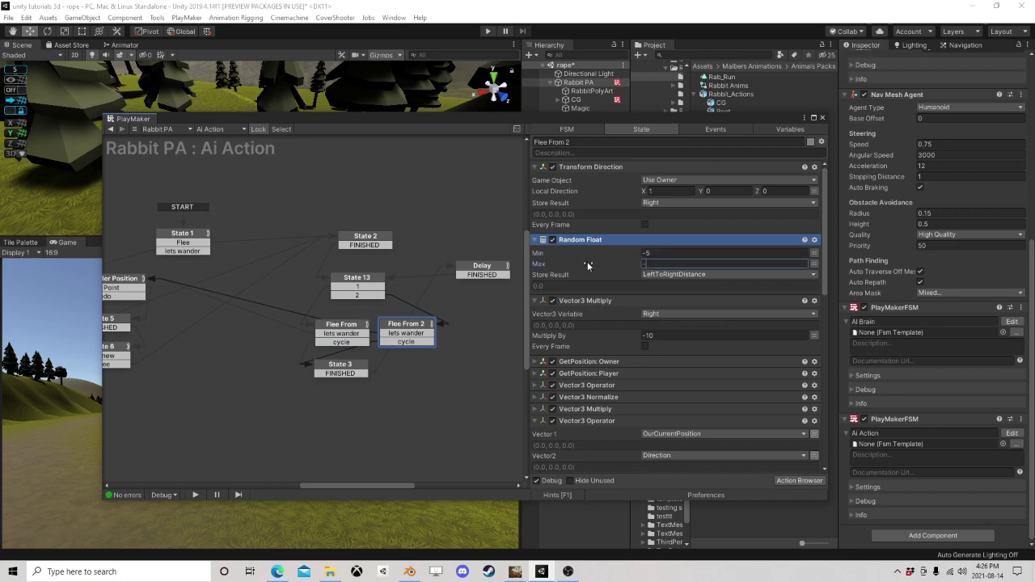
pyautogui.write('-15')
pyautogui.click(814, 335)
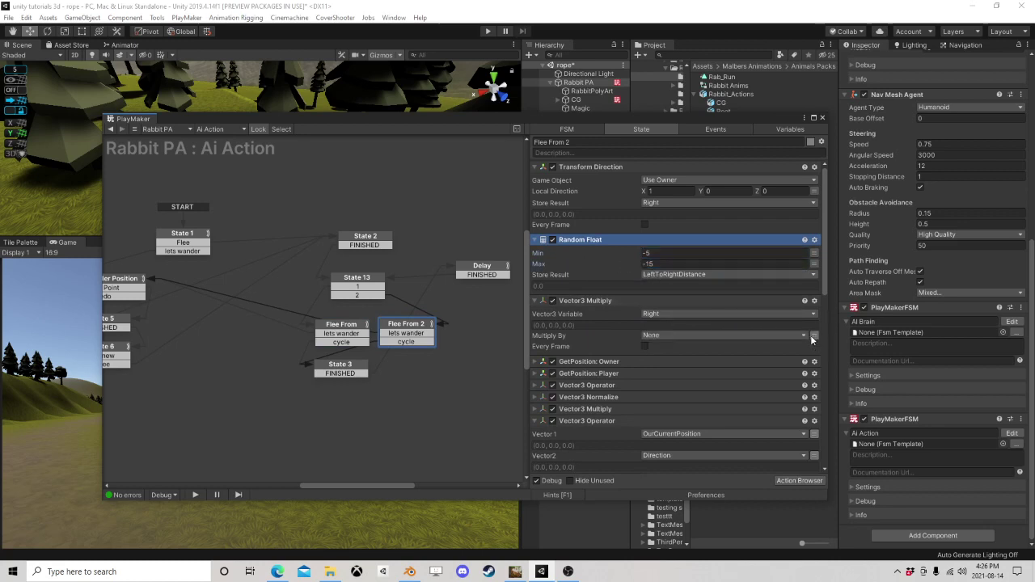
pyautogui.click(738, 335)
pyautogui.click(712, 370)
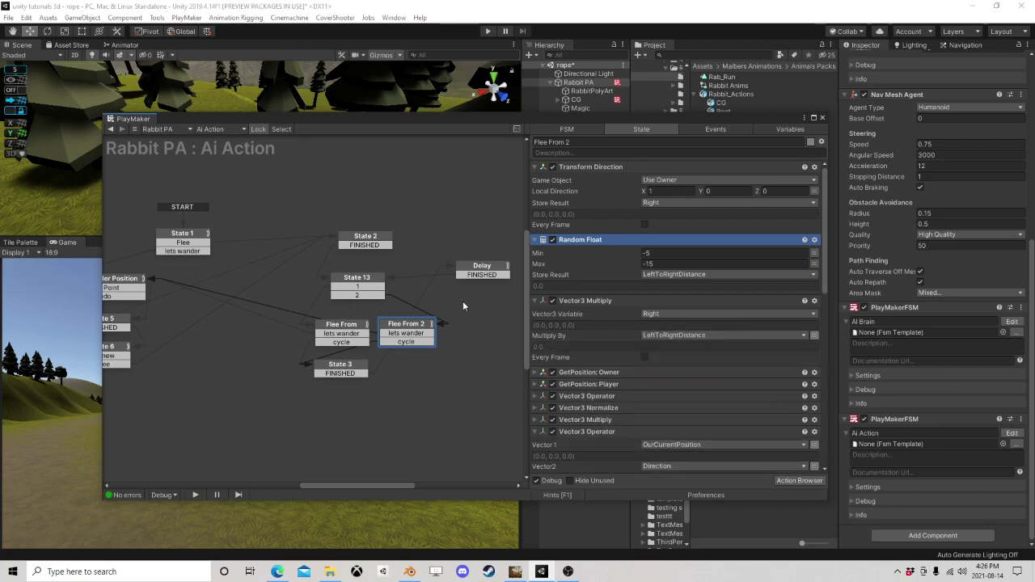
# Step: Check the Flee From, Flee From 2 and Delay states, and run the game to test the rabbit's randomized zigzag fleeing
pyautogui.click(353, 326)
pyautogui.click(431, 328)
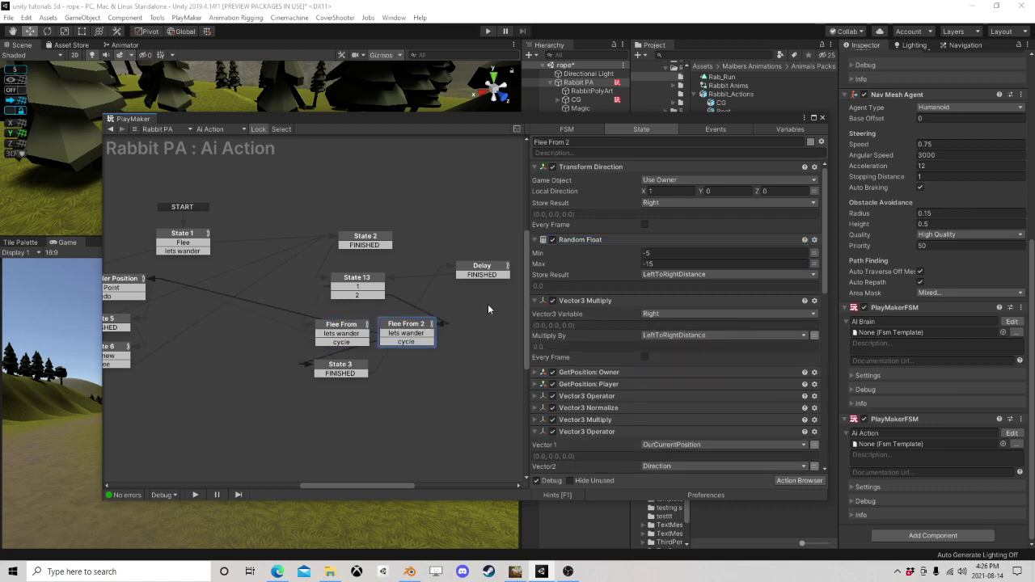
pyautogui.click(484, 269)
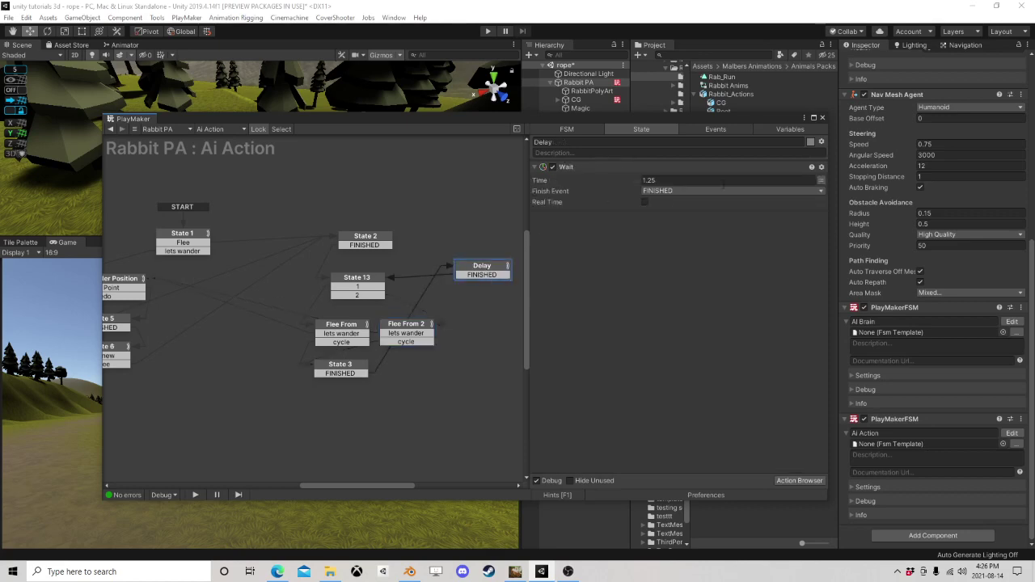
pyautogui.click(822, 119)
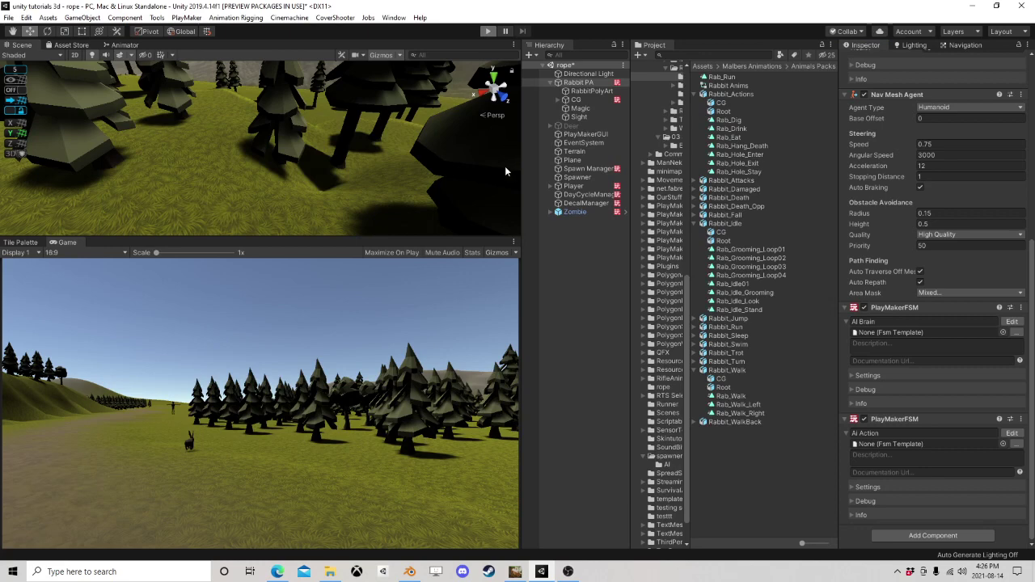
pyautogui.hotkey('ctrl', 'p')
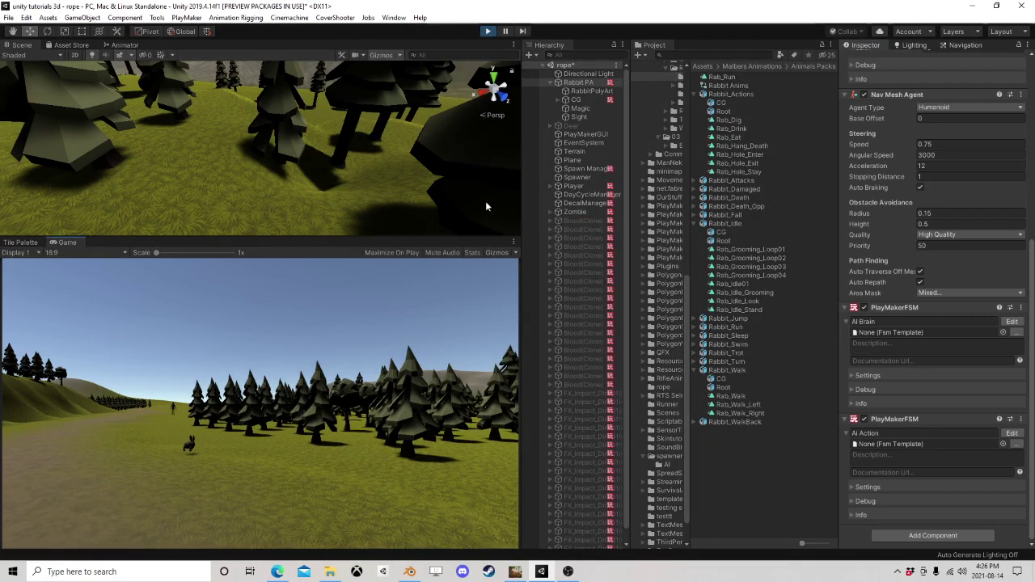
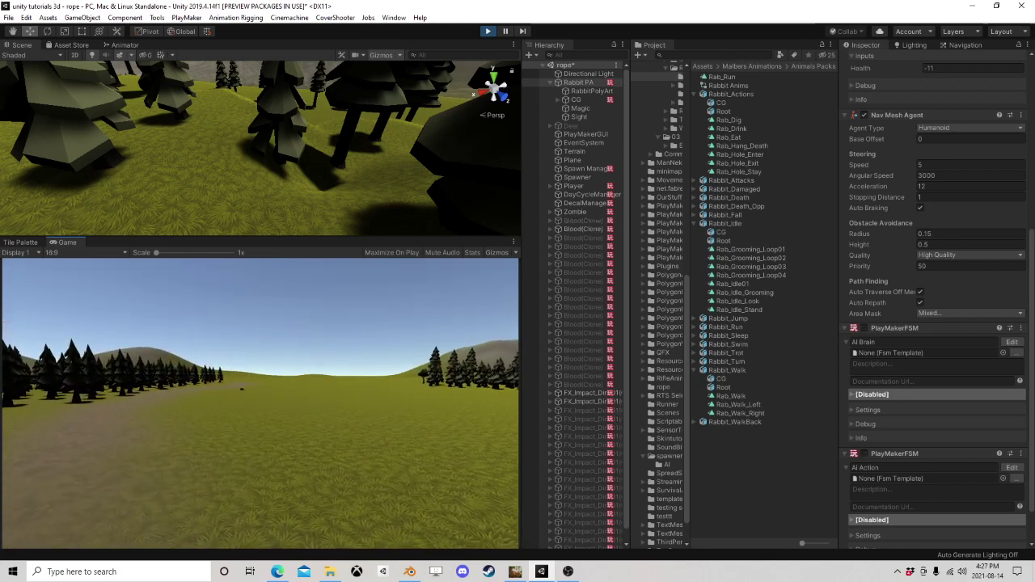
pyautogui.click(488, 31)
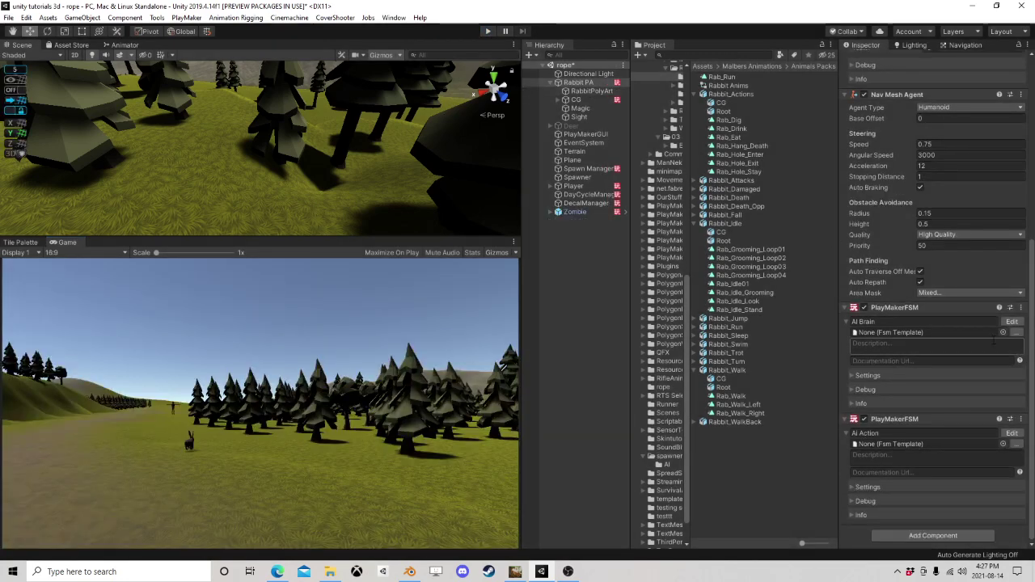
# Step: Open the rabbit's Health FSM and compare State 3's target FSM names with the FSM components on Rabbit PA
pyautogui.scroll(6, 986, 296)
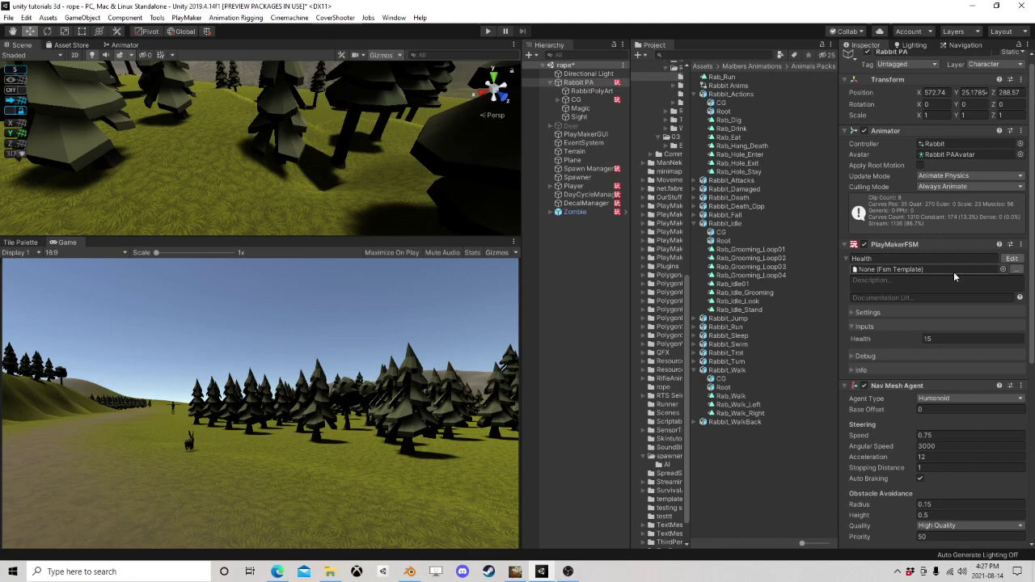
pyautogui.click(1012, 259)
pyautogui.click(467, 252)
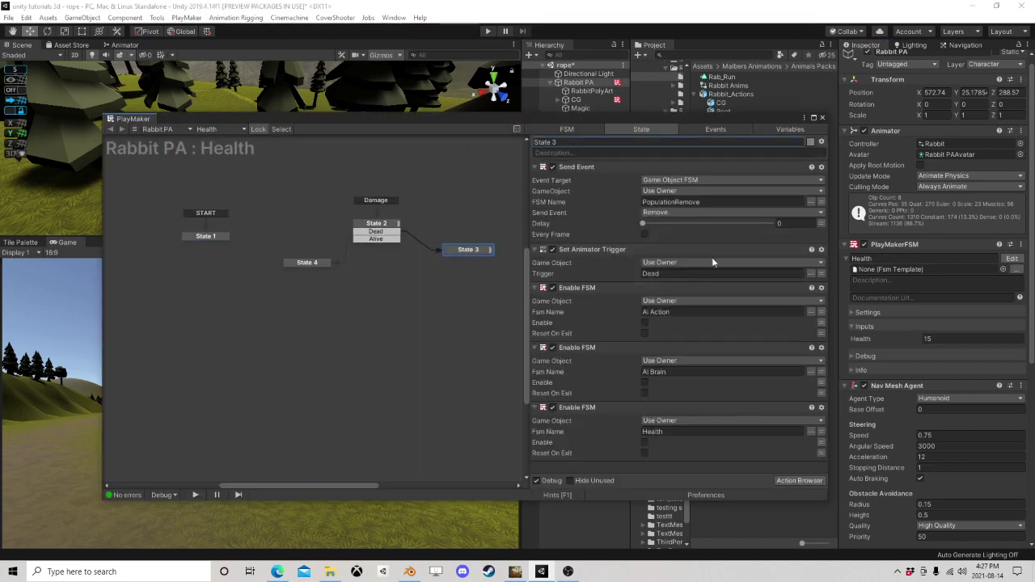
pyautogui.scroll(-6, 934, 323)
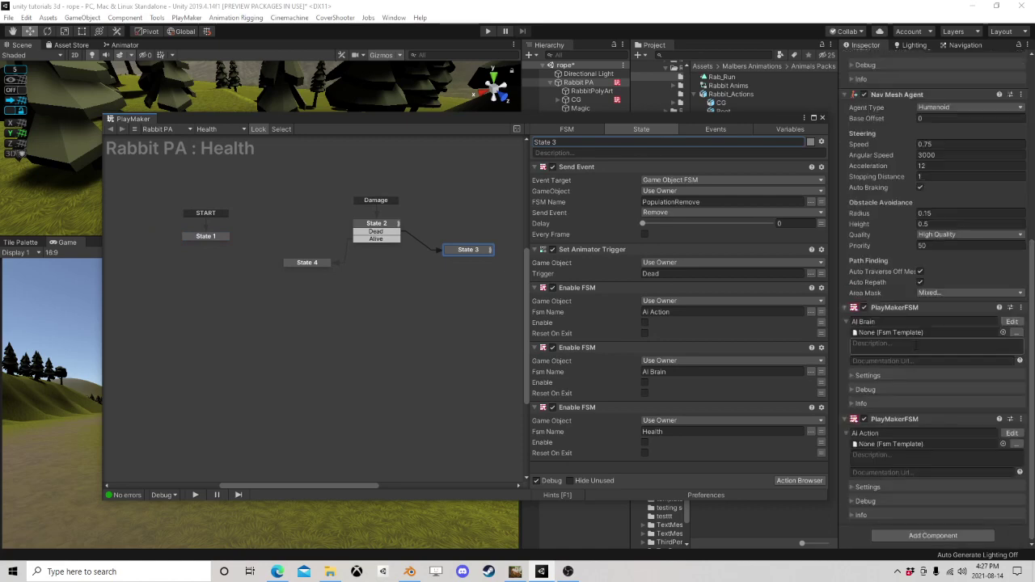
pyautogui.scroll(5, 916, 347)
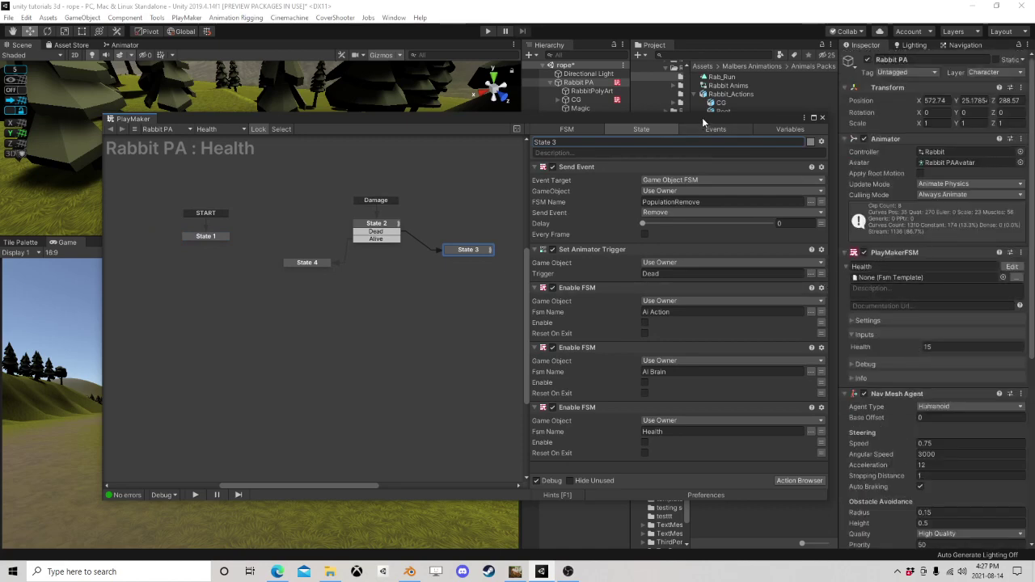
# Step: Copy the PopulationRemove FSM component from Zombie and paste it onto Rabbit PA as a new component
pyautogui.moveTo(702, 117); pyautogui.dragTo(369, 117)
pyautogui.click(575, 212)
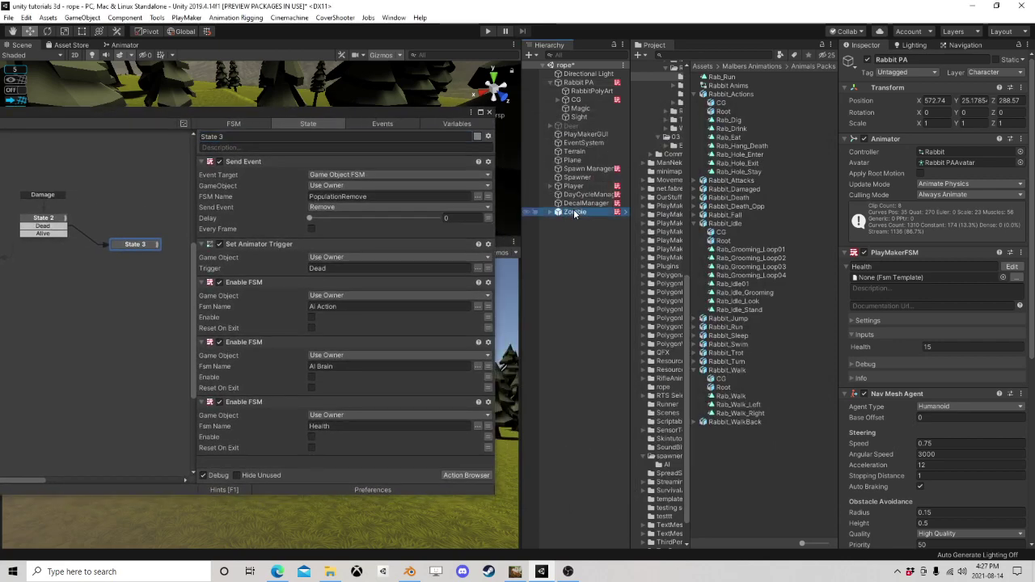
pyautogui.scroll(-8, 938, 349)
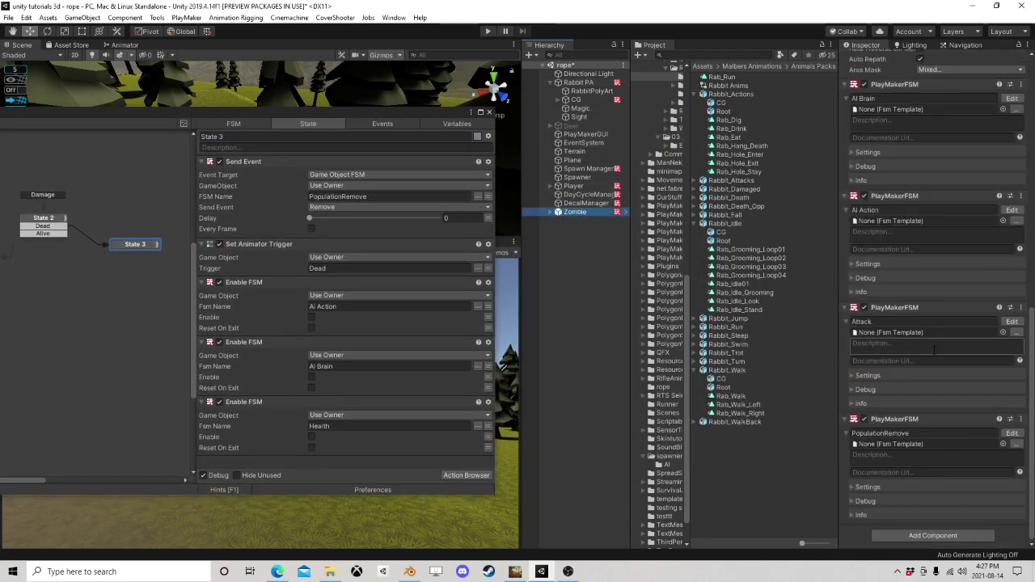
pyautogui.rightClick(901, 420)
pyautogui.click(944, 345)
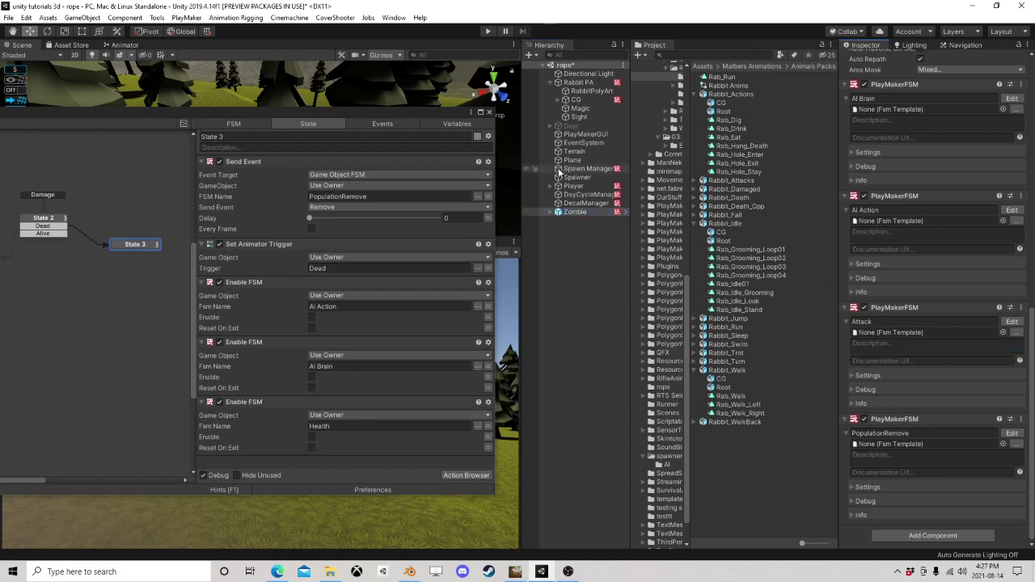
pyautogui.click(578, 83)
pyautogui.rightClick(904, 420)
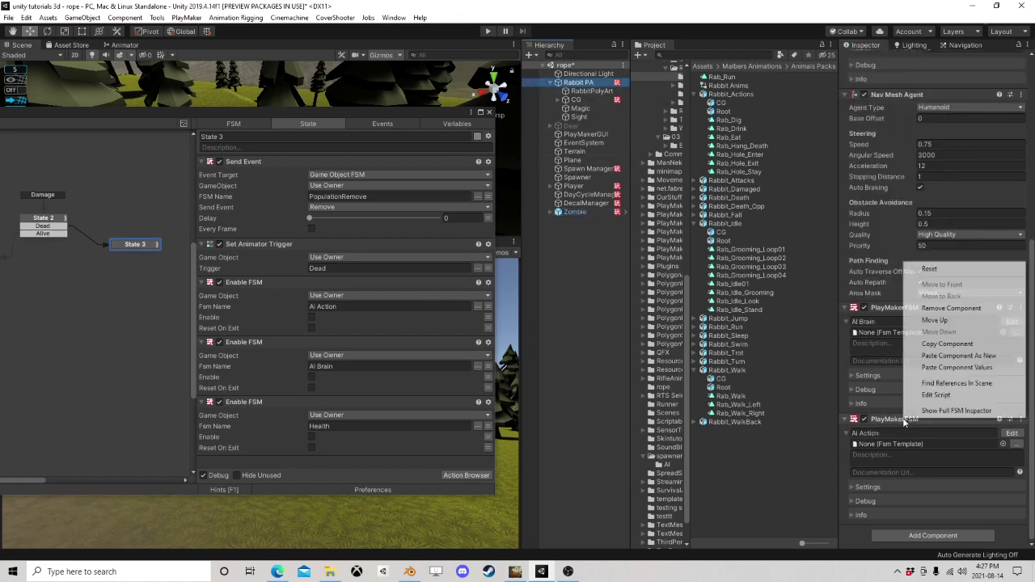
pyautogui.click(966, 357)
pyautogui.scroll(-3, 948, 385)
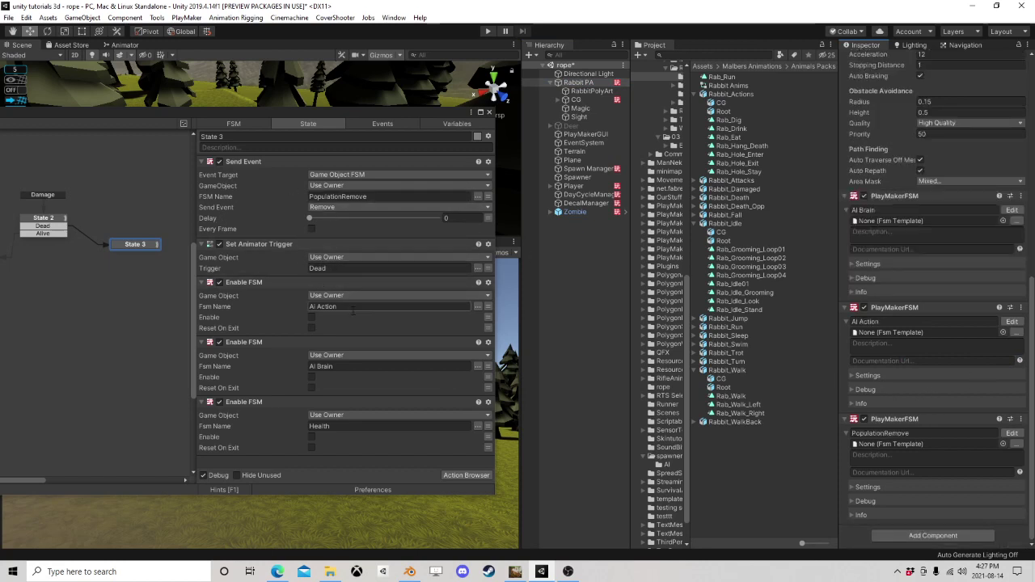
# Step: Add a Set Agent Is Stopped action to State 3 above the Health Enable FSM action, with Is Stopped enabled
pyautogui.moveTo(303, 112); pyautogui.dragTo(390, 113)
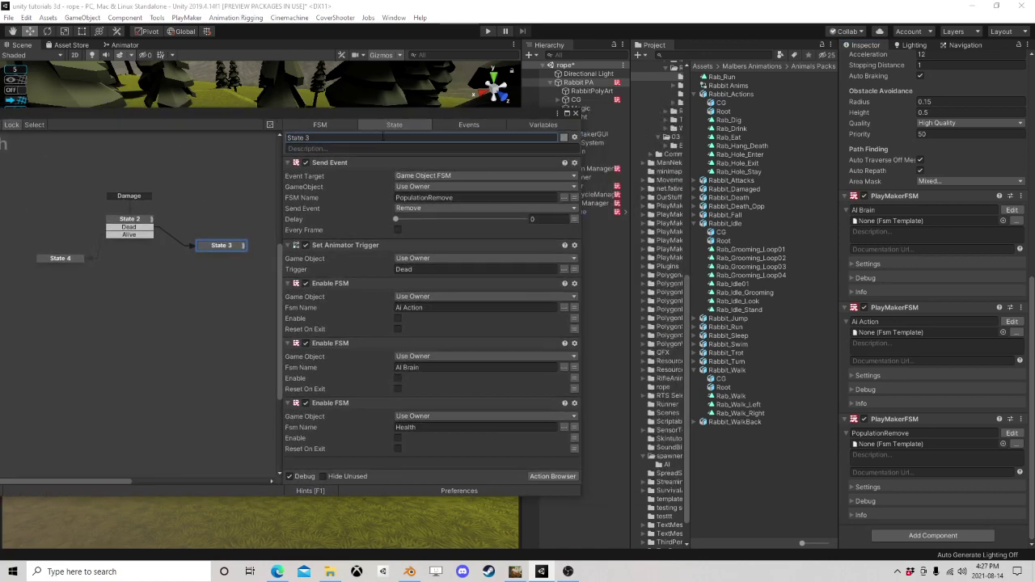
pyautogui.click(553, 479)
pyautogui.write('set a')
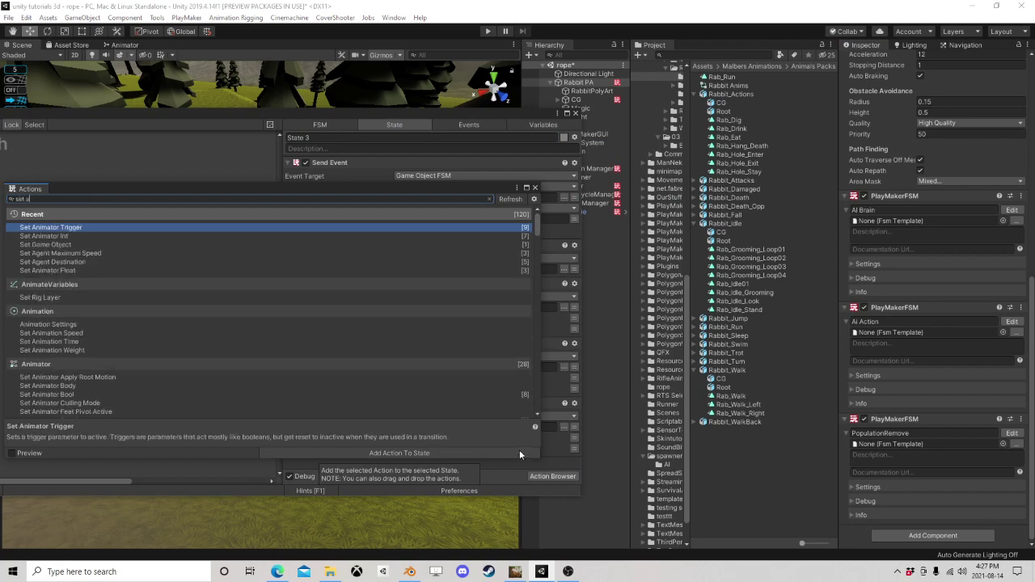
pyautogui.press('BackSpace')
pyautogui.press('BackSpace')
pyautogui.press('BackSpace')
pyautogui.press('BackSpace')
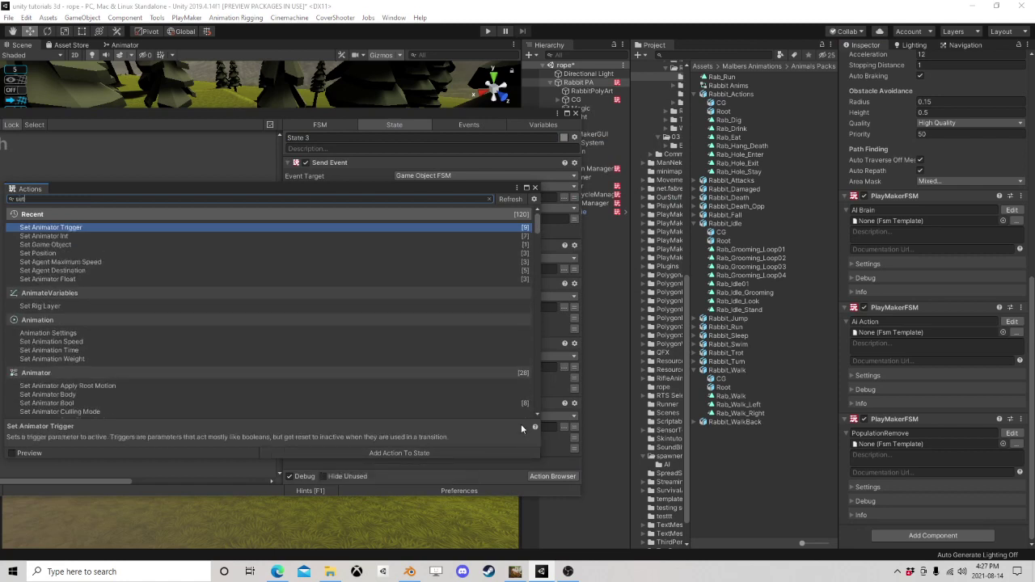
pyautogui.press('BackSpace')
pyautogui.write('agent')
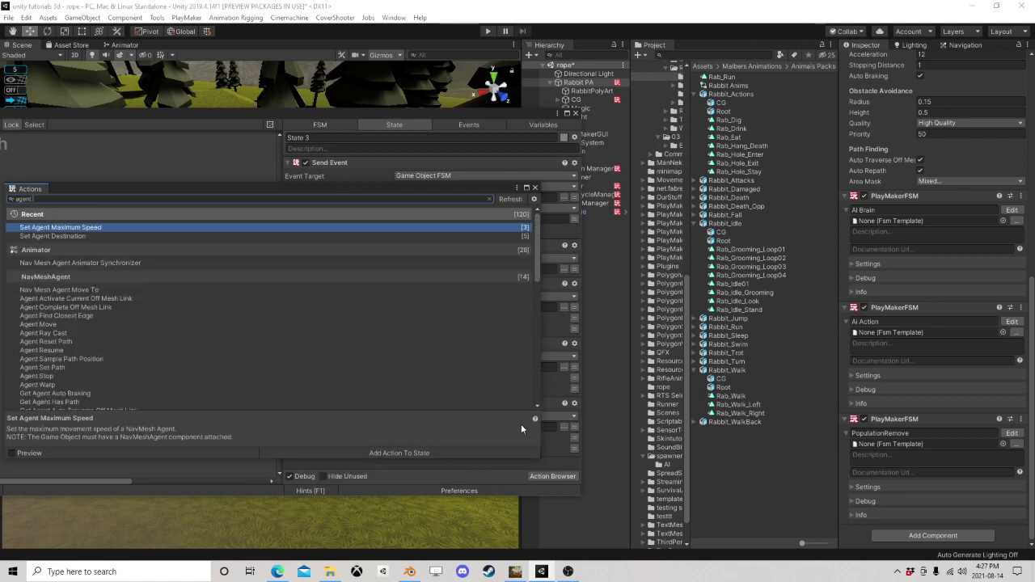
pyautogui.write(' is st')
pyautogui.press('Down')
pyautogui.press('Down')
pyautogui.press('Down')
pyautogui.press('Down')
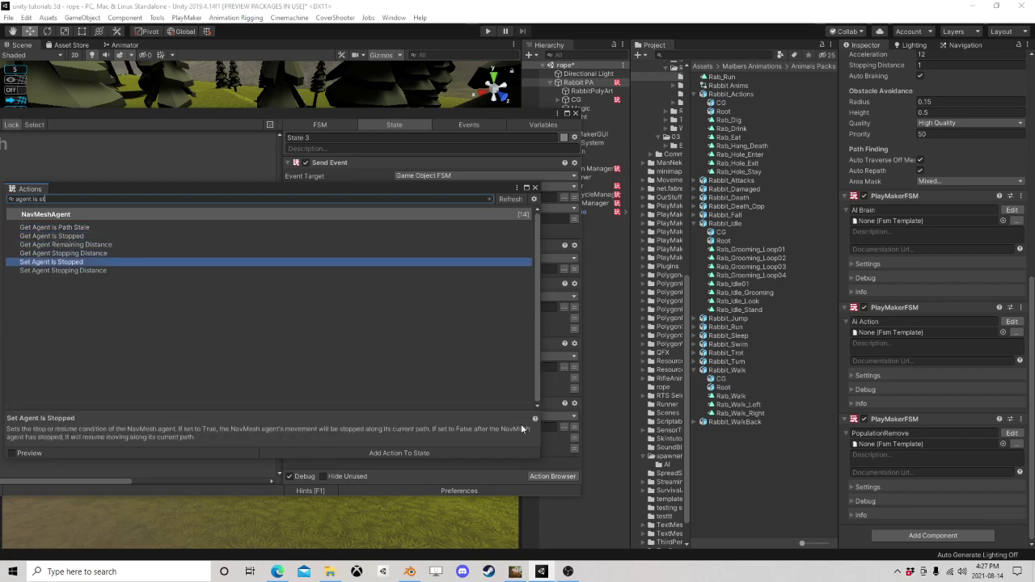
pyautogui.press('Return')
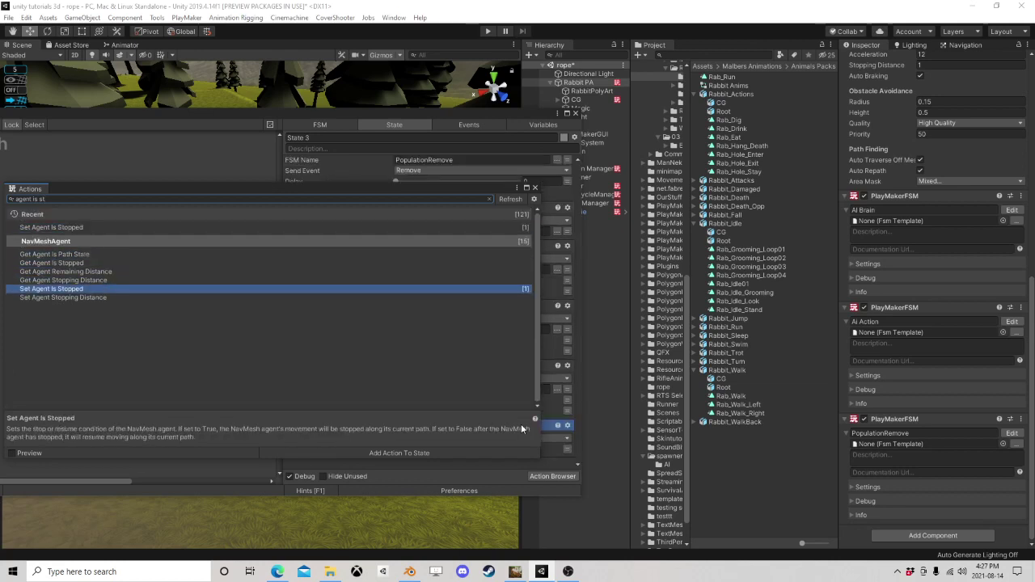
pyautogui.click(534, 188)
pyautogui.moveTo(350, 425)
pyautogui.mouseDown()
pyautogui.moveTo(349, 231)
pyautogui.moveTo(355, 371)
pyautogui.mouseUp()
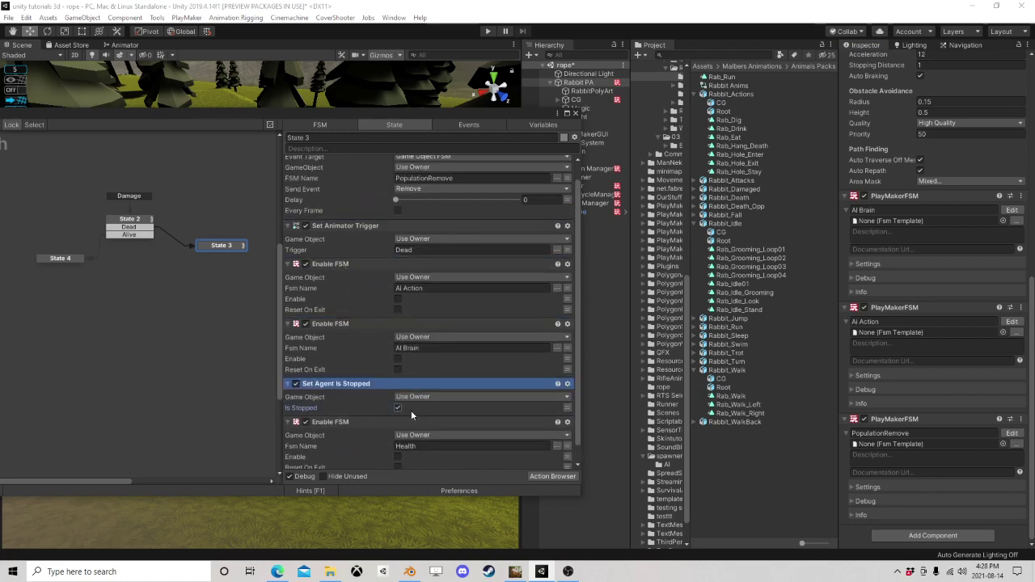
# Step: Close the FSM editor and run the game to test killing the rabbit
pyautogui.click(575, 114)
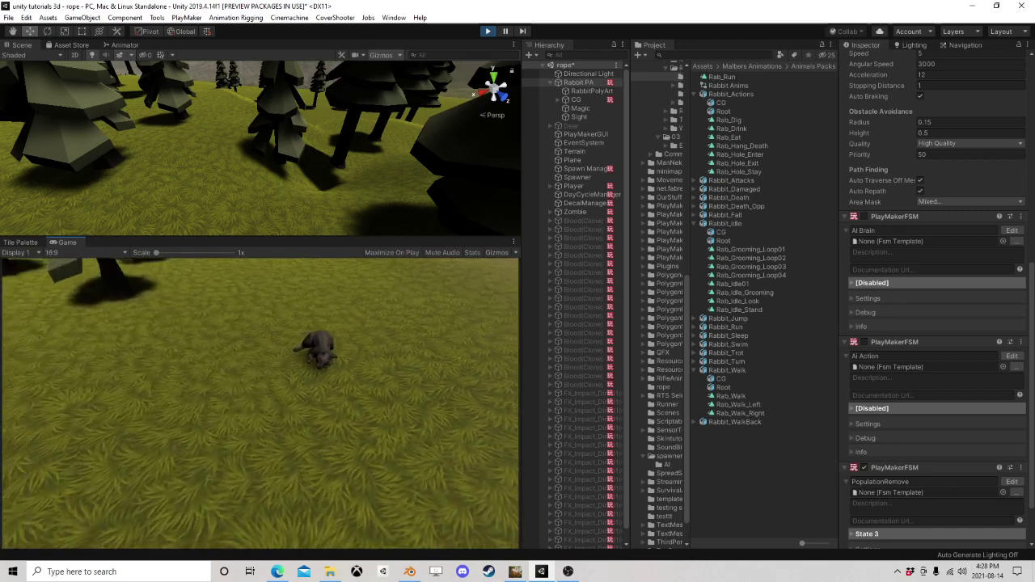
pyautogui.click(487, 32)
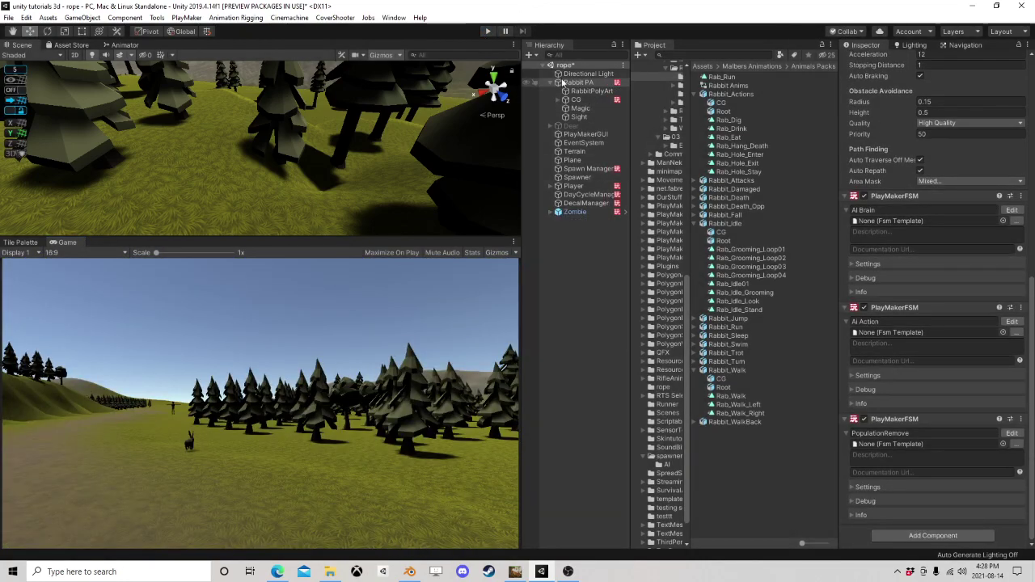
# Step: Collapse Rabbit PA in the scene hierarchy and rename it to Rabbit
pyautogui.click(552, 85)
pyautogui.click(578, 83)
pyautogui.click(593, 85)
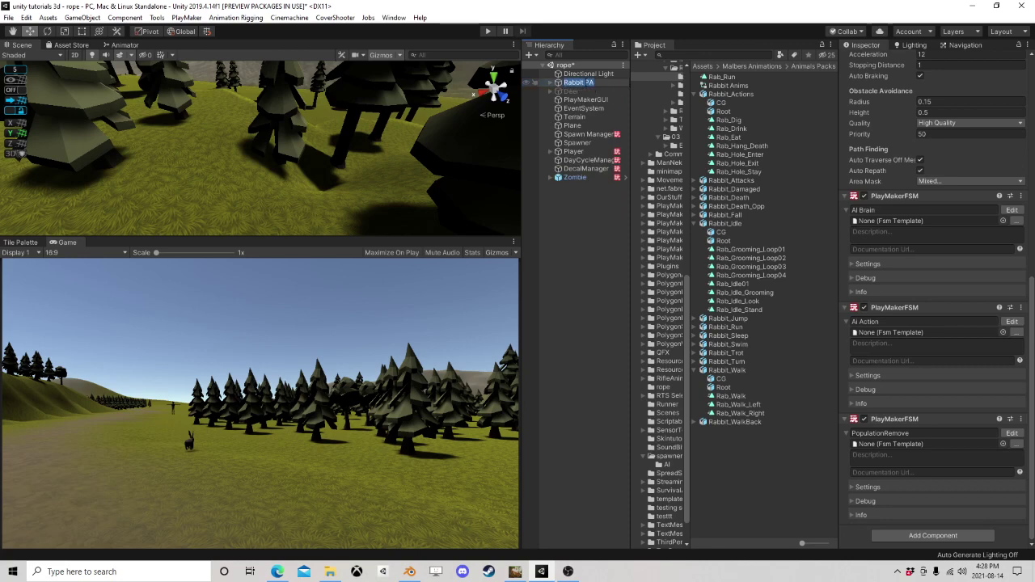
pyautogui.moveTo(586, 83); pyautogui.dragTo(603, 83)
pyautogui.press('Return')
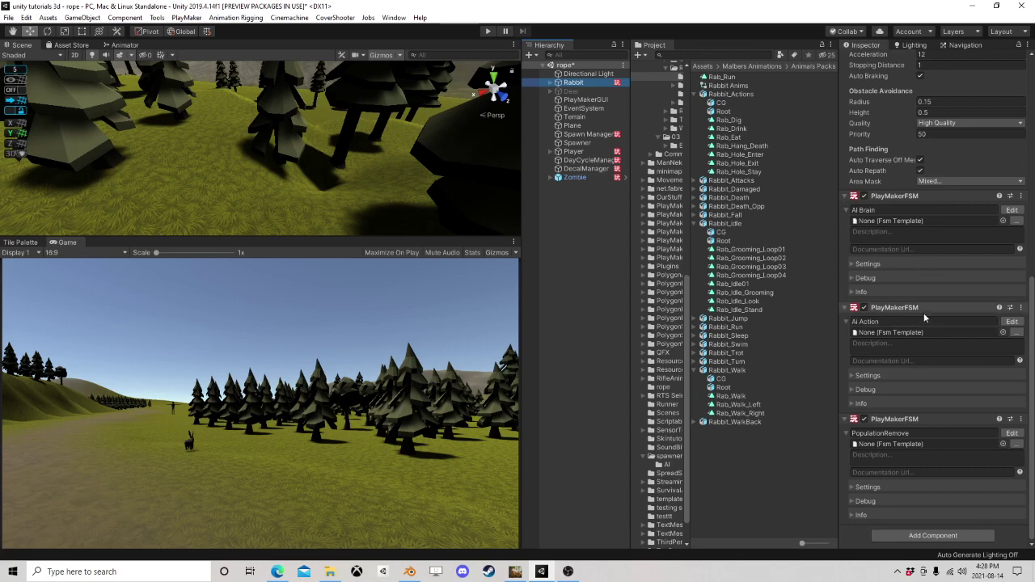
# Step: Review the Rabbit's components and collapse the Rabbit_Actions and Rabbit_Idle animation assets
pyautogui.scroll(10, 930, 336)
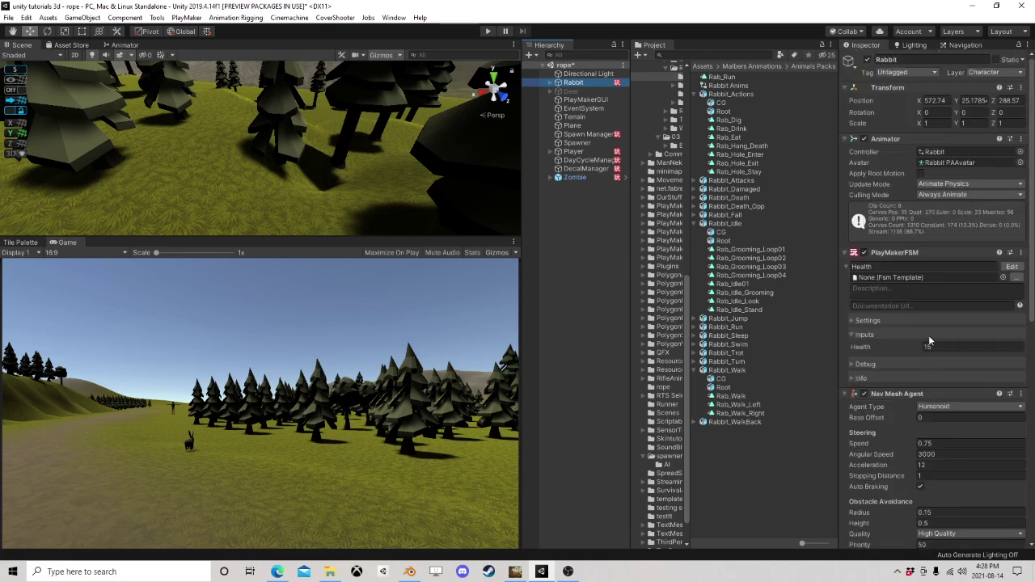
pyautogui.scroll(-10, 931, 338)
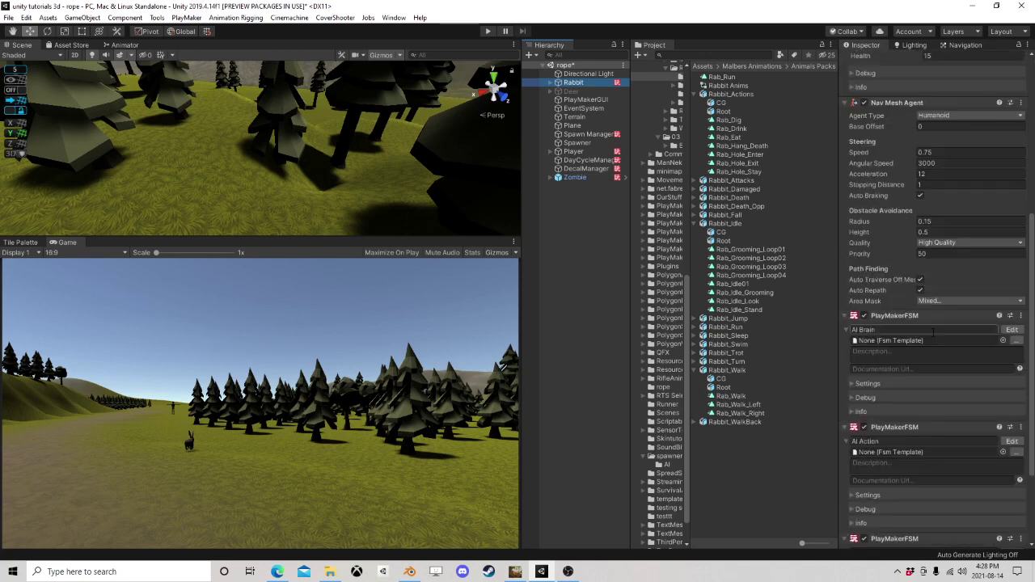
pyautogui.scroll(10, 933, 338)
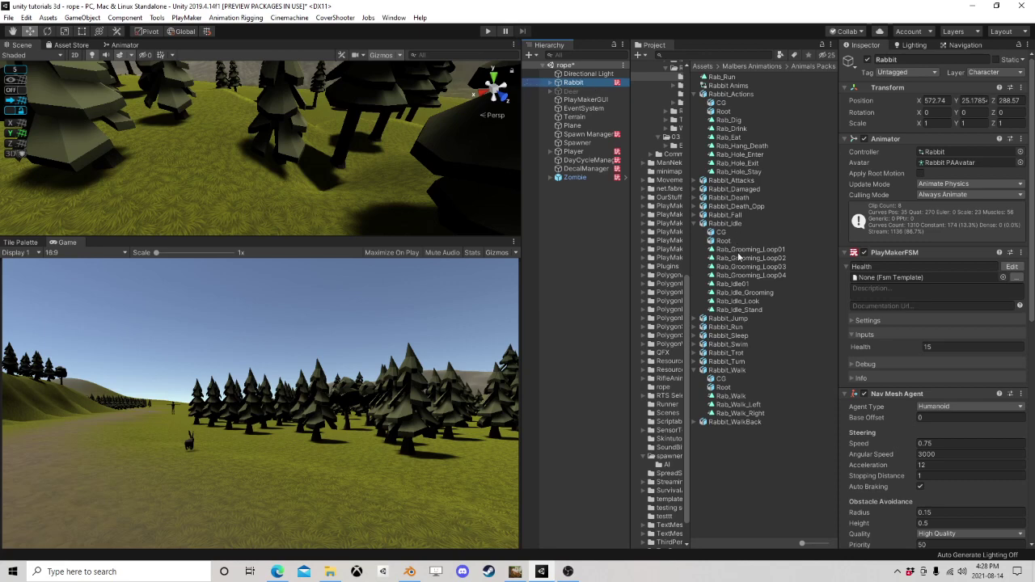
pyautogui.click(694, 94)
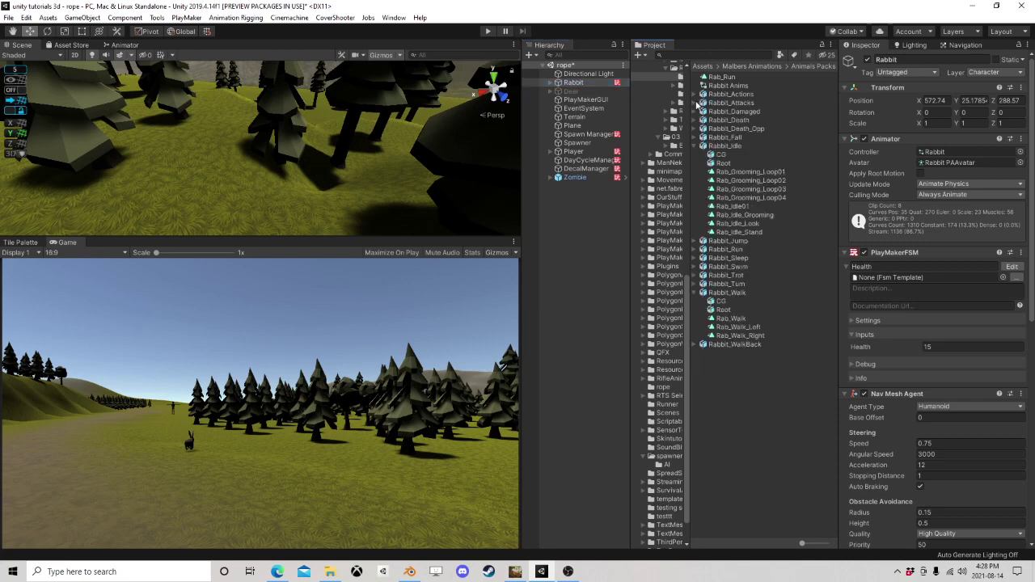
pyautogui.click(694, 147)
# Step: Create a 3D sphere in the scene, name it Harvest Meat and assign it the meat tag
pyautogui.rightClick(548, 209)
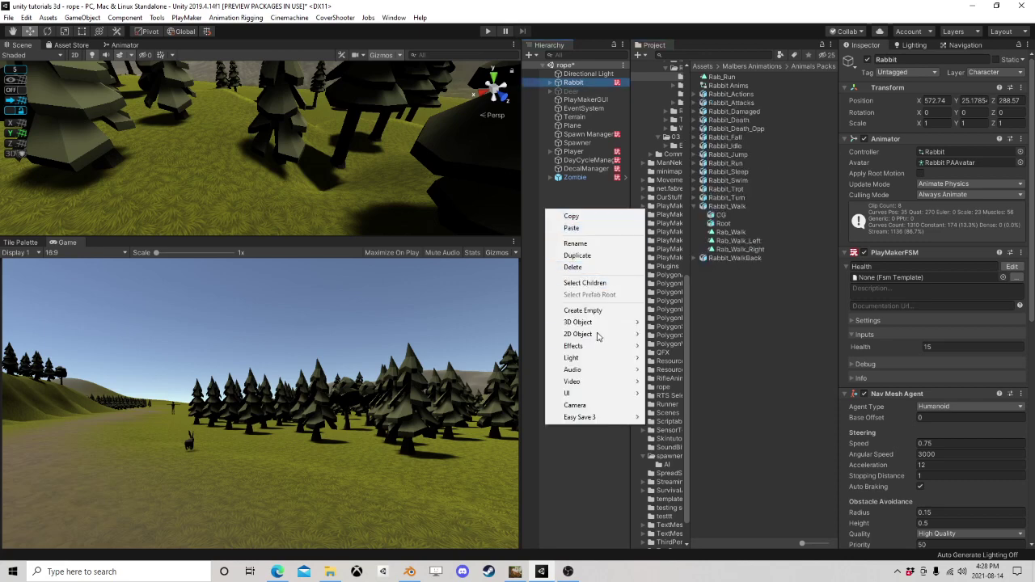
pyautogui.moveTo(603, 323)
pyautogui.click(687, 339)
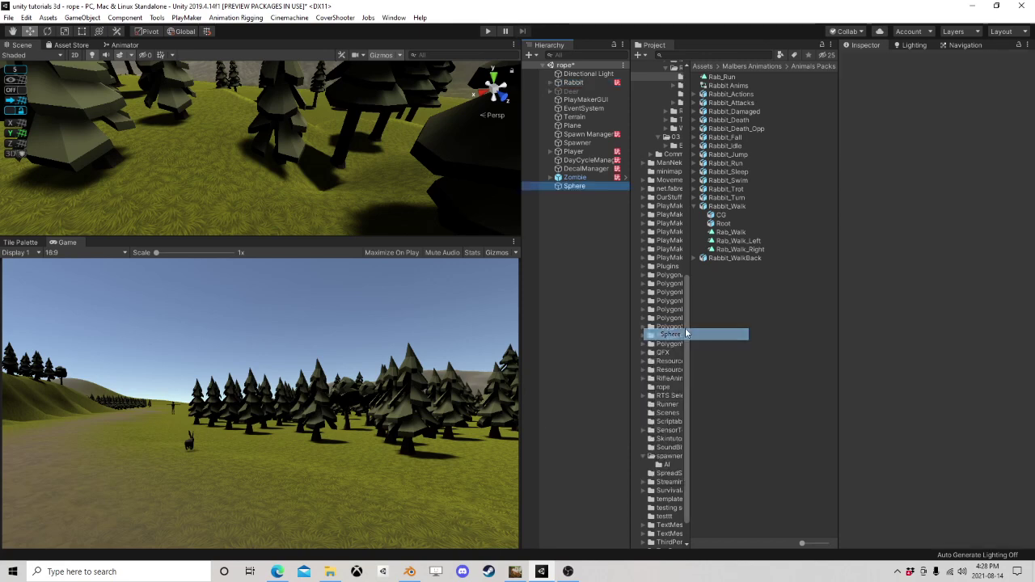
pyautogui.click(580, 188)
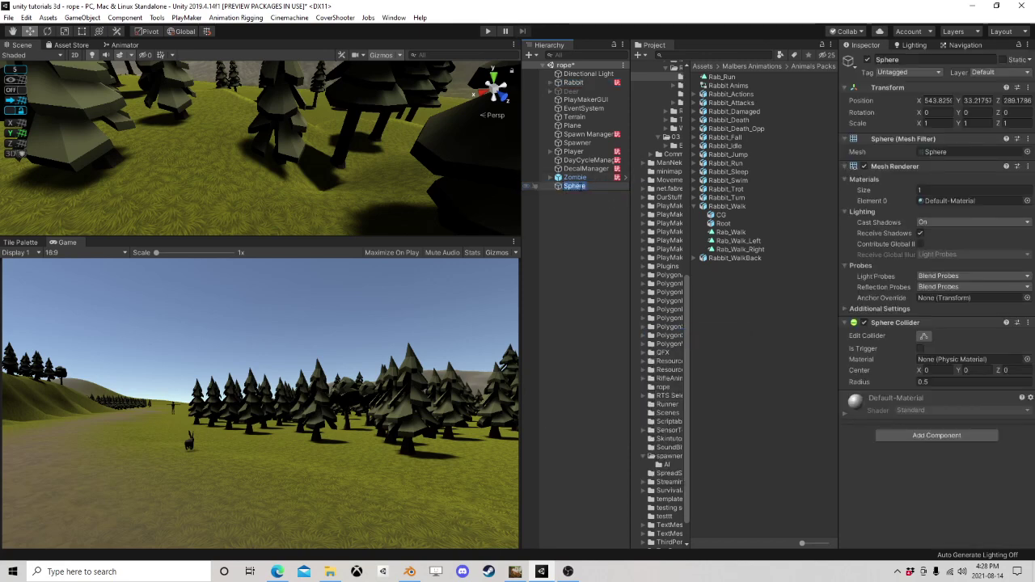
pyautogui.write('Harvest Meat')
pyautogui.press('Return')
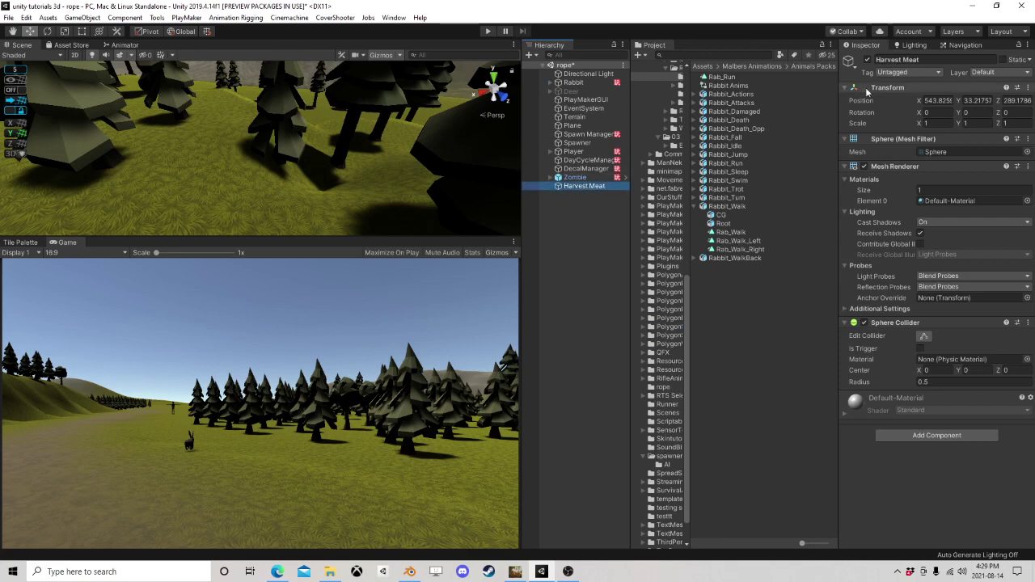
pyautogui.click(910, 72)
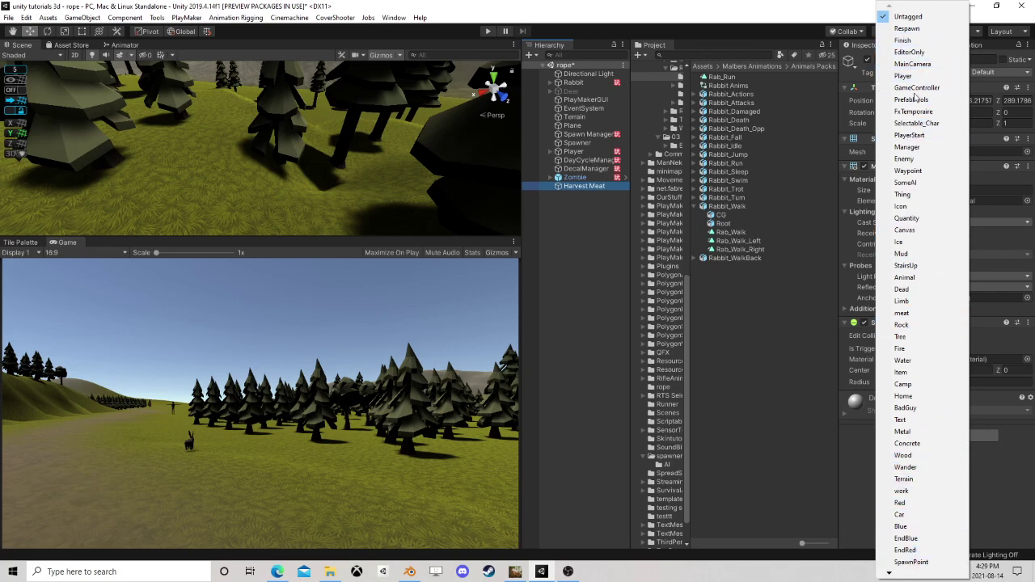
pyautogui.click(922, 313)
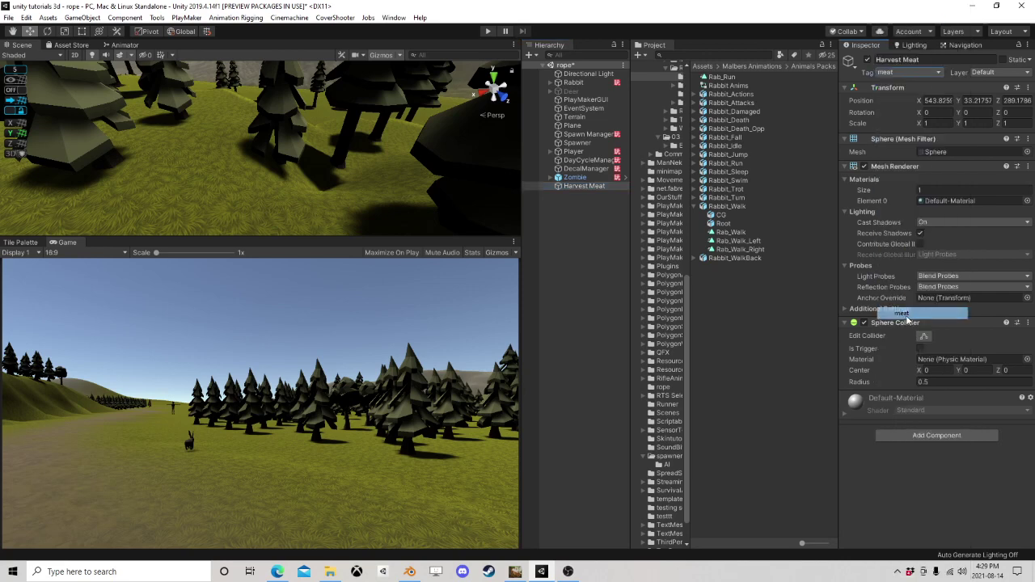
# Step: Add a layer named Interactions as User Layer 16 and assign it to Harvest Meat
pyautogui.click(989, 72)
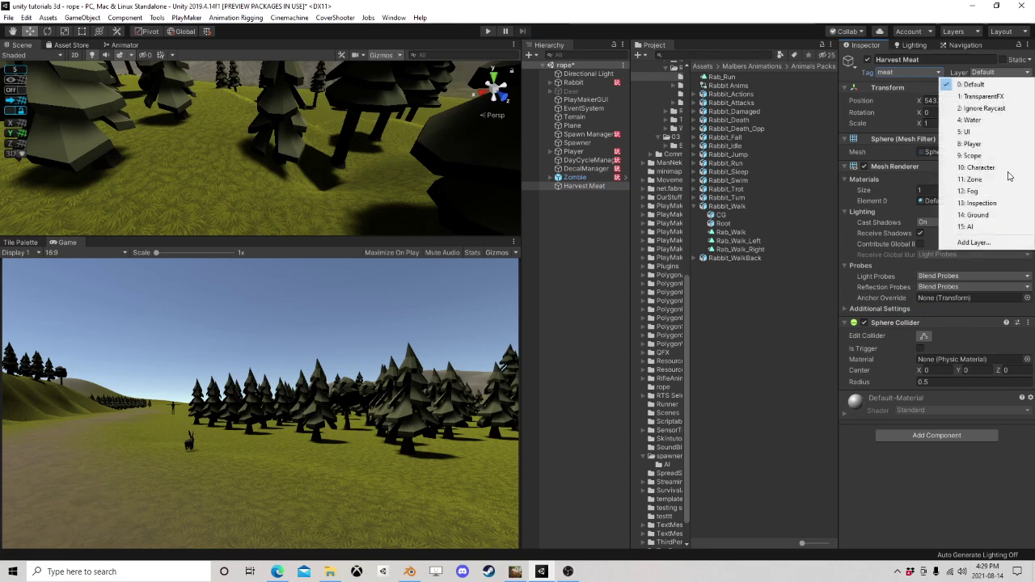
pyautogui.click(974, 242)
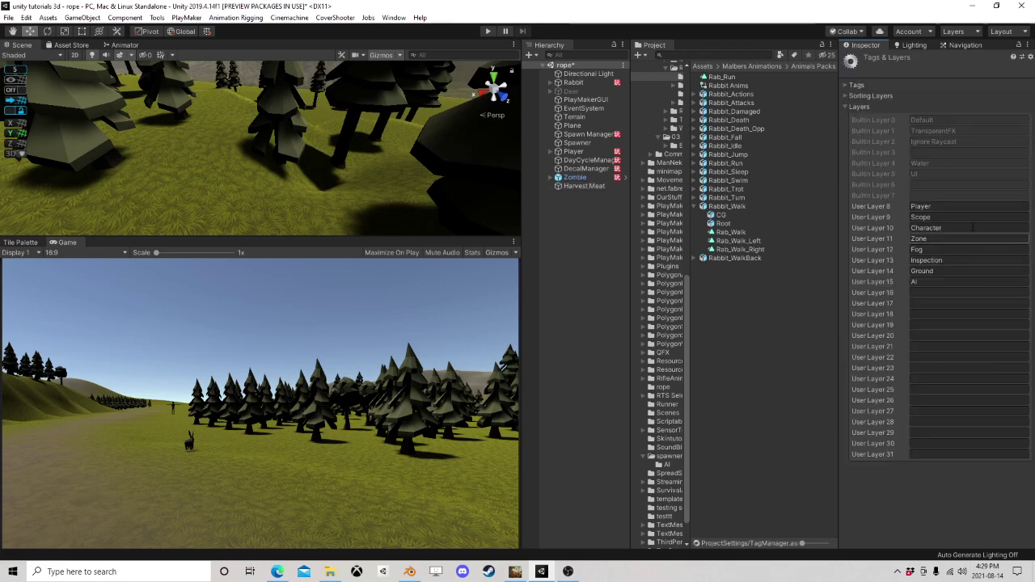
pyautogui.click(938, 291)
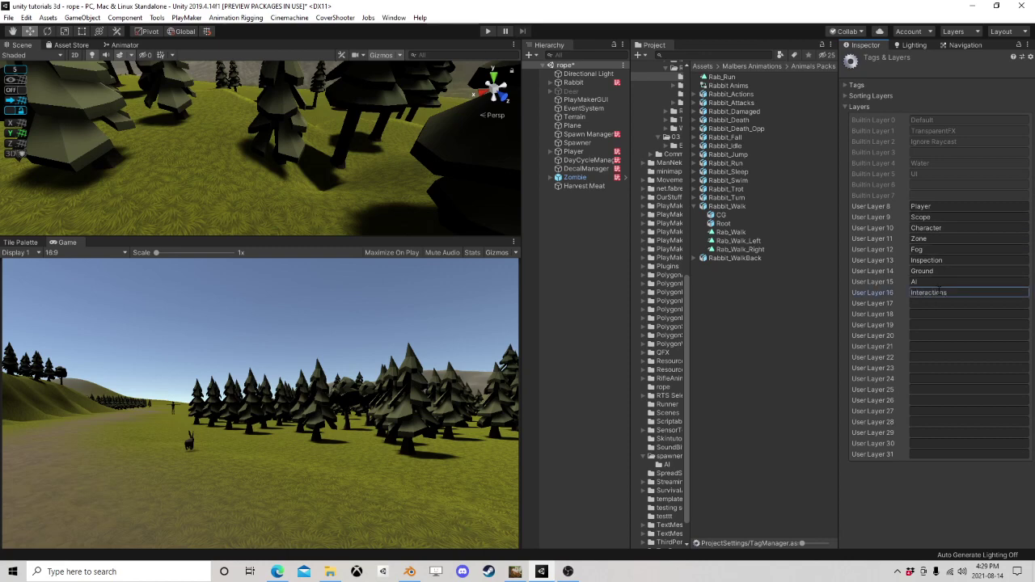
pyautogui.click(584, 186)
pyautogui.click(991, 72)
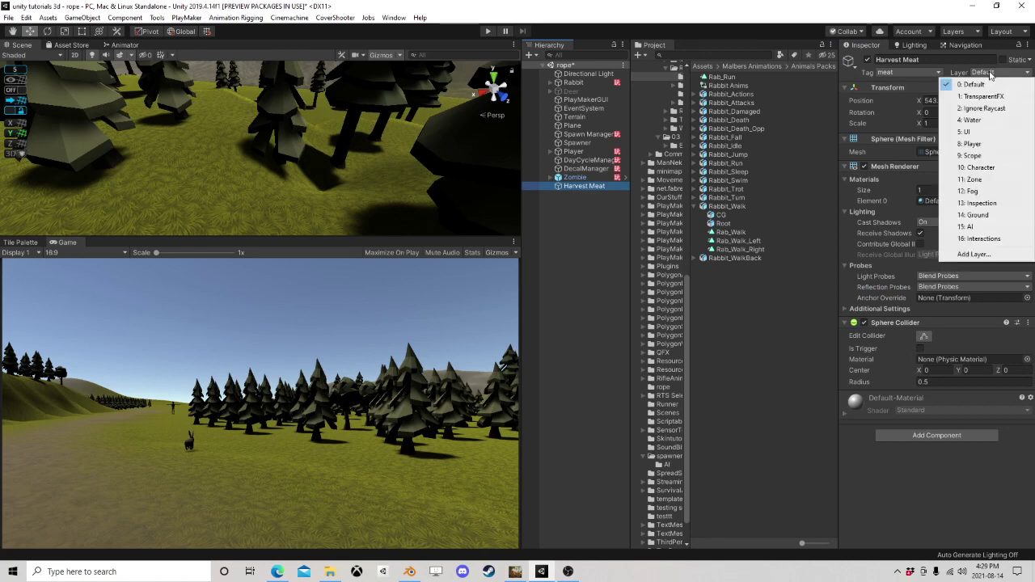
pyautogui.click(983, 238)
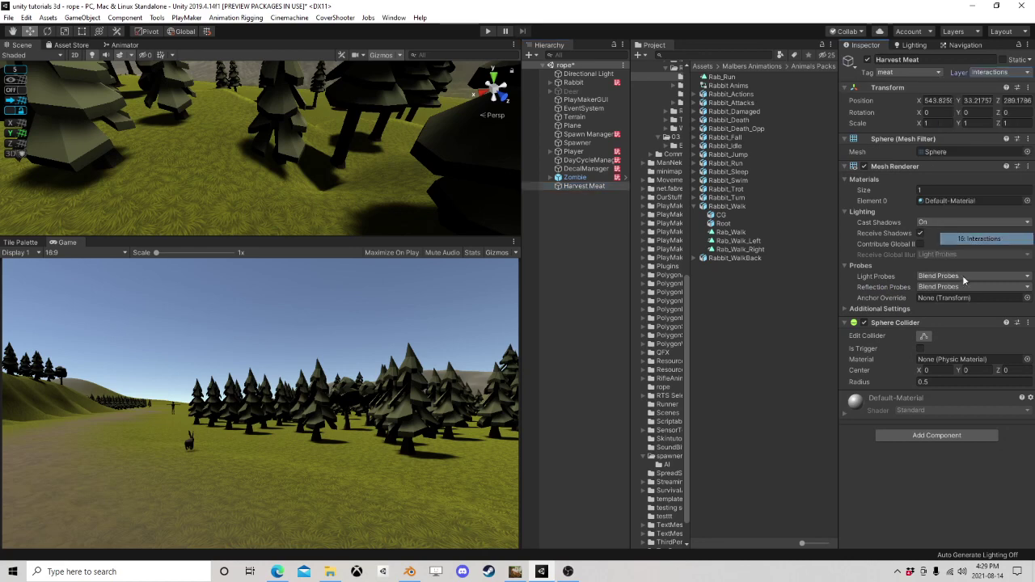
# Step: Add a PlayMaker FSM named Harvest to Harvest Meat and make its sphere collider a trigger
pyautogui.click(929, 435)
pyautogui.write('fsm')
pyautogui.click(916, 444)
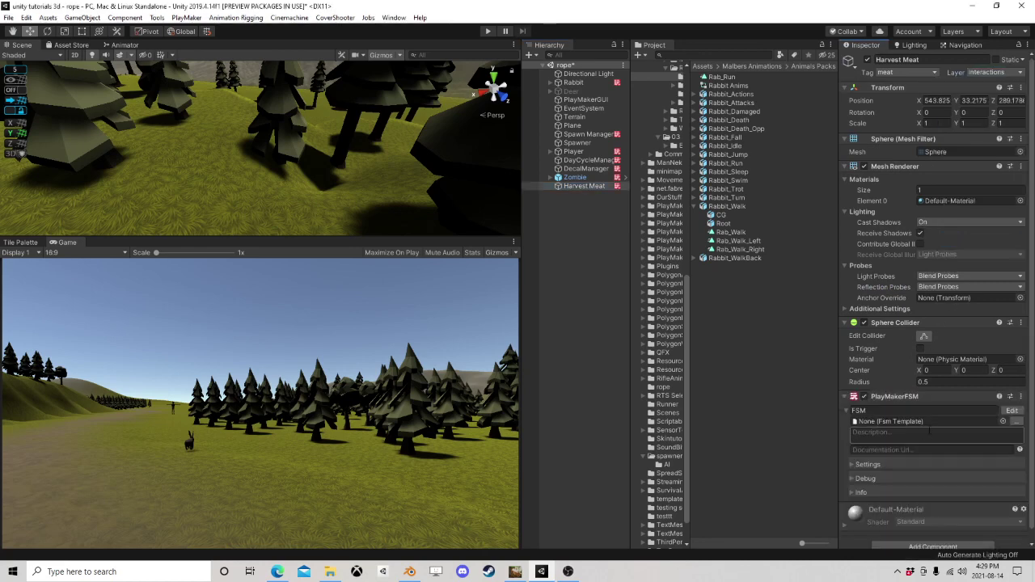
pyautogui.click(957, 412)
pyautogui.write('H')
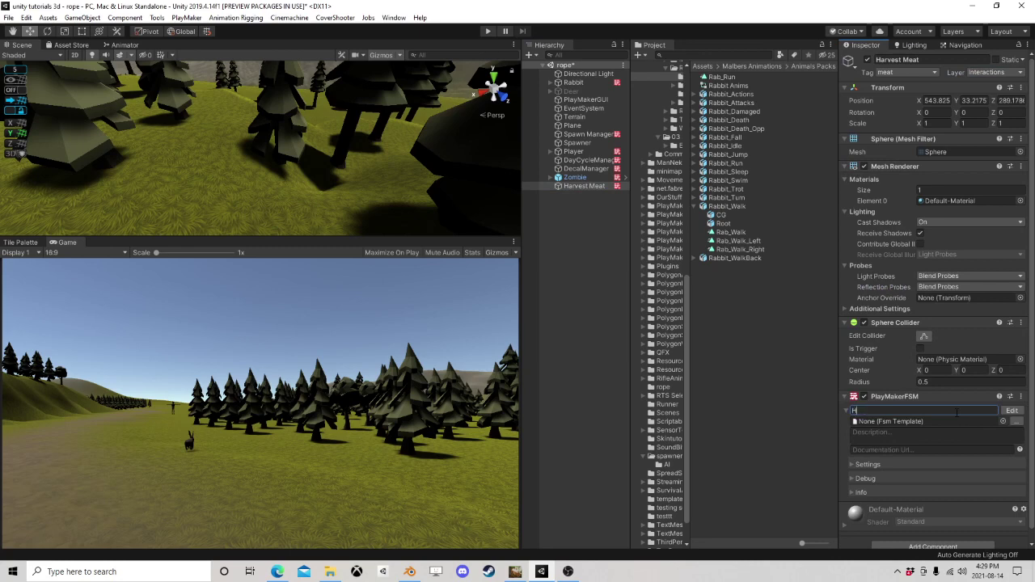
pyautogui.write('arvest')
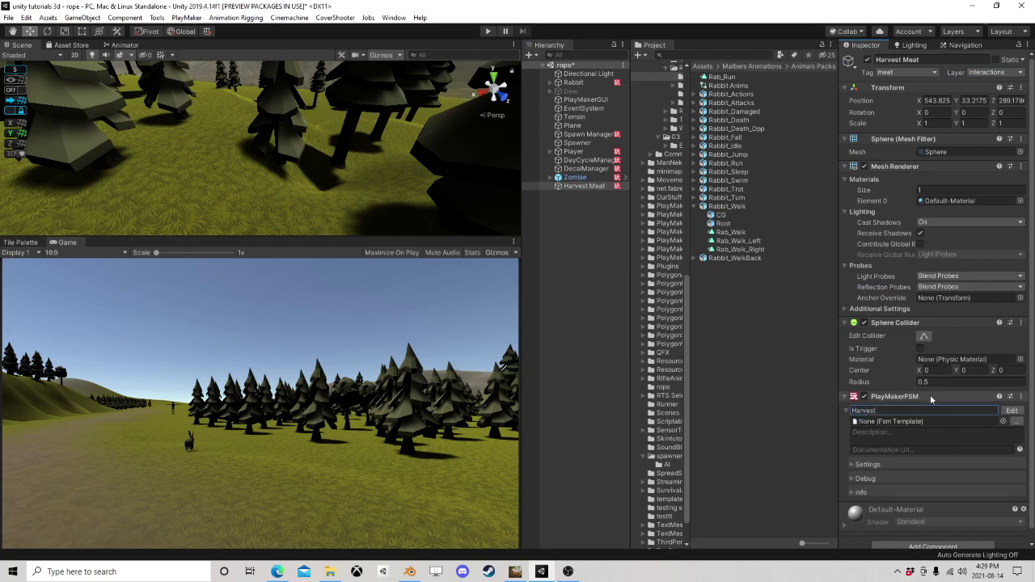
pyautogui.click(920, 349)
# Step: Add a second state to the Harvest FSM with a global transition on a new event named Harvest
pyautogui.click(1012, 411)
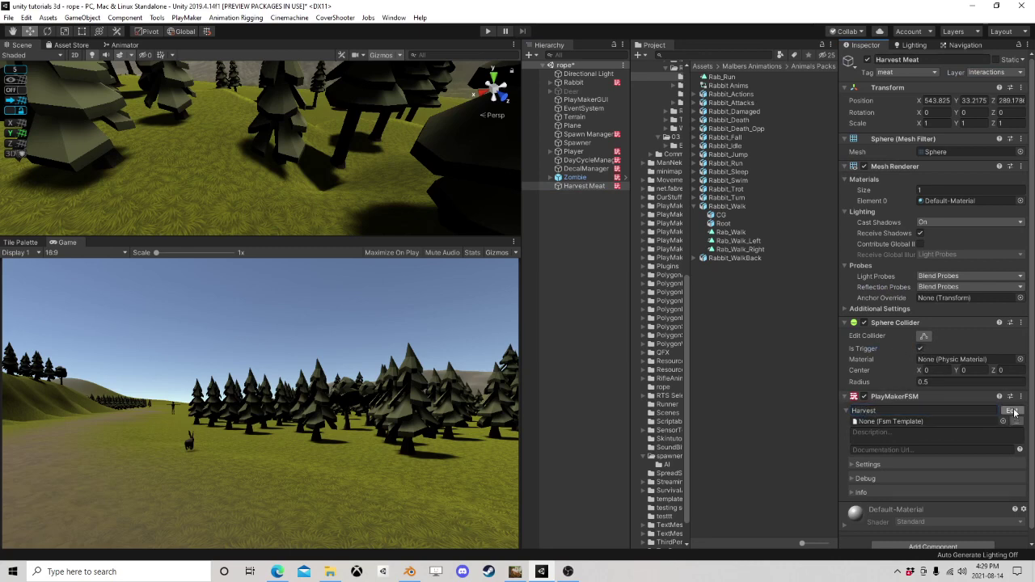
pyautogui.rightClick(192, 241)
pyautogui.click(213, 239)
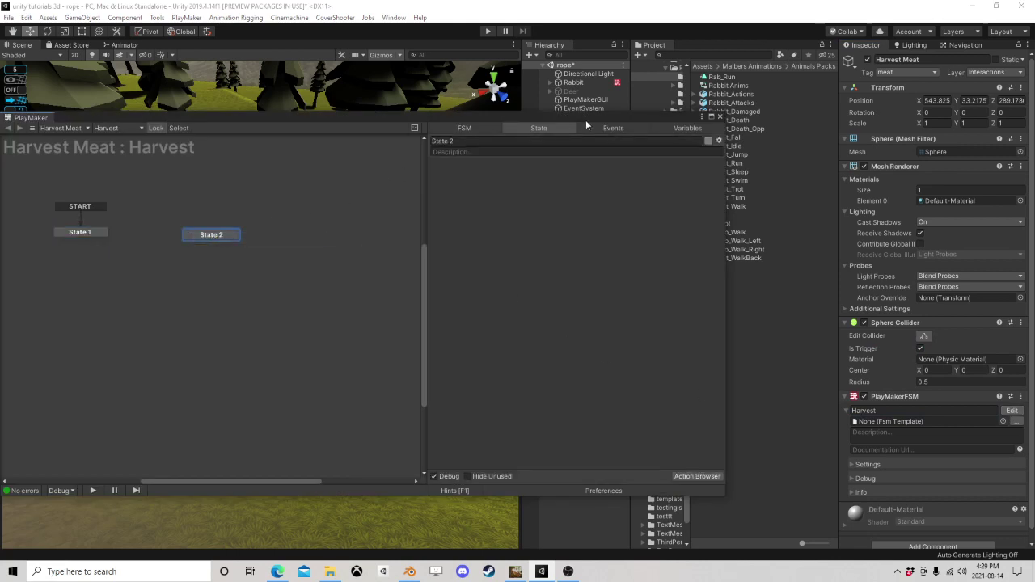
pyautogui.click(603, 127)
pyautogui.click(548, 465)
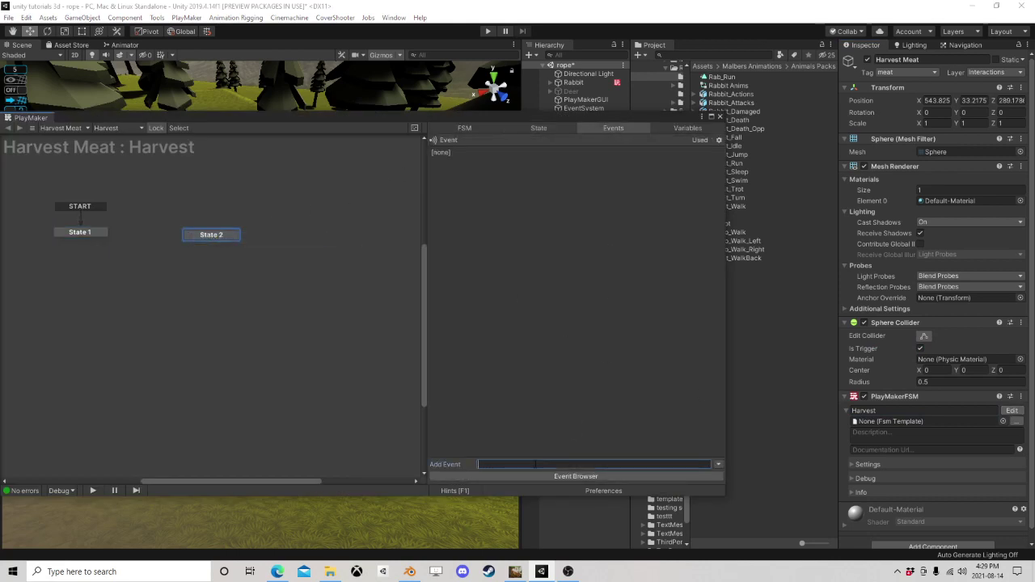
pyautogui.write('Harvest')
pyautogui.press('Return')
pyautogui.rightClick(228, 236)
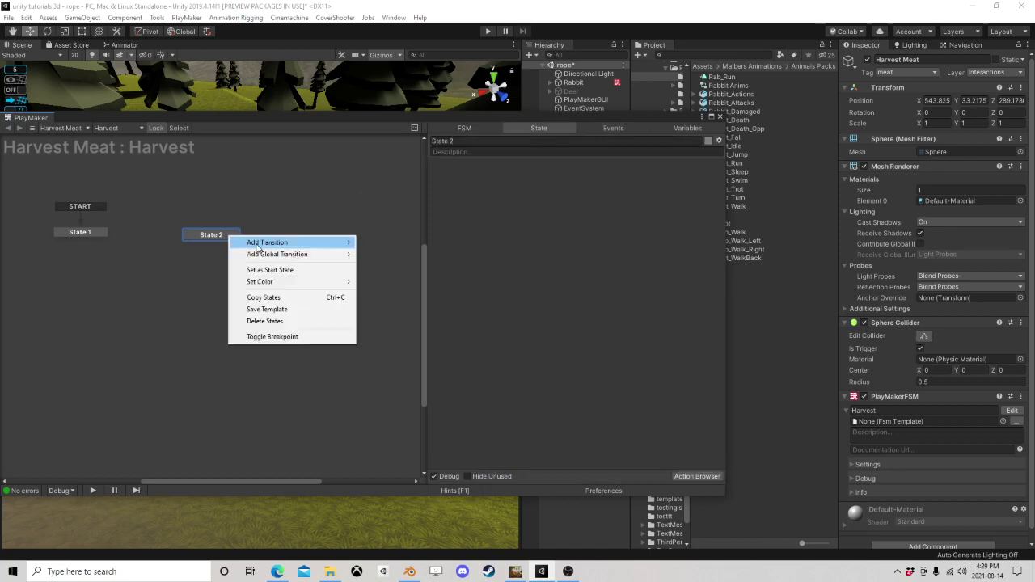
pyautogui.moveTo(267, 254)
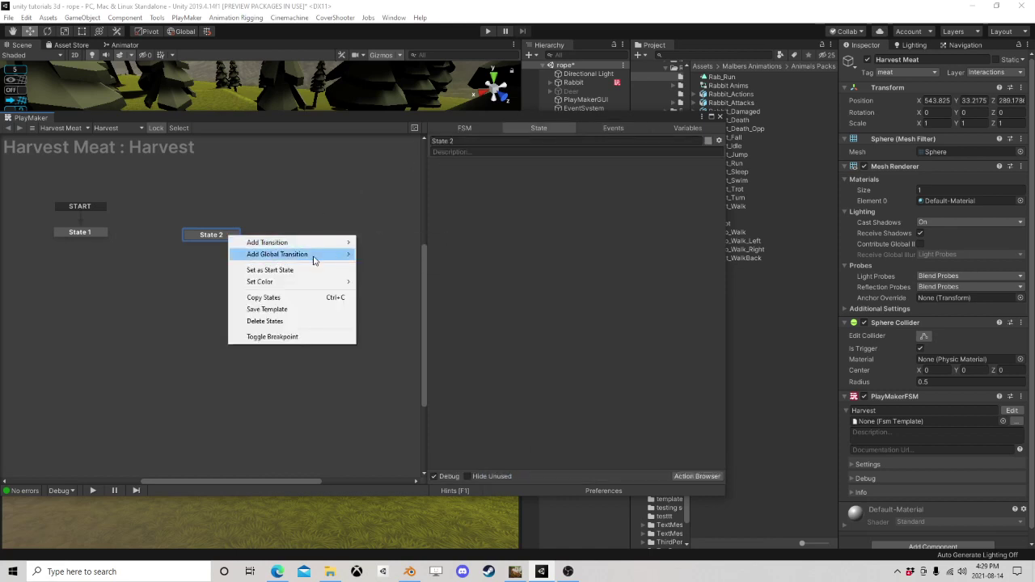
pyautogui.click(382, 254)
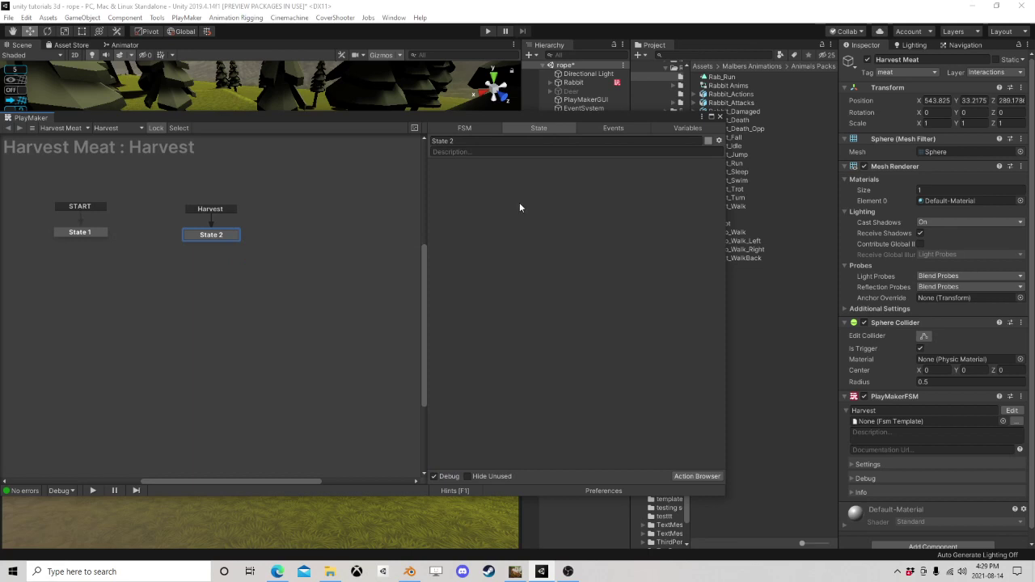
pyautogui.click(720, 118)
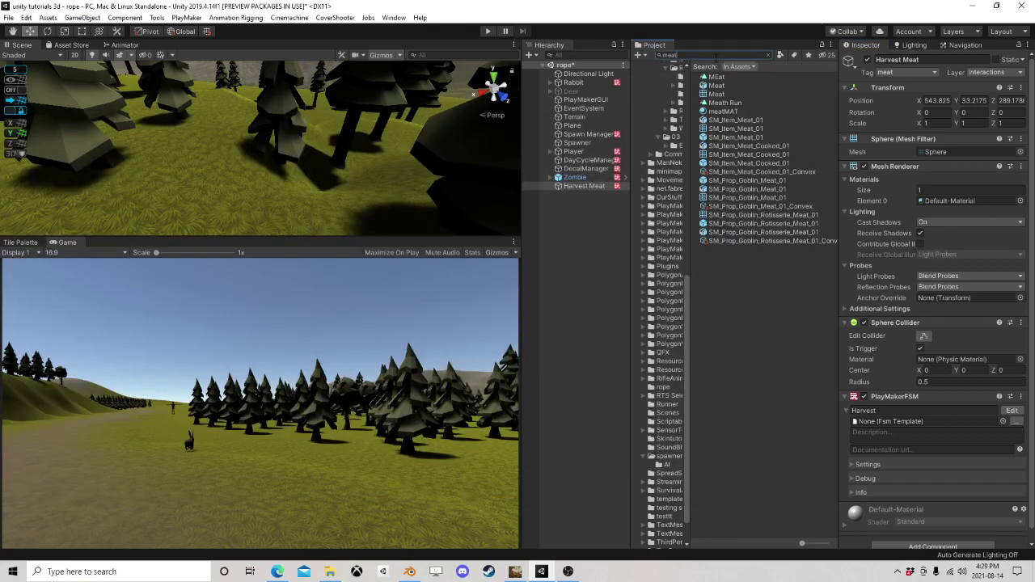
# Step: Place the SM_Item_Meat_01 prefab in the scene and give it a Rigidbody with Continuous Dynamic collision detection
pyautogui.click(743, 138)
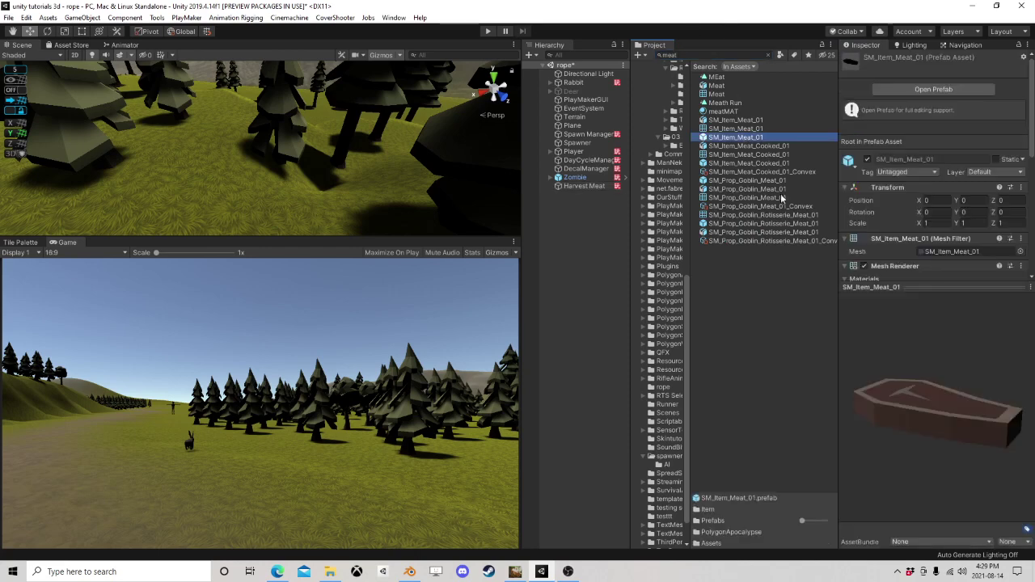
pyautogui.moveTo(738, 141); pyautogui.dragTo(548, 245)
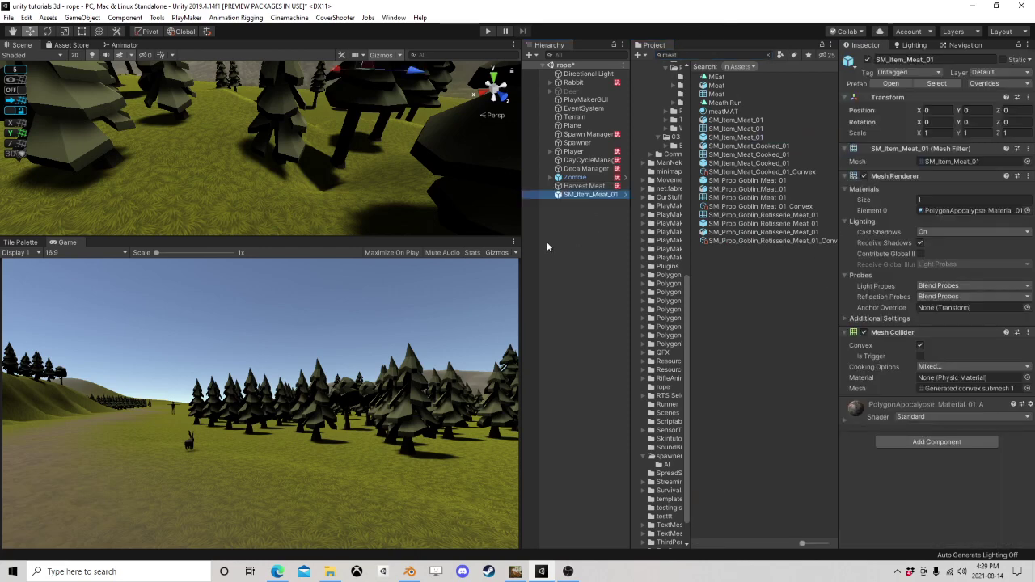
pyautogui.click(914, 441)
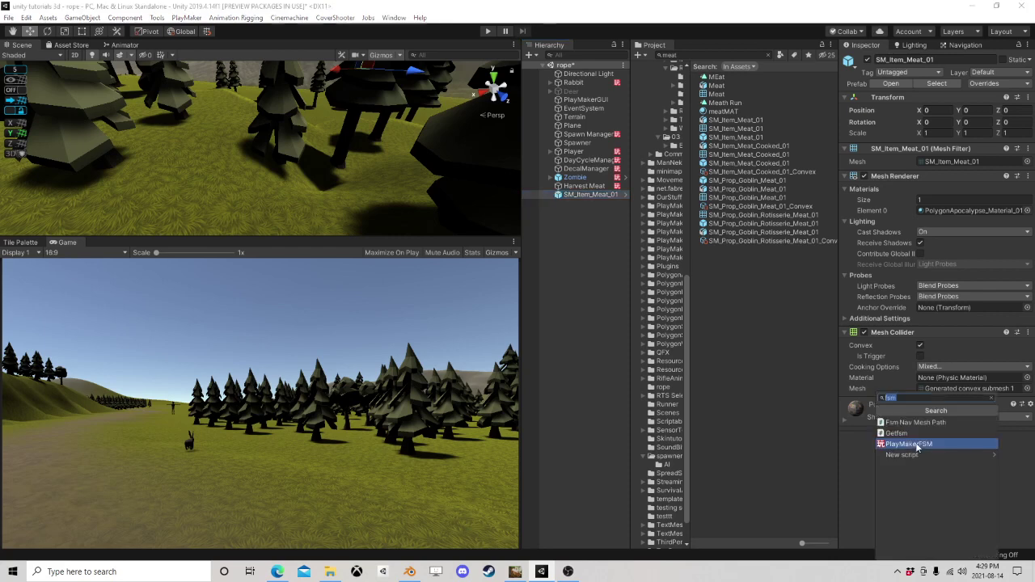
pyautogui.write('rig')
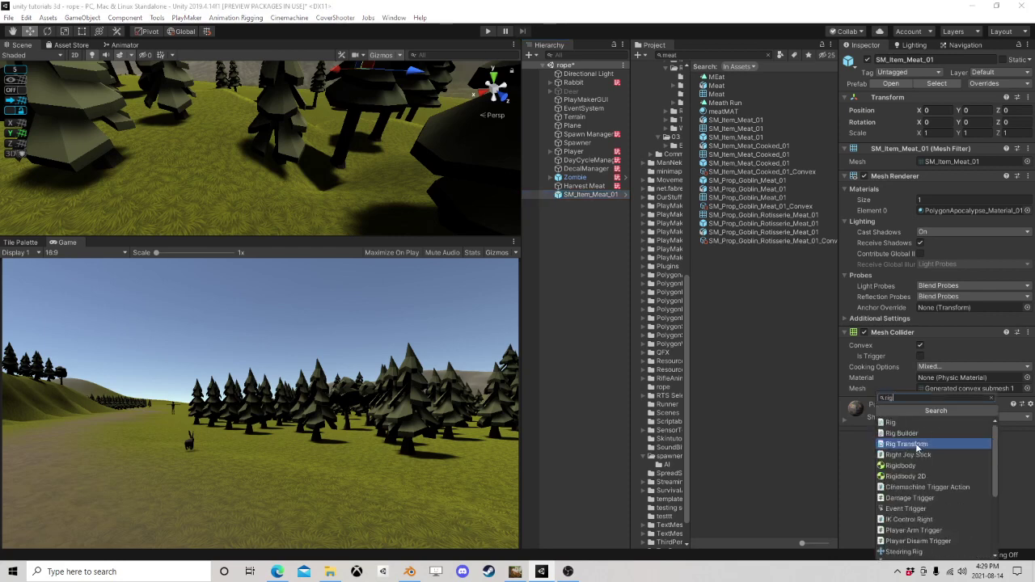
pyautogui.press('Down')
pyautogui.press('Down')
pyautogui.press('Return')
pyautogui.click(938, 480)
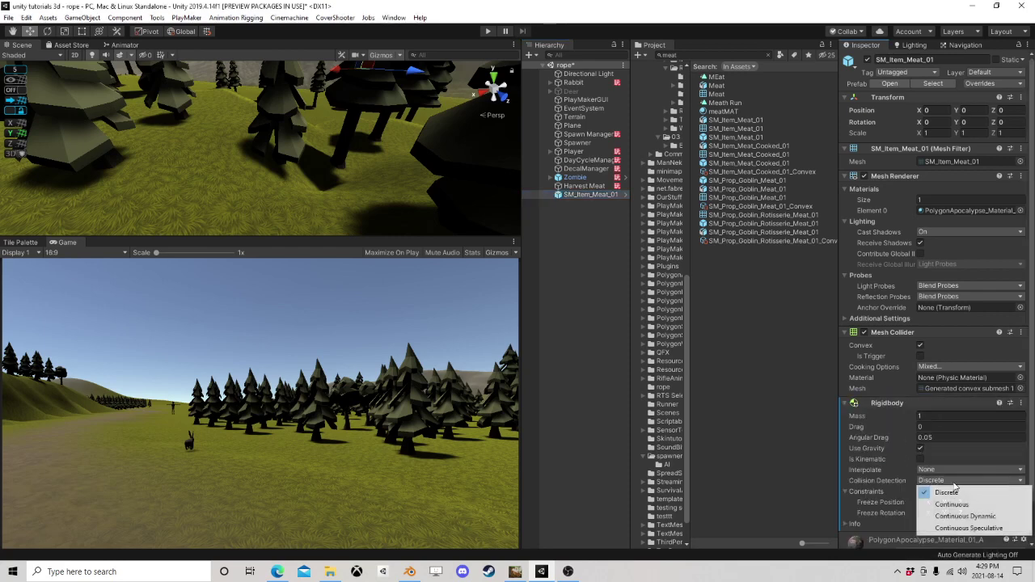
pyautogui.click(946, 515)
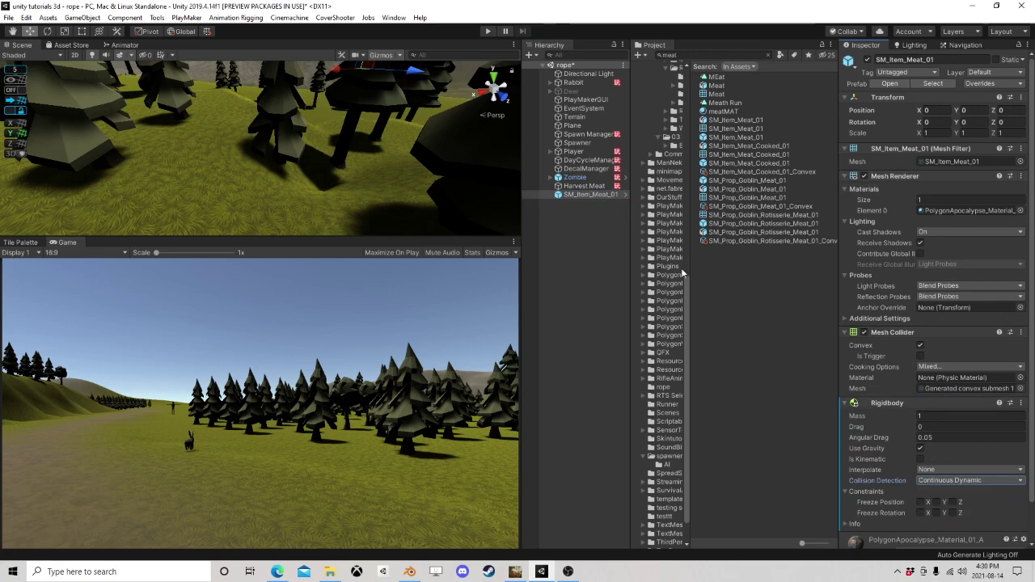
# Step: Save SM_Item_Meat_01 as a prefab in the spawner for AI folder and delete its scene instance
pyautogui.moveTo(691, 138); pyautogui.dragTo(739, 137)
pyautogui.scroll(2, 688, 178)
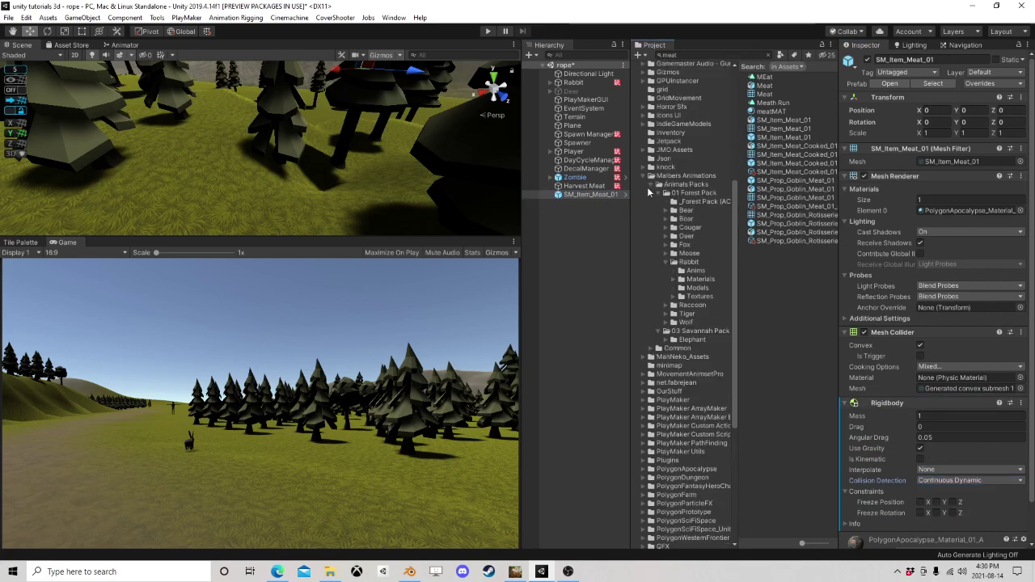
pyautogui.click(651, 176)
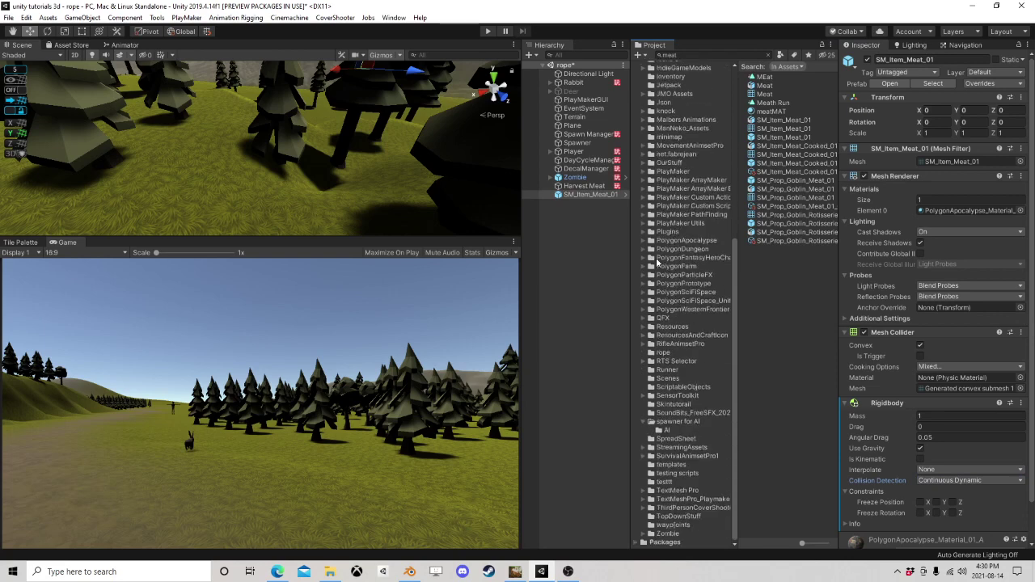
pyautogui.click(670, 422)
pyautogui.moveTo(587, 194); pyautogui.dragTo(752, 286)
pyautogui.click(496, 308)
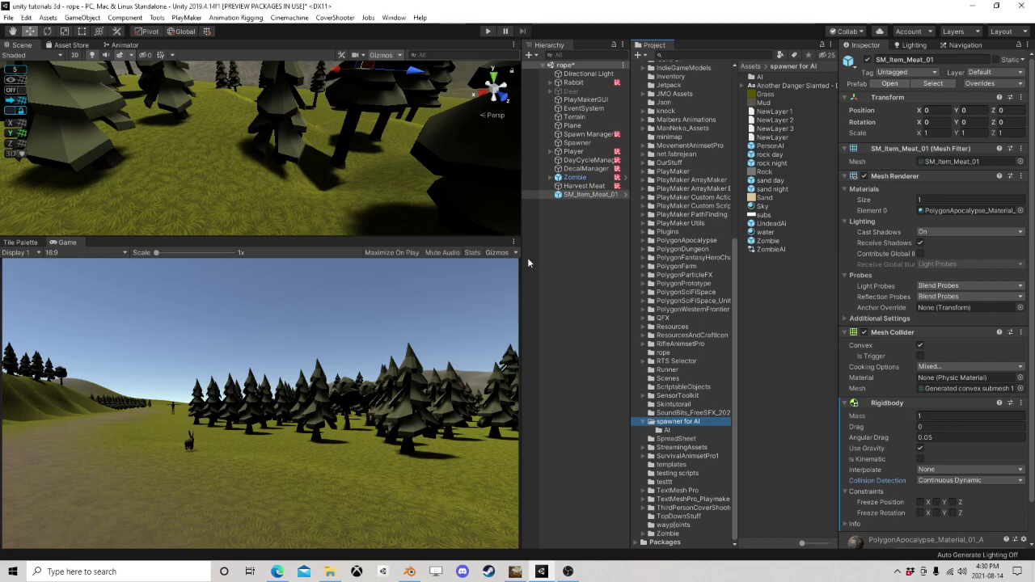
pyautogui.click(593, 195)
pyautogui.press('Delete')
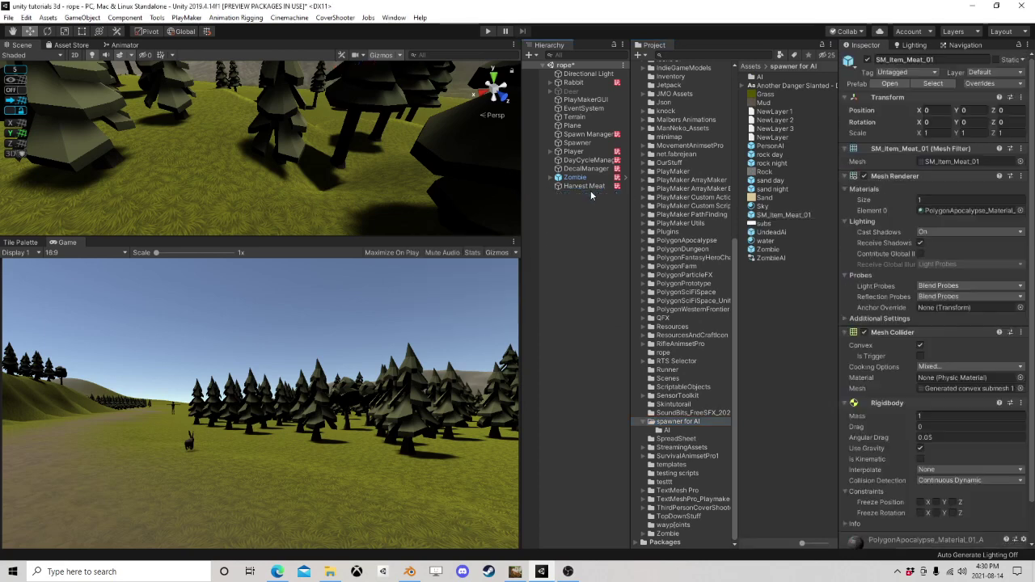
# Step: Add a Create Object action for the SM_Item_Meat_01 prefab to State 2 of Harvest Meat's FSM
pyautogui.click(590, 188)
pyautogui.scroll(-1, 992, 393)
pyautogui.click(1011, 398)
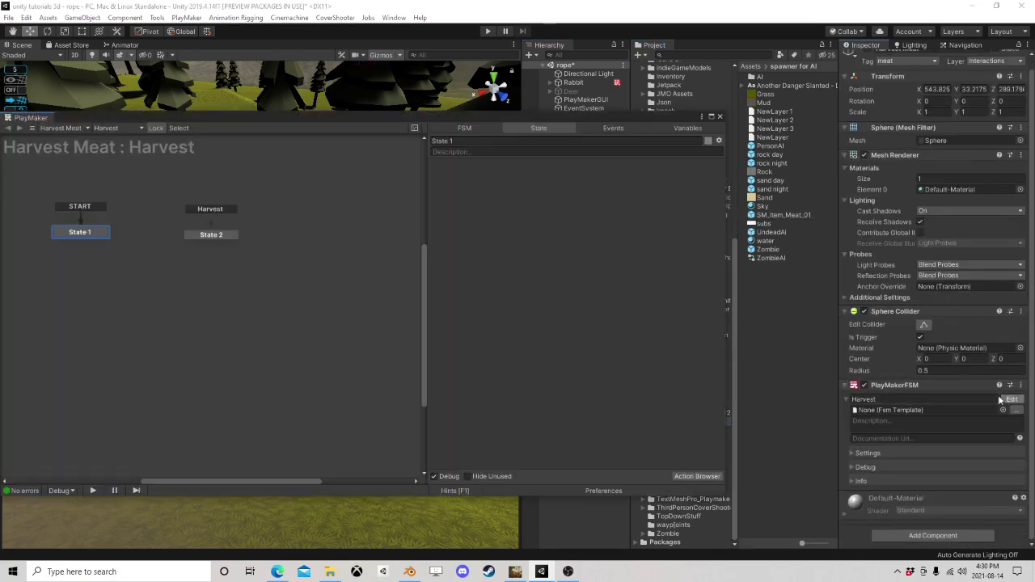
pyautogui.click(213, 234)
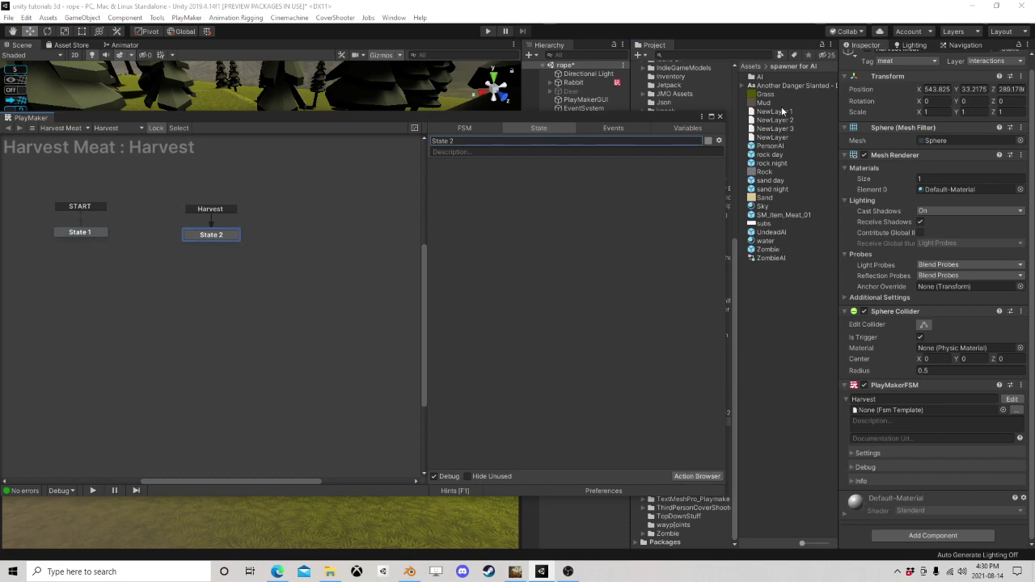
pyautogui.moveTo(783, 214); pyautogui.dragTo(520, 263)
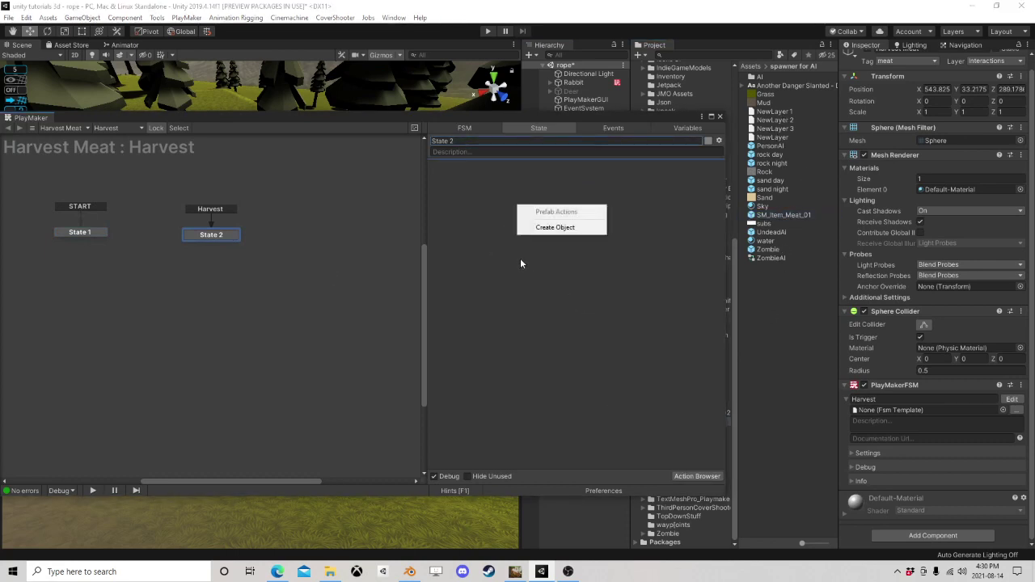
pyautogui.click(567, 228)
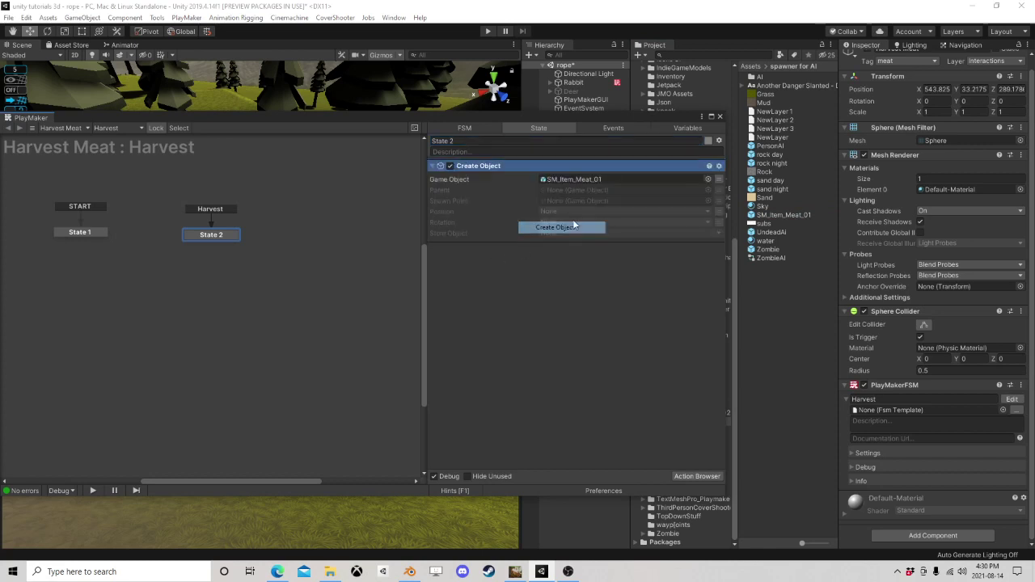
pyautogui.click(720, 190)
pyautogui.click(718, 201)
# Step: Add a Get Position action to State 2 and store the owner's position vector in a new variable named Self
pyautogui.click(696, 476)
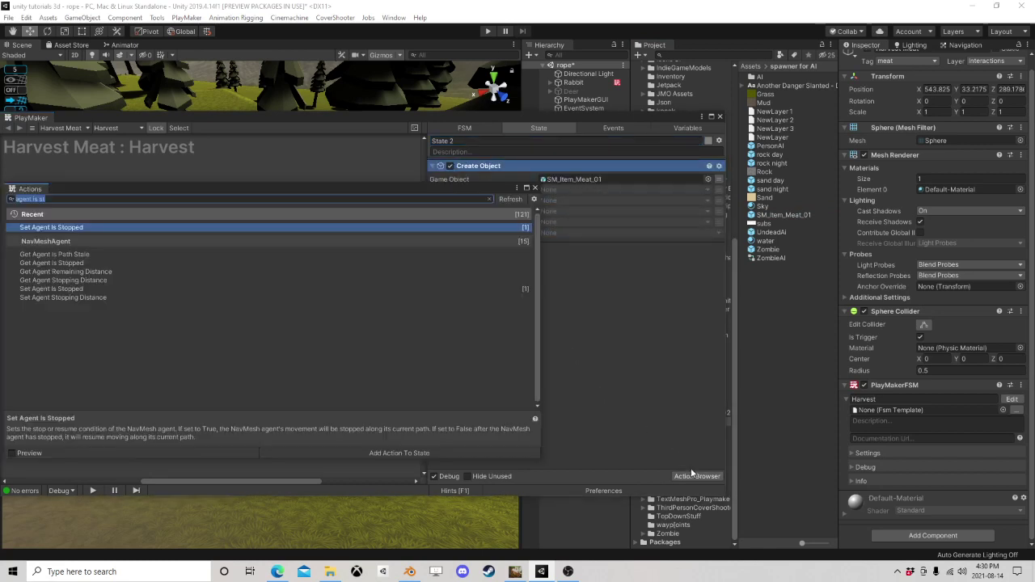
pyautogui.write('get pos')
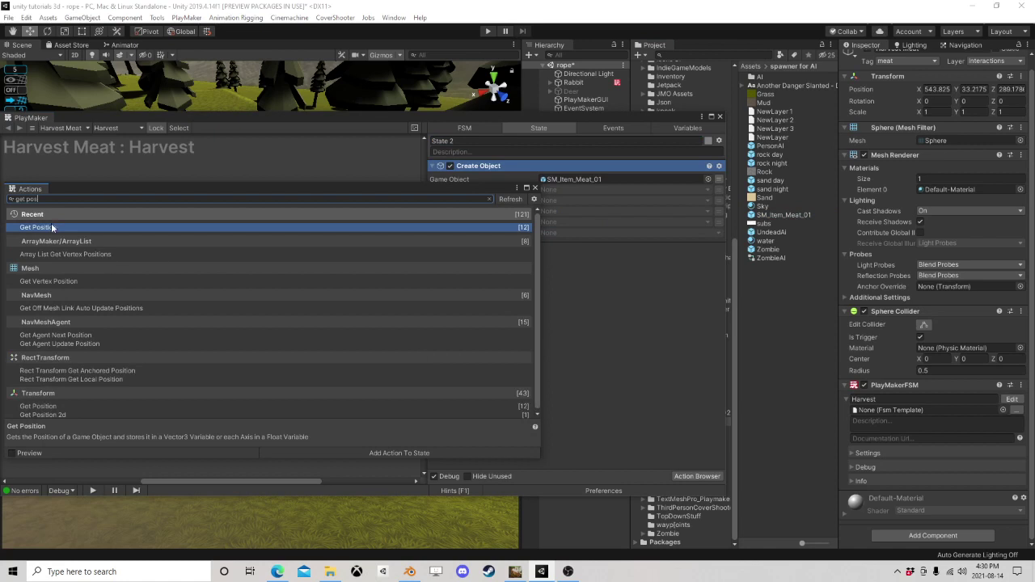
pyautogui.doubleClick(52, 227)
pyautogui.click(535, 188)
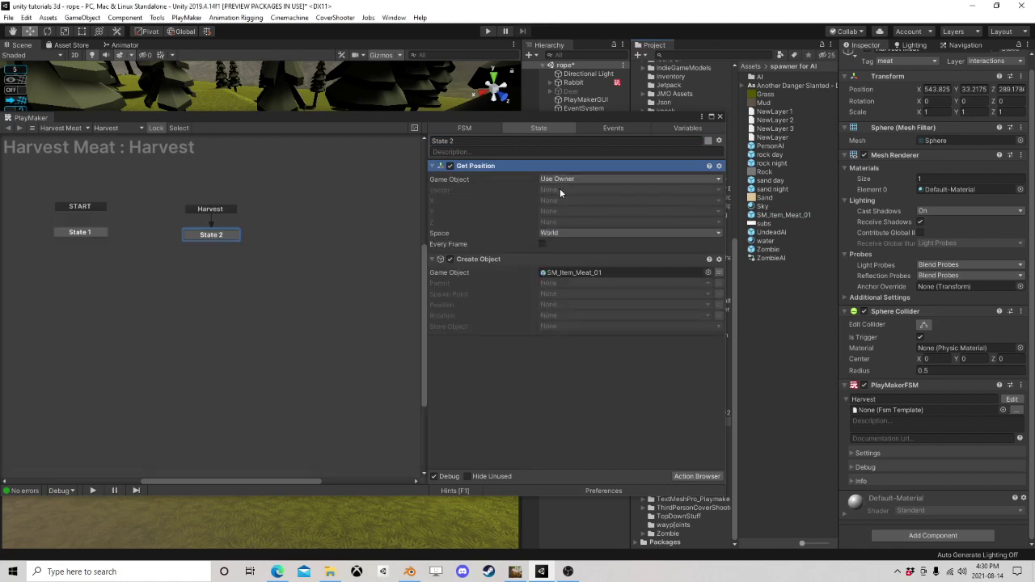
pyautogui.click(597, 189)
pyautogui.click(586, 216)
pyautogui.write('Sel')
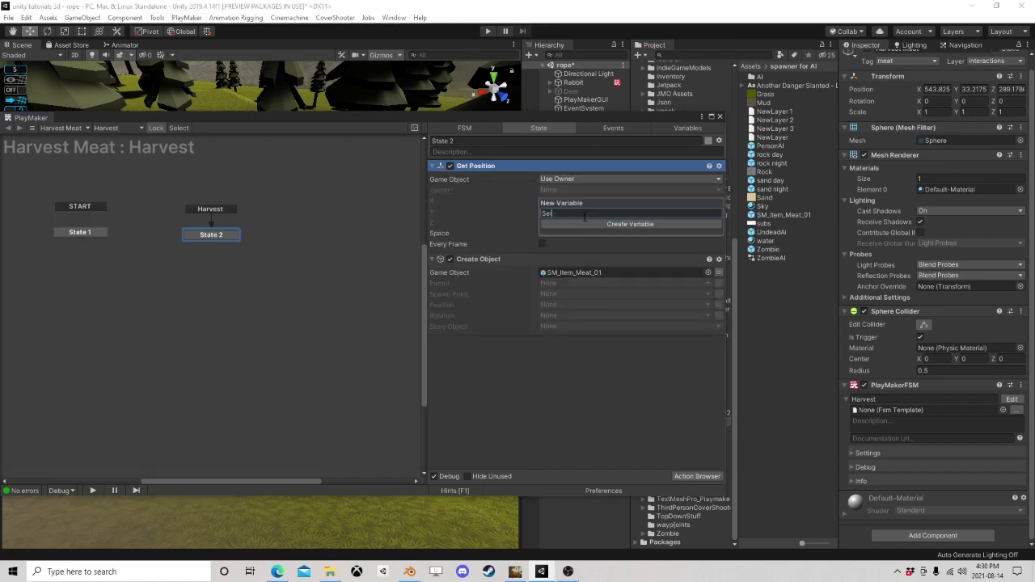
pyautogui.write('f')
pyautogui.press('Return')
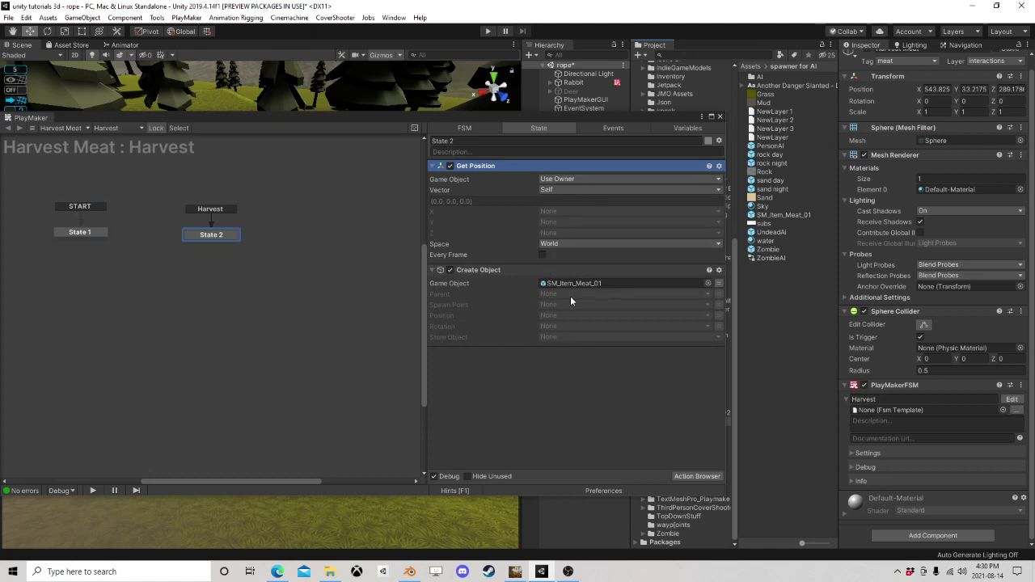
# Step: Set the Create Object position to Self and store the spawned object in a new variable named Created
pyautogui.click(555, 314)
pyautogui.click(576, 338)
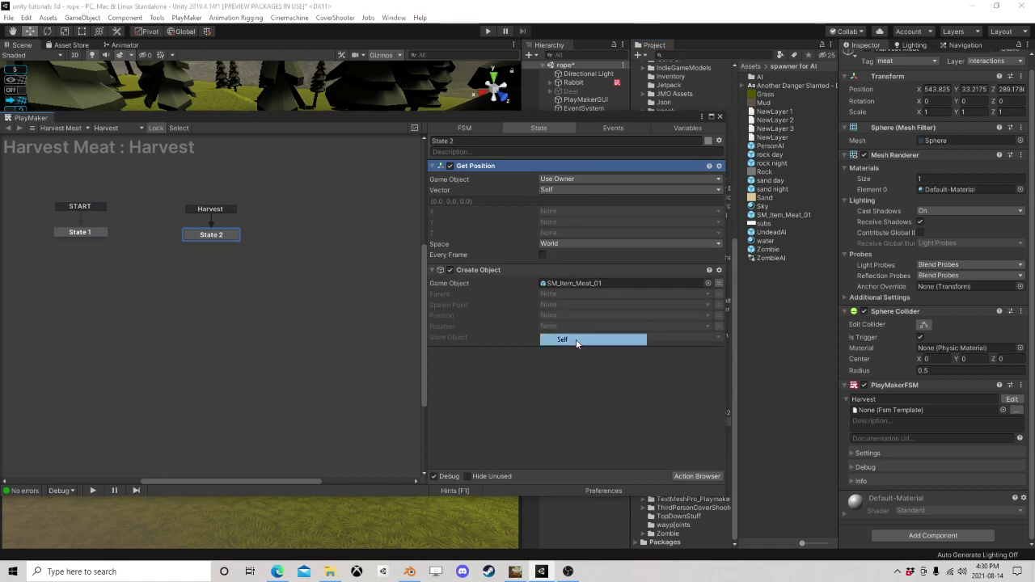
pyautogui.click(561, 339)
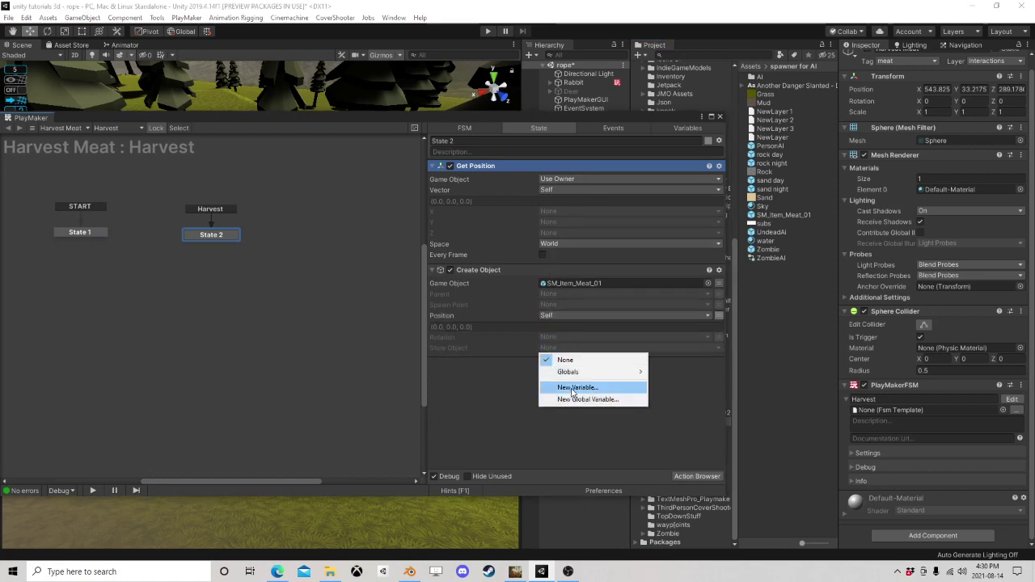
pyautogui.click(574, 388)
pyautogui.write('Created')
pyautogui.click(577, 380)
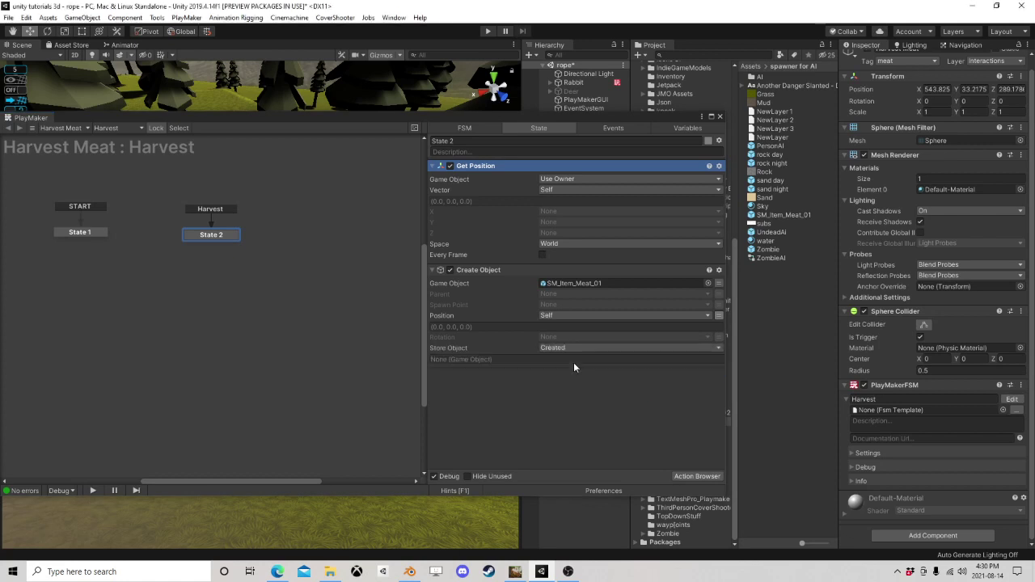
# Step: Add the physics Add Force action to State 2
pyautogui.click(698, 475)
pyautogui.write('a')
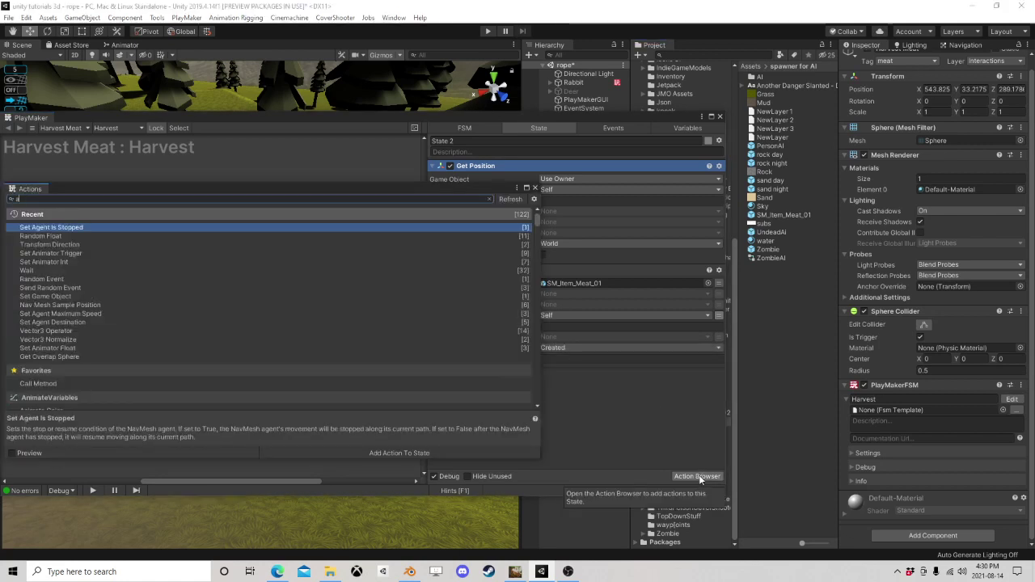
pyautogui.write('dd for')
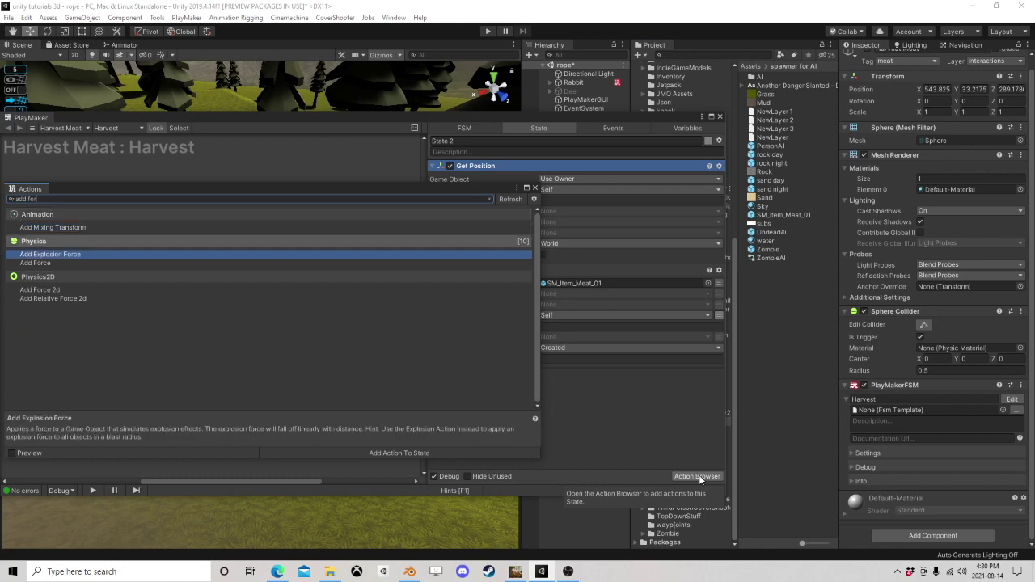
pyautogui.press('Return')
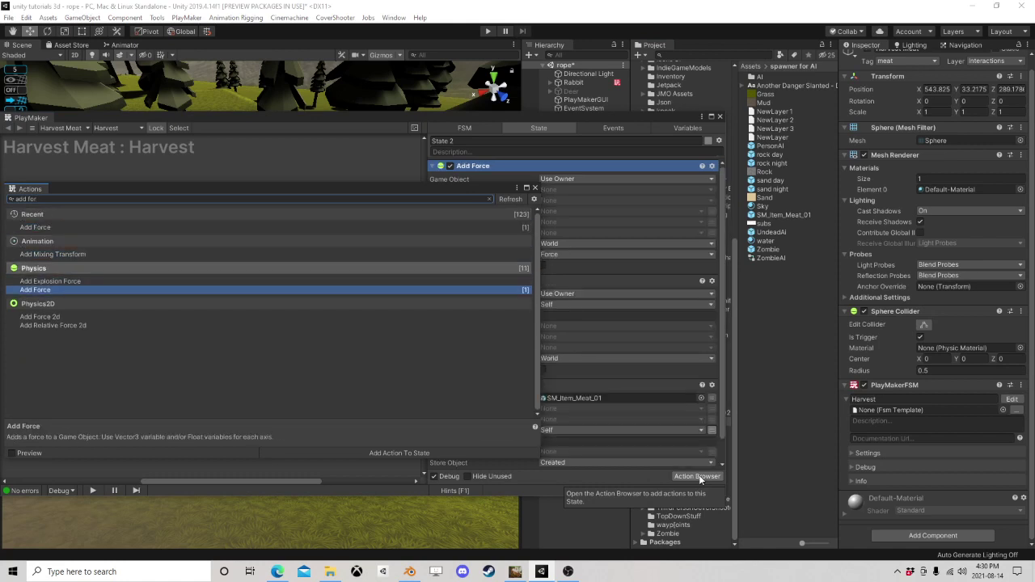
# Step: Move the Add Force action to the end of State 2's action list, below Create Object
pyautogui.click(534, 188)
pyautogui.rightClick(504, 169)
pyautogui.click(558, 305)
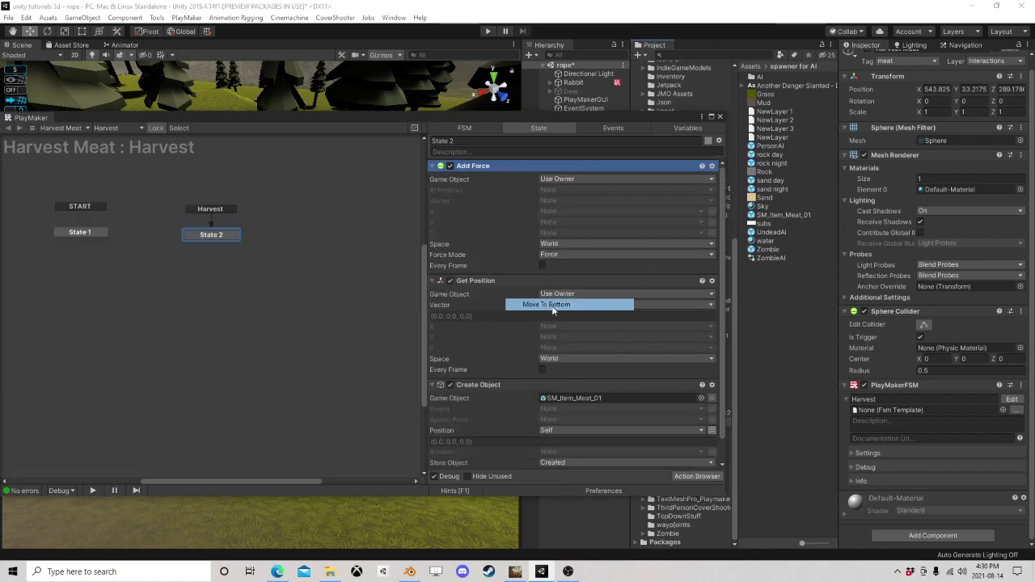
# Step: Make Add Force act on a specified game object, the Created variable, and set its force mode to Impulse
pyautogui.click(554, 375)
pyautogui.click(587, 399)
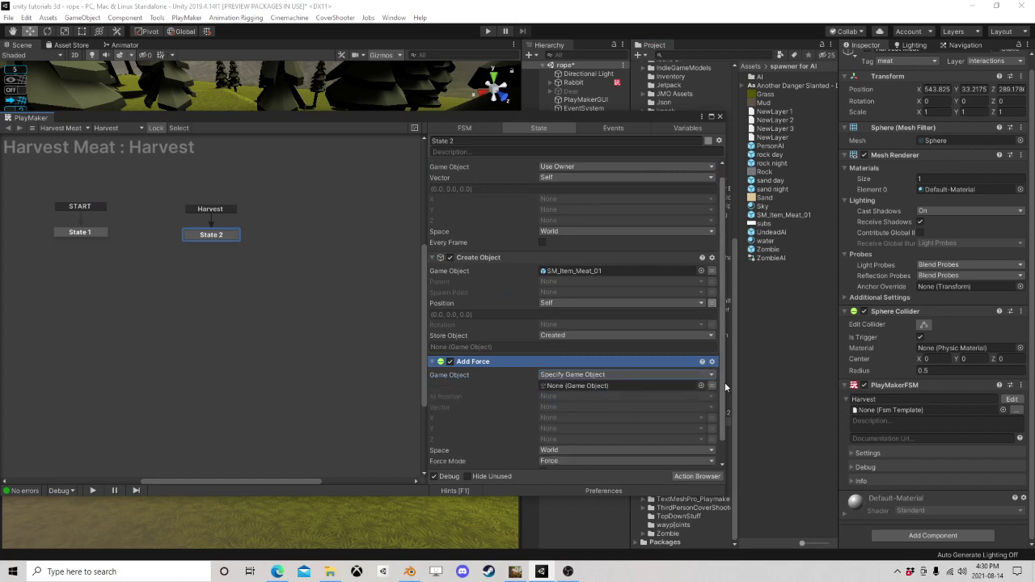
pyautogui.click(711, 385)
pyautogui.click(604, 412)
pyautogui.scroll(-2, 589, 429)
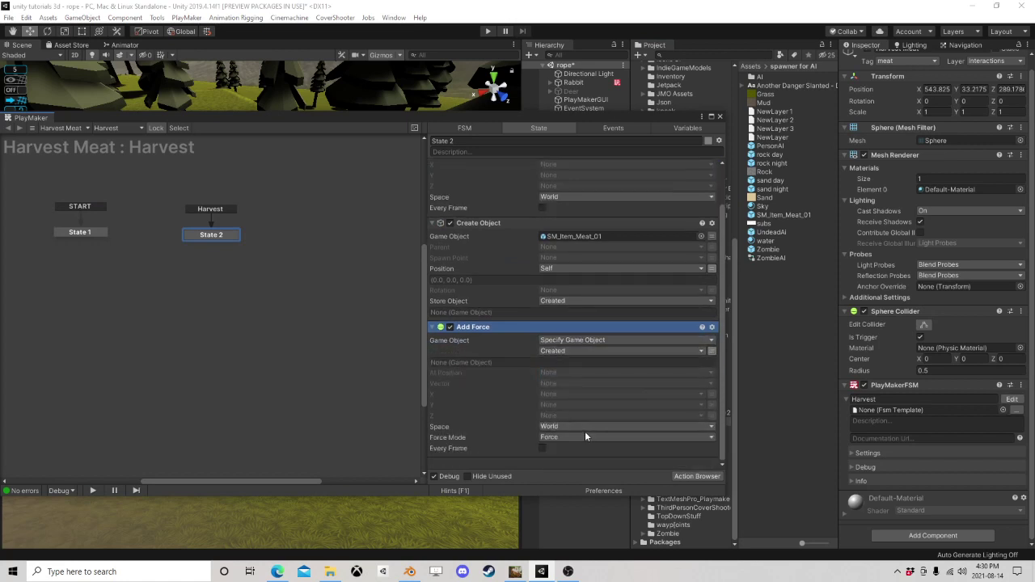
pyautogui.click(542, 437)
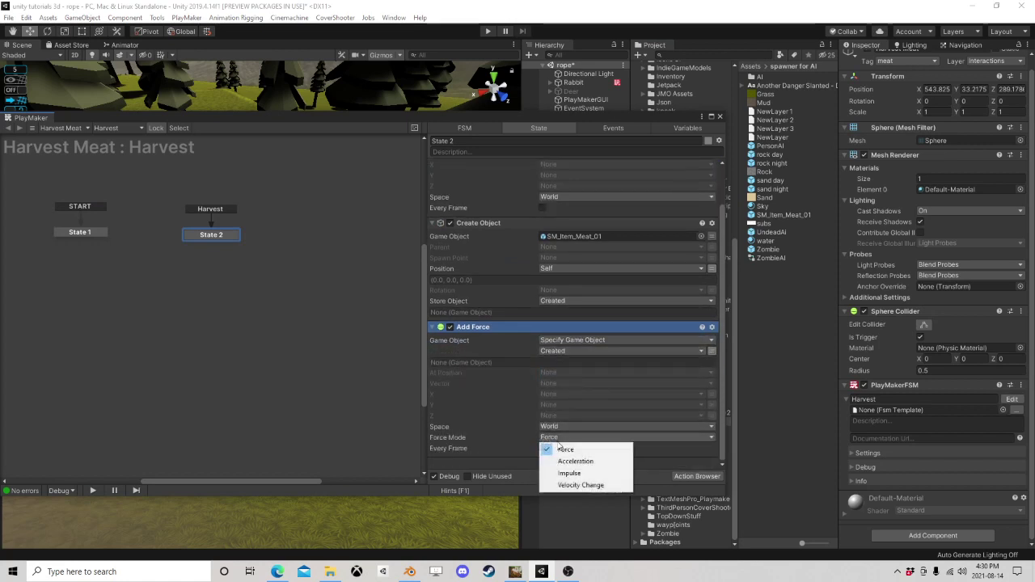
pyautogui.click(566, 472)
# Step: Add three Random Float actions to State 2 and place them between Get Position and Create Object
pyautogui.click(700, 477)
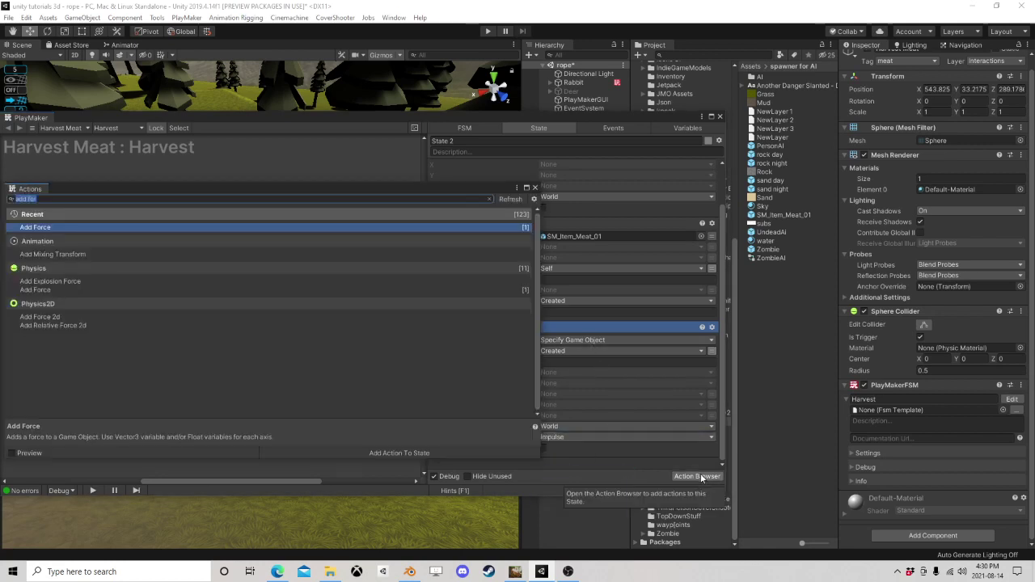
pyautogui.write('random f')
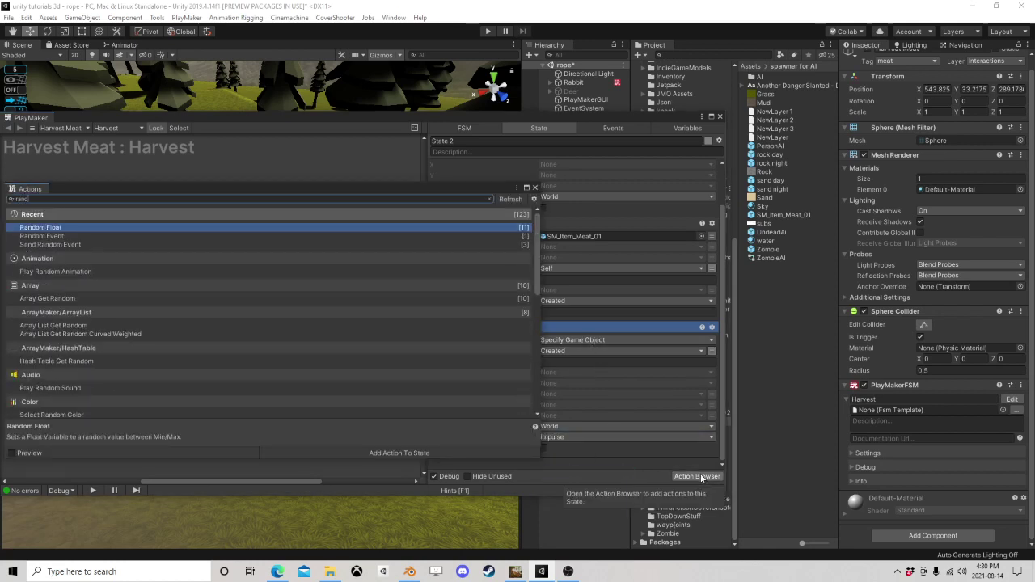
pyautogui.press('Return')
pyautogui.press('Return')
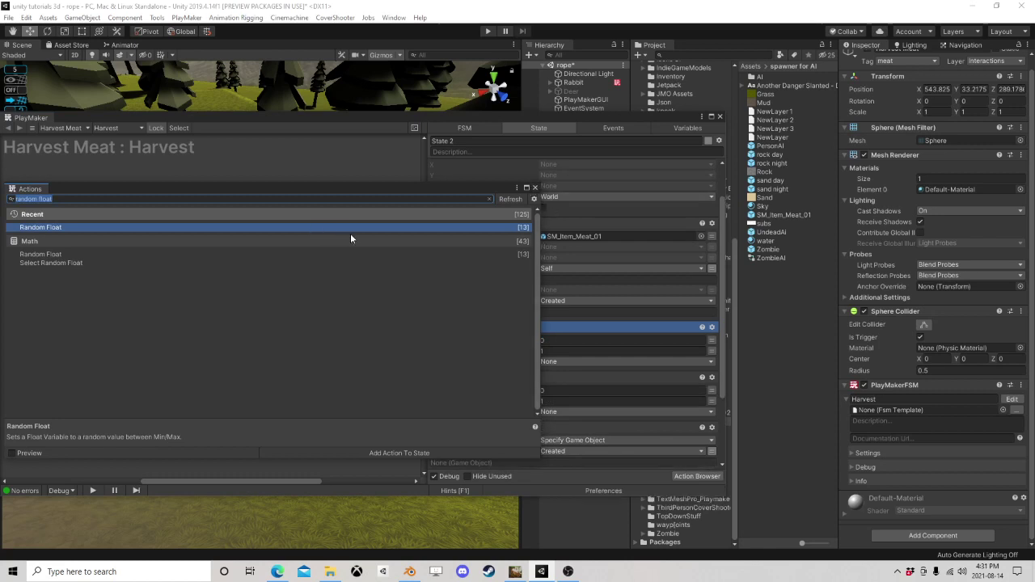
pyautogui.click(534, 187)
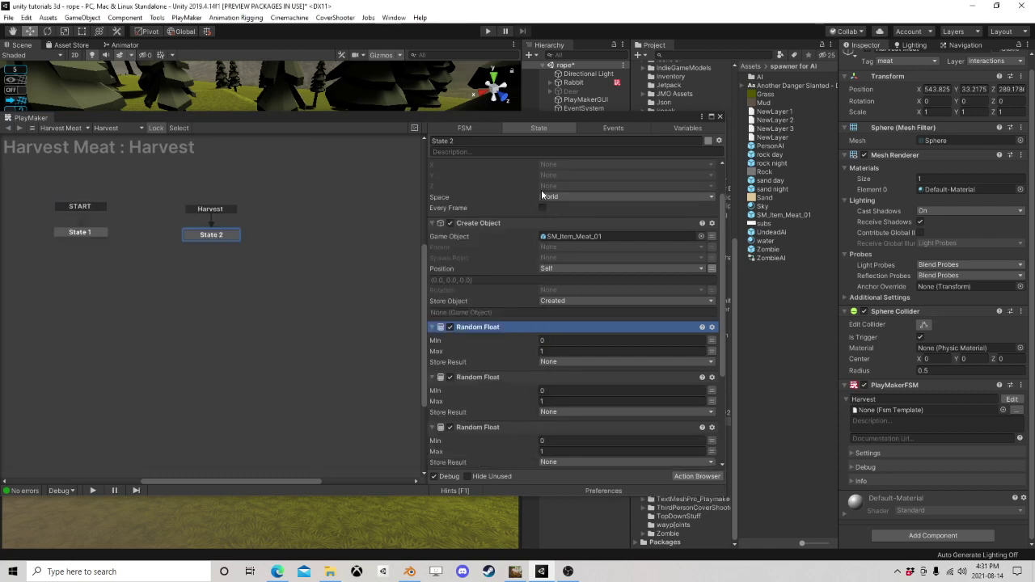
pyautogui.keyDown('shift'); pyautogui.click(489, 425); pyautogui.keyUp('shift')
pyautogui.moveTo(489, 329); pyautogui.dragTo(533, 261)
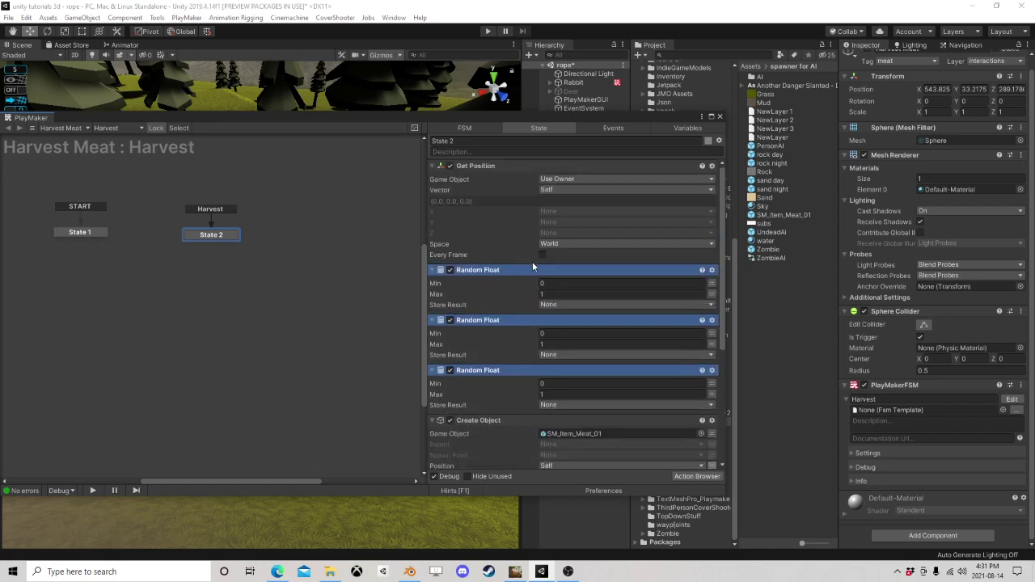
# Step: Set the first Random Float to a range of -5 to 5 and store its result in a new variable named X
pyautogui.click(542, 282)
pyautogui.write('-5')
pyautogui.press('Tab')
pyautogui.write('5')
pyautogui.click(557, 304)
pyautogui.click(574, 331)
pyautogui.write('X')
pyautogui.press('Return')
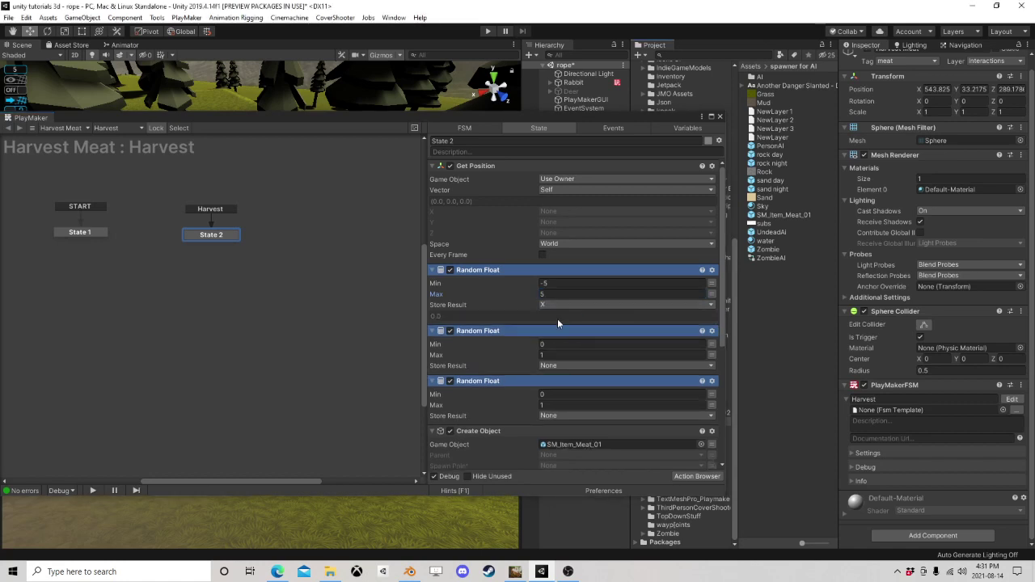
# Step: Set the second Random Float to a range of -5 to 5 and store its result in a new variable named Z
pyautogui.click(555, 343)
pyautogui.write('-5')
pyautogui.press('Tab')
pyautogui.write('5')
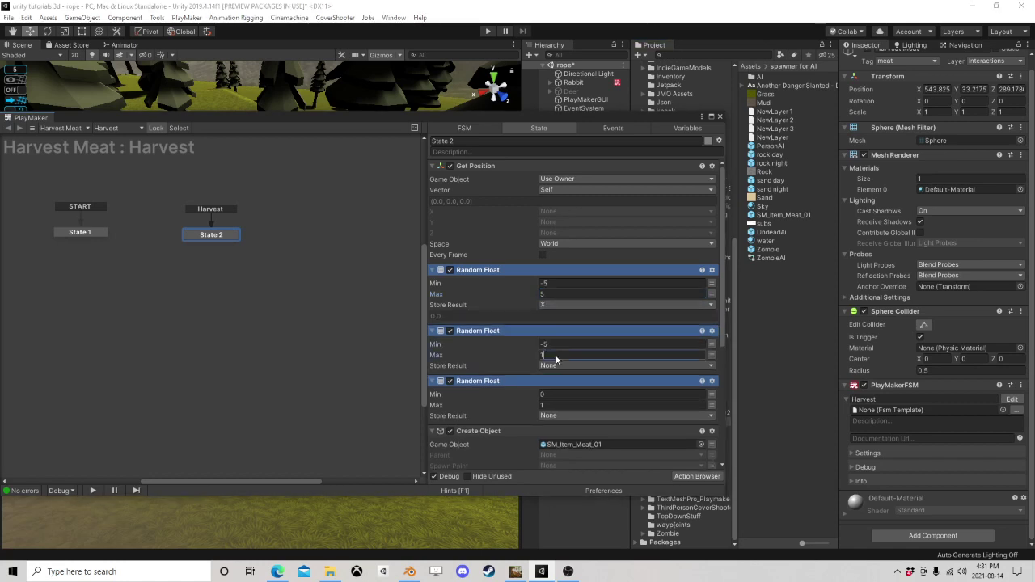
pyautogui.click(557, 366)
pyautogui.click(570, 405)
pyautogui.write('Z')
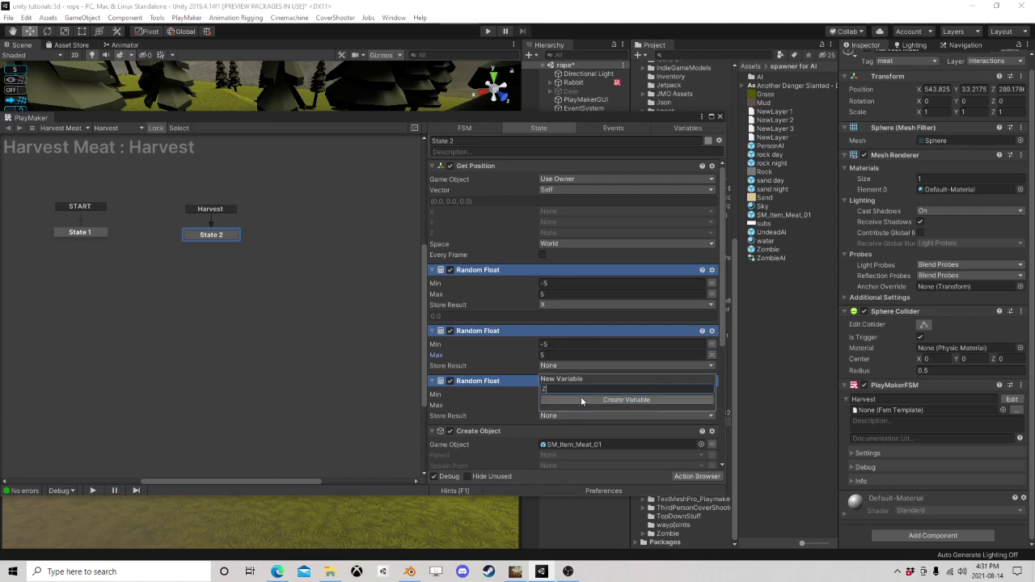
pyautogui.press('Return')
# Step: Set the third Random Float to a range of 5 to 10 and store its result in a new variable named Y
pyautogui.scroll(-2, 606, 351)
pyautogui.click(568, 341)
pyautogui.write('5')
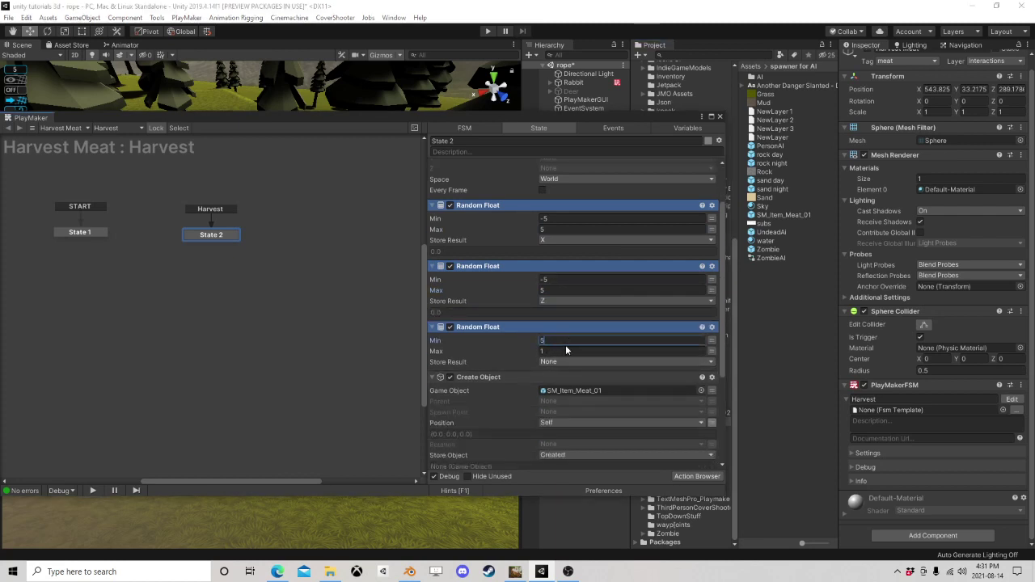
pyautogui.press('Tab')
pyautogui.write('10')
pyautogui.click(556, 362)
pyautogui.click(571, 408)
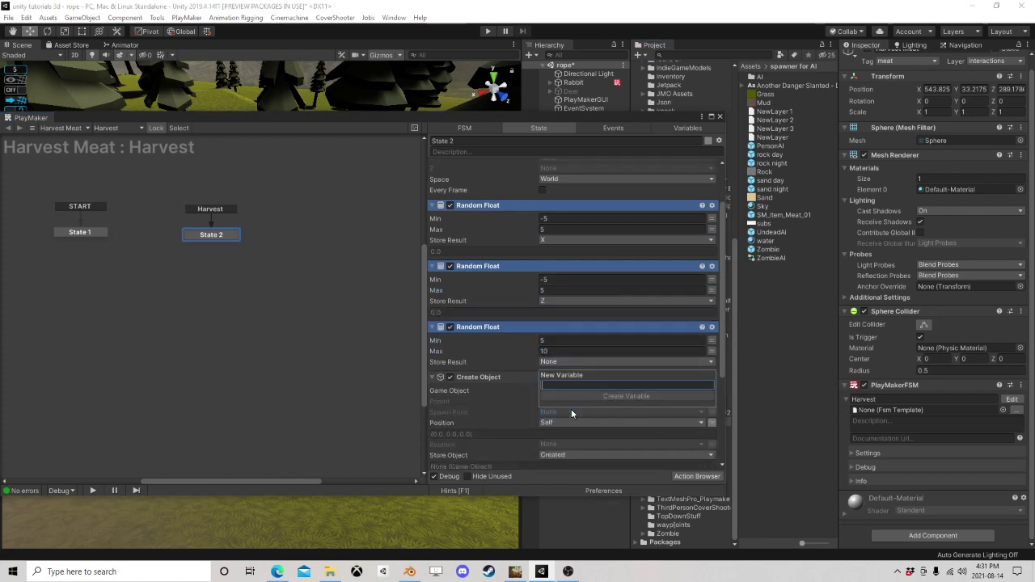
pyautogui.write('Y')
pyautogui.click(606, 397)
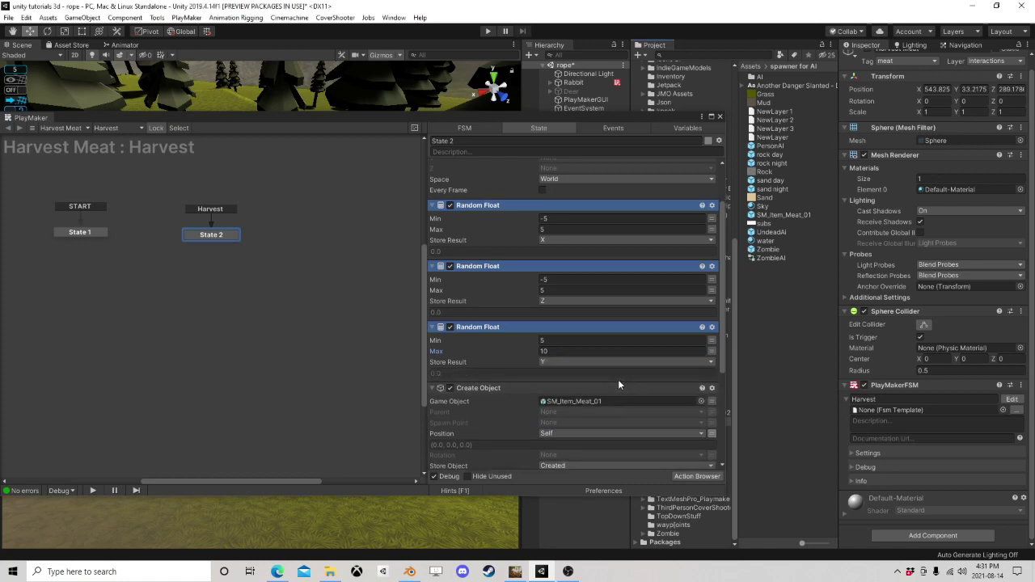
# Step: Assign the variables X, Y and Z to the matching X, Y and Z force components of Add Force
pyautogui.scroll(-2, 618, 379)
pyautogui.scroll(-3, 589, 360)
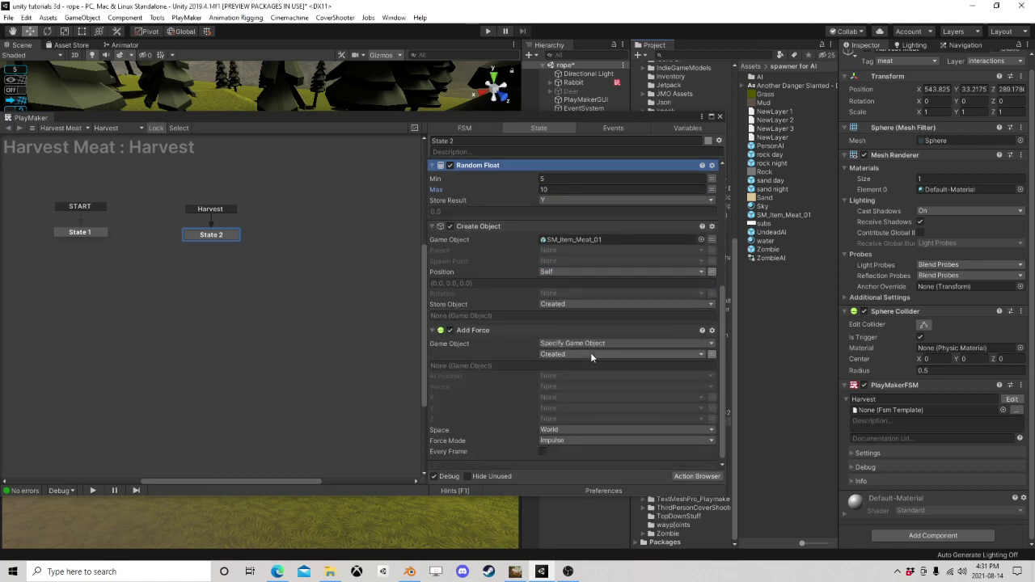
pyautogui.click(561, 394)
pyautogui.click(567, 416)
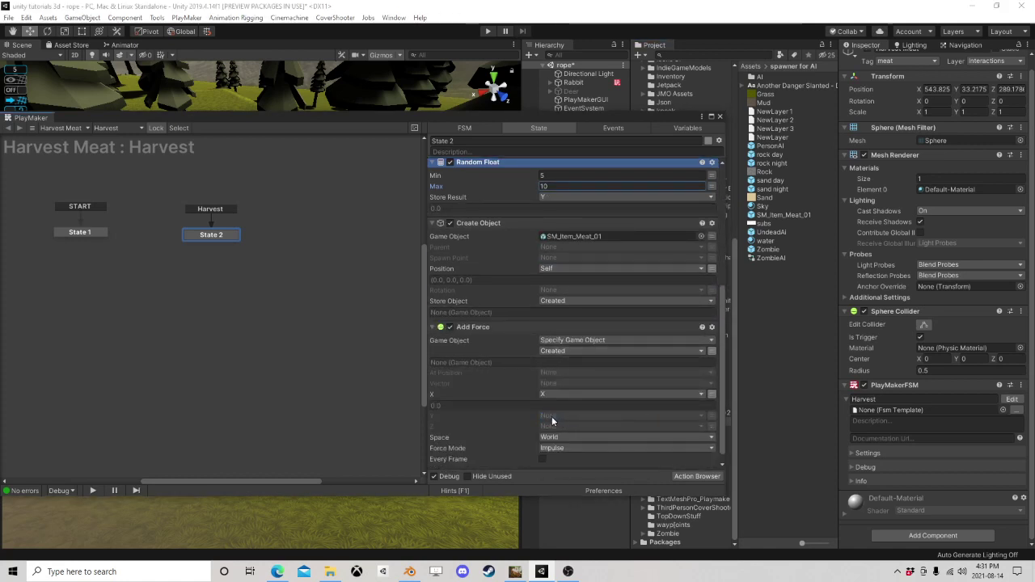
pyautogui.click(552, 415)
pyautogui.click(571, 453)
pyautogui.click(557, 438)
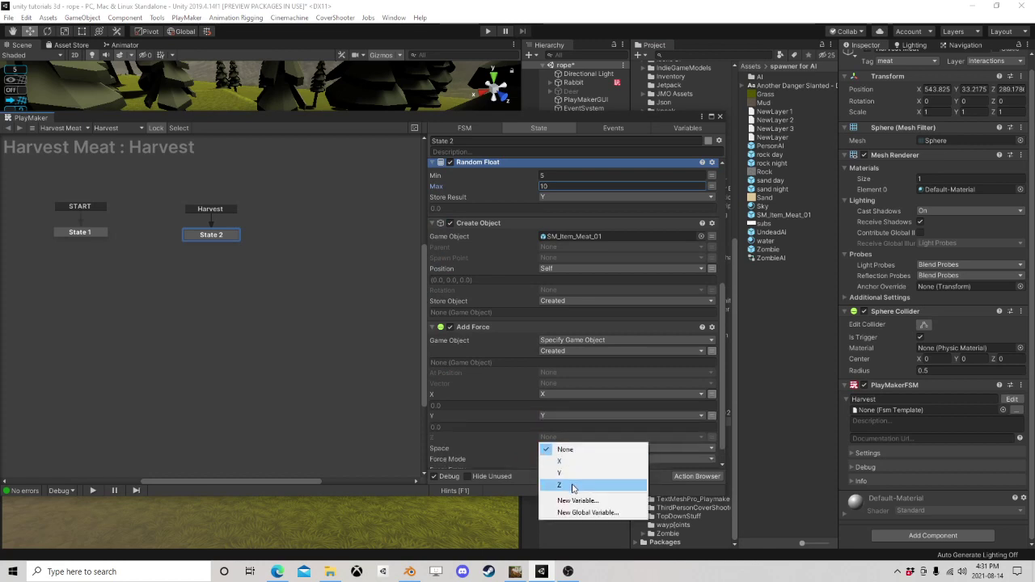
pyautogui.click(566, 477)
pyautogui.scroll(-1, 574, 461)
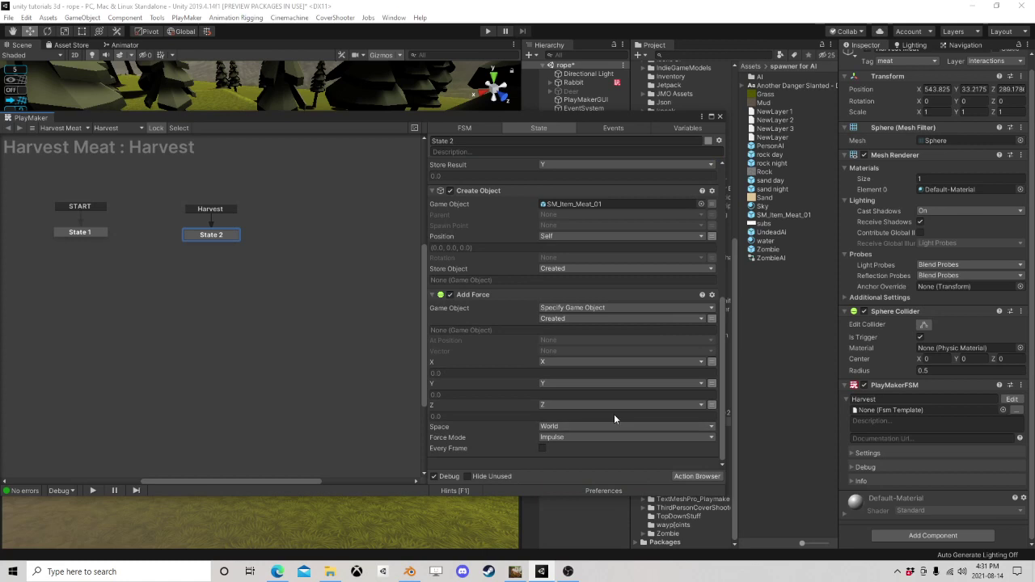
# Step: Add an Int Subtract action to the end of State 2, after Add Force
pyautogui.scroll(5, 617, 394)
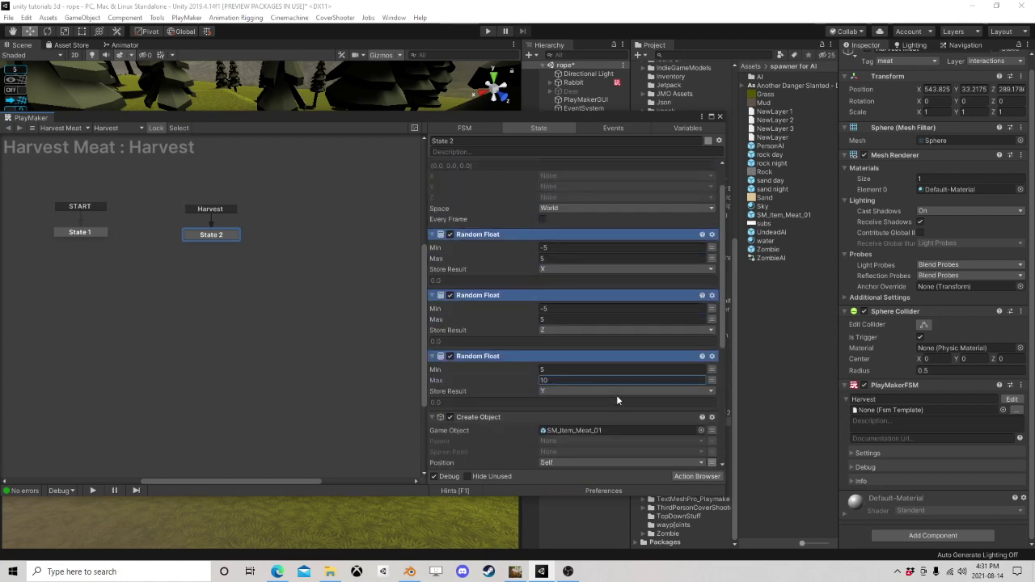
pyautogui.scroll(-5, 618, 392)
pyautogui.click(691, 478)
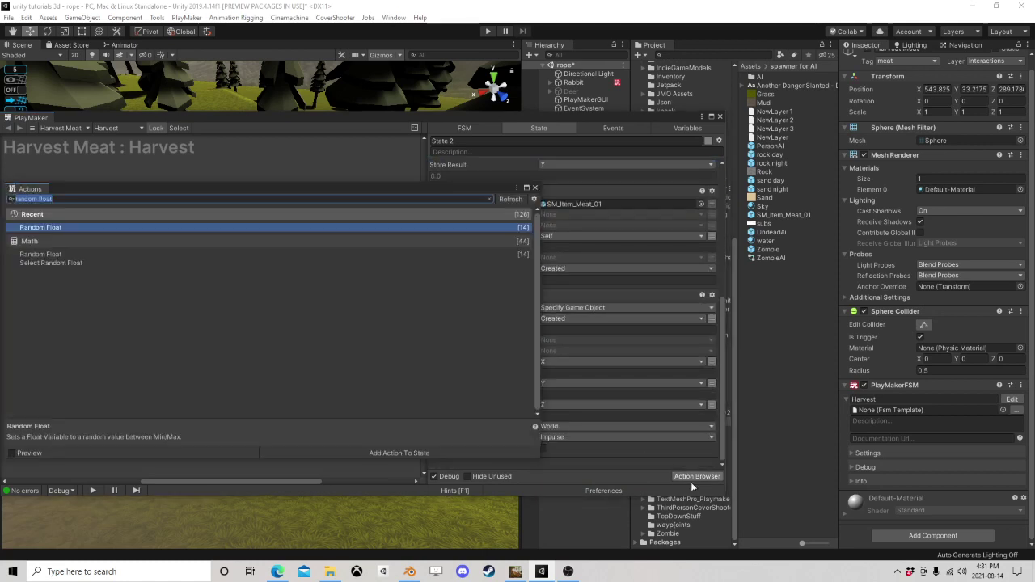
pyautogui.write('int sub')
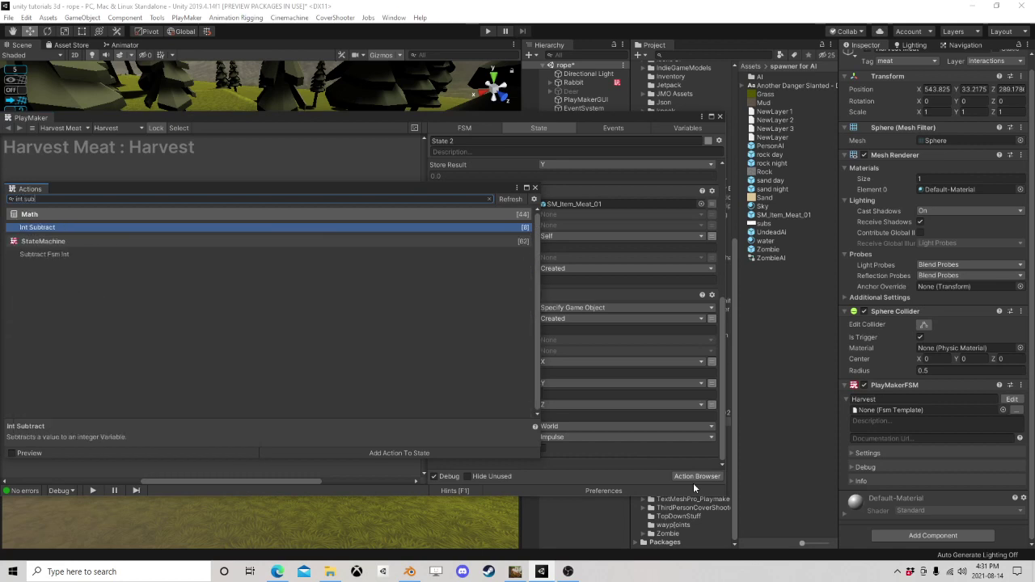
pyautogui.press('Return')
pyautogui.click(535, 187)
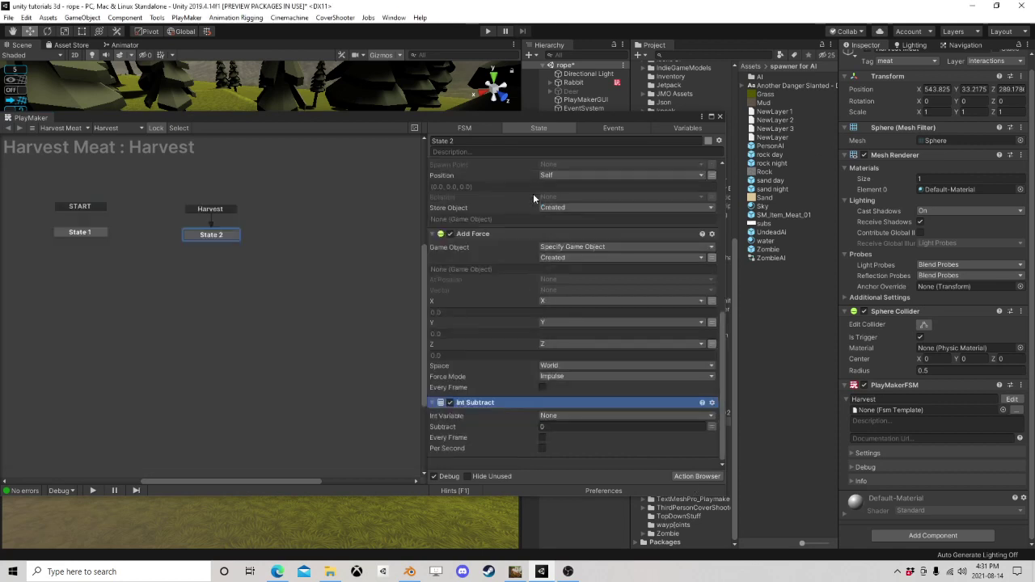
# Step: Start creating a new variable for the Int Variable of Int Subtract
pyautogui.click(568, 416)
pyautogui.click(577, 441)
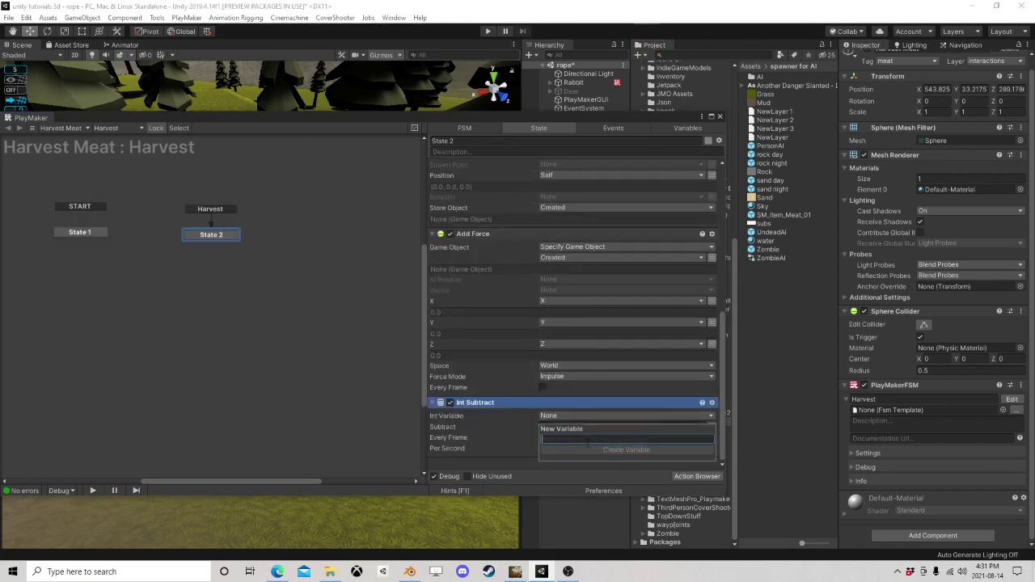
# Step: Create the integer variable Meat for the Int Subtract action and set Subtract to 1
pyautogui.write('Meat')
pyautogui.press('Return')
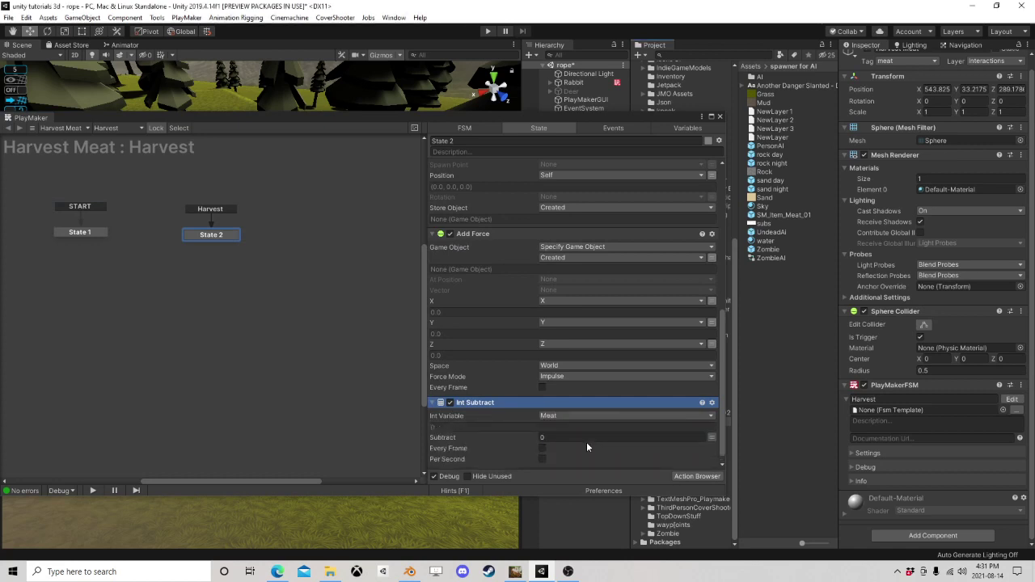
pyautogui.click(592, 437)
pyautogui.write('1')
pyautogui.scroll(-1, 606, 445)
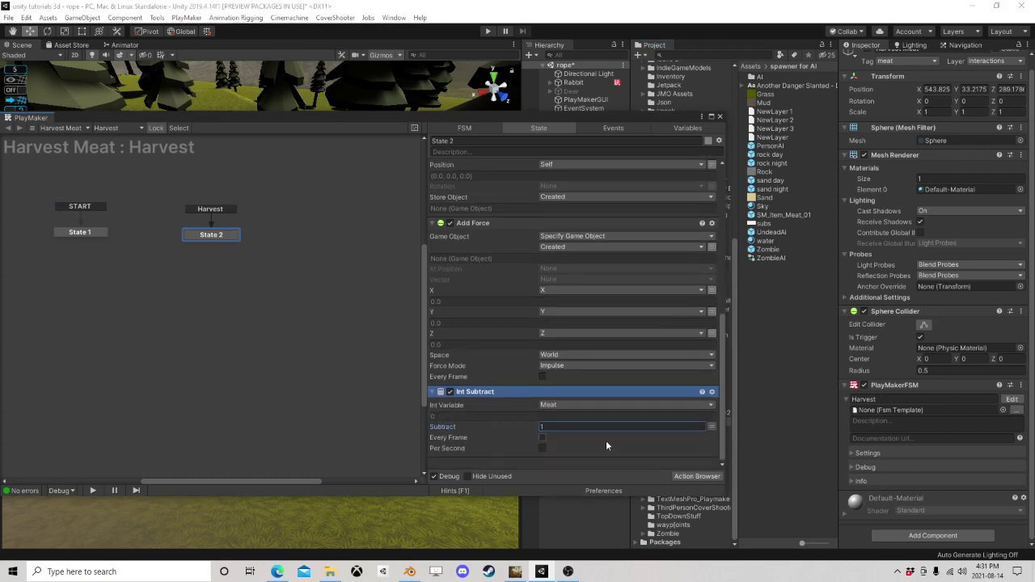
# Step: Add an Int Compare action to State 2 and place it after Int Subtract
pyautogui.click(697, 476)
pyautogui.write('int com')
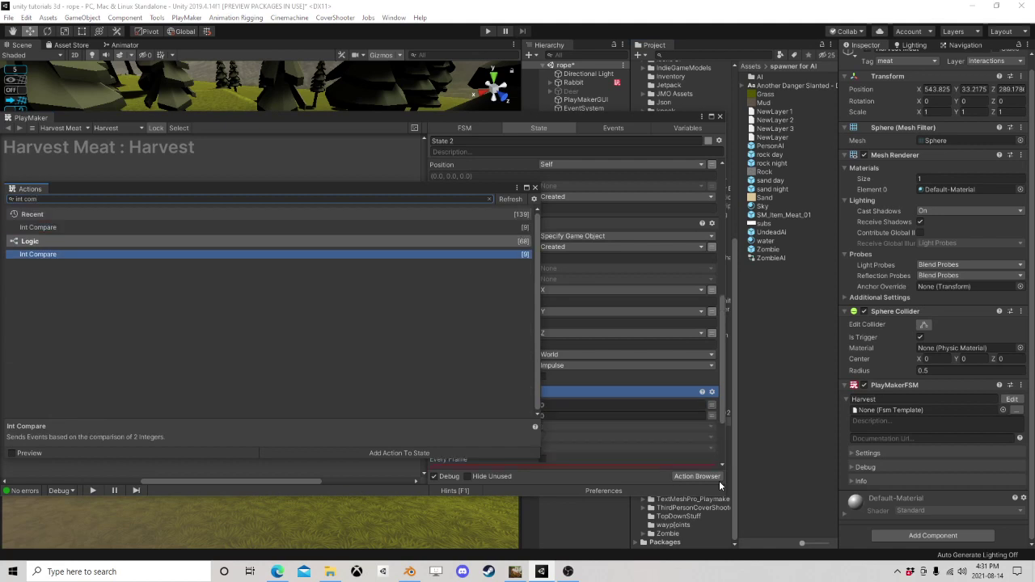
pyautogui.click(536, 189)
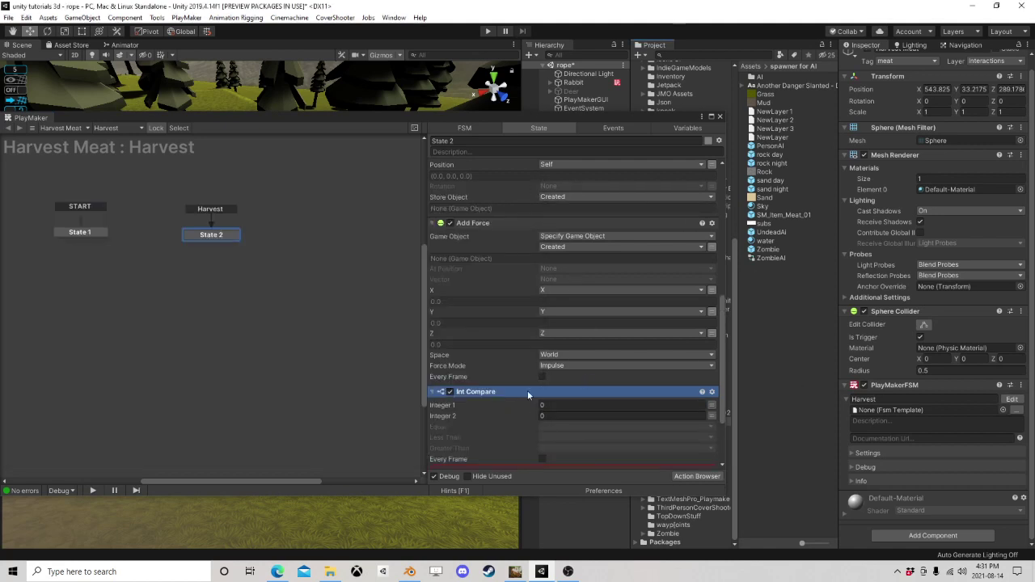
pyautogui.scroll(-3, 509, 364)
pyautogui.moveTo(474, 296); pyautogui.dragTo(526, 457)
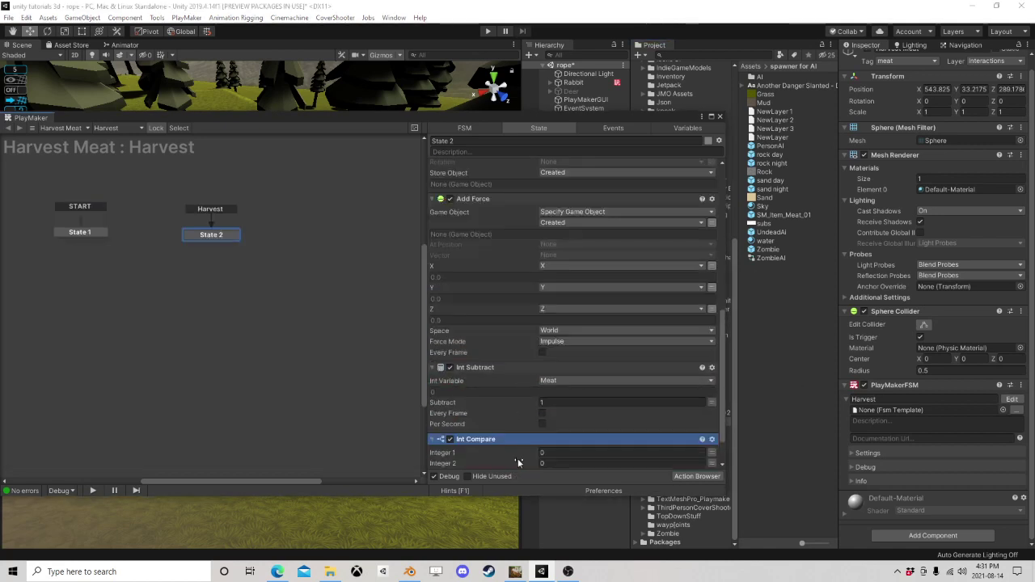
# Step: Make Int Compare check Meat against 0 and send a new event named destroy when they are equal
pyautogui.click(711, 381)
pyautogui.click(681, 380)
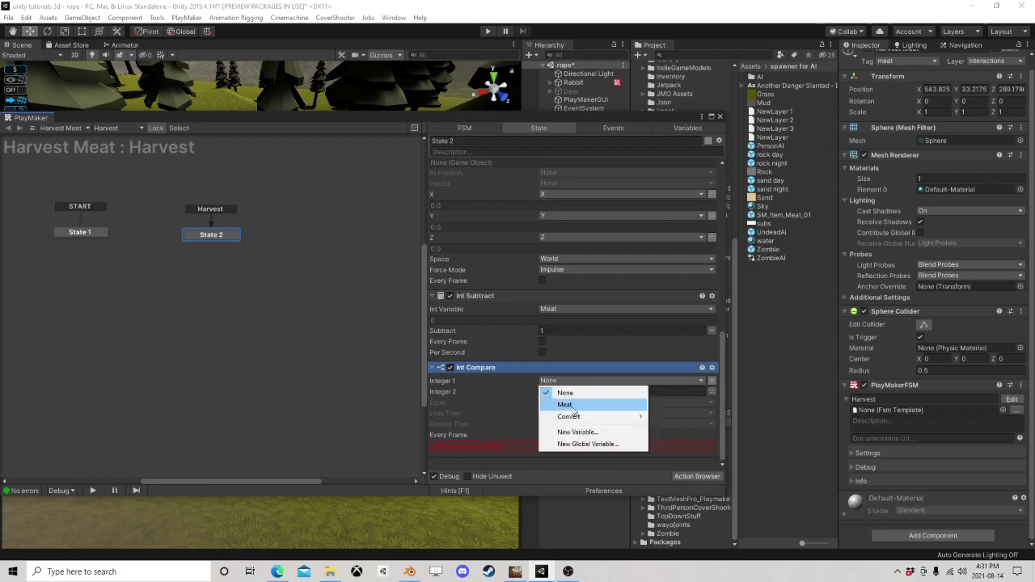
pyautogui.click(607, 403)
pyautogui.click(547, 413)
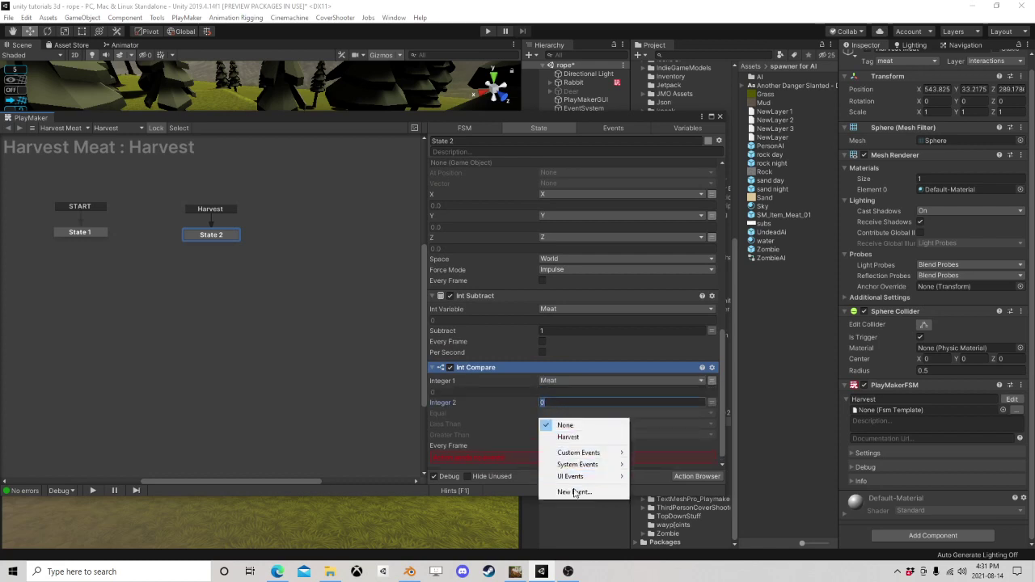
pyautogui.click(571, 491)
pyautogui.write('destroy')
pyautogui.press('Return')
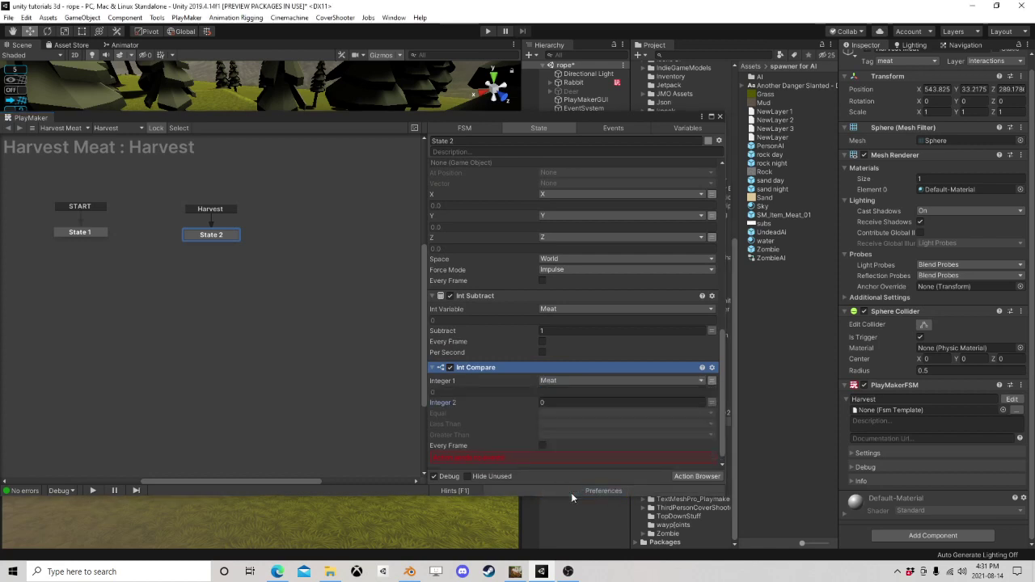
# Step: Add a new state beside State 2 and link State 2 to it with a destroy transition
pyautogui.rightClick(228, 243)
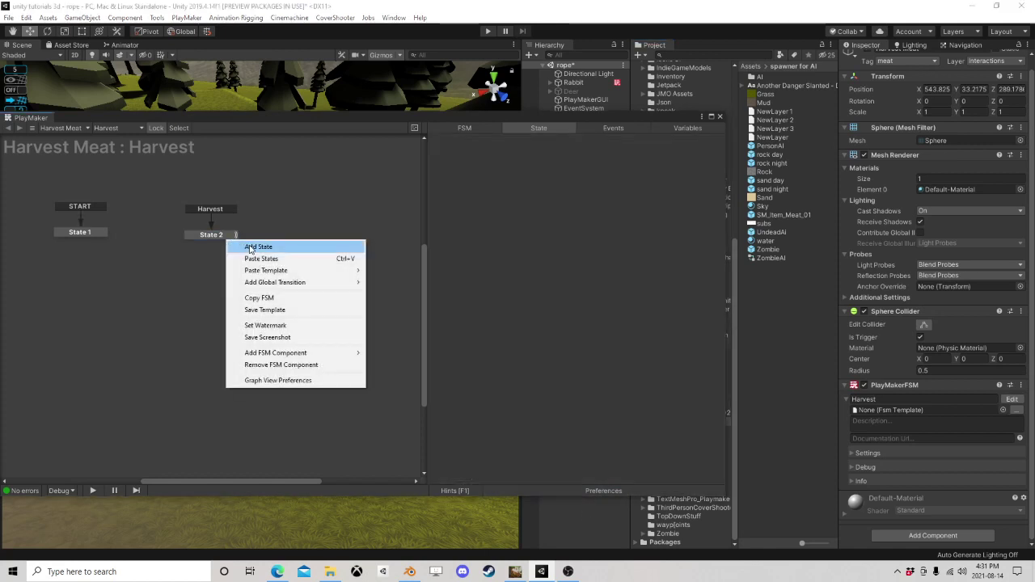
pyautogui.click(260, 247)
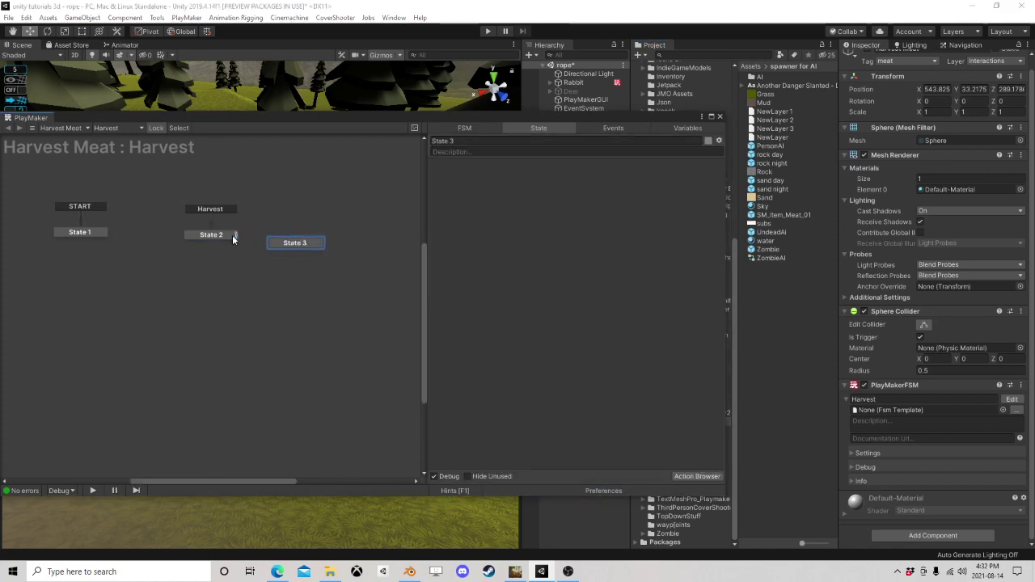
pyautogui.click(218, 237)
pyautogui.rightClick(218, 236)
pyautogui.moveTo(283, 243)
pyautogui.click(380, 253)
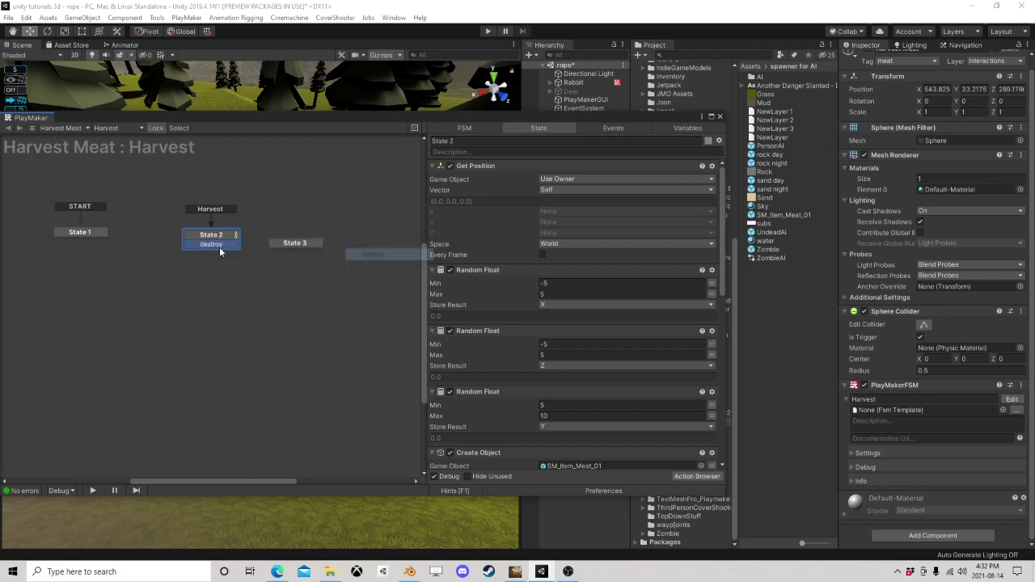
pyautogui.moveTo(215, 245); pyautogui.dragTo(295, 243)
# Step: Add a Destroy Self action to State 3
pyautogui.click(698, 476)
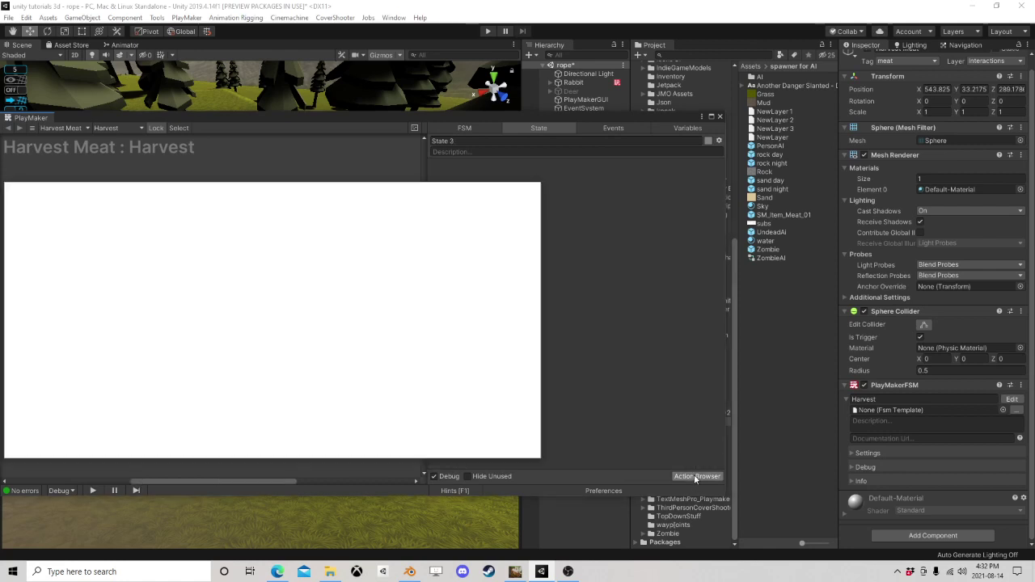
pyautogui.write('destr')
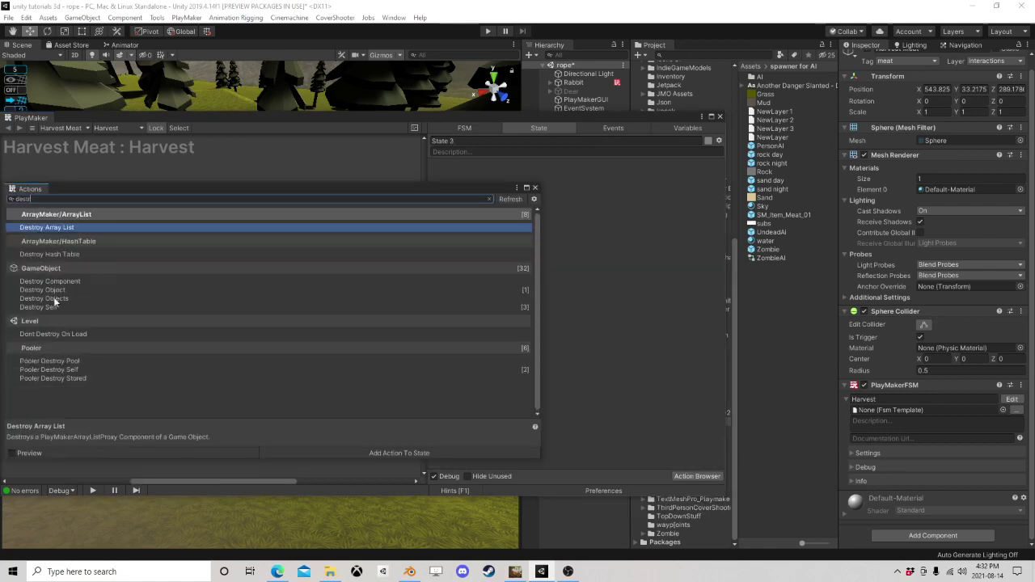
pyautogui.click(45, 307)
pyautogui.moveTo(45, 307); pyautogui.dragTo(605, 166)
pyautogui.click(535, 187)
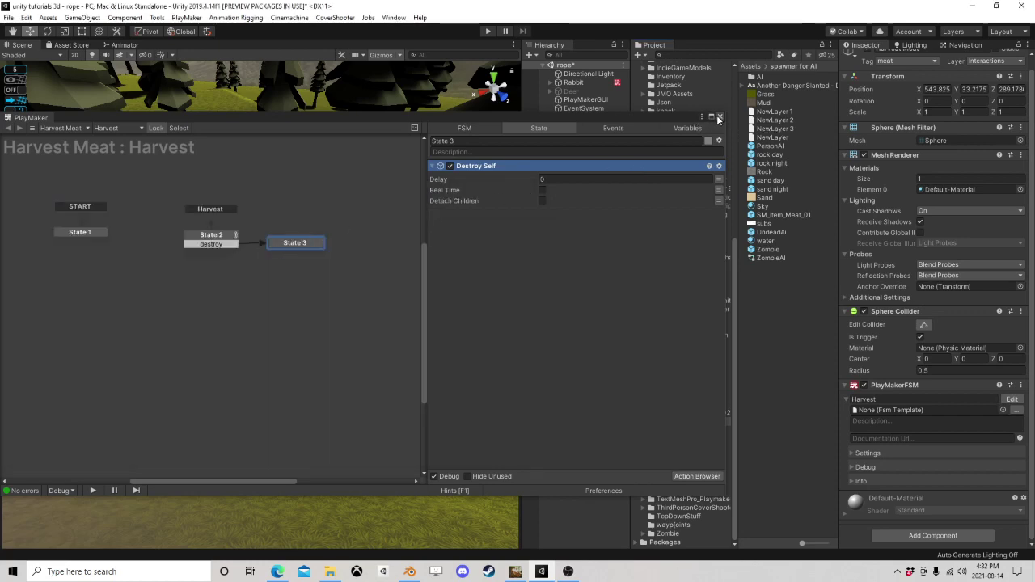
# Step: Save Harvest Meat as a prefab in the spawner for AI folder and delete it from the scene
pyautogui.click(720, 116)
pyautogui.moveTo(574, 186); pyautogui.dragTo(760, 293)
pyautogui.click(584, 186)
pyautogui.press('Delete')
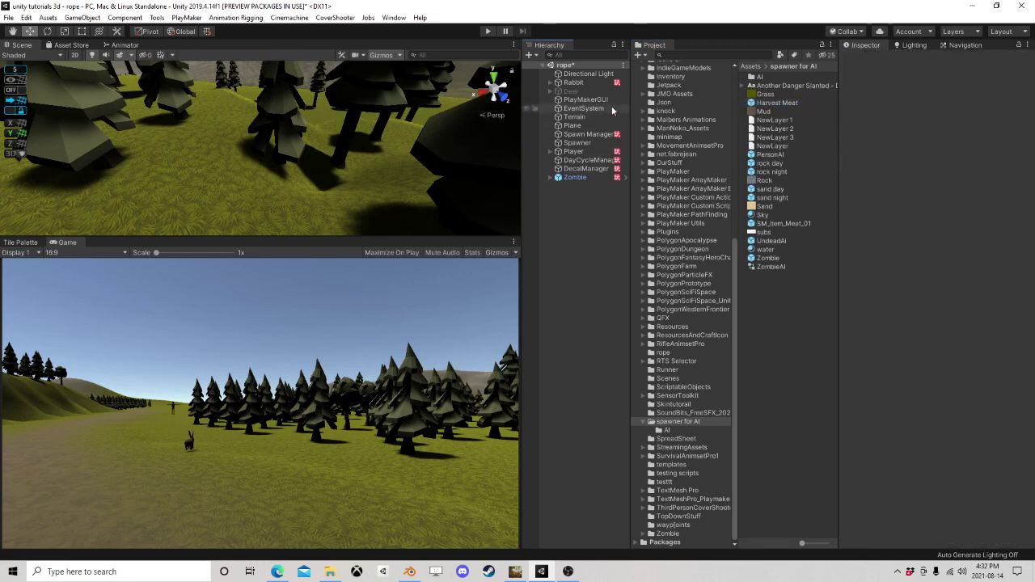
# Step: Open the Rabbit's Health FSM and select State 3, which follows the Dead transition
pyautogui.click(575, 83)
pyautogui.scroll(-10, 892, 280)
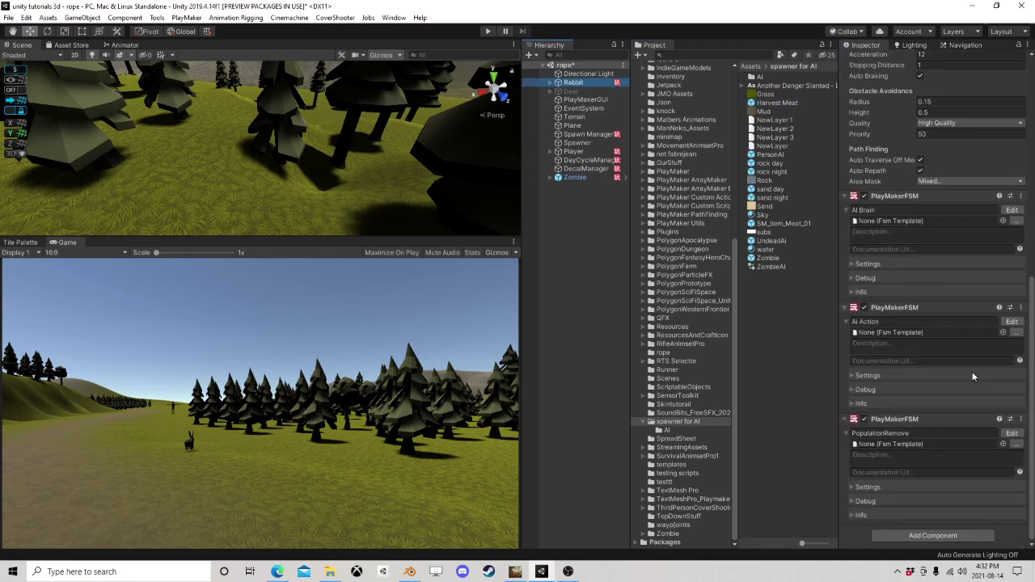
pyautogui.scroll(5, 959, 234)
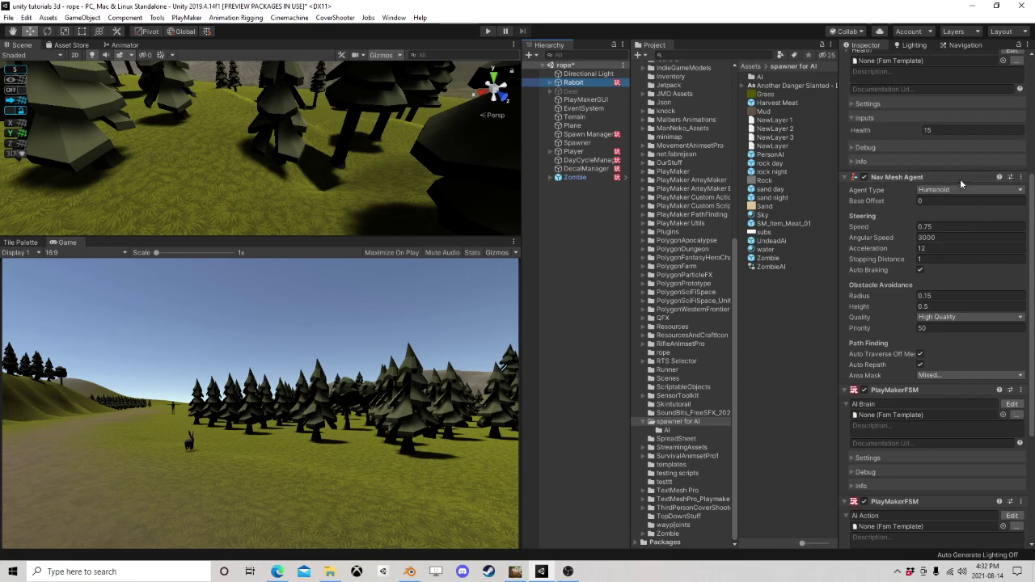
pyautogui.scroll(5, 962, 190)
pyautogui.click(1012, 244)
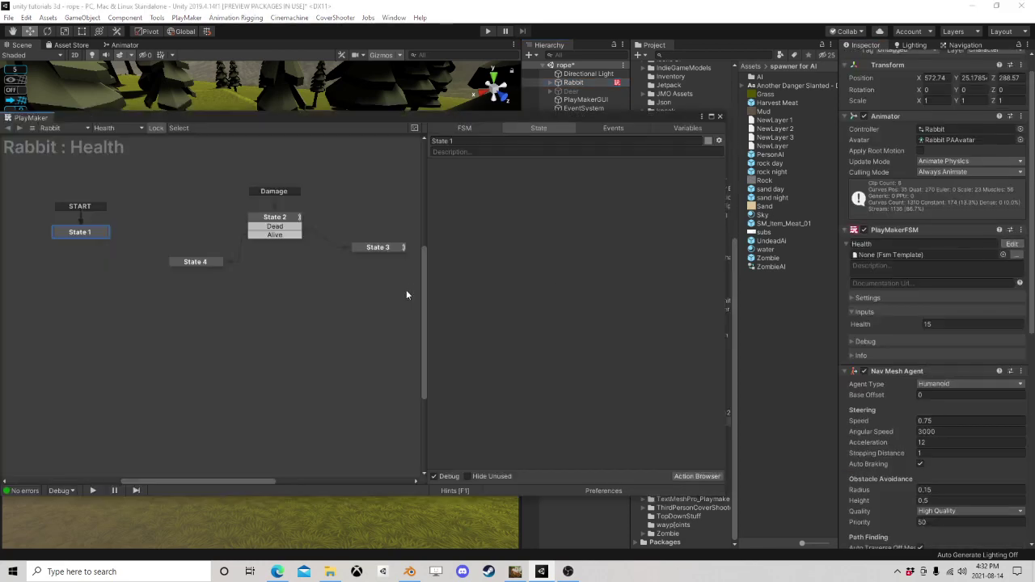
pyautogui.click(378, 248)
pyautogui.scroll(-2, 562, 305)
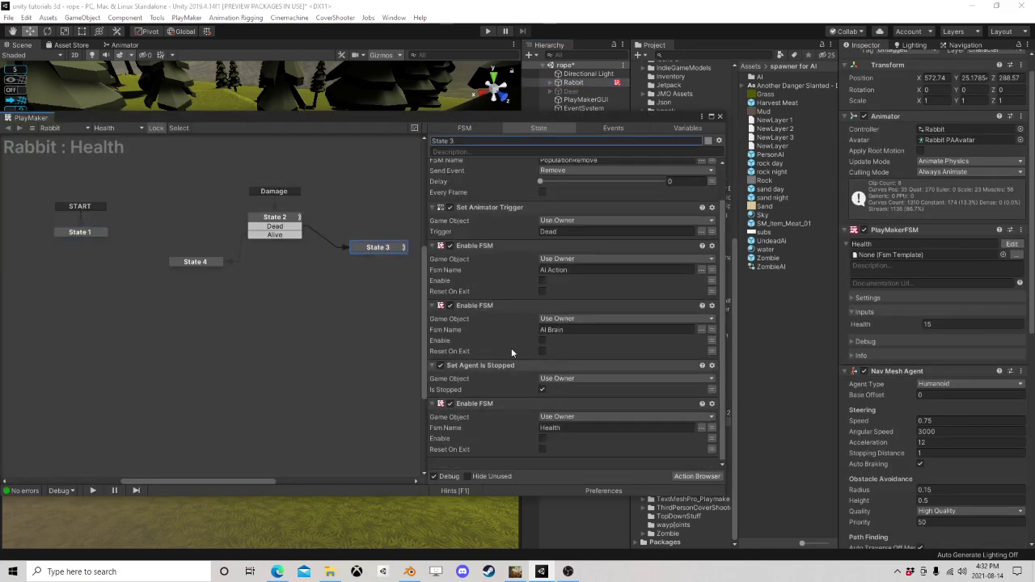
pyautogui.click(696, 476)
pyautogui.write('et')
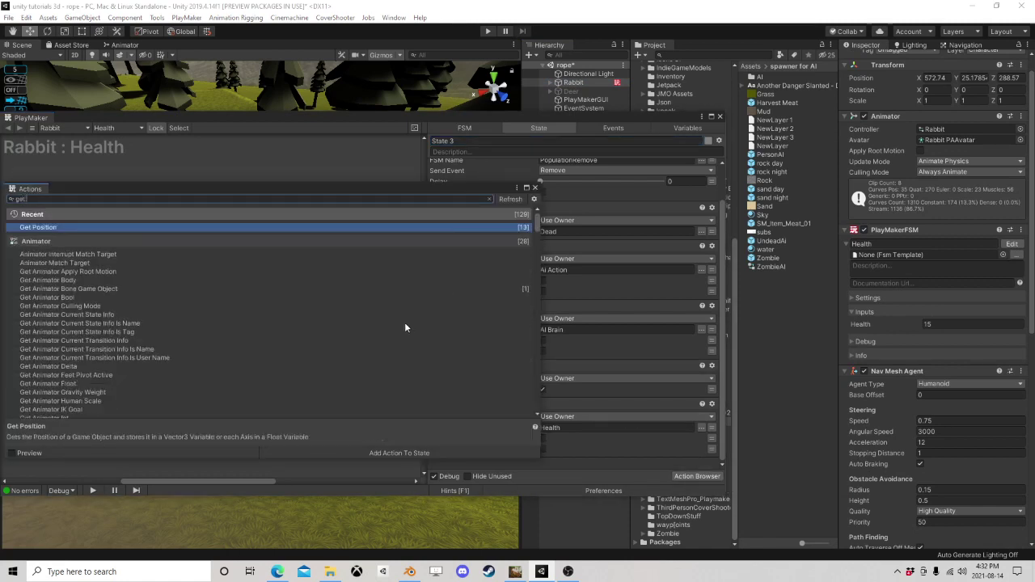
pyautogui.write(' po')
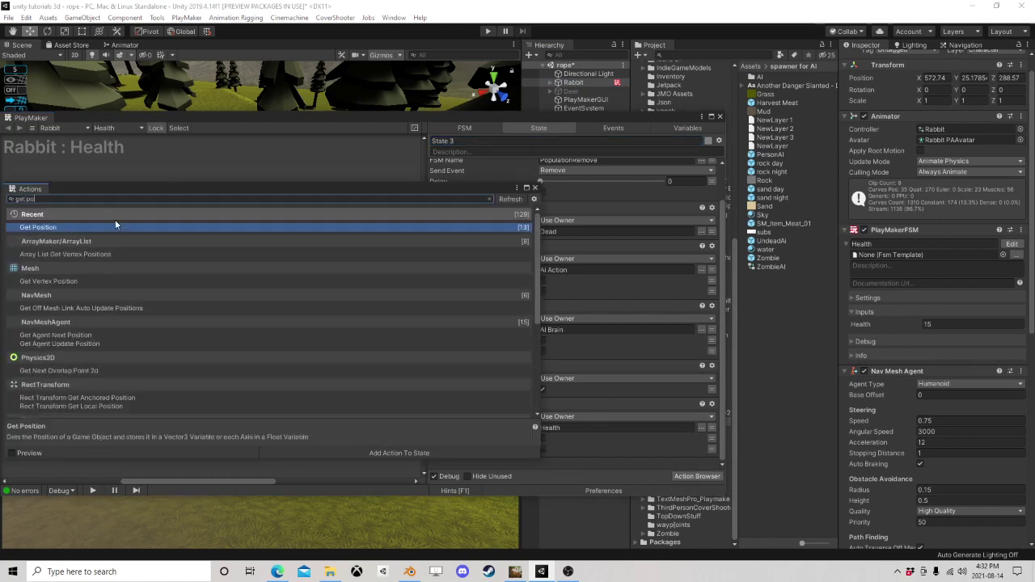
pyautogui.click(534, 187)
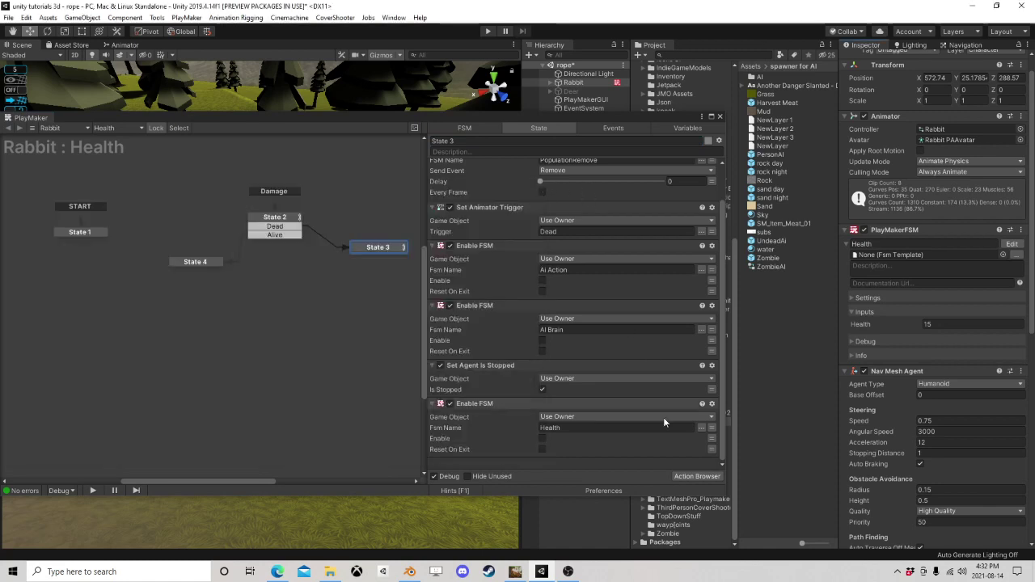
# Step: Add a Create Object action to State 3 and place it before the Enable FSM action for Health
pyautogui.click(693, 476)
pyautogui.write('create')
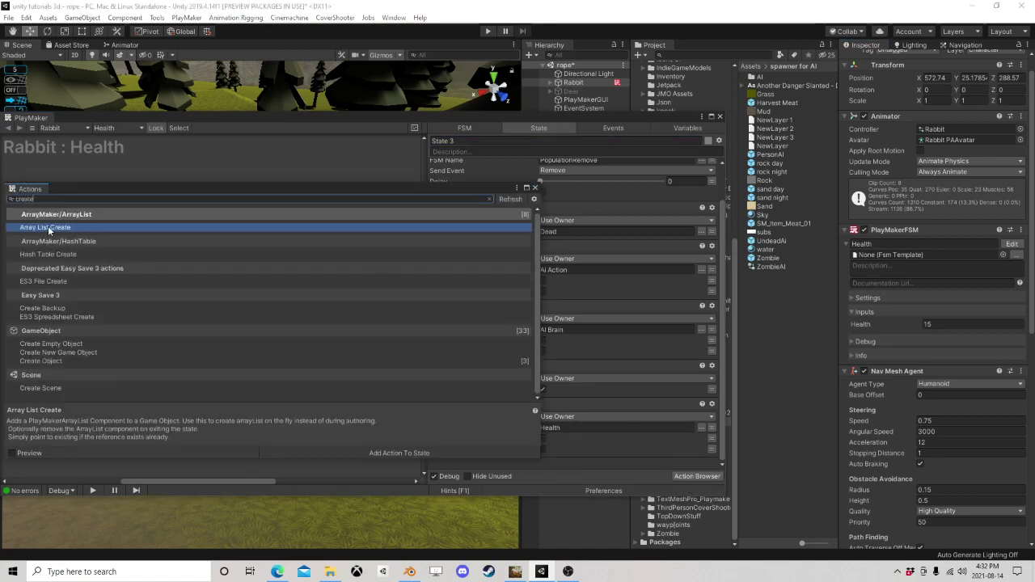
pyautogui.click(65, 361)
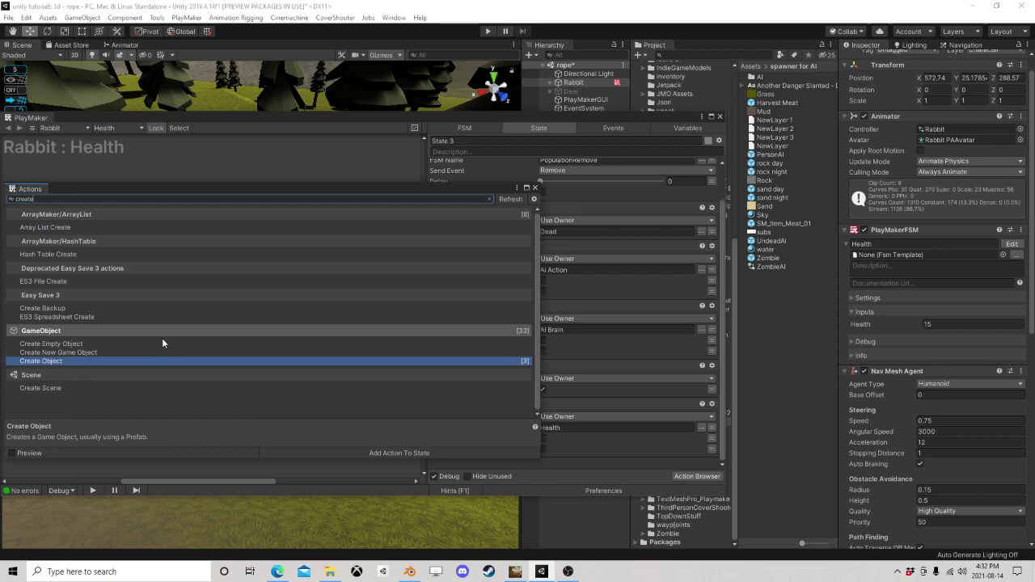
pyautogui.click(535, 187)
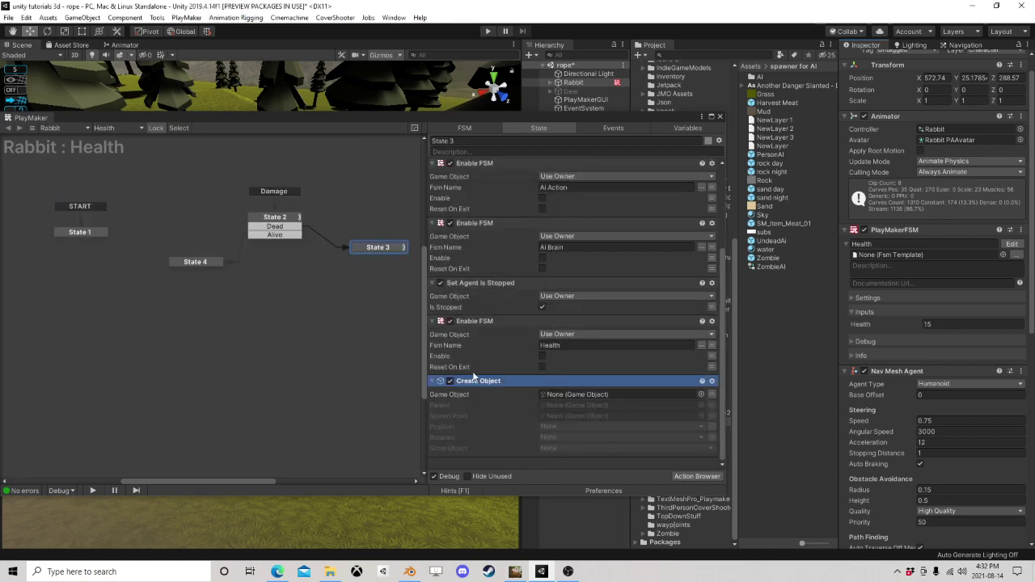
pyautogui.moveTo(474, 376); pyautogui.dragTo(496, 324)
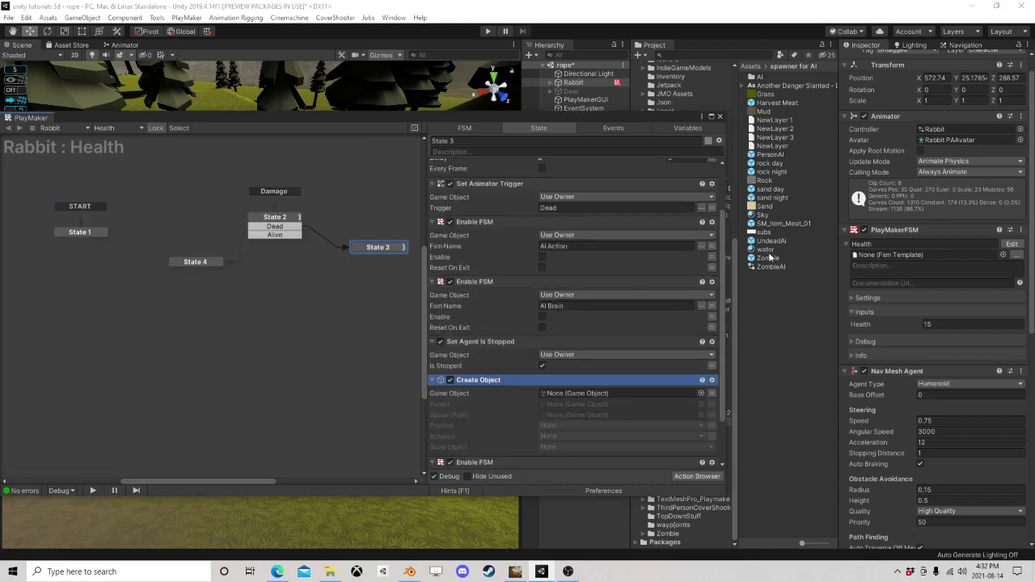
# Step: Set Create Object to spawn the Harvest Meat prefab with Rabbit as the spawn point
pyautogui.moveTo(678, 115); pyautogui.dragTo(544, 89)
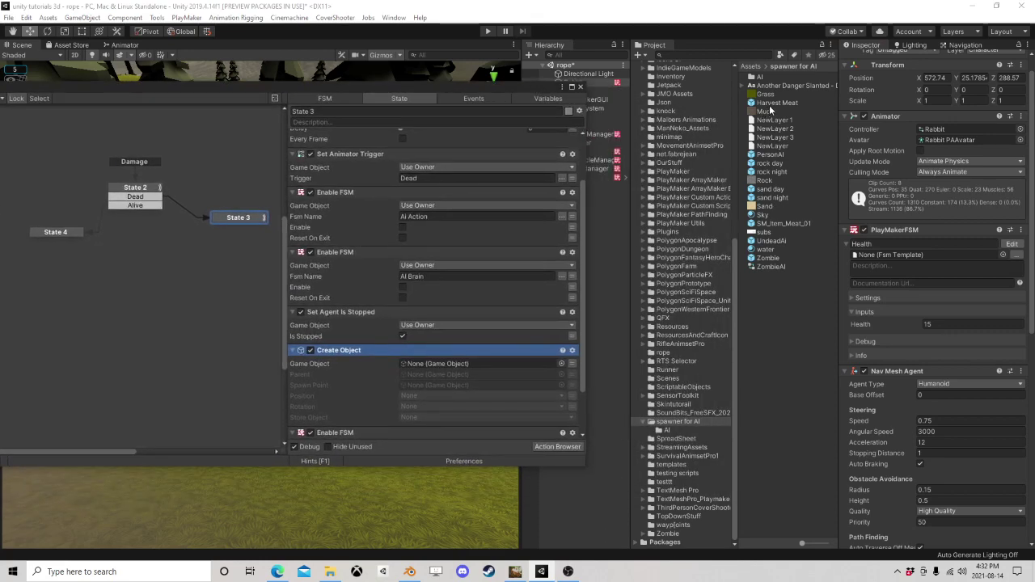
pyautogui.moveTo(771, 109); pyautogui.dragTo(428, 364)
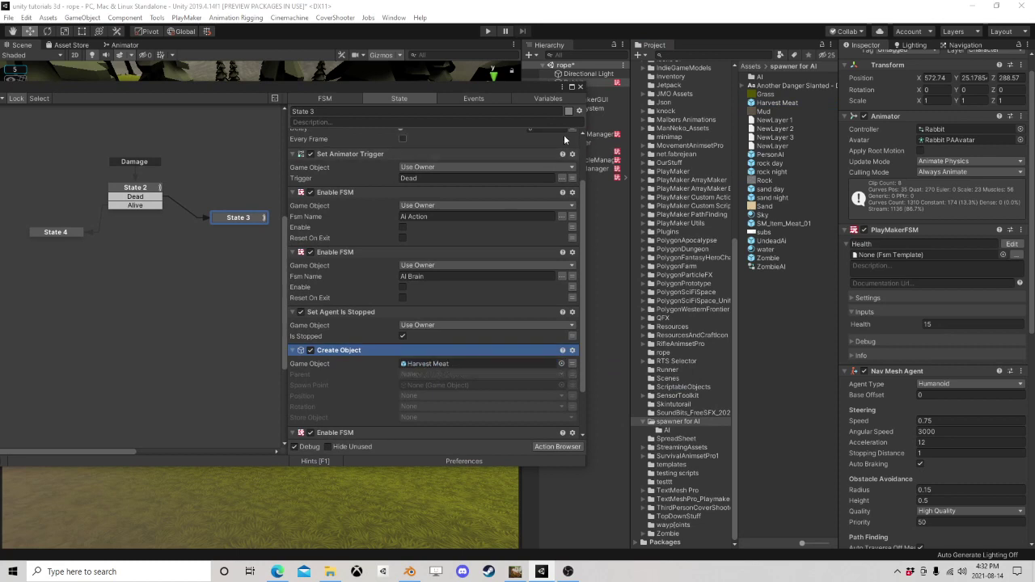
pyautogui.moveTo(517, 87); pyautogui.dragTo(445, 77)
pyautogui.moveTo(571, 83); pyautogui.dragTo(349, 377)
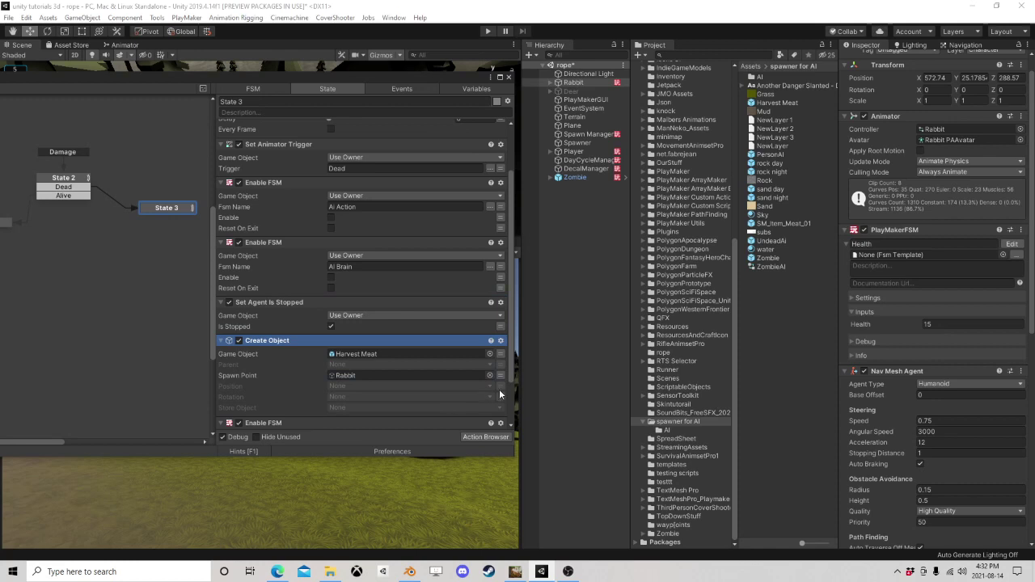
pyautogui.scroll(-3, 453, 383)
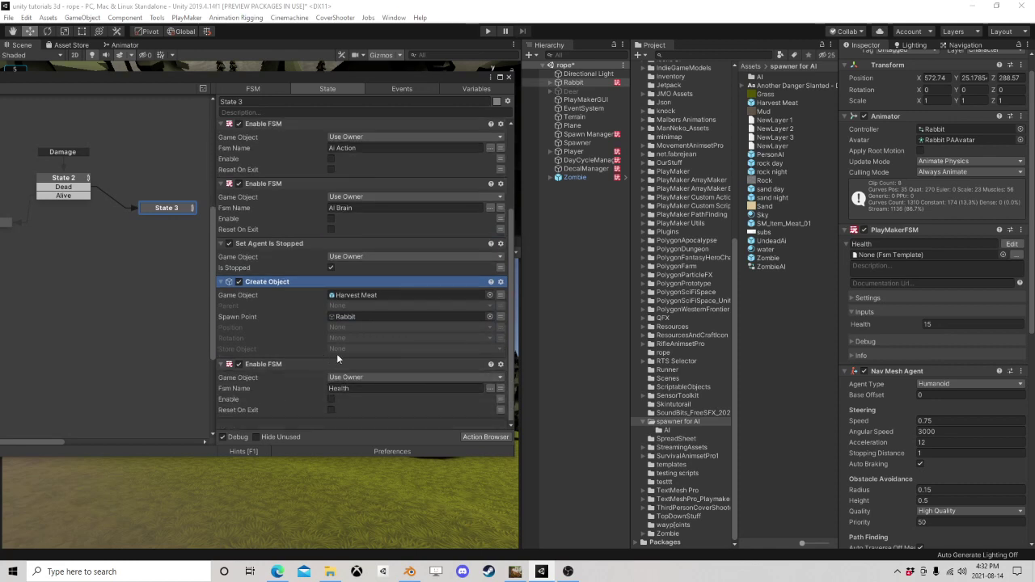
pyautogui.click(509, 77)
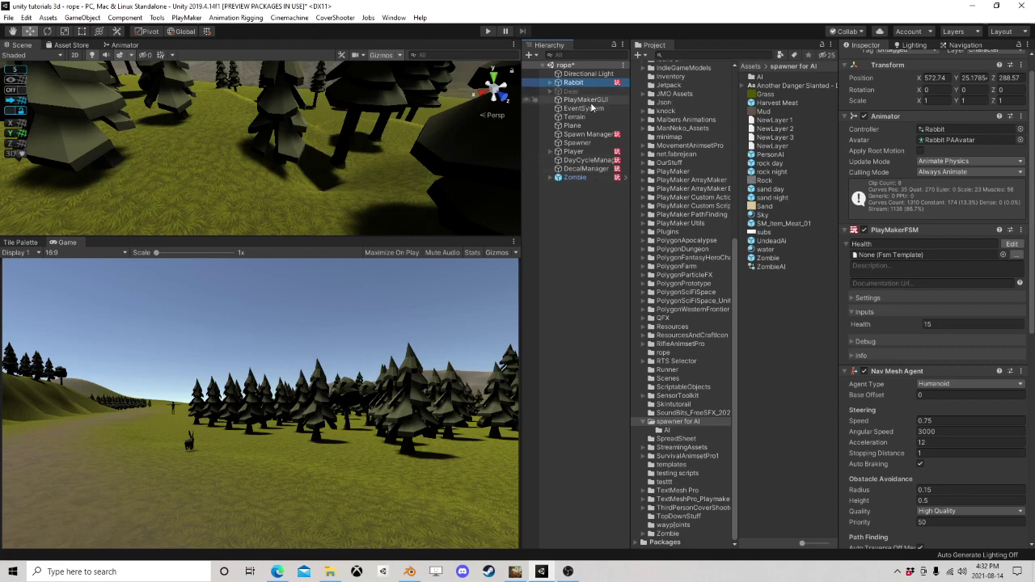
# Step: Open the Player's Shoot FSM and select State 2 with the Raycast 2 action
pyautogui.click(574, 151)
pyautogui.scroll(-5, 930, 267)
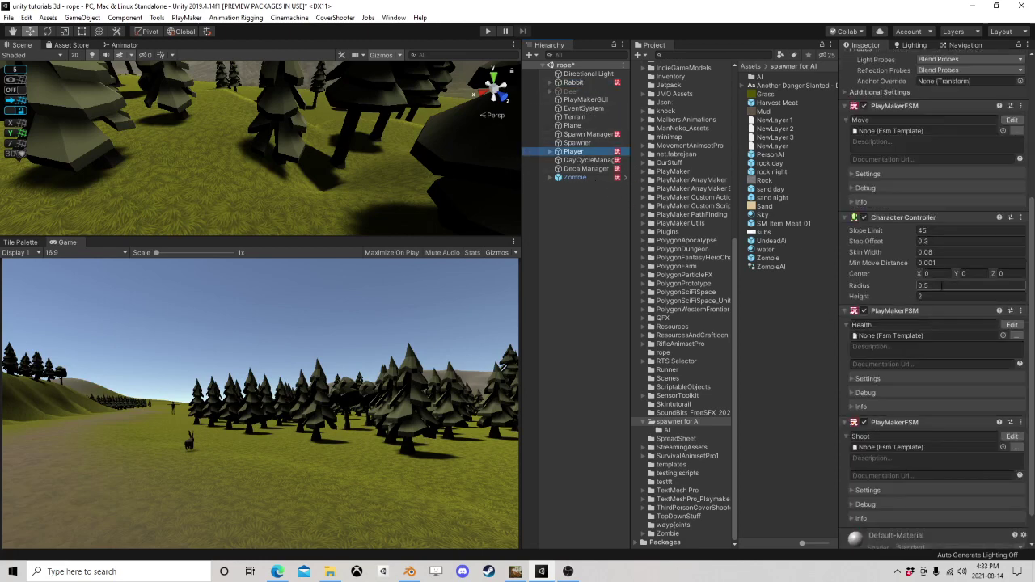
pyautogui.scroll(-1, 943, 286)
pyautogui.click(1012, 400)
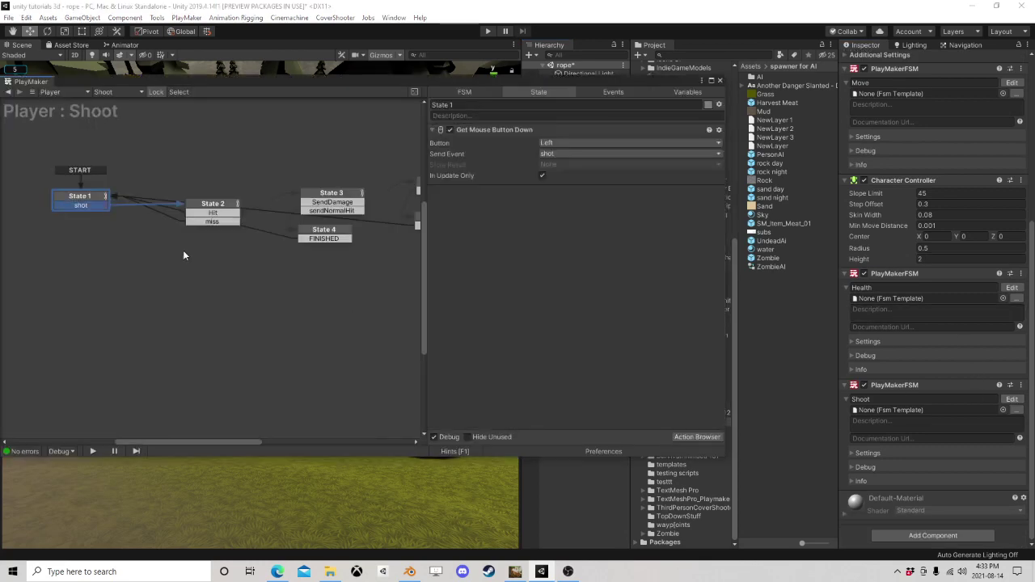
pyautogui.scroll(-1, 183, 256)
pyautogui.click(210, 214)
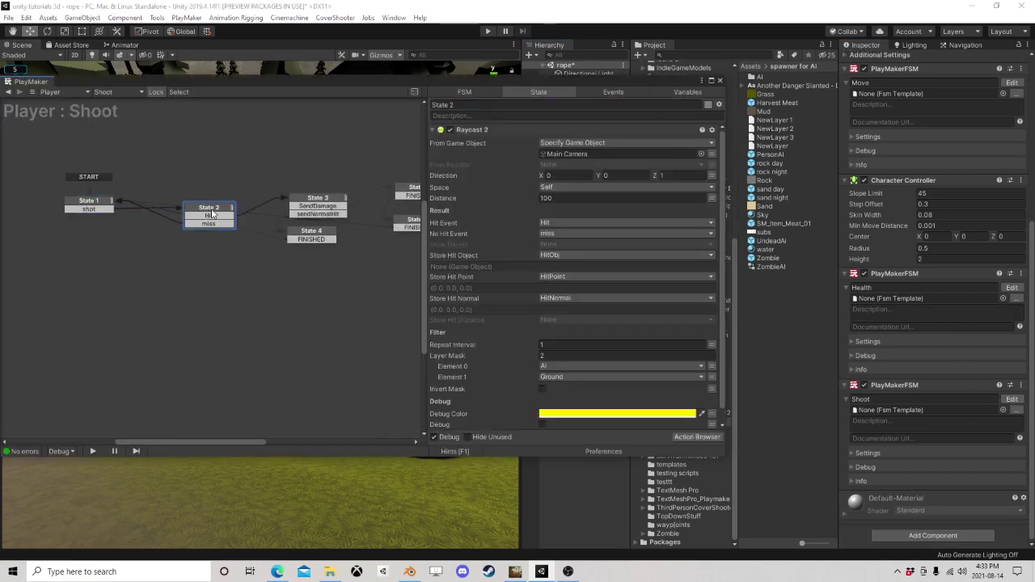
pyautogui.moveTo(196, 211); pyautogui.dragTo(253, 253, button='middle')
pyautogui.moveTo(264, 253); pyautogui.dragTo(245, 249)
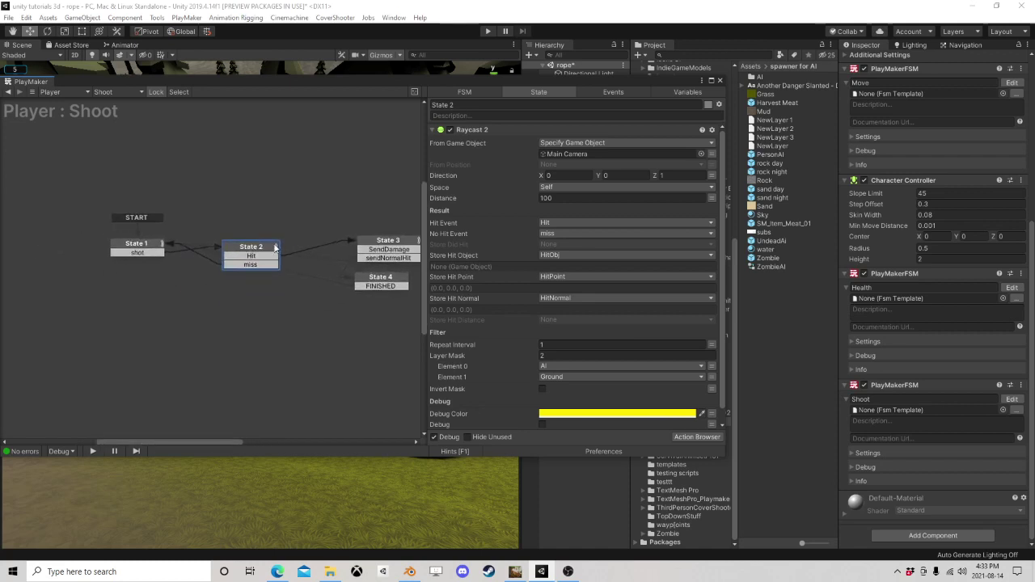
# Step: Expand Raycast 2's layer mask to 3 elements and set Element 2 to Interactions, matching the Harvest Meat prefab's layer
pyautogui.scroll(-1, 609, 360)
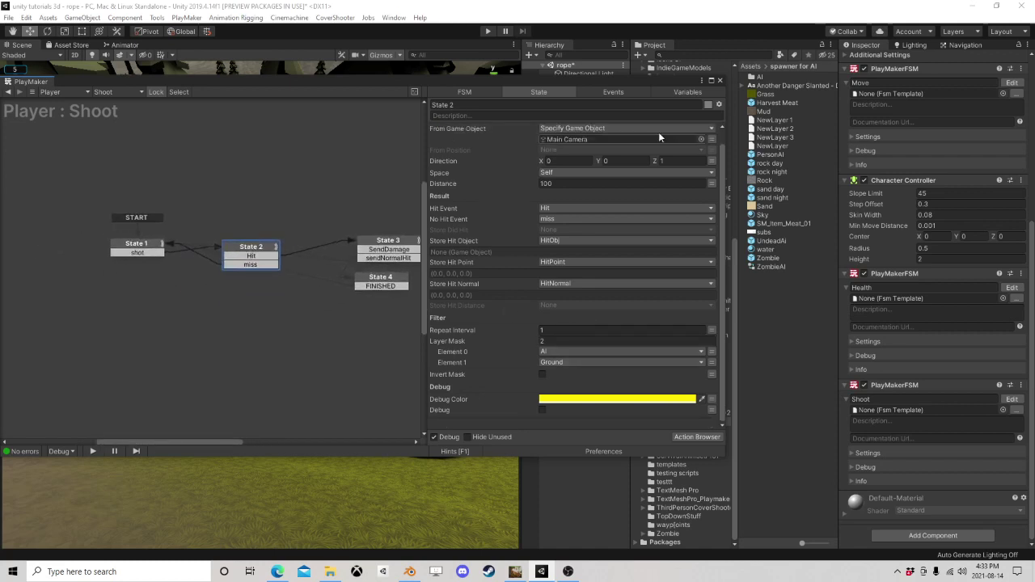
pyautogui.click(777, 103)
pyautogui.scroll(5, 888, 155)
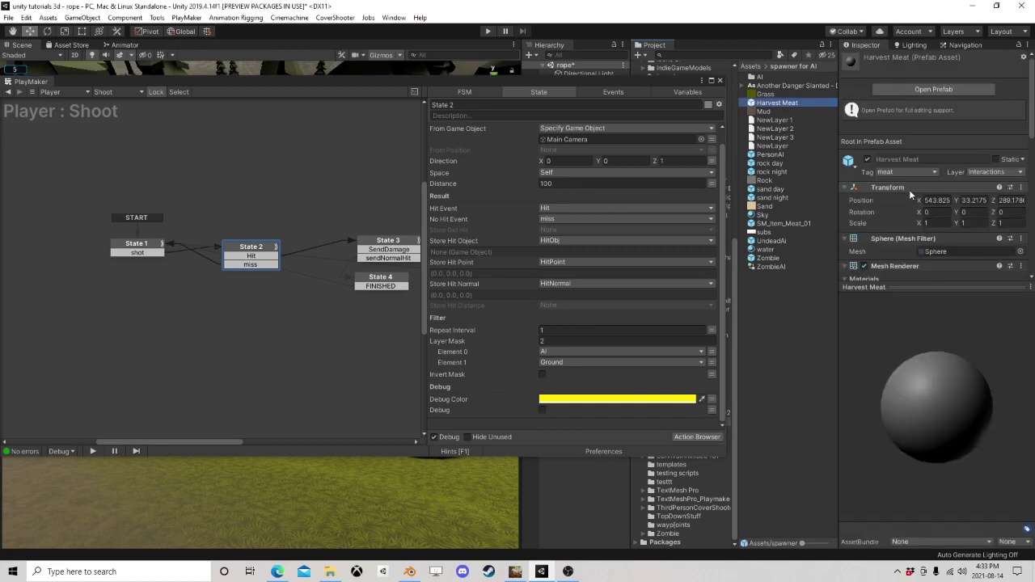
pyautogui.moveTo(941, 288); pyautogui.dragTo(941, 390)
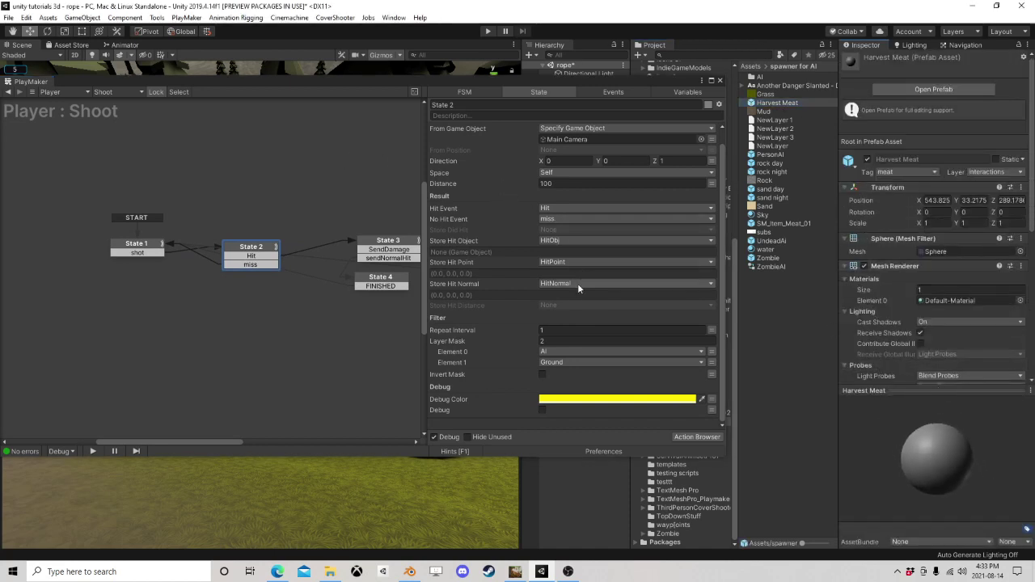
pyautogui.click(559, 341)
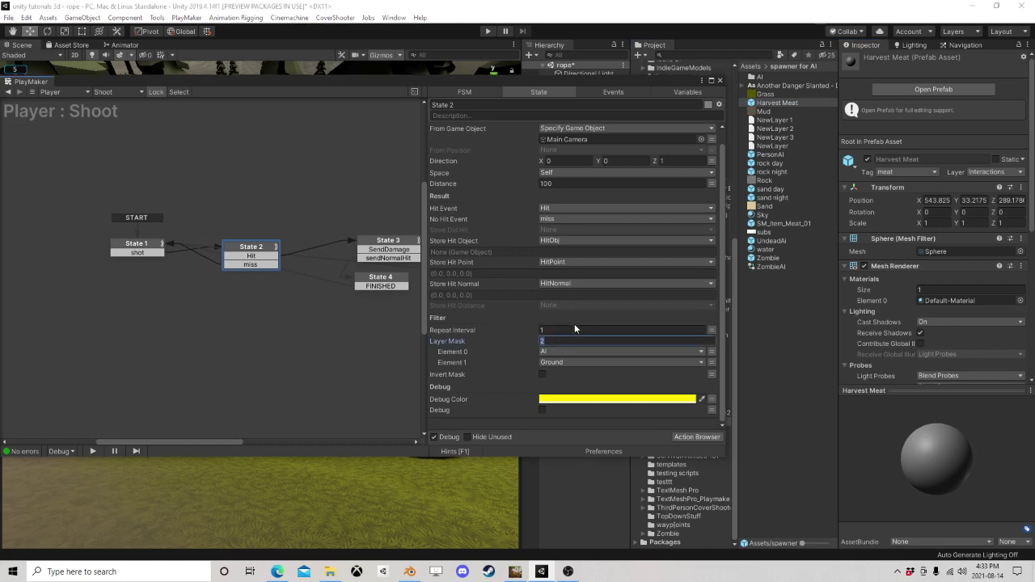
pyautogui.write('3')
pyautogui.click(559, 374)
pyautogui.click(574, 370)
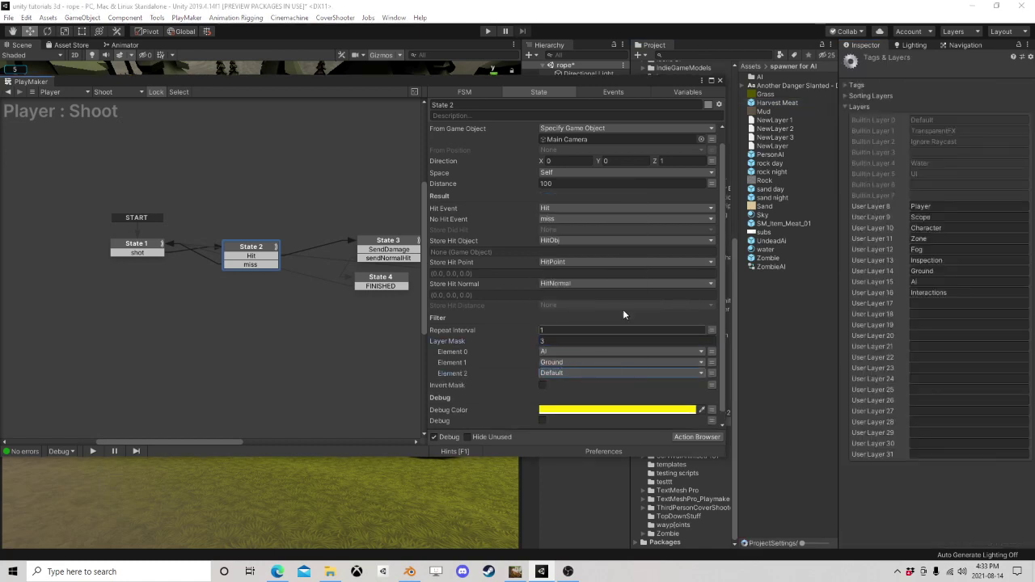
pyautogui.click(560, 375)
pyautogui.click(586, 355)
pyautogui.scroll(-1, 600, 353)
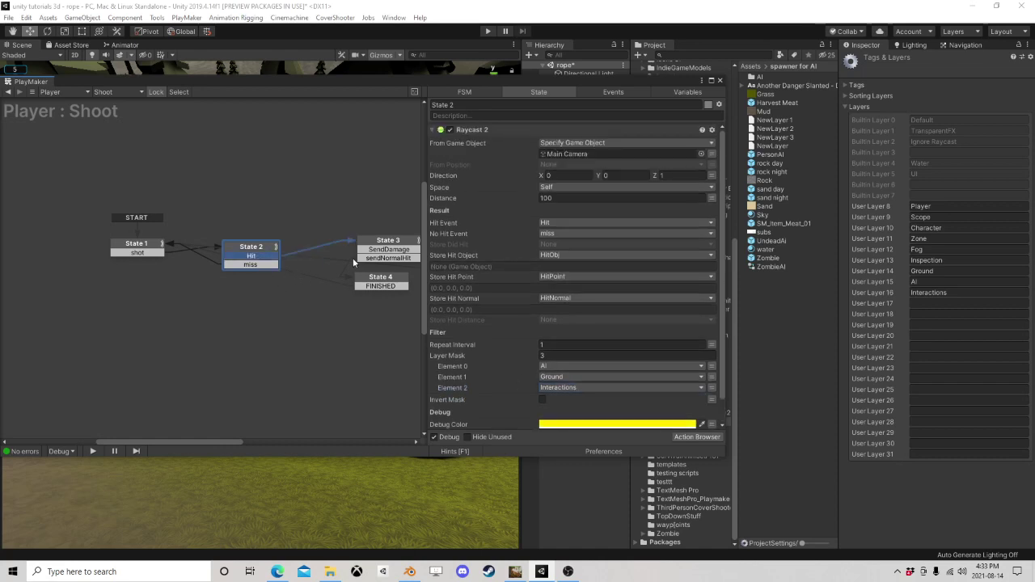
# Step: Open State 3 of the Shoot FSM and paste a copy of its String Compare action before the existing one
pyautogui.moveTo(385, 255); pyautogui.dragTo(261, 293, button='middle')
pyautogui.click(273, 281)
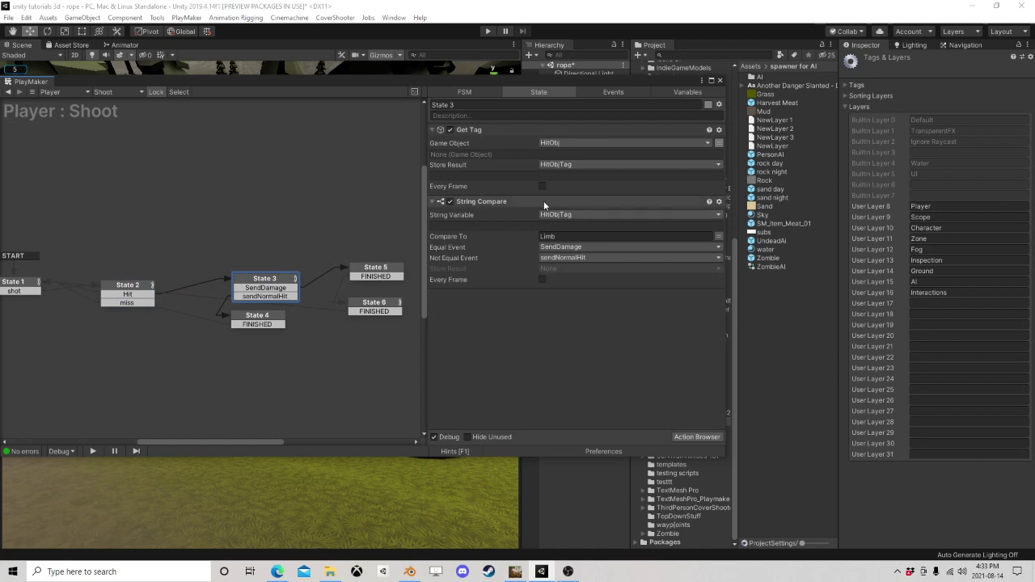
pyautogui.click(491, 206)
pyautogui.rightClick(490, 204)
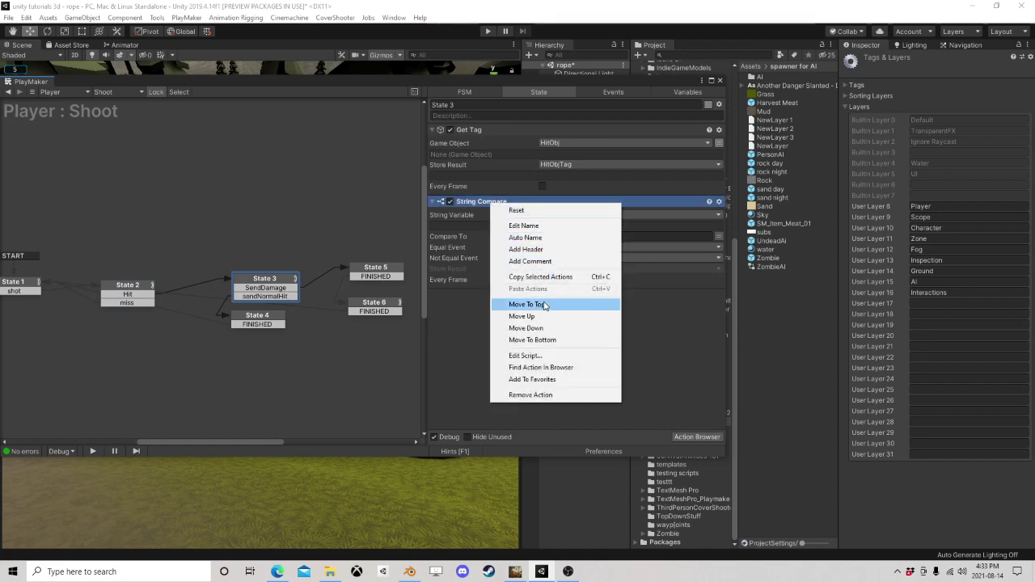
pyautogui.click(554, 279)
pyautogui.rightClick(474, 204)
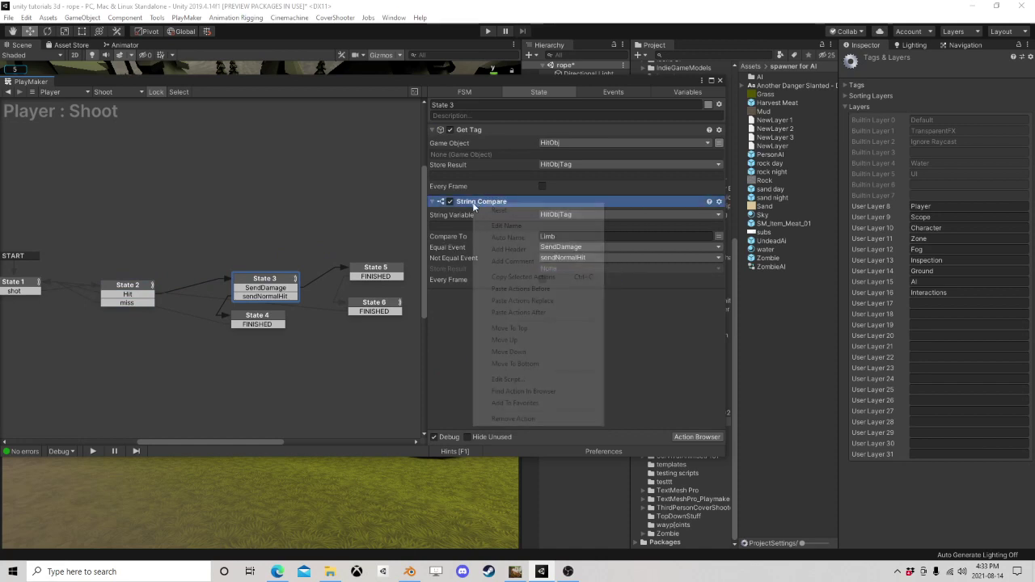
pyautogui.click(521, 289)
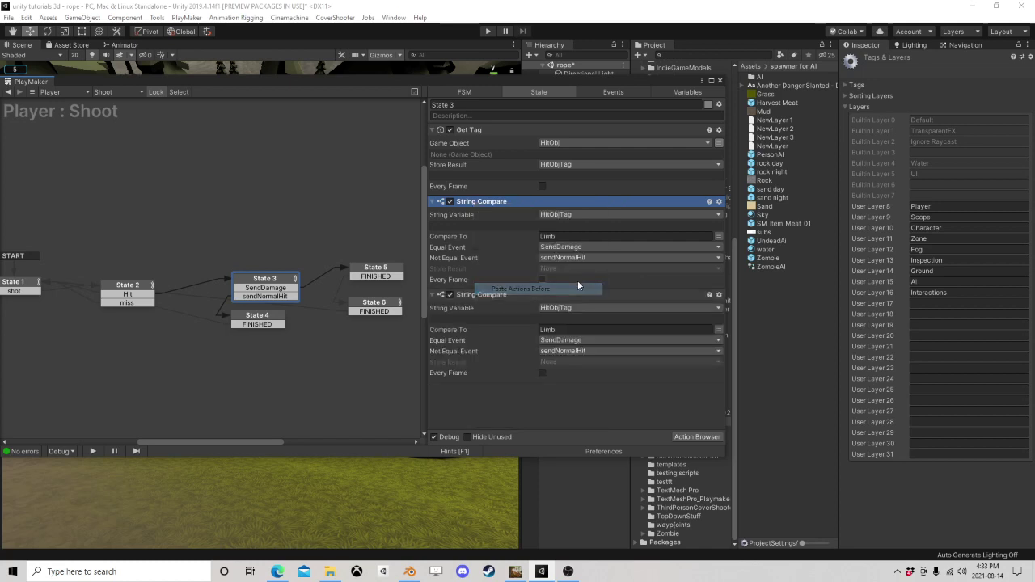
# Step: Set the first String Compare to compare against meat and check this against the Harvest Meat prefab's tag
pyautogui.click(570, 236)
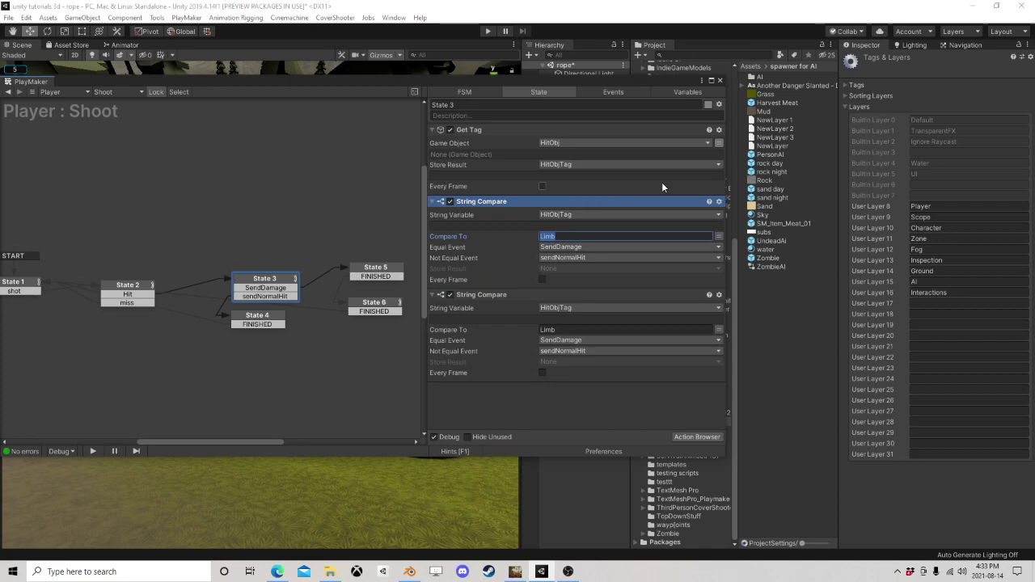
pyautogui.write('meat')
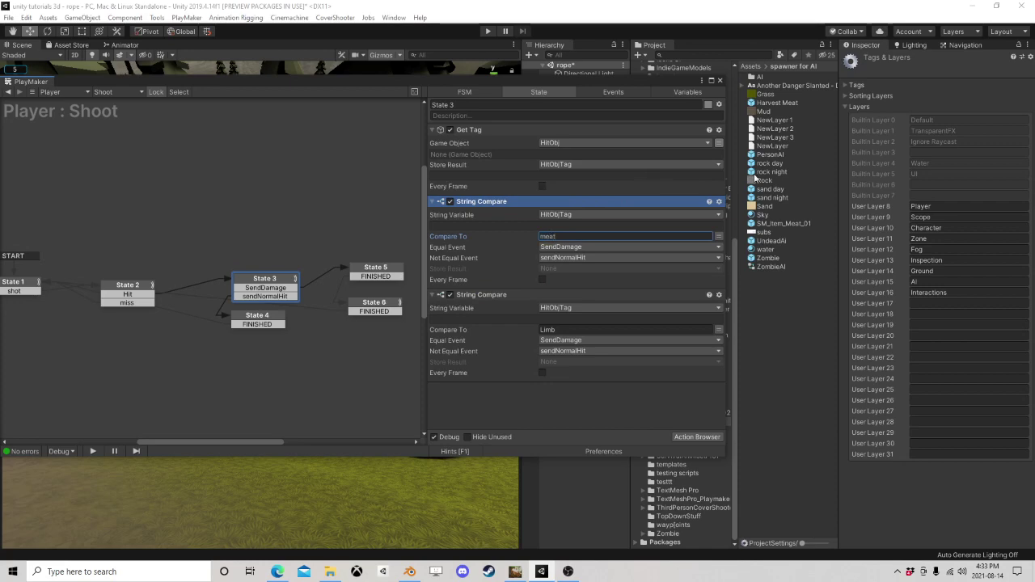
pyautogui.moveTo(675, 79); pyautogui.dragTo(568, 73)
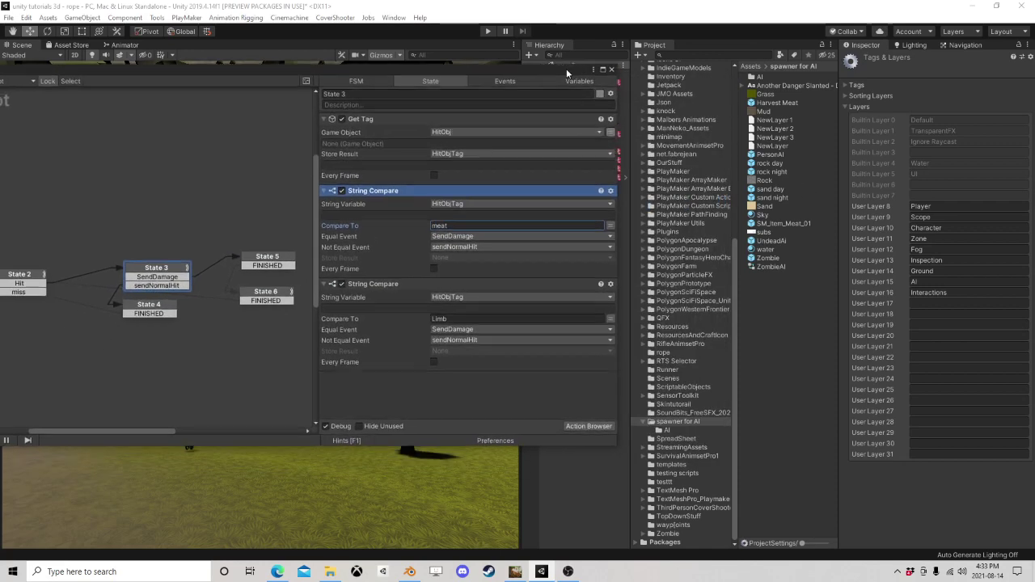
pyautogui.click(778, 102)
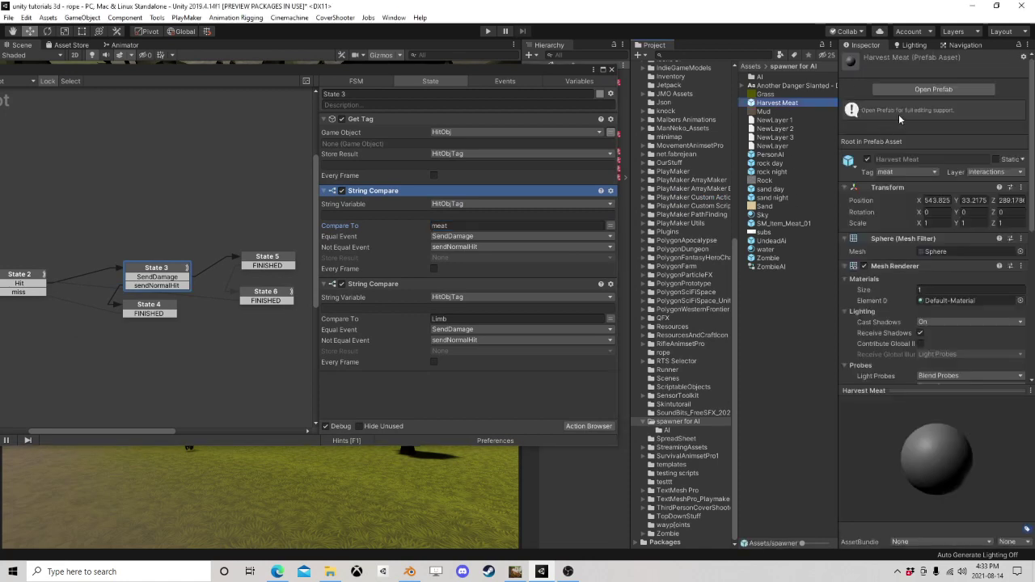
# Step: Assign a new event named harvest as the first String Compare's equal event and clear its not-equal event
pyautogui.click(457, 247)
pyautogui.click(461, 386)
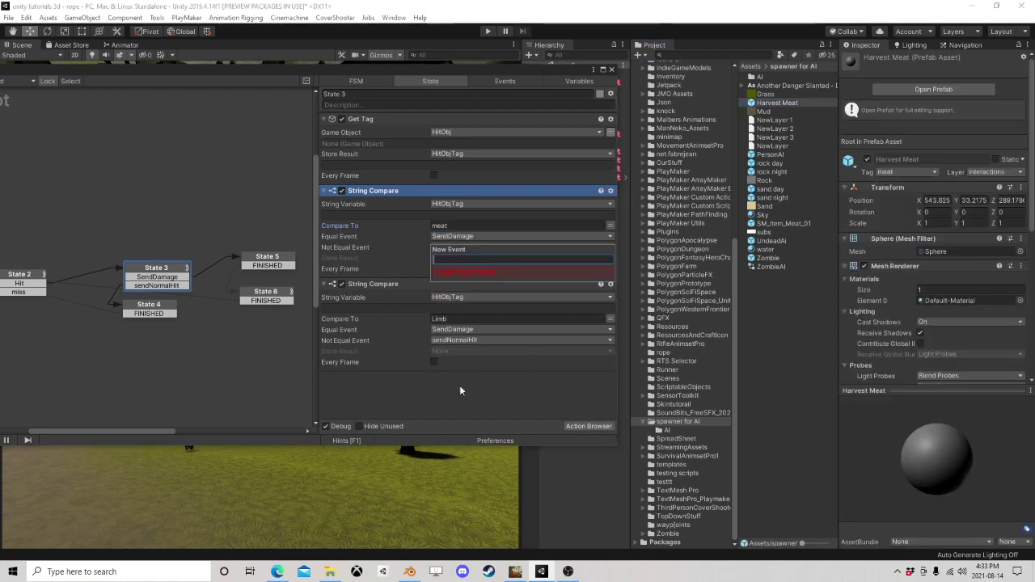
pyautogui.write('harvest')
pyautogui.press('Return')
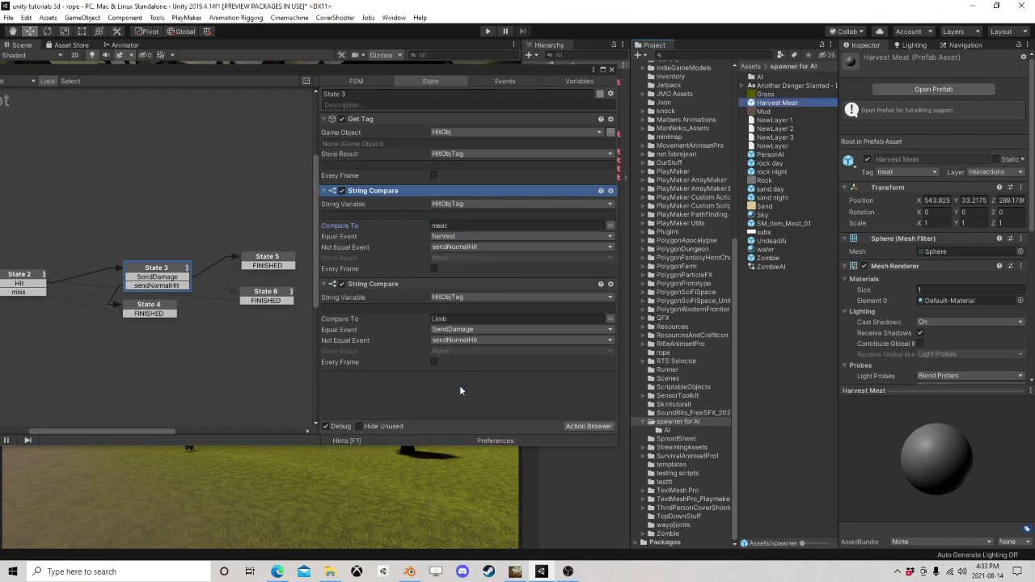
pyautogui.click(461, 247)
pyautogui.click(460, 261)
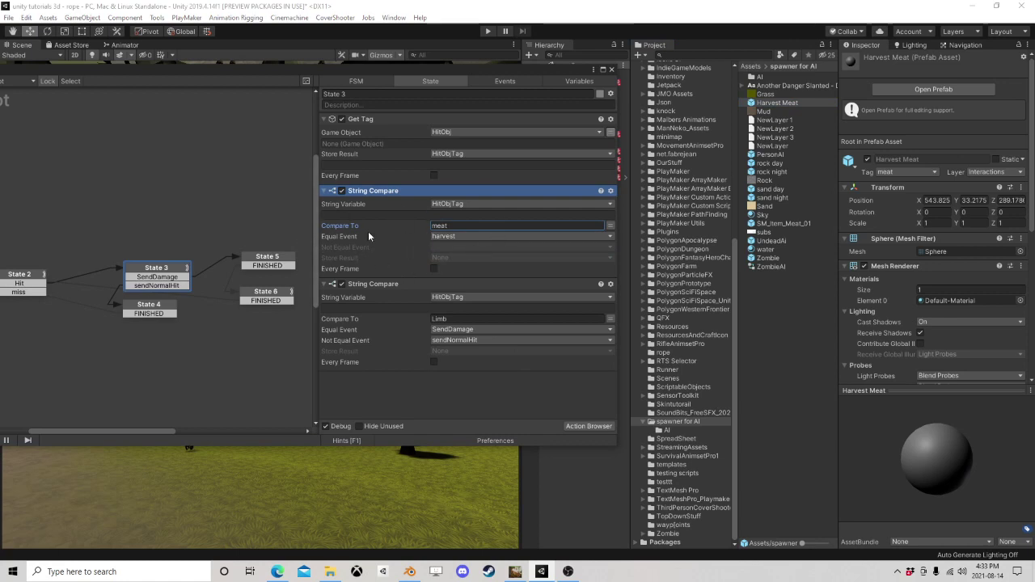
# Step: Add a harvest transition to State 3 and connect it to a new state below State 4
pyautogui.moveTo(183, 283); pyautogui.dragTo(173, 250)
pyautogui.rightClick(173, 250)
pyautogui.moveTo(242, 255)
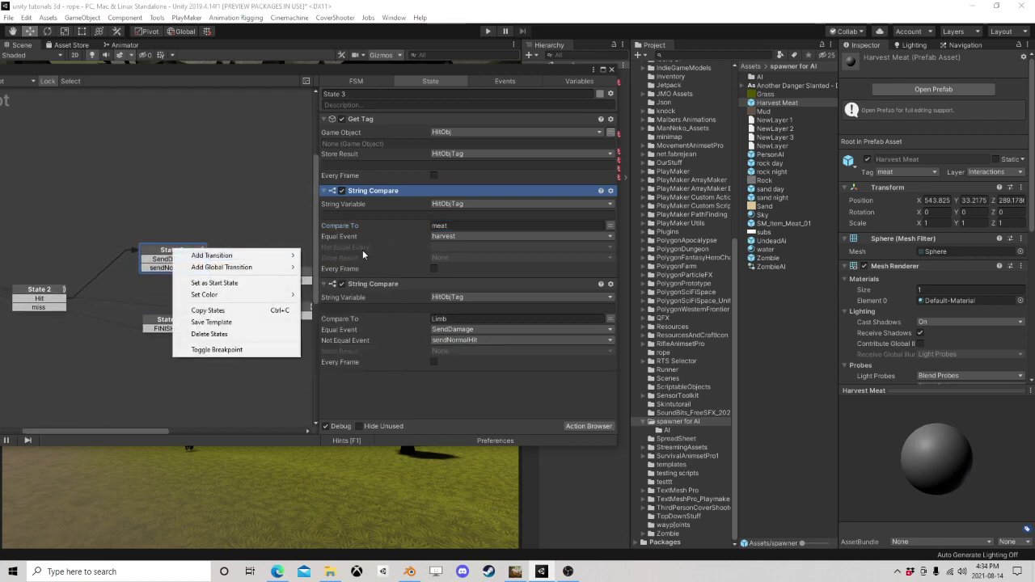
pyautogui.click(327, 338)
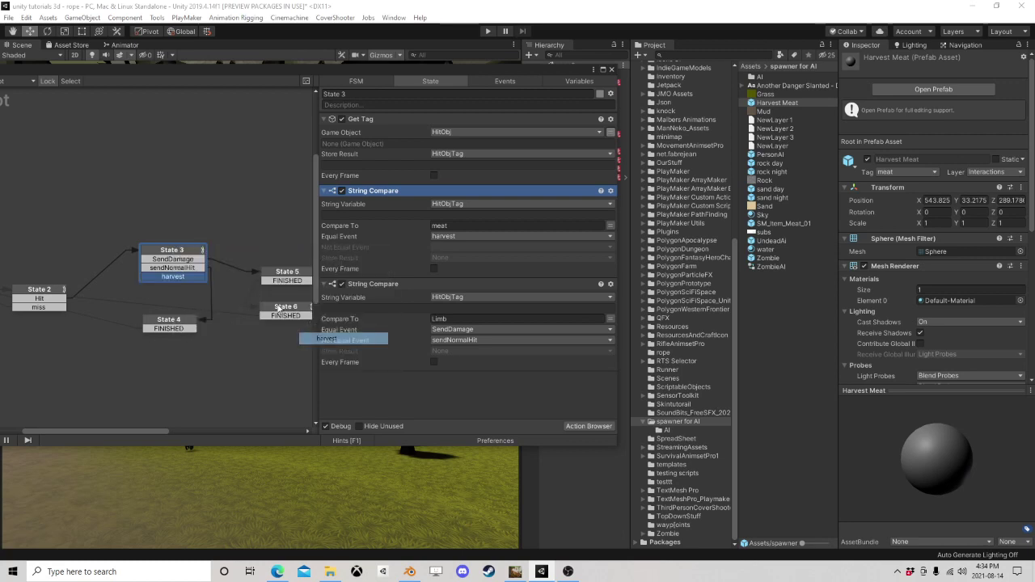
pyautogui.moveTo(191, 278); pyautogui.dragTo(167, 359)
# Step: Add a Send Event action to State 7
pyautogui.click(580, 427)
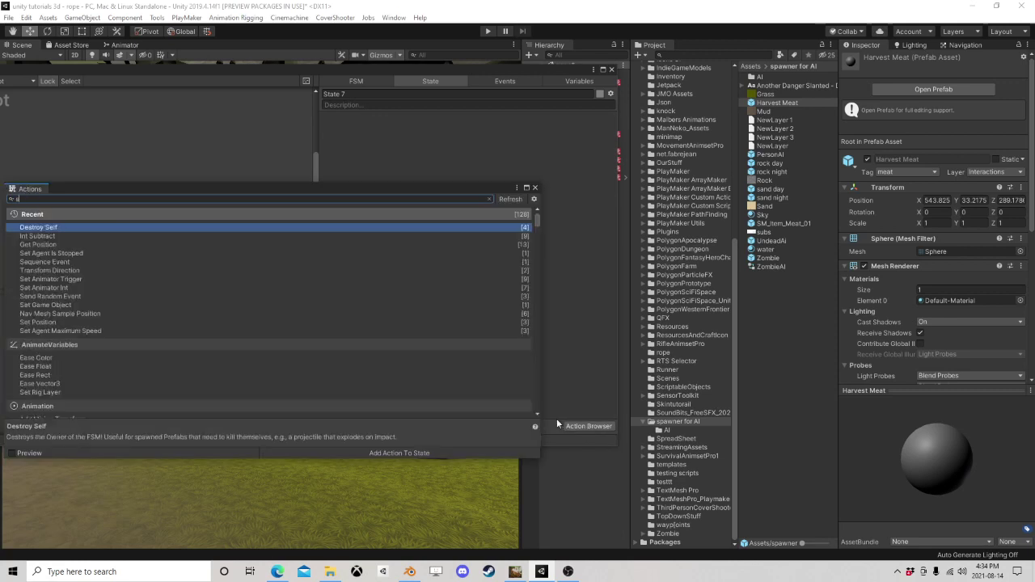
pyautogui.write('send eve')
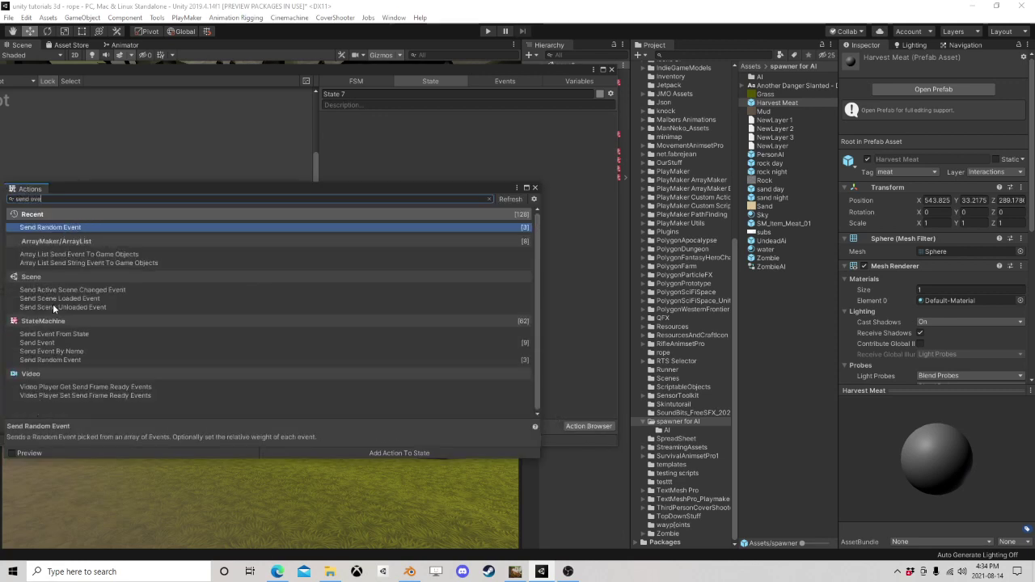
pyautogui.doubleClick(52, 343)
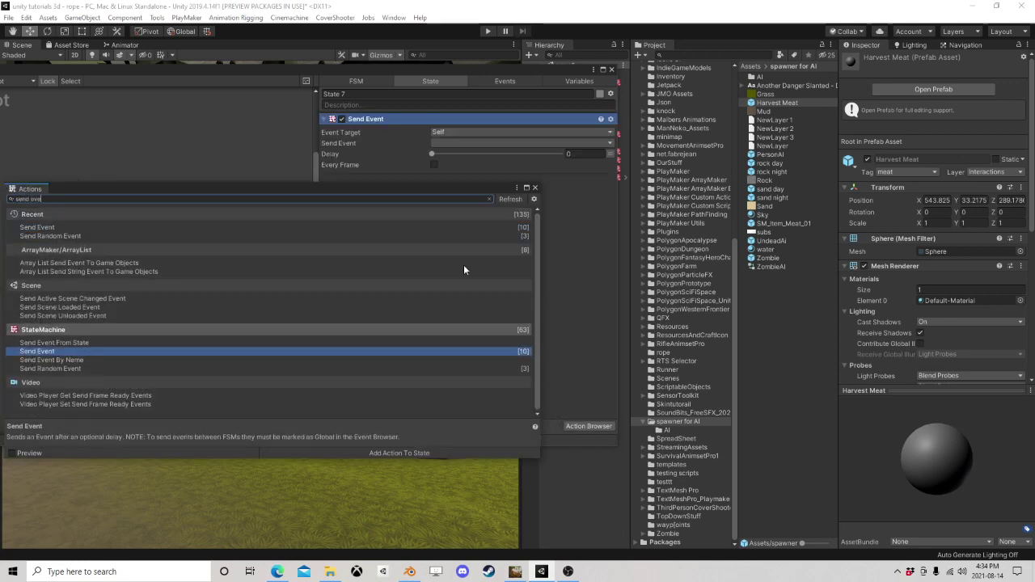
pyautogui.click(535, 188)
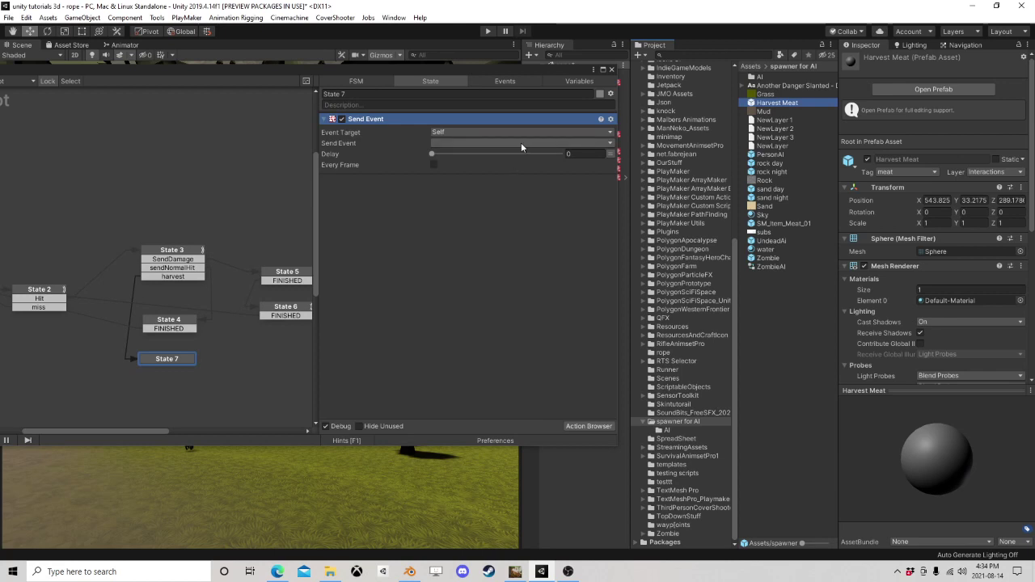
# Step: Set Send Event to target a Game Object FSM, specifying Harvest Meat with FSM name Harvest and event Harvest
pyautogui.click(456, 132)
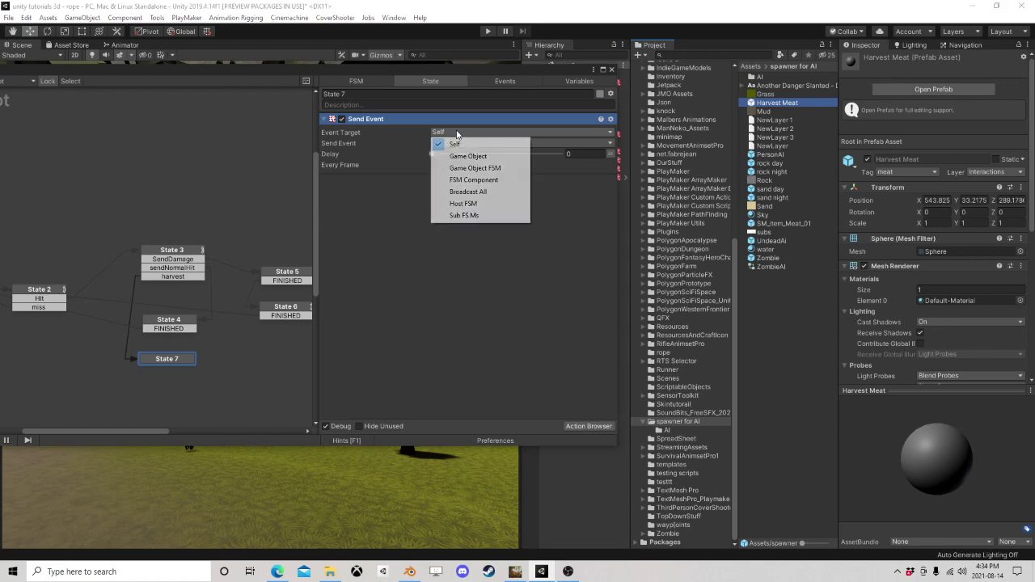
pyautogui.click(495, 168)
pyautogui.click(558, 143)
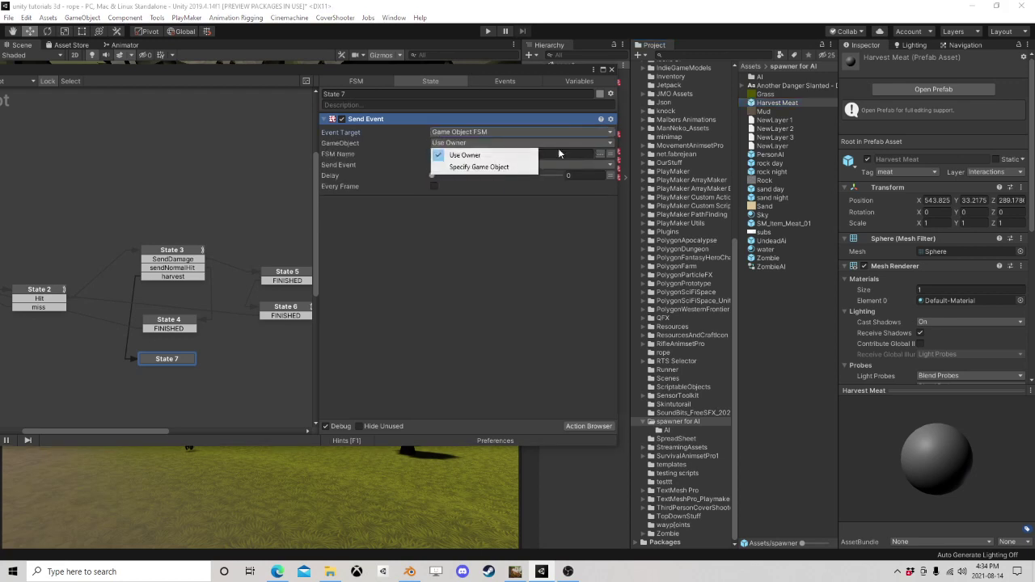
pyautogui.click(478, 165)
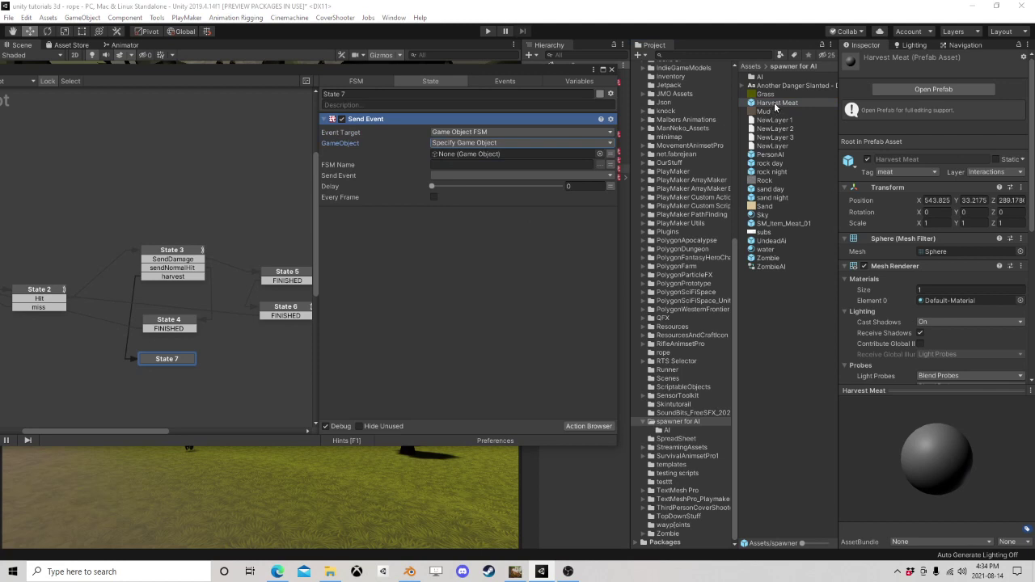
pyautogui.moveTo(774, 102); pyautogui.dragTo(510, 156)
pyautogui.click(611, 165)
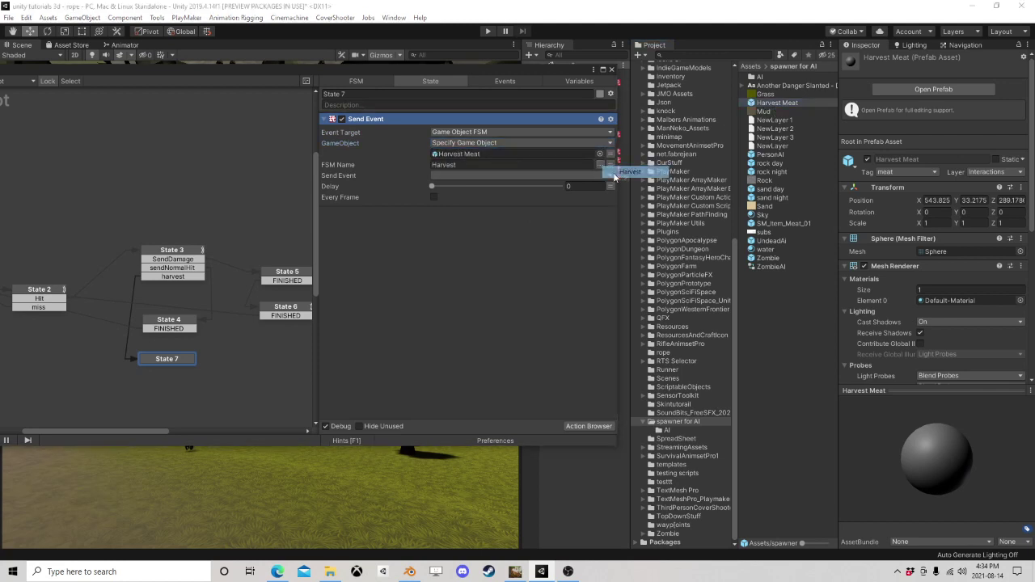
pyautogui.click(576, 176)
pyautogui.click(462, 199)
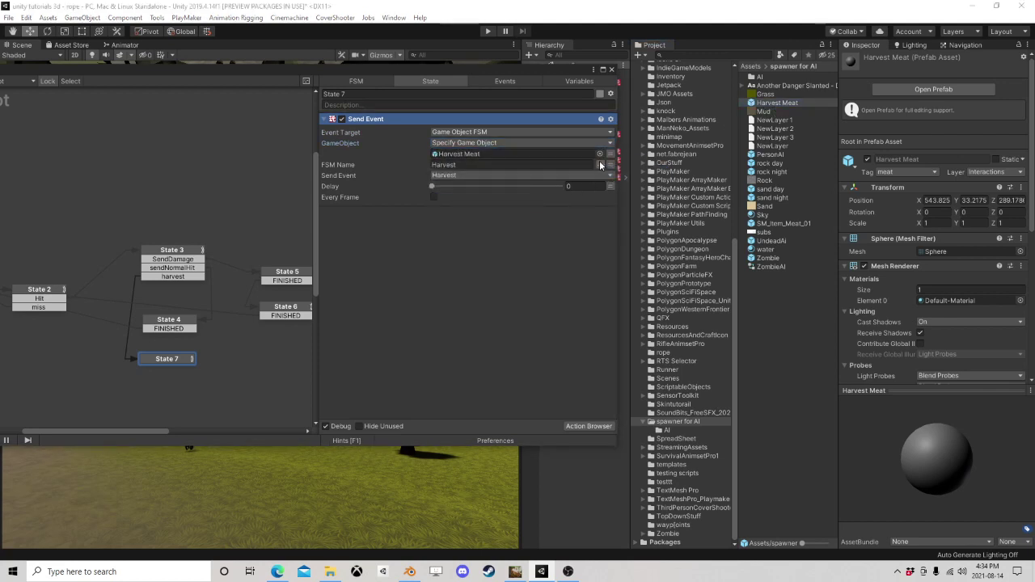
# Step: Replace Send Event's specified game object with the HitObj variable
pyautogui.click(610, 154)
pyautogui.click(507, 154)
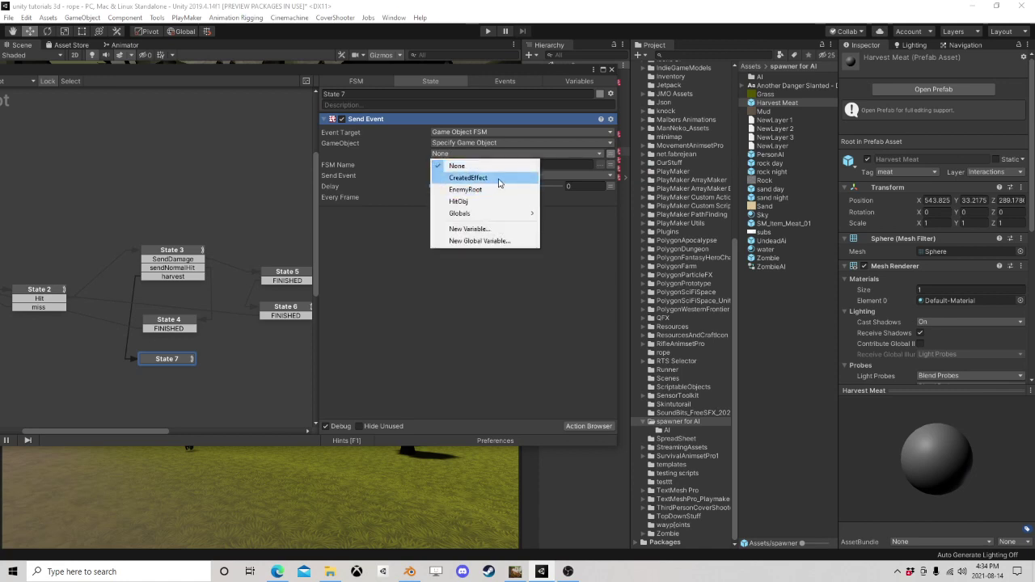
pyautogui.click(483, 202)
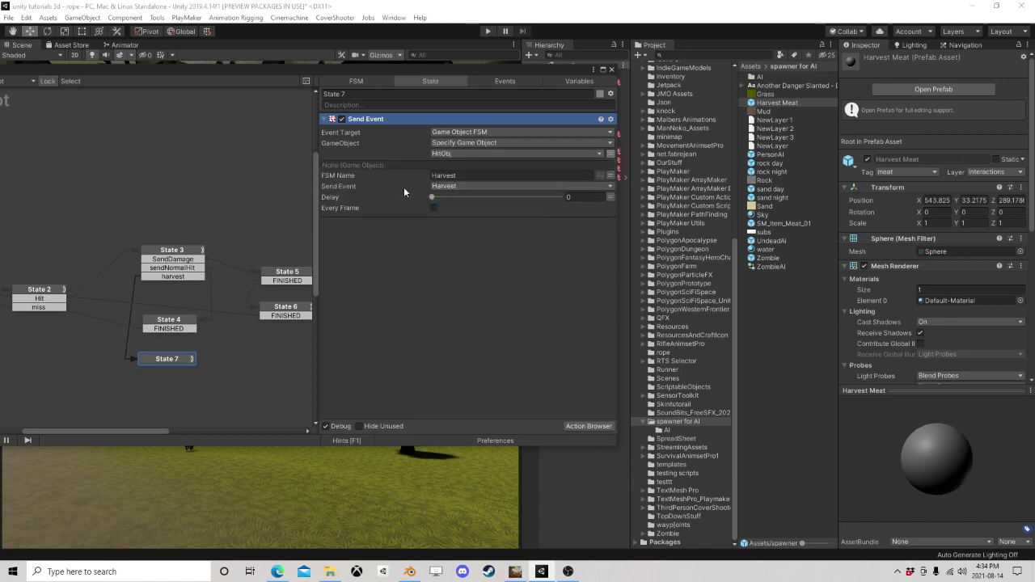
# Step: Add a FINISHED transition to State 7 and link it back to State 1, adjusting State 7's place in the graph
pyautogui.keyDown('ctrl'); pyautogui.click(165, 362); pyautogui.keyUp('ctrl')
pyautogui.scroll(-1, 148, 347)
pyautogui.moveTo(154, 353); pyautogui.dragTo(271, 306, button='middle')
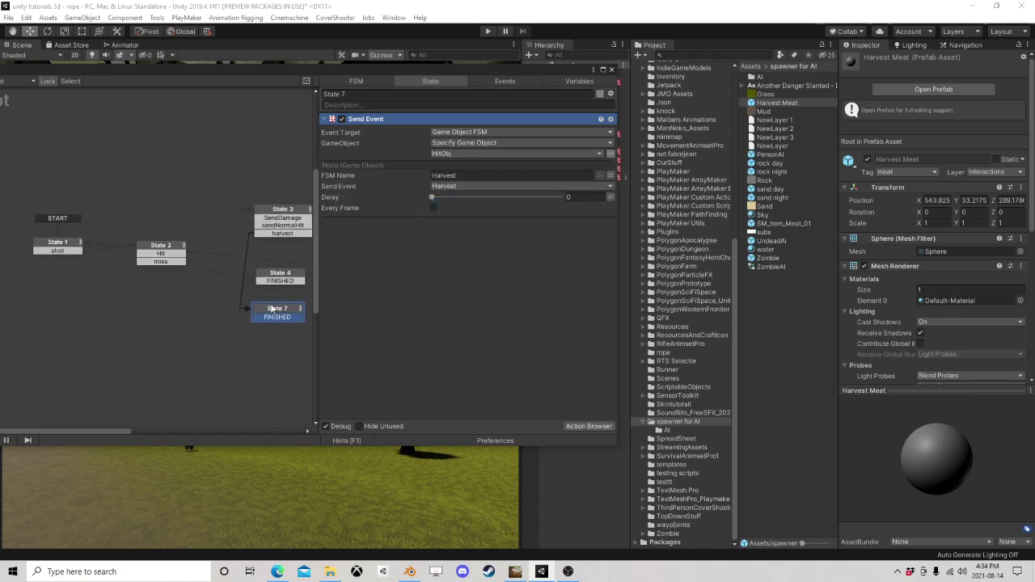
pyautogui.moveTo(274, 319); pyautogui.dragTo(146, 253)
pyautogui.moveTo(254, 248); pyautogui.dragTo(86, 244, button='middle')
pyautogui.moveTo(112, 311); pyautogui.dragTo(119, 324)
pyautogui.moveTo(140, 220); pyautogui.dragTo(269, 216, button='middle')
# Step: Review the actions in State 2 and State 3, and move State 7 farther below State 4
pyautogui.click(115, 255)
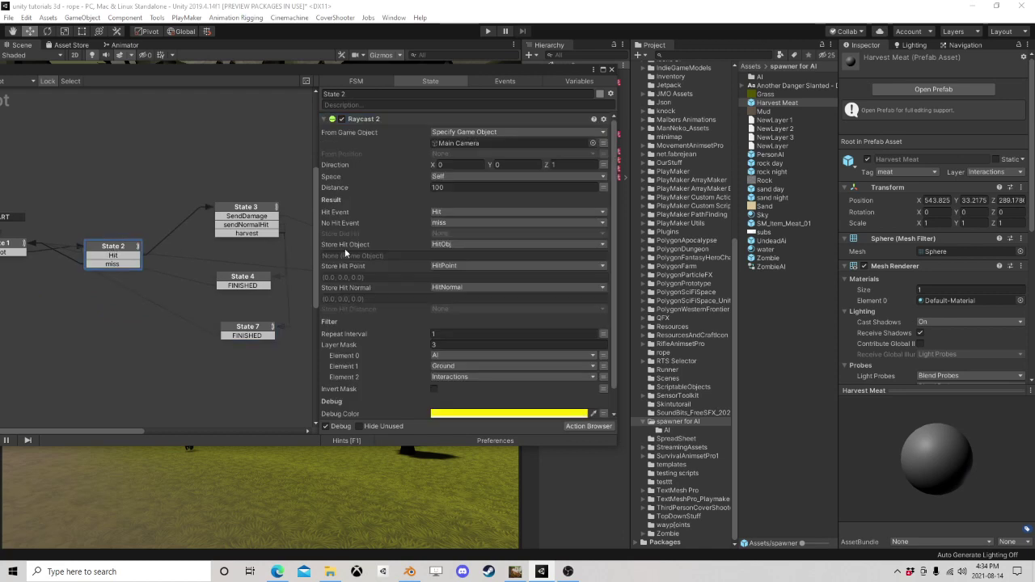
pyautogui.scroll(-1, 453, 262)
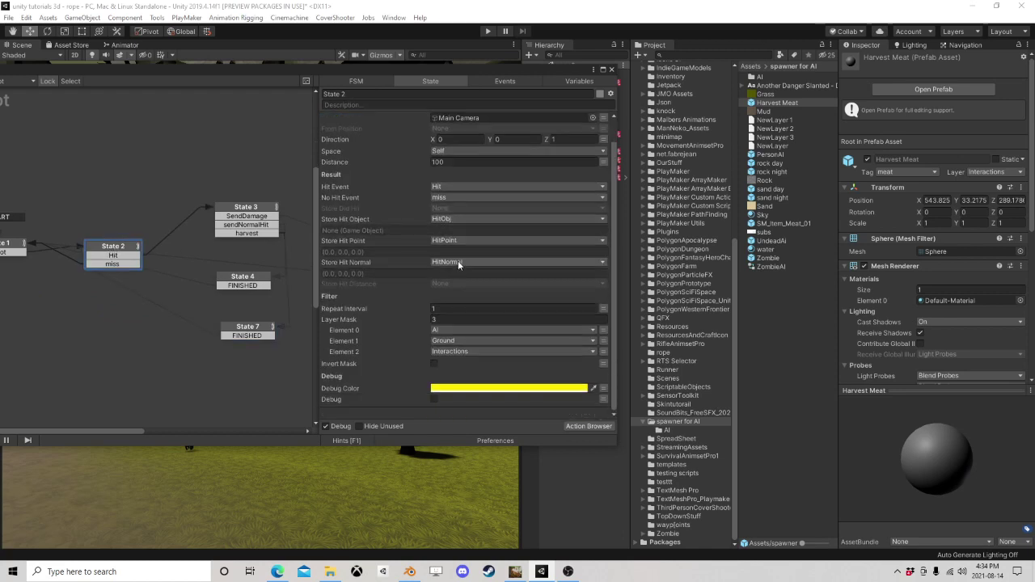
pyautogui.click(249, 211)
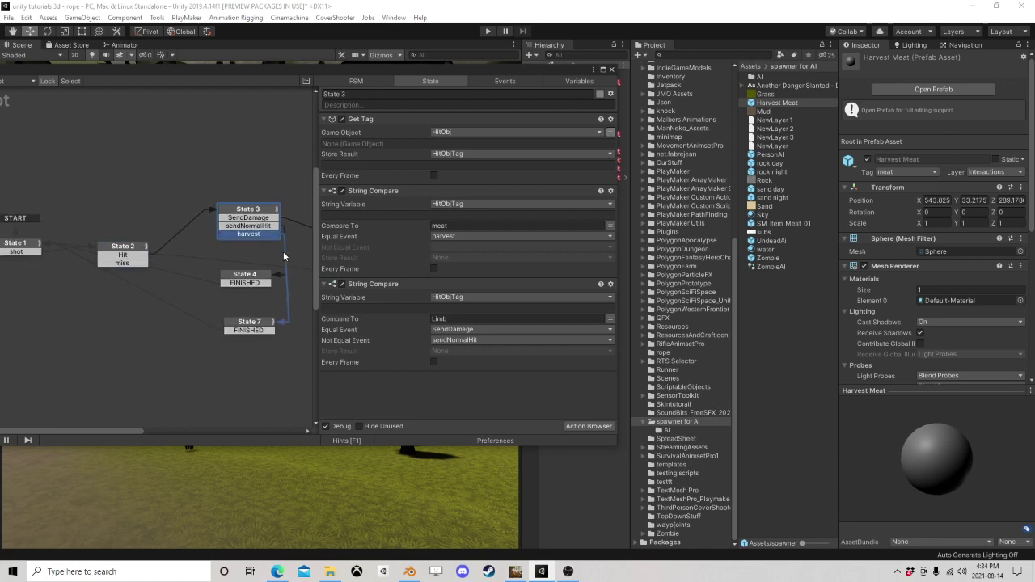
pyautogui.moveTo(283, 252); pyautogui.dragTo(247, 210, button='middle')
pyautogui.click(235, 277)
pyautogui.moveTo(234, 278); pyautogui.dragTo(237, 328)
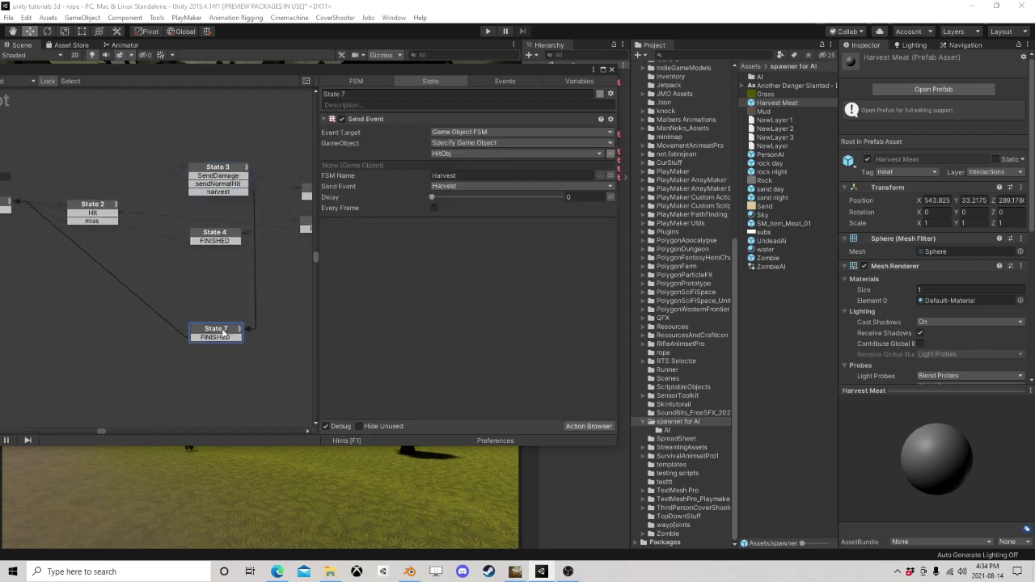
# Step: Add a new state between State 4 and State 7, and redirect State 3's harvest transition to it
pyautogui.rightClick(199, 271)
pyautogui.click(212, 270)
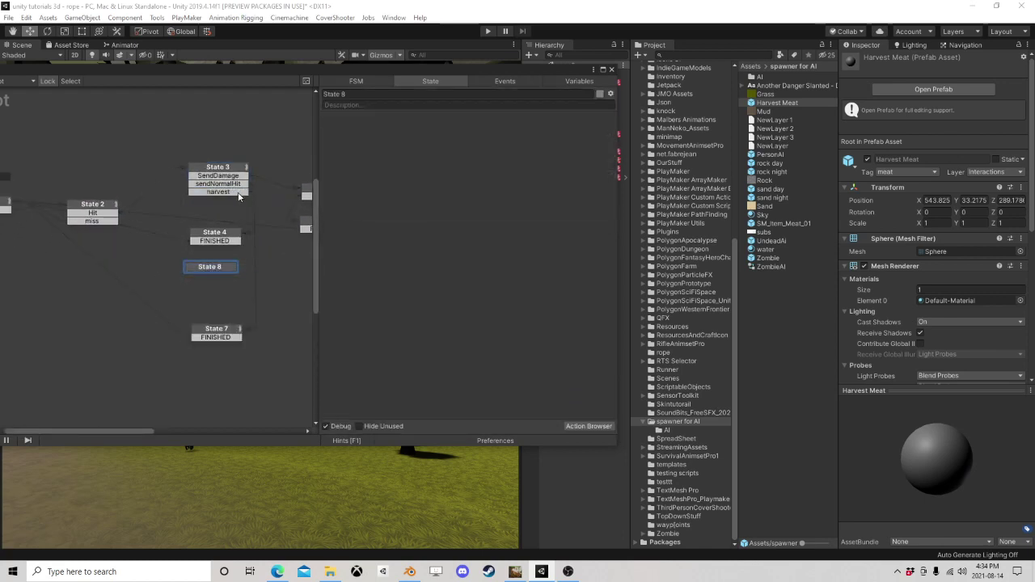
pyautogui.moveTo(247, 192); pyautogui.dragTo(225, 270)
# Step: Add a Get Distance action to State 8
pyautogui.click(223, 270)
pyautogui.click(589, 426)
pyautogui.write('distan')
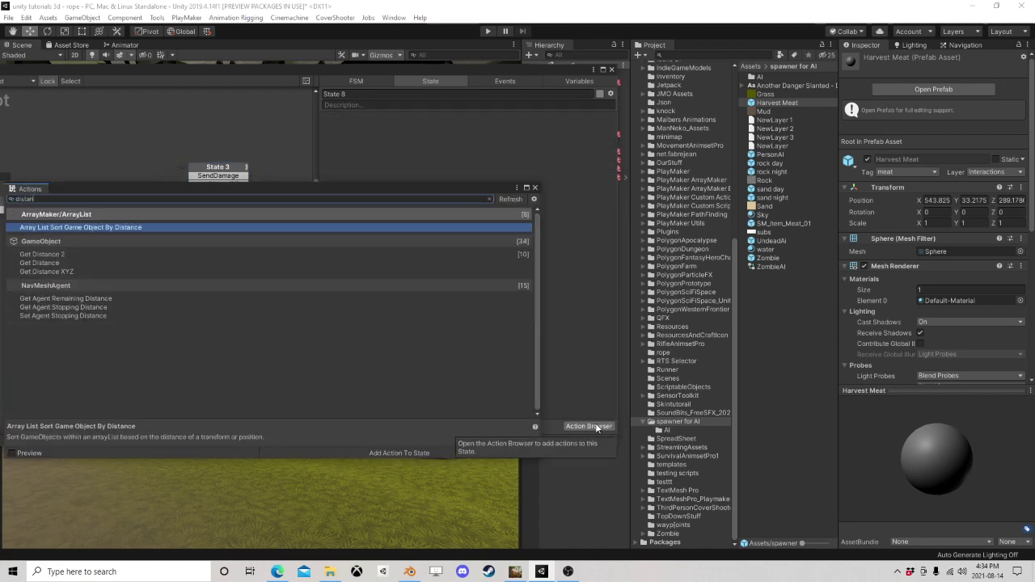
pyautogui.press('Down')
pyautogui.press('Down')
pyautogui.press('Down')
pyautogui.press('Return')
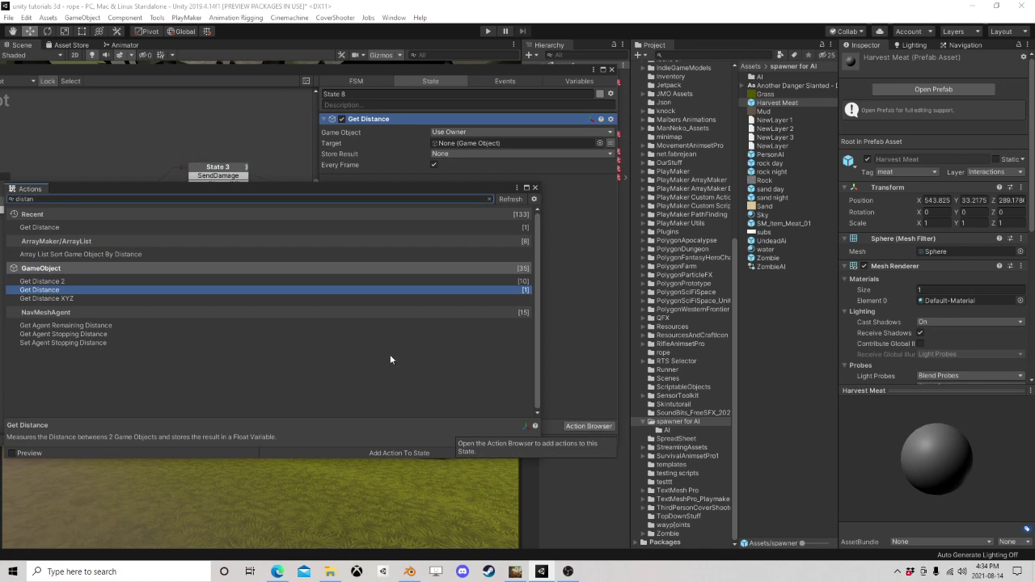
pyautogui.click(535, 189)
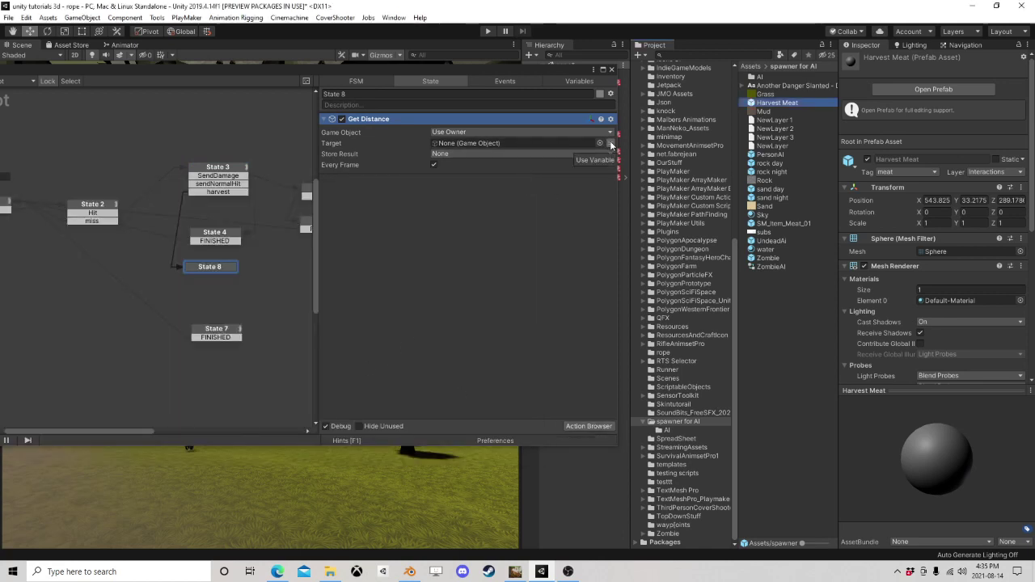
# Step: Set Get Distance's target to the HitObj variable and store its result in a new variable named Distance, with Every Frame off
pyautogui.click(611, 143)
pyautogui.click(535, 143)
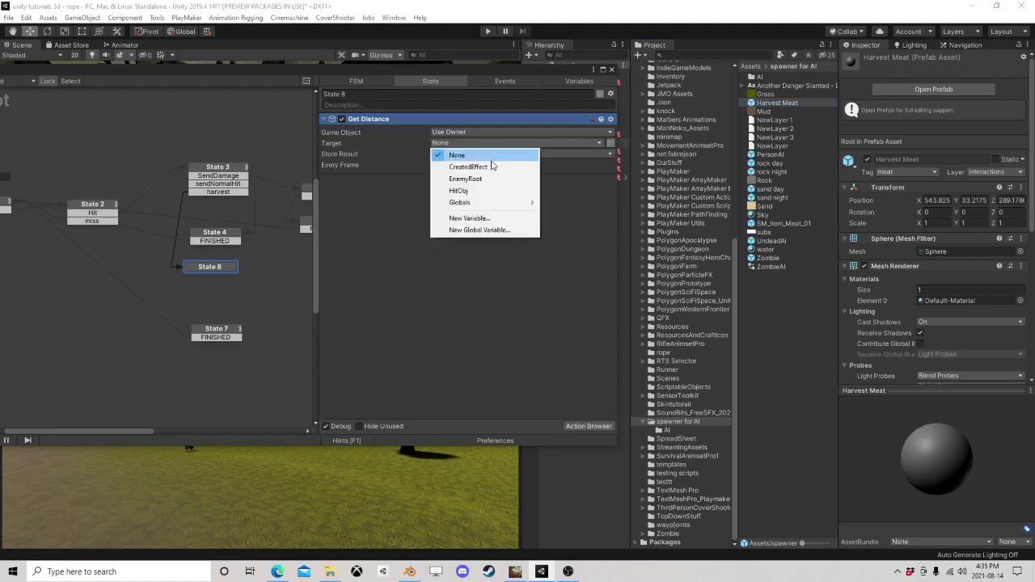
pyautogui.click(453, 192)
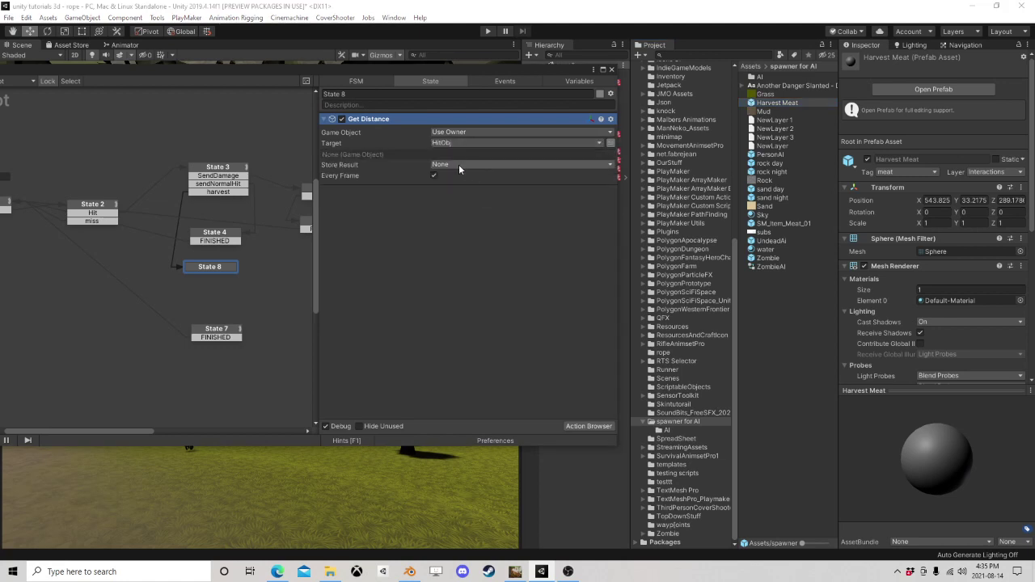
pyautogui.click(459, 165)
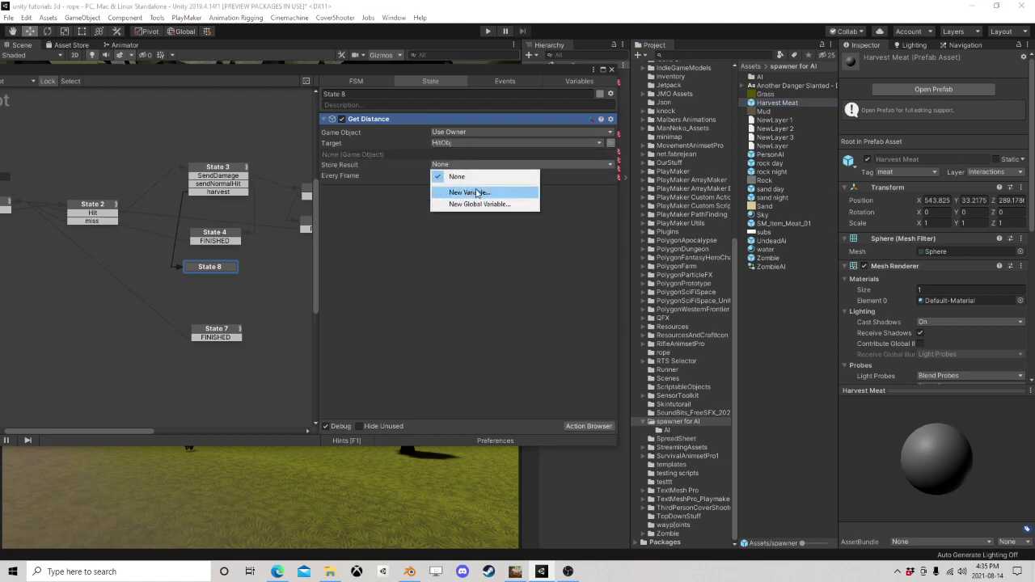
pyautogui.click(473, 189)
pyautogui.write('Distance')
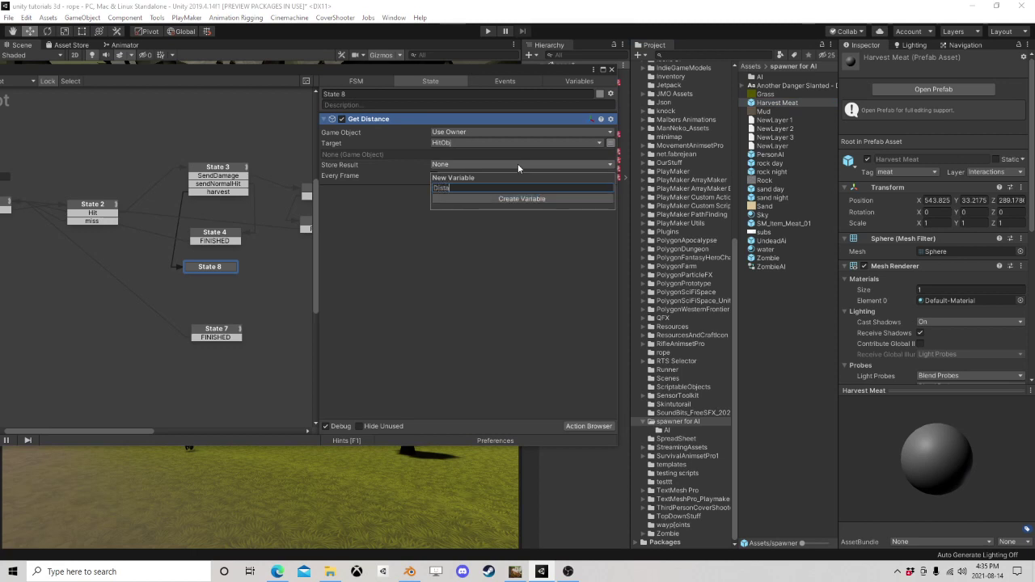
pyautogui.press('Return')
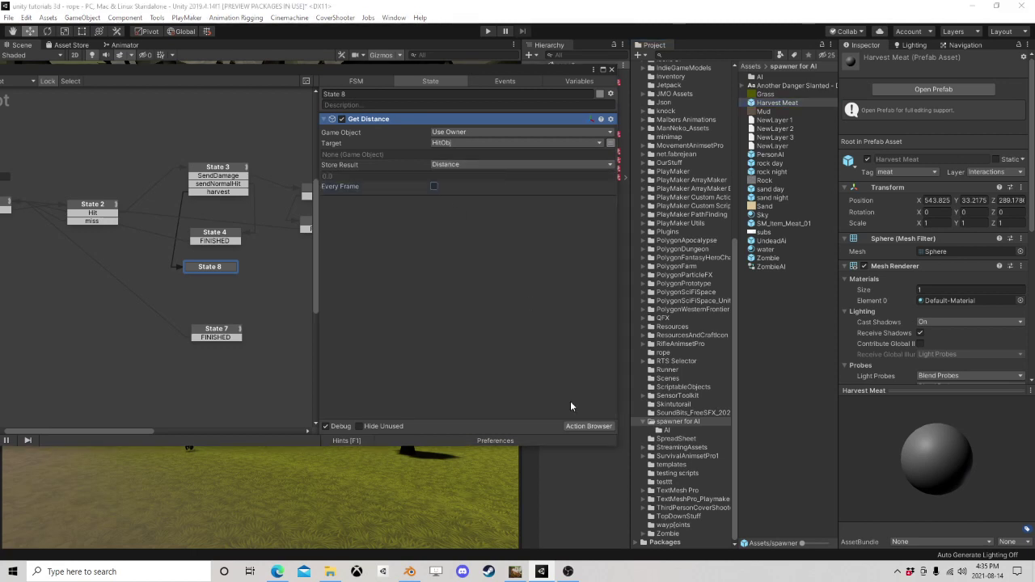
# Step: Add a Float Compare action to State 8, placed below Get Distance
pyautogui.click(589, 426)
pyautogui.write('float com')
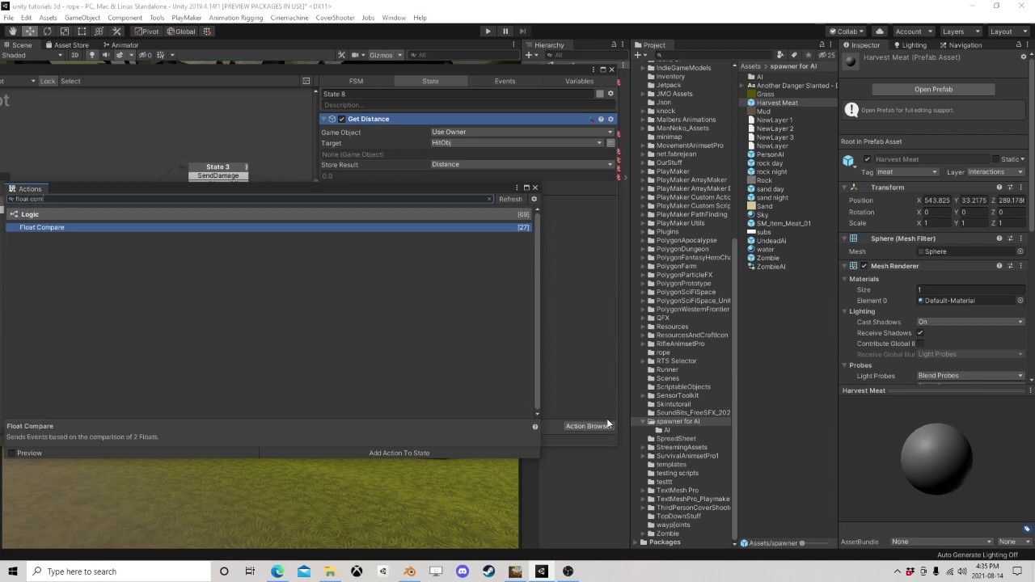
pyautogui.press('Return')
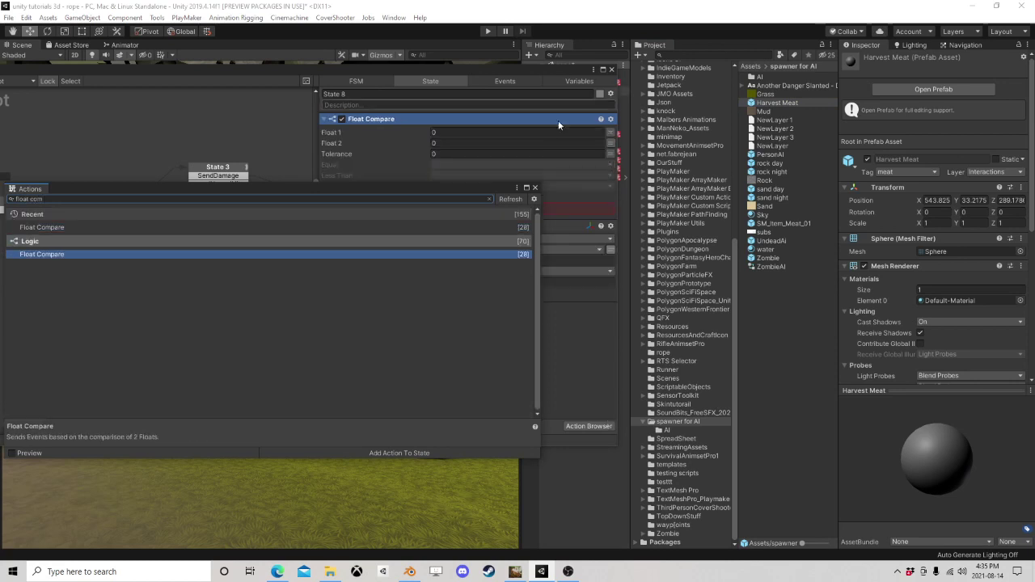
pyautogui.click(535, 188)
# Step: Set Float Compare's Float 1 to the Distance variable and Float 2 to 5
pyautogui.click(580, 215)
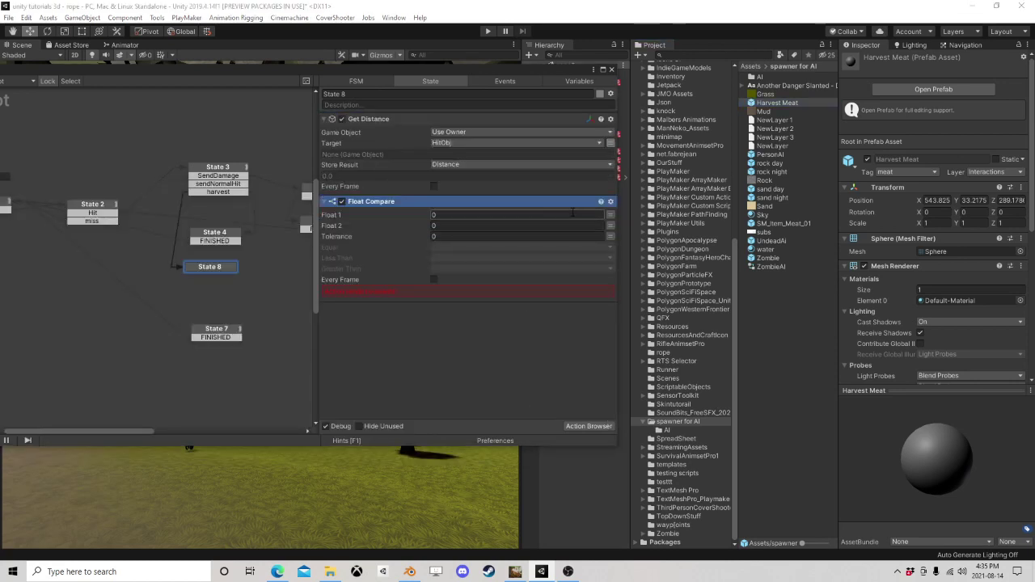
pyautogui.click(610, 220)
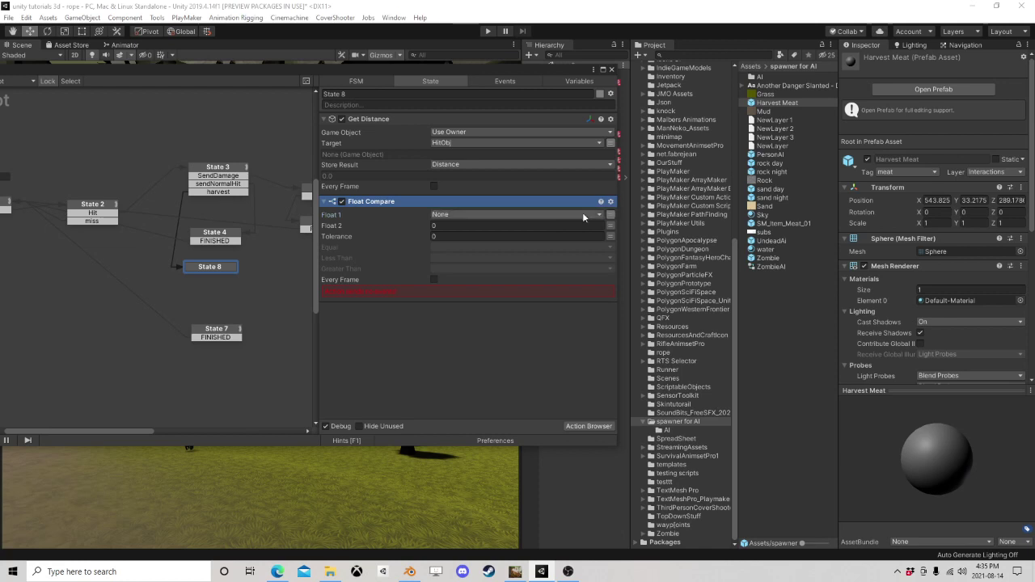
pyautogui.click(461, 234)
pyautogui.press('Tab')
pyautogui.write('5')
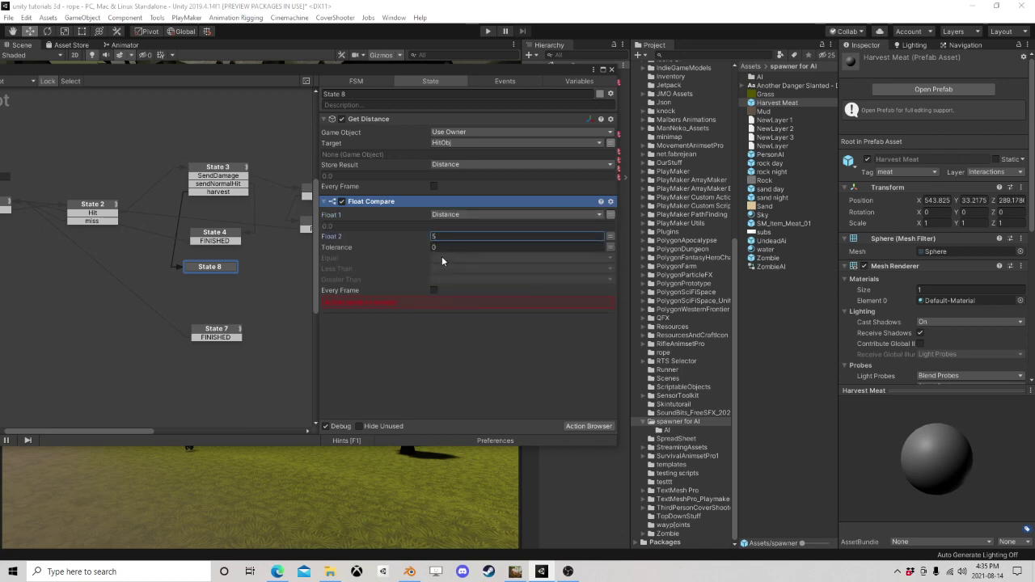
# Step: Create an event named "ok harvest" for Float Compare's Equal result and assign it to Less Than as well
pyautogui.click(445, 256)
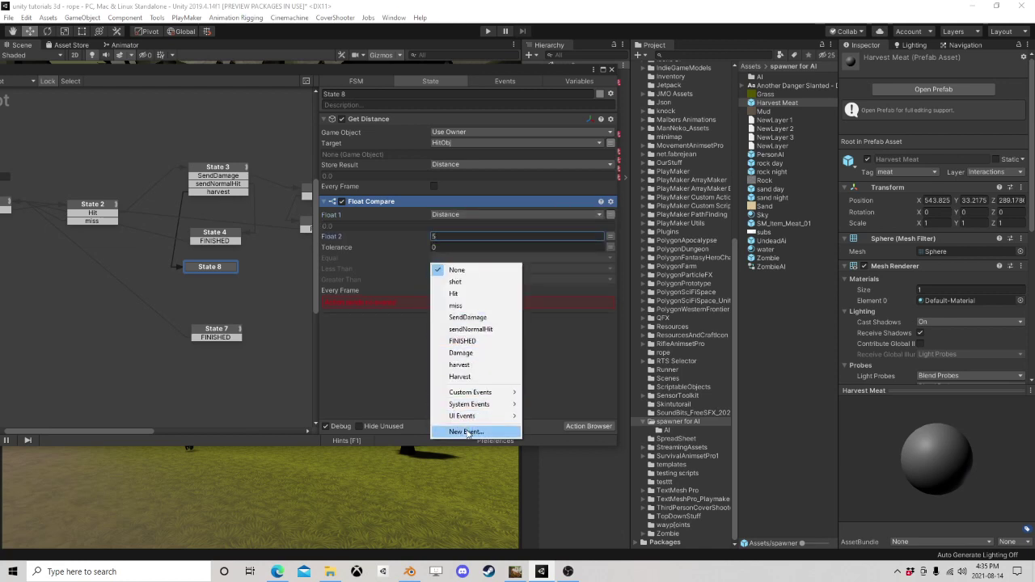
pyautogui.click(466, 432)
pyautogui.write('ok harv')
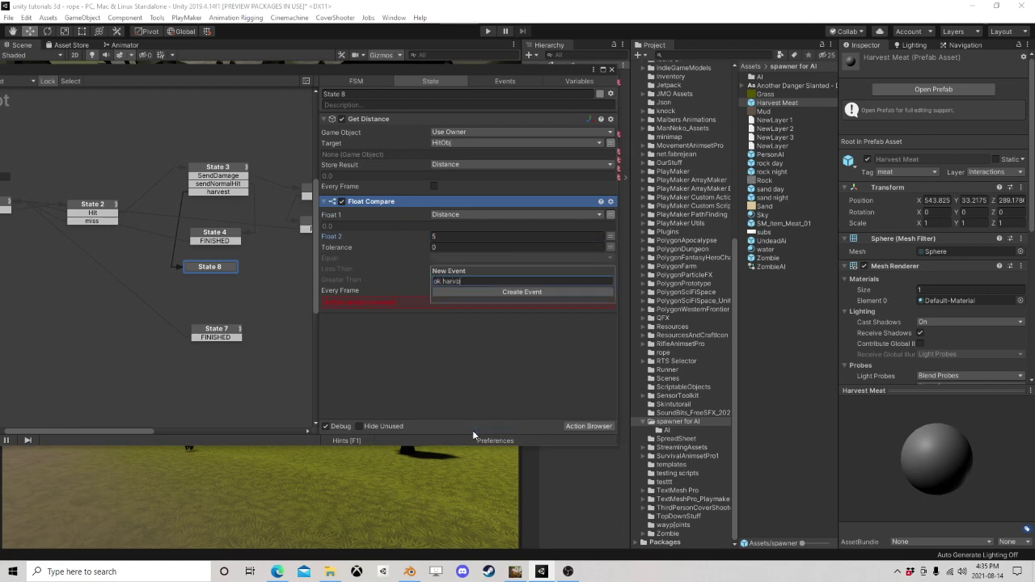
pyautogui.write('est')
pyautogui.press('Return')
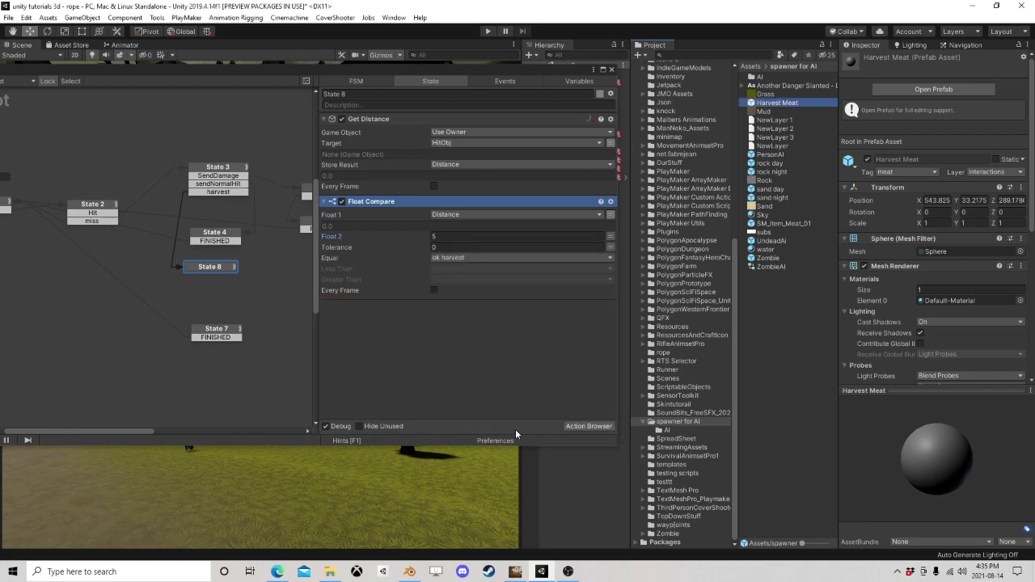
pyautogui.click(450, 268)
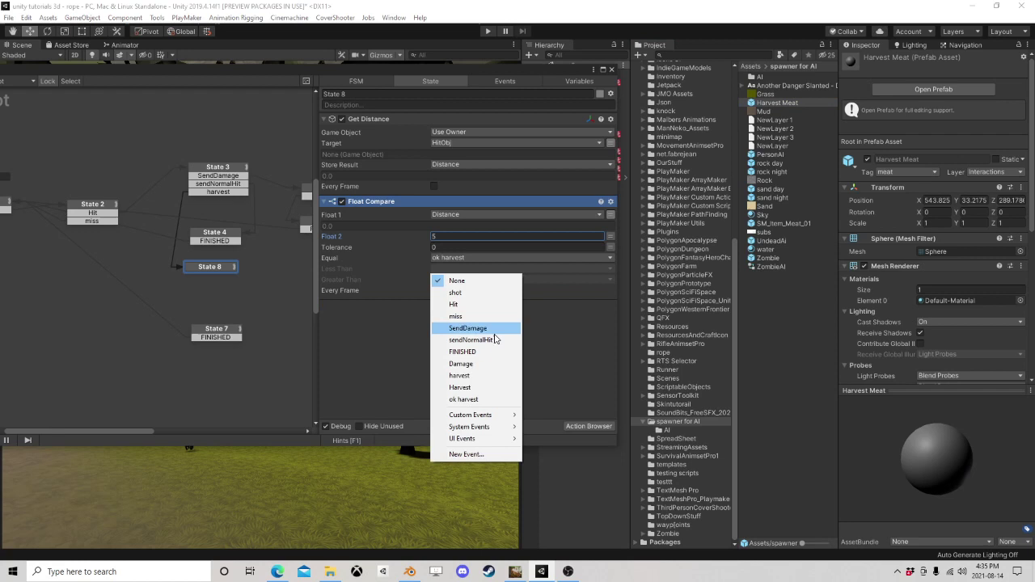
pyautogui.click(469, 394)
# Step: Create an event named "no" for Float Compare's Greater Than result
pyautogui.click(450, 279)
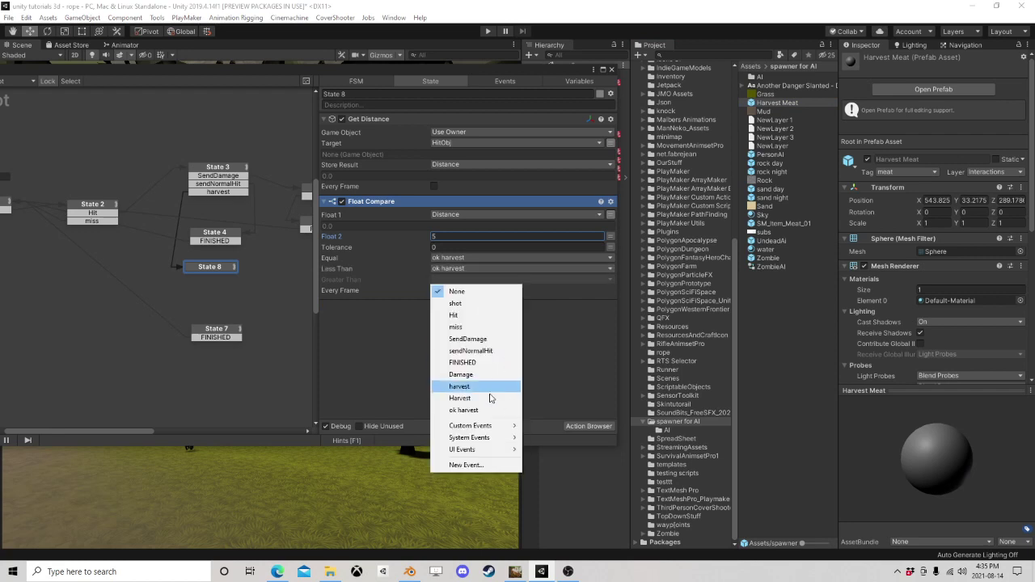
pyautogui.click(462, 466)
pyautogui.write('no')
pyautogui.press('Return')
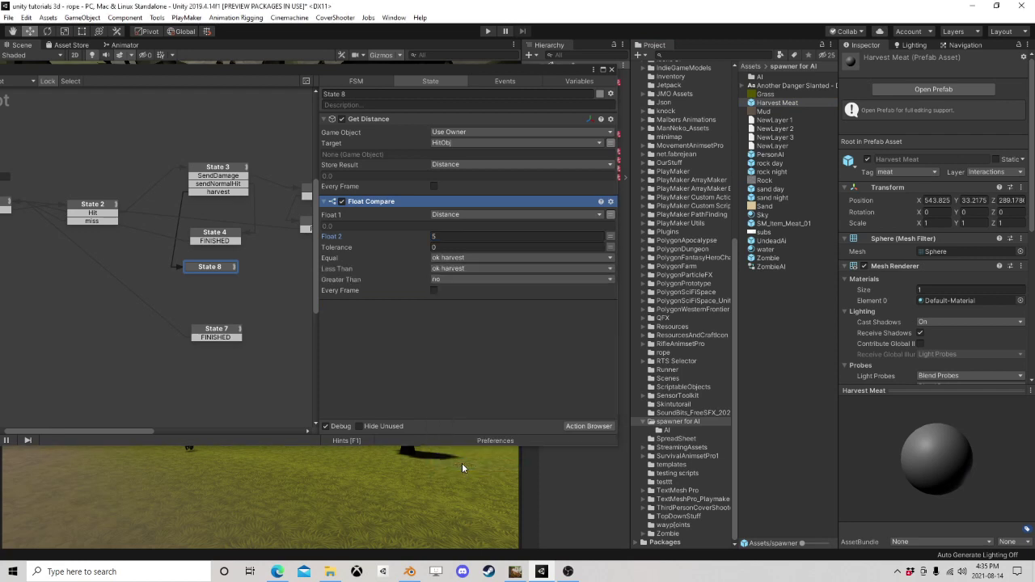
# Step: Add "ok harvest" and "no" transitions to State 8, and link "ok harvest" to State 7
pyautogui.rightClick(203, 270)
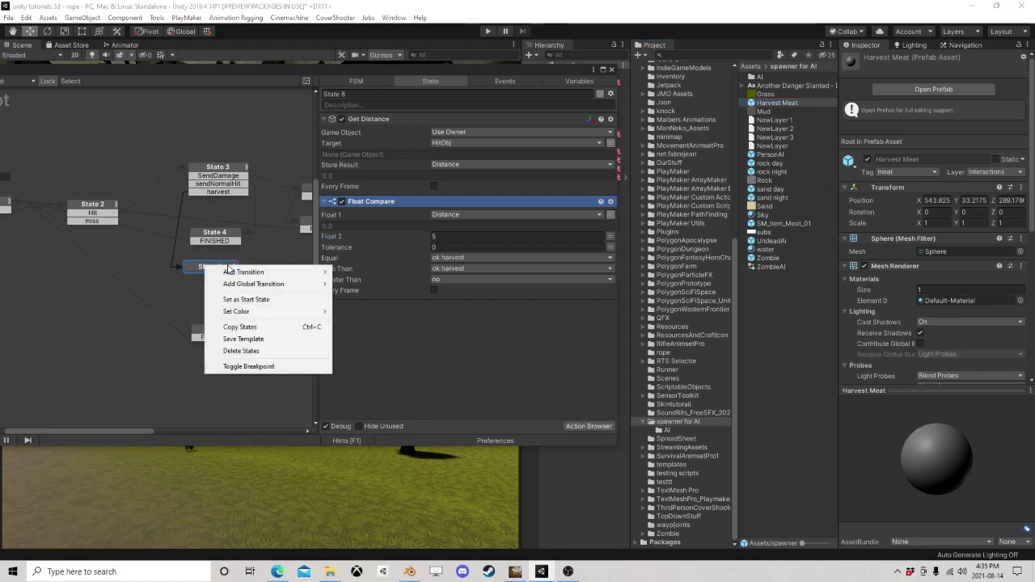
pyautogui.moveTo(275, 272)
pyautogui.click(369, 379)
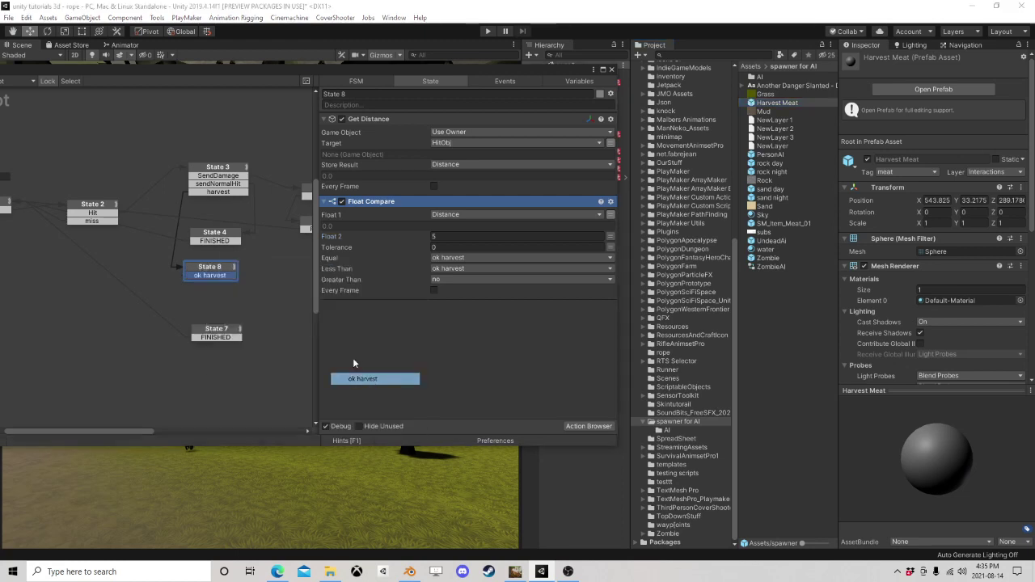
pyautogui.rightClick(220, 268)
pyautogui.moveTo(291, 273)
pyautogui.click(368, 391)
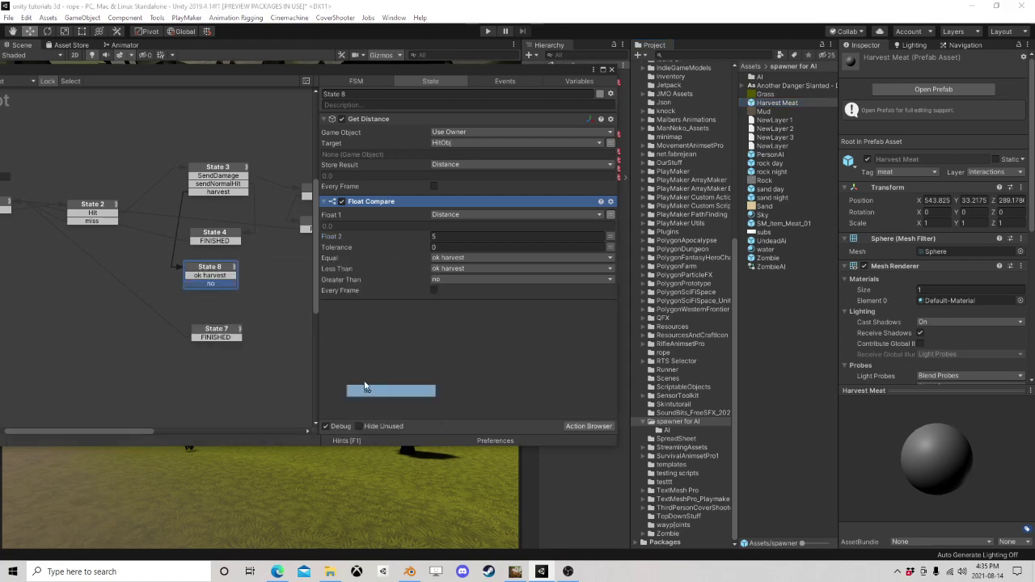
pyautogui.moveTo(216, 283); pyautogui.dragTo(226, 335)
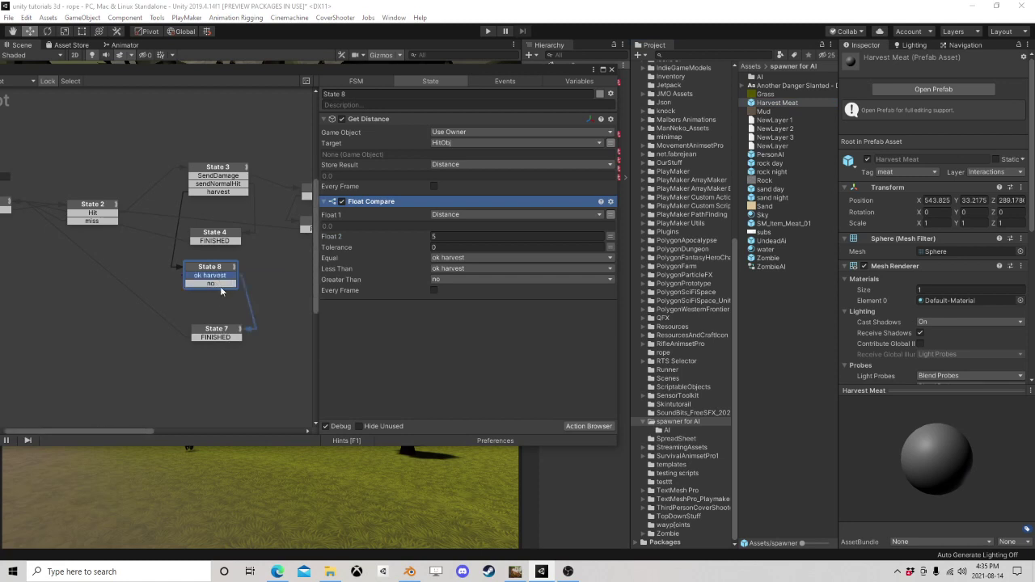
# Step: Review the actions in State 4 and State 5, and nudge State 4 slightly in the graph
pyautogui.moveTo(262, 260); pyautogui.dragTo(215, 257, button='middle')
pyautogui.click(170, 233)
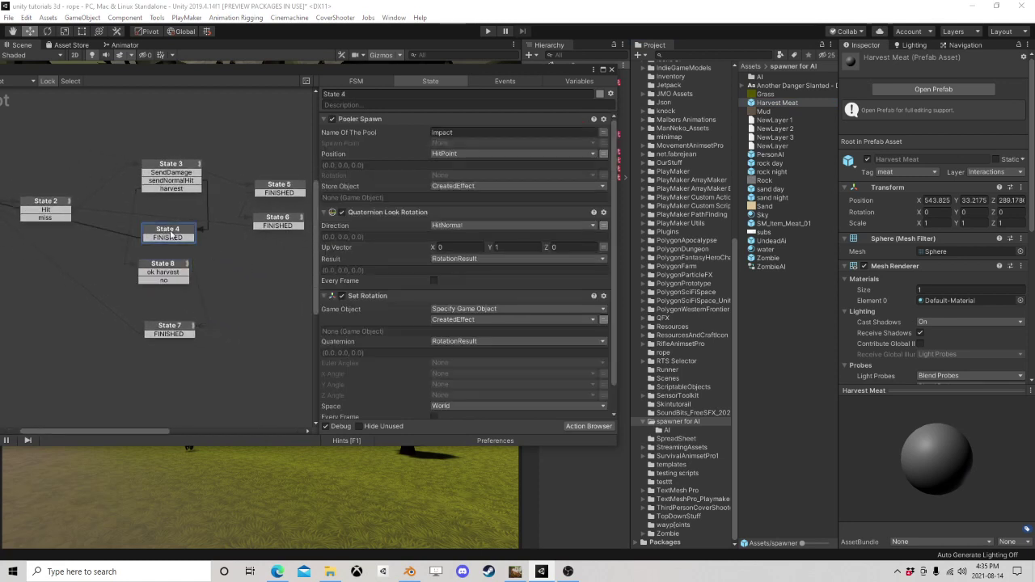
pyautogui.moveTo(171, 235); pyautogui.dragTo(176, 234)
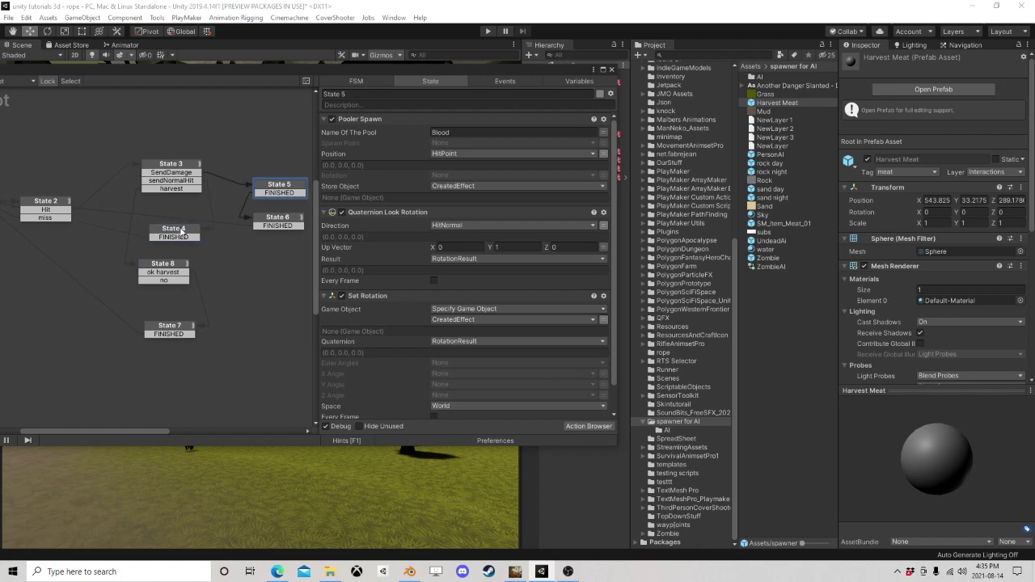
# Step: Copy the String Compare action that checks for Limb from State 3 and paste it below Float Compare in State 8
pyautogui.click(198, 174)
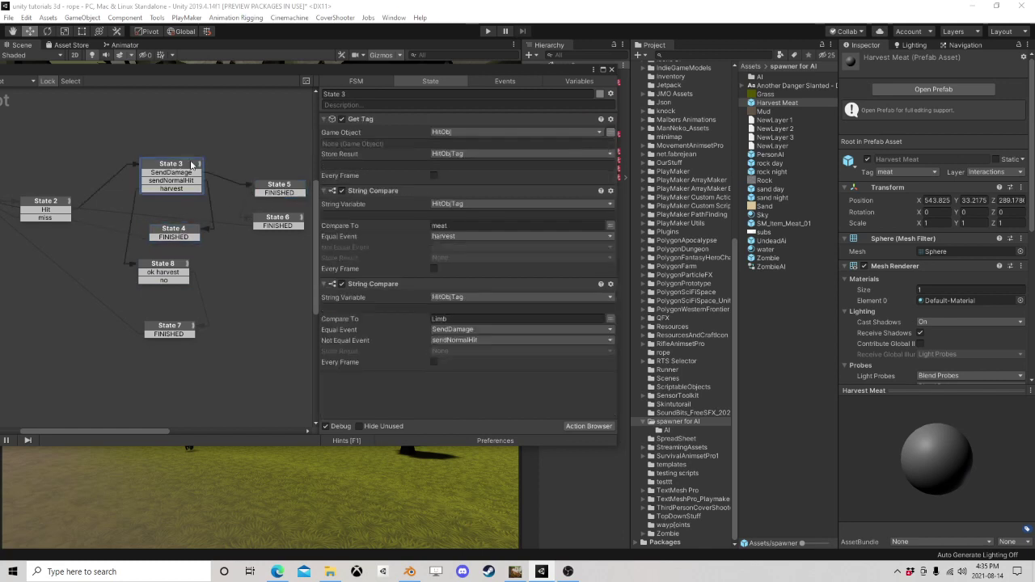
pyautogui.click(374, 283)
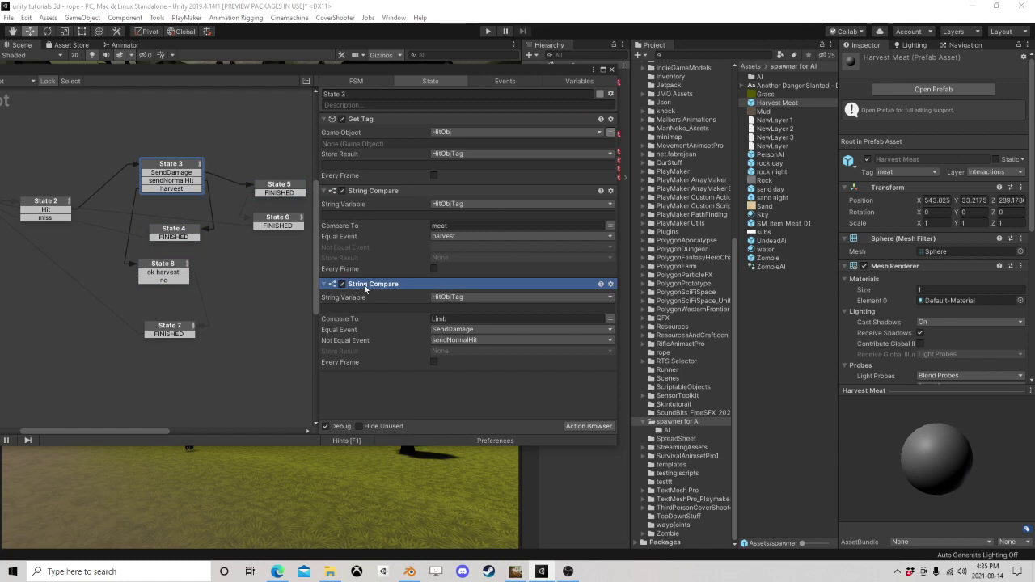
pyautogui.rightClick(365, 289)
pyautogui.click(404, 360)
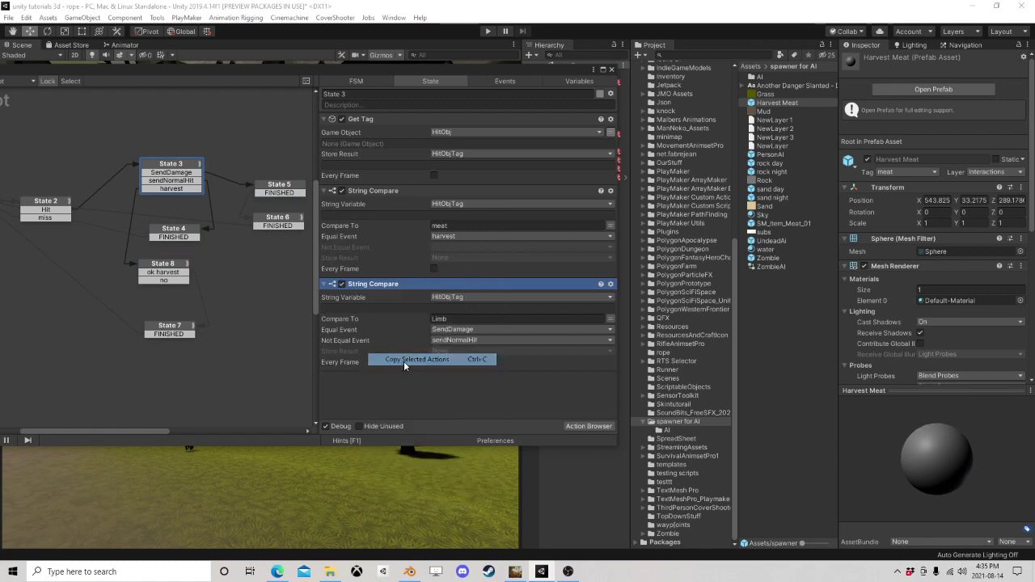
pyautogui.click(162, 265)
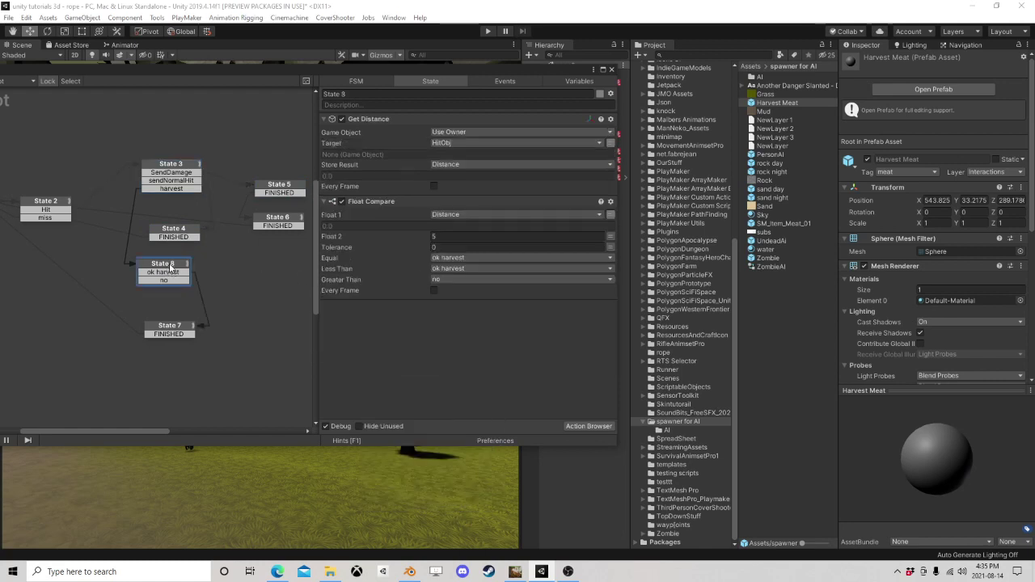
pyautogui.rightClick(364, 338)
pyautogui.click(421, 441)
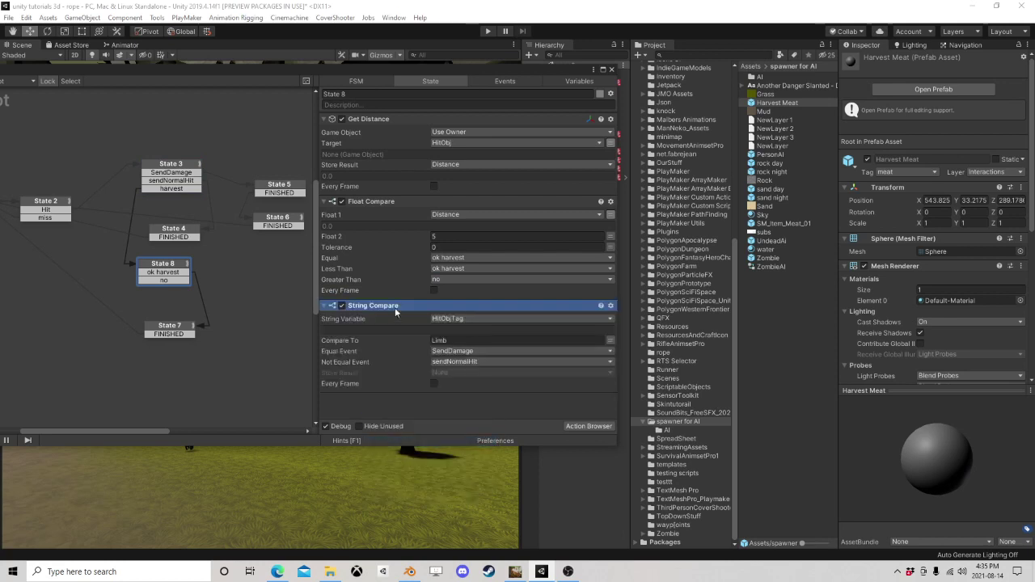
# Step: Delete the "no" transition and the pasted String Compare action from State 8
pyautogui.rightClick(165, 282)
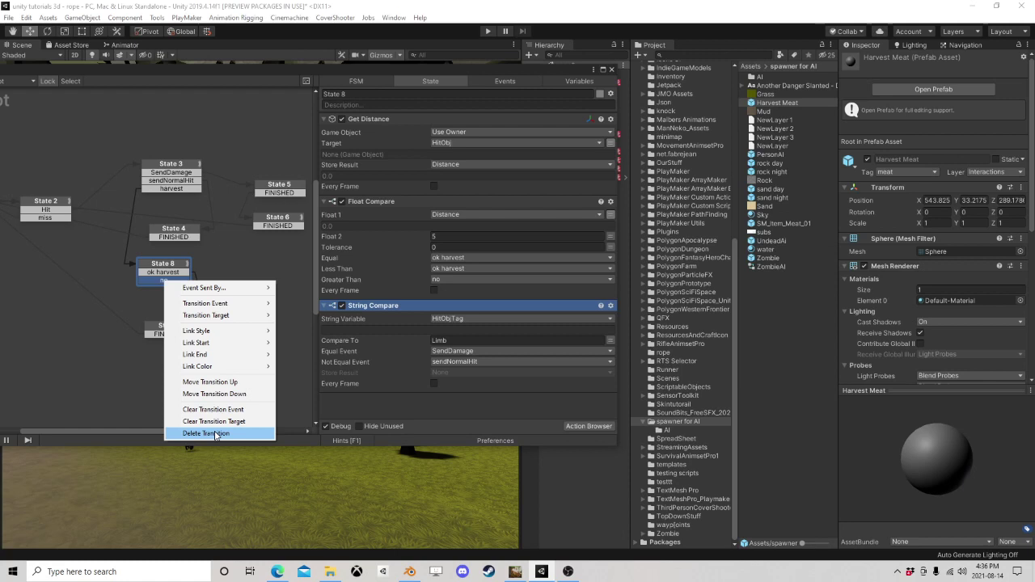
pyautogui.click(215, 434)
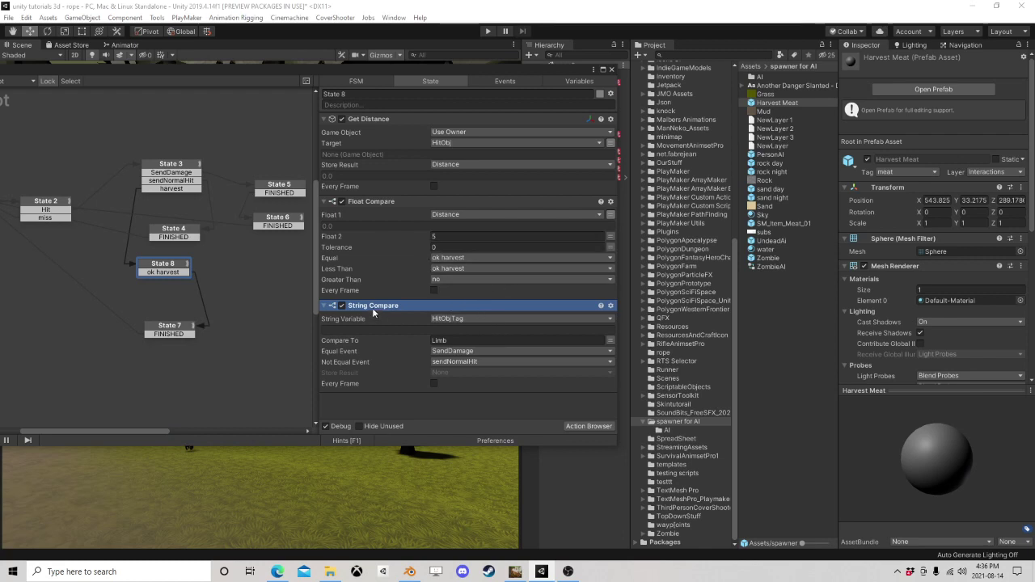
pyautogui.press('Delete')
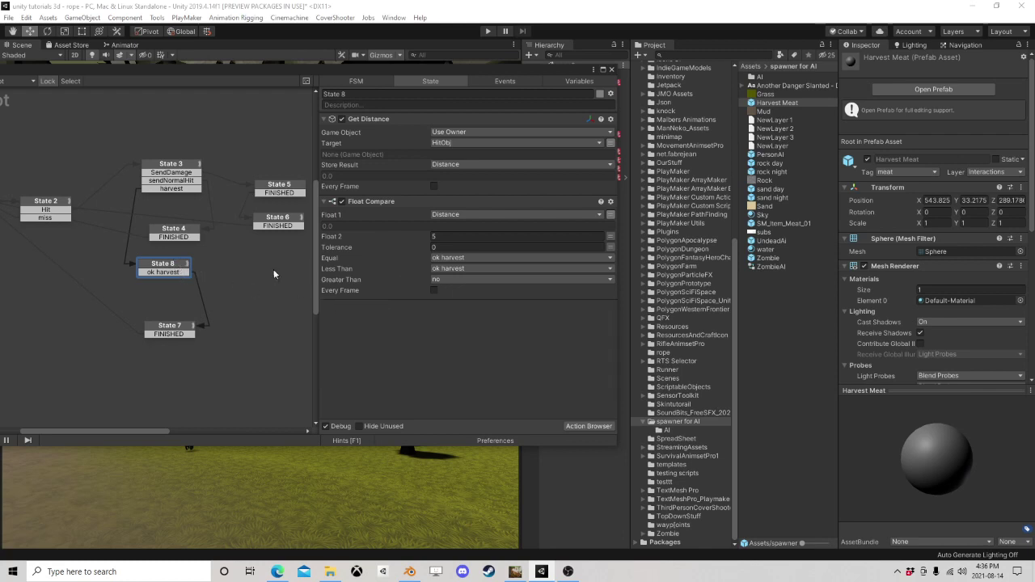
# Step: Add the "no" transition back to State 8 and link it to State 1, then close the FSM editor
pyautogui.rightClick(173, 267)
pyautogui.moveTo(194, 271)
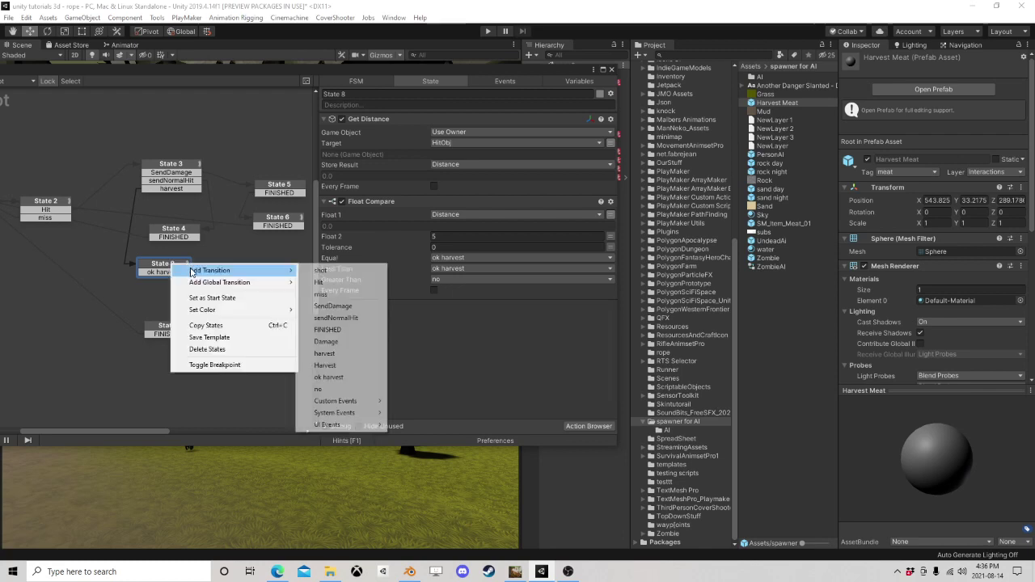
pyautogui.click(342, 389)
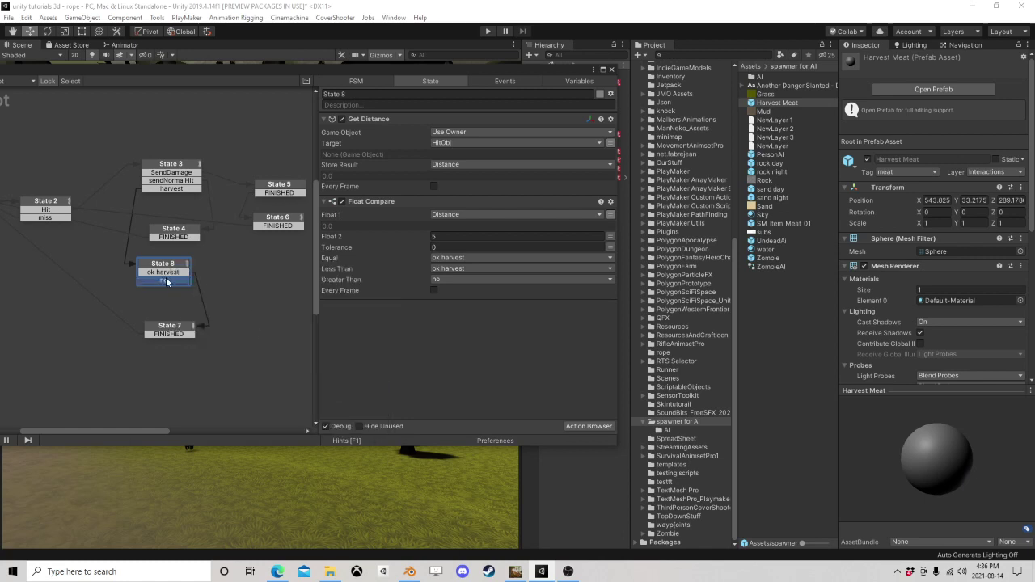
pyautogui.moveTo(149, 287); pyautogui.dragTo(157, 323, button='middle')
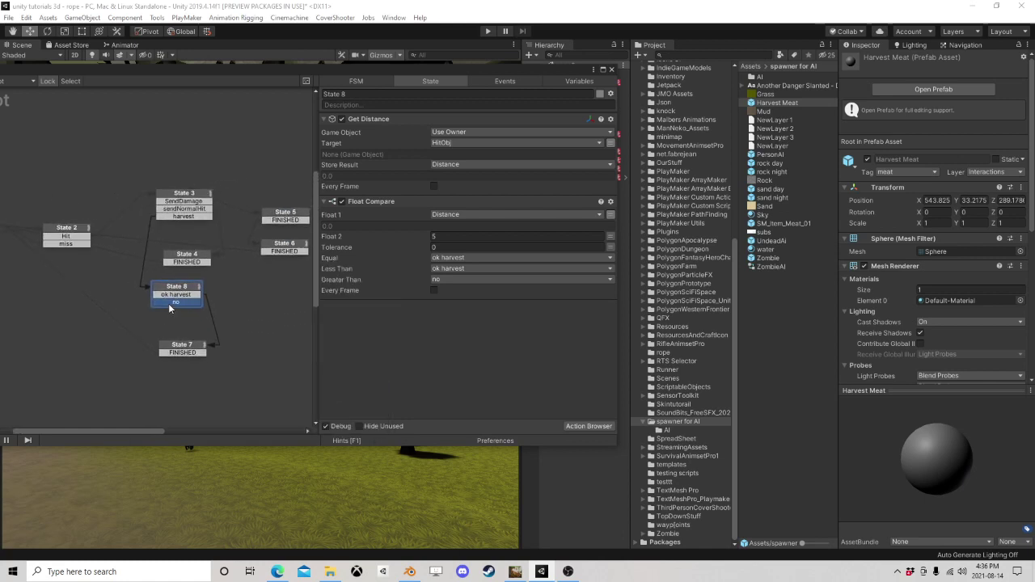
pyautogui.moveTo(169, 304); pyautogui.dragTo(113, 253)
pyautogui.moveTo(214, 290); pyautogui.dragTo(64, 294, button='middle')
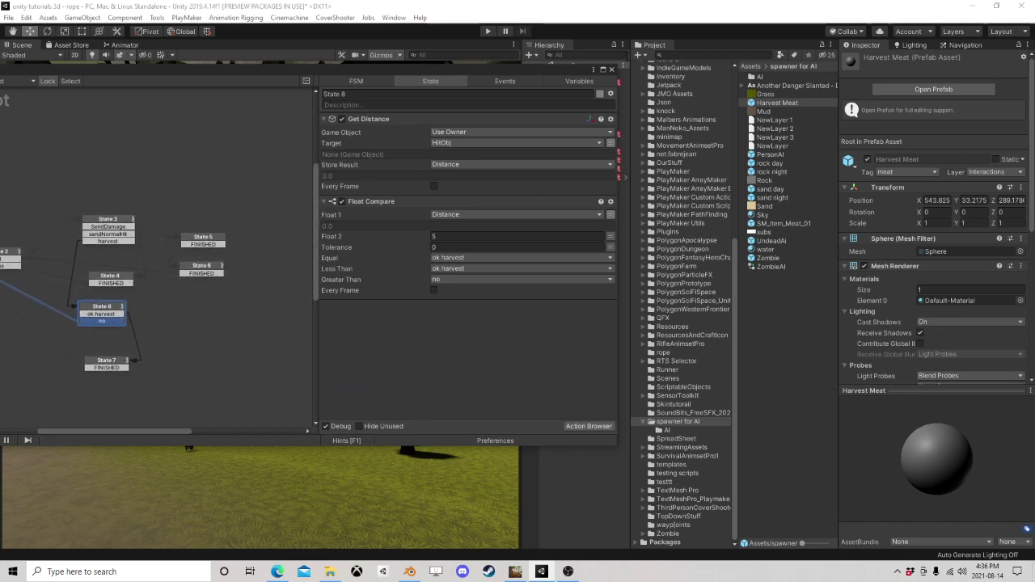
pyautogui.click(611, 70)
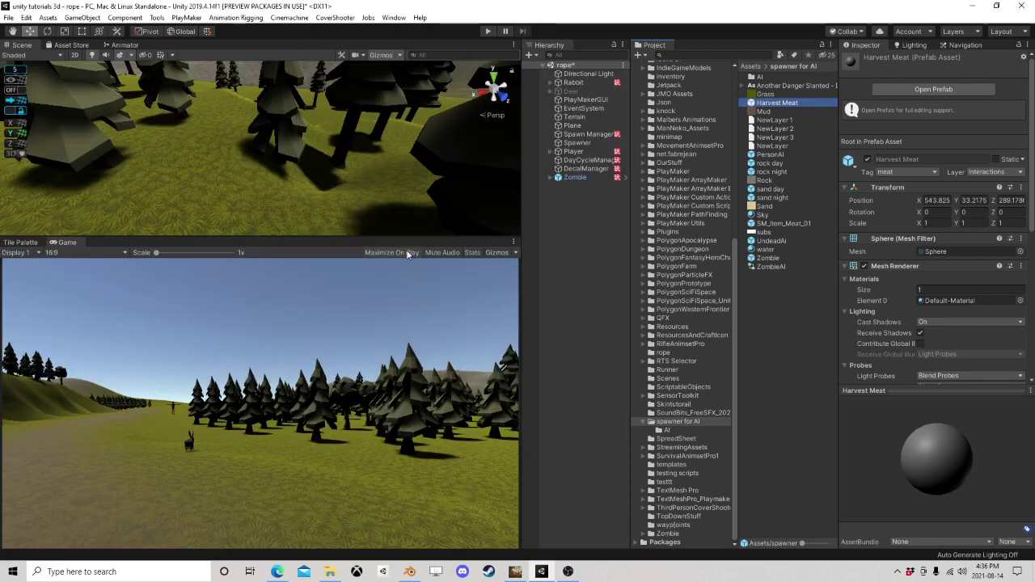
# Step: Playtest killing the rabbit, pause the game, and inspect the spawned Harvest Meat(Clone) in the scene
pyautogui.click(488, 31)
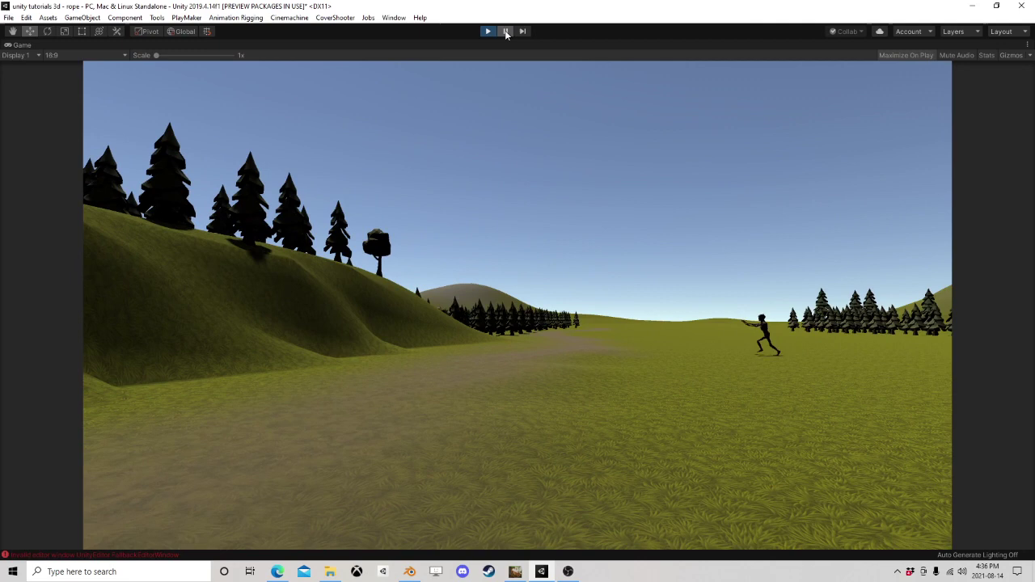
pyautogui.click(506, 31)
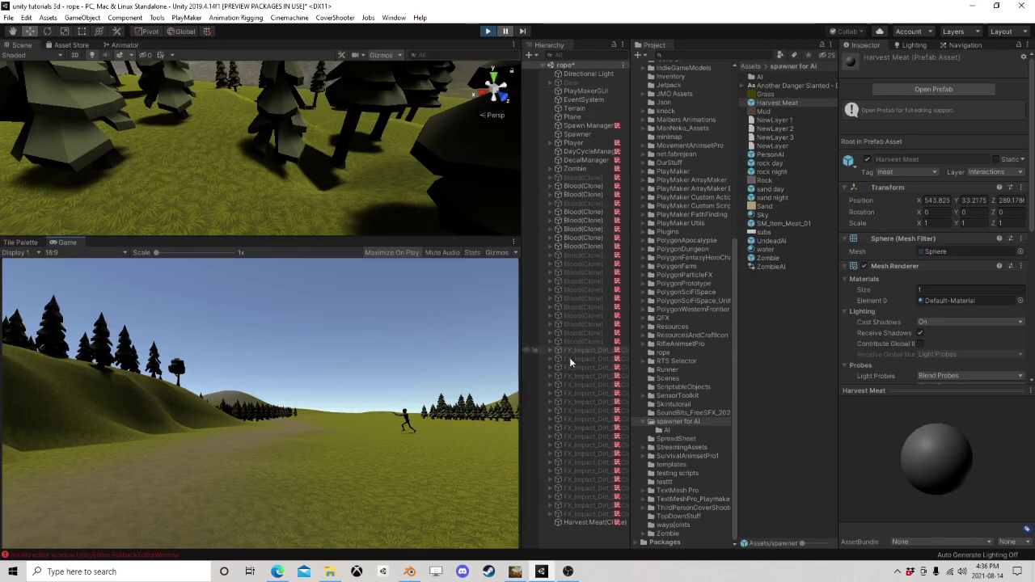
pyautogui.doubleClick(589, 523)
pyautogui.scroll(-10, 306, 180)
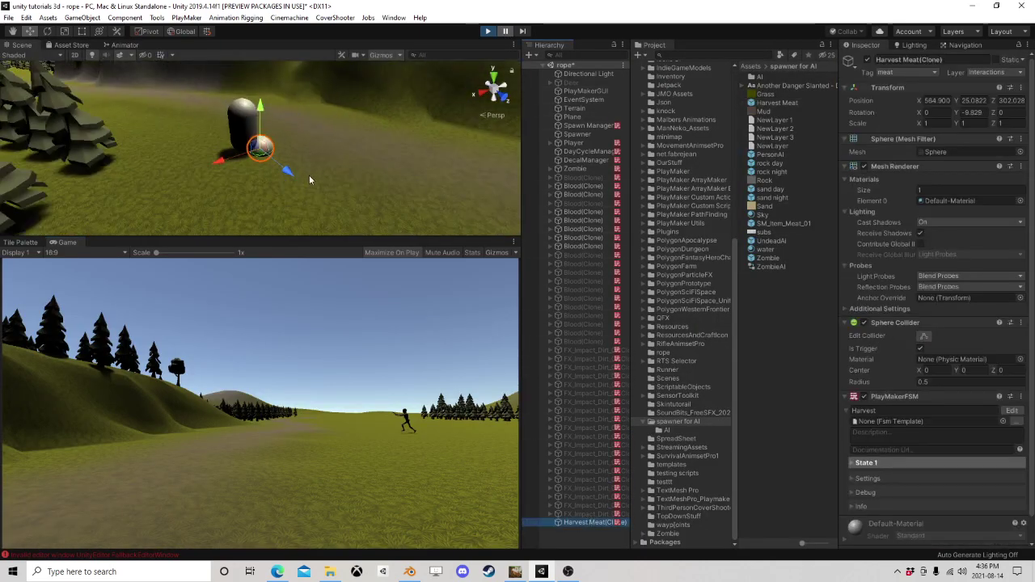
pyautogui.moveTo(287, 183); pyautogui.dragTo(281, 168, button='right')
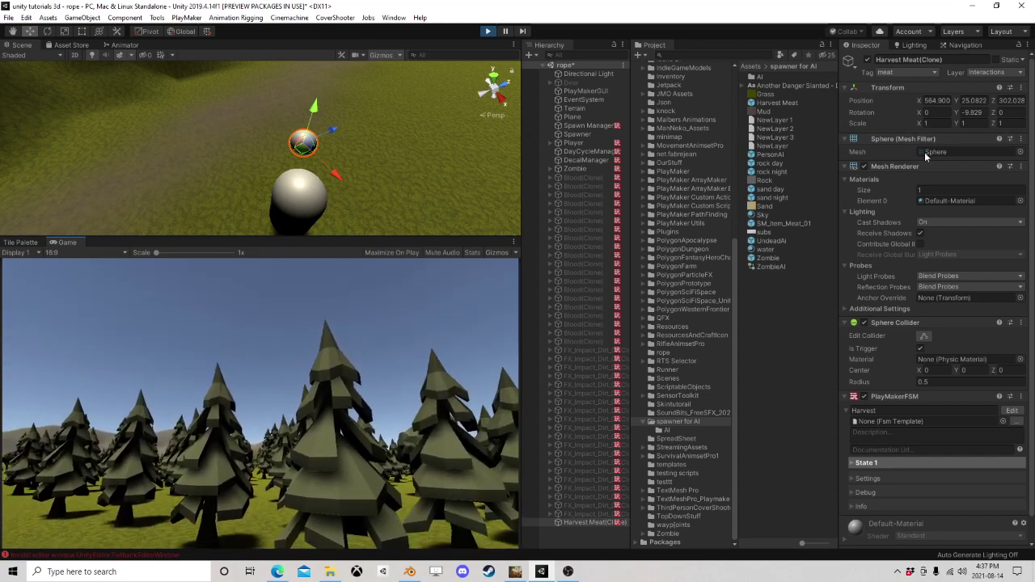
# Step: Check the Player's Shoot FSM while firing in the running game, and stop the playtest
pyautogui.click(573, 142)
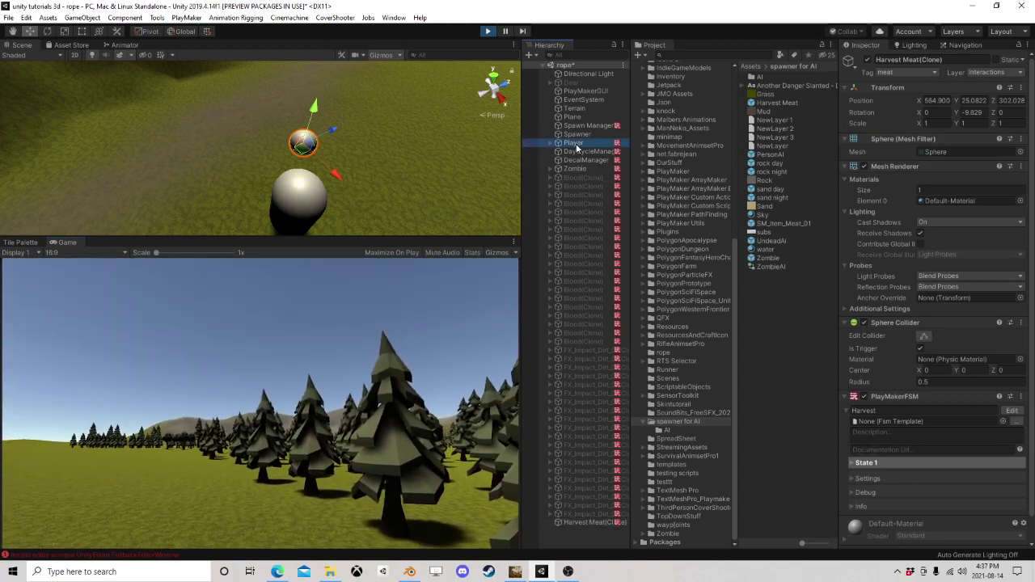
pyautogui.scroll(-5, 1021, 344)
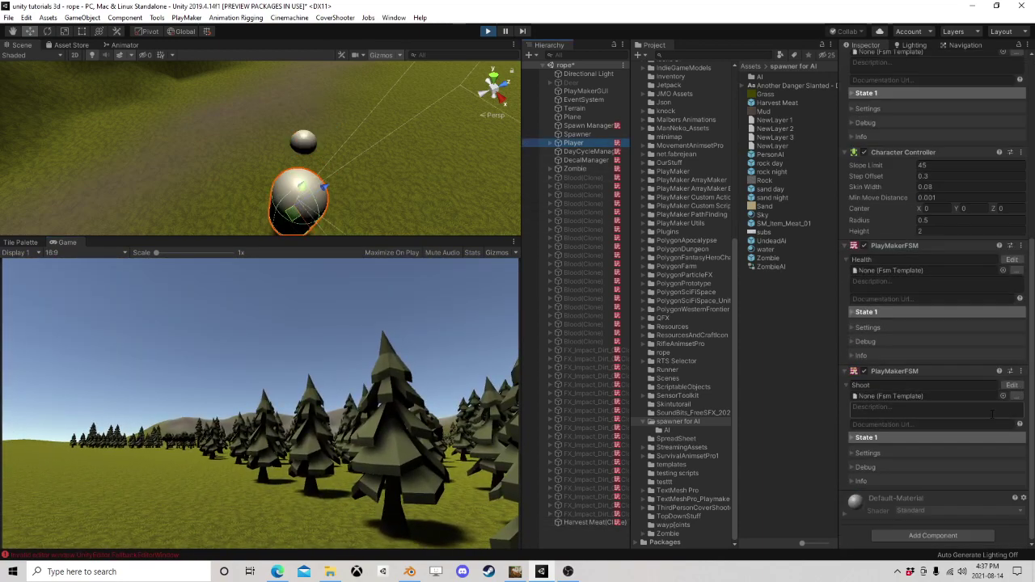
pyautogui.click(1011, 386)
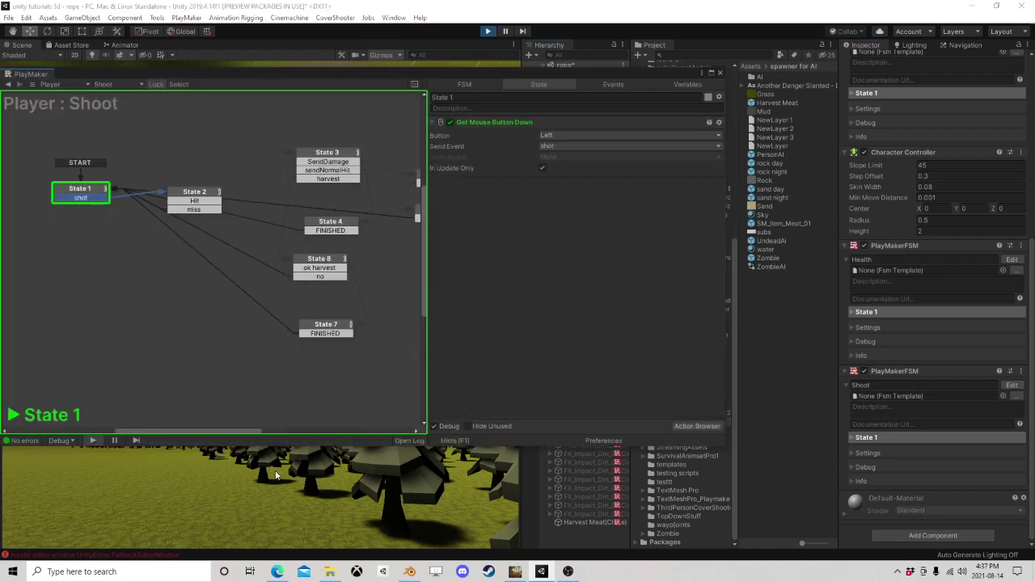
pyautogui.click(275, 475)
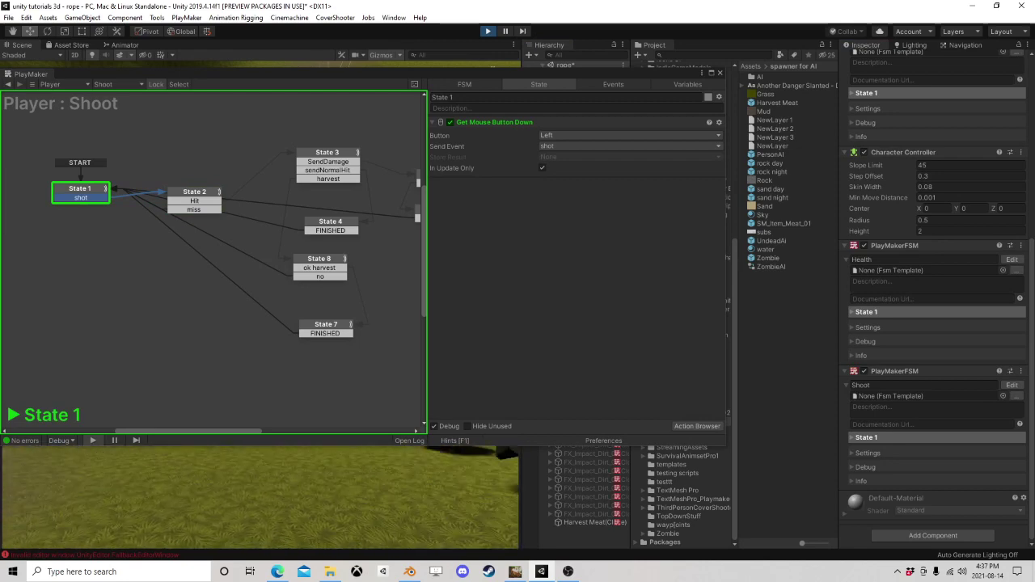
pyautogui.click(720, 73)
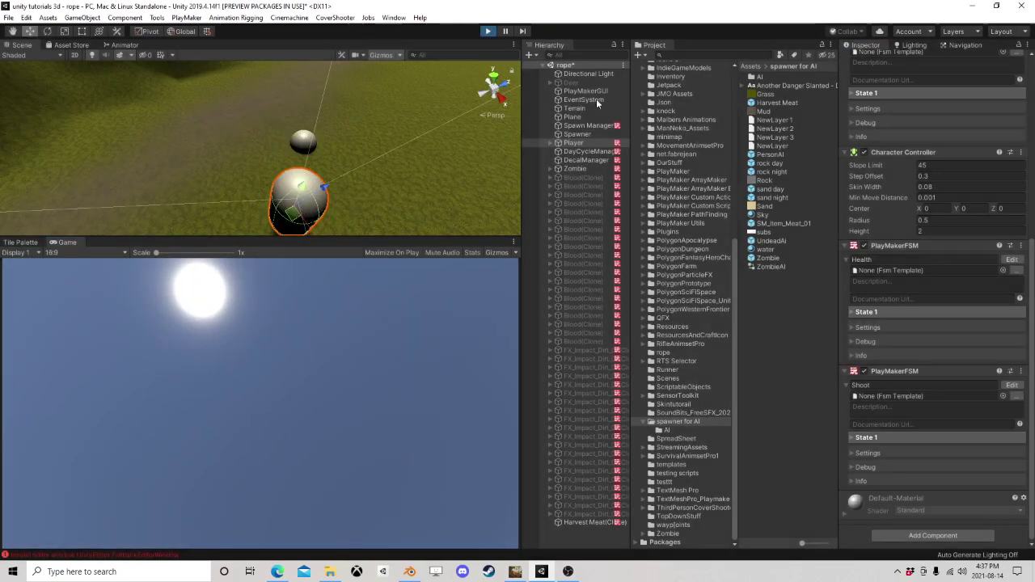
pyautogui.hotkey('ctrl', 'p')
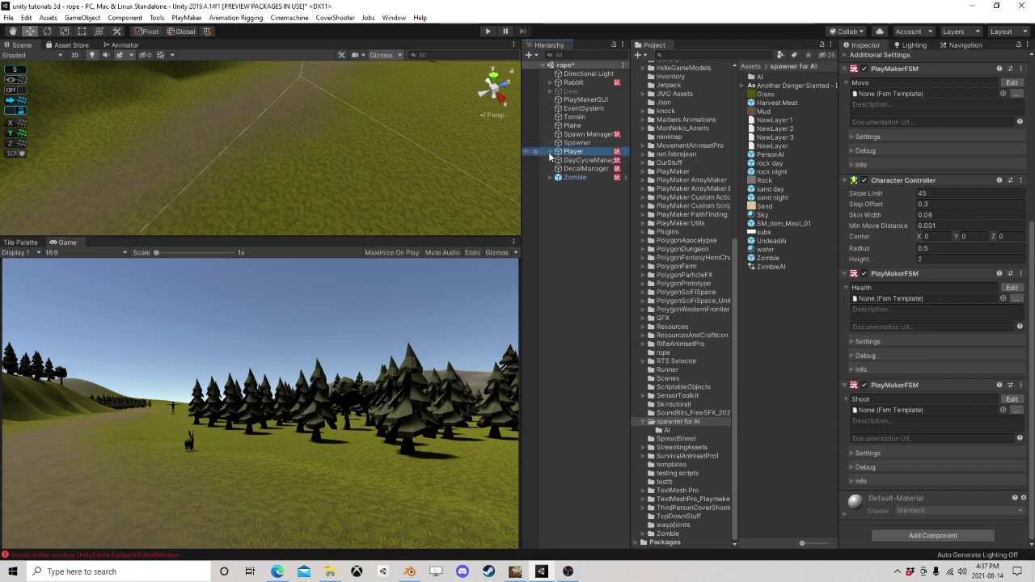
# Step: Include the Interactions layer in the culling mask of the Player's Main Camera
pyautogui.click(550, 152)
pyautogui.click(589, 161)
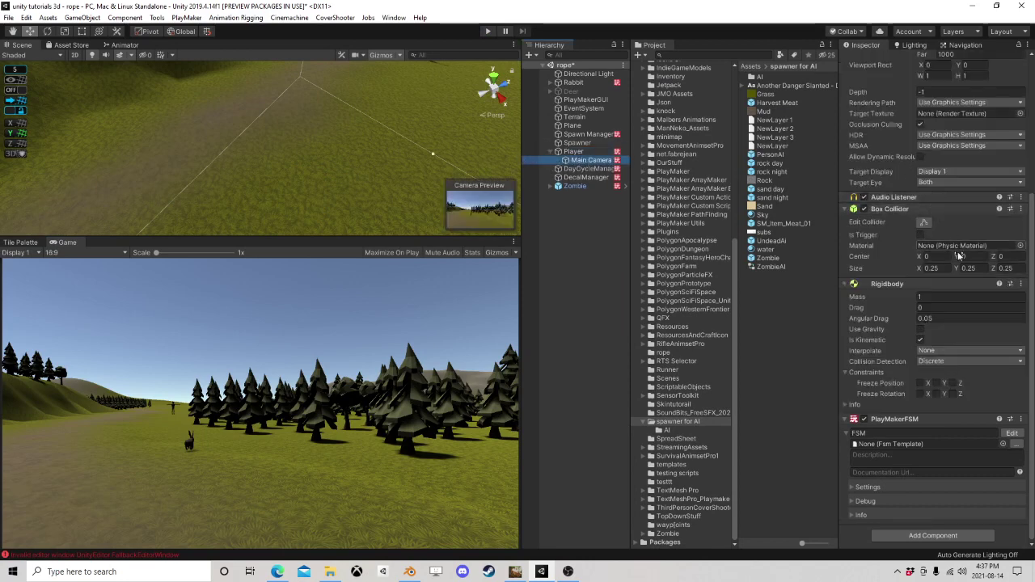
pyautogui.scroll(5, 942, 241)
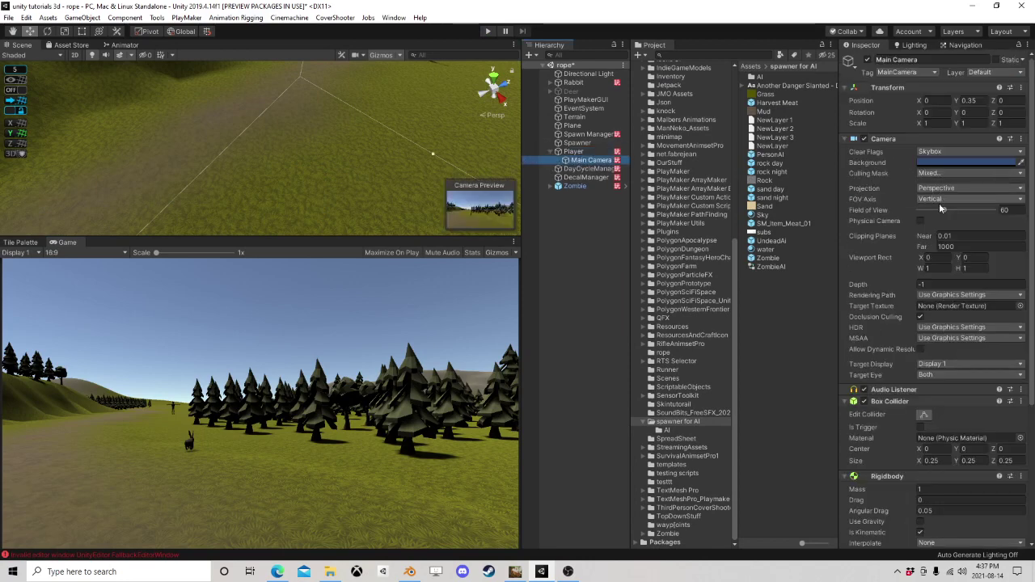
pyautogui.click(938, 174)
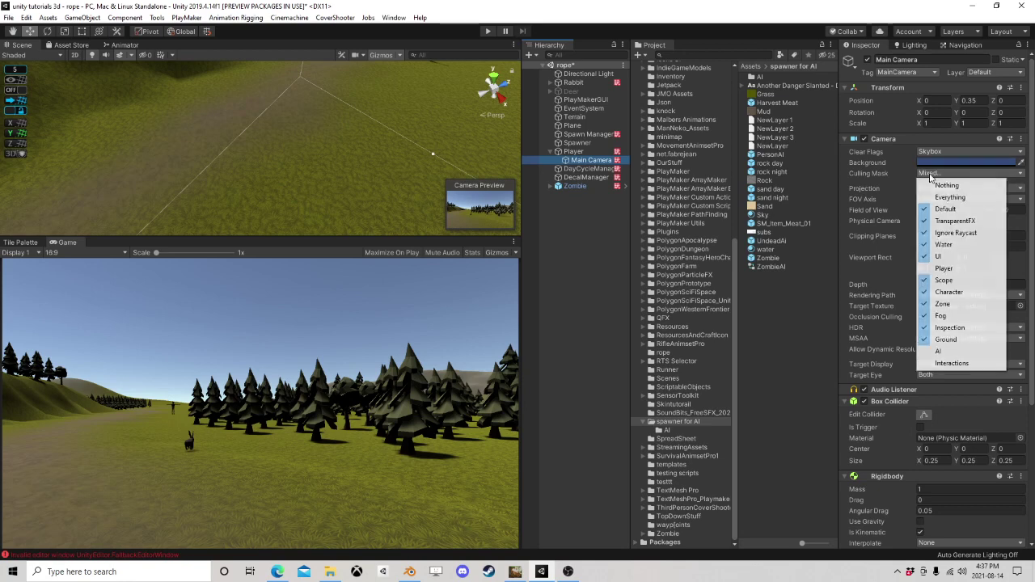
pyautogui.click(960, 364)
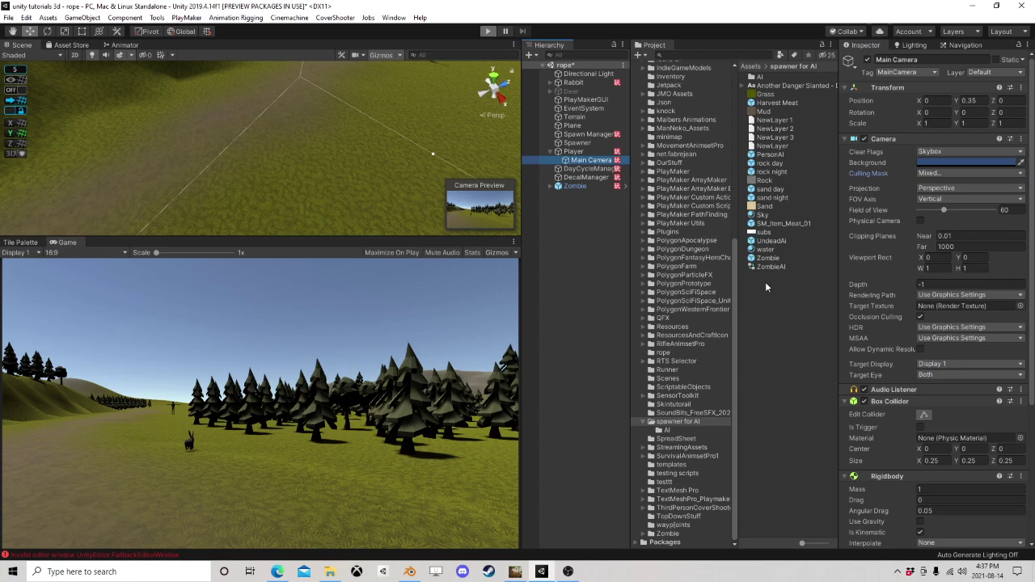
# Step: Playtest shooting the rabbit, approaching the spawned meat sphere, and harvesting it with shots
pyautogui.hotkey('ctrl', 'p')
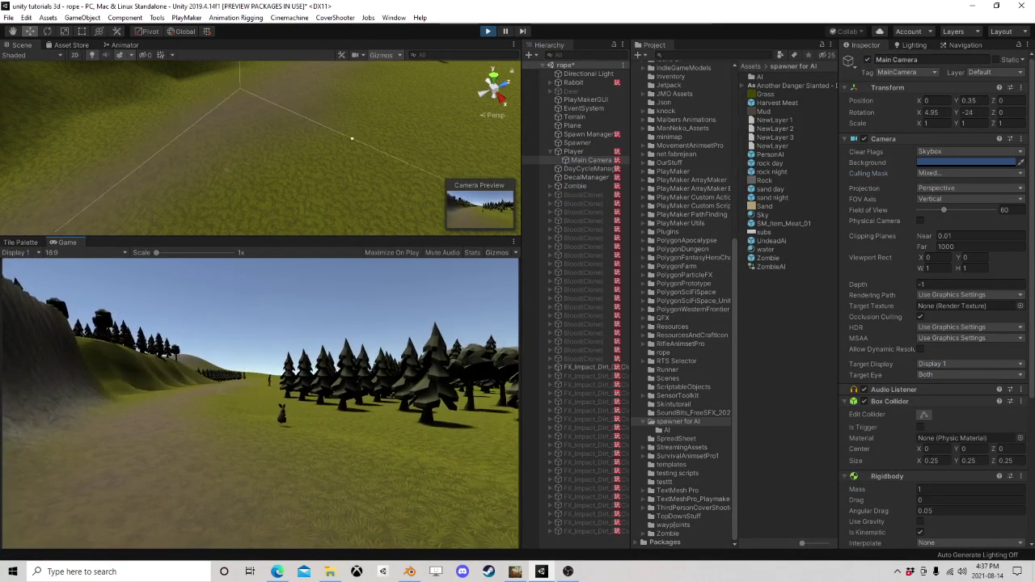
pyautogui.click(260, 402)
pyautogui.press('w')
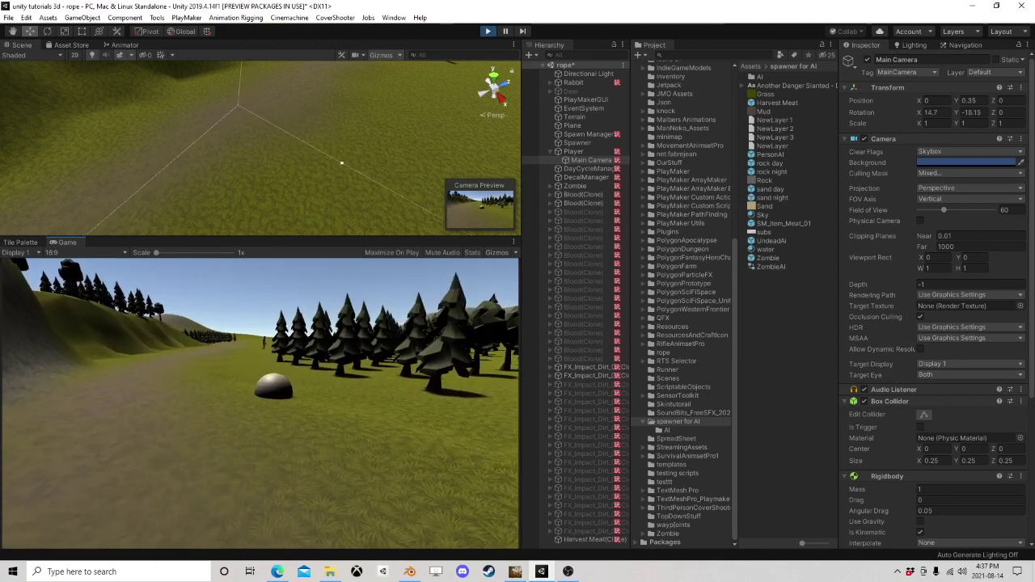
pyautogui.press('w')
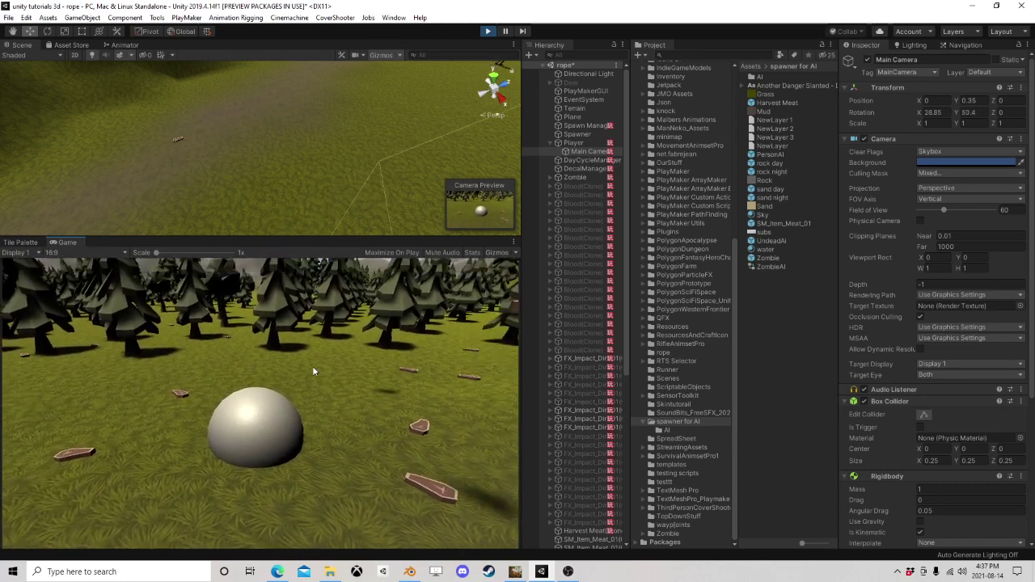
# Step: Pause the game, examine the State 2 actions in Harvest Meat(Clone)'s Harvest FSM, and end the playtest
pyautogui.click(508, 32)
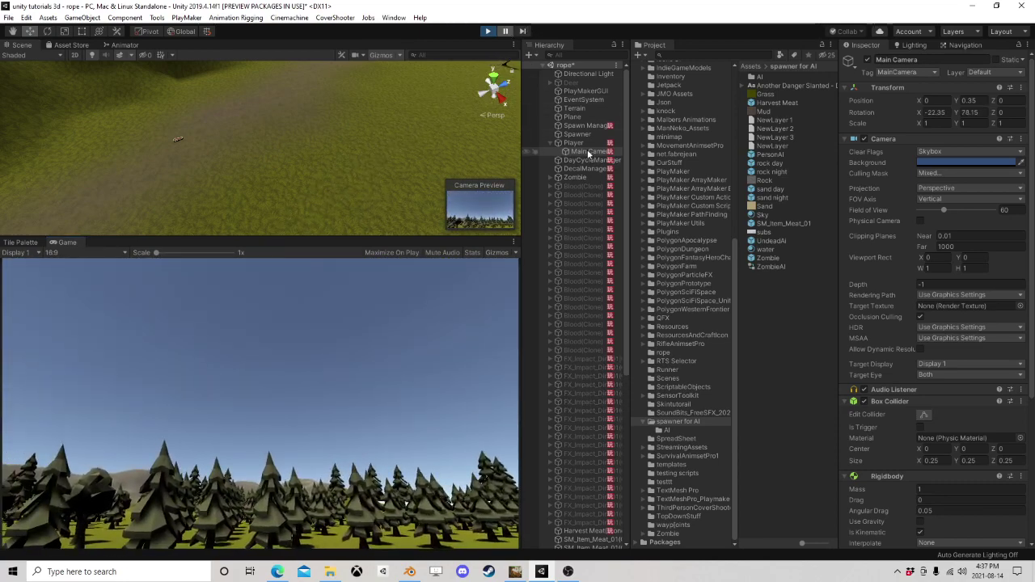
pyautogui.scroll(-5, 587, 416)
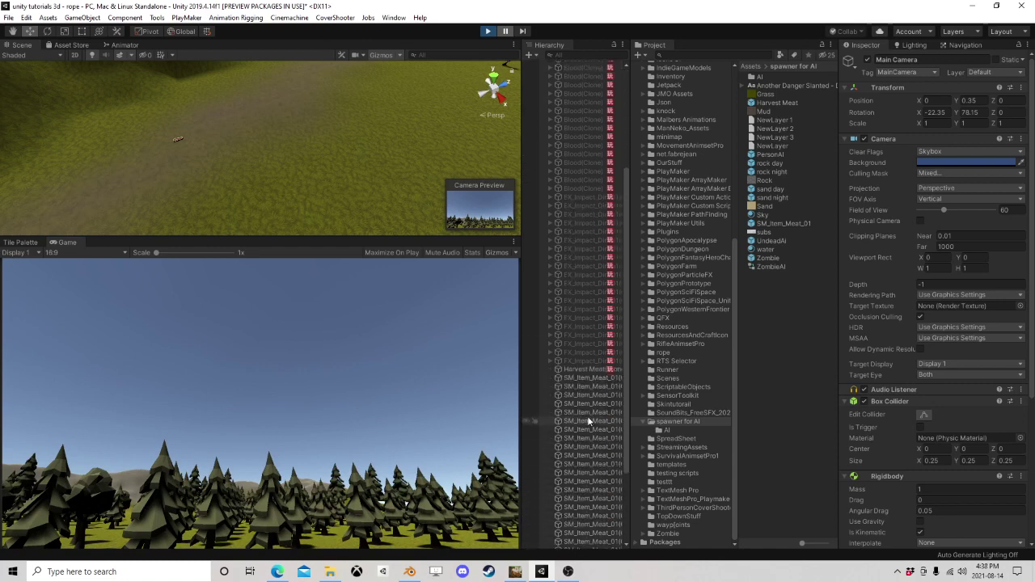
pyautogui.click(589, 368)
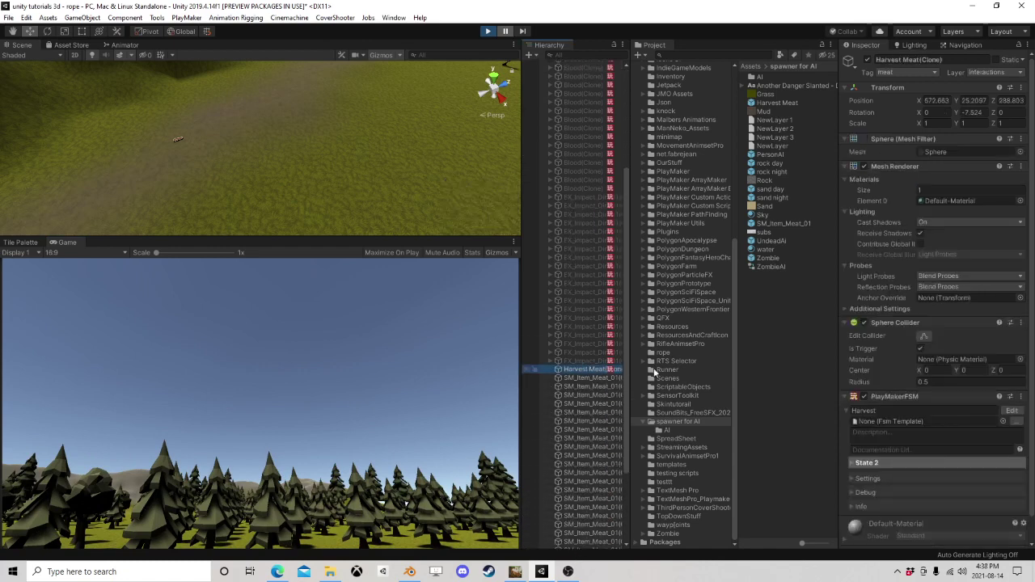
pyautogui.click(1012, 411)
pyautogui.click(214, 194)
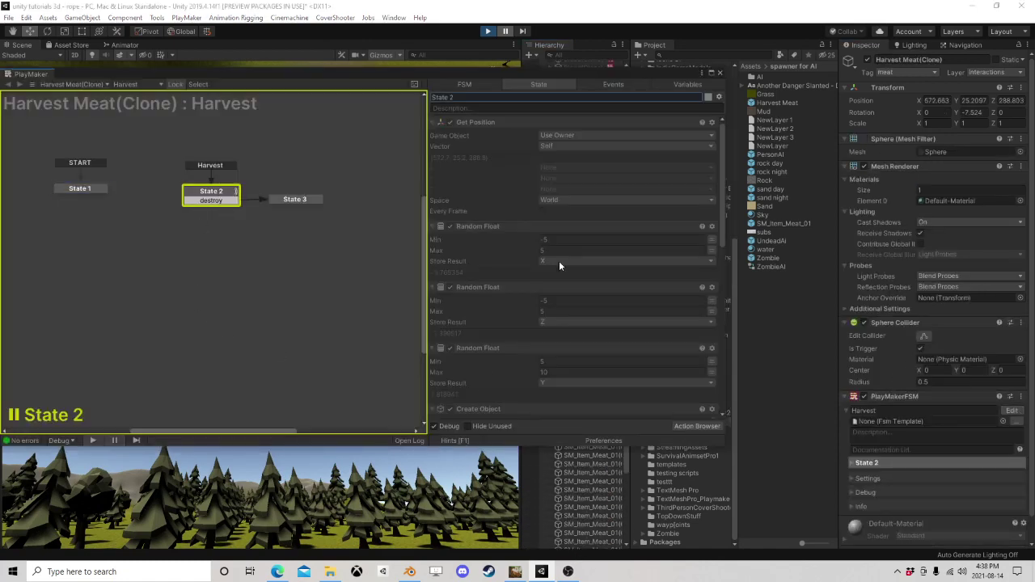
pyautogui.scroll(-10, 619, 323)
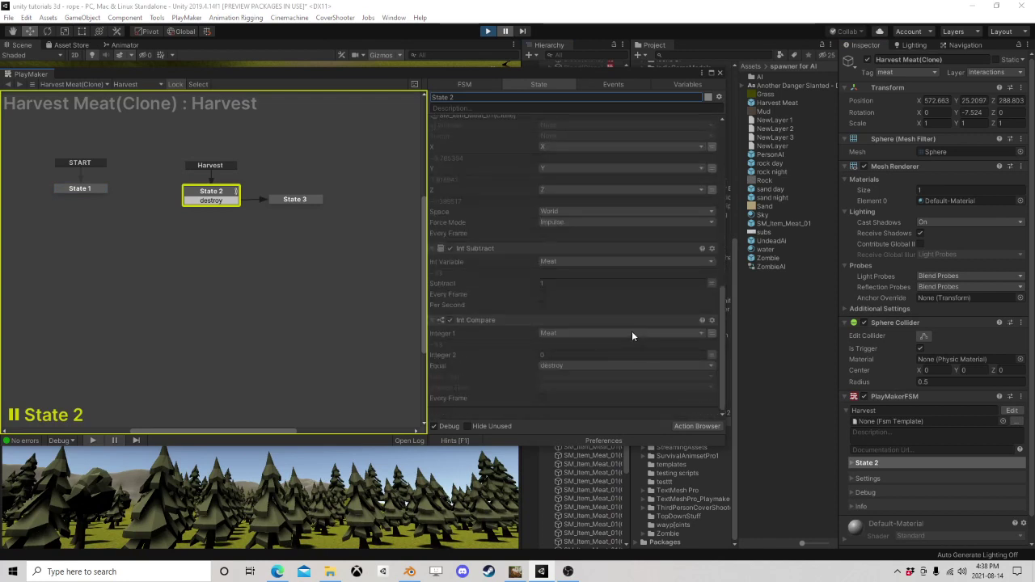
pyautogui.click(488, 31)
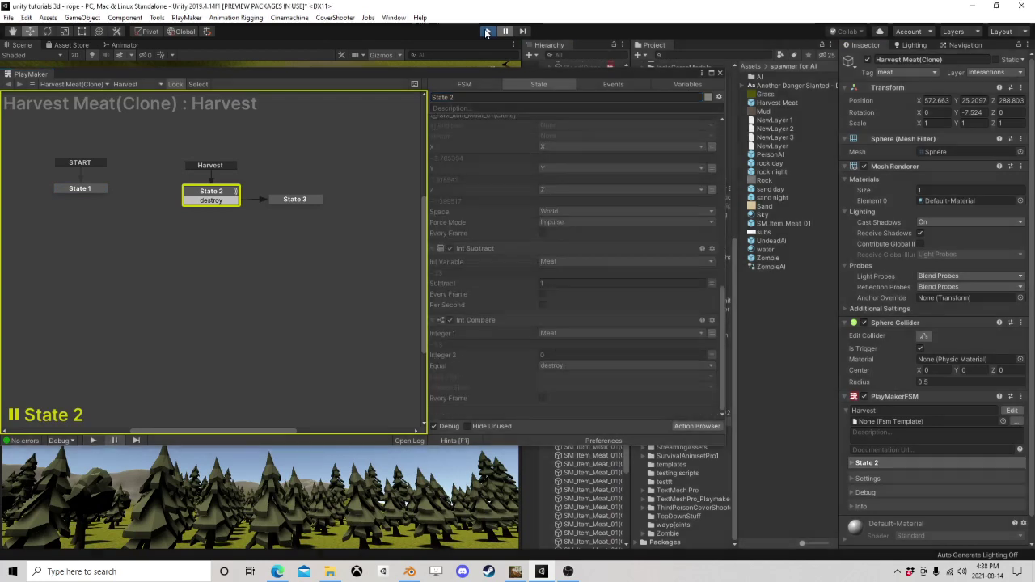
pyautogui.click(722, 73)
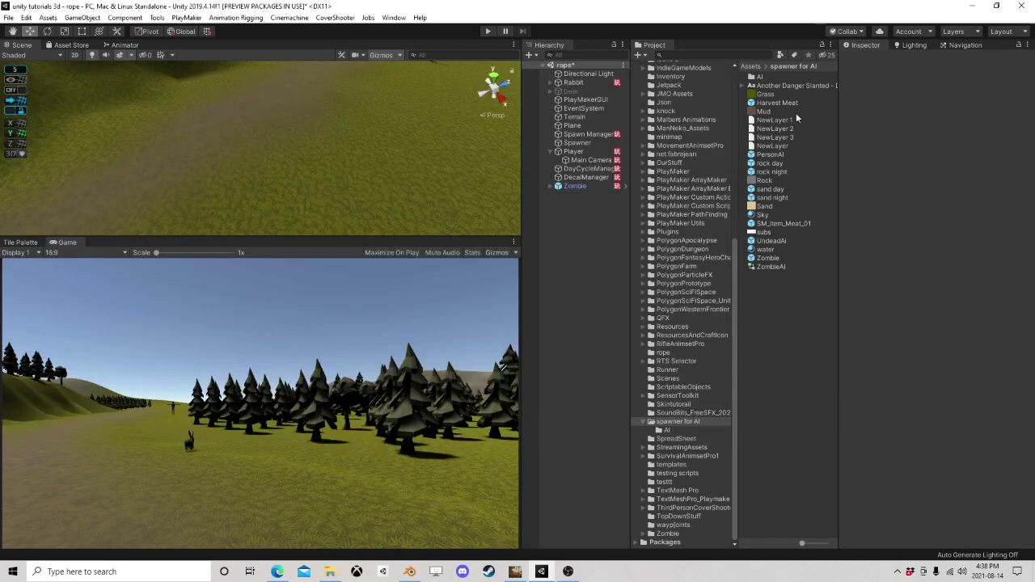
# Step: Open the Harvest Meat prefab's Harvest FSM and set the Meat variable's value to 5
pyautogui.click(777, 103)
pyautogui.click(925, 89)
pyautogui.scroll(-1, 980, 394)
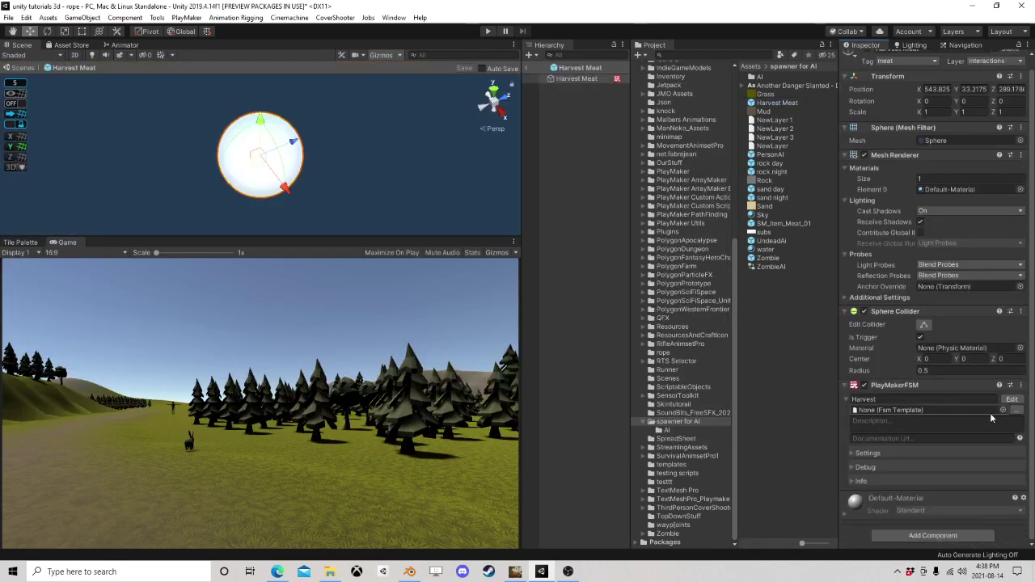
pyautogui.click(1012, 402)
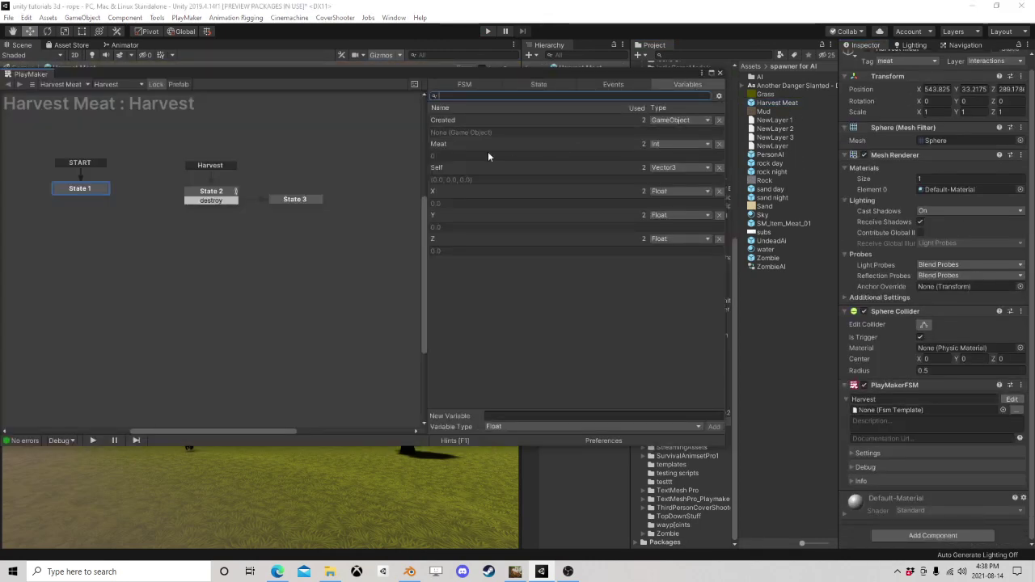
pyautogui.click(448, 145)
pyautogui.click(502, 386)
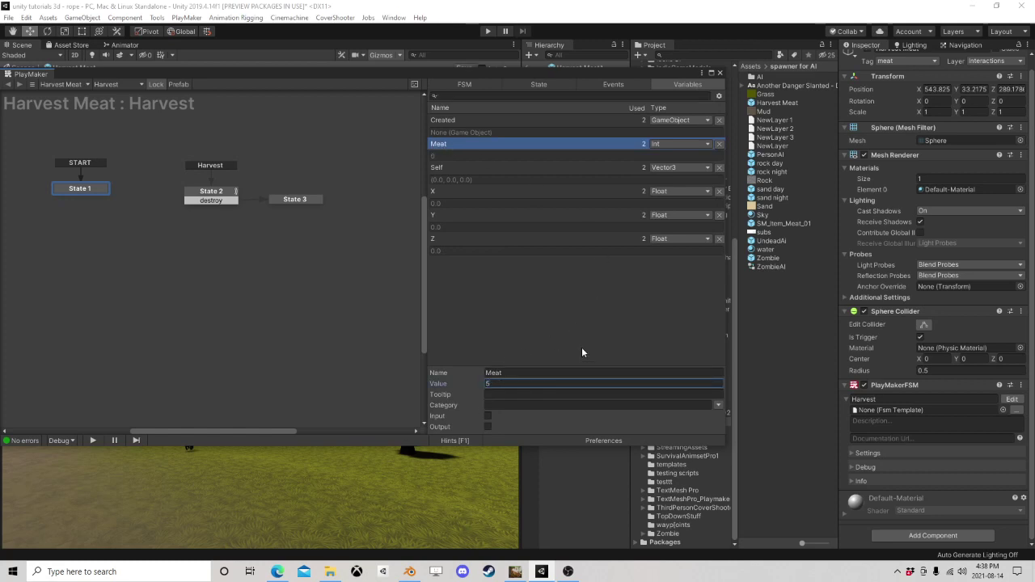
# Step: Set State 2's Random Float ranges to -3 to 3 for X and Z, and 3 to 6 for Y
pyautogui.click(209, 192)
pyautogui.scroll(-1, 615, 202)
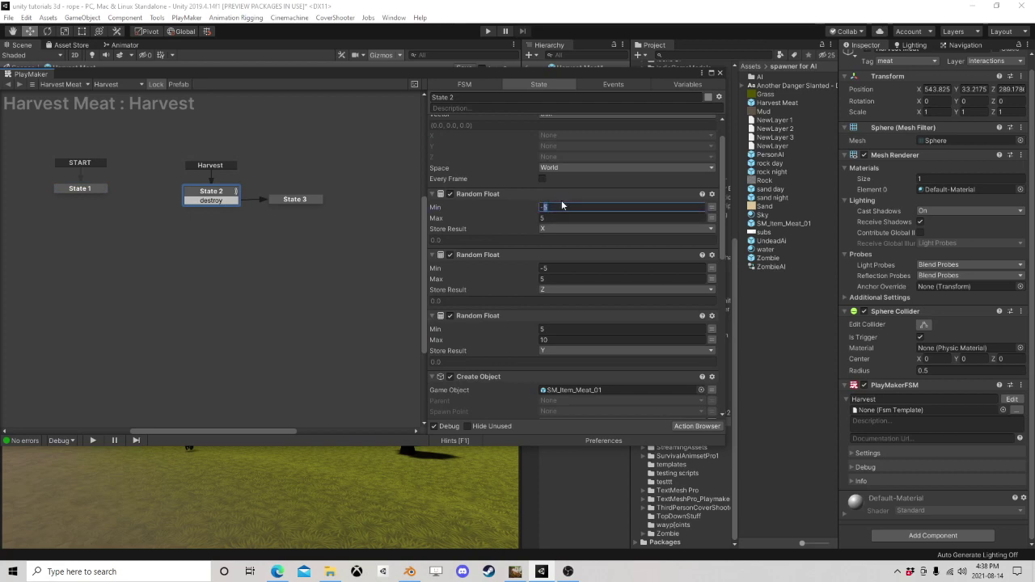
pyautogui.write('3')
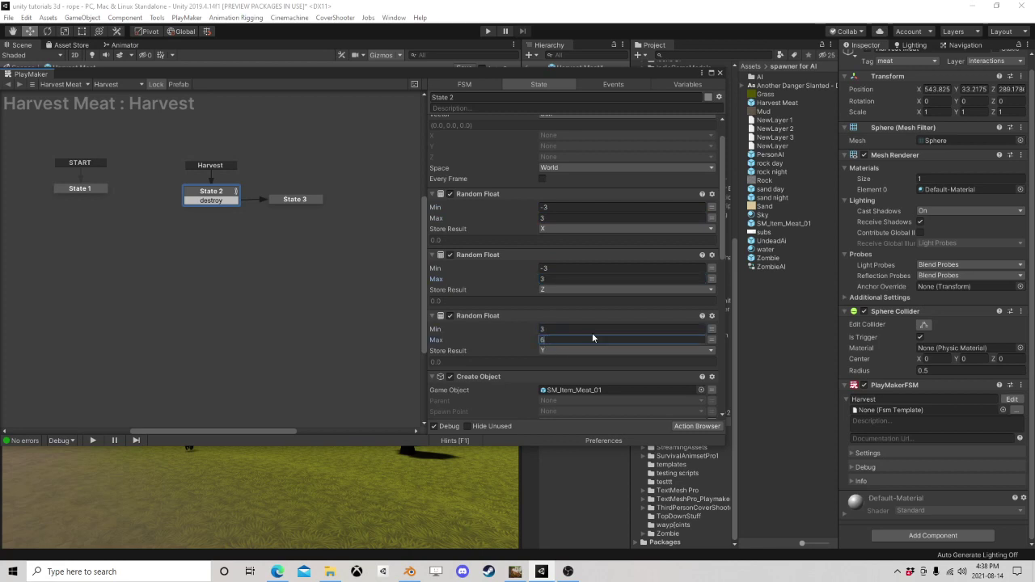
pyautogui.scroll(-3, 625, 332)
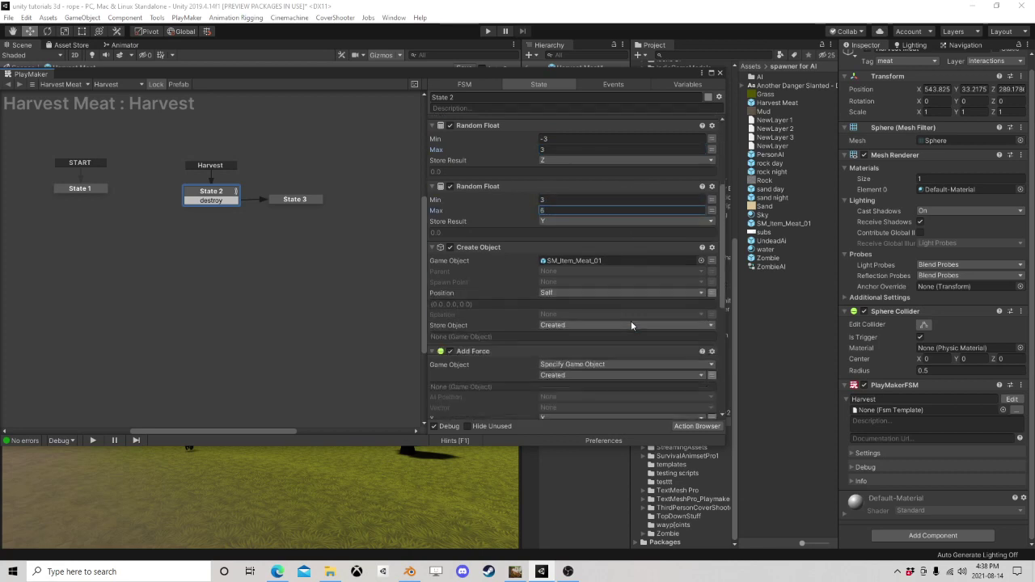
# Step: Remove the Mesh Renderer and Mesh Filter from the Harvest Meat prefab, and playtest the scene
pyautogui.click(721, 75)
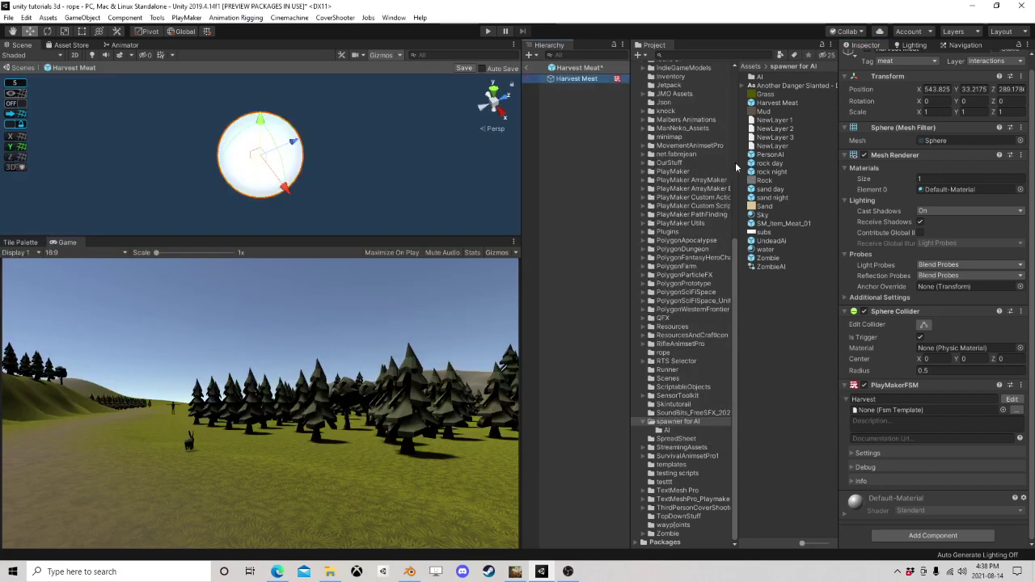
pyautogui.rightClick(894, 155)
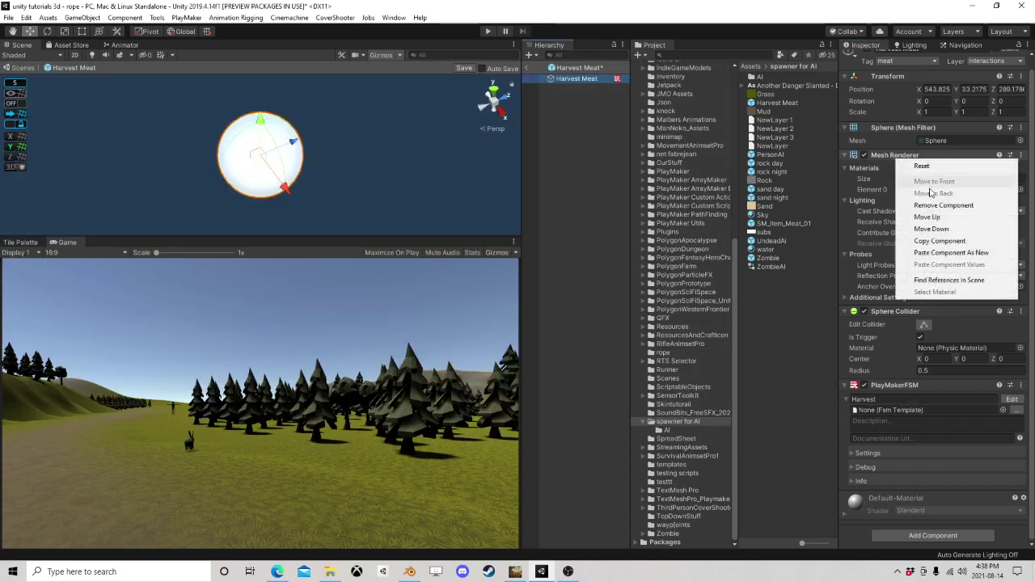
pyautogui.click(942, 205)
pyautogui.rightClick(893, 140)
pyautogui.click(943, 187)
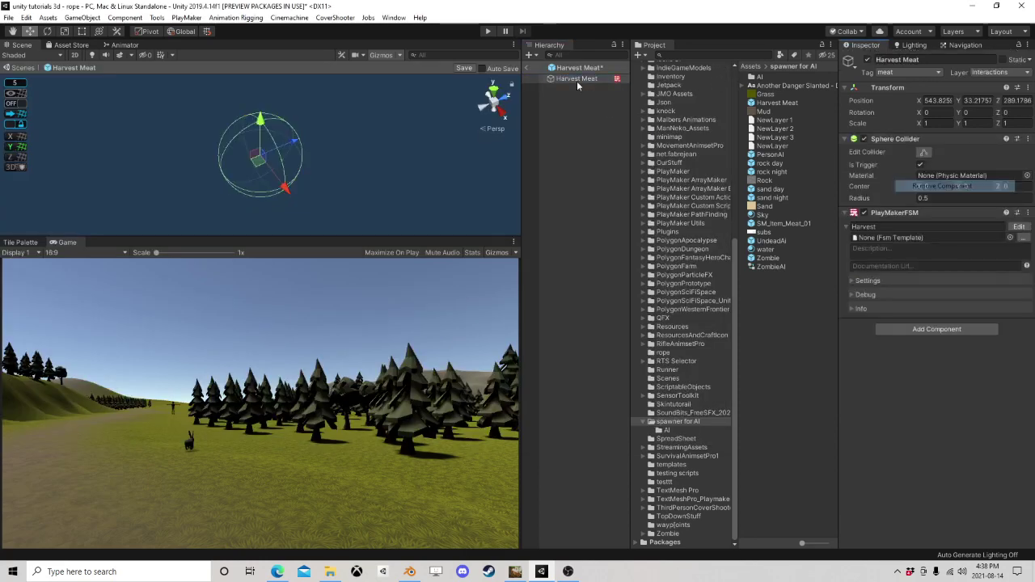
pyautogui.click(527, 70)
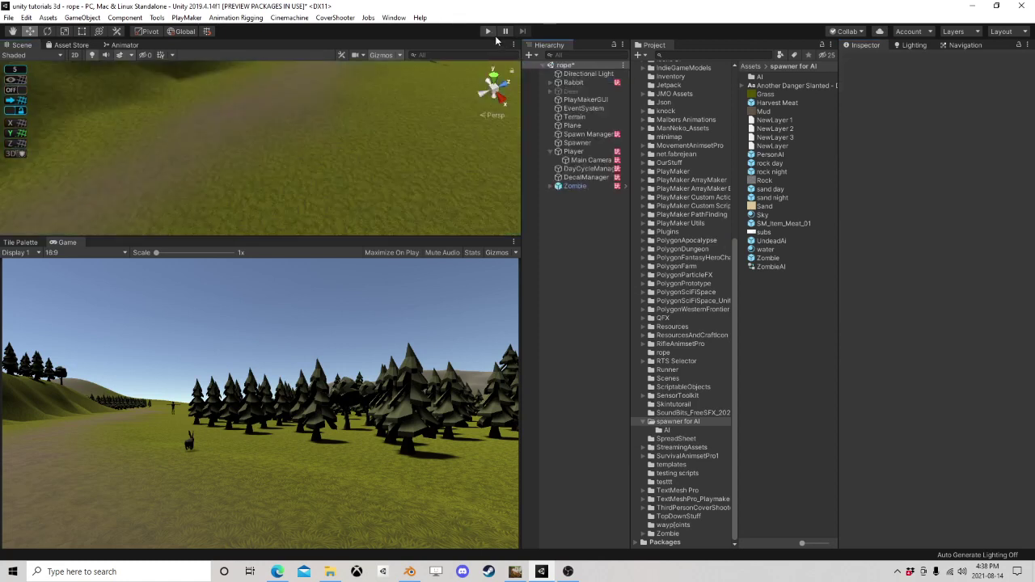
pyautogui.click(487, 31)
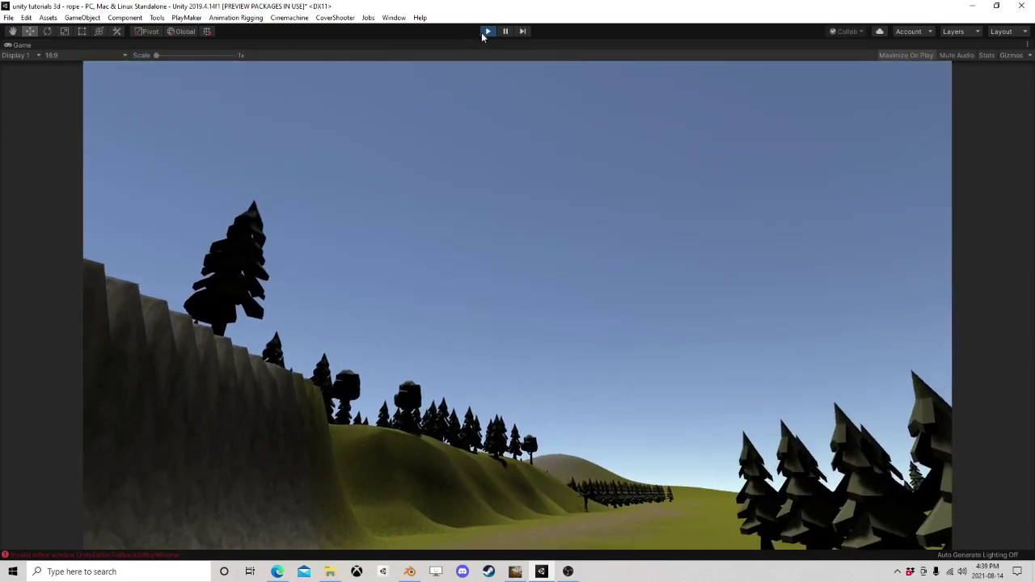
pyautogui.click(488, 31)
# Step: Set the State 3 Wait time to 60 in the Rabbit's PopulationRemove FSM, and playtest the scene
pyautogui.click(596, 76)
pyautogui.click(596, 84)
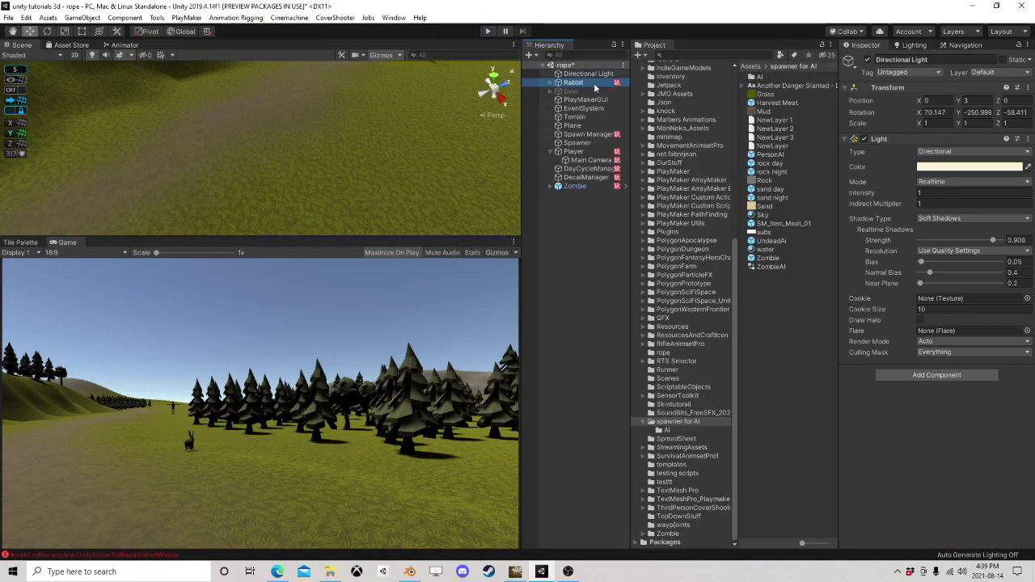
pyautogui.scroll(-5, 922, 331)
pyautogui.scroll(-5, 920, 327)
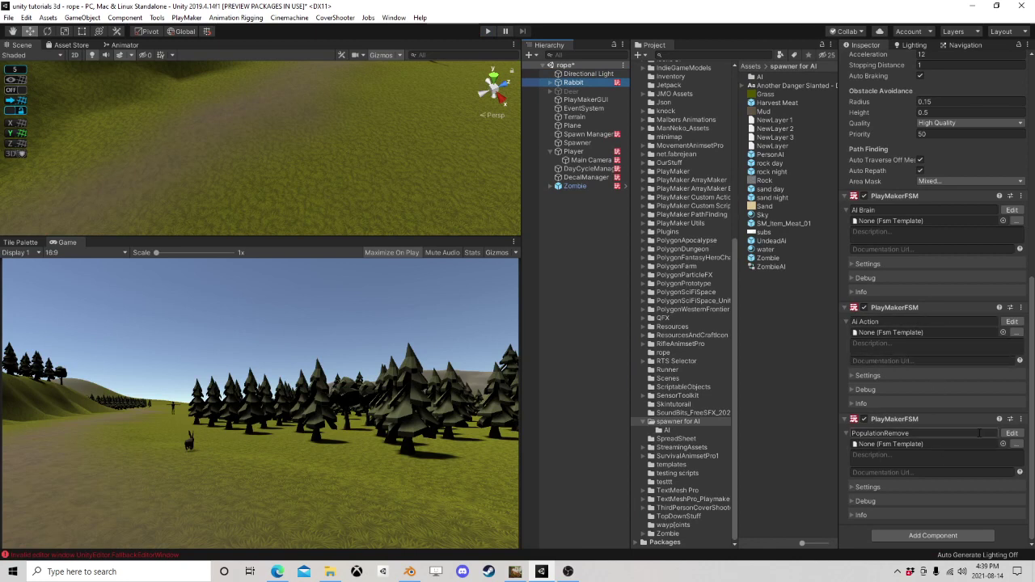
pyautogui.click(1011, 433)
pyautogui.click(229, 194)
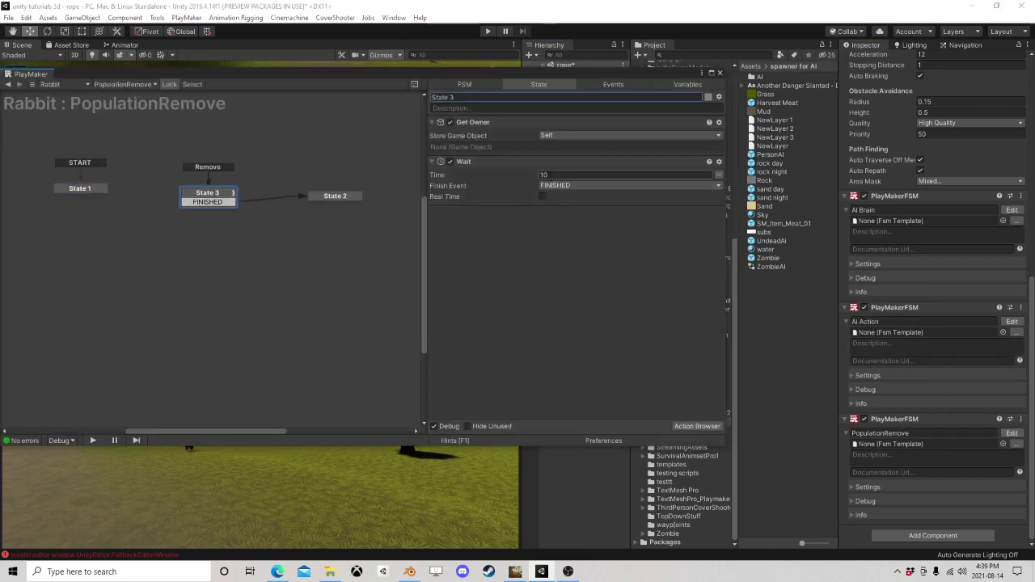
pyautogui.click(483, 176)
pyautogui.write('60')
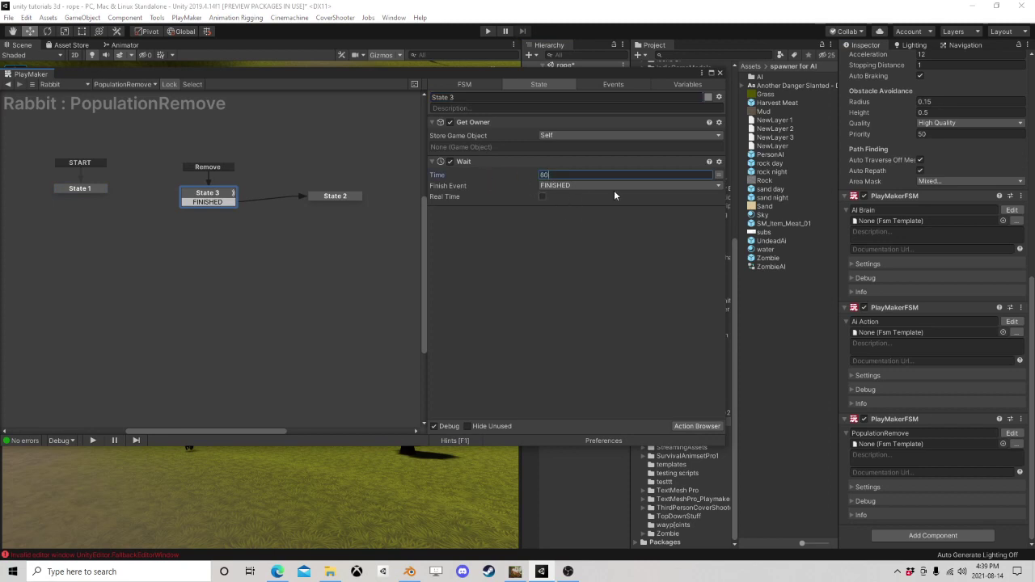
pyautogui.click(720, 74)
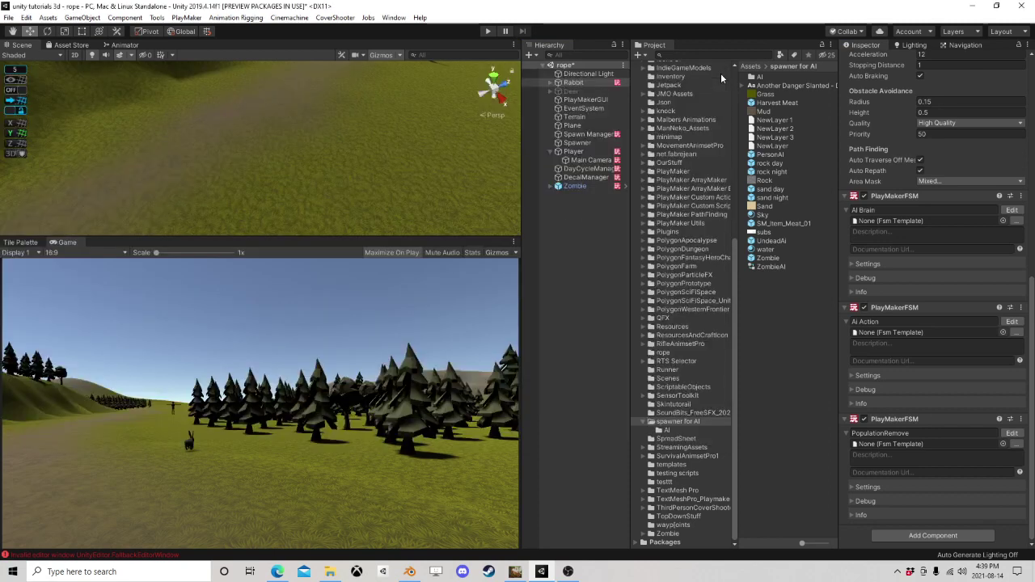
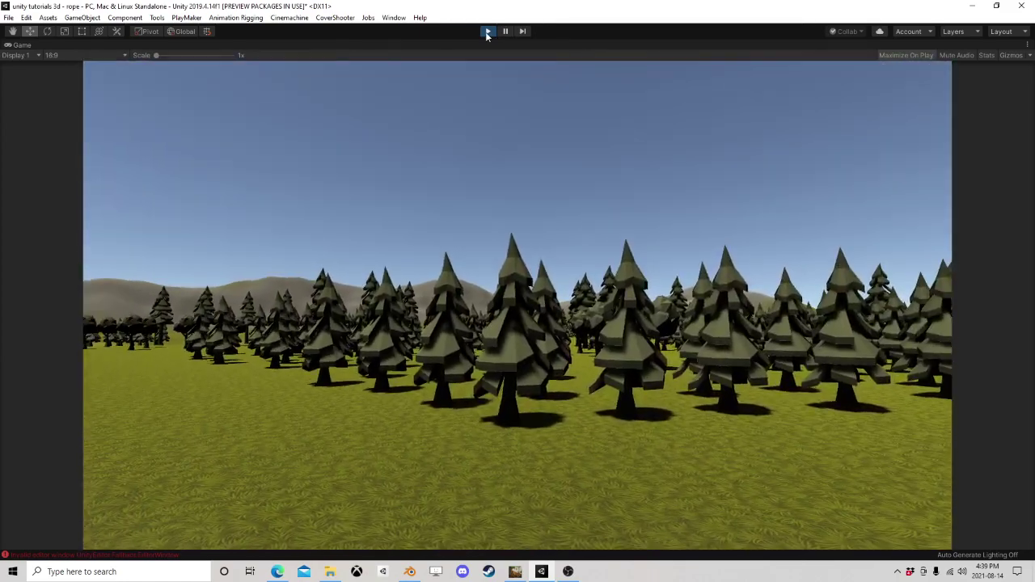
pyautogui.click(488, 31)
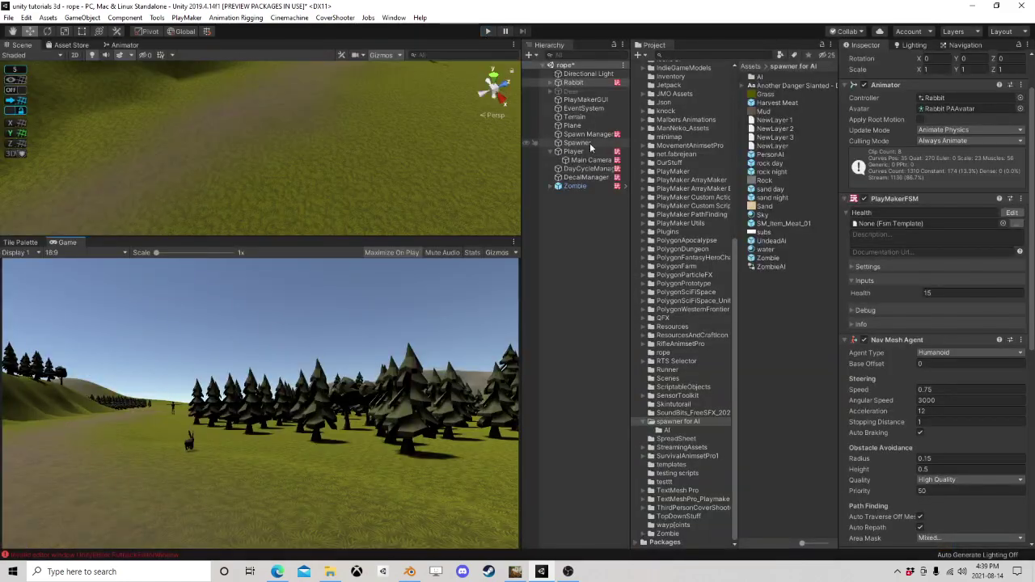
# Step: Add an event named InstantRemove to the Rabbit's PopulationRemove FSM
pyautogui.click(575, 83)
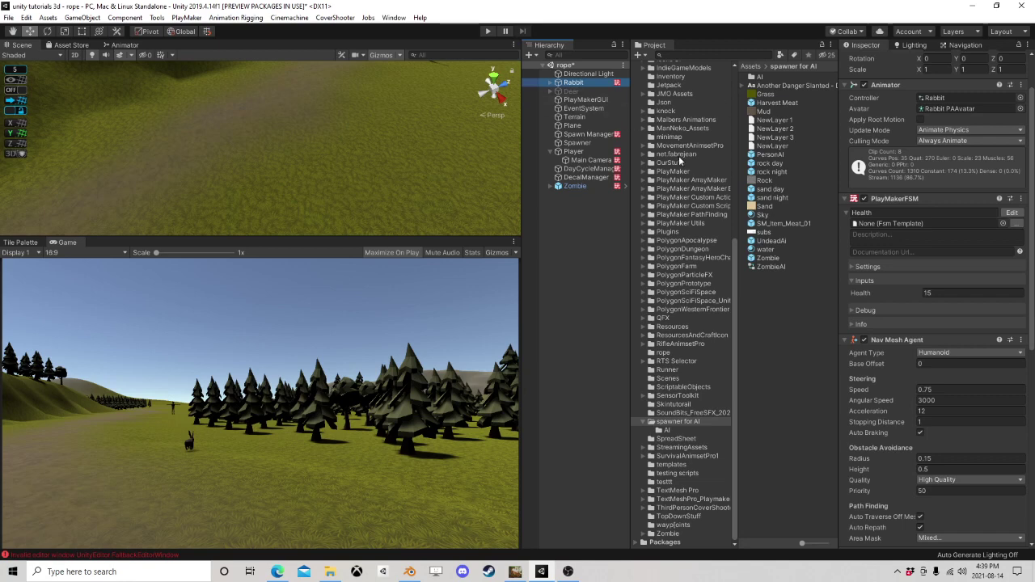
pyautogui.scroll(-8, 949, 381)
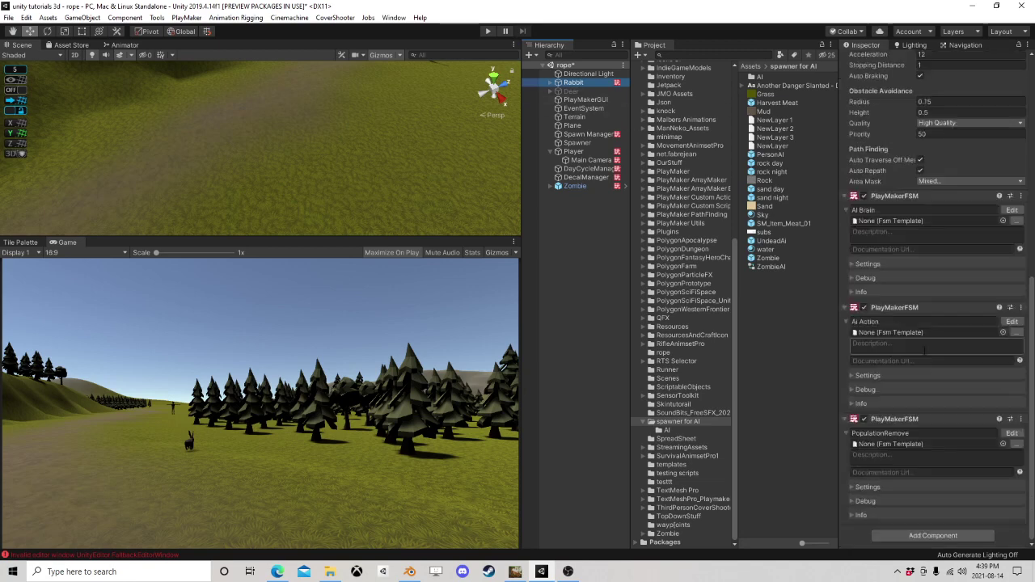
pyautogui.click(1011, 434)
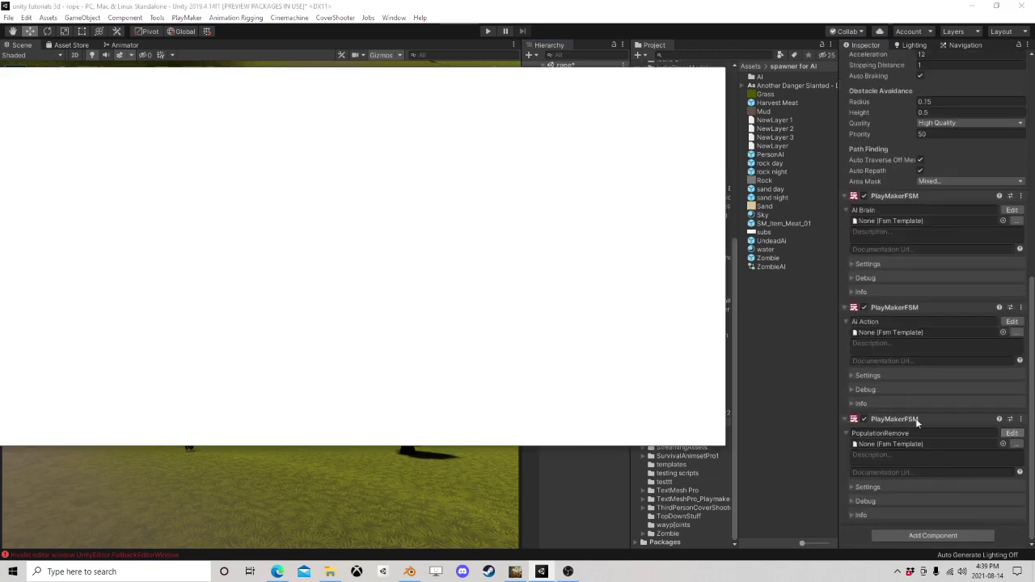
pyautogui.click(217, 195)
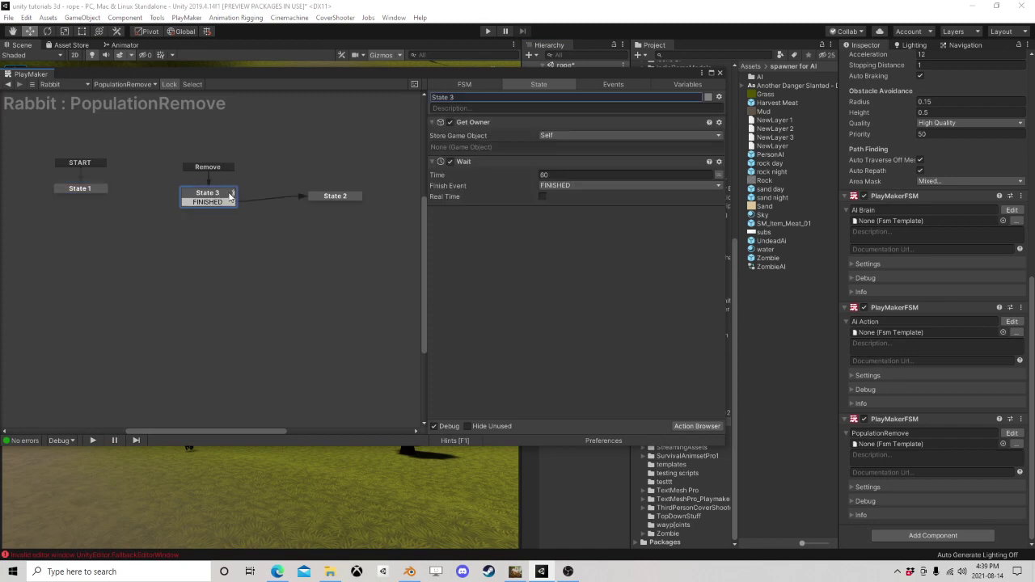
pyautogui.click(334, 196)
pyautogui.moveTo(348, 208); pyautogui.dragTo(318, 242, button='middle')
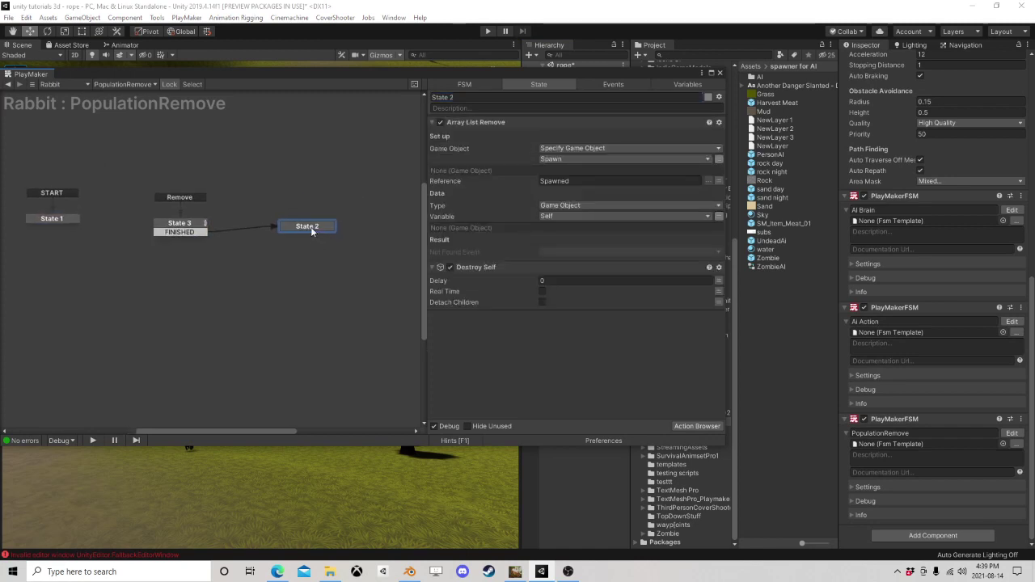
pyautogui.moveTo(311, 231)
pyautogui.mouseDown()
pyautogui.moveTo(316, 250)
pyautogui.moveTo(323, 238)
pyautogui.moveTo(311, 226)
pyautogui.mouseUp()
pyautogui.click(614, 84)
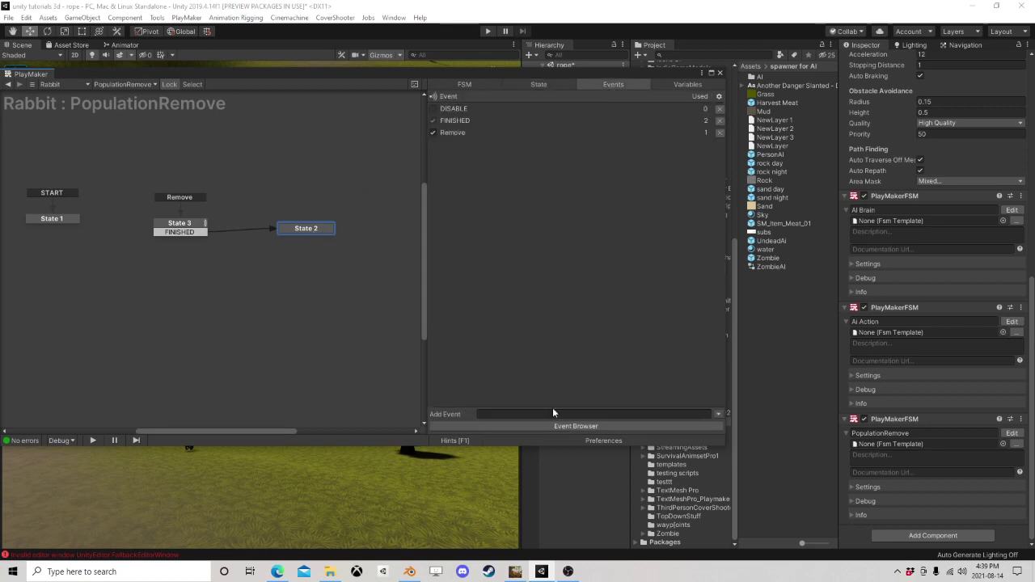
pyautogui.write('Inst')
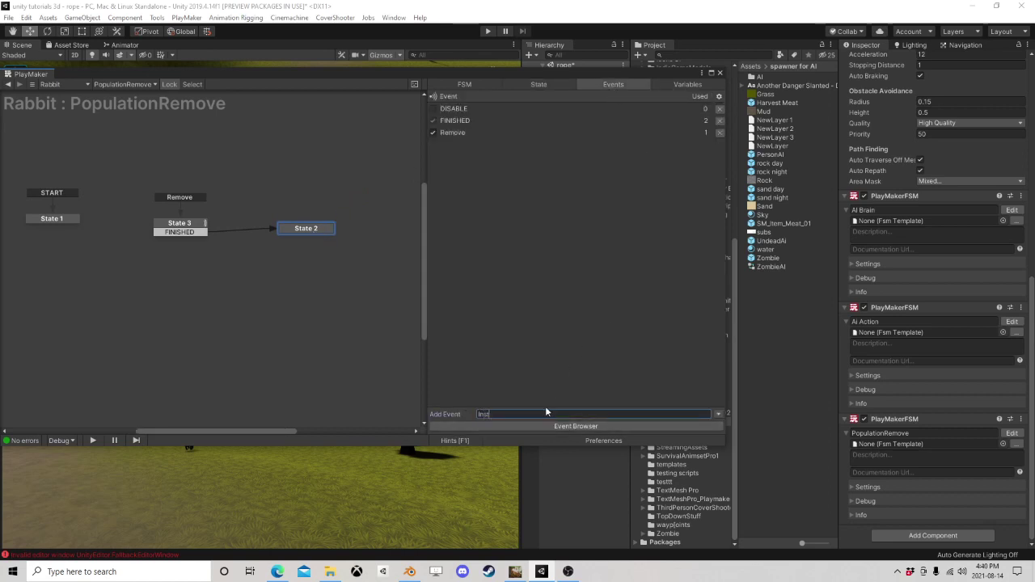
pyautogui.write('antRemove')
pyautogui.press('Return')
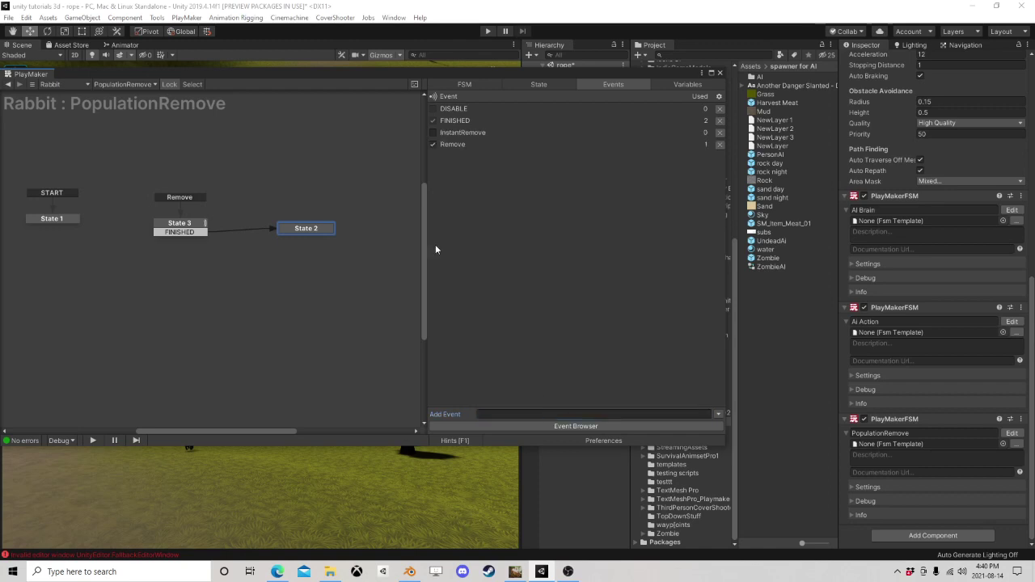
# Step: Give State 2 of the PopulationRemove FSM a global transition for the InstantRemove event, and close the FSM editor
pyautogui.rightClick(296, 233)
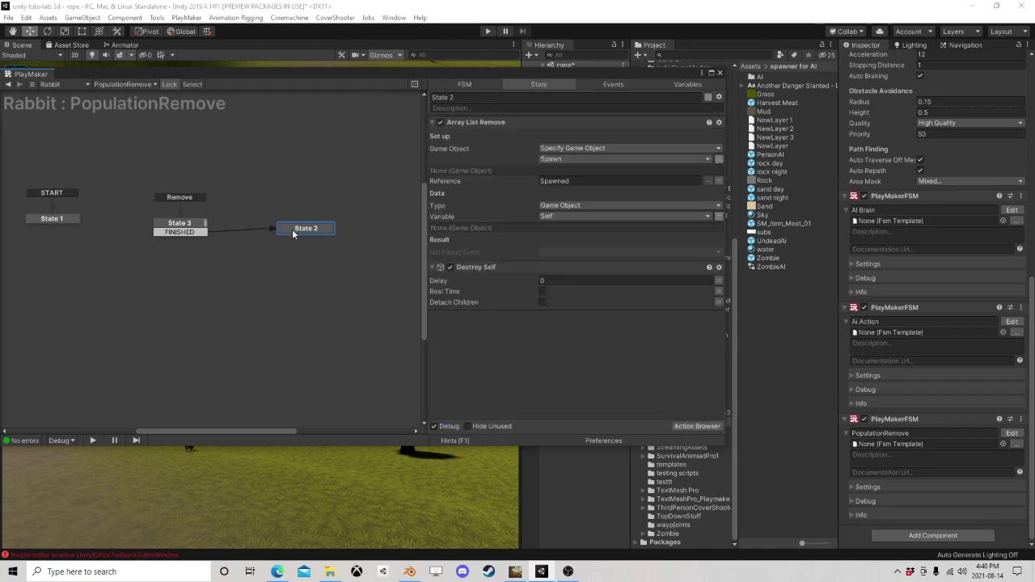
pyautogui.moveTo(364, 249)
pyautogui.click(470, 285)
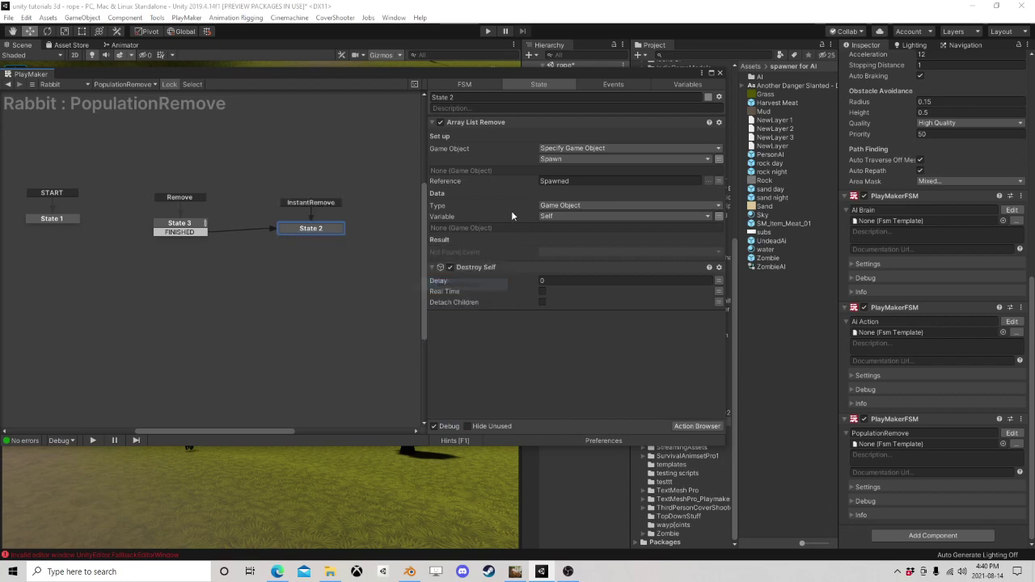
pyautogui.click(720, 74)
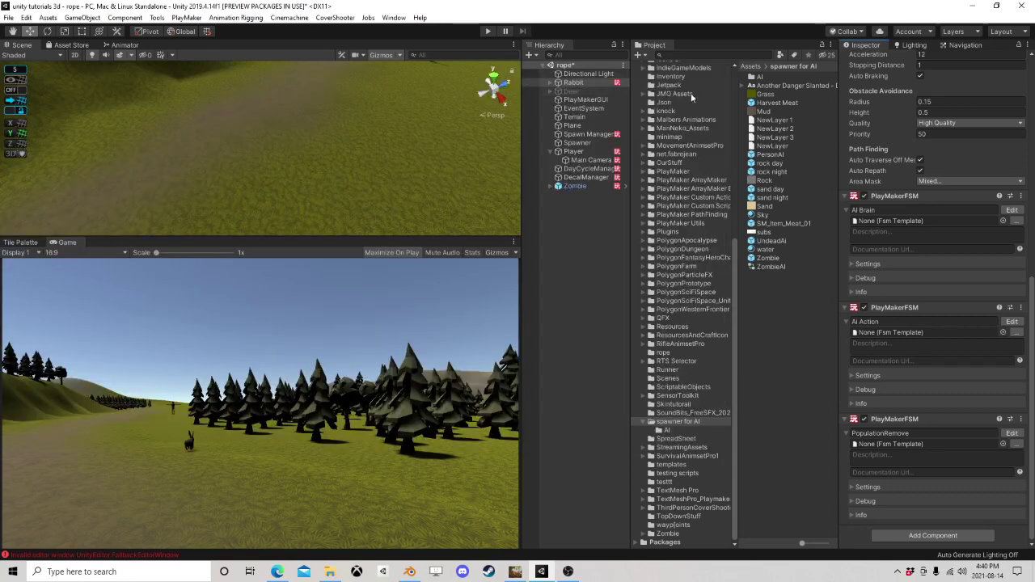
# Step: Open the Harvest Meat prefab's Harvest FSM and add a GameObject variable named MyOwner
pyautogui.click(778, 103)
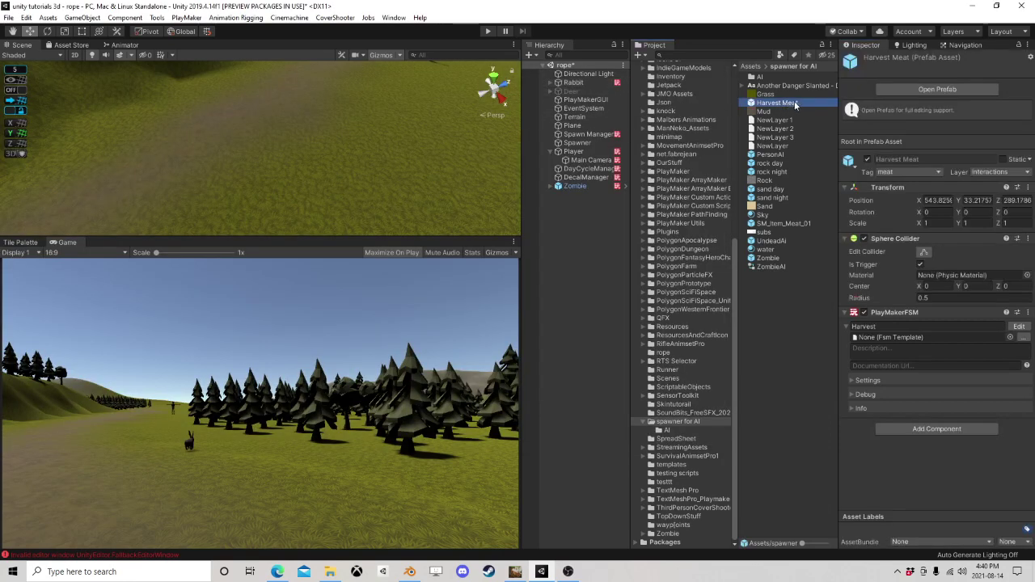
pyautogui.click(1020, 327)
pyautogui.keyDown('ctrl'); pyautogui.scroll(-1, 256, 199); pyautogui.keyUp('ctrl')
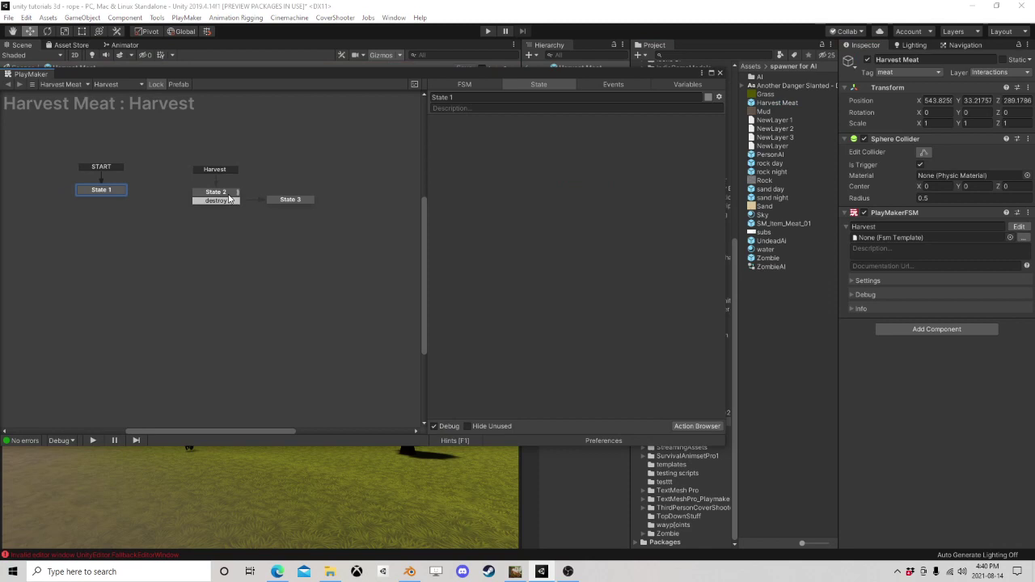
pyautogui.click(229, 197)
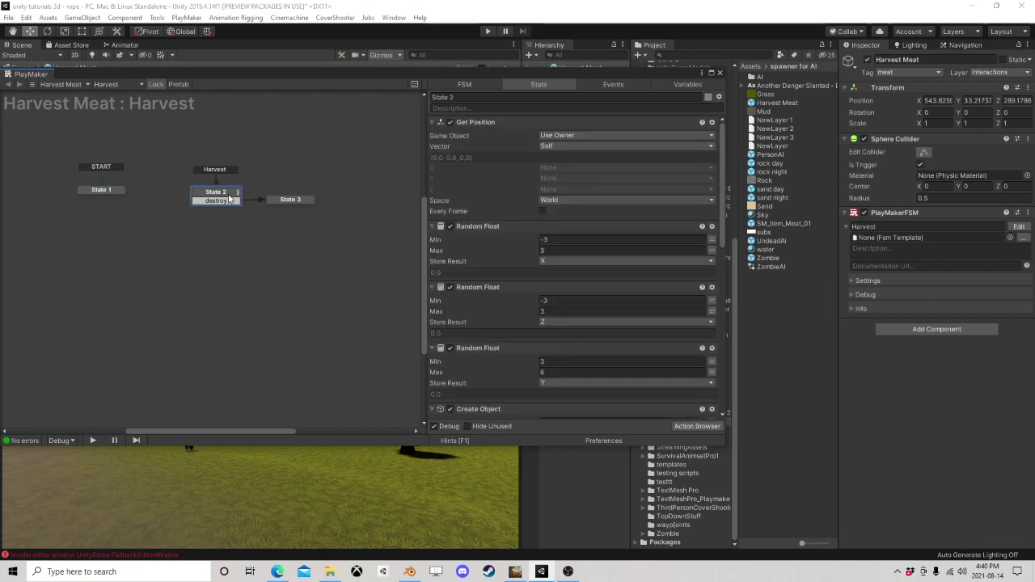
pyautogui.click(681, 85)
pyautogui.click(538, 305)
pyautogui.click(495, 426)
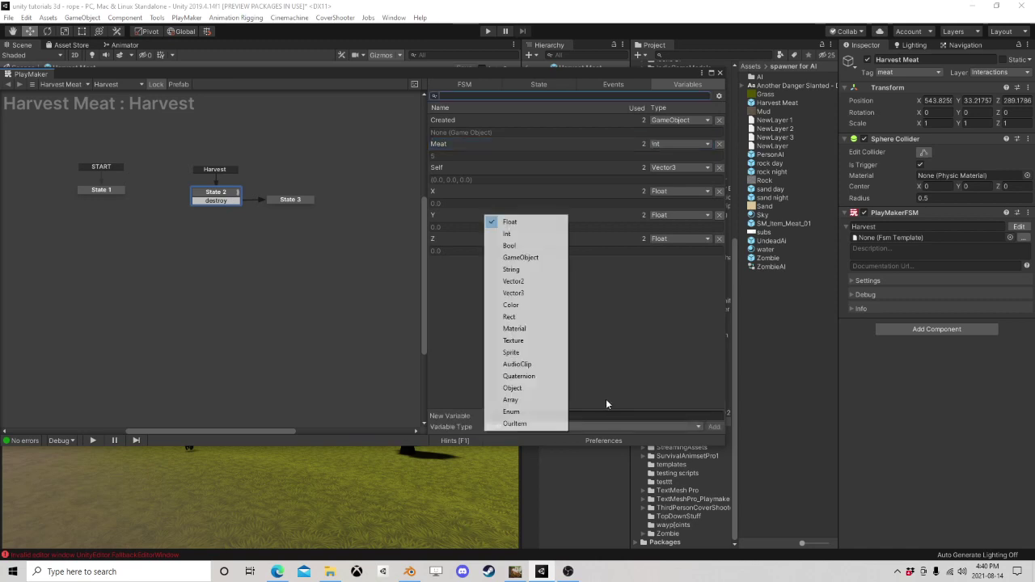
pyautogui.click(526, 257)
pyautogui.click(501, 416)
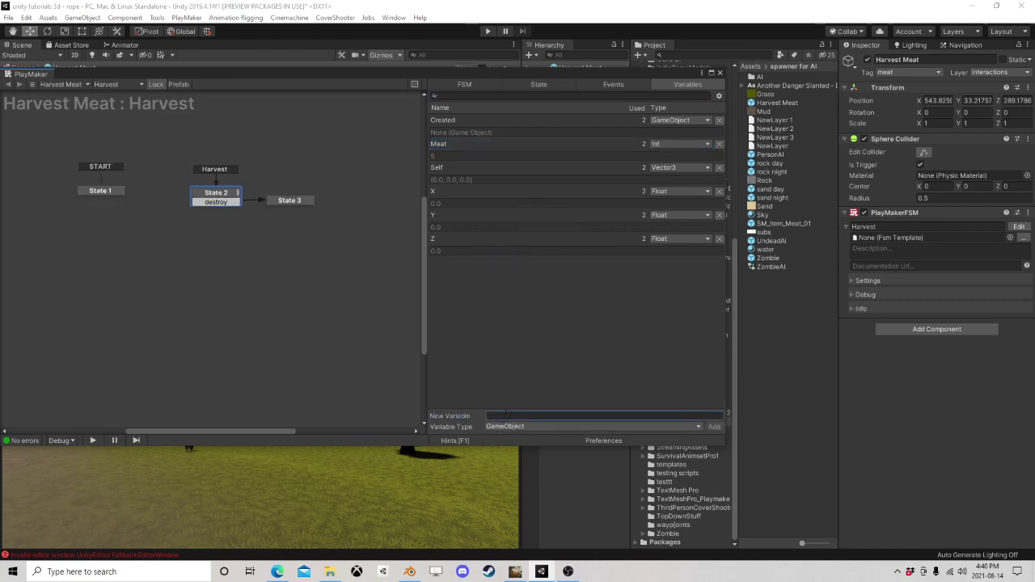
pyautogui.write('MyOwner')
pyautogui.press('Return')
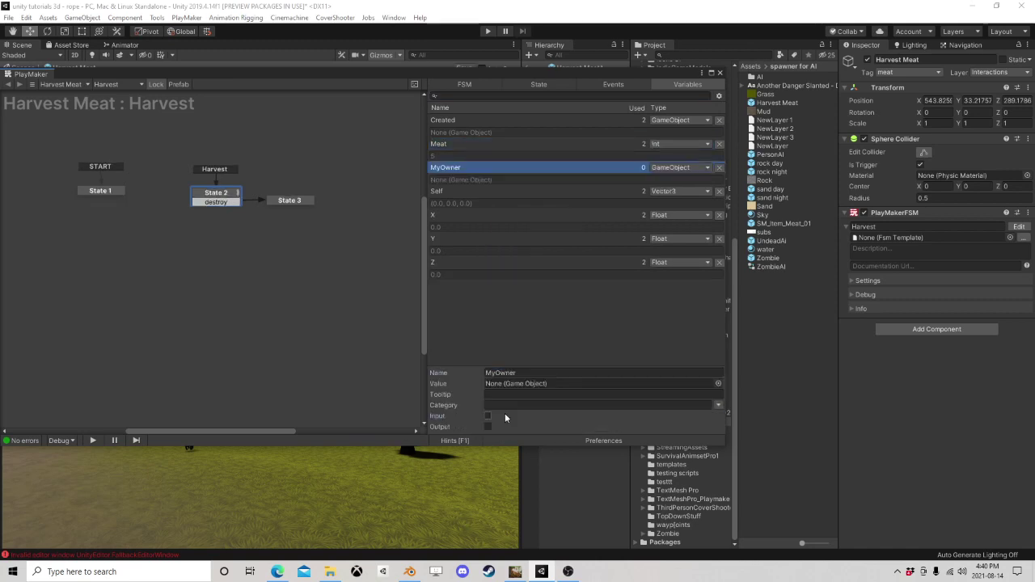
# Step: Add a Send Event action to State 3 of the Harvest FSM, placed before the Destroy Self action
pyautogui.scroll(1, 242, 195)
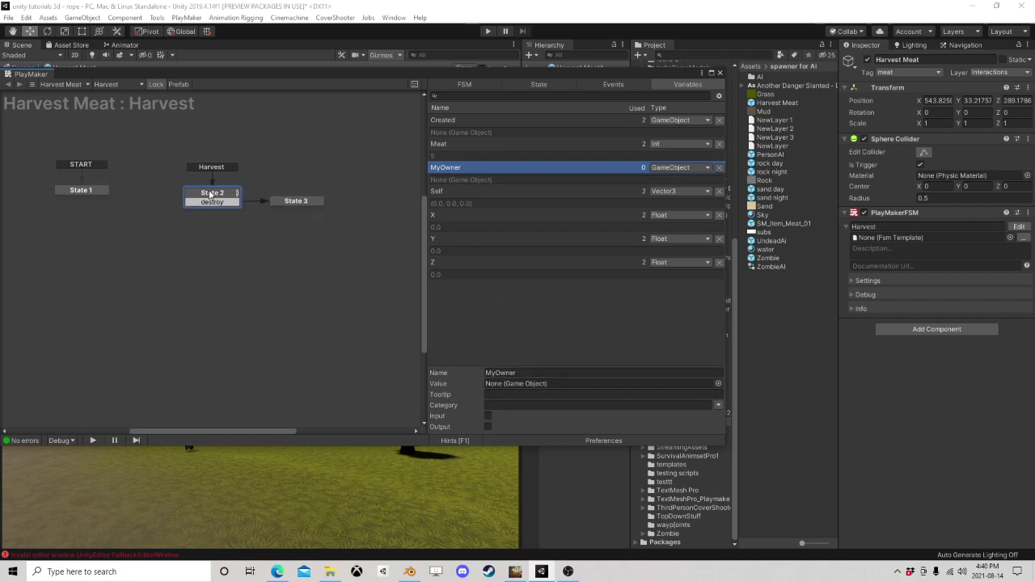
pyautogui.click(210, 194)
pyautogui.click(284, 203)
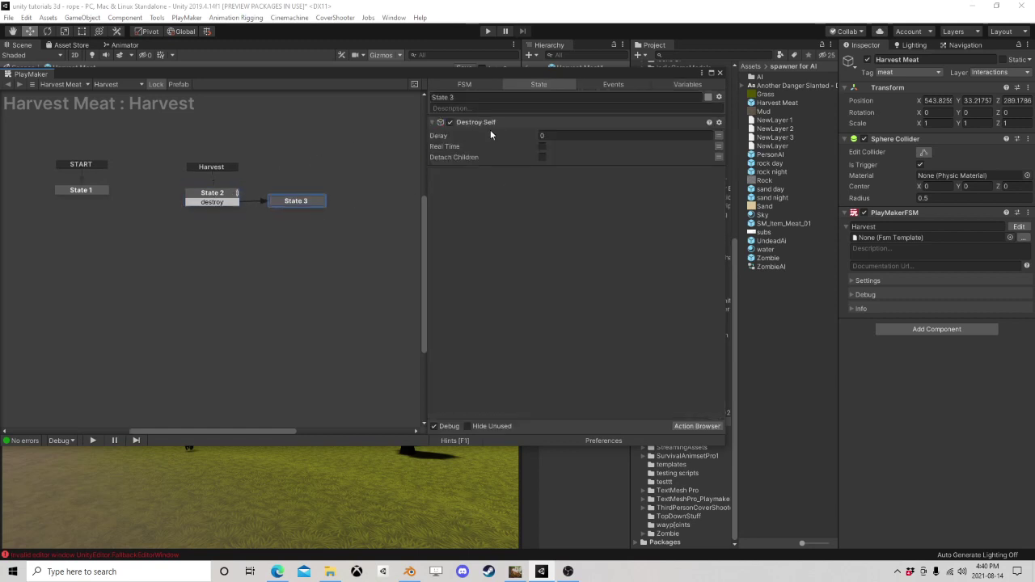
pyautogui.click(697, 426)
pyautogui.write('sen')
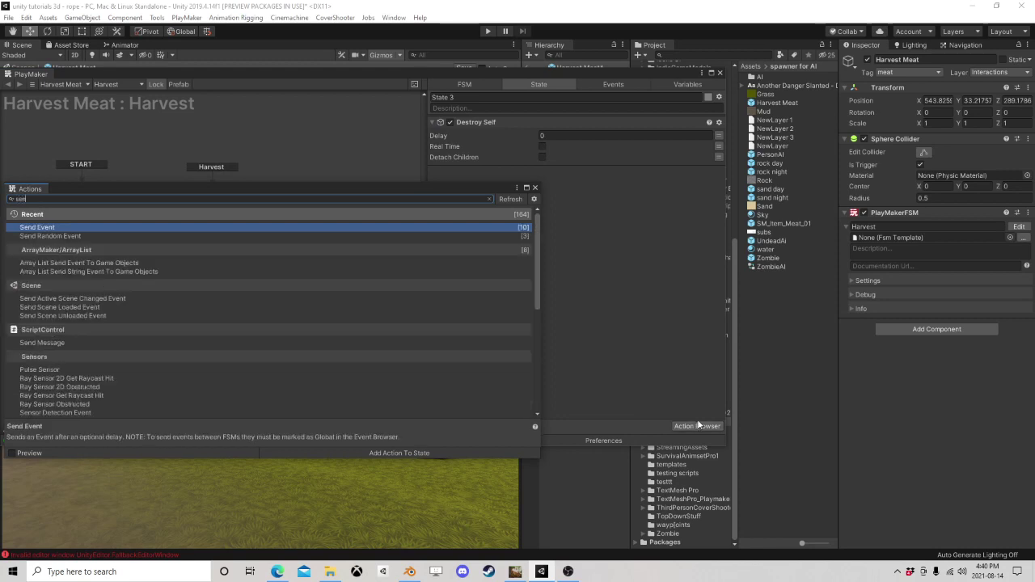
pyautogui.write('d eveb')
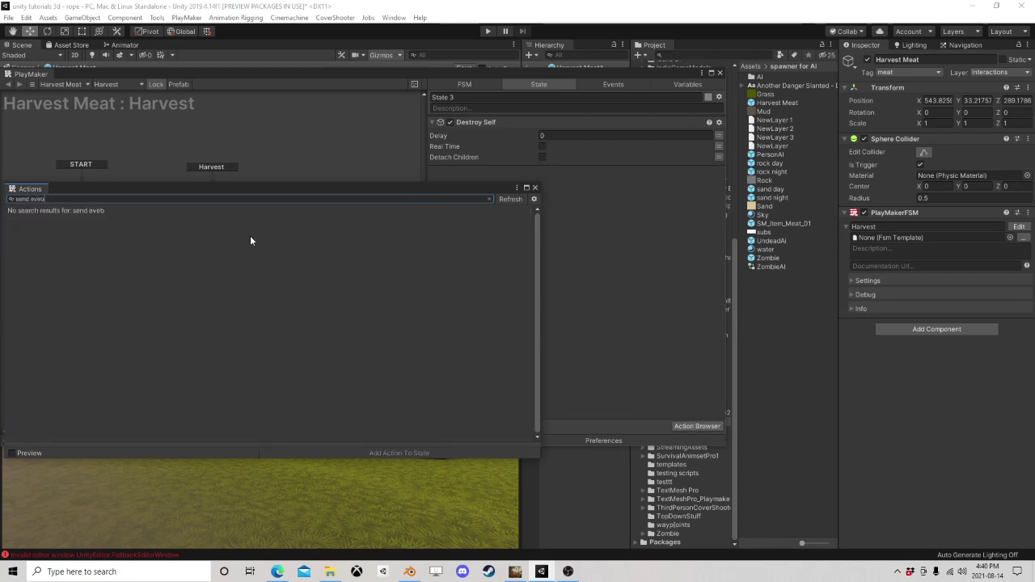
pyautogui.press('BackSpace')
pyautogui.doubleClick(49, 229)
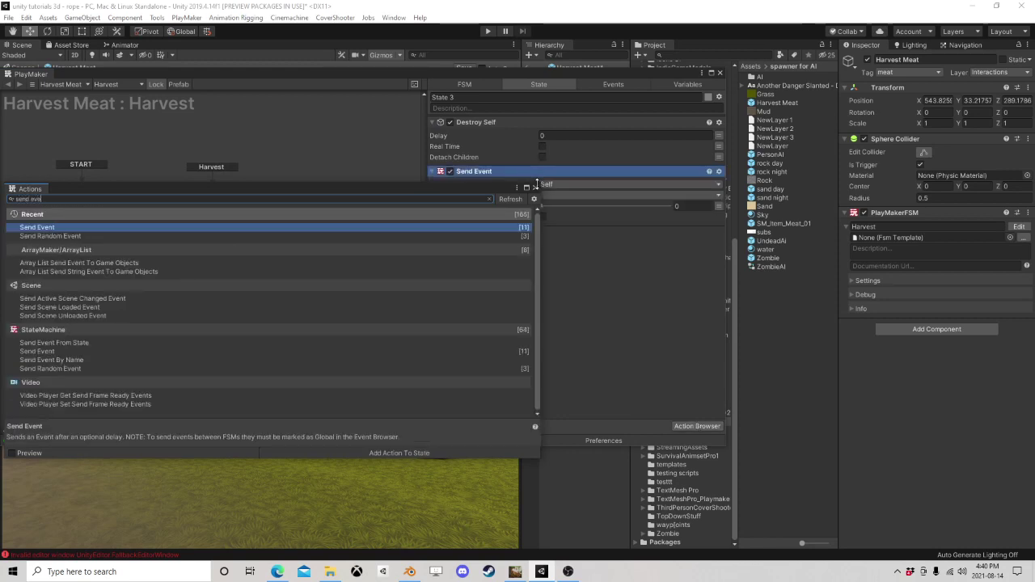
pyautogui.moveTo(497, 169); pyautogui.dragTo(541, 138)
# Step: Set the Send Event target to Game Object FSM, with the MyOwner variable as the specified game object
pyautogui.click(570, 136)
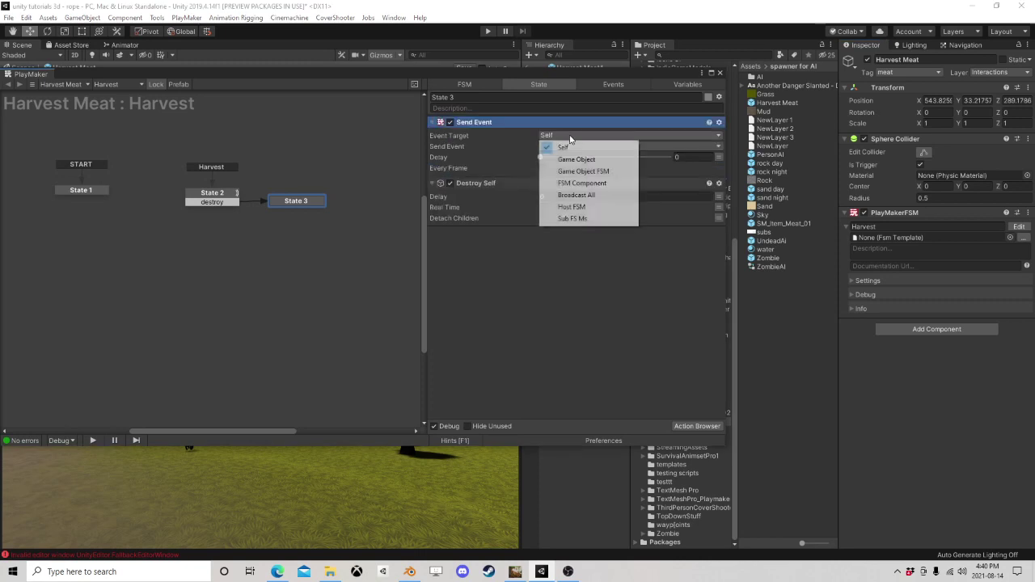
pyautogui.click(583, 171)
pyautogui.moveTo(667, 70); pyautogui.dragTo(405, 61)
pyautogui.click(324, 141)
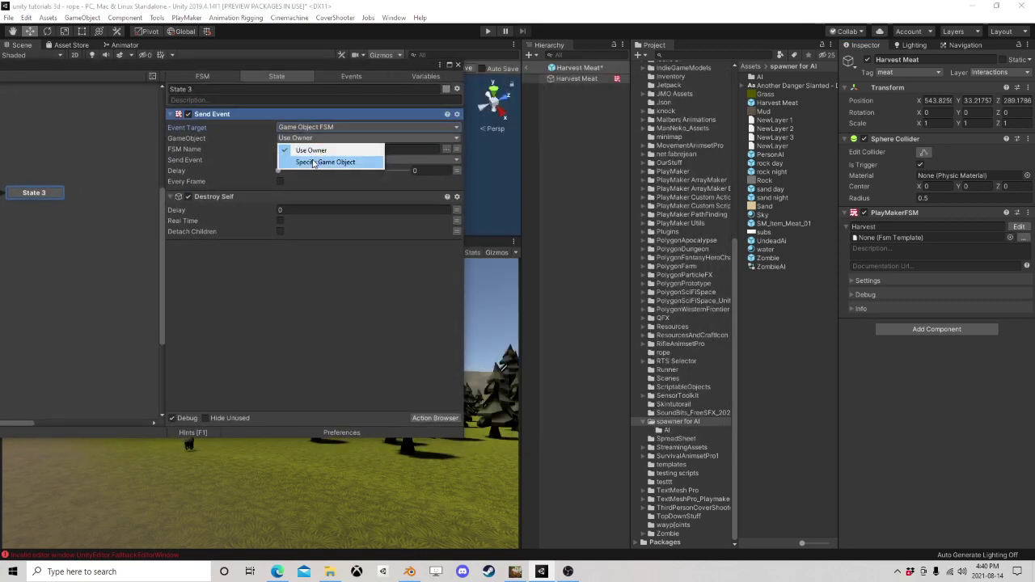
pyautogui.click(320, 161)
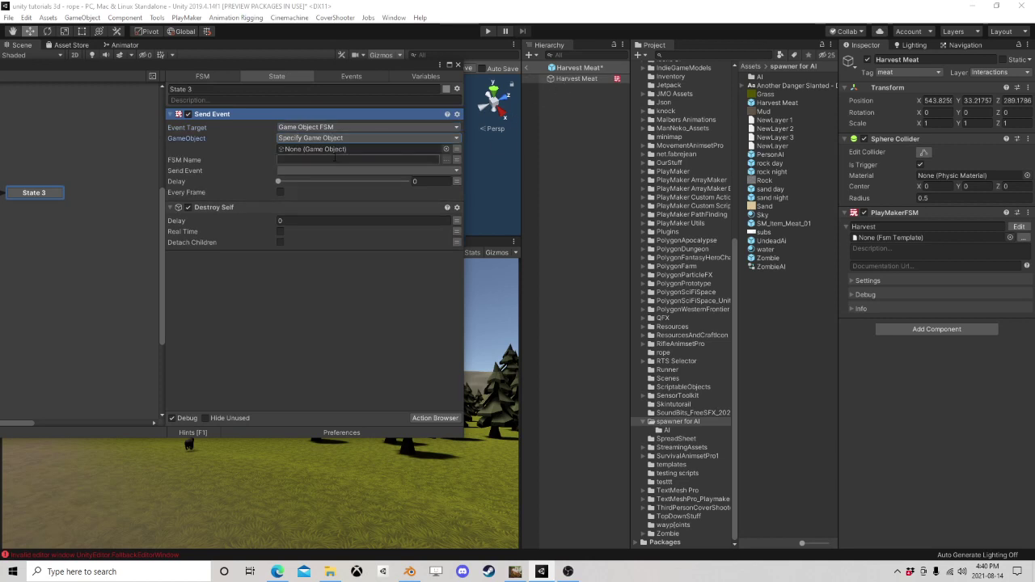
pyautogui.click(457, 149)
pyautogui.click(397, 150)
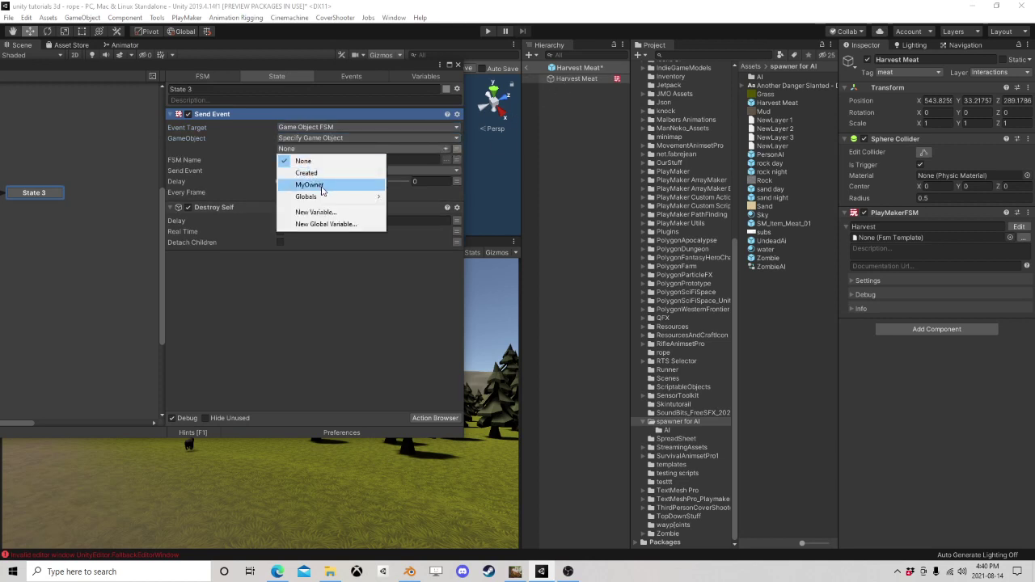
pyautogui.click(311, 185)
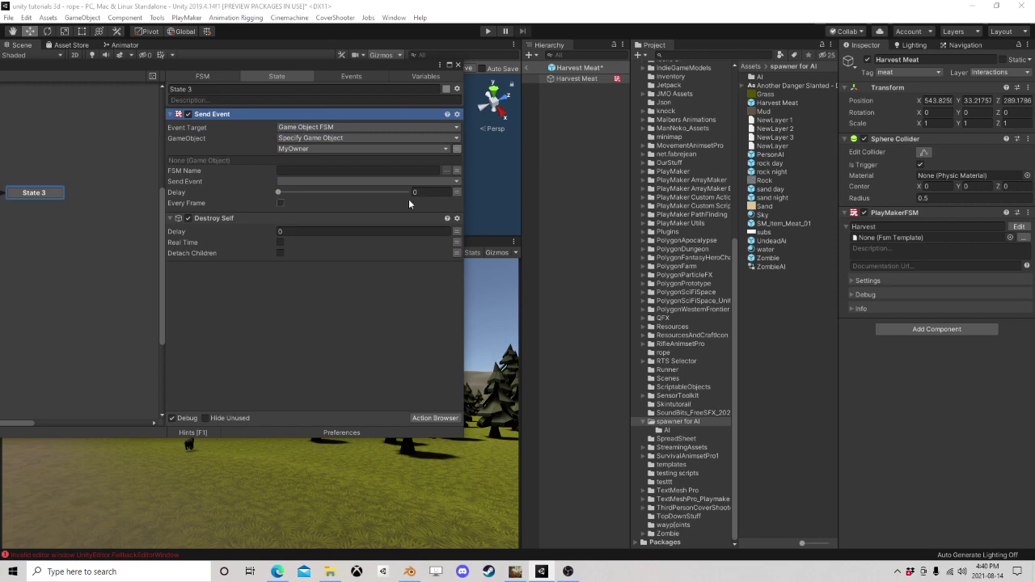
# Step: Set the Send Event action's FSM name to PopulationRemove and its event to the global InstantRemove event
pyautogui.click(769, 259)
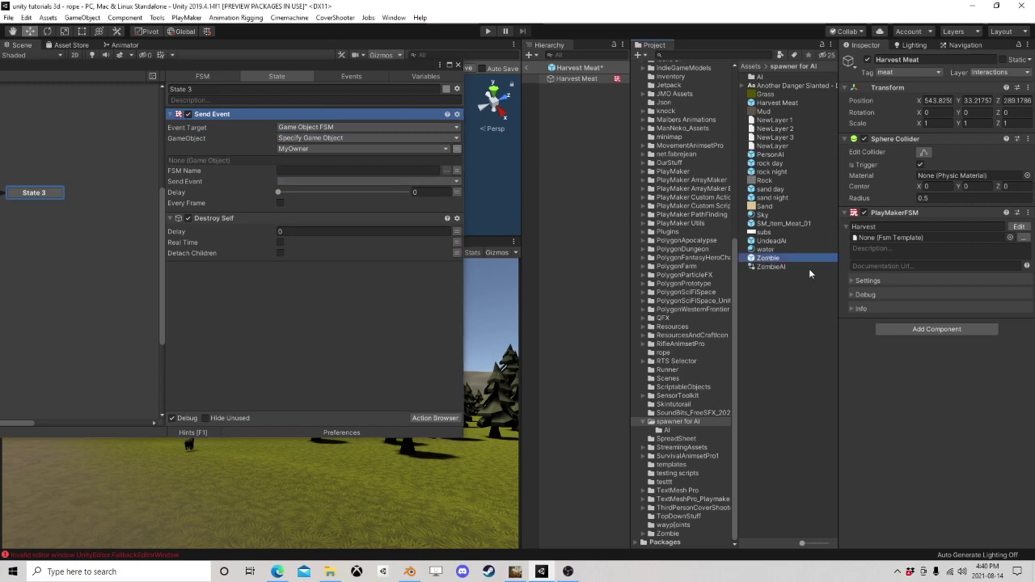
pyautogui.scroll(-5, 925, 356)
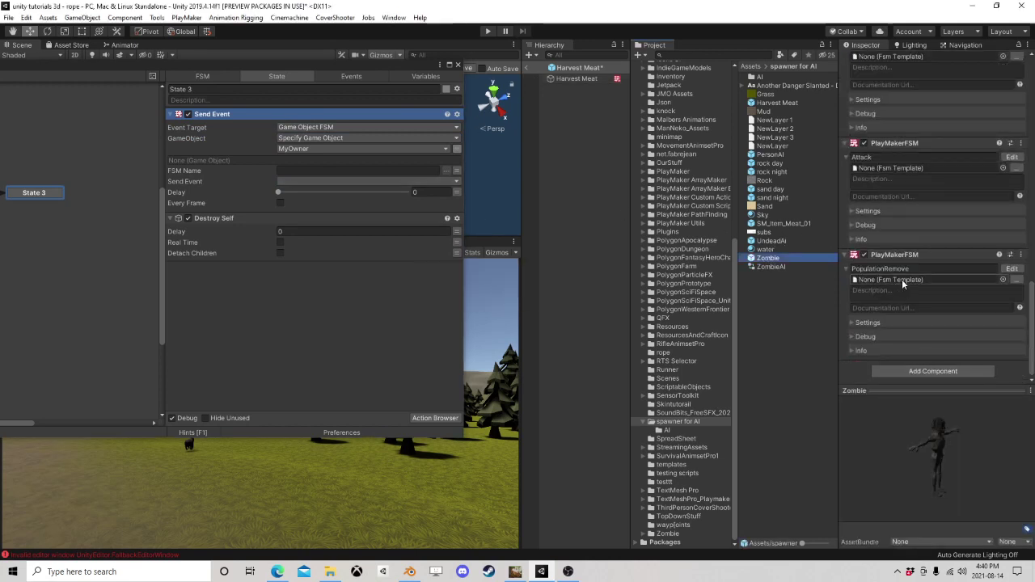
pyautogui.click(924, 268)
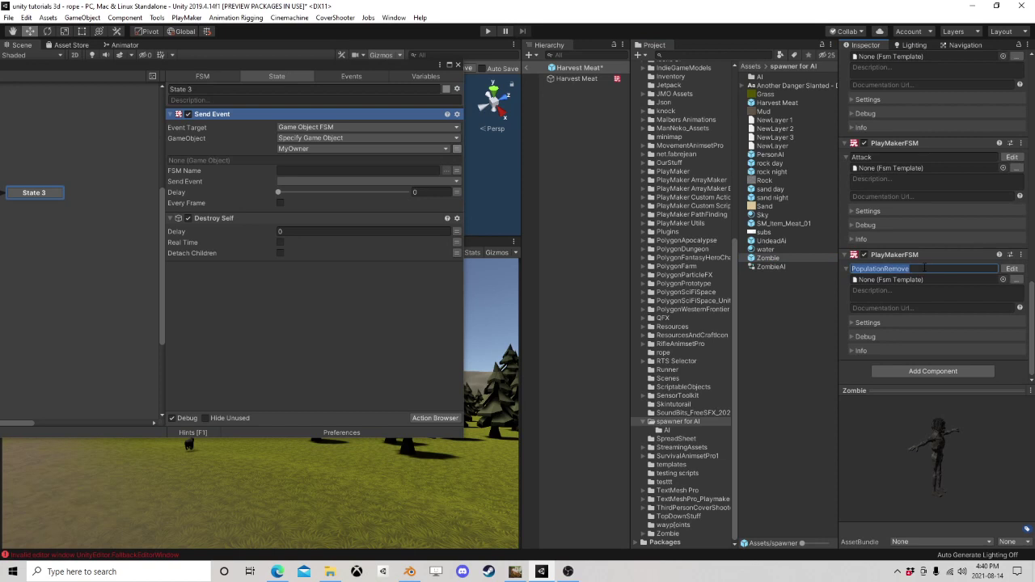
pyautogui.click(305, 171)
pyautogui.click(304, 183)
pyautogui.moveTo(324, 221)
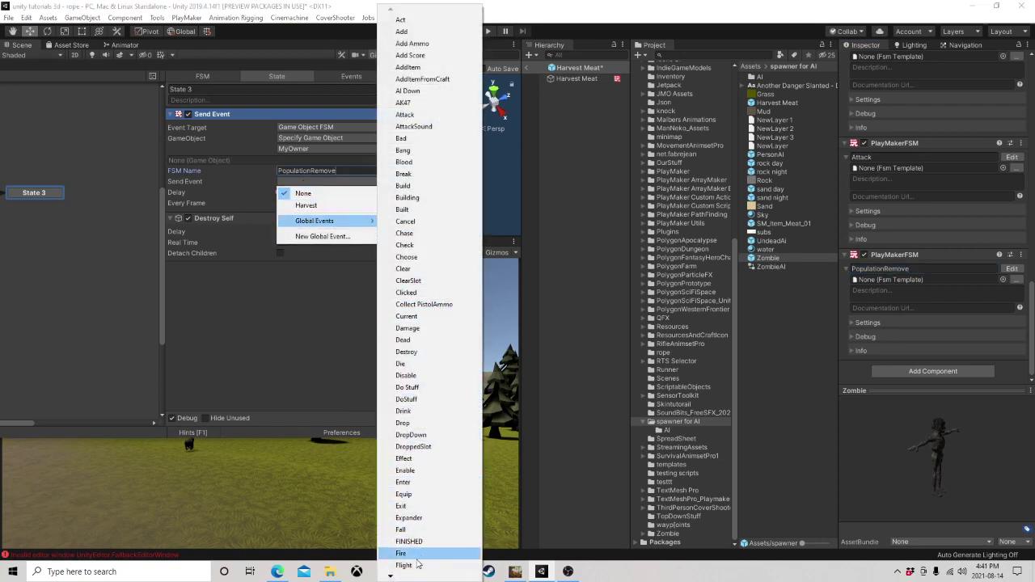
pyautogui.moveTo(405, 576)
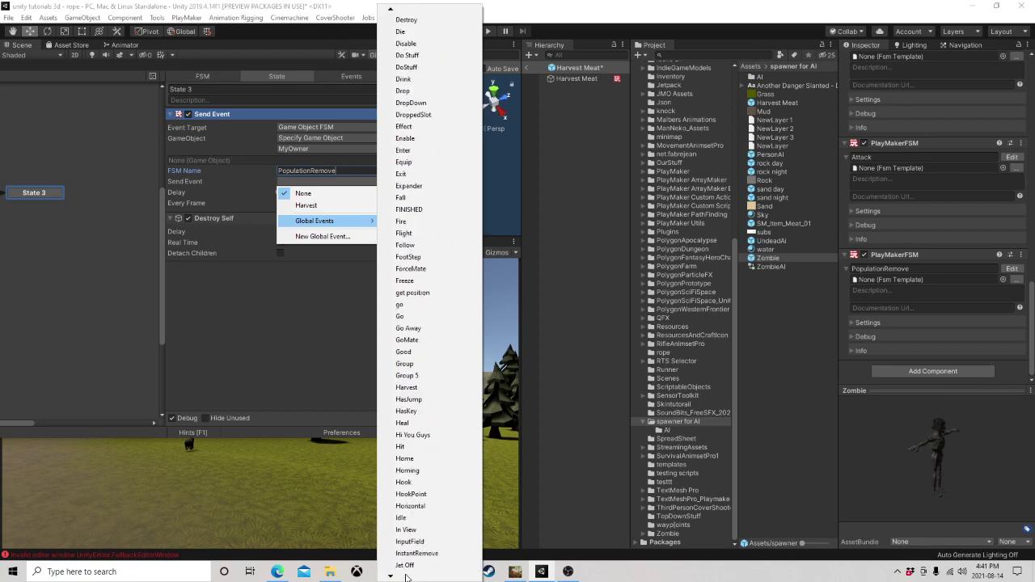
pyautogui.click(413, 447)
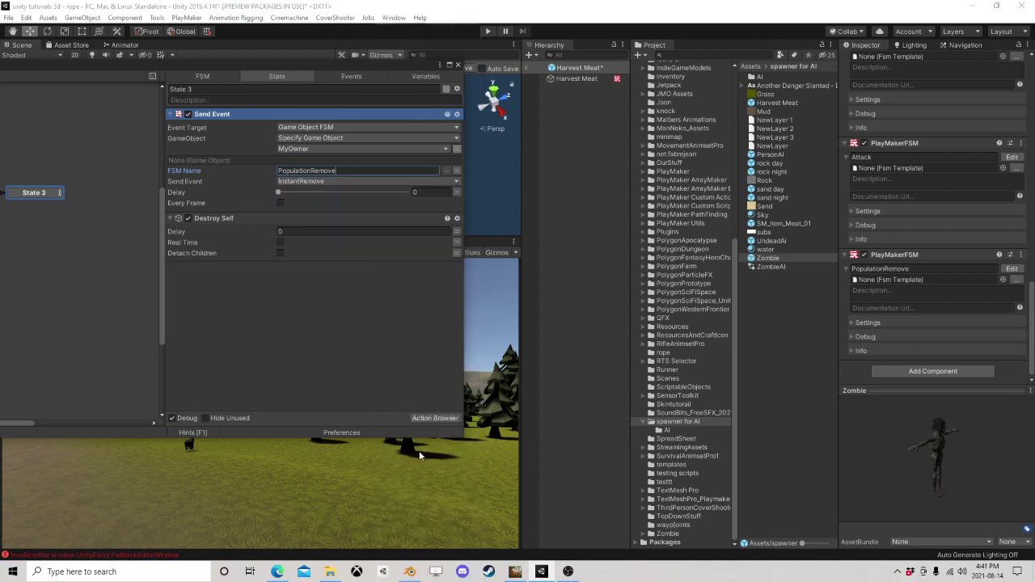
# Step: Close the FSM editor, save the Harvest Meat prefab and return to the scene
pyautogui.moveTo(275, 74); pyautogui.dragTo(581, 103)
pyautogui.moveTo(359, 222); pyautogui.dragTo(354, 226)
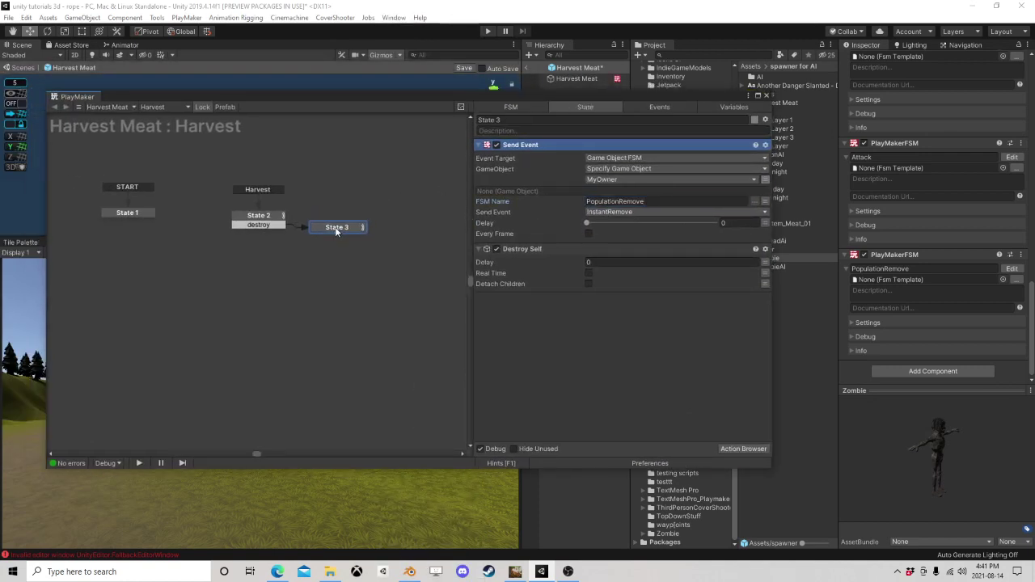
pyautogui.click(766, 97)
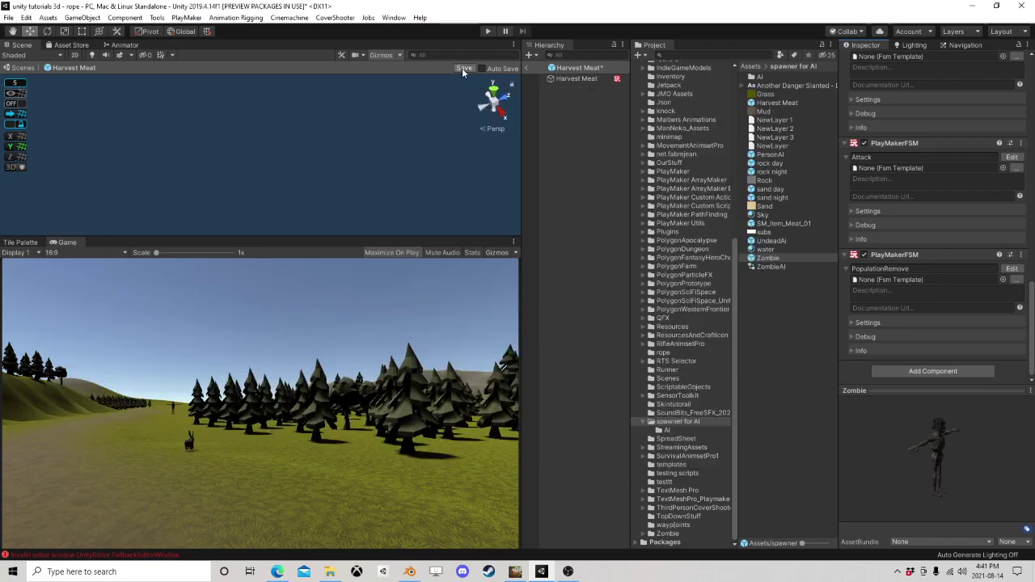
pyautogui.click(531, 68)
# Step: Open the Rabbit's Health FSM and bring up the Create Object action in State 3
pyautogui.click(602, 84)
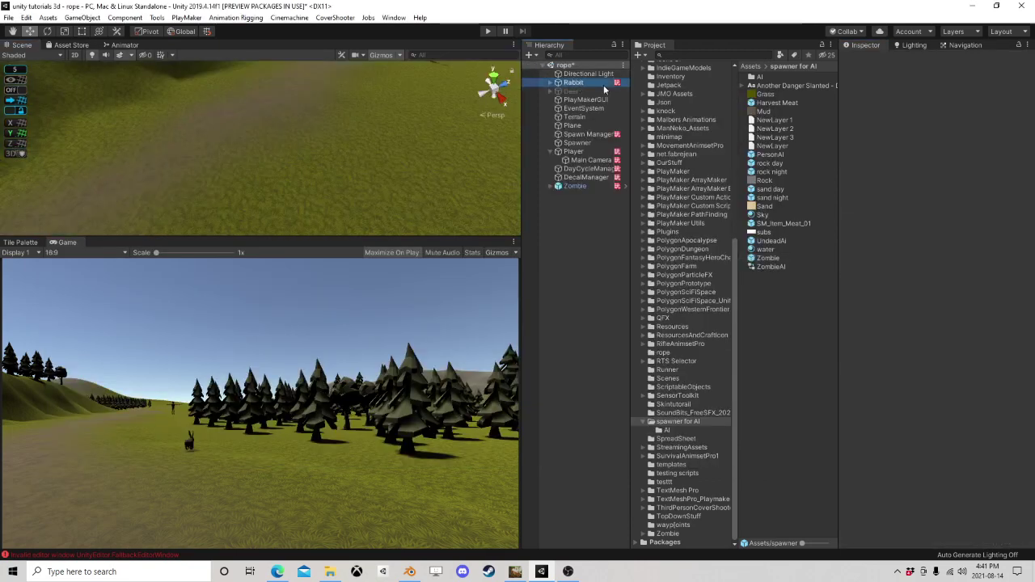
pyautogui.scroll(-10, 966, 383)
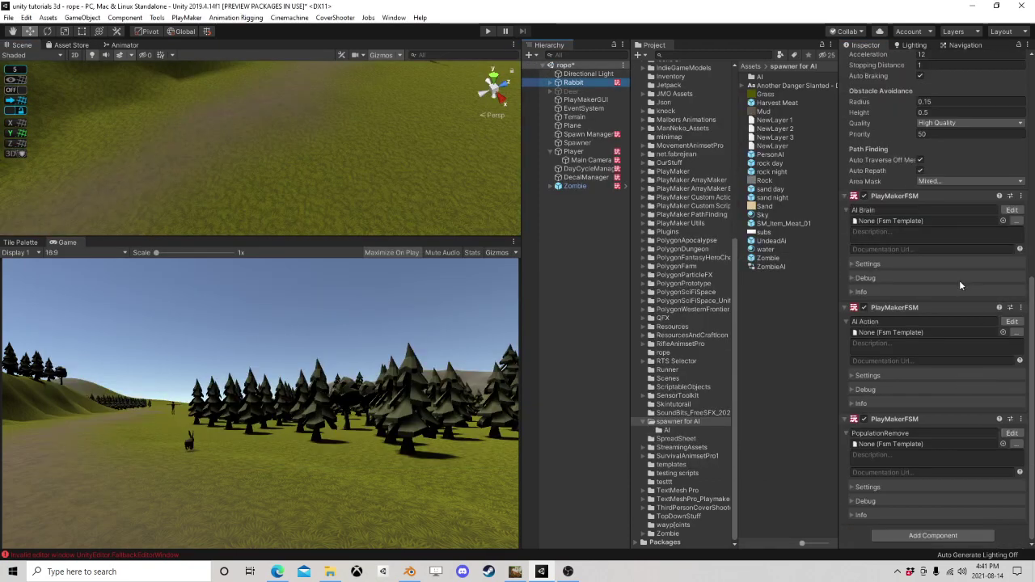
pyautogui.scroll(10, 961, 285)
pyautogui.click(1012, 243)
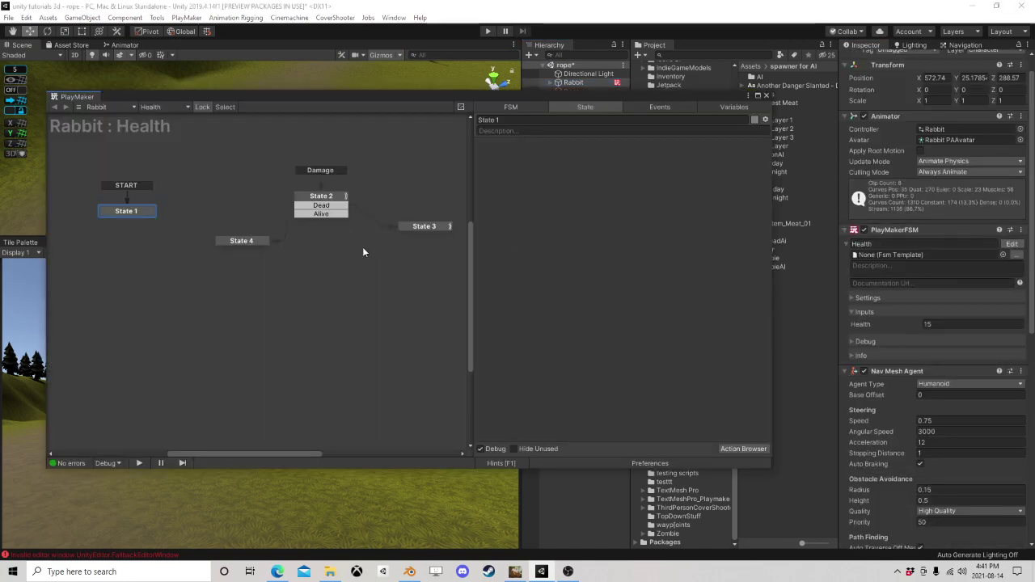
pyautogui.scroll(-2, 363, 252)
pyautogui.click(403, 228)
pyautogui.scroll(-4, 611, 238)
pyautogui.scroll(4, 602, 231)
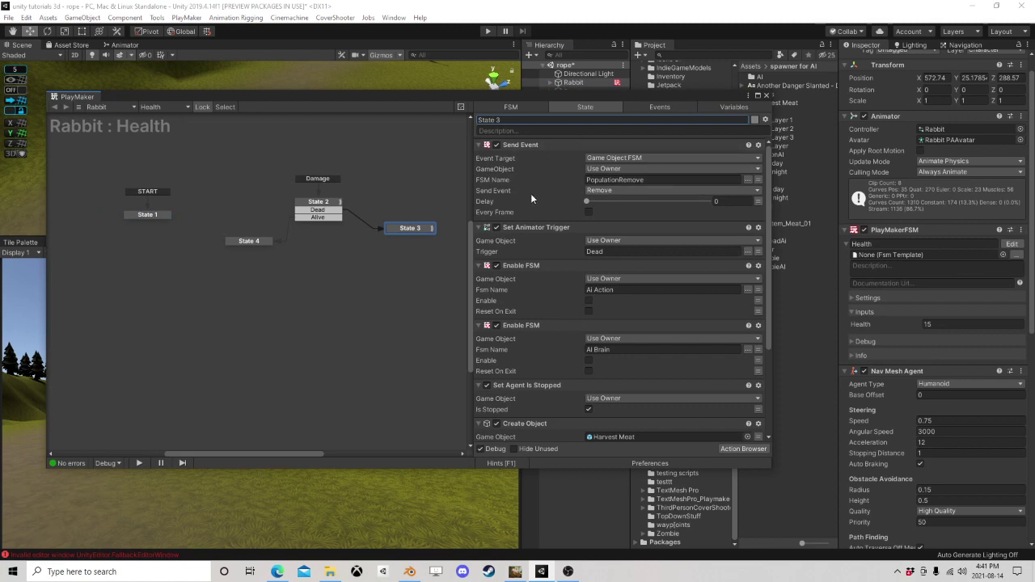
pyautogui.scroll(-3, 559, 210)
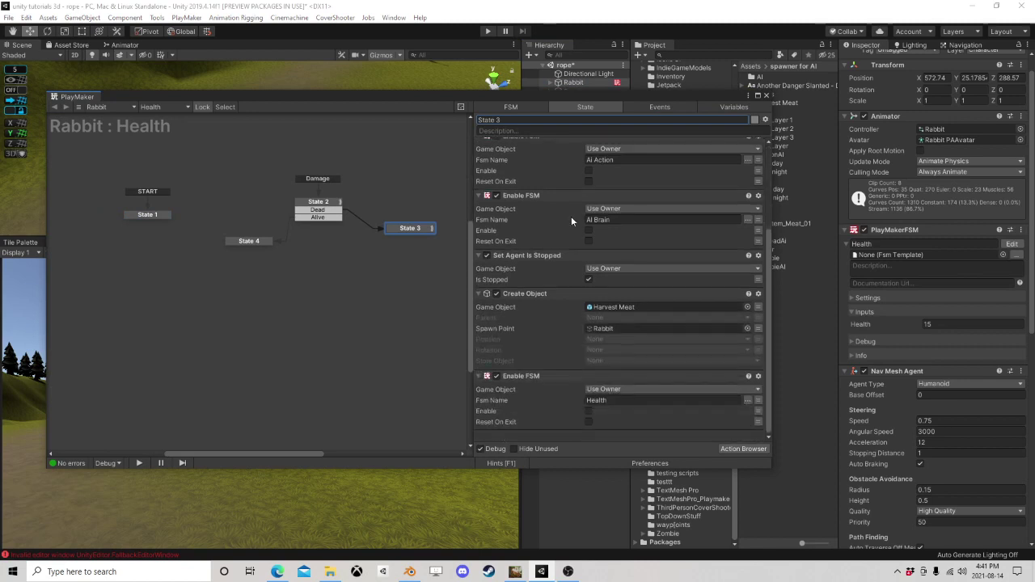
# Step: Store the object spawned by the Create Object action in a new variable named Createdharvest
pyautogui.click(609, 362)
pyautogui.click(624, 398)
pyautogui.write('Crea')
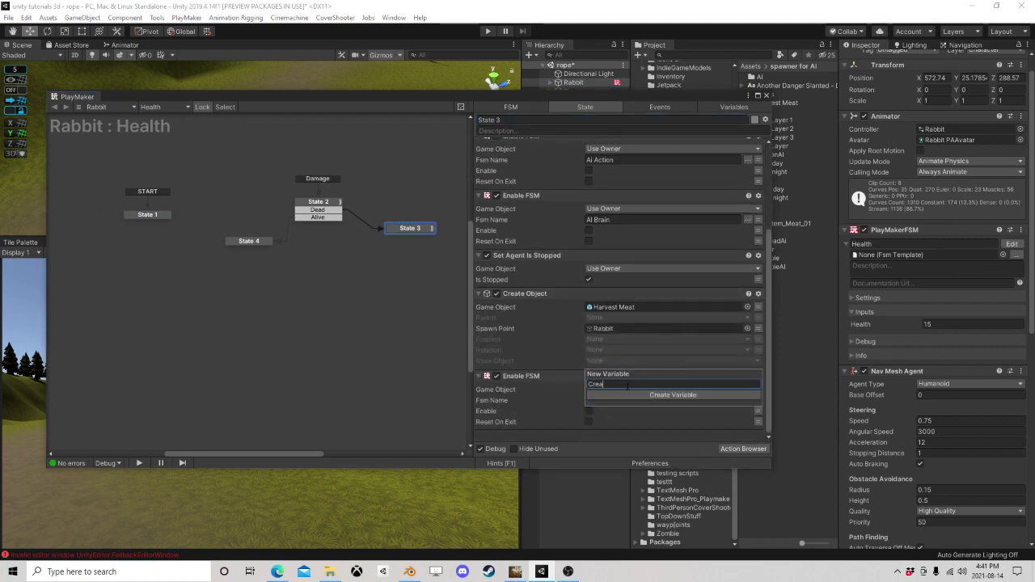
pyautogui.write('tedharve')
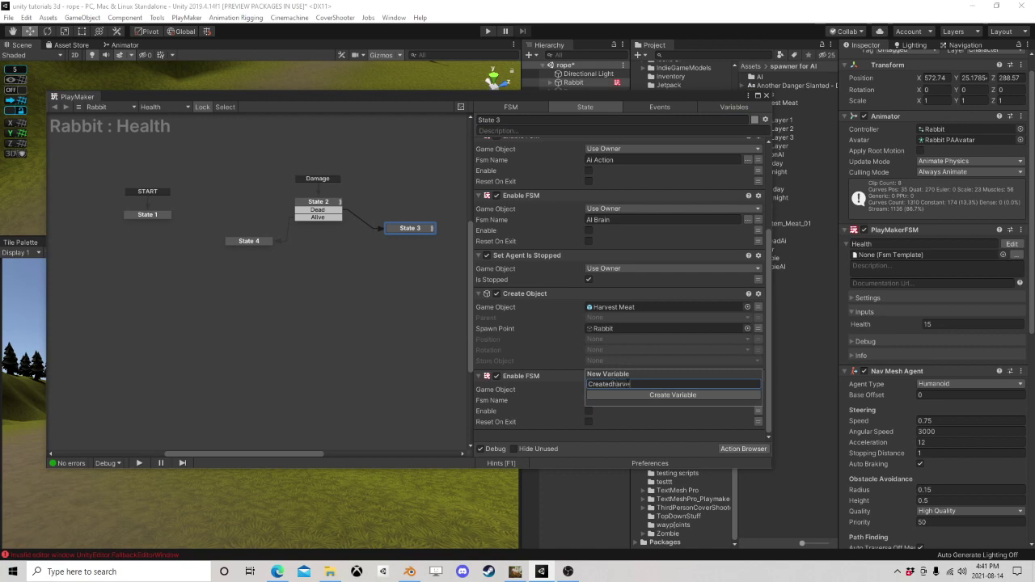
pyautogui.write('st')
pyautogui.press('Return')
# Step: Add a Set Fsm Game Object action to State 3, placed directly after the Create Object action
pyautogui.click(742, 450)
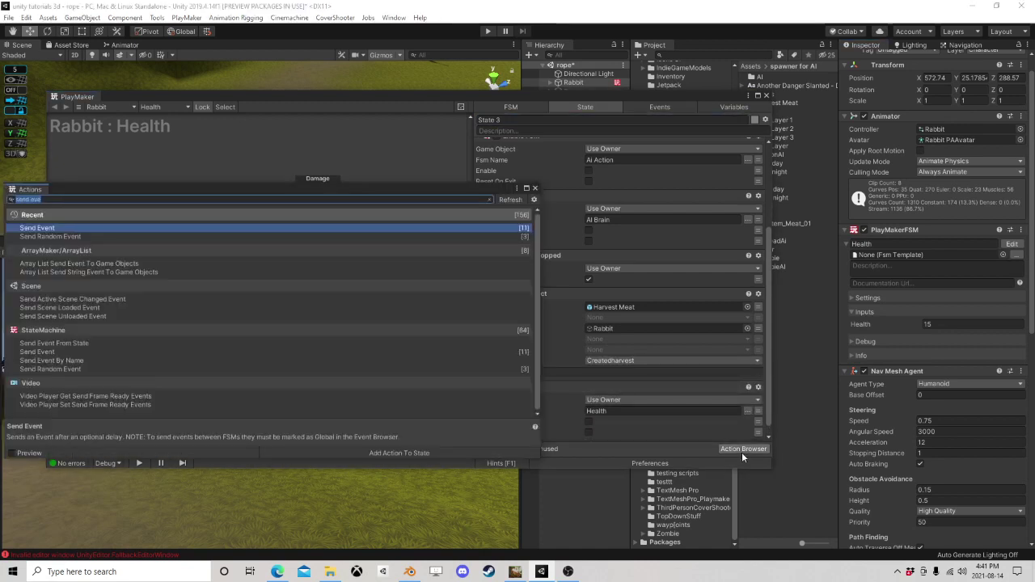
pyautogui.write('set fsm g')
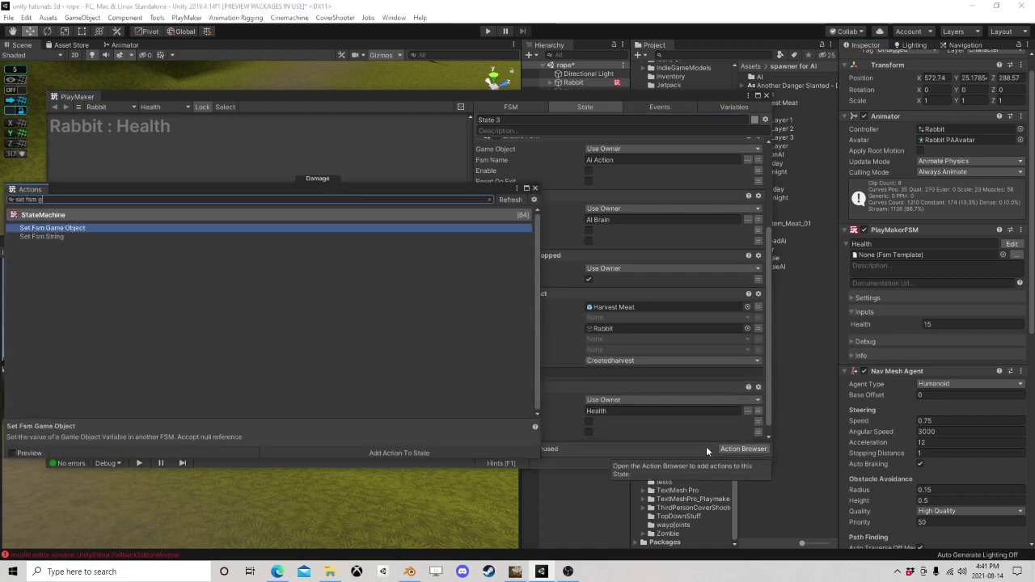
pyautogui.write('ame')
pyautogui.doubleClick(58, 228)
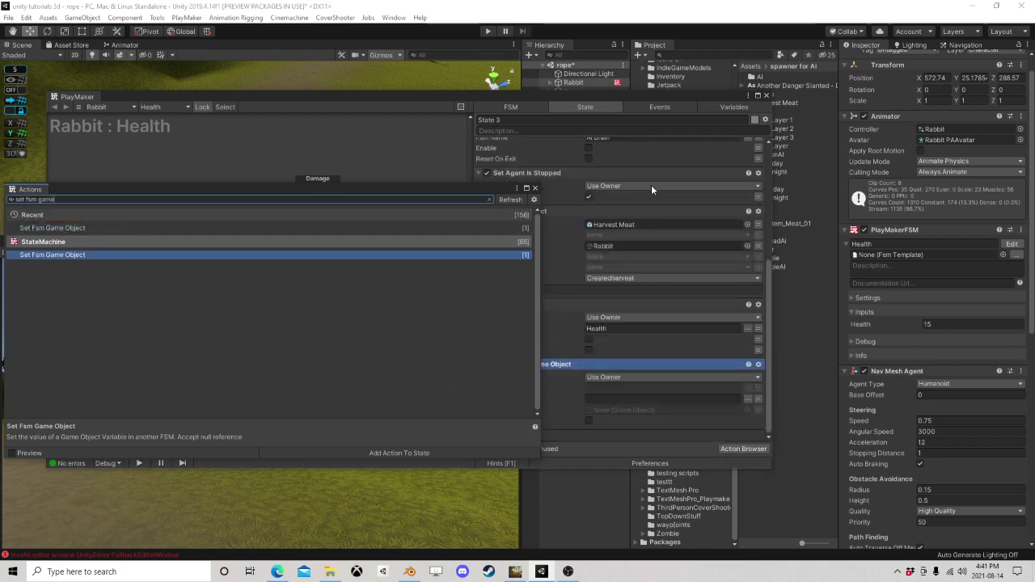
pyautogui.click(536, 188)
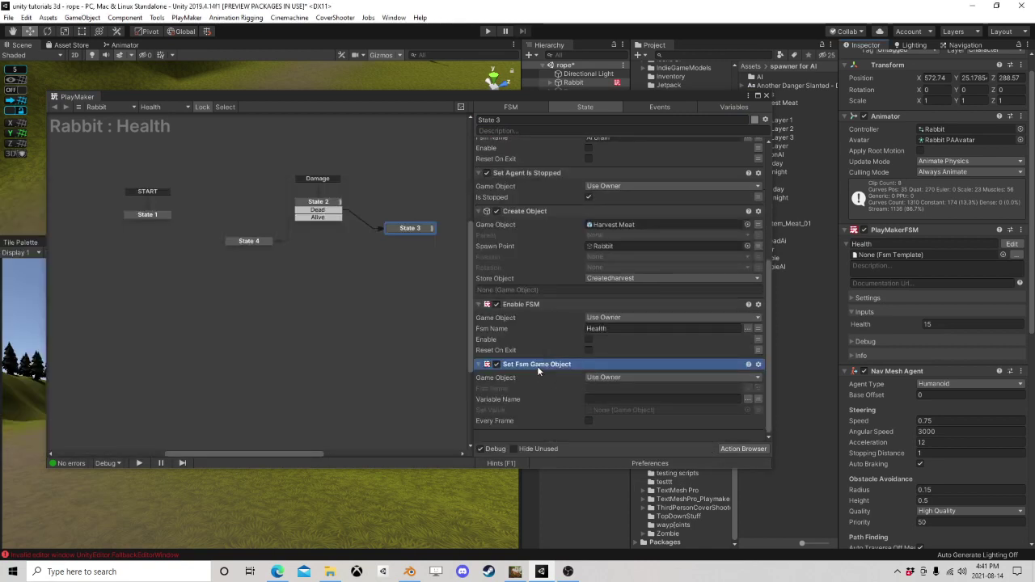
pyautogui.moveTo(538, 366)
pyautogui.mouseDown()
pyautogui.moveTo(555, 334)
pyautogui.moveTo(569, 350)
pyautogui.mouseUp()
# Step: Point the Set Fsm Game Object action at the Harvest Meat prefab, with FSM name Harvest and variable name MyOwner
pyautogui.click(639, 368)
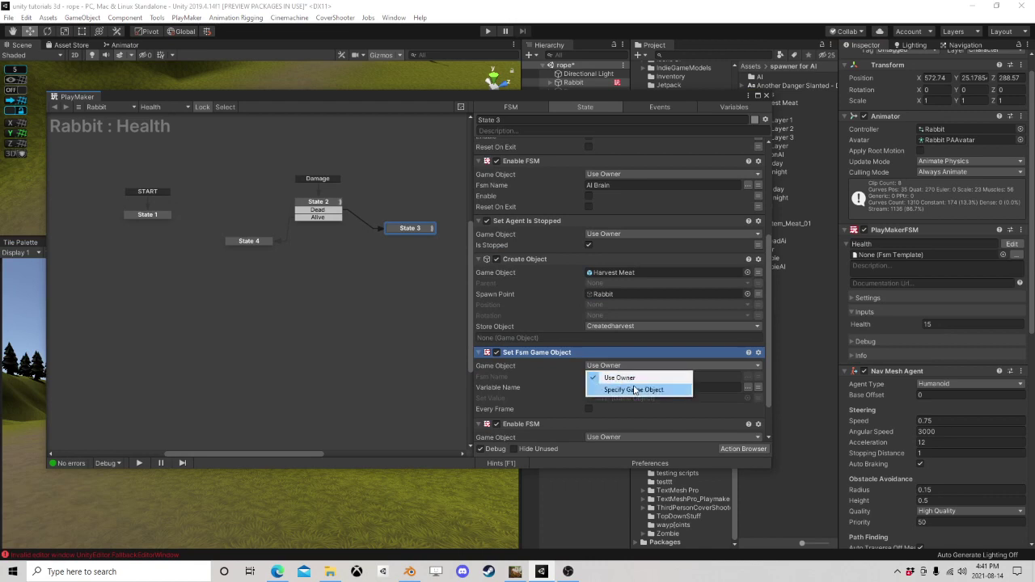
pyautogui.click(647, 387)
pyautogui.moveTo(654, 102); pyautogui.dragTo(627, 101)
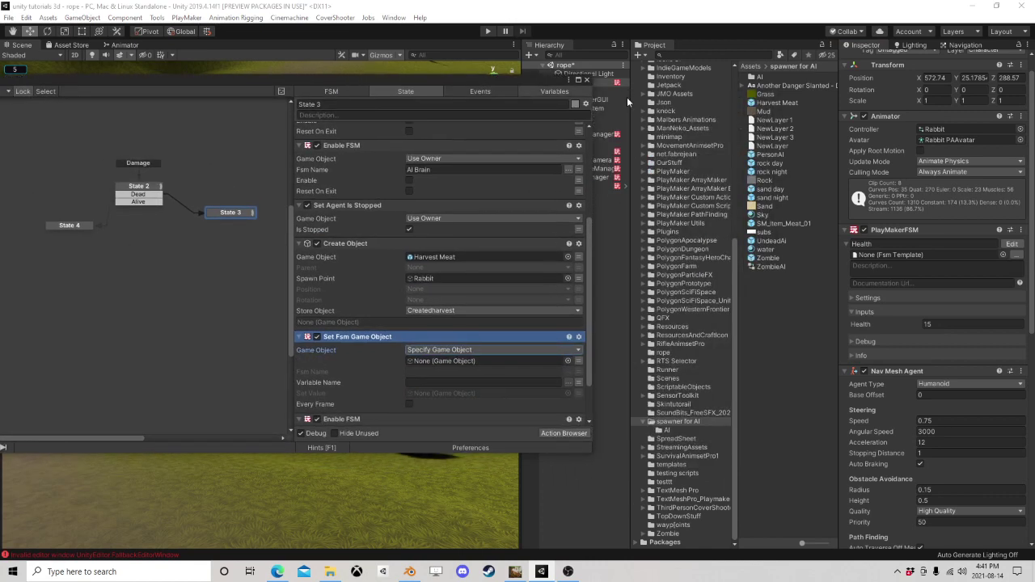
pyautogui.moveTo(779, 102); pyautogui.dragTo(502, 362)
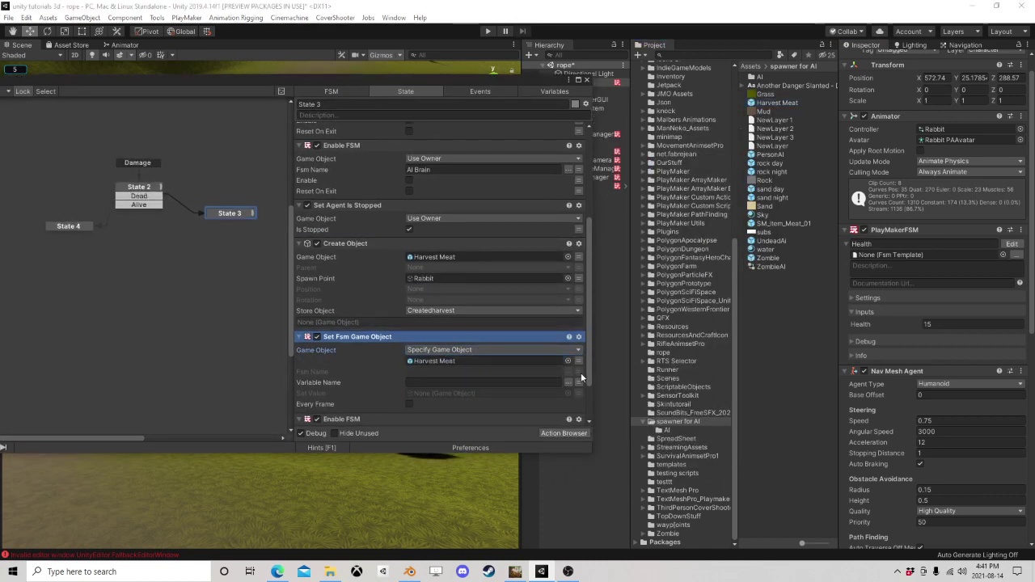
pyautogui.click(568, 371)
pyautogui.click(619, 378)
pyautogui.click(568, 381)
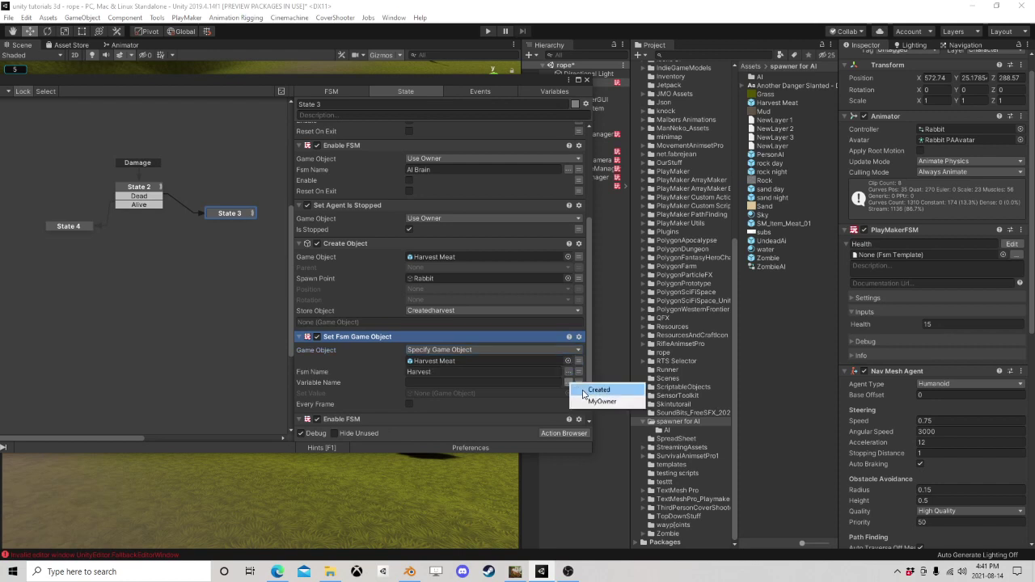
pyautogui.click(598, 402)
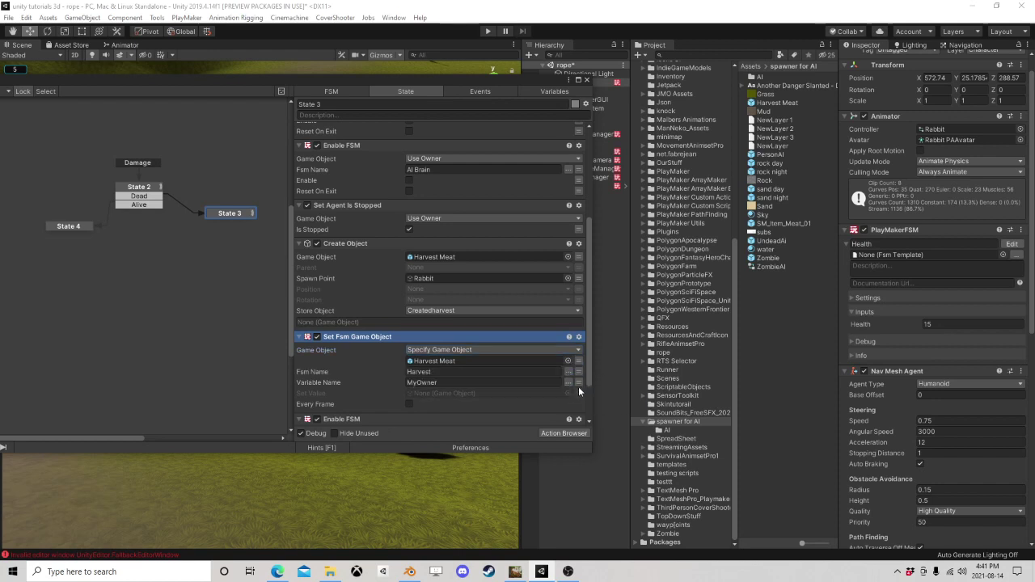
pyautogui.moveTo(534, 81); pyautogui.dragTo(453, 78)
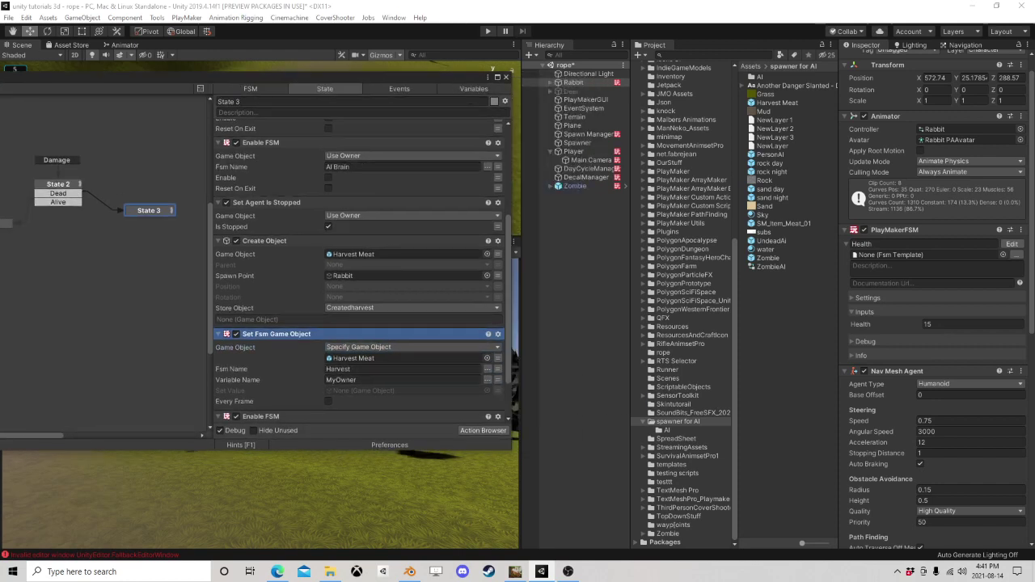
# Step: Add a Get Owner action to State 3 of the Rabbit's Health FSM, placed before all other actions
pyautogui.click(481, 431)
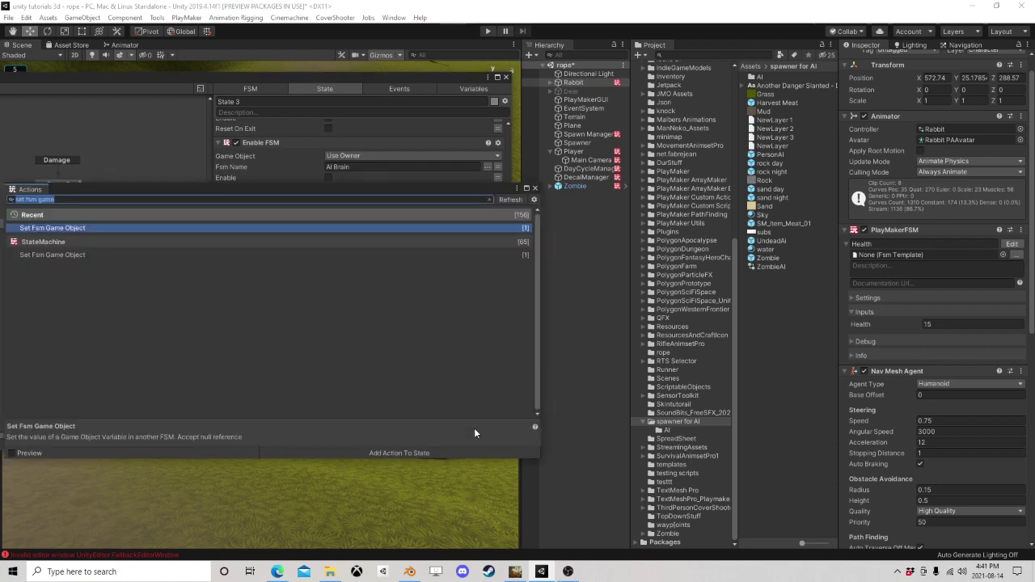
pyautogui.write('own')
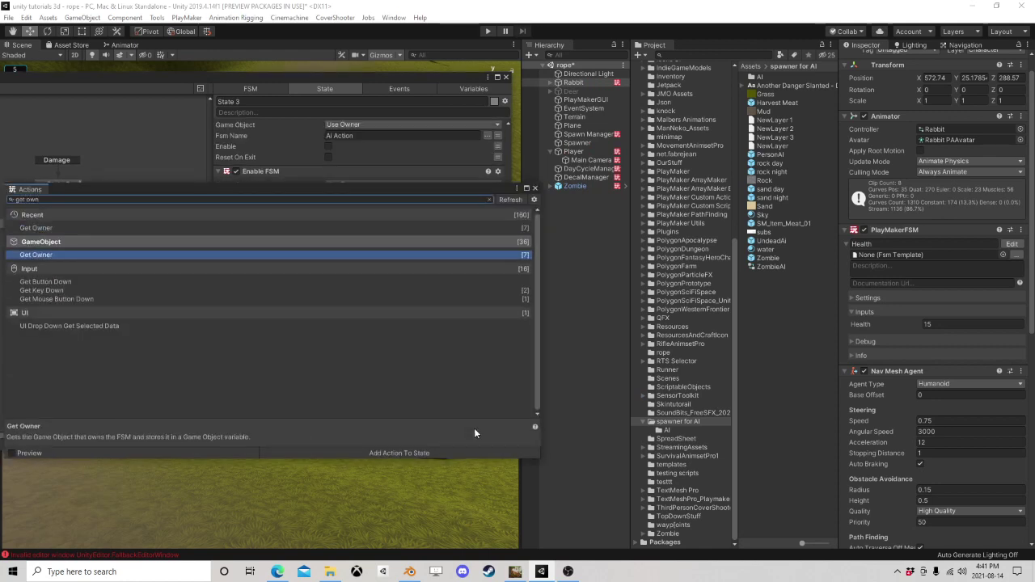
pyautogui.click(537, 188)
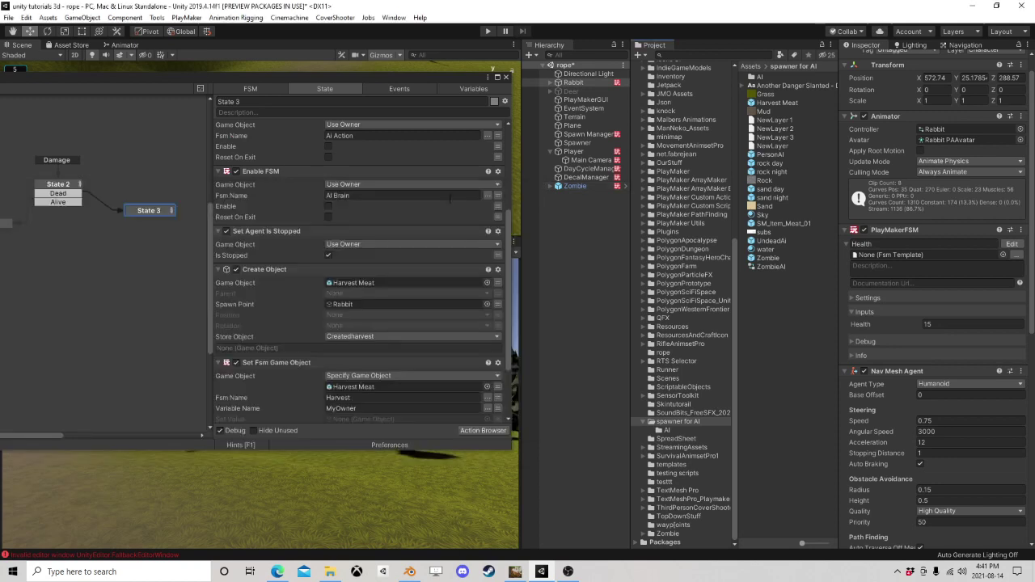
# Step: Store the Get Owner action's game object in a new variable named Self
pyautogui.scroll(5, 356, 208)
pyautogui.click(350, 141)
pyautogui.click(349, 139)
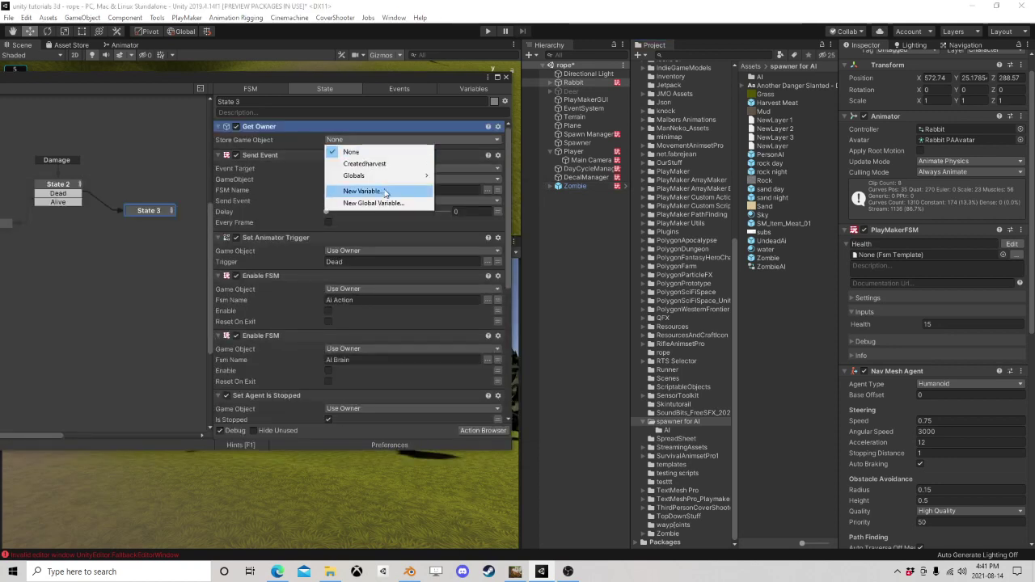
pyautogui.click(352, 162)
pyautogui.write('Se')
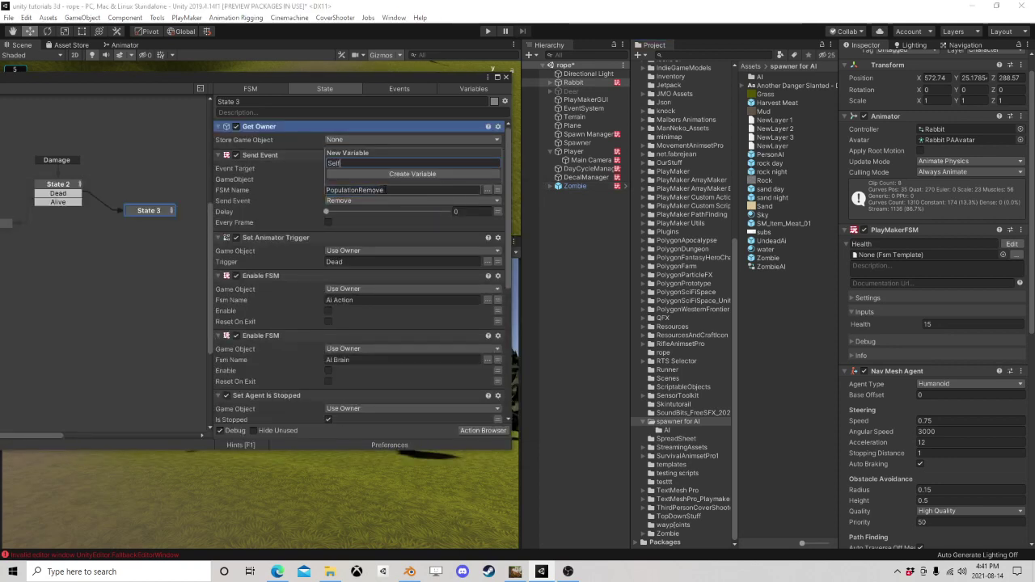
pyautogui.write('lf')
pyautogui.press('Return')
# Step: In the Set Fsm Game Object action, set the value to Self and the target game object to the Createdharvest variable
pyautogui.scroll(-6, 341, 299)
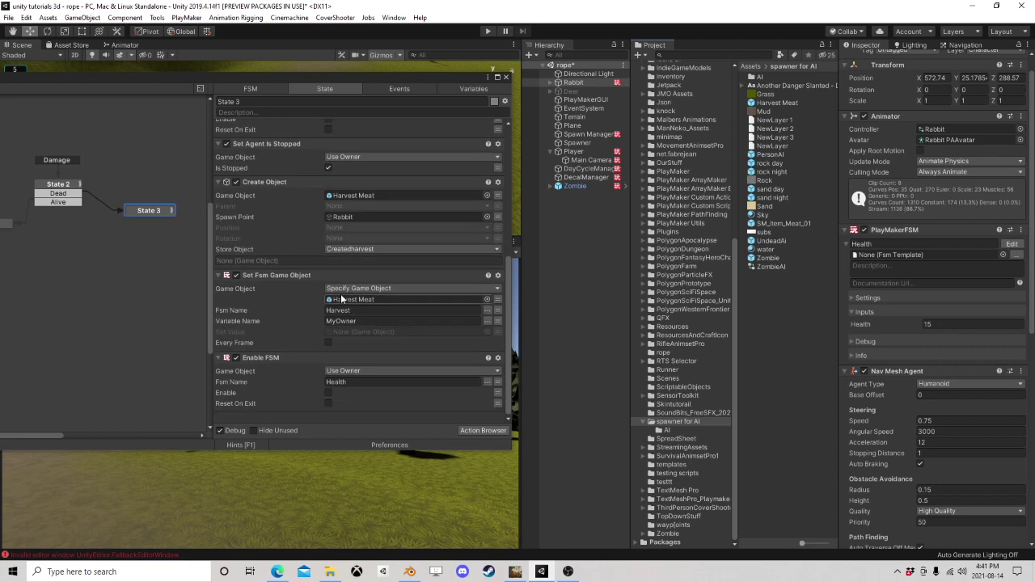
pyautogui.click(453, 332)
pyautogui.click(349, 368)
pyautogui.click(500, 301)
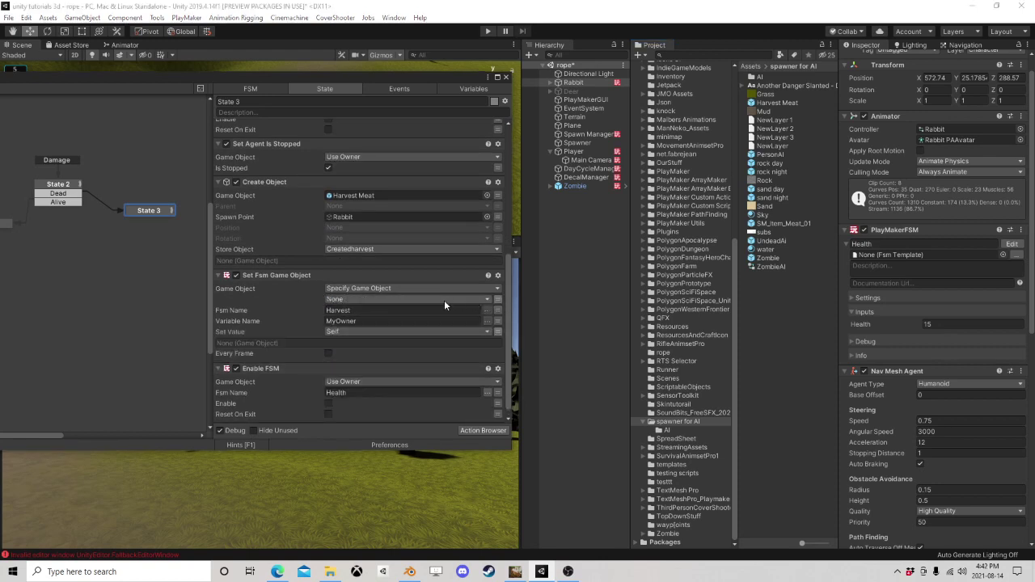
pyautogui.click(444, 300)
pyautogui.click(379, 323)
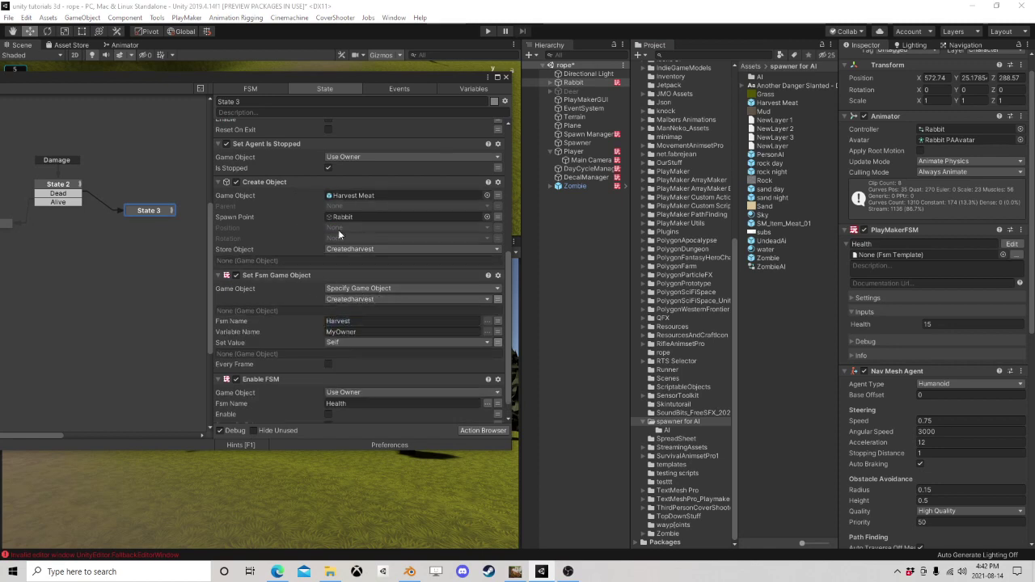
# Step: Review the action sequence in State 3 and compare it with the damage handling in State 2
pyautogui.scroll(-2, 275, 218)
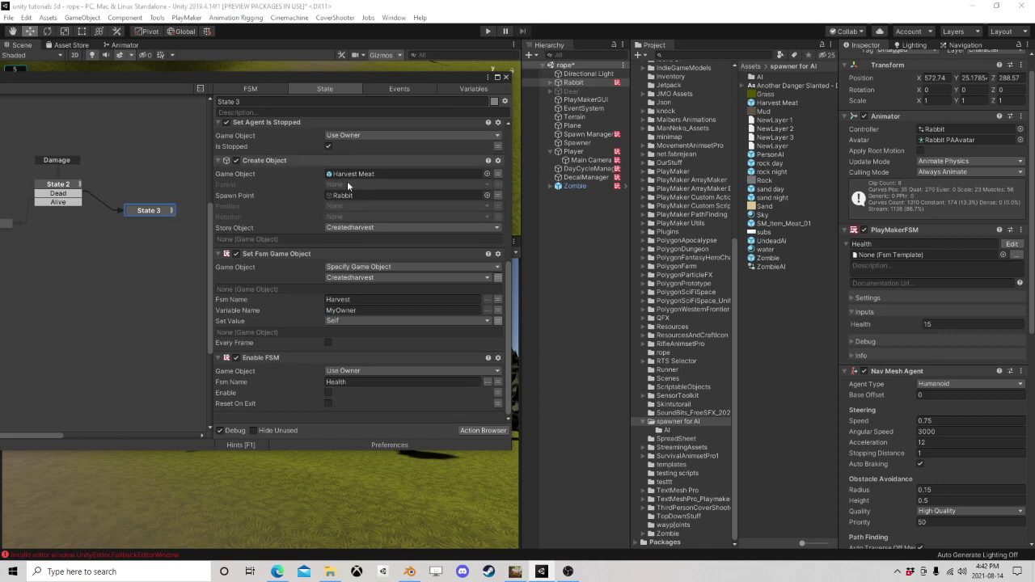
pyautogui.scroll(5, 367, 261)
pyautogui.scroll(-8, 369, 261)
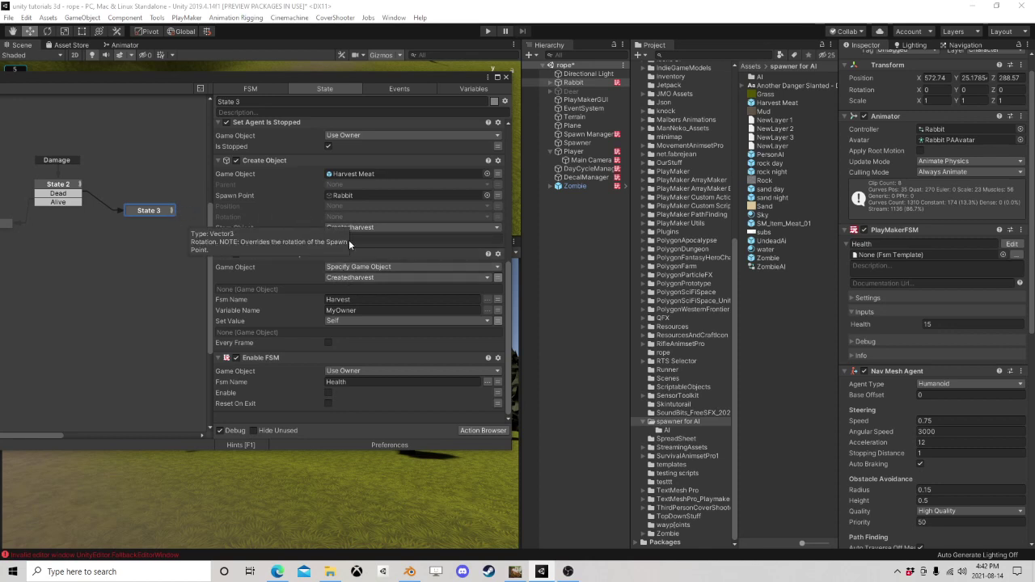
pyautogui.click(60, 187)
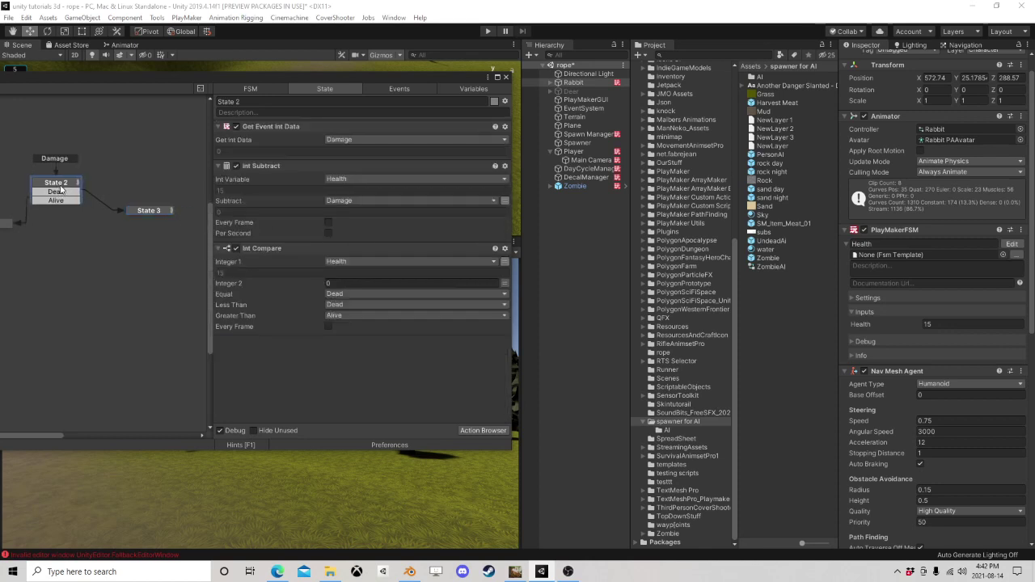
pyautogui.click(142, 210)
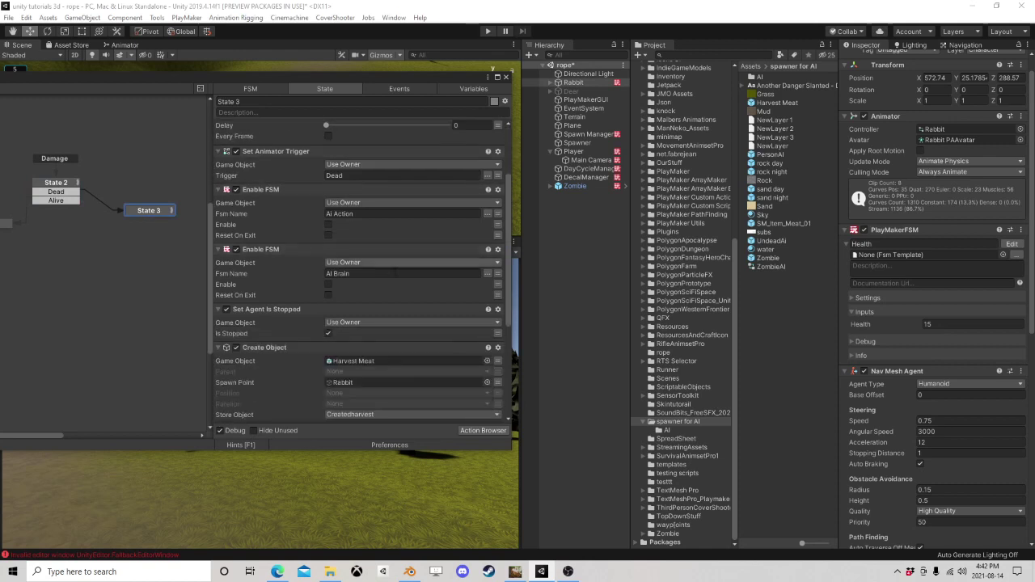
pyautogui.scroll(-4, 403, 272)
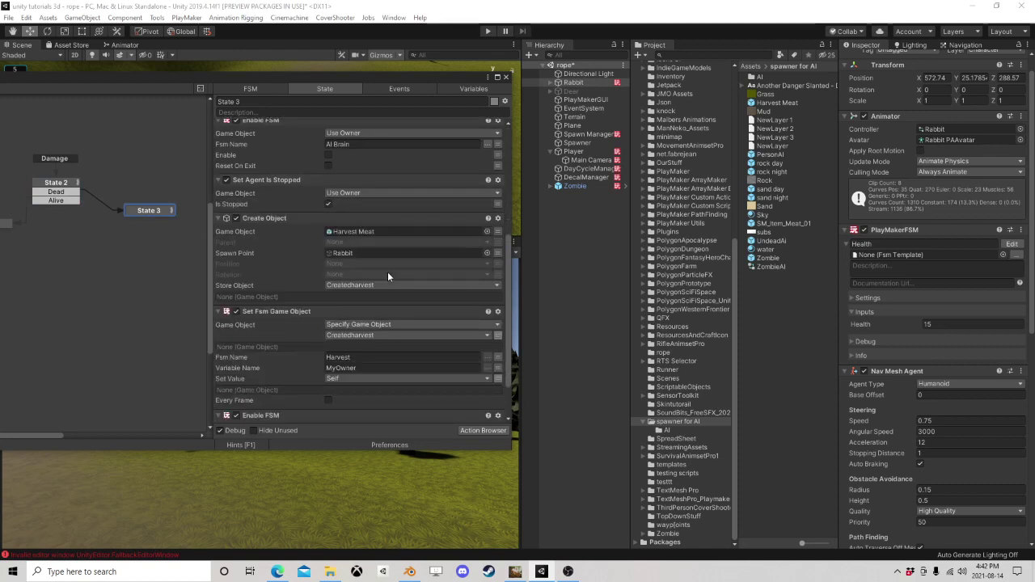
pyautogui.scroll(-1, 387, 272)
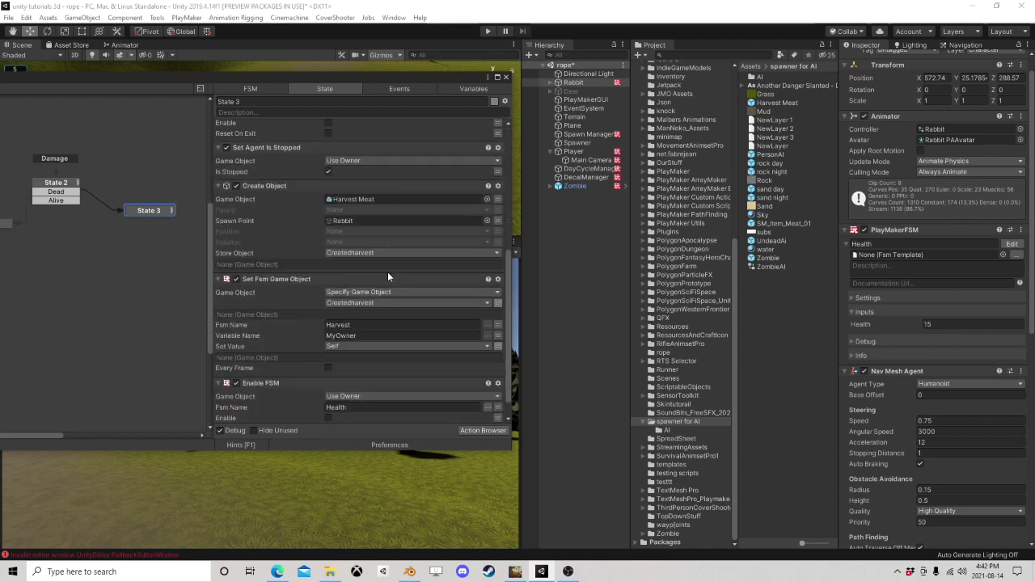
# Step: Close the FSM editor, test the scene in Play mode and stop it
pyautogui.click(506, 77)
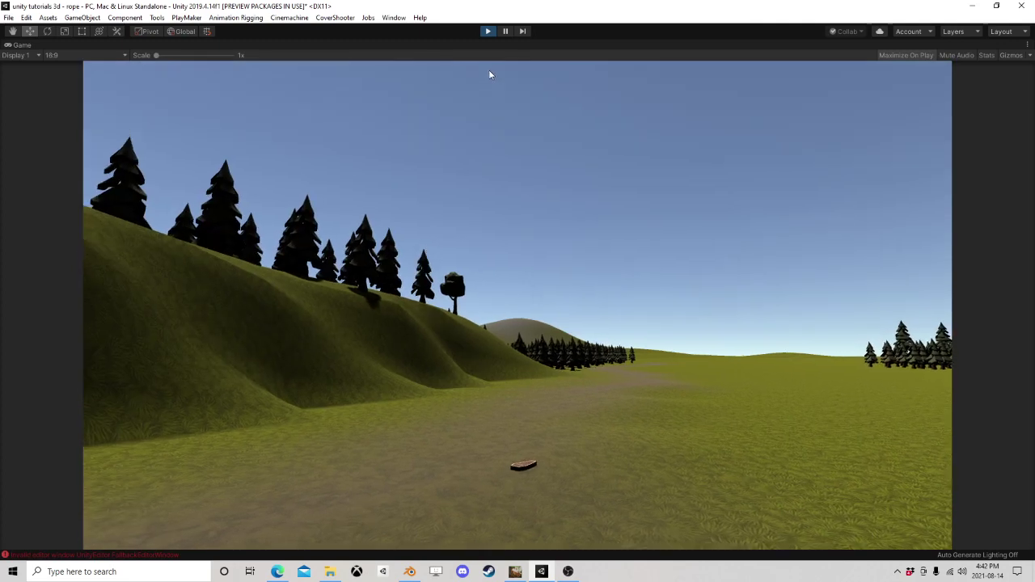
pyautogui.click(487, 31)
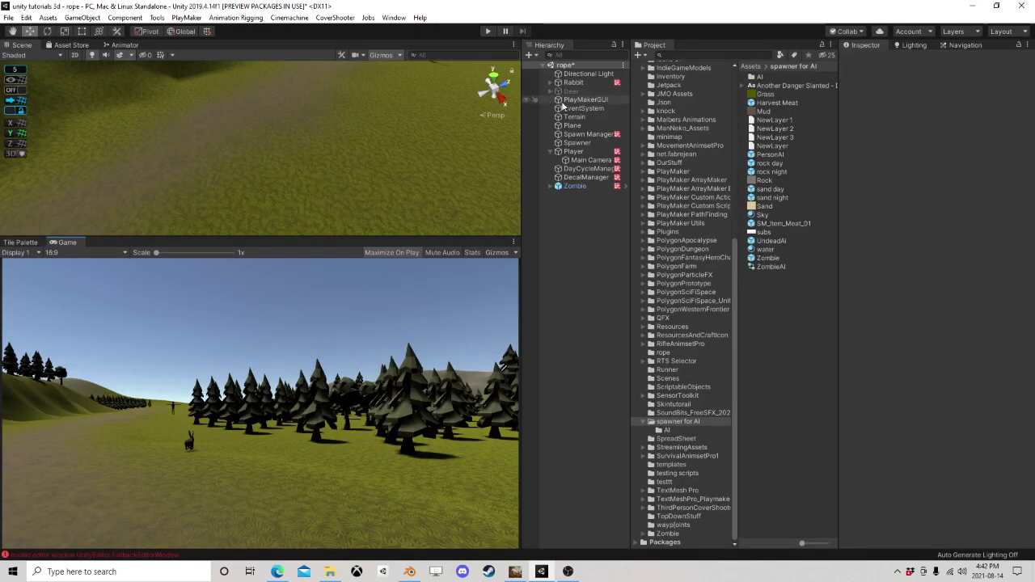
# Step: Open the Harvest Meat prefab for editing and bring up its Harvest FSM
pyautogui.click(595, 83)
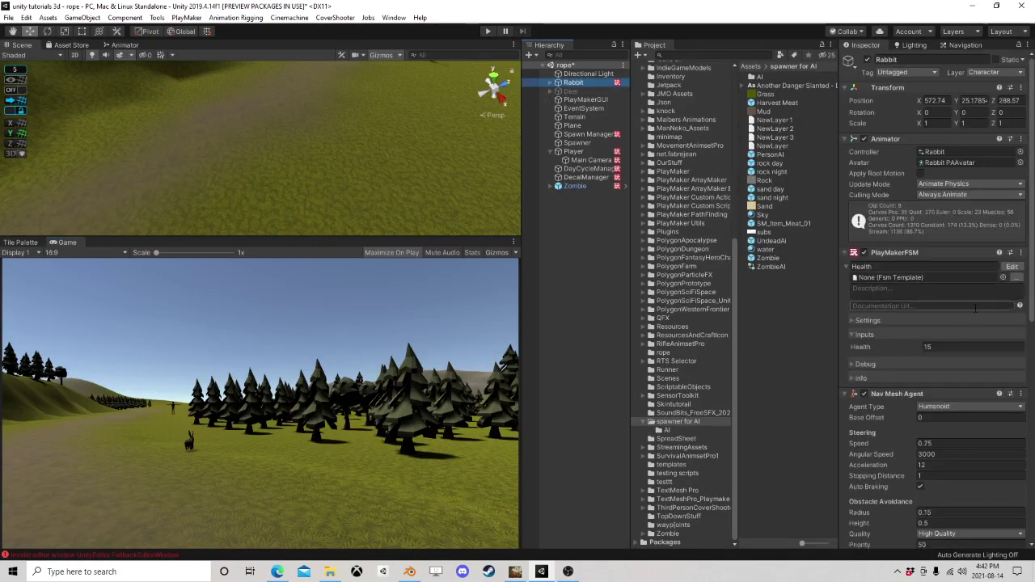
pyautogui.scroll(-5, 974, 309)
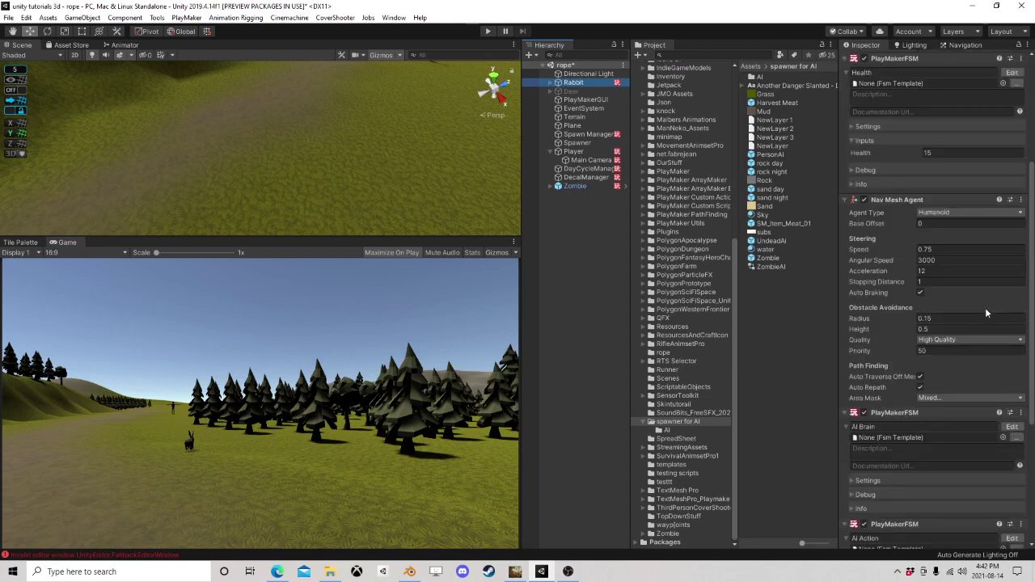
pyautogui.click(776, 103)
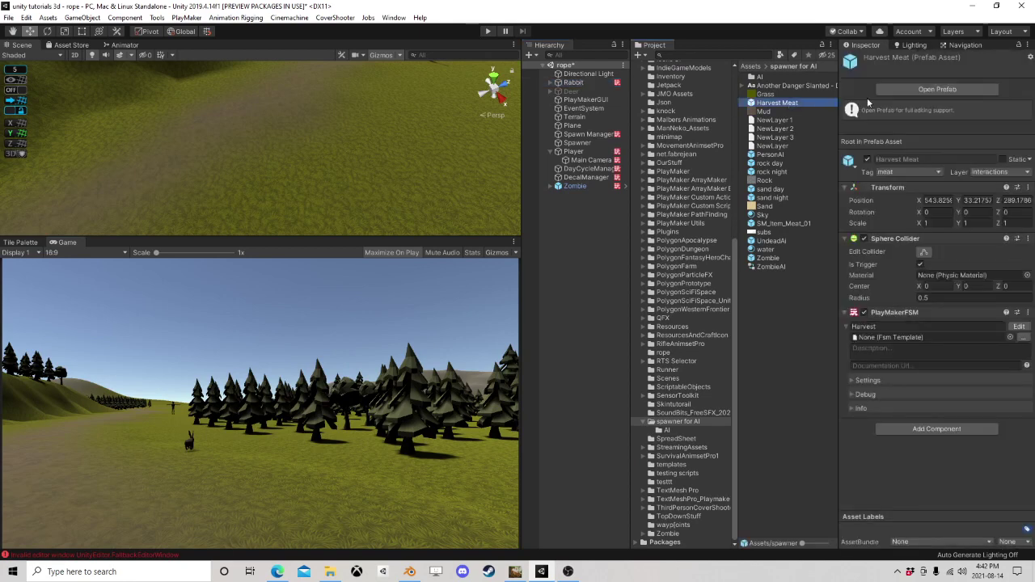
pyautogui.click(884, 91)
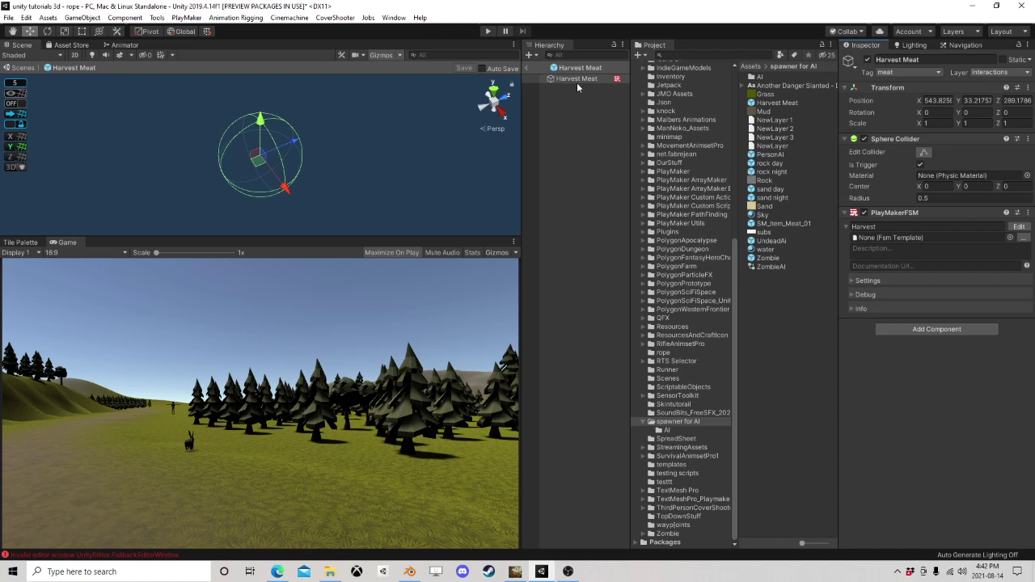
pyautogui.click(1019, 227)
pyautogui.scroll(1, 251, 249)
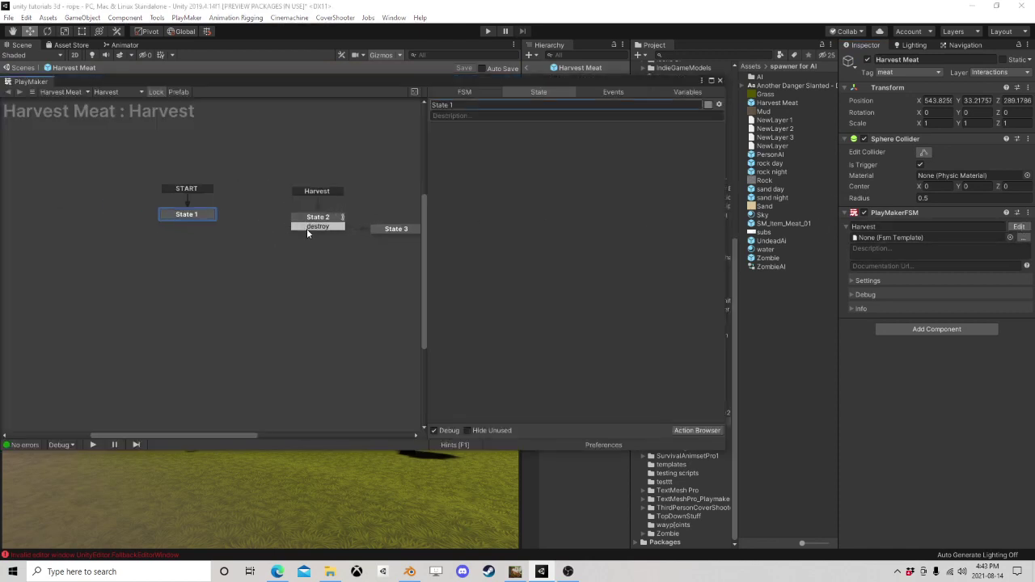
# Step: Add a Get Position action to State 1 of the Harvest FSM
pyautogui.click(327, 216)
pyautogui.click(206, 214)
pyautogui.moveTo(203, 217); pyautogui.dragTo(212, 224)
pyautogui.click(696, 431)
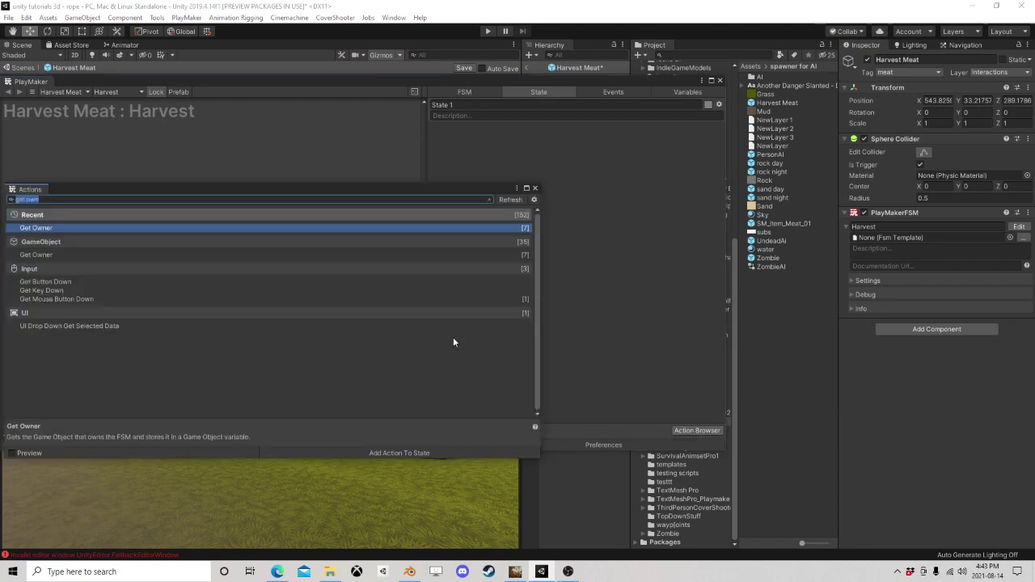
pyautogui.write('get po')
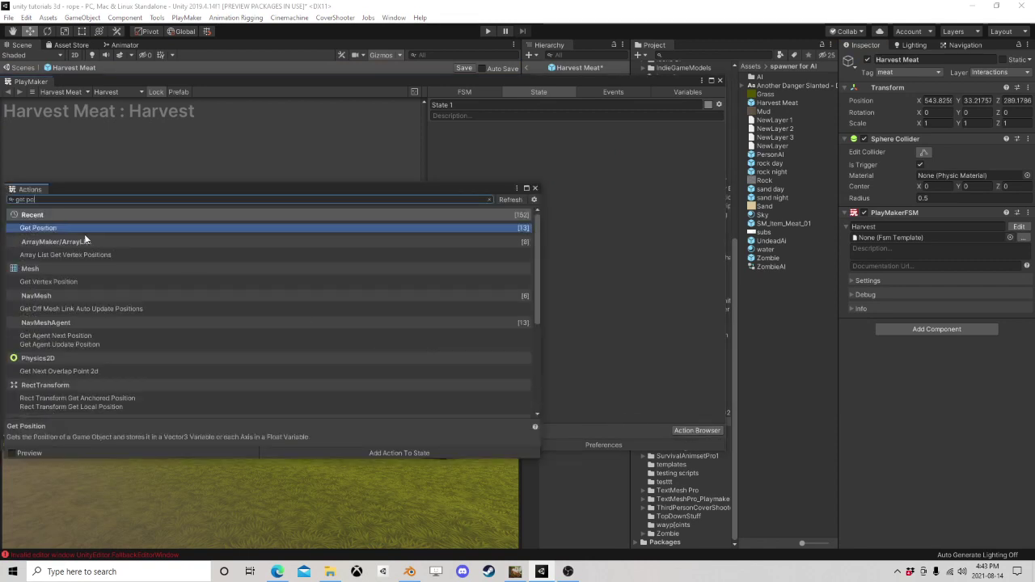
pyautogui.moveTo(79, 227); pyautogui.dragTo(453, 180)
pyautogui.click(534, 188)
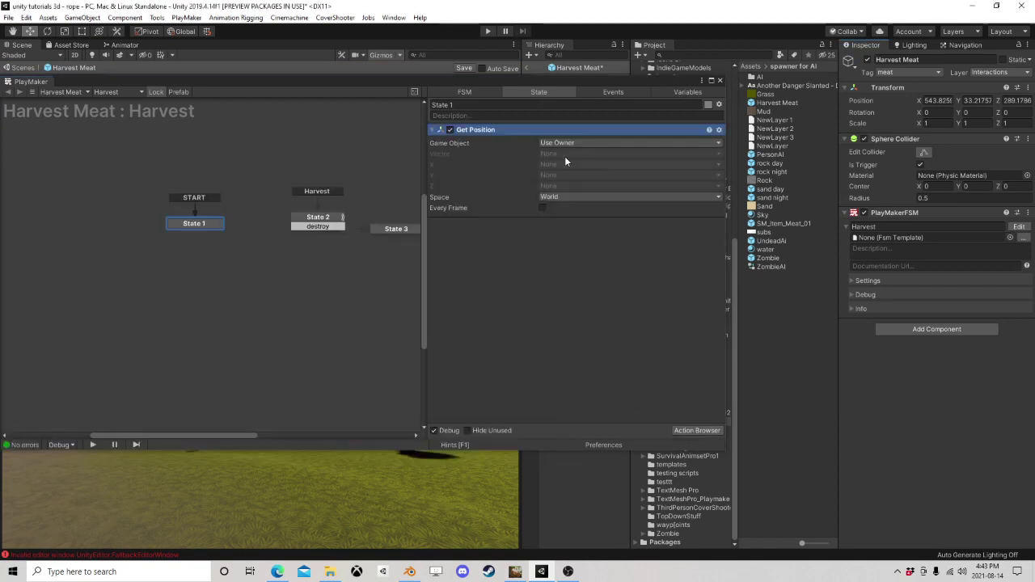
# Step: Make the Get Position action read from a specified game object, the MyOwner variable
pyautogui.click(565, 154)
pyautogui.click(568, 142)
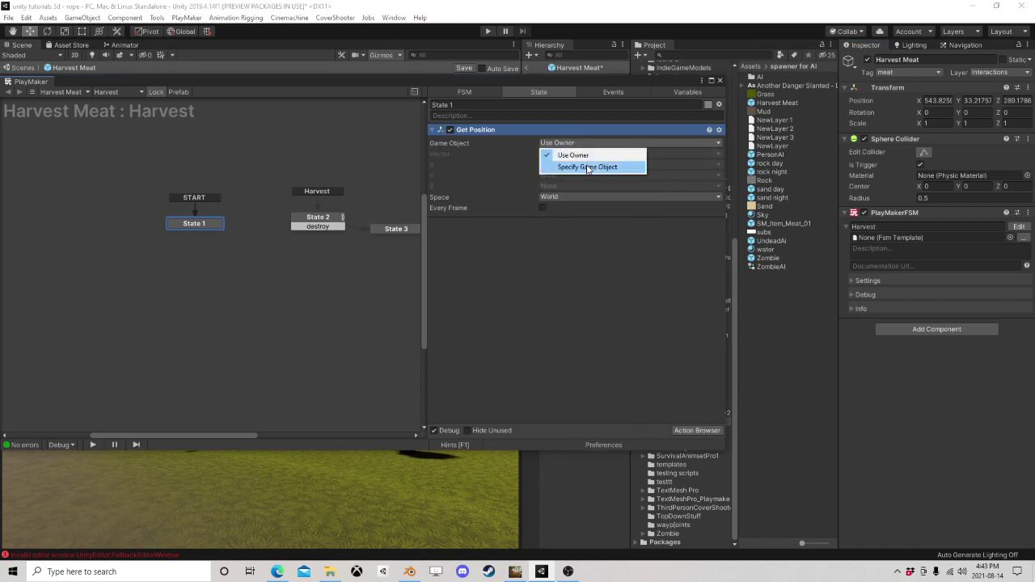
pyautogui.click(588, 167)
pyautogui.click(652, 153)
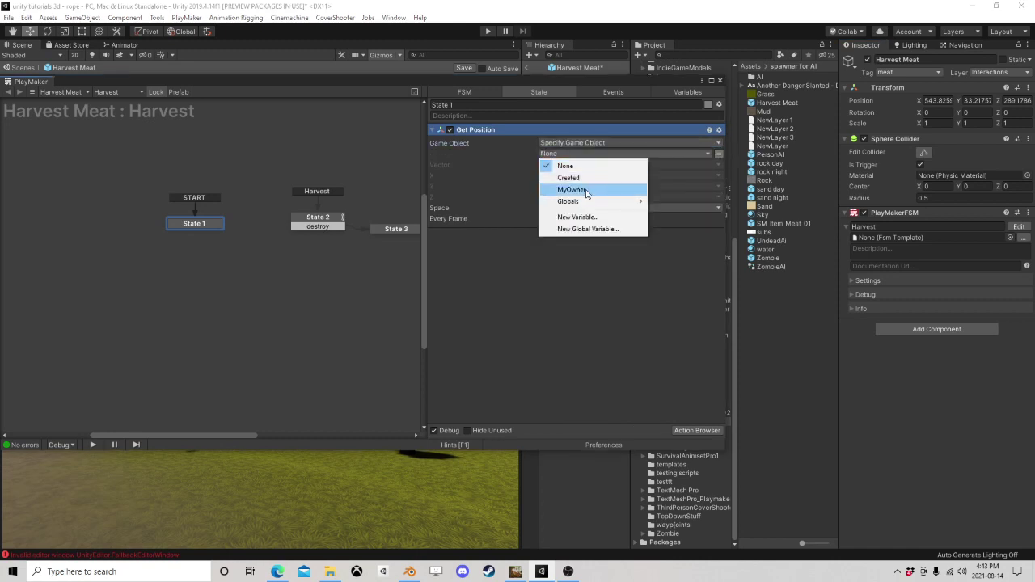
pyautogui.click(573, 189)
# Step: Store the Get Position vector in a new variable named Owner Position
pyautogui.click(570, 175)
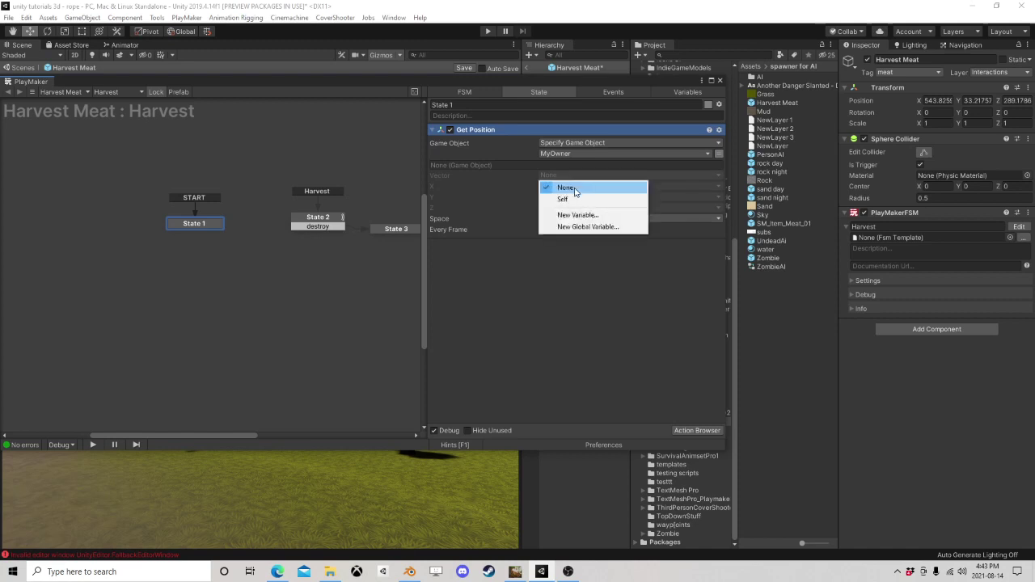
pyautogui.click(584, 213)
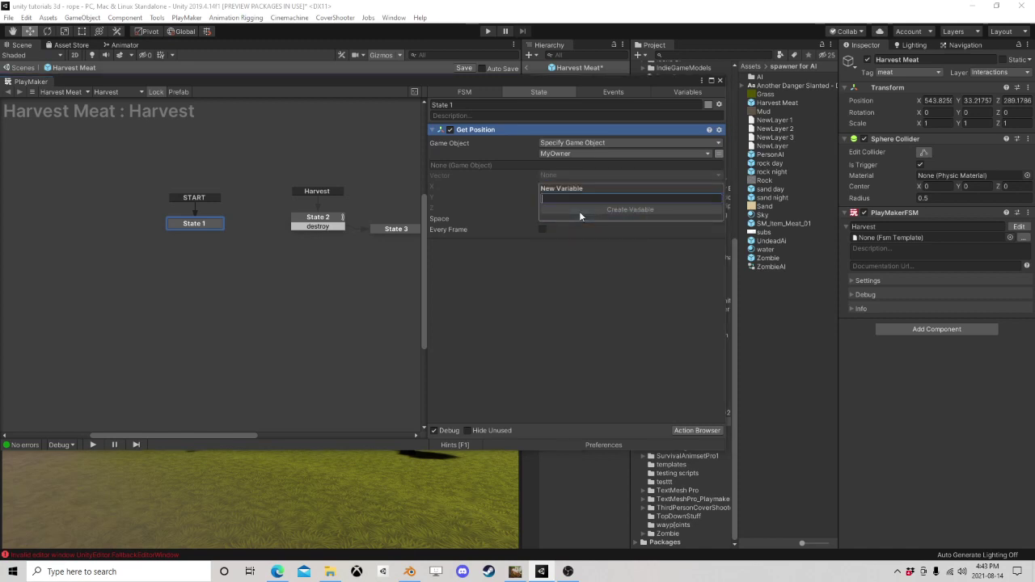
pyautogui.write('Owner')
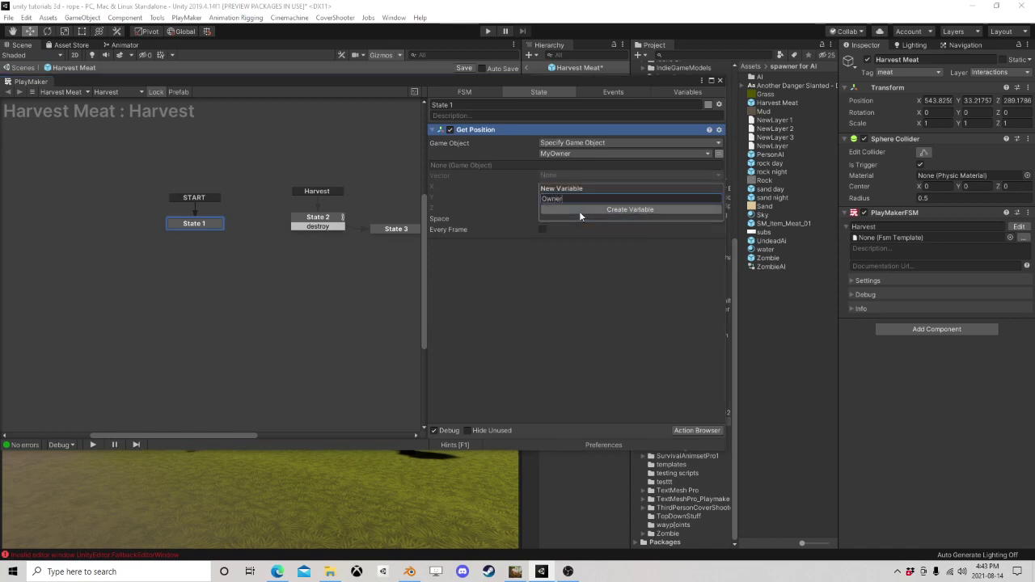
pyautogui.write(' Position')
pyautogui.click(579, 211)
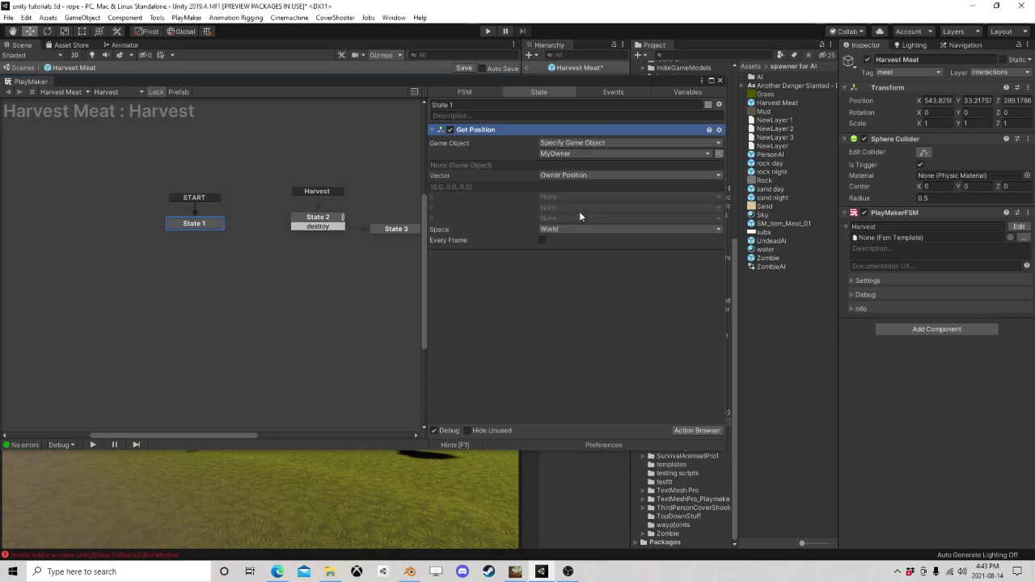
# Step: Add a Set Position action to State 1 after Get Position, keeping its game object as Use Owner
pyautogui.click(686, 430)
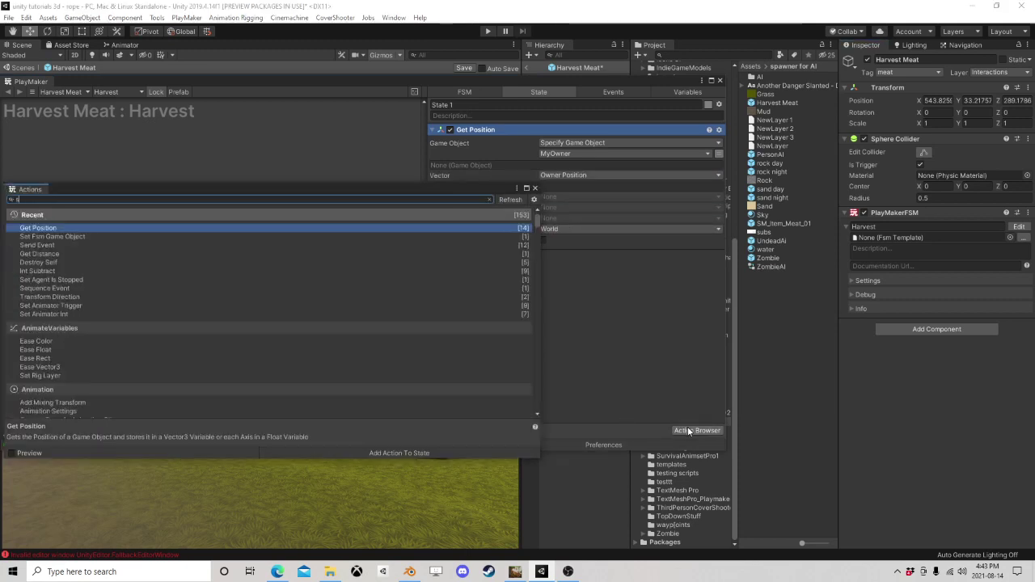
pyautogui.write('set pos')
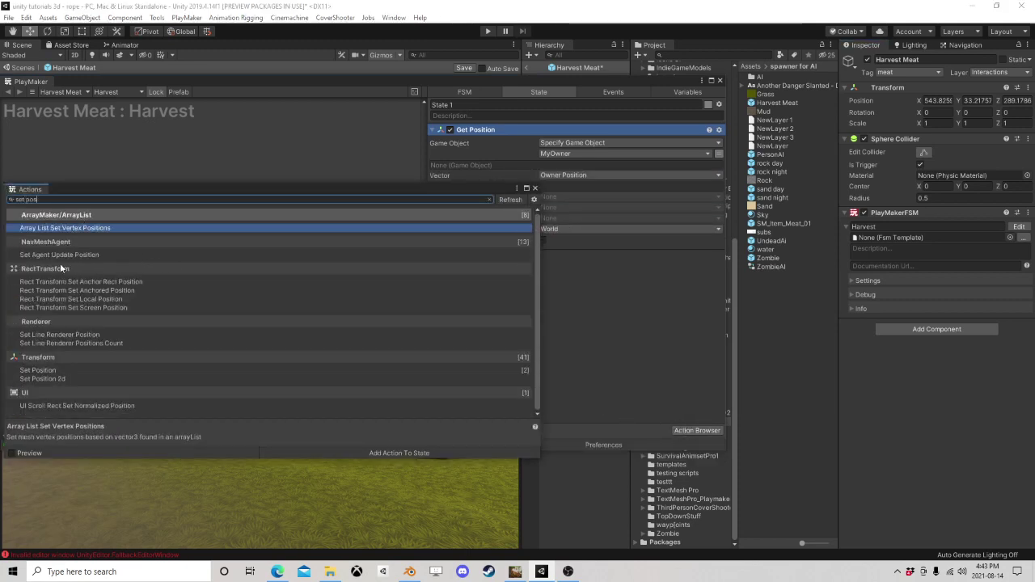
pyautogui.doubleClick(37, 370)
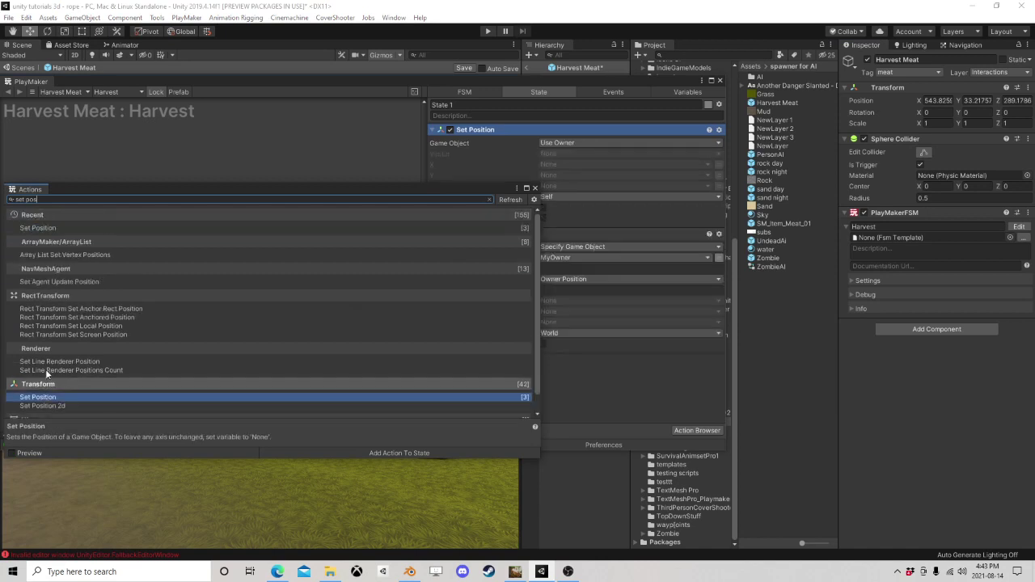
pyautogui.click(534, 188)
pyautogui.moveTo(471, 131); pyautogui.dragTo(556, 365)
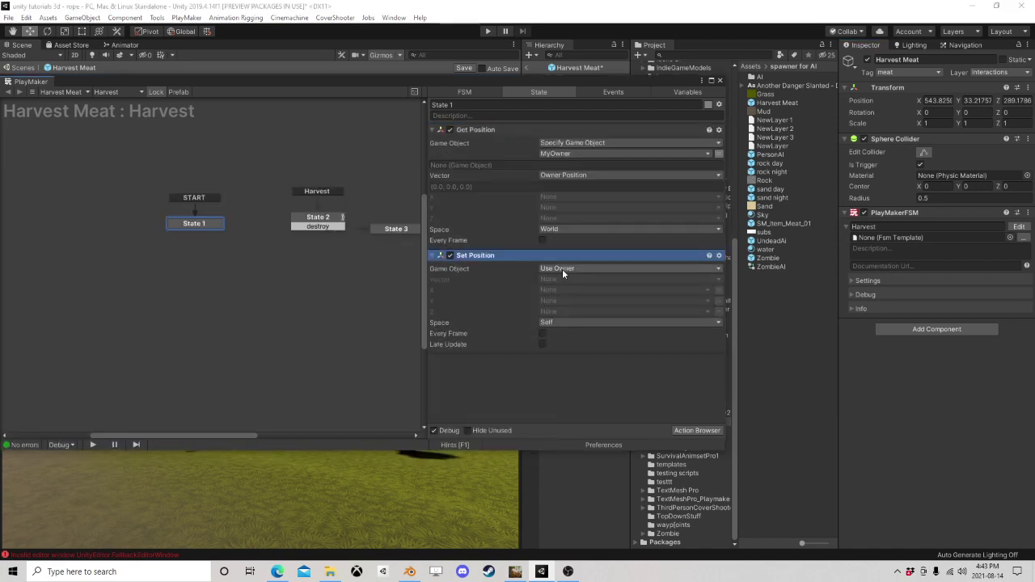
pyautogui.click(562, 269)
pyautogui.click(546, 379)
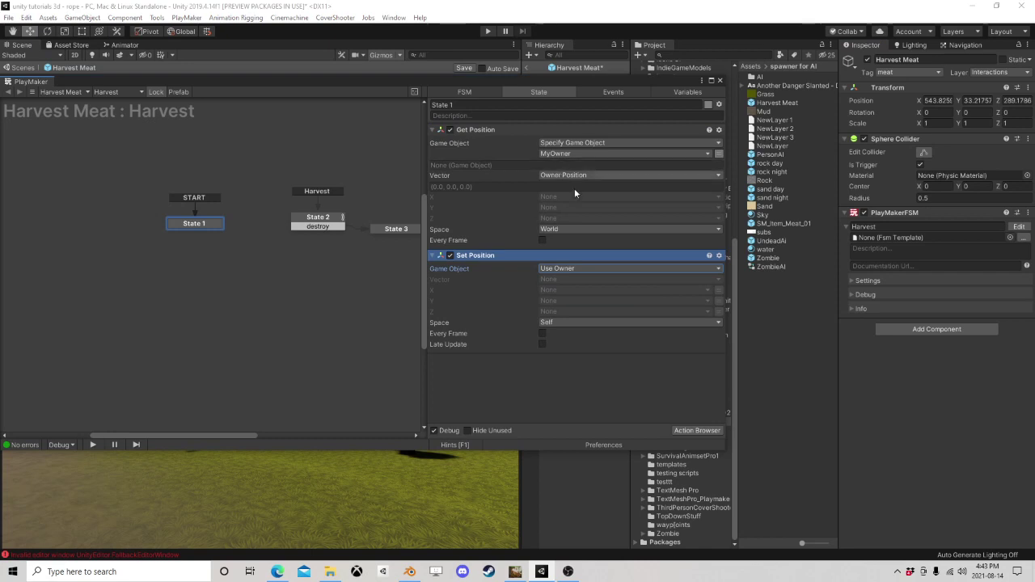
# Step: Configure Set Position to use the Owner Position vector in World space, and run both position actions every frame
pyautogui.click(558, 323)
pyautogui.click(558, 333)
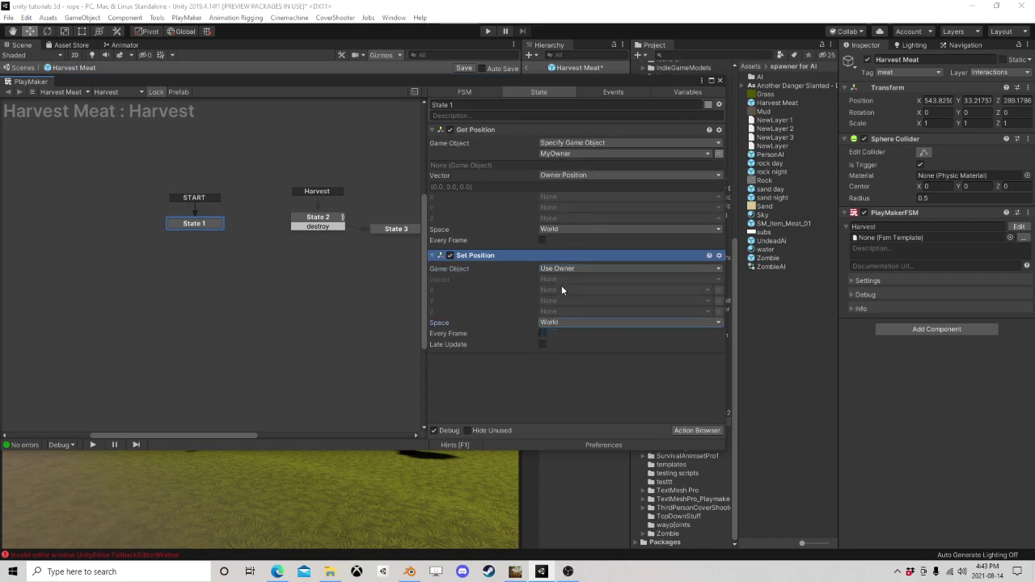
pyautogui.click(563, 280)
pyautogui.click(577, 303)
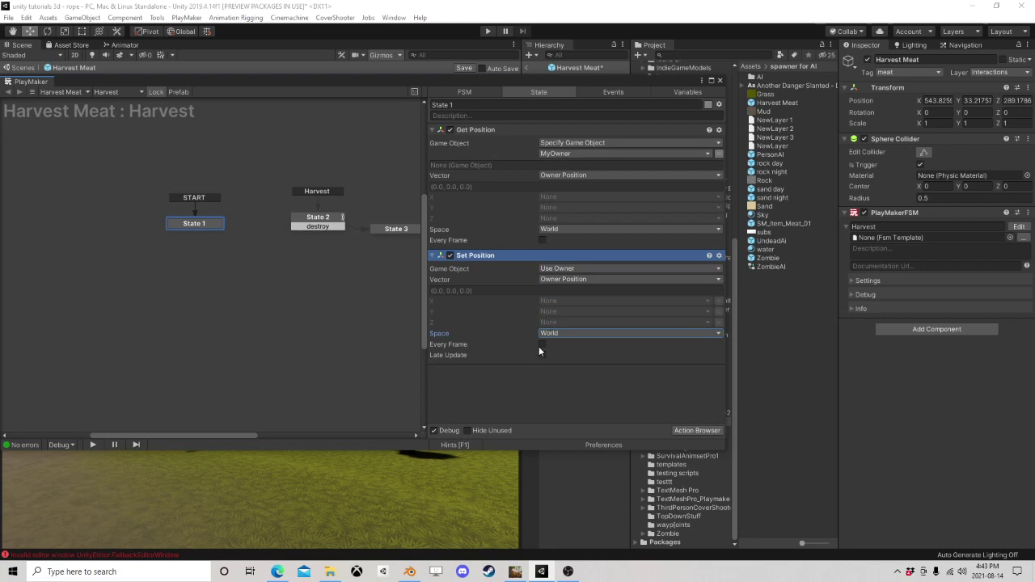
# Step: Return from the Harvest Meat prefab to the rope scene and playtest the harvest object's positioning
pyautogui.click(721, 81)
pyautogui.click(529, 68)
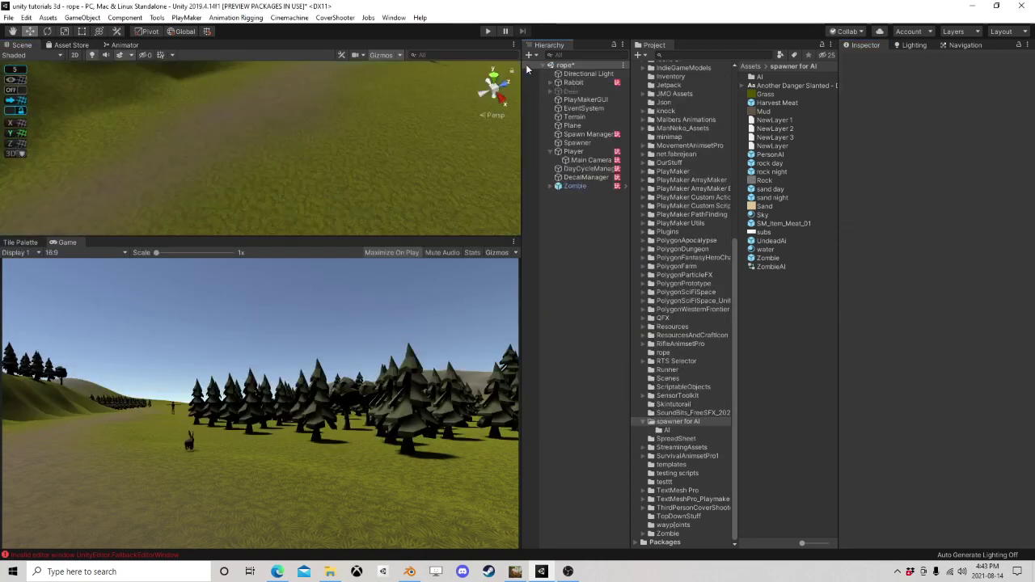
pyautogui.click(489, 31)
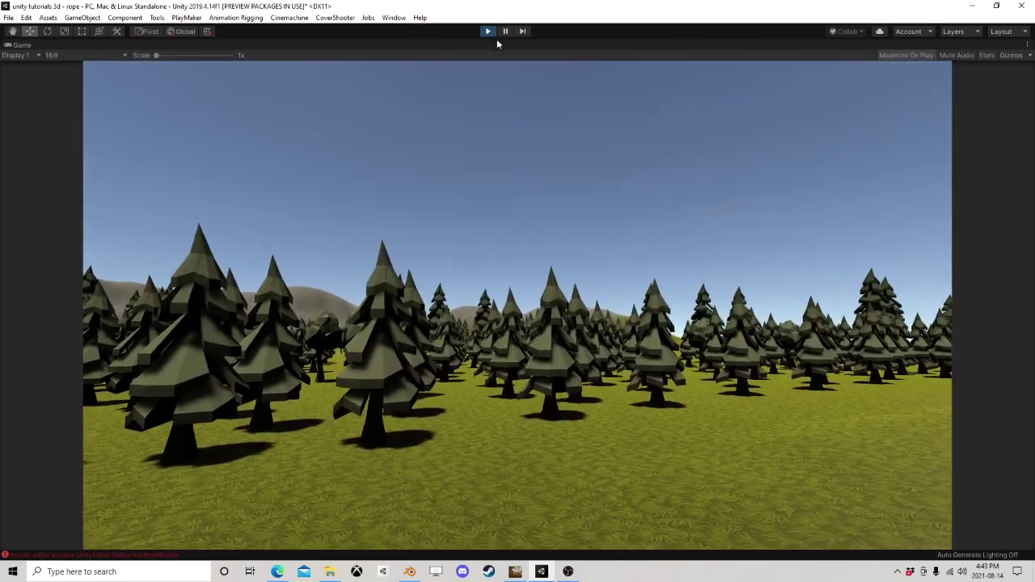
pyautogui.click(488, 30)
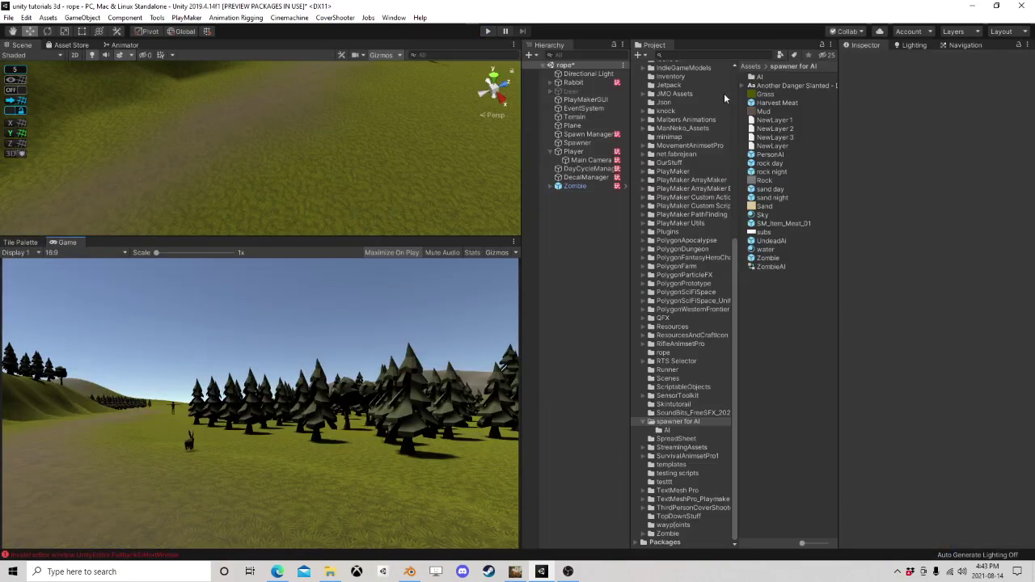
# Step: Add a Vector3 Operator action to State 1 of the Harvest Meat FSM, between Get Position and Set Position
pyautogui.click(573, 83)
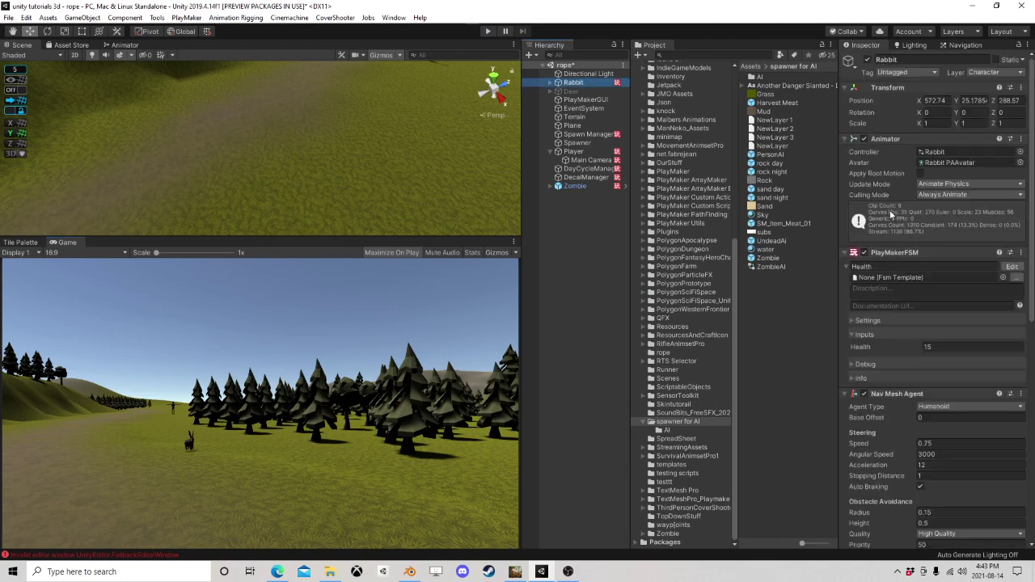
pyautogui.click(777, 101)
pyautogui.click(945, 91)
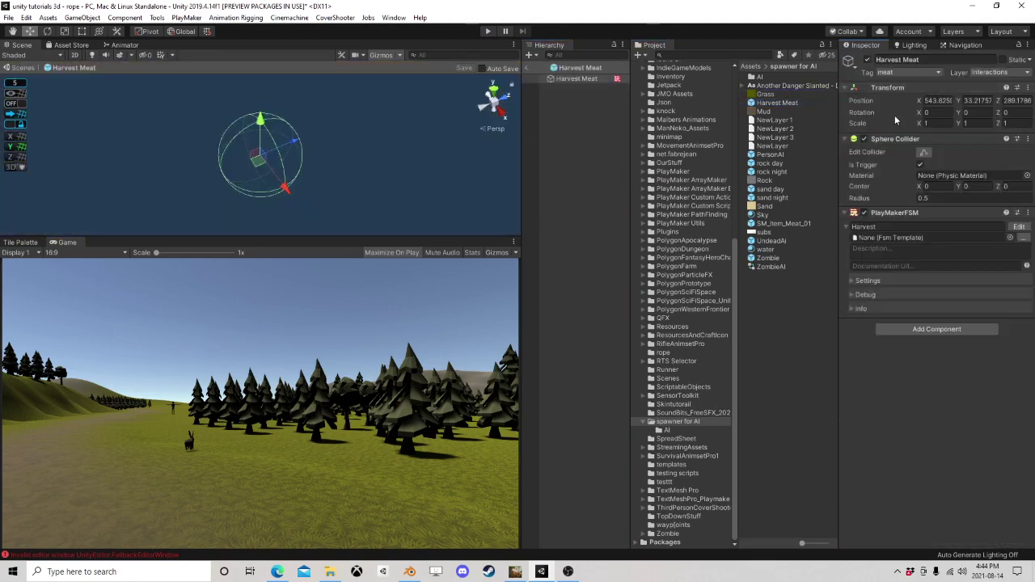
pyautogui.click(1019, 226)
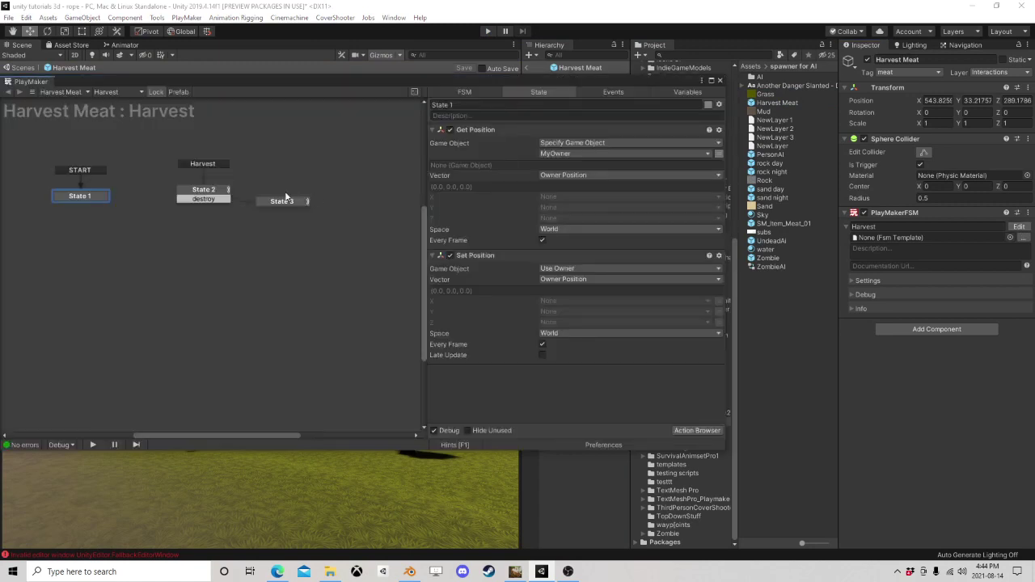
pyautogui.click(694, 430)
pyautogui.write('vector3')
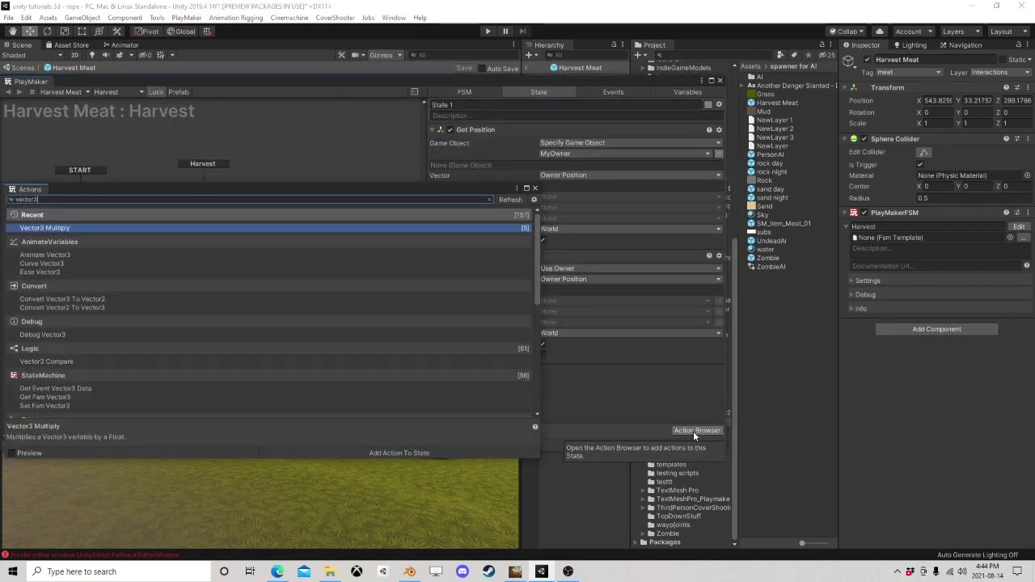
pyautogui.write('.op')
pyautogui.press('Return')
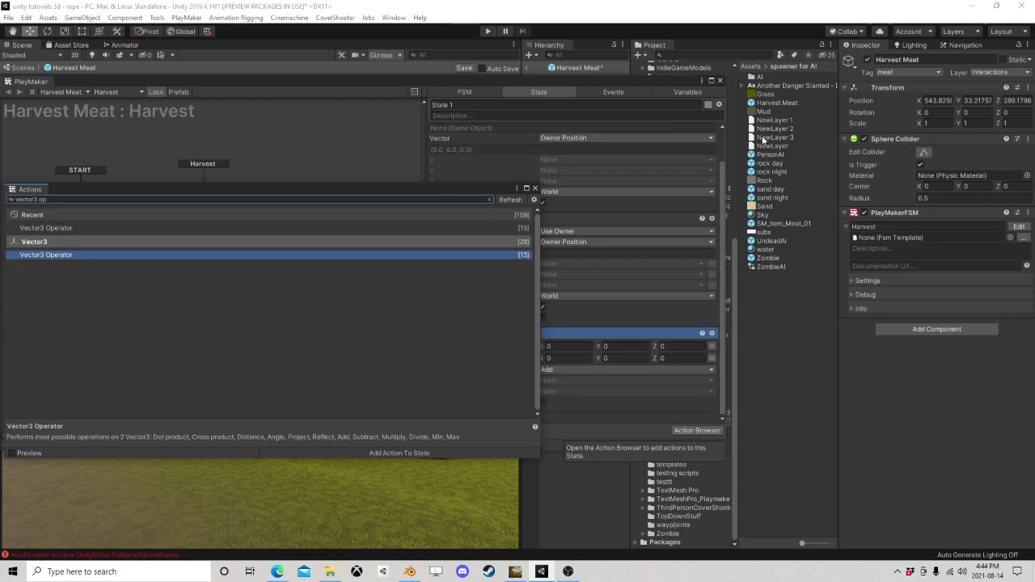
pyautogui.click(535, 191)
pyautogui.moveTo(473, 333); pyautogui.dragTo(576, 252)
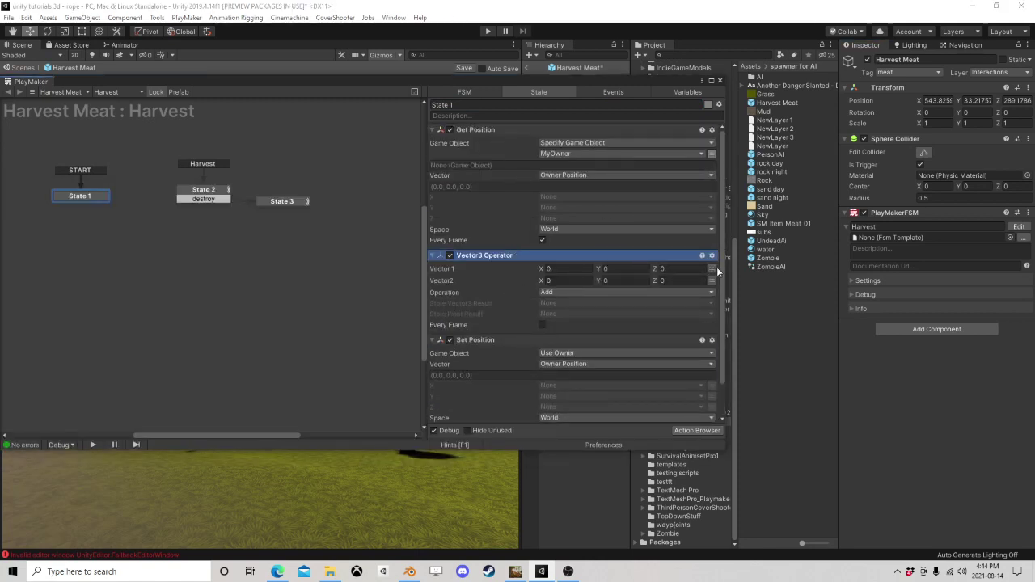
# Step: Set the Vector3 Operator's Vector 1 to Owner Position and the Y value of Vector2 to 0.25
pyautogui.click(711, 269)
pyautogui.click(590, 269)
pyautogui.click(584, 293)
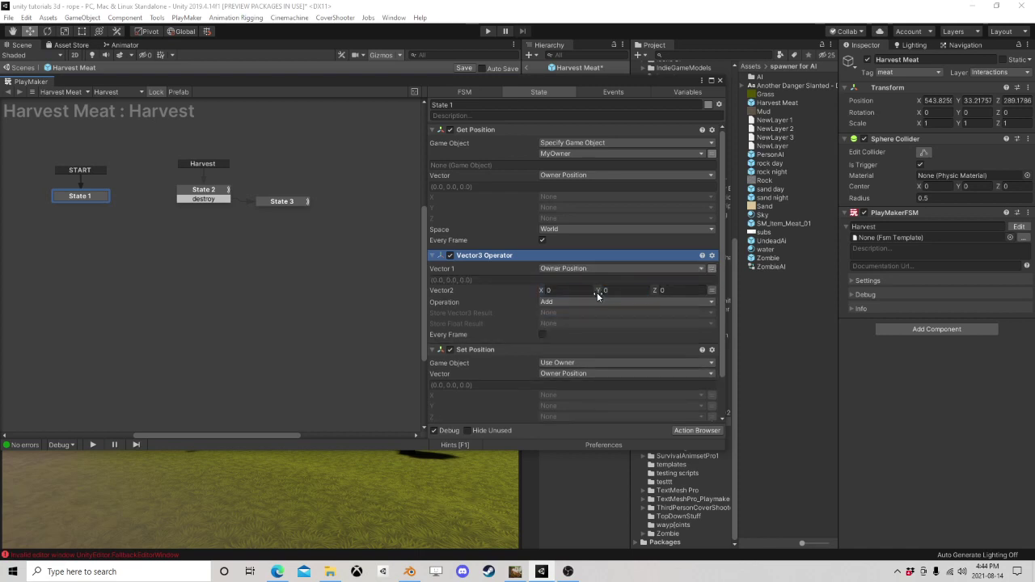
pyautogui.write('.25')
# Step: Store the operator's Vector3 result in a new variable named Set and make the action run every frame
pyautogui.click(556, 312)
pyautogui.click(579, 359)
pyautogui.write('S')
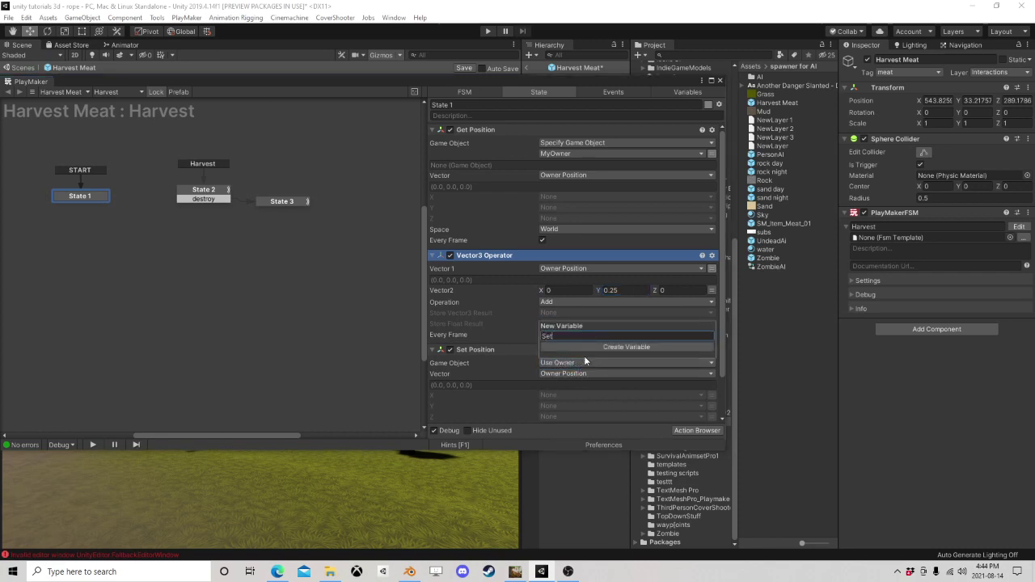
pyautogui.write('et')
pyautogui.click(563, 346)
pyautogui.click(545, 346)
# Step: Change the Set Position vector to the Set variable and close the FSM editor
pyautogui.scroll(-3, 550, 346)
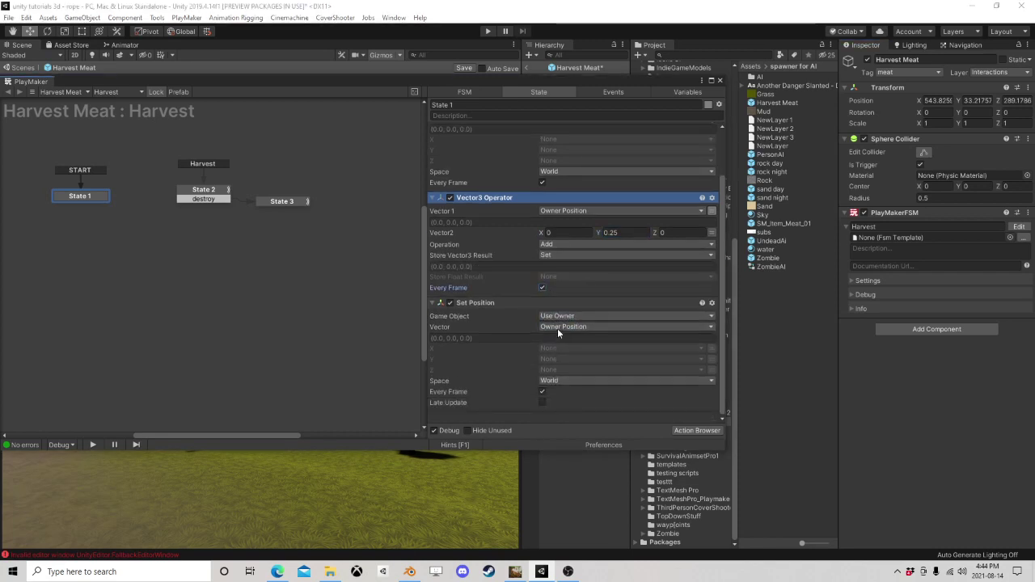
pyautogui.click(560, 327)
pyautogui.click(563, 375)
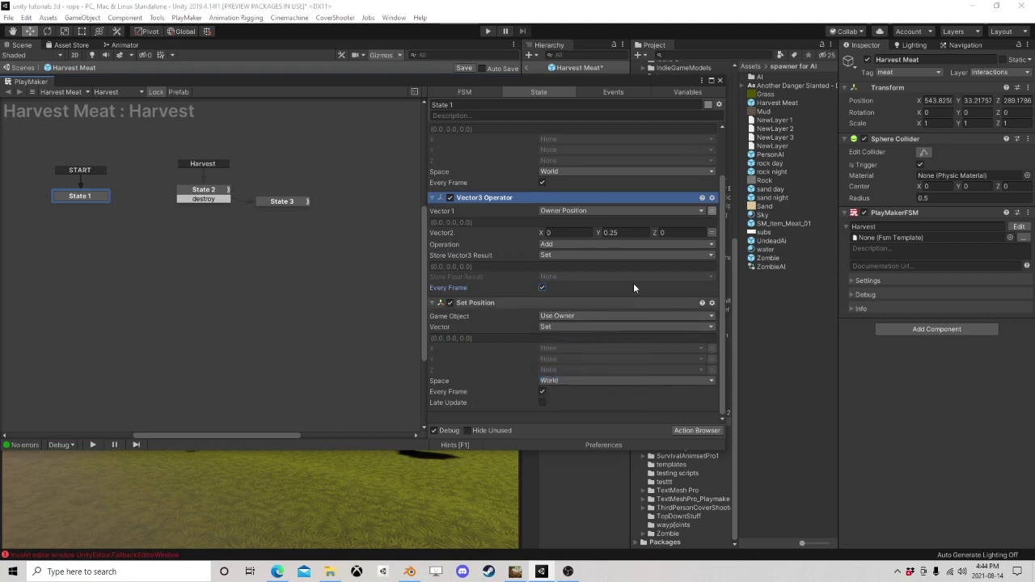
pyautogui.click(721, 82)
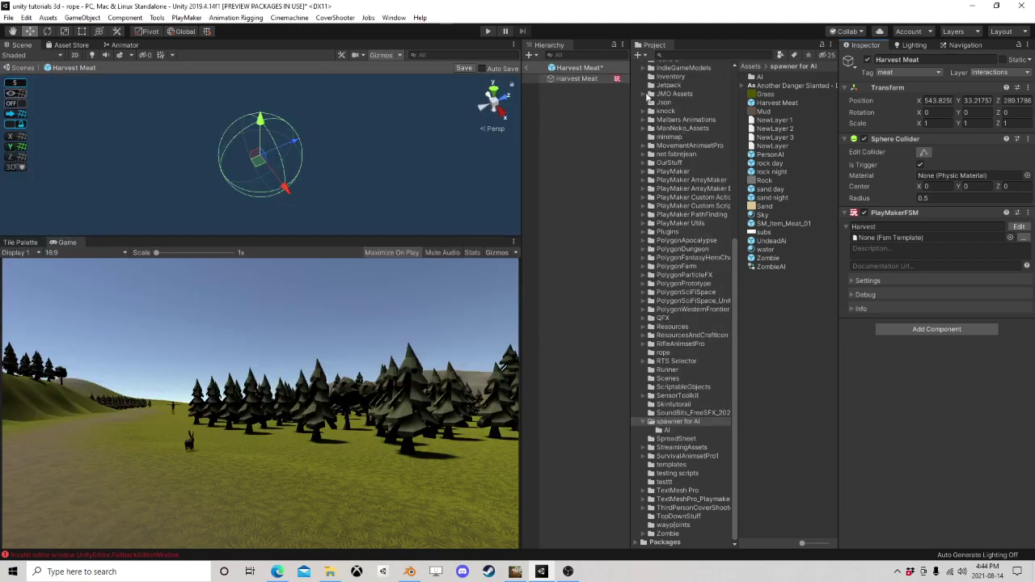
# Step: Add an Add Torque action to State 2 of the Harvest FSM, between Add Force and Int Subtract
pyautogui.click(1020, 227)
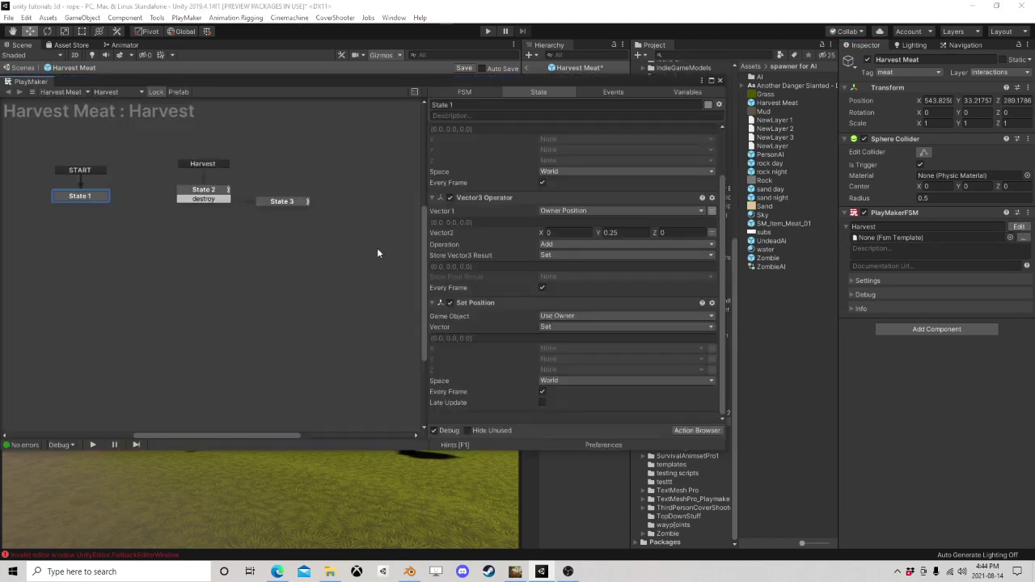
pyautogui.click(229, 202)
pyautogui.click(685, 430)
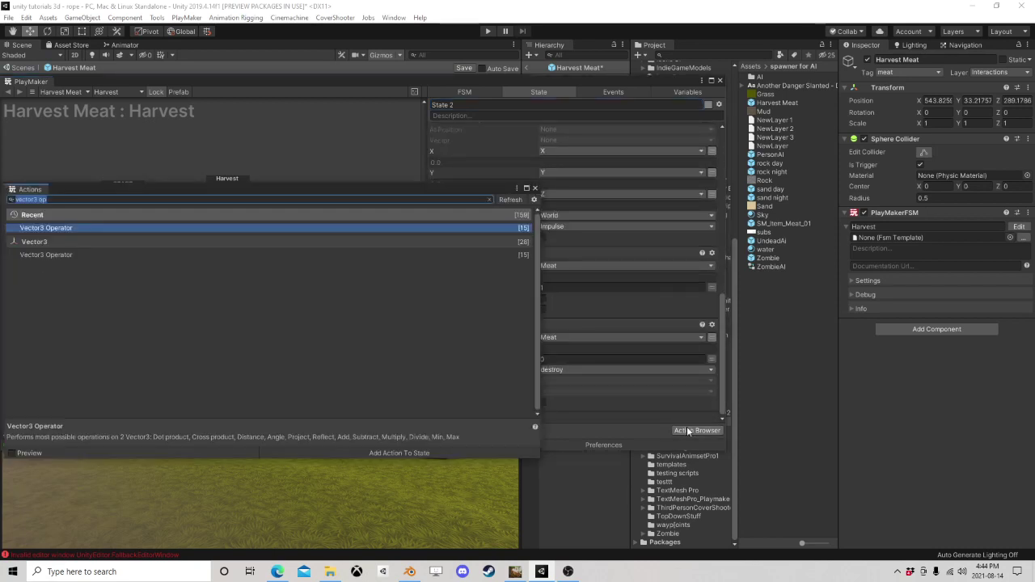
pyautogui.write('tor')
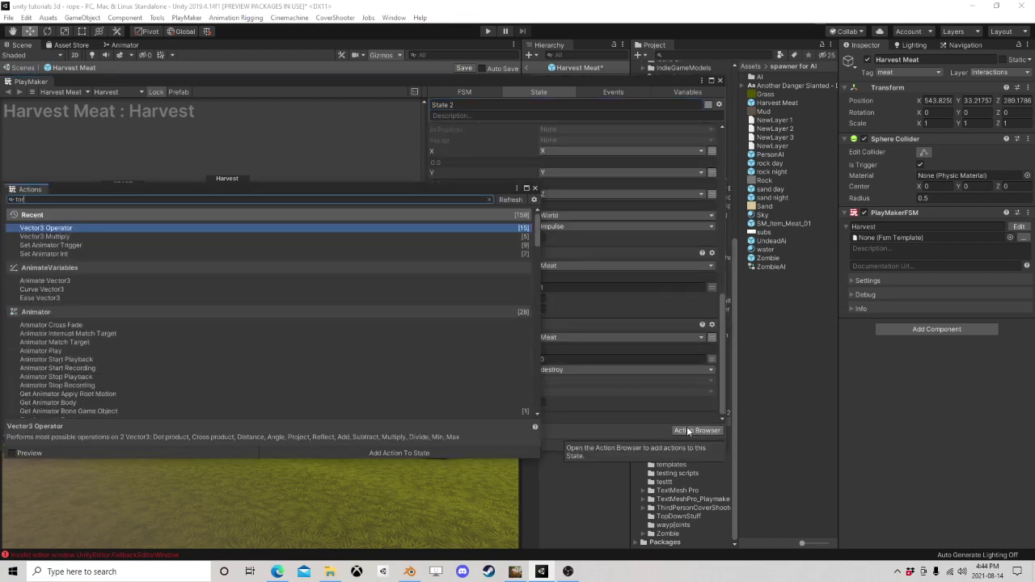
pyautogui.write('q')
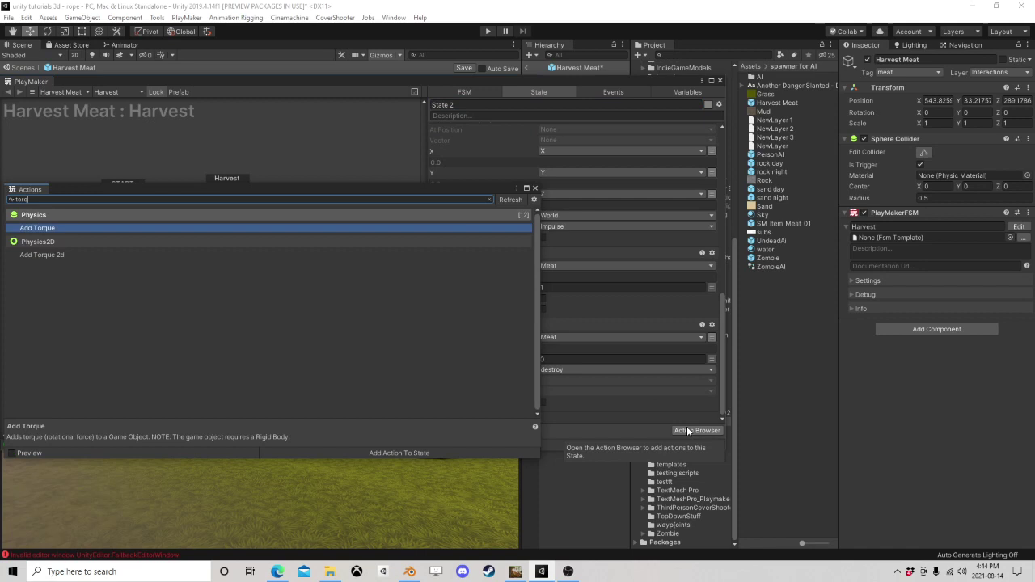
pyautogui.press('Return')
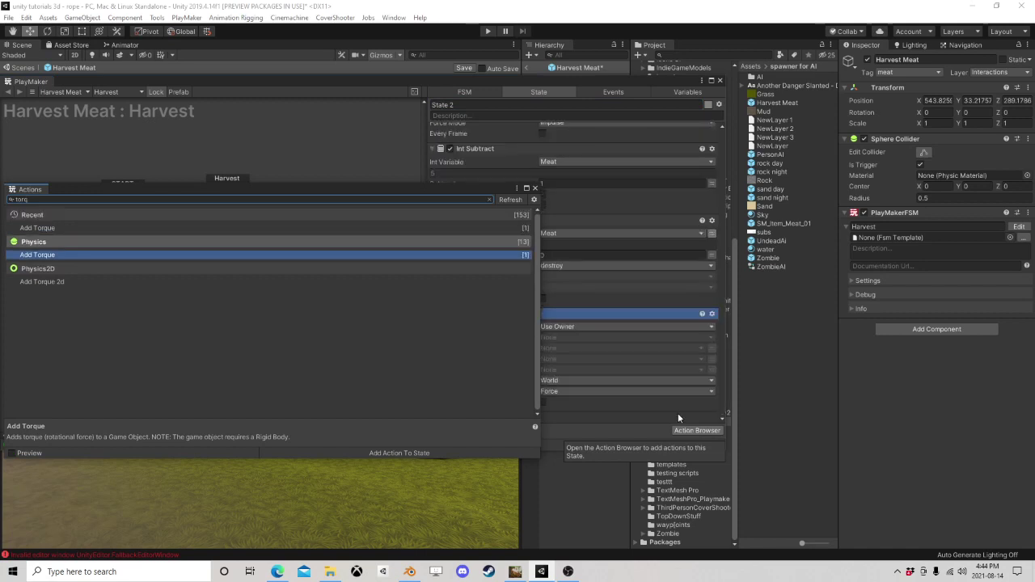
pyautogui.click(535, 188)
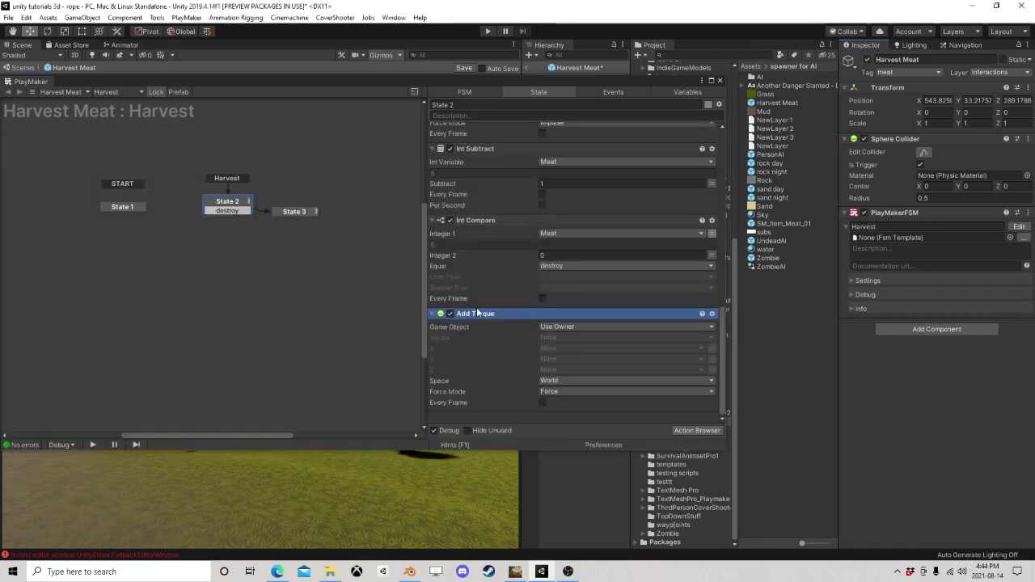
pyautogui.moveTo(478, 313); pyautogui.dragTo(501, 175)
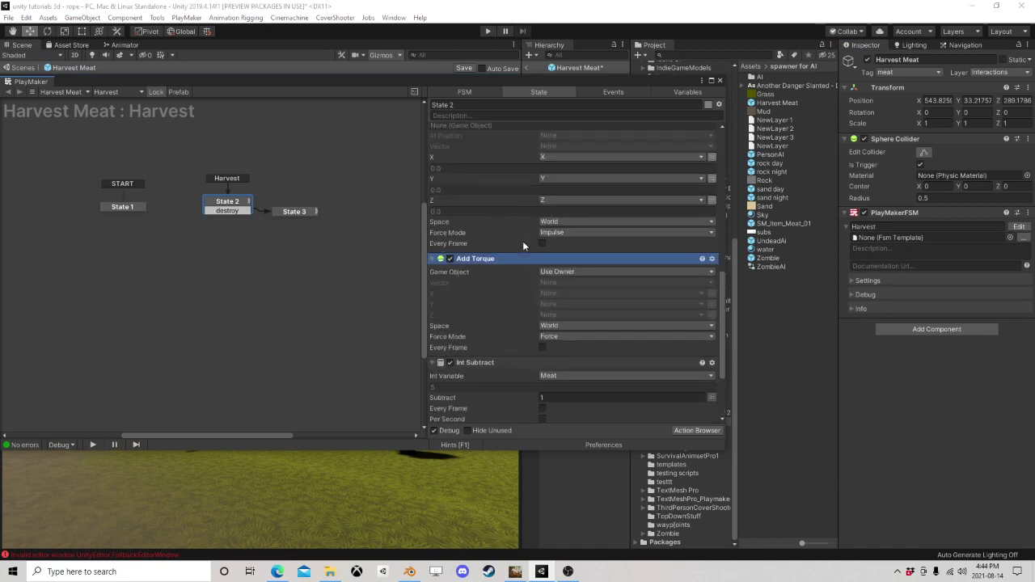
# Step: Make Add Torque act on a specified game object, the Created variable
pyautogui.scroll(2, 523, 241)
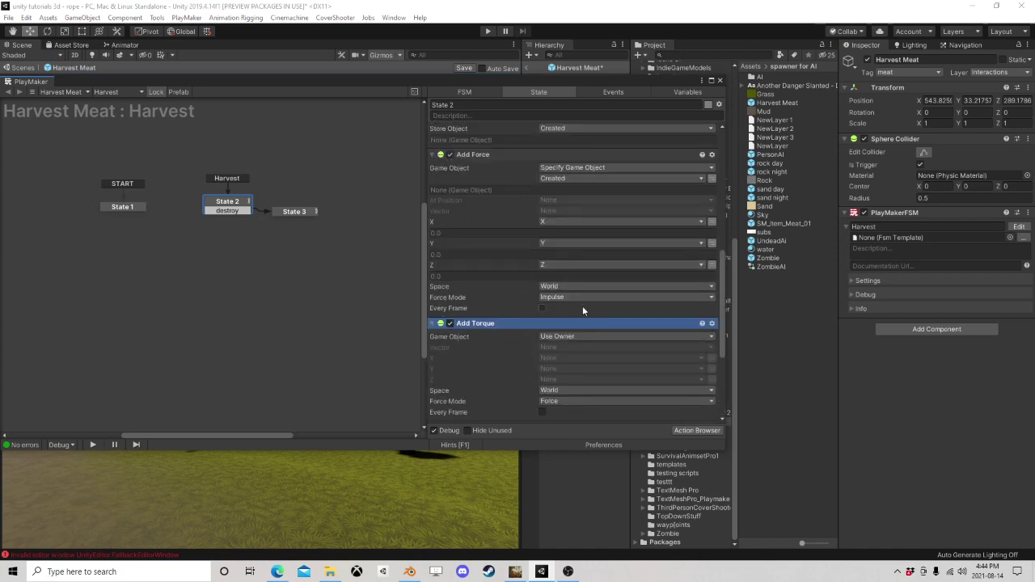
pyautogui.click(582, 336)
pyautogui.click(614, 360)
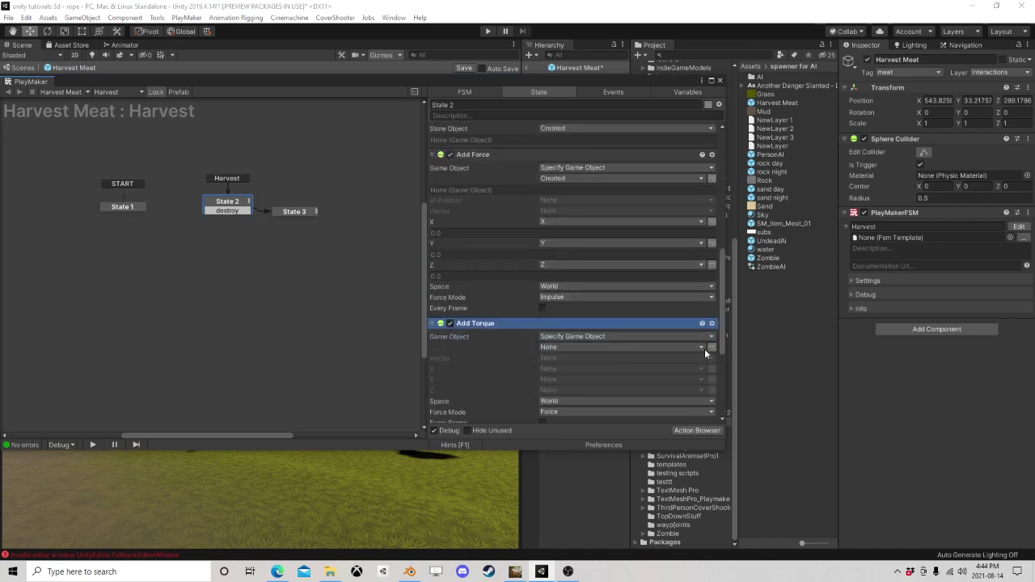
pyautogui.click(704, 349)
pyautogui.click(614, 369)
pyautogui.scroll(-1, 592, 356)
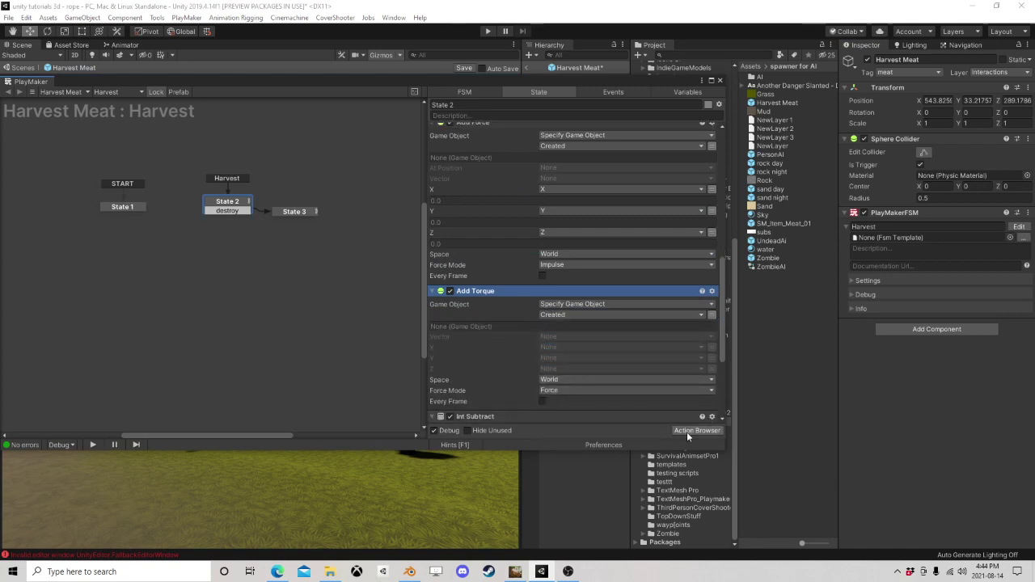
# Step: Assign the X, Y and Z variables to the matching torque axes of Add Torque
pyautogui.click(555, 346)
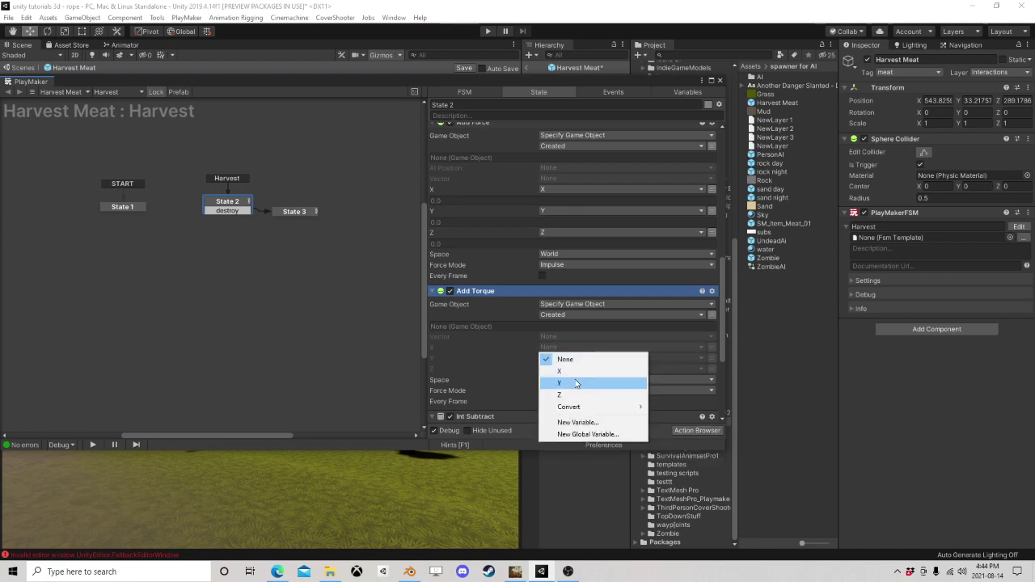
pyautogui.click(564, 371)
pyautogui.click(557, 379)
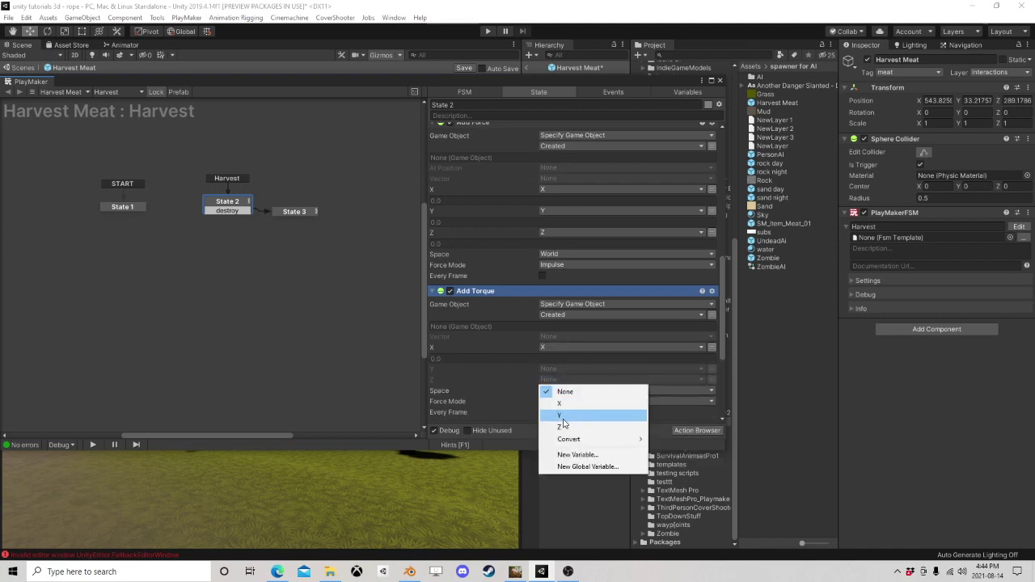
pyautogui.click(566, 417)
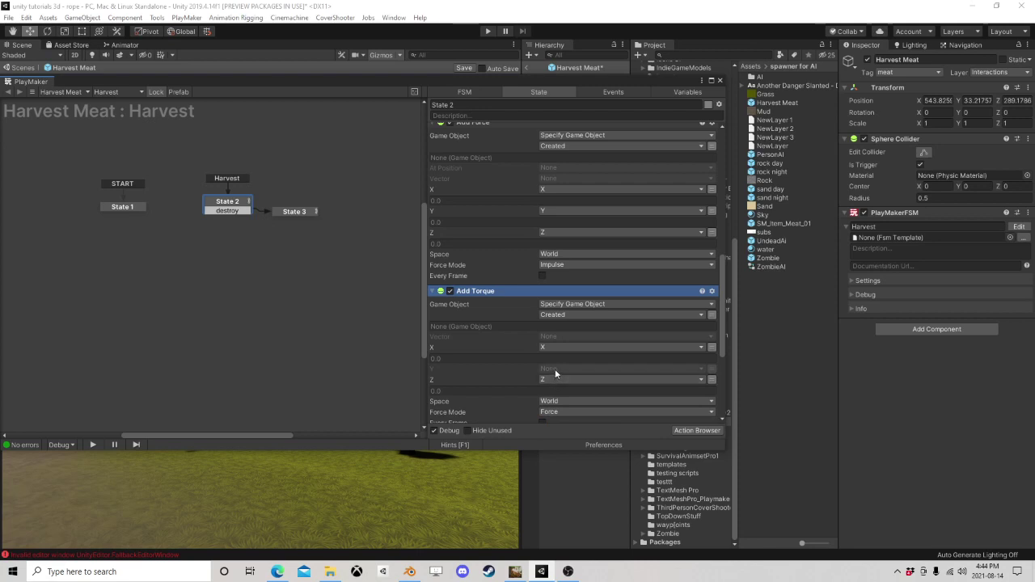
pyautogui.click(555, 369)
pyautogui.click(581, 397)
pyautogui.scroll(-2, 583, 380)
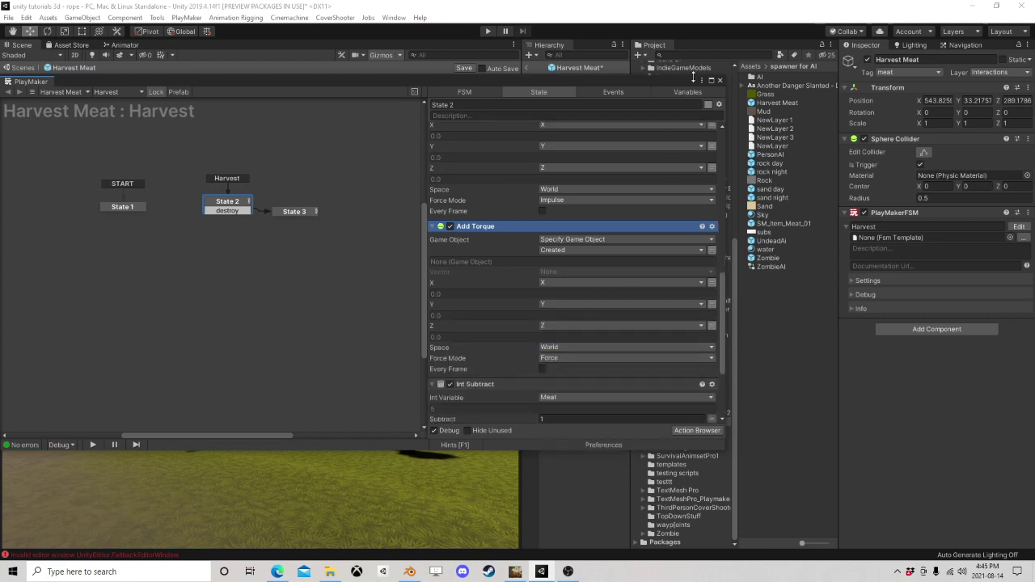
# Step: Leave the Harvest Meat prefab and playtest the rope scene with the offset position and torque
pyautogui.click(721, 81)
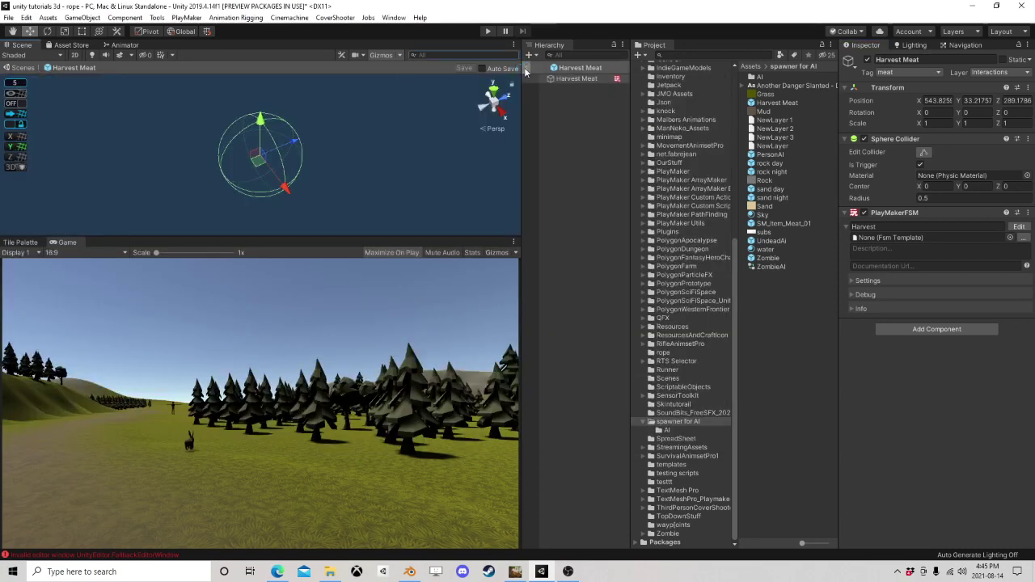
pyautogui.click(526, 68)
pyautogui.click(487, 32)
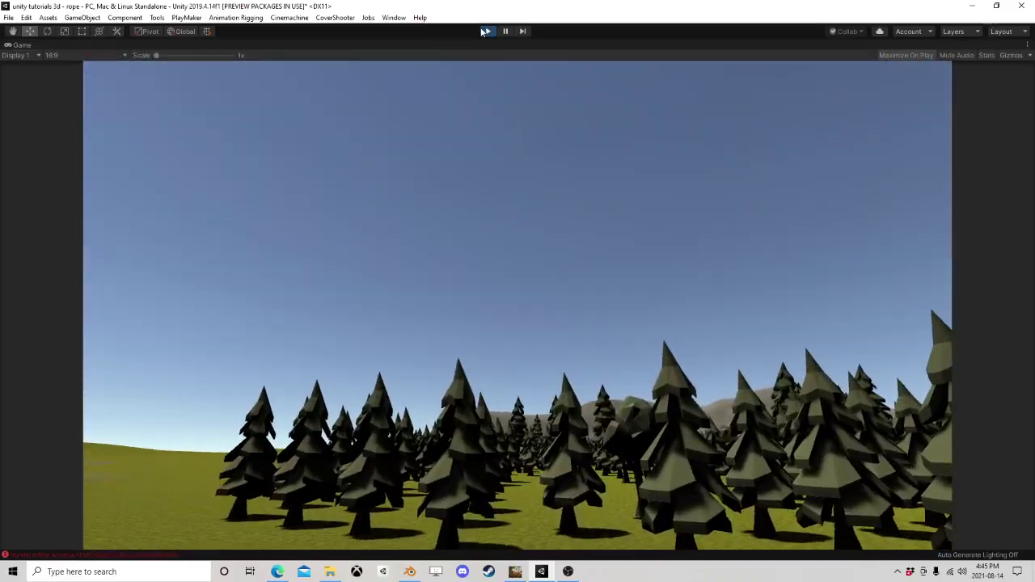
pyautogui.click(488, 31)
# Step: Save the scene's Rabbit as a prefab in the AI folder inside spawner for AI
pyautogui.click(602, 83)
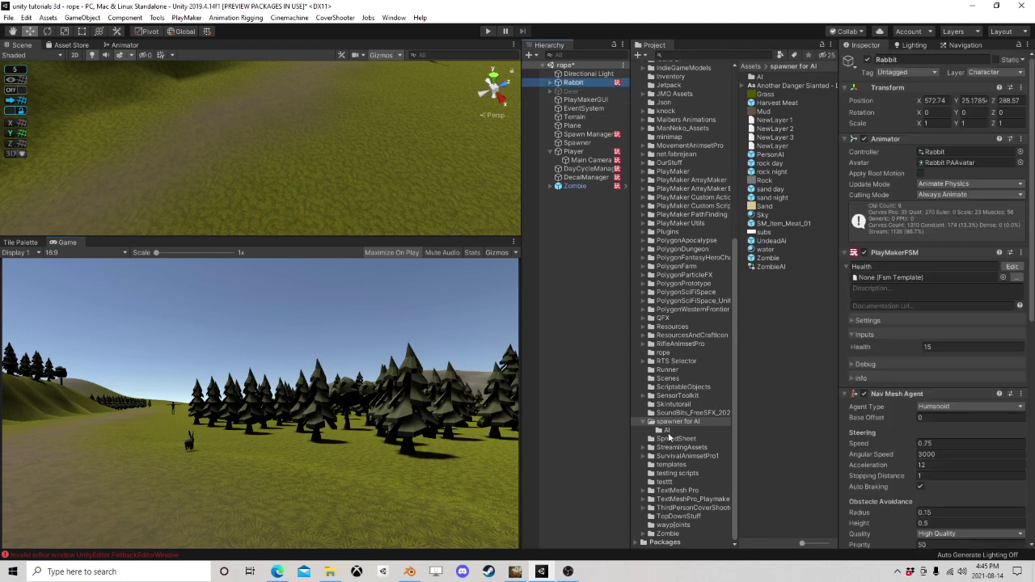
pyautogui.click(669, 430)
pyautogui.moveTo(594, 84); pyautogui.dragTo(765, 111)
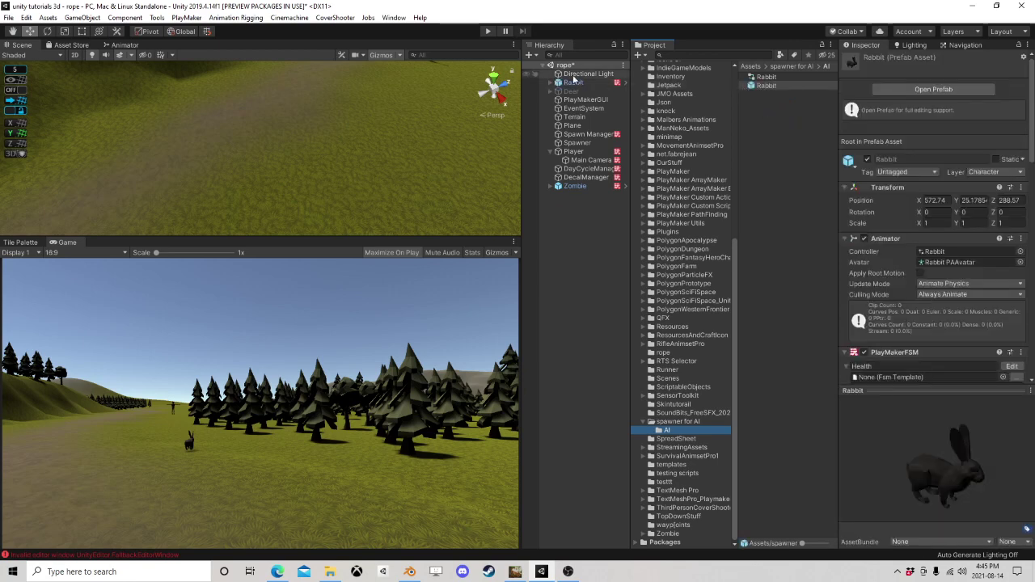
# Step: Delete the Rabbit and Zombie objects from the rope scene
pyautogui.click(574, 84)
pyautogui.press('Delete')
pyautogui.click(583, 178)
pyautogui.press('Delete')
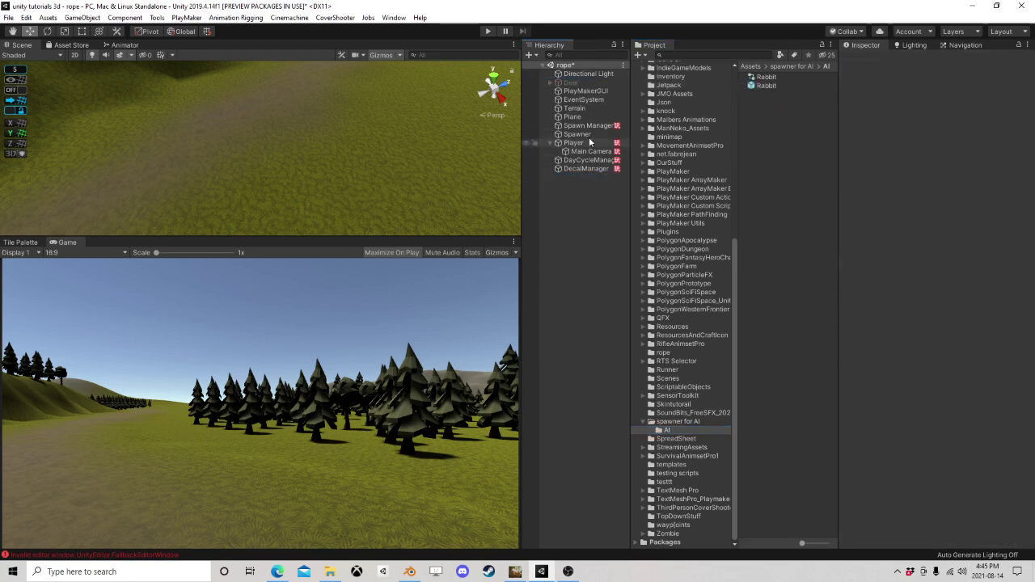
# Step: In the Spawn Manager, assign the Rabbit prefab as the only DayGrassList element and the Zombie prefab to NightGrassList
pyautogui.click(579, 152)
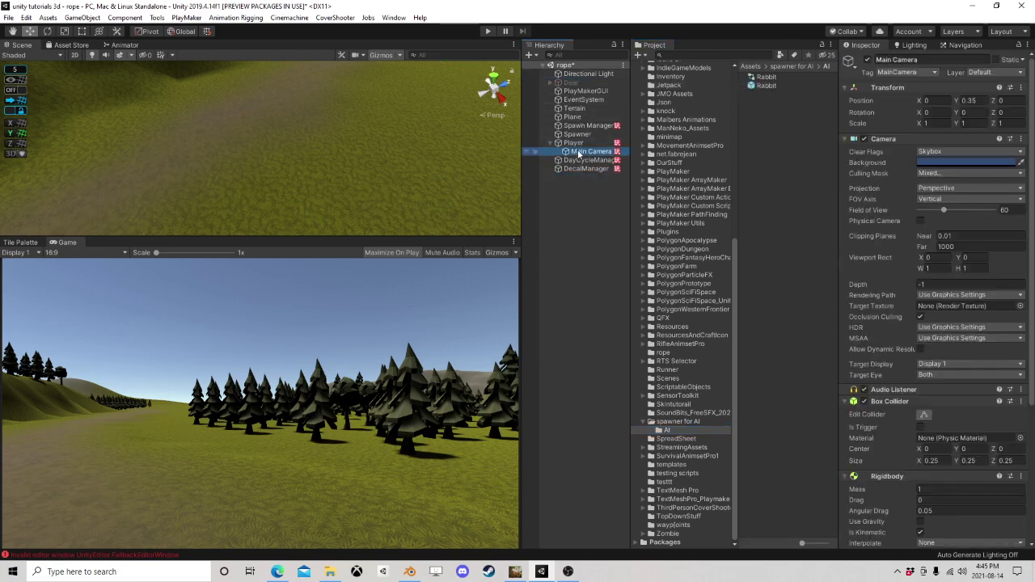
pyautogui.click(542, 126)
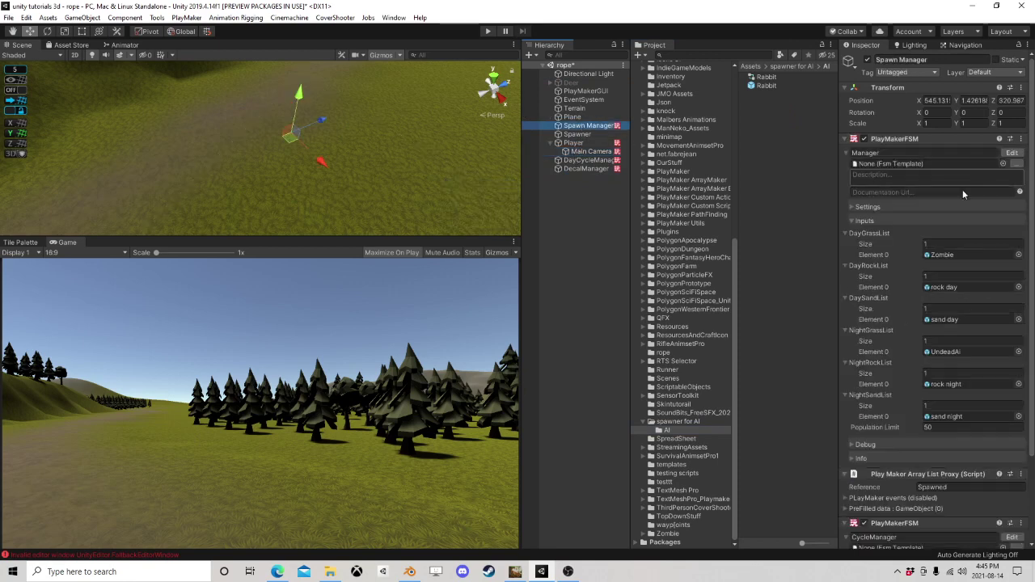
pyautogui.click(961, 244)
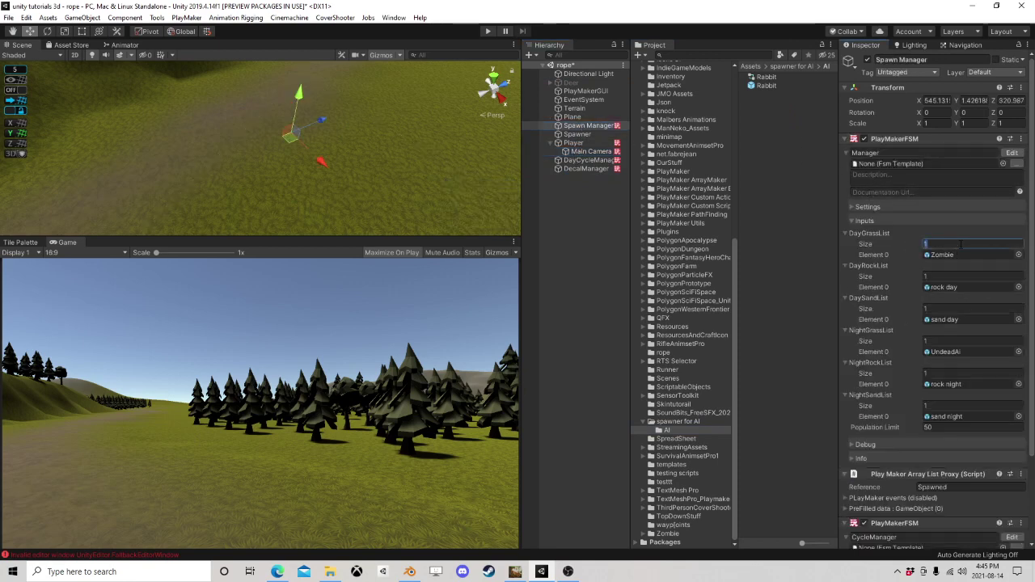
pyautogui.write('2')
pyautogui.press('Return')
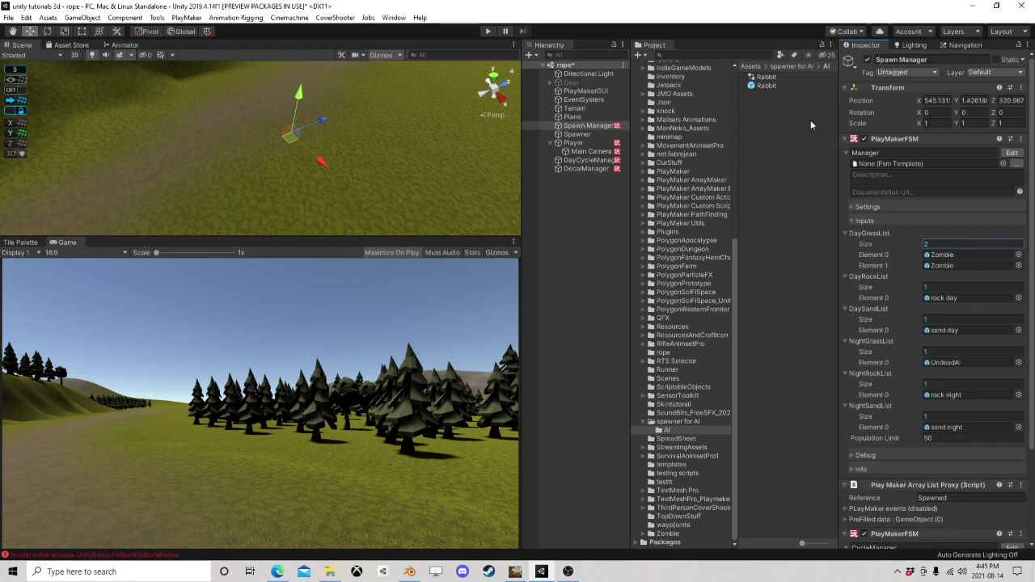
pyautogui.moveTo(765, 89); pyautogui.dragTo(964, 266)
pyautogui.press('Return')
pyautogui.moveTo(760, 87); pyautogui.dragTo(947, 257)
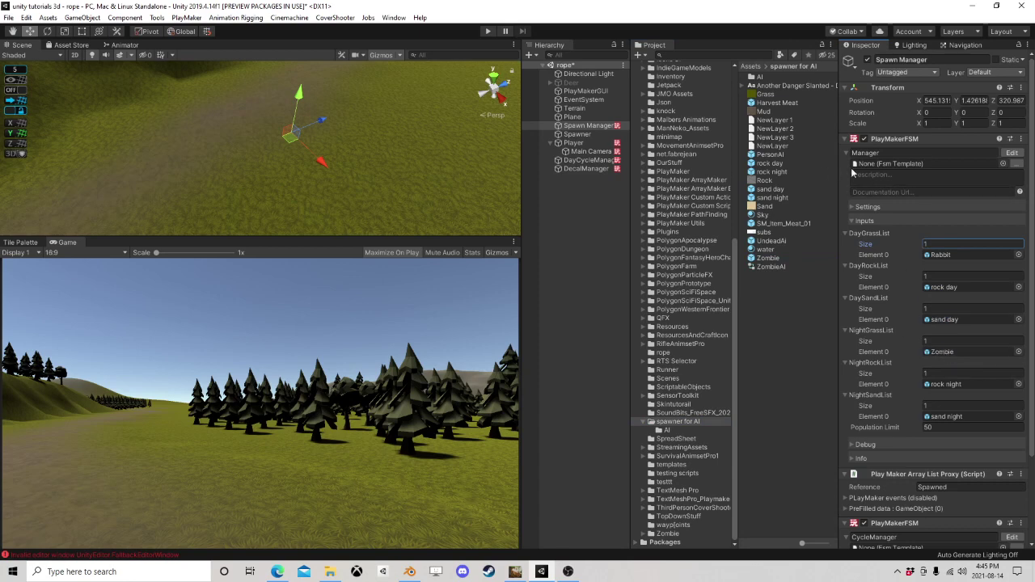
# Step: Enable the Create Object and Array List Add actions in State 12 of the Spawn Manager's Manager FSM
pyautogui.click(1012, 153)
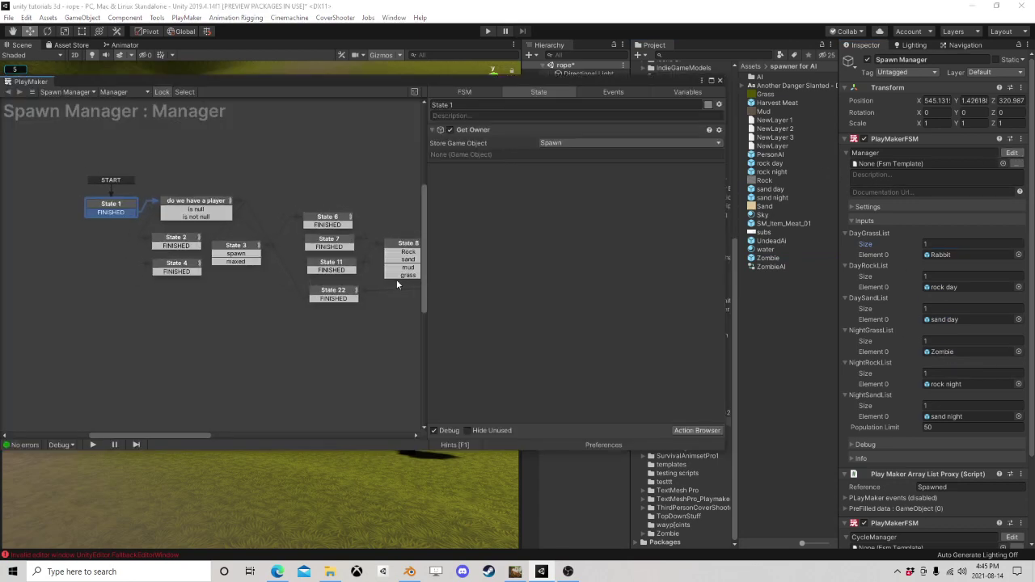
pyautogui.scroll(2, 242, 279)
pyautogui.moveTo(344, 295); pyautogui.dragTo(160, 278, button='middle')
pyautogui.click(315, 250)
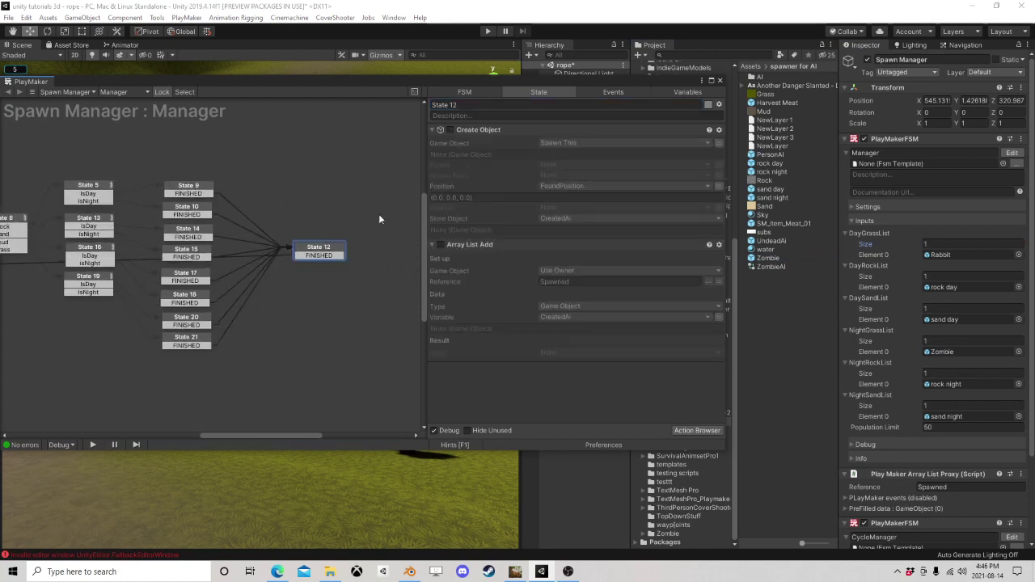
pyautogui.click(442, 245)
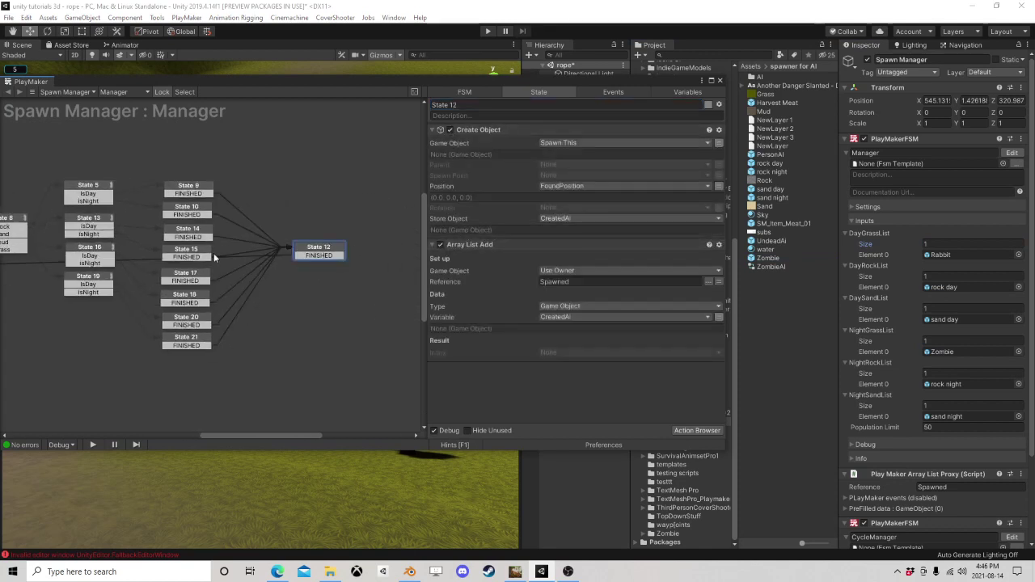
# Step: Set the Wait time in State 22 of the Manager FSM to 10
pyautogui.moveTo(166, 259); pyautogui.dragTo(407, 238, button='middle')
pyautogui.click(169, 248)
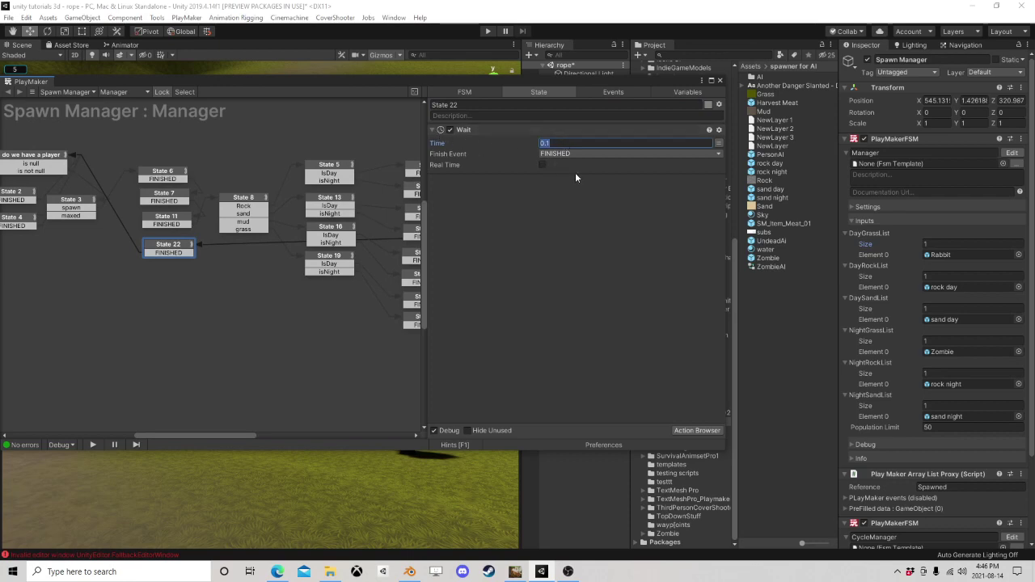
pyautogui.click(721, 82)
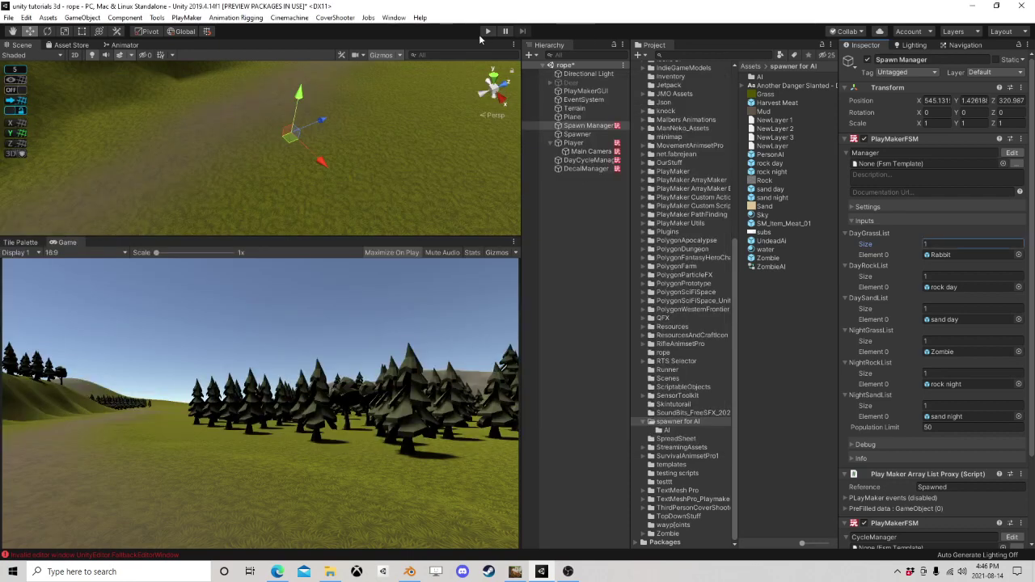
# Step: Playtest the rope scene, walking around the terrain to check whether rabbits spawn, and leave play mode
pyautogui.click(487, 34)
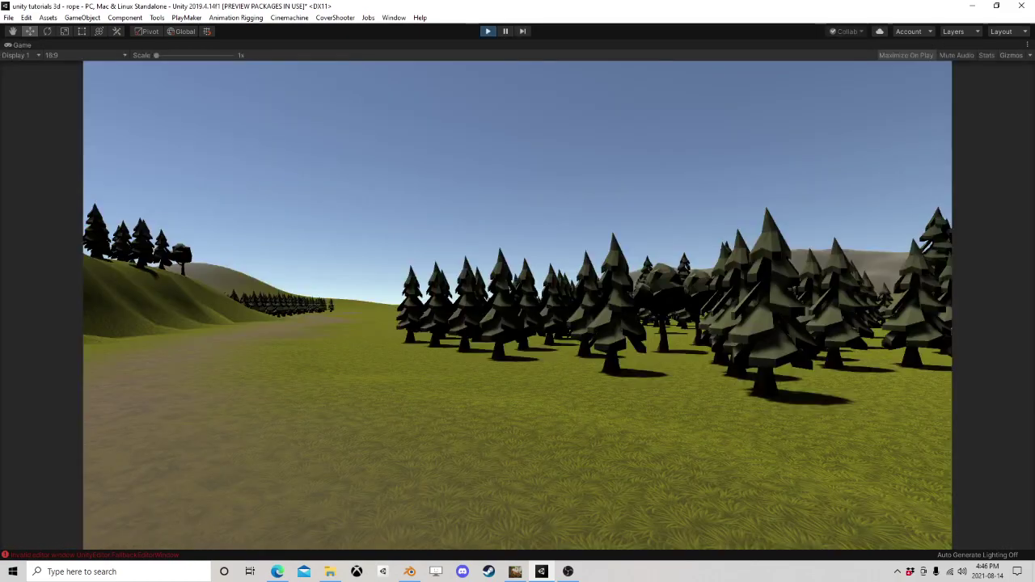
pyautogui.press('w')
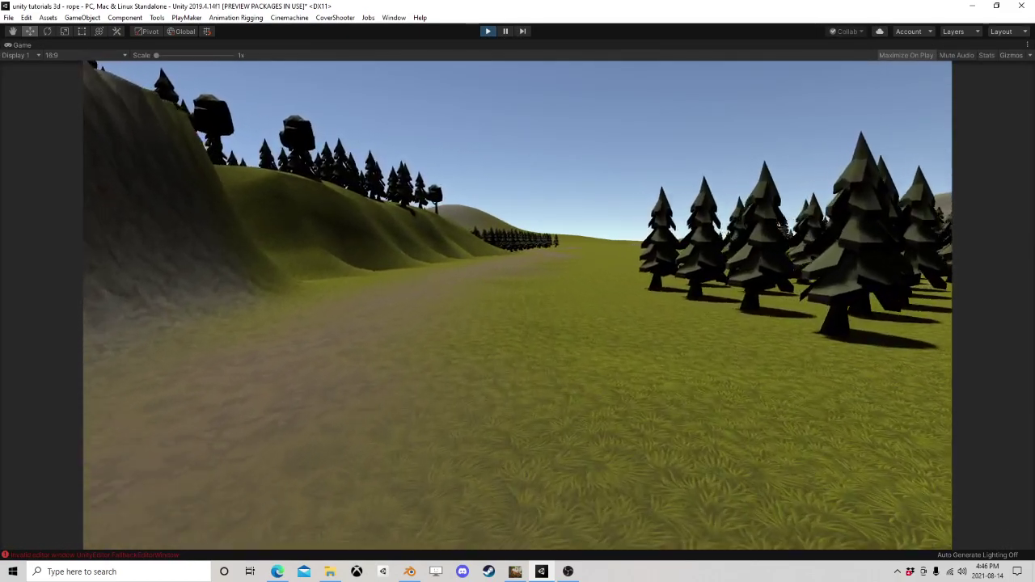
pyautogui.press('w')
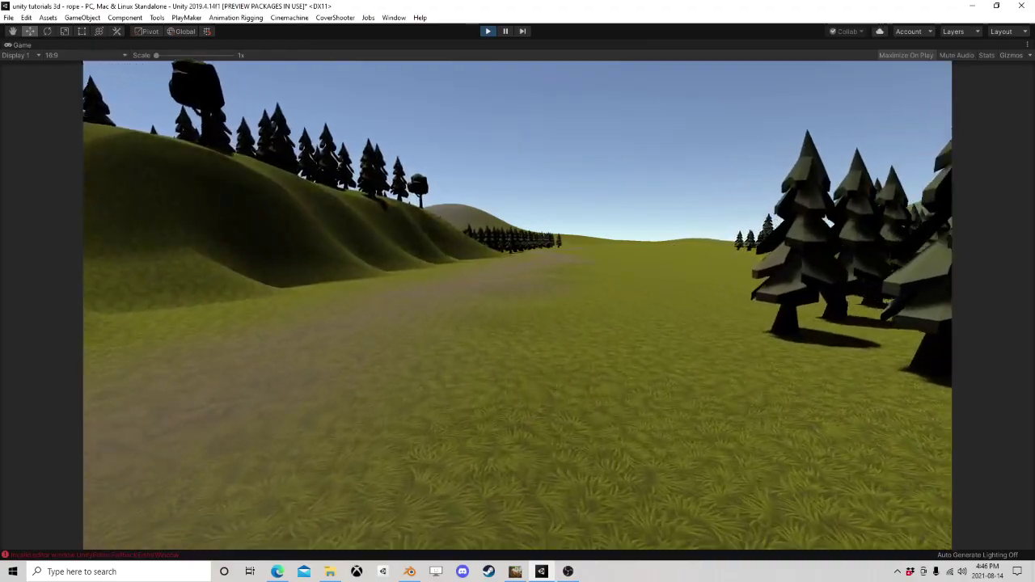
pyautogui.press('w')
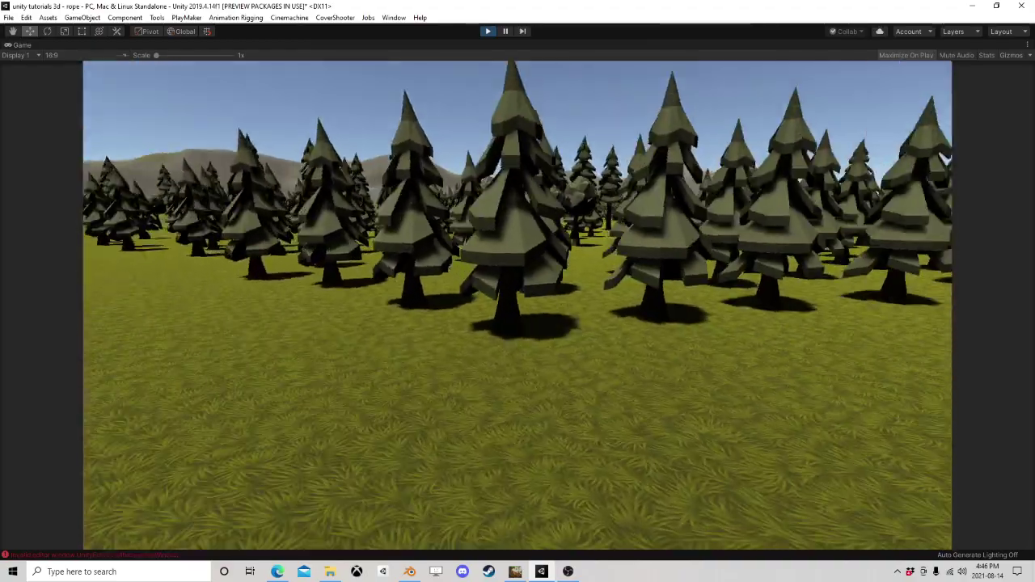
pyautogui.press('w')
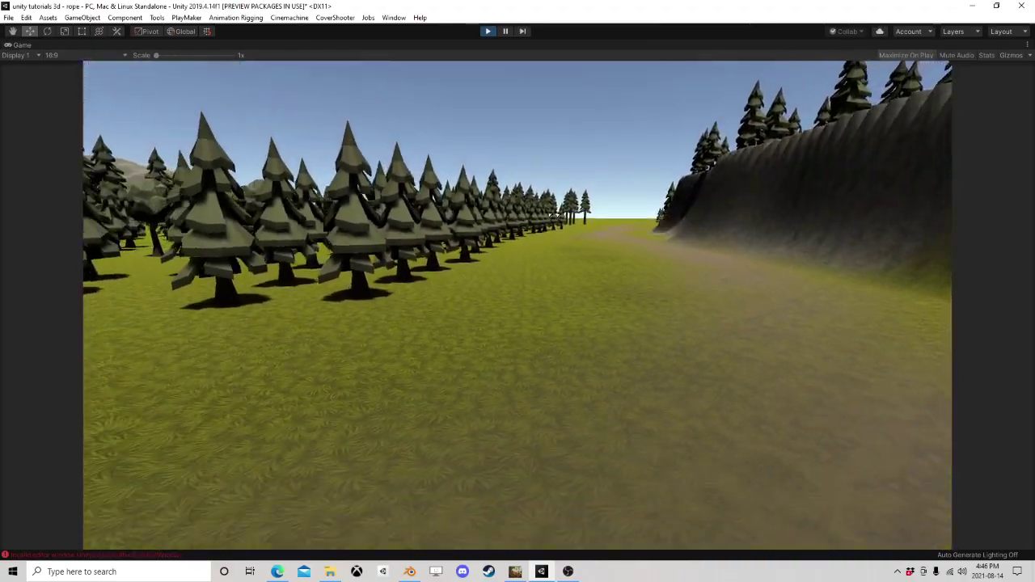
pyautogui.press('w')
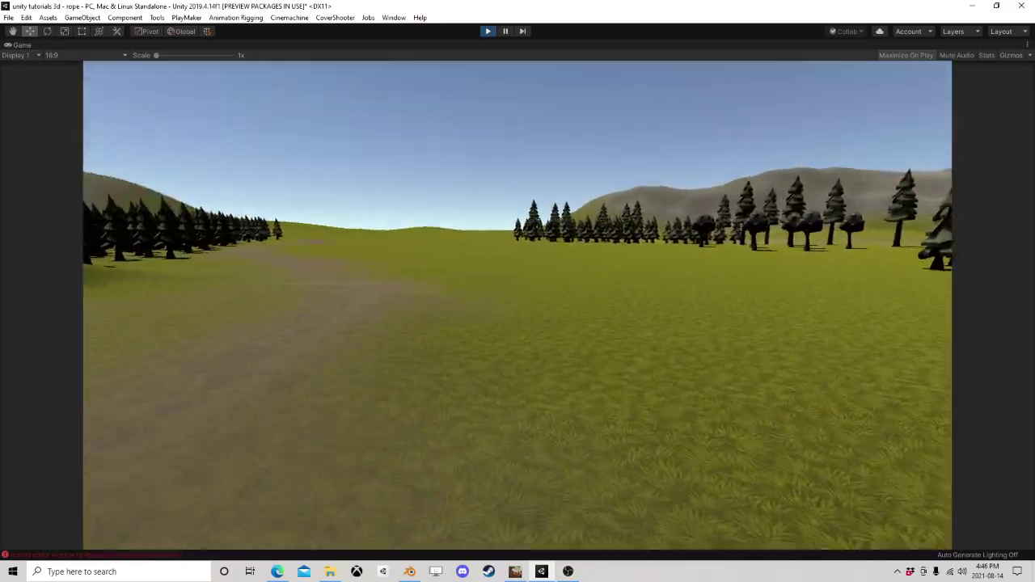
pyautogui.press('w')
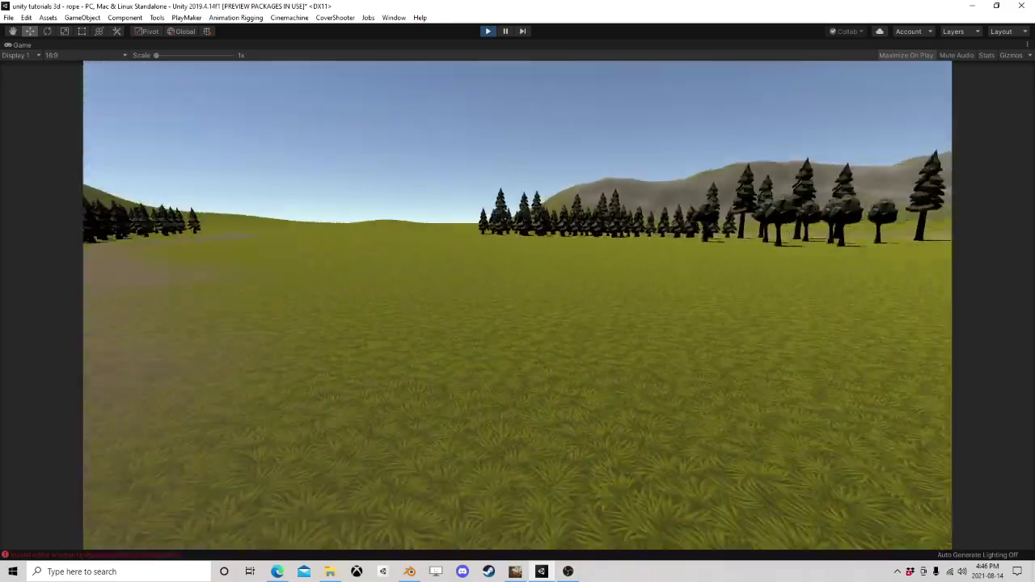
pyautogui.press('w')
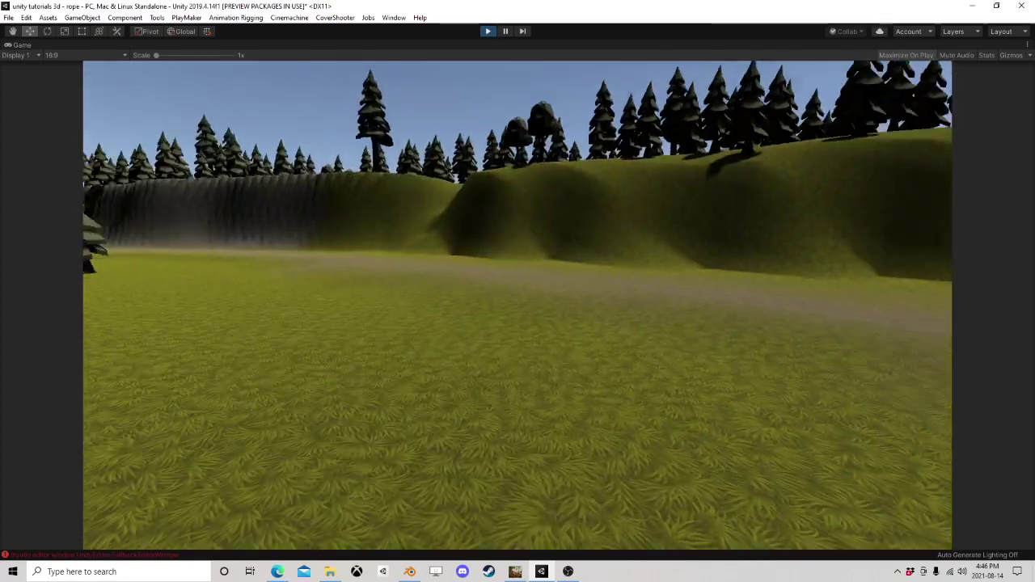
pyautogui.press('w')
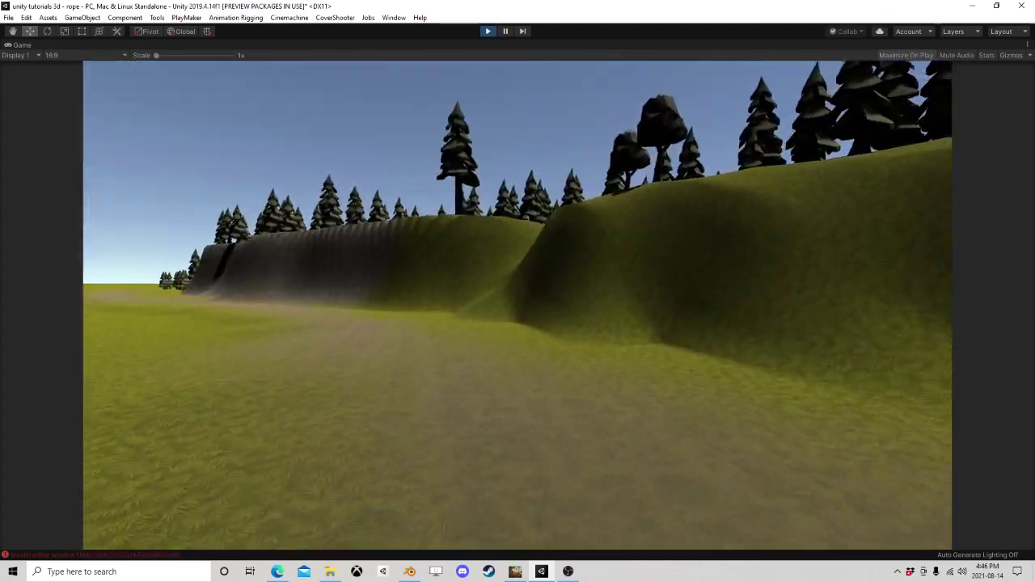
pyautogui.press('Escape')
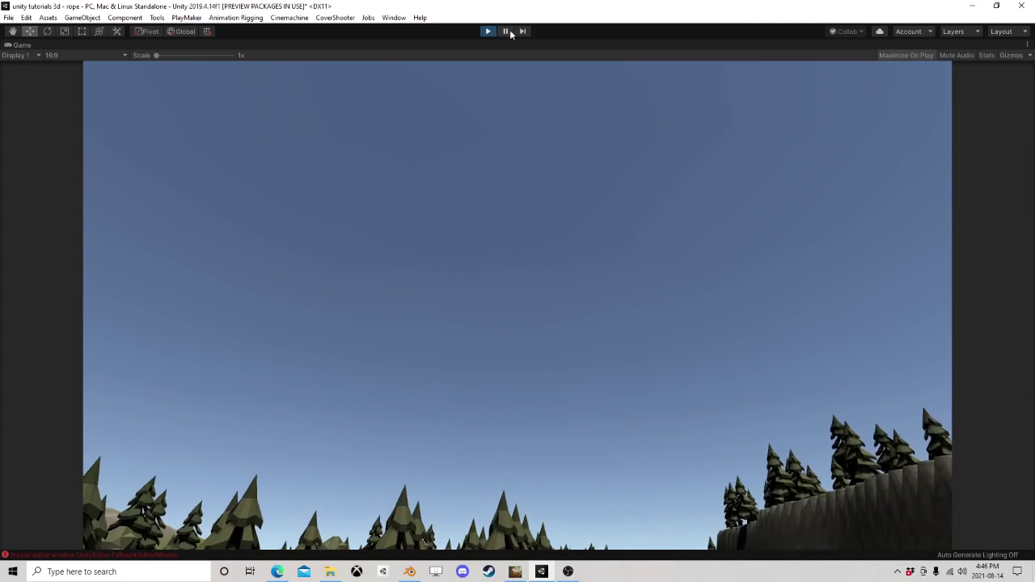
pyautogui.click(489, 31)
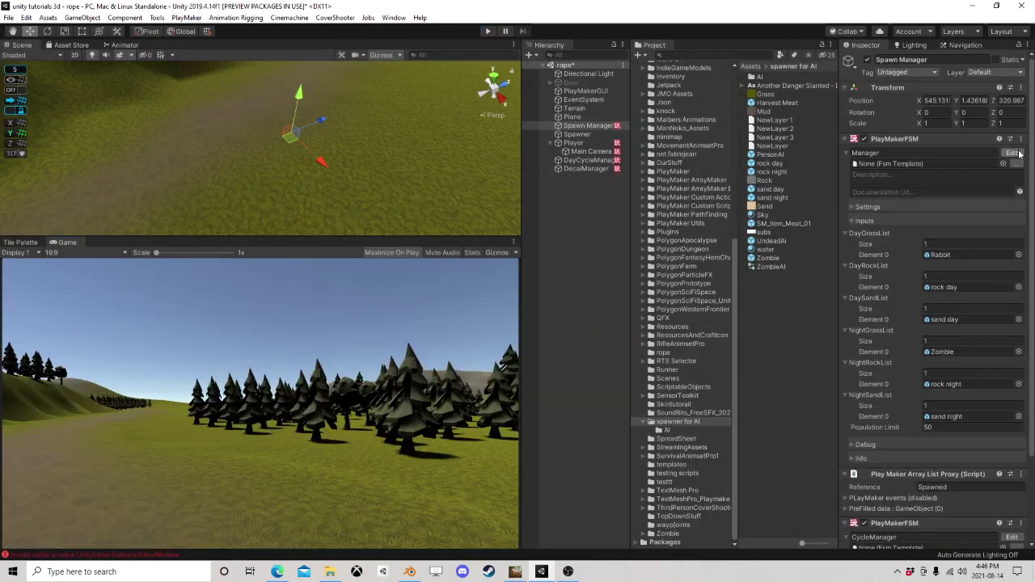
# Step: Set the Wait time in State 22 of the Spawn Manager's Manager FSM to 0.1
pyautogui.click(1013, 153)
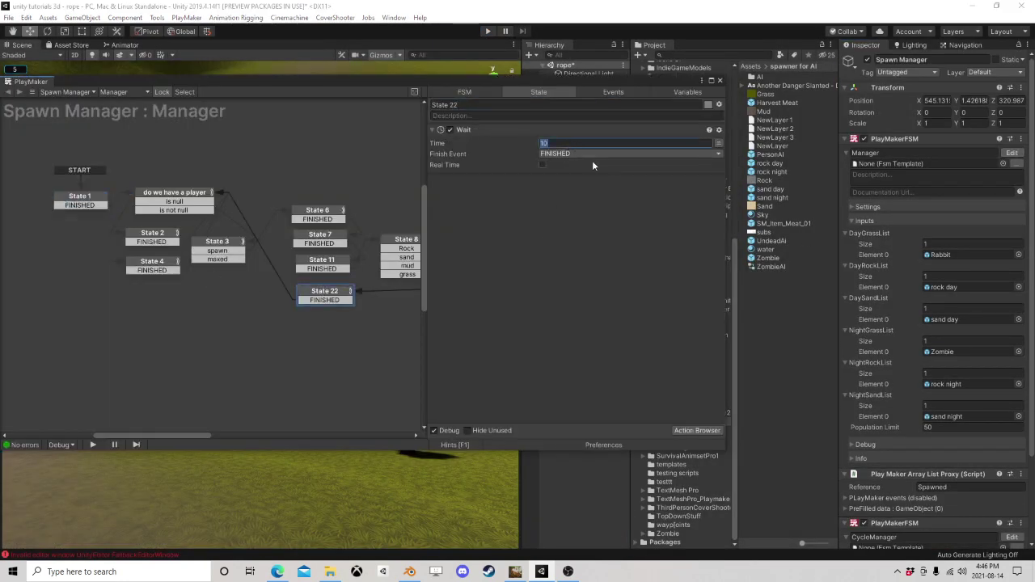
pyautogui.write('0.1')
pyautogui.click(721, 83)
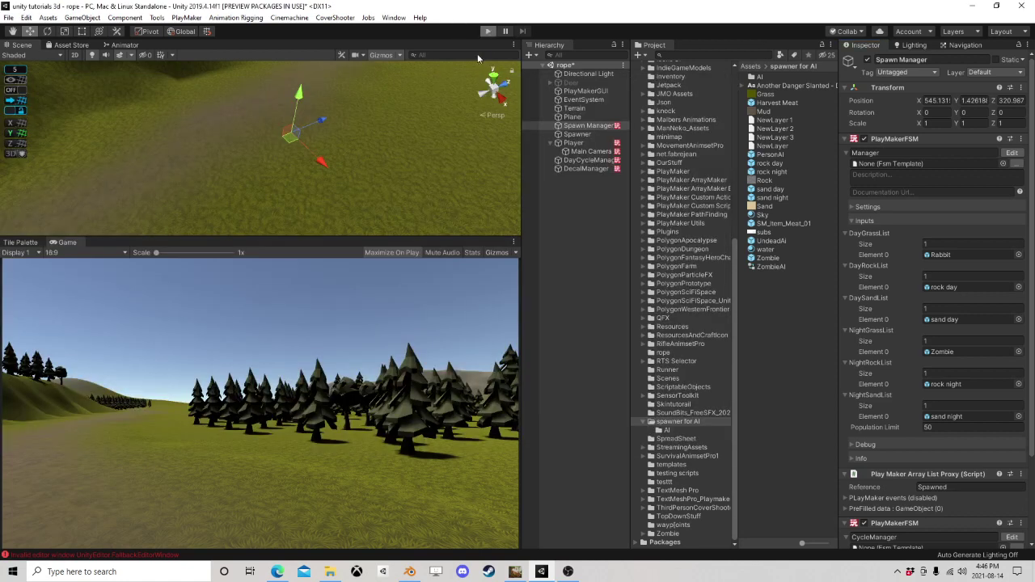
# Step: Playtest the scene with the shorter spawn delay, killing and harvesting two spawned rabbits near the trees
pyautogui.click(487, 30)
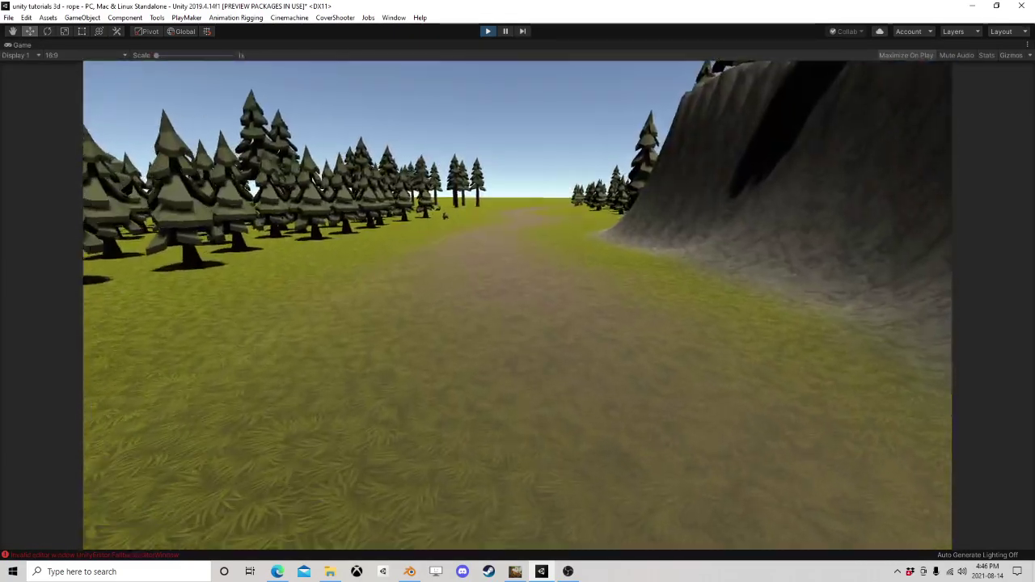
pyautogui.press('w')
pyautogui.press('w')
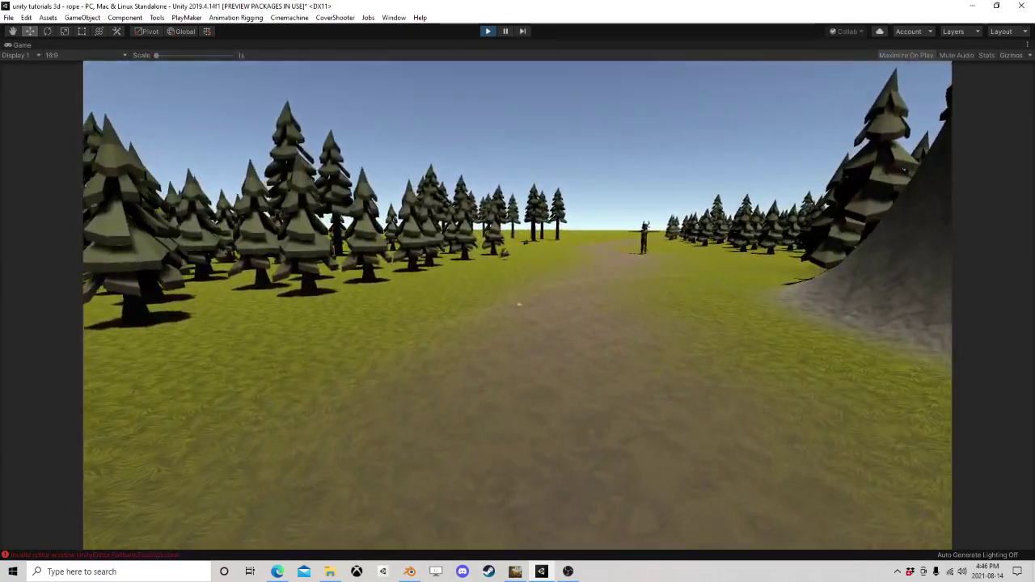
pyautogui.press('w')
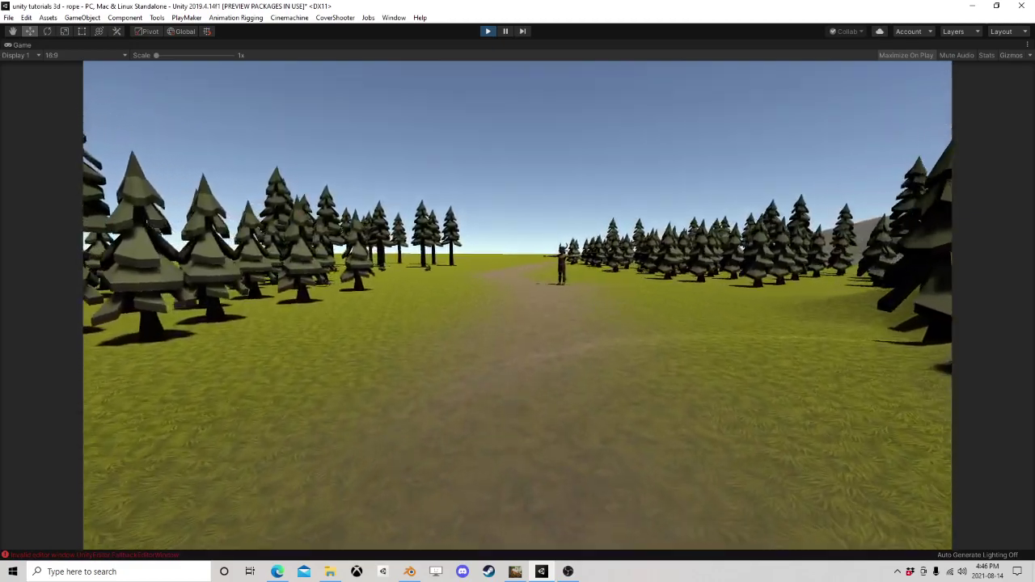
pyautogui.press('w')
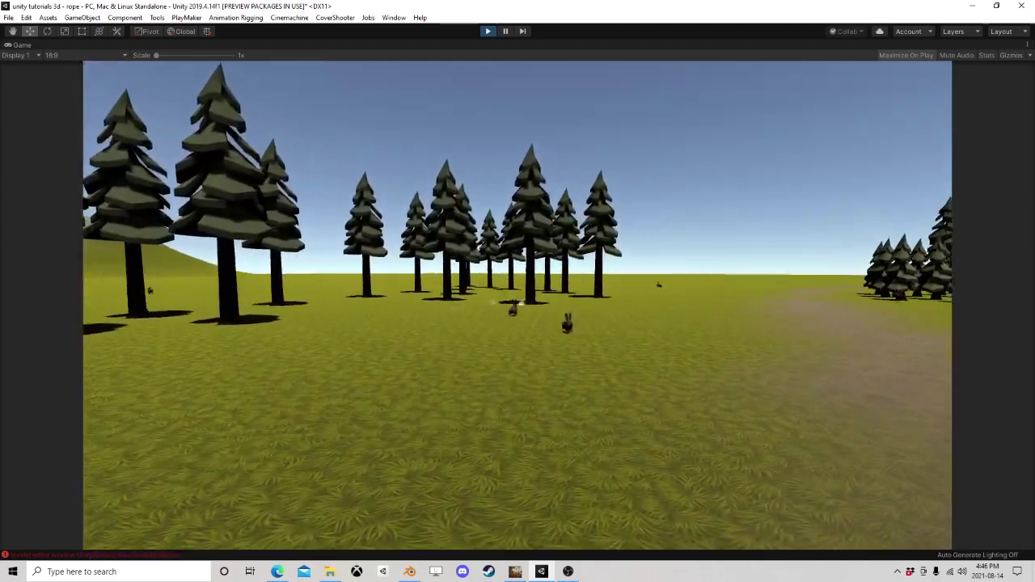
pyautogui.press('w')
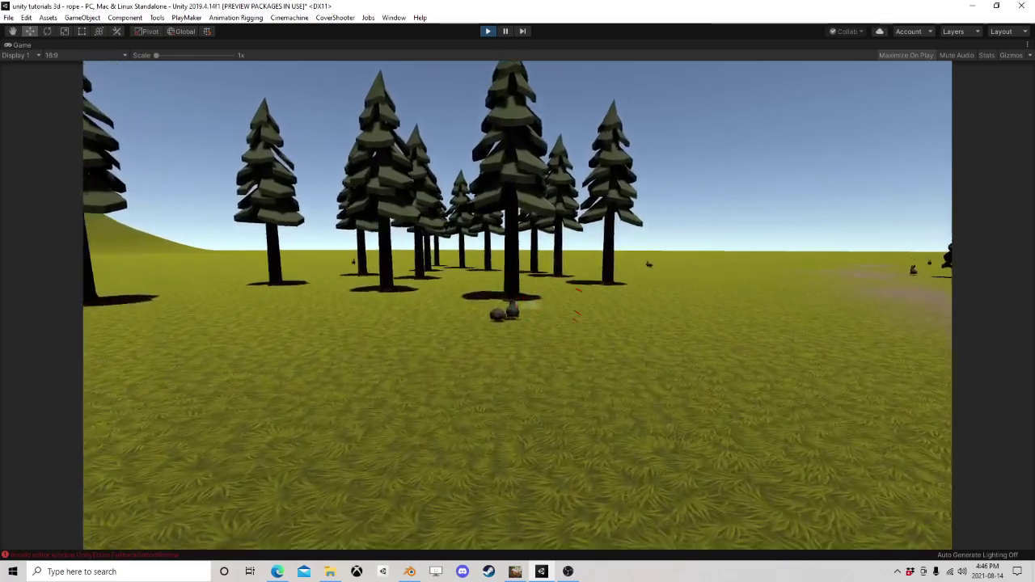
pyautogui.press('w')
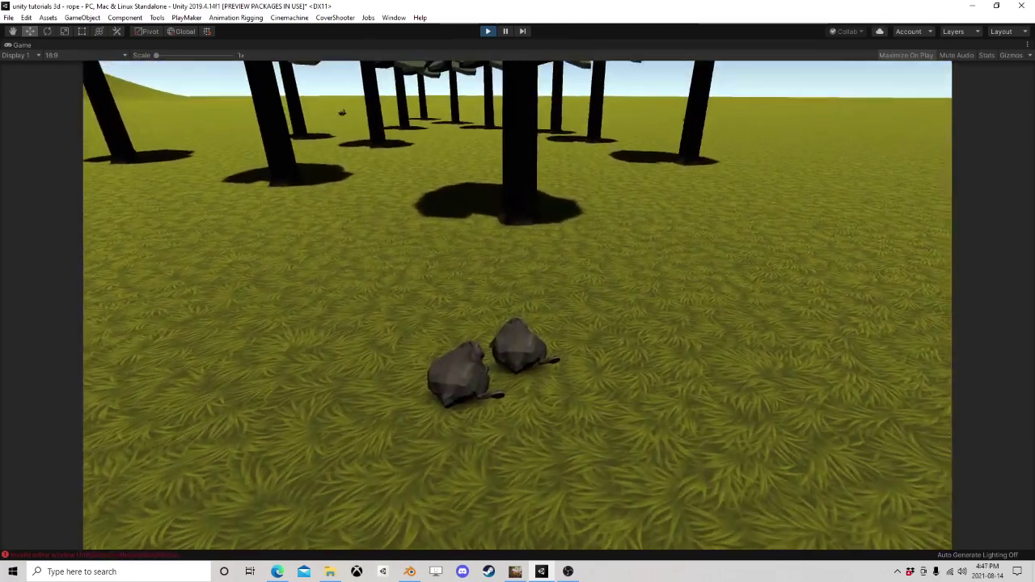
pyautogui.press('w')
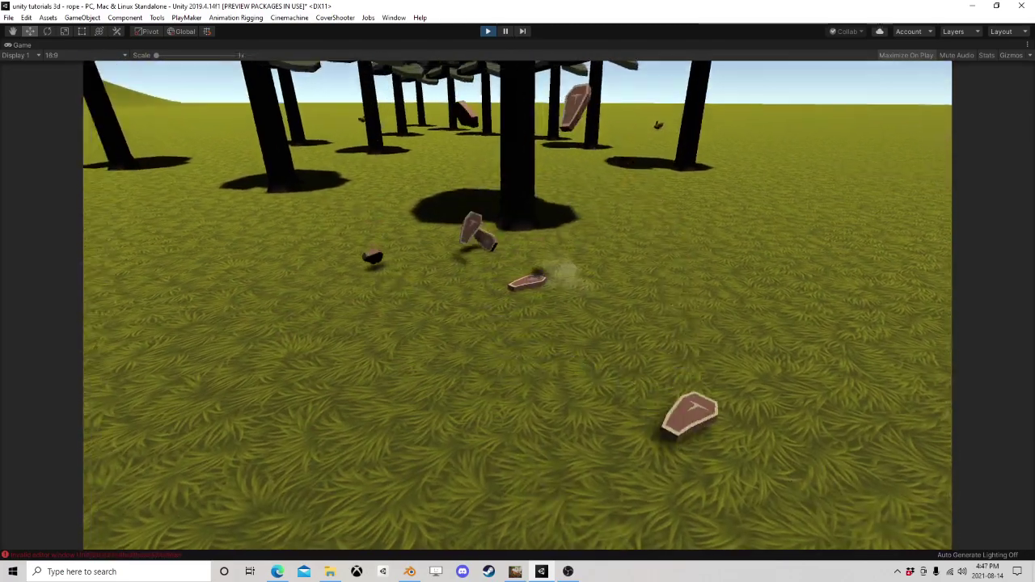
# Step: Continue the playtest across the open grass and kill and harvest another spawned rabbit there
pyautogui.press('w')
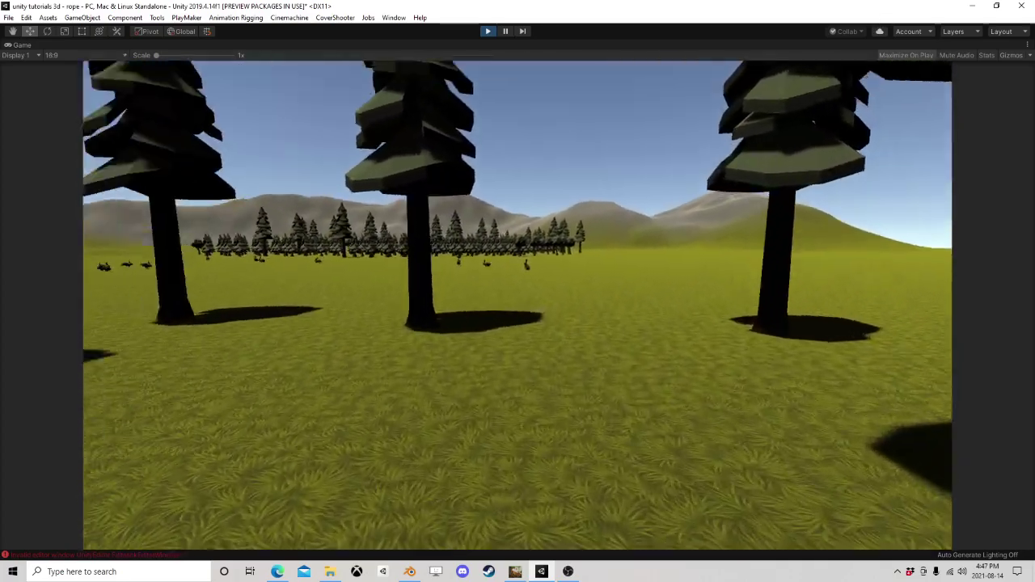
pyautogui.press('w')
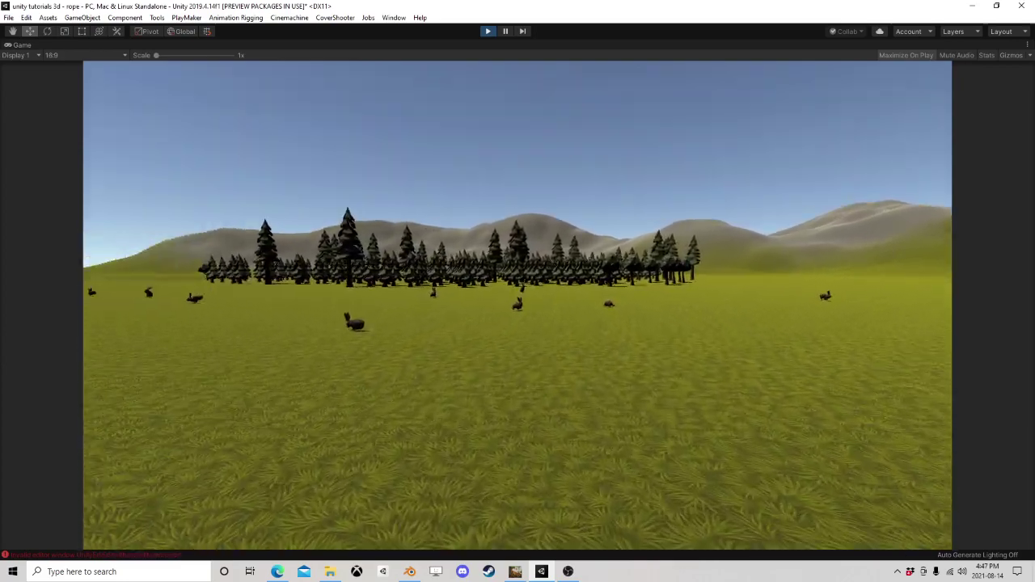
pyautogui.press('w')
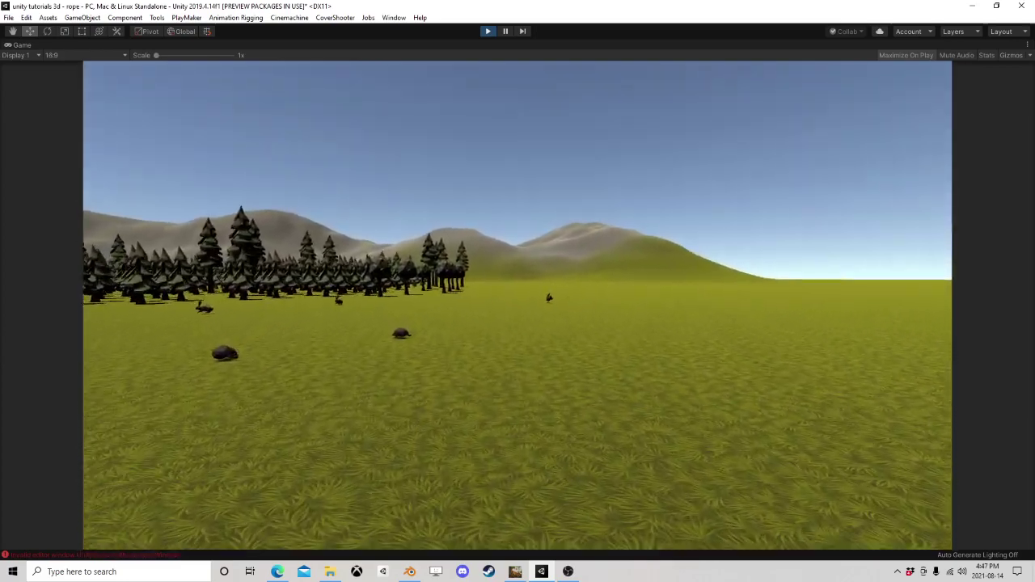
pyautogui.press('w')
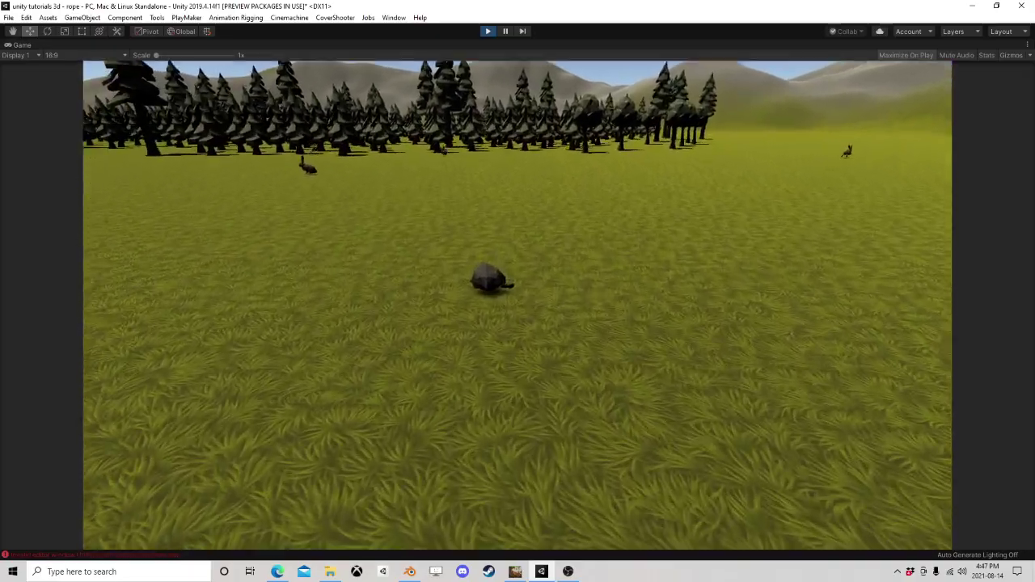
pyautogui.press('w')
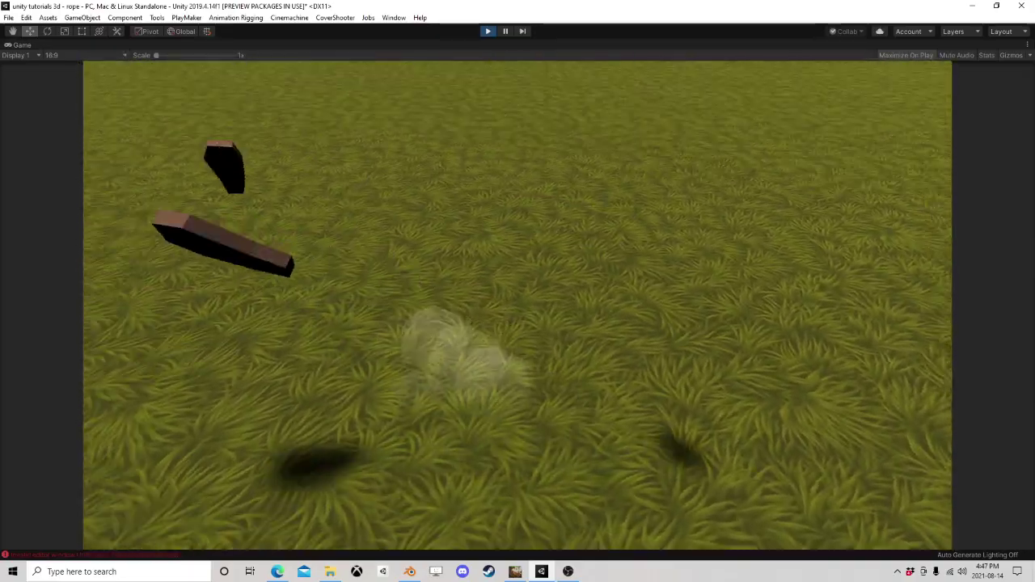
# Step: Continue the playtest toward the rabbits near the distant trees, kill and harvest more of them, and leave play mode
pyautogui.press('w')
pyautogui.press('w')
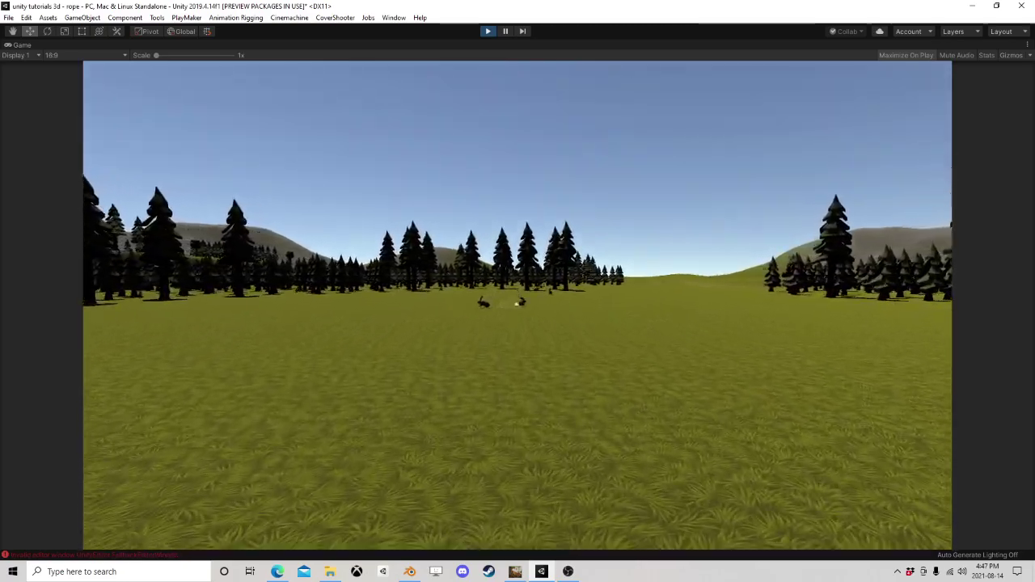
pyautogui.press('w')
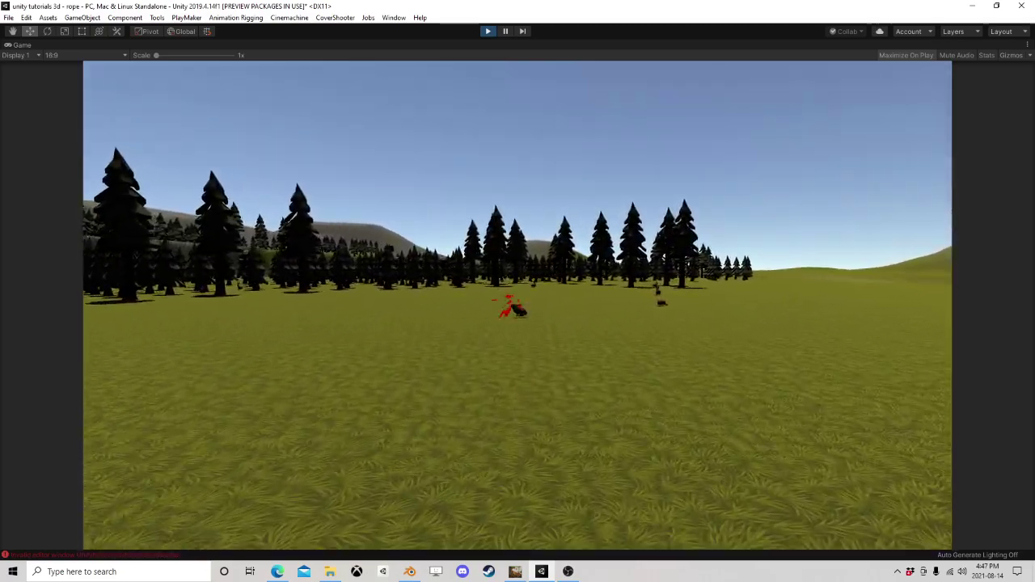
pyautogui.press('w')
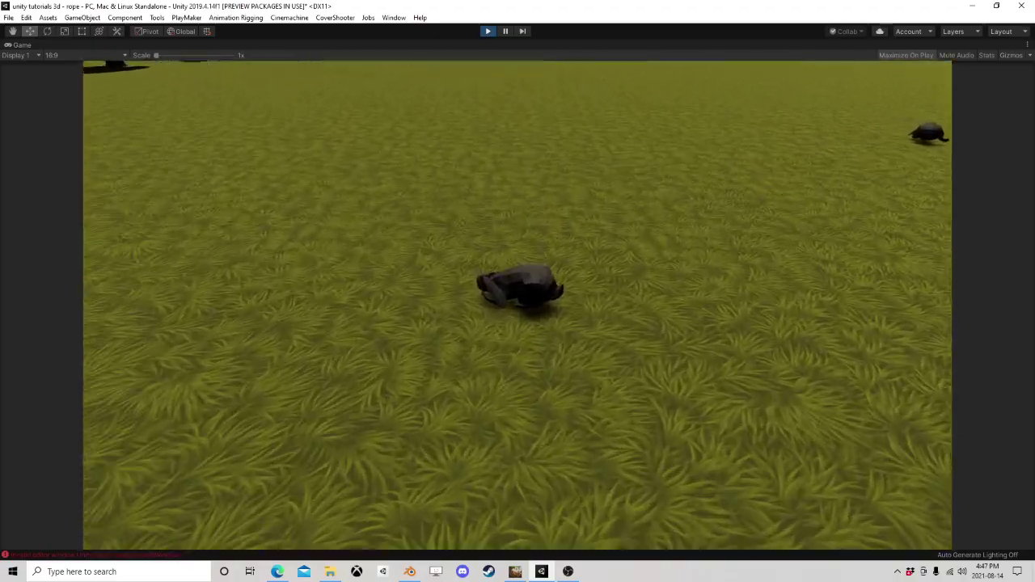
pyautogui.click(518, 305)
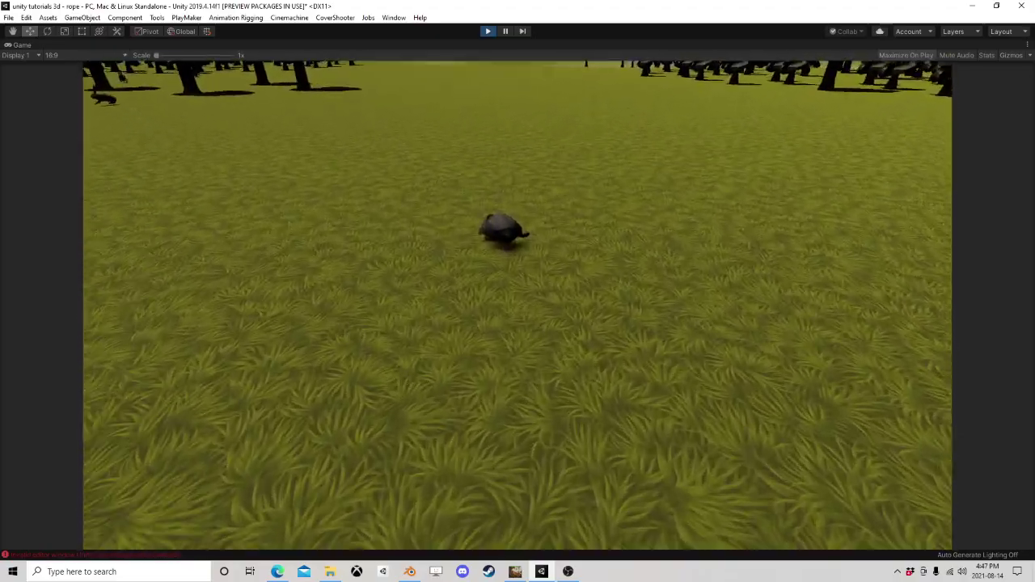
pyautogui.click(518, 292)
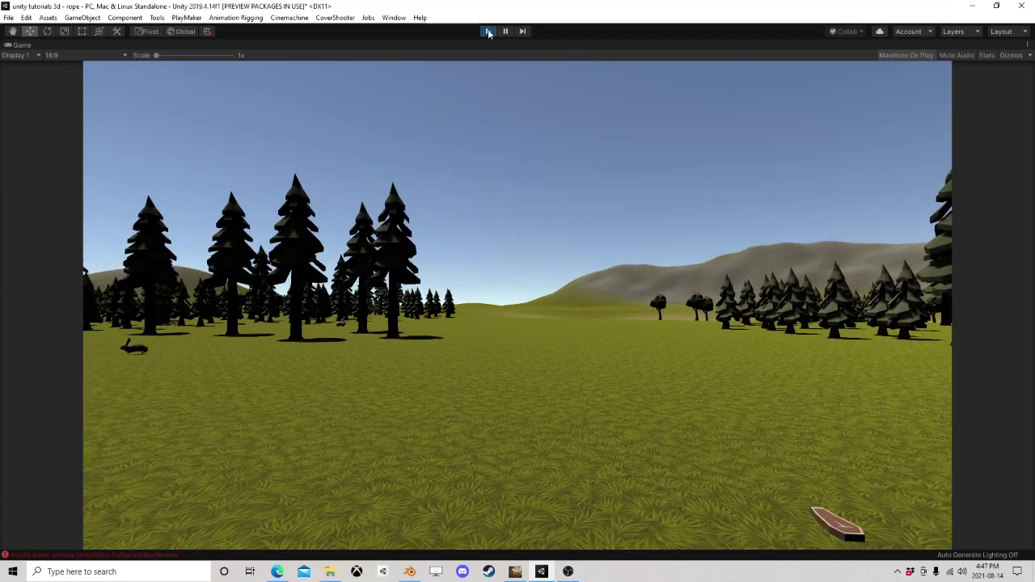
pyautogui.hotkey('ctrl', 'p')
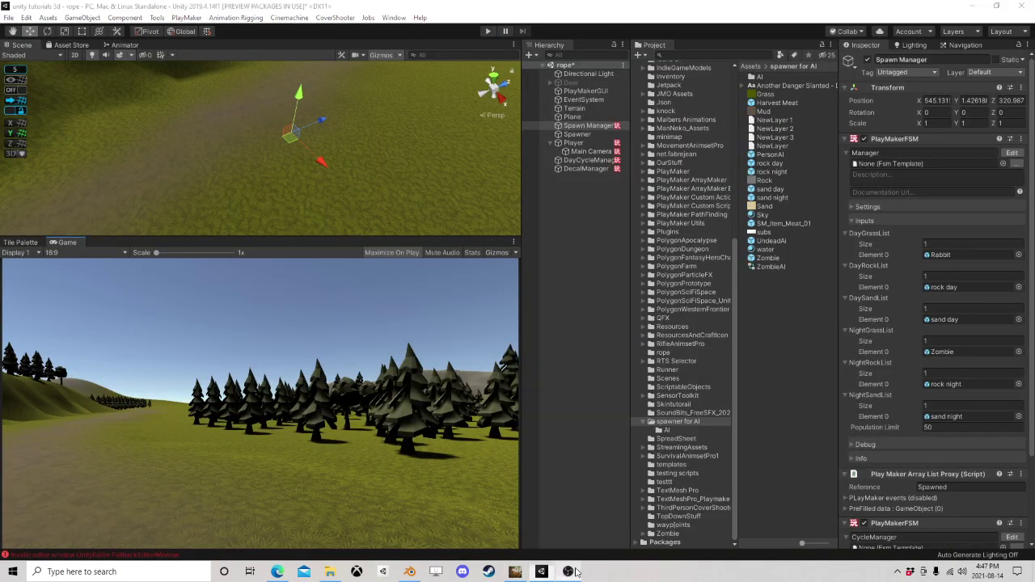
pyautogui.click(575, 571)
pyautogui.click(575, 572)
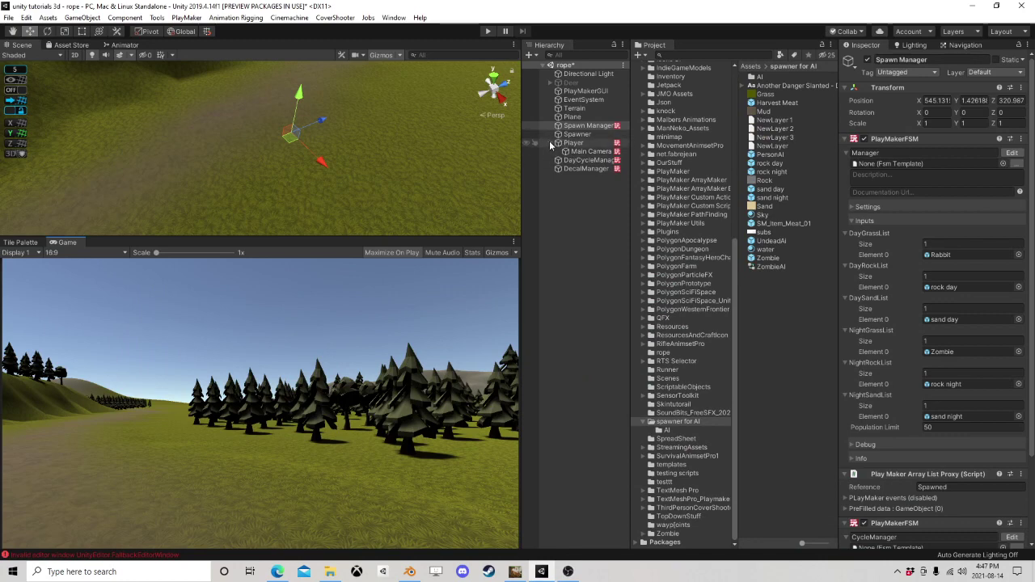
# Step: Activate the disabled Deer object in the rope scene, enlarge the Scene view, and frame the deer for a side view
pyautogui.click(571, 83)
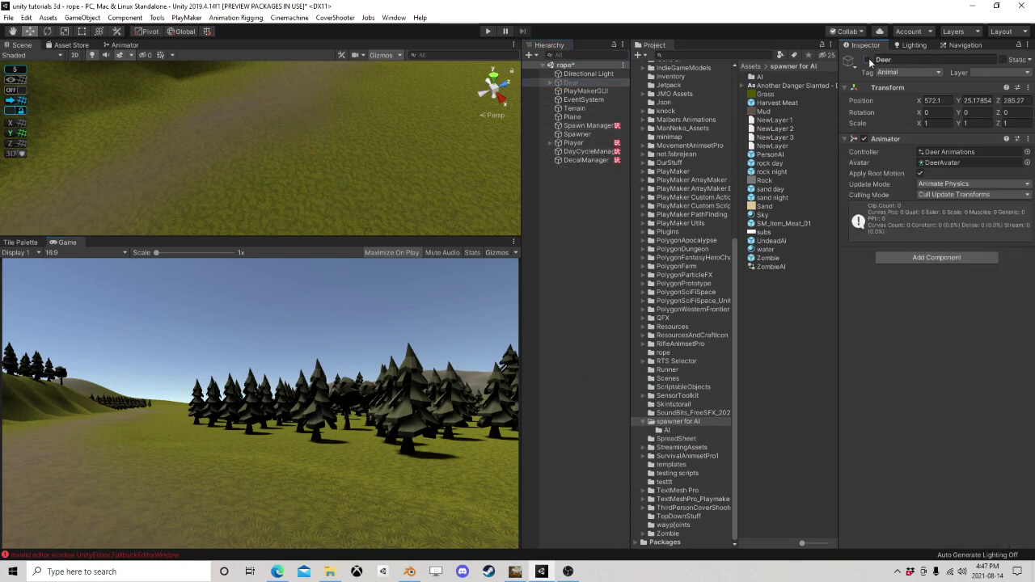
pyautogui.moveTo(492, 233); pyautogui.dragTo(357, 234, button='right')
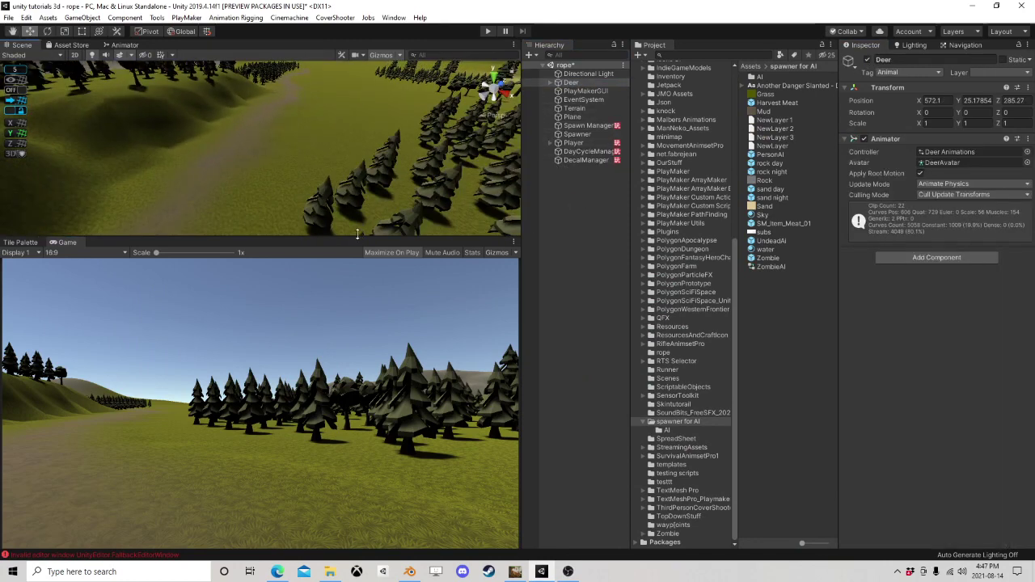
pyautogui.moveTo(357, 237); pyautogui.dragTo(357, 432)
pyautogui.moveTo(357, 364); pyautogui.dragTo(338, 300, button='right')
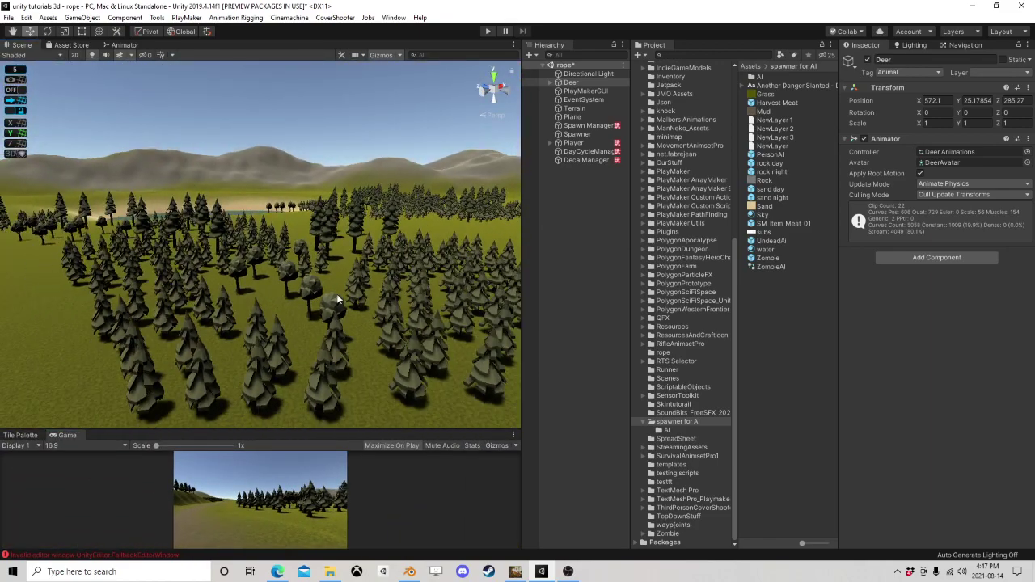
pyautogui.press('f')
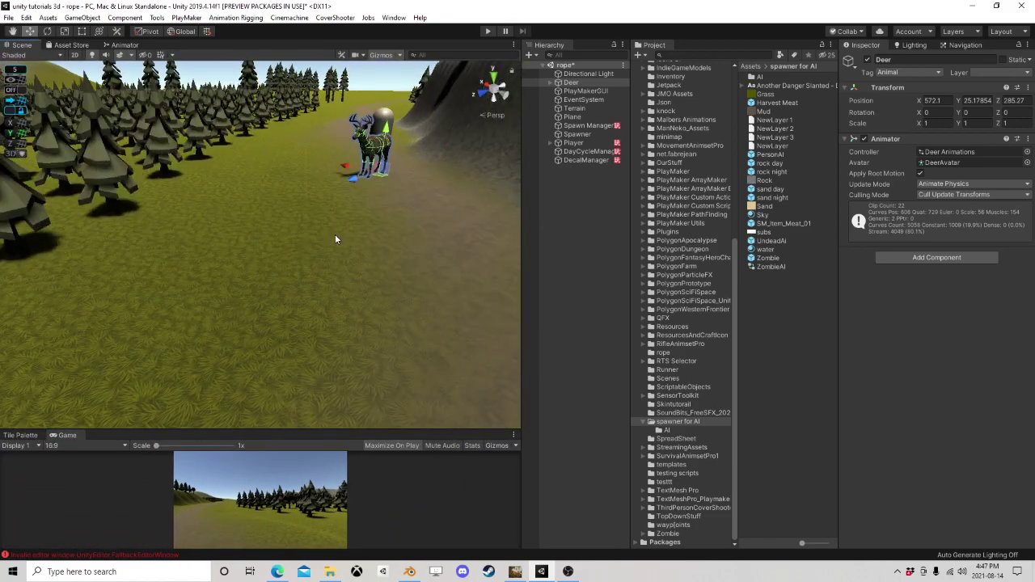
pyautogui.moveTo(337, 237); pyautogui.dragTo(335, 187, button='middle')
pyautogui.moveTo(334, 187); pyautogui.dragTo(371, 280, button='right')
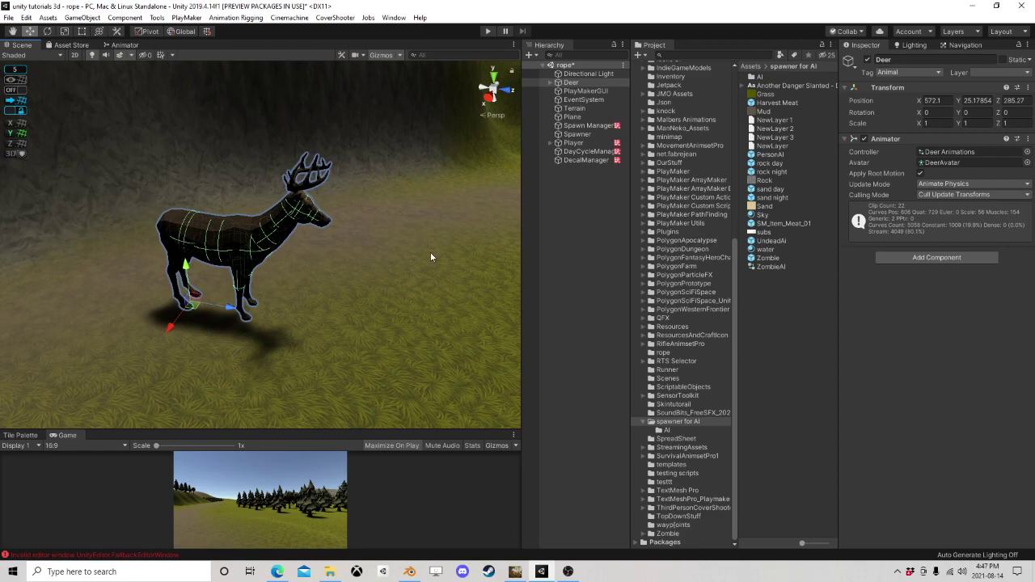
# Step: Examine the deer model in the Scene view and survey the surrounding forest, lake and path on the terrain
pyautogui.scroll(-5, 432, 257)
pyautogui.scroll(6, 432, 255)
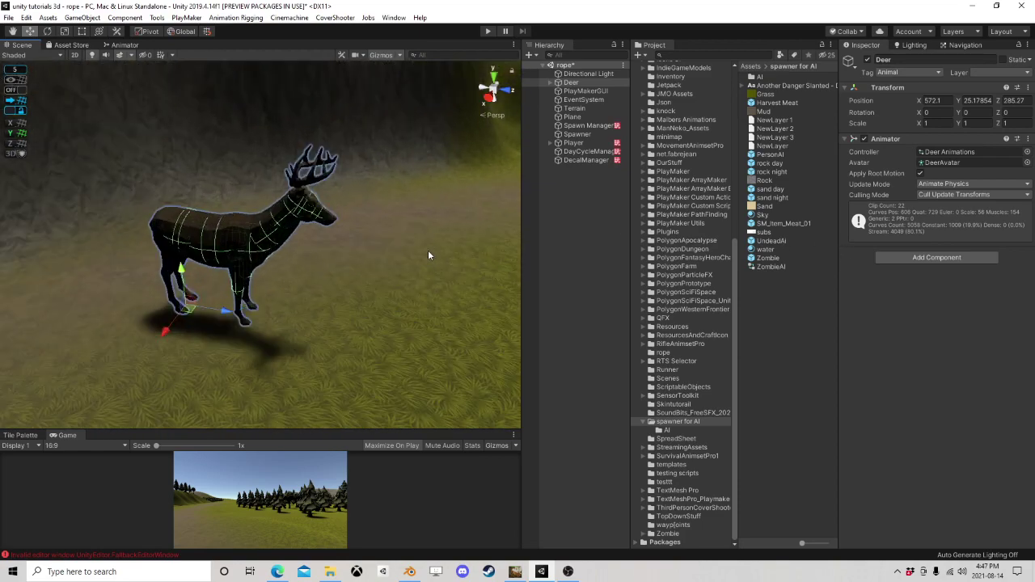
pyautogui.scroll(-6, 428, 255)
pyautogui.scroll(3, 428, 255)
pyautogui.moveTo(428, 254); pyautogui.dragTo(671, 247, button='right')
pyautogui.scroll(1, 672, 247)
pyautogui.scroll(-5, 340, 255)
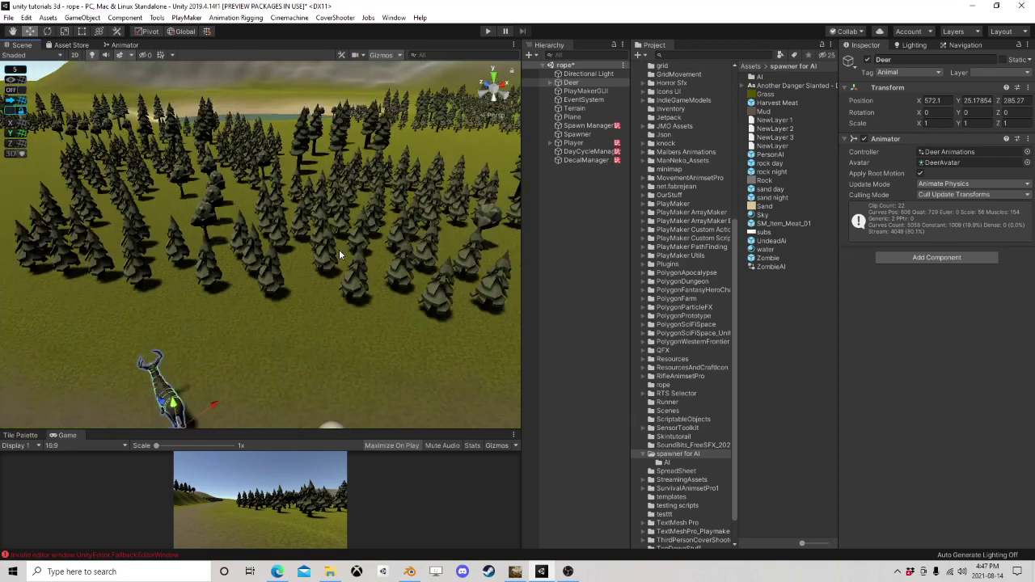
pyautogui.scroll(-3, 340, 254)
pyautogui.moveTo(340, 255); pyautogui.dragTo(307, 316, button='right')
pyautogui.scroll(-2, 351, 216)
pyautogui.moveTo(351, 217); pyautogui.dragTo(256, 220, button='middle')
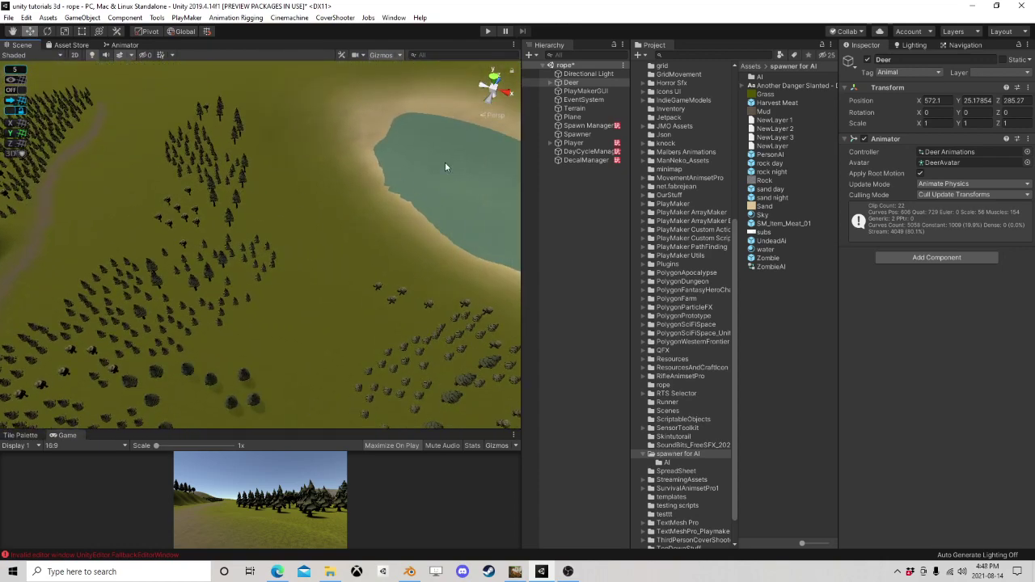
pyautogui.moveTo(444, 166); pyautogui.dragTo(277, 206, button='right')
pyautogui.scroll(4, 277, 206)
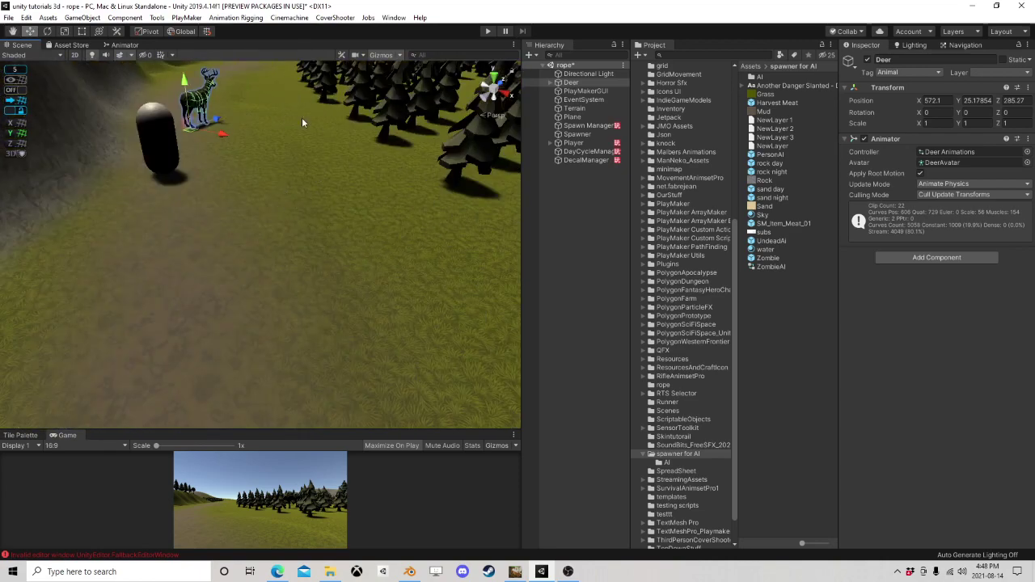
pyautogui.scroll(-6, 302, 117)
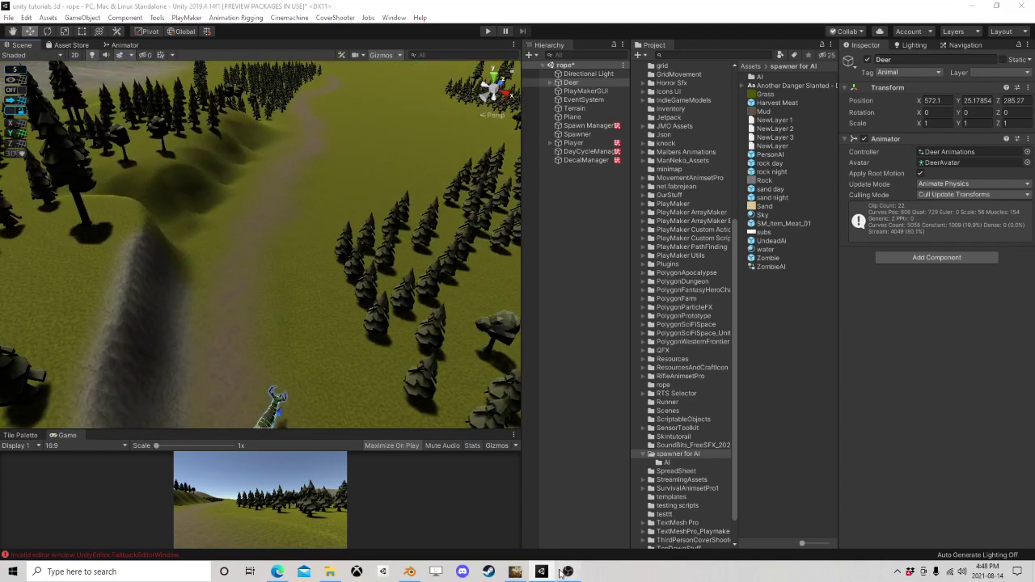
pyautogui.click(564, 572)
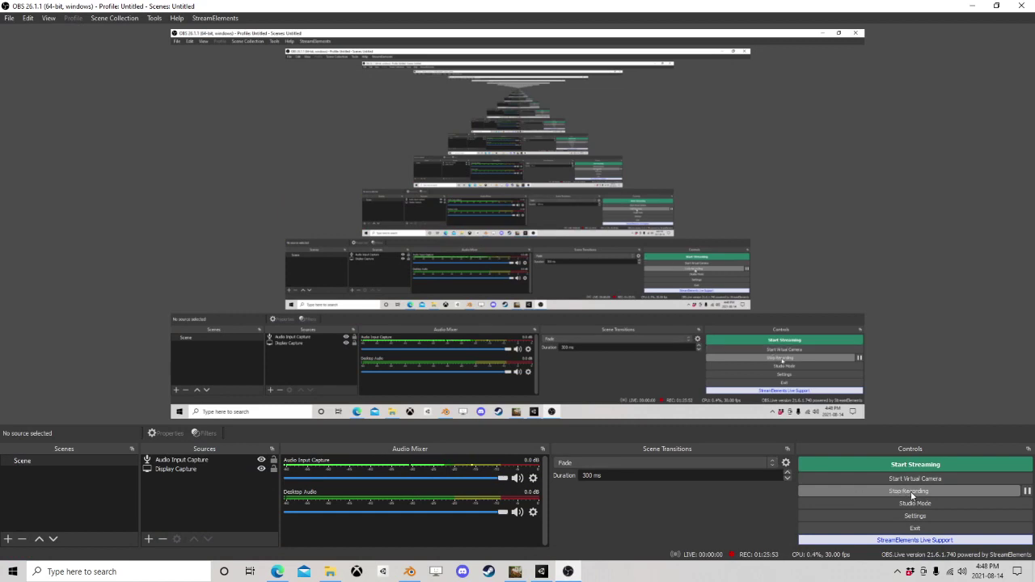